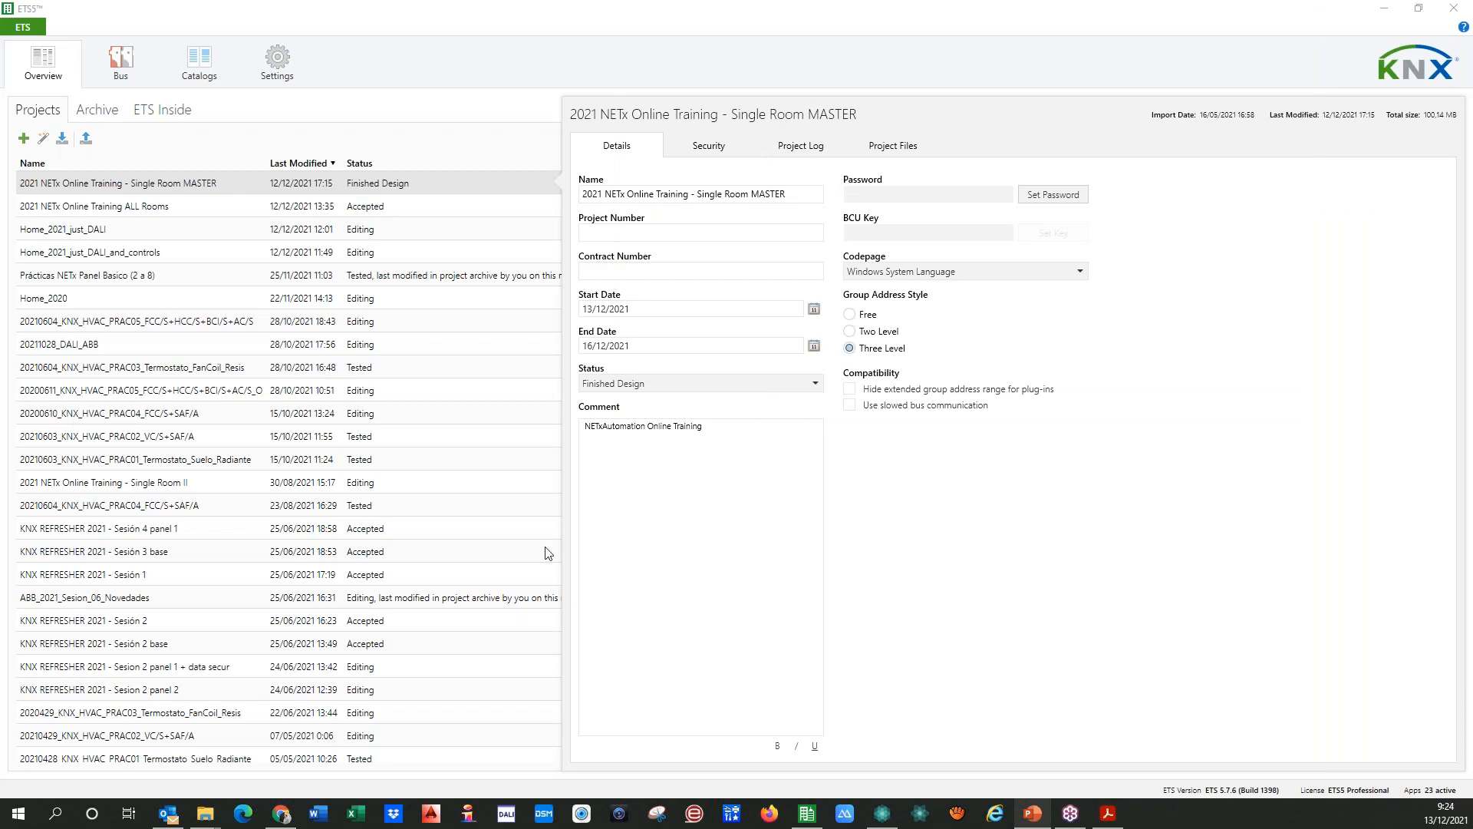
Step: Open the project "2021 NETx Online Training ALL Rooms" from the project overview
click(700, 549)
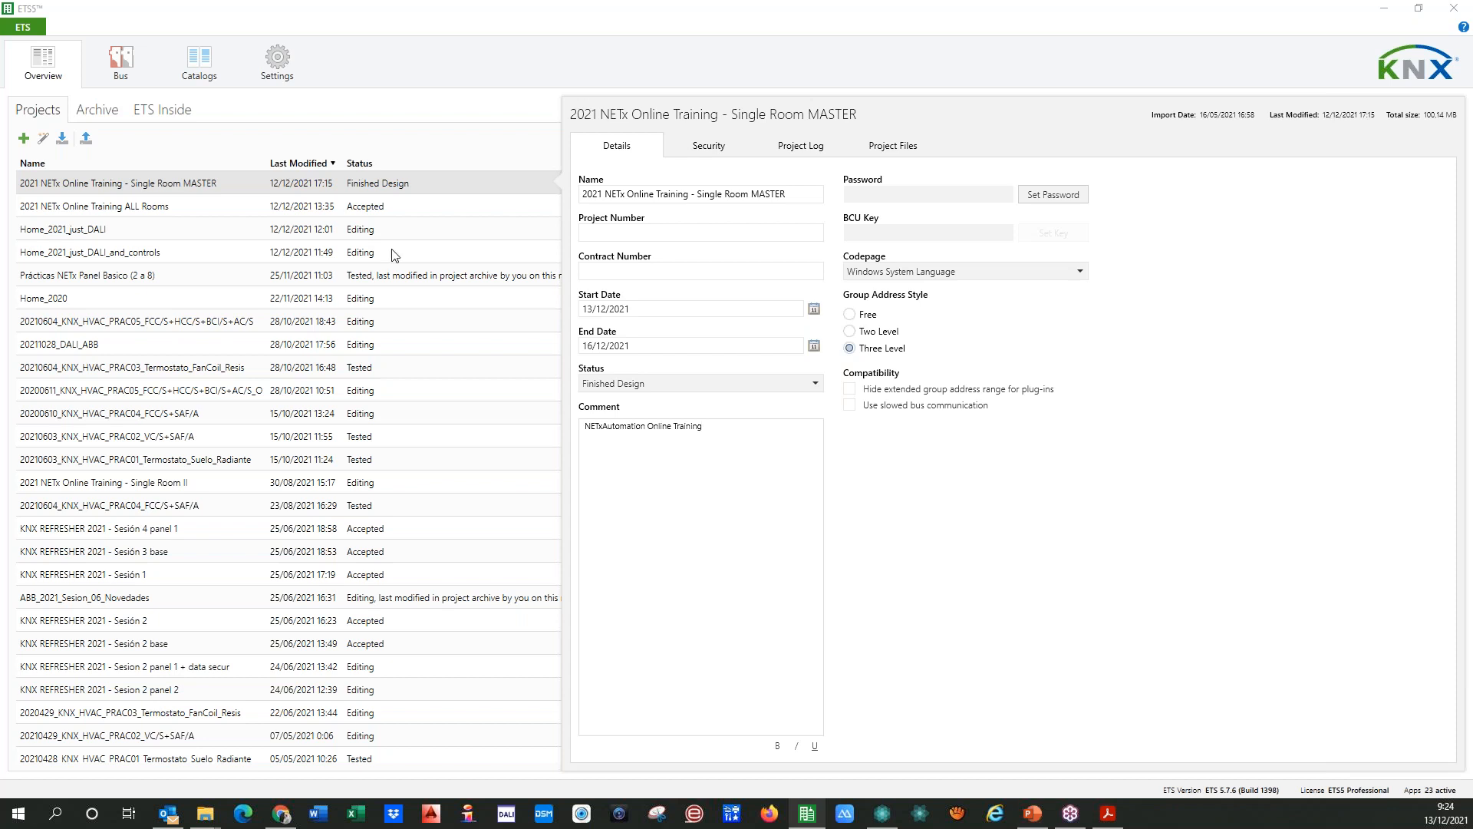
click(107, 207)
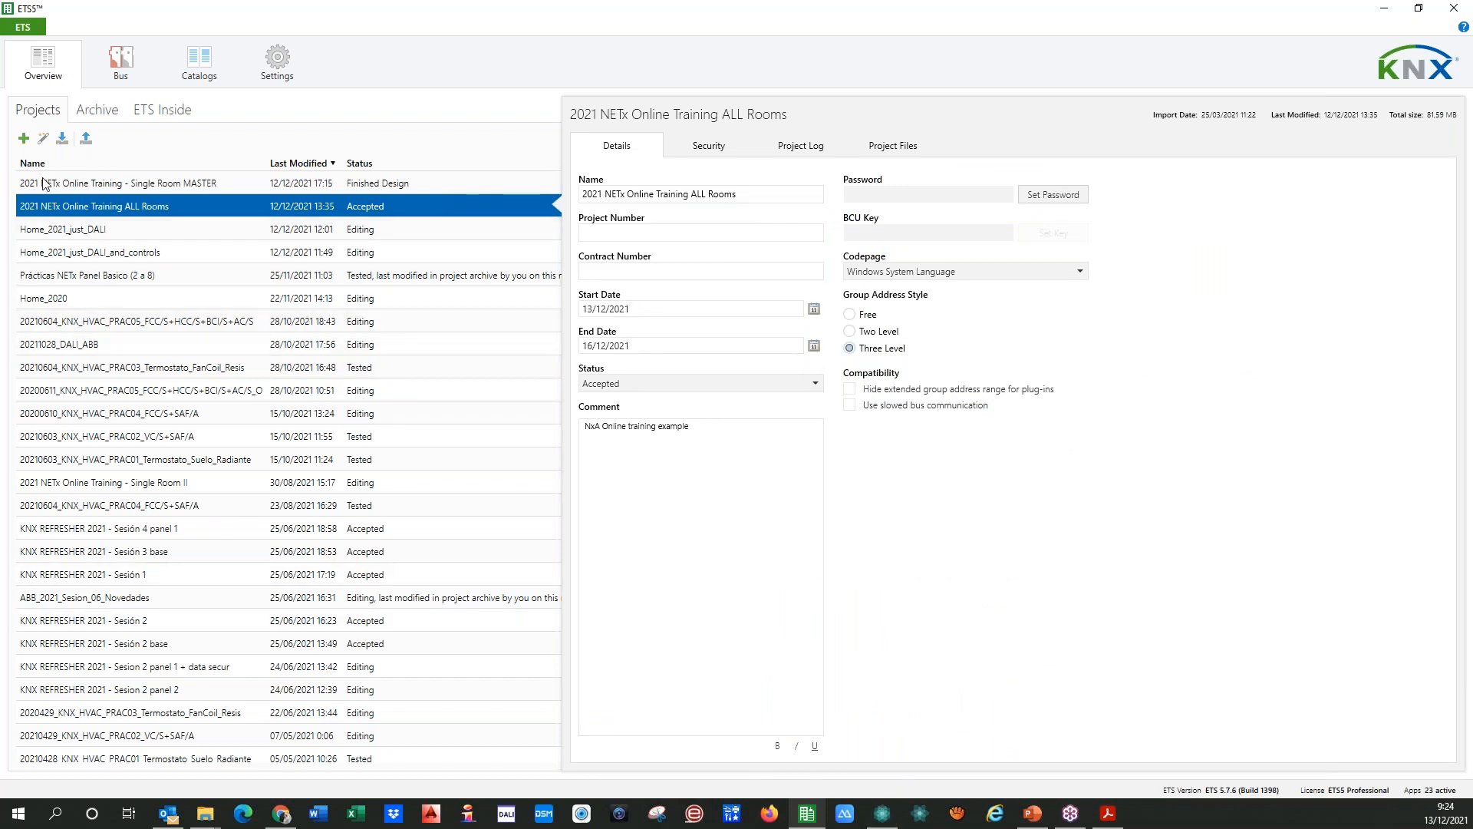
double_click(71, 207)
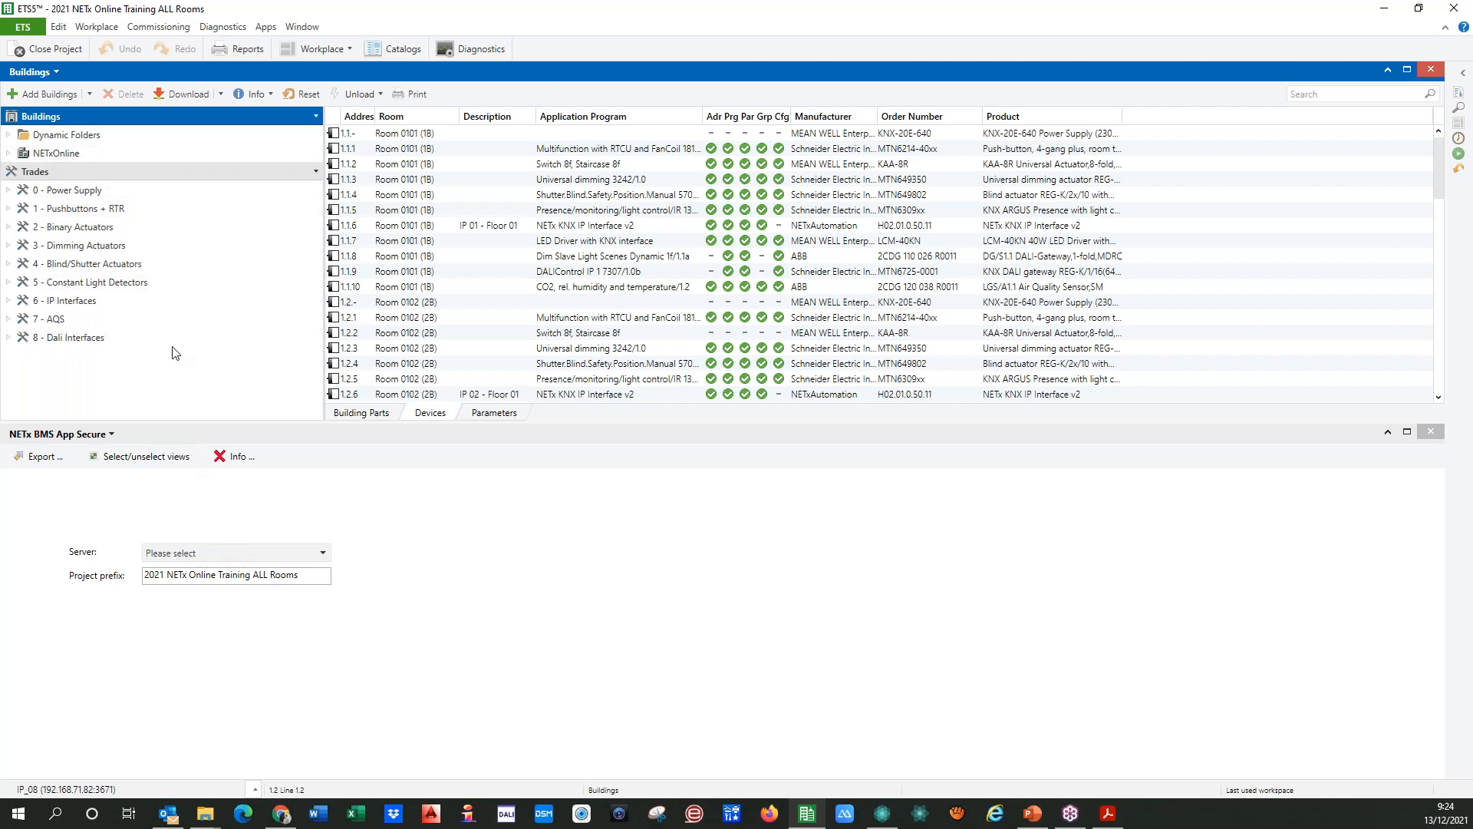
Step: Expand Floor 1 and Floor 2 of the NETxOnline building to show their rooms, and adjust the height of the Buildings pane
click(9, 153)
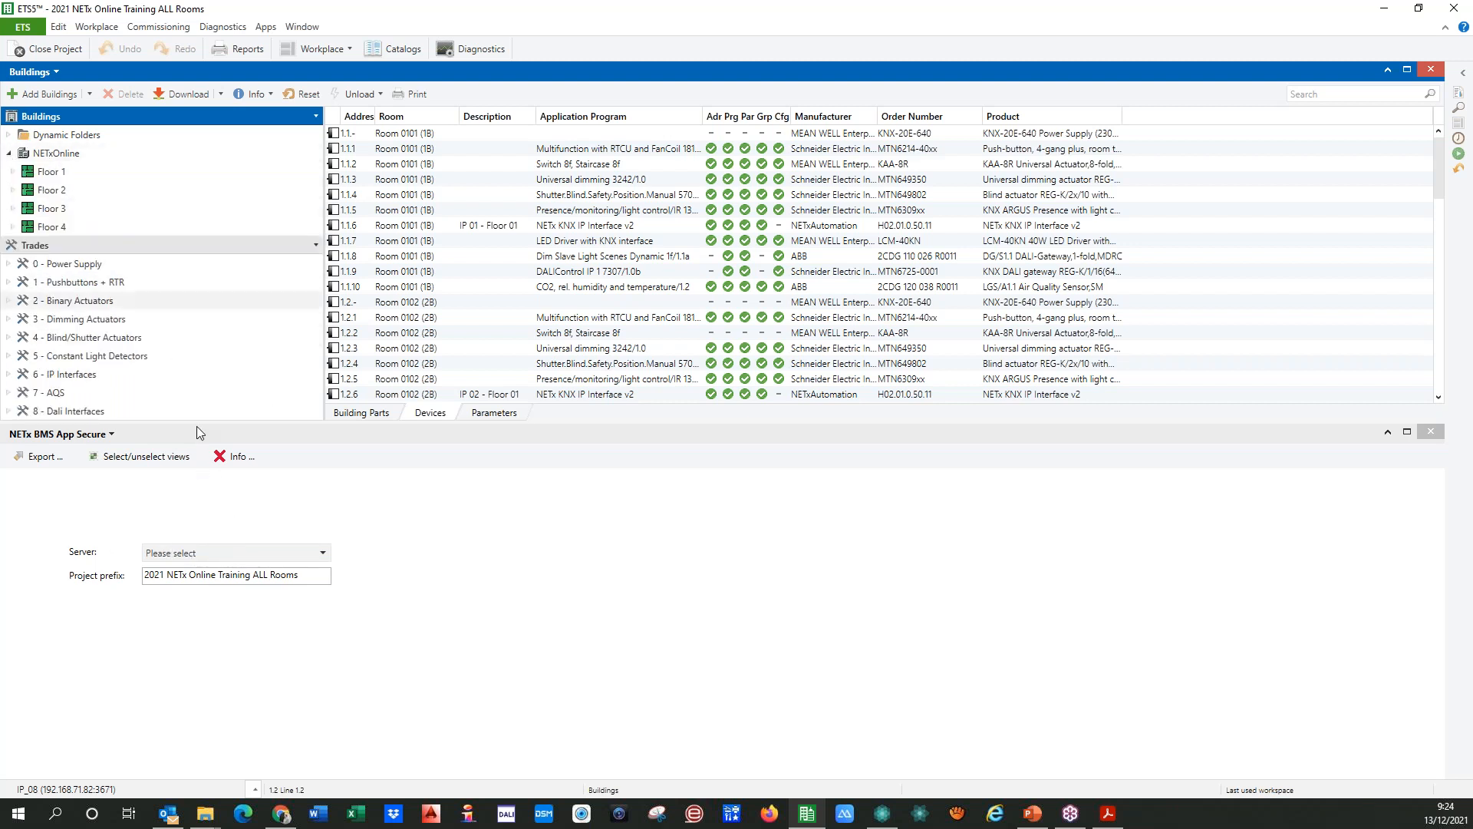
click(13, 171)
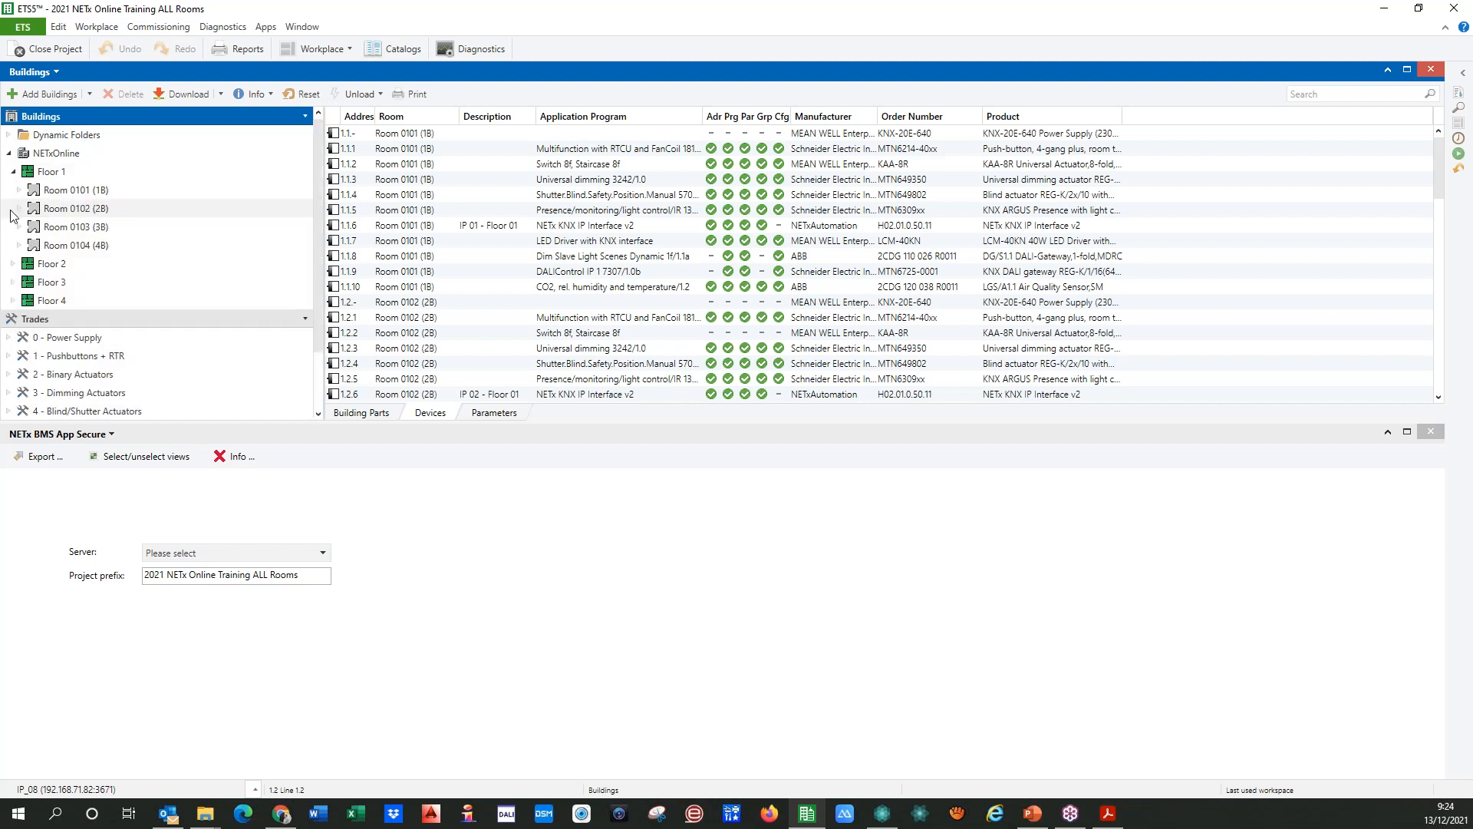
click(12, 264)
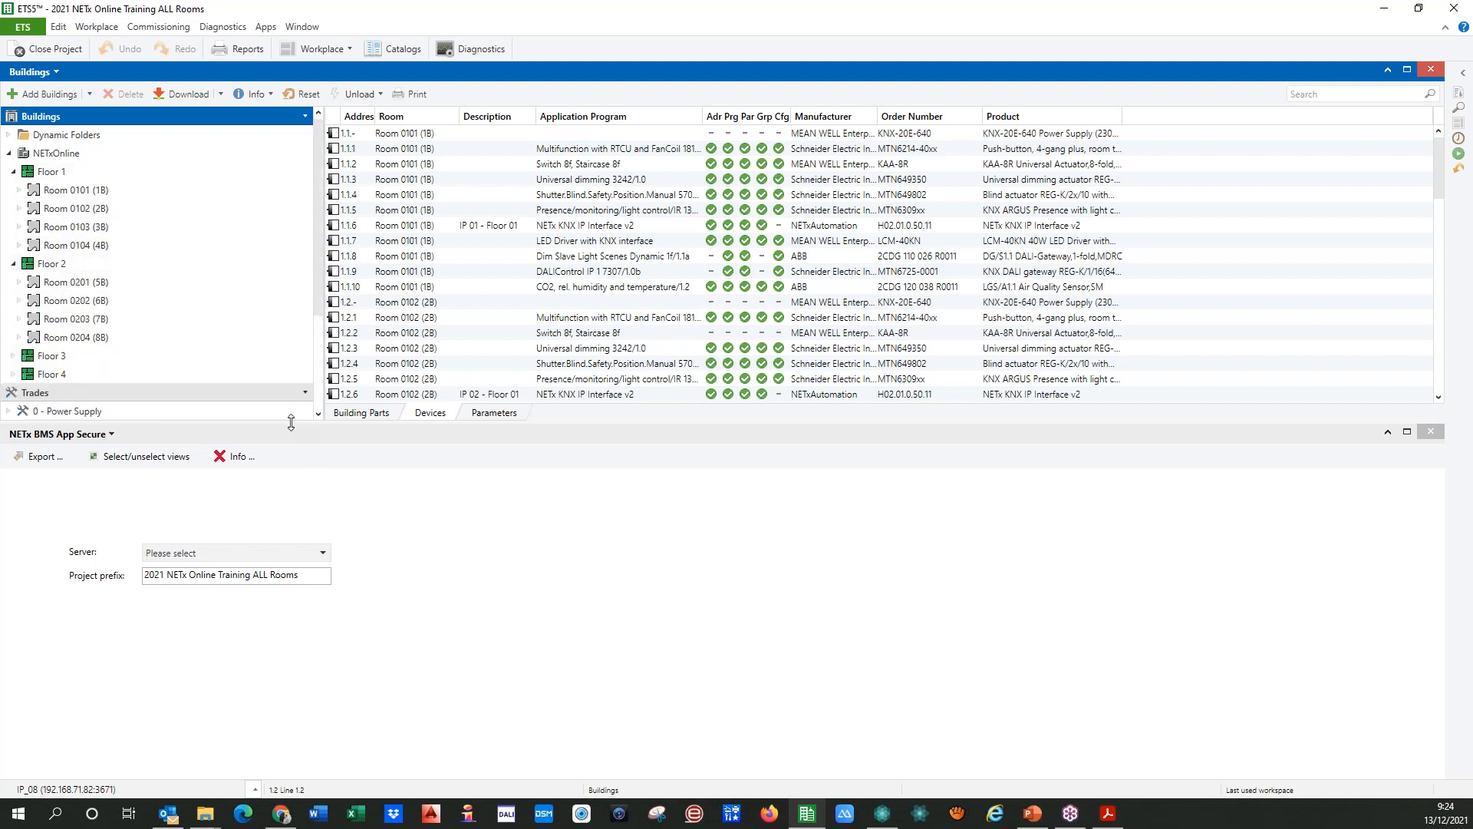
drag(290, 422, 277, 645)
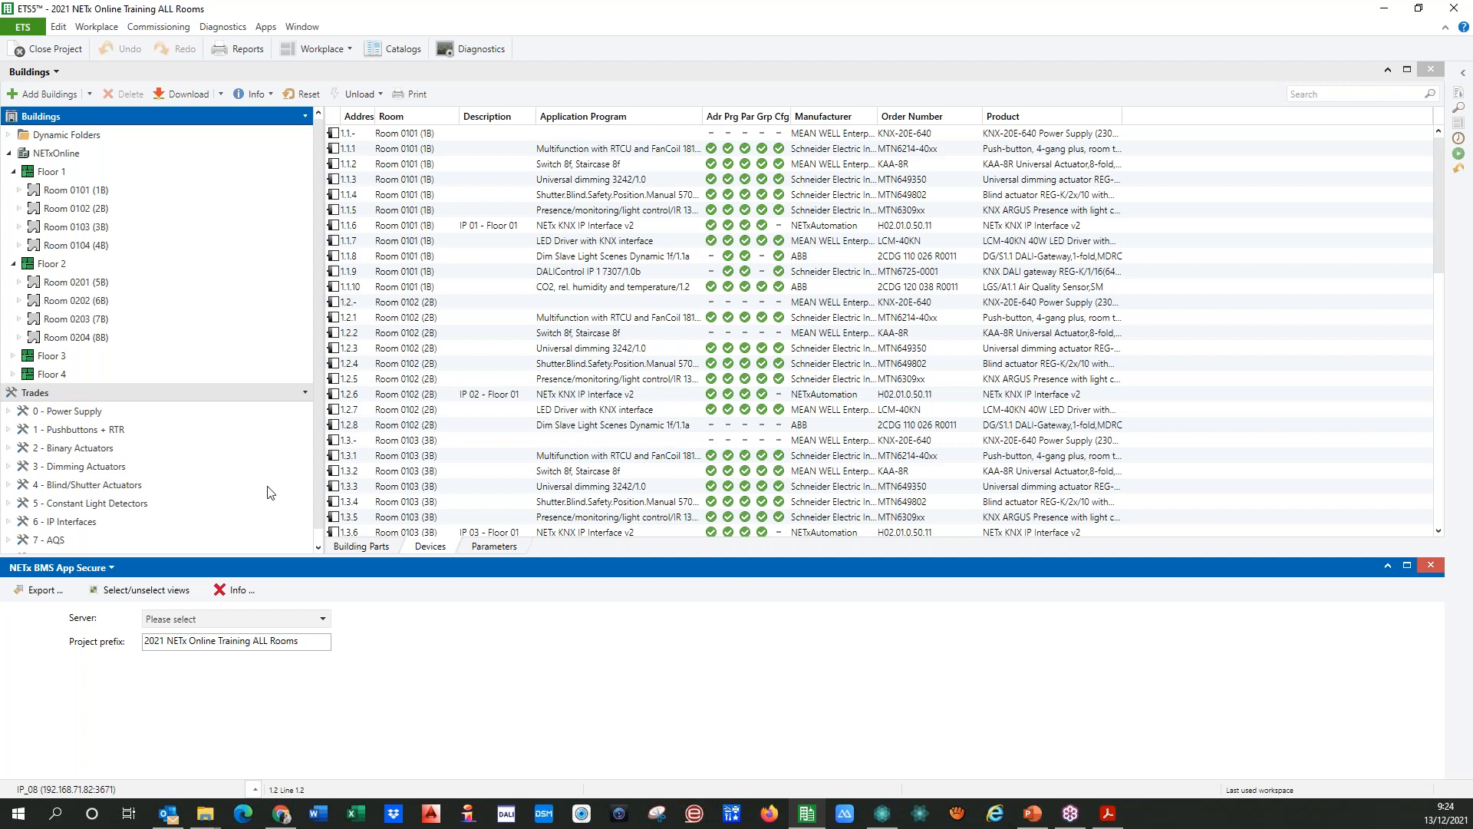
click(321, 526)
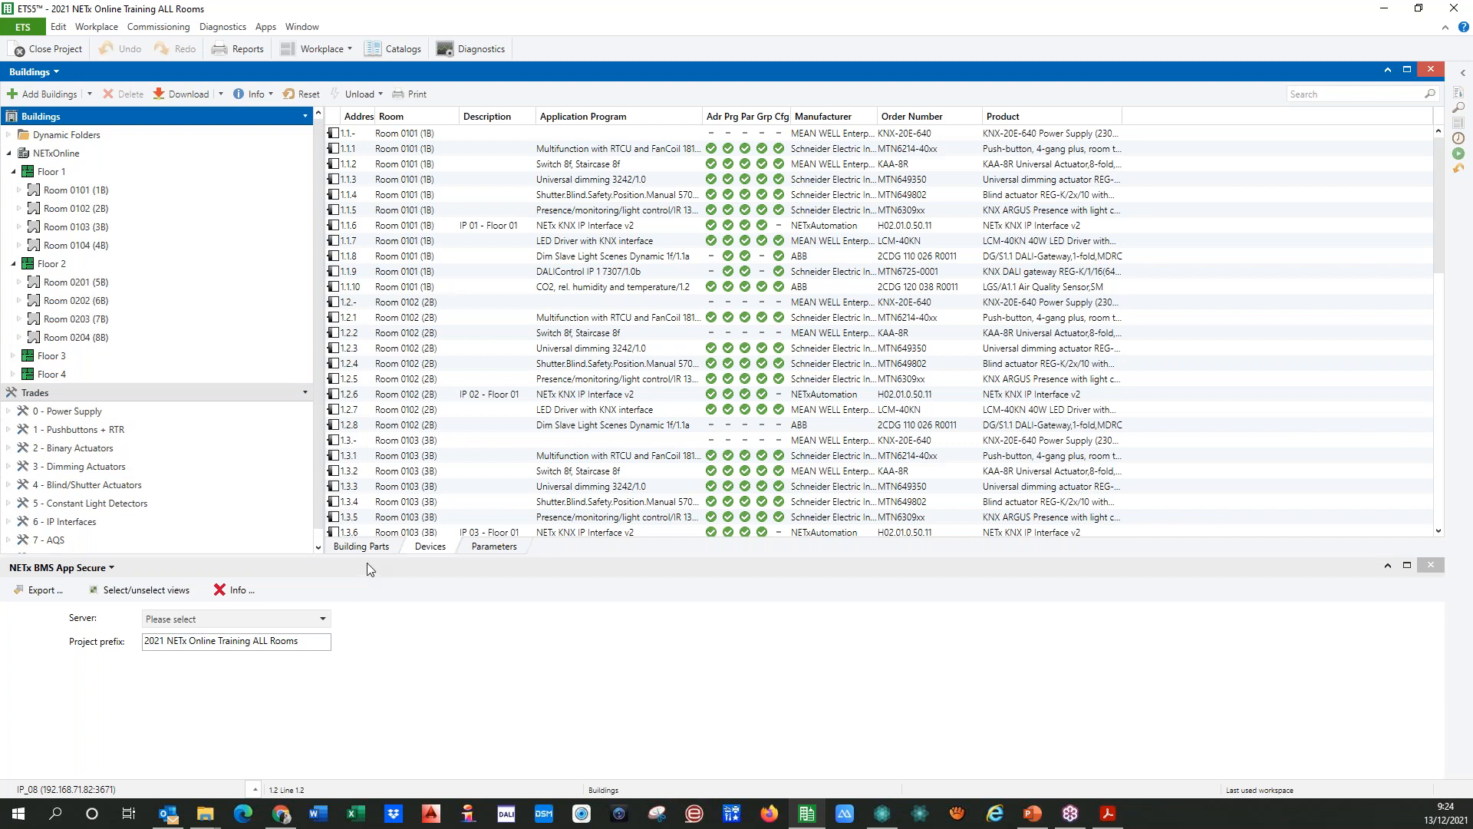
drag(364, 558, 365, 453)
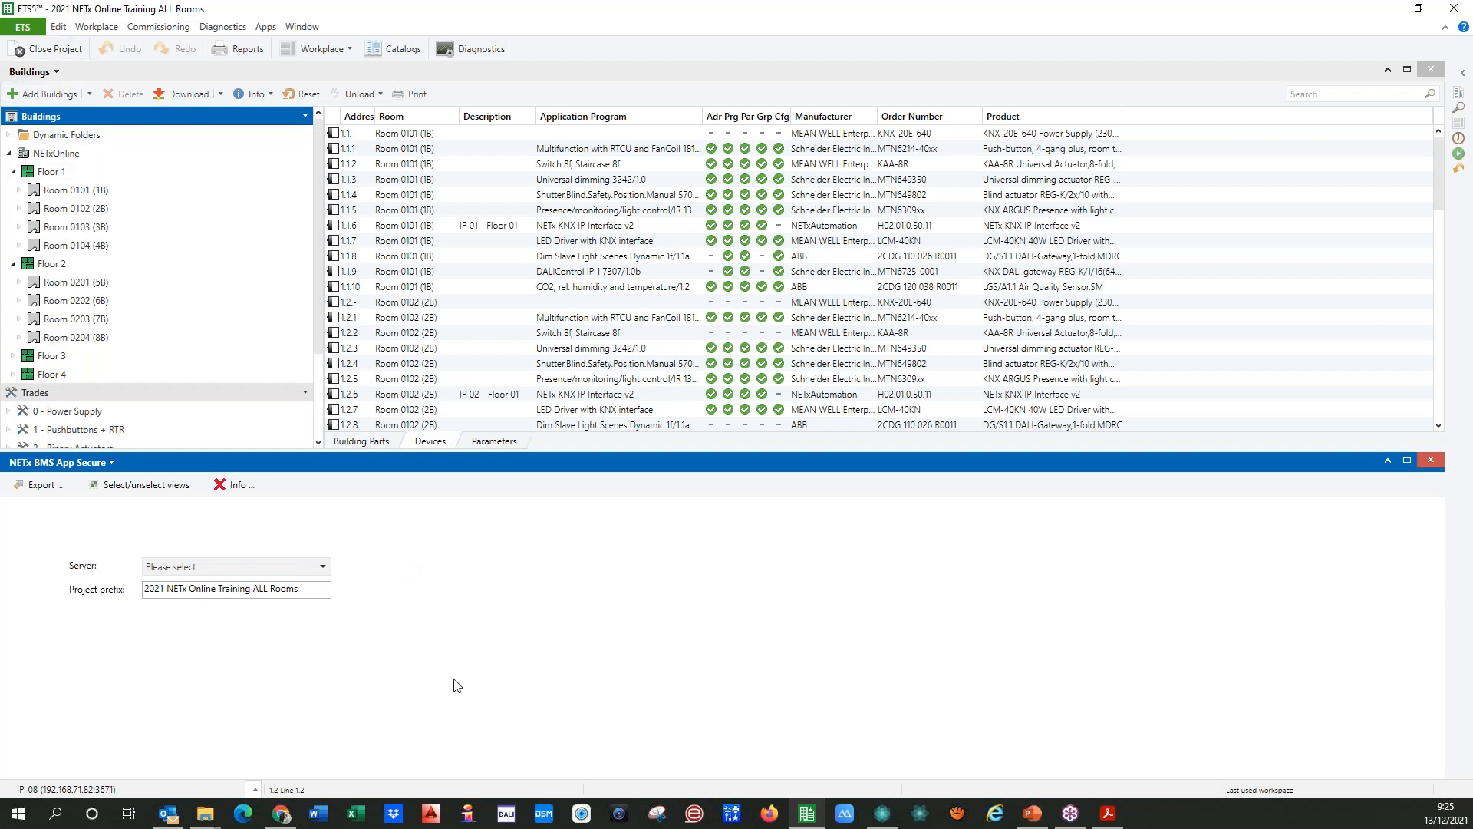
Step: Switch to NETx Core Server Studio and create a workspace named 20211213_NETx_Online_Training, accepting the server shutdown
click(883, 815)
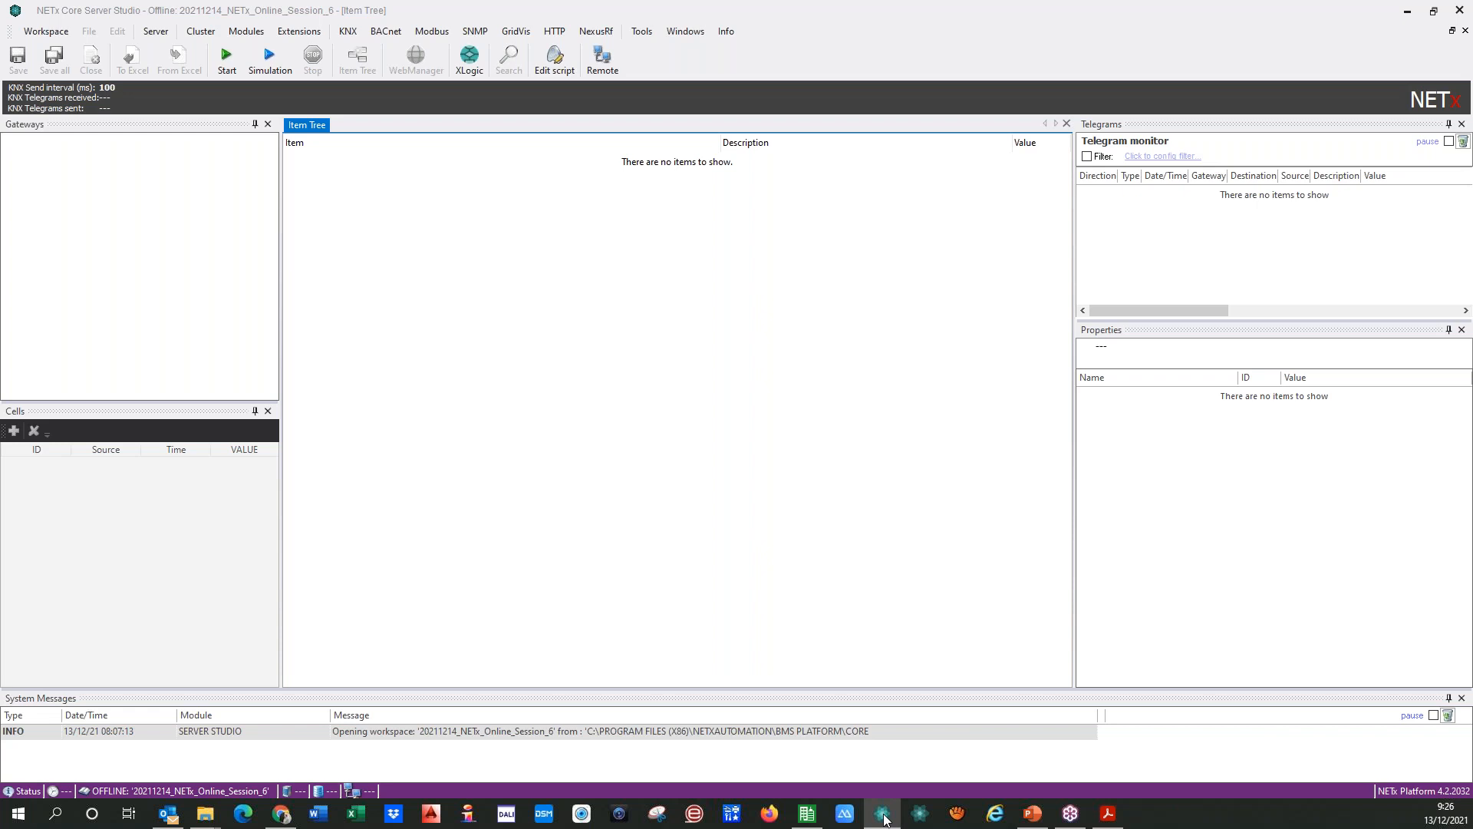
click(48, 31)
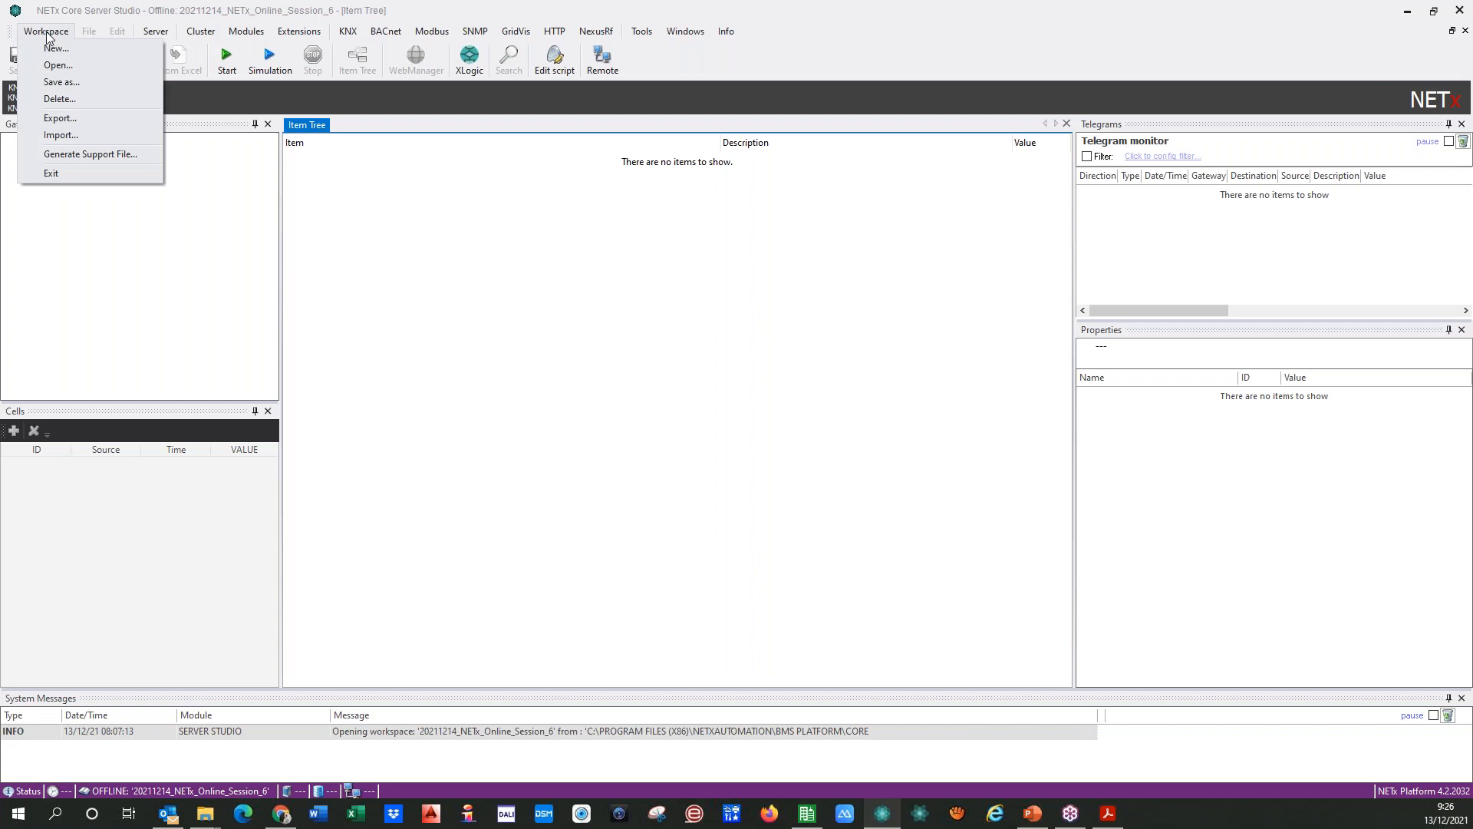
click(96, 50)
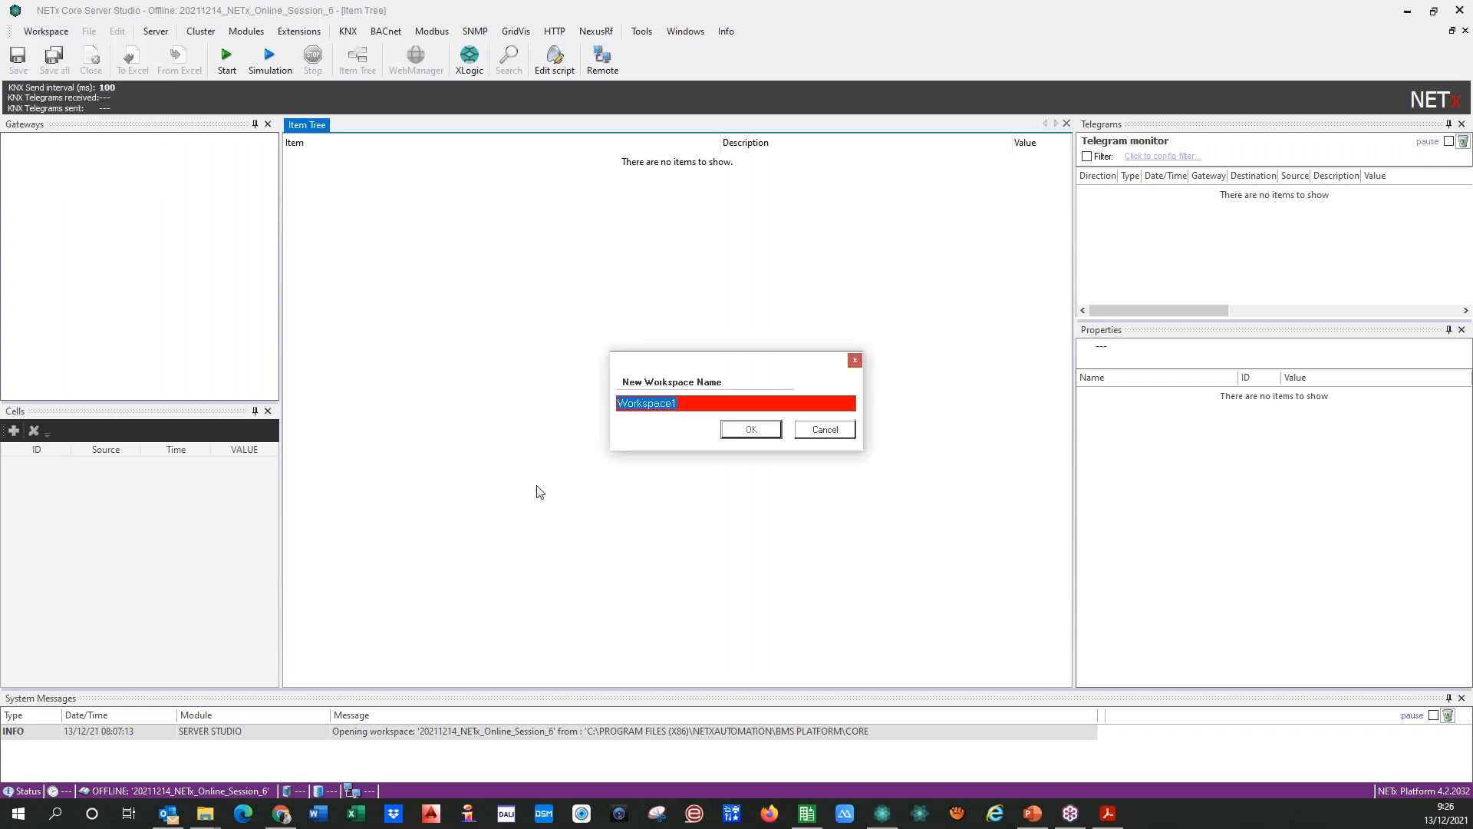
text(2)
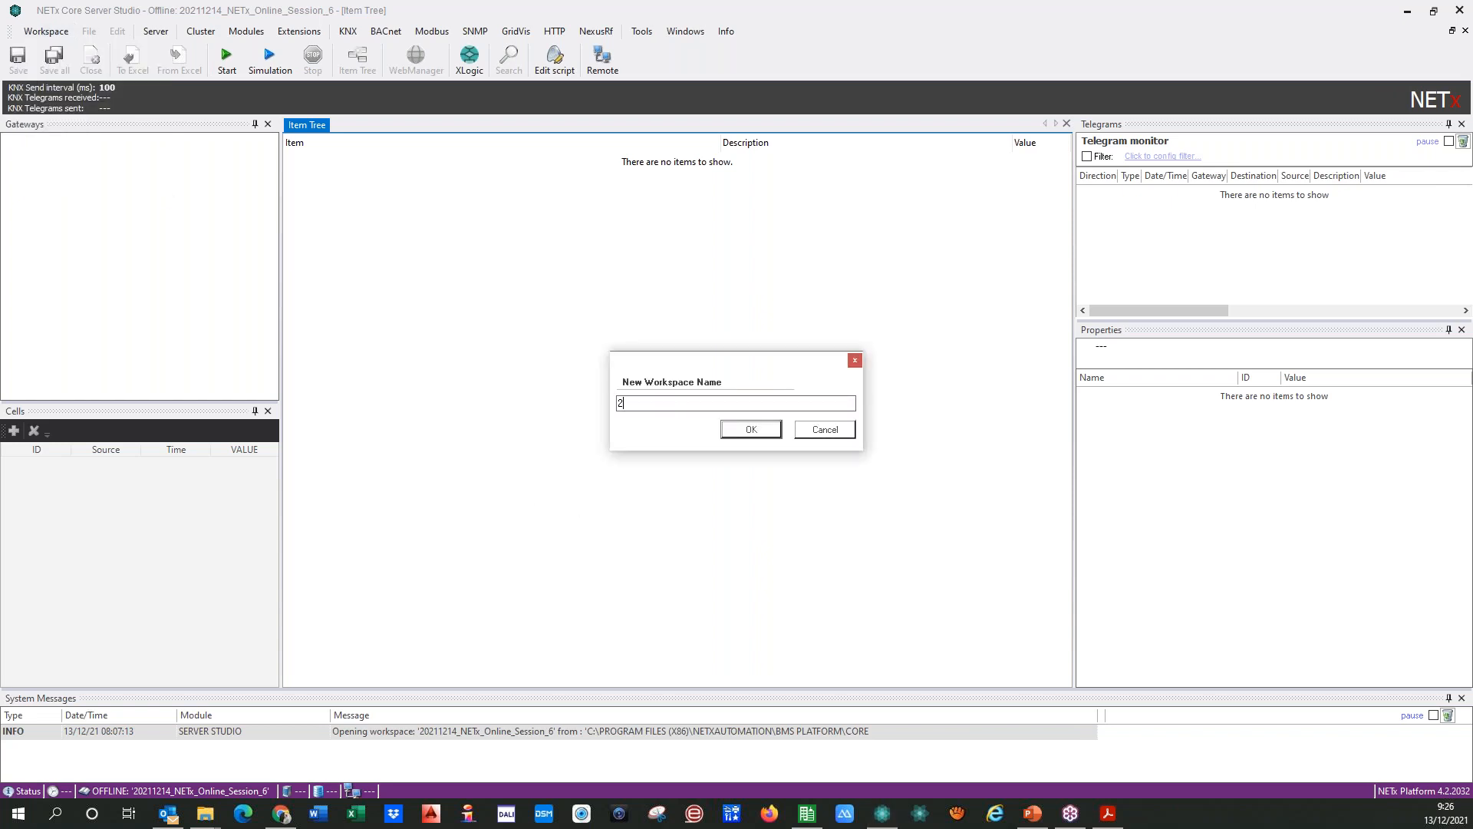
text(0211213_NETx_Online_Training)
key(ctrl+a)
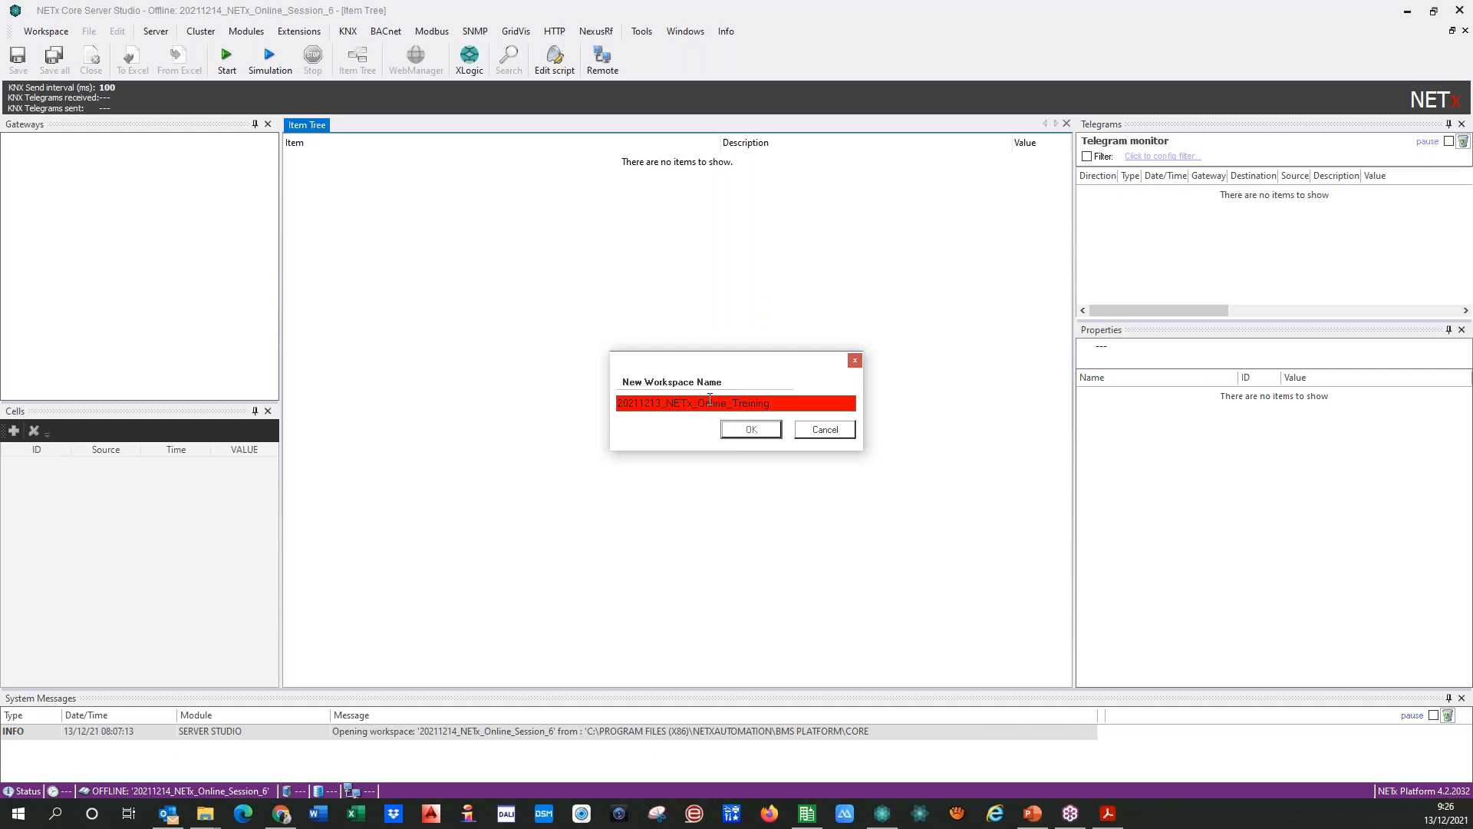
click(783, 409)
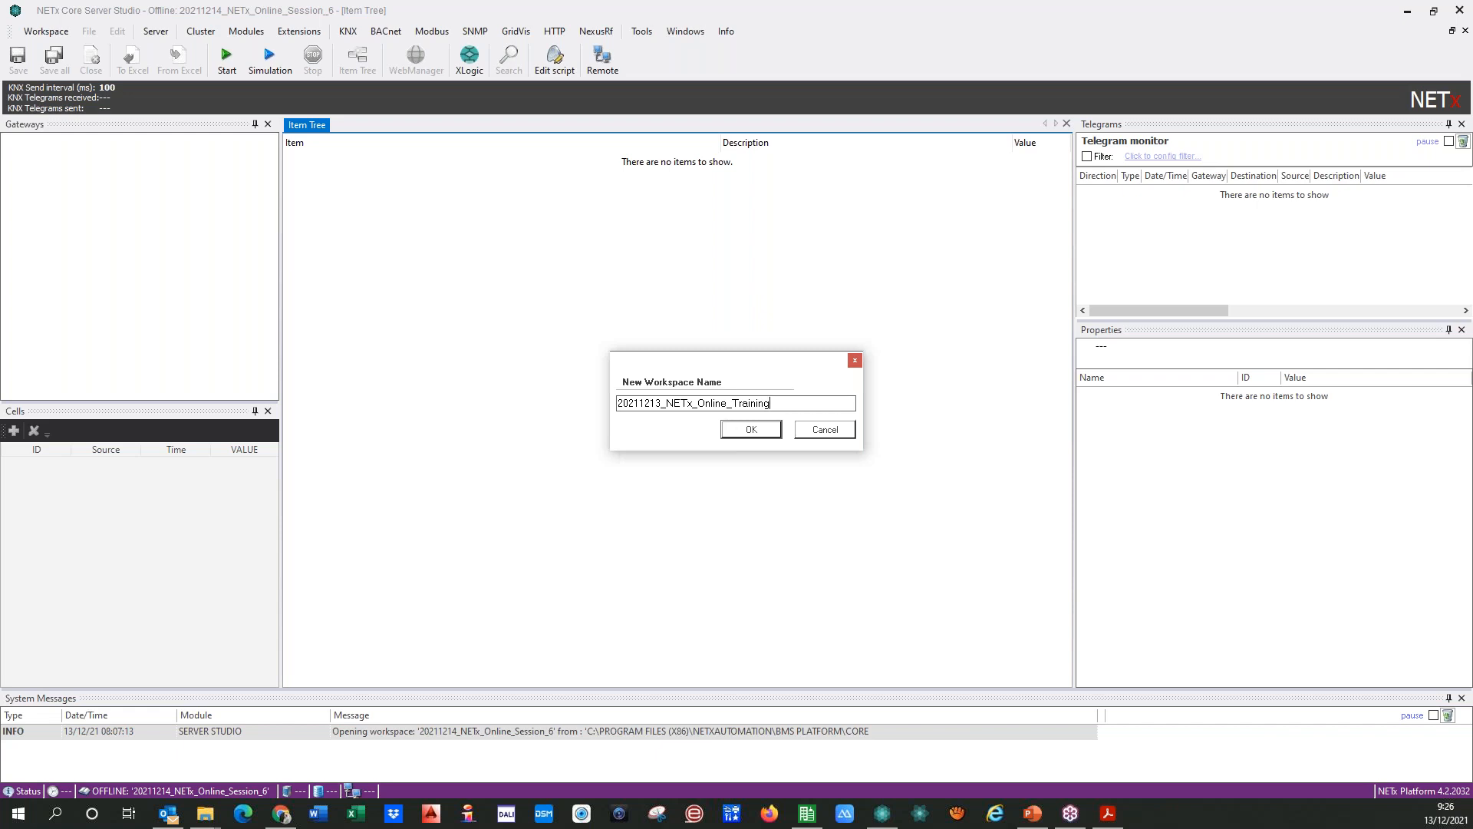
click(739, 432)
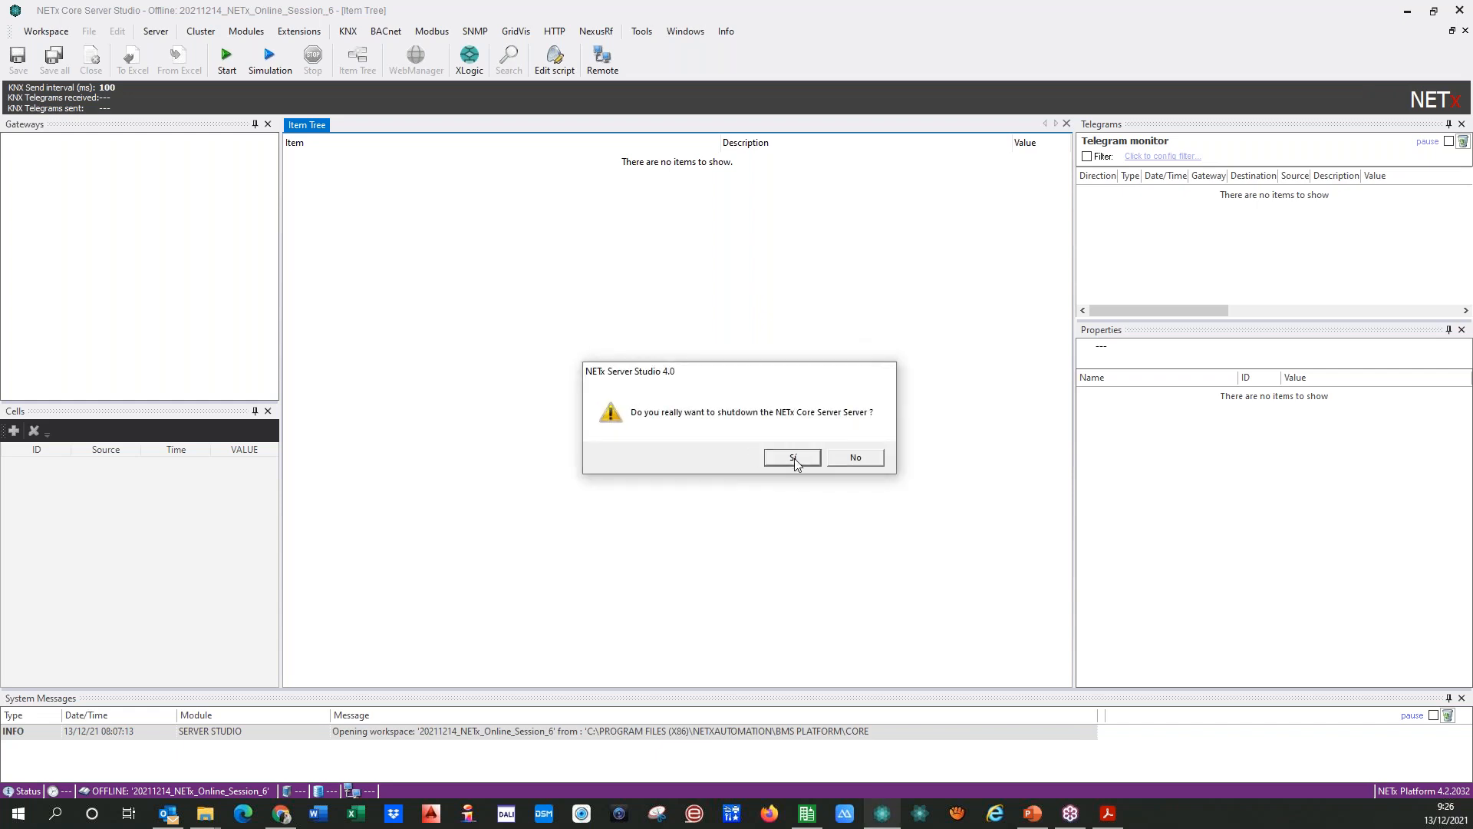
click(793, 459)
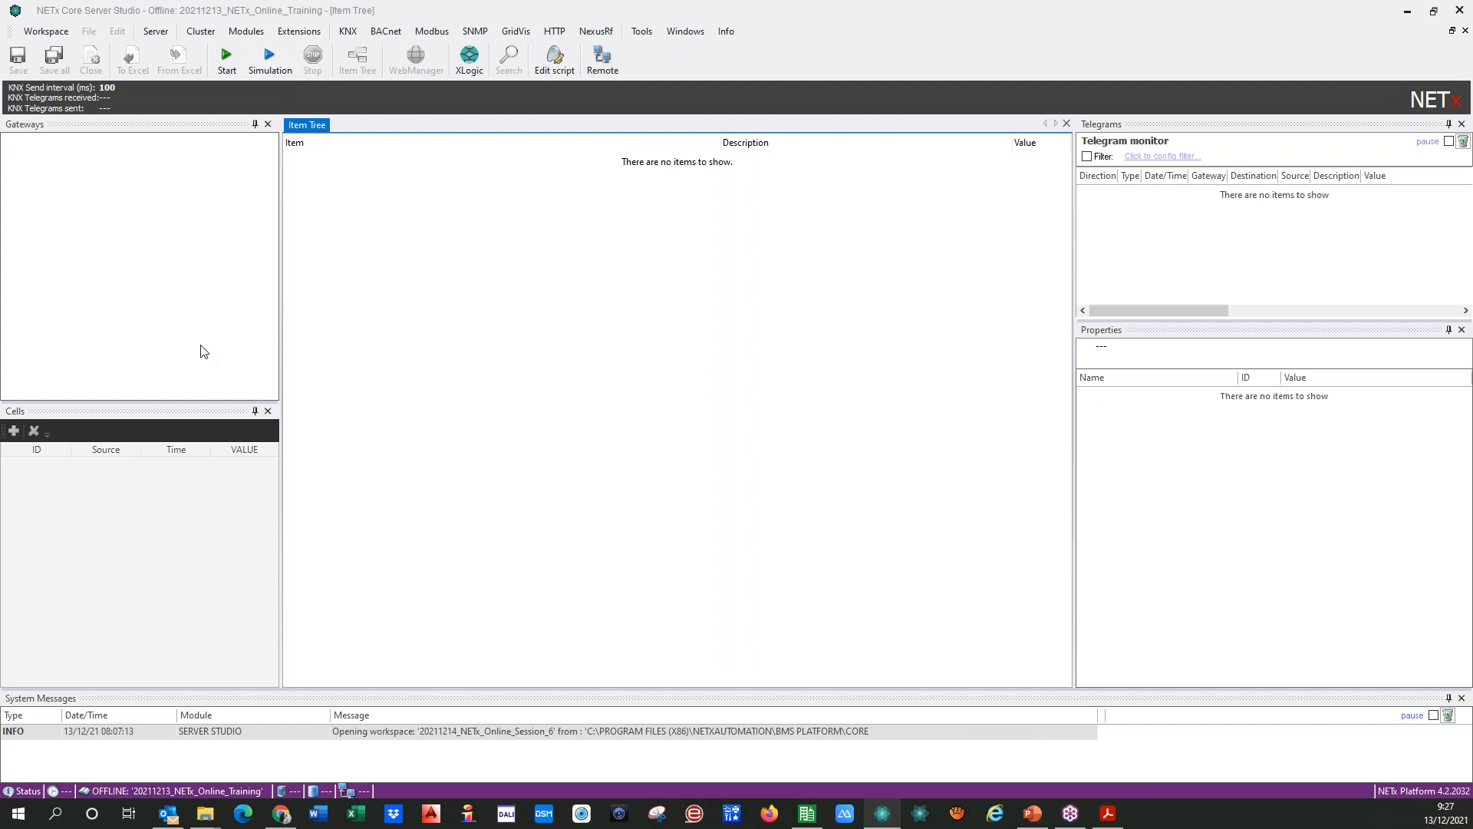
Step: Switch to the PowerPoint training presentation, review the slide with the demo panels' IP addresses, and return to NETx Core Server Studio
click(76, 232)
click(347, 32)
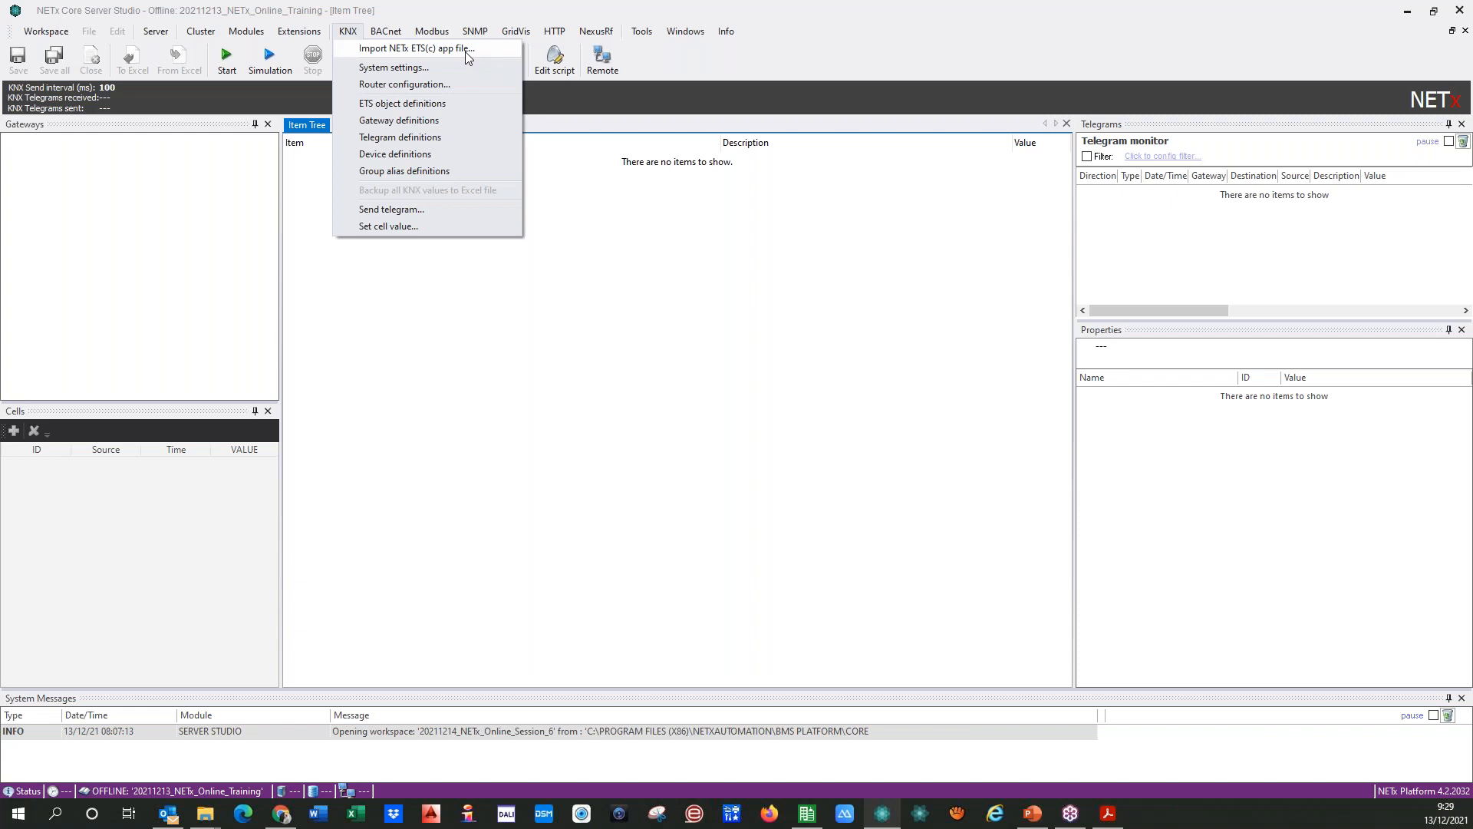
click(1036, 815)
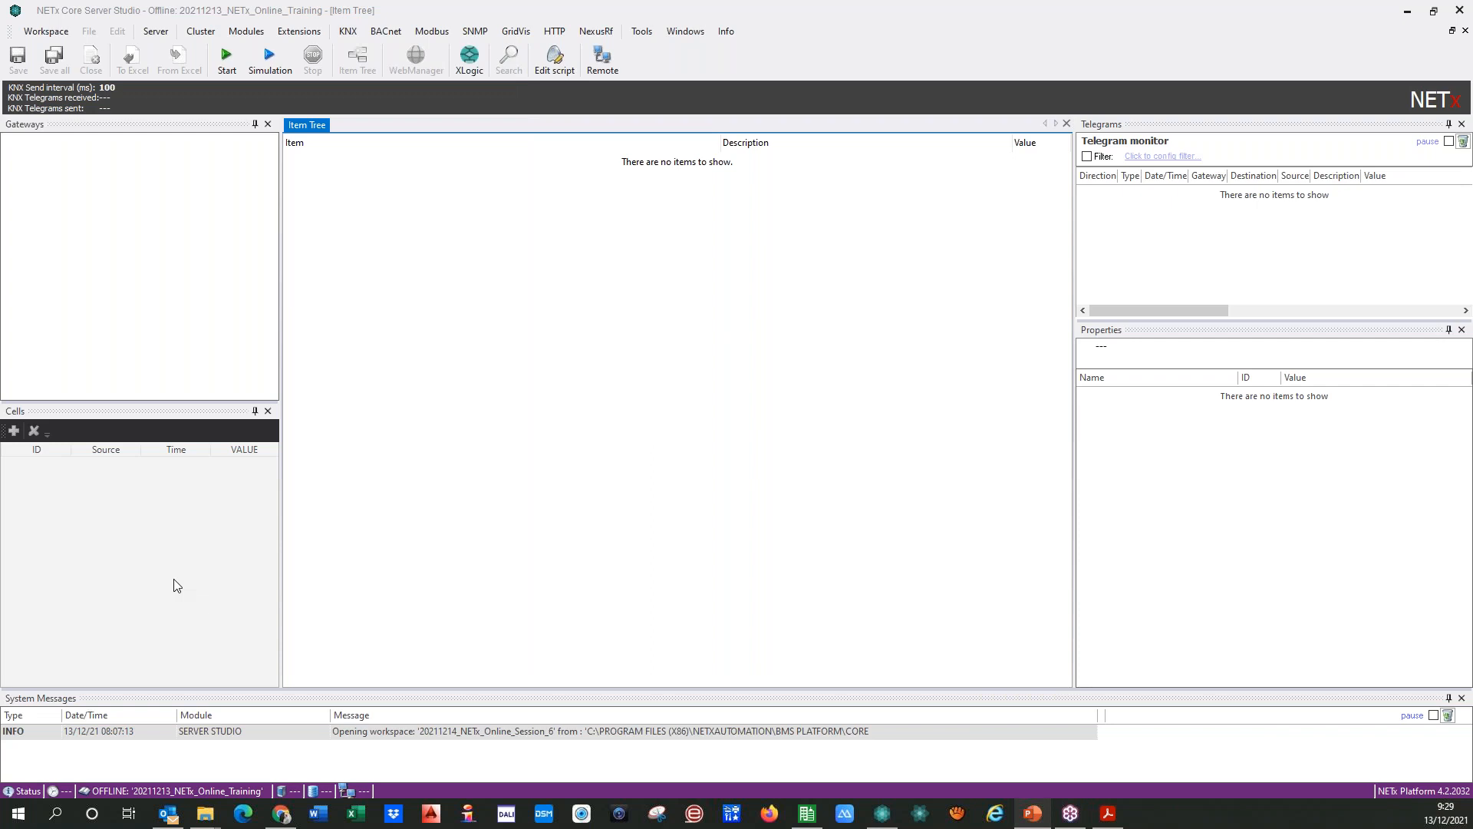
drag(0, 29, 848, 178)
click(953, 168)
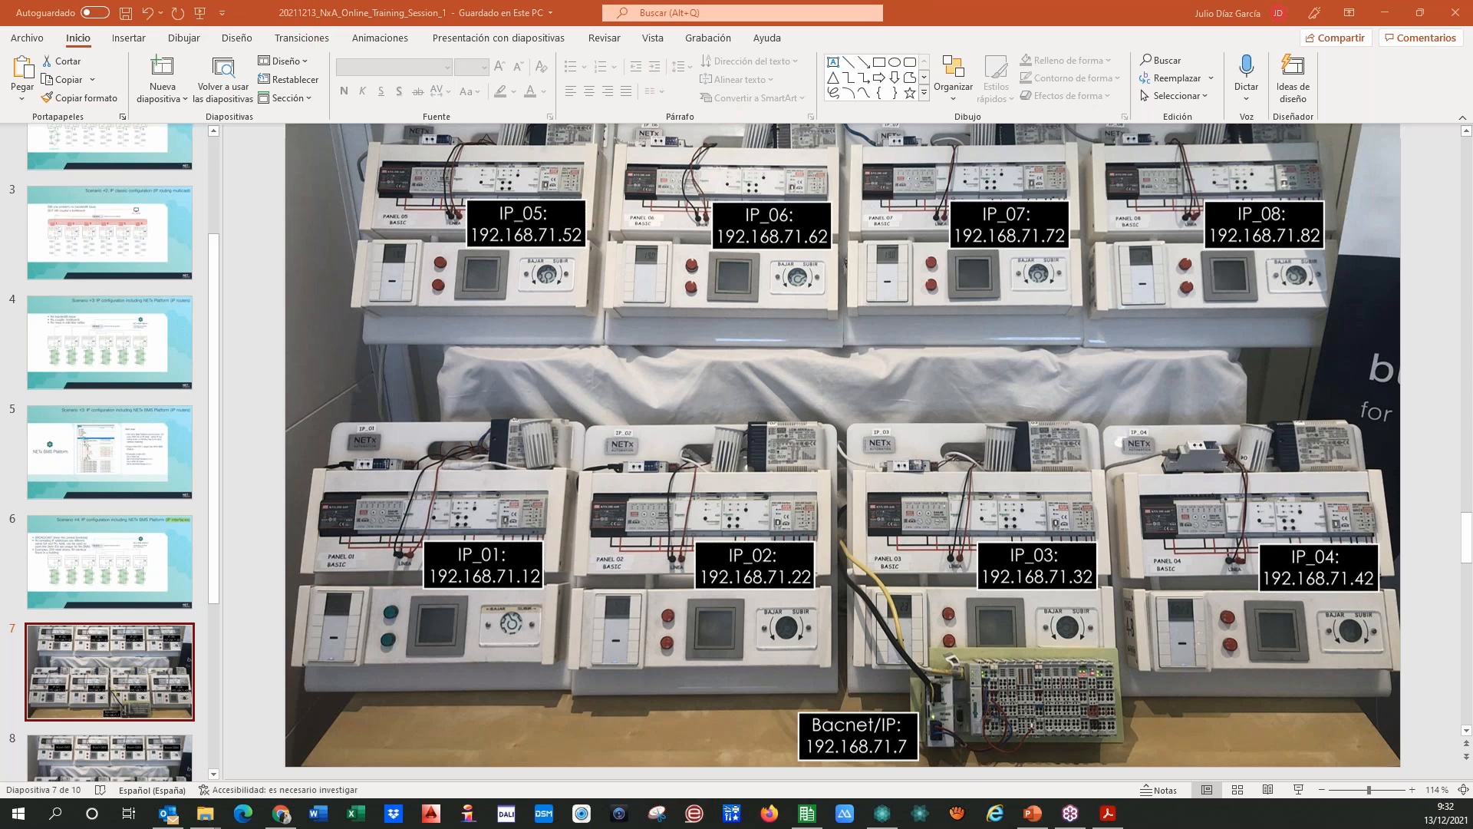
drag(1102, 10, 1102, 0)
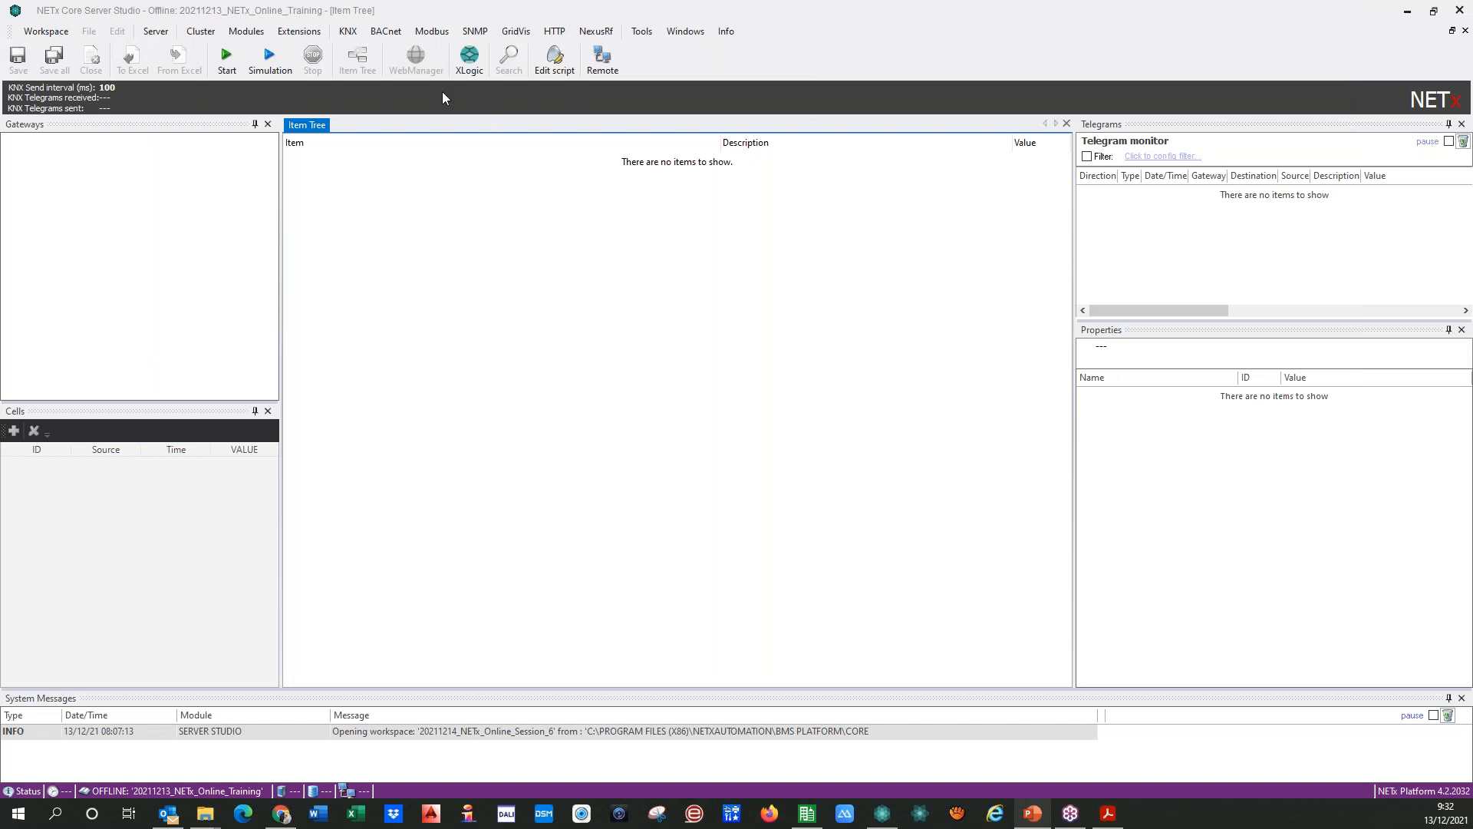
Step: Open the KNX ETS object definitions table of the new workspace
click(348, 34)
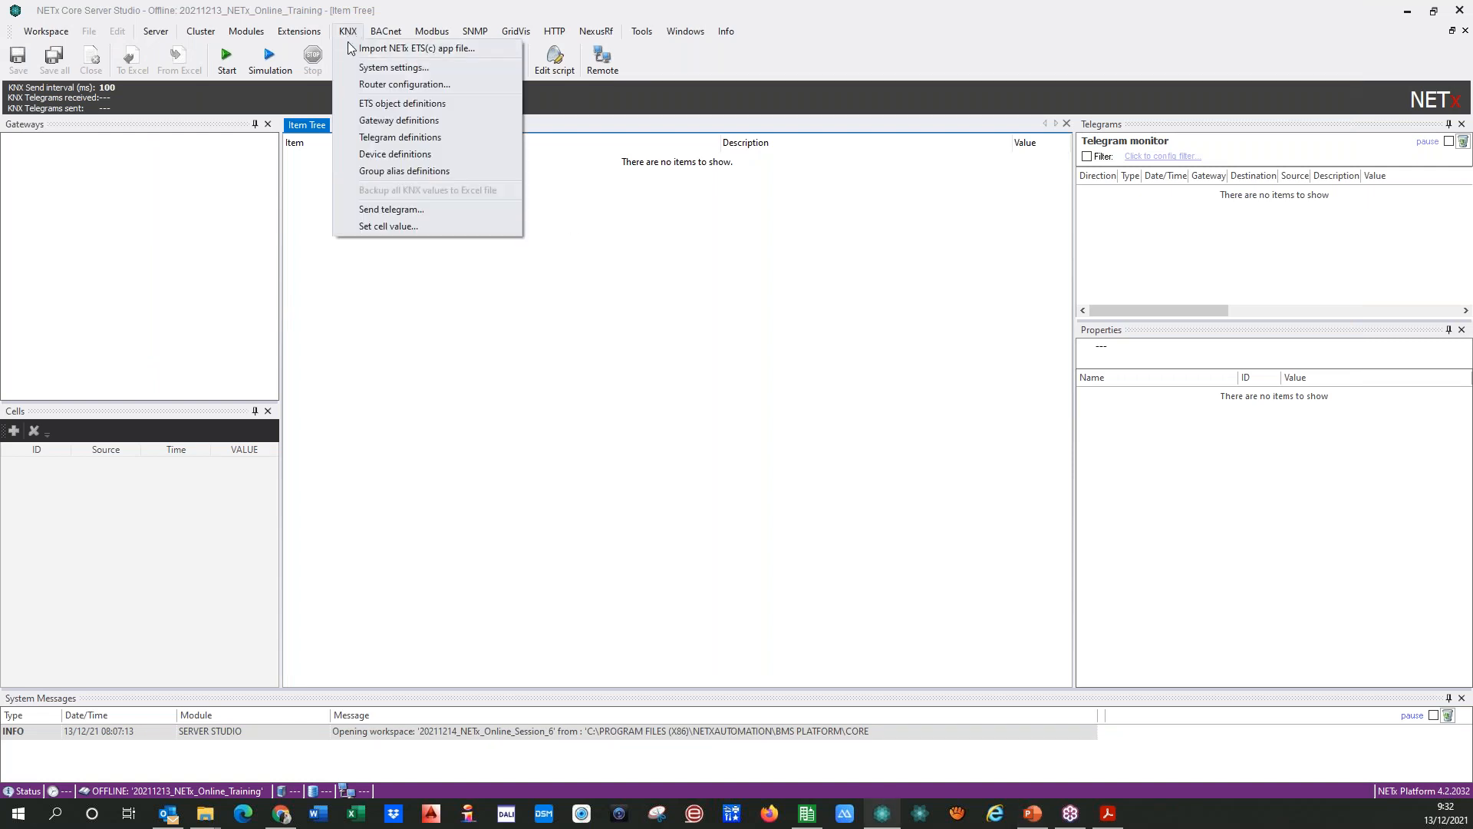
click(361, 105)
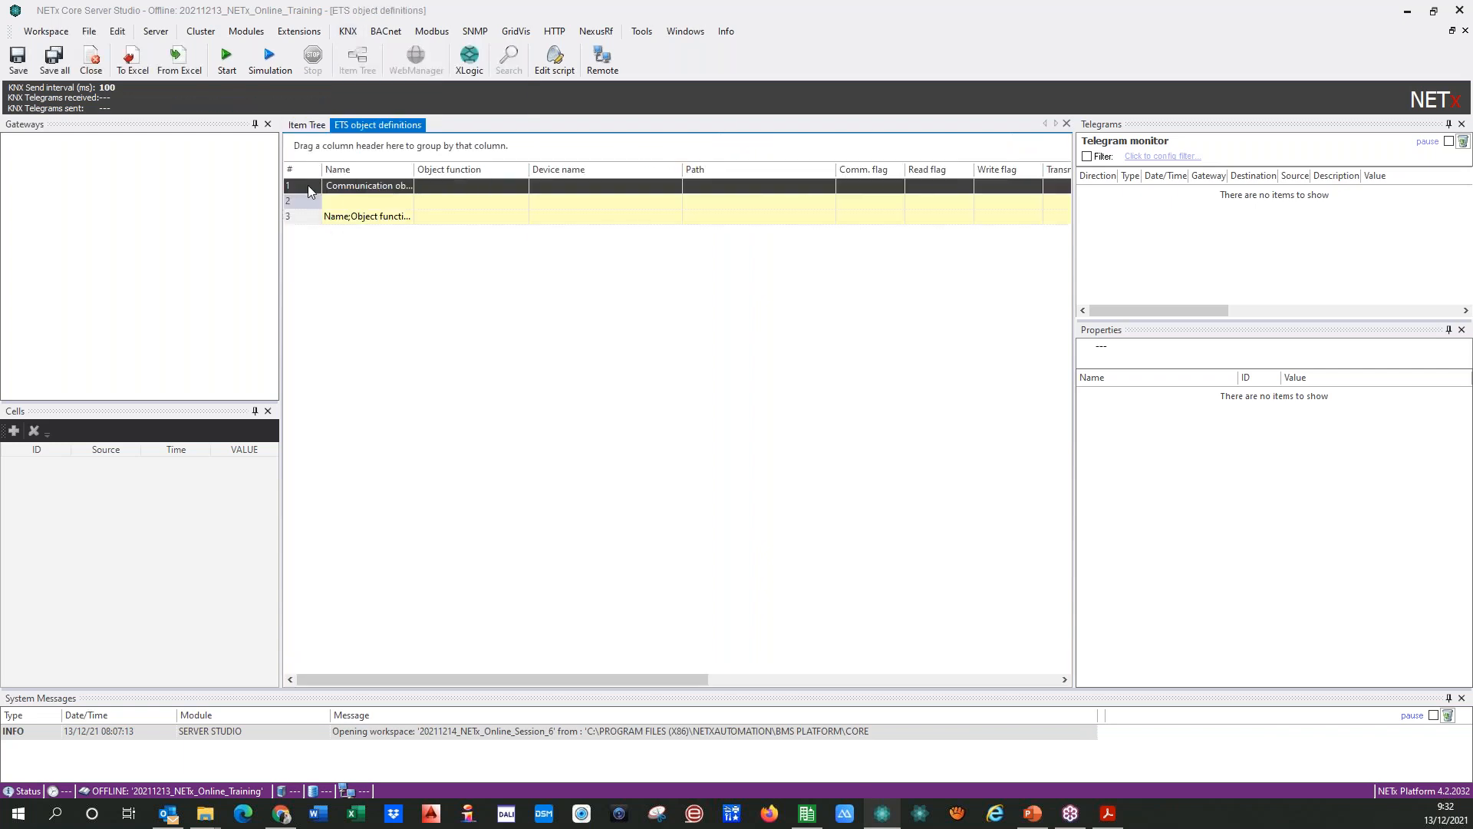
key(ctrl+a)
right_click(311, 191)
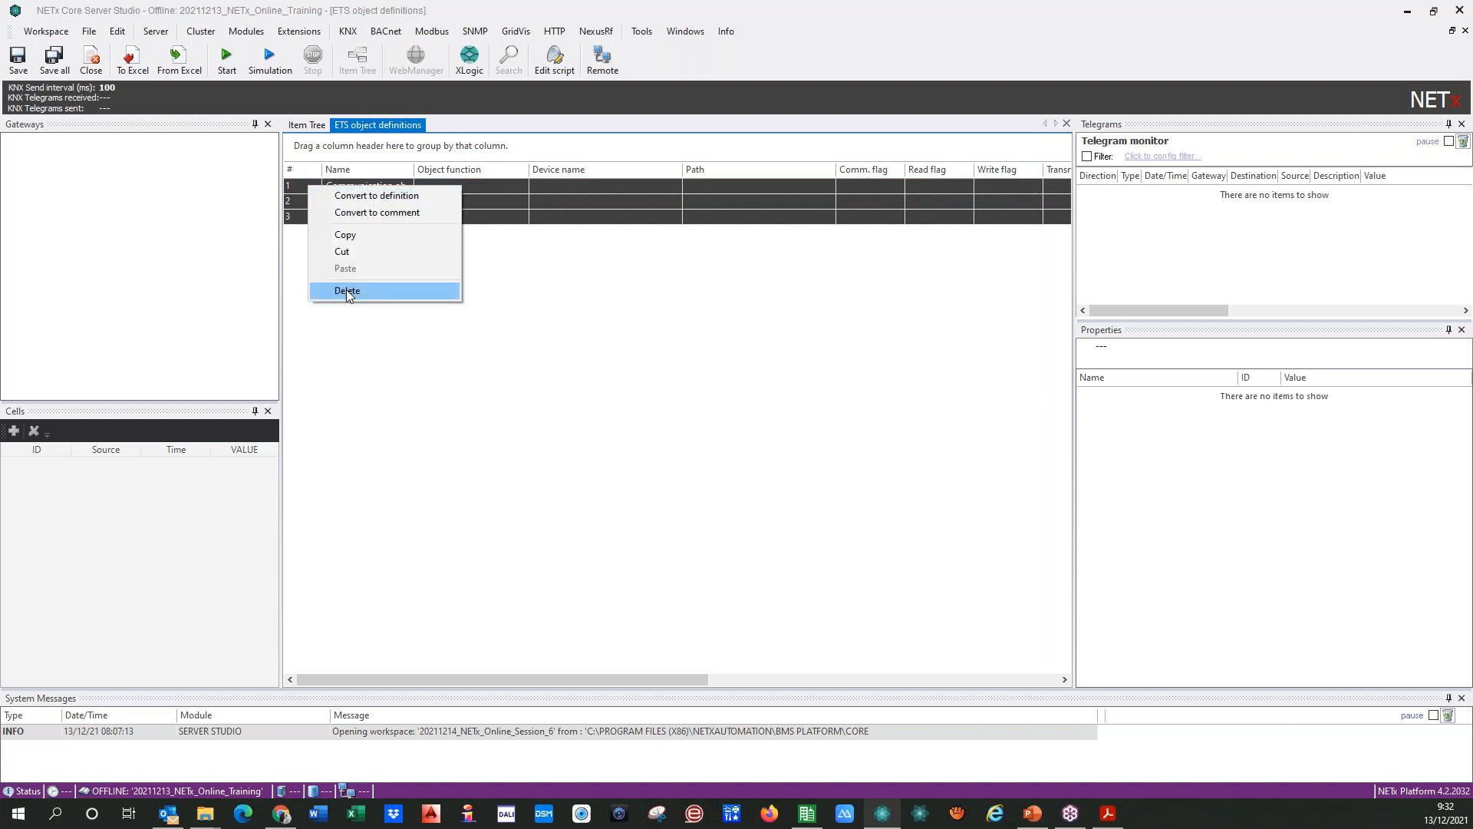
click(285, 279)
click(319, 201)
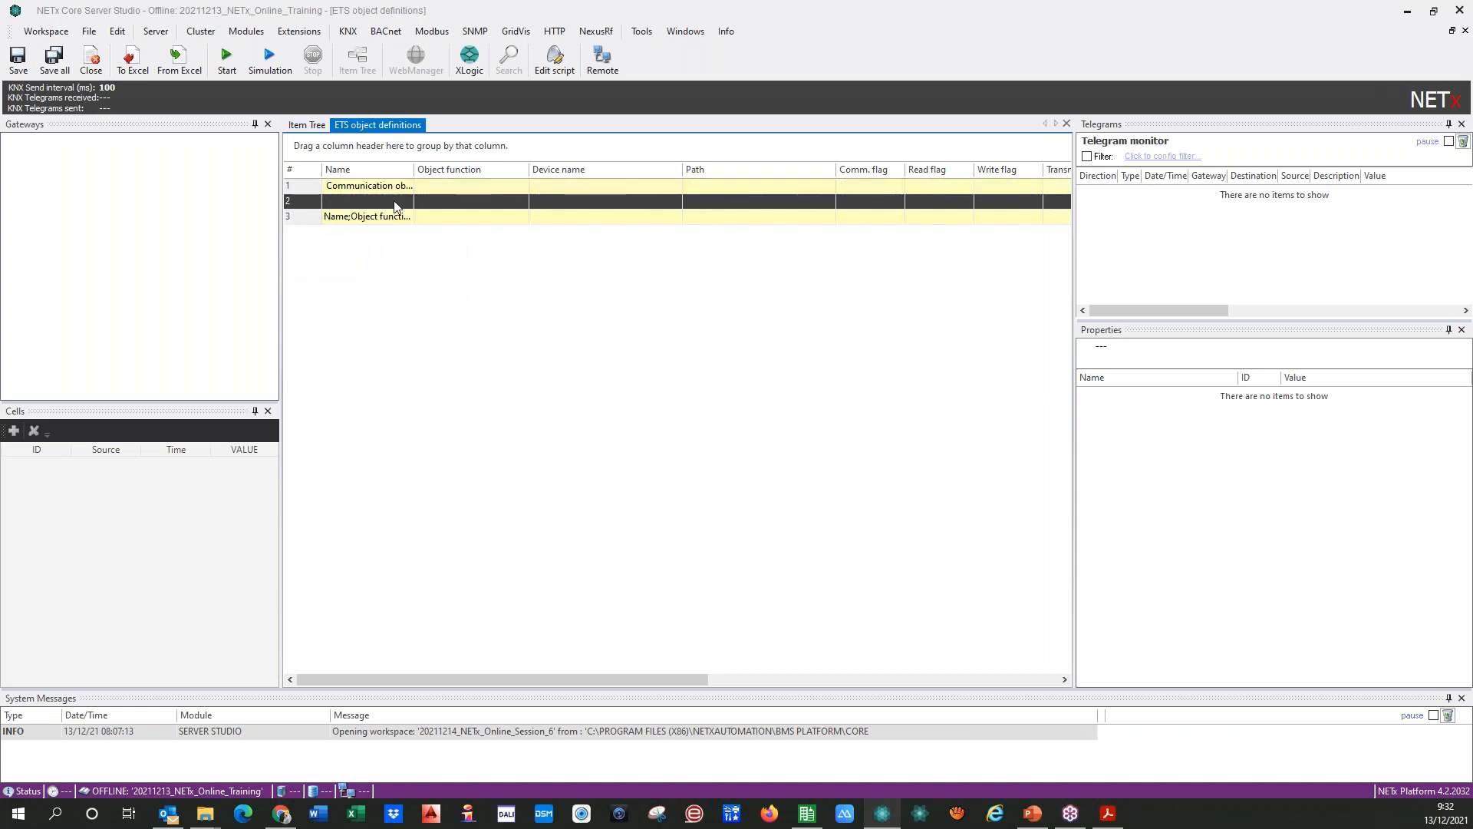
click(480, 216)
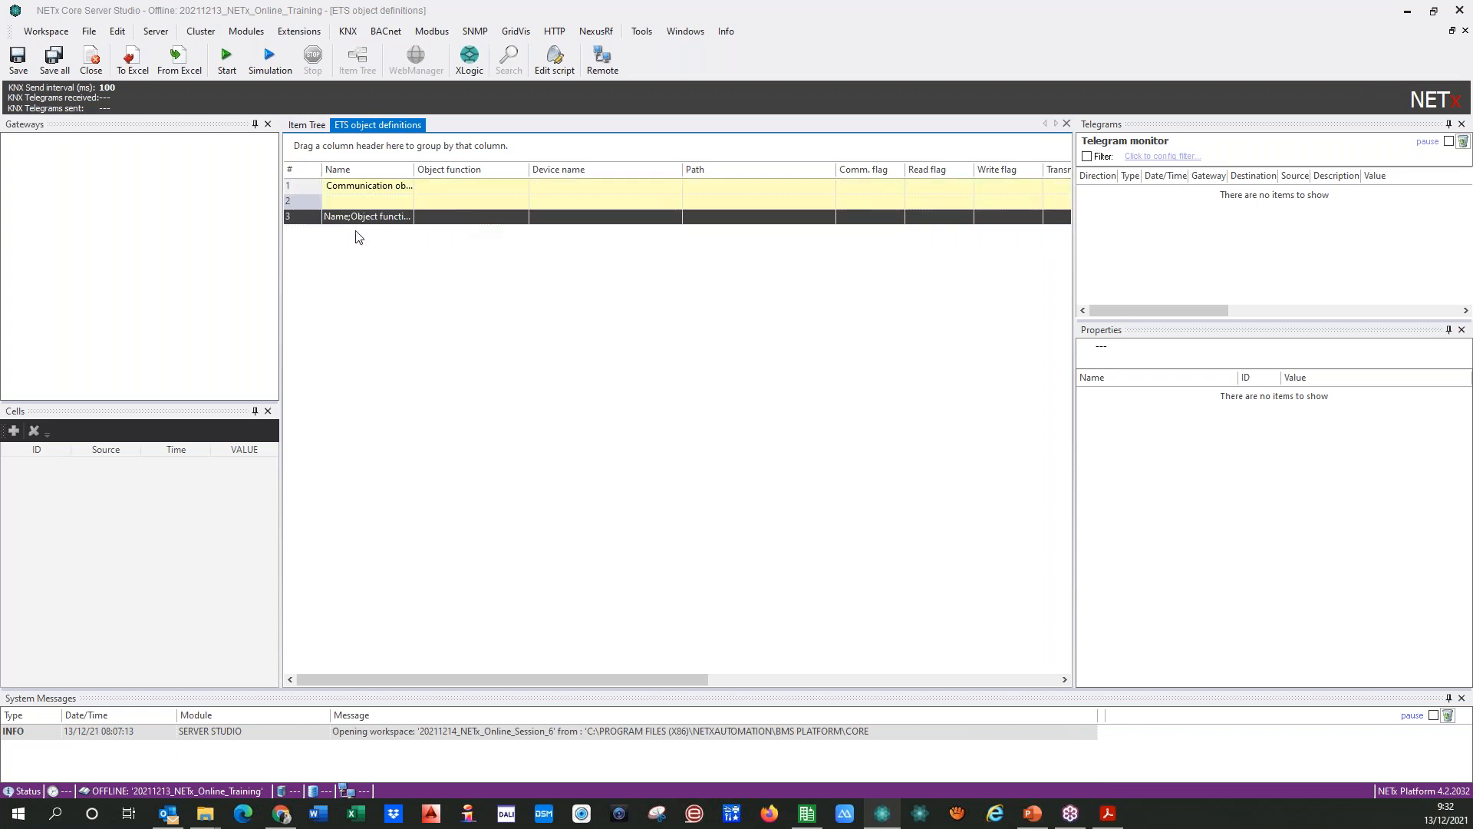
Step: Delete all three default rows from the ETS object definitions table
click(309, 188)
key(shift+Down)
key(shift+Down)
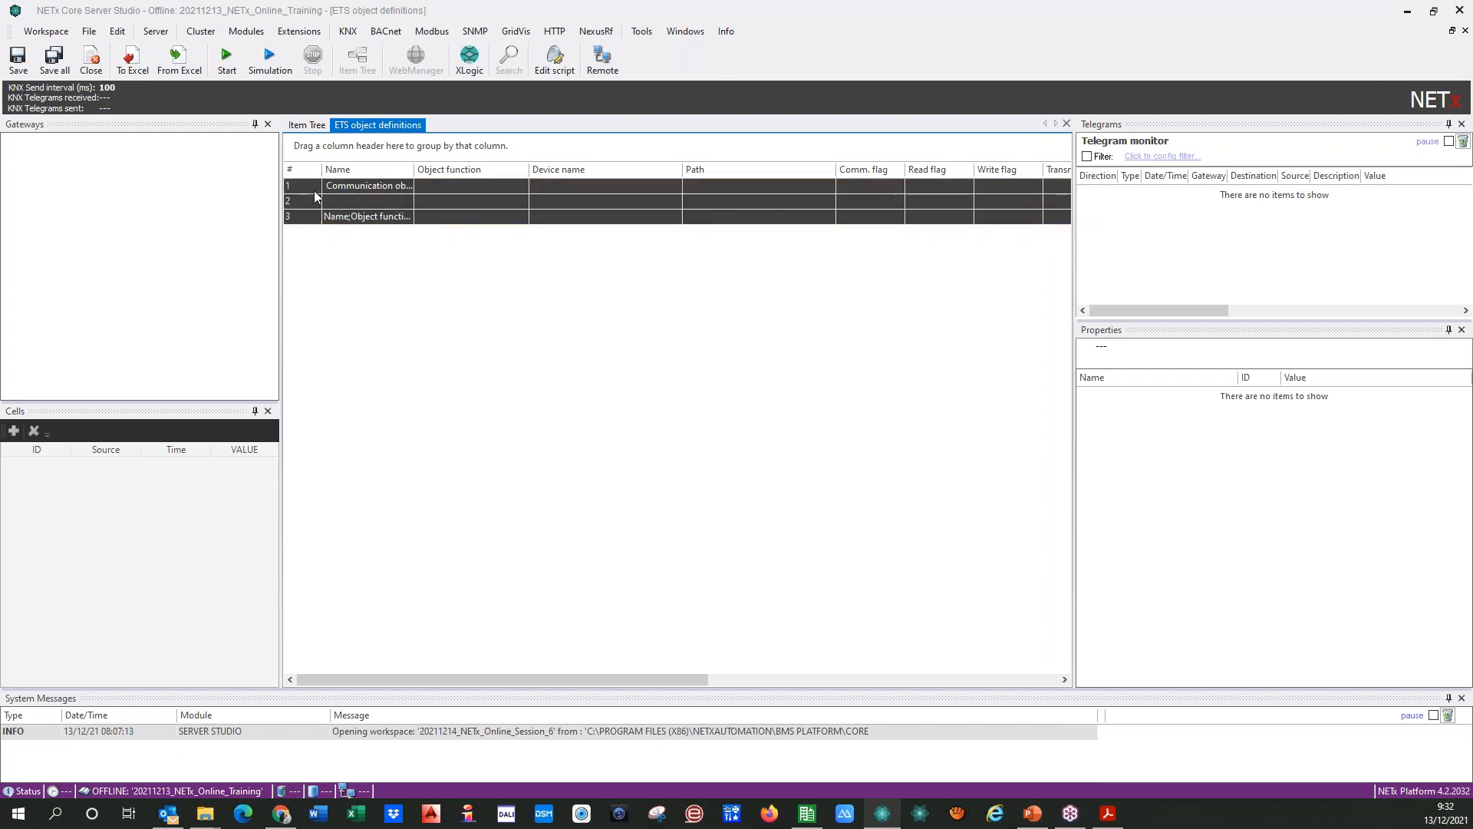
right_click(315, 191)
click(354, 296)
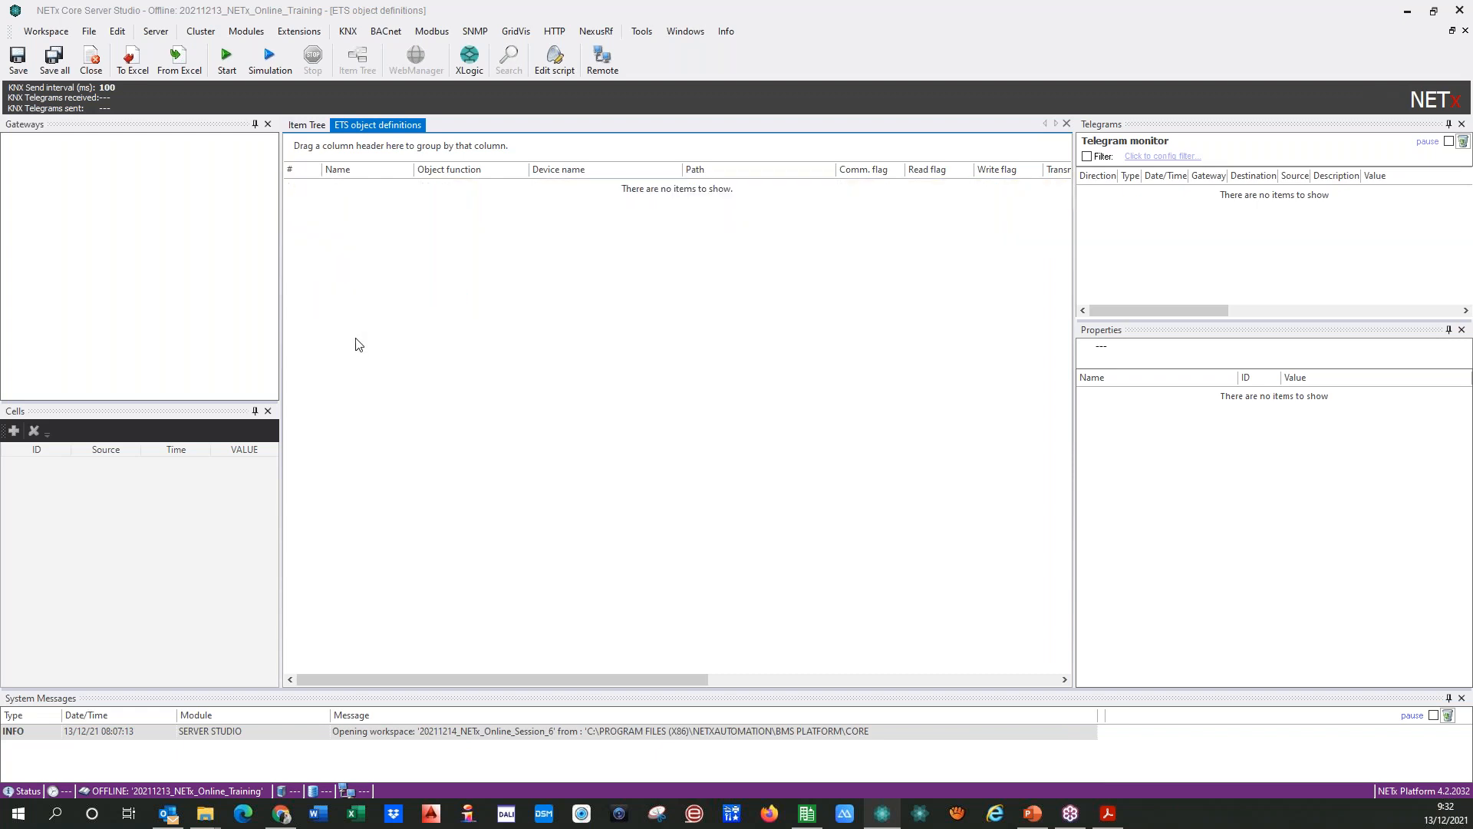
Step: Open the KNX gateway, telegram and device definitions tables to check them for default entries
click(346, 32)
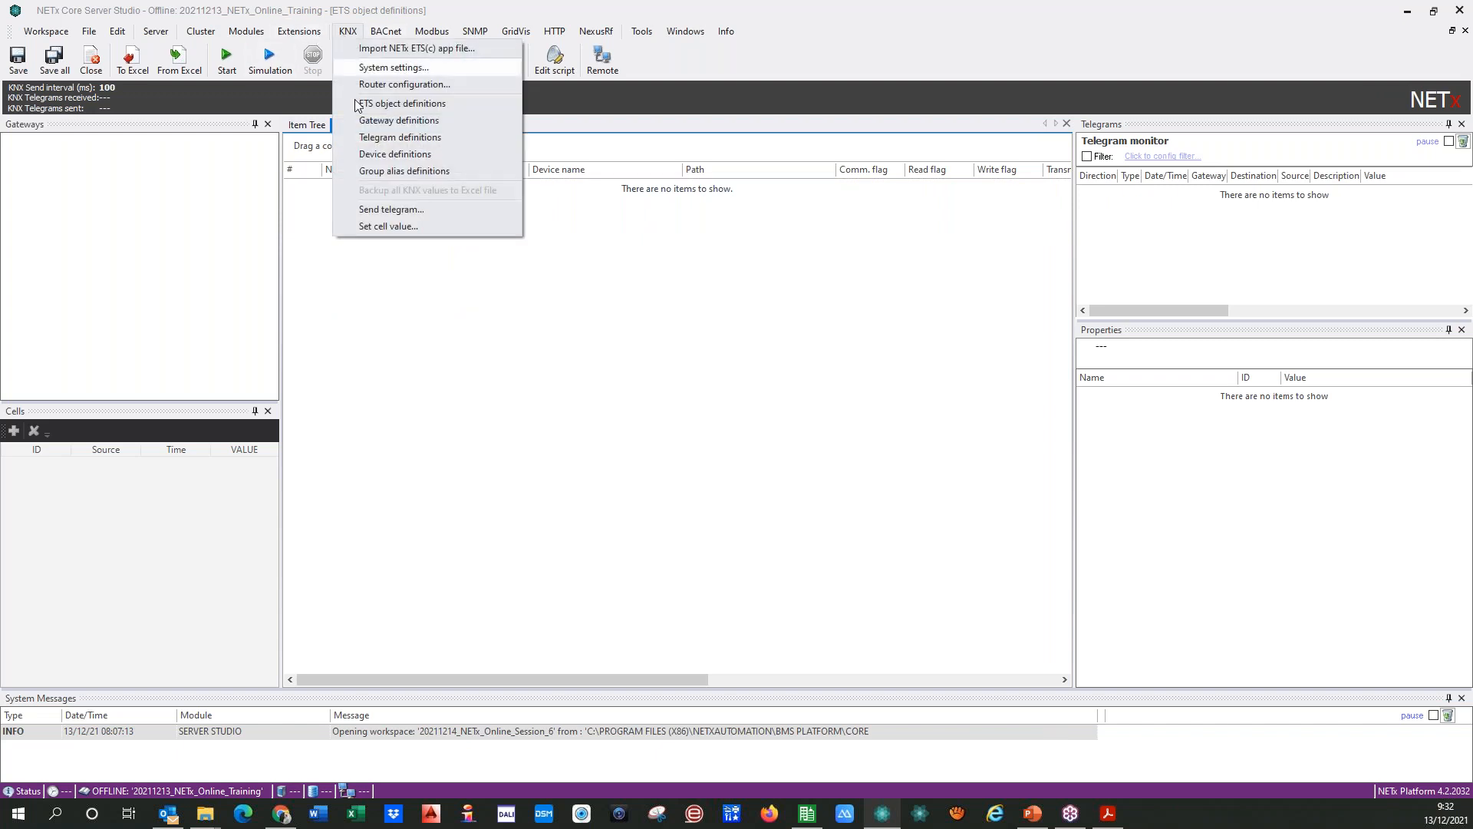
click(383, 123)
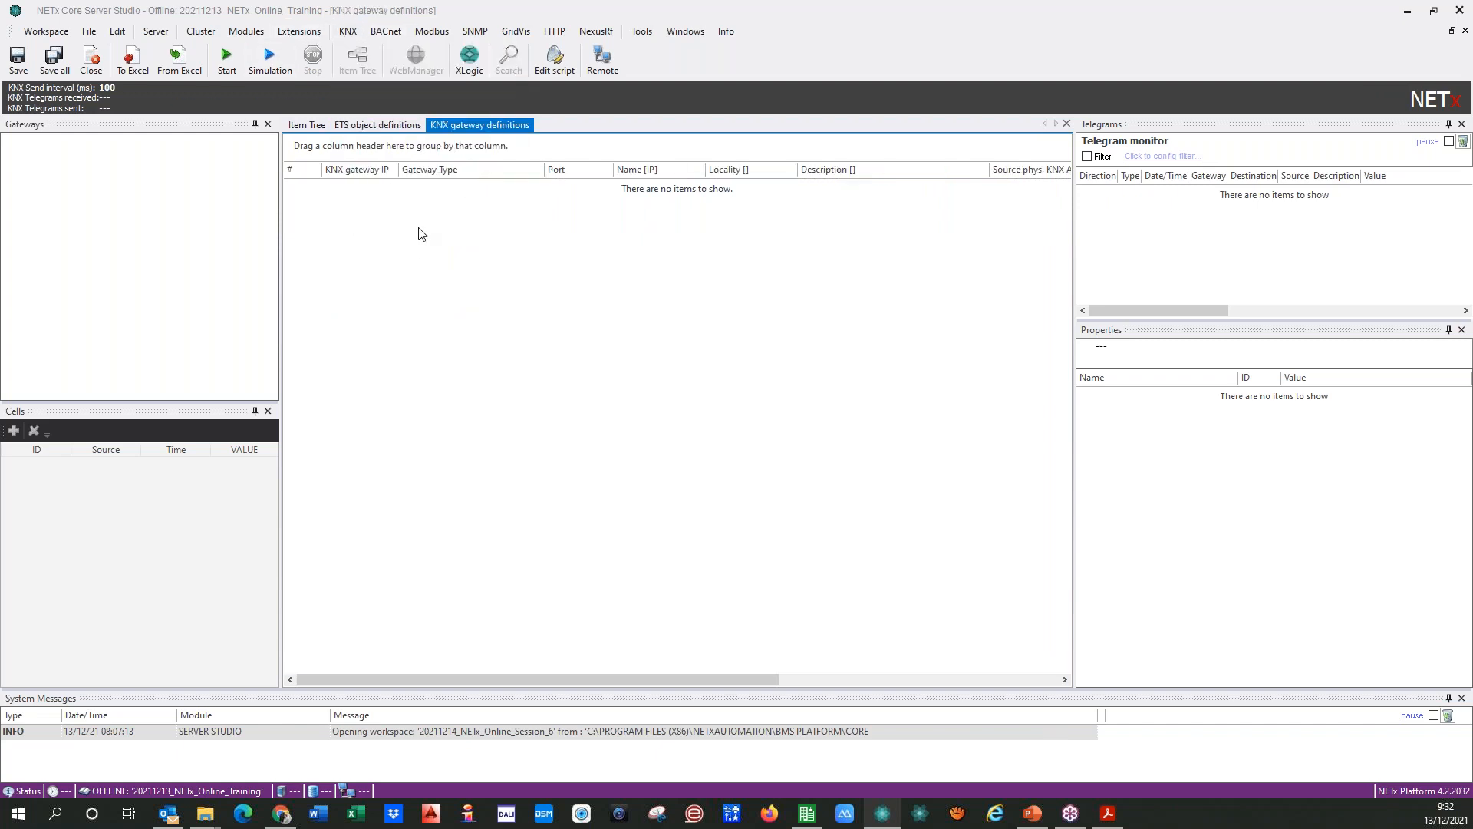
click(347, 31)
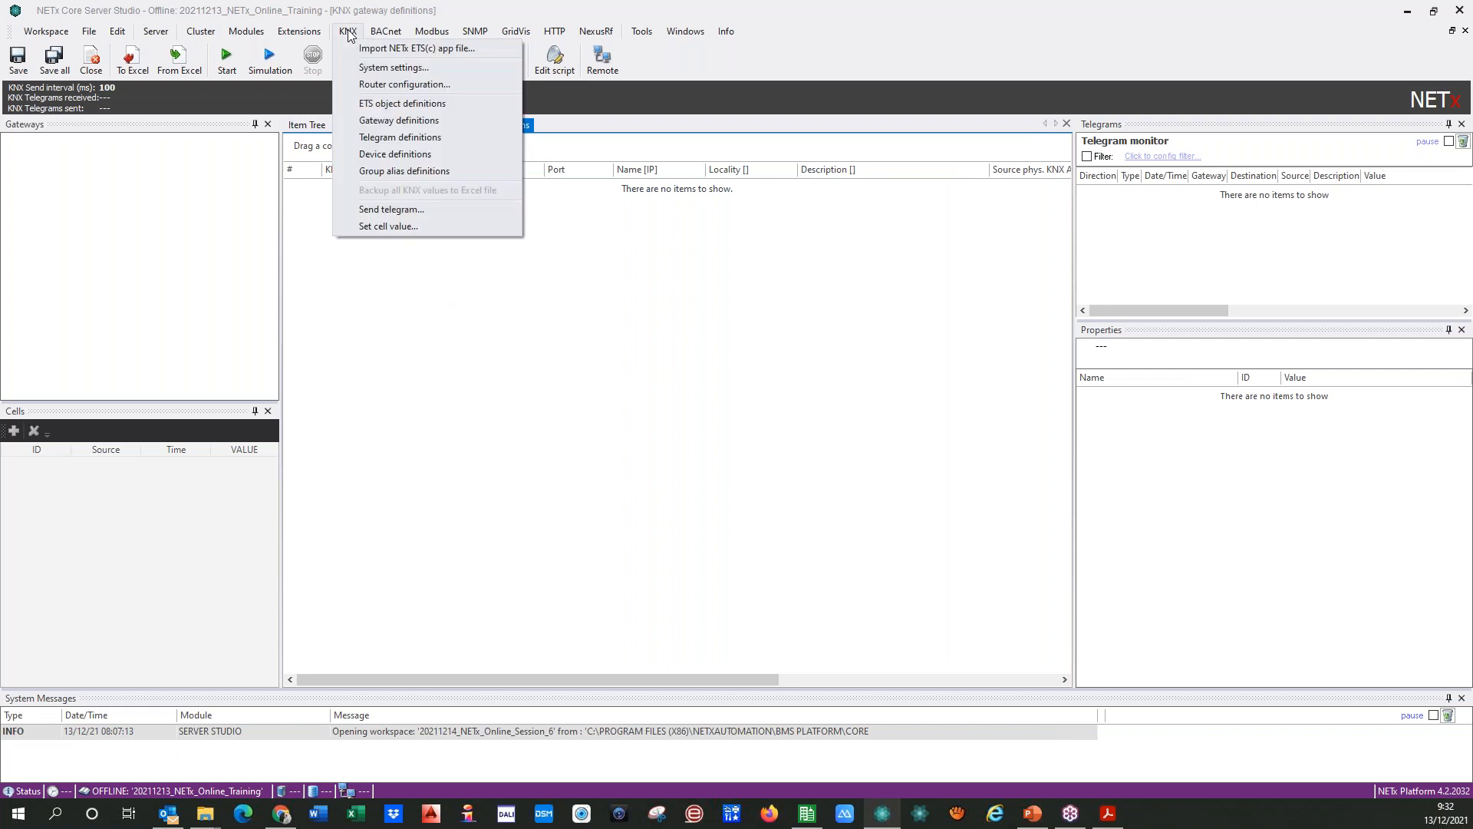
click(355, 138)
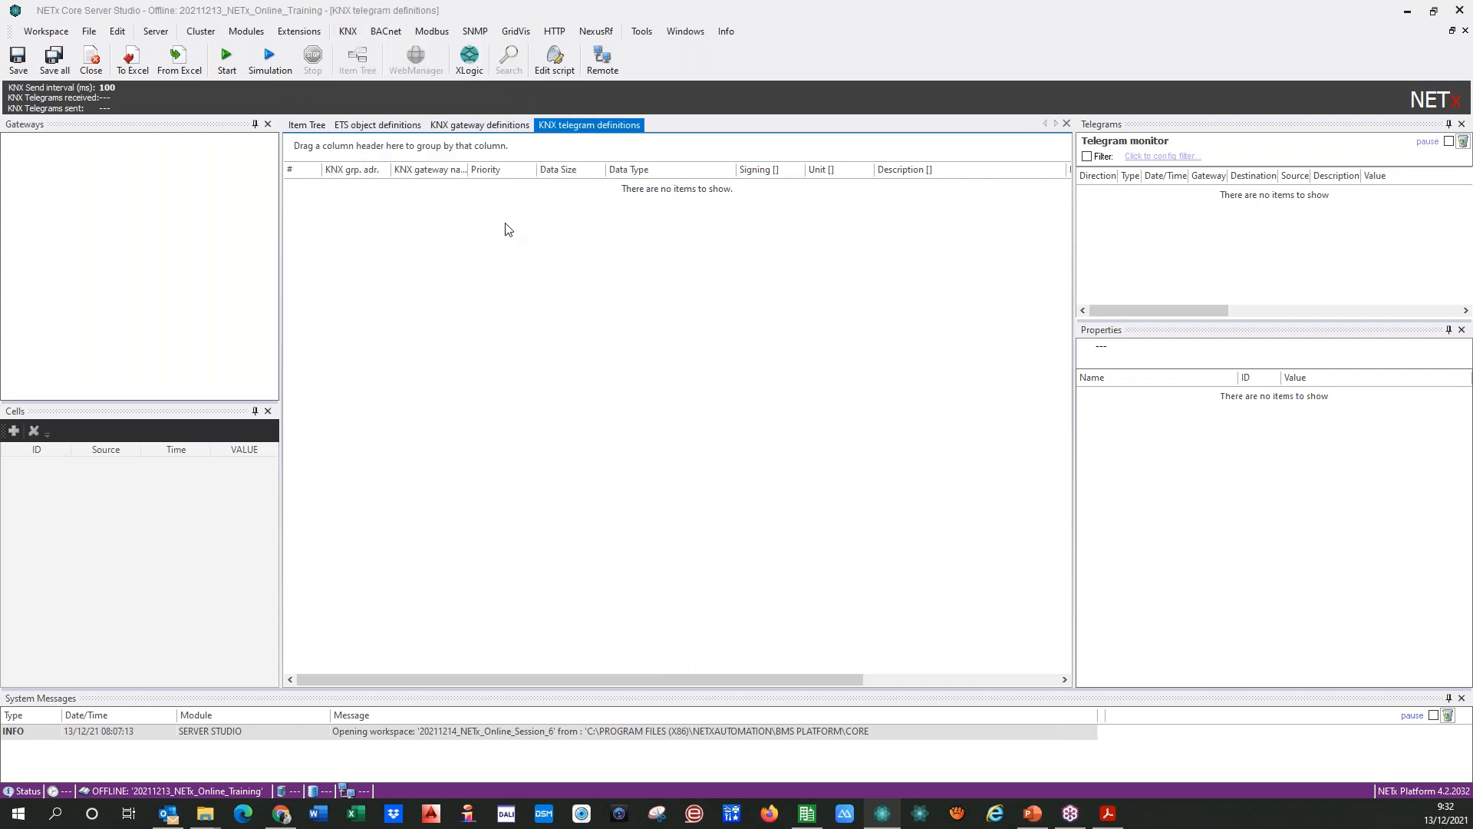
click(349, 31)
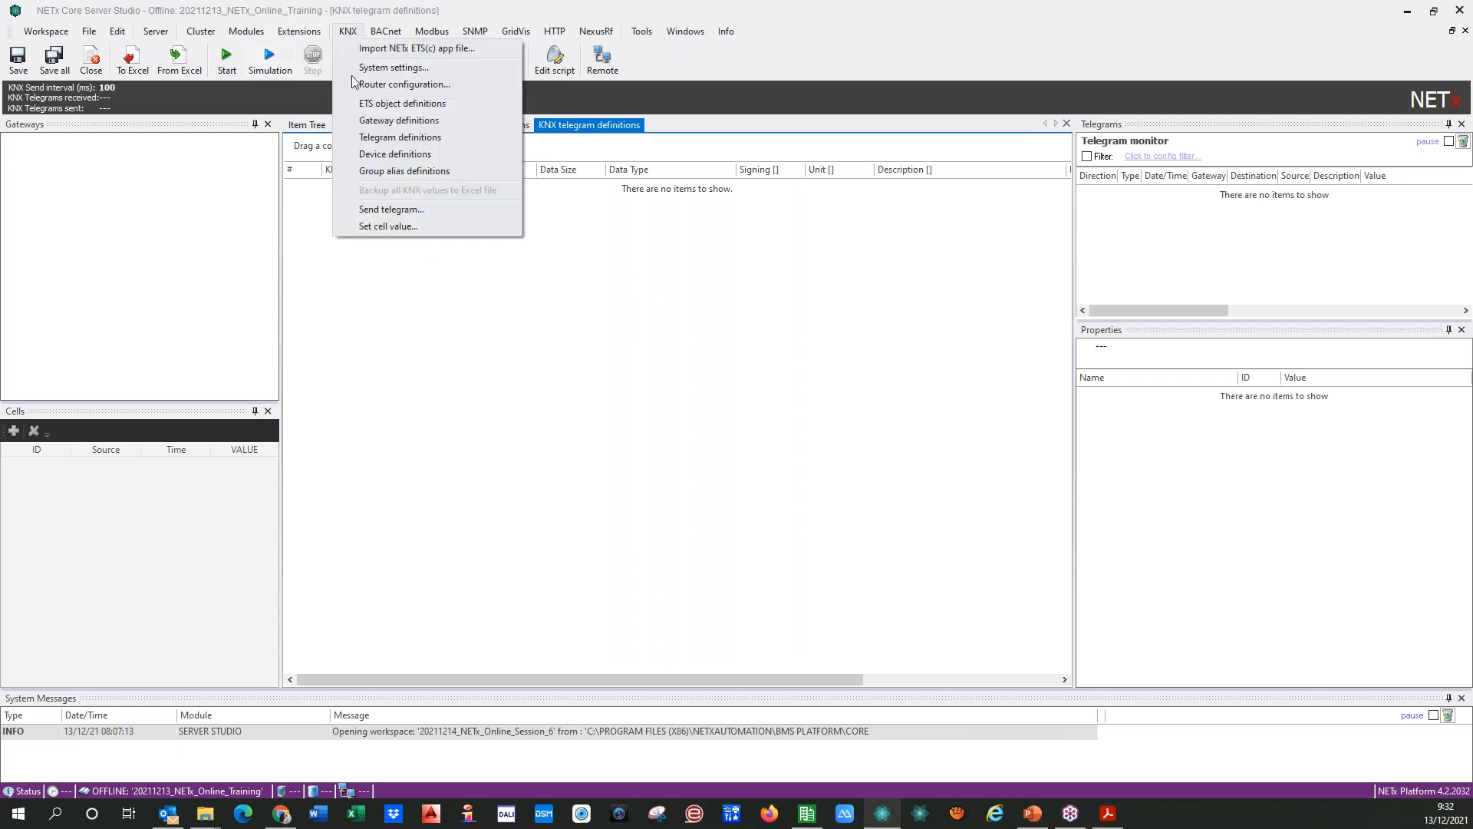
click(382, 155)
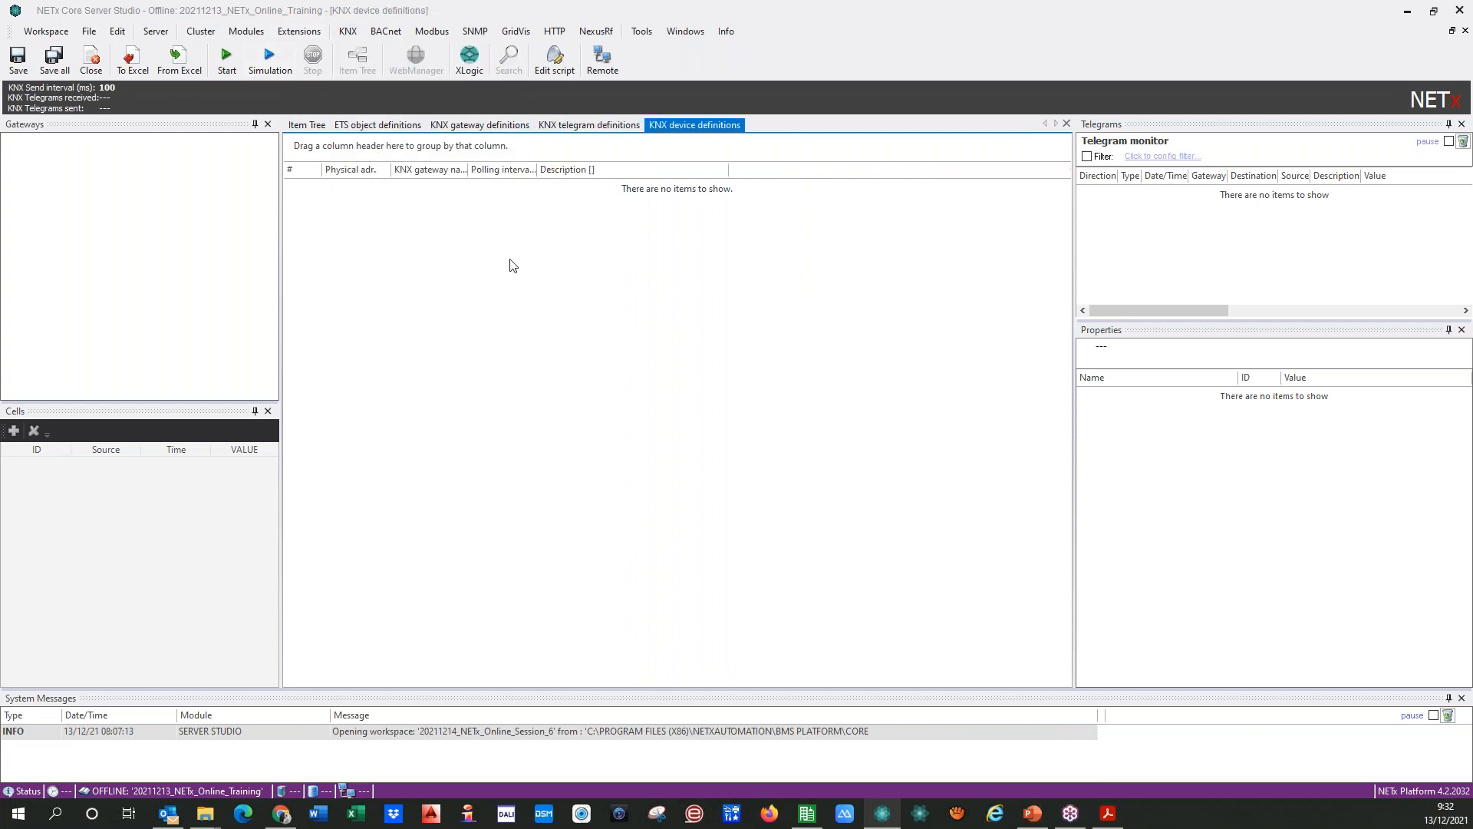
Step: Open the KNX group alias definitions table and delete all of its default rows
click(349, 31)
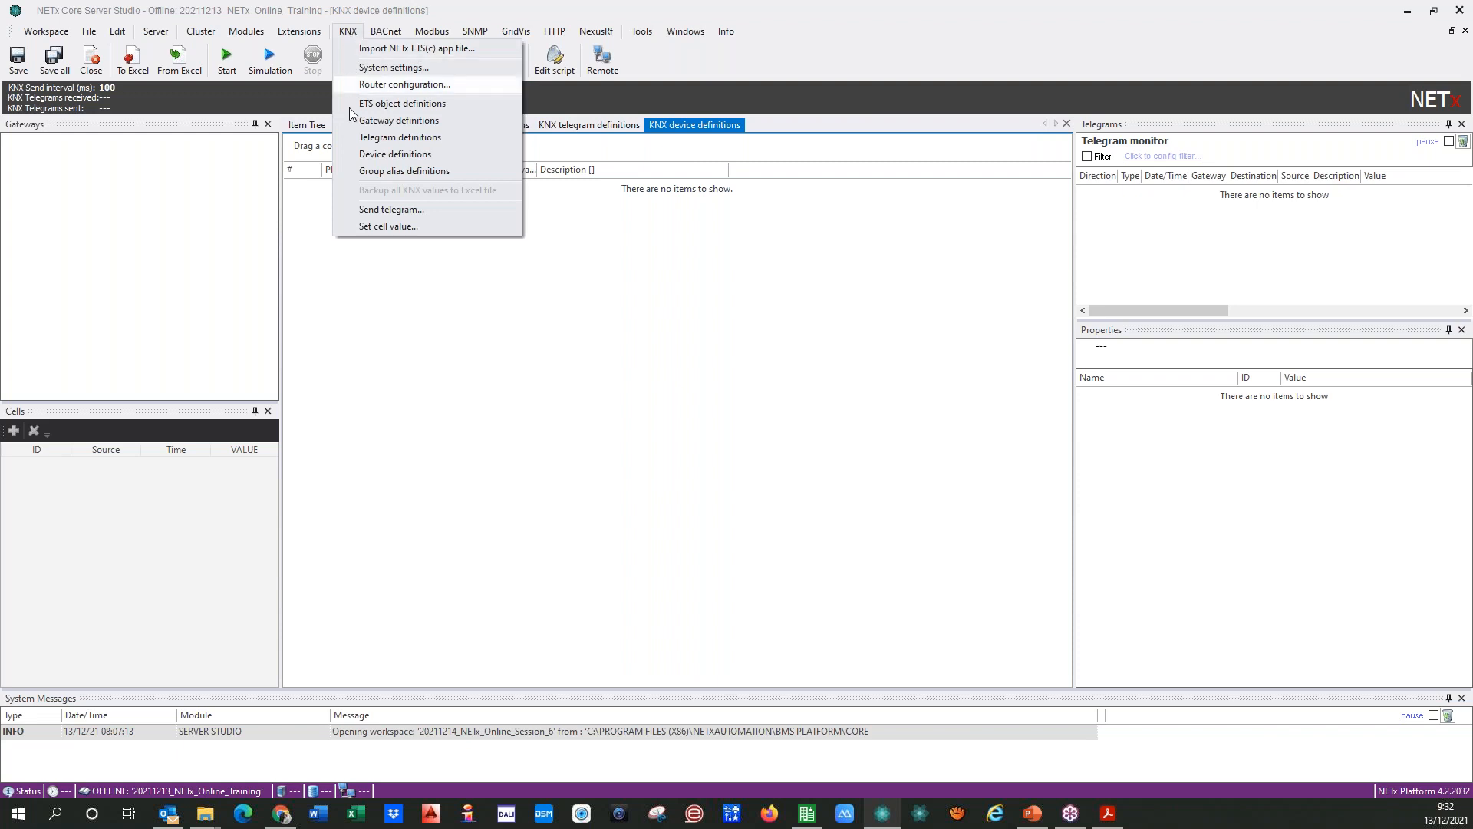
click(405, 173)
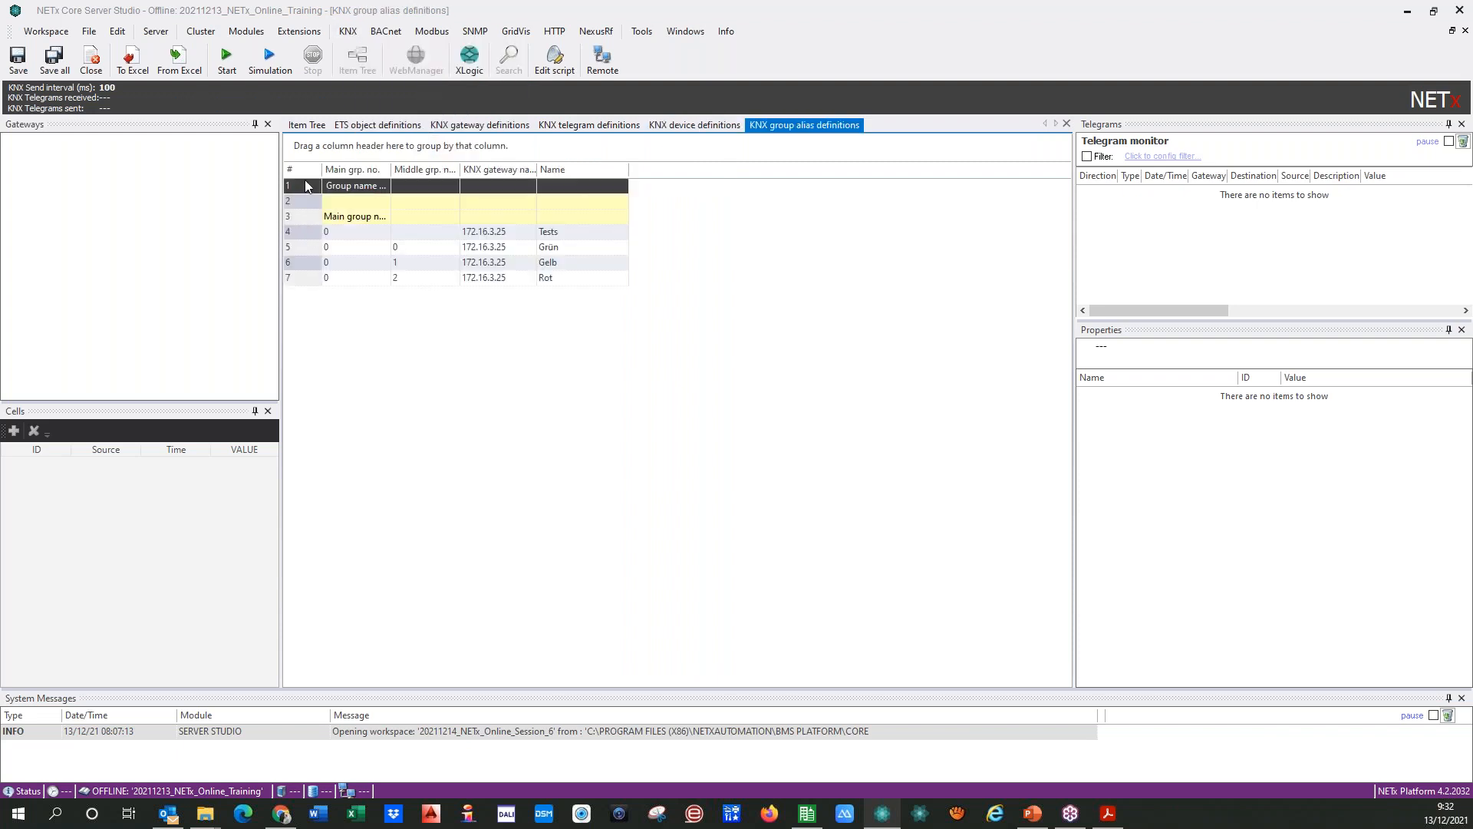
key(shift+Down)
key(shift+Down)
key(shift+Down)
key(shift+Down)
key(shift+Down)
key(shift+Down)
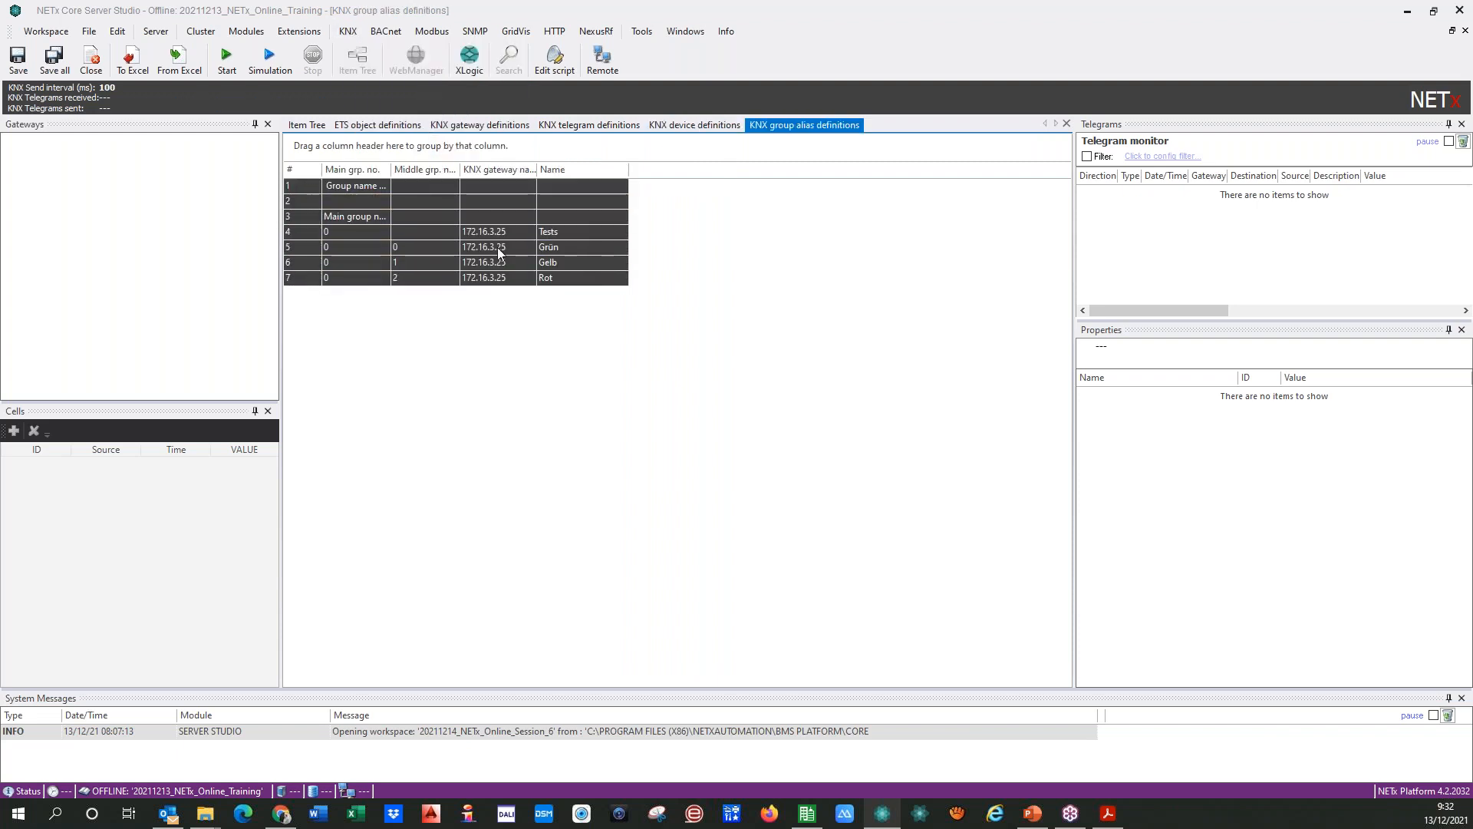
right_click(302, 184)
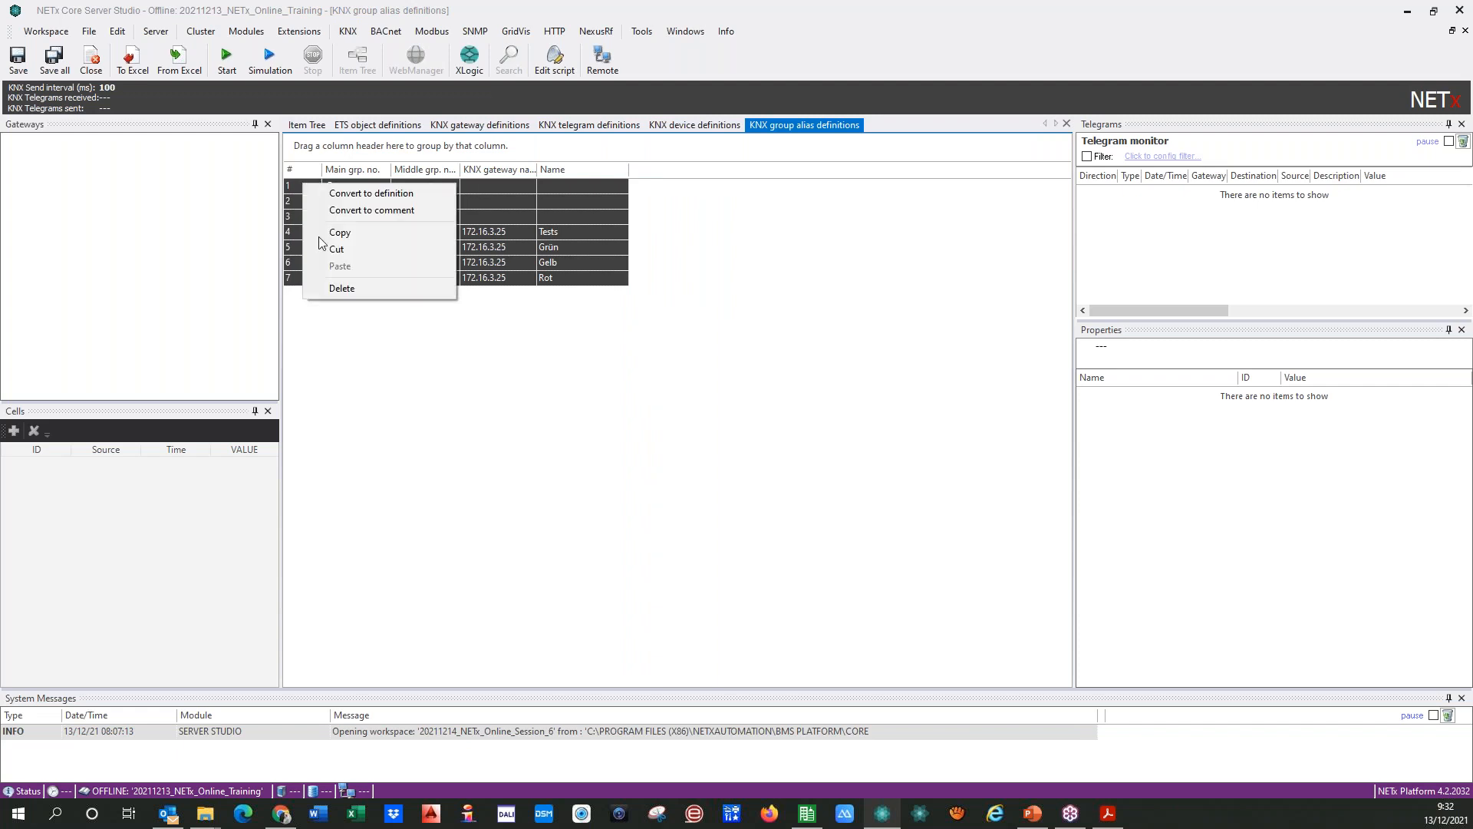
click(345, 292)
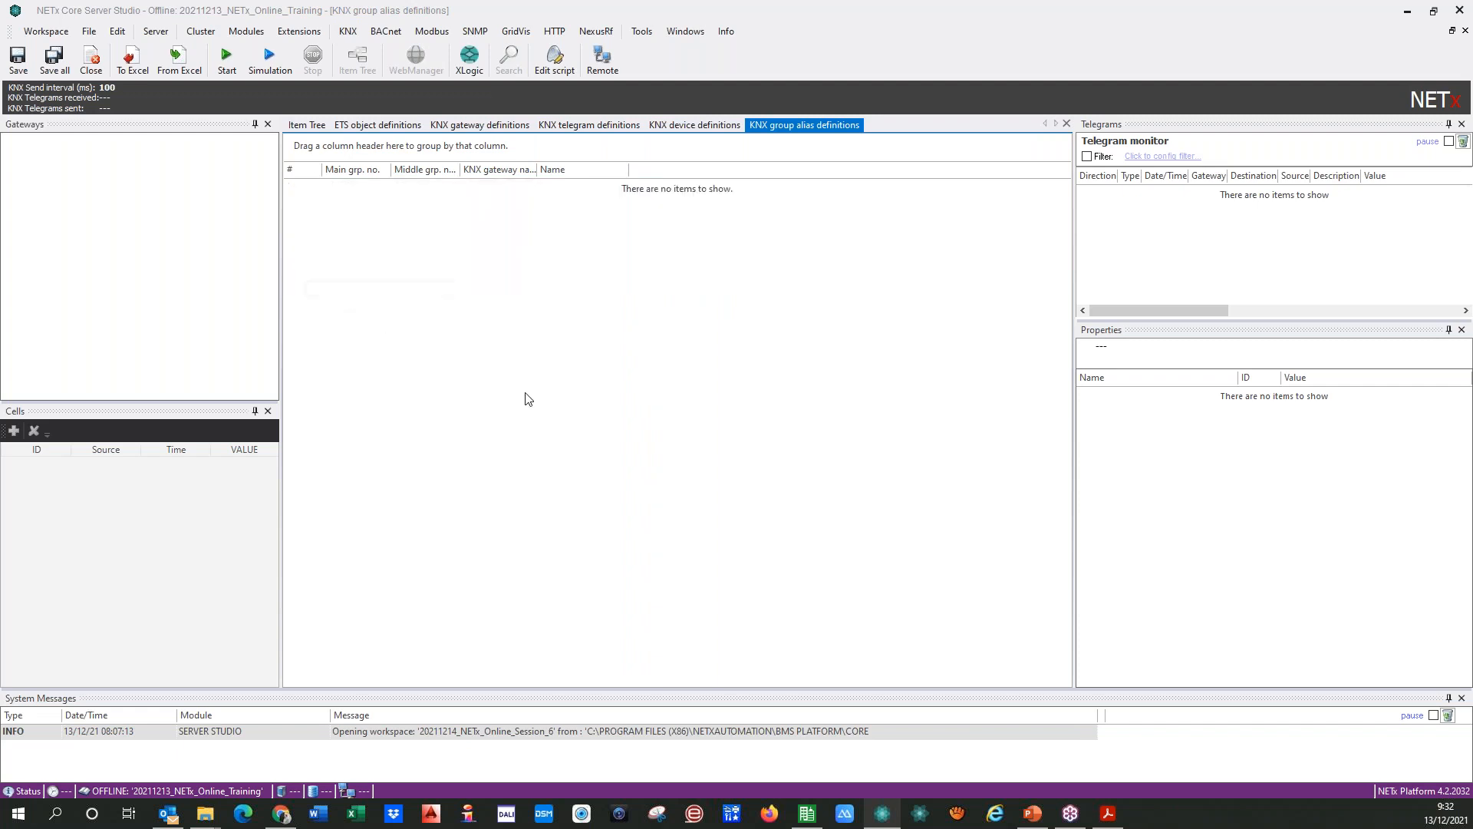
Step: Save all KNX definition tables and close them, leaving only the Item Tree open
click(54, 60)
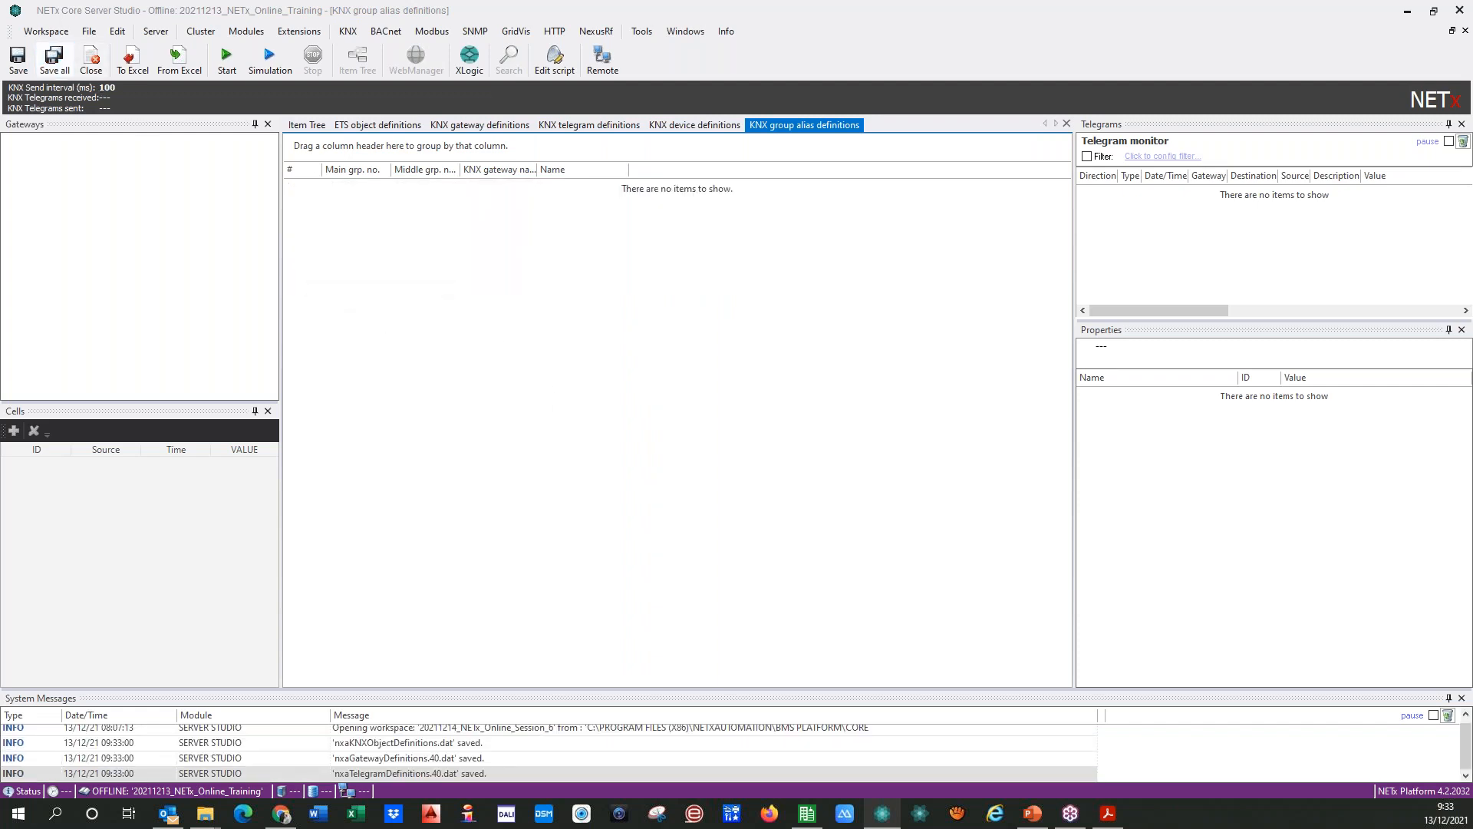
click(1066, 123)
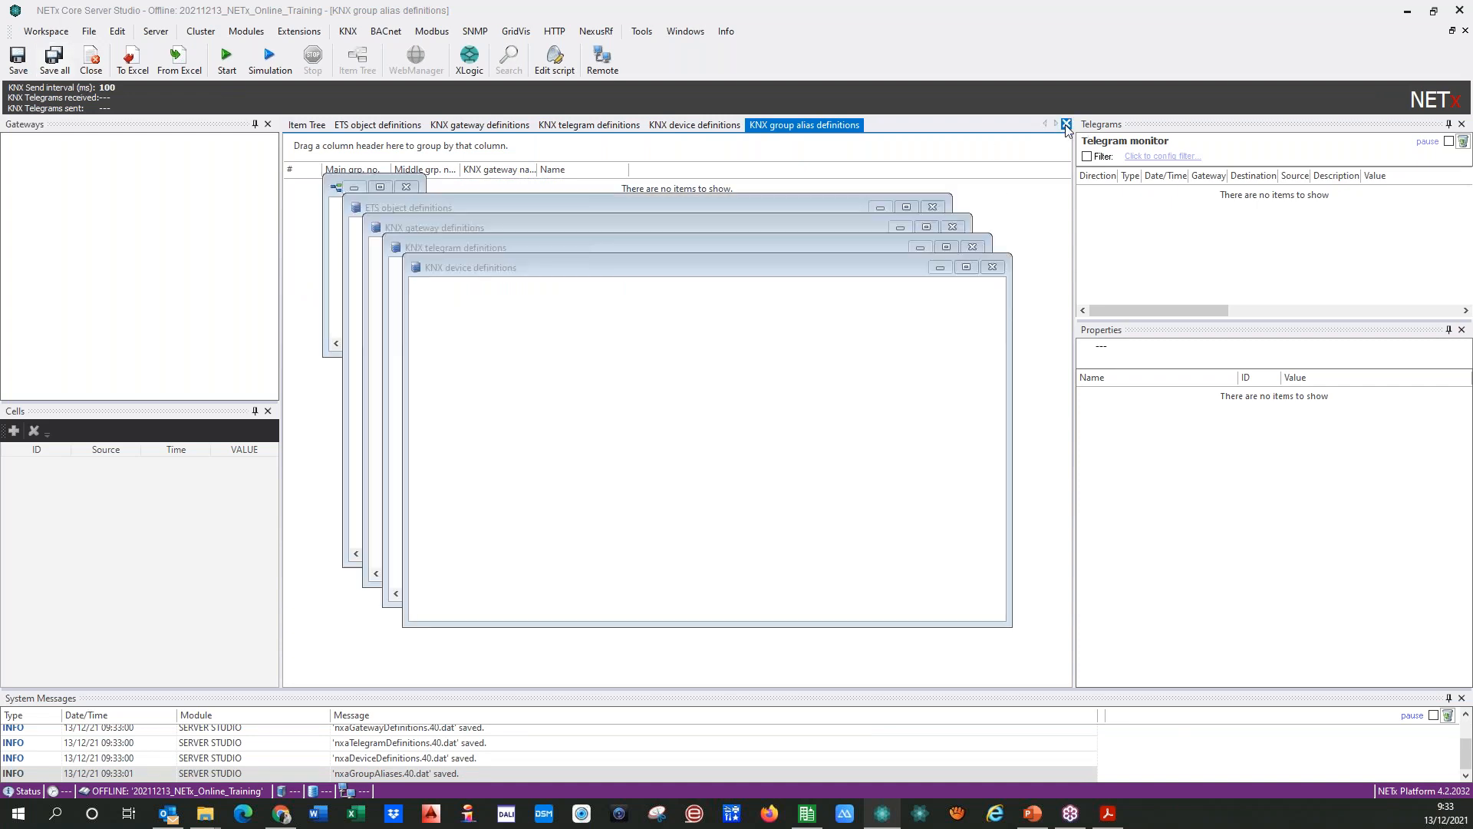
click(1066, 124)
click(1066, 124)
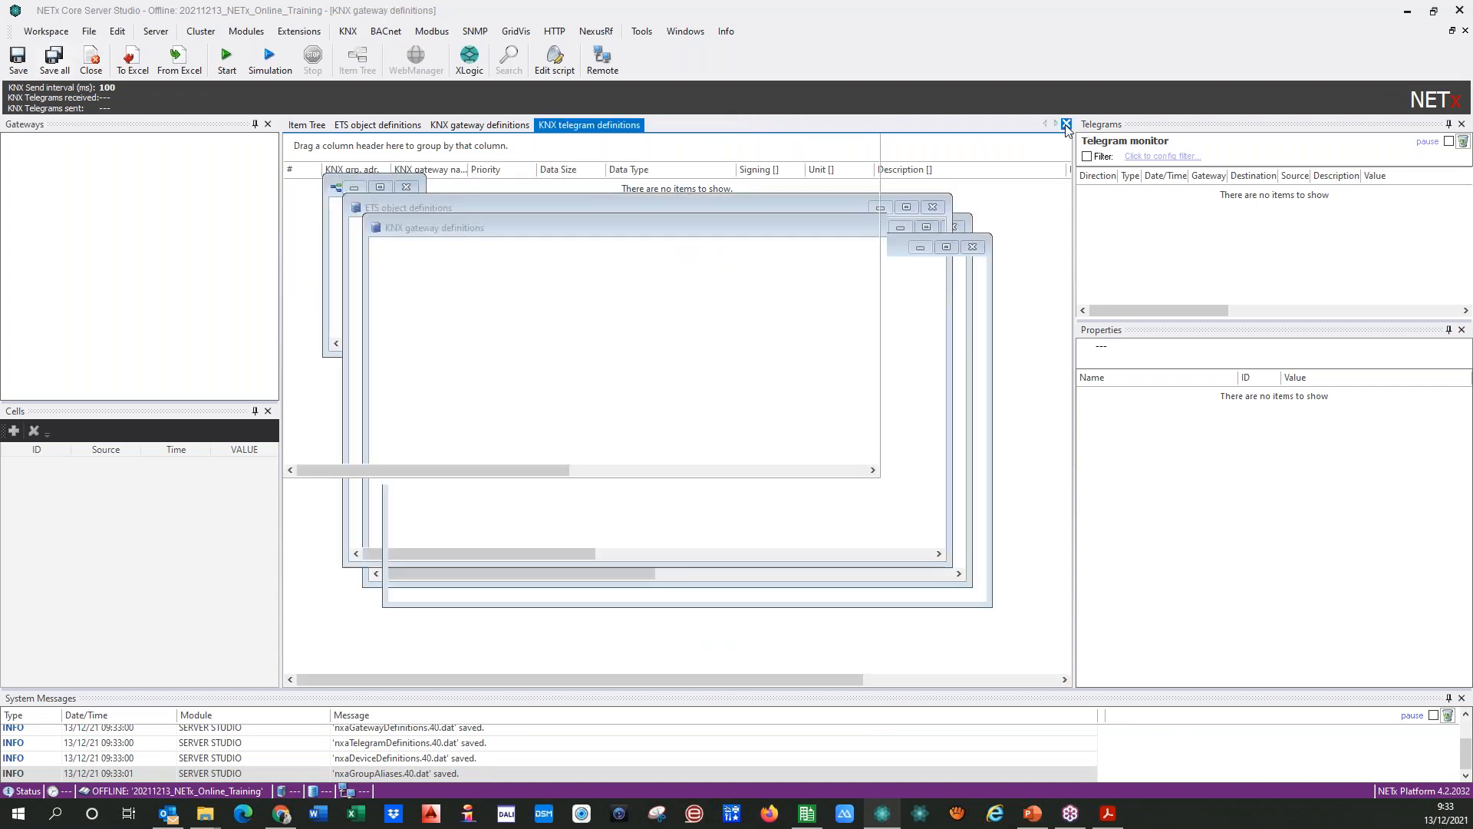
click(1066, 123)
click(1066, 123)
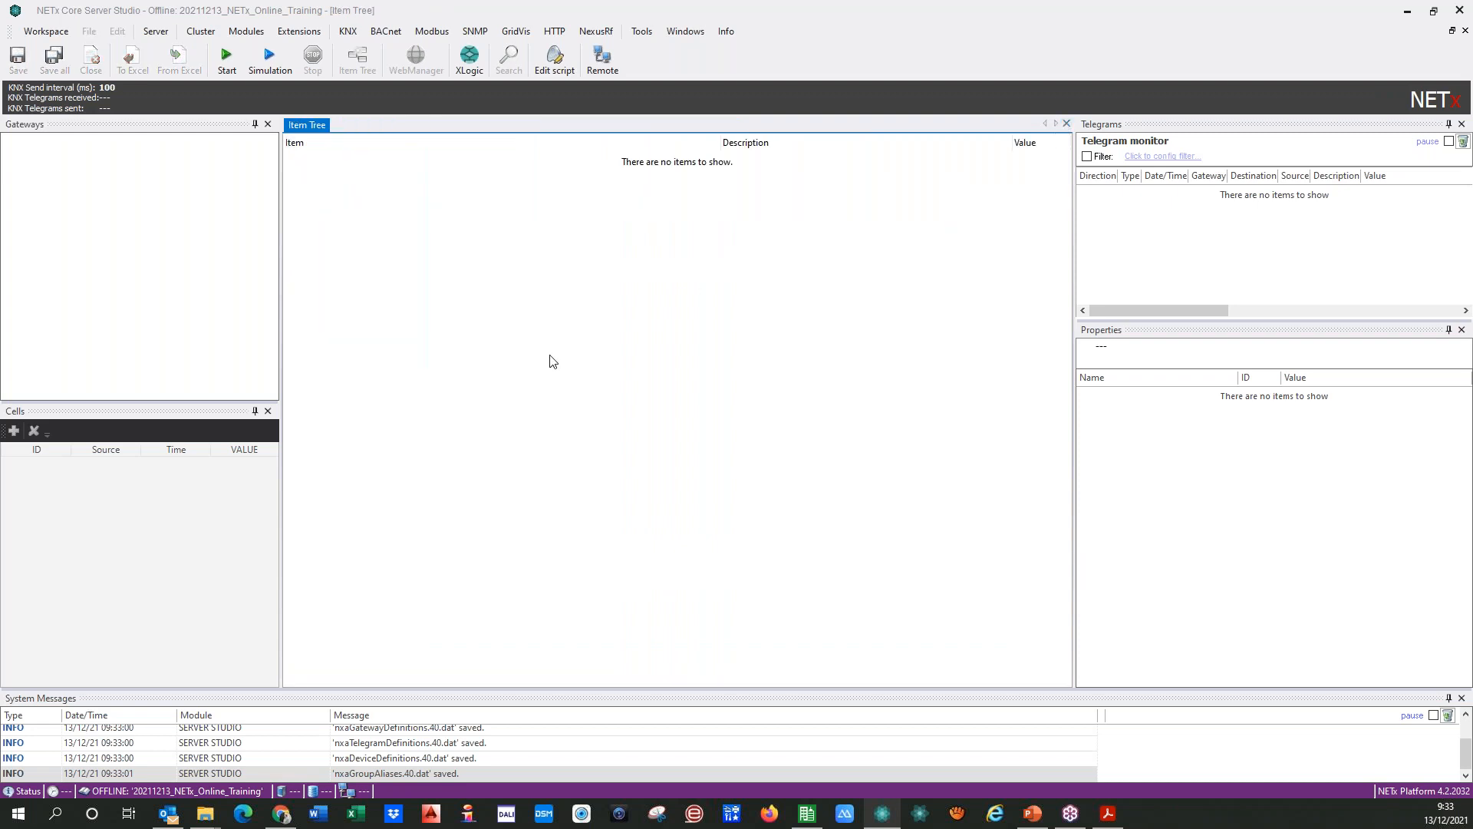
Step: Switch to the ETS5 project 2021 NETx Online Training ALL Rooms and close the NETx BMS App Secure panel
click(808, 821)
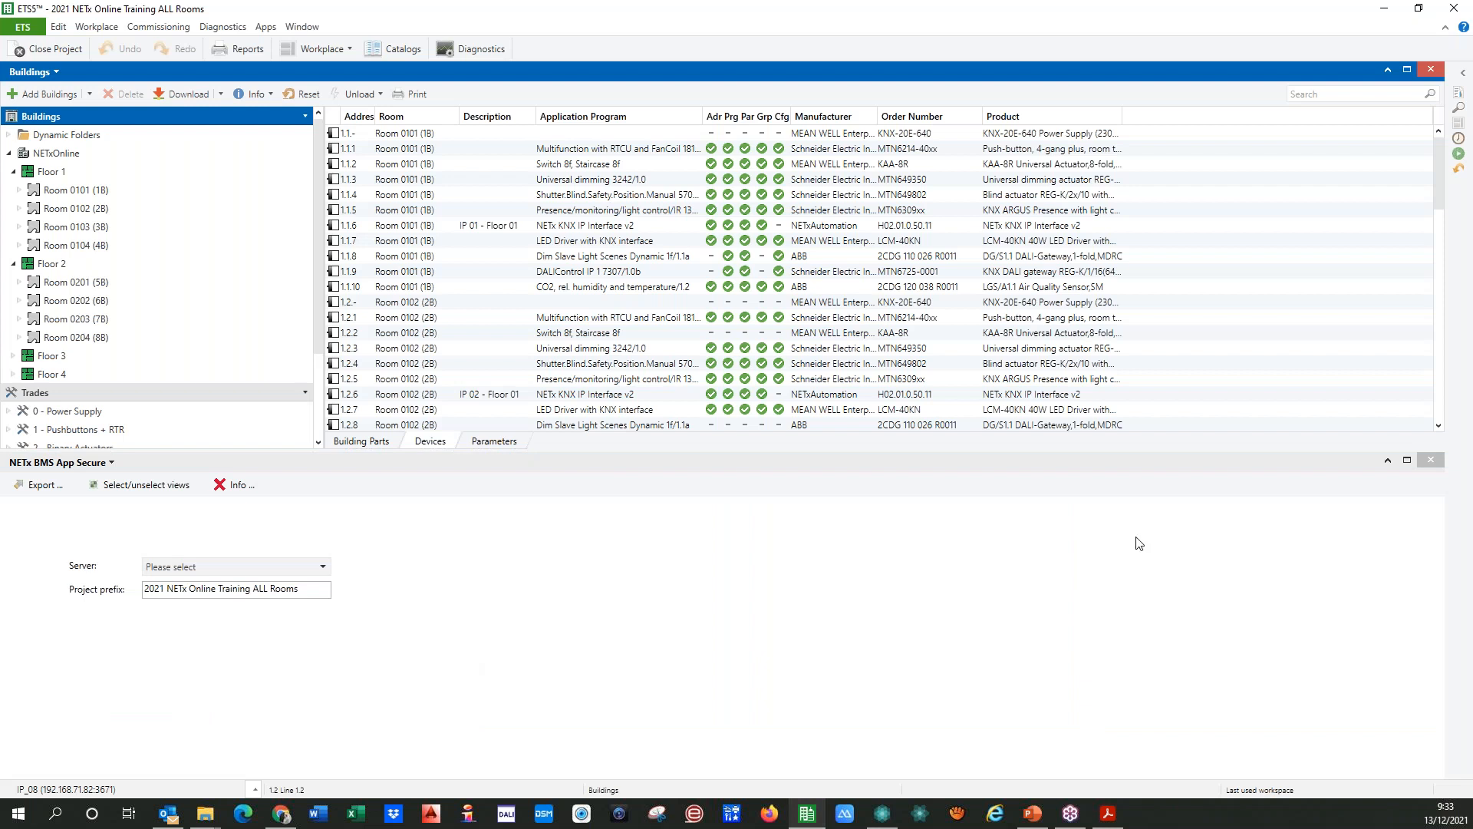
click(1430, 459)
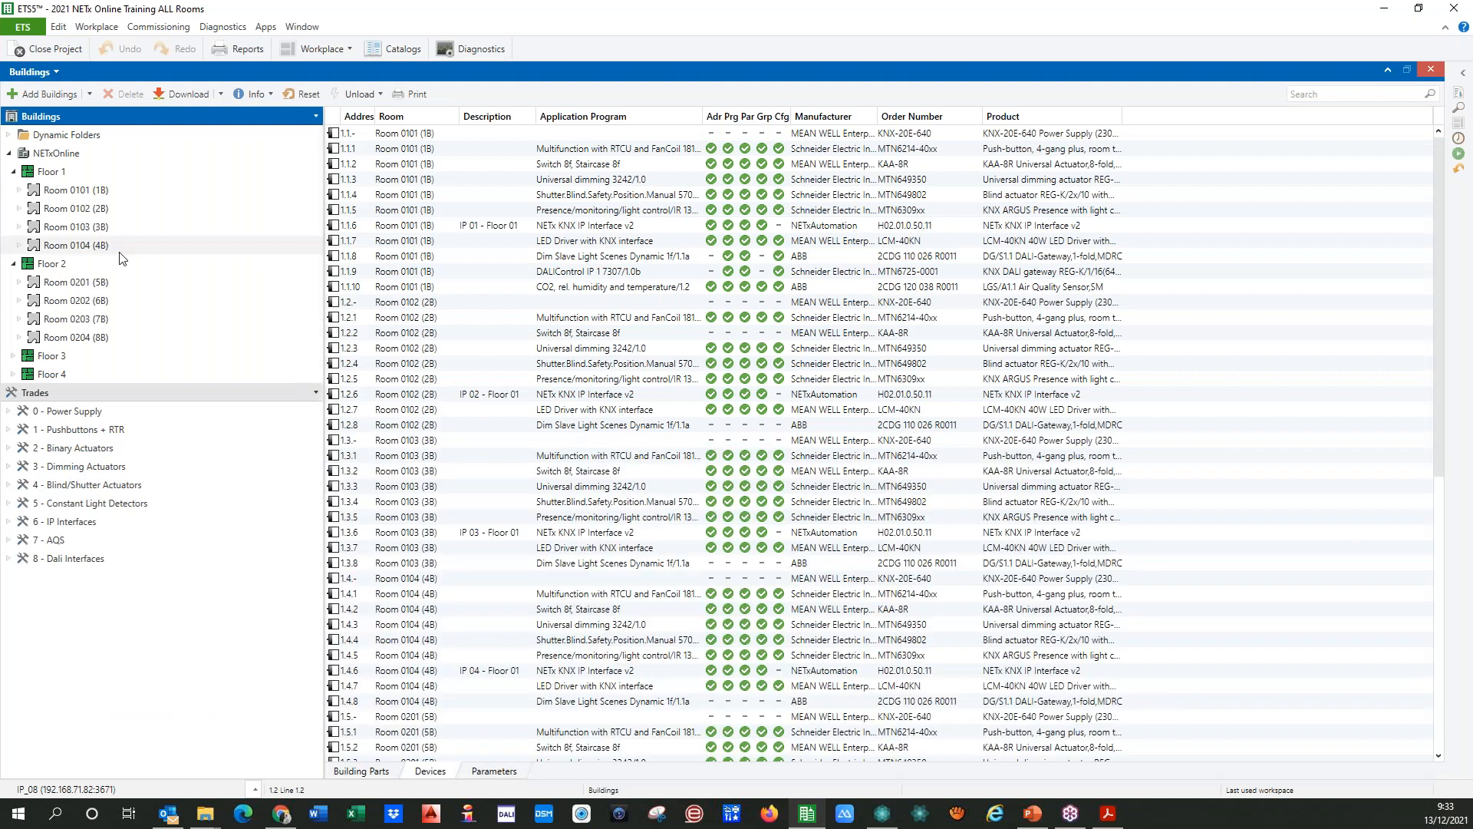
Step: Look through the device lists of the Floor 1 rooms and of Rooms 0201 and 0202 on Floor 2
click(83, 191)
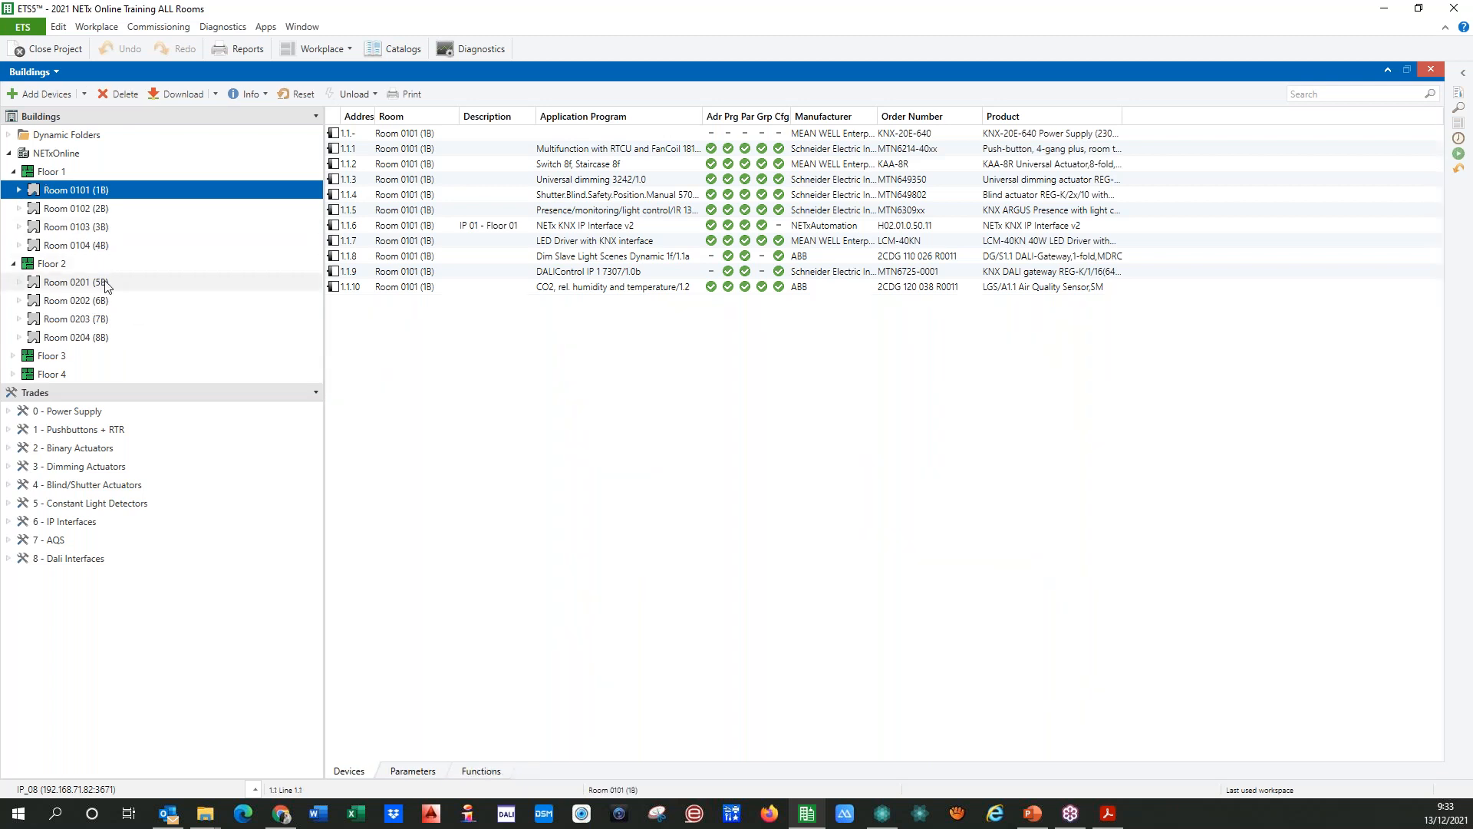
click(82, 211)
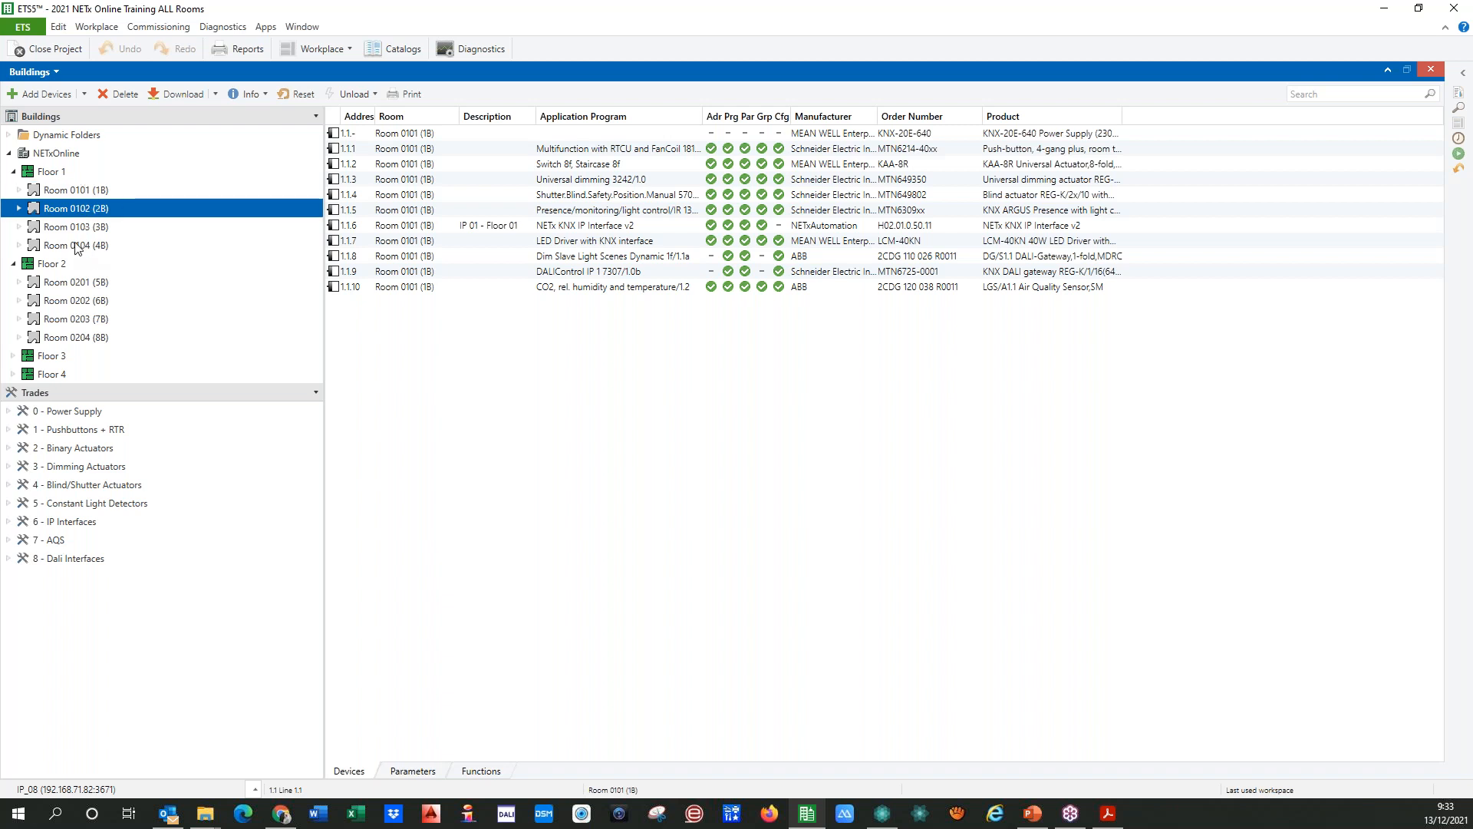
click(67, 191)
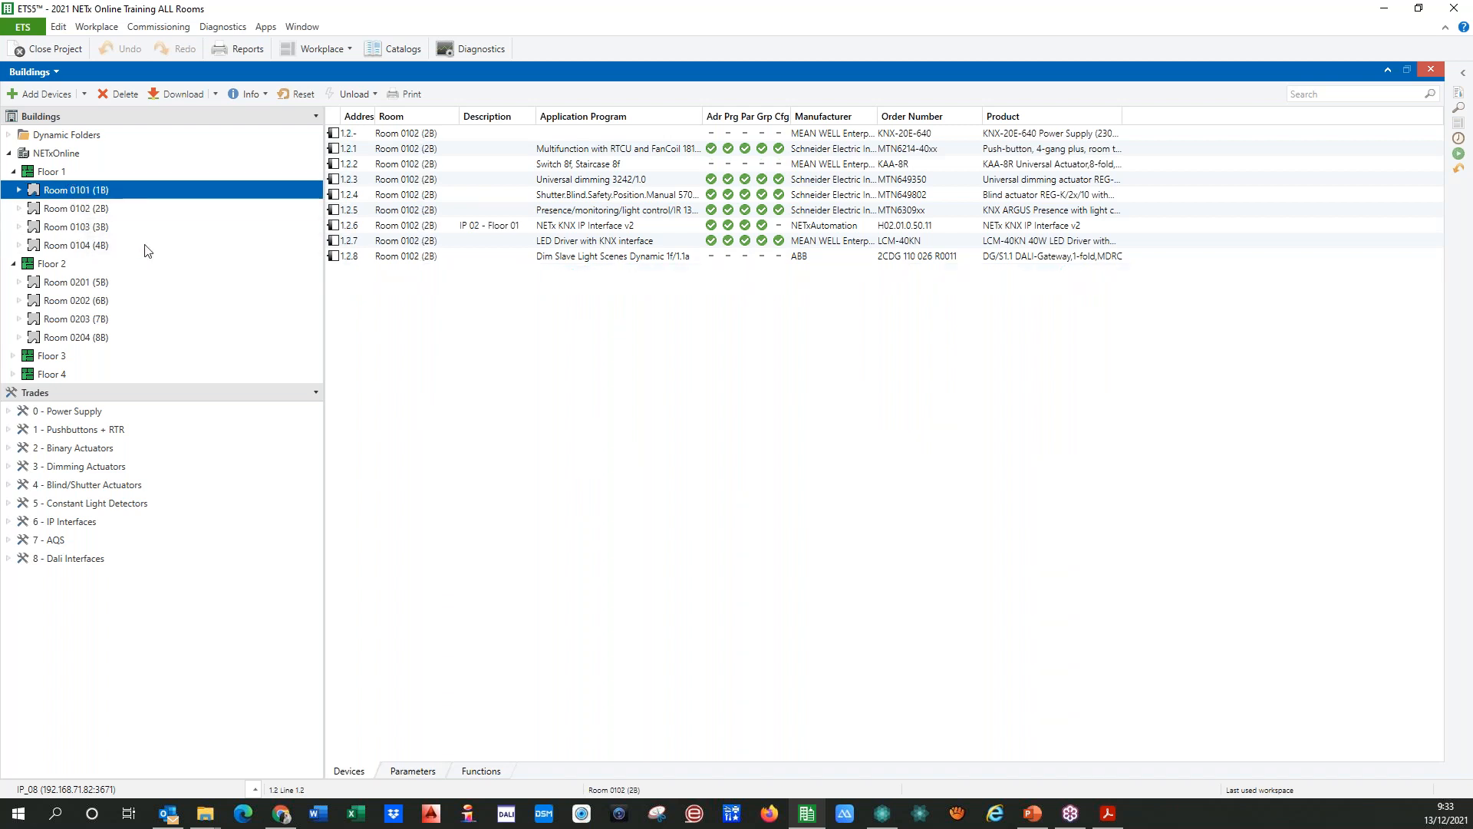
click(80, 212)
click(77, 228)
click(79, 248)
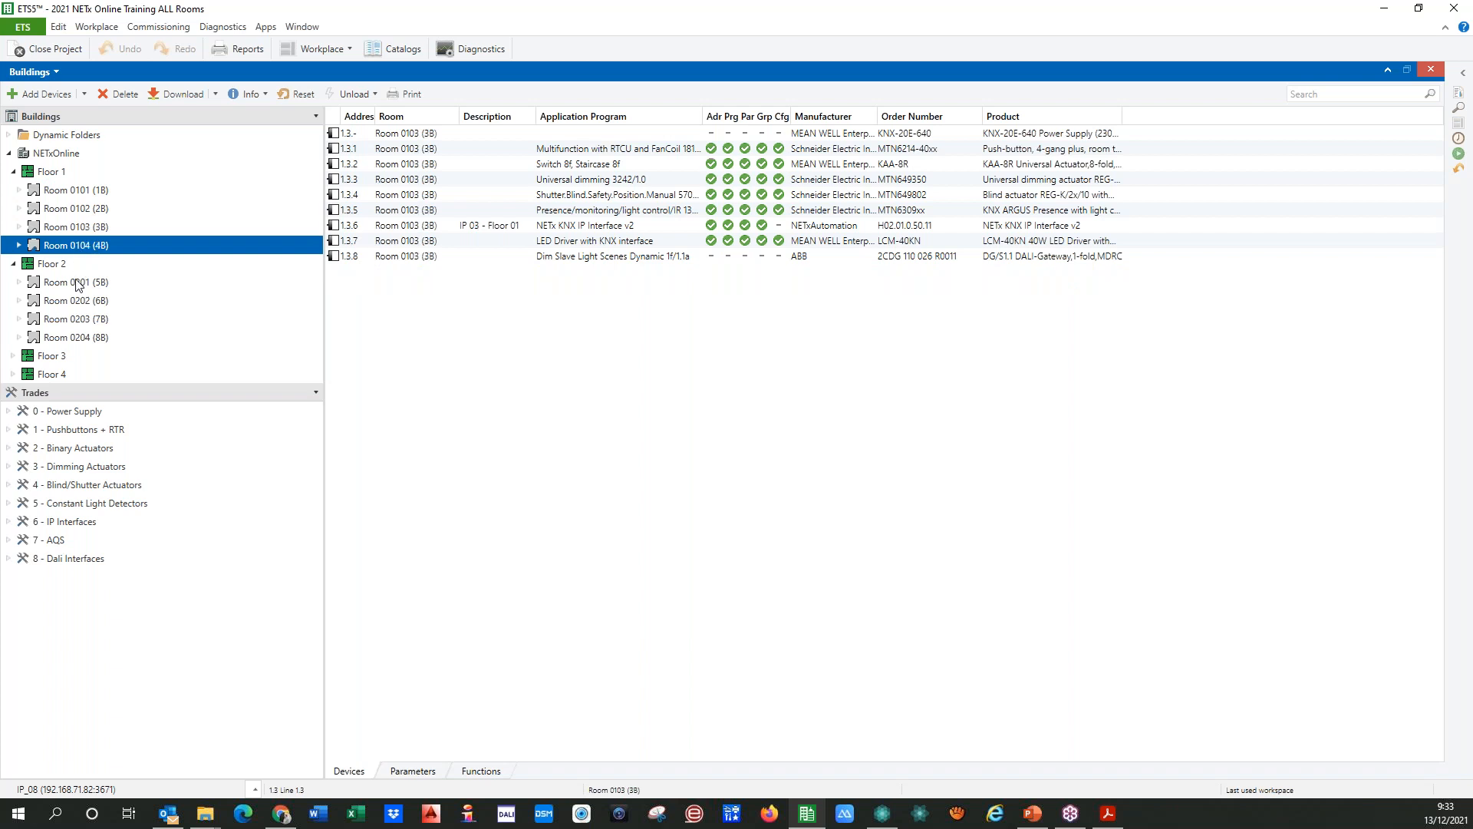
click(89, 284)
click(79, 304)
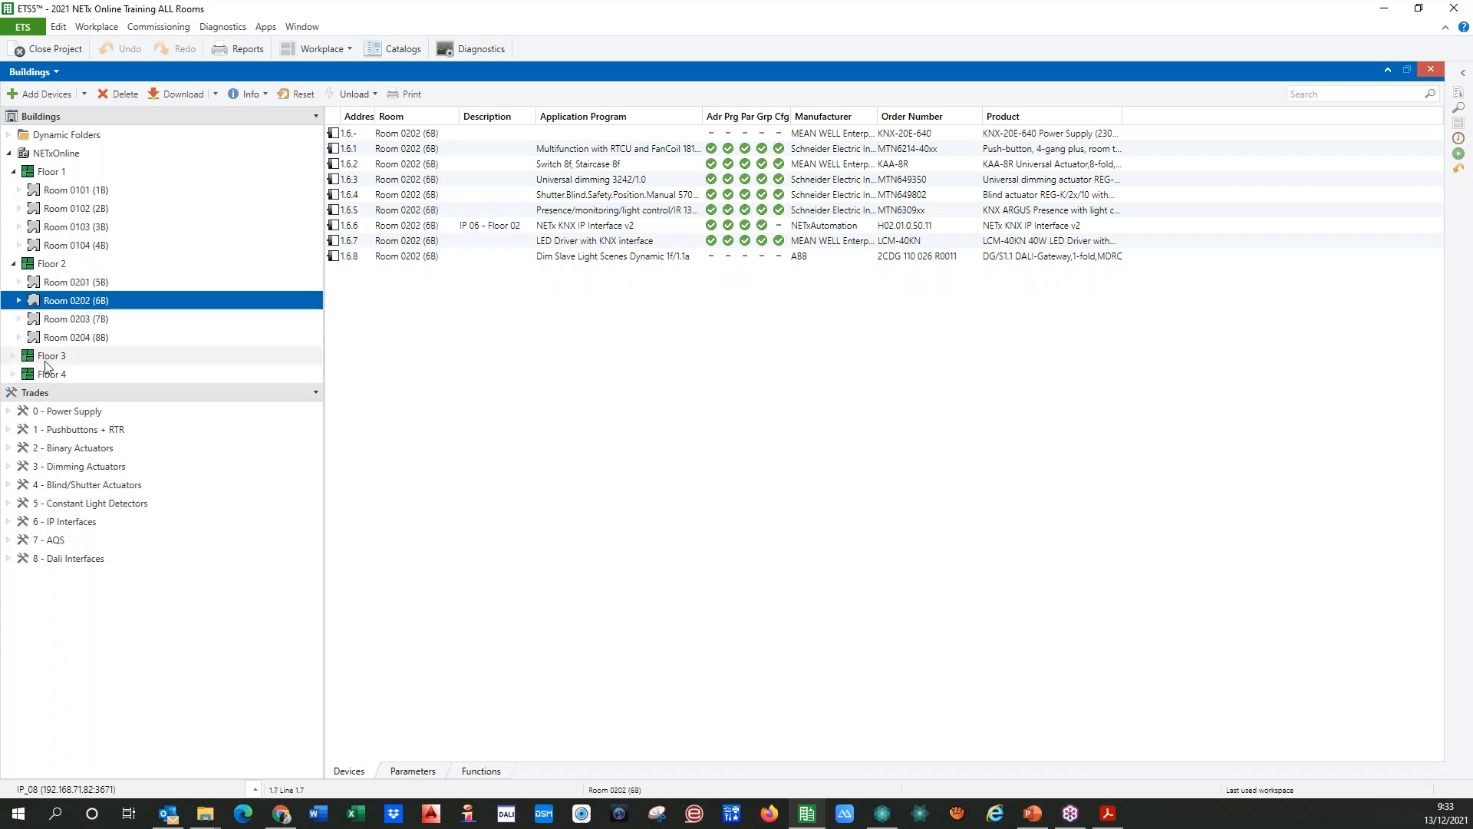
Step: Expand Floor 3 and Floor 4 in the building structure to show their rooms
click(11, 358)
click(11, 357)
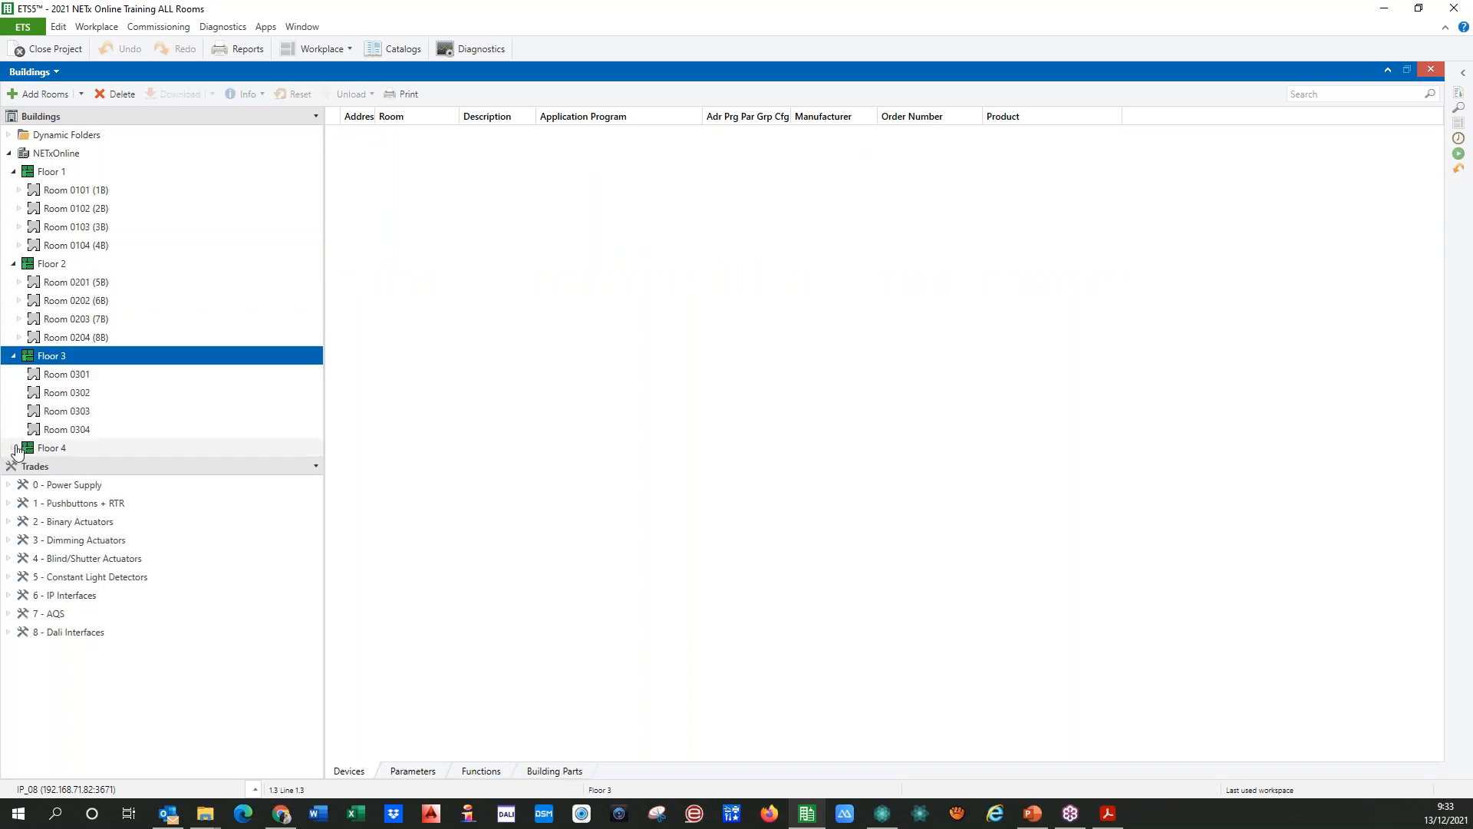
click(15, 449)
Step: Examine the individual addresses of the devices room by room, from Room 0101 to Room 0203
click(86, 191)
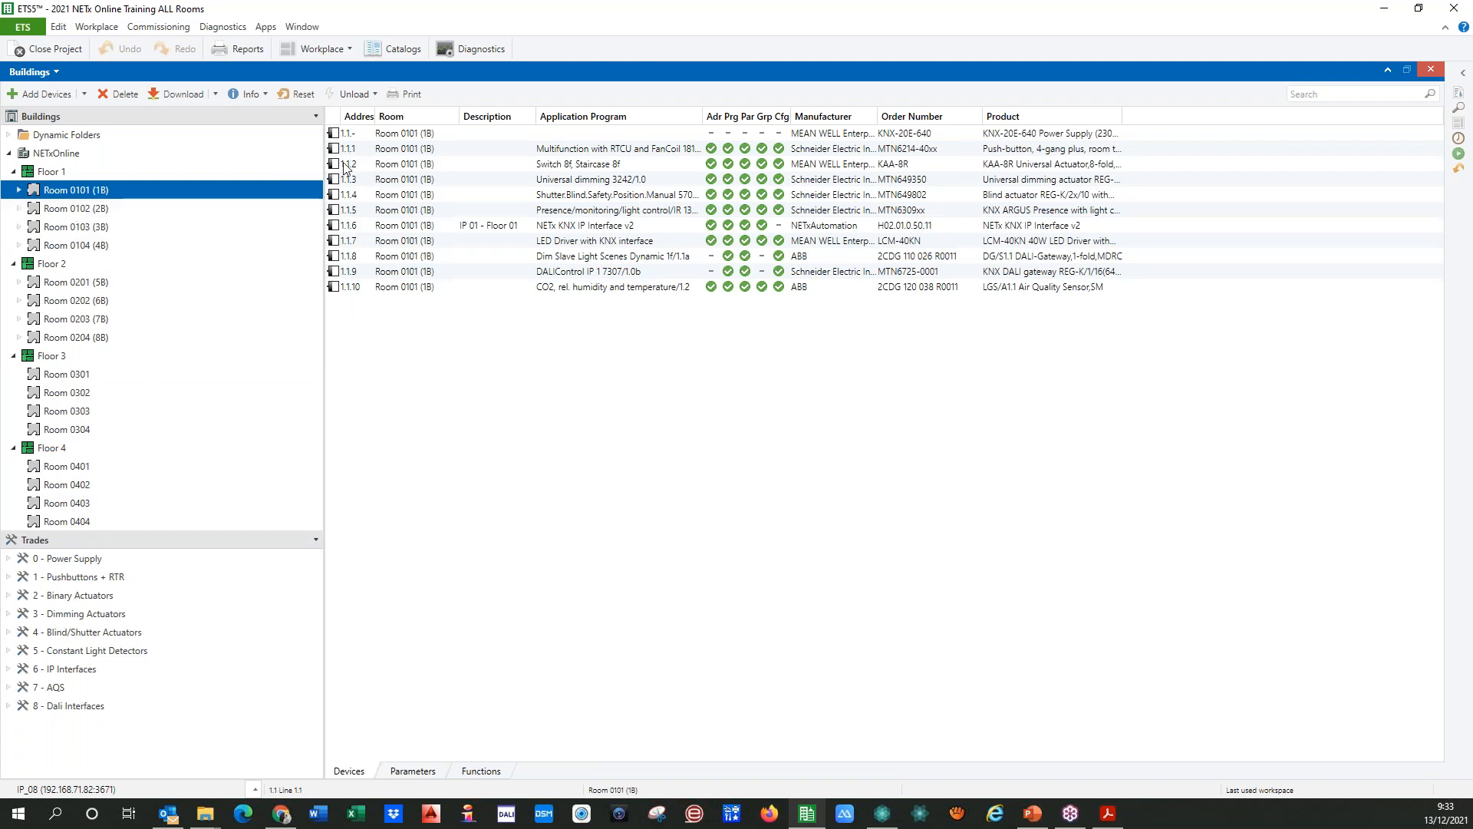
click(69, 209)
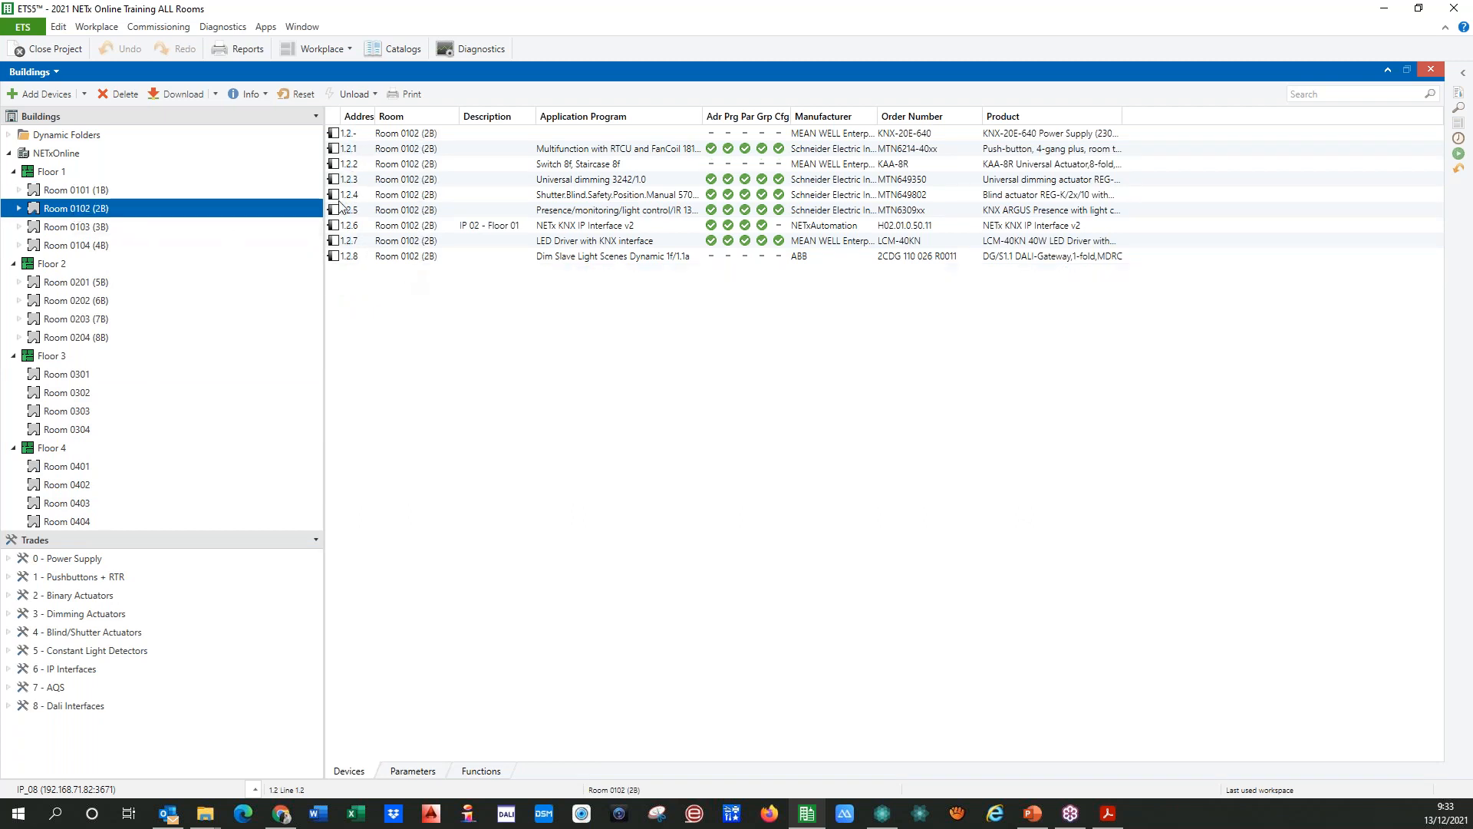
click(69, 227)
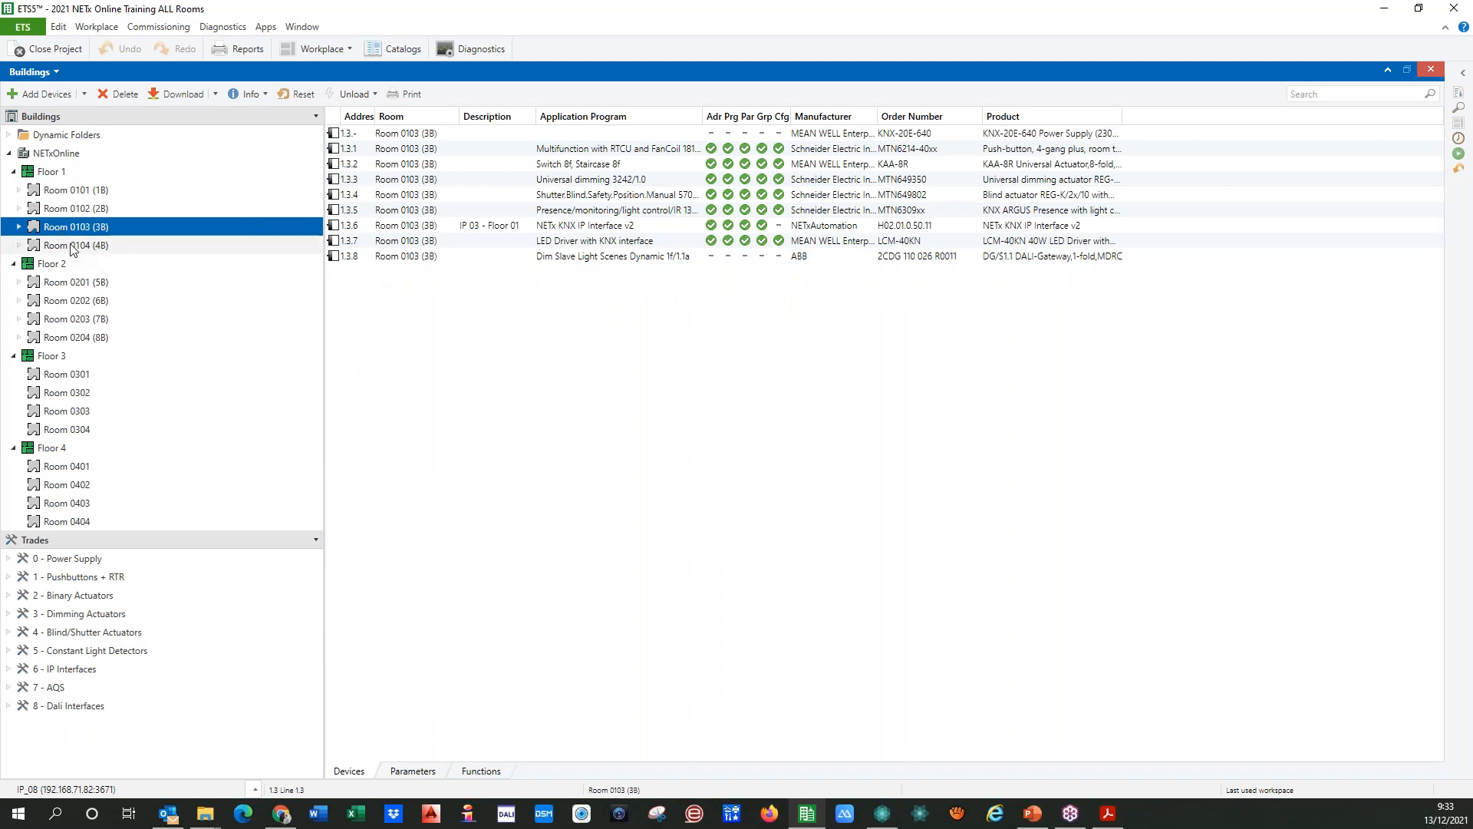
click(74, 245)
click(73, 283)
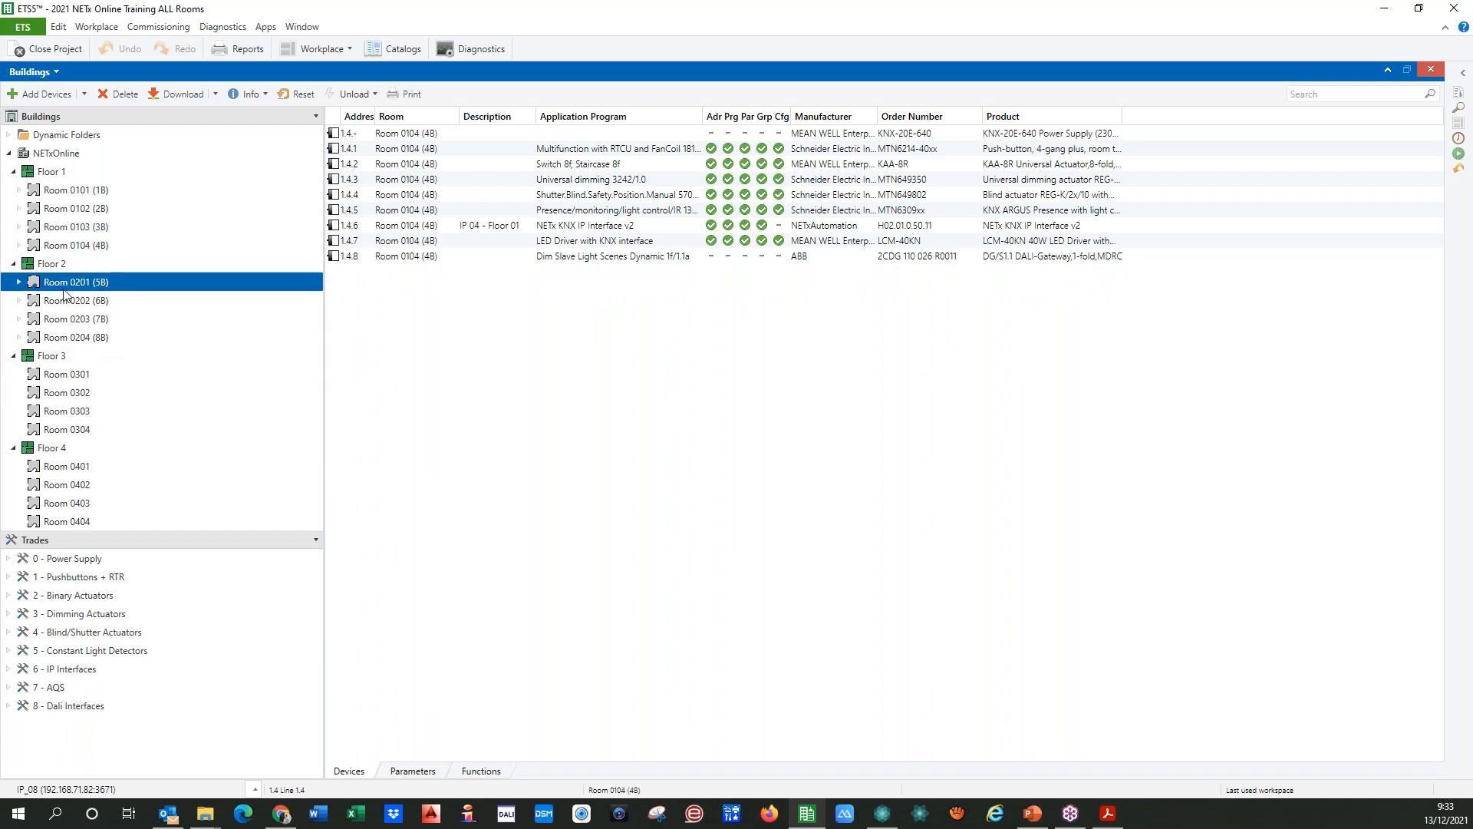
click(73, 301)
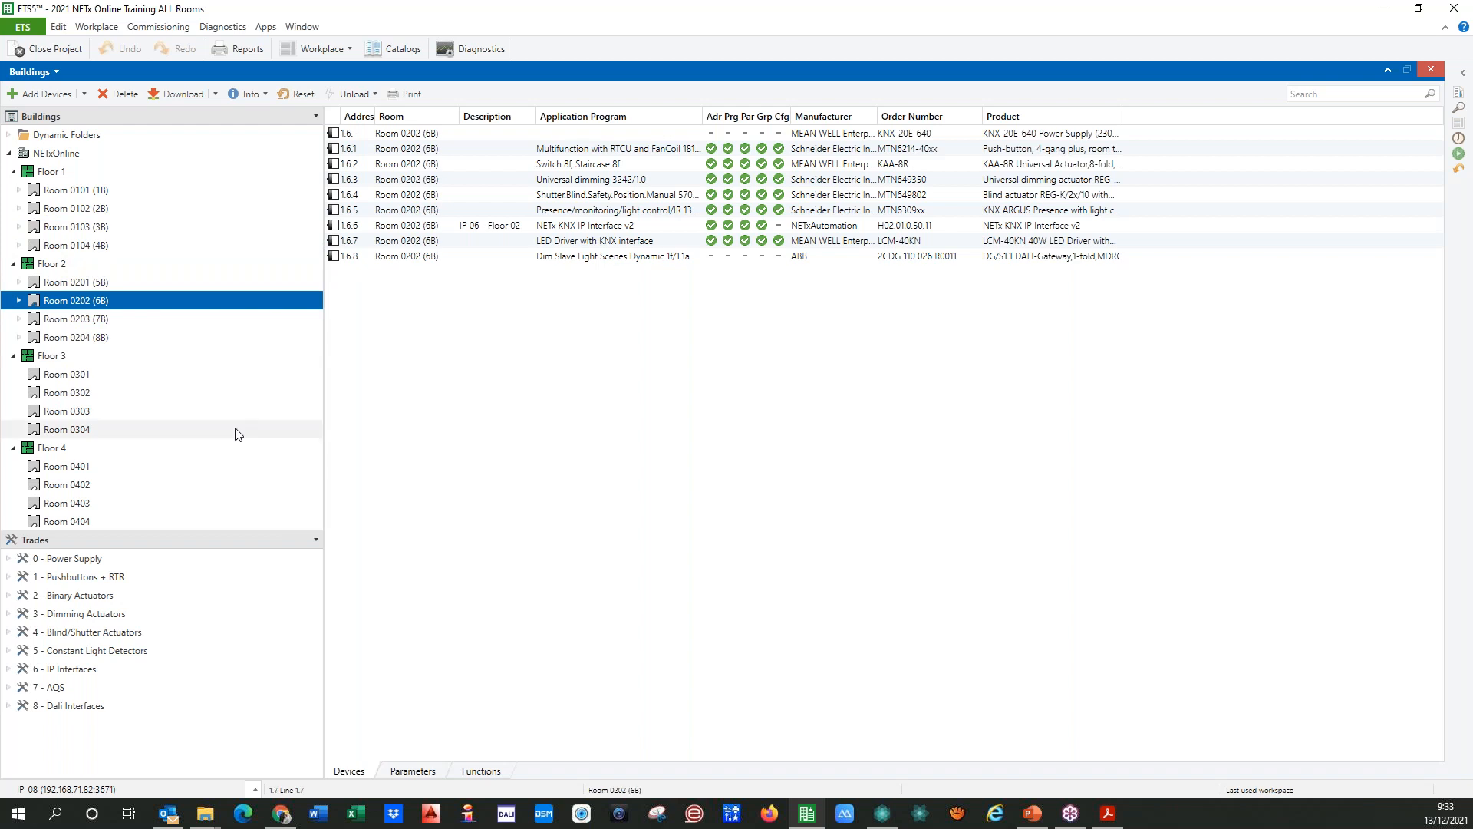
click(81, 320)
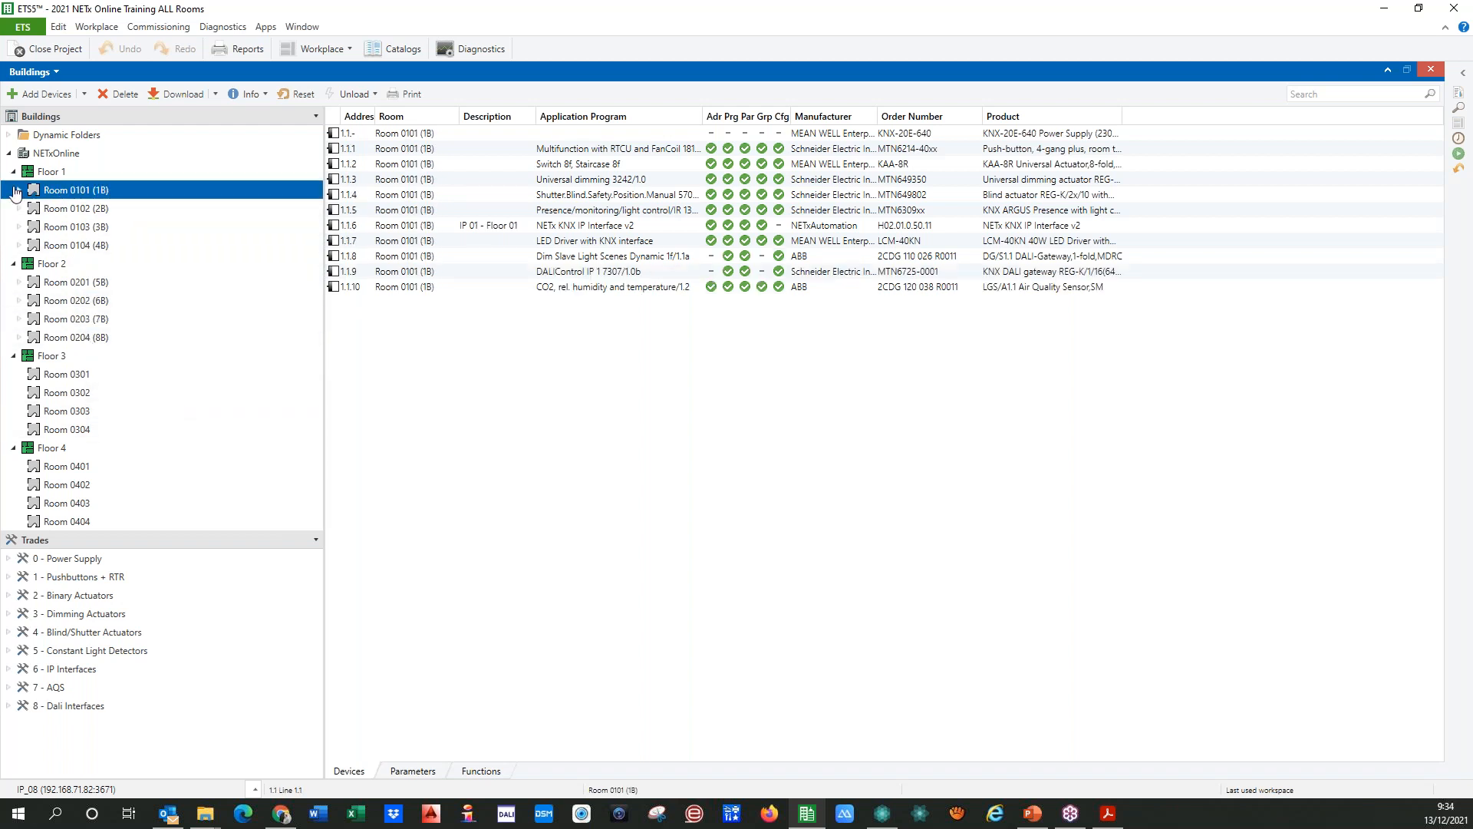
Step: Look up the IP settings of the KNX IP interfaces 1.1.6 in Room 0101 and 1.2.6 in Room 0102
click(19, 189)
click(77, 321)
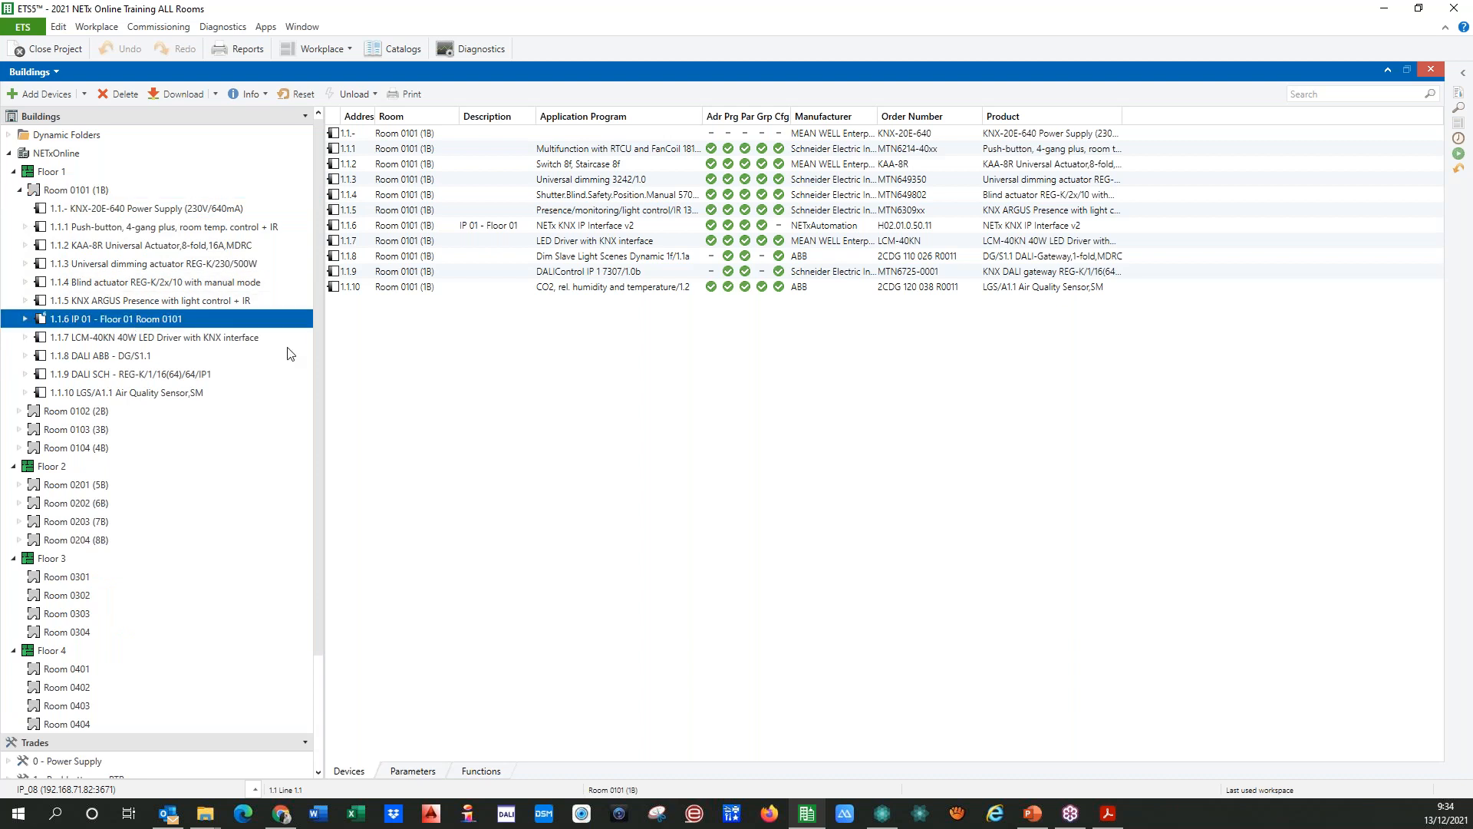
click(1464, 72)
click(1373, 104)
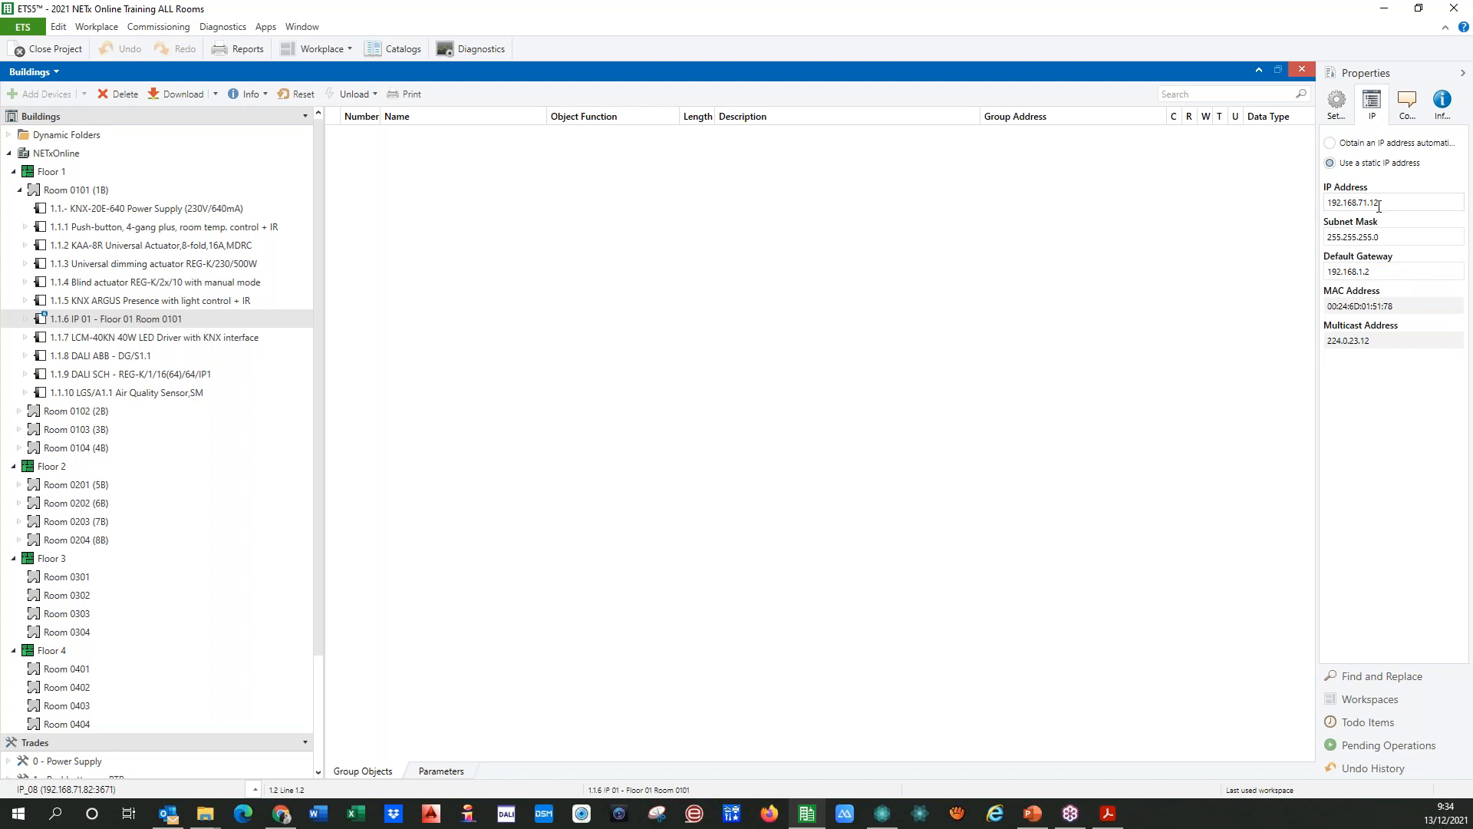
click(19, 411)
click(163, 545)
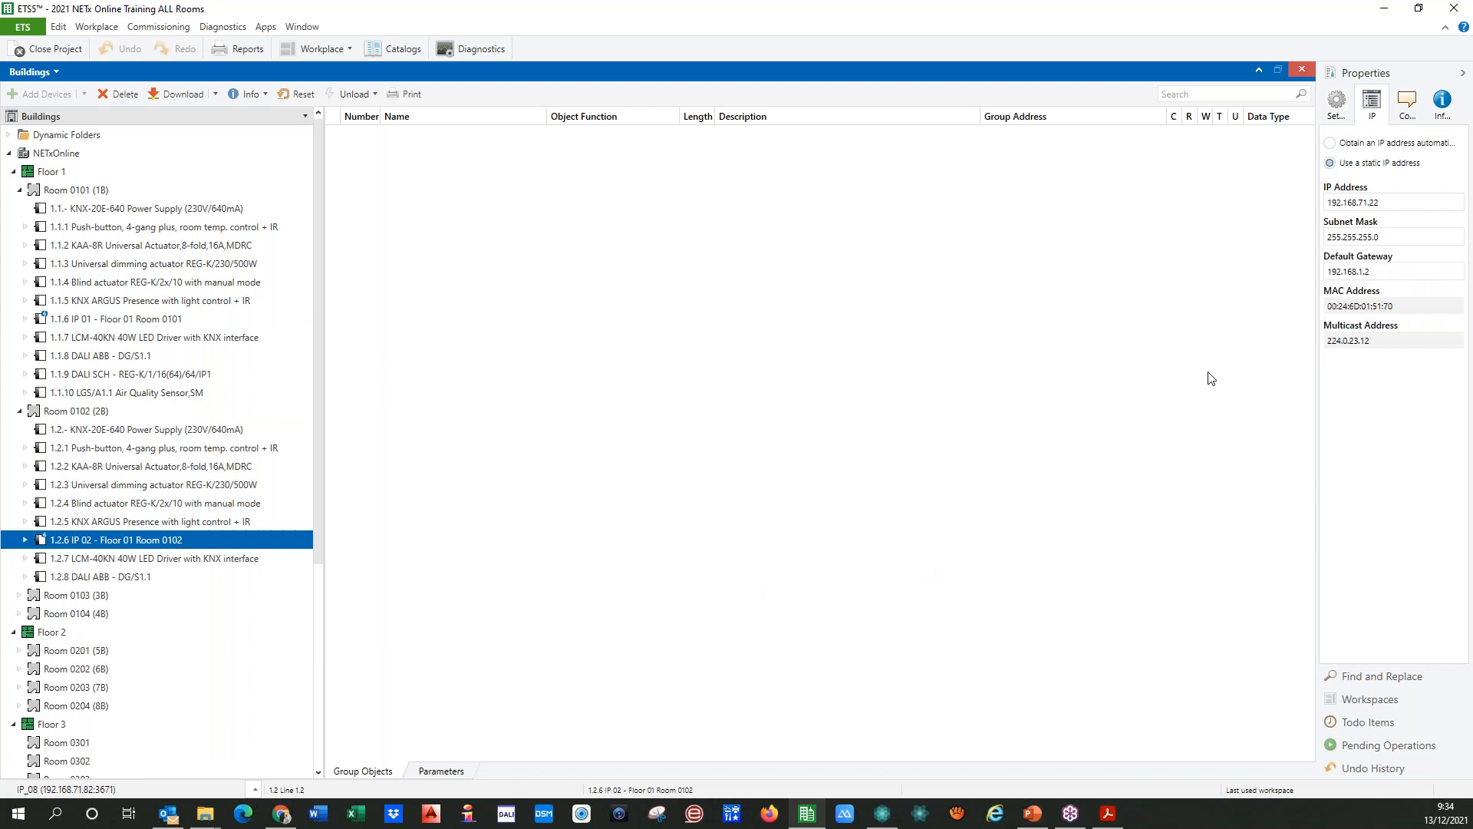
Step: Examine the name and general settings of IP interface 1.2.6, and collapse Room 0102
click(1339, 114)
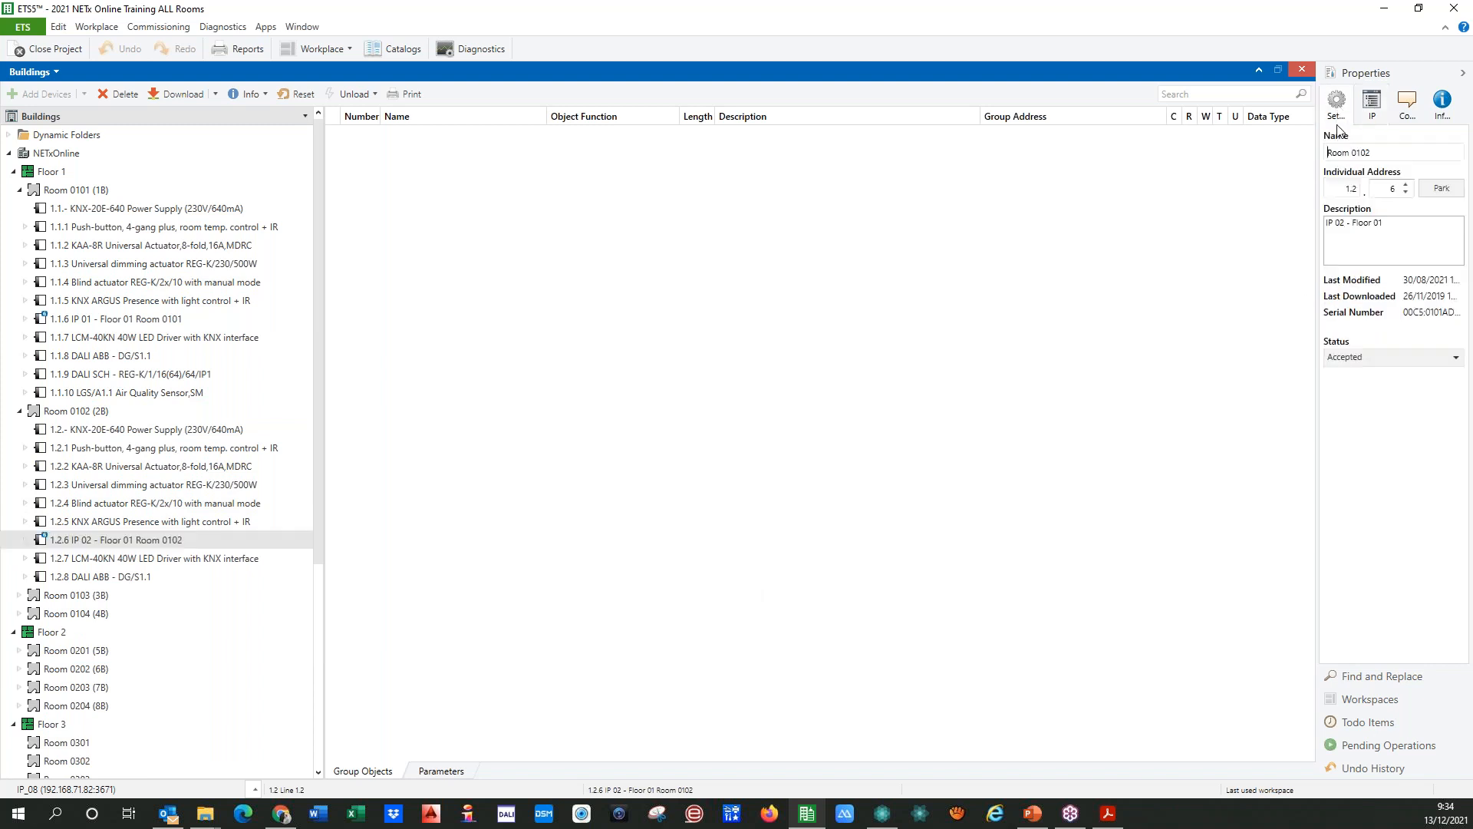
click(1371, 154)
drag(1389, 154, 1323, 155)
click(1440, 233)
drag(1392, 155, 1281, 159)
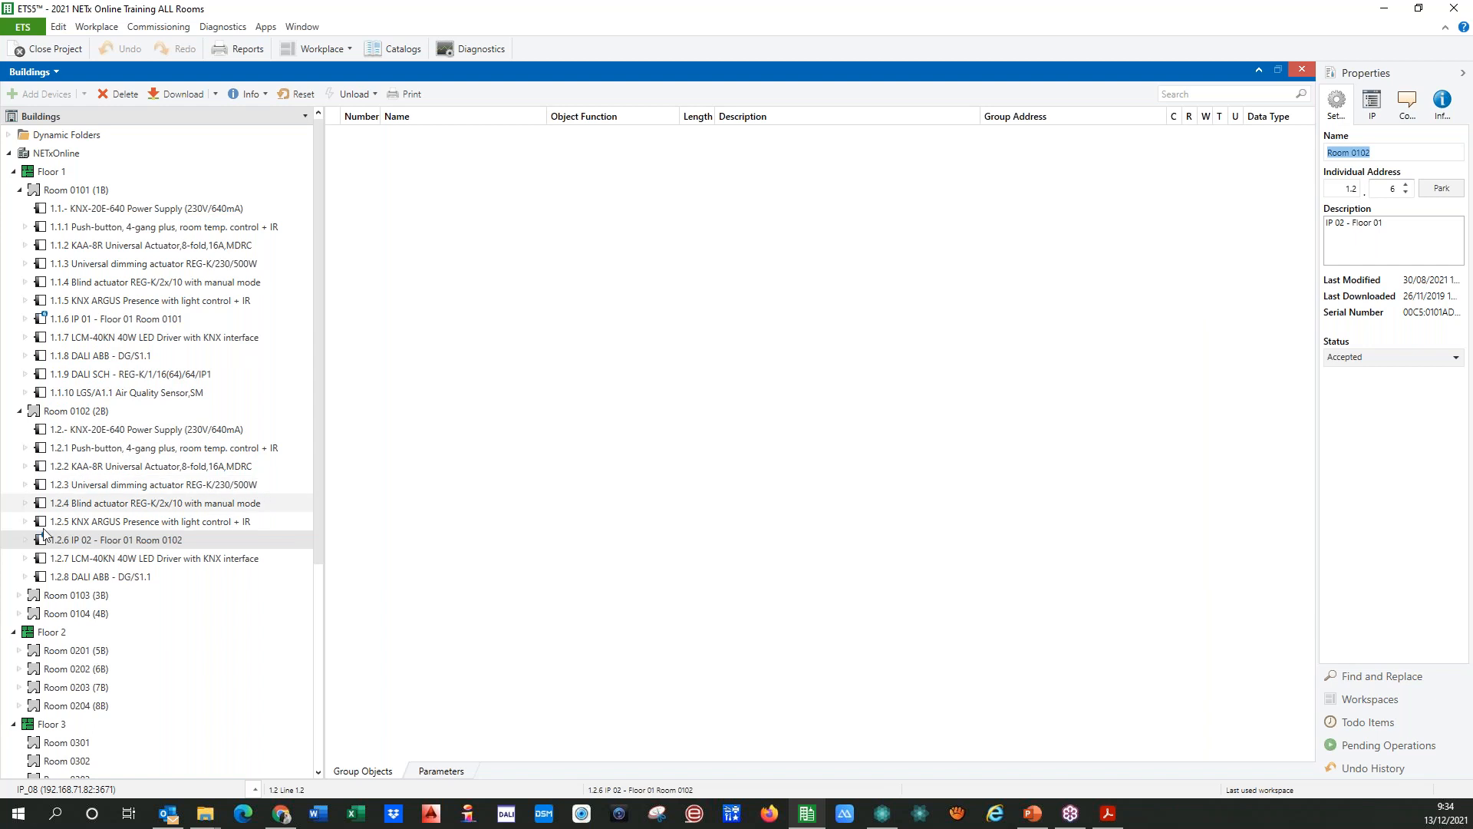
click(20, 411)
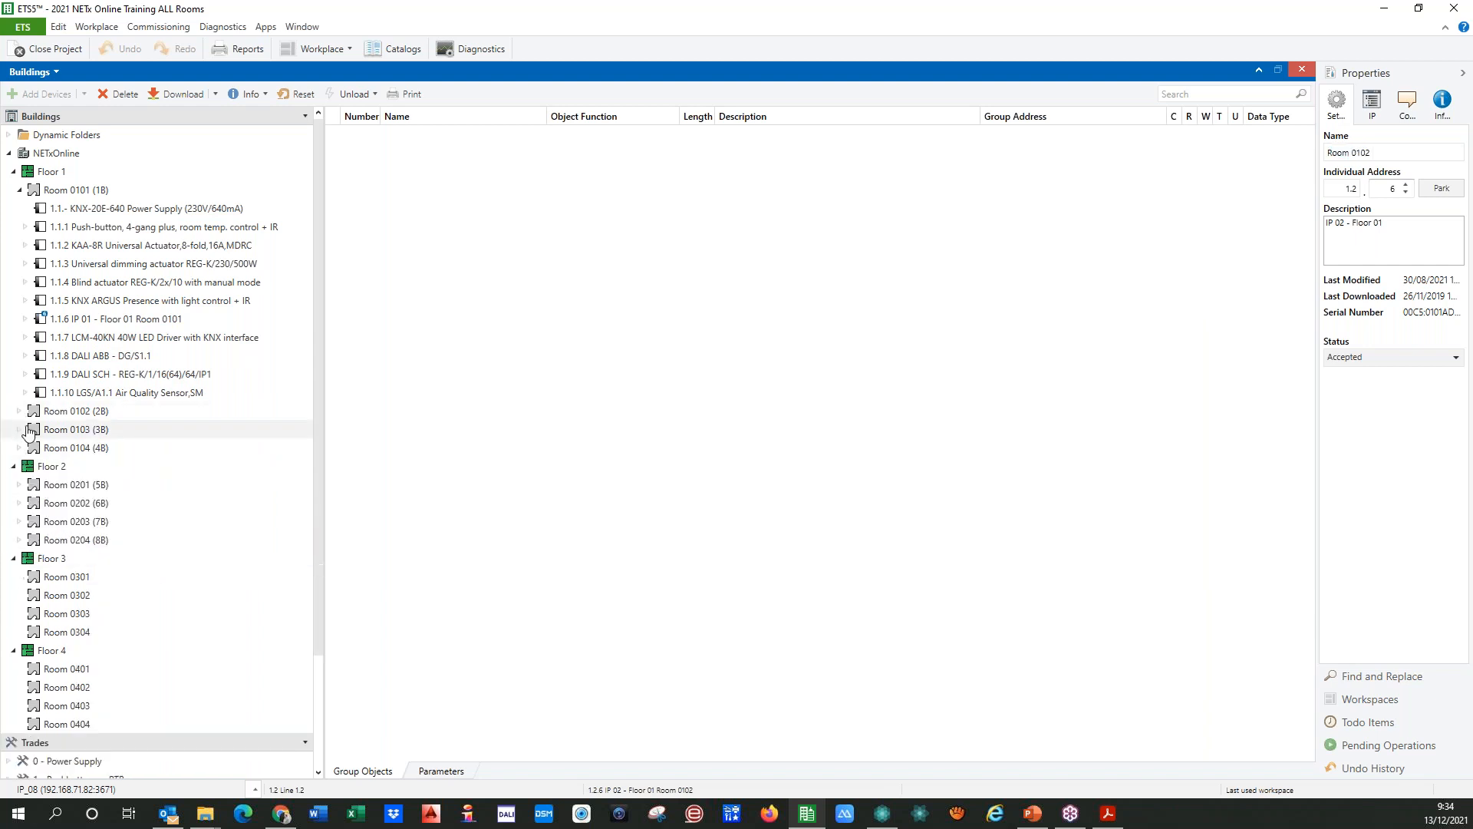
Step: Collapse Room 0101, review the project's main group addresses, and return to the building structure with the NETxOnline floors shown
click(19, 190)
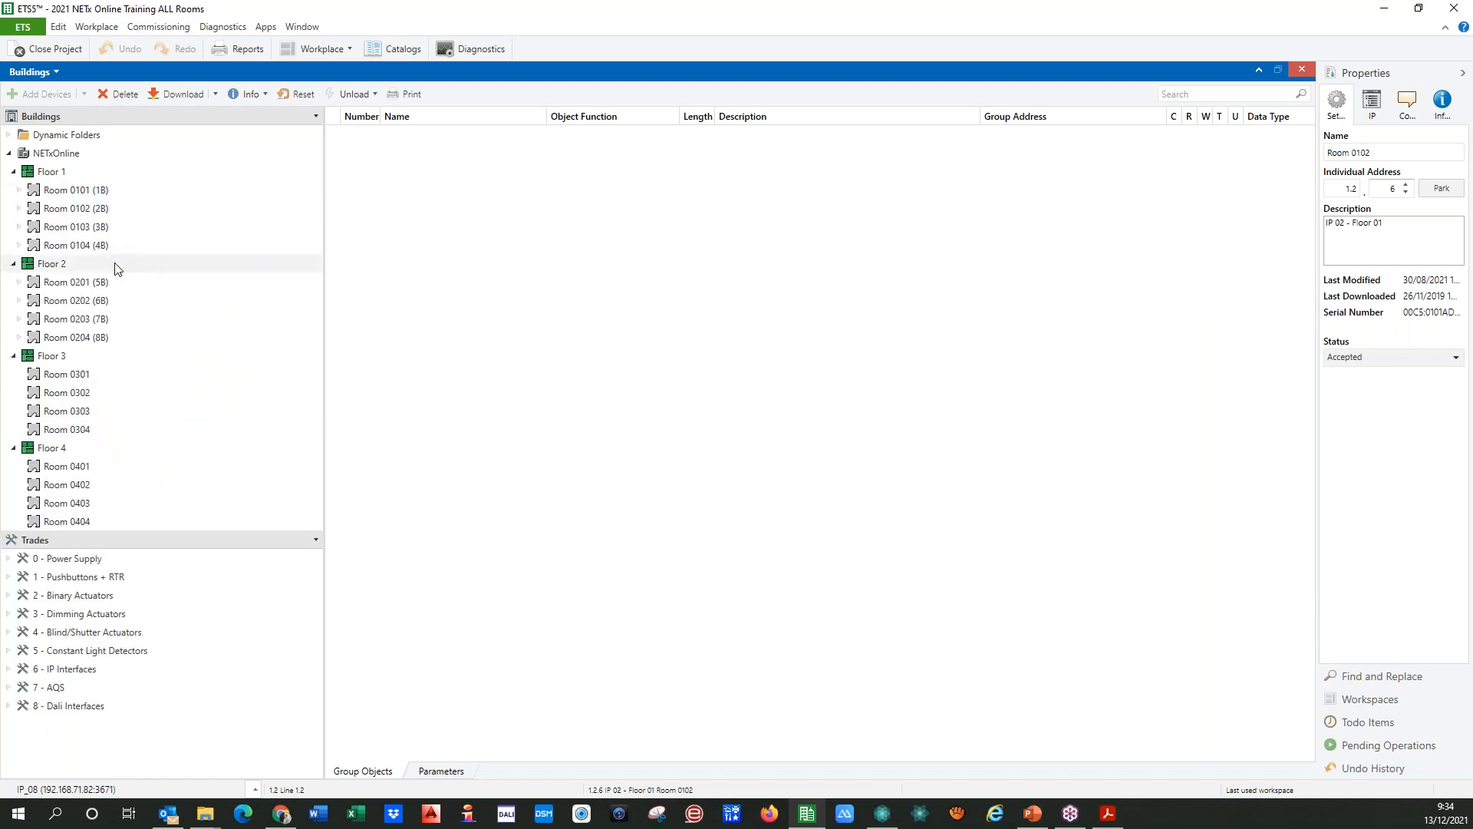
click(56, 74)
click(71, 122)
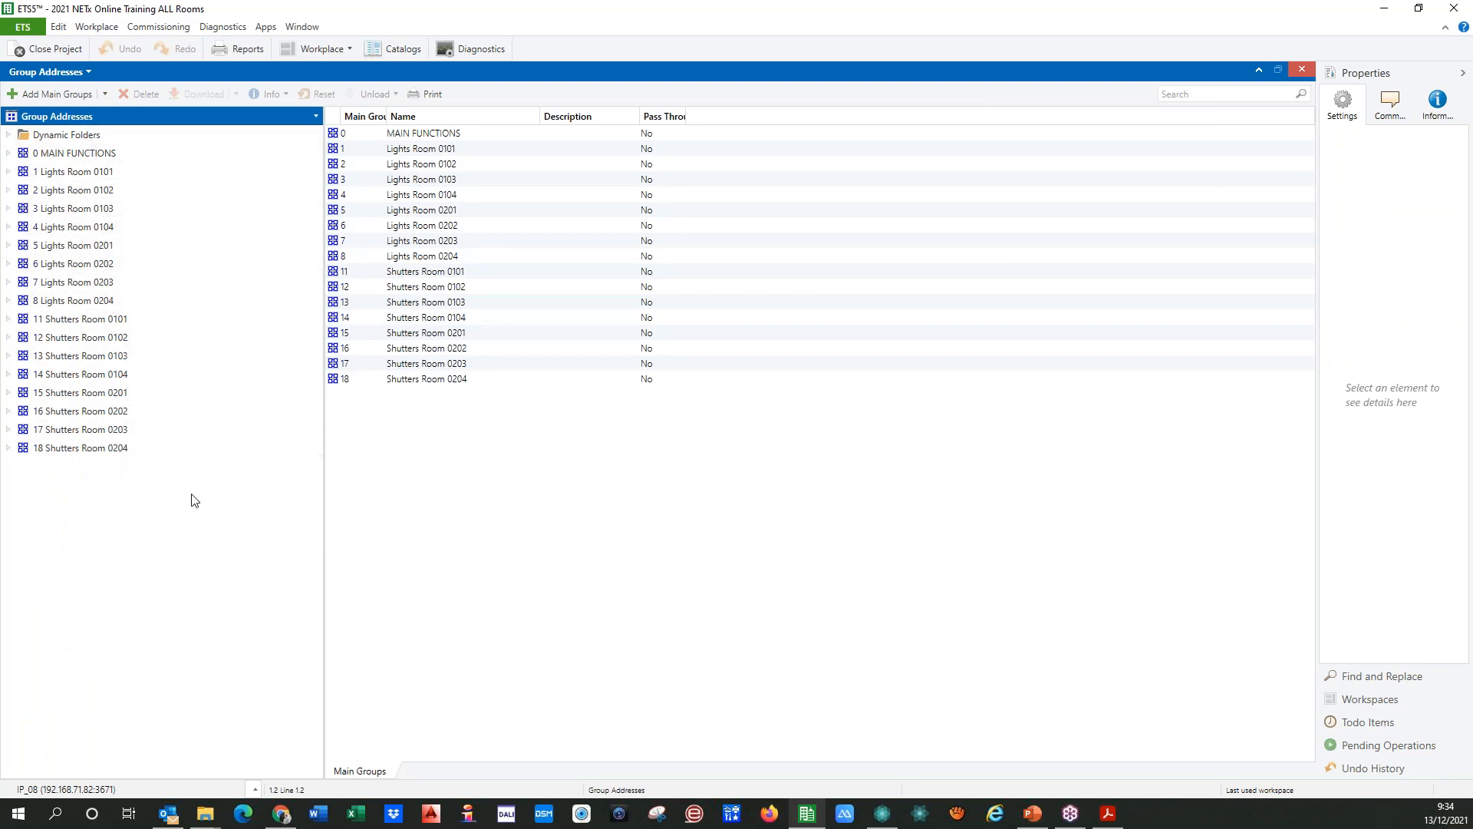
click(85, 71)
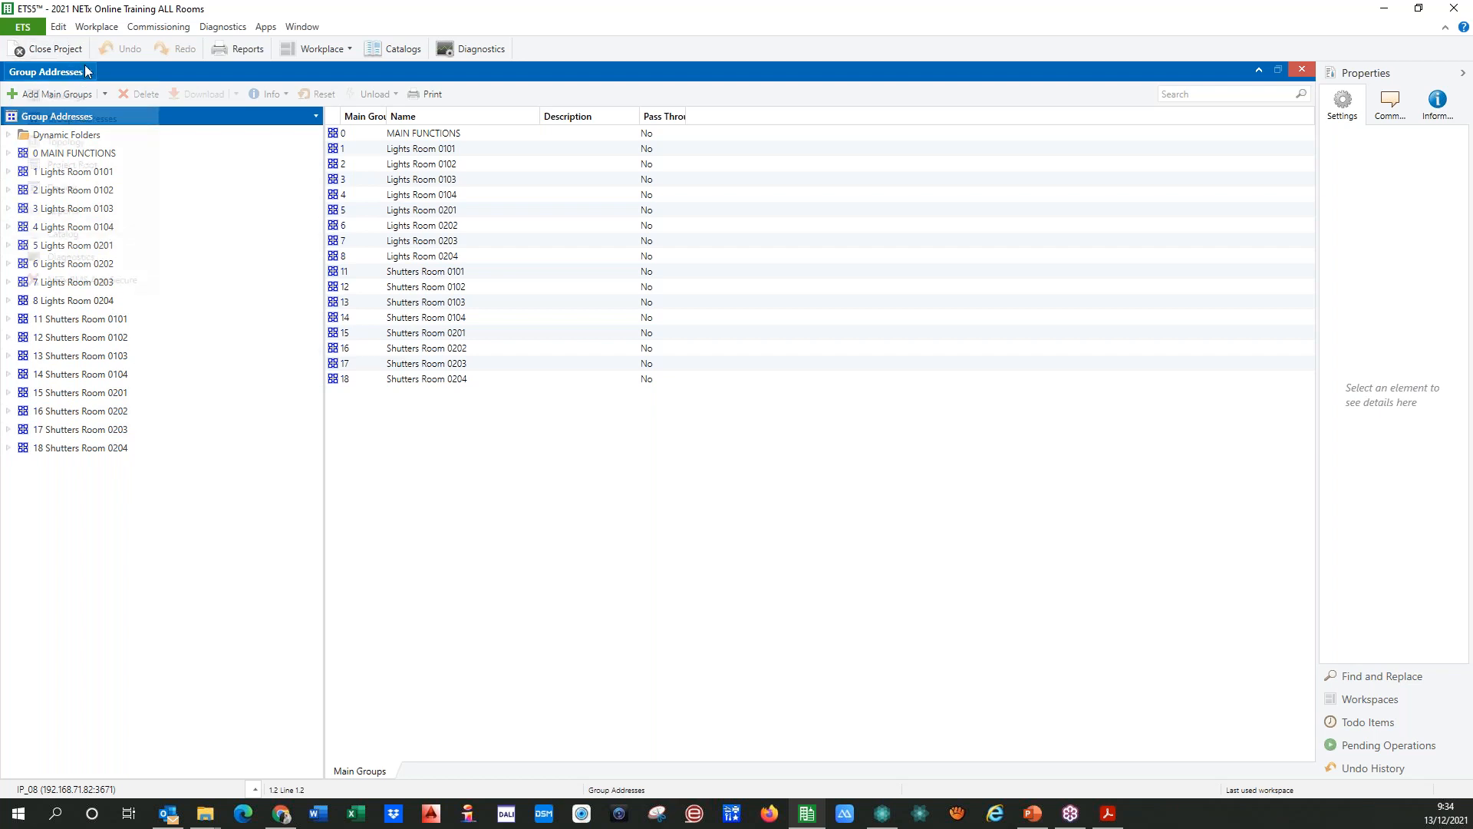
click(63, 97)
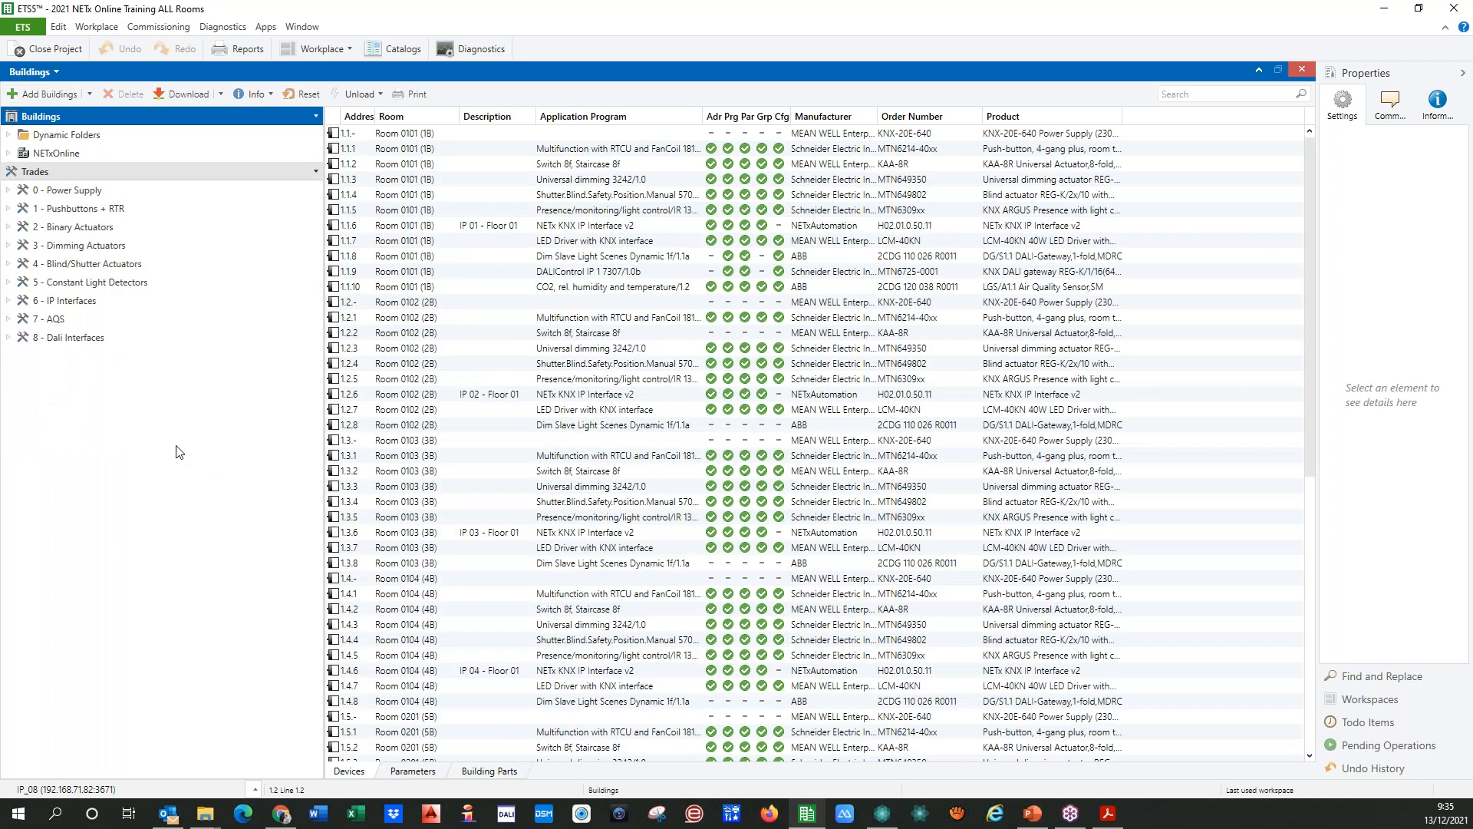
click(10, 155)
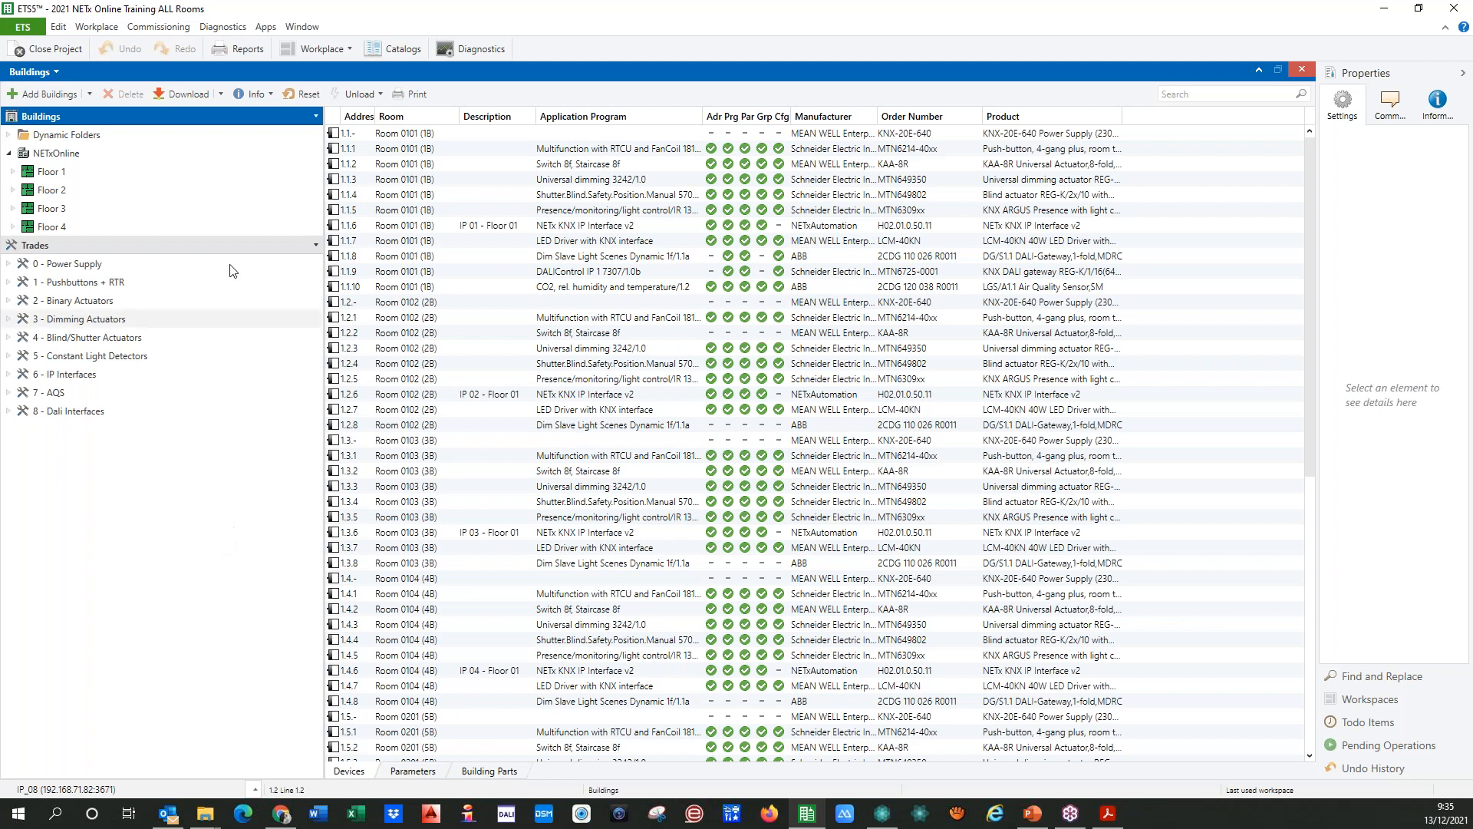
Step: Open the NETx BMS App Secure and set the export's target server to NETx BMS Platform
click(266, 29)
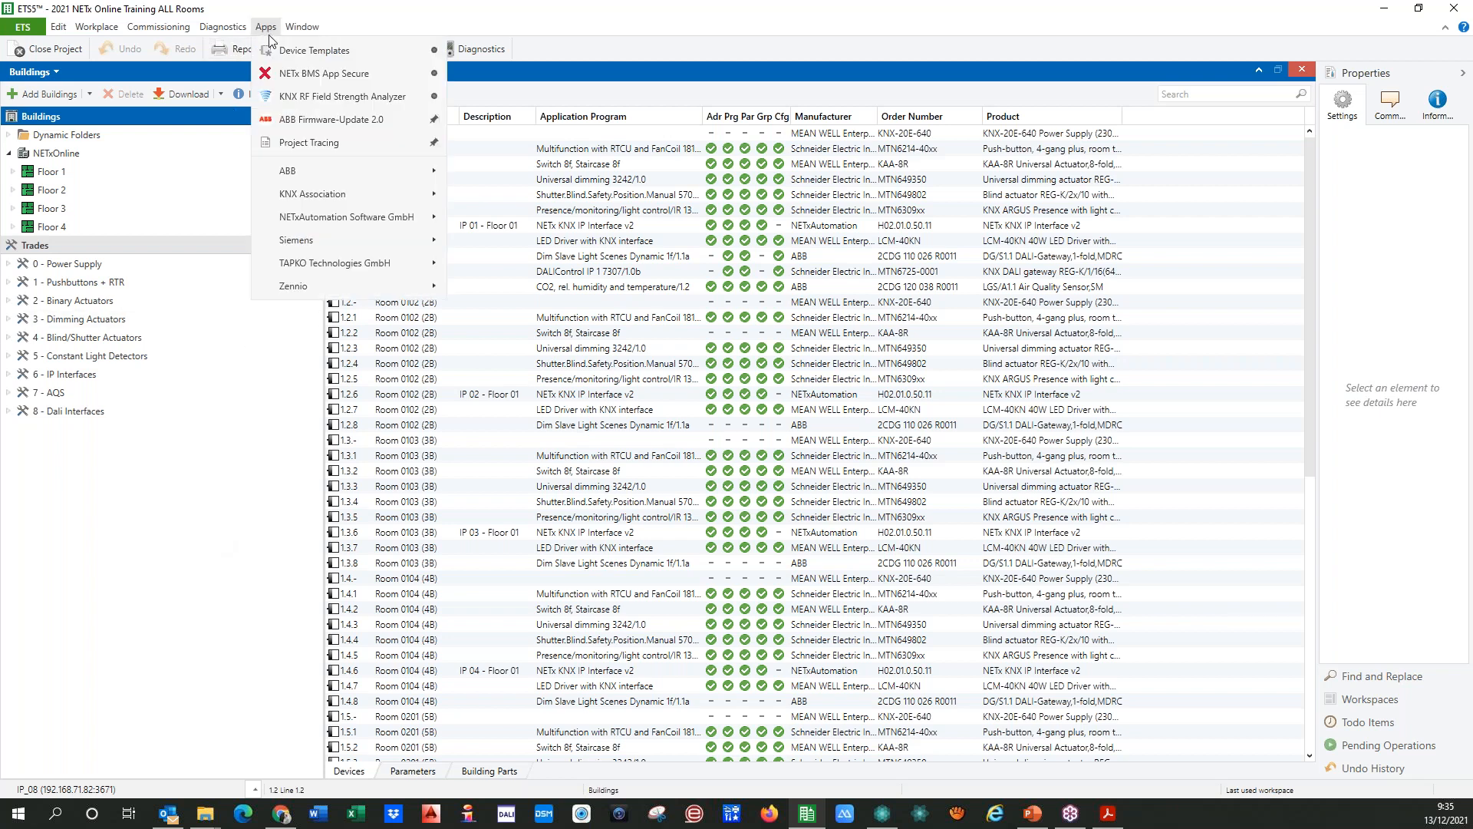
click(340, 78)
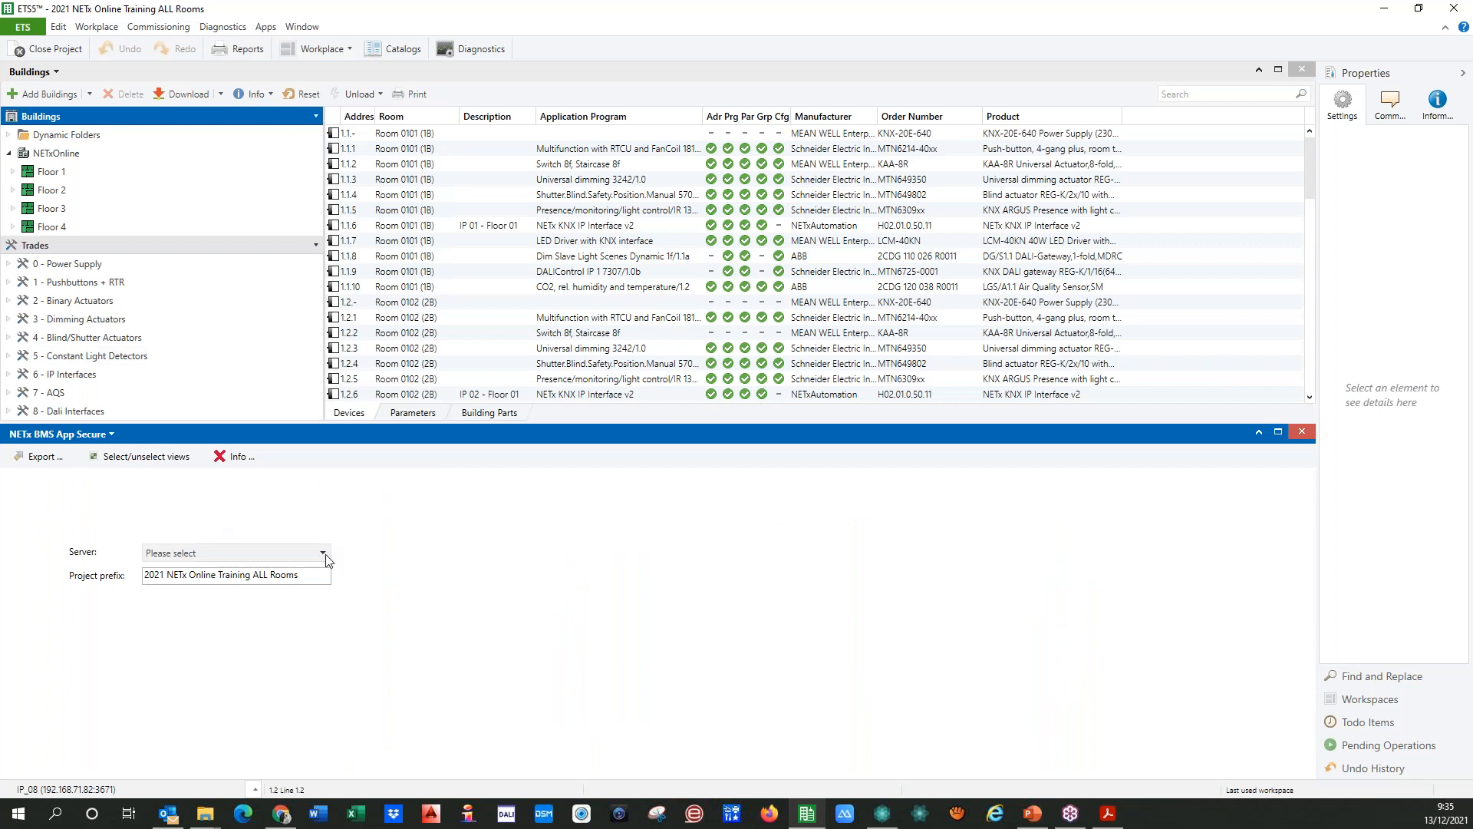
click(325, 556)
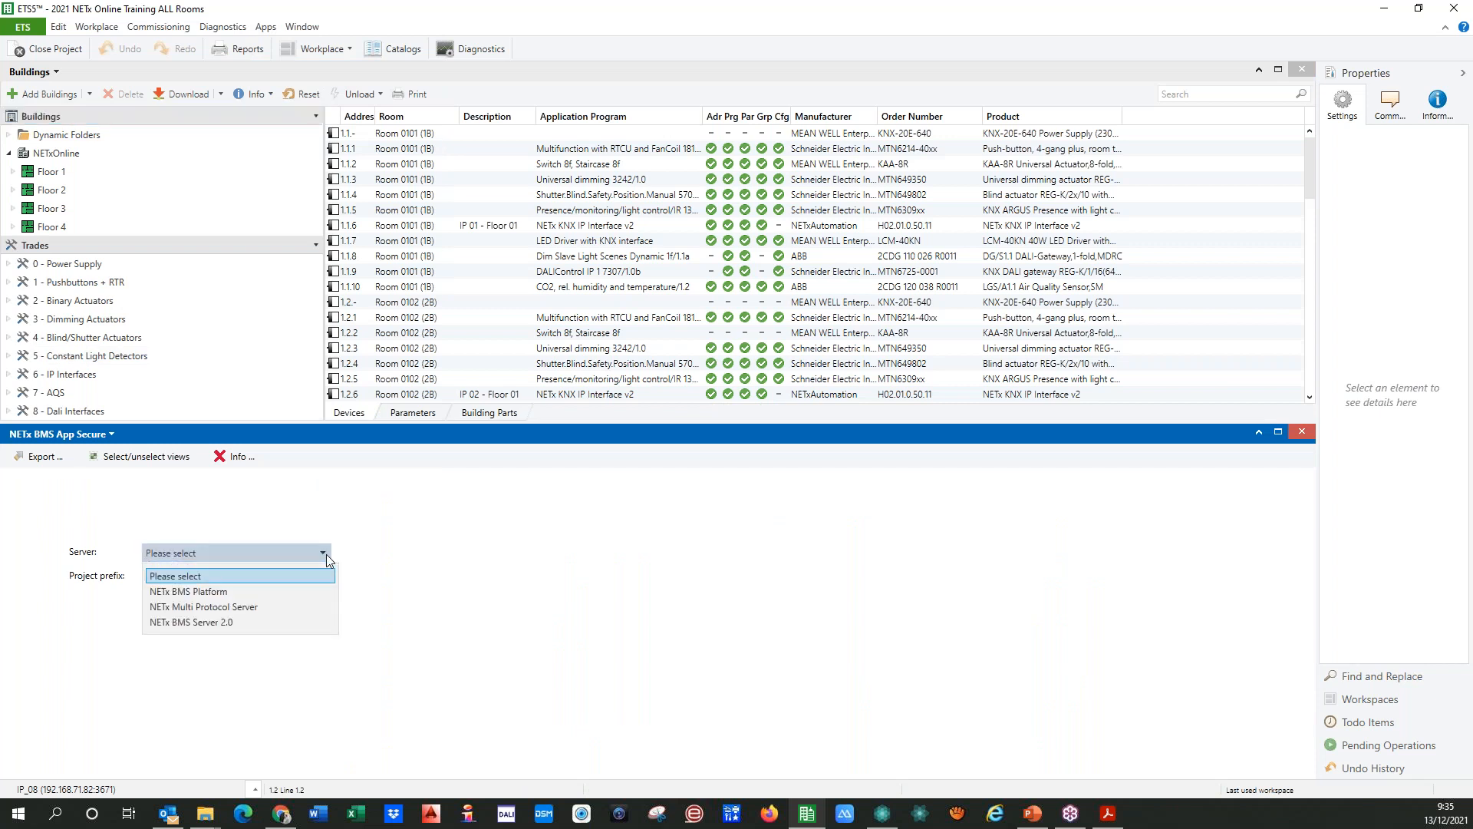
click(333, 501)
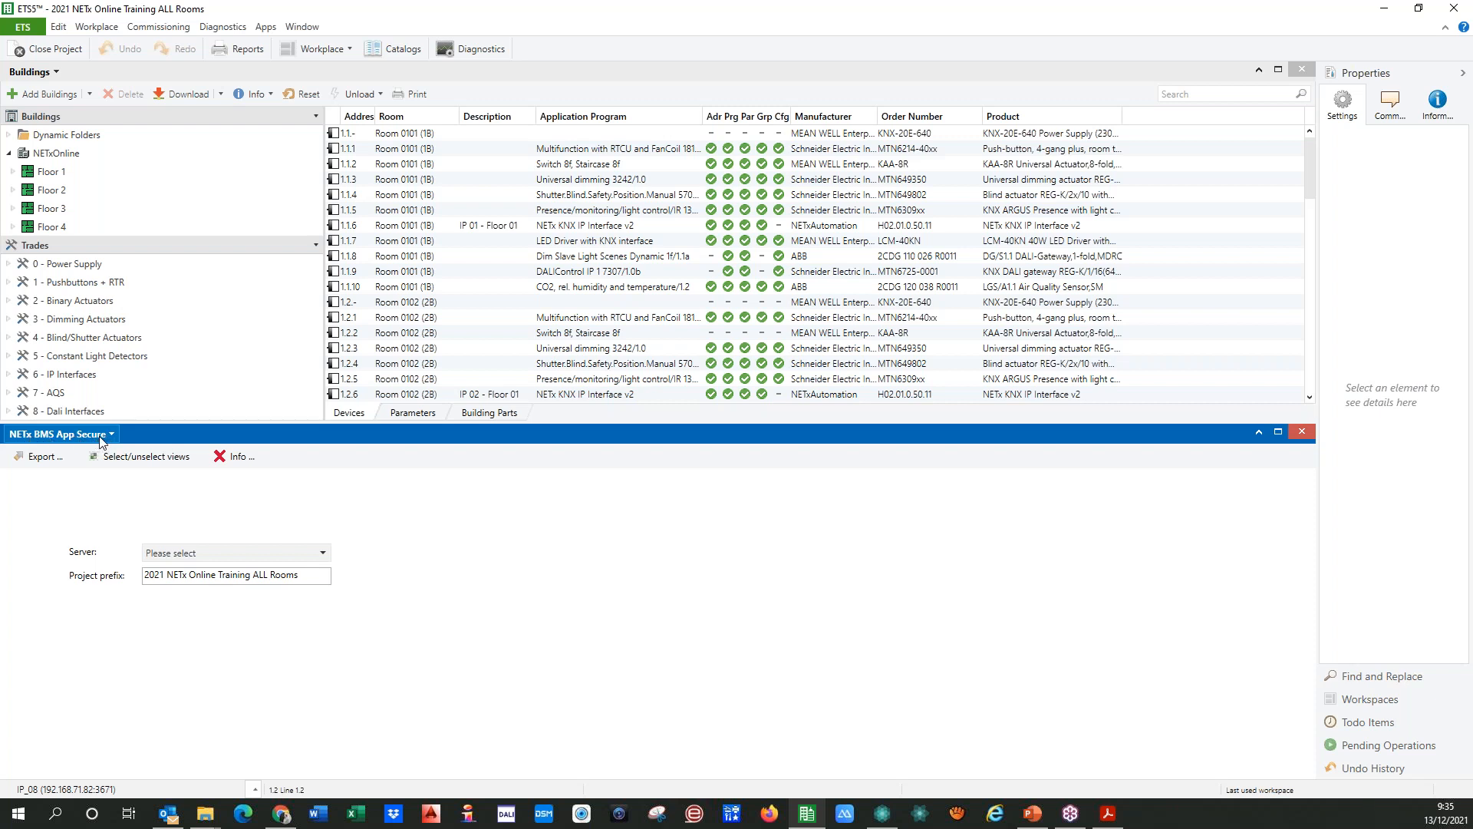
click(250, 551)
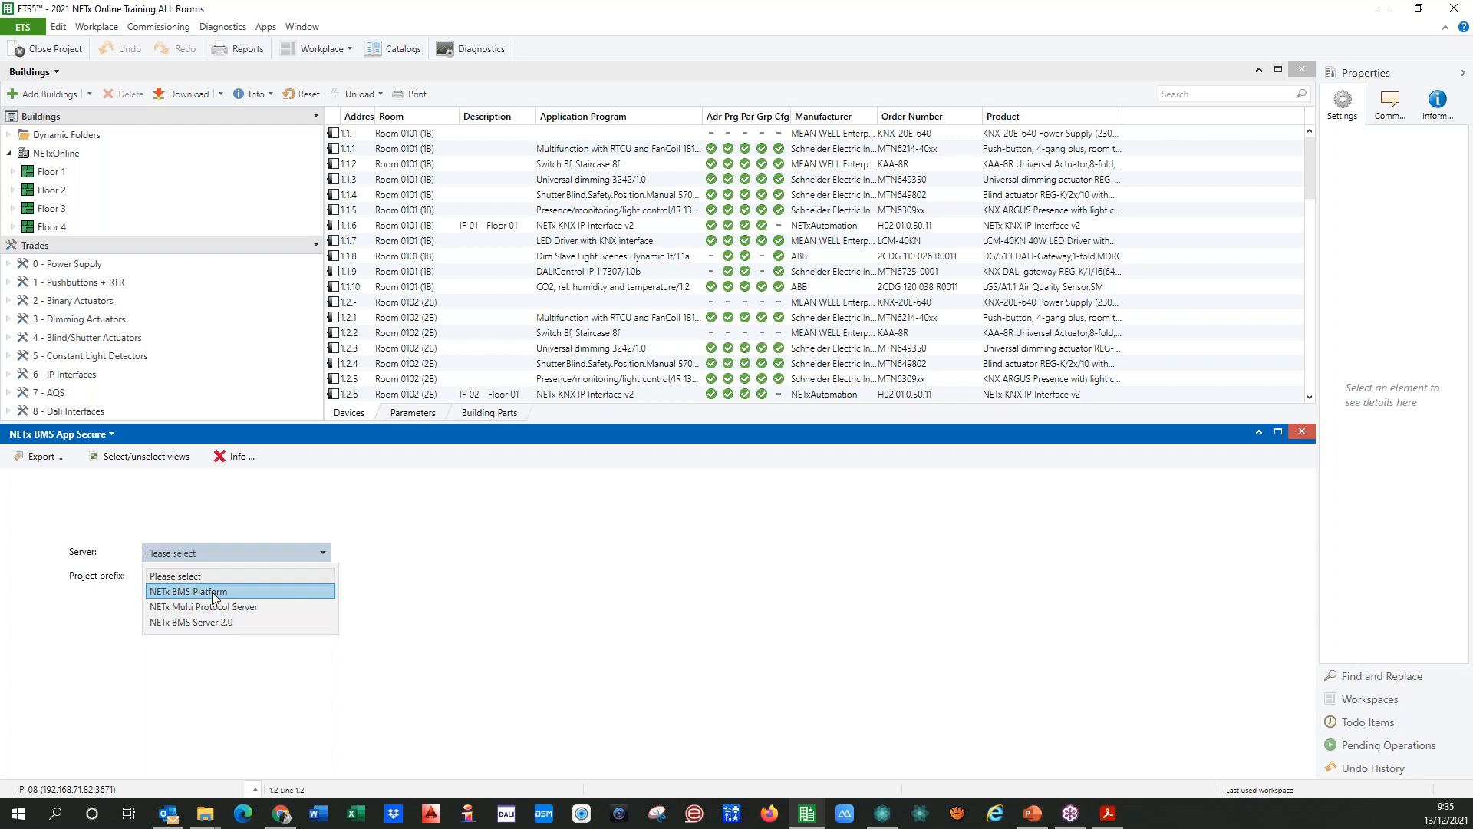
click(215, 594)
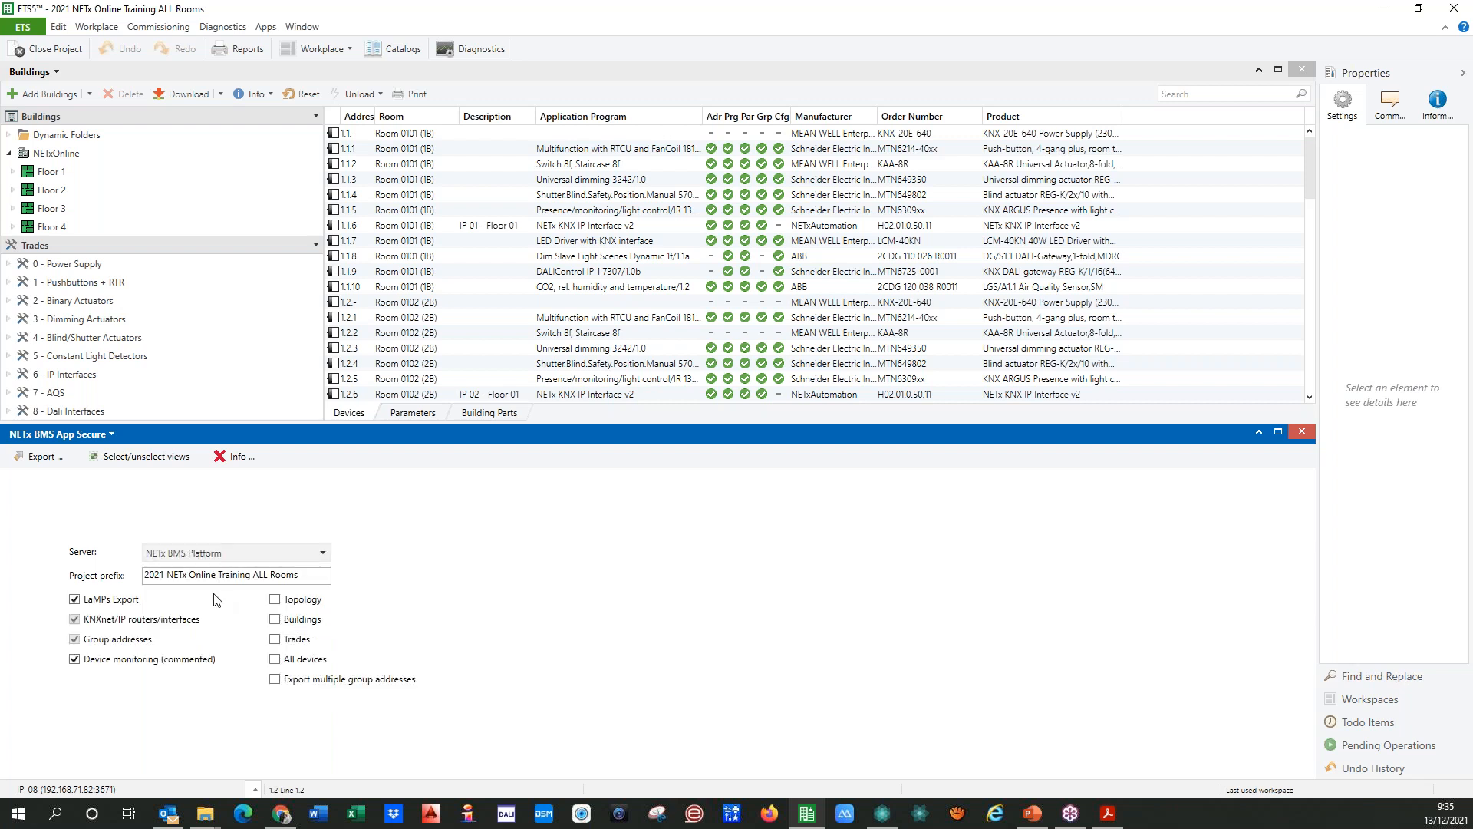
Step: Exclude the LaMPs export and include Topology, Buildings, Trades and All devices, keeping device monitoring (commented) enabled
click(75, 599)
click(75, 660)
click(75, 662)
click(275, 598)
click(274, 619)
click(275, 638)
click(275, 660)
Step: Export the project to the Descargas folder as the NETx ETS export file "2021 NETx Online Training ALL Rooms" and close the export wizard
click(37, 459)
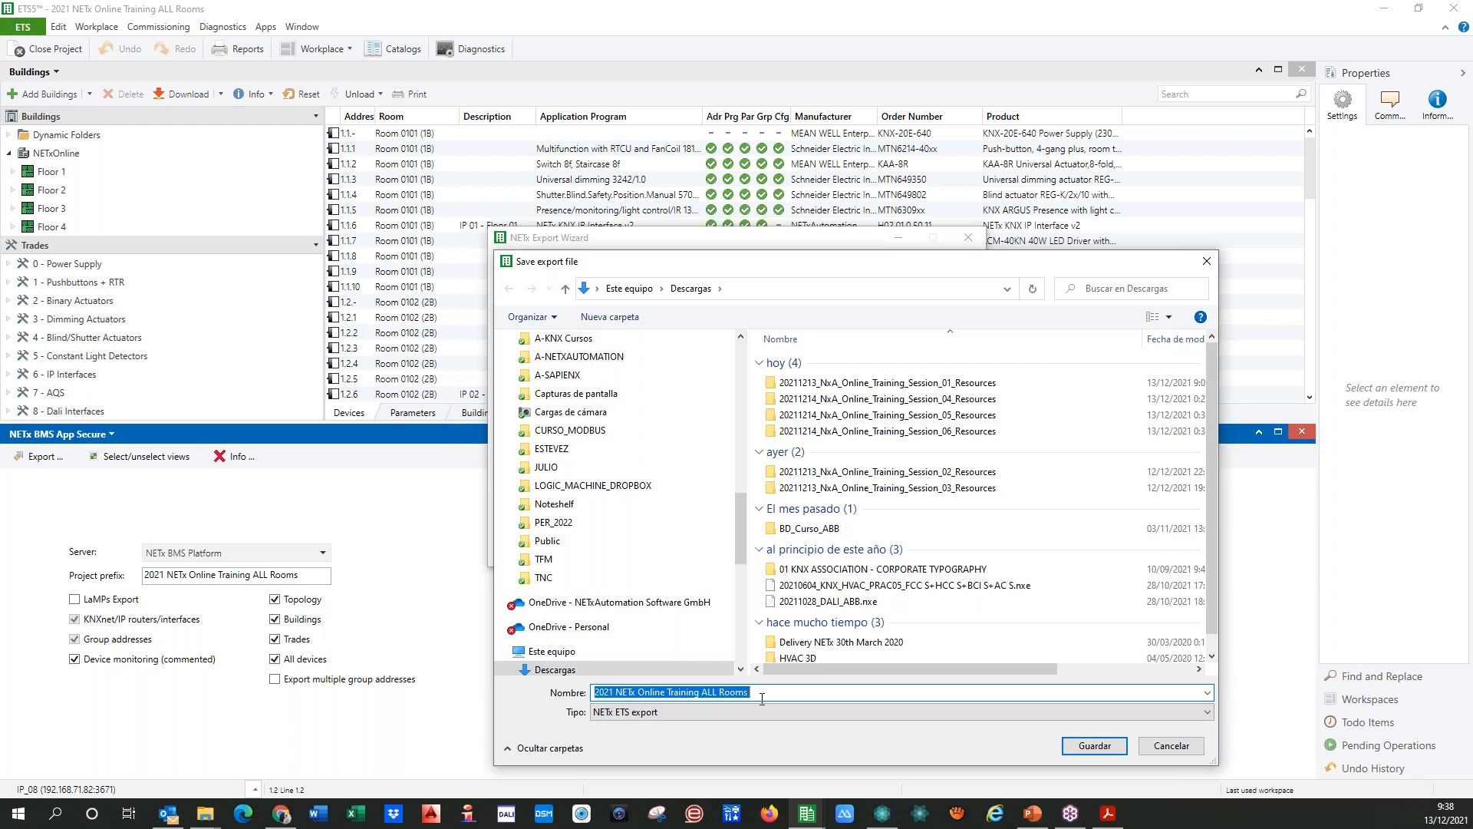
drag(739, 537, 743, 546)
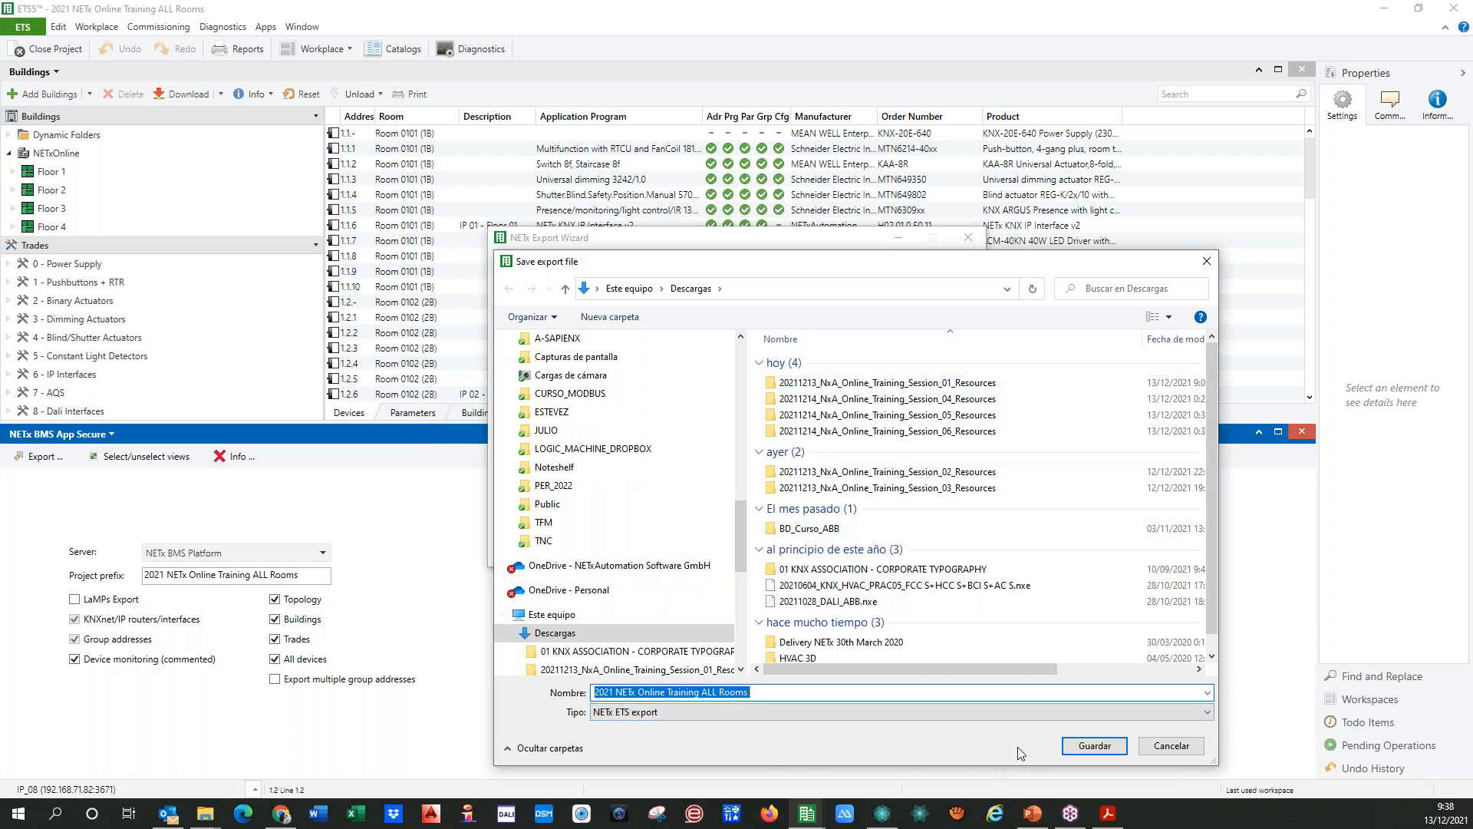
click(1080, 749)
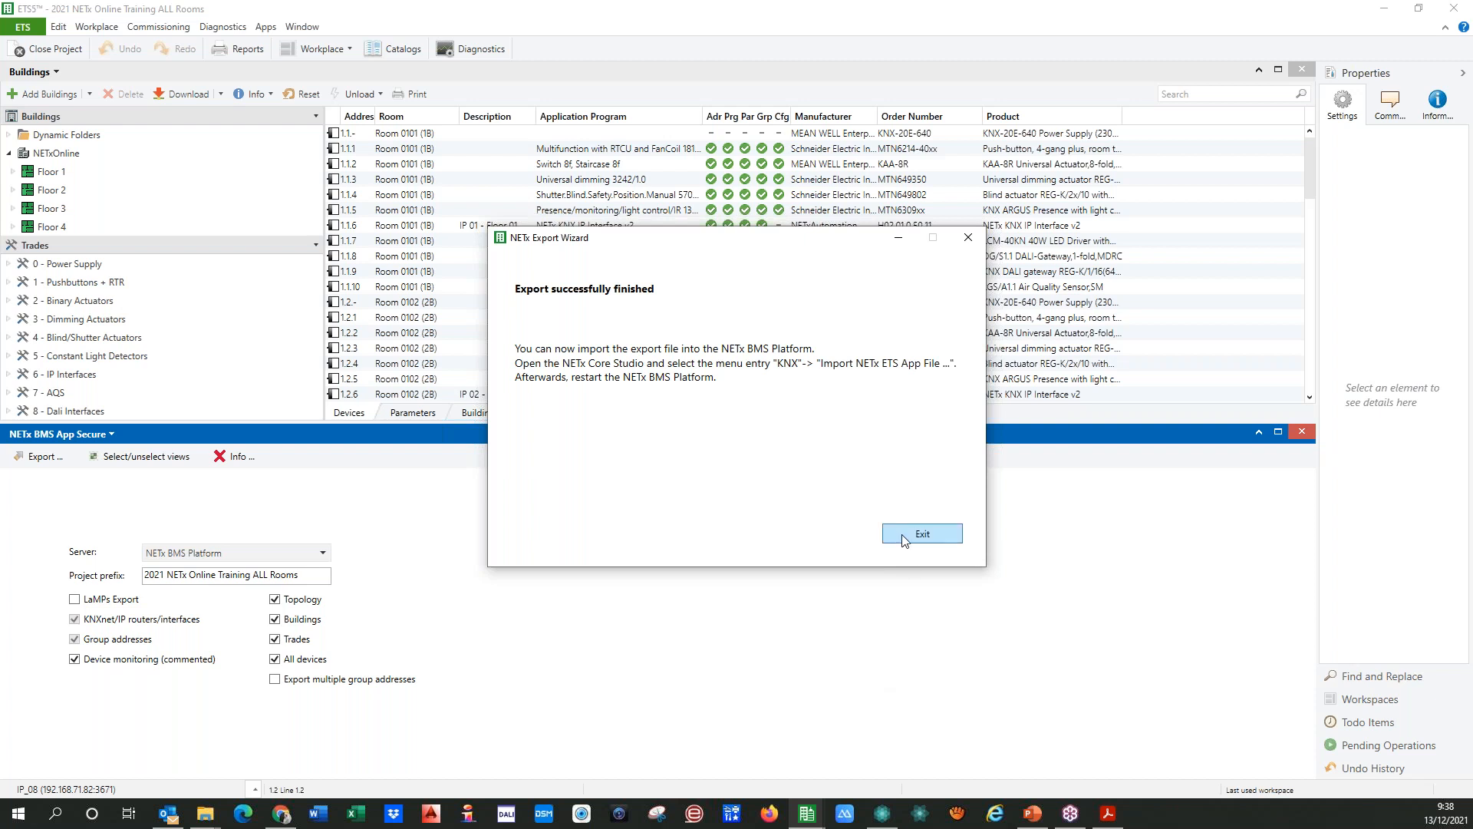
click(904, 539)
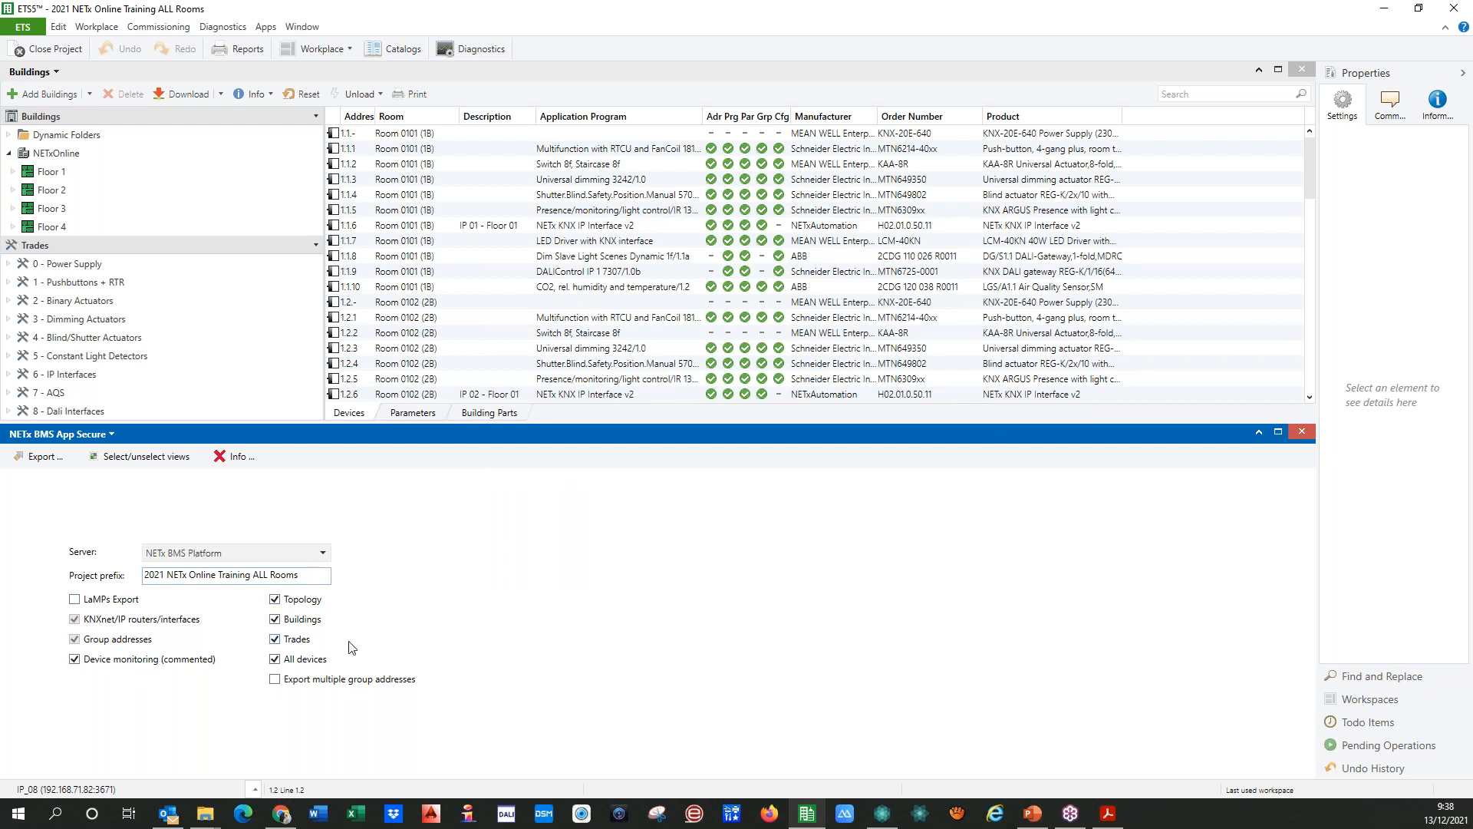
Step: In NETx Core Server Studio, start an ETS app file import and choose "2021 NETx Online Training ALL Rooms .nxe" from the Descargas folder
click(883, 813)
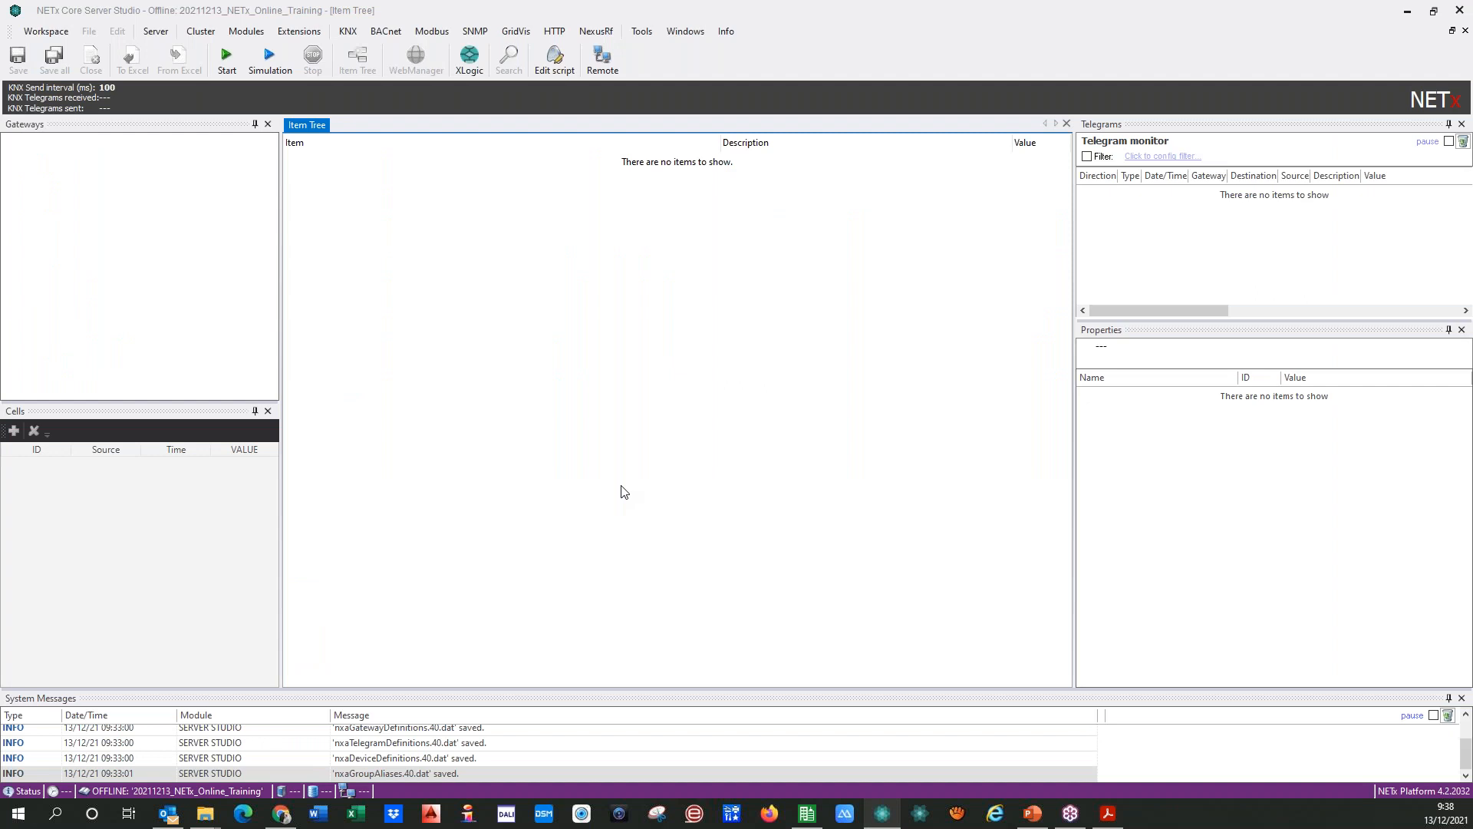
click(349, 33)
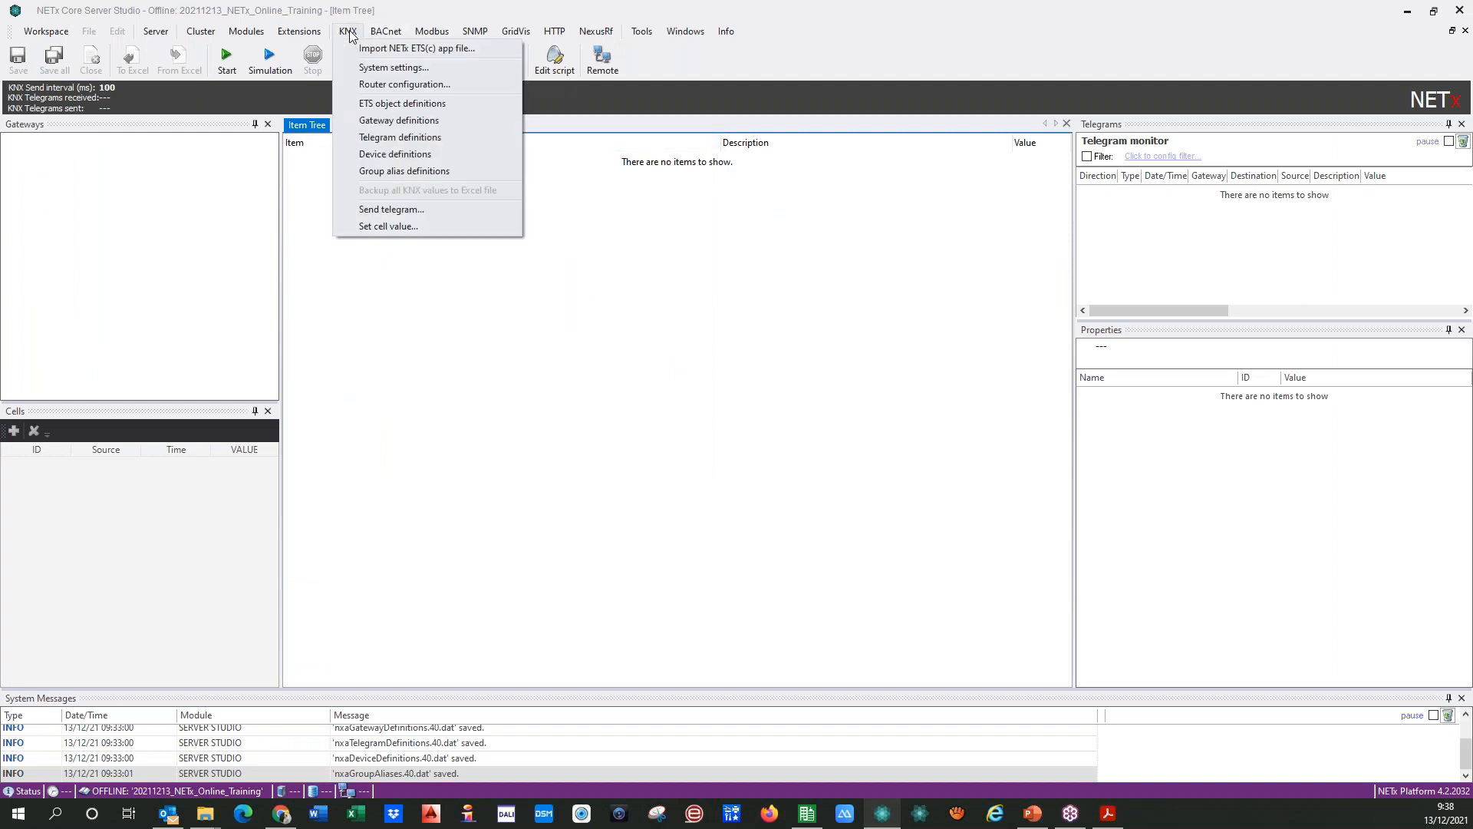
click(348, 49)
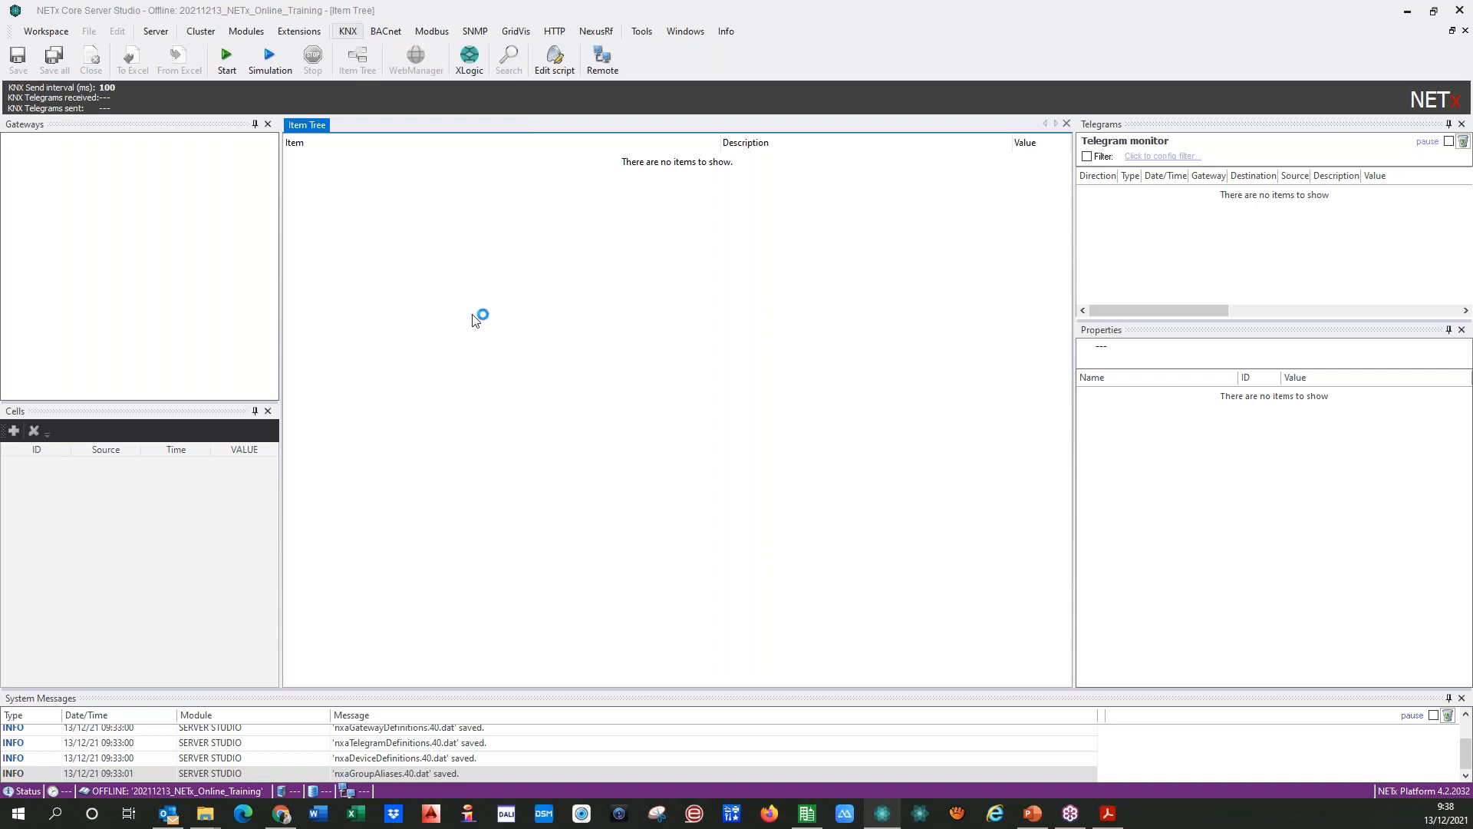
key(Return)
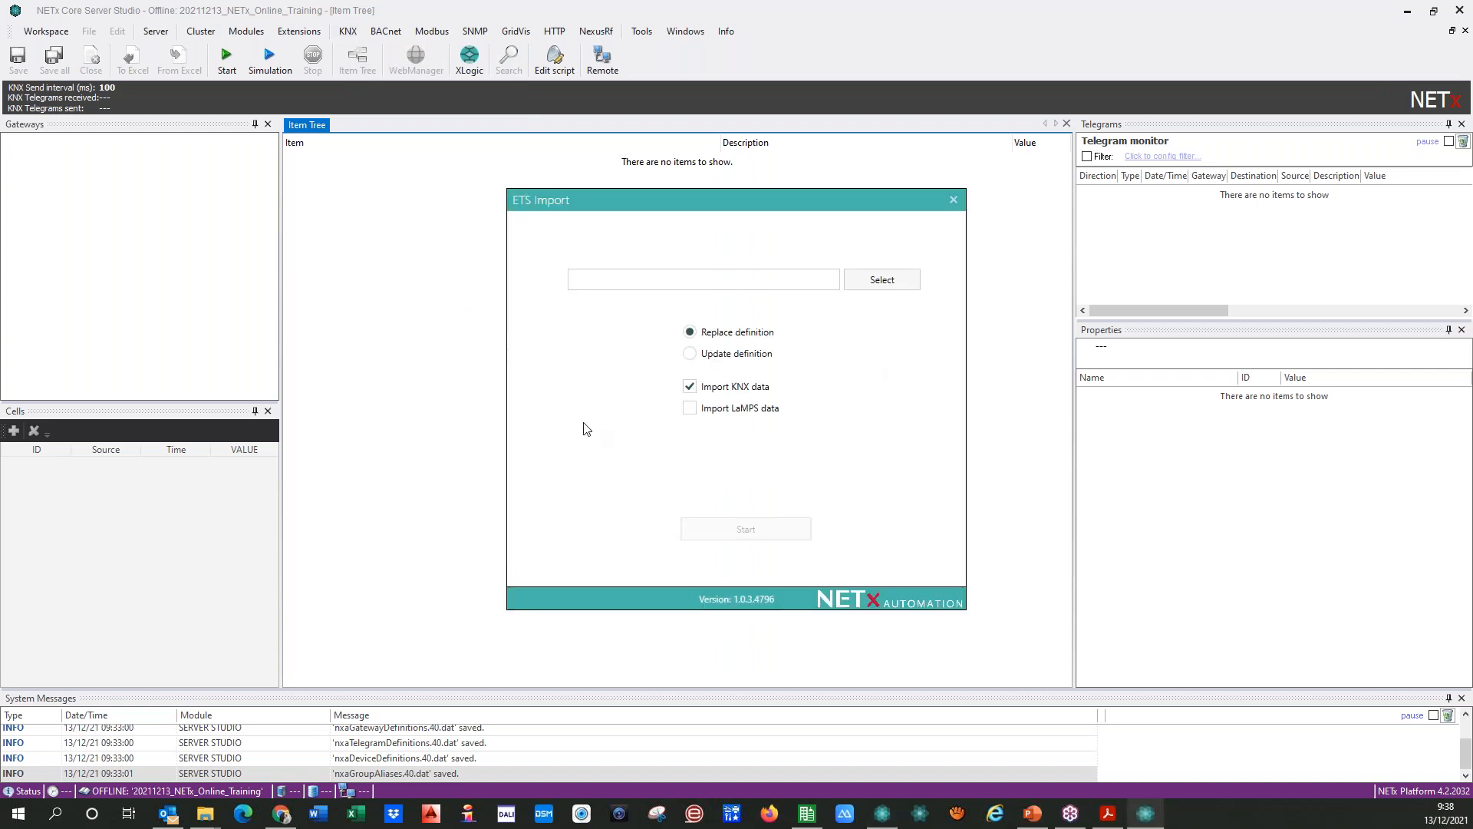
click(908, 283)
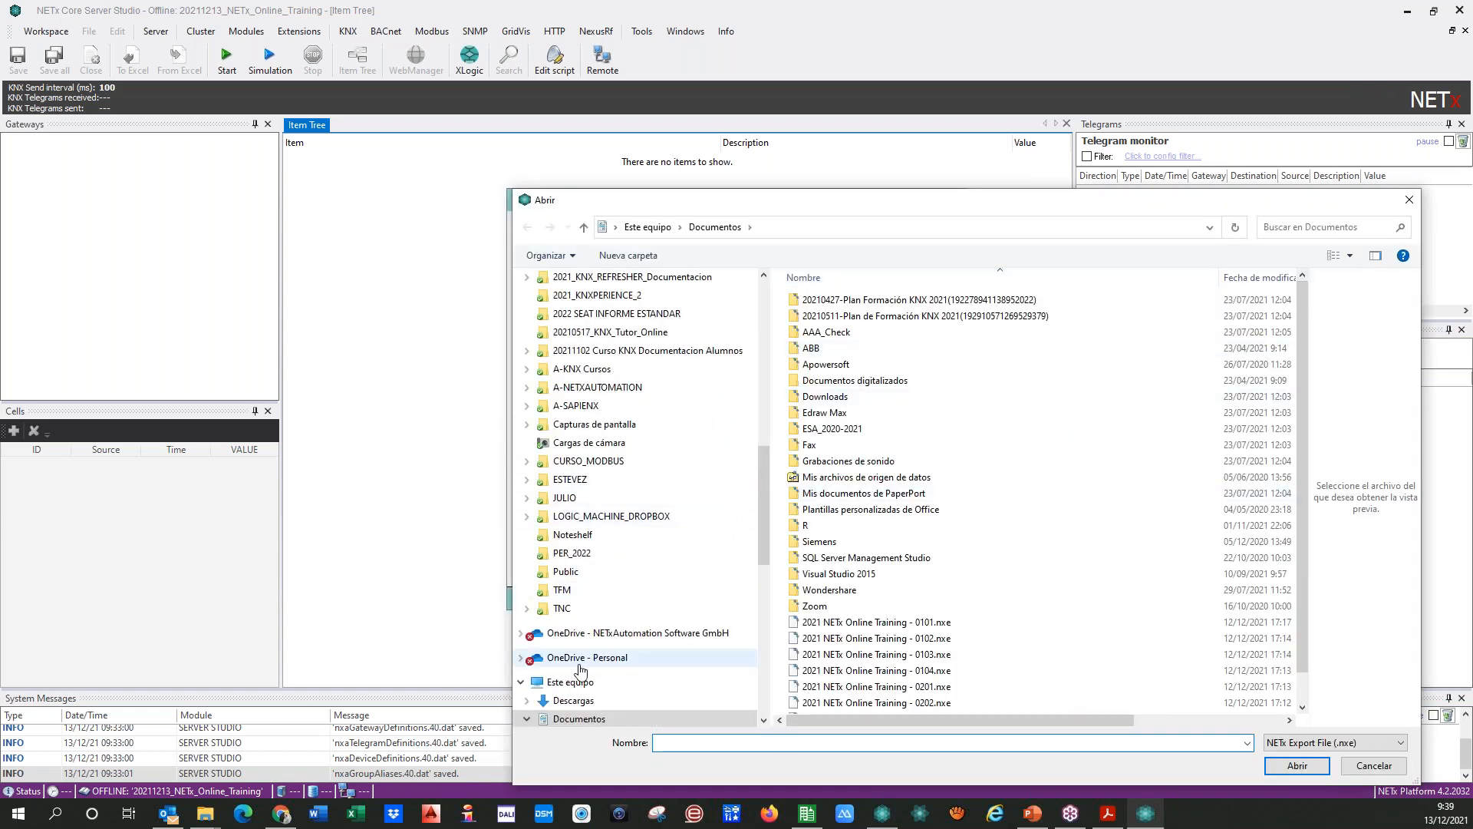
click(574, 702)
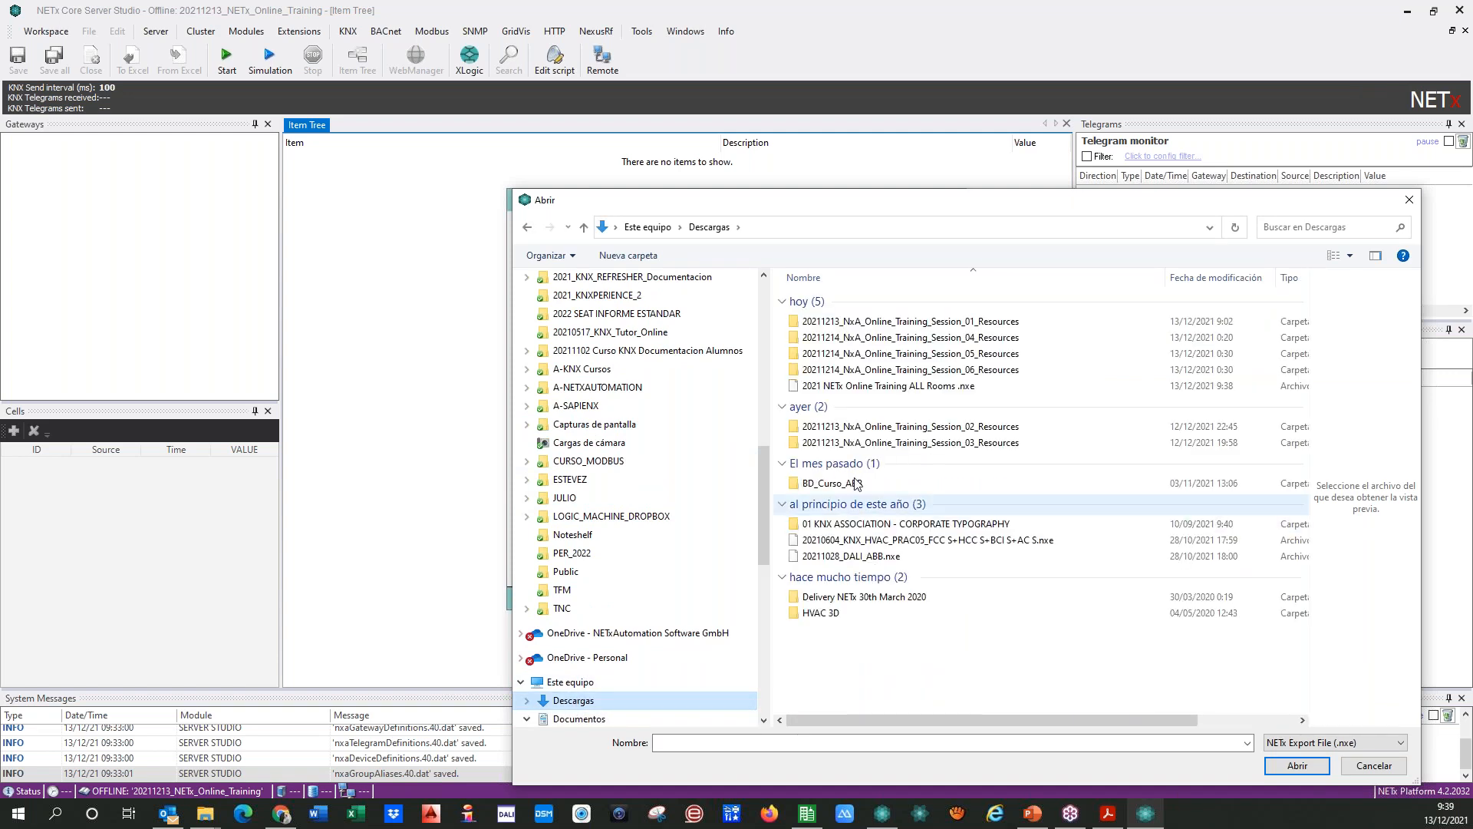
click(845, 387)
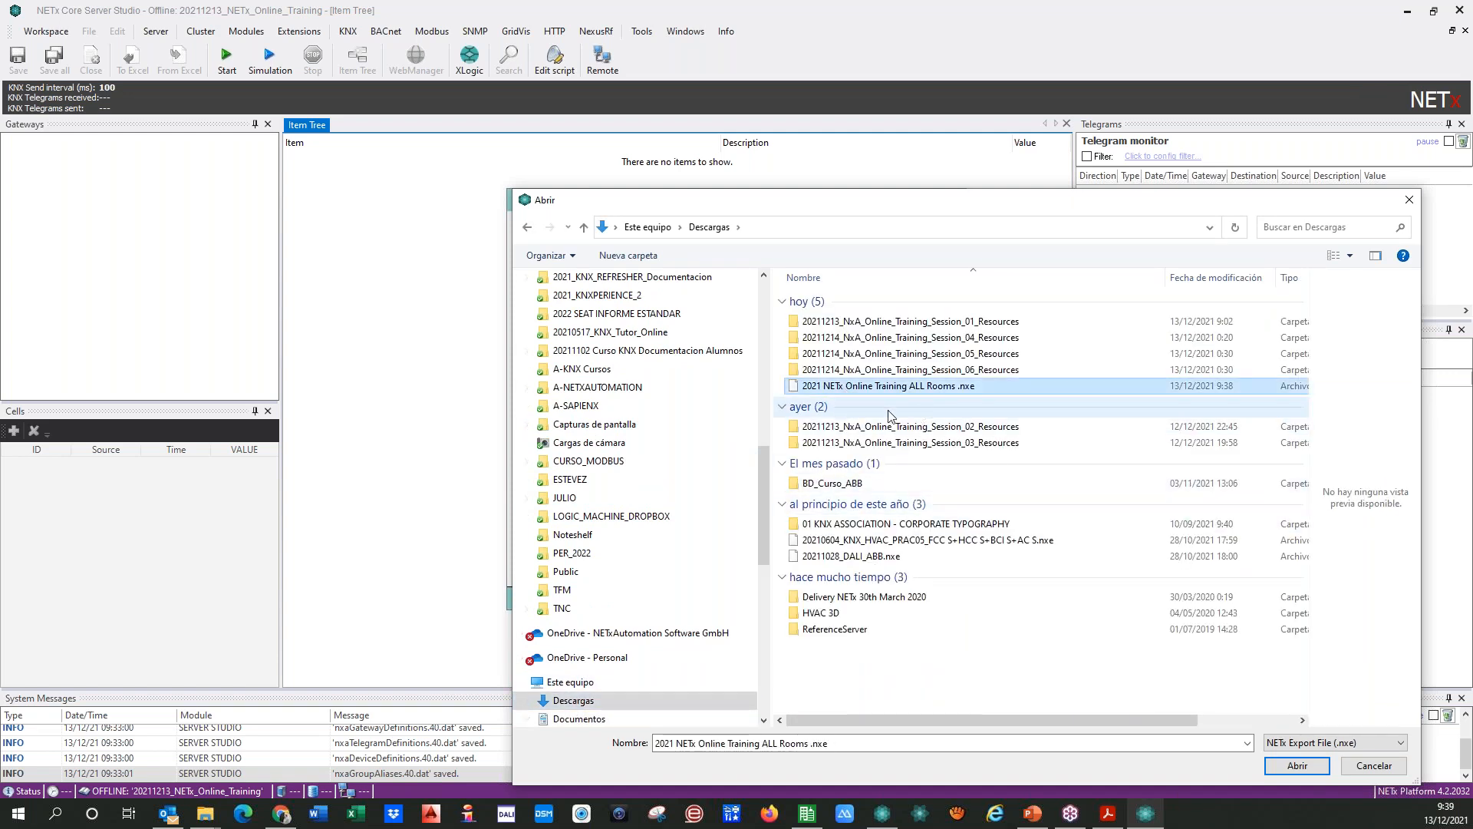
click(1279, 762)
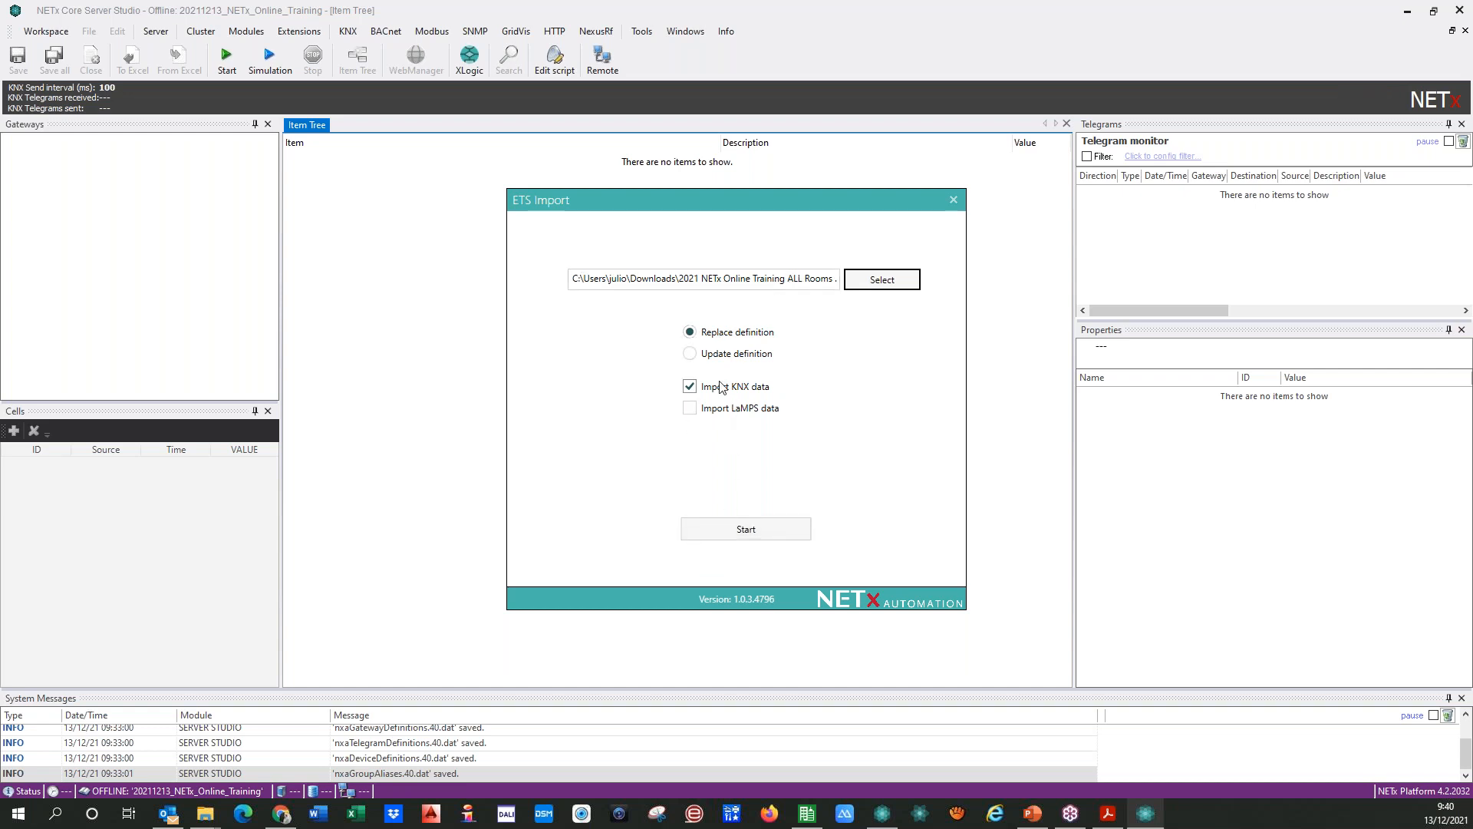
Step: Run the import of the KNX data with Replace definition, close the import dialog, and start the server to apply the changes
click(731, 534)
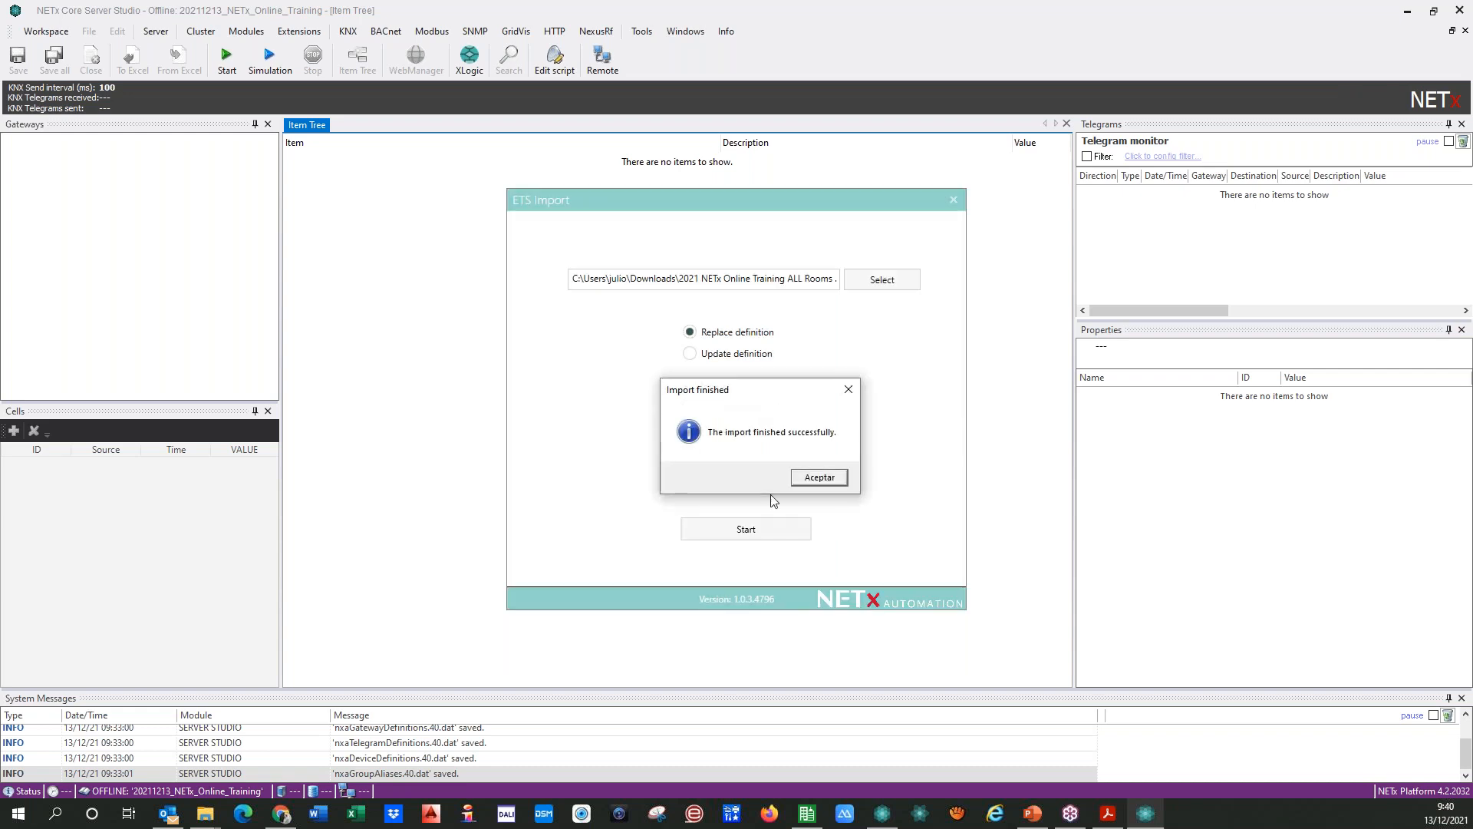
click(816, 478)
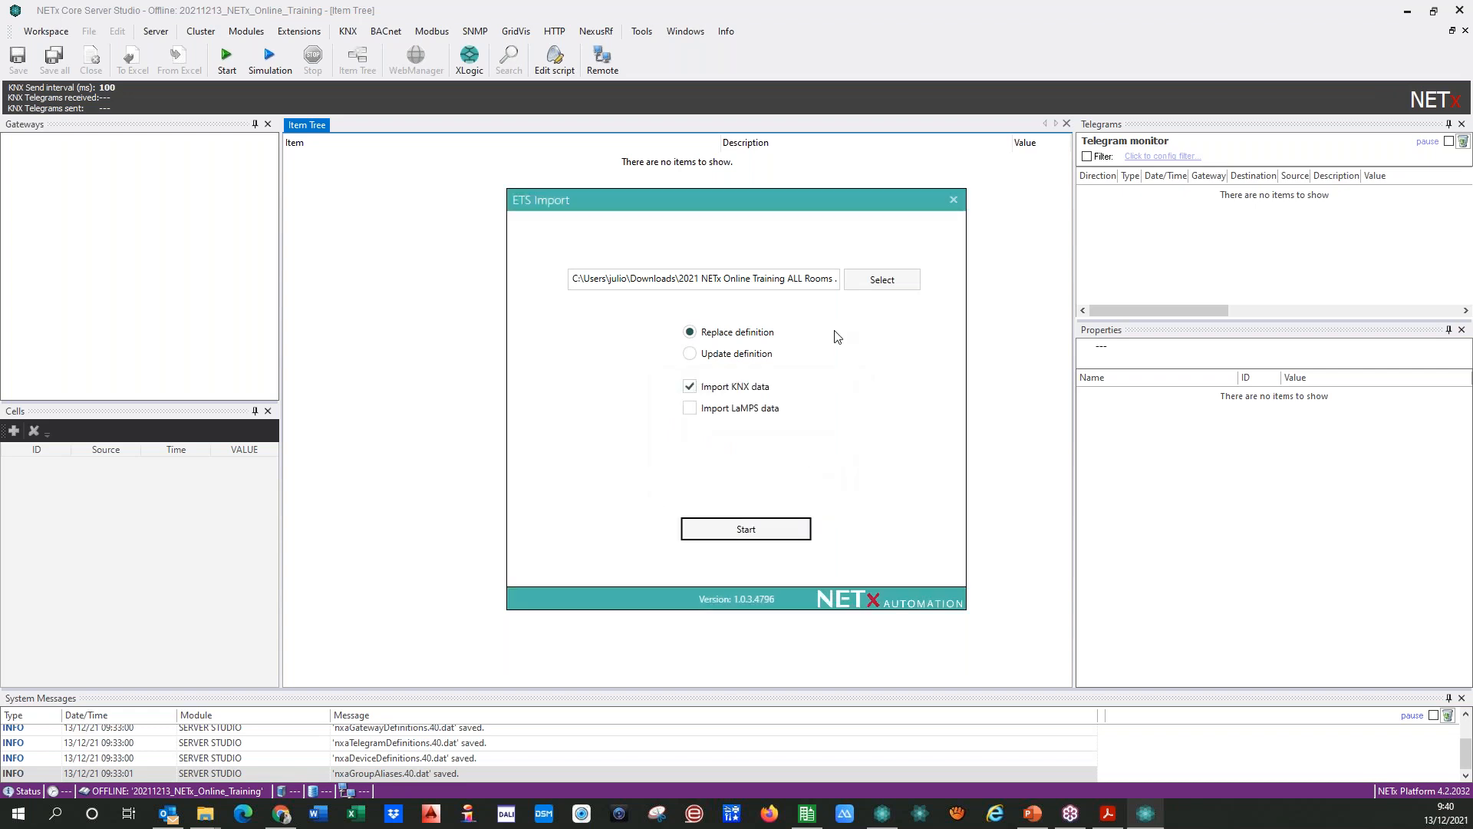
click(954, 200)
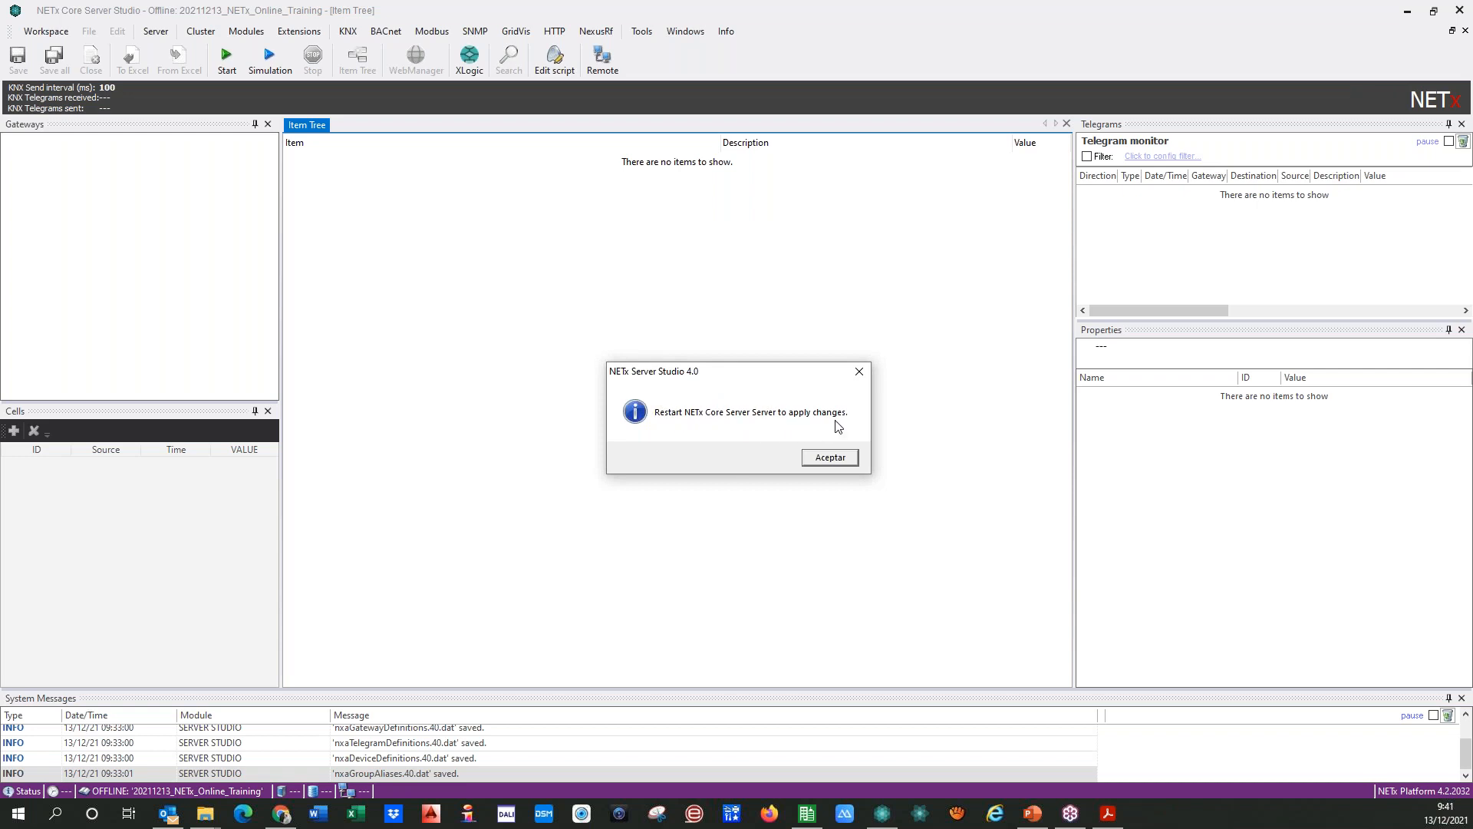
click(808, 460)
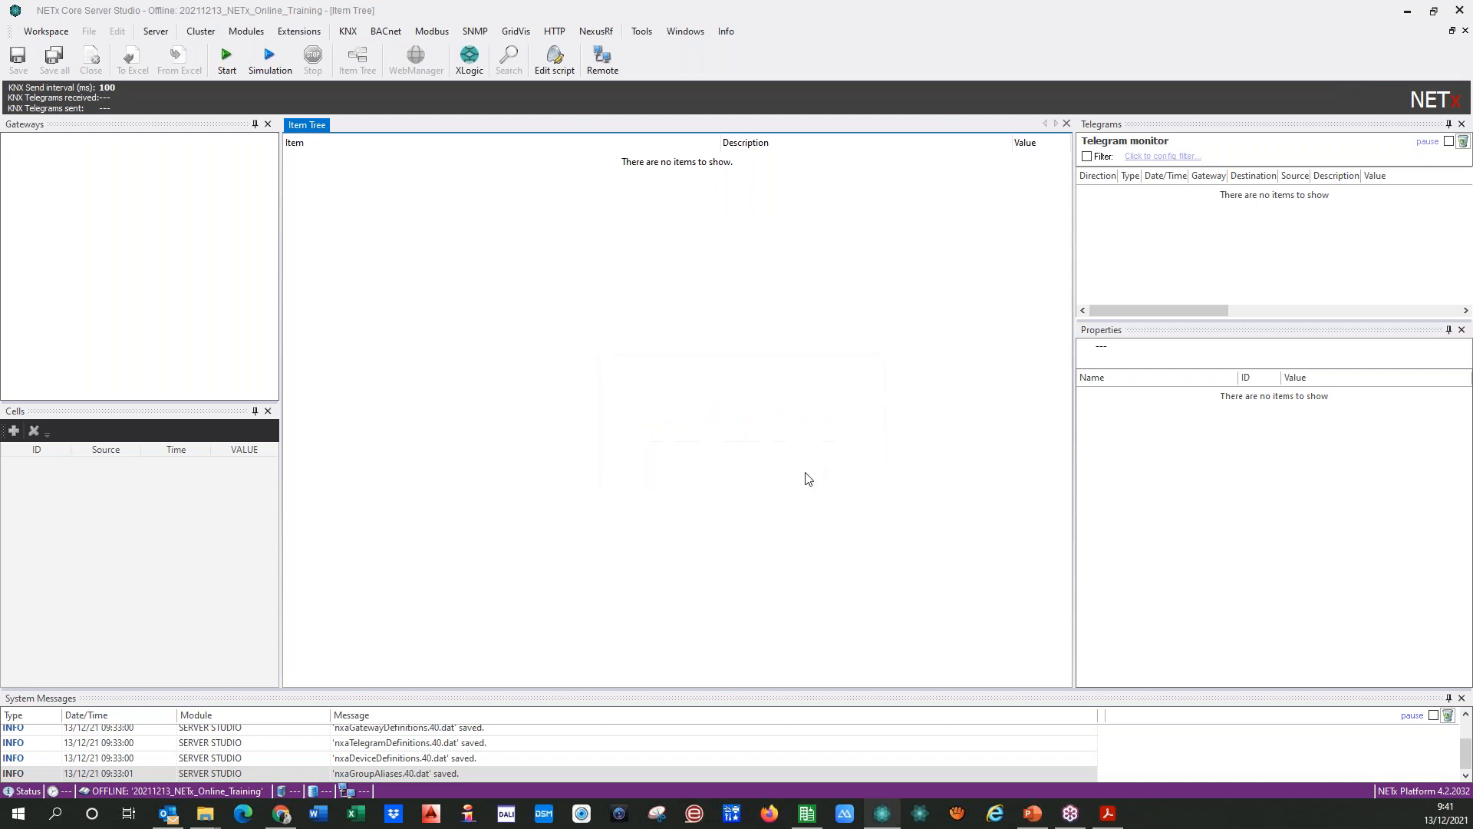
click(233, 64)
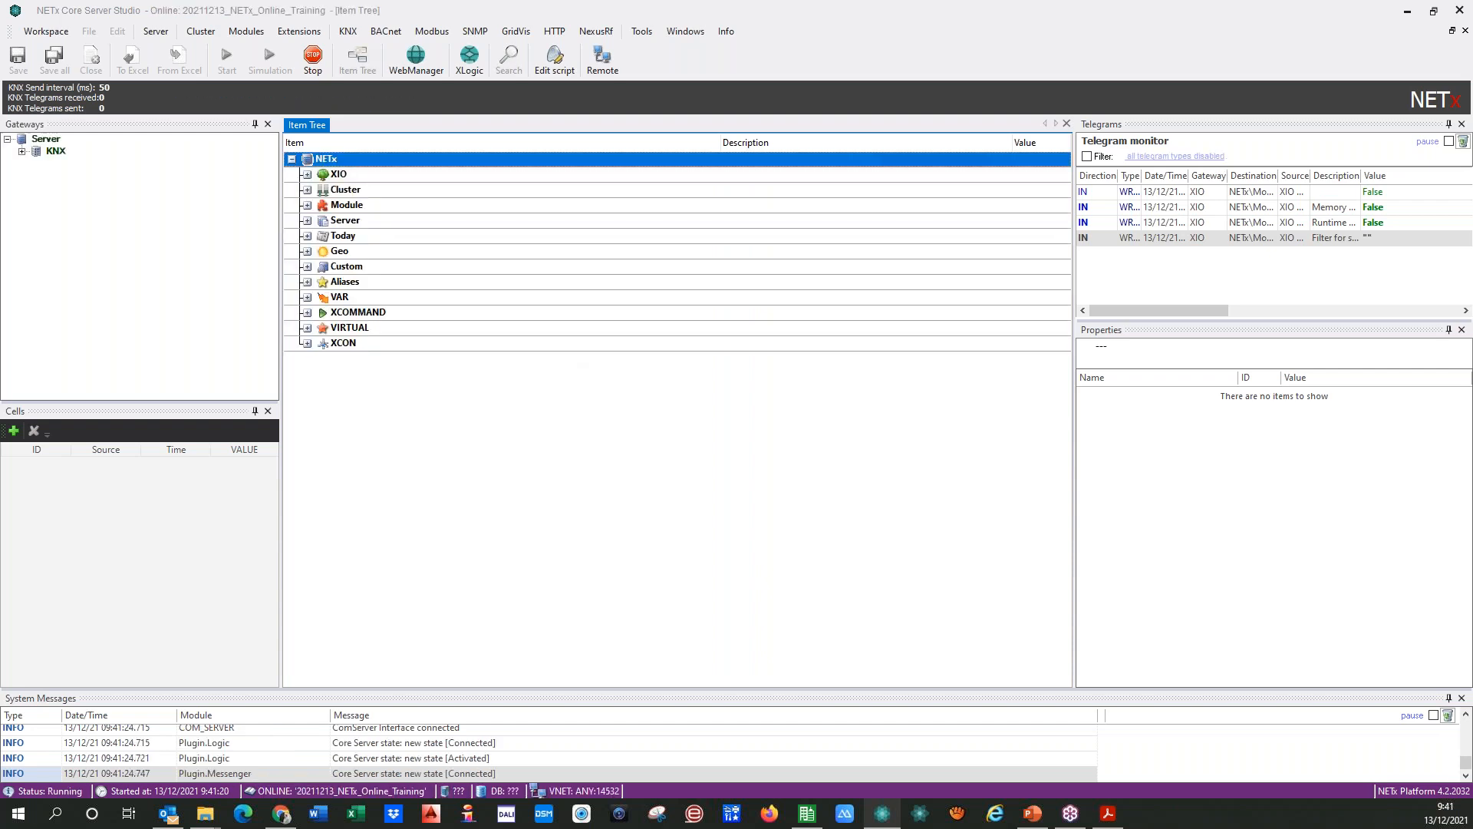
Step: Show the KNX gateways, and expand the item tree through XIO, KNX and Room 0101 to 1 - Lights under 00 - MAIN FUNCTIONS
click(22, 152)
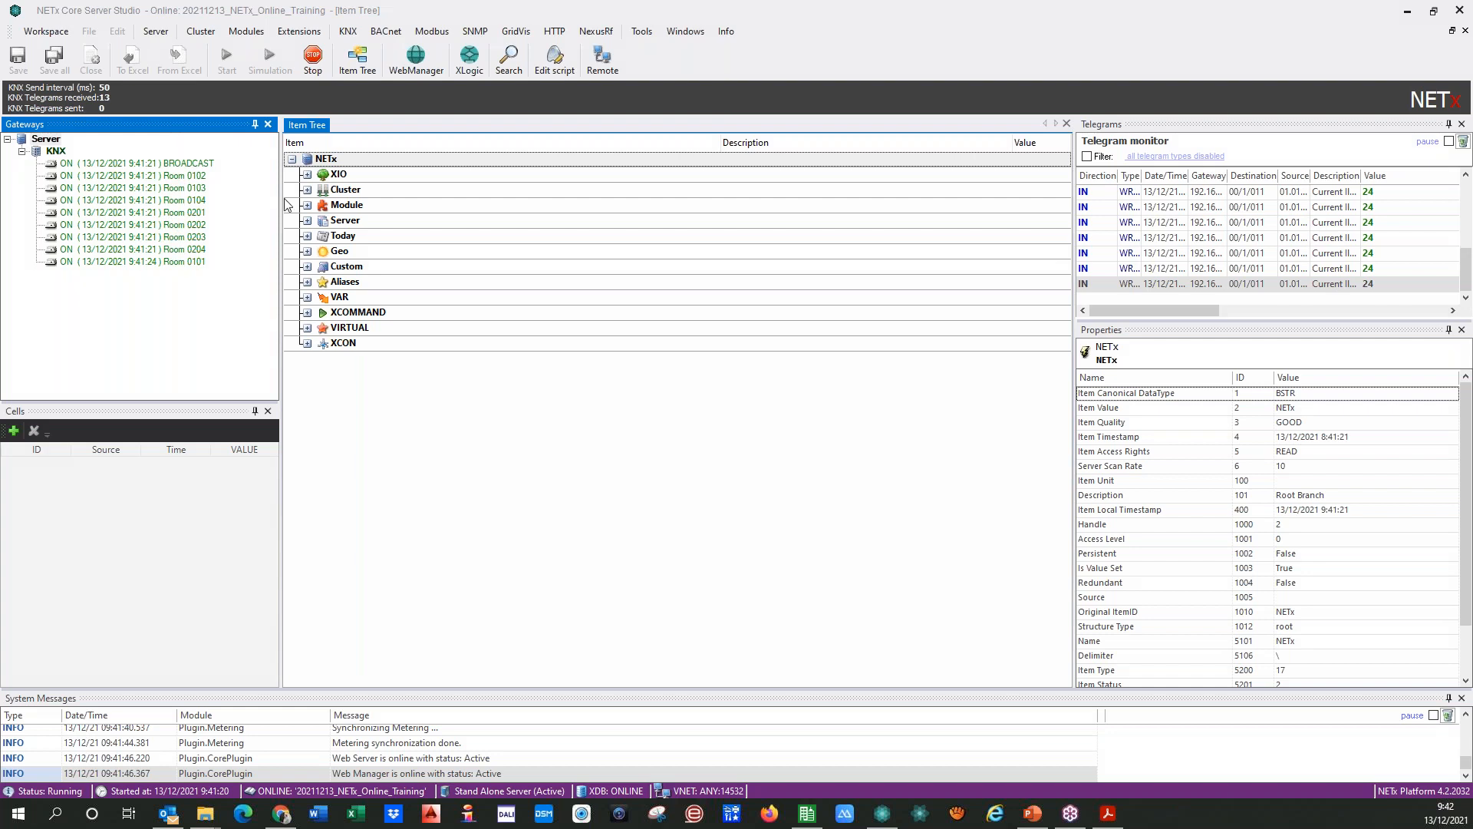
click(307, 175)
double_click(322, 189)
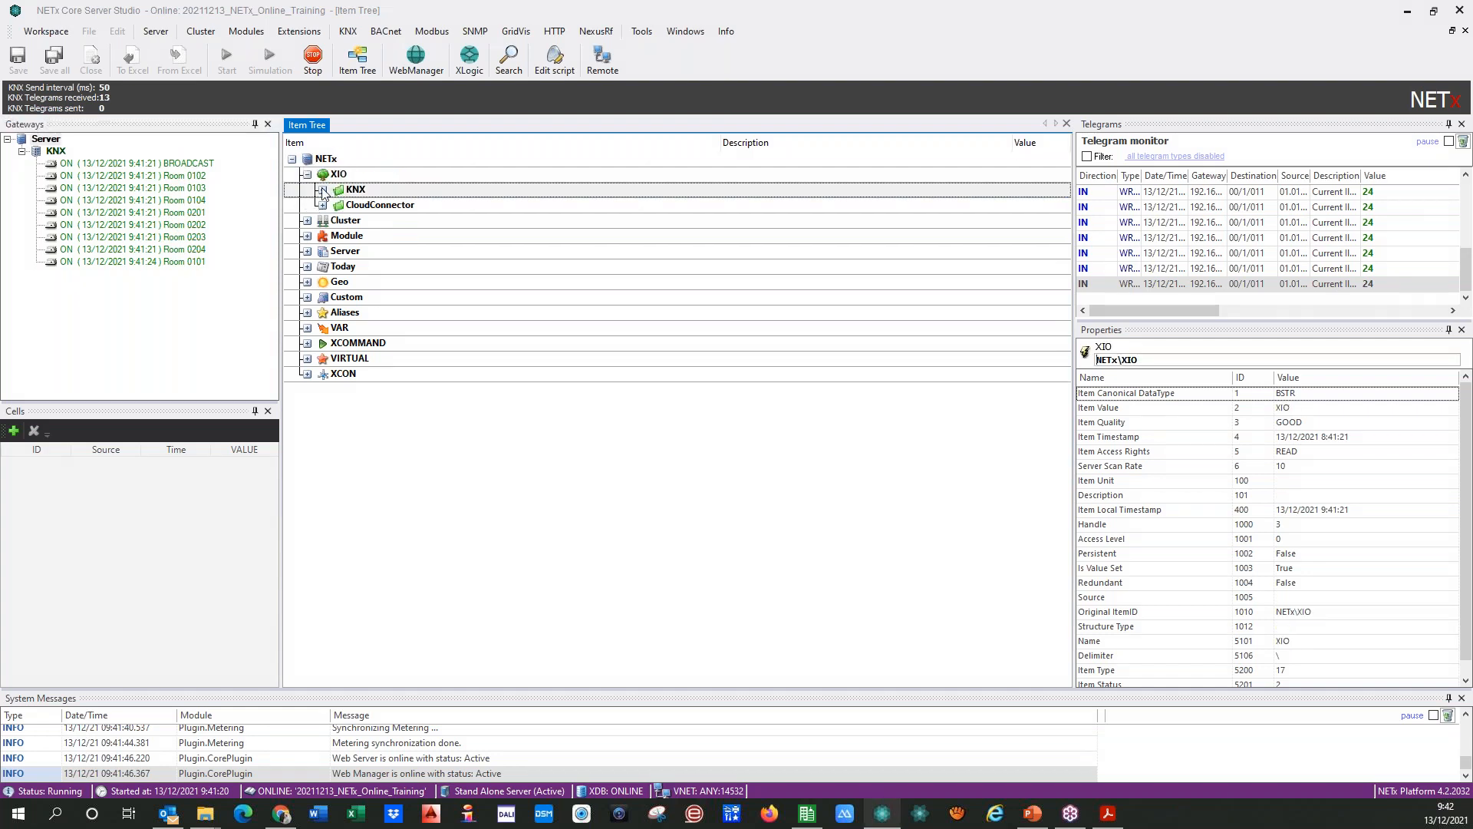
click(338, 238)
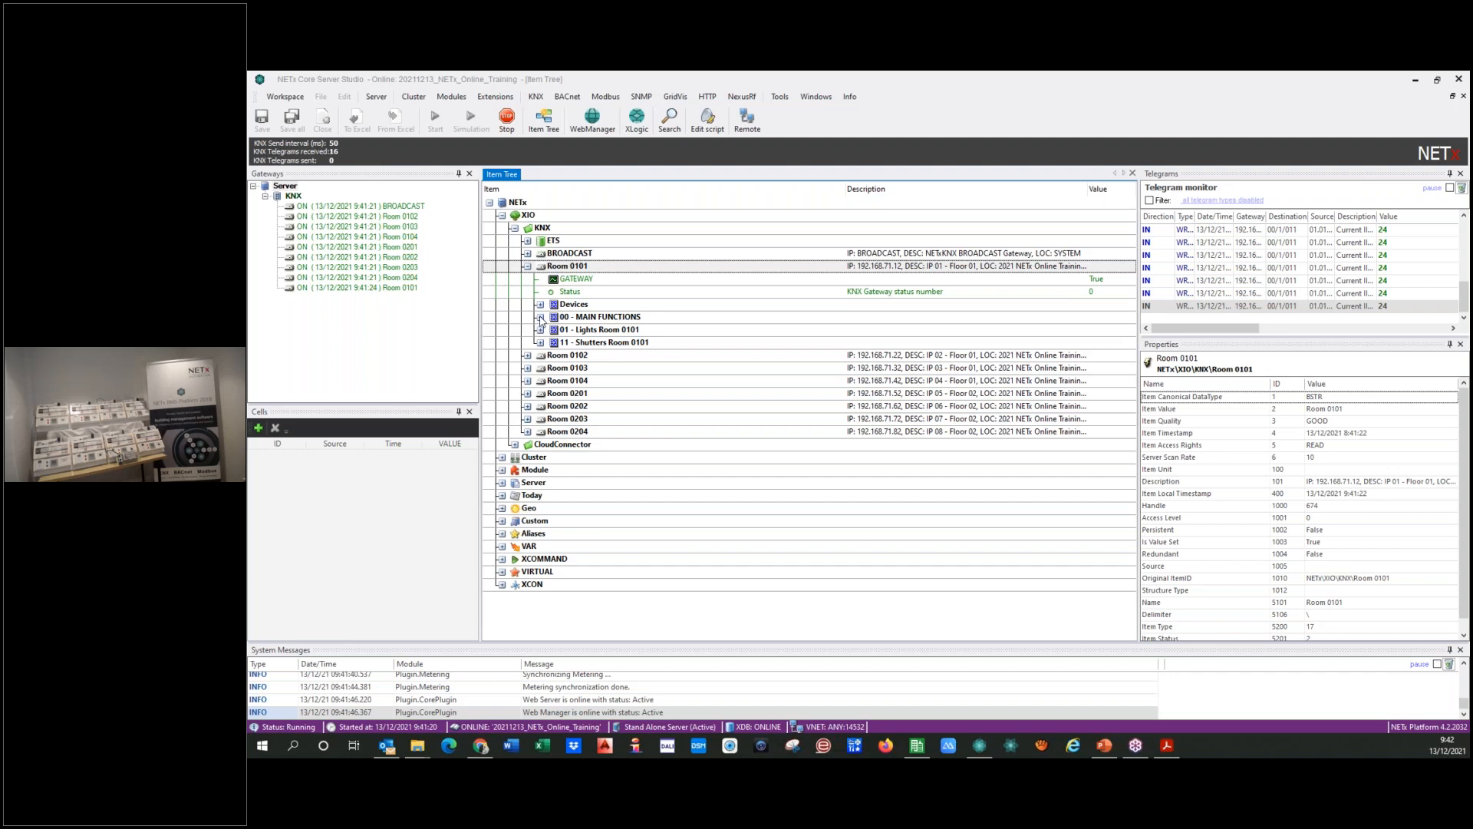
click(540, 316)
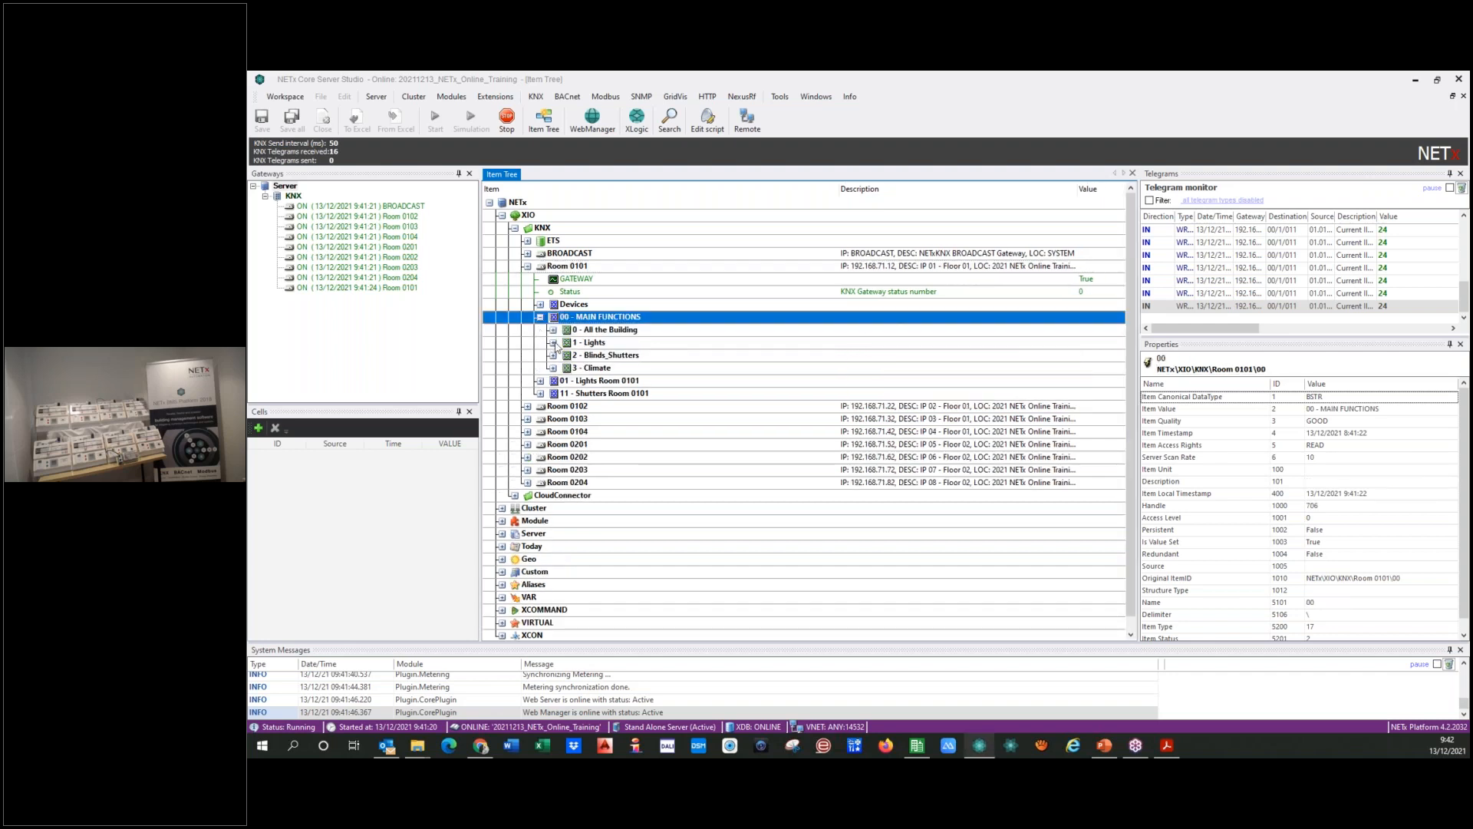
click(553, 343)
Step: Send a WRITE telegram with value 1 to item 001, Central OFF Lights (Room 0101), at address 0/1/1
click(774, 370)
right_click(774, 372)
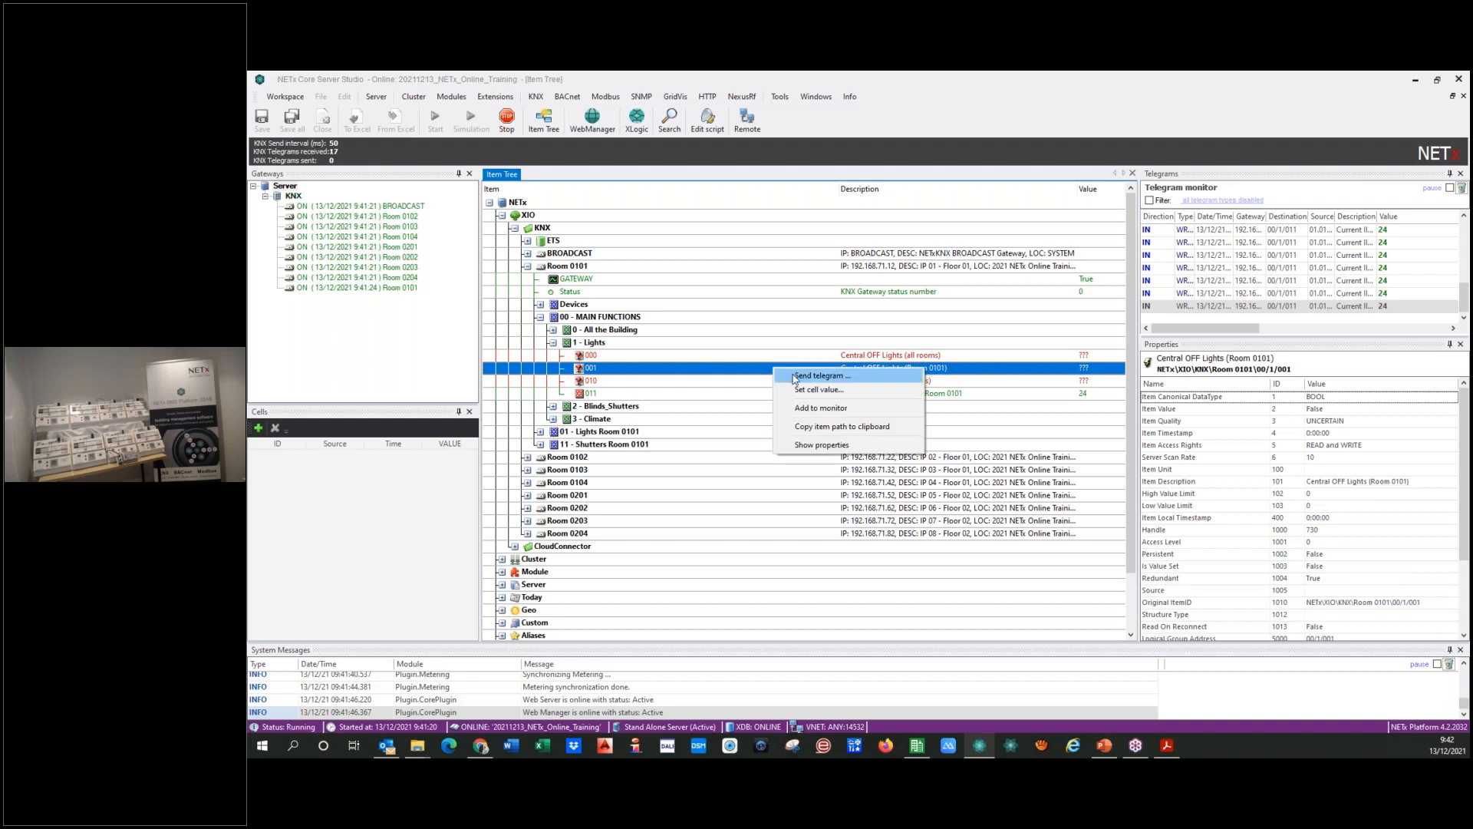
click(794, 379)
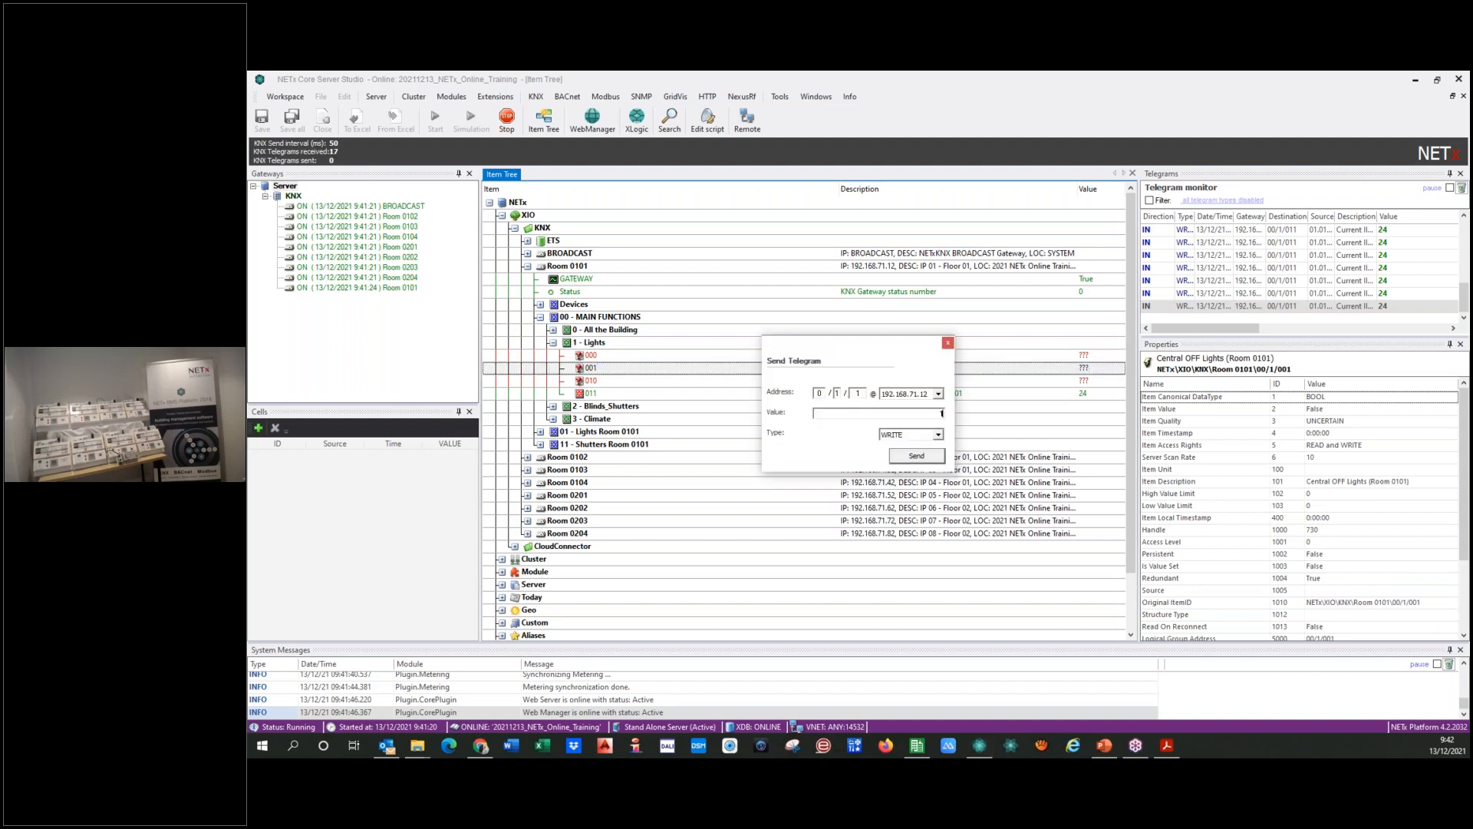
click(904, 459)
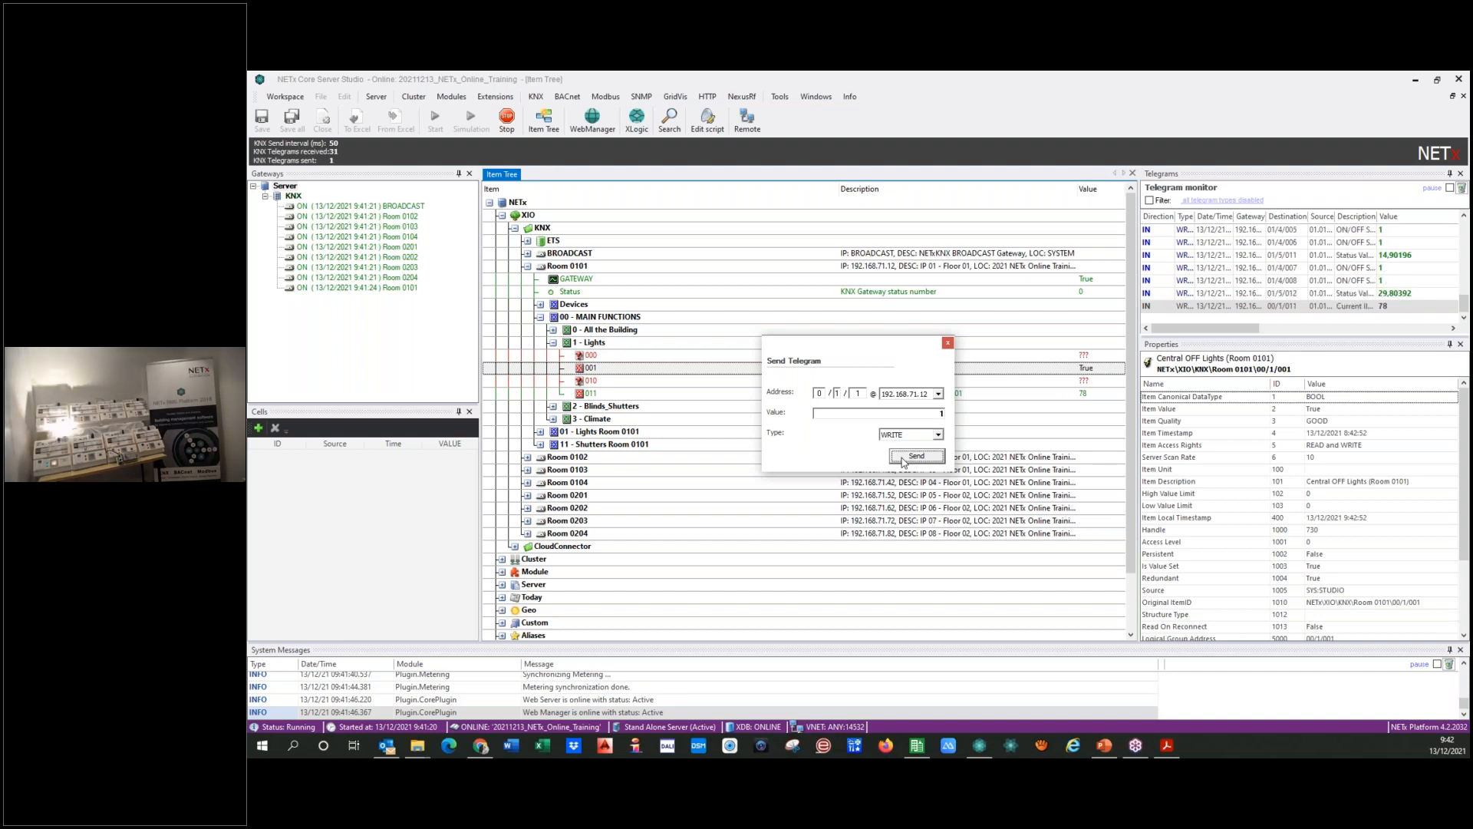
Step: Send a WRITE telegram with value 0 to address 0/1/1 of Room 0101, and close the telegram dialog
drag(931, 414, 944, 415)
text(0)
click(901, 459)
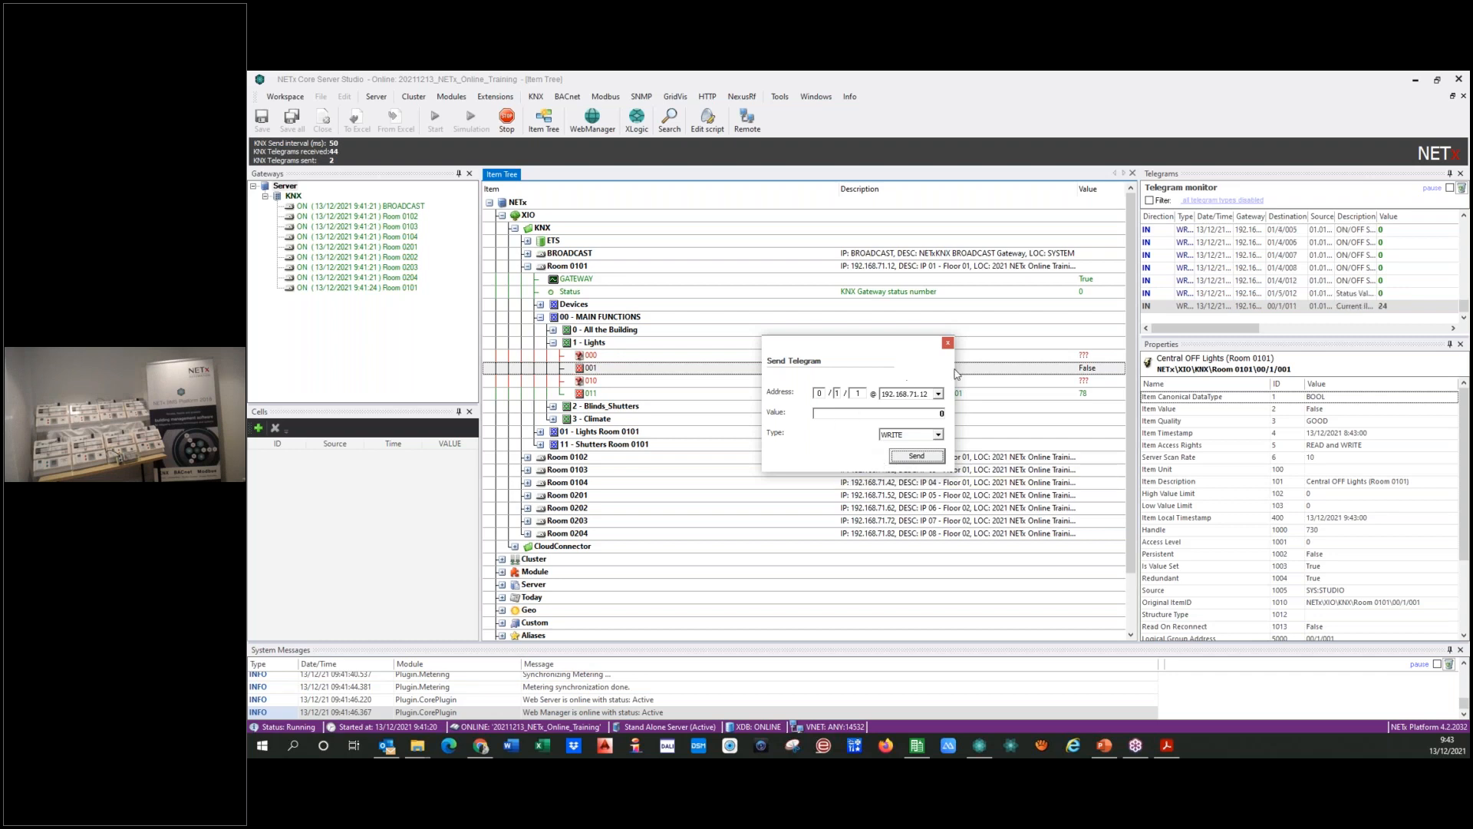
click(949, 343)
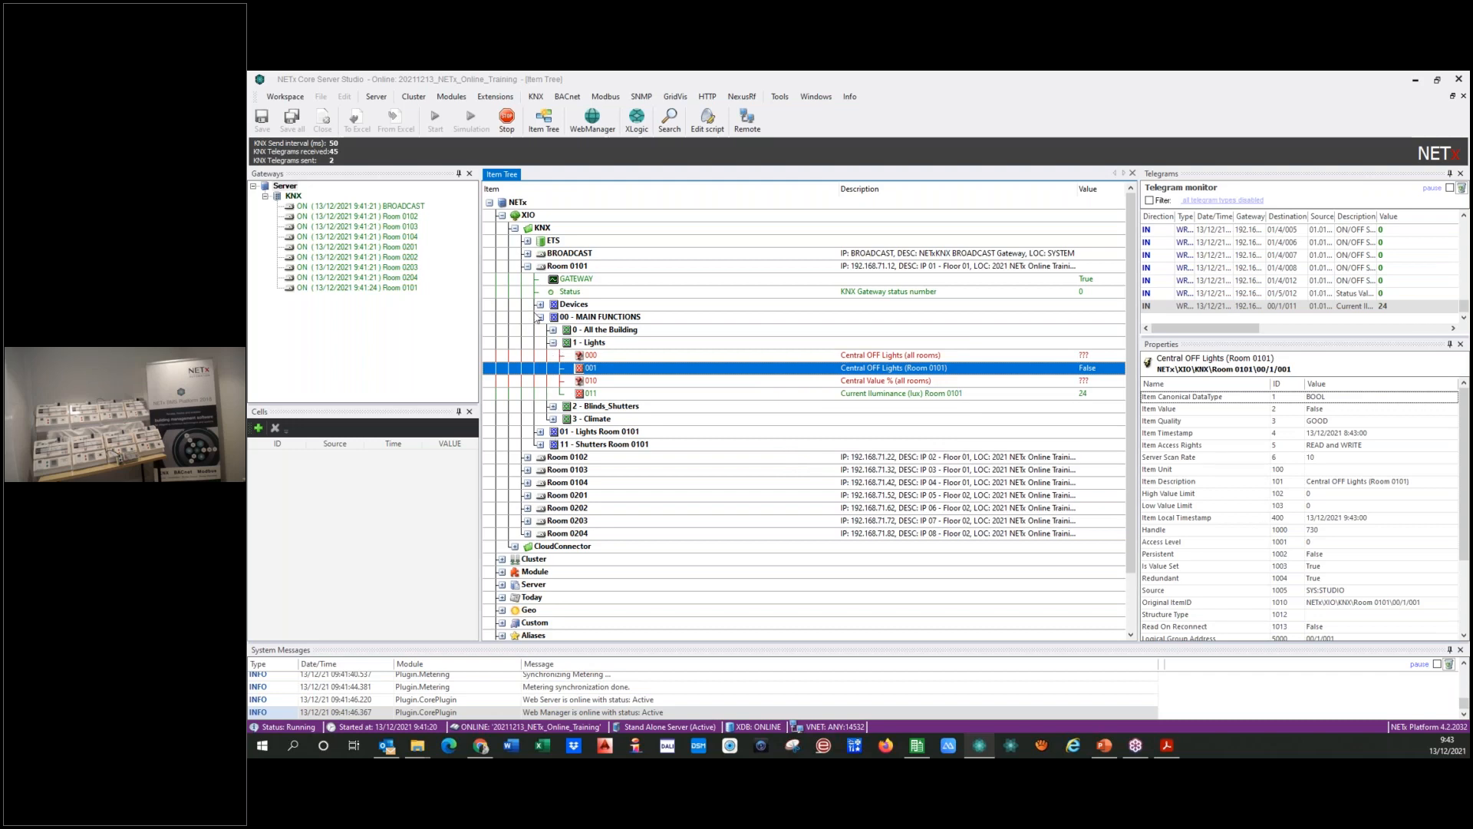
Step: Compare the item tree structure of Room 0101 and Room 0103, and collapse the KNX branch
click(540, 317)
click(528, 266)
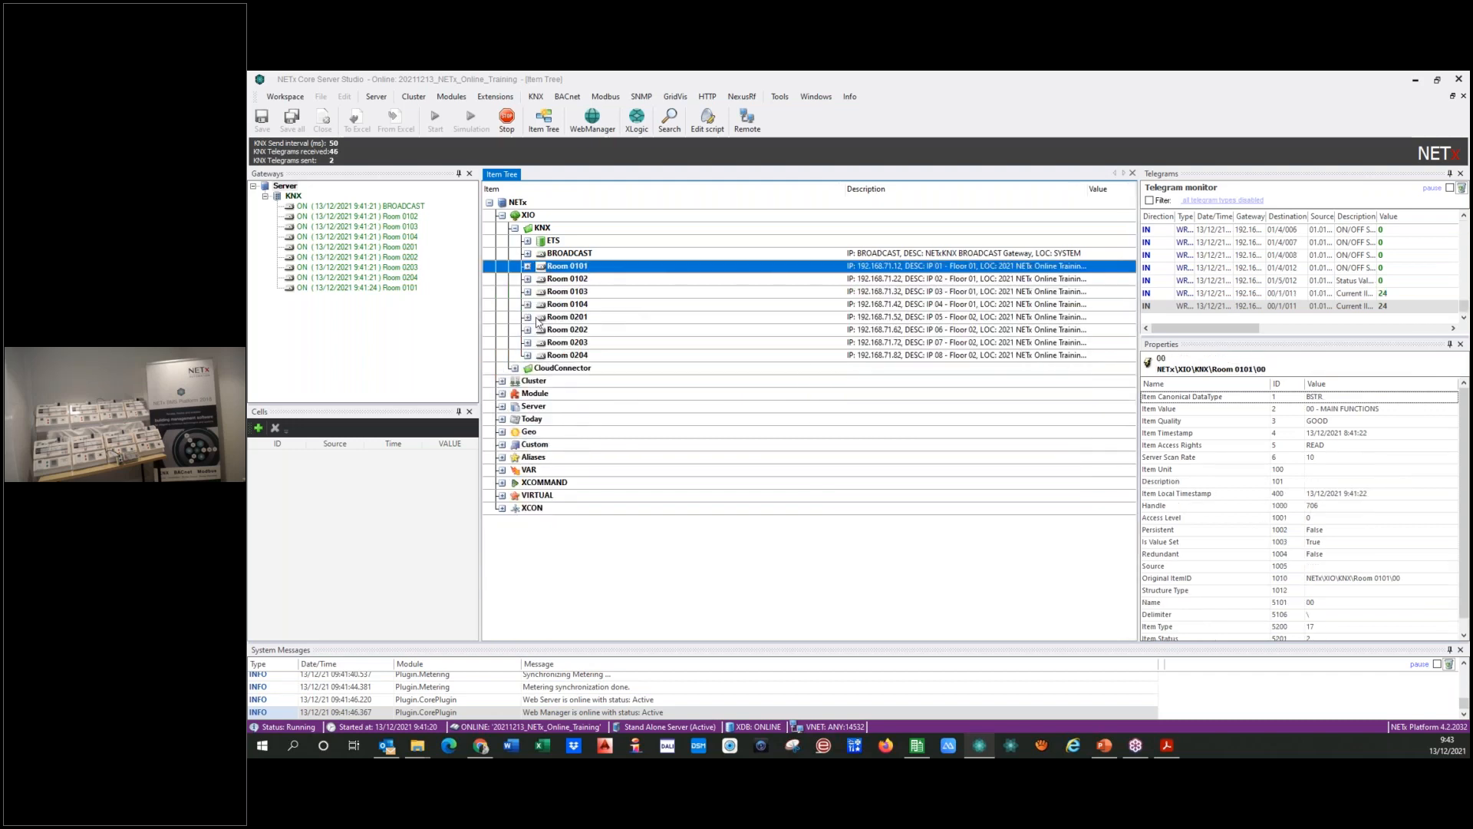
click(528, 293)
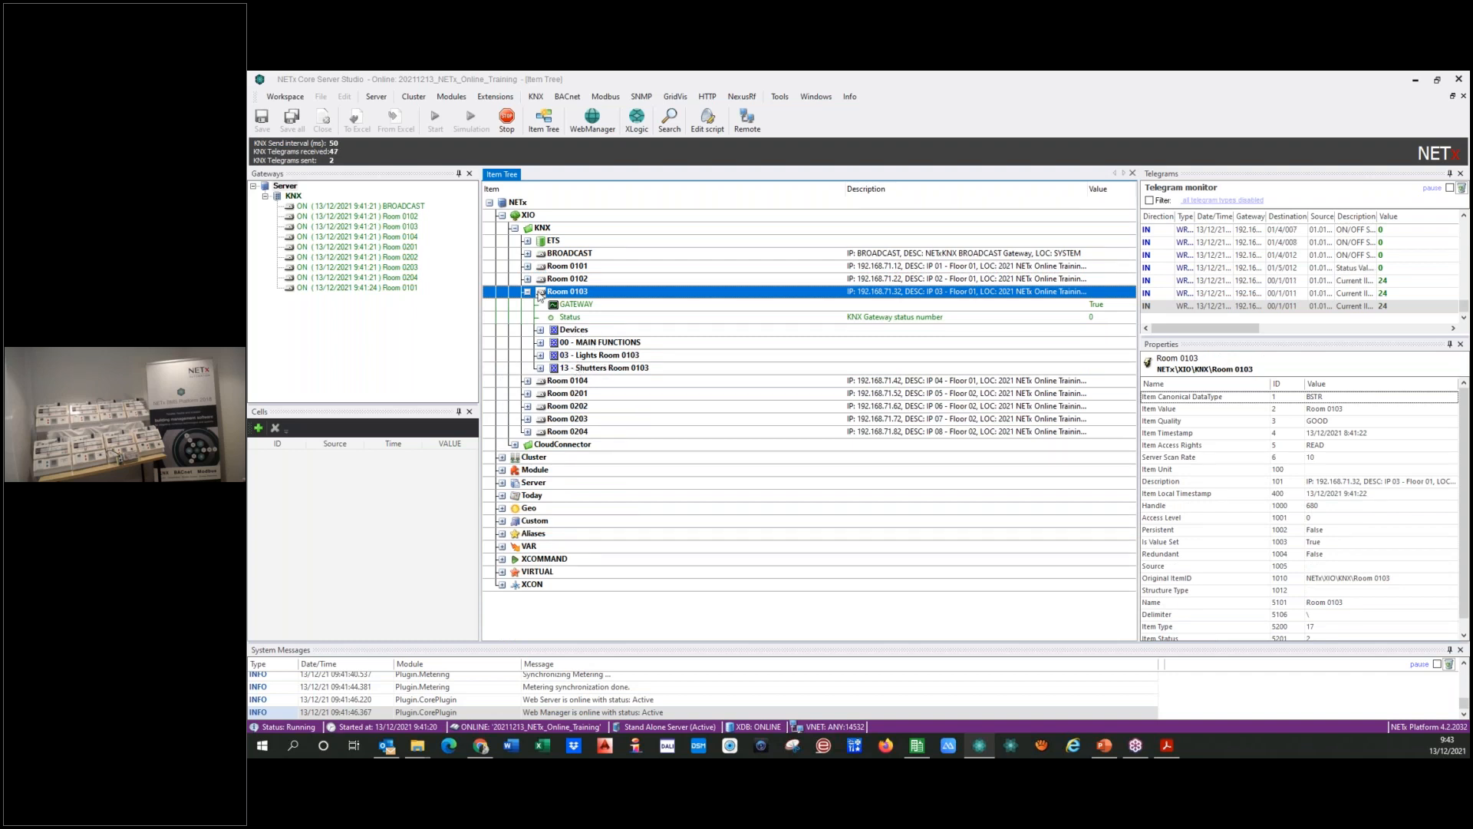
click(528, 266)
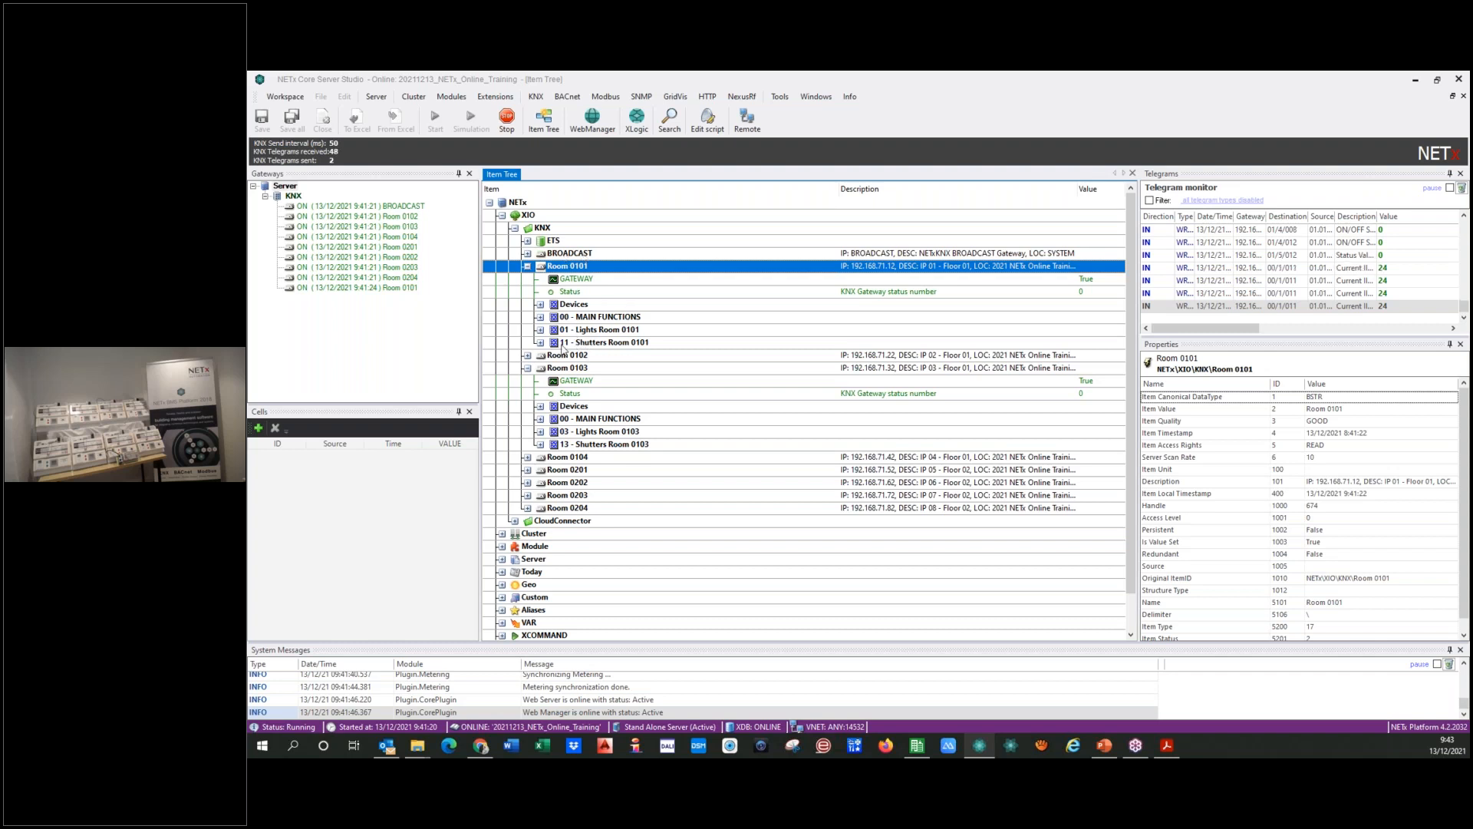
click(528, 267)
click(528, 293)
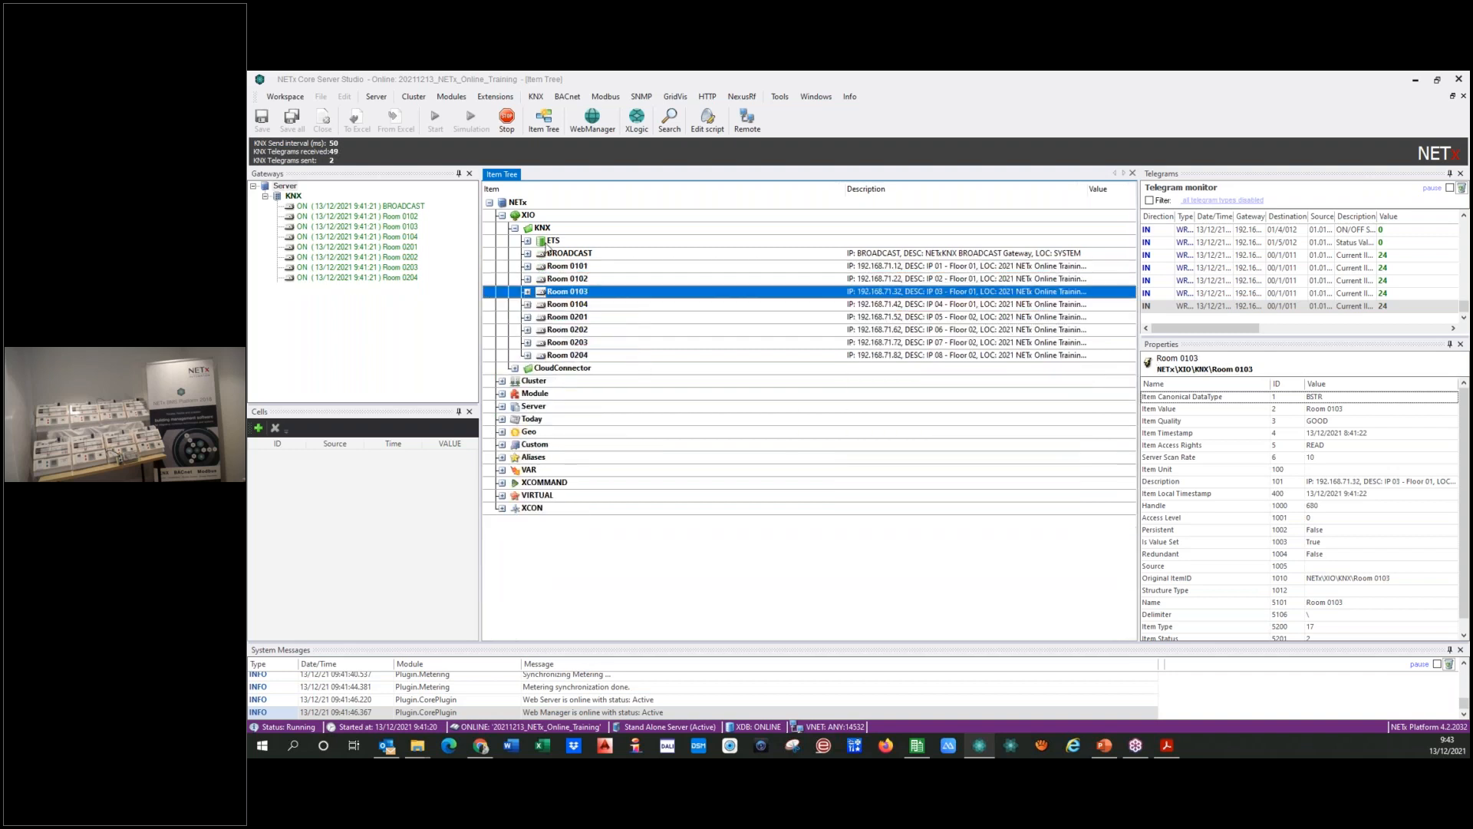
click(514, 230)
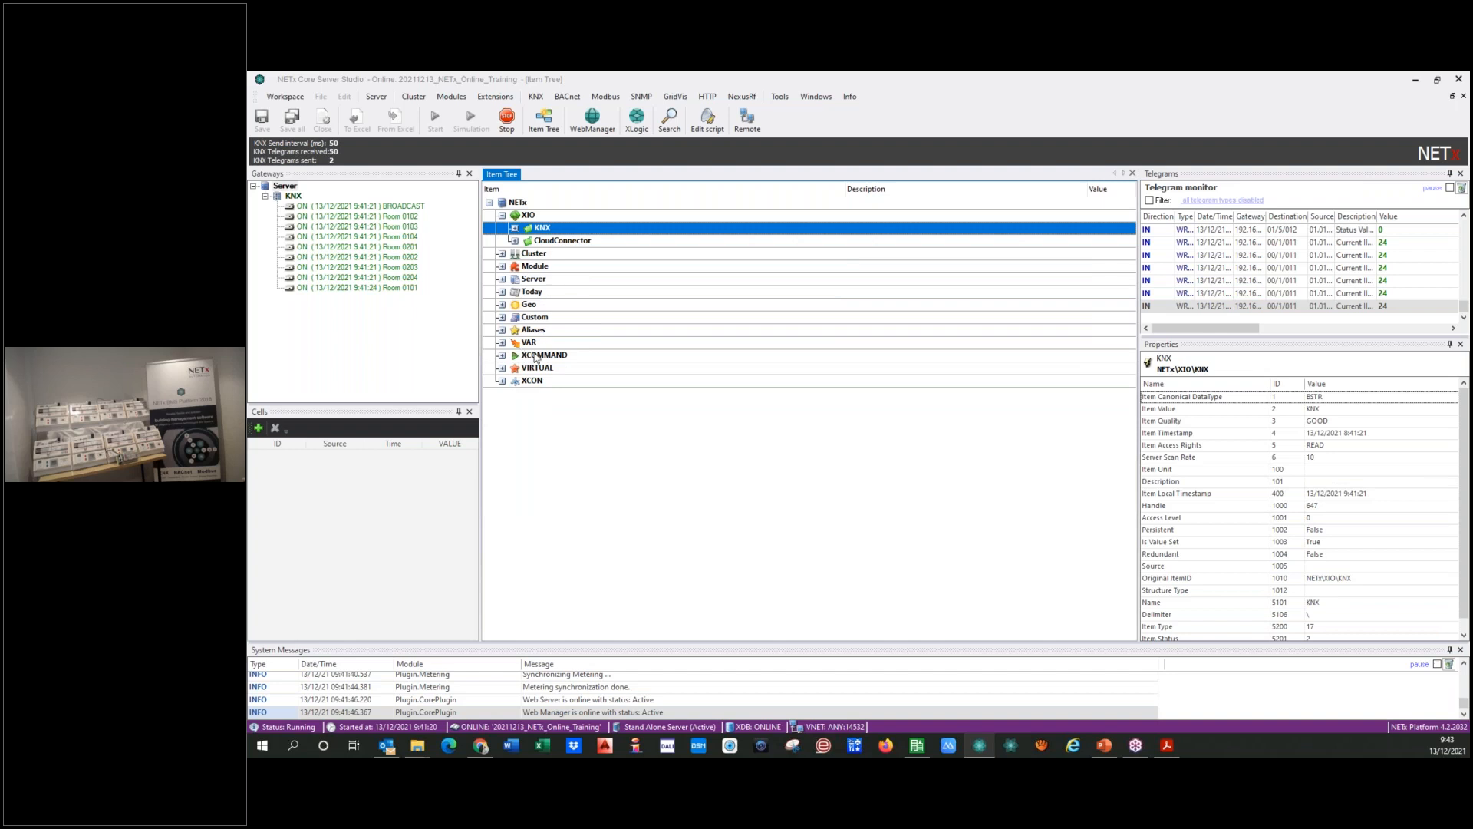
Step: Review the KNX gateway definitions and the KNX telegram definitions, through to the Room 0204 entries
click(535, 97)
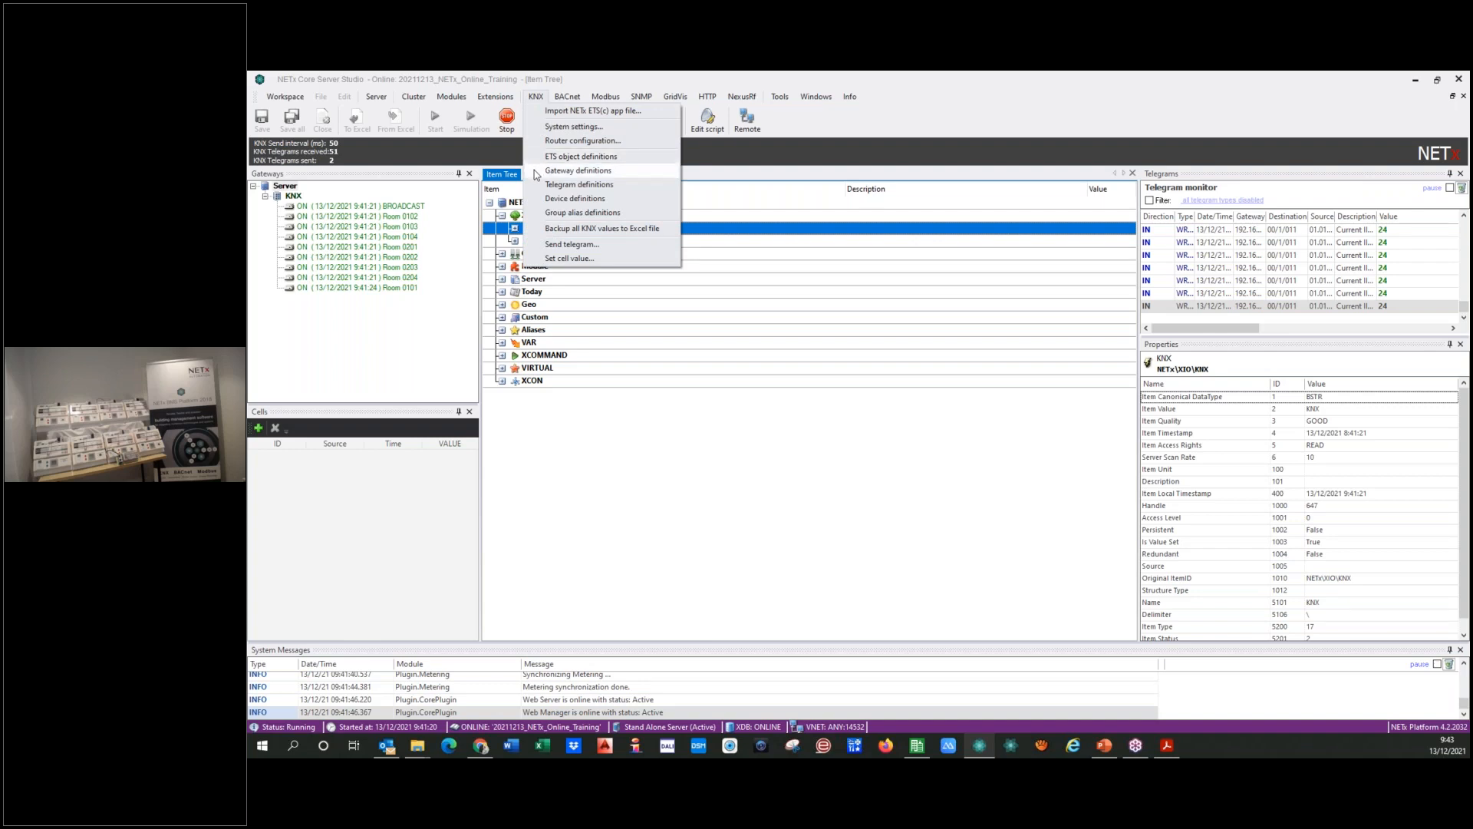
click(577, 170)
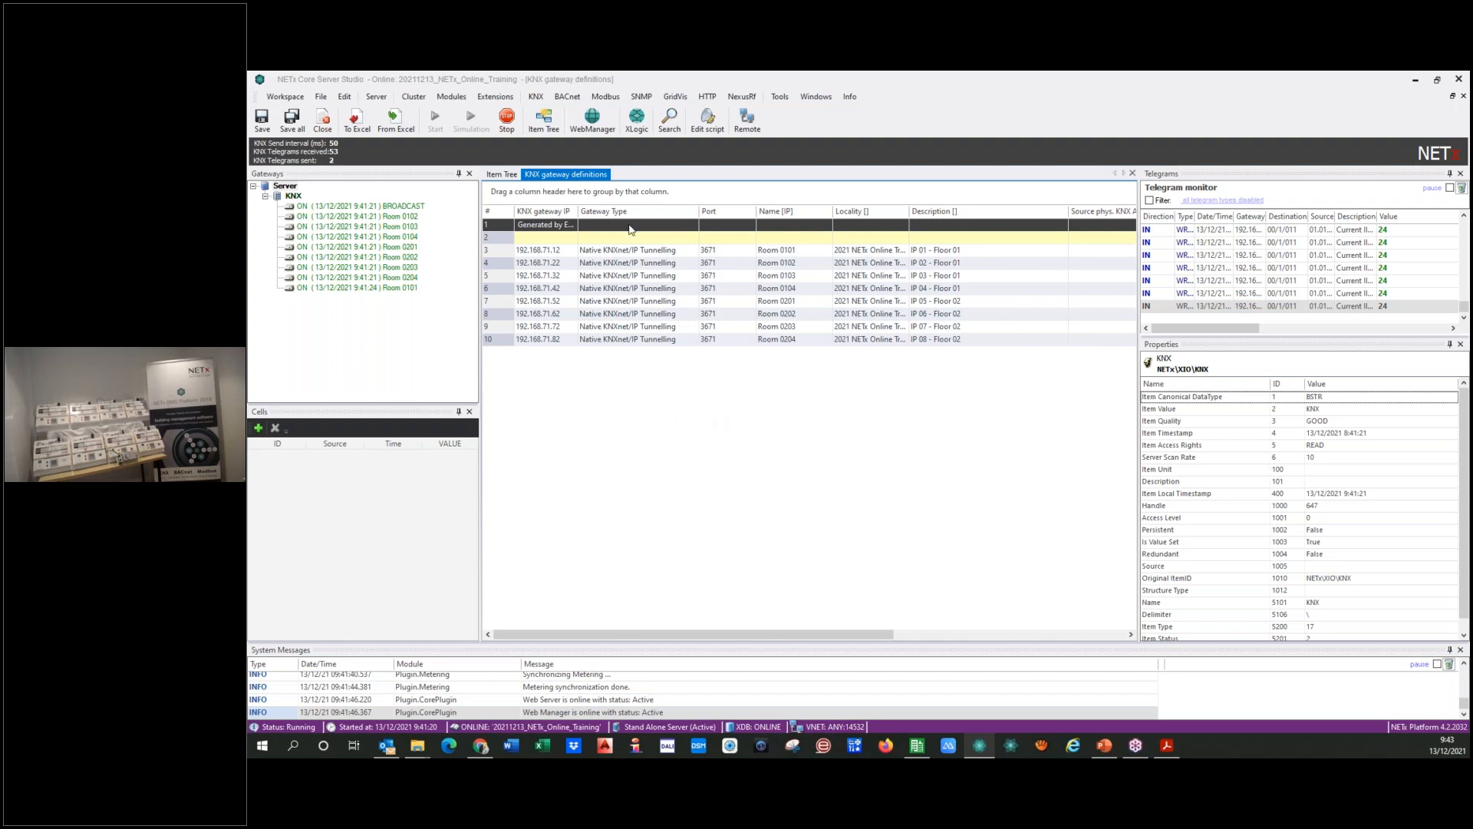
click(536, 96)
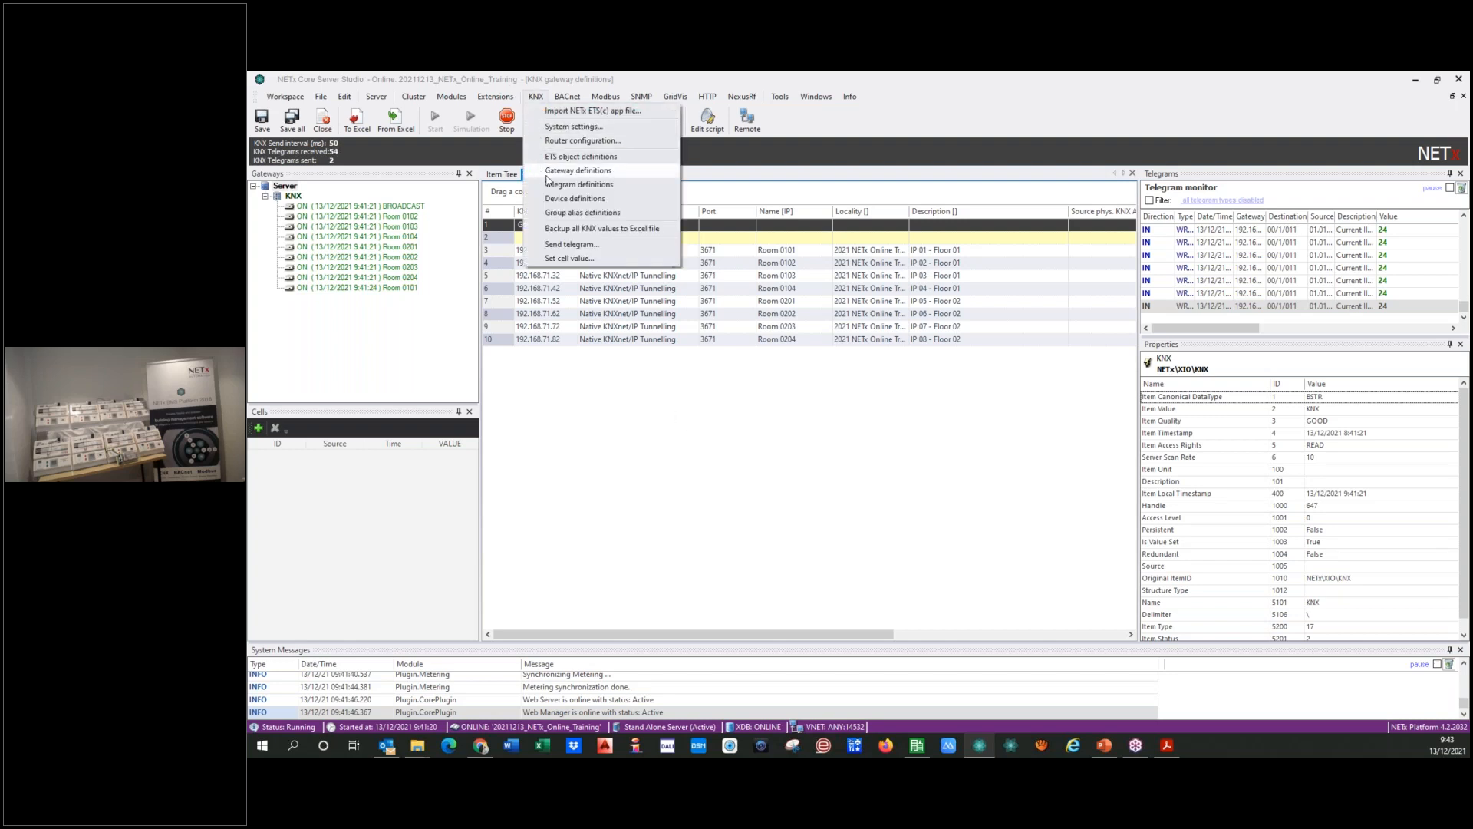
click(556, 185)
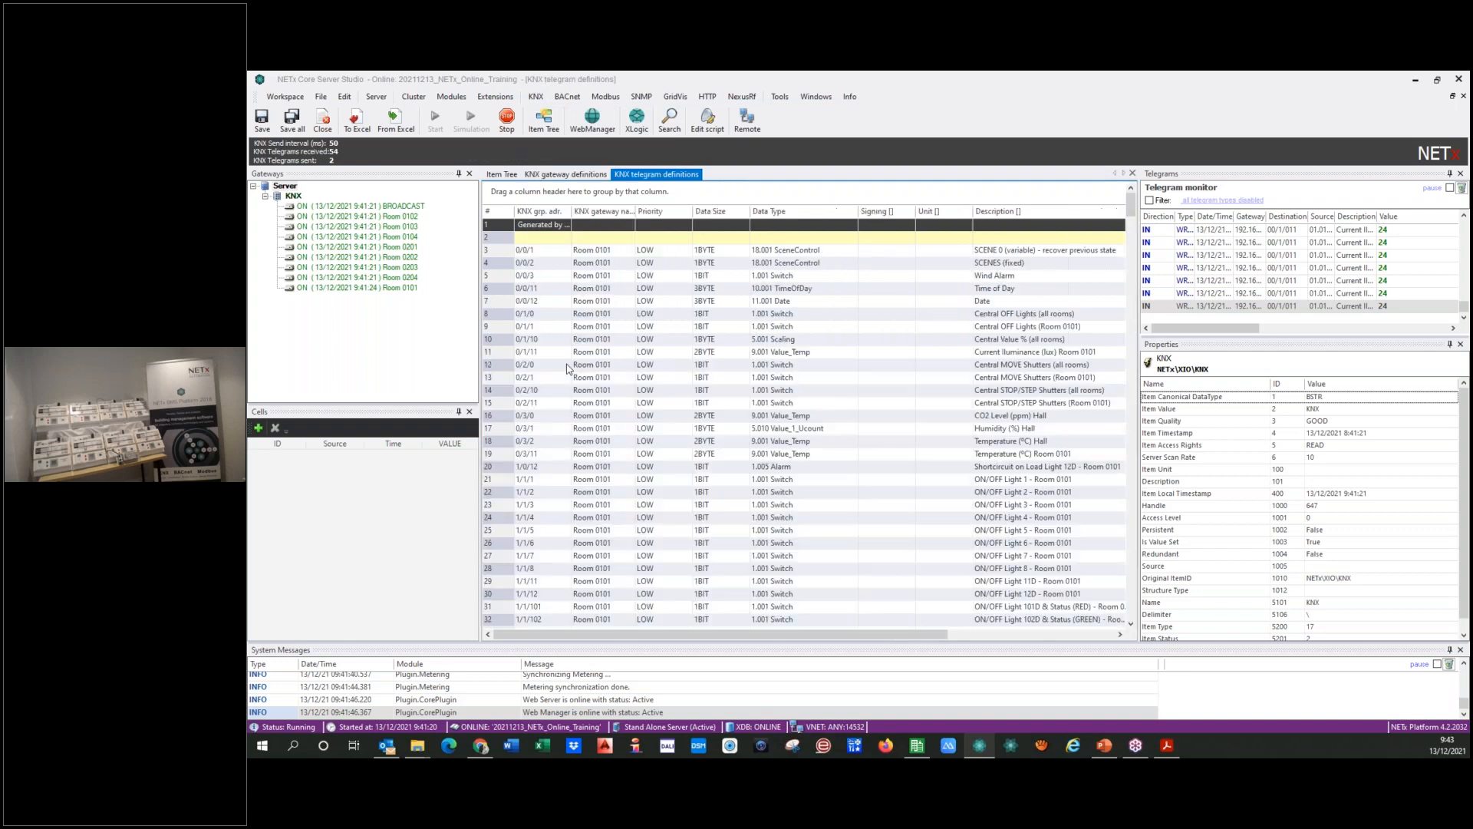
mouse_move(771, 637)
mouse_down()
mouse_move(812, 637)
mouse_move(778, 637)
mouse_up()
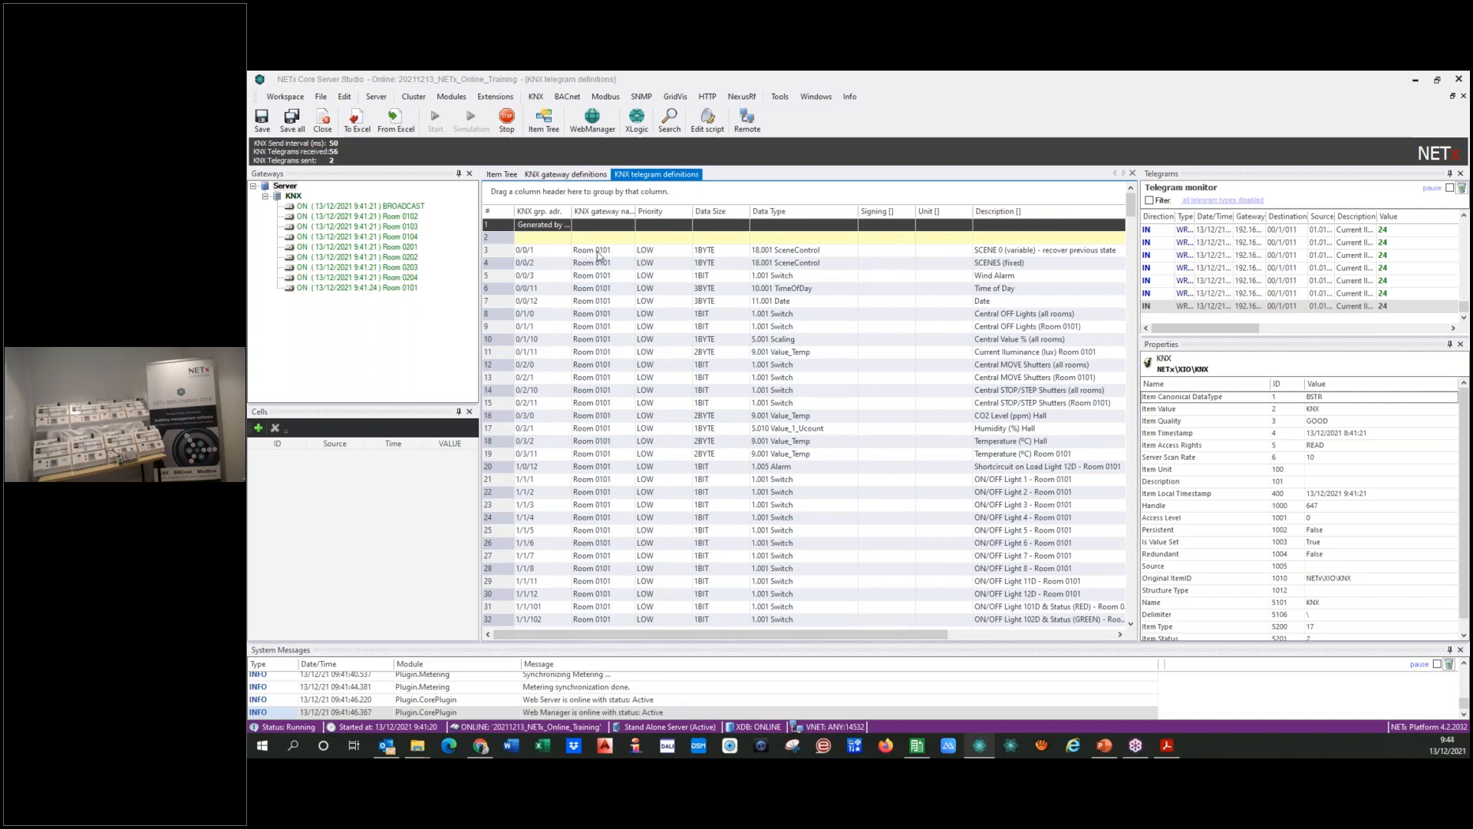
scroll(575, 432, down, 20)
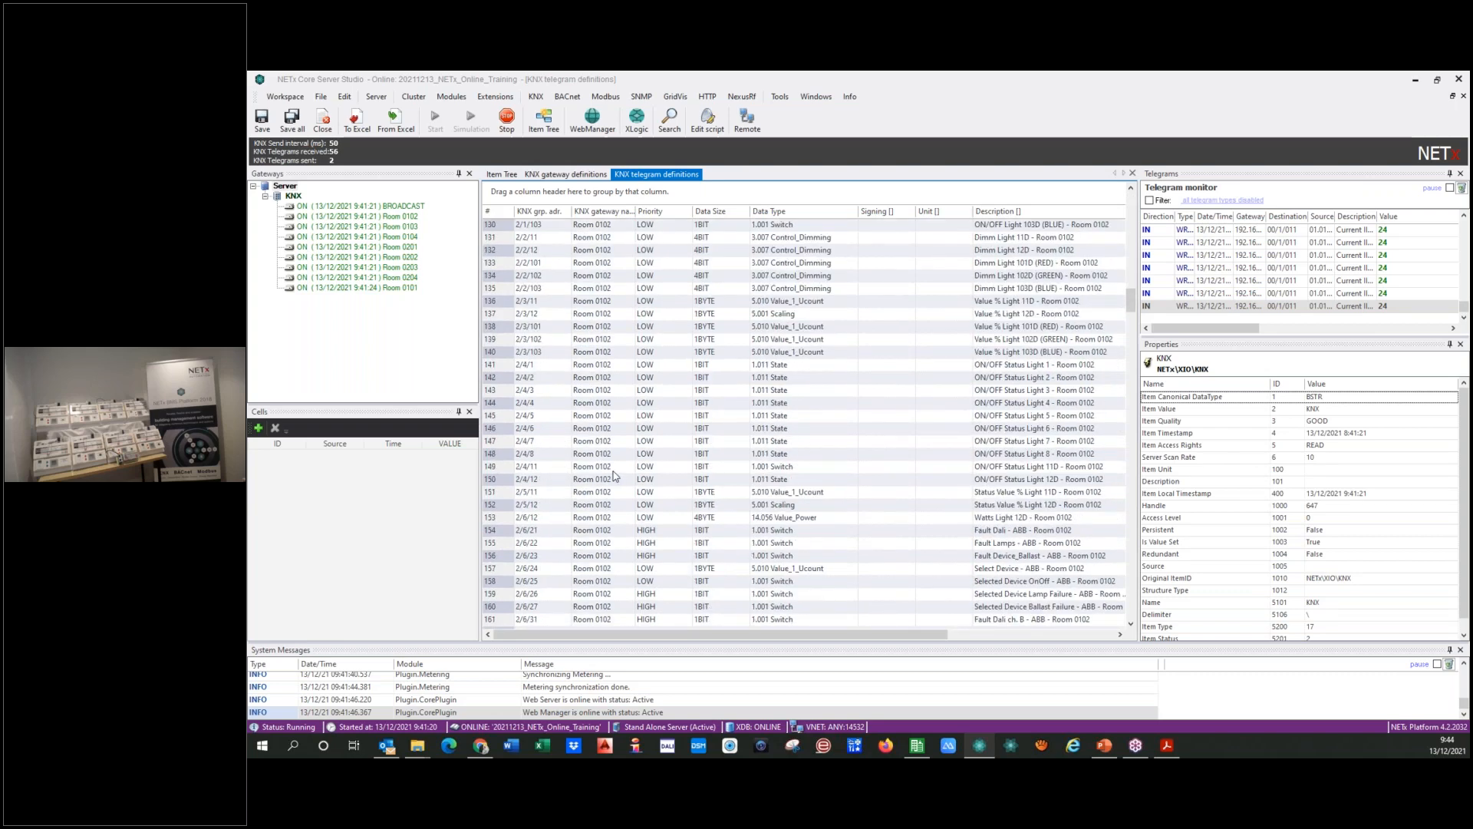
drag(1132, 319, 1133, 606)
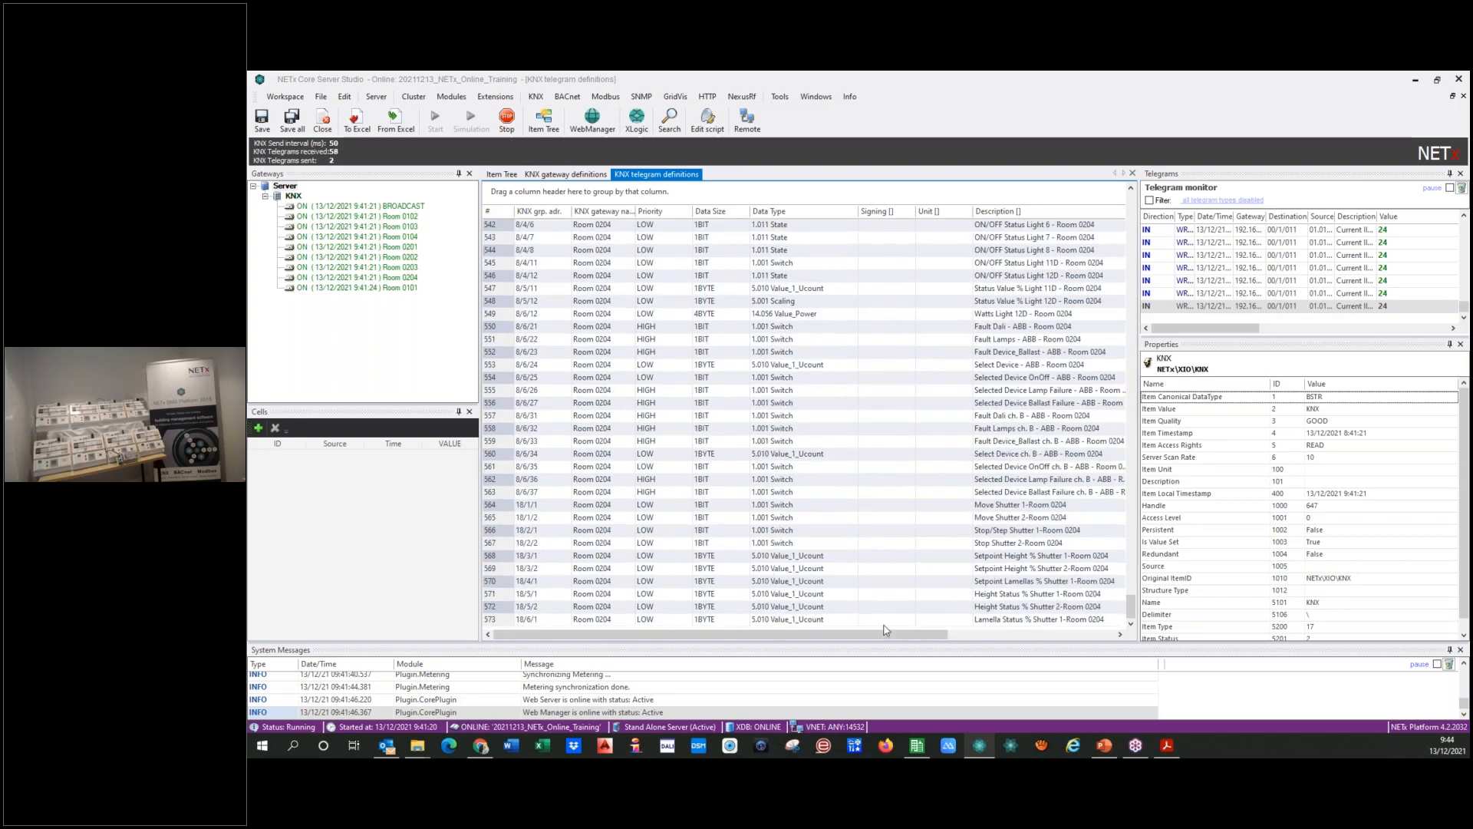
drag(928, 643, 796, 637)
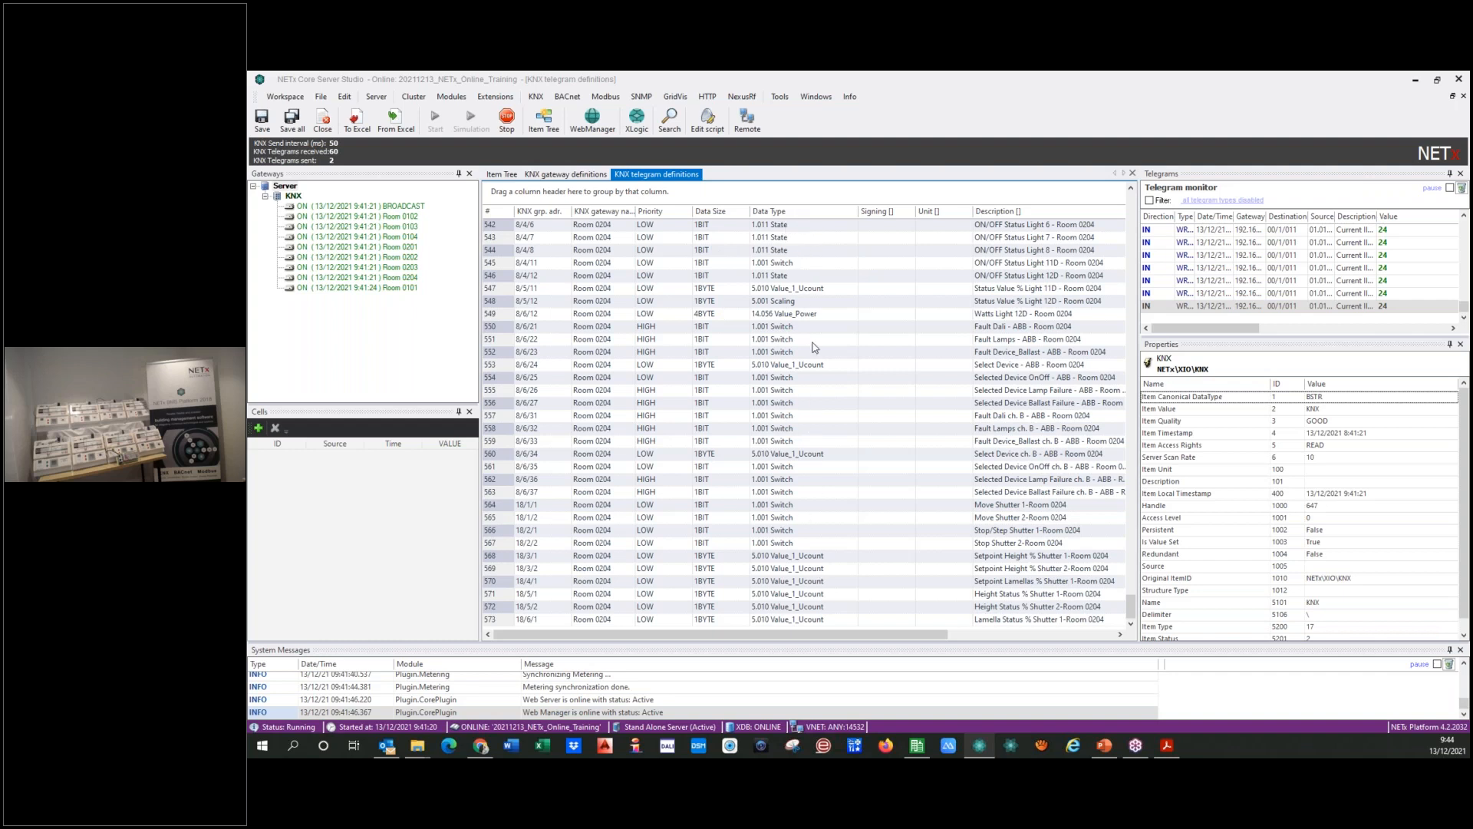
Step: Set the data type of telegram 18/3/1, Setpoint Height % Shutter 1-Room 0204, to 5.001 Scaling, and fit the Read on reconnect column's width
click(791, 560)
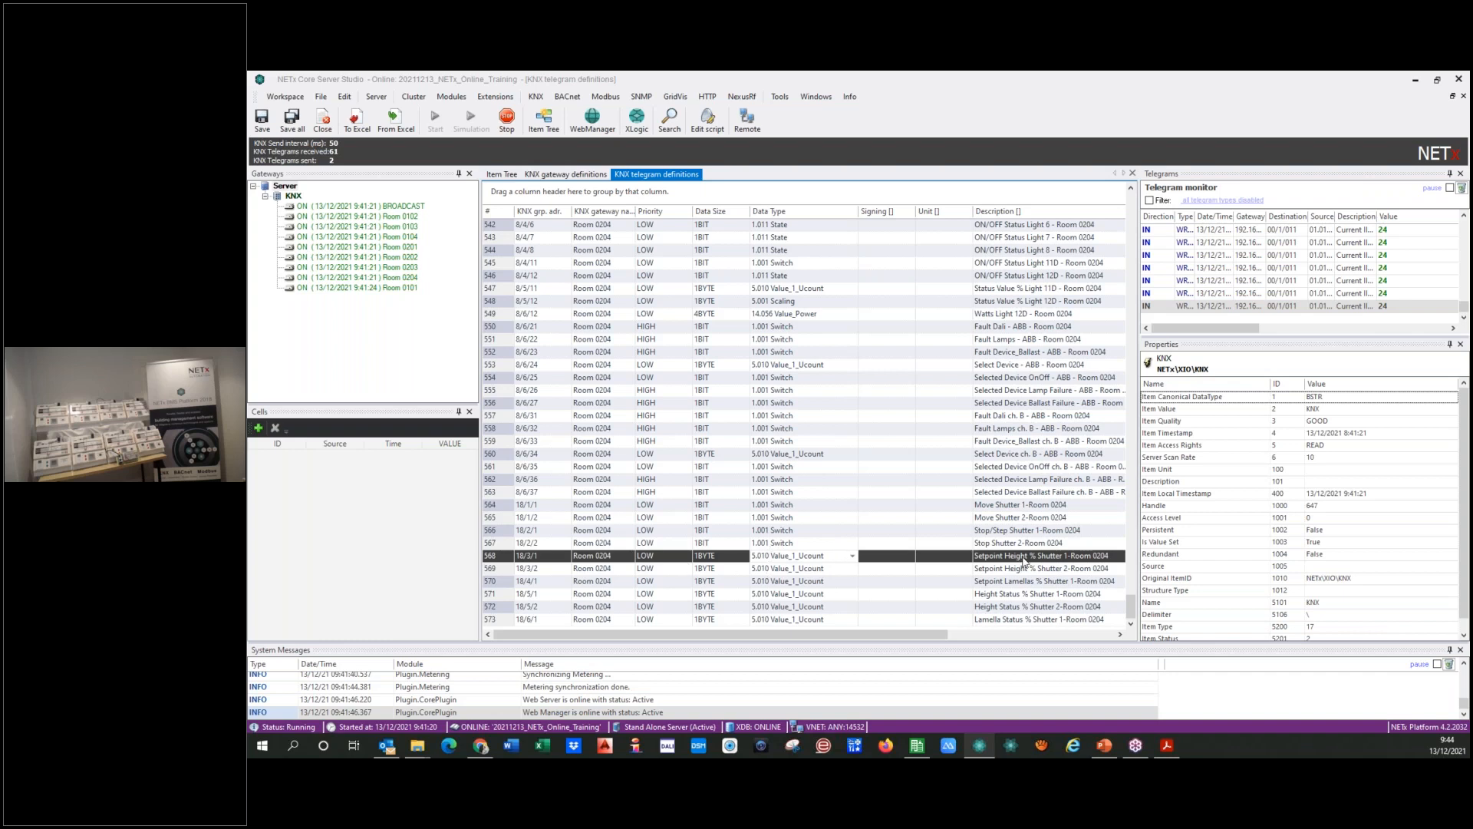
click(852, 555)
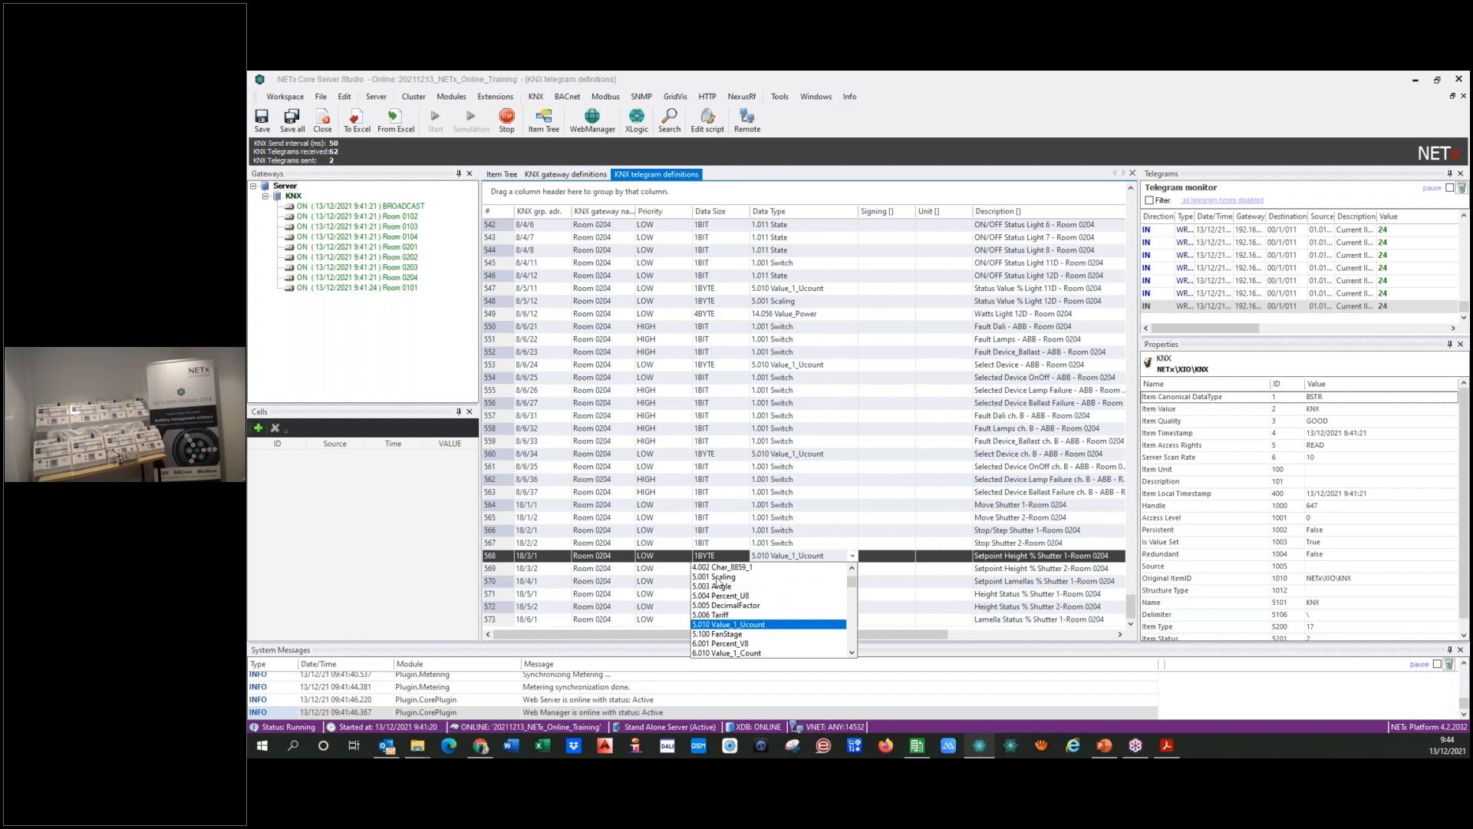
click(718, 577)
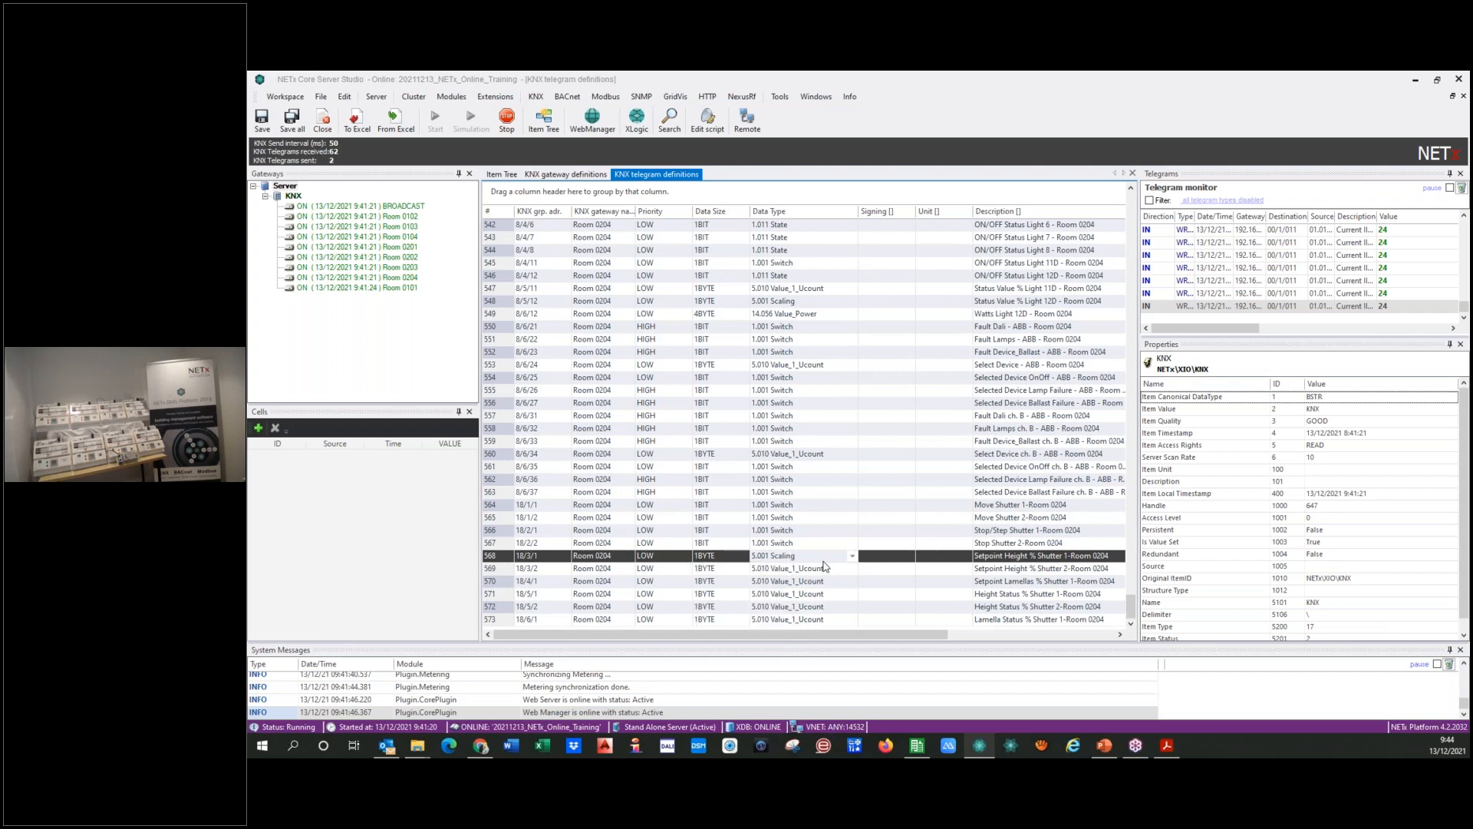
click(898, 556)
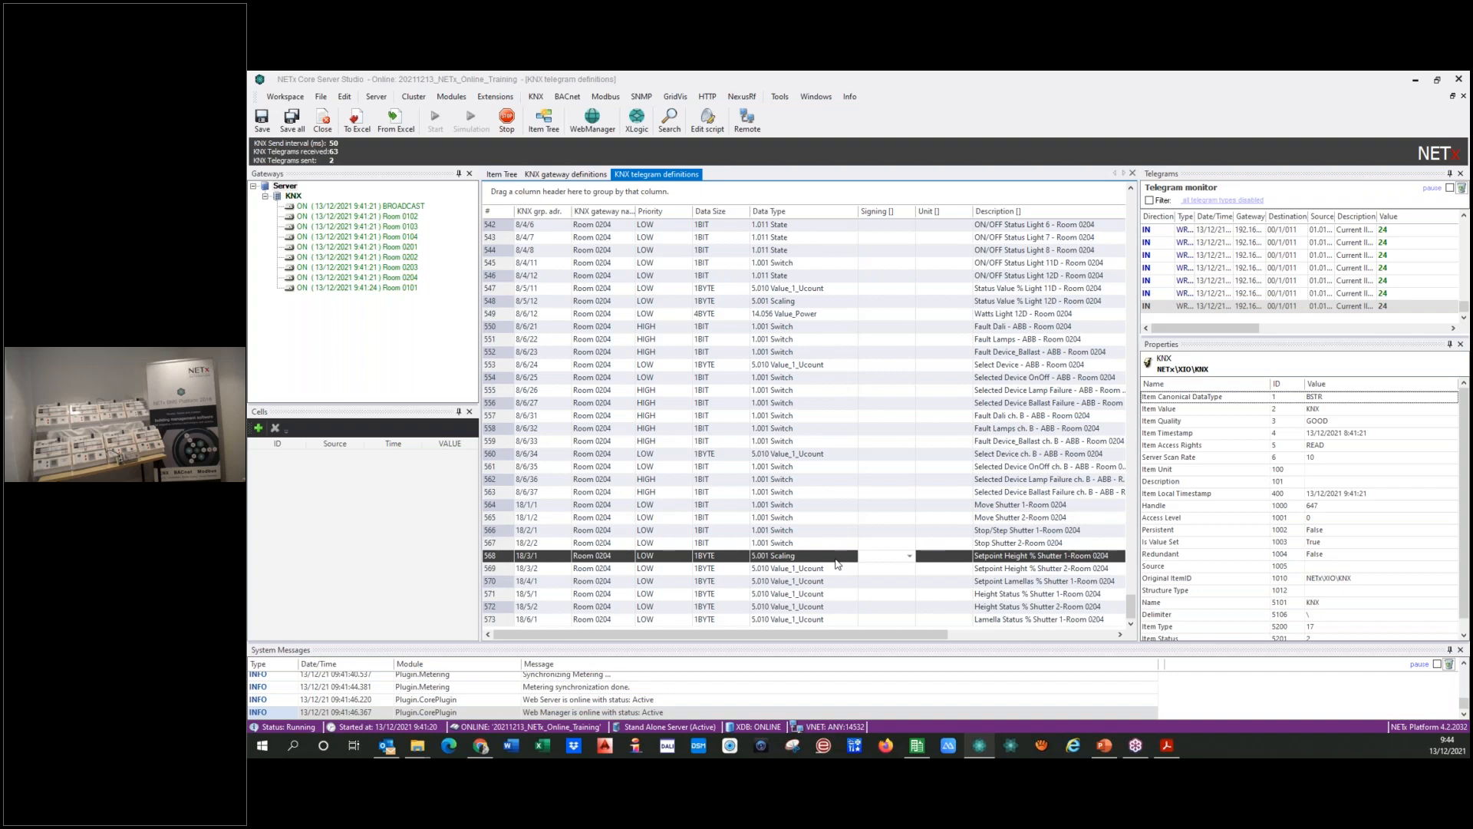
drag(871, 639, 1022, 643)
double_click(954, 212)
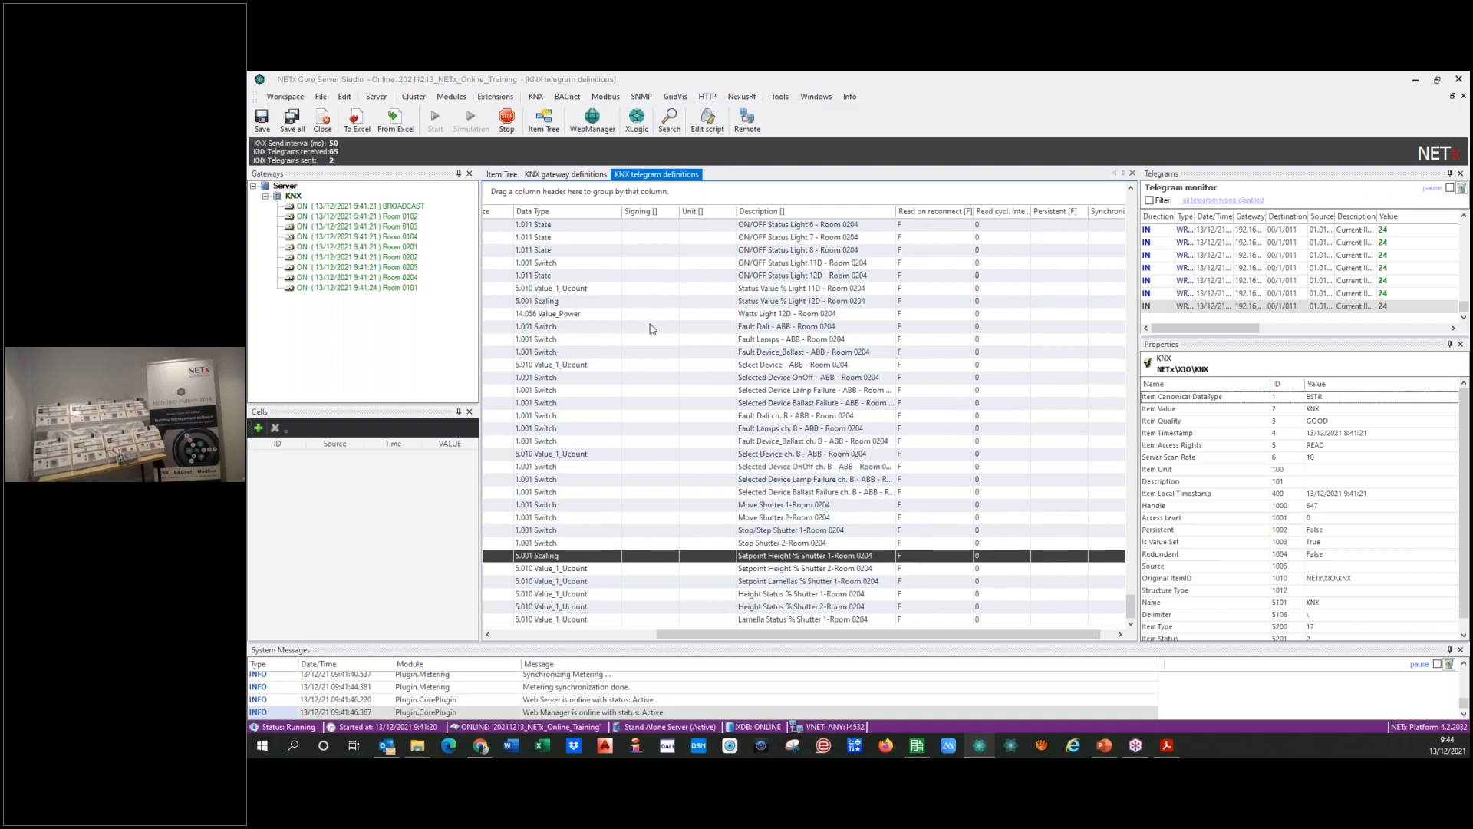
Step: Open the KNX device definitions and fit the physical address column to its contents
click(536, 97)
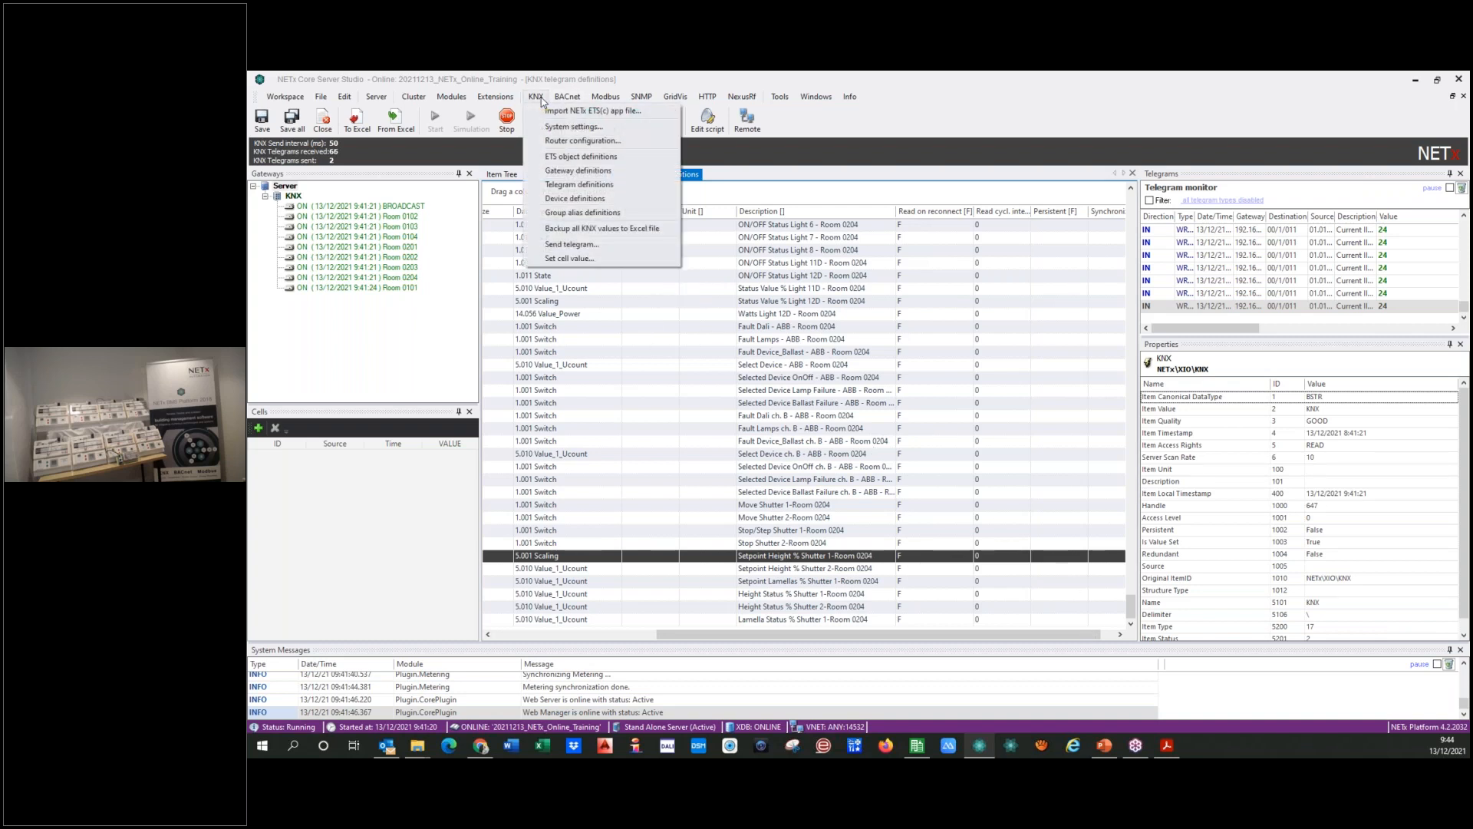
click(538, 198)
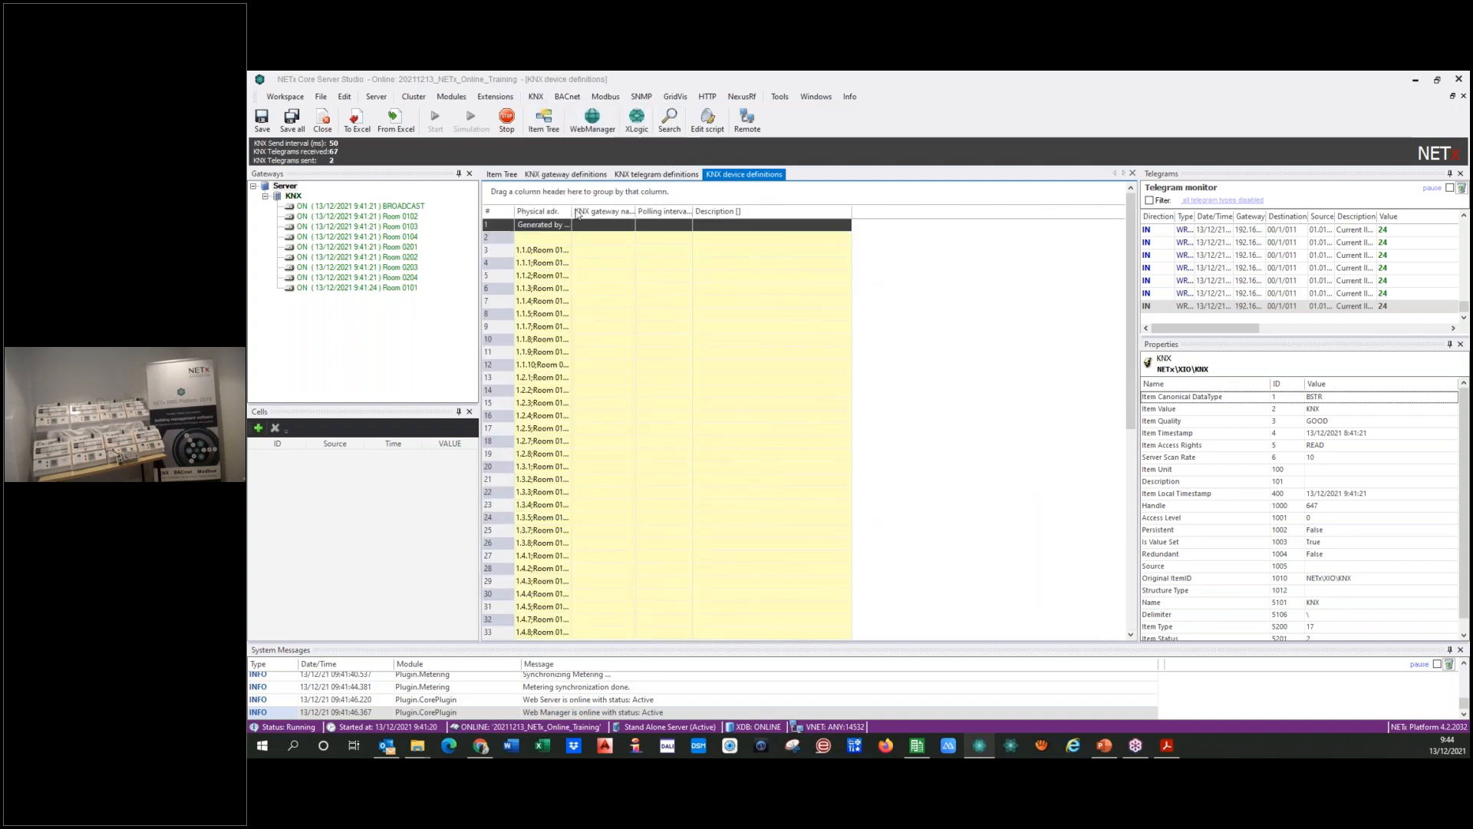
double_click(571, 211)
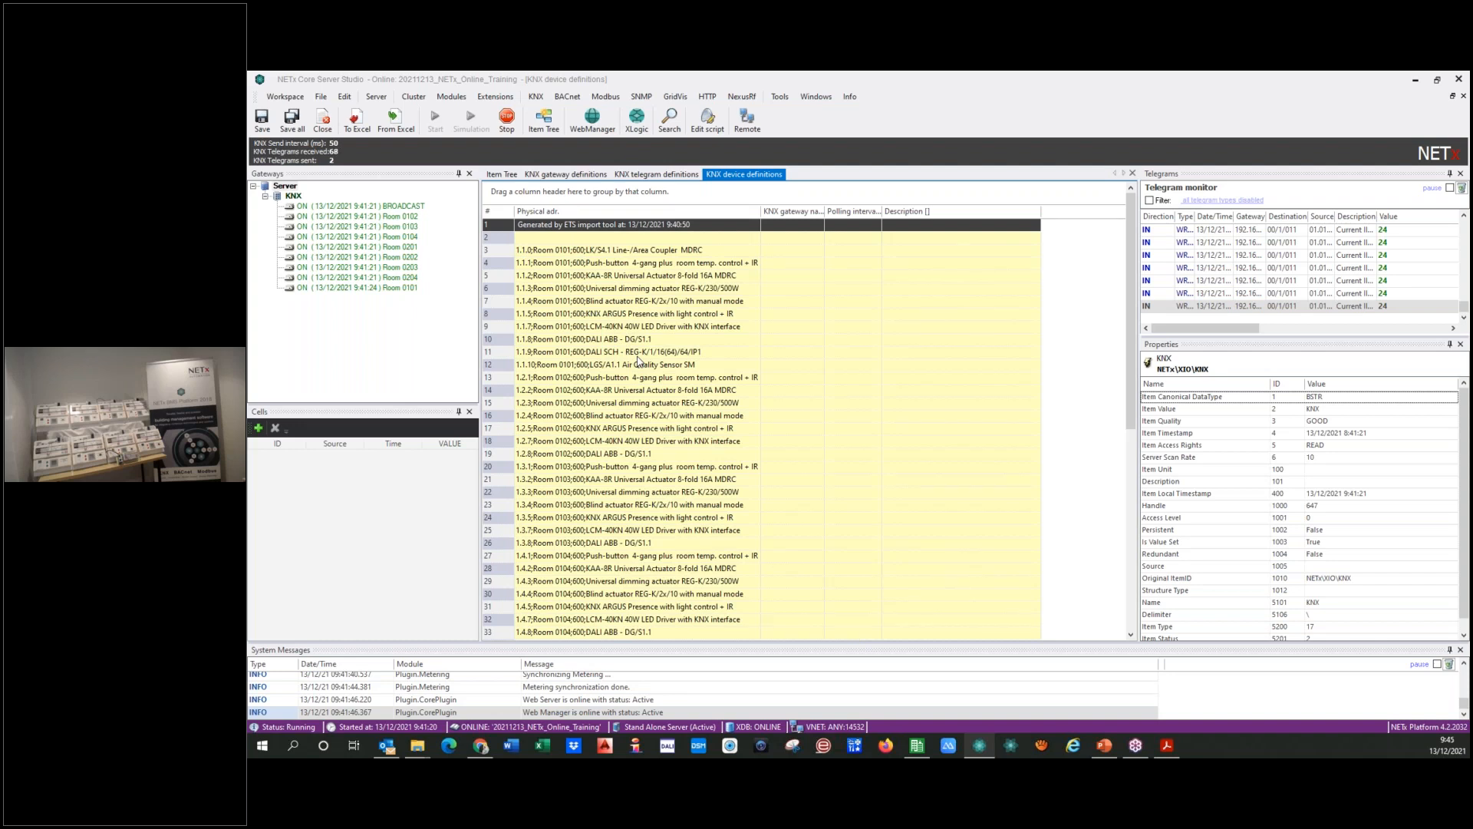
Step: Try converting the commented push-button device 1.1.1 in Room 0101 to a definition, and convert it back to a comment
right_click(503, 256)
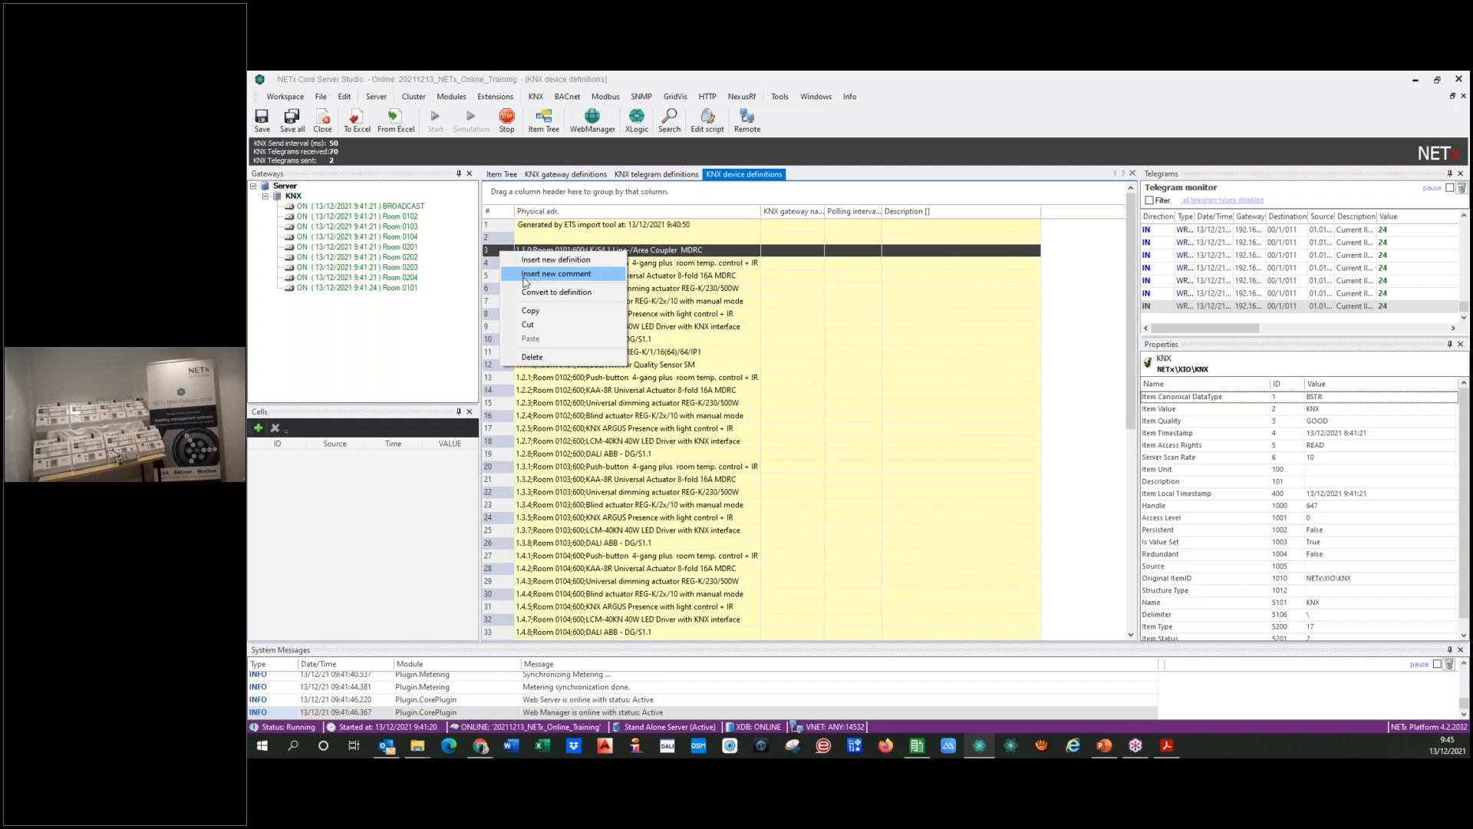
click(493, 264)
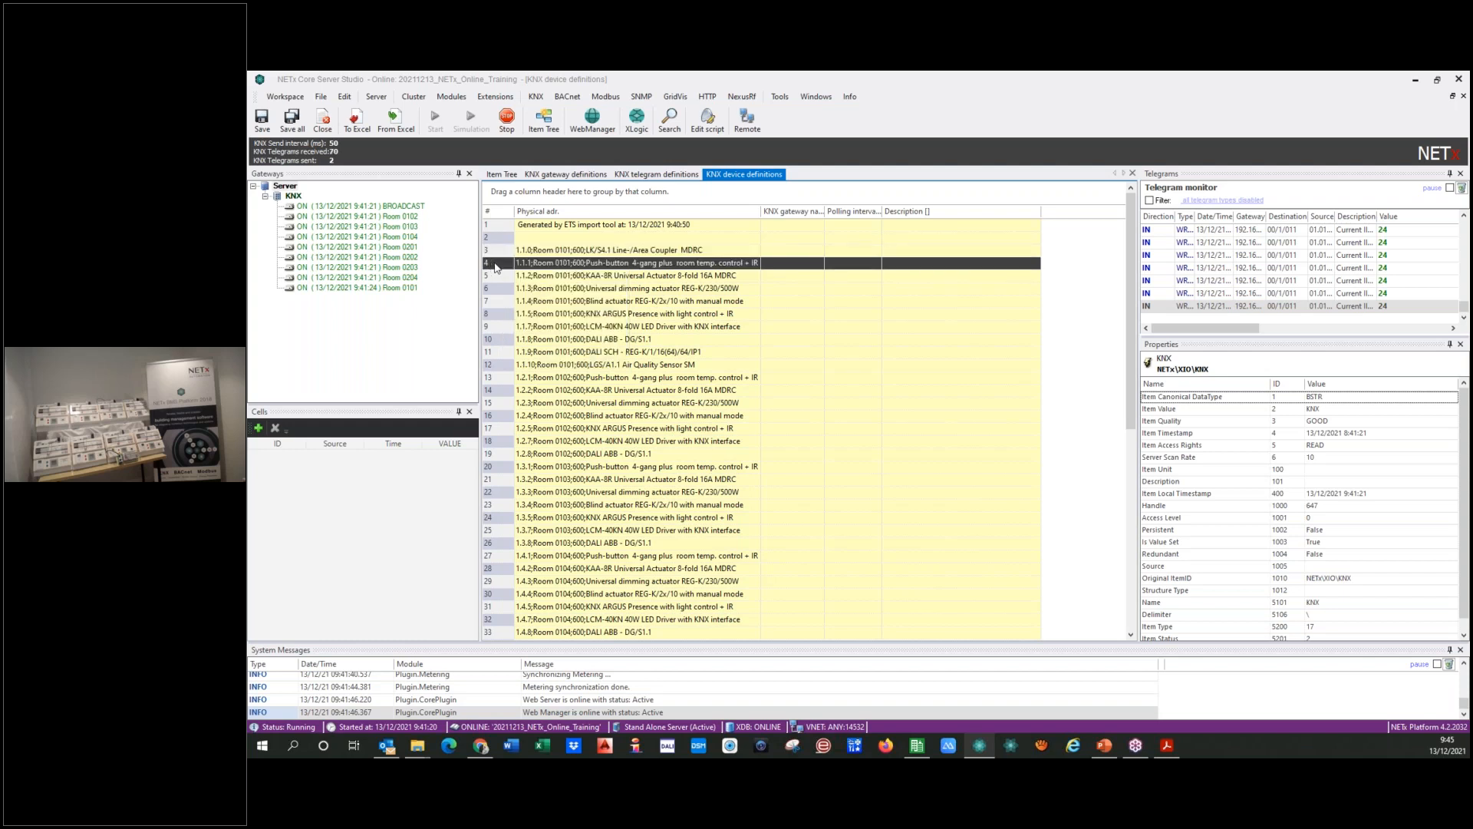
right_click(495, 267)
click(538, 305)
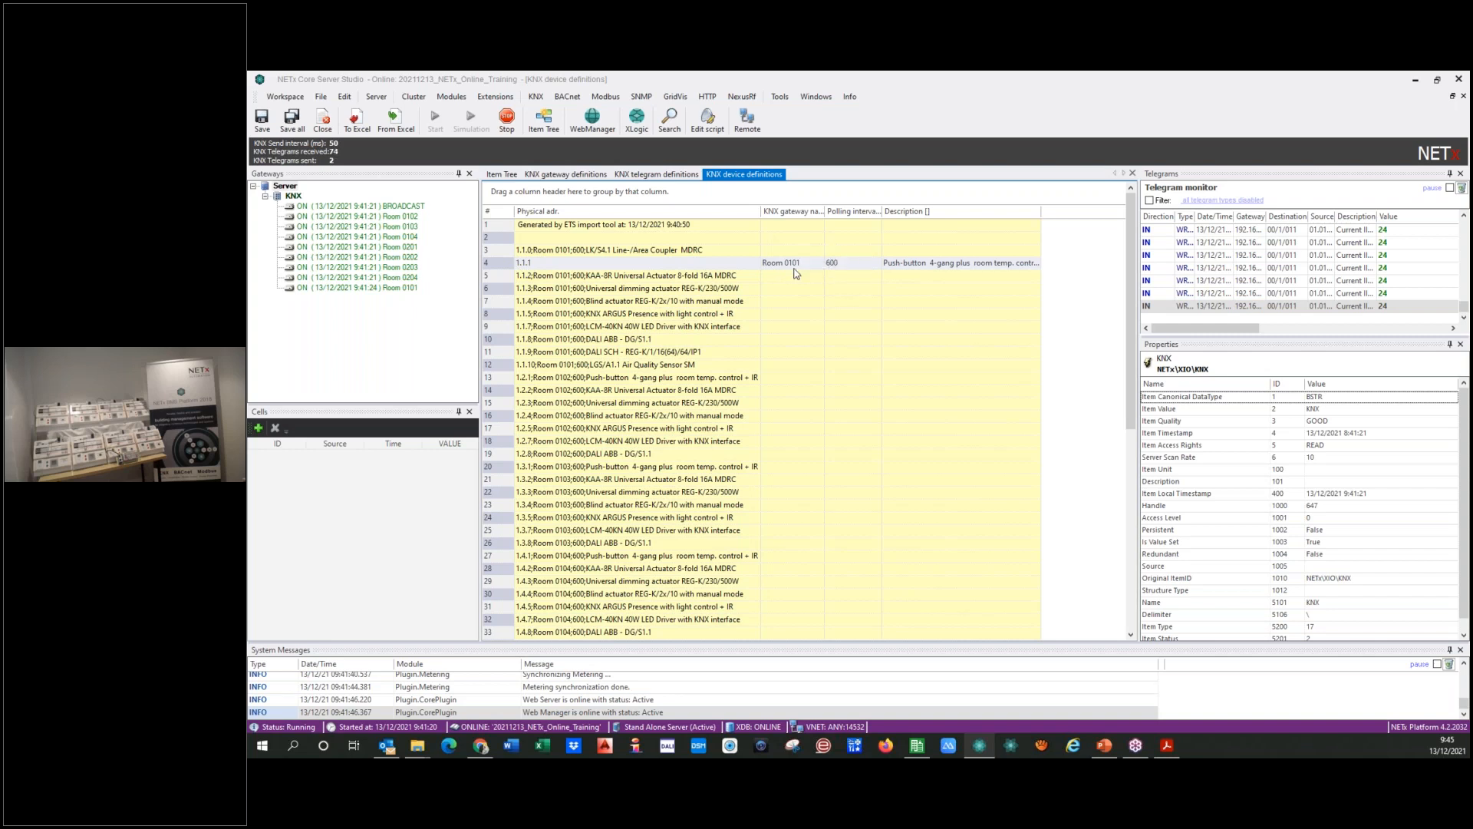
right_click(505, 262)
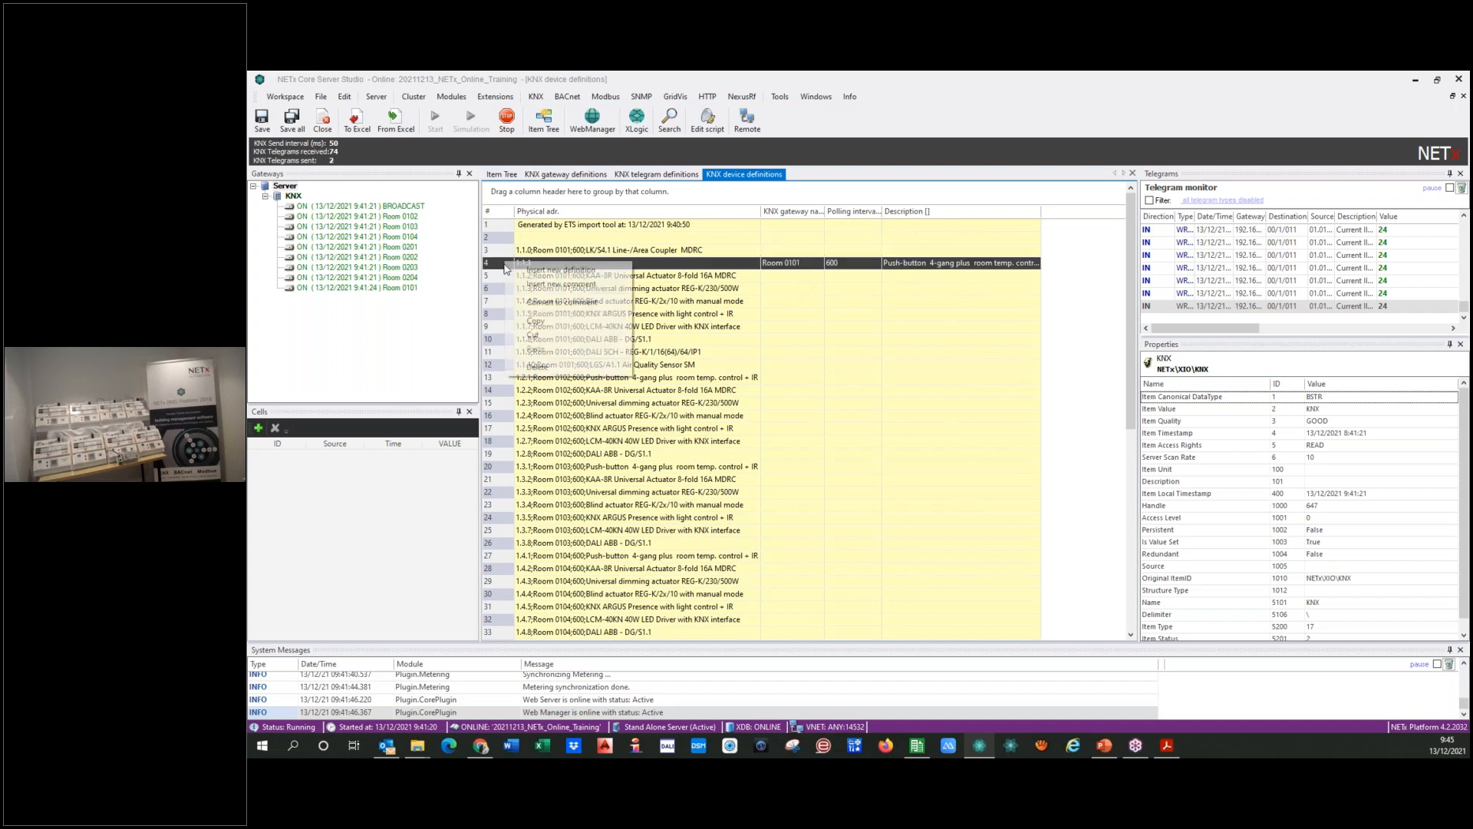
click(530, 301)
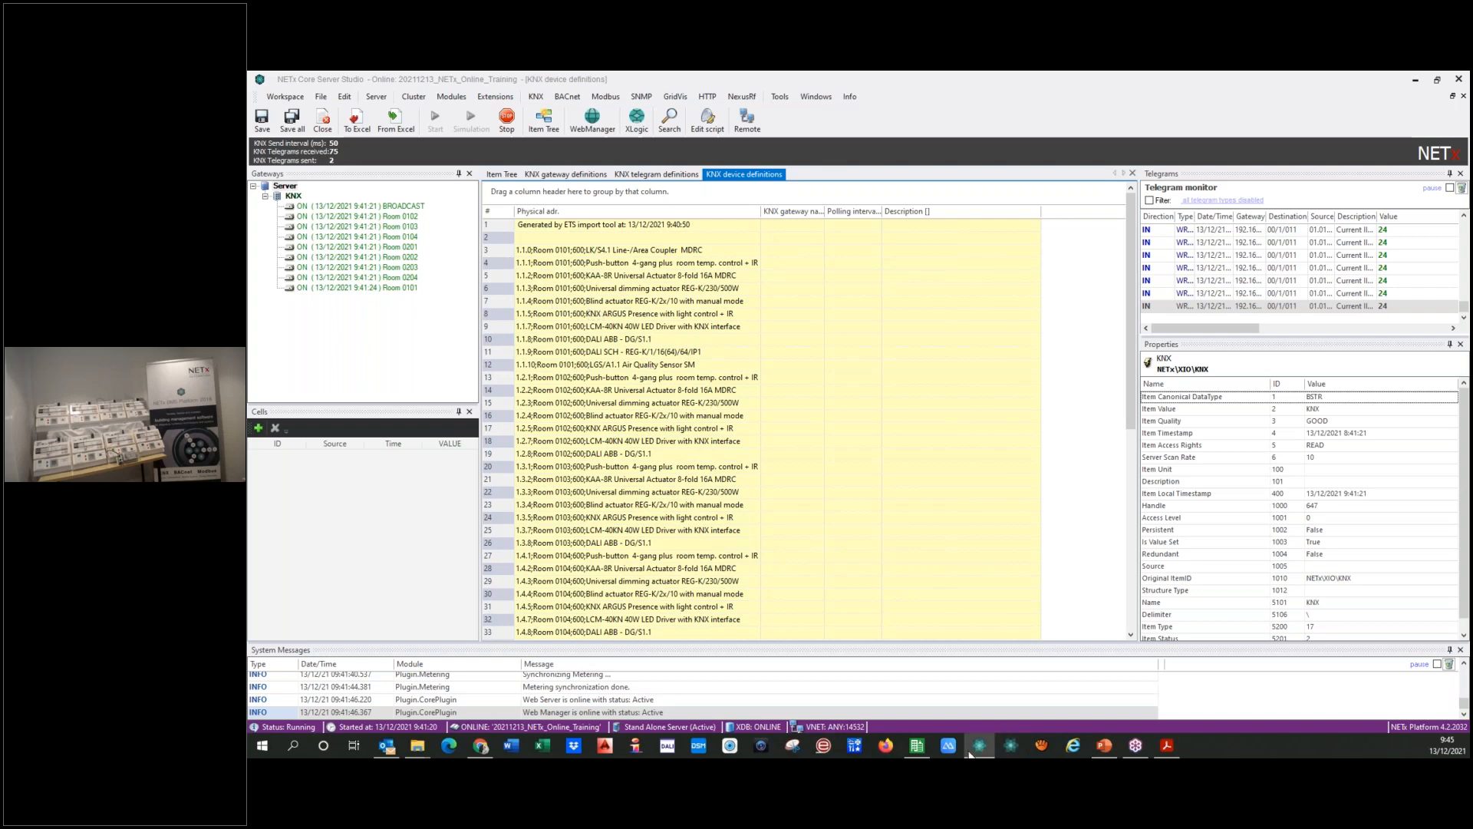
Step: Check the Device monitoring (commented) export option in ETS5, and return to the item tree in NETx Core Server Studio
mouse_move(920, 748)
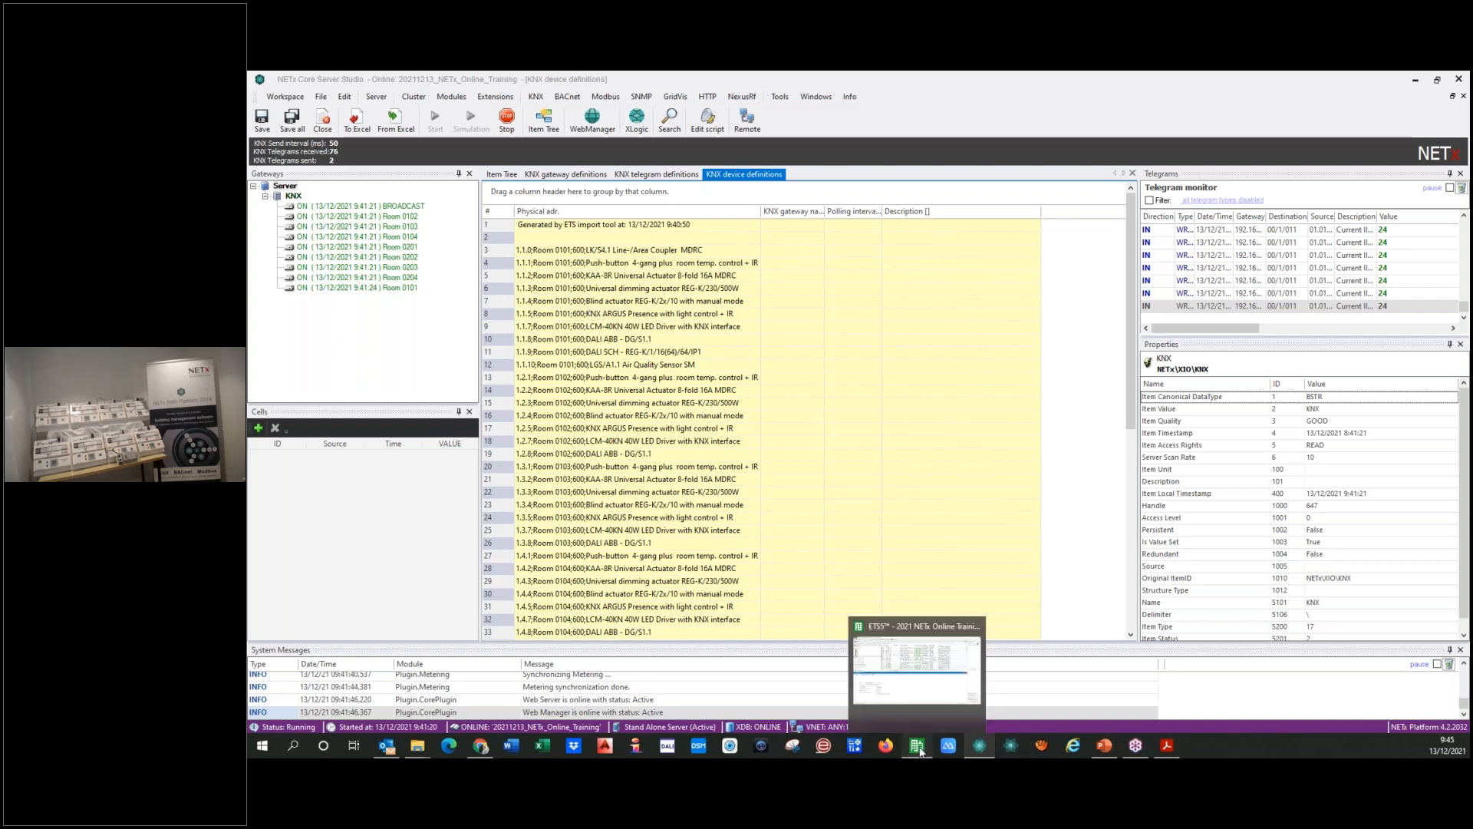
click(919, 749)
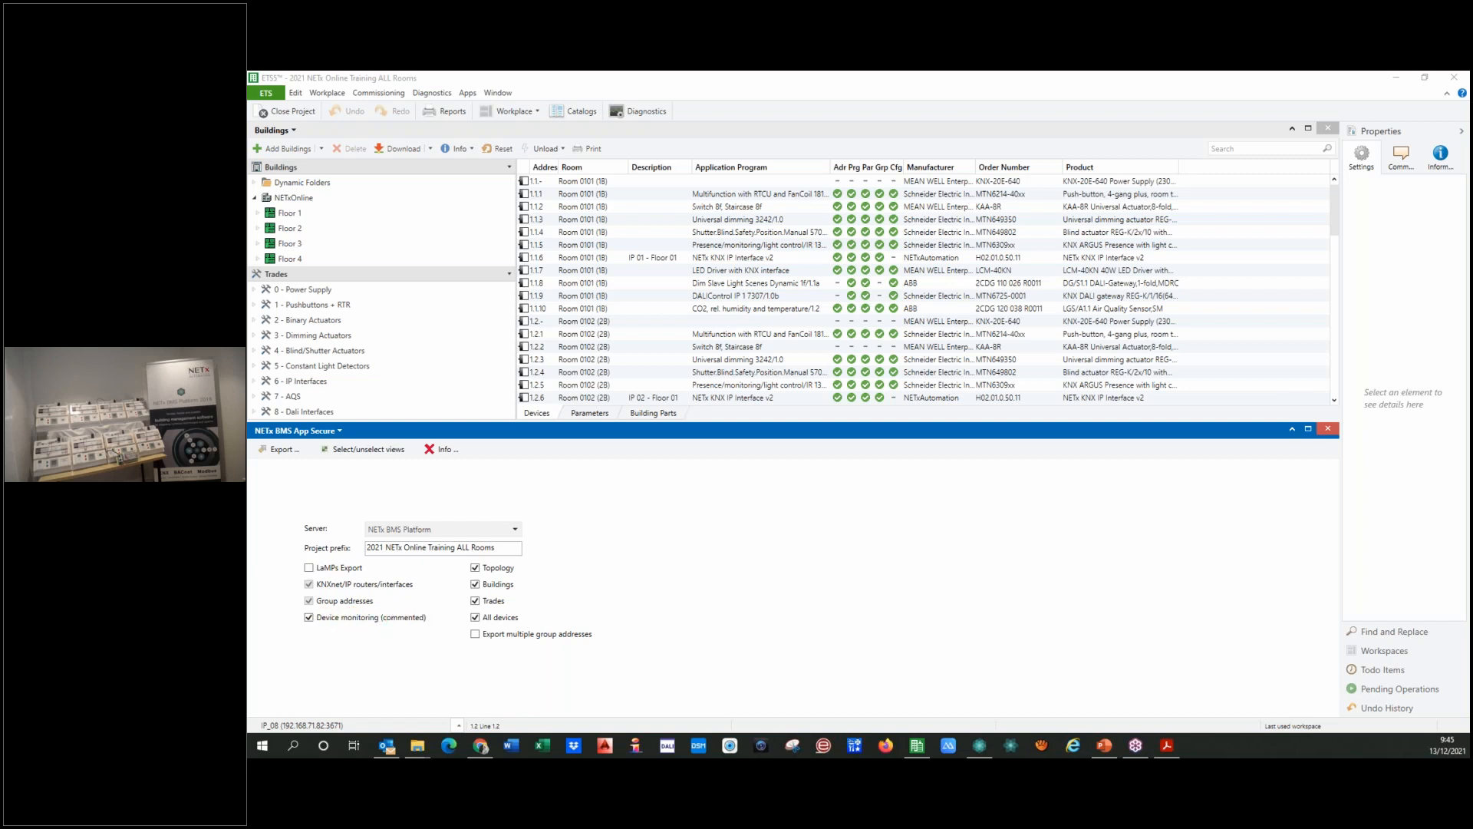
click(979, 745)
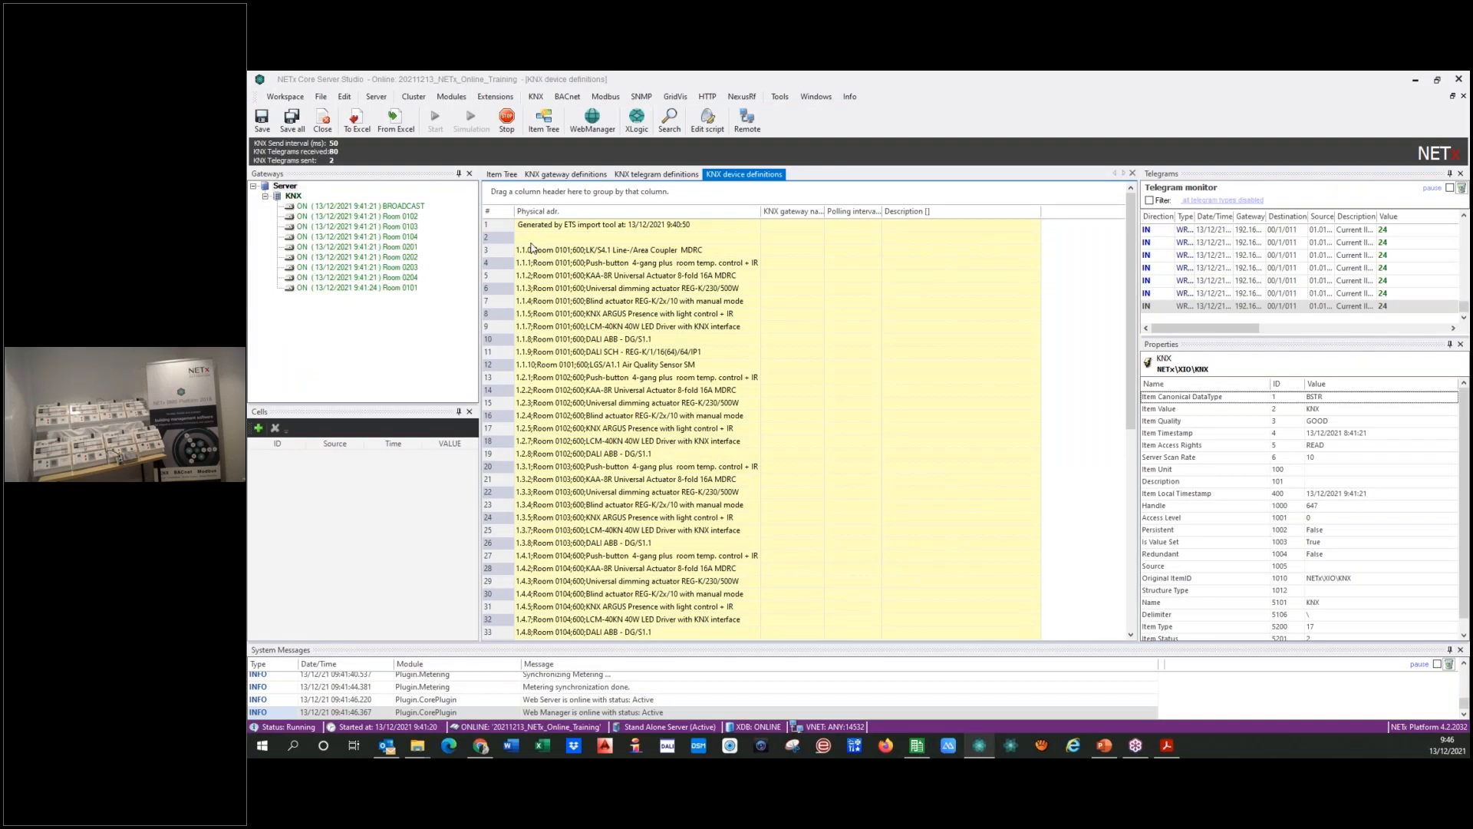
click(506, 175)
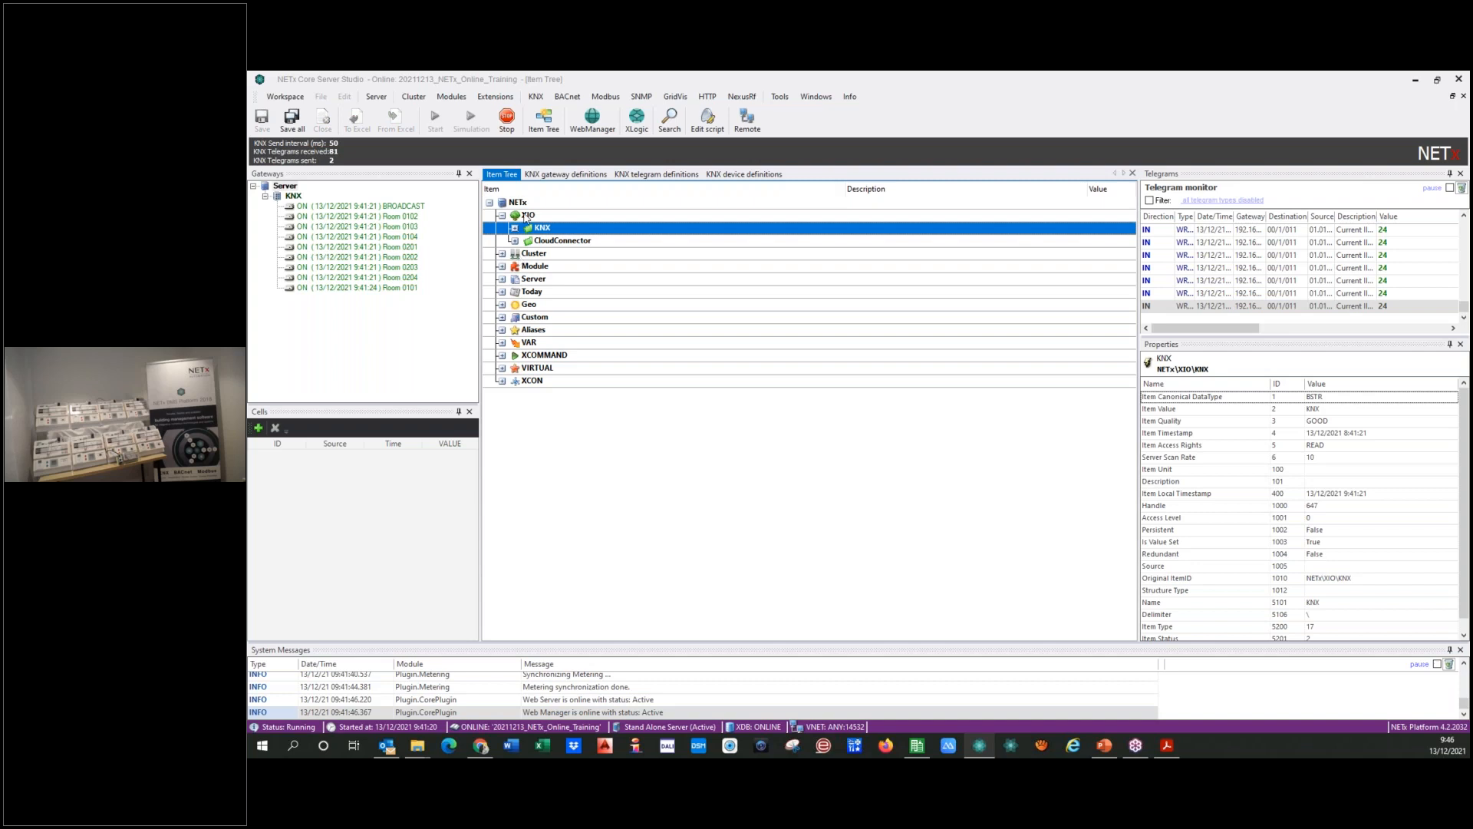
Step: Review the commented entries in the KNX device definitions, selecting all devices from 1.1.0 onward and finally only push-button device 1.1.1
click(758, 175)
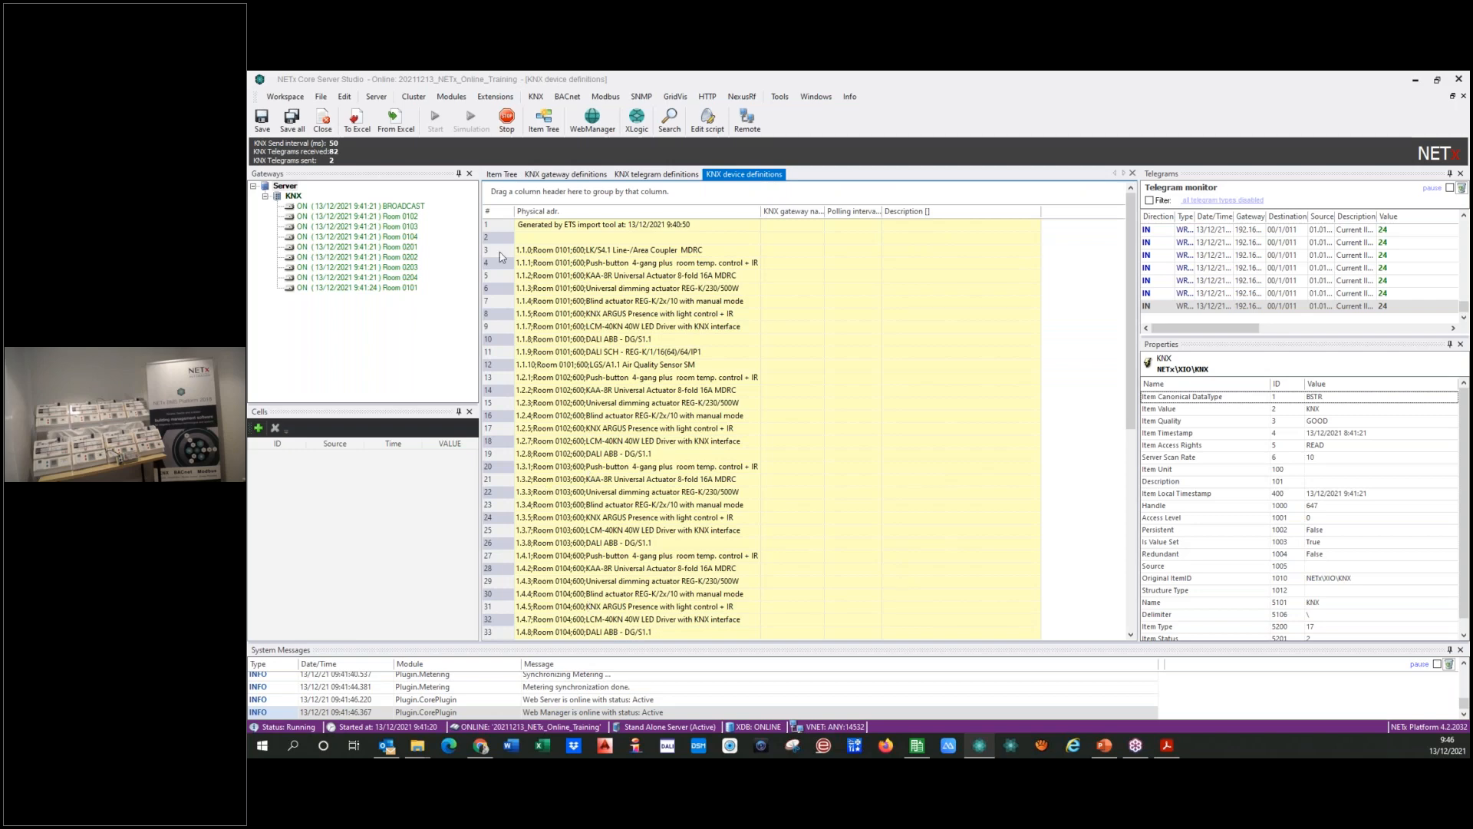
click(501, 255)
key(shift+Down)
key(shift+Down)
key(shift+Down)
key(shift+Down)
key(shift+Down)
key(shift+Down)
key(shift+Down)
key(shift+Down)
key(shift+Down)
key(shift+Down)
key(shift+Down)
key(shift+Down)
key(shift+Down)
key(shift+Down)
key(shift+Down)
key(shift+Down)
key(shift+Down)
key(shift+Down)
key(shift+Down)
key(shift+Down)
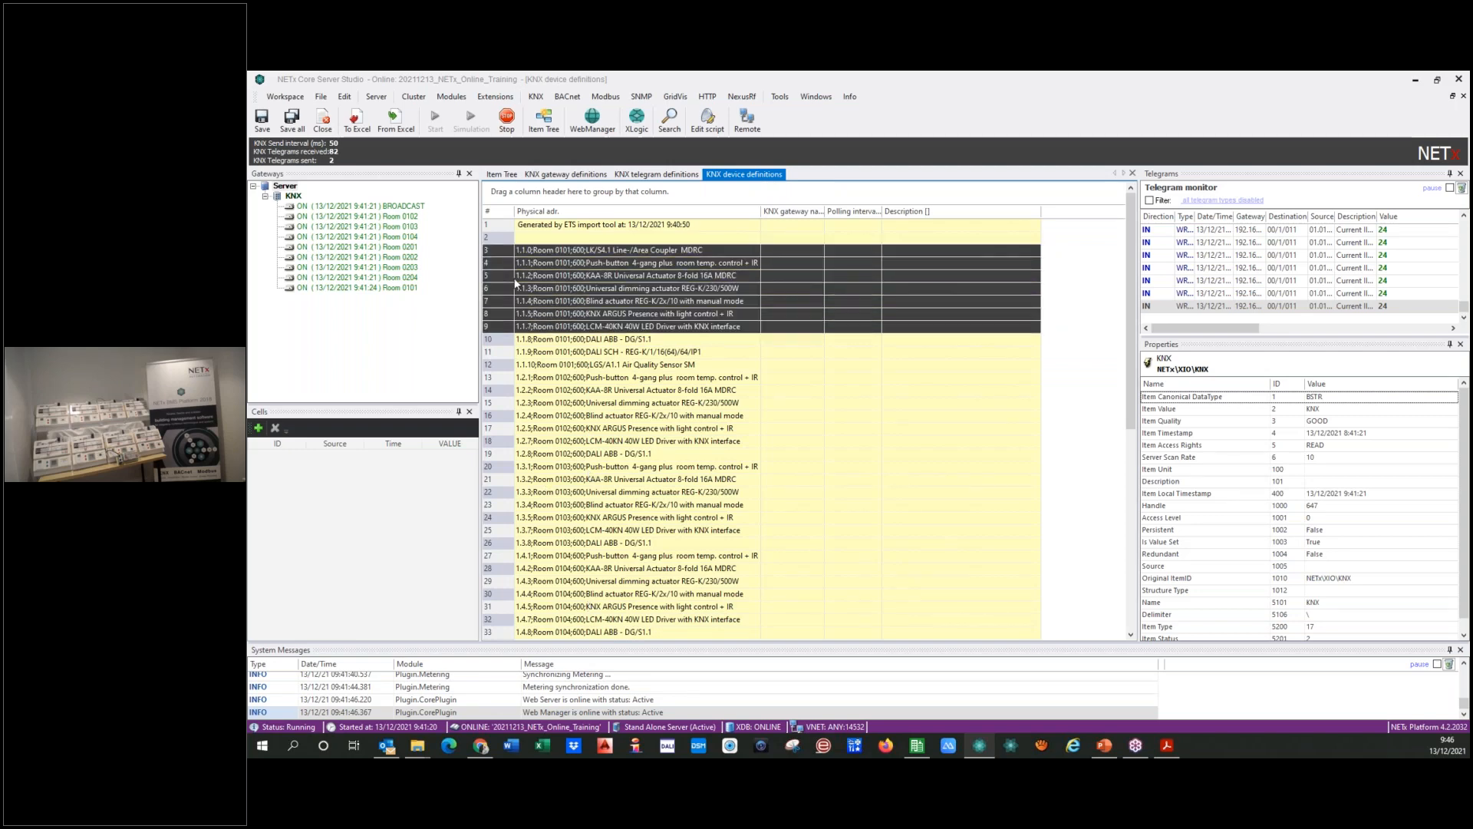
key(shift+Down)
key(shift+Down)
key(shift+Down)
key(shift+Down)
key(shift+Down)
key(shift+Down)
key(shift+Down)
key(shift+Down)
key(shift+Down)
key(shift+Down)
key(shift+Down)
key(shift+Down)
key(shift+Down)
key(shift+Down)
key(shift+Down)
key(shift+Down)
key(shift+Down)
key(shift+Down)
key(shift+Down)
key(shift+Down)
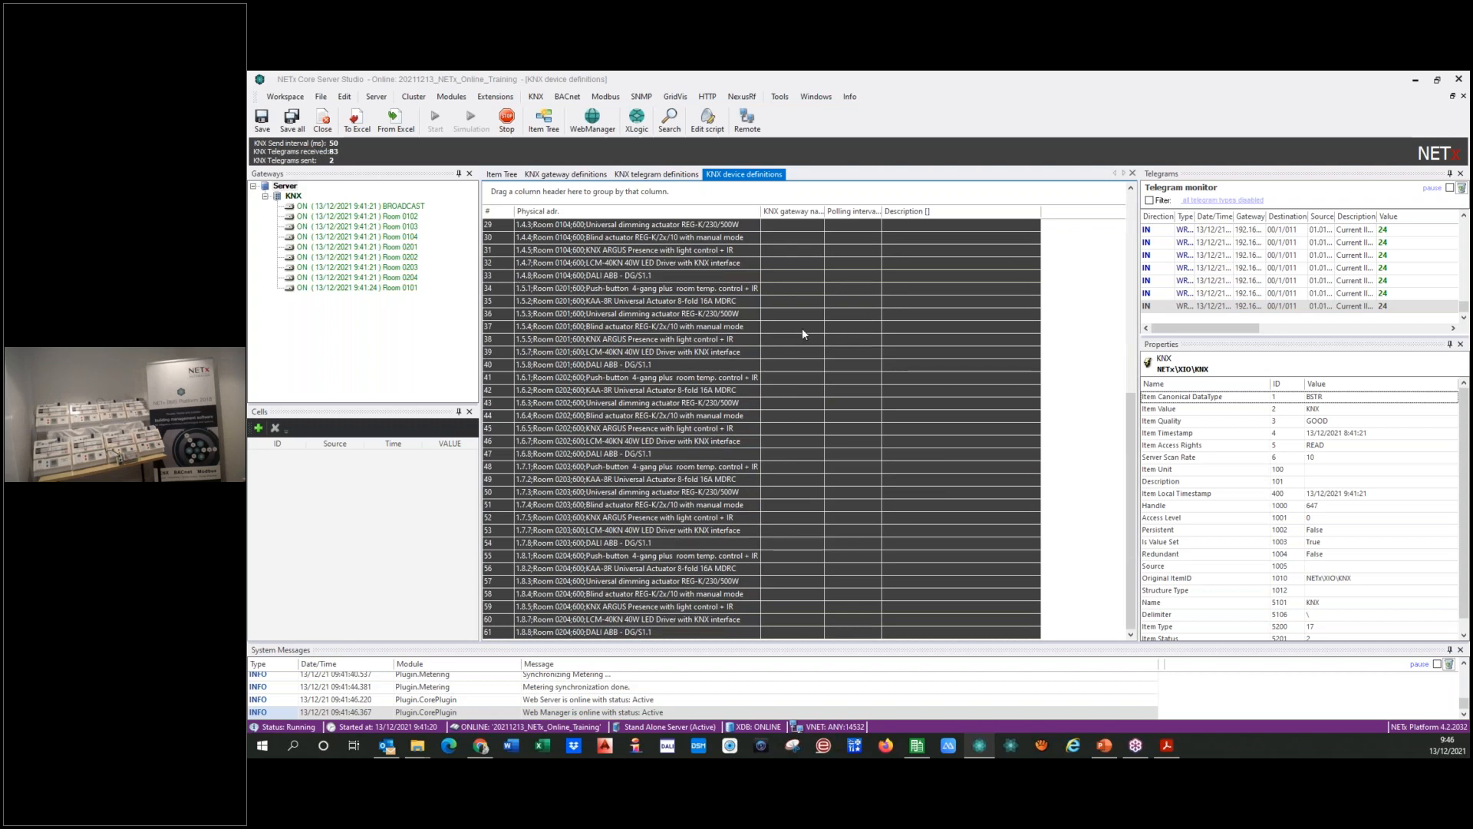
scroll(783, 335, up, 9)
scroll(535, 361, down, 4)
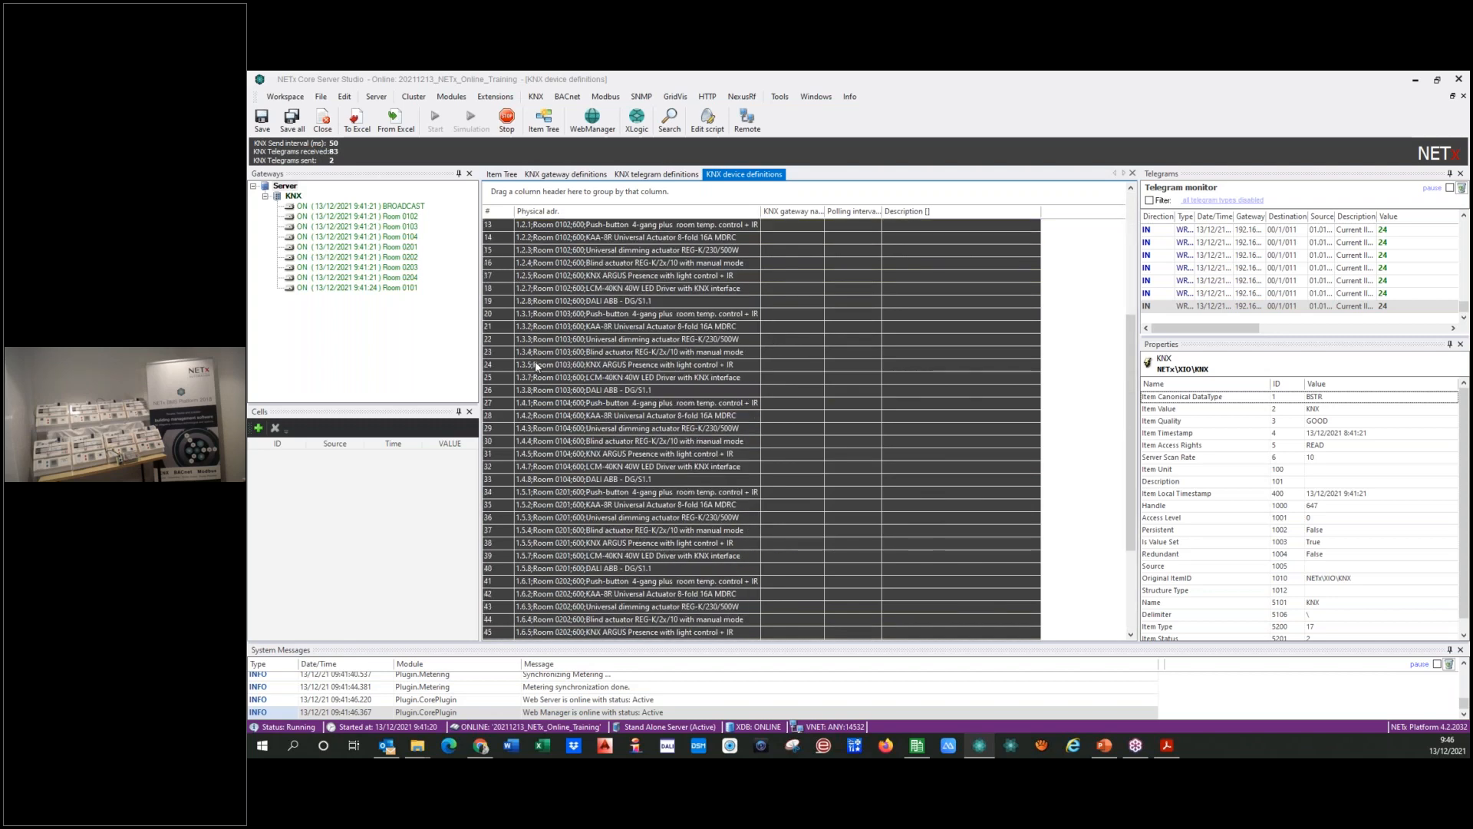
scroll(531, 375, up, 4)
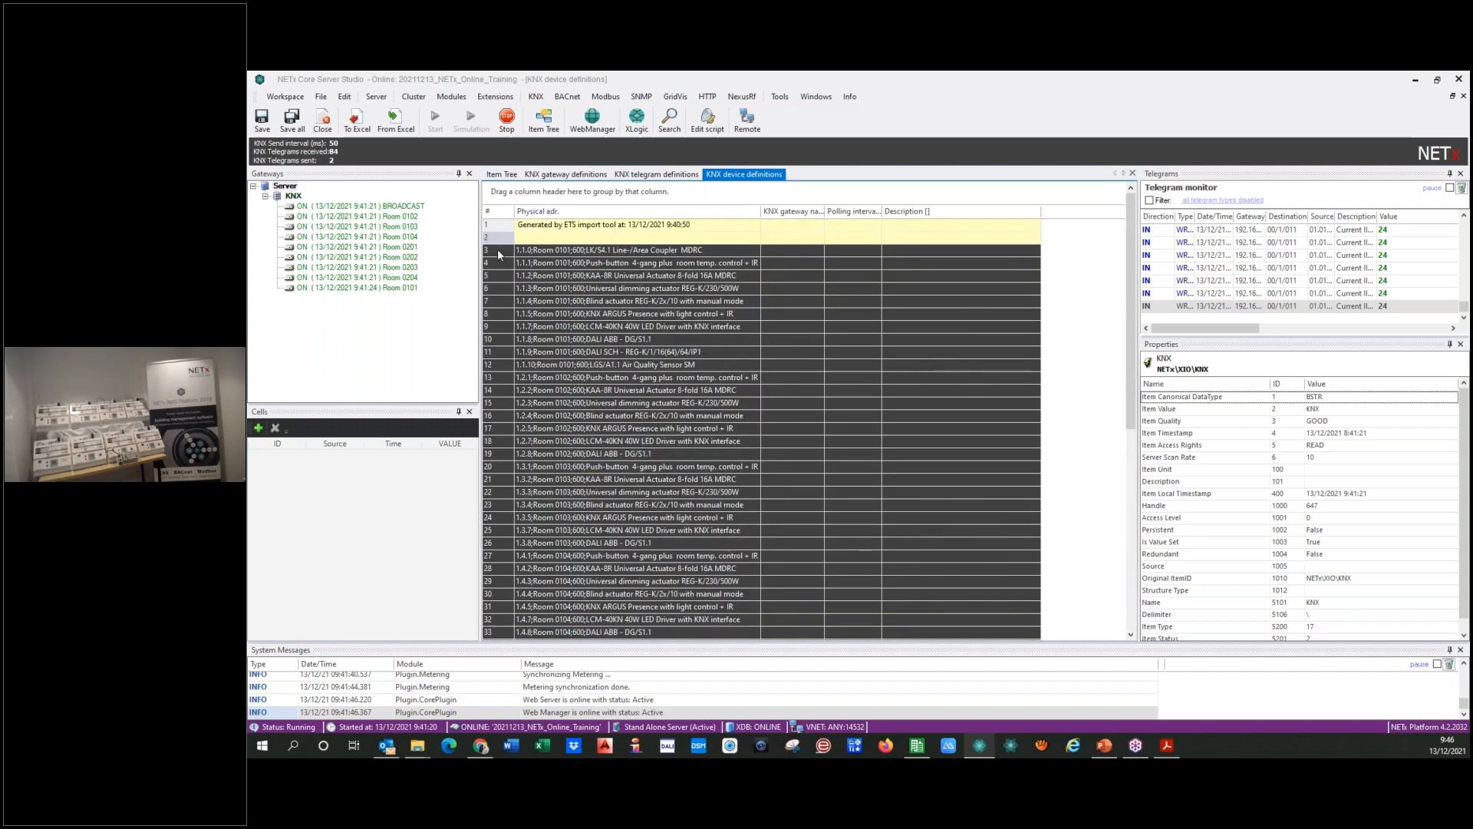
click(501, 251)
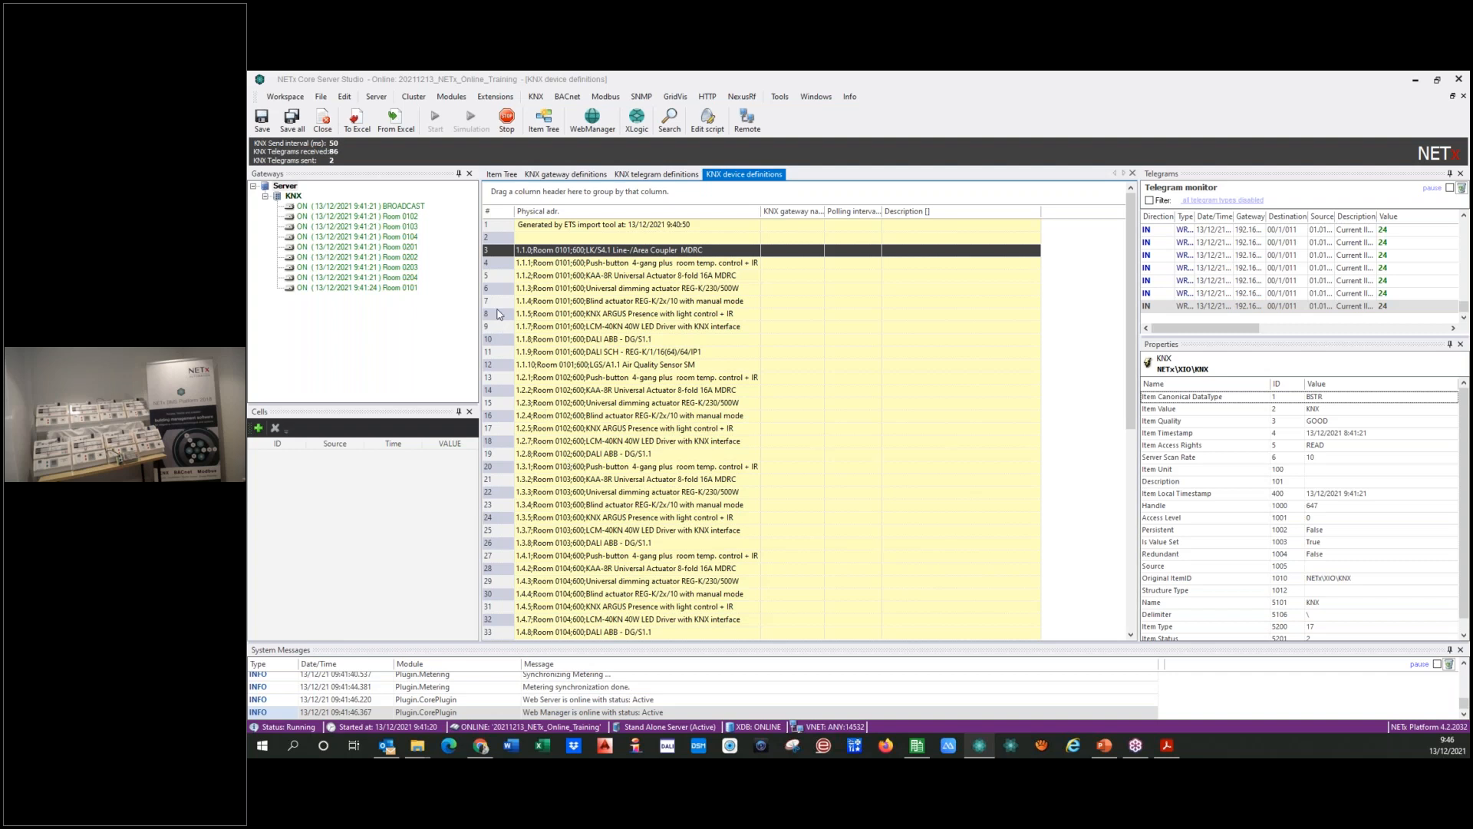
click(513, 267)
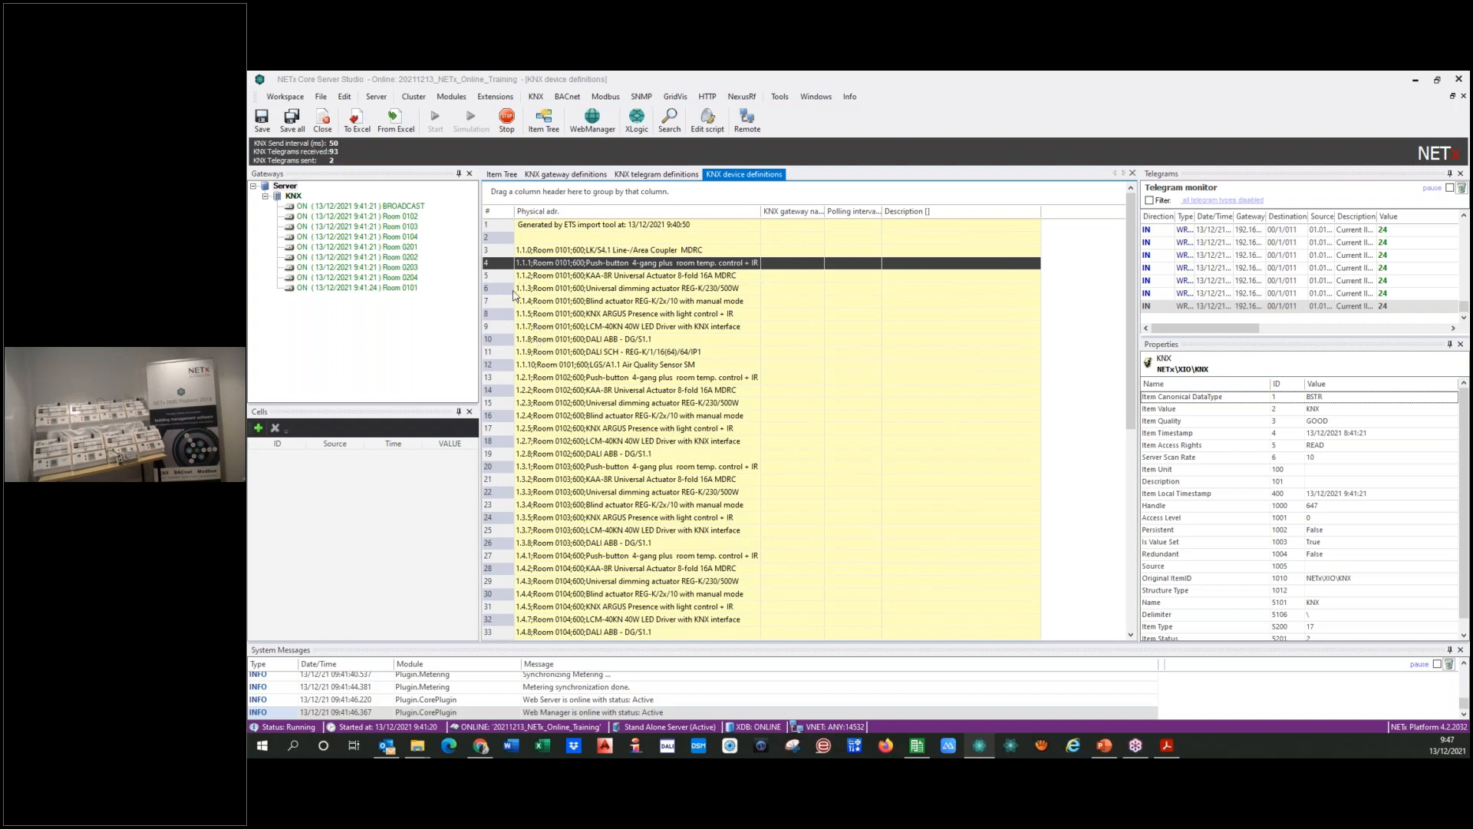
Step: Open the KNX group alias definitions and fit the Name column's width to its contents
click(535, 99)
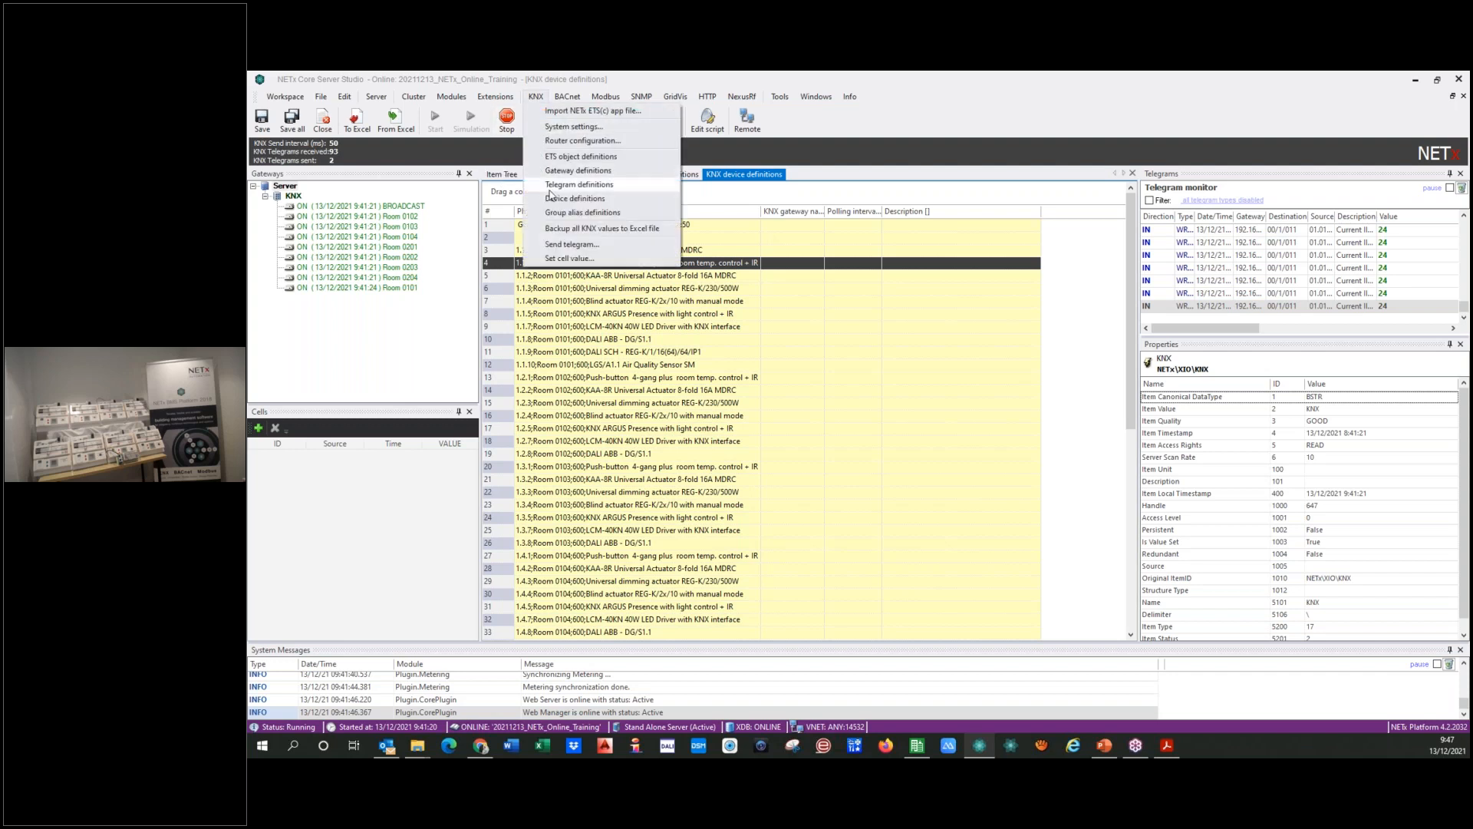
click(557, 213)
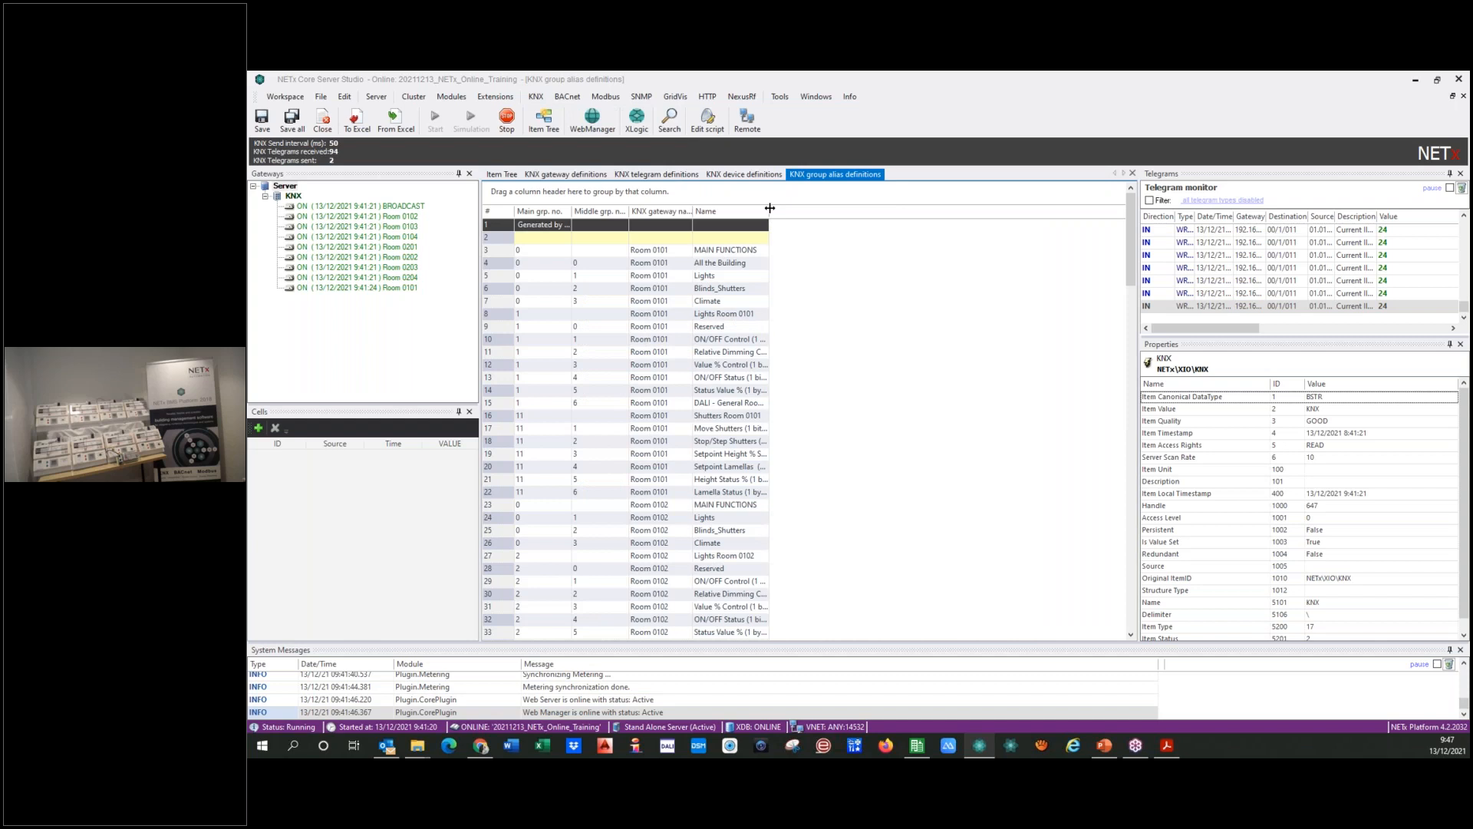
double_click(769, 208)
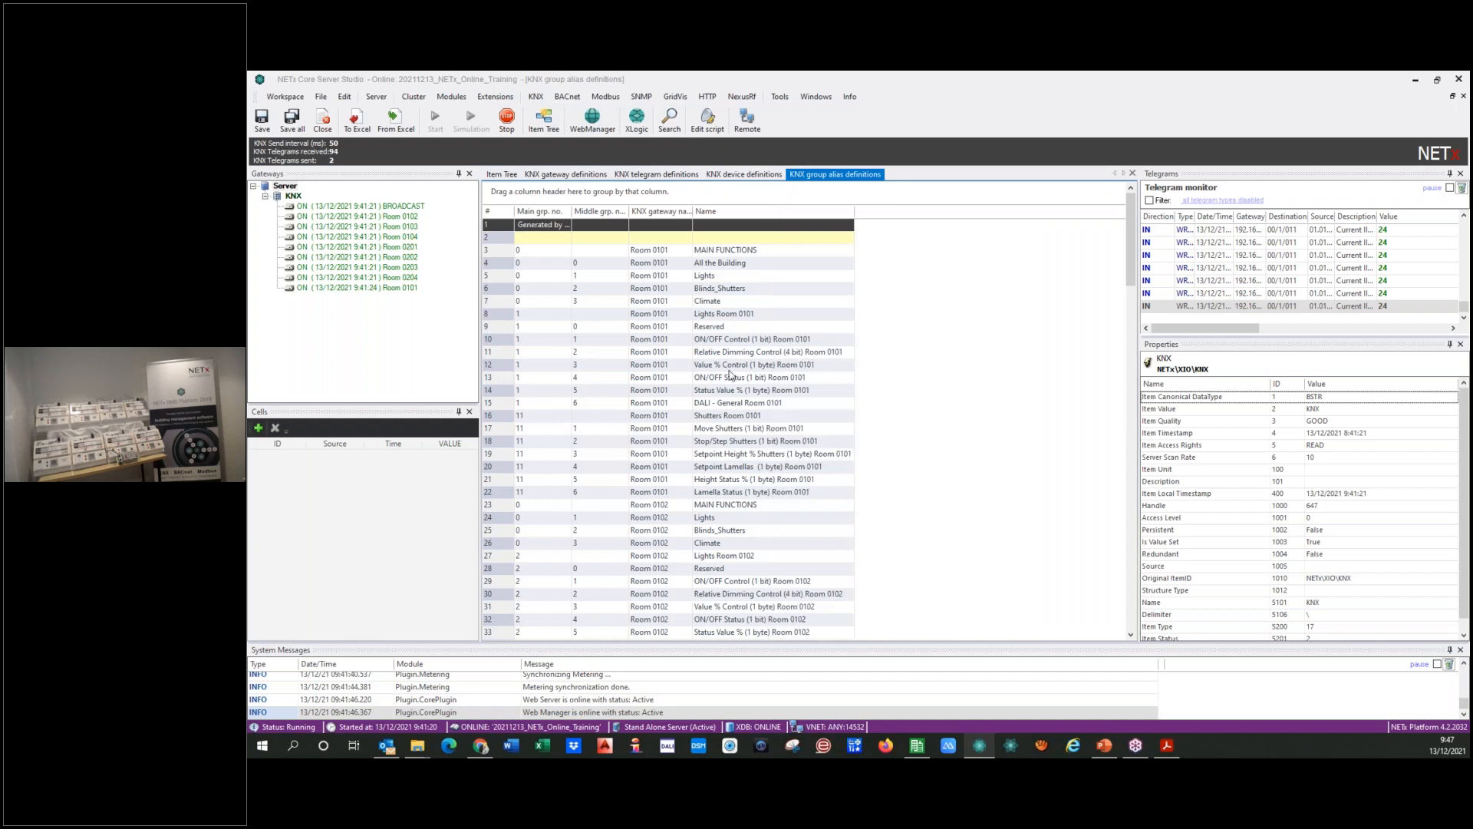
Step: Expand the KNX gateways Room 0101 and Room 0102 in the item tree, and the MAIN FUNCTIONS group of Room 0101
click(498, 176)
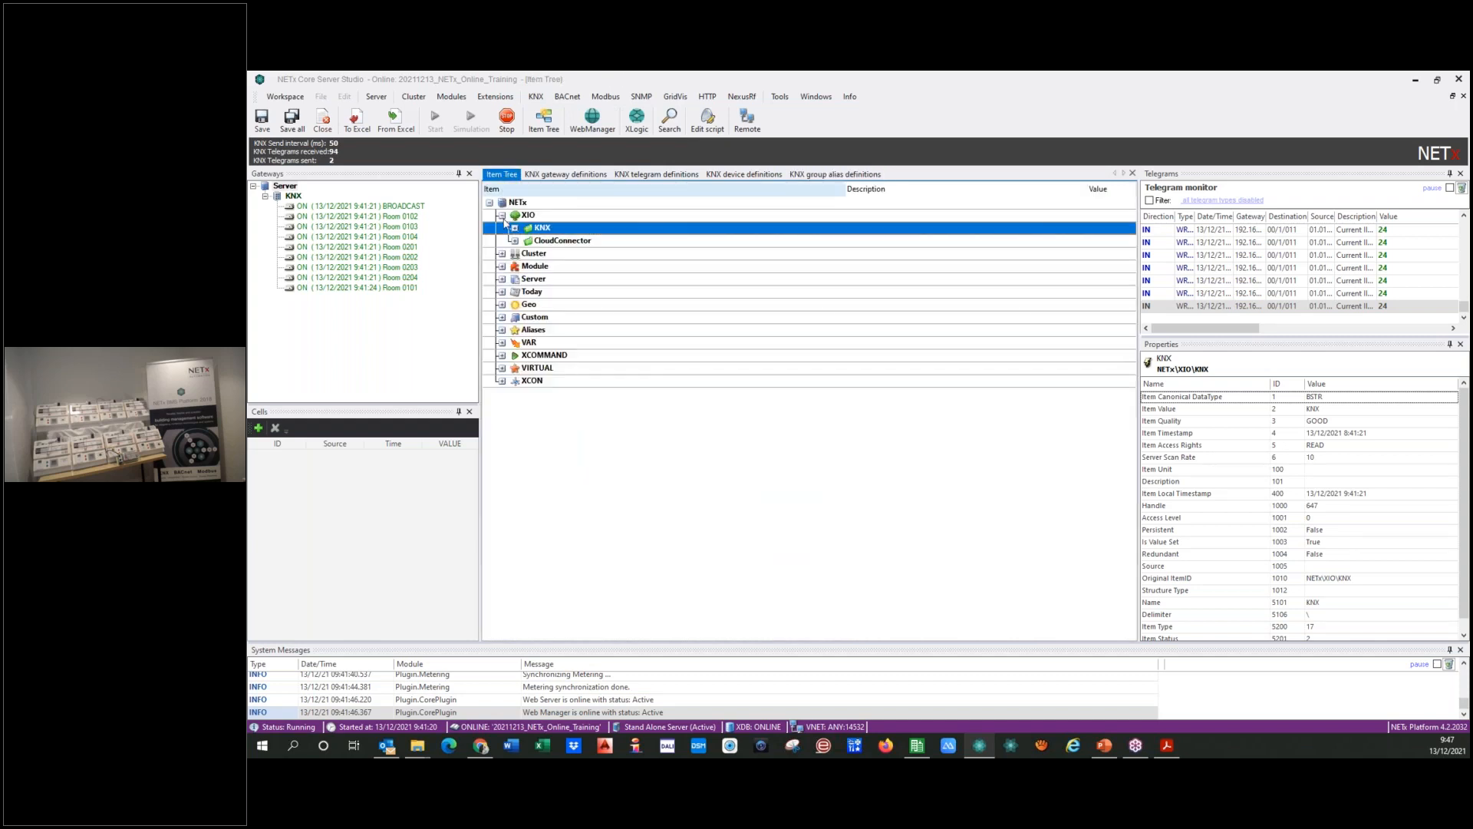
click(515, 229)
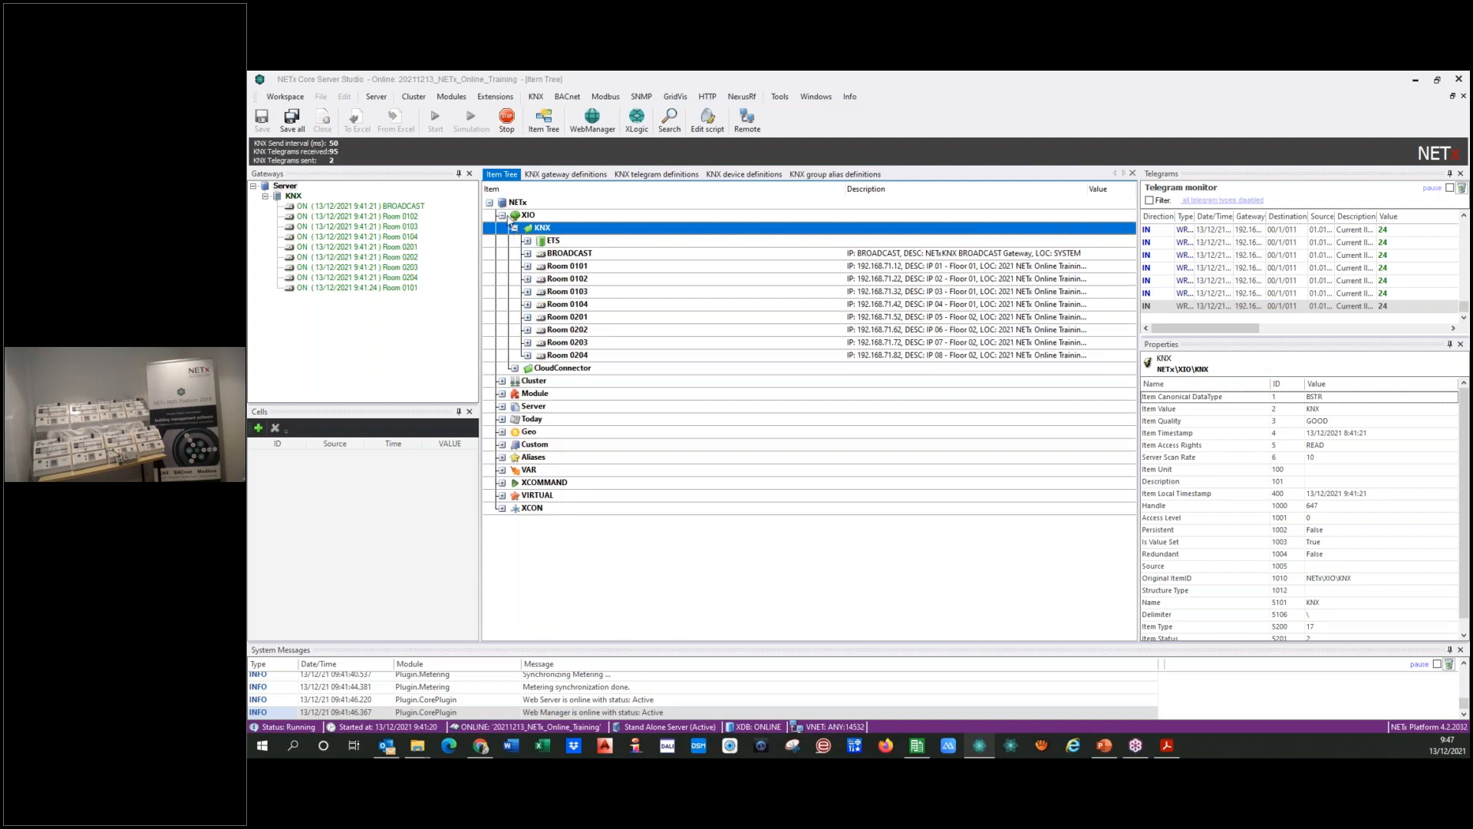
click(528, 266)
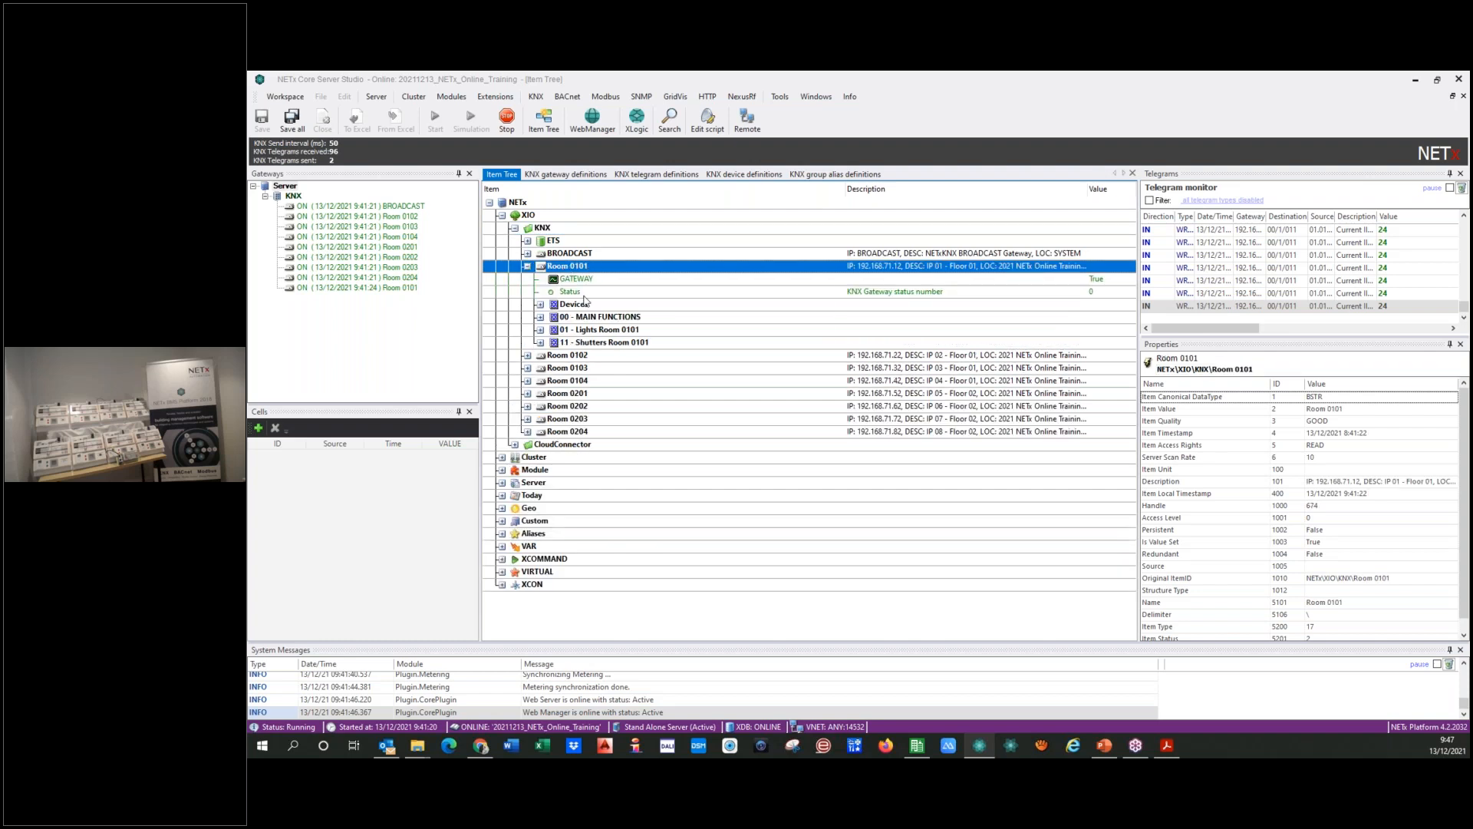
click(528, 355)
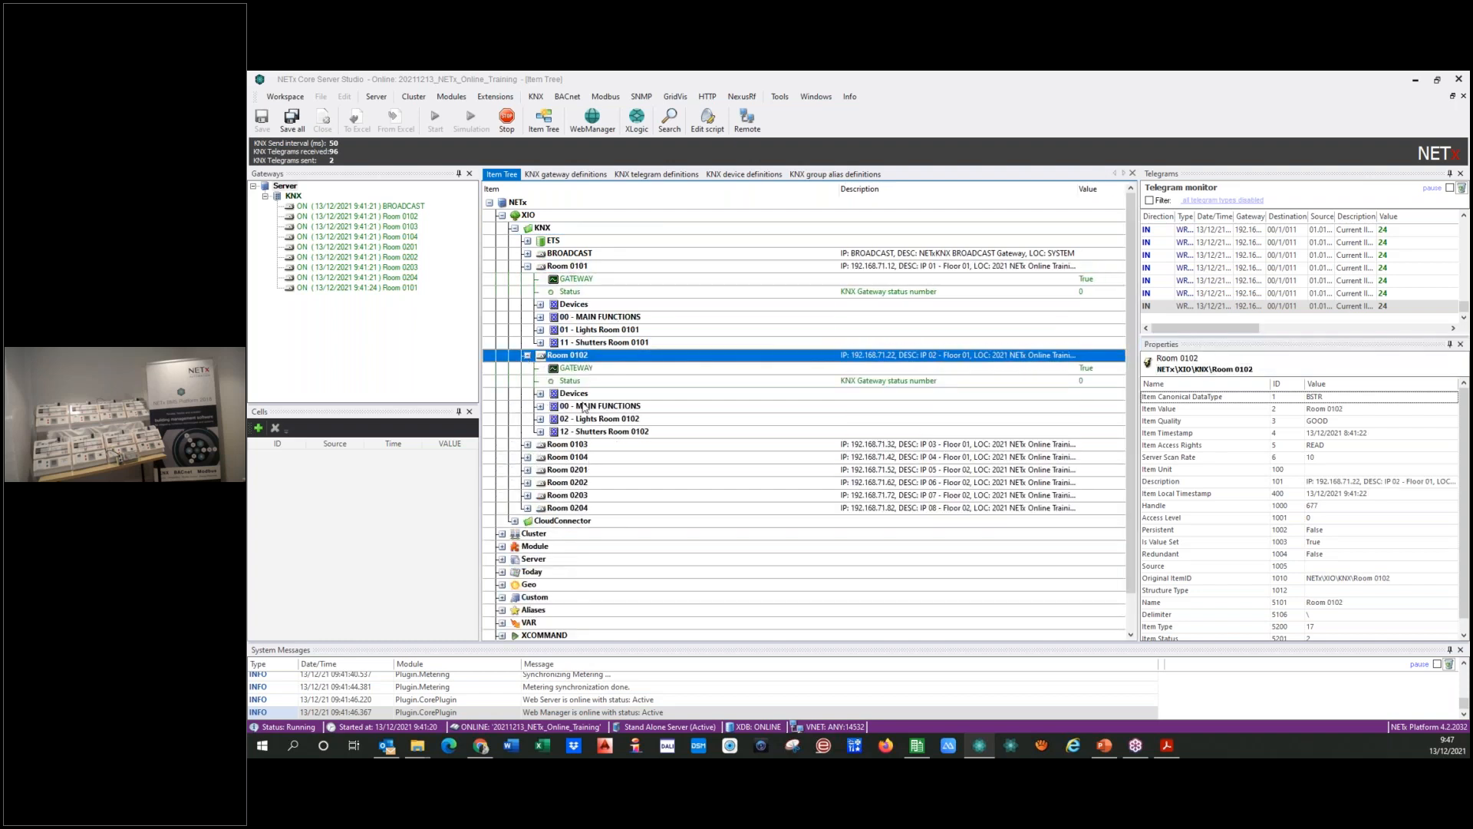
click(540, 317)
click(552, 342)
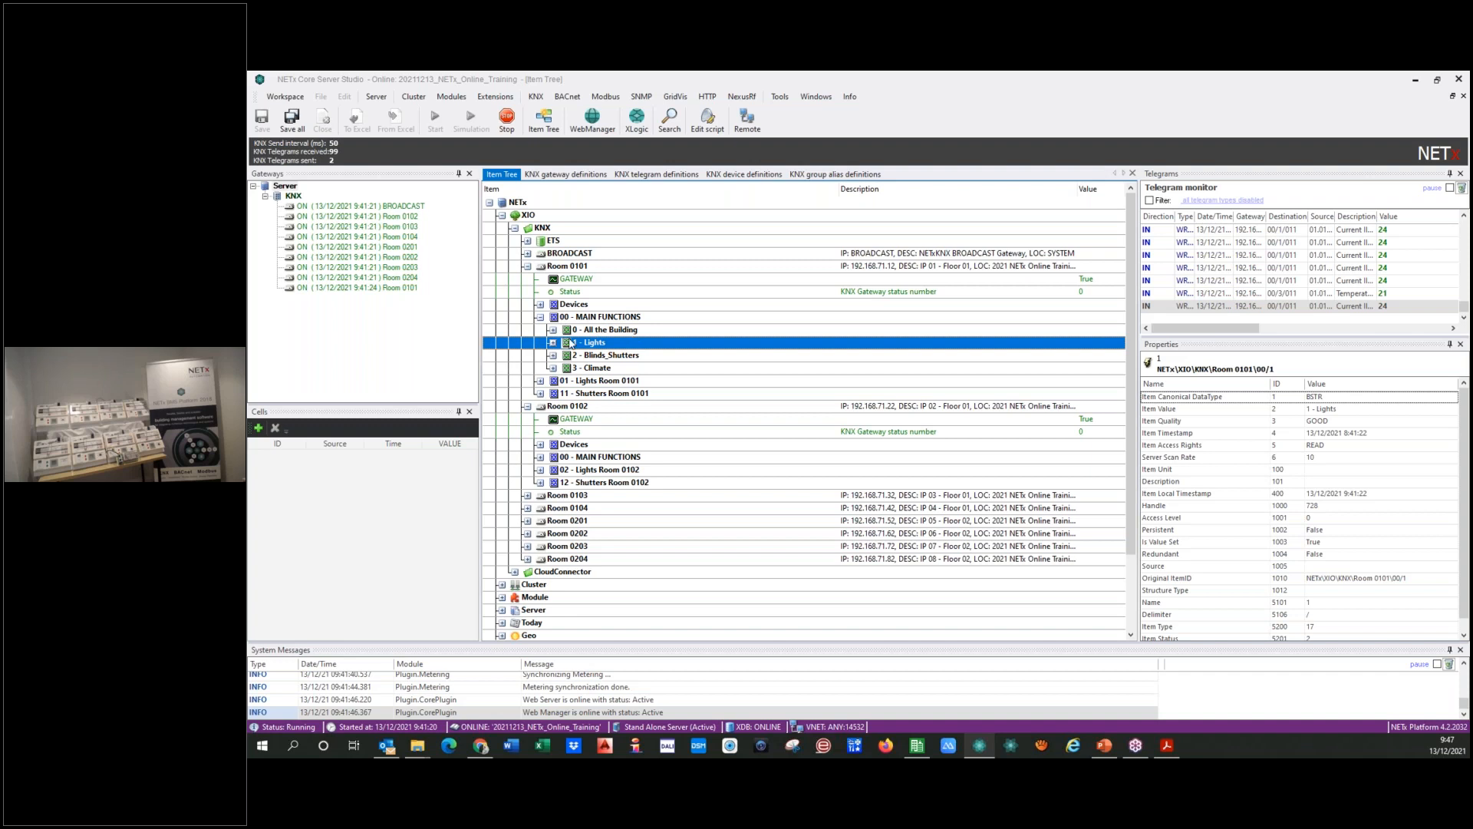
Step: Examine the items under All the Building and Lights in Room 0101's MAIN FUNCTIONS group
click(553, 331)
click(895, 346)
click(553, 330)
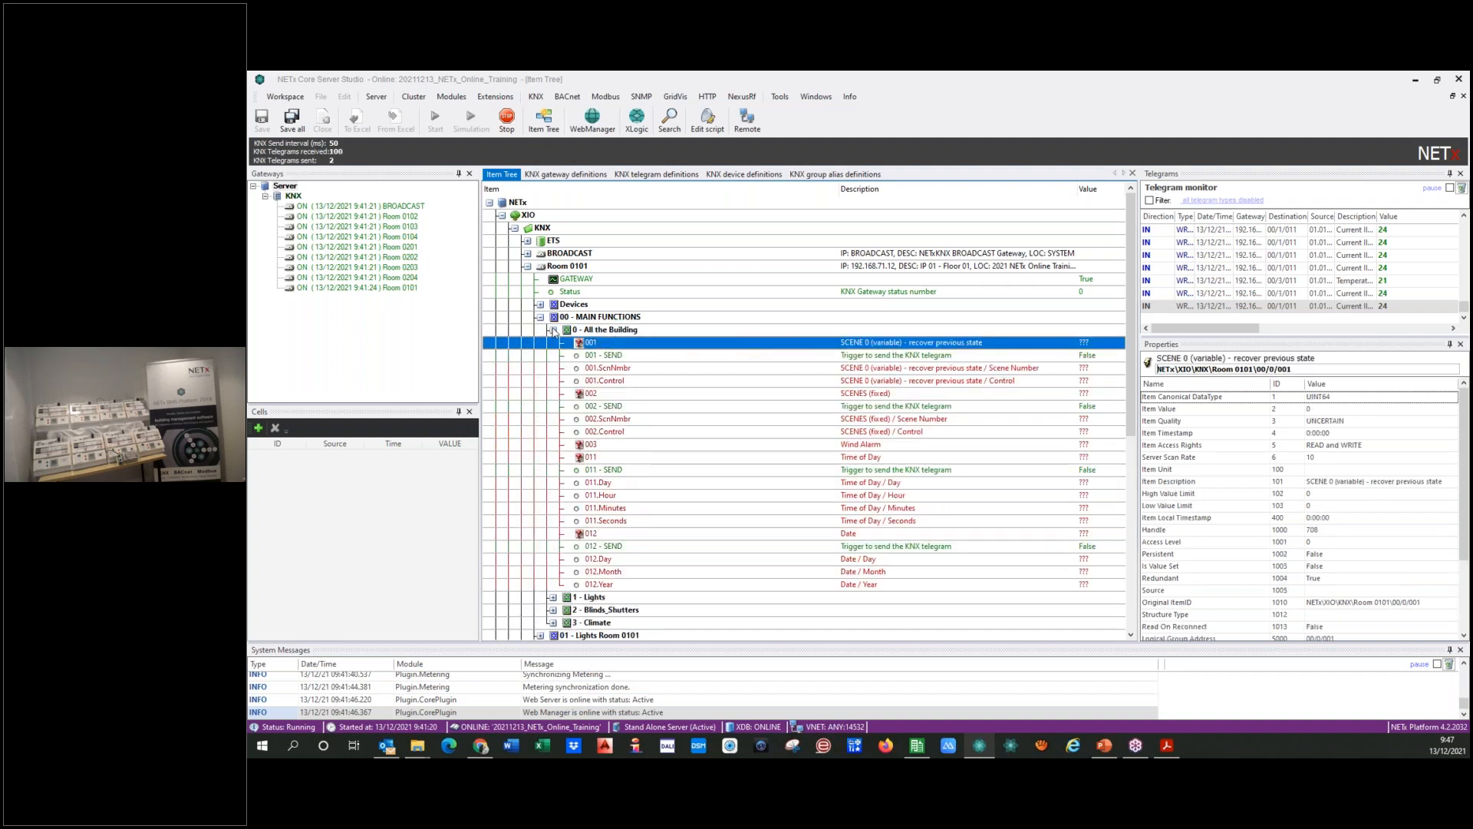
click(552, 343)
click(907, 356)
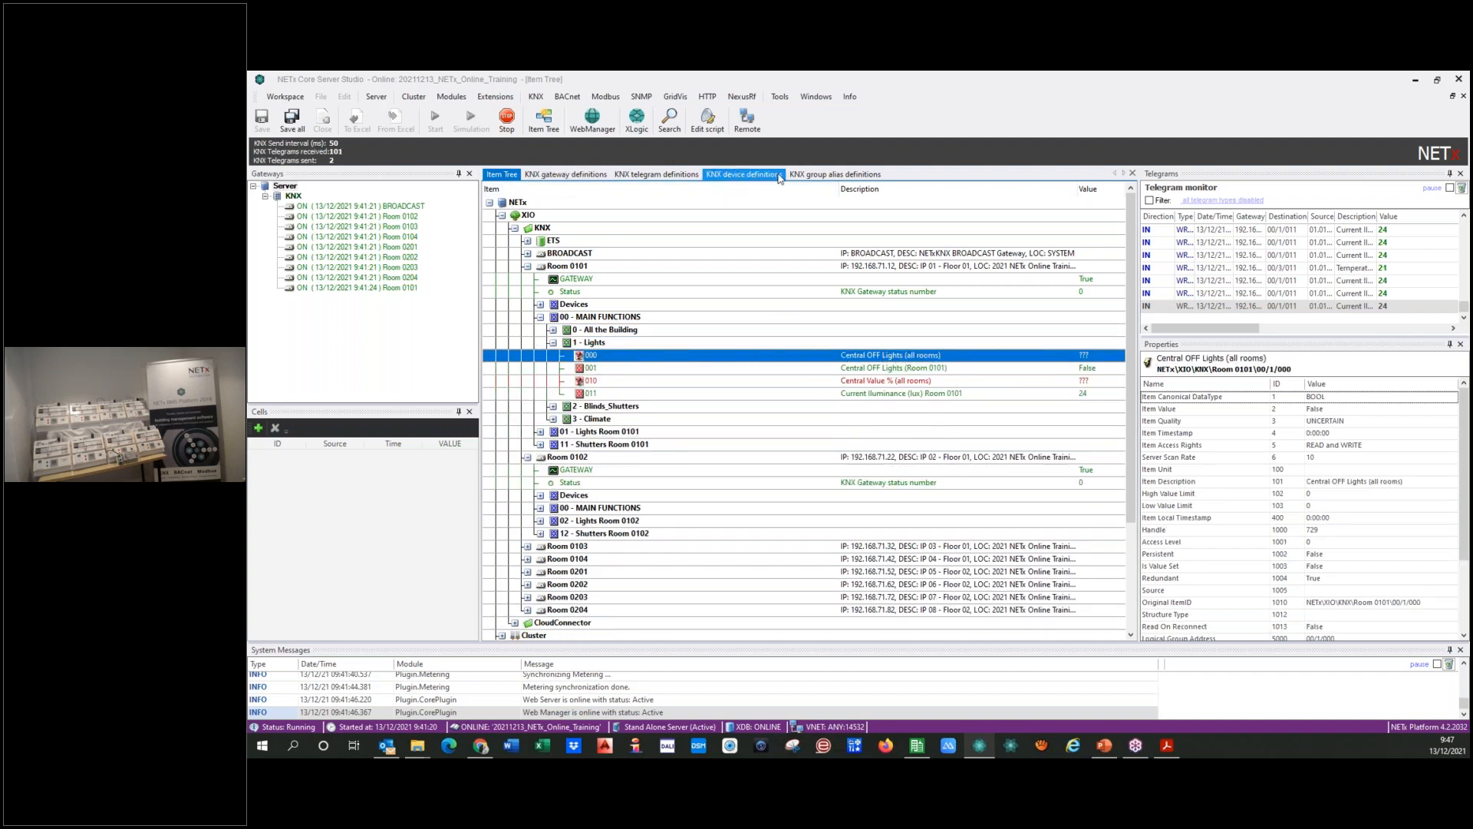
Step: Open the KNX telegram definitions and review them back up to the first entries of Room 0101
click(665, 174)
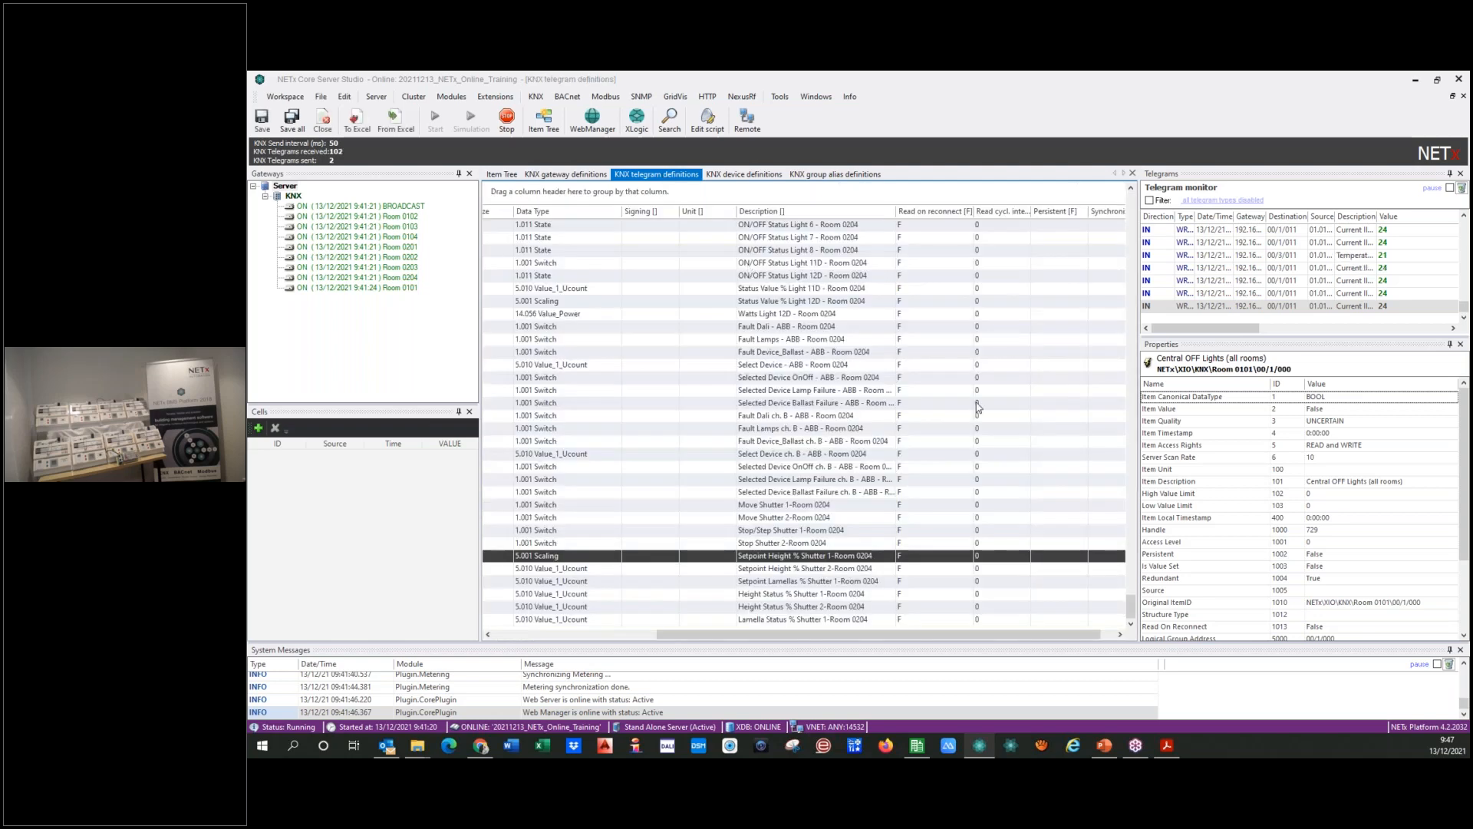
scroll(776, 353, up, 8)
scroll(776, 354, up, 5)
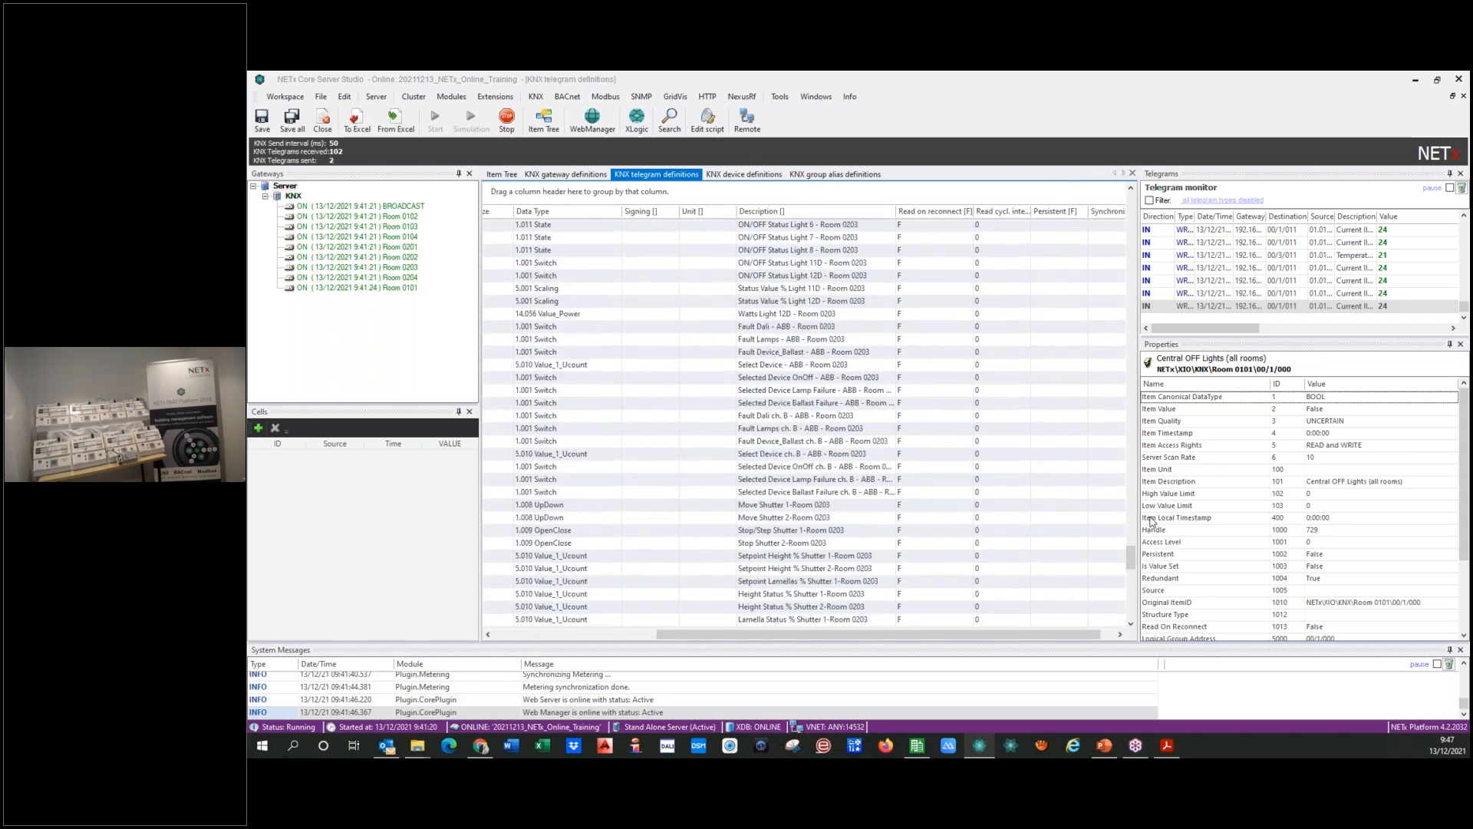
click(1133, 460)
drag(1134, 460, 1133, 186)
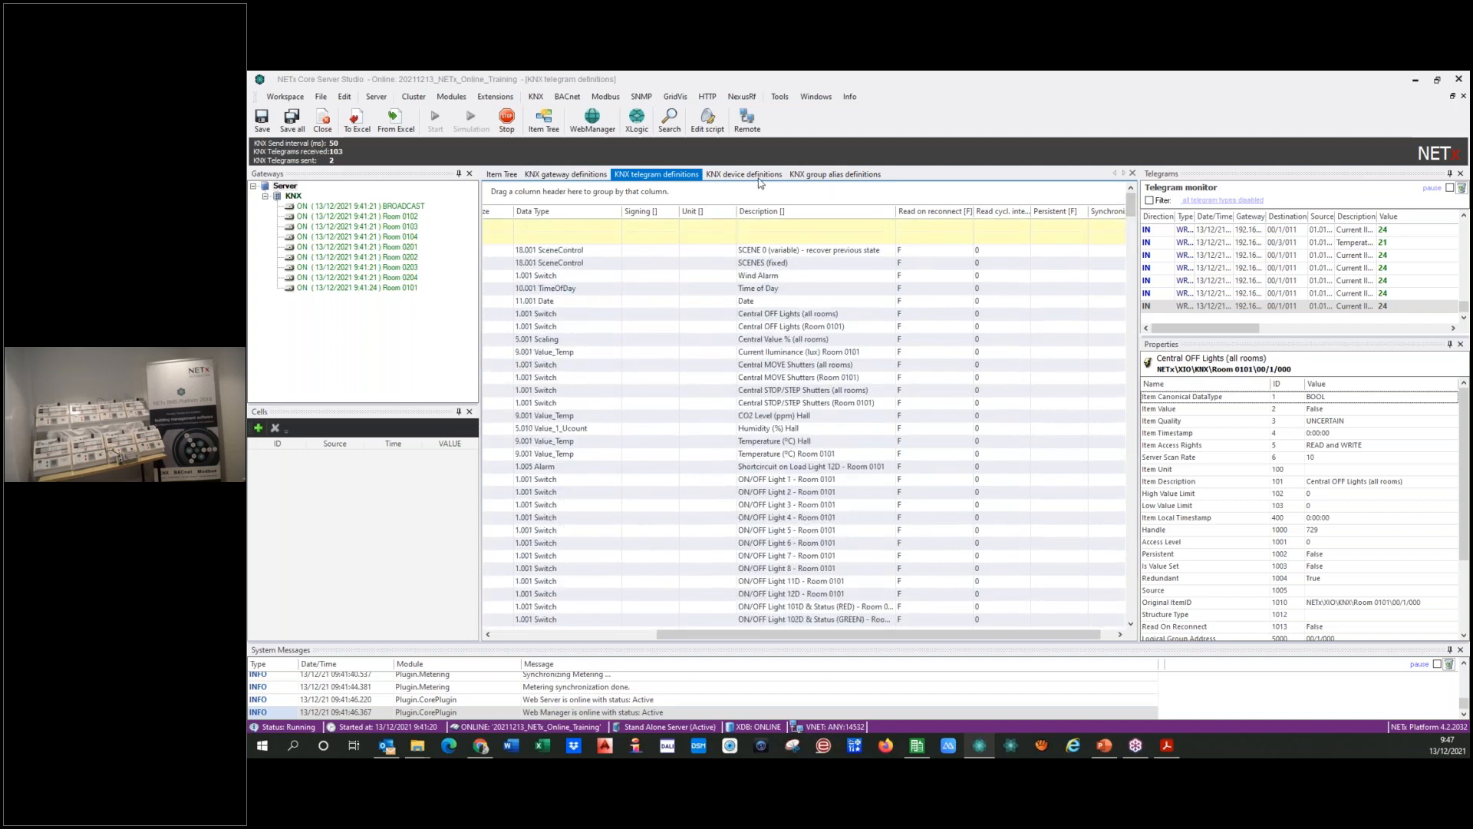
Step: Close the KNX group alias definitions and the KNX device definitions, discarding the changes to the device definitions
click(823, 178)
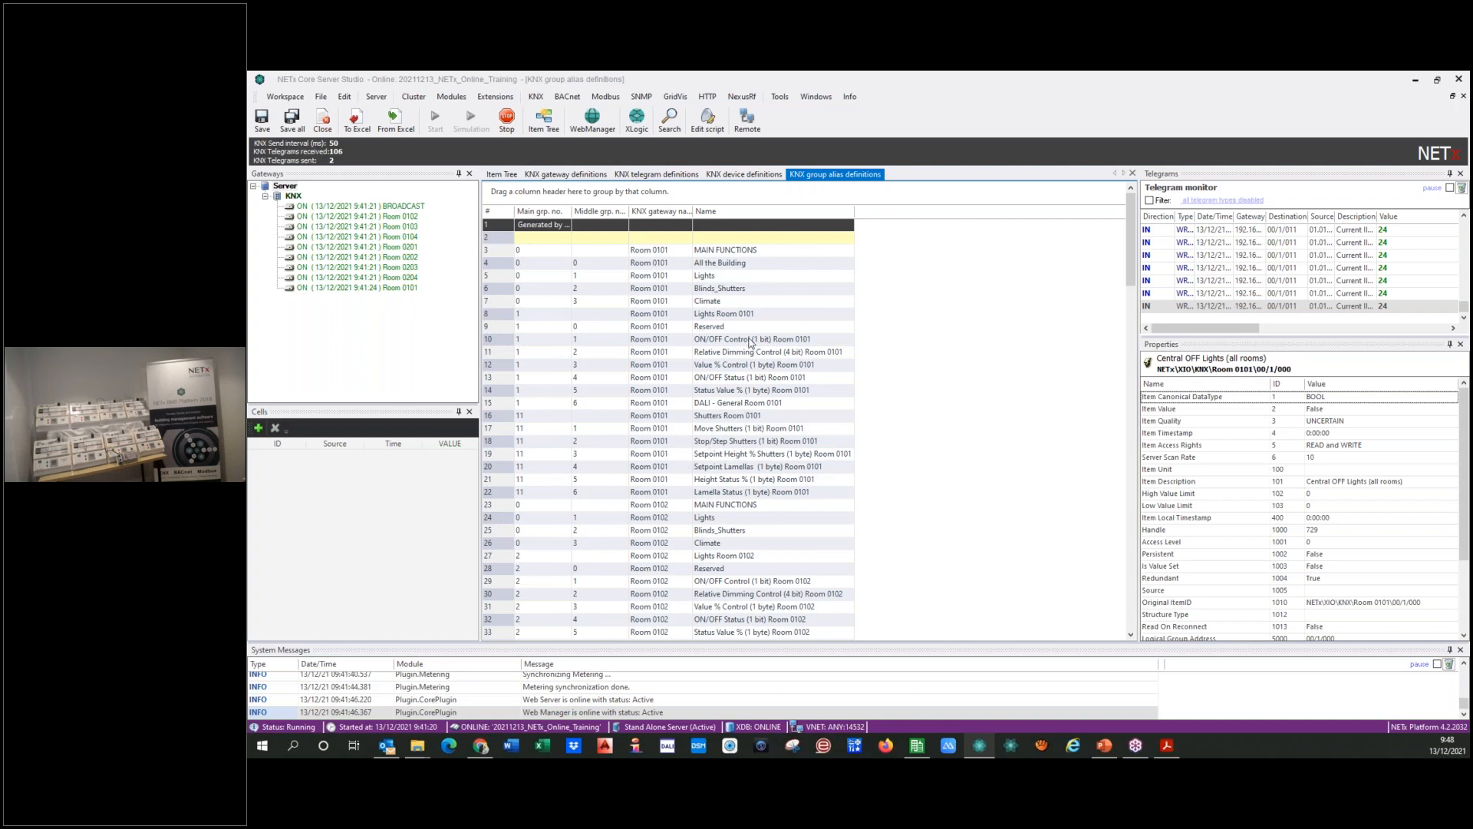
click(1134, 176)
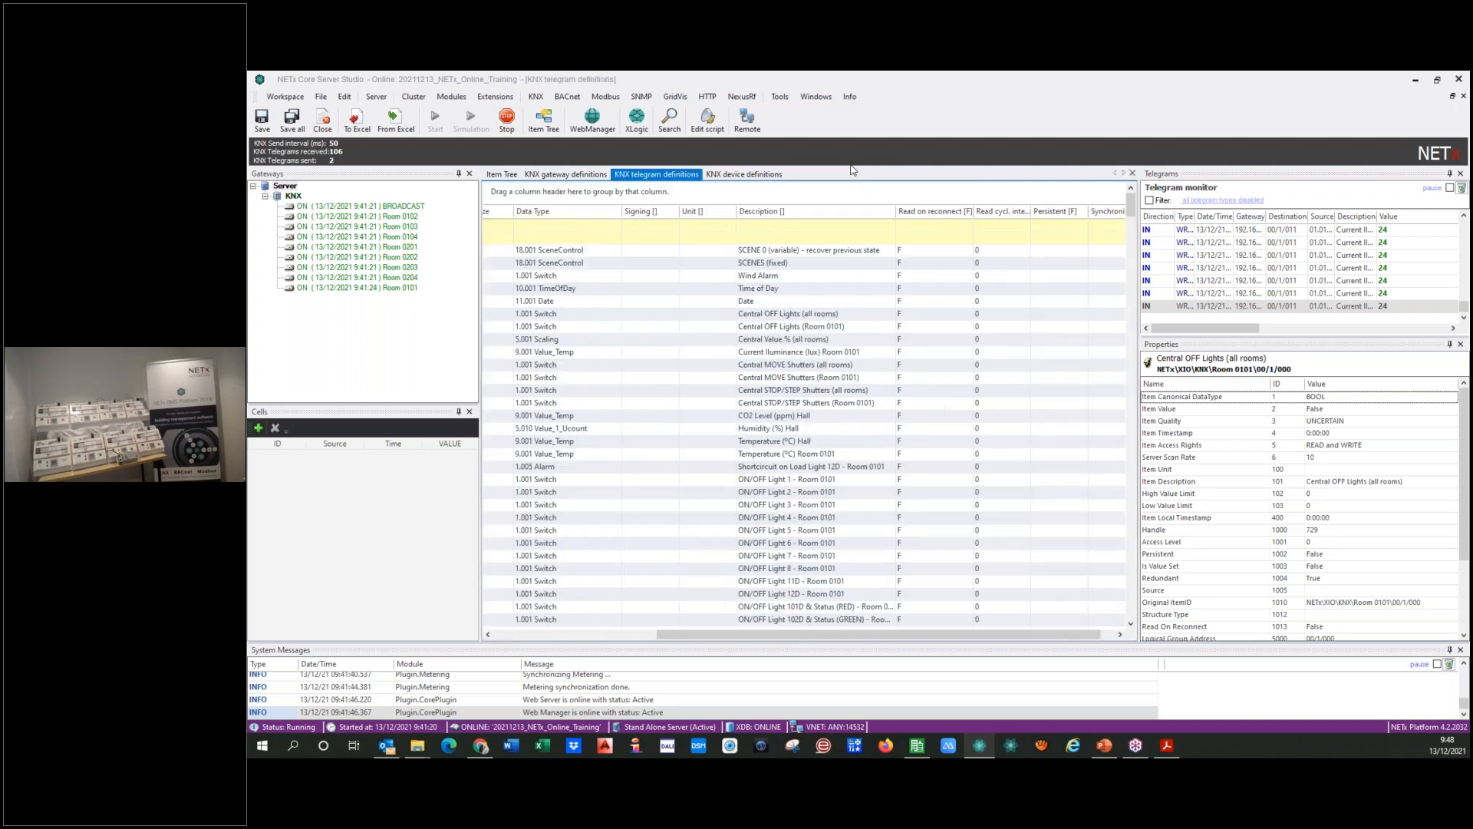
click(746, 176)
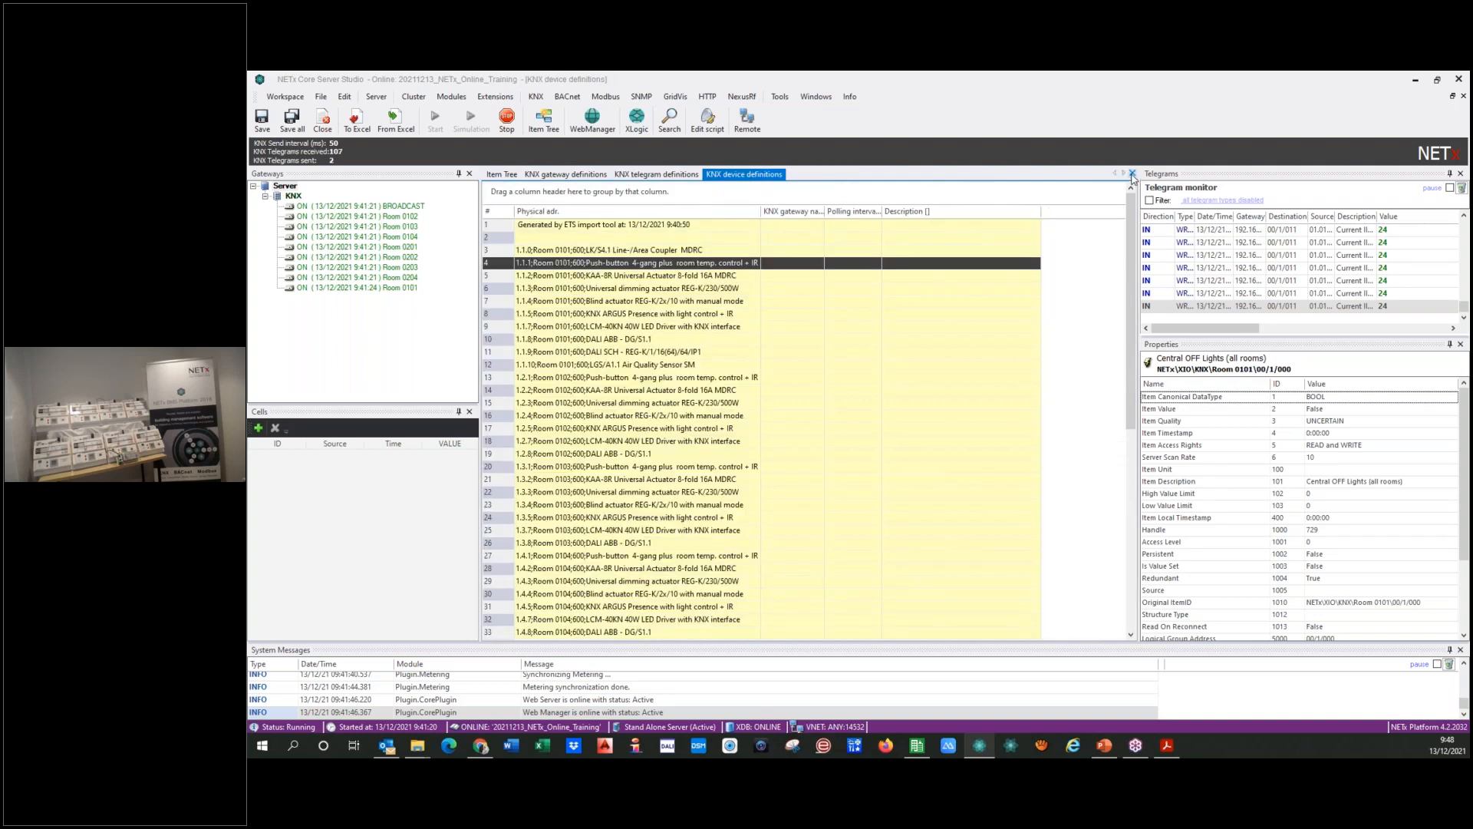
click(1133, 175)
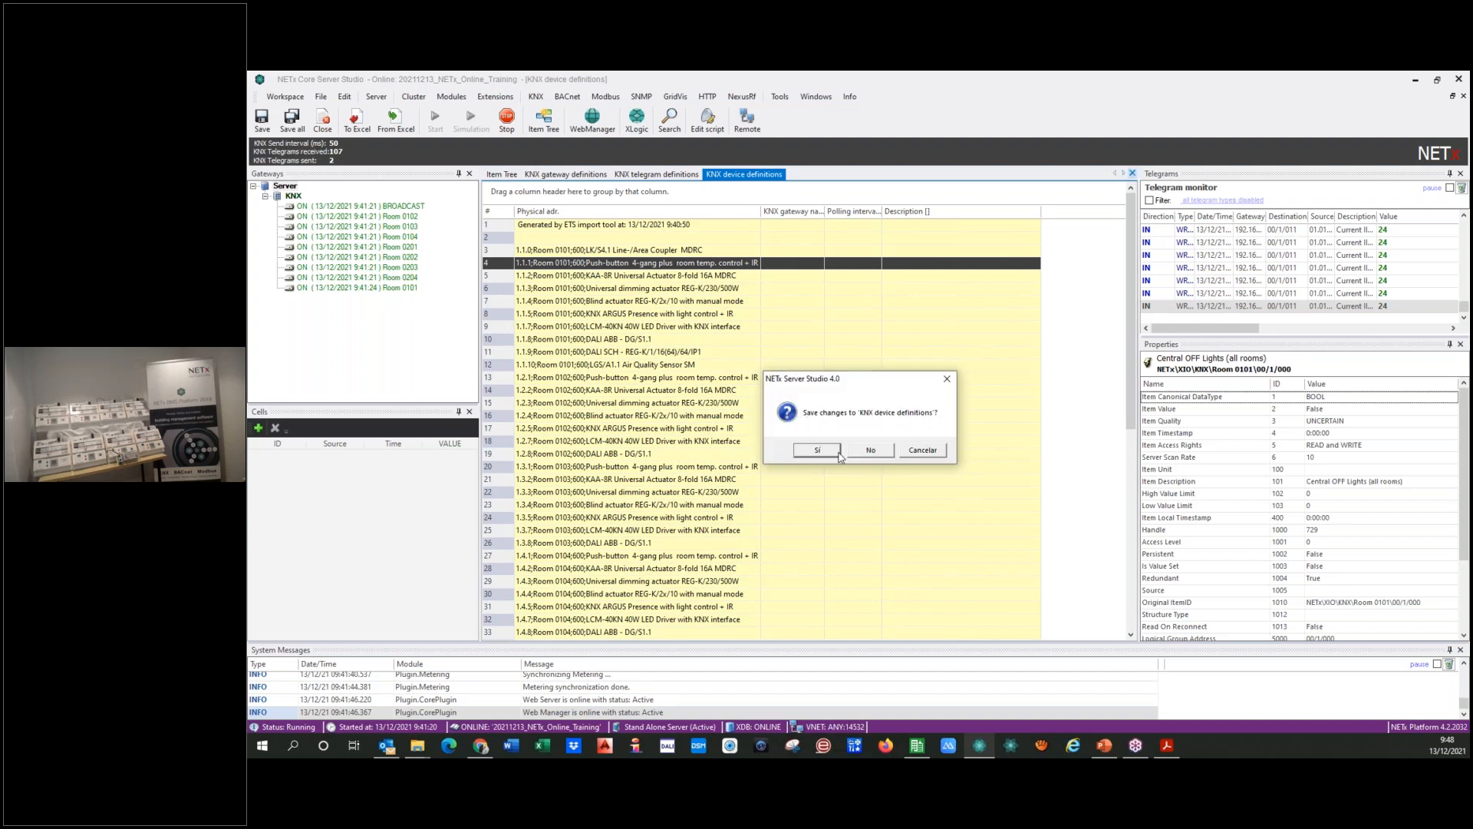
click(867, 451)
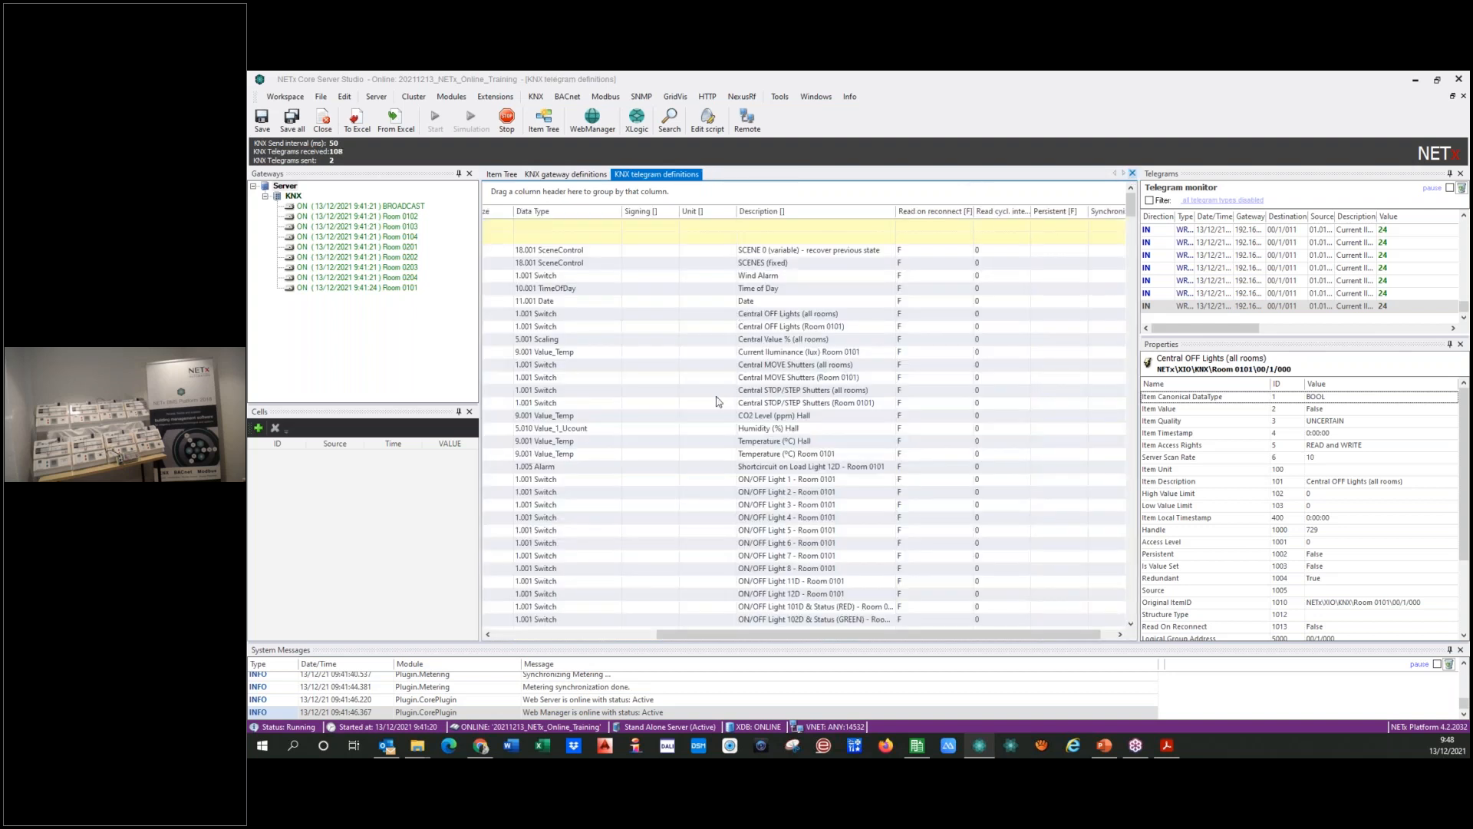
Step: Review the columns of the KNX telegram definitions, from the group address across to the Persistent setting
drag(712, 637, 553, 637)
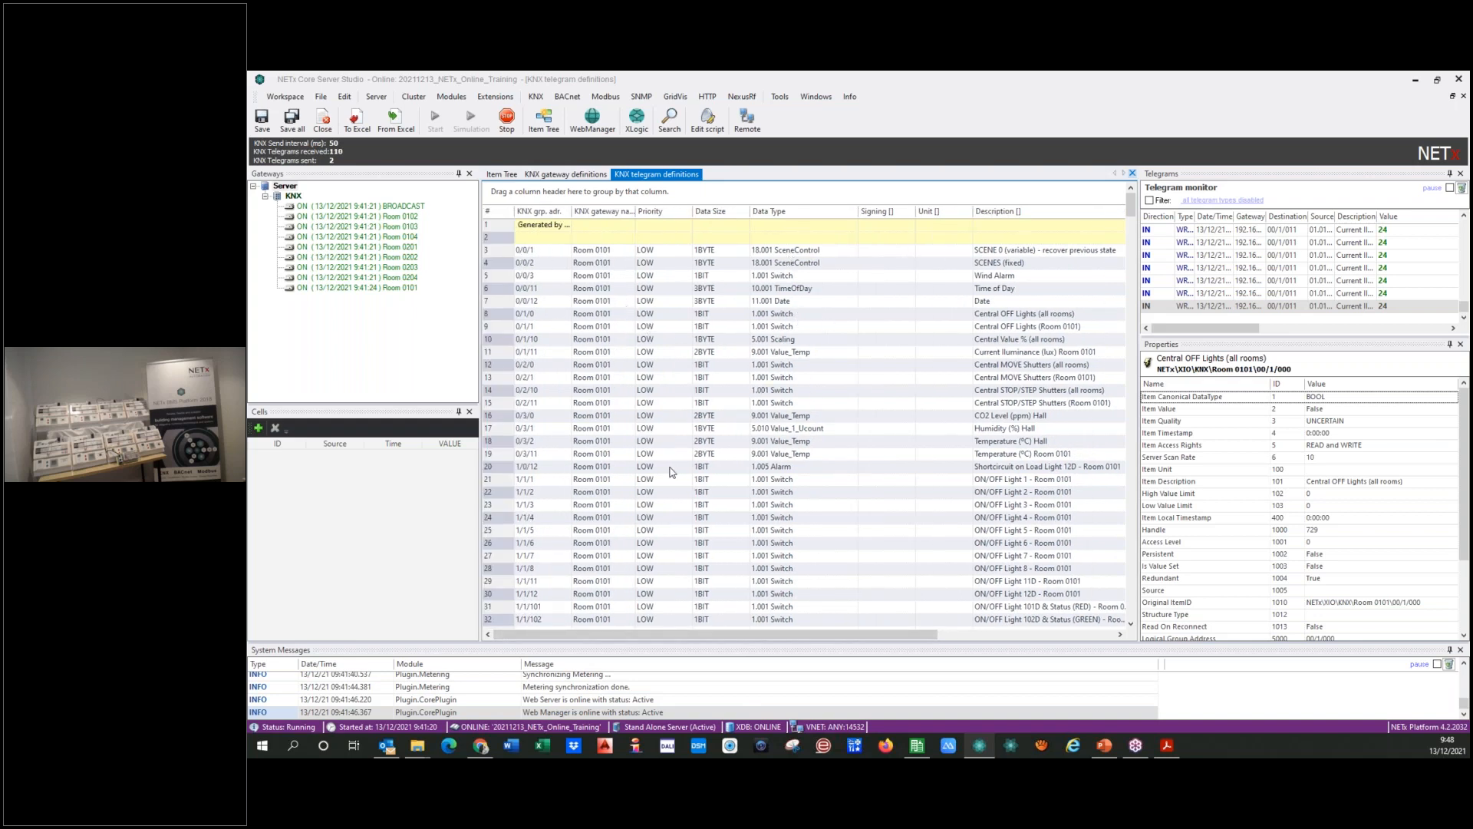
drag(752, 637, 894, 636)
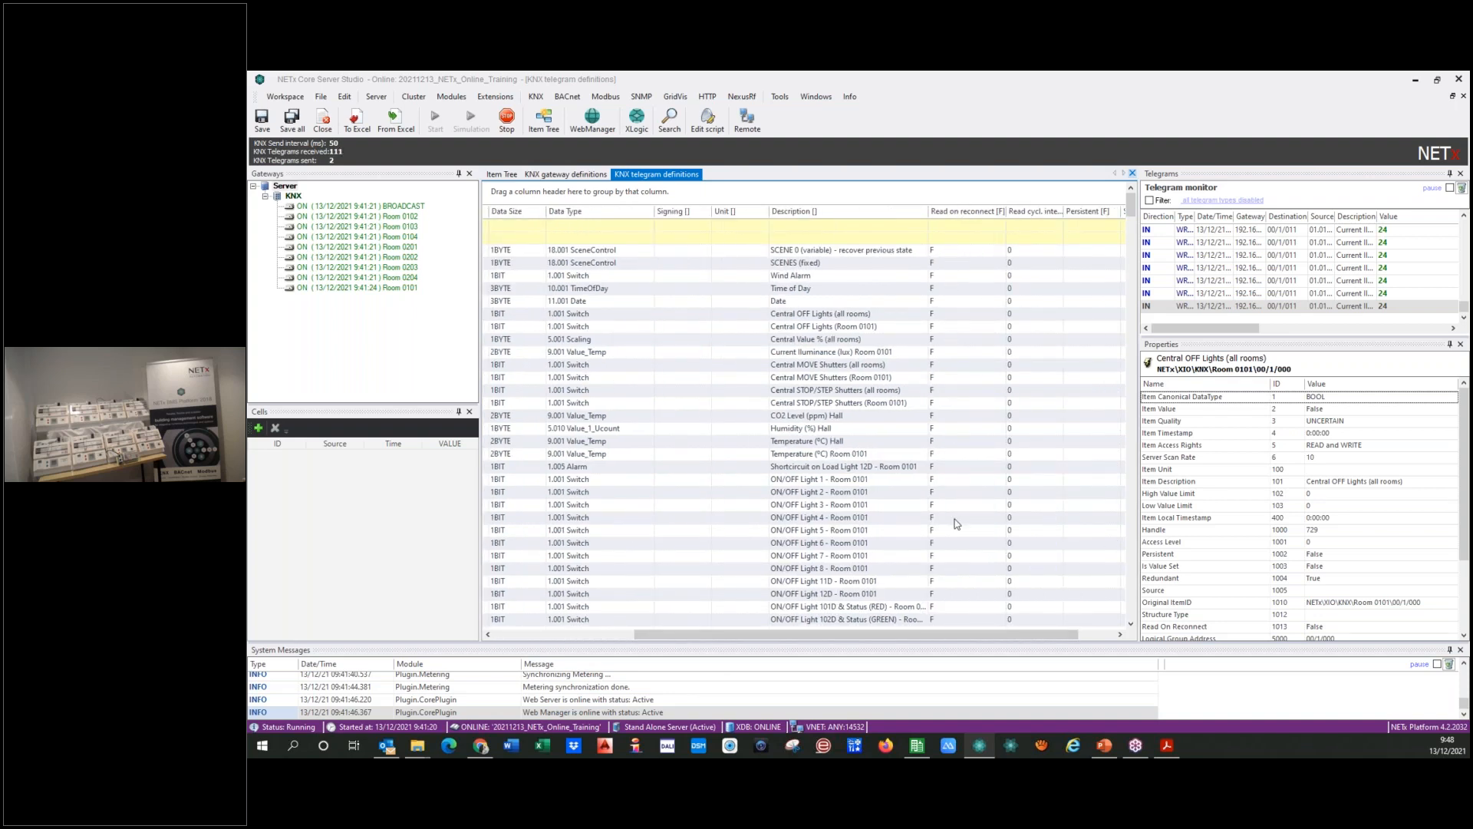
drag(943, 637, 774, 649)
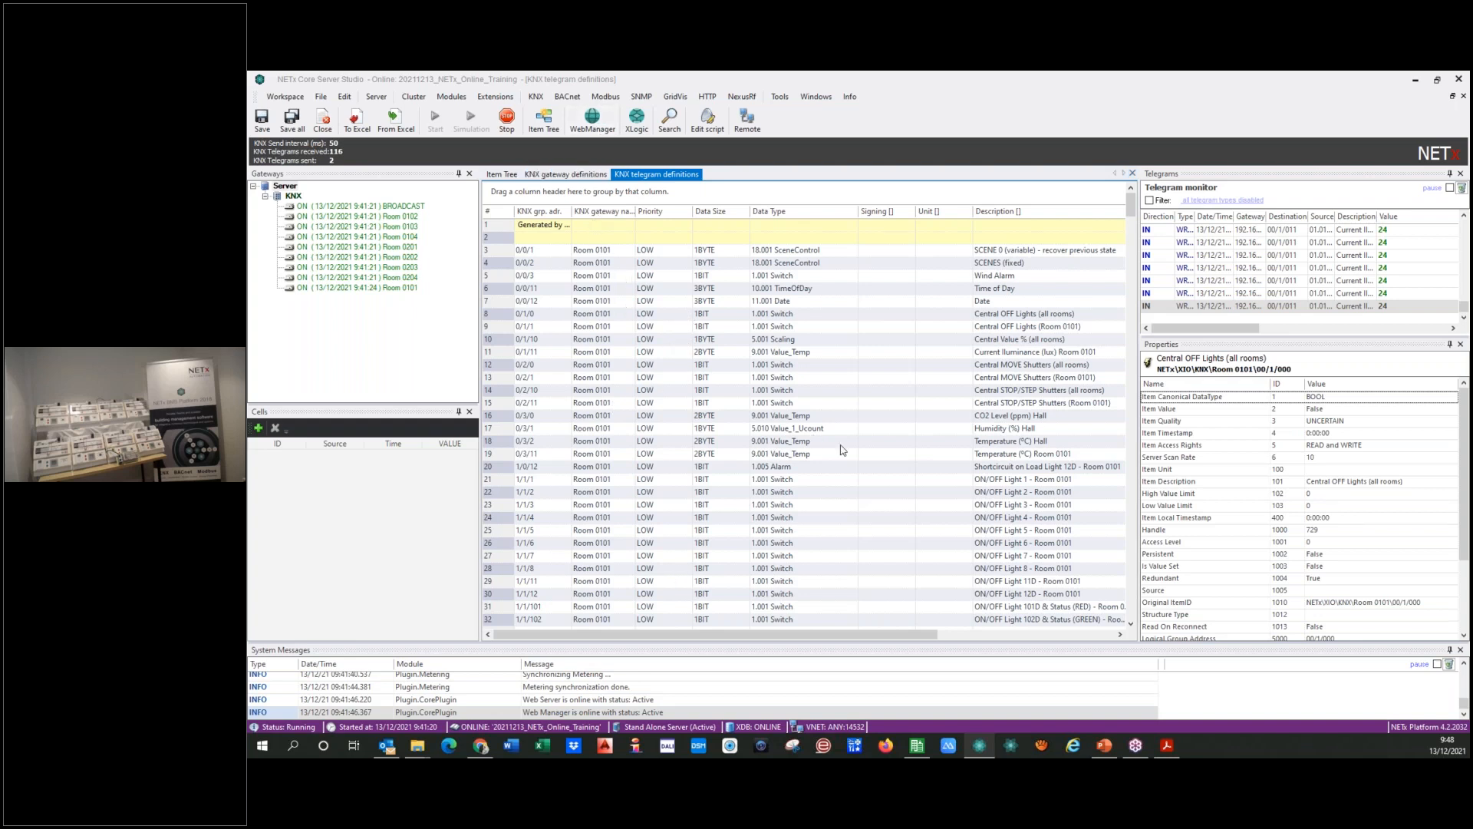
Step: Switch to ETS5, replace the open project with 2021 NETx Online Training - Single Room MASTER, and close its NETx BMS App Secure view
click(918, 746)
click(291, 113)
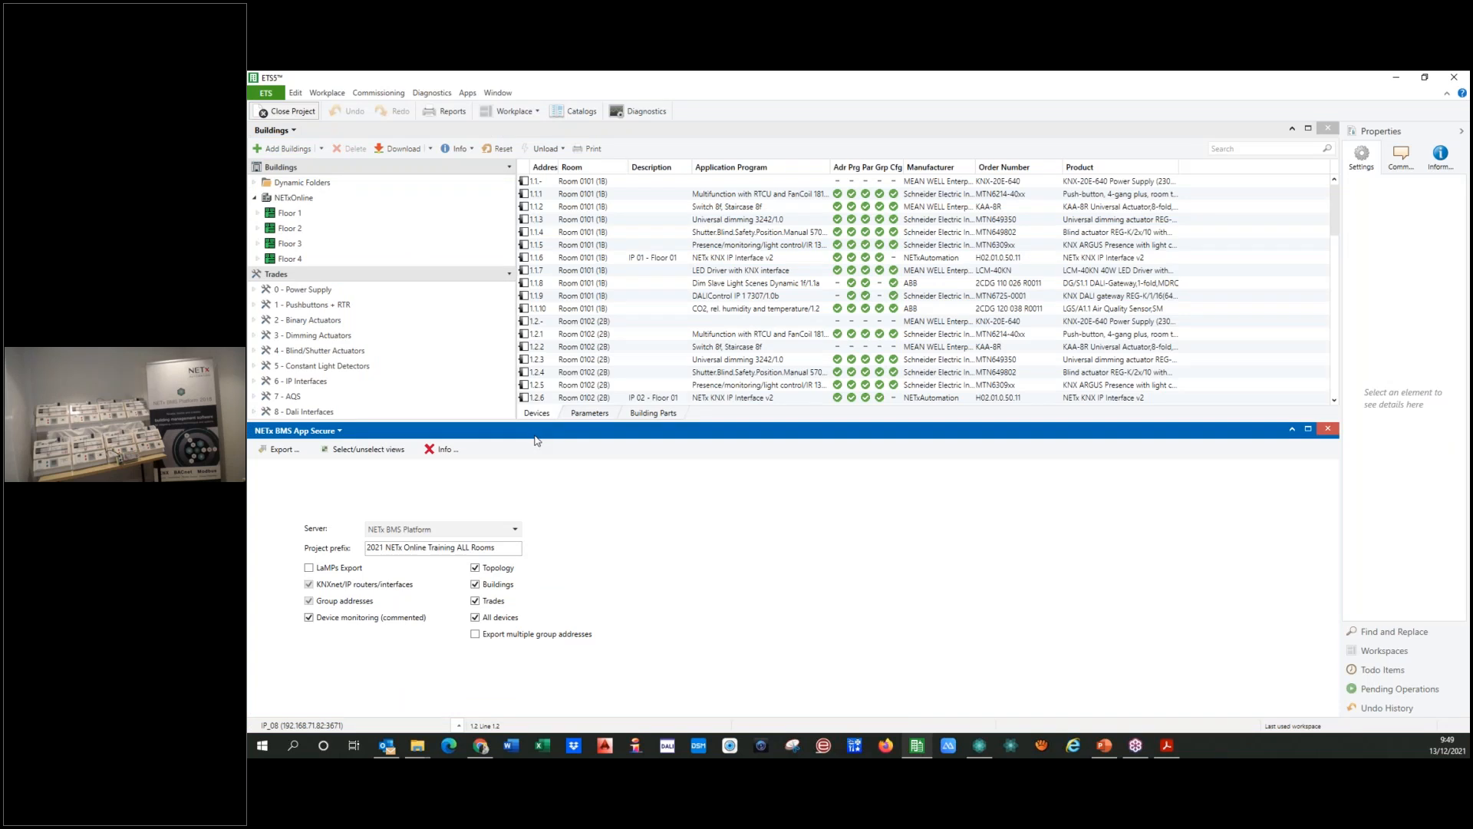
click(364, 225)
double_click(285, 223)
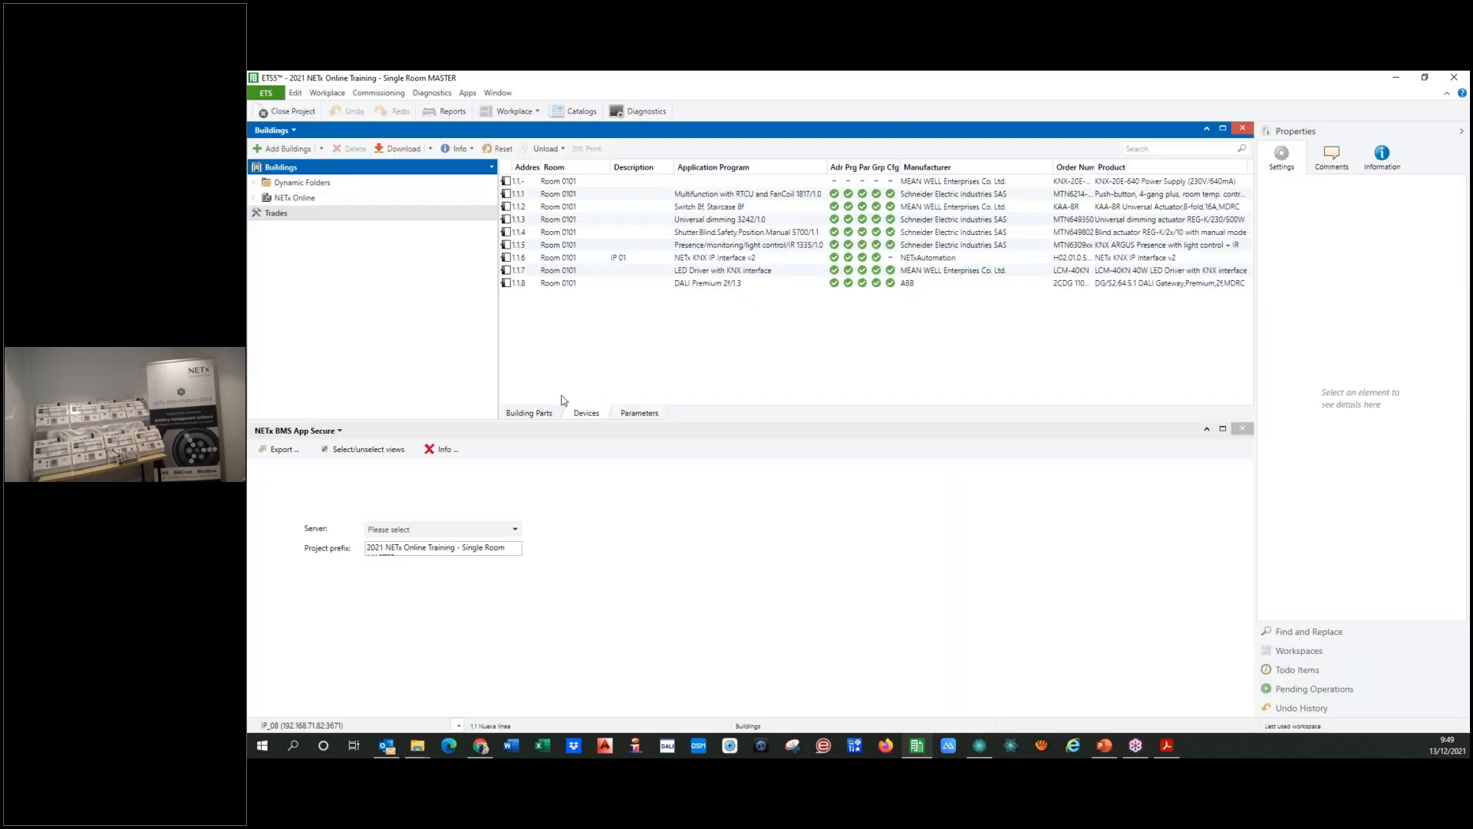
click(1242, 429)
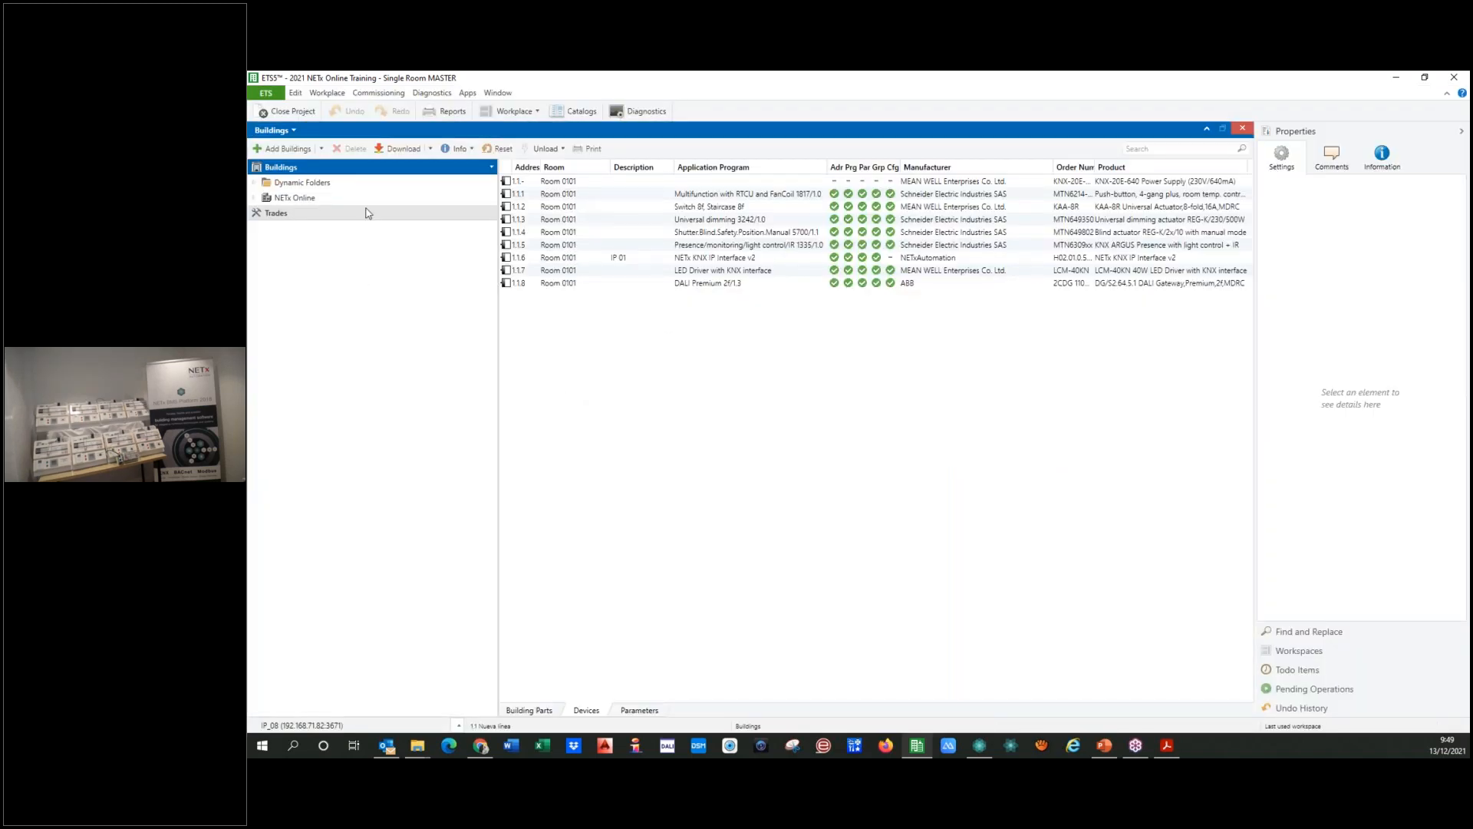
Step: Expand Room 0101 under NETx Online and examine presence detector 1.1.5 and IP interface 1.1.6
click(254, 198)
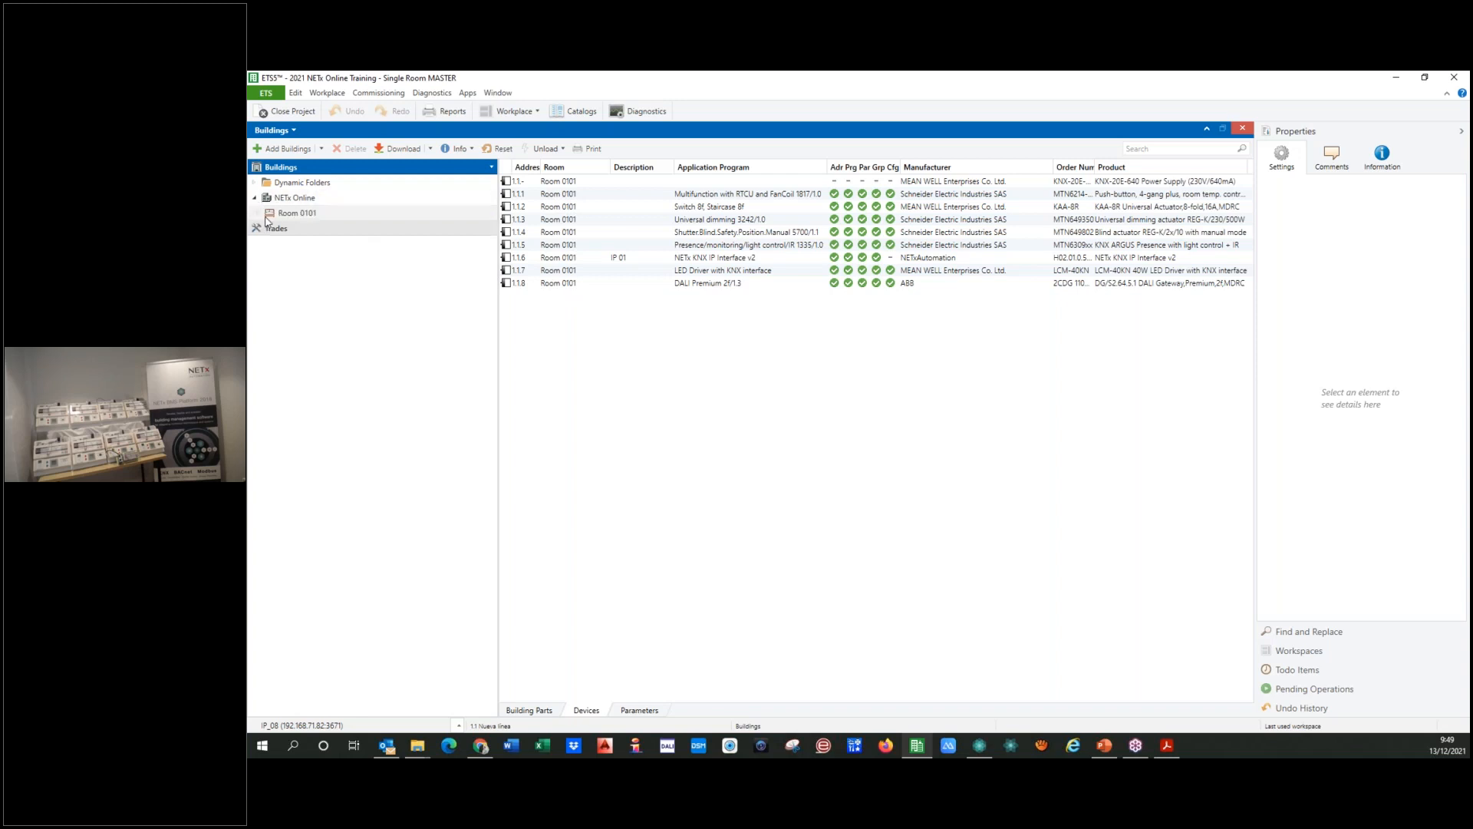
click(259, 214)
click(369, 243)
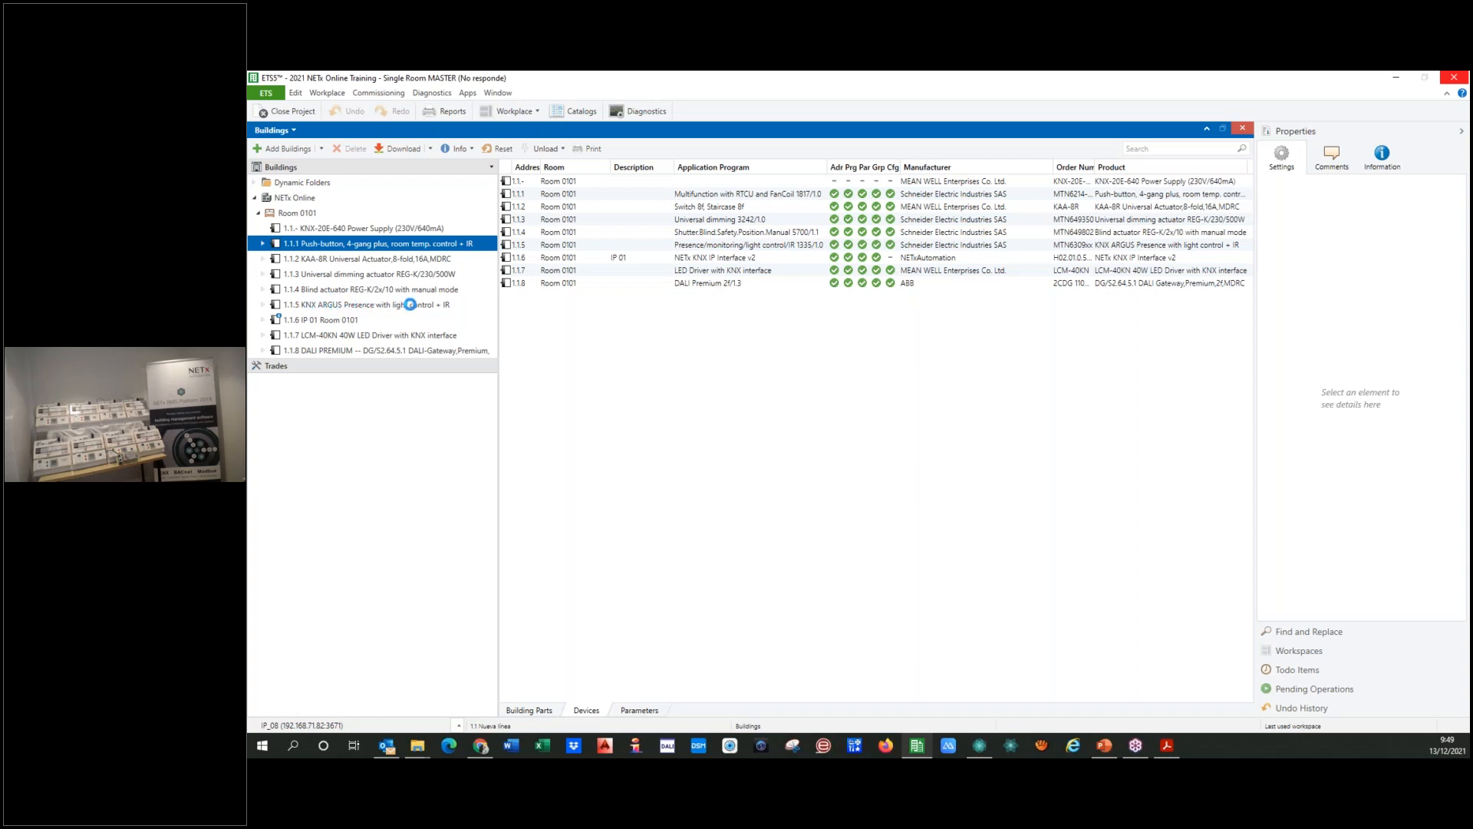
click(365, 306)
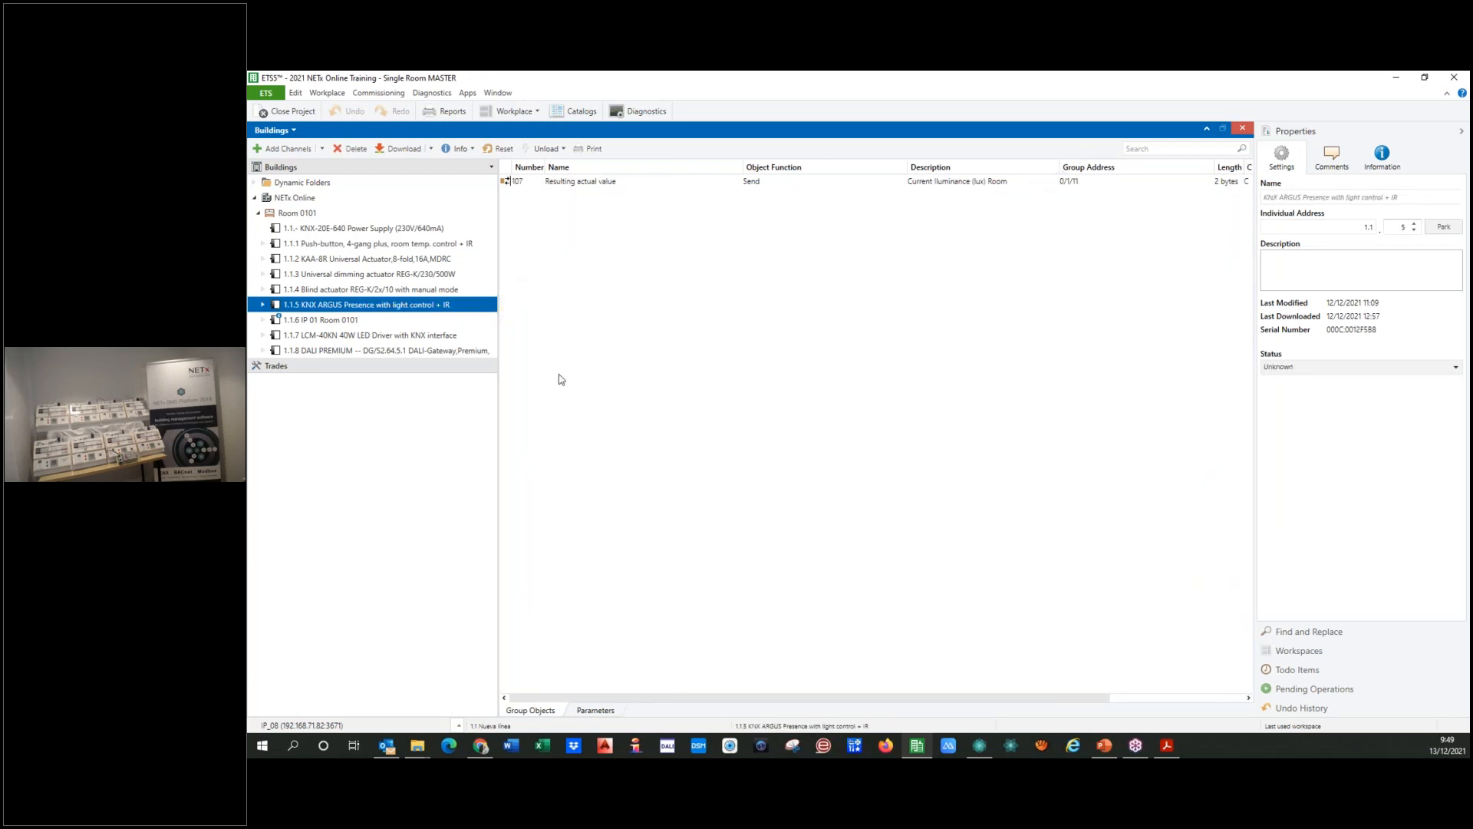
click(316, 321)
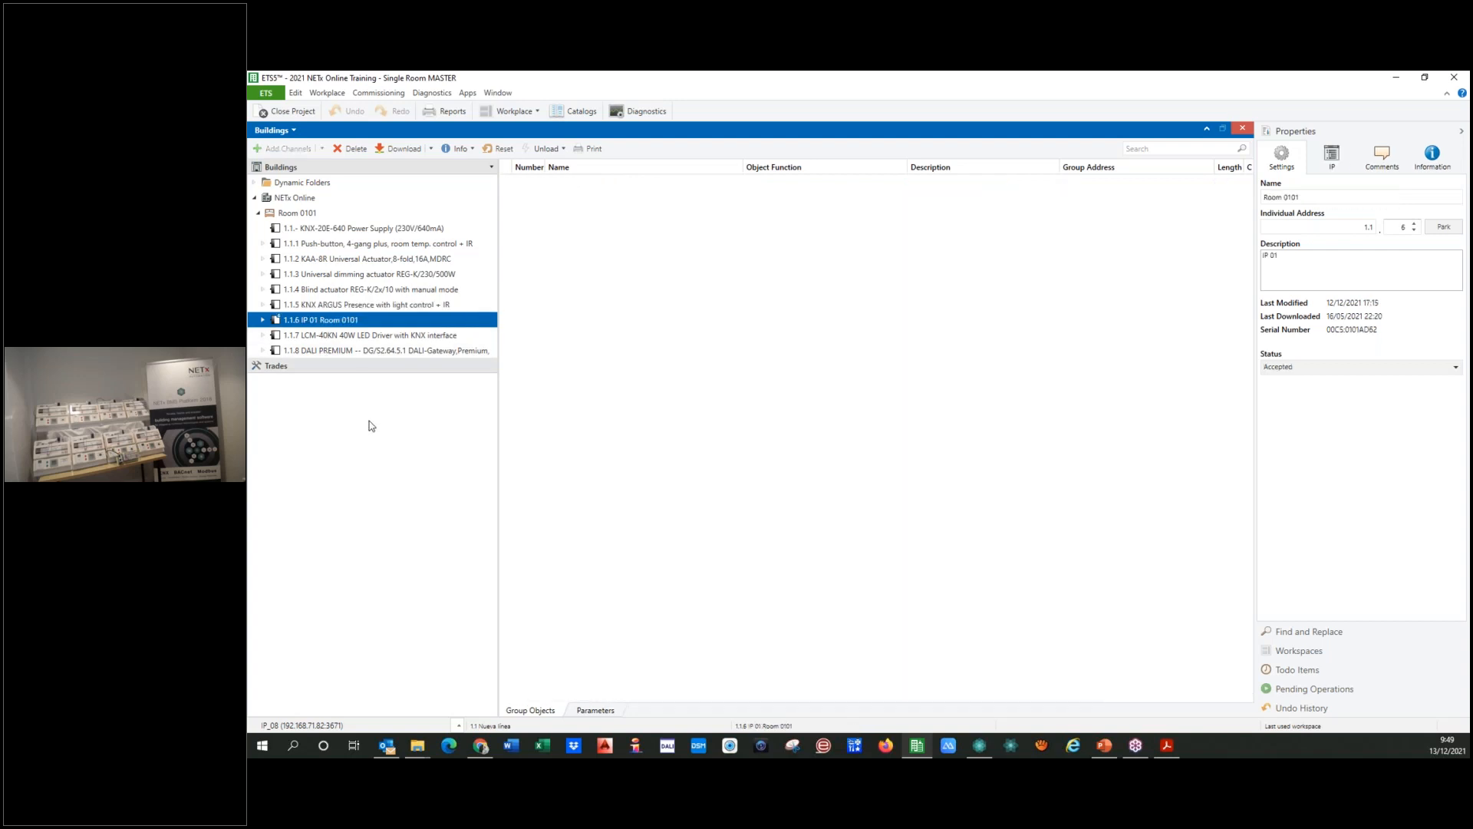
Step: Examine the parameters of IP interface 1.1.6 and LED driver 1.1.7, and the group objects of DALI gateway 1.1.8
click(595, 710)
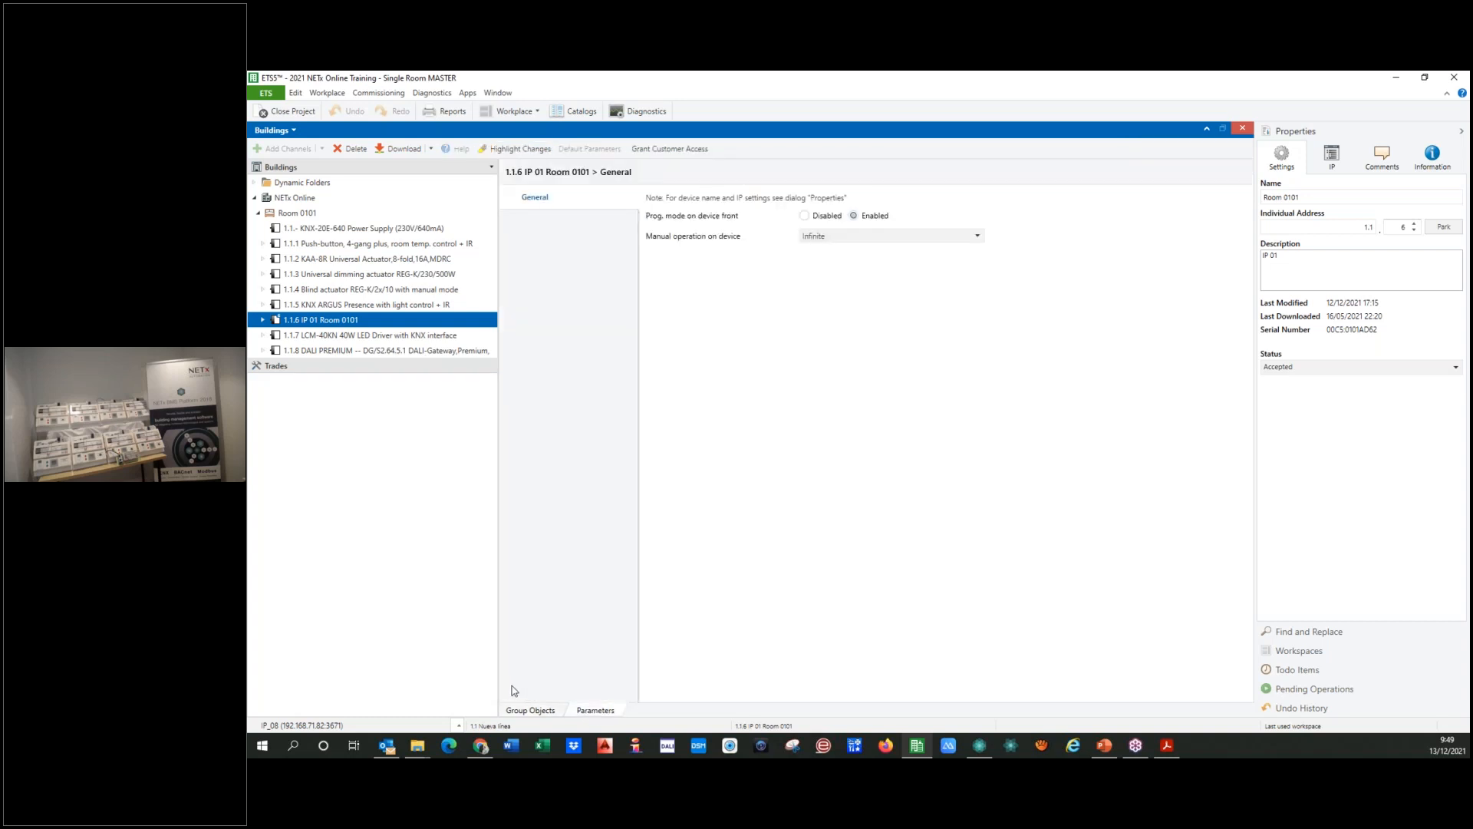
click(330, 338)
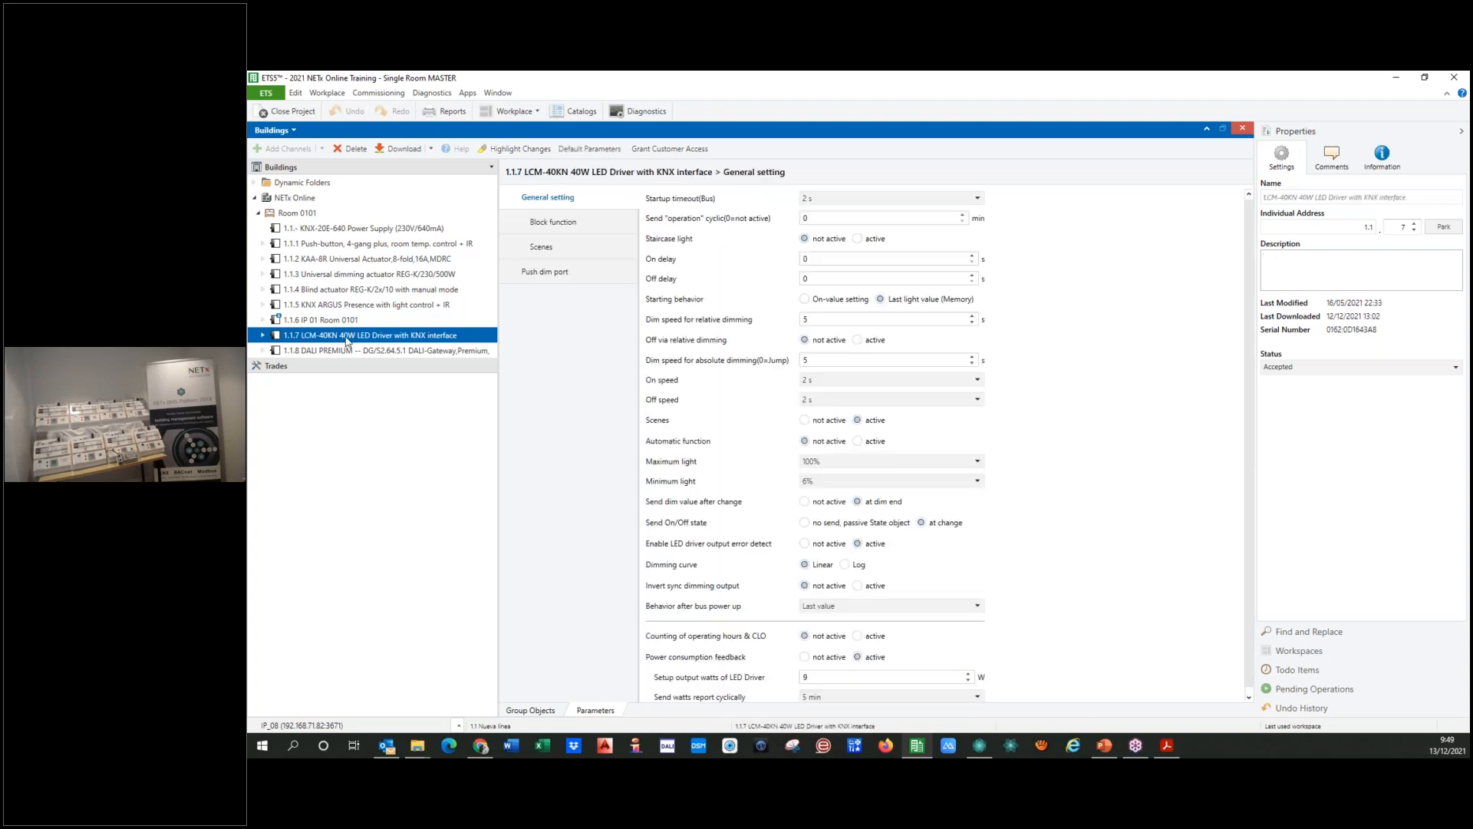
click(353, 349)
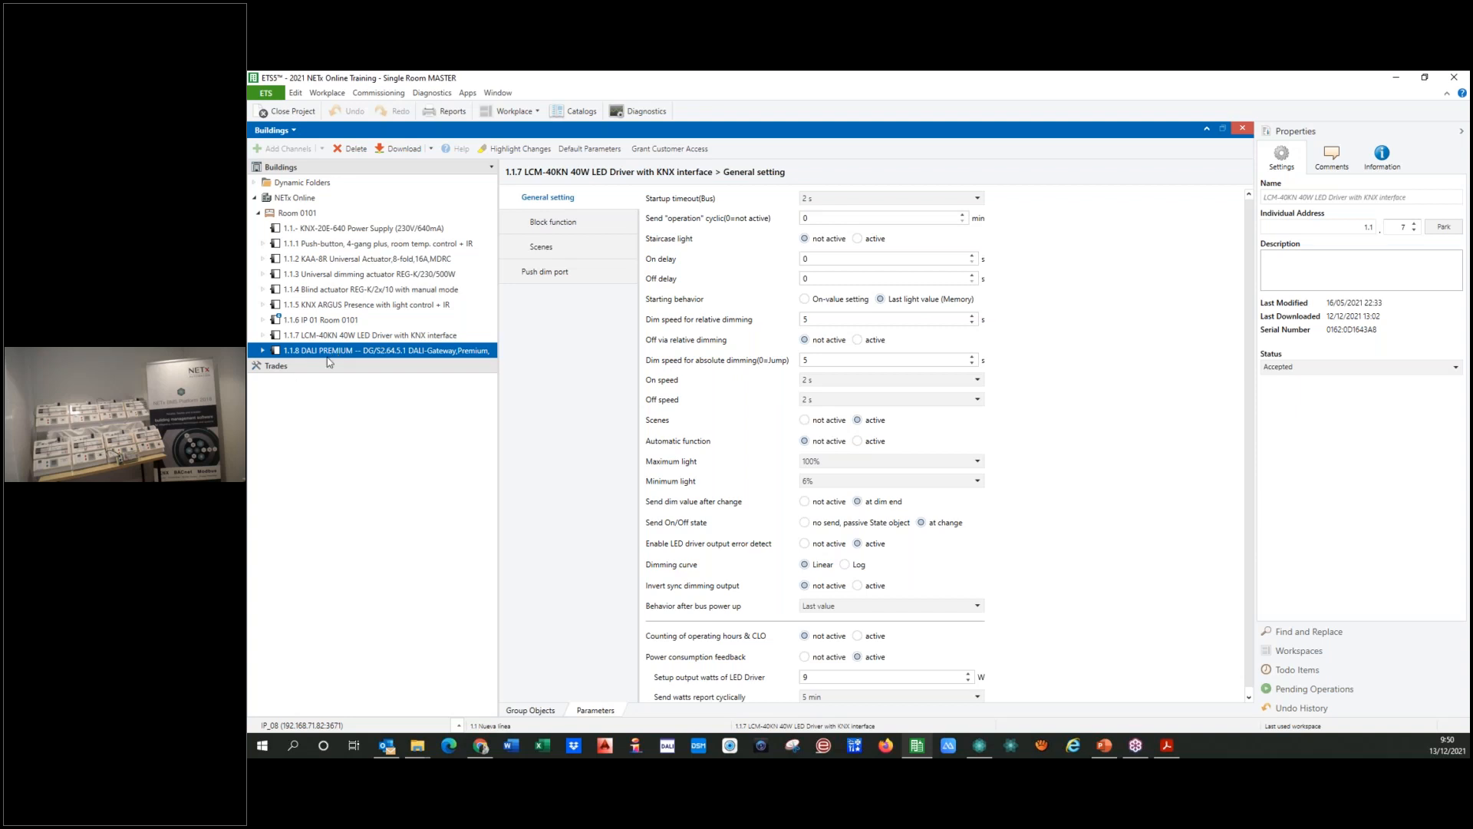
click(308, 351)
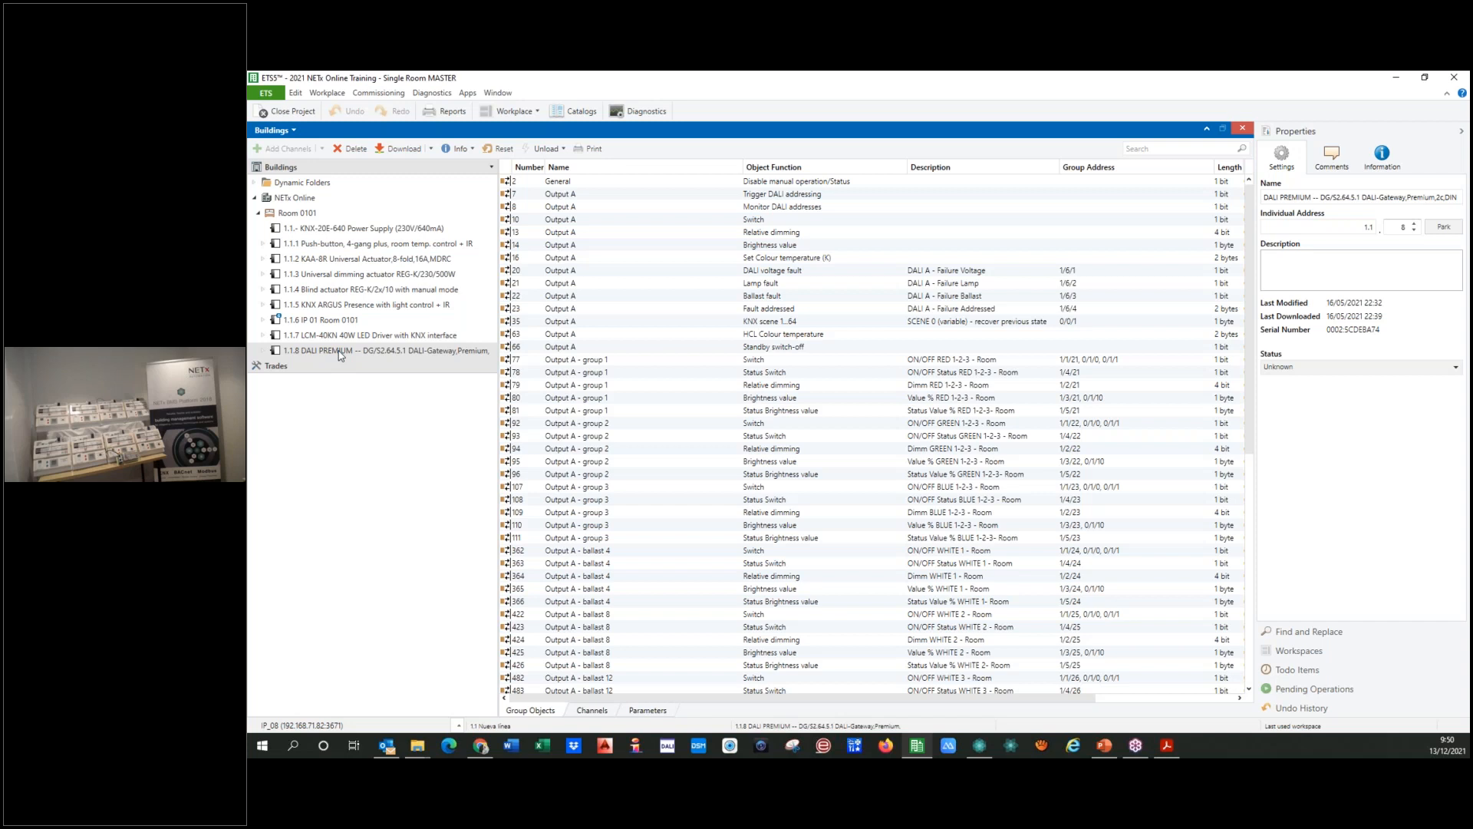
click(315, 353)
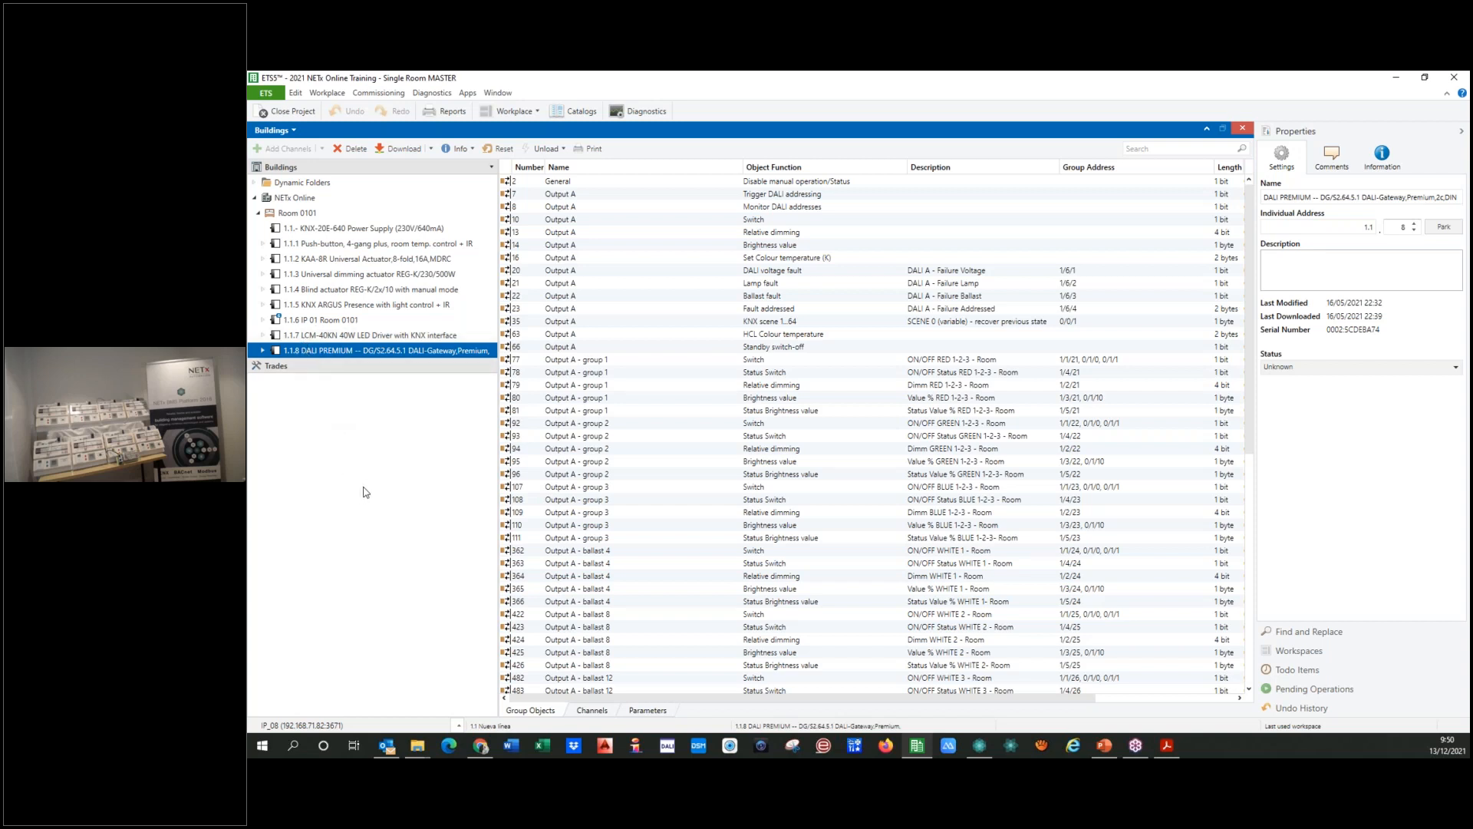
click(323, 319)
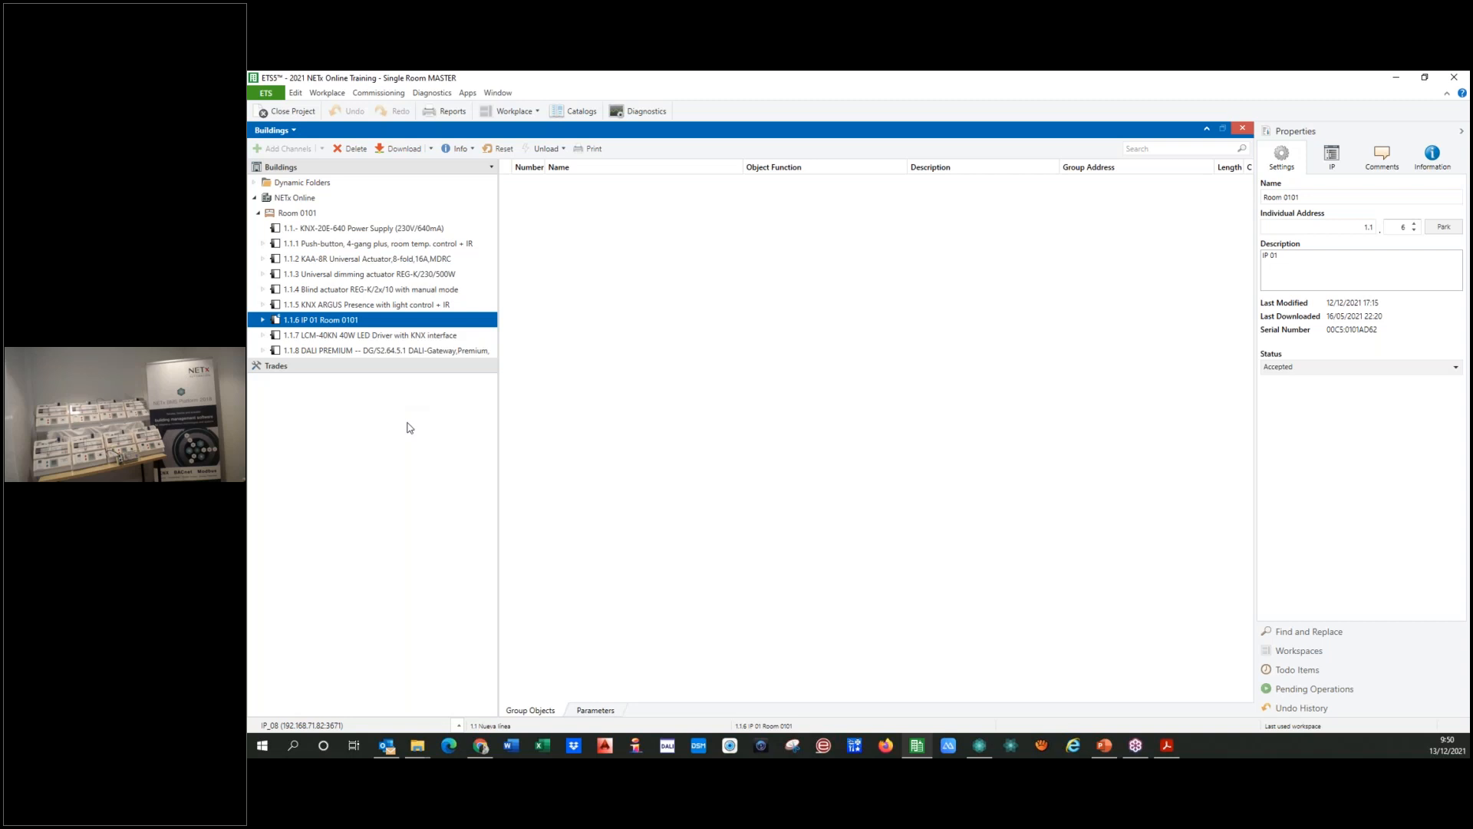
Step: Review the project's group addresses, checking Lights Room, Shutters Room and the middle groups under MAIN FUNCTIONS
click(288, 131)
click(301, 150)
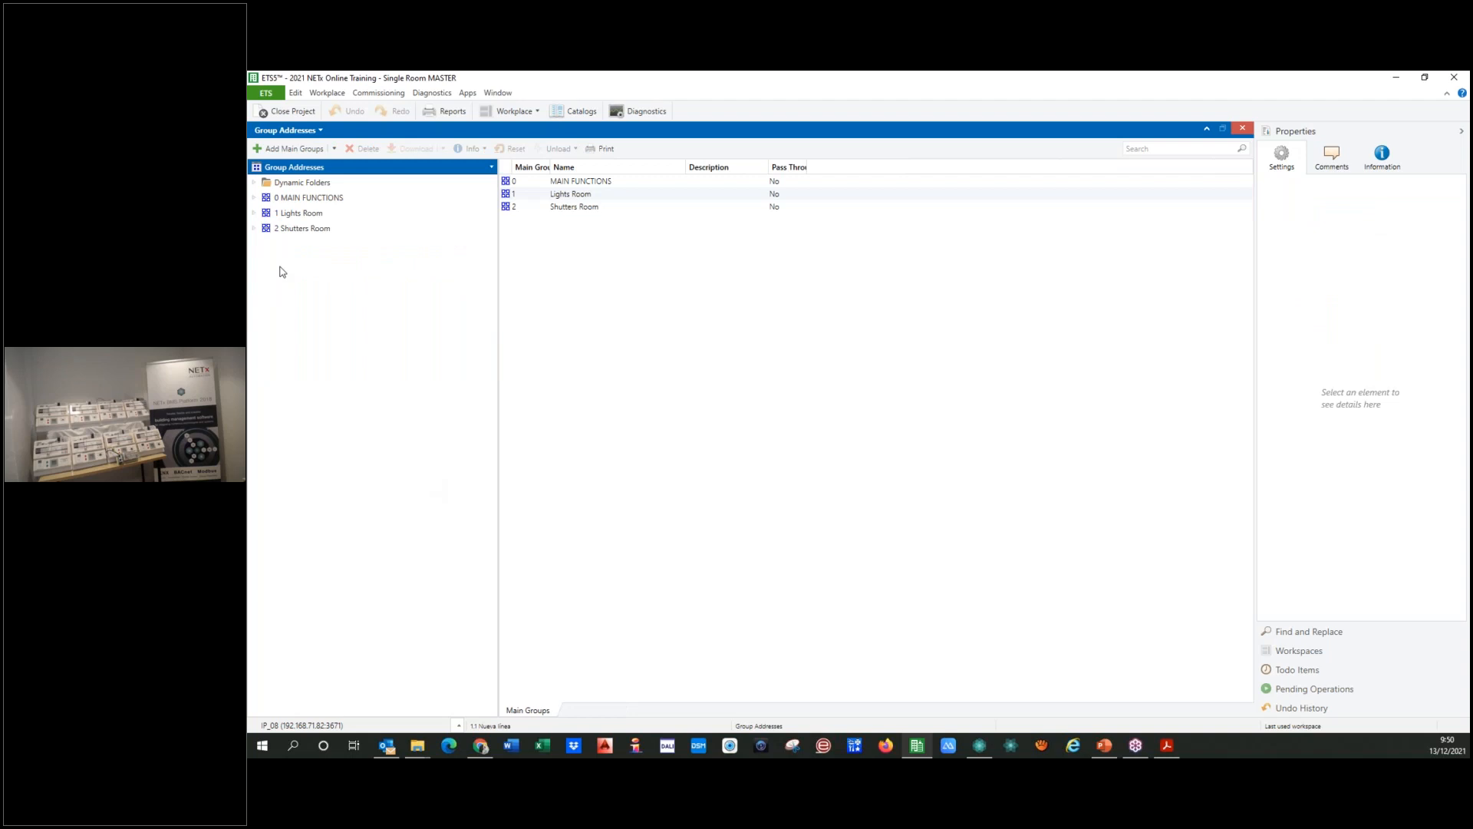
click(285, 214)
click(289, 228)
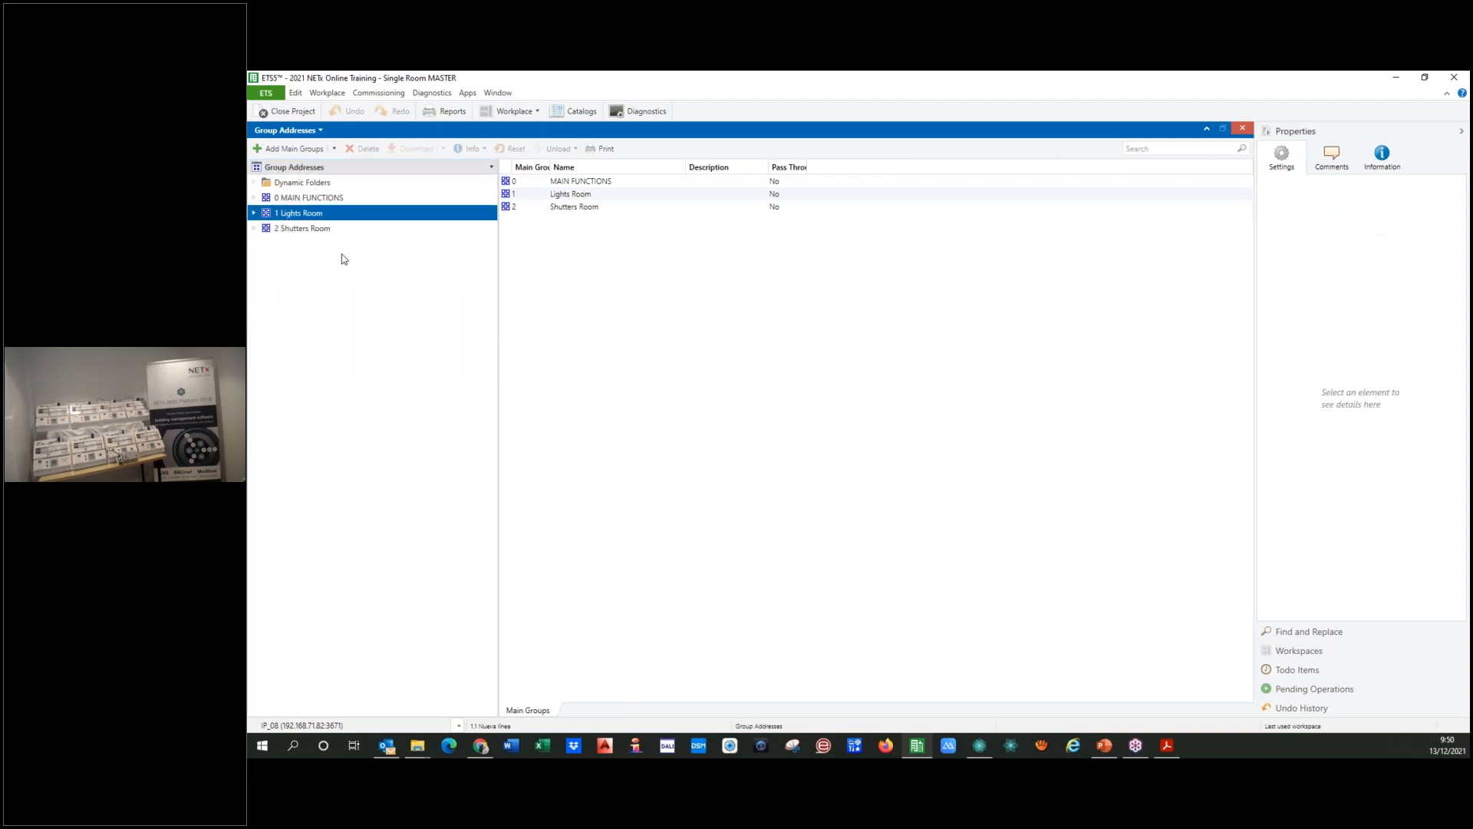
click(291, 200)
click(255, 198)
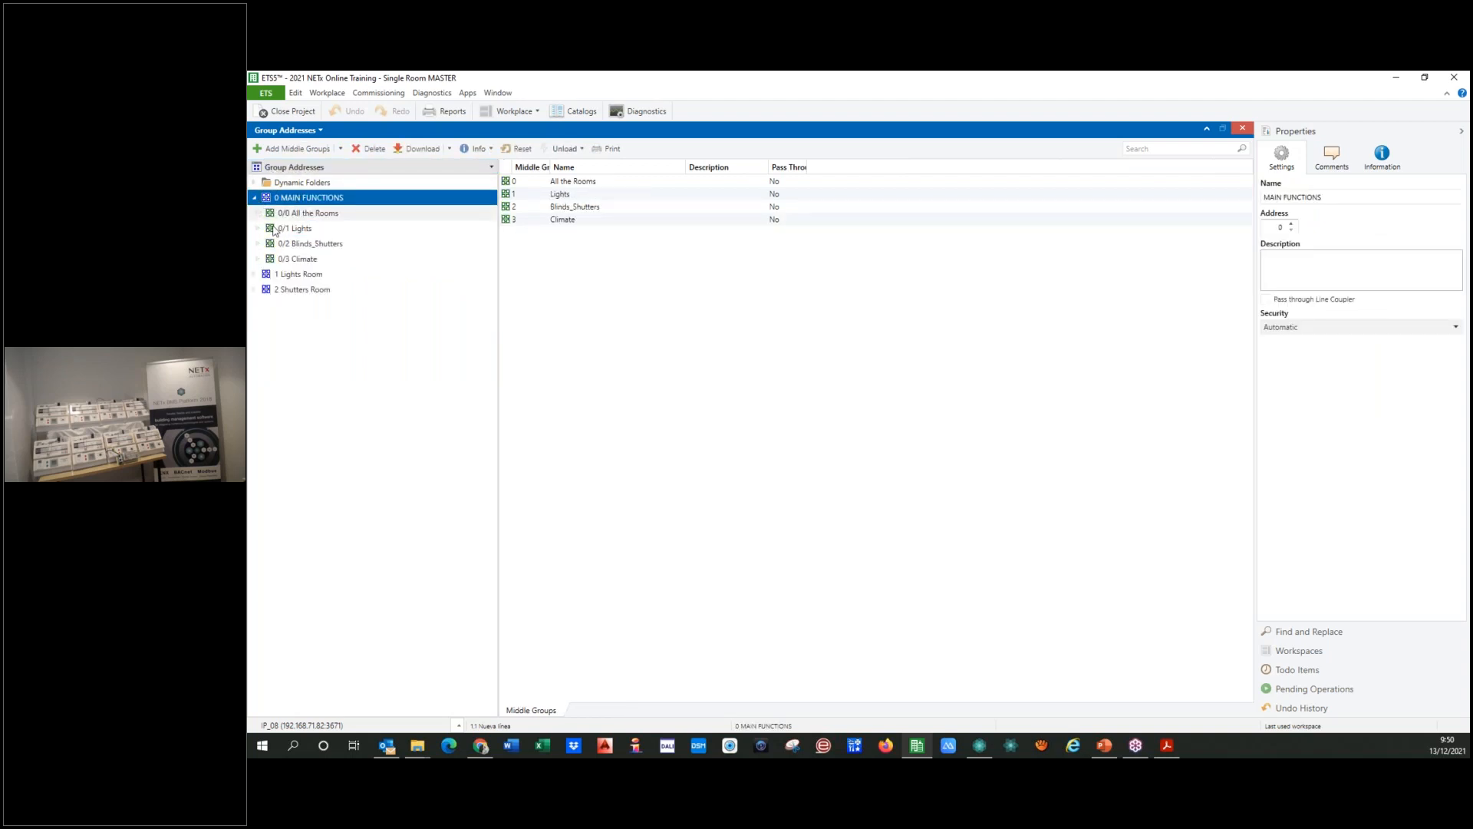
click(301, 214)
click(301, 229)
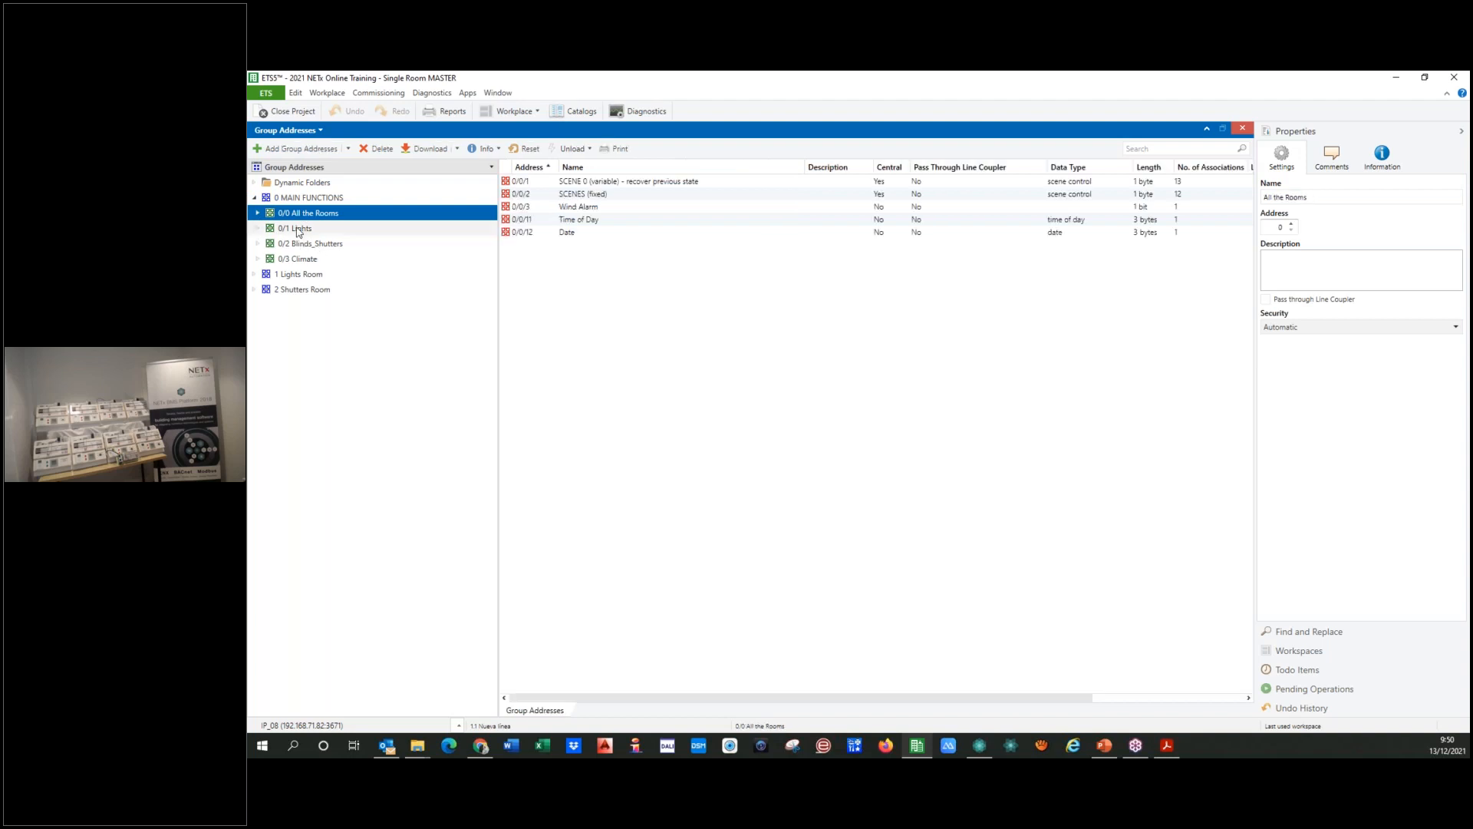
click(303, 246)
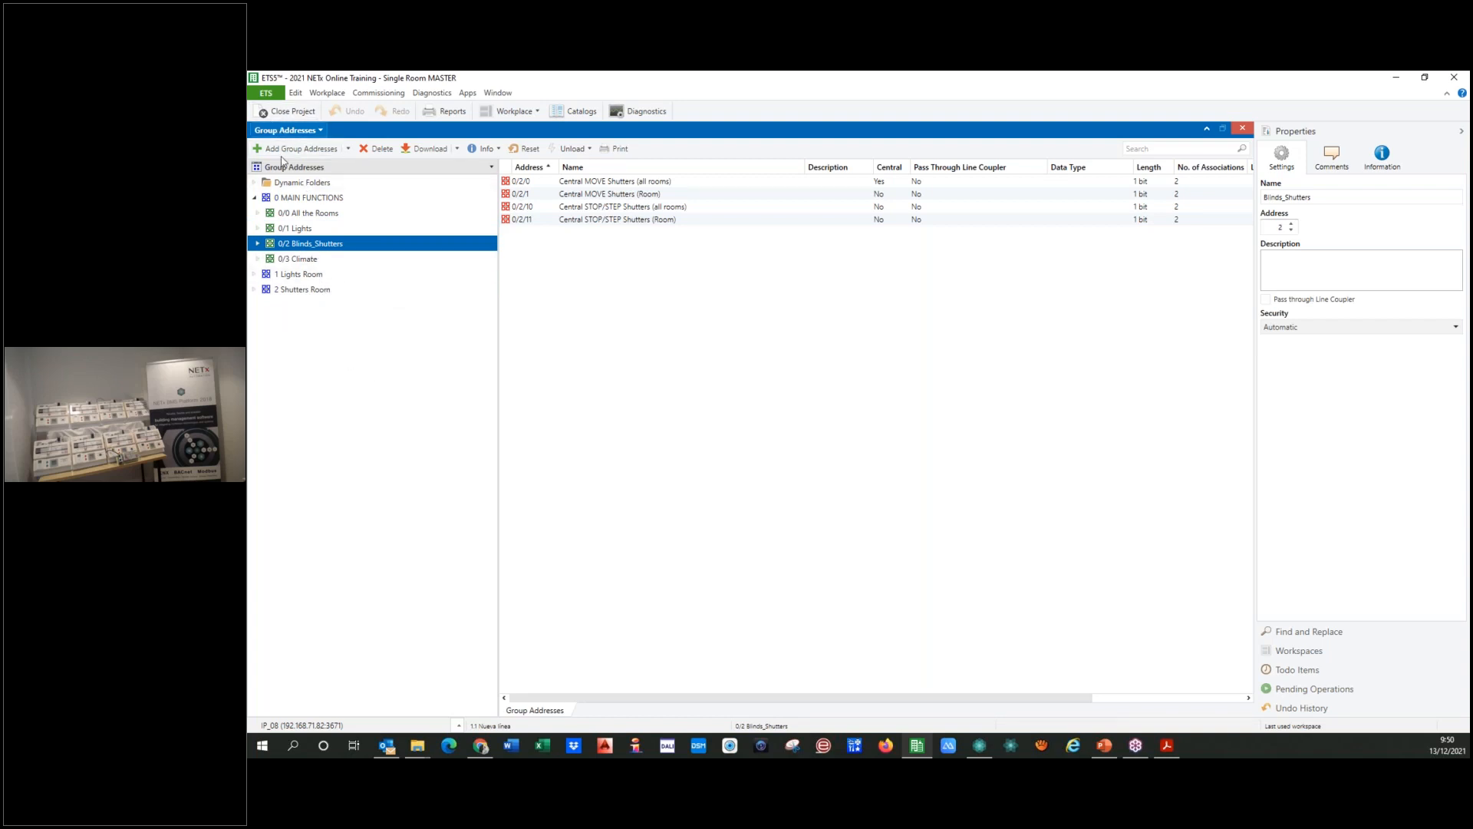
Step: Return to the Buildings view and expand NETx Online down to the devices of Room 0101
click(286, 130)
click(300, 151)
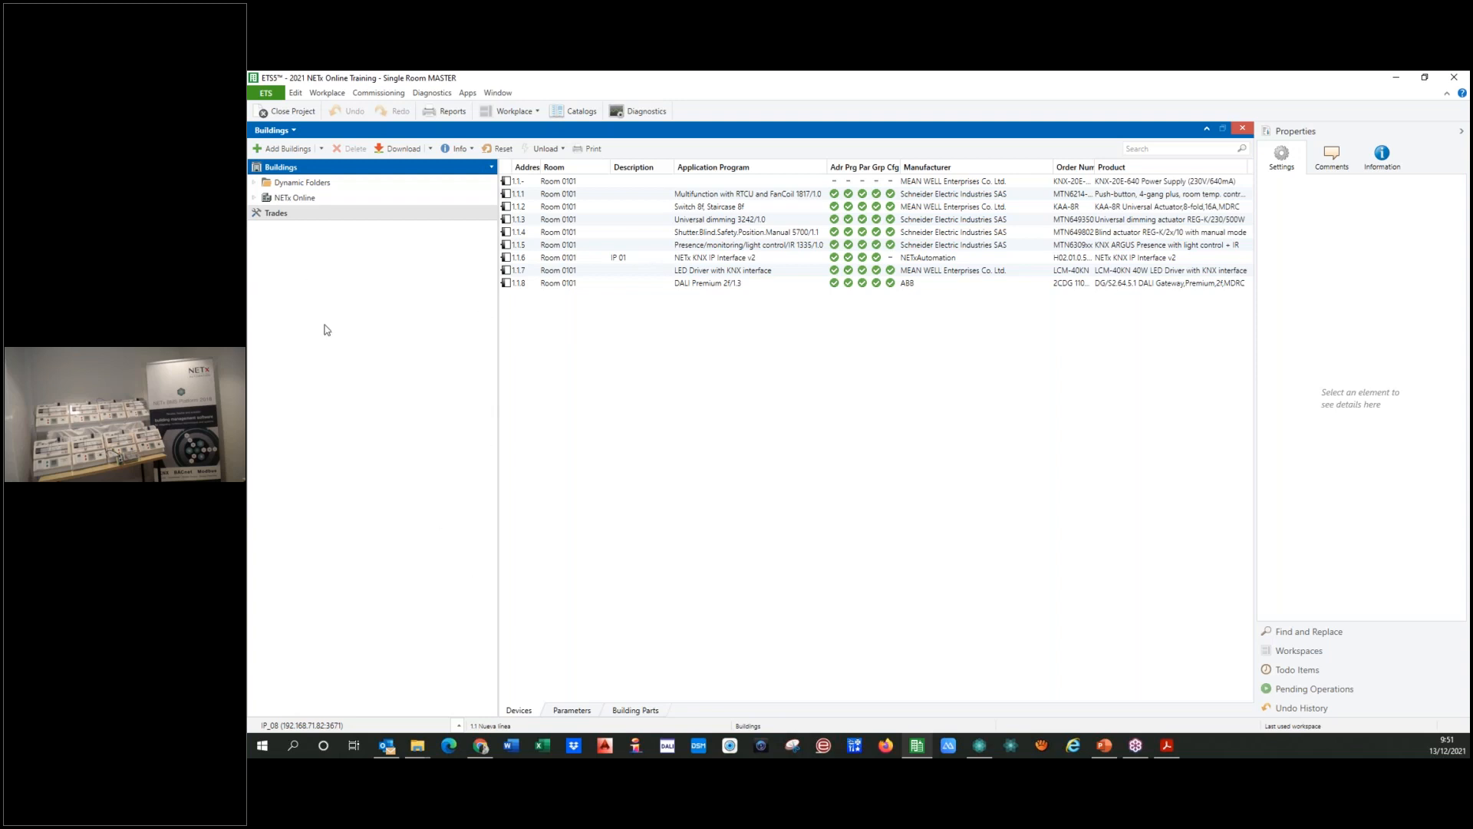
click(255, 197)
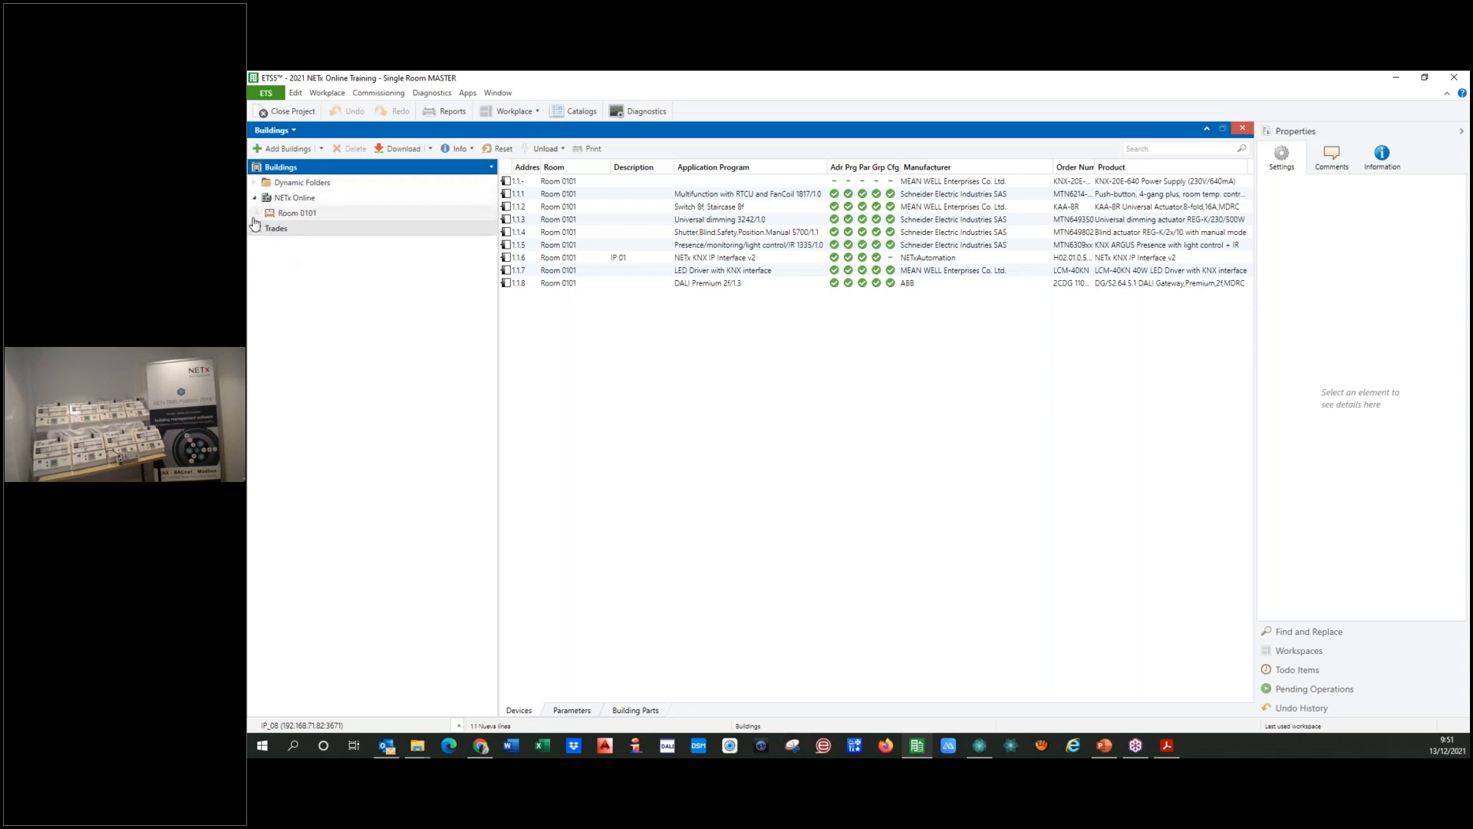
click(259, 214)
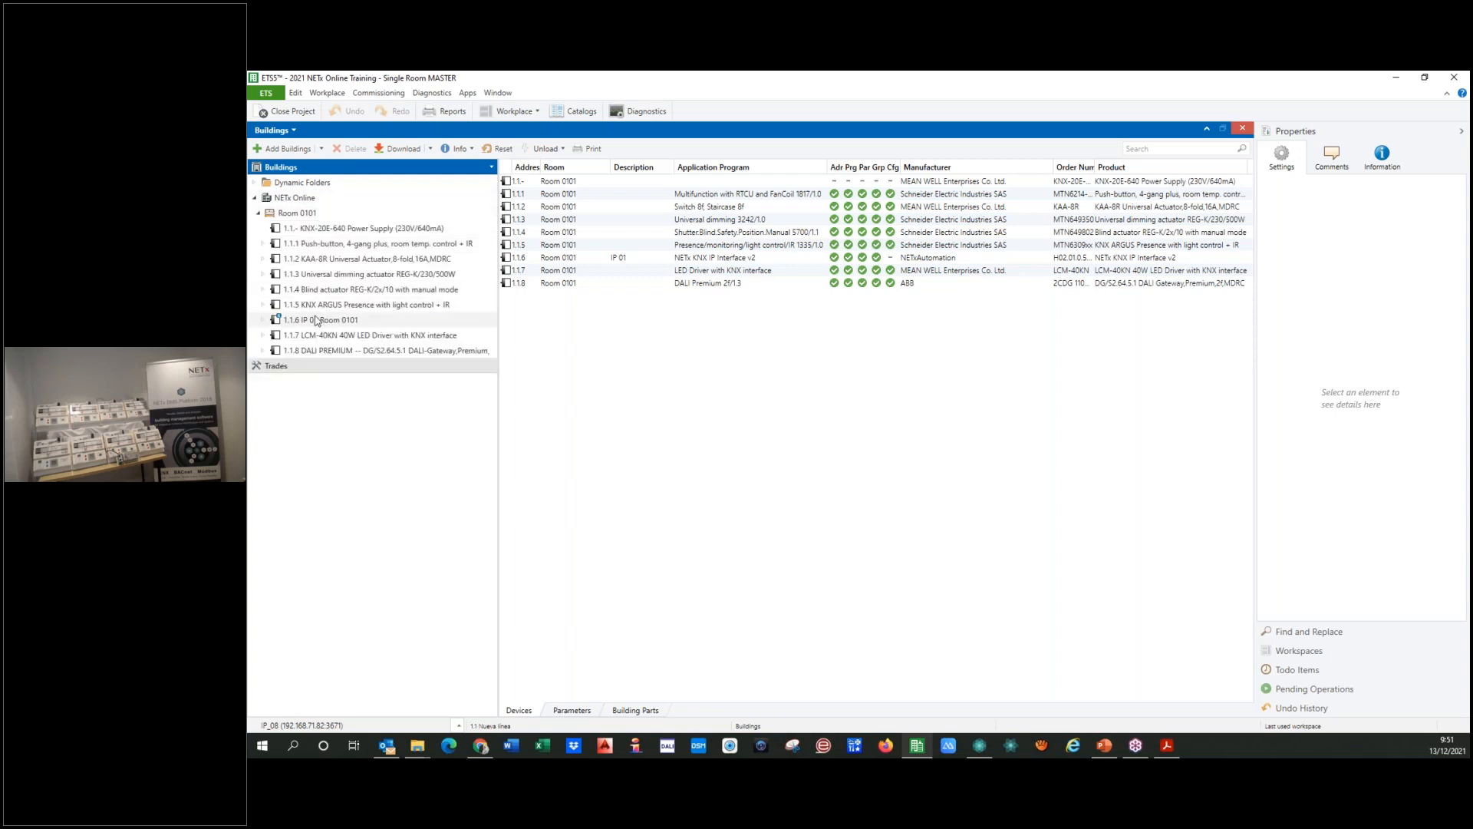
Step: Open the NETx BMS App Secure export view and choose NETx BMS Platform as its server
click(470, 93)
click(581, 137)
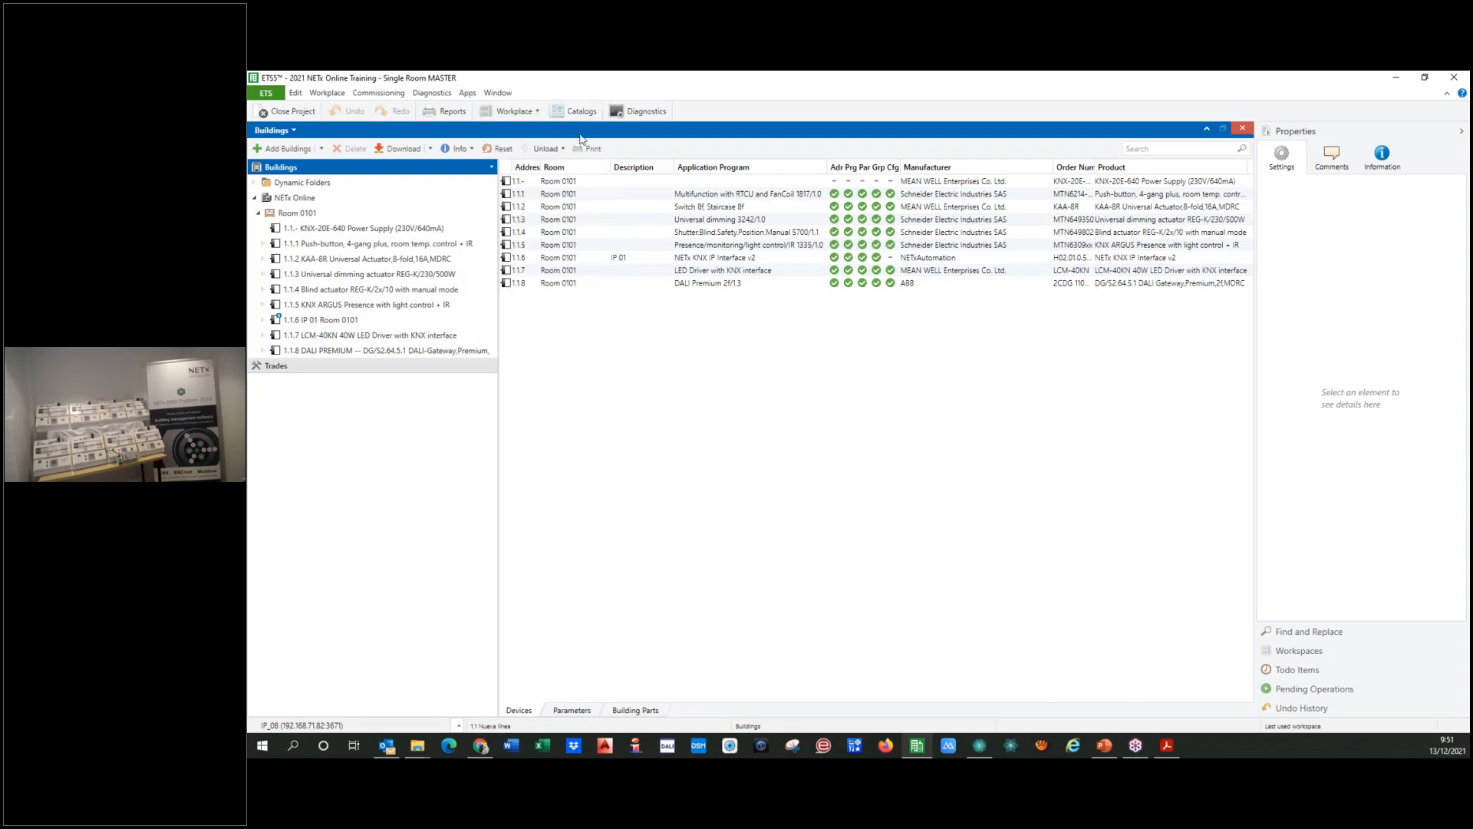
click(427, 532)
click(415, 563)
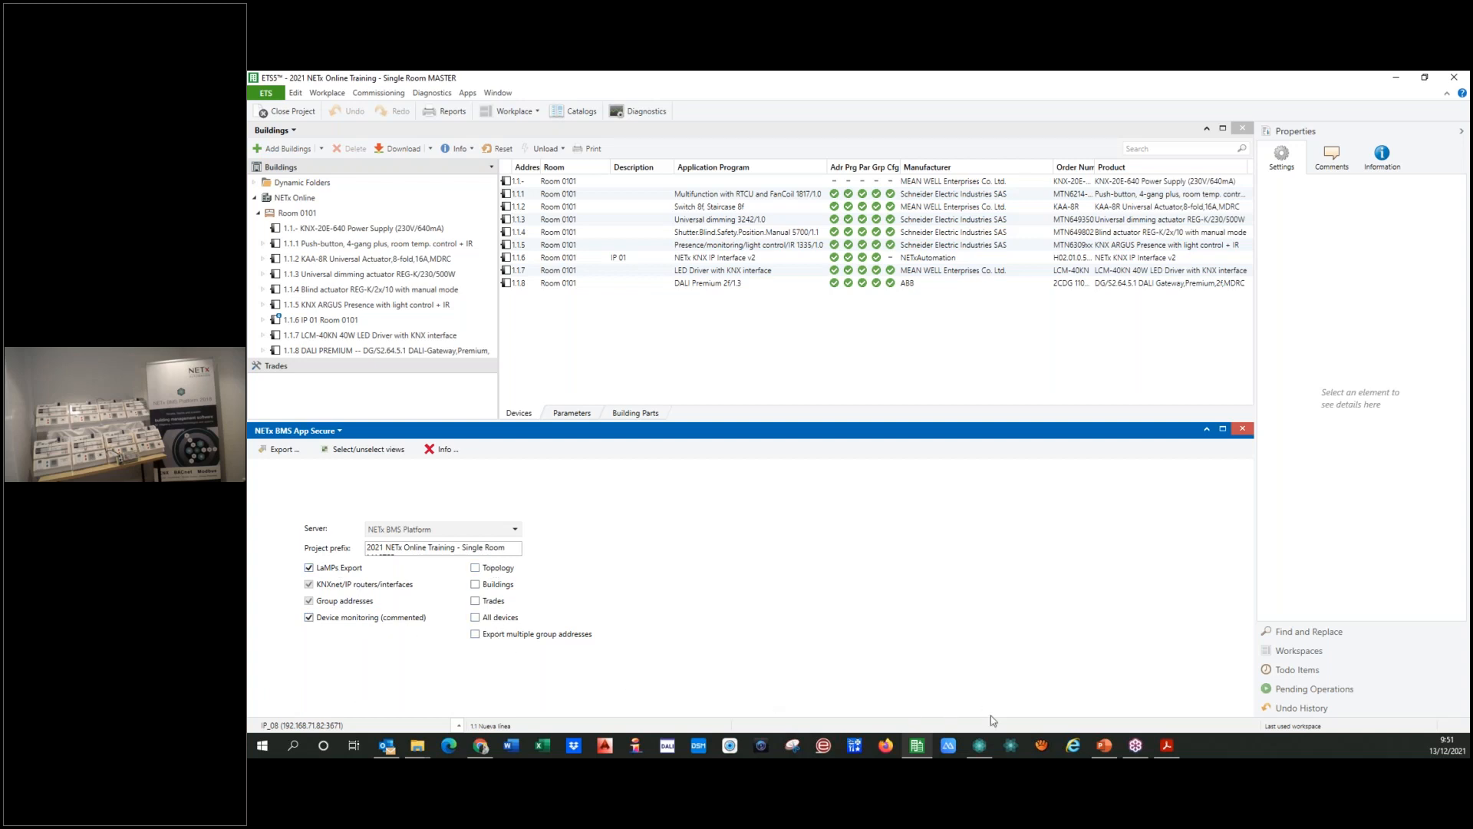
Step: Switch to NETx Core Server Studio, open the ETS object definitions and look through the imported objects
click(980, 745)
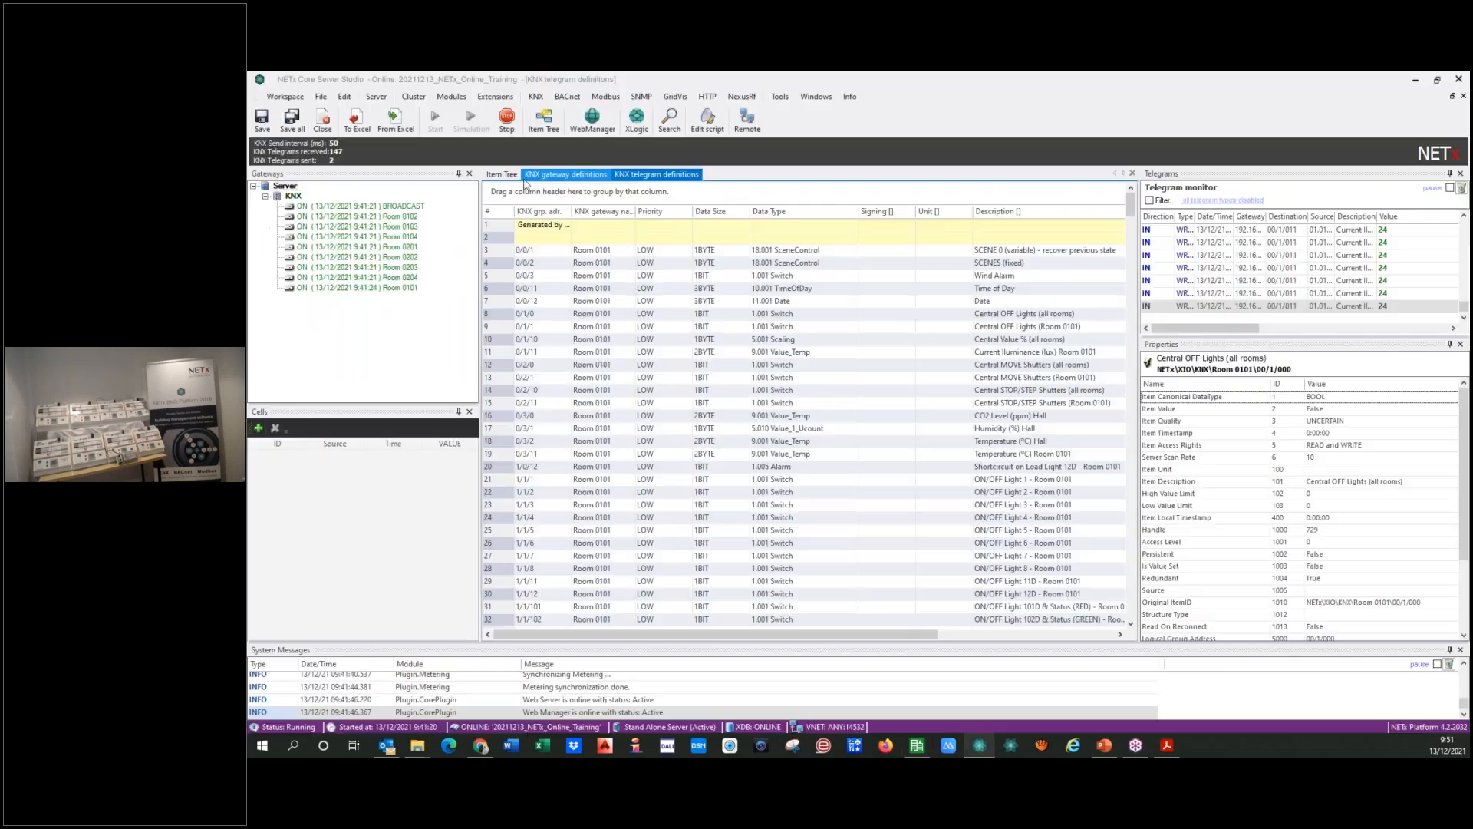
click(536, 98)
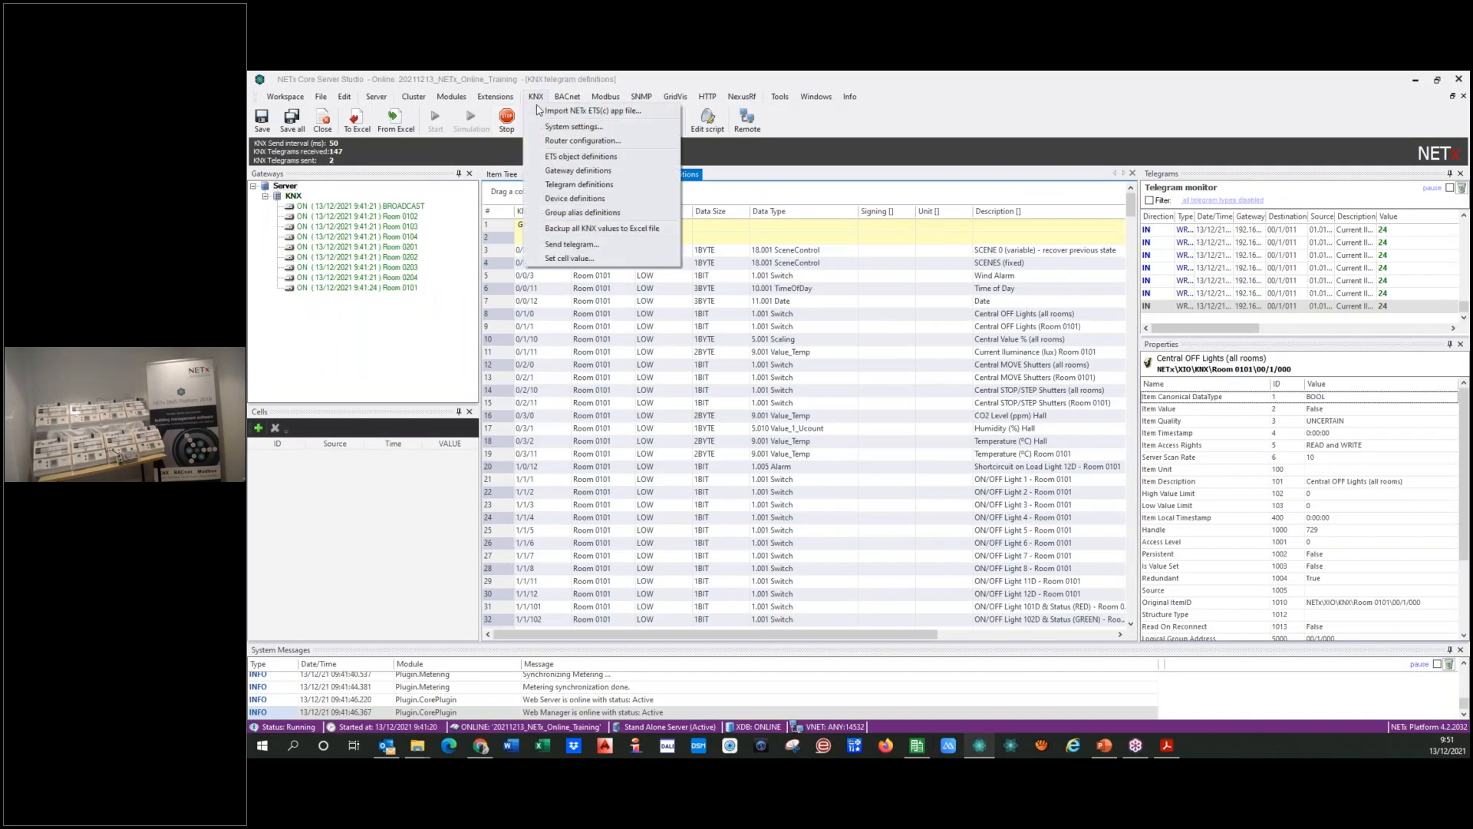
click(551, 156)
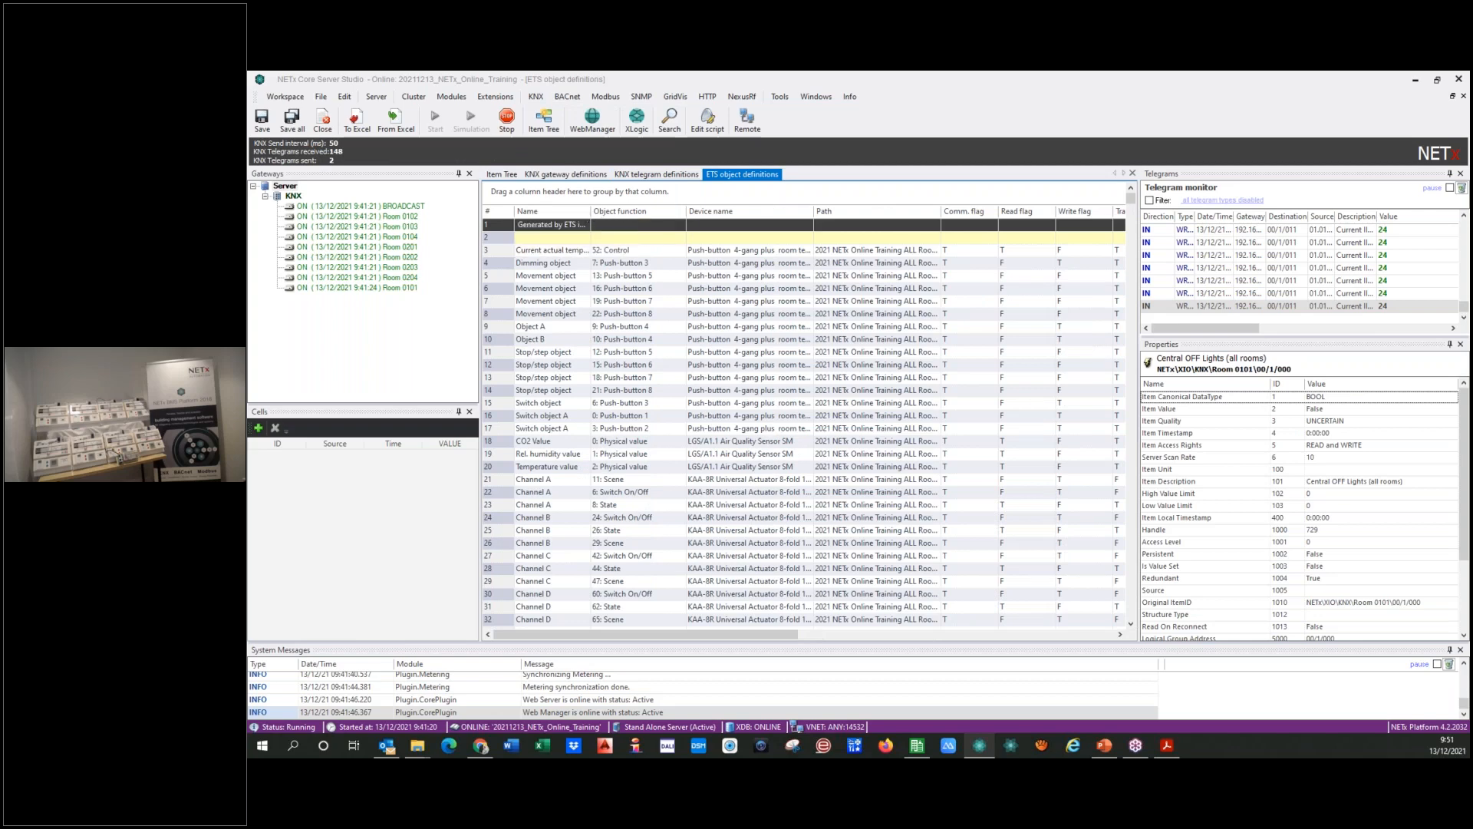
drag(1132, 199, 650, 604)
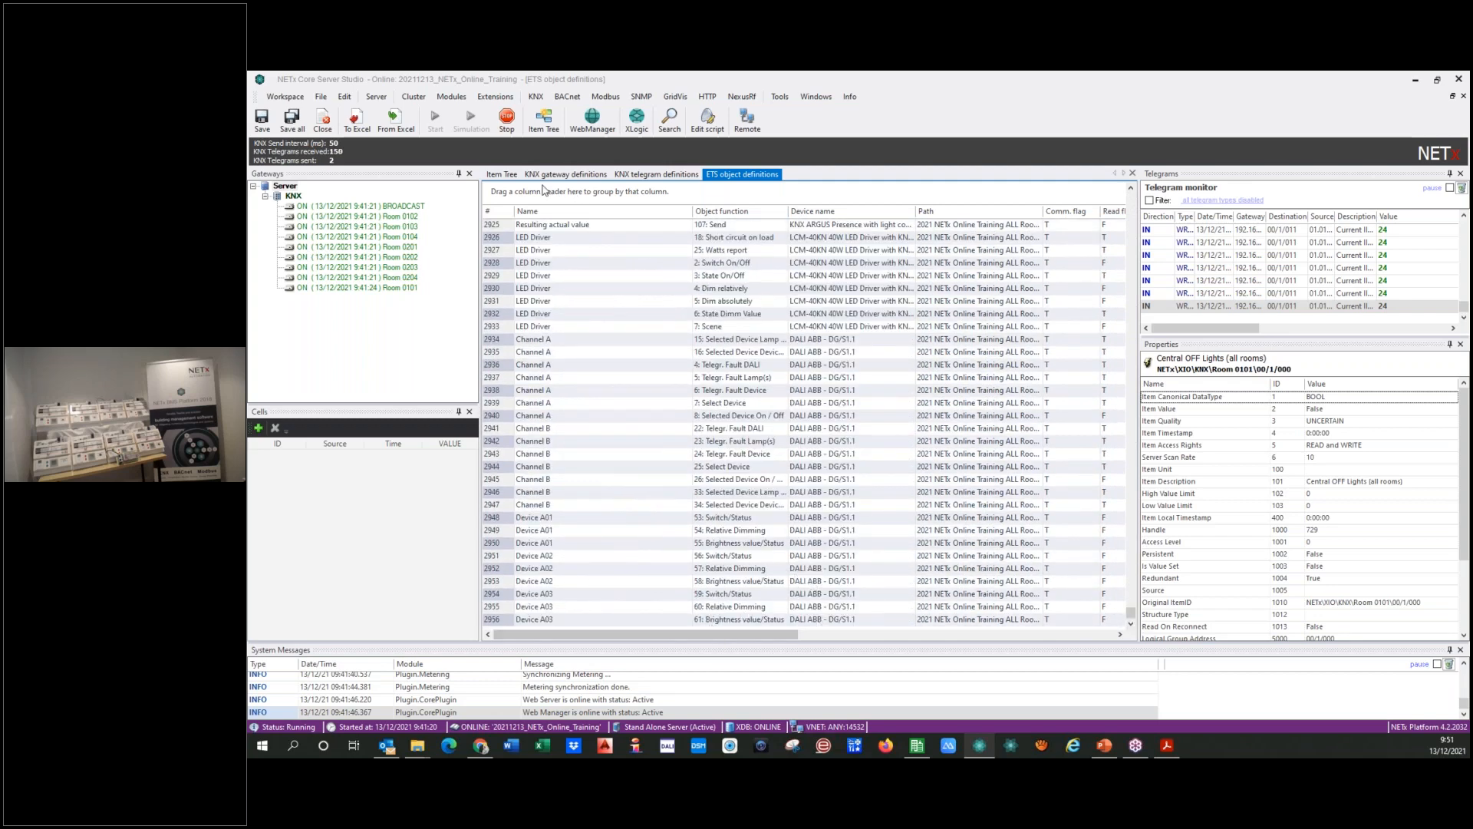
Step: In the item tree, inspect the Blinds_Shutters items of Room 0101, and collapse the branches of Room 0101 and Room 0102
click(502, 175)
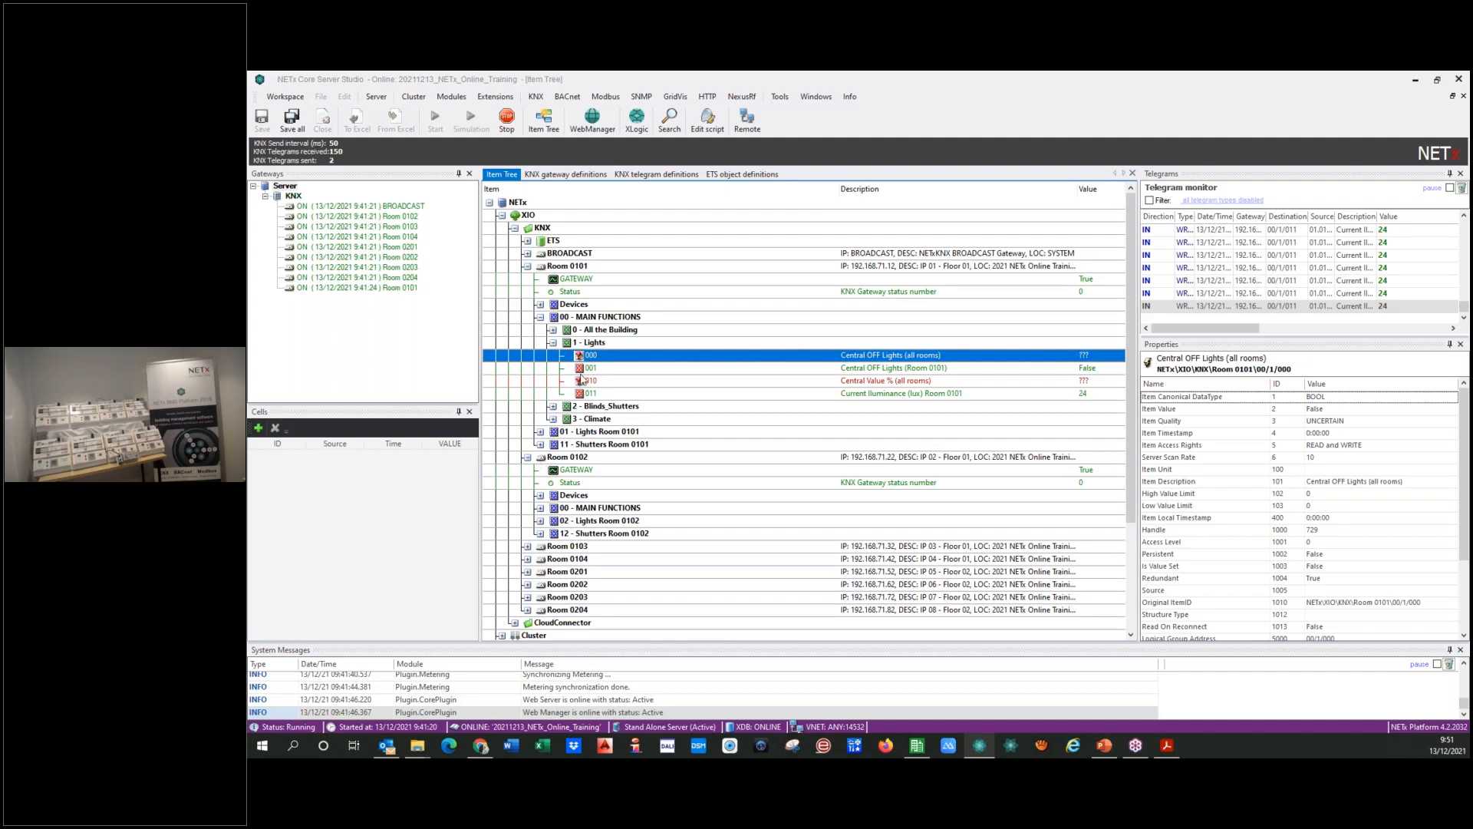
click(553, 343)
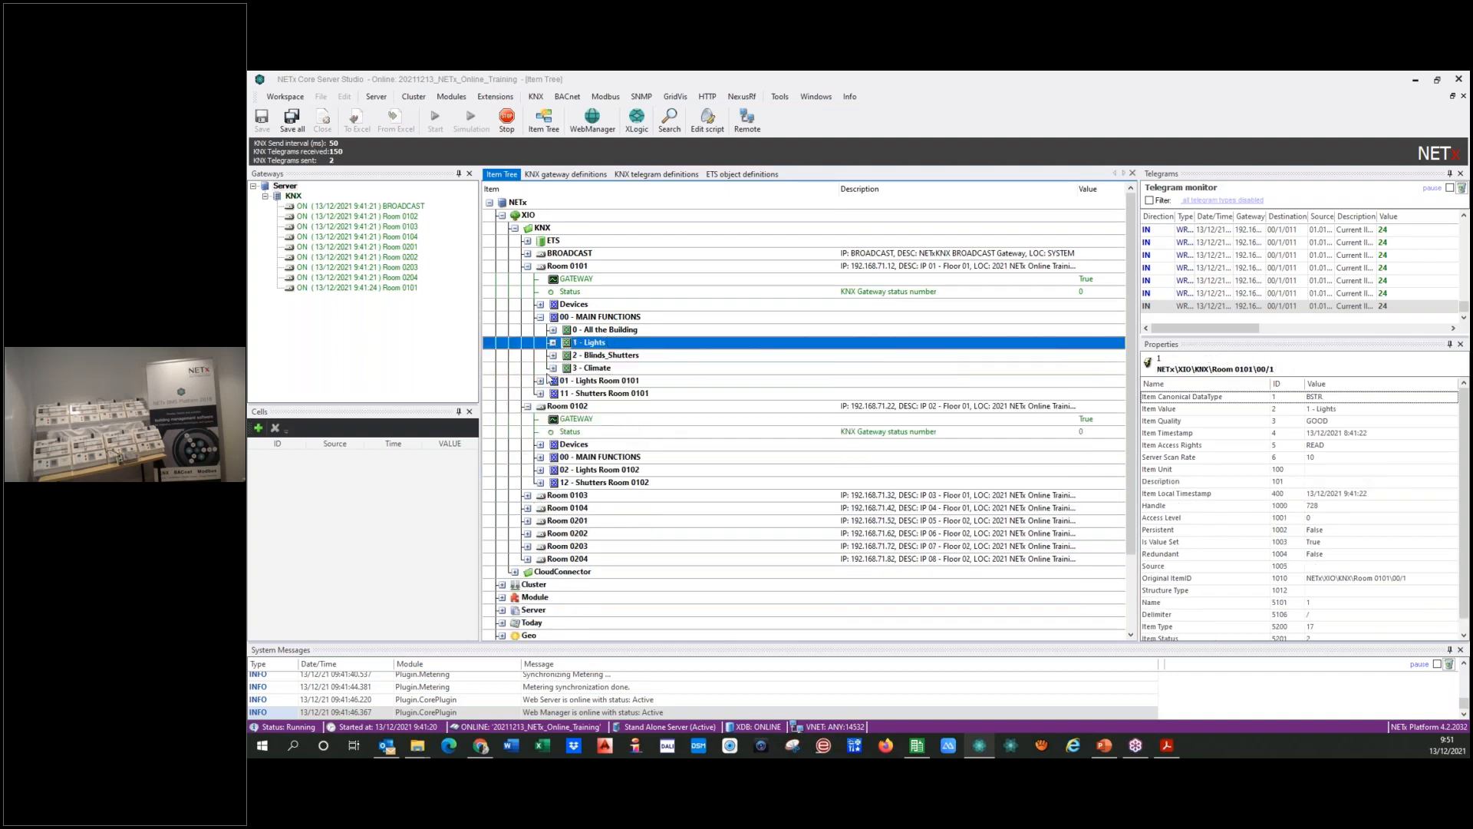
click(553, 355)
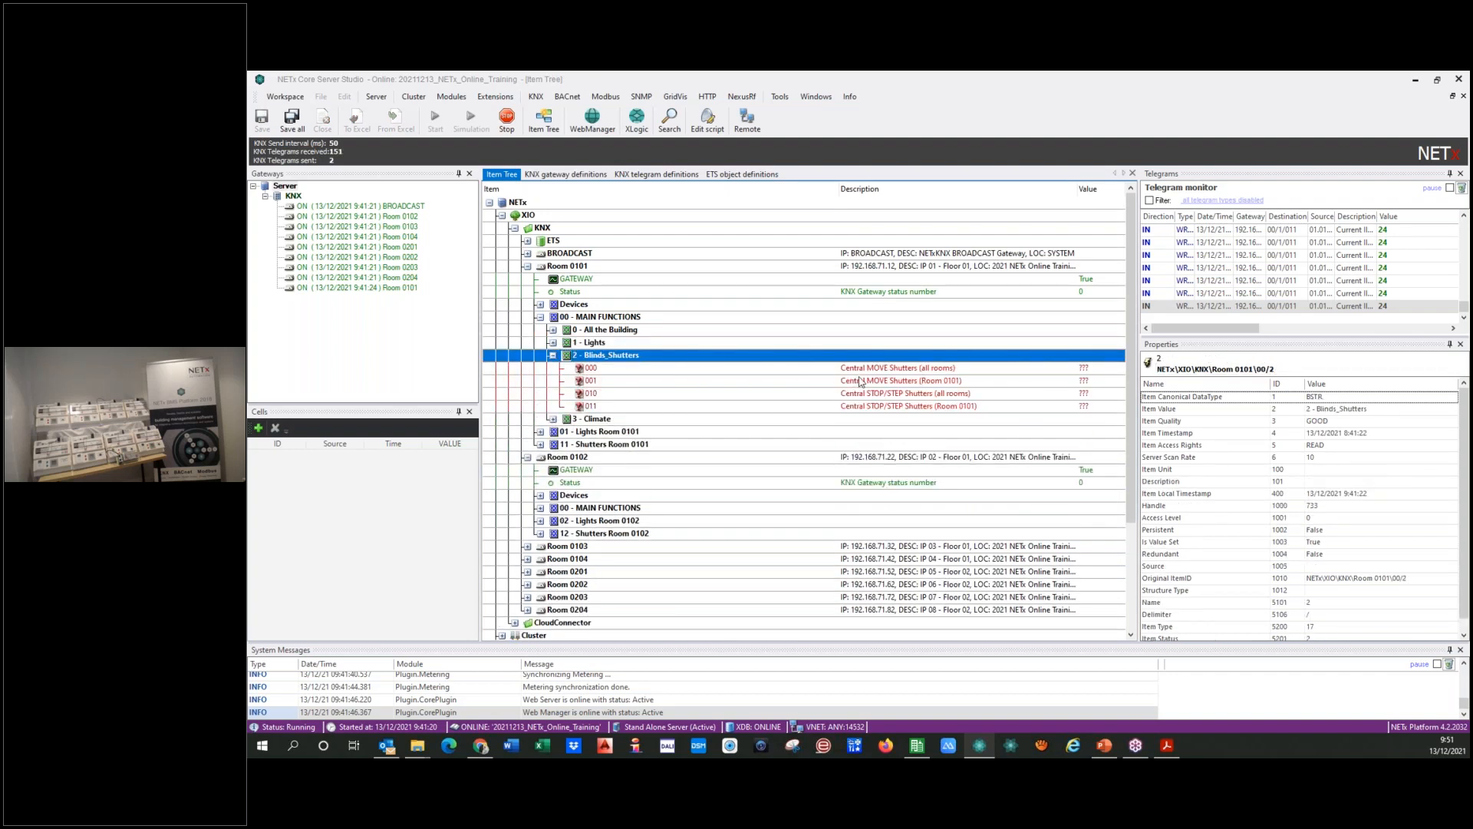
click(553, 355)
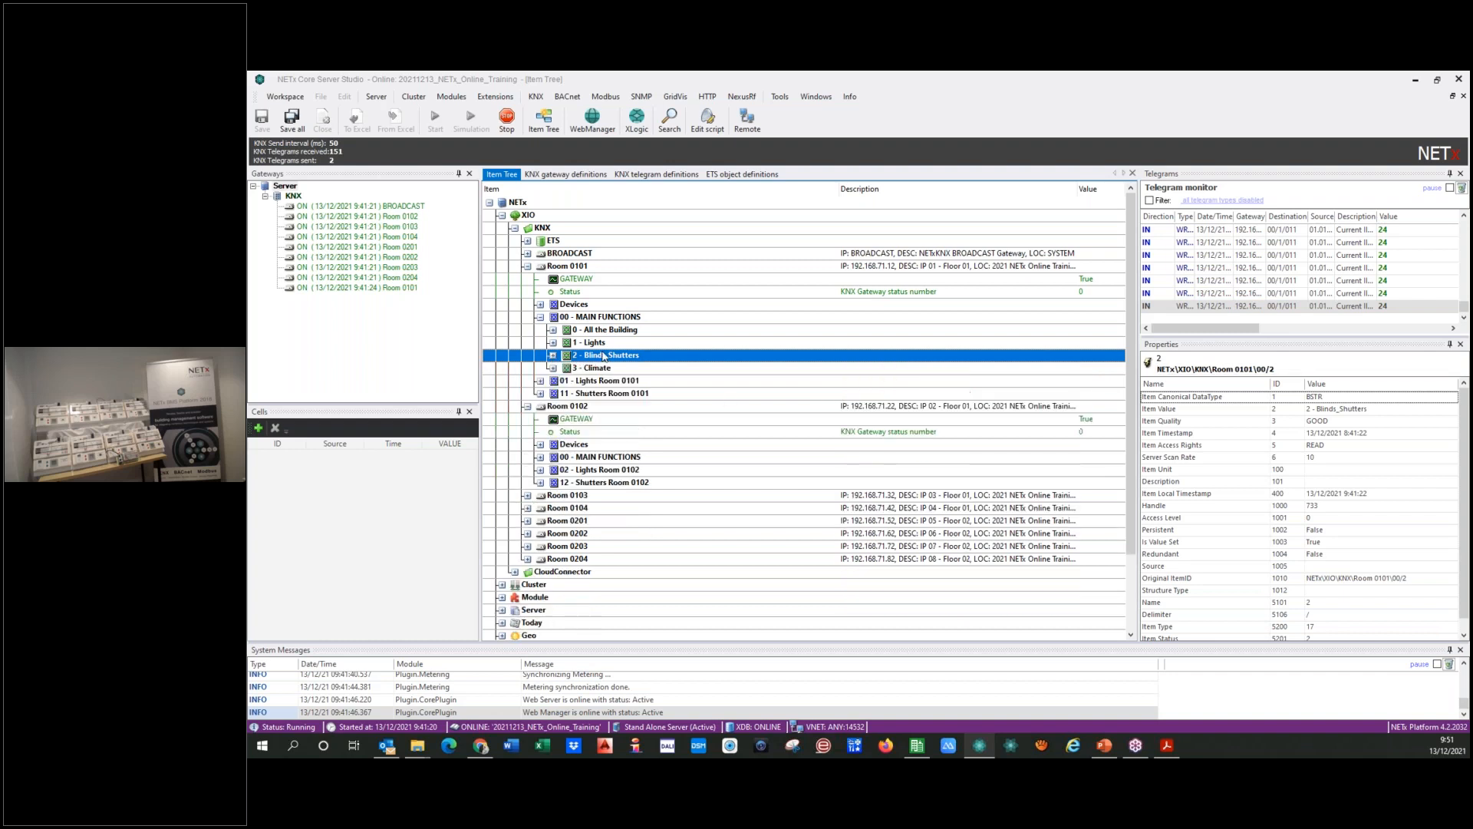
click(541, 317)
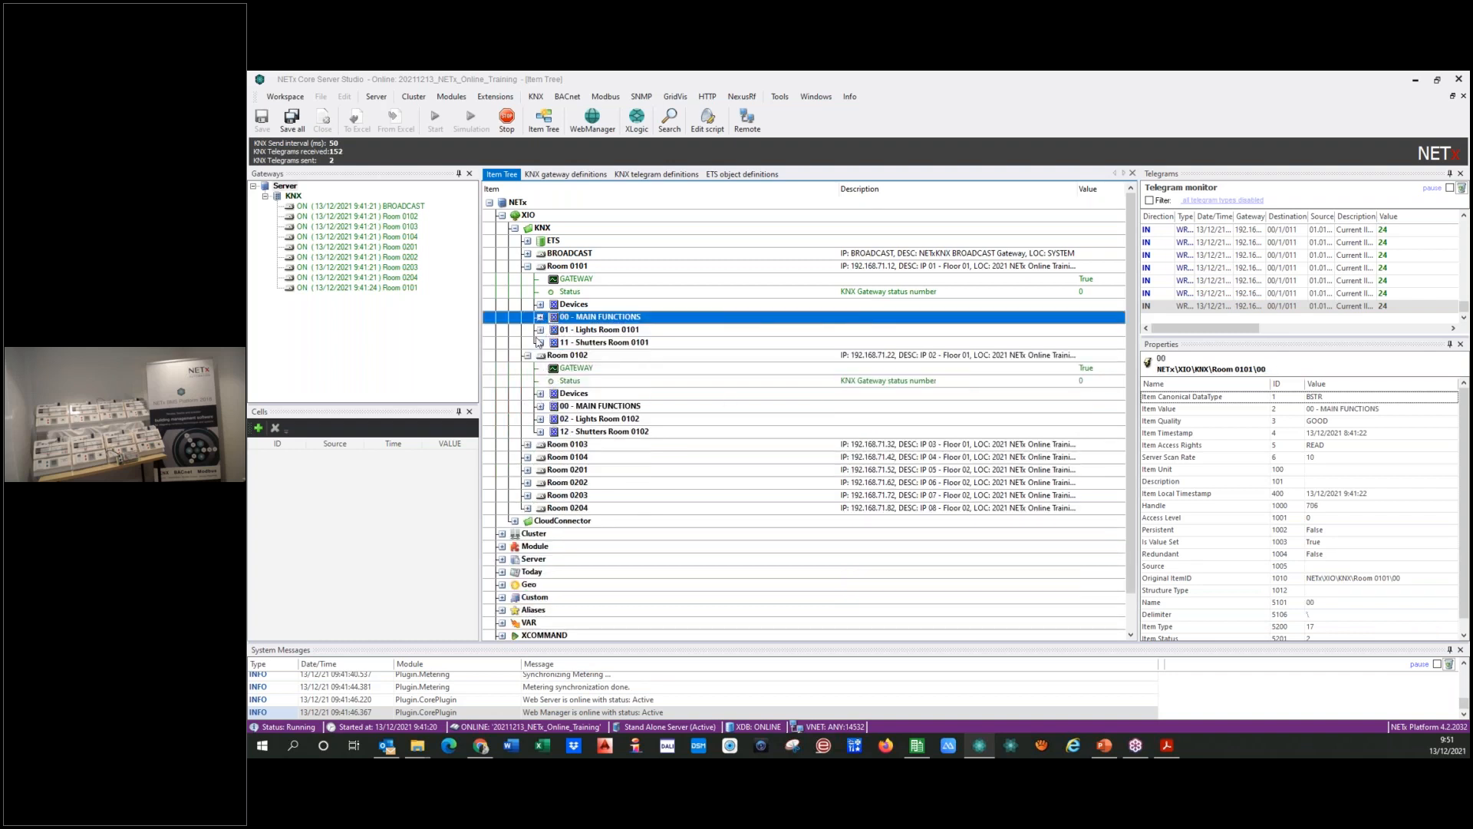
click(527, 355)
click(528, 267)
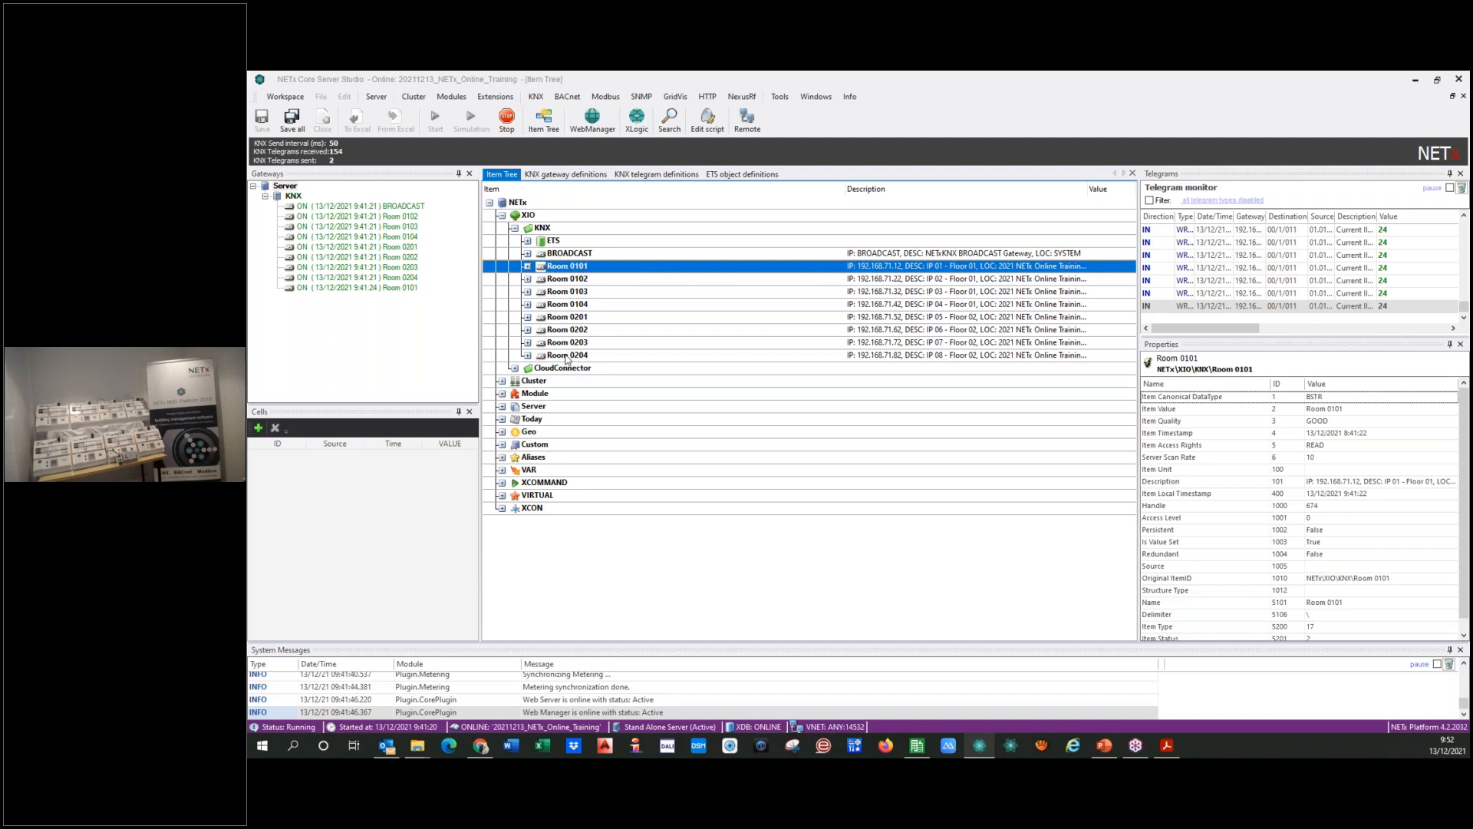
Step: Expand the ETS branch through 2021 NETx Online Training ALL Rooms, Buildings, NETxOnline and Floor 1 to the devices of Room 0101 (1B)
double_click(552, 242)
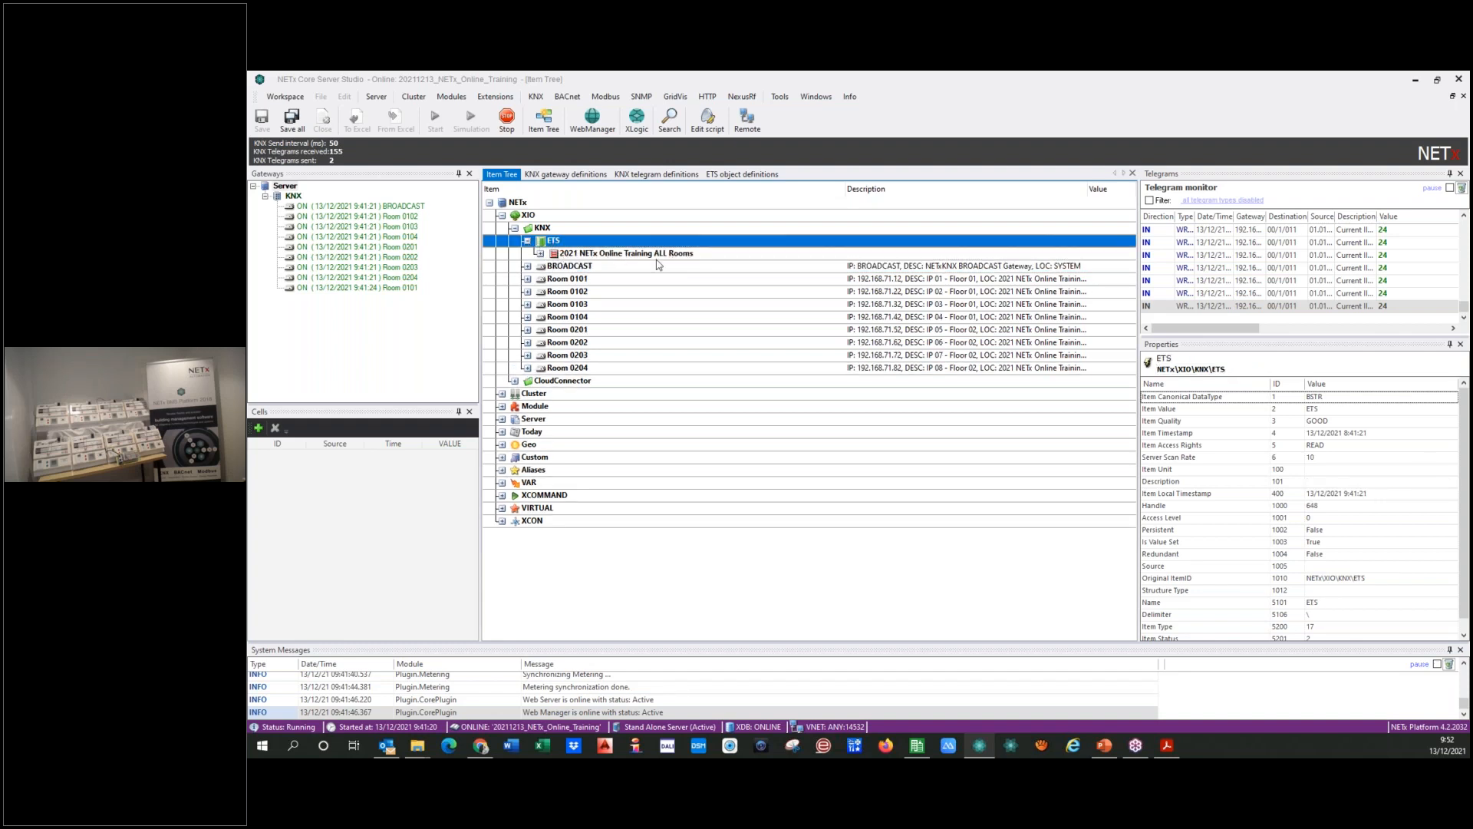
double_click(542, 256)
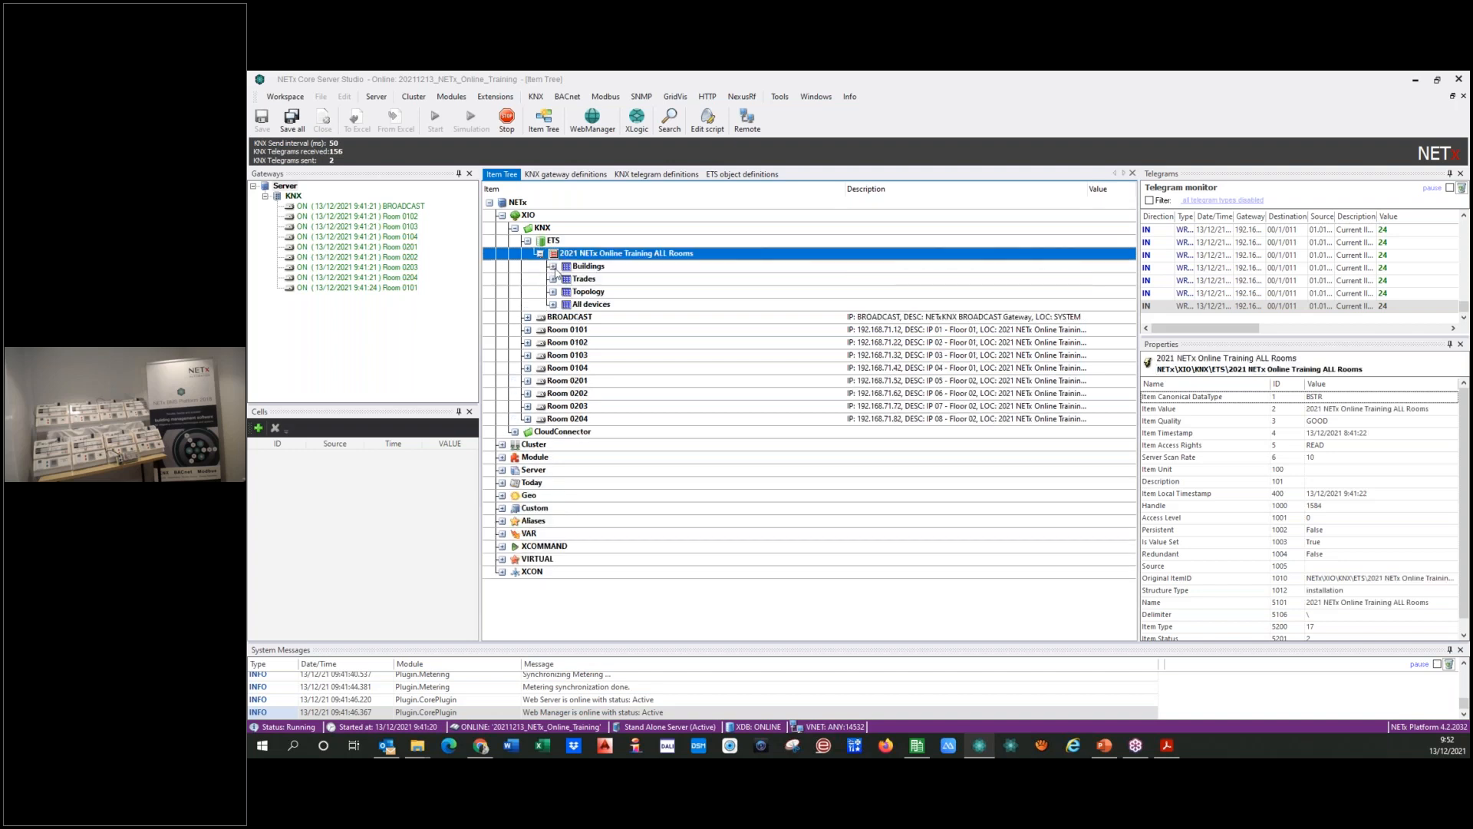
double_click(554, 266)
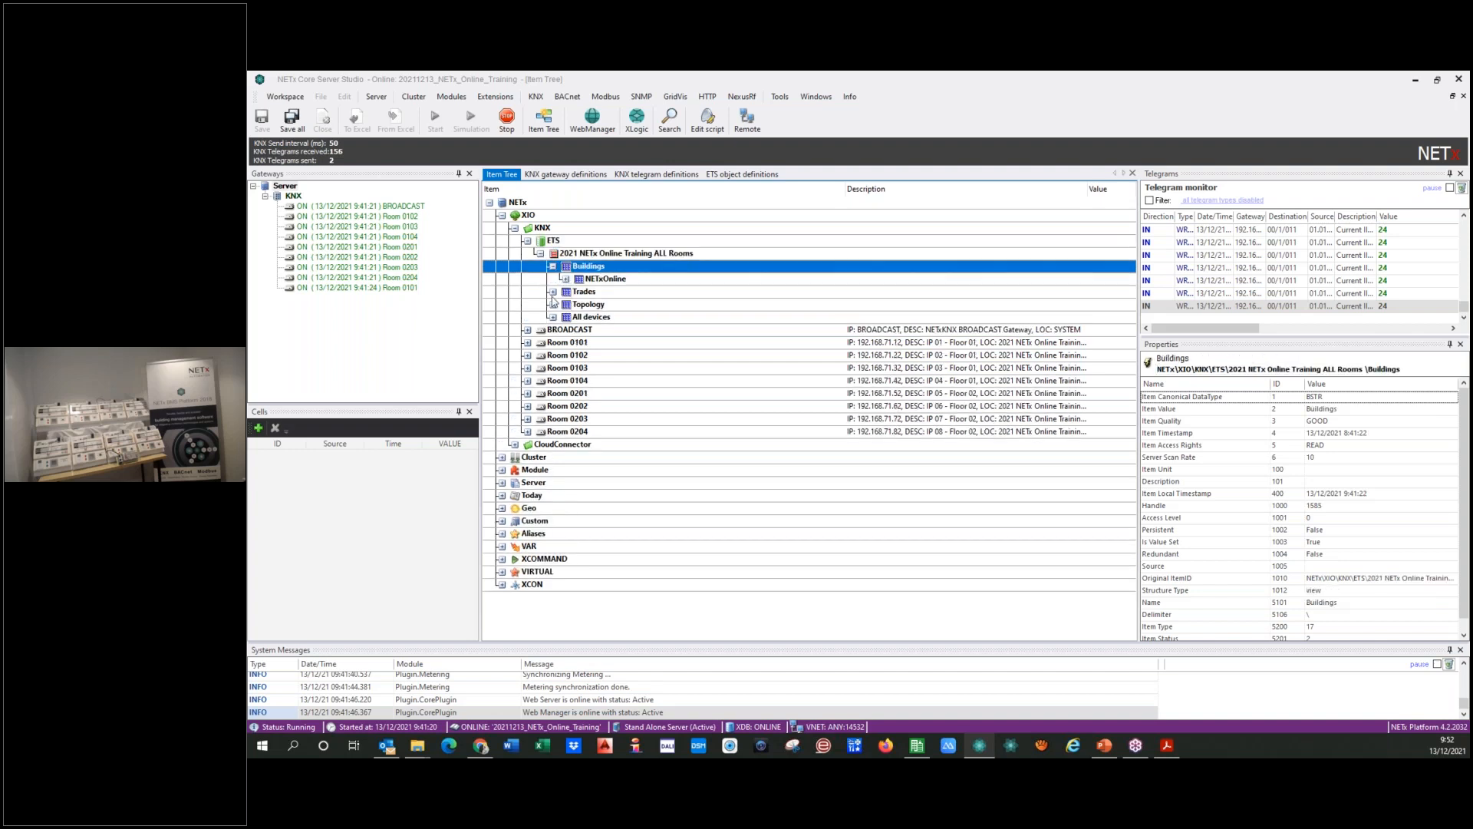
double_click(569, 281)
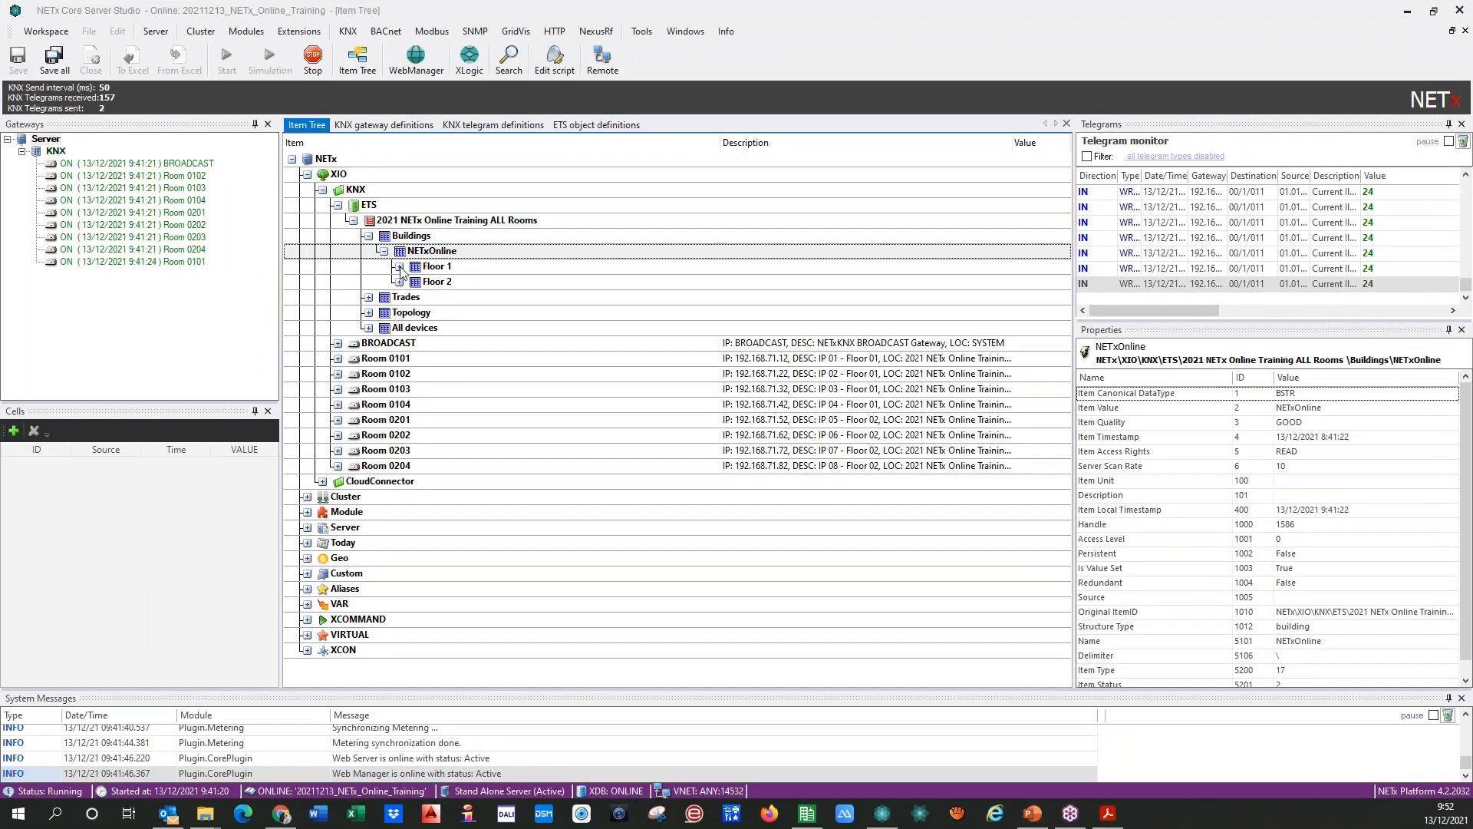
click(400, 267)
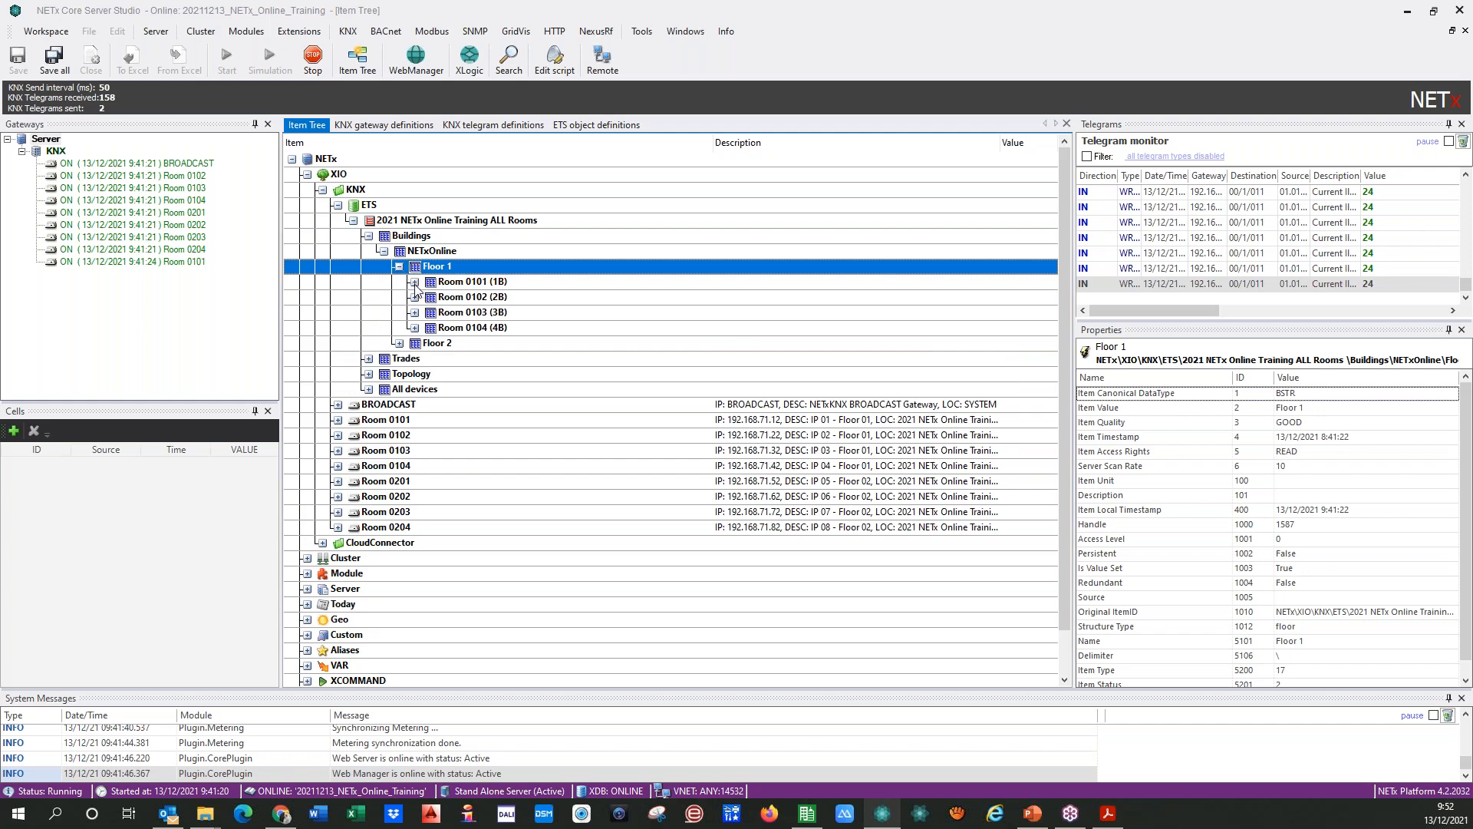
click(415, 283)
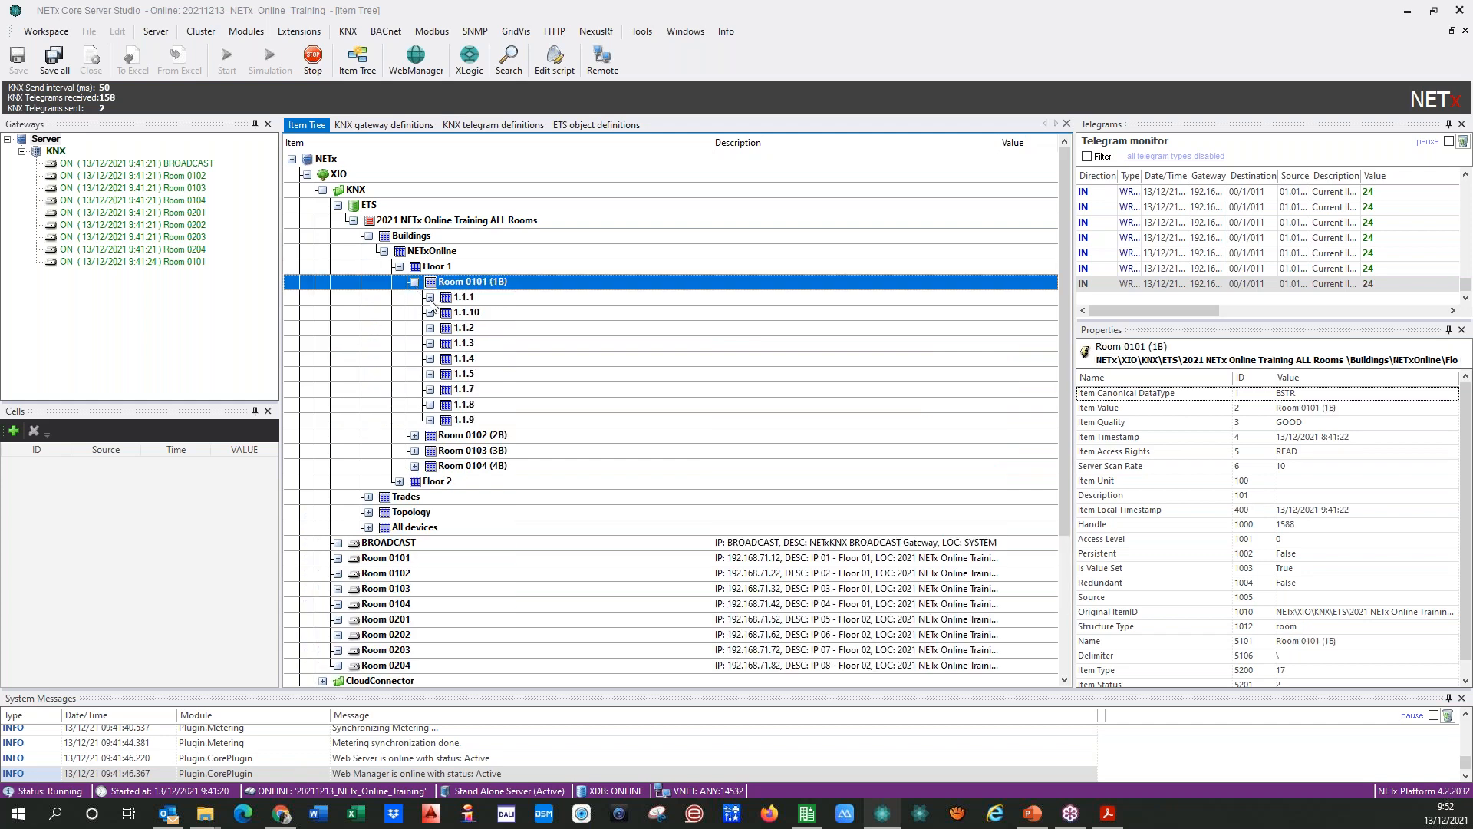
Step: Collapse and re-expand the Floor 1 rooms, and select device 1.1.2 under Room 0101 (1B)
click(399, 267)
click(399, 267)
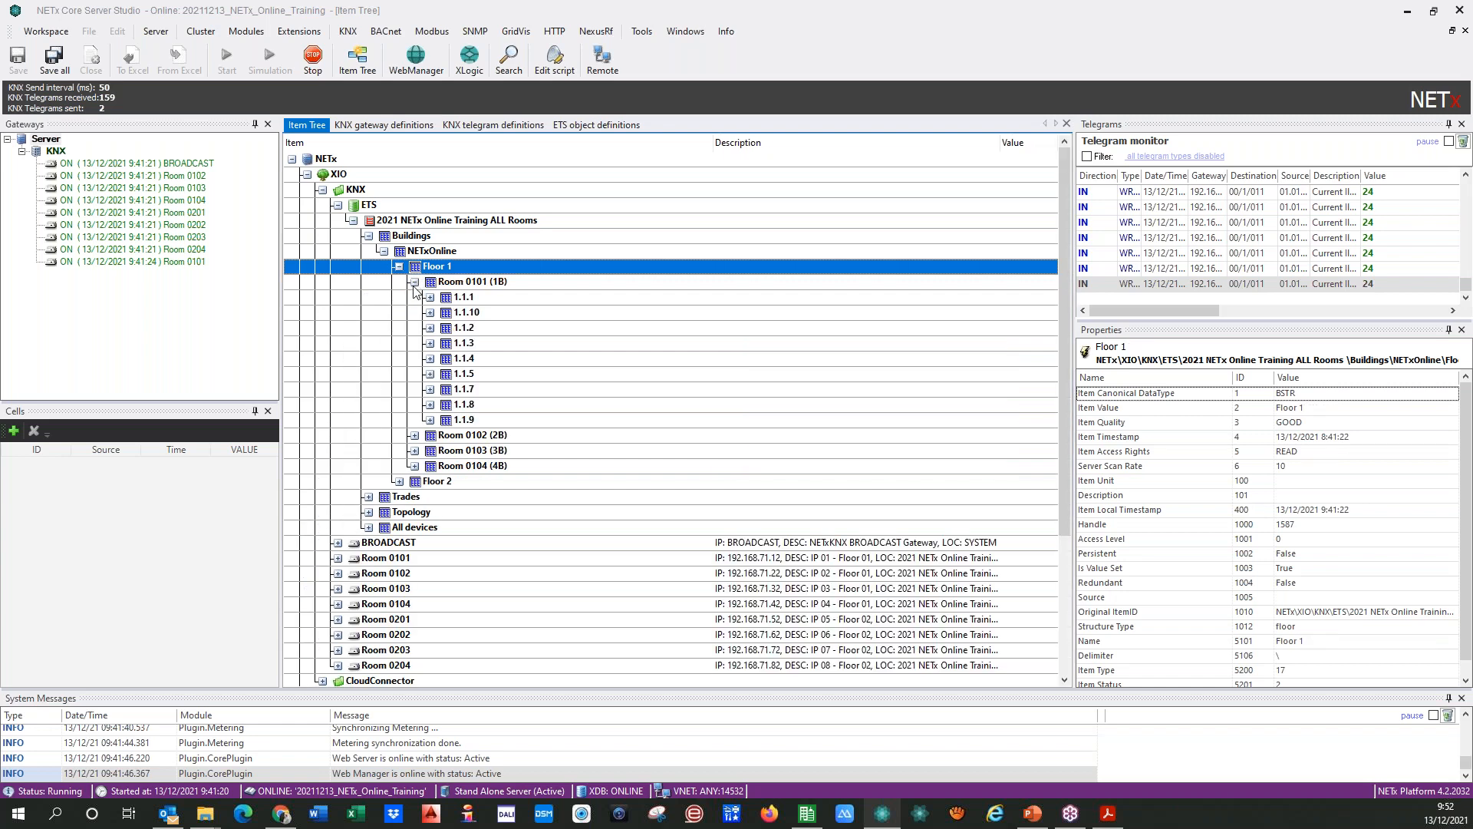
click(414, 282)
click(415, 297)
click(416, 298)
click(414, 282)
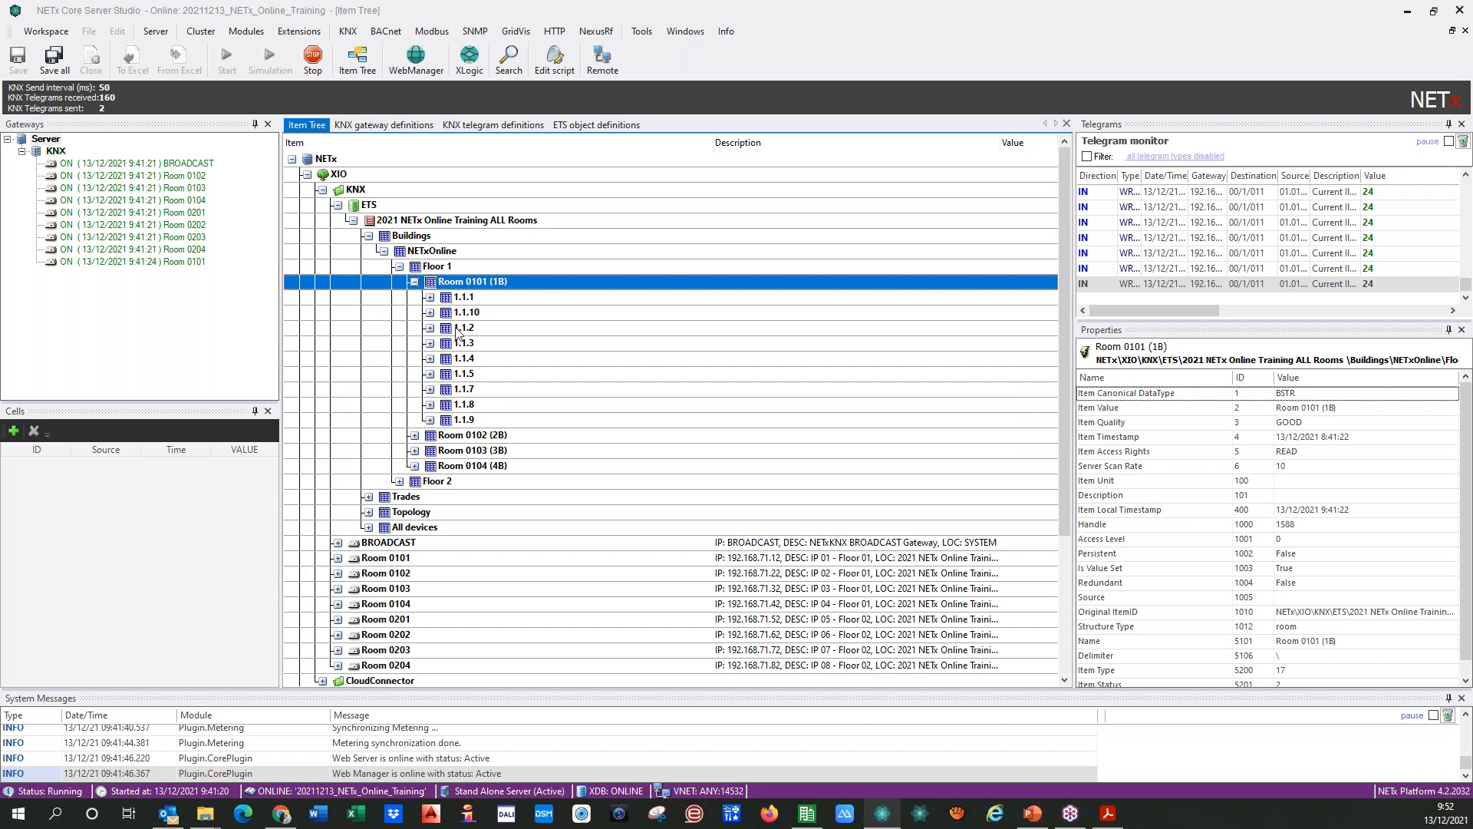
click(433, 330)
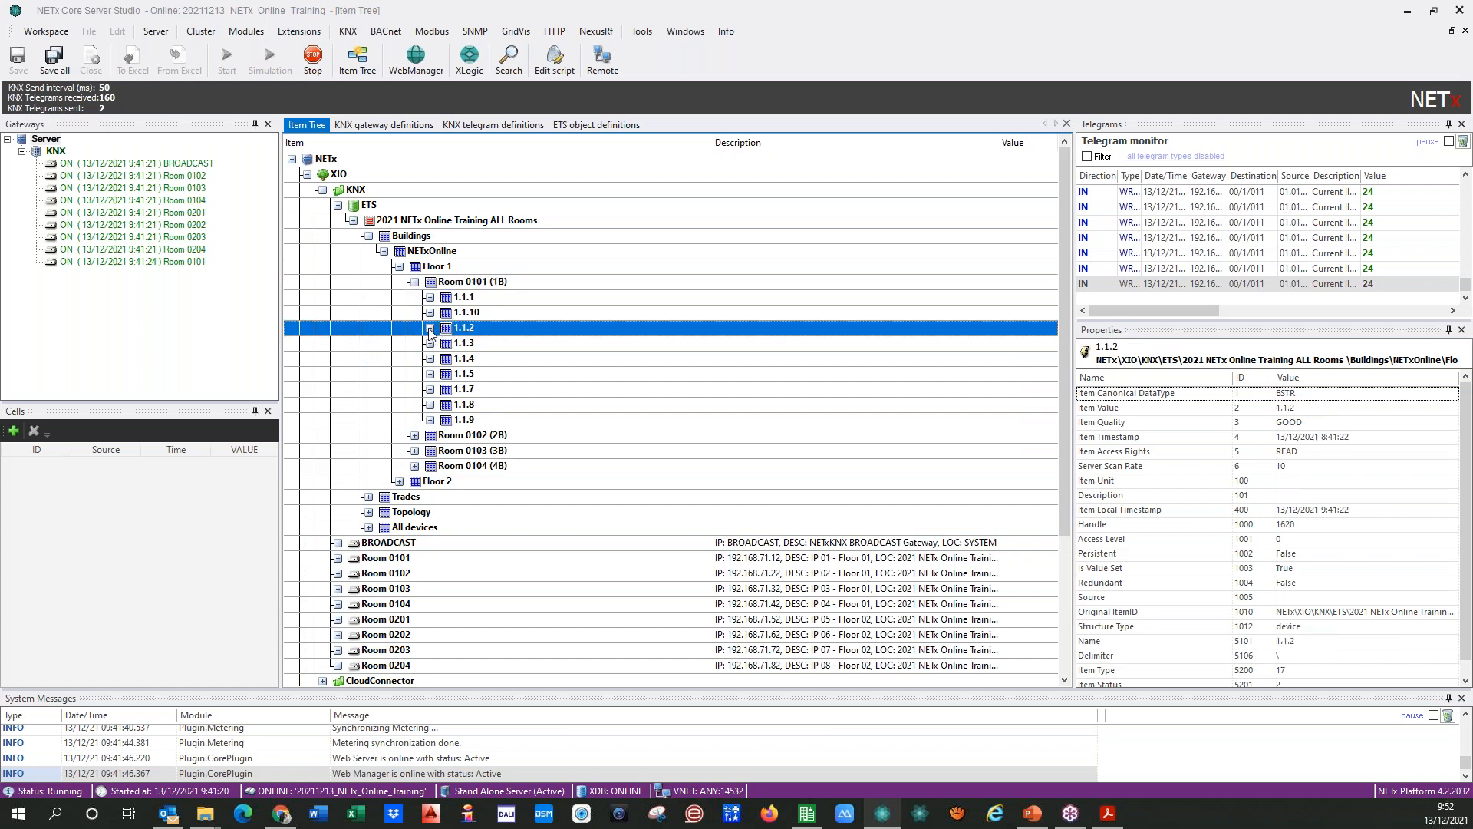
Step: Expand the LED Driver of device 1.1.7 in Room 0101 (1B) and write the value 1 to its Switch On/Off item
click(431, 390)
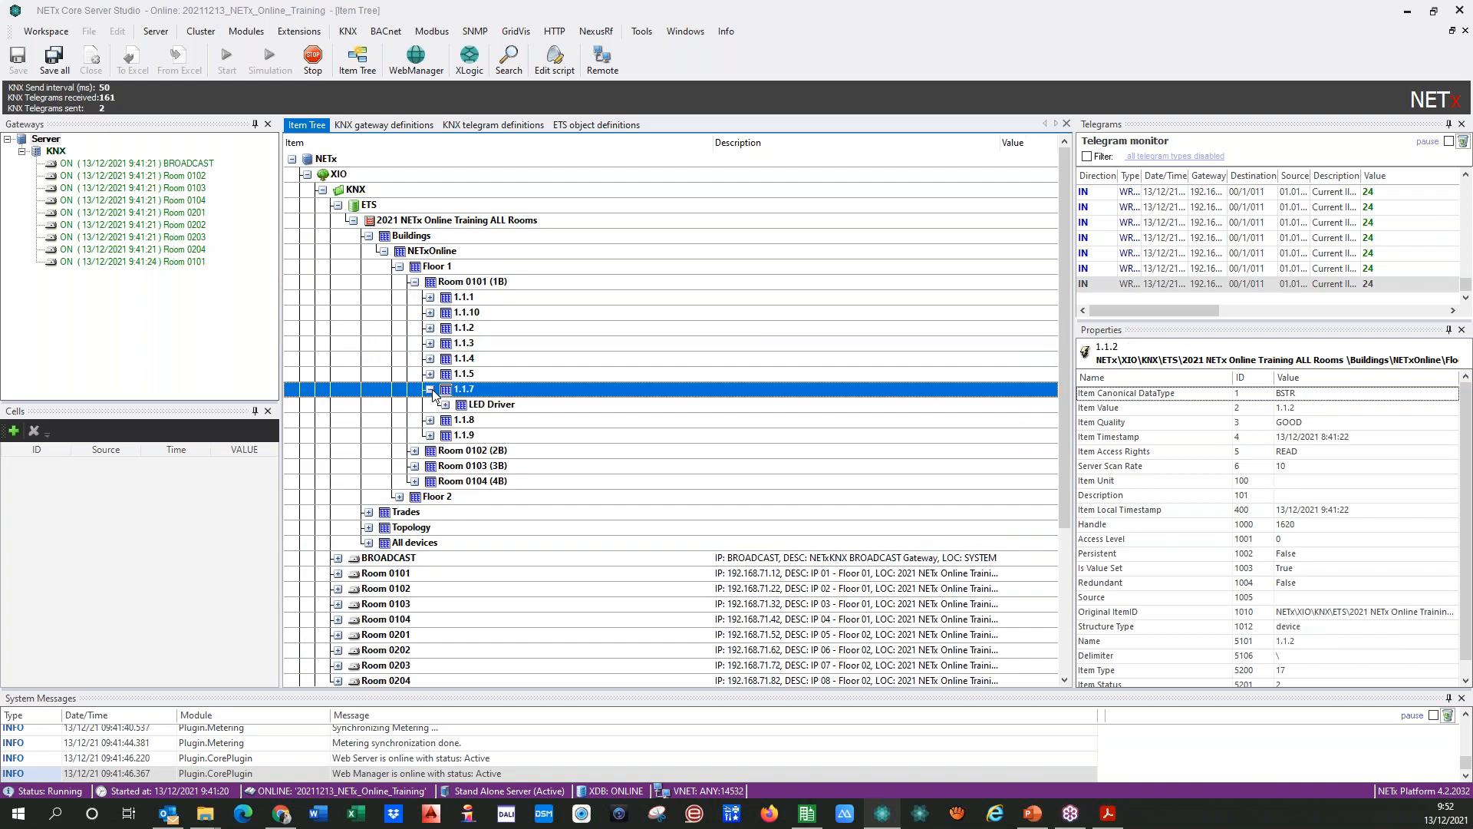
click(446, 404)
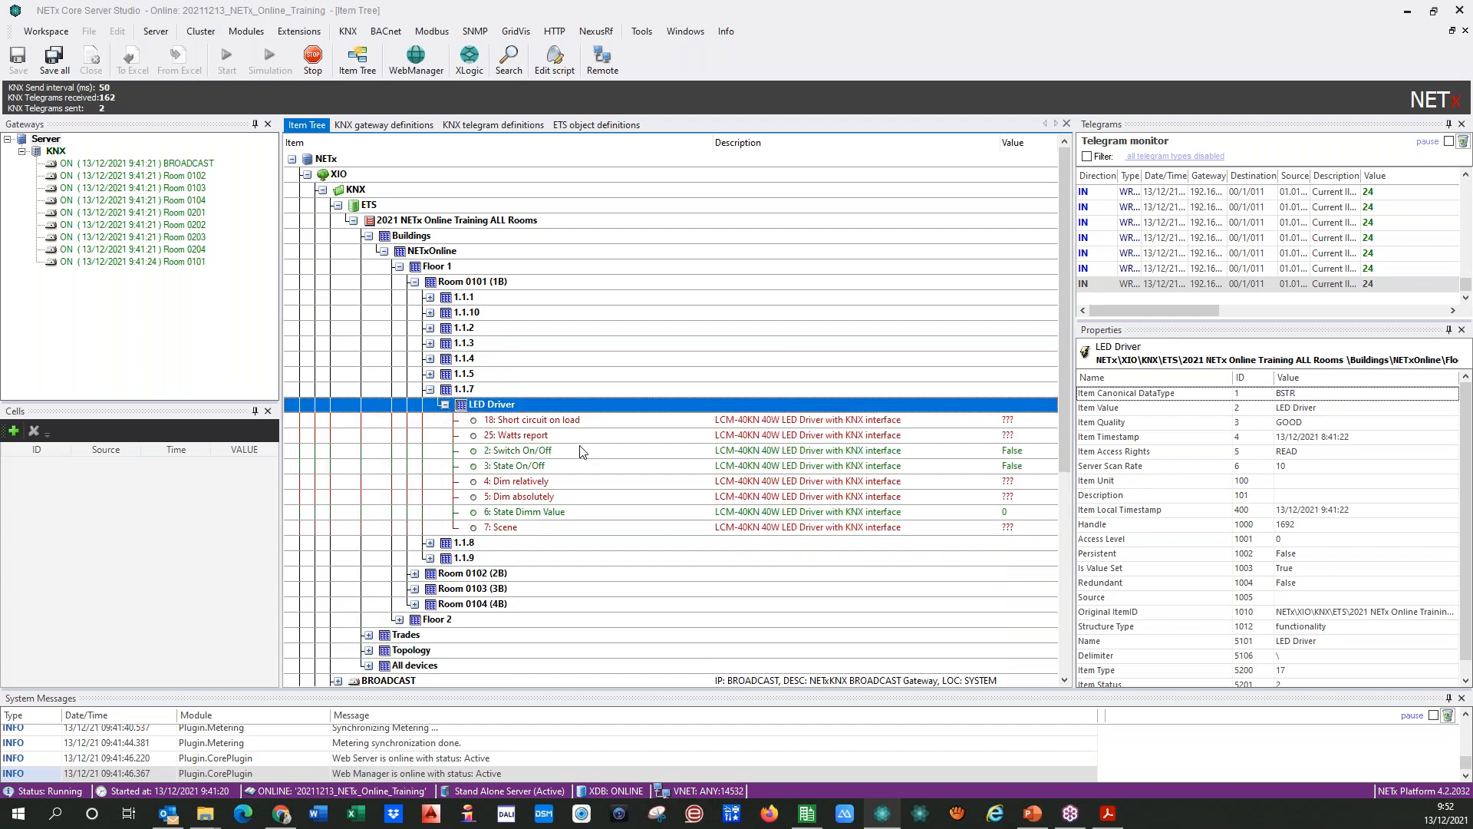
click(591, 452)
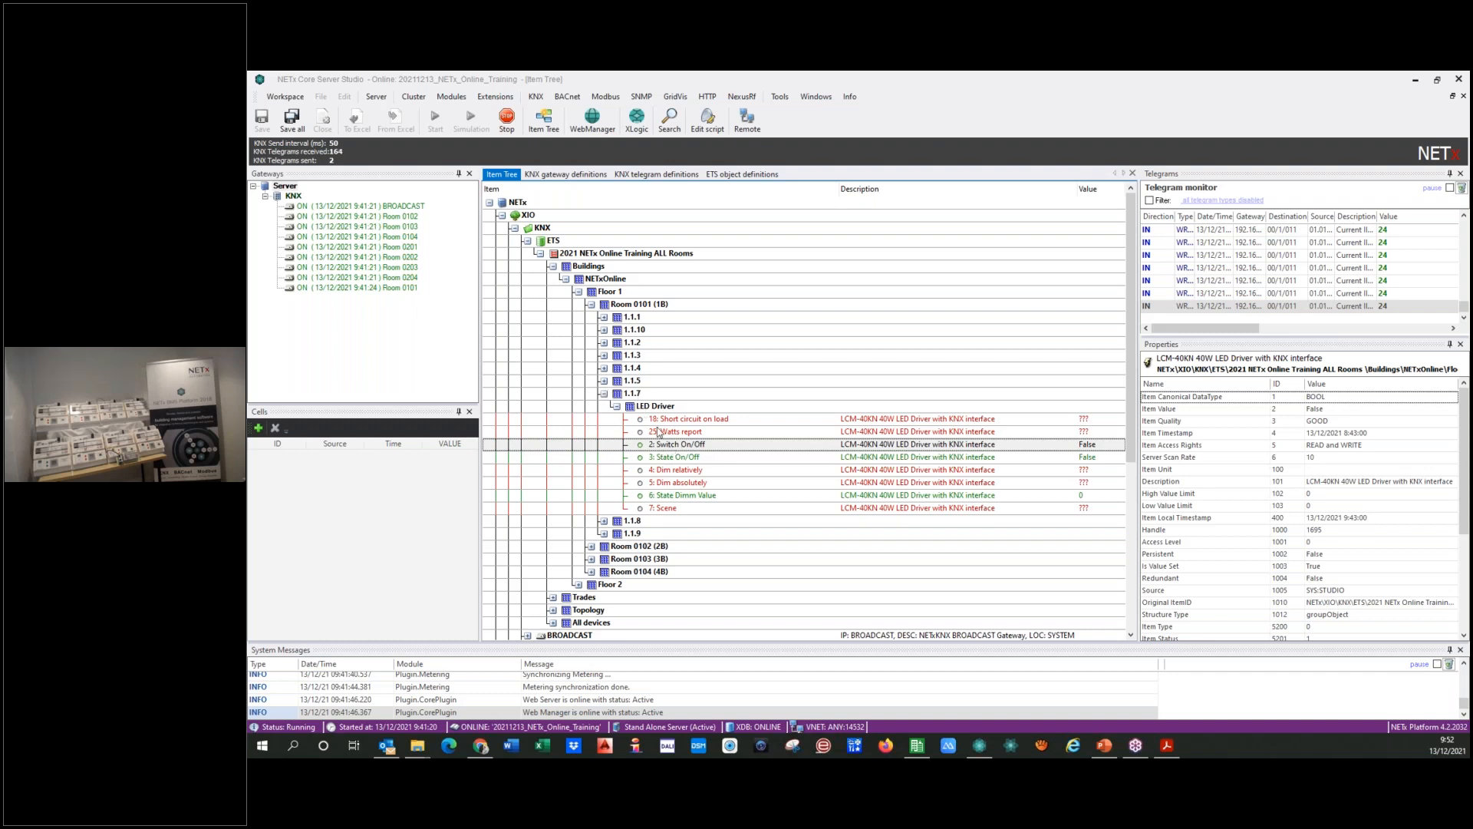
right_click(735, 449)
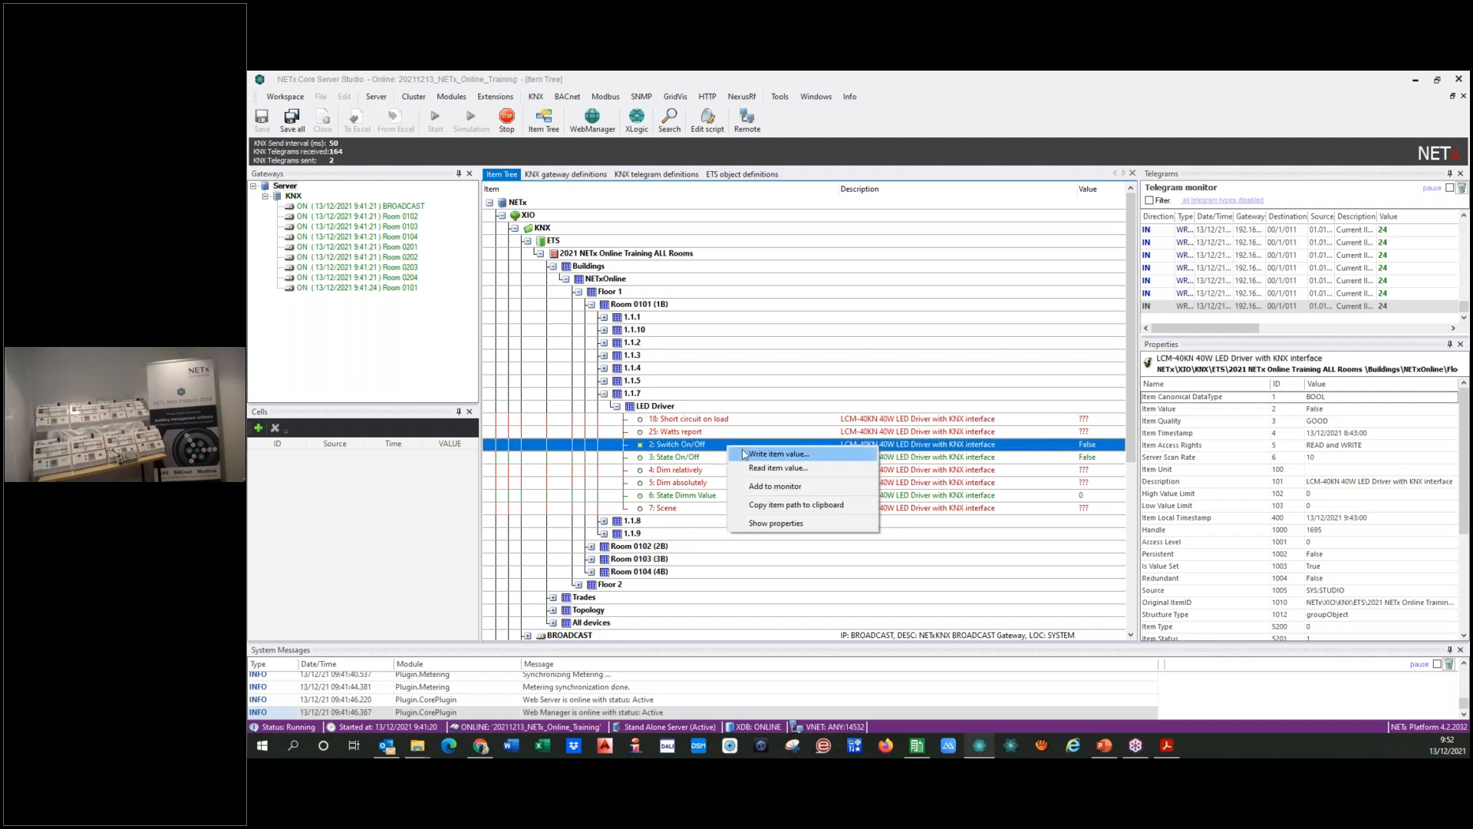
click(776, 453)
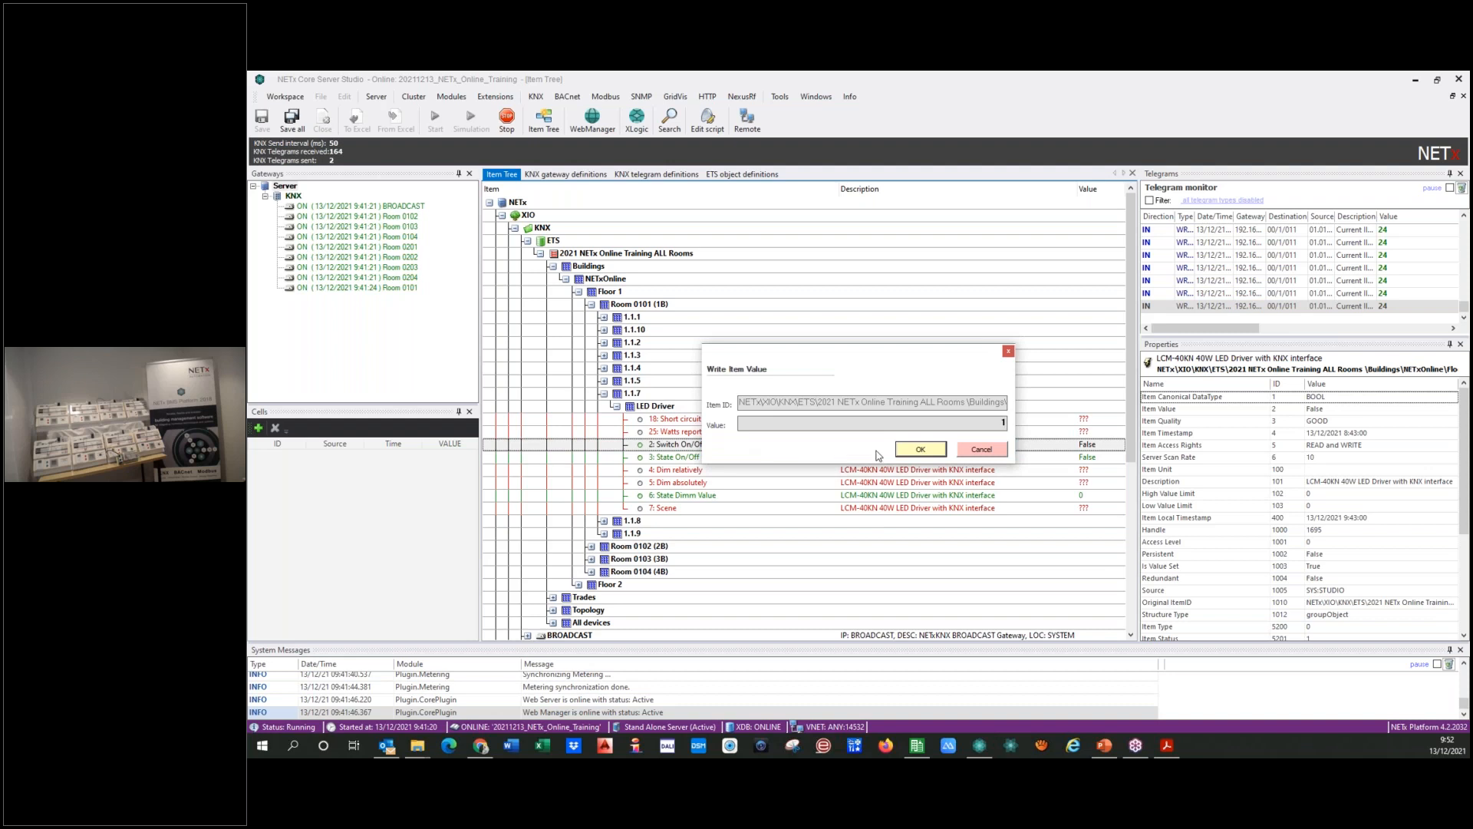
click(915, 449)
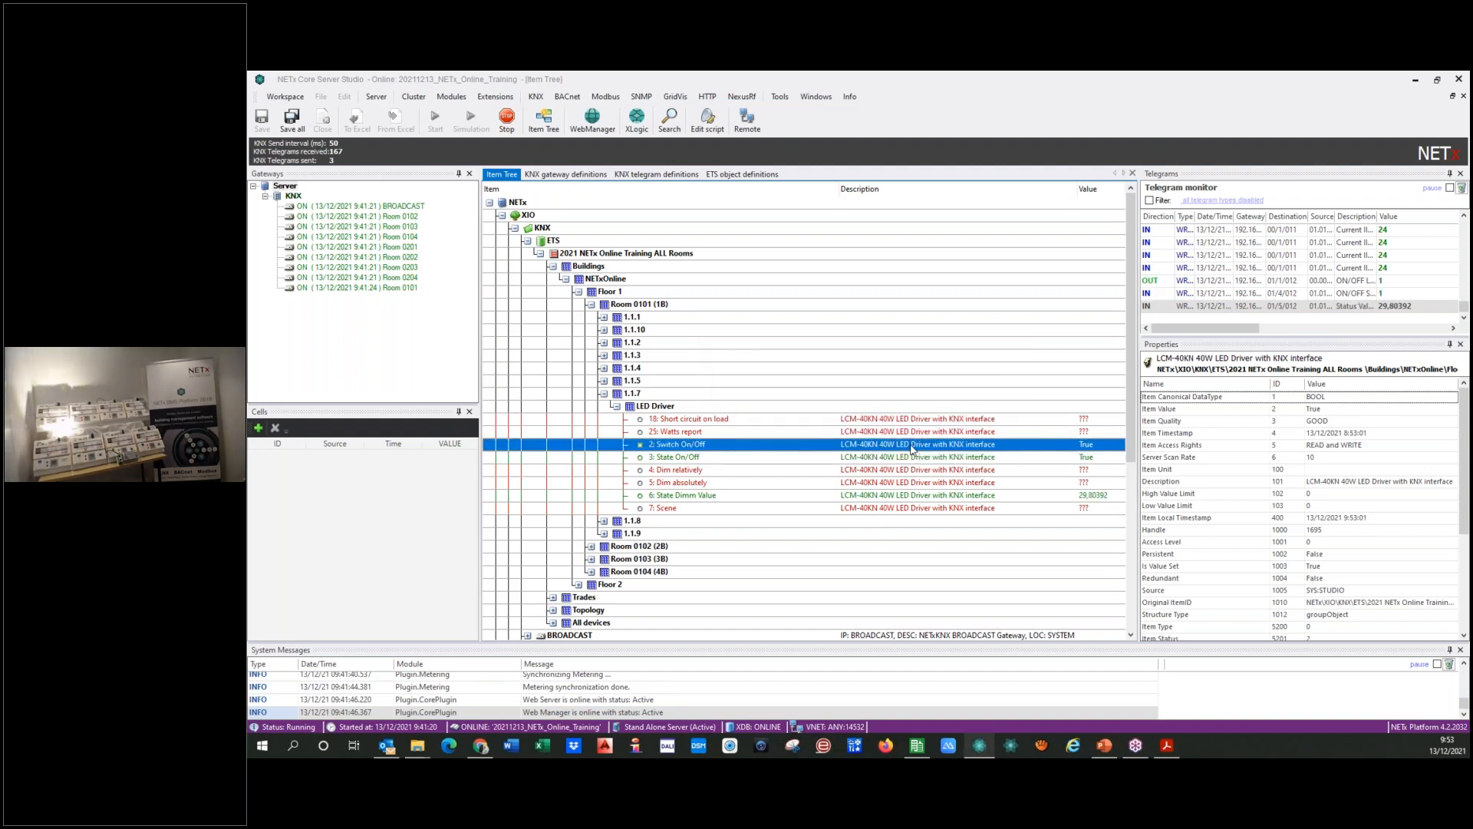
Step: Write the value 0 to the LED Driver's Switch On/Off item
right_click(911, 450)
click(935, 454)
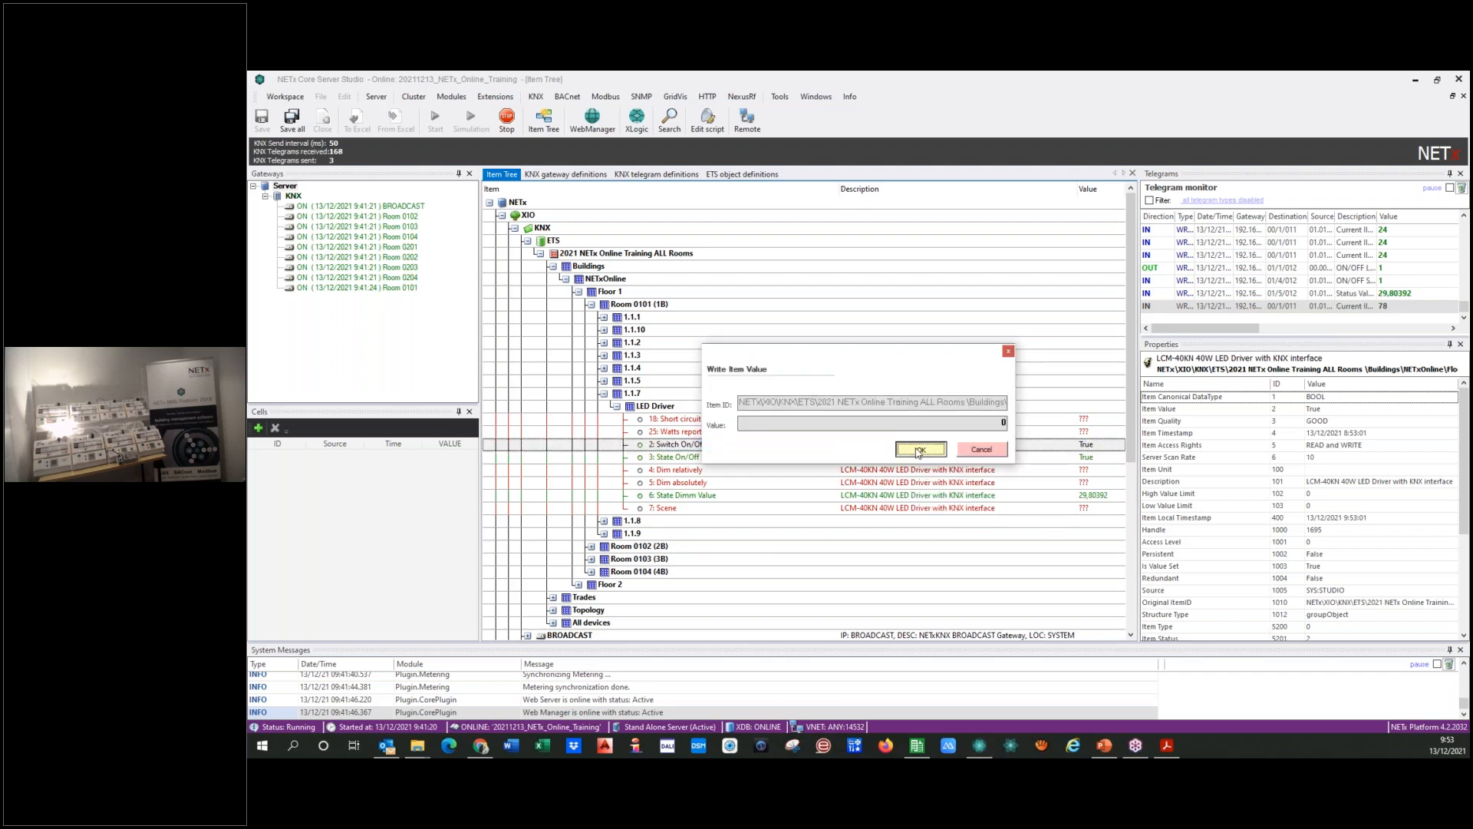
click(921, 451)
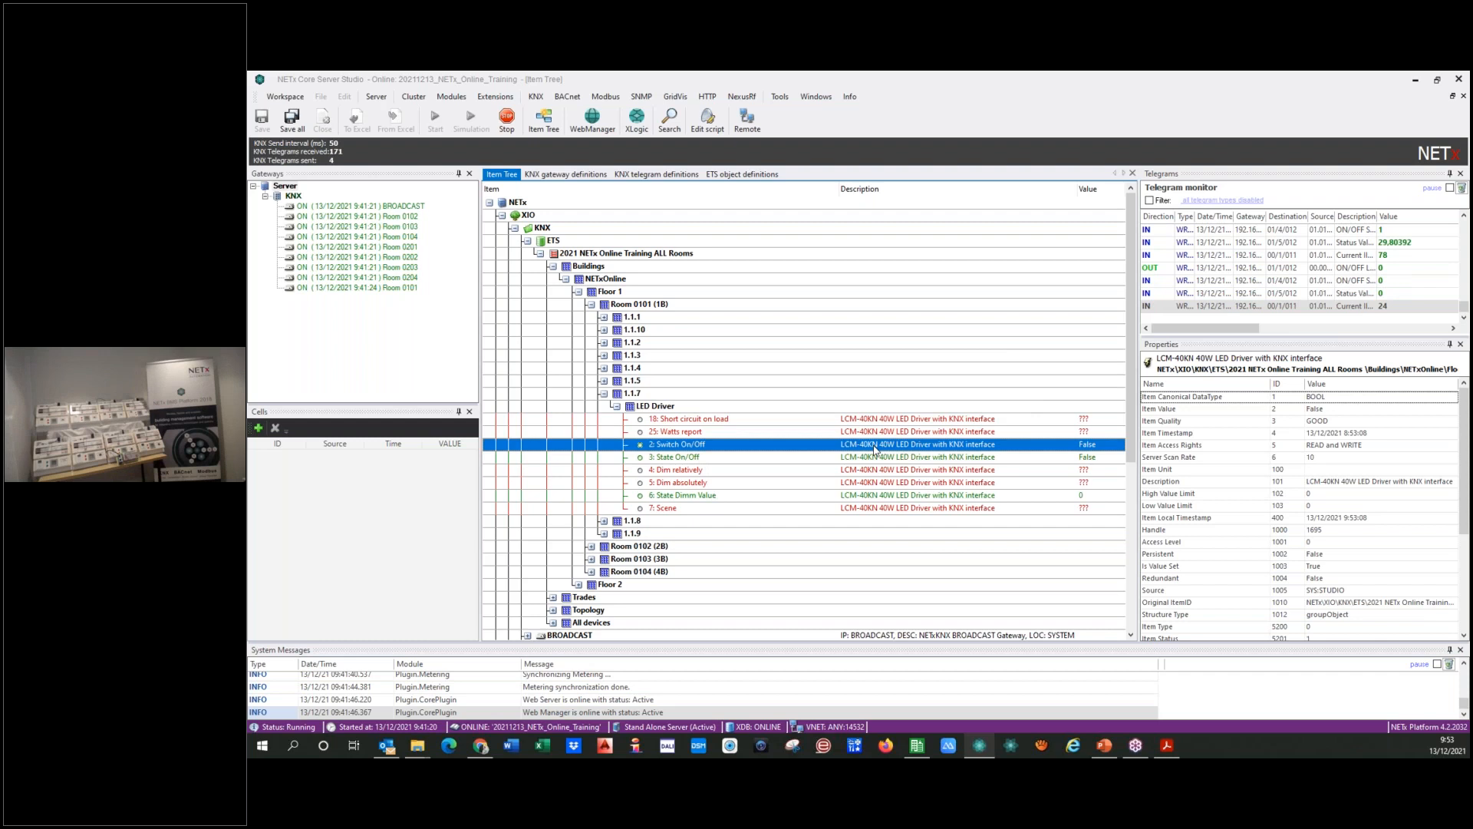
Step: Collapse the ETS branch from the LED Driver of device 1.1.7 up to the 2021 NETx Online Training ALL Rooms project
click(616, 406)
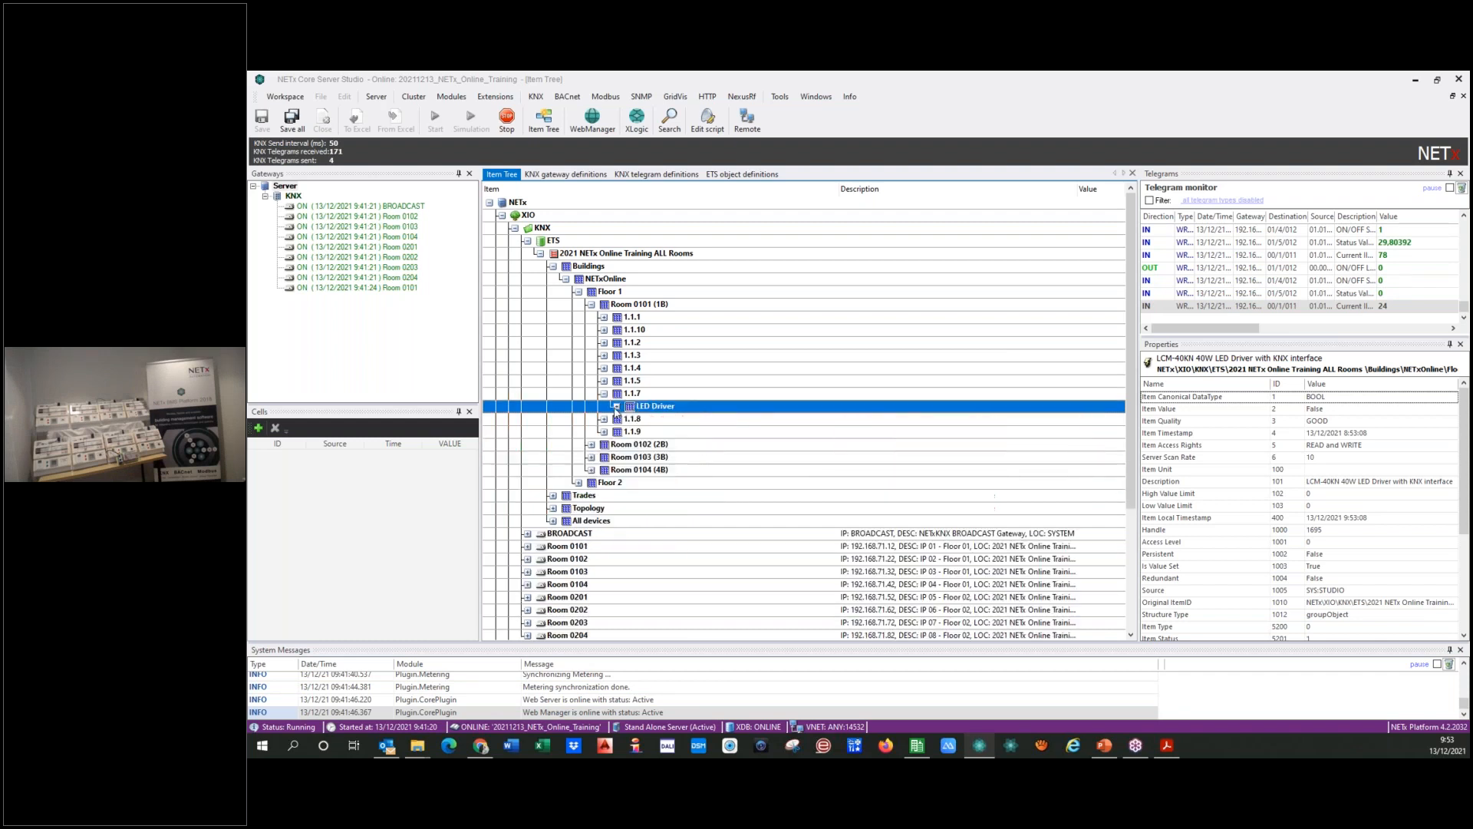
click(605, 394)
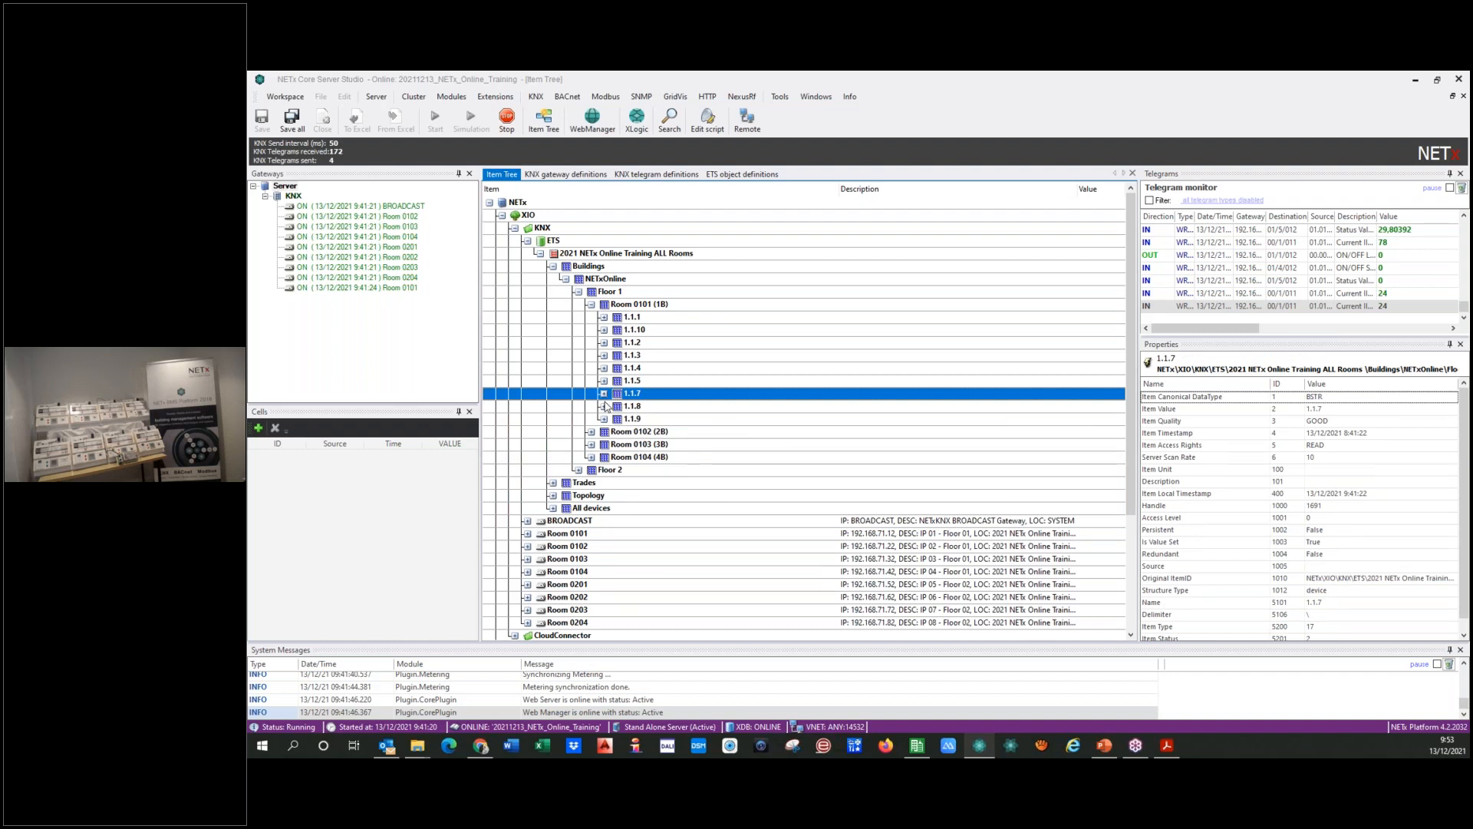
click(582, 303)
click(579, 291)
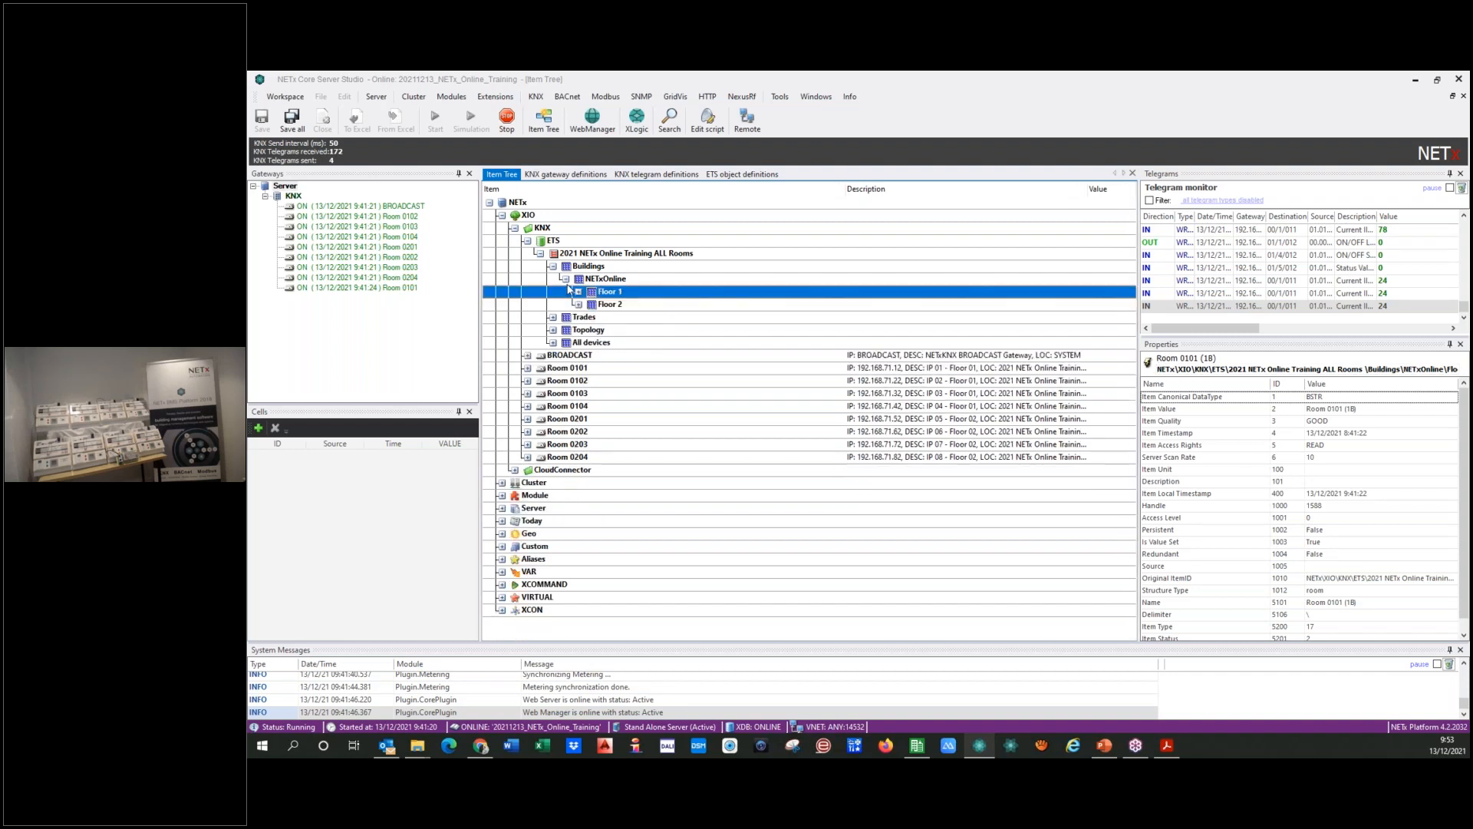
click(566, 278)
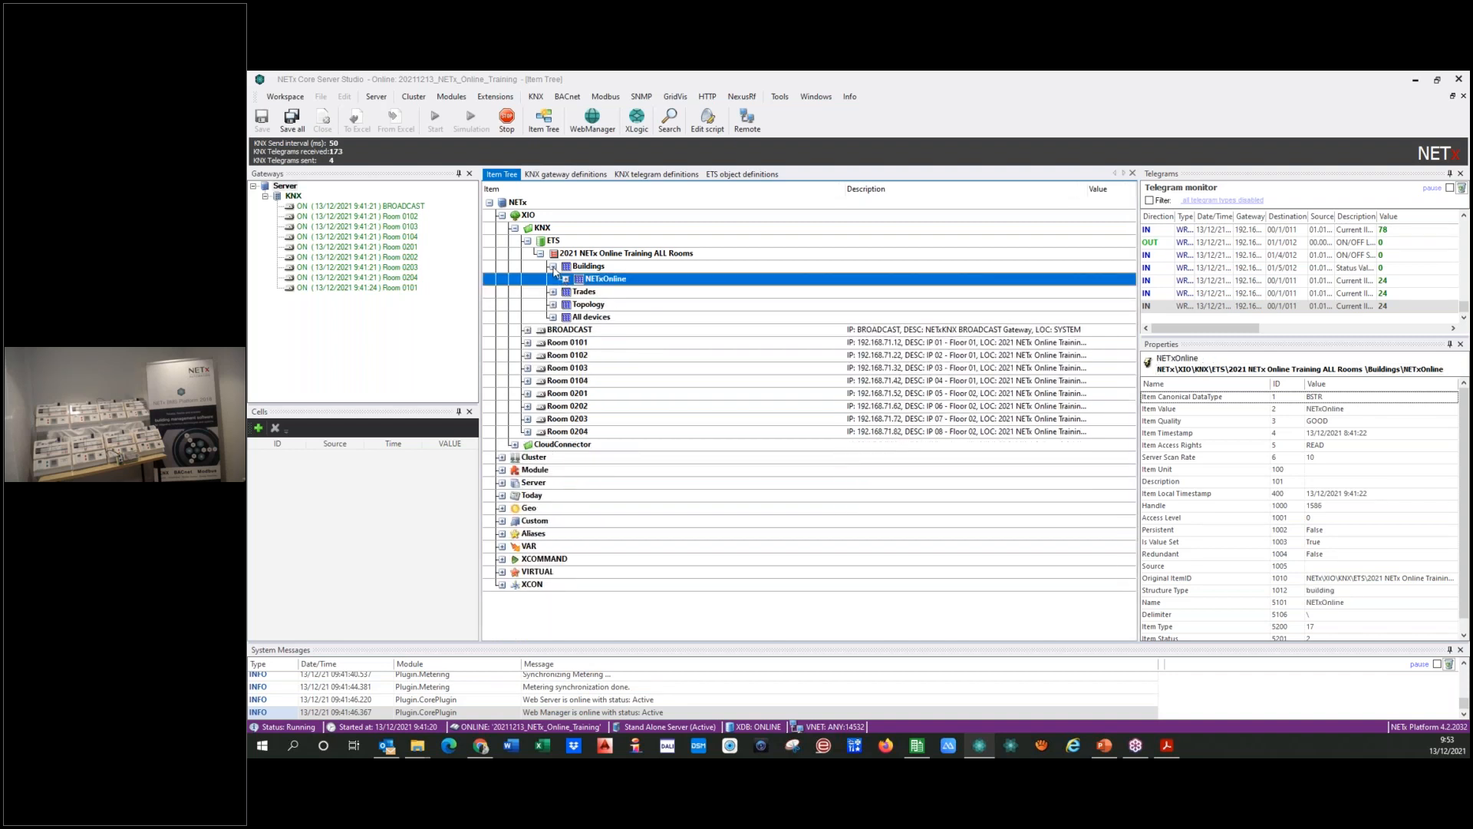
click(553, 267)
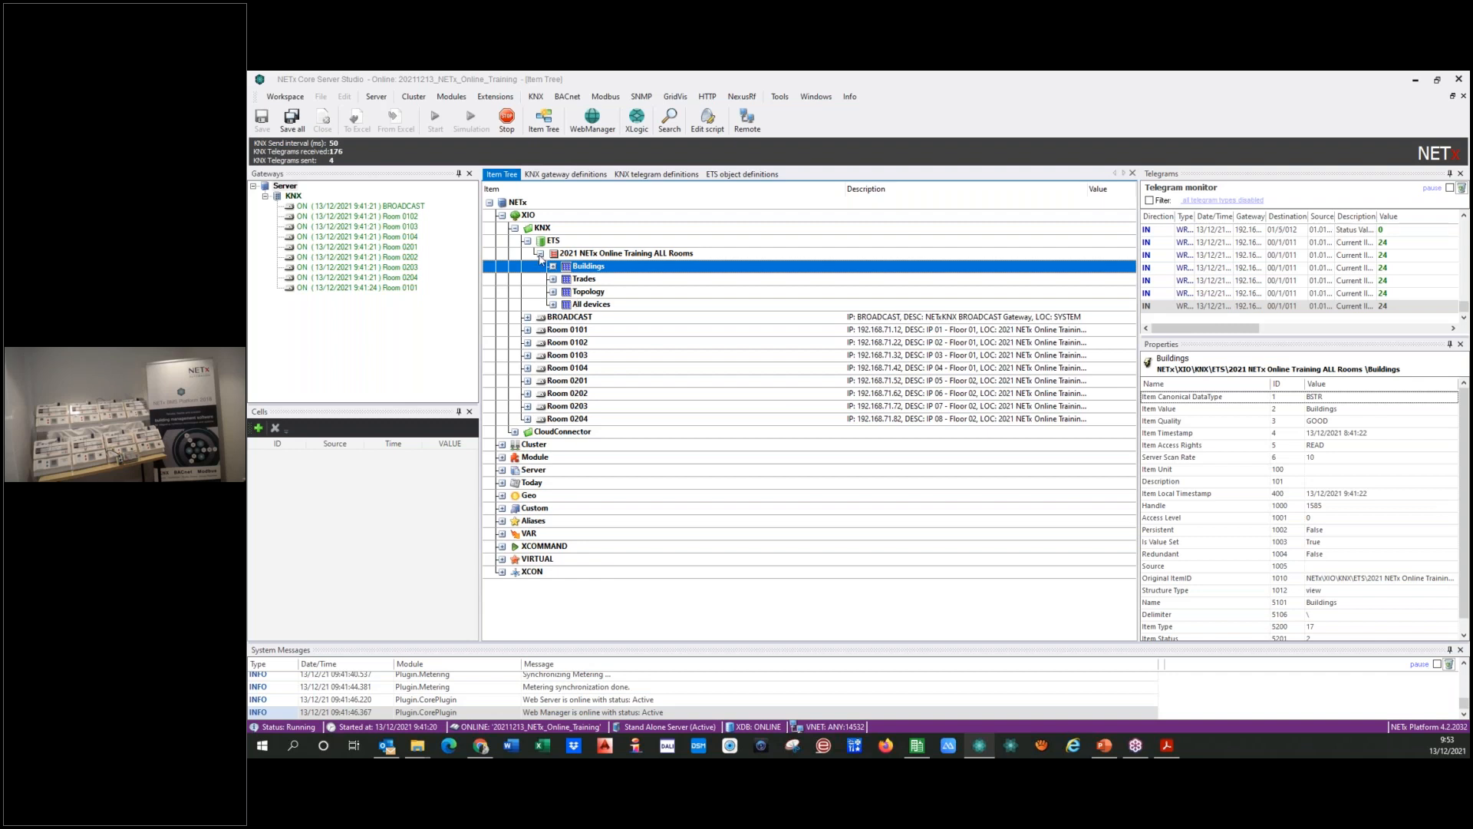
click(541, 254)
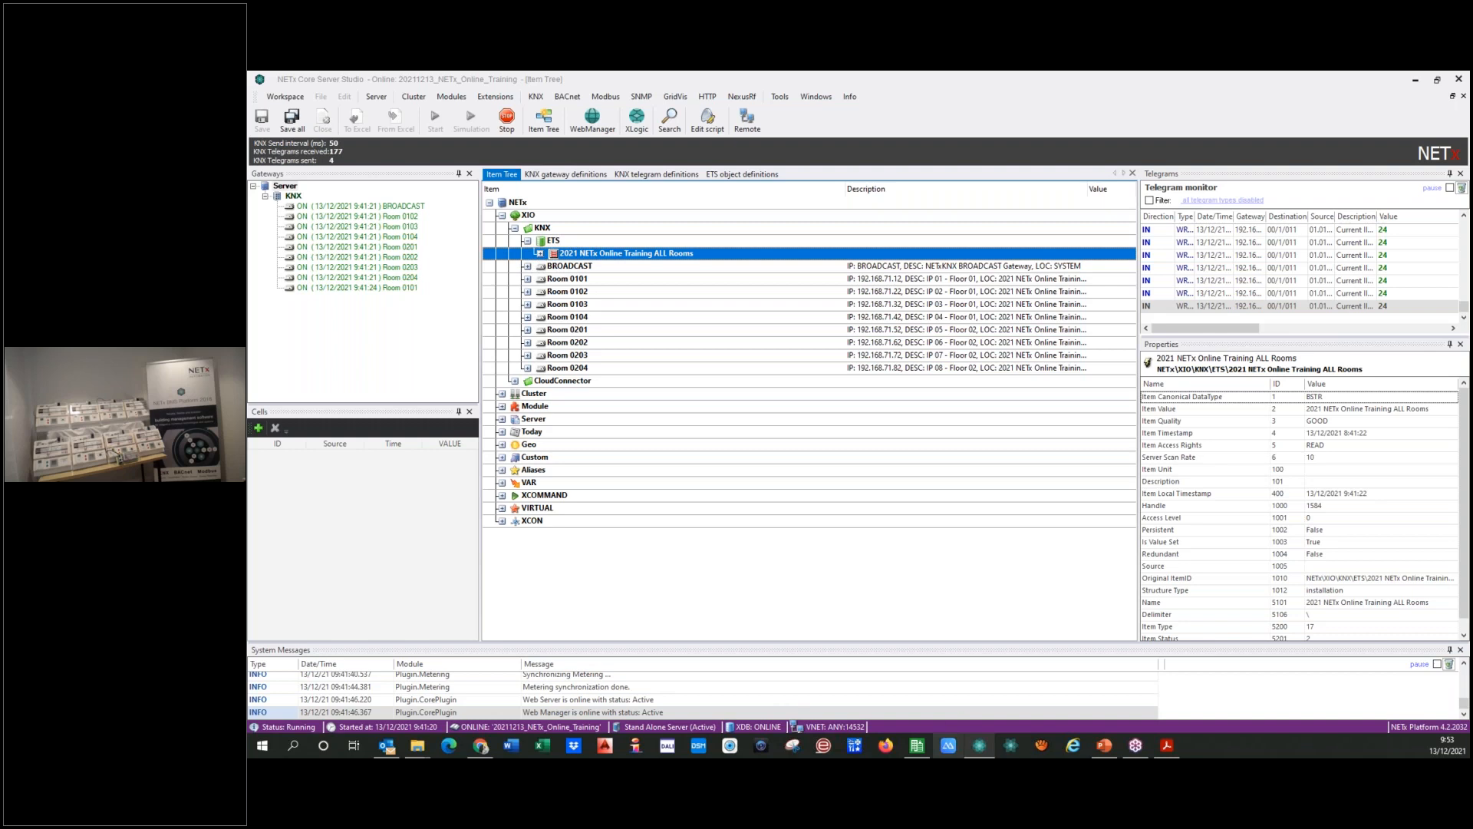
Step: Switch to ETS5 and start exporting the single-room project with the NETx BMS App Secure for the NETx BMS Platform
click(919, 746)
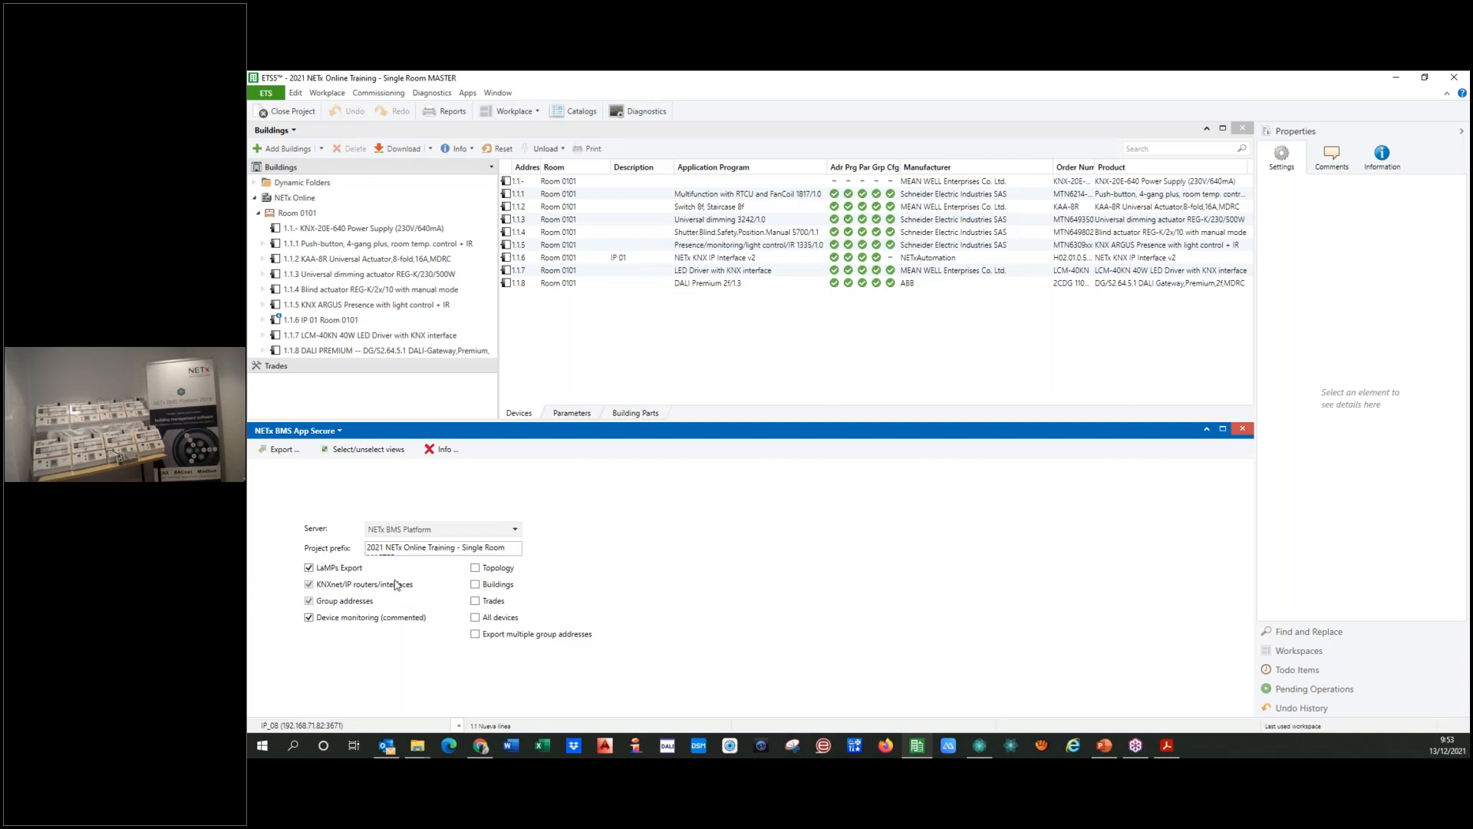
click(280, 450)
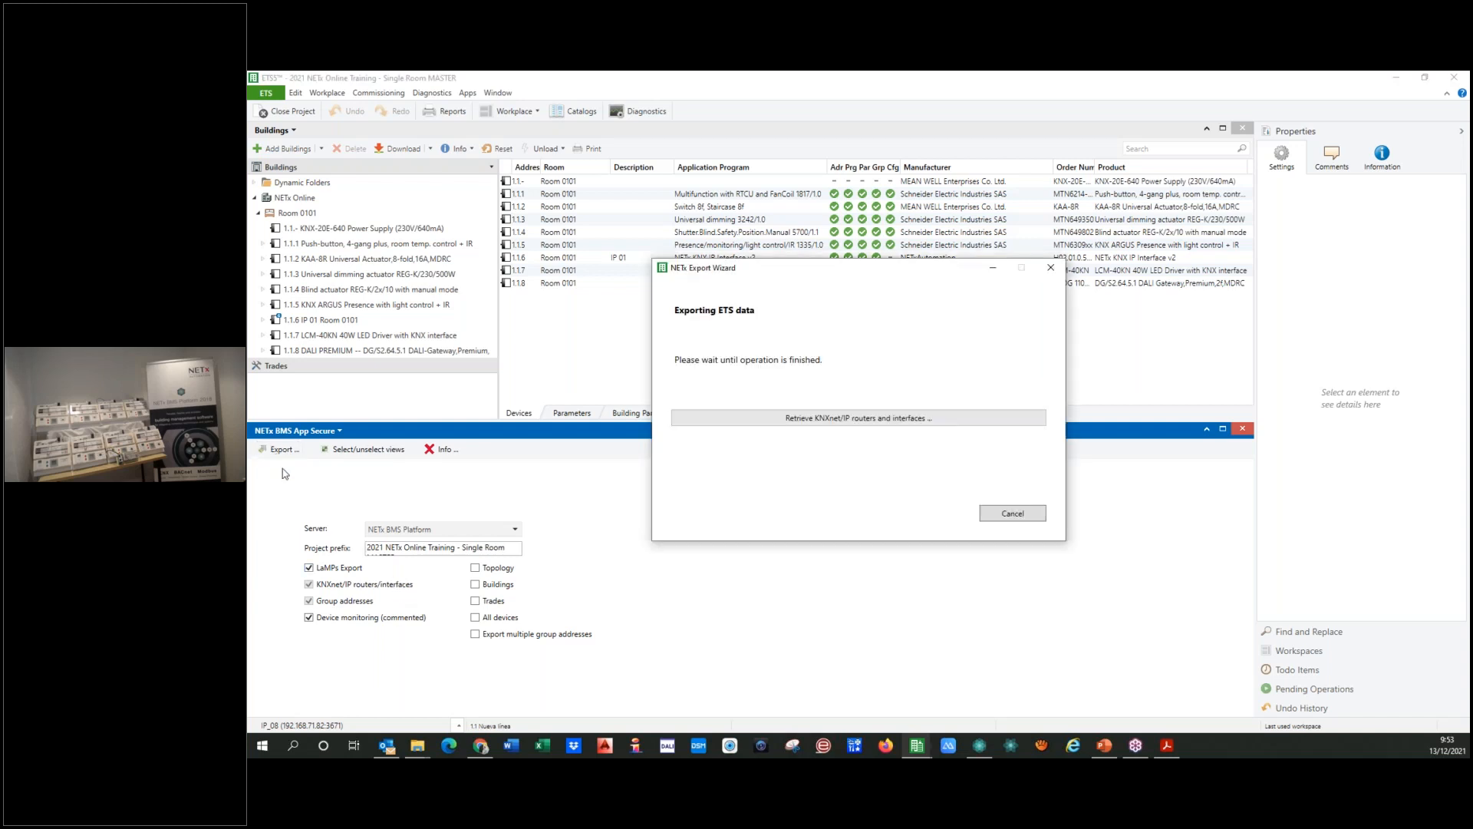
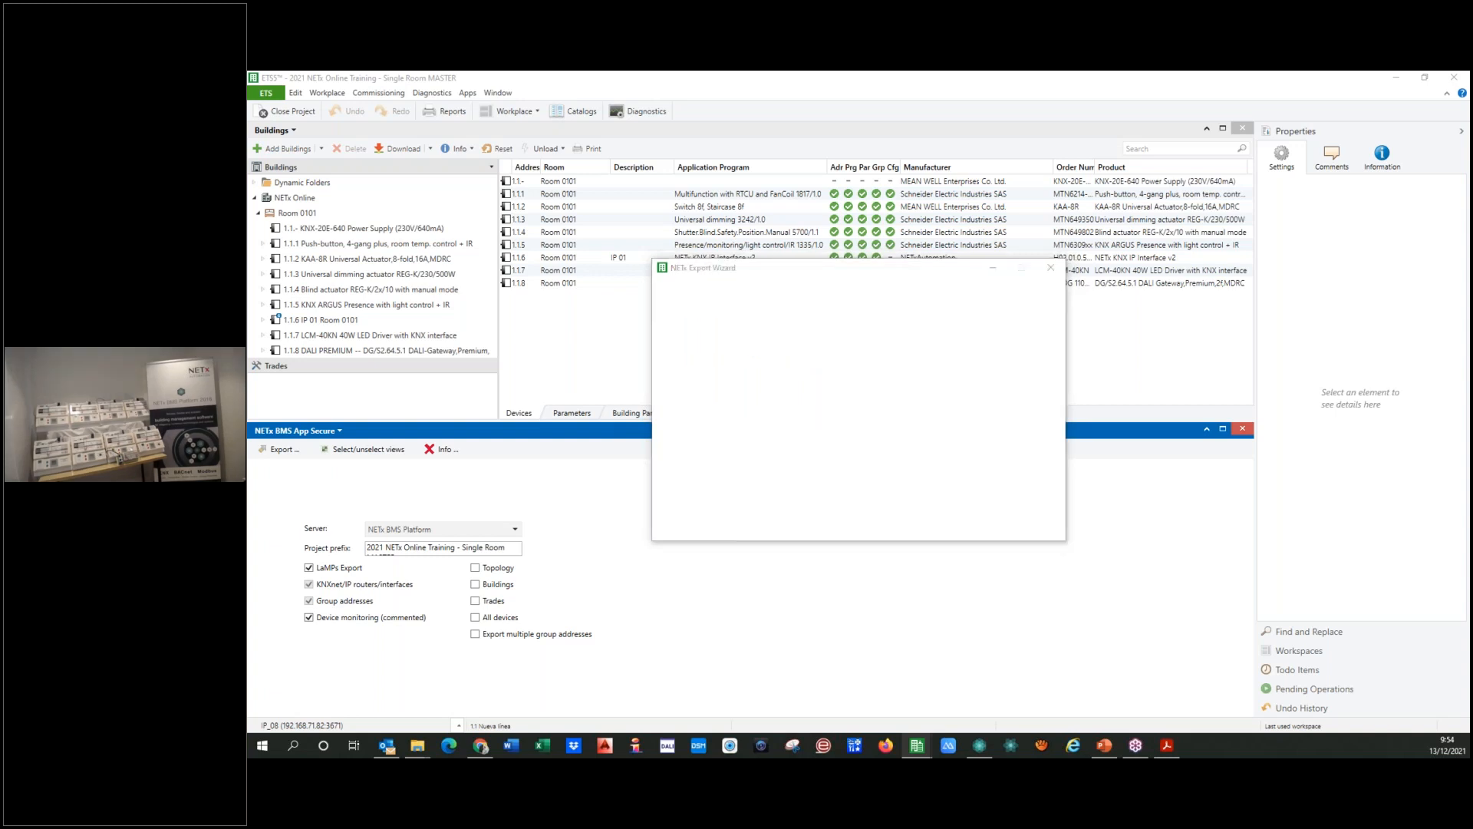
Step: Save the ETS export as "2021 NETx Online Training - Room 0101" in the Descargas folder and exit the export wizard
drag(834, 646, 909, 645)
key(Delete)
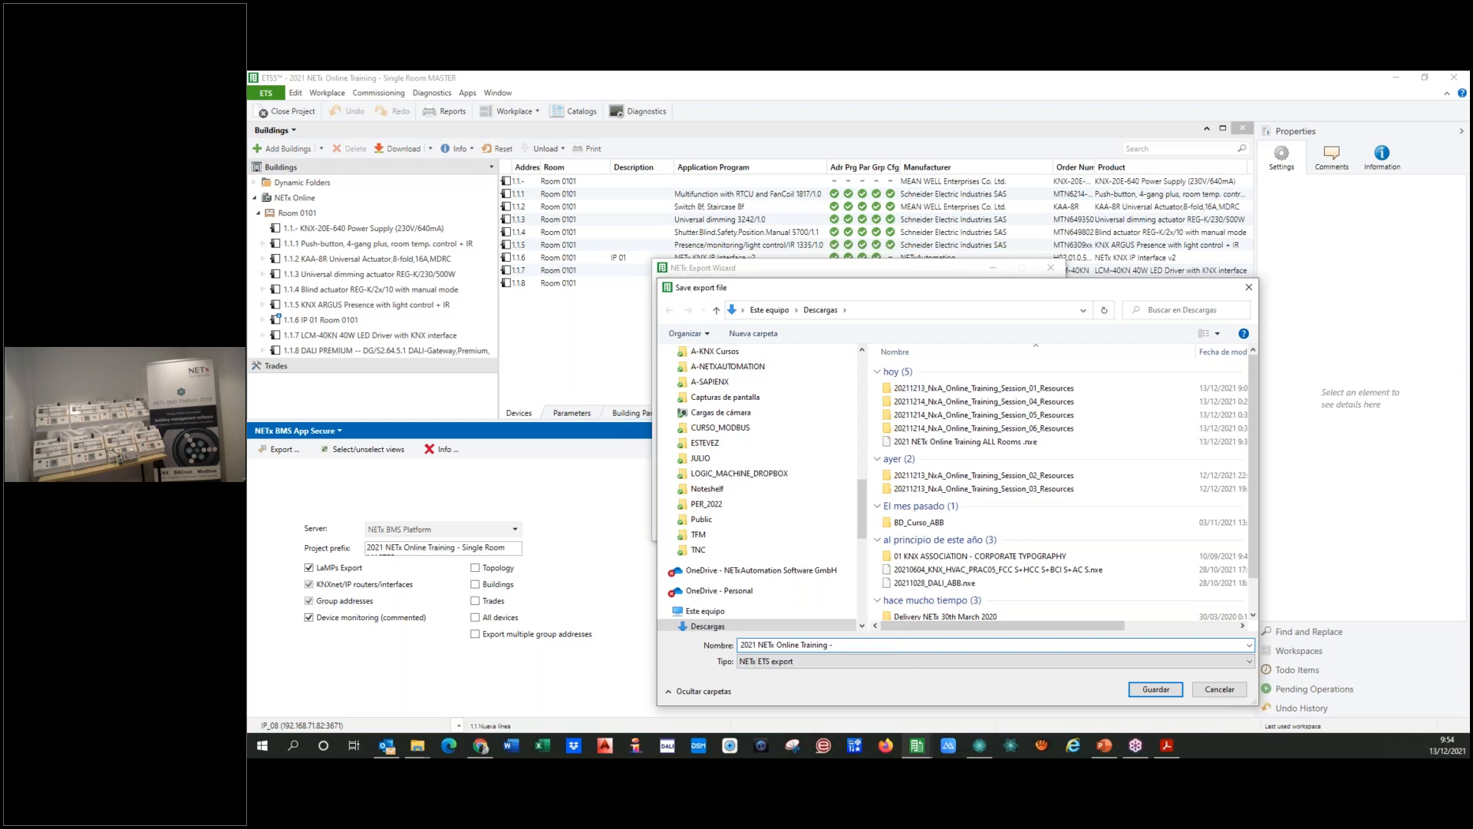
text(Room 0101)
click(1156, 689)
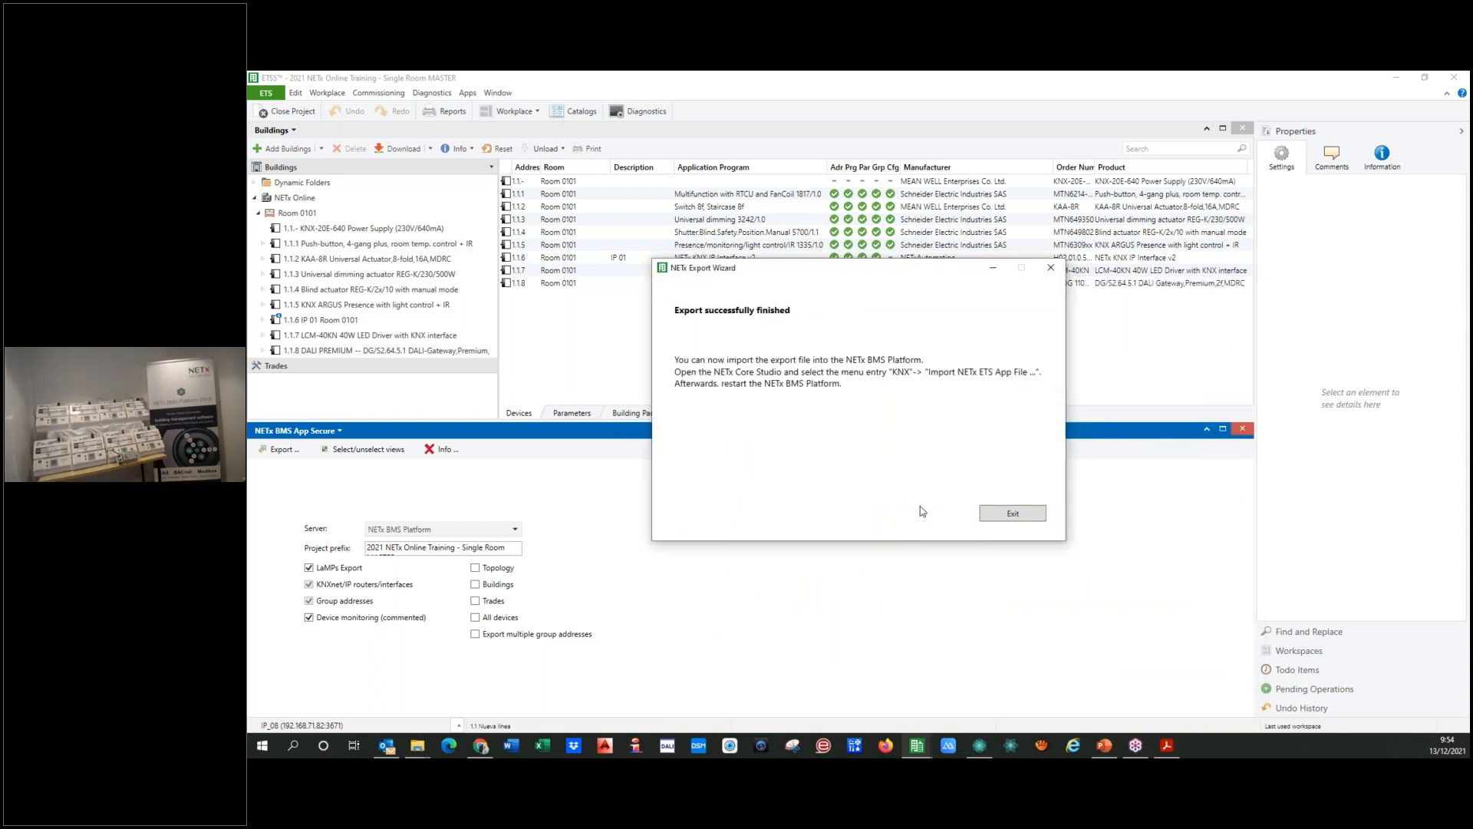
click(993, 518)
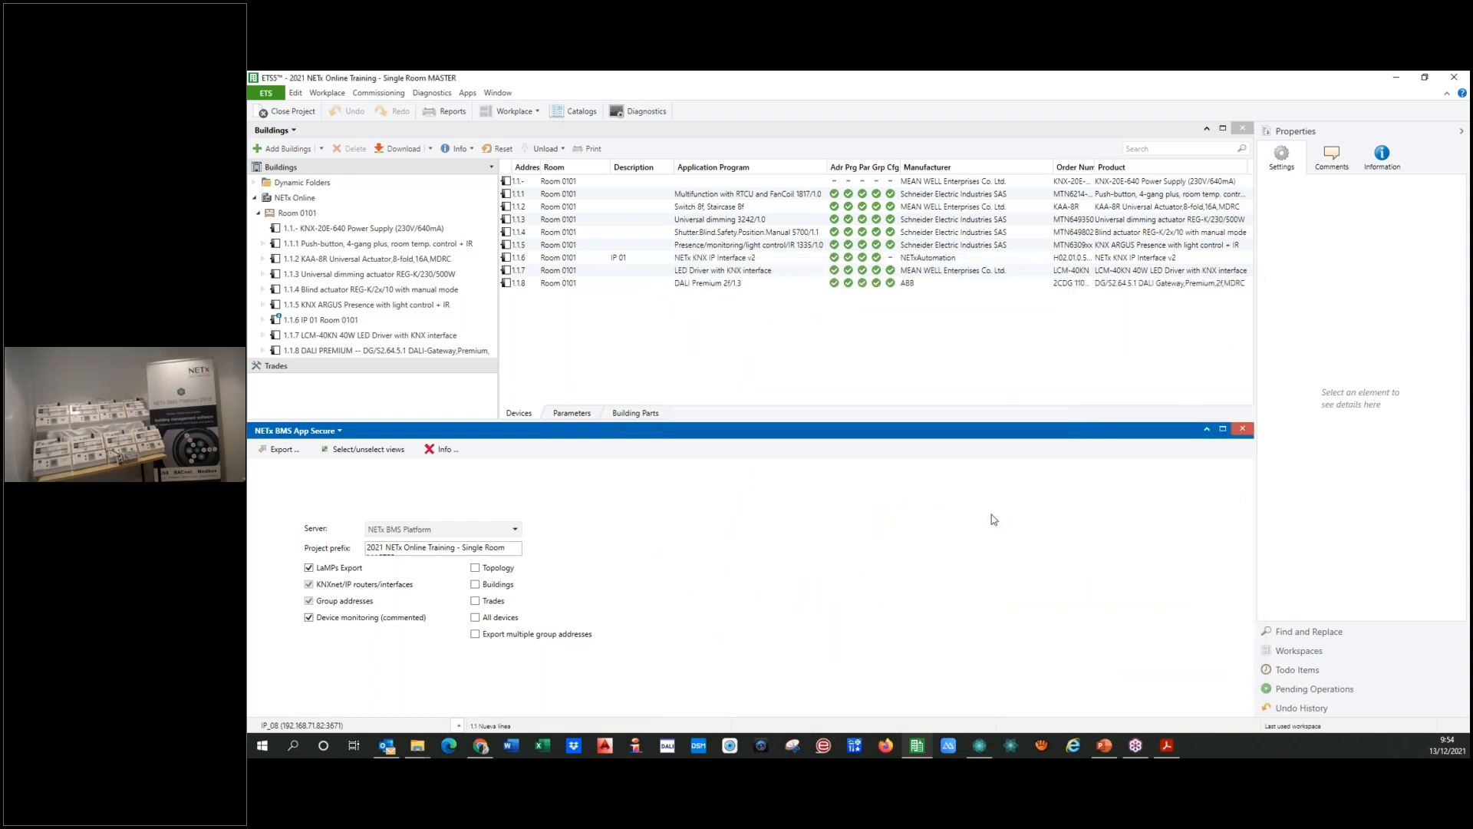
Step: Rename Room 0101 in the building structure as Room 0102
click(293, 213)
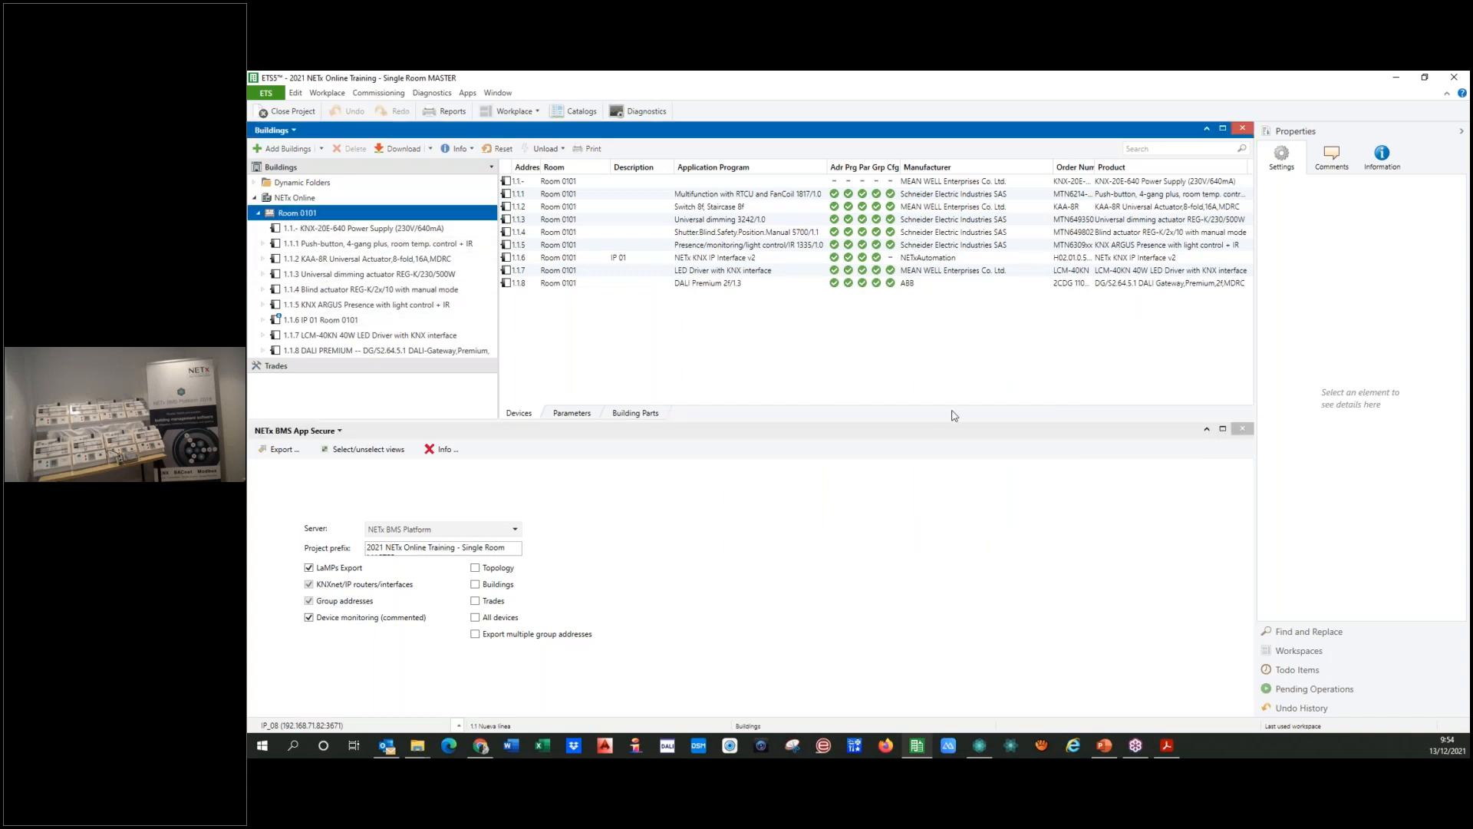
click(1307, 199)
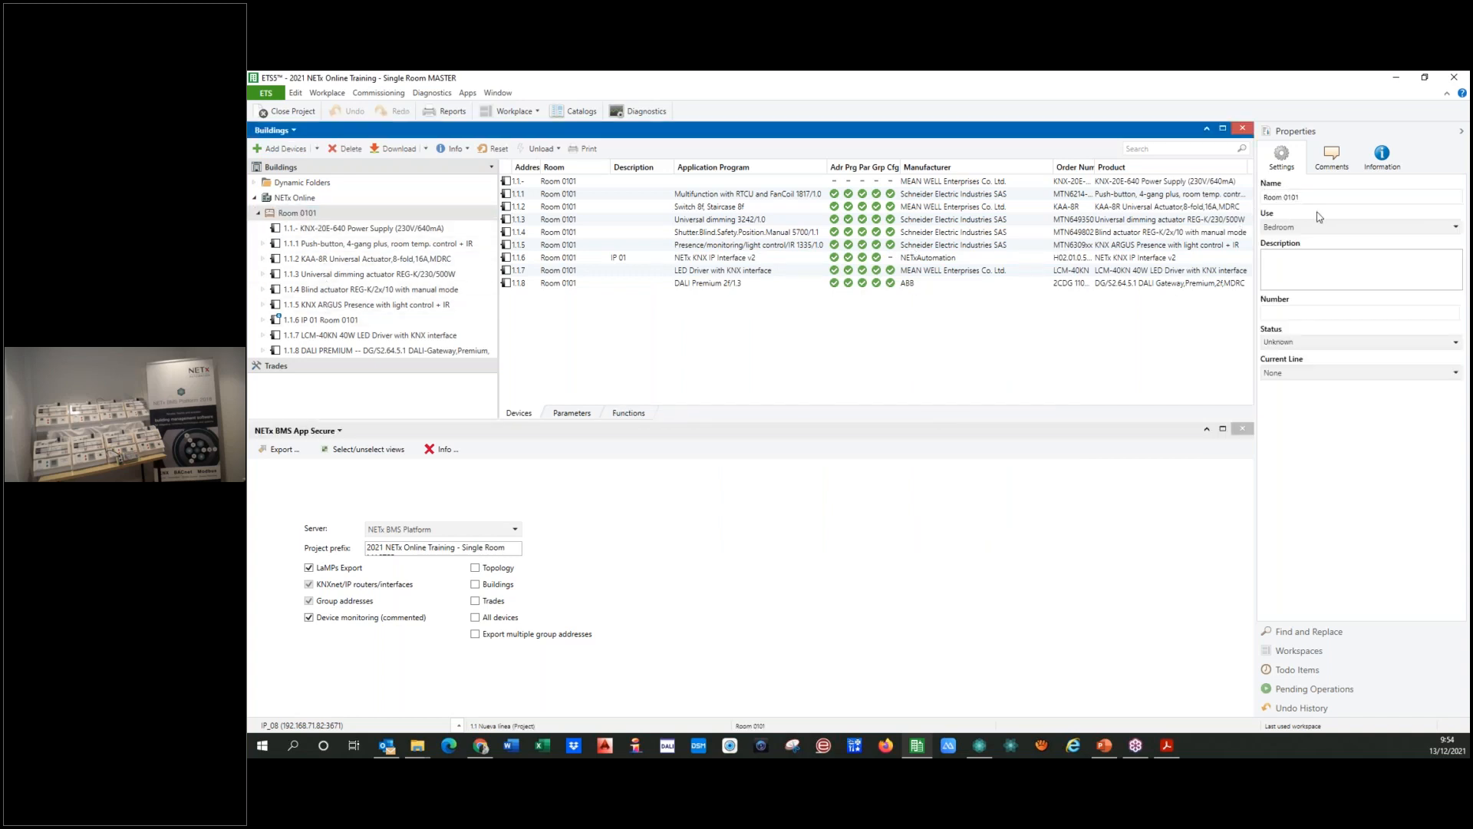
click(1291, 267)
click(468, 217)
click(1348, 198)
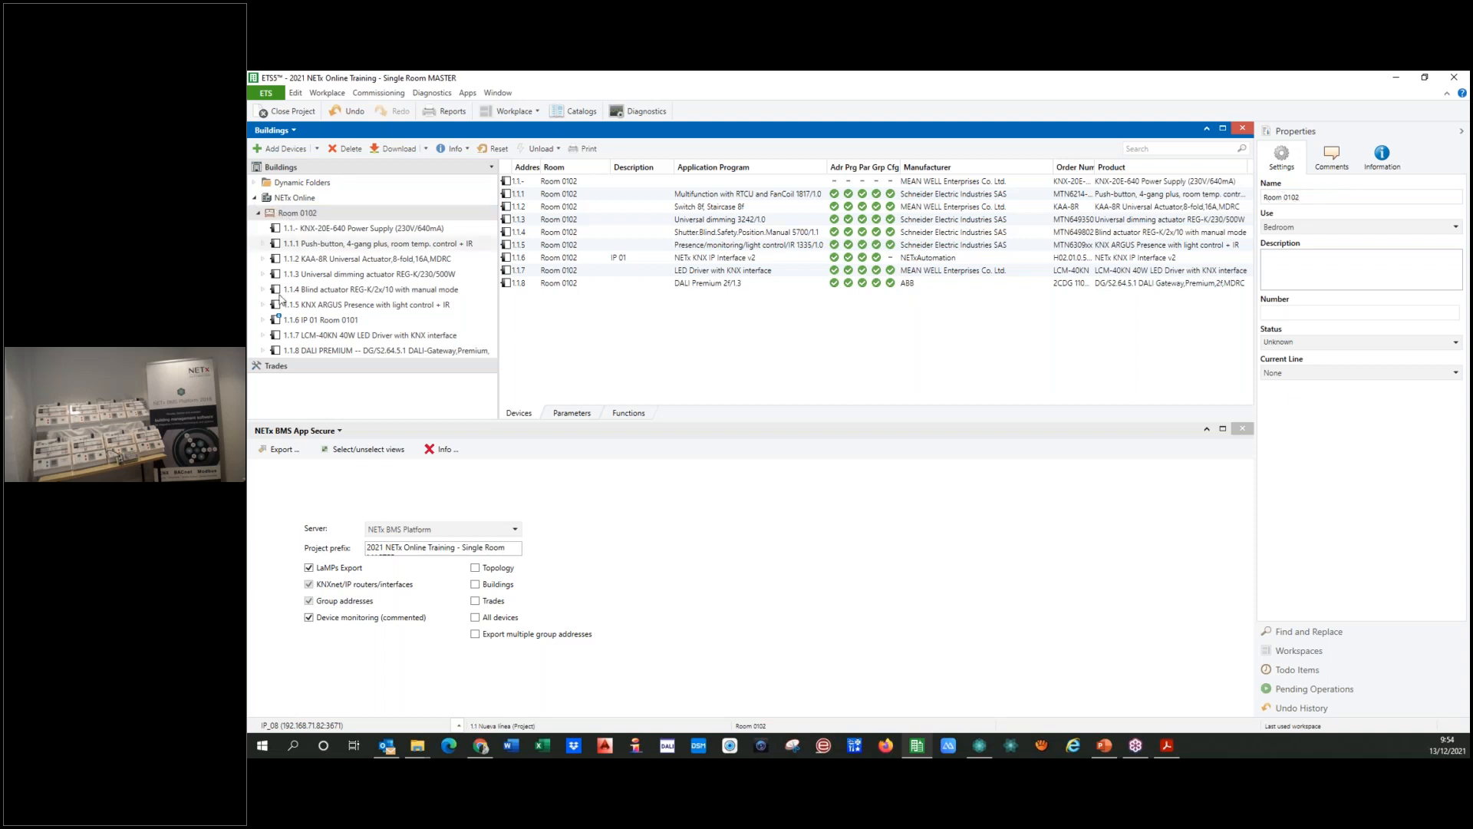
Step: Name IP interface 1.1.6 Room 0102, describe it as IP 02 and set its static IP address to 192.168.71.22
click(384, 321)
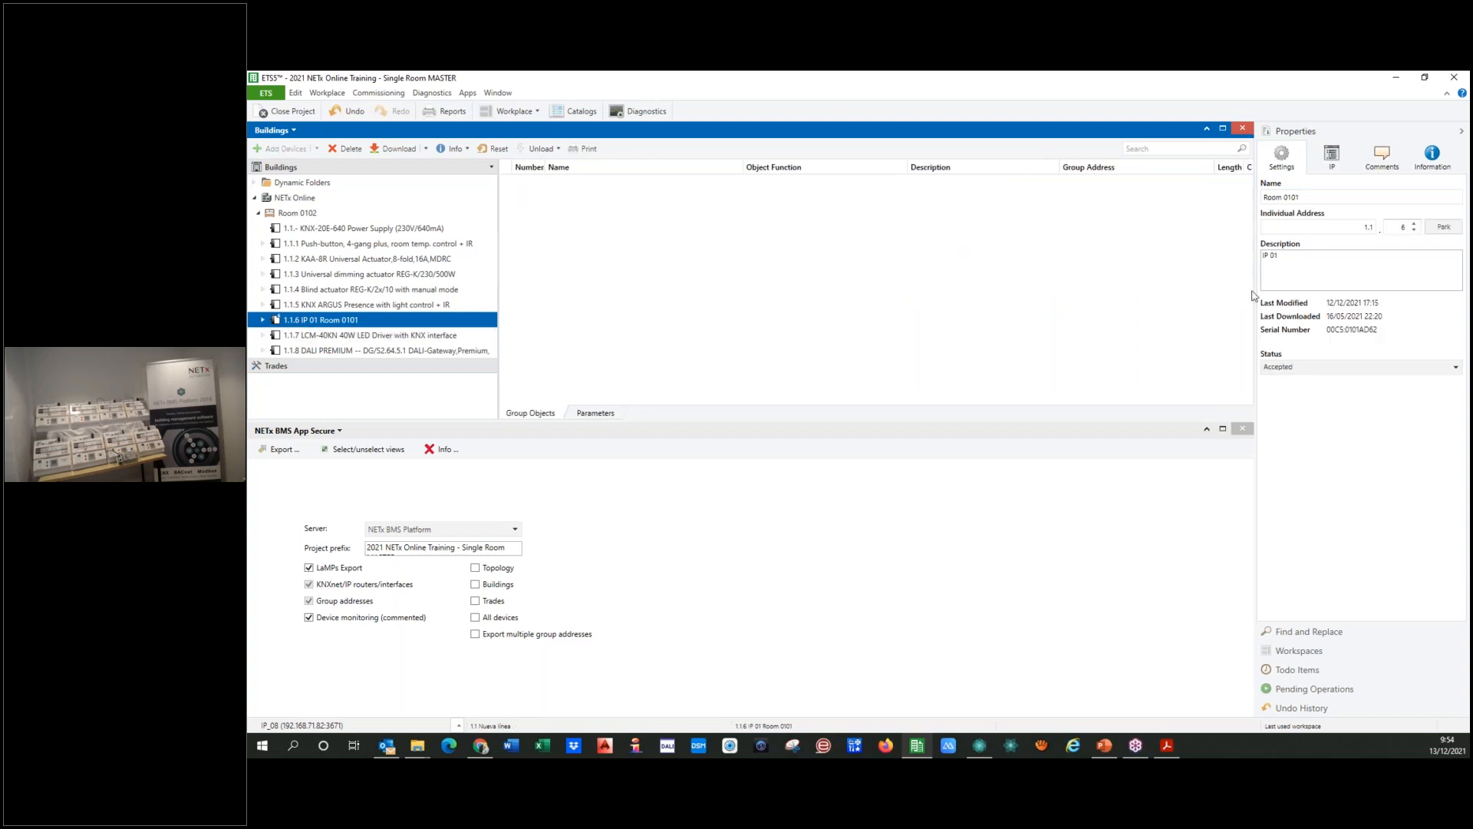
click(1322, 199)
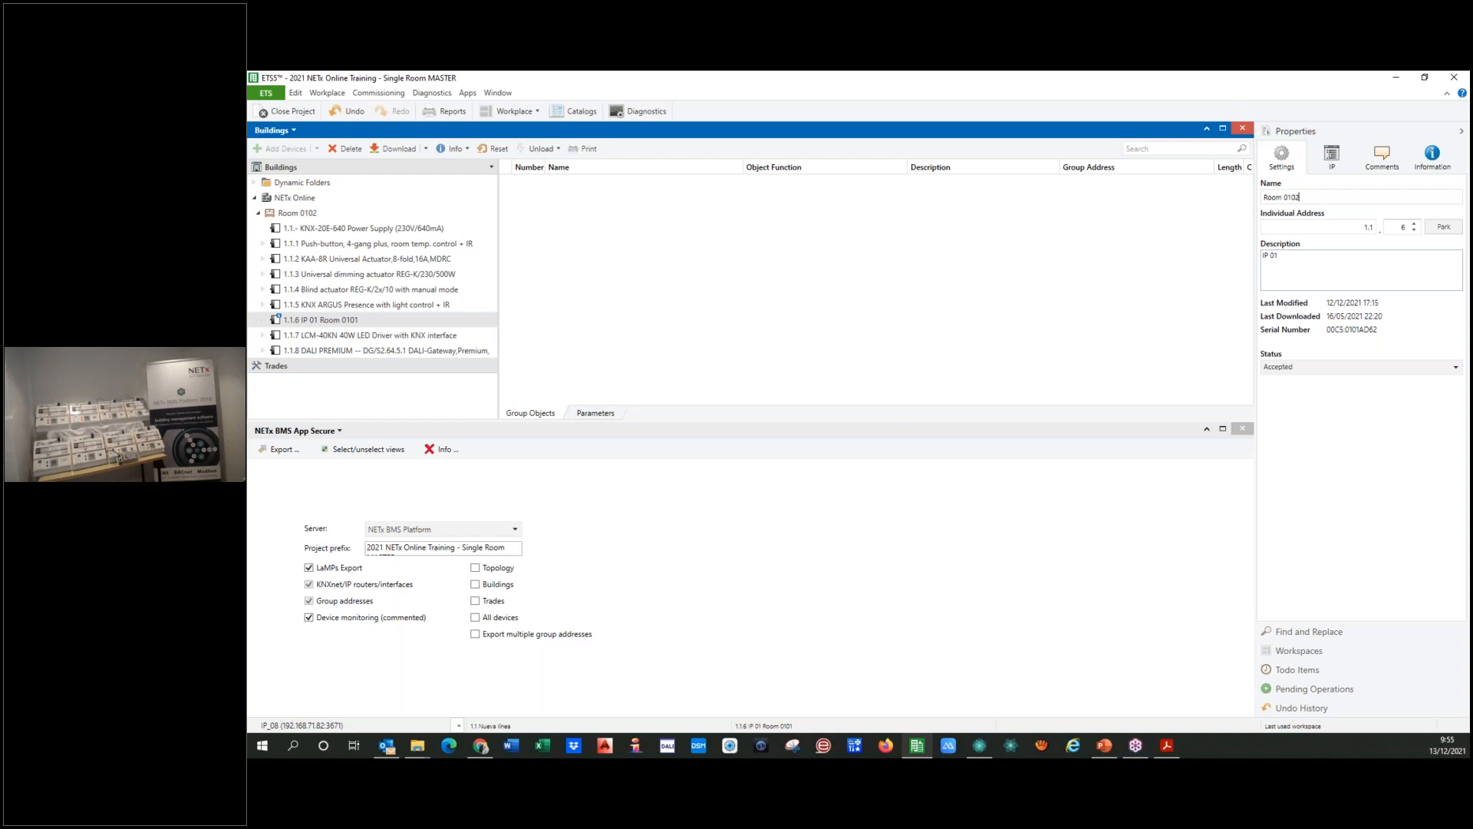
click(1304, 258)
key(BackSpace)
text(2)
click(1331, 159)
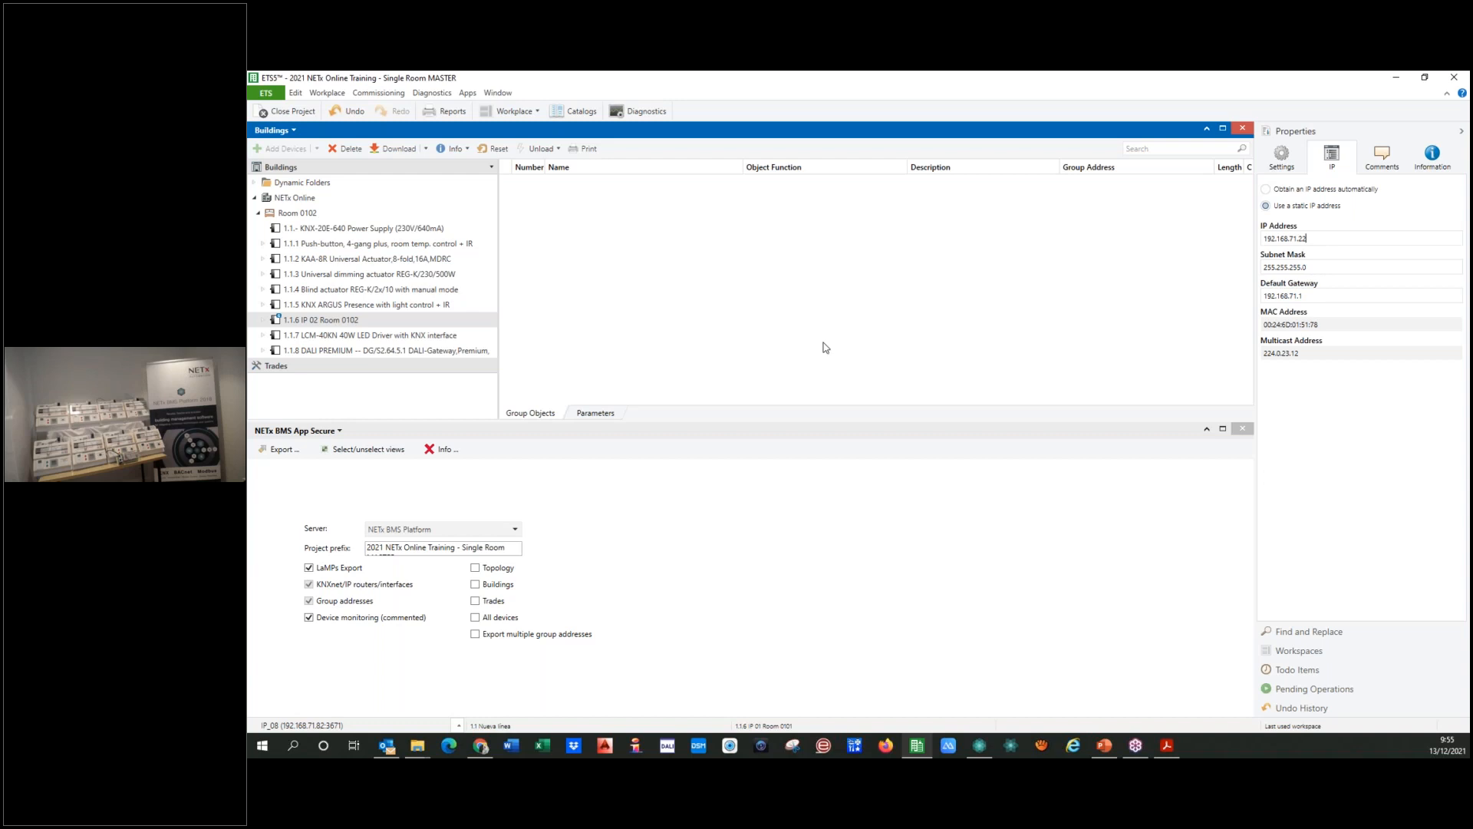
click(330, 319)
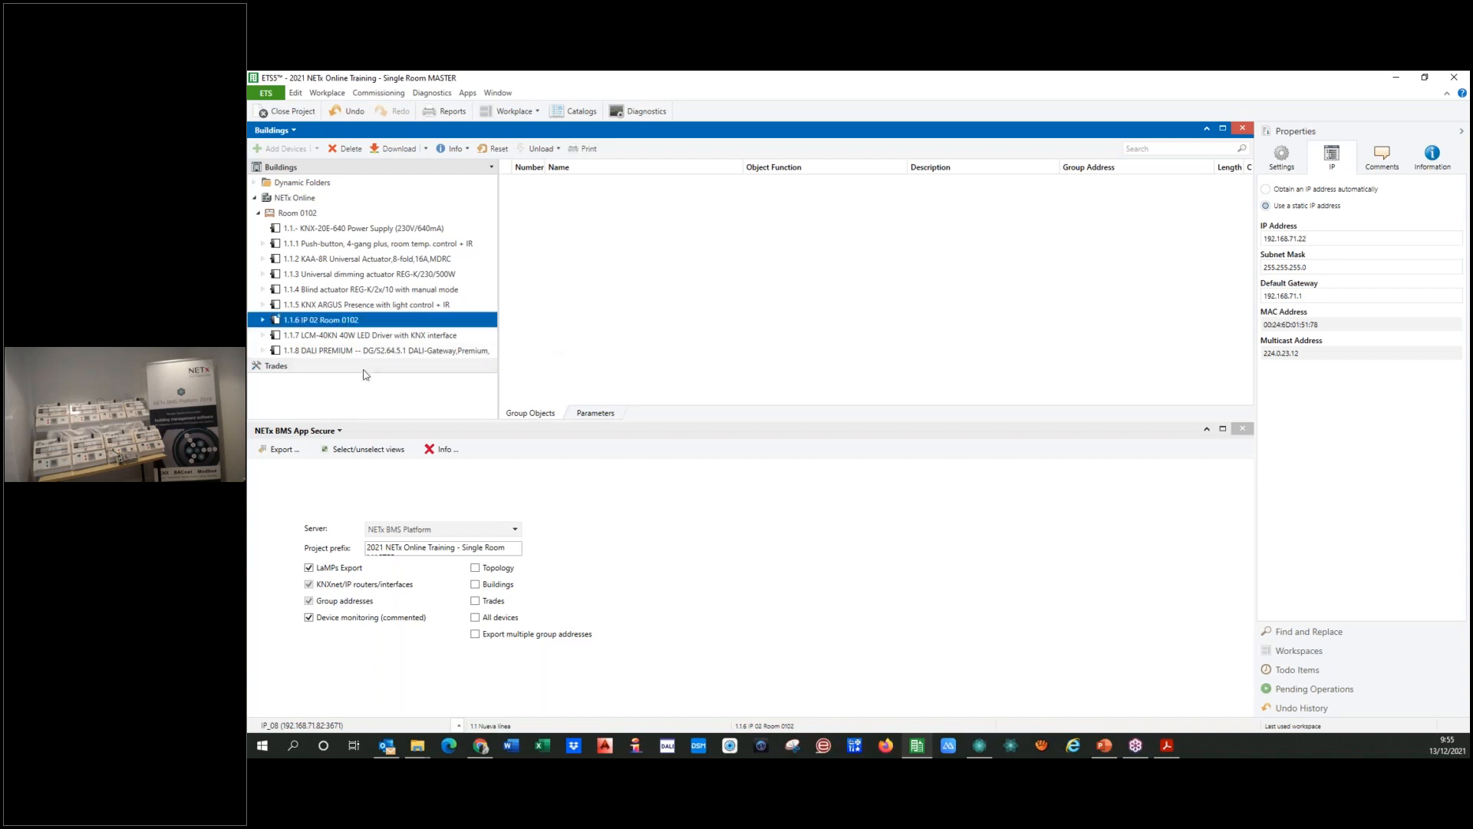
Step: Export the project with the NETx BMS App Secure as "2021 NETx Online Training - Room 0102" and exit the wizard
click(280, 451)
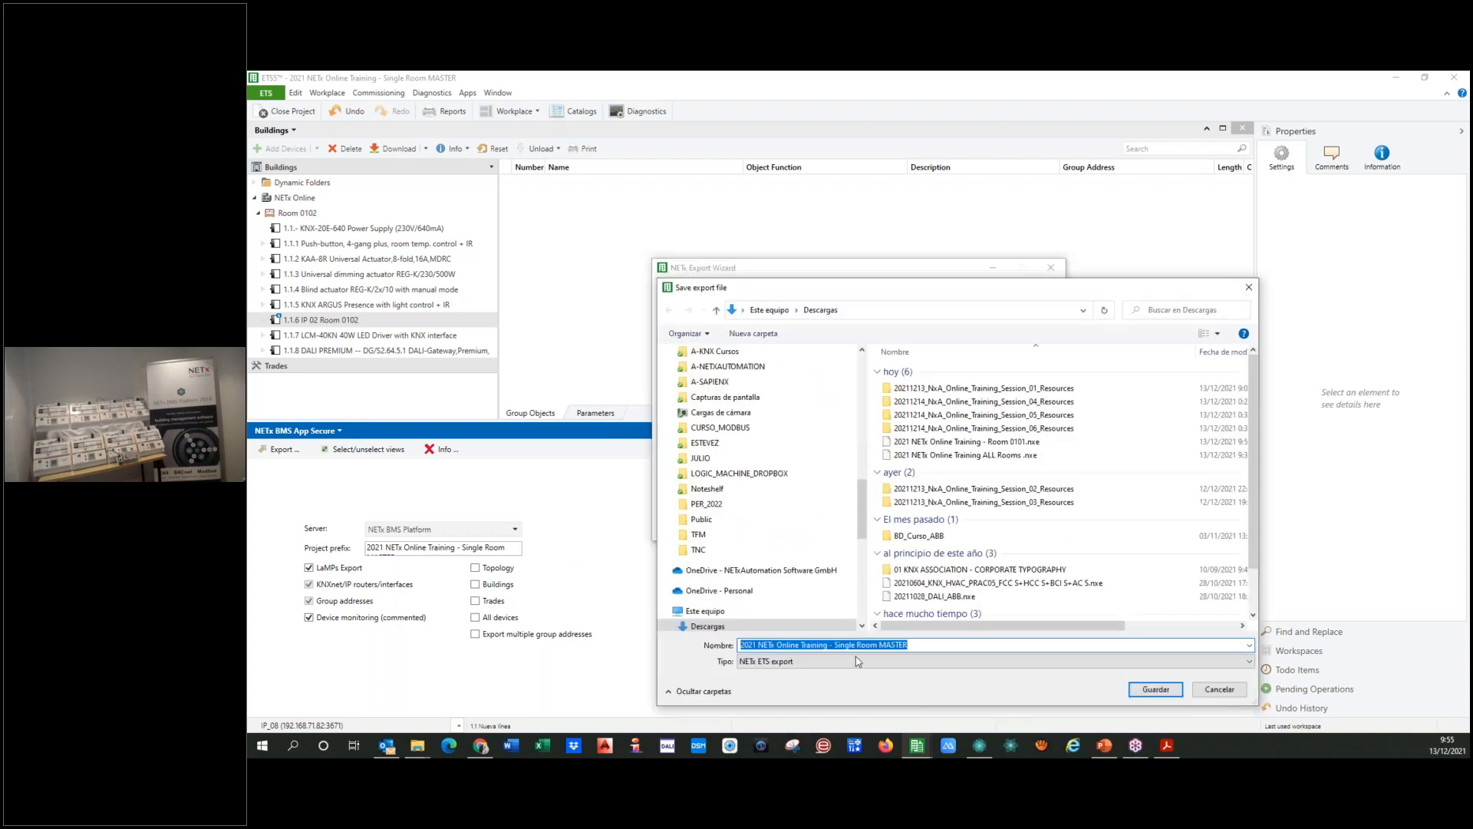
drag(837, 646, 995, 651)
key(BackSpace)
text(Roo)
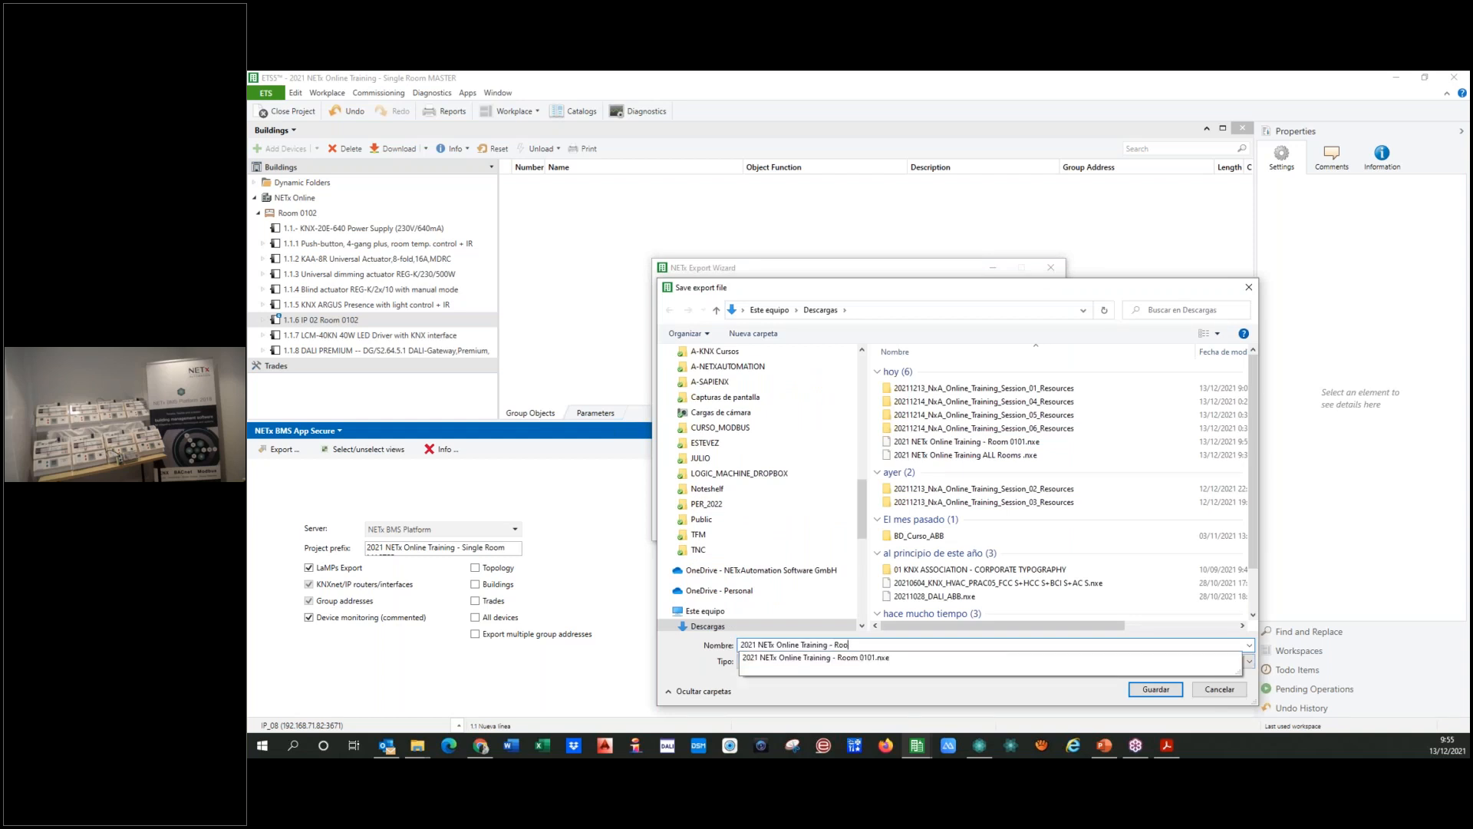
text(m 0102)
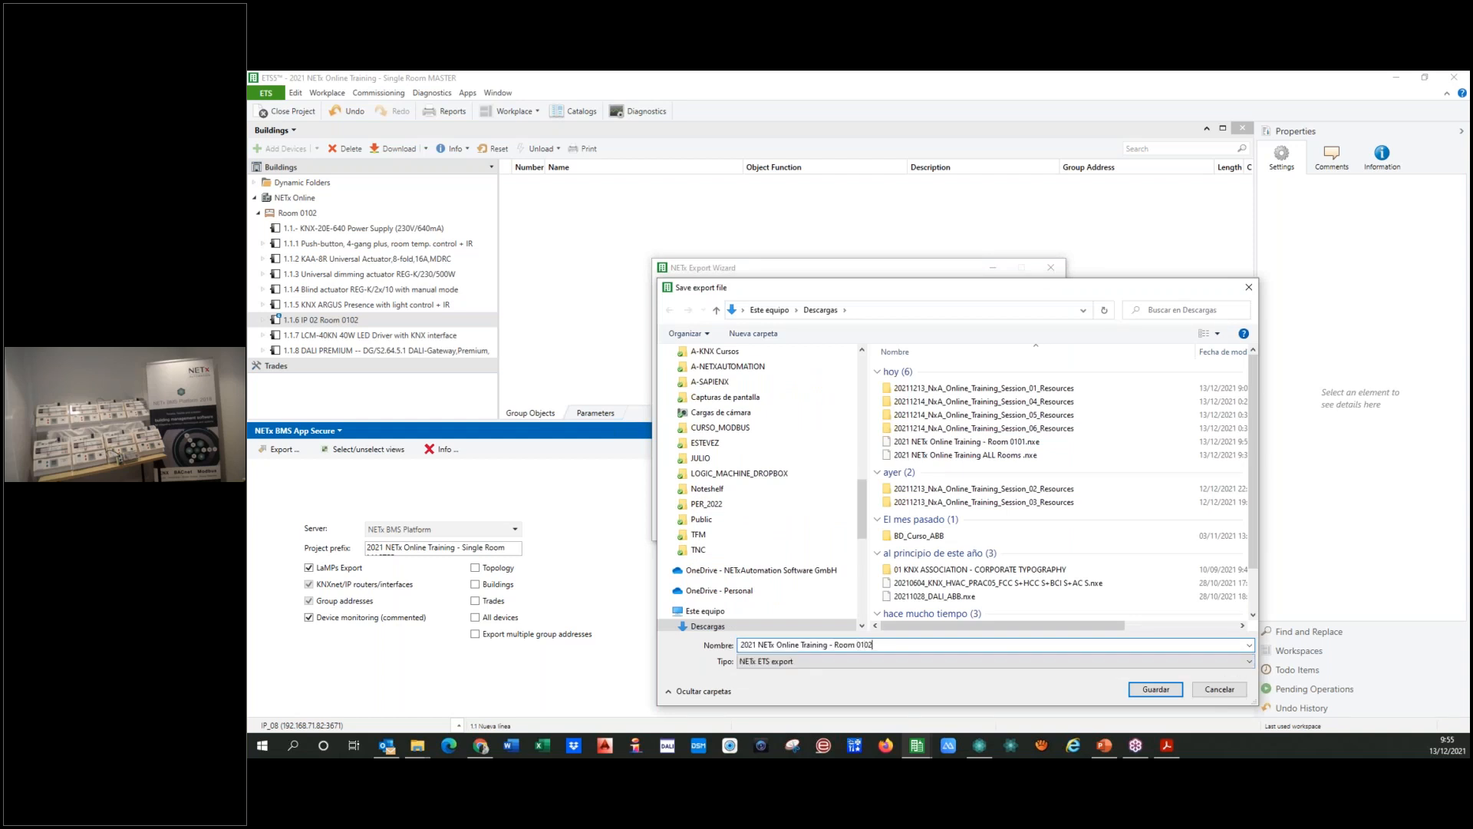
click(1145, 692)
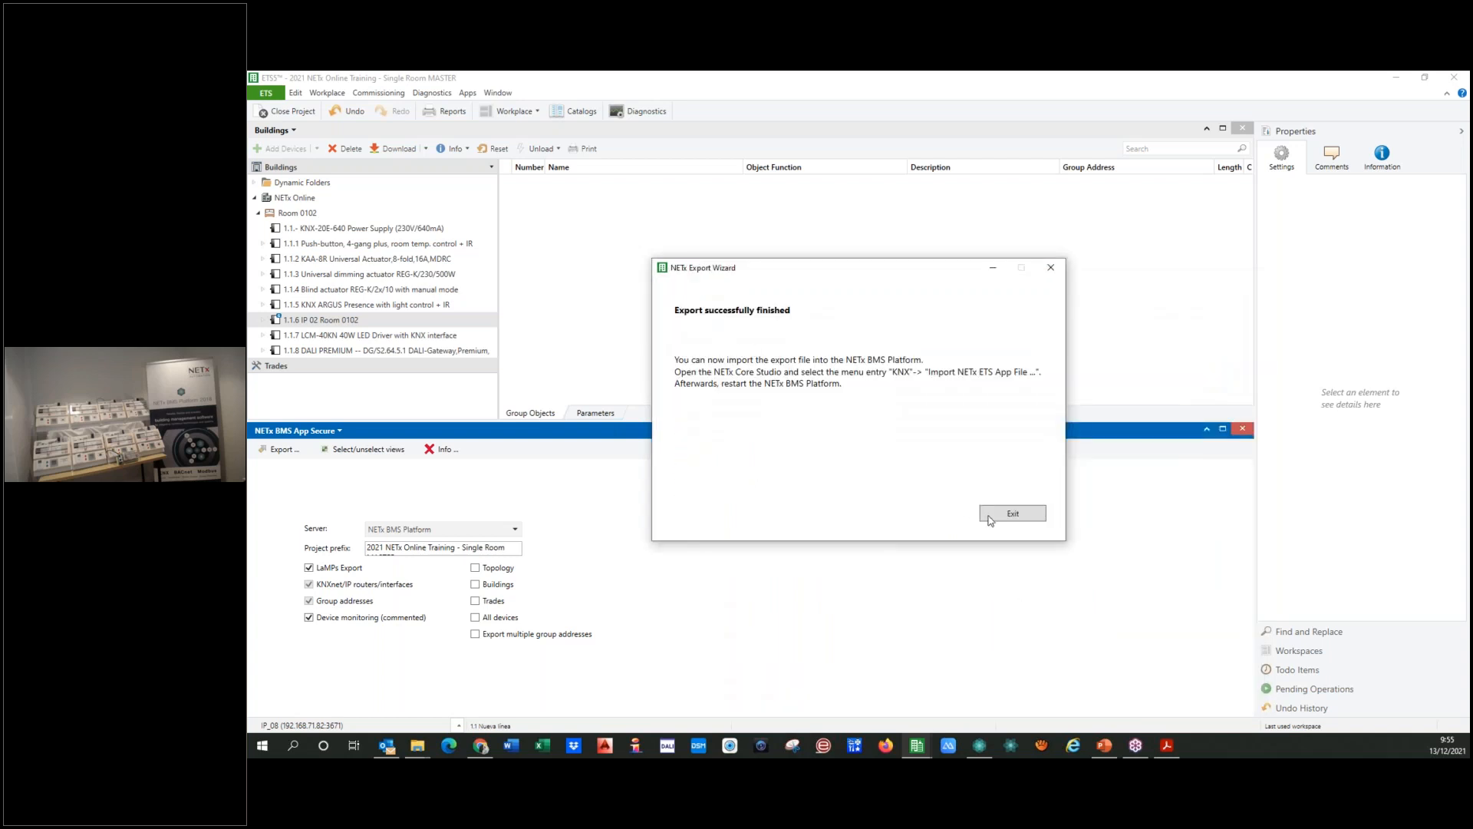
click(991, 516)
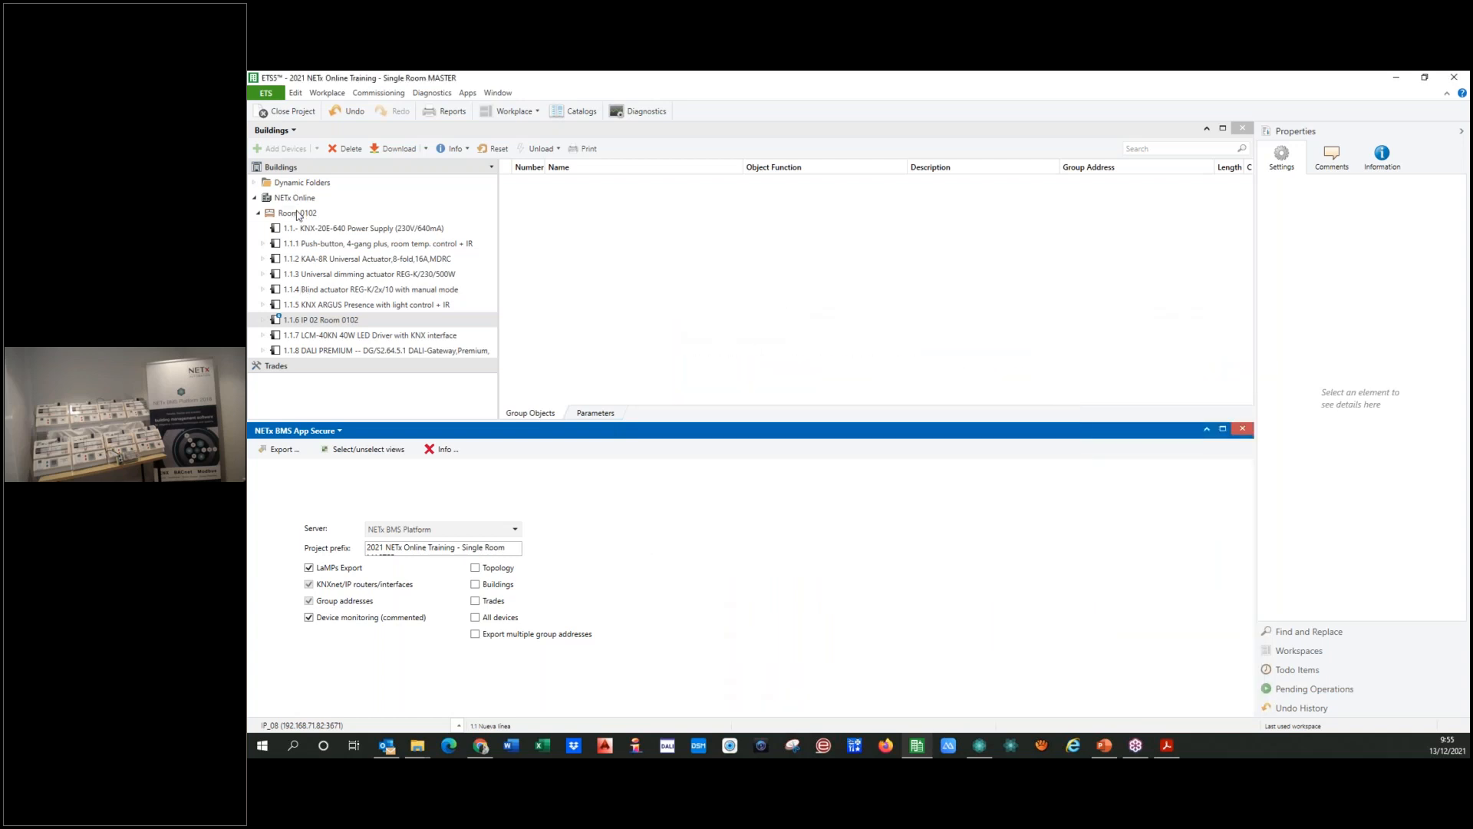
Step: Rename Room 0102 in the building structure as Room 0204
click(299, 215)
key(BackSpace)
text(204)
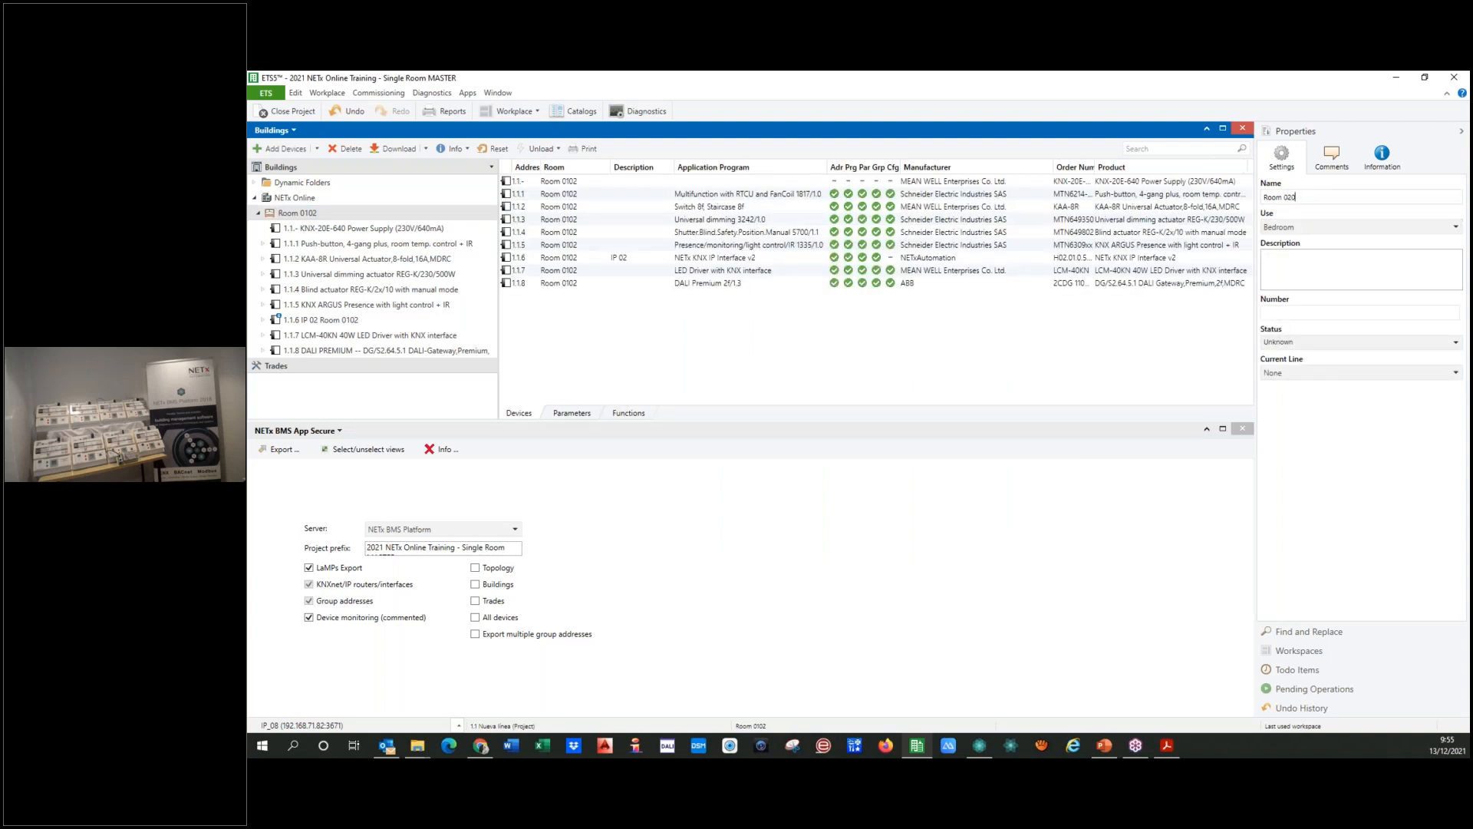
click(1294, 267)
Step: Name IP interface 1.1.6 Room 0204, describe it as IP 08 and update its static IP address for that room
click(313, 321)
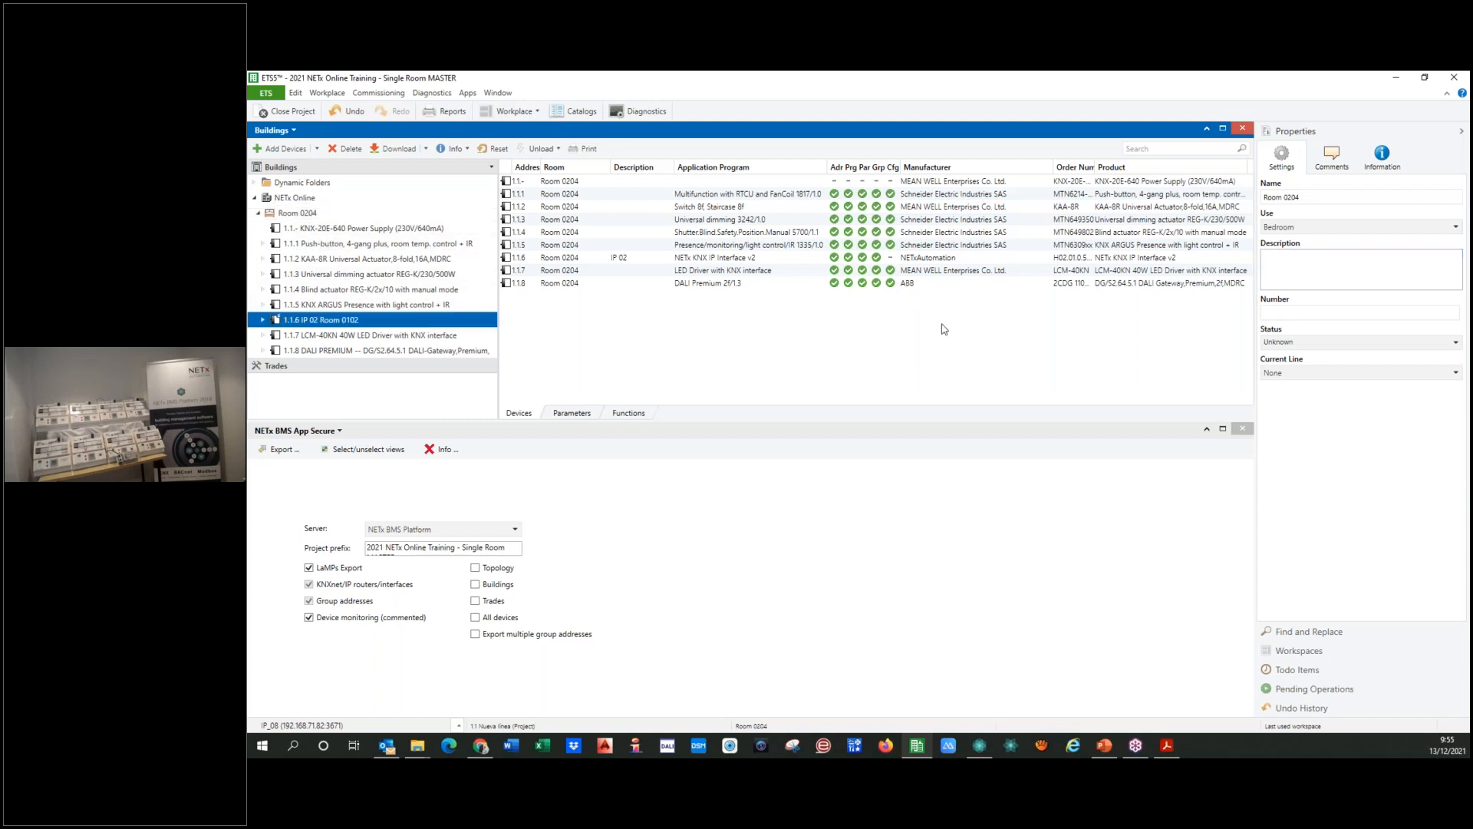
click(1314, 198)
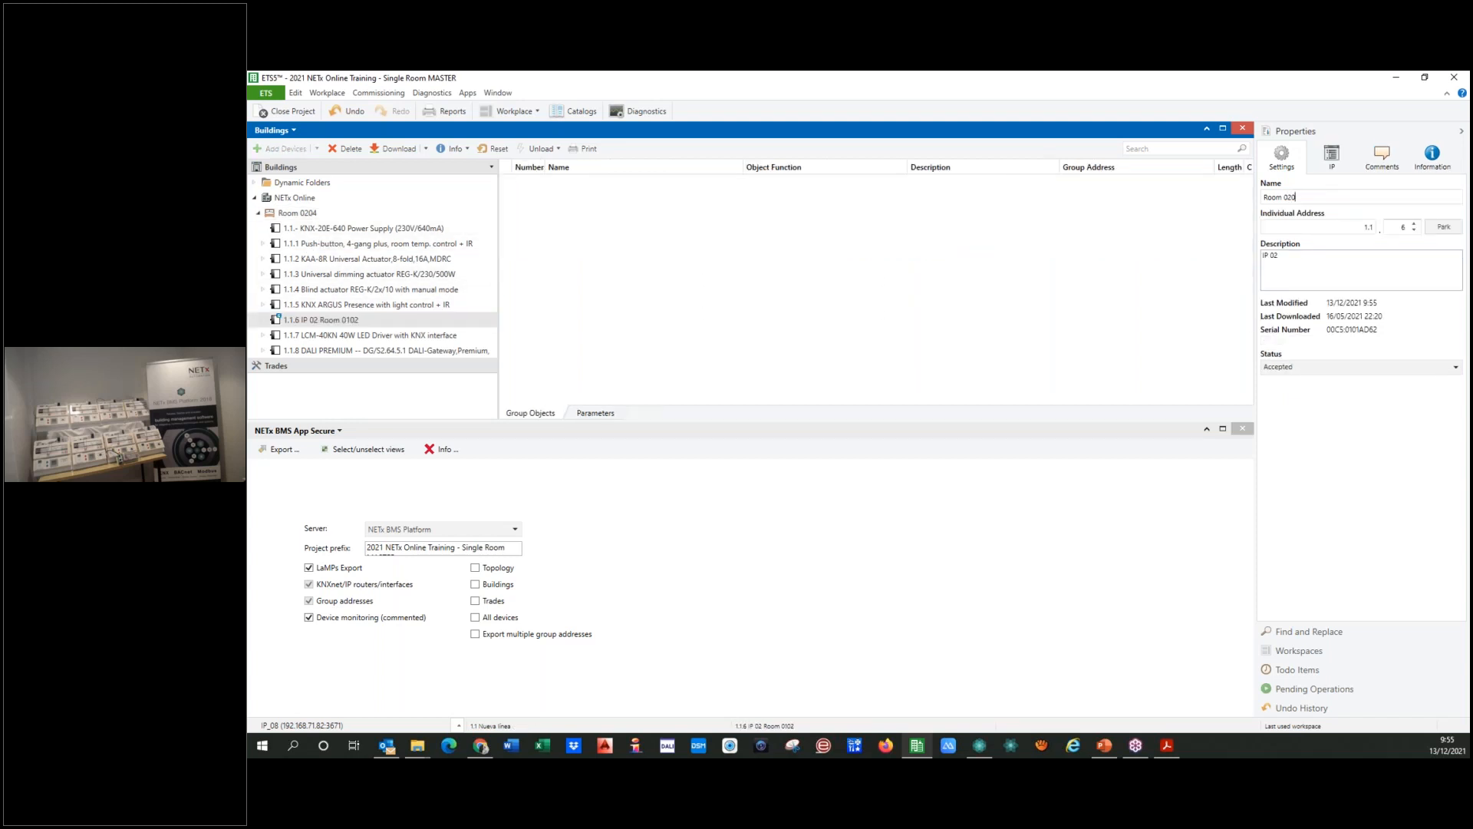
click(1287, 257)
key(BackSpace)
click(1333, 157)
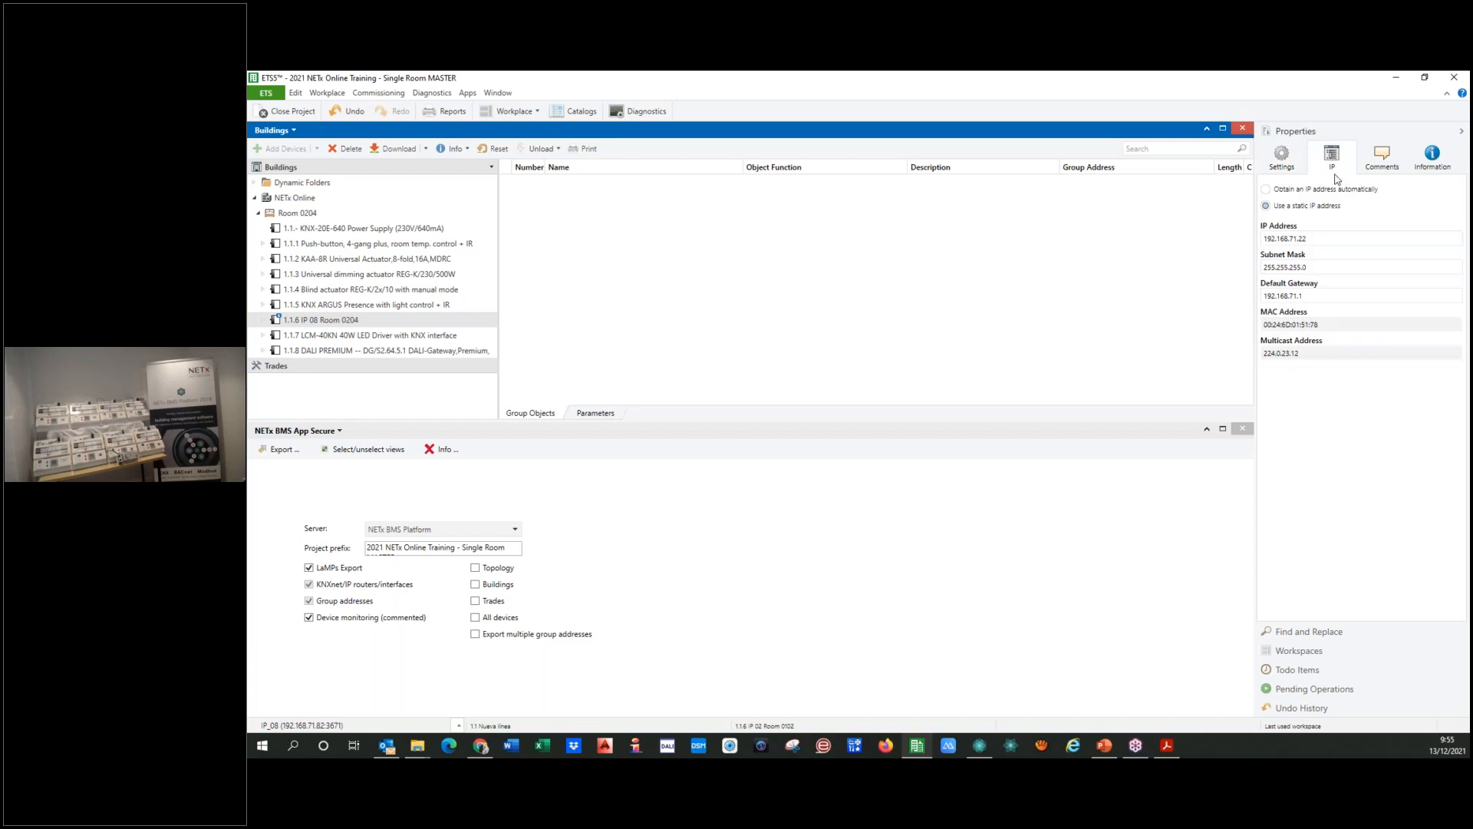
click(1320, 240)
Step: Export the project with the NETx BMS App Secure as "2021 NETx Online Training - Room0204" and exit the wizard
click(277, 448)
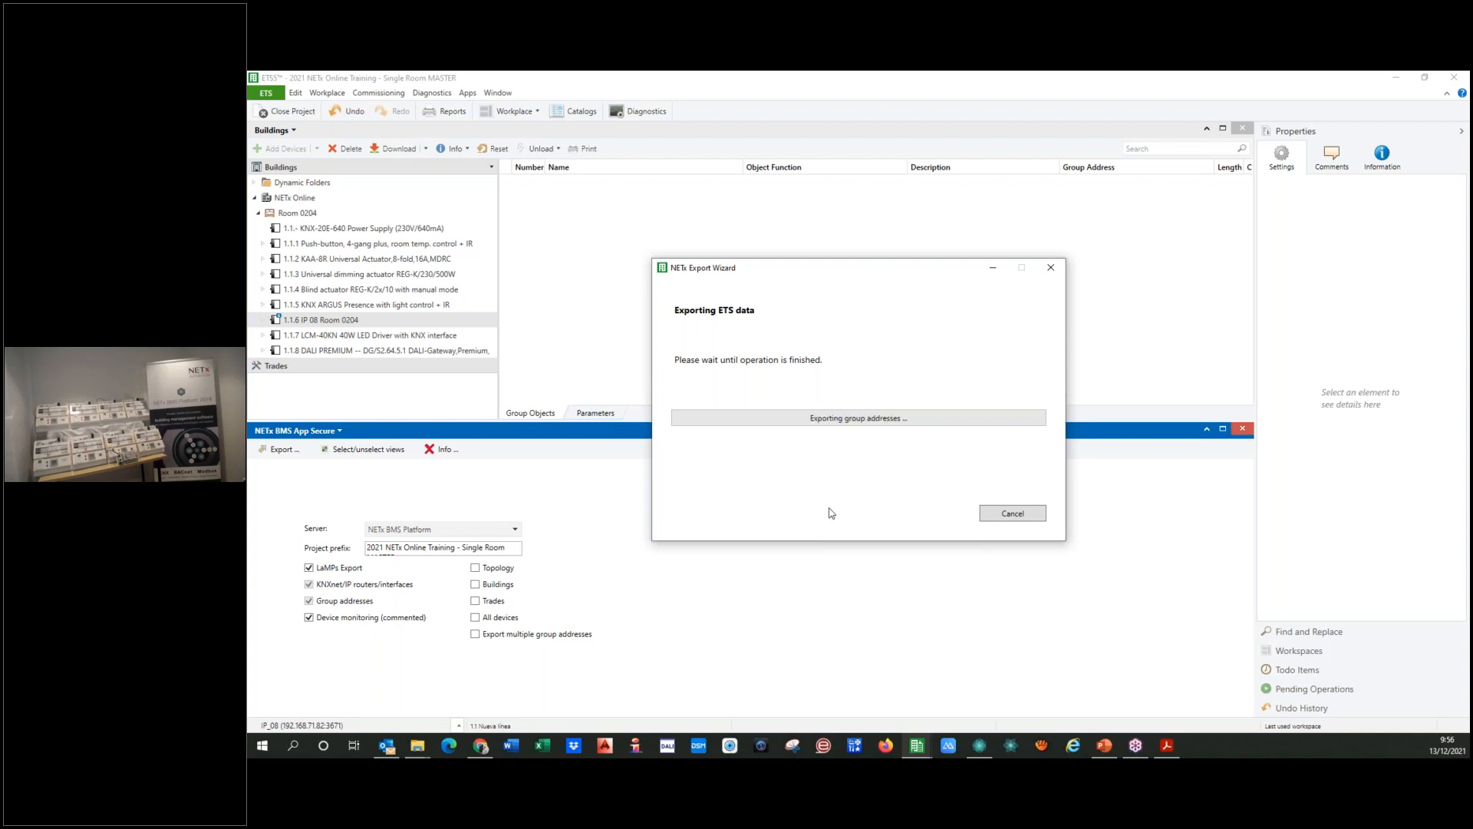
drag(835, 646, 954, 644)
key(BackSpace)
text(Room0204)
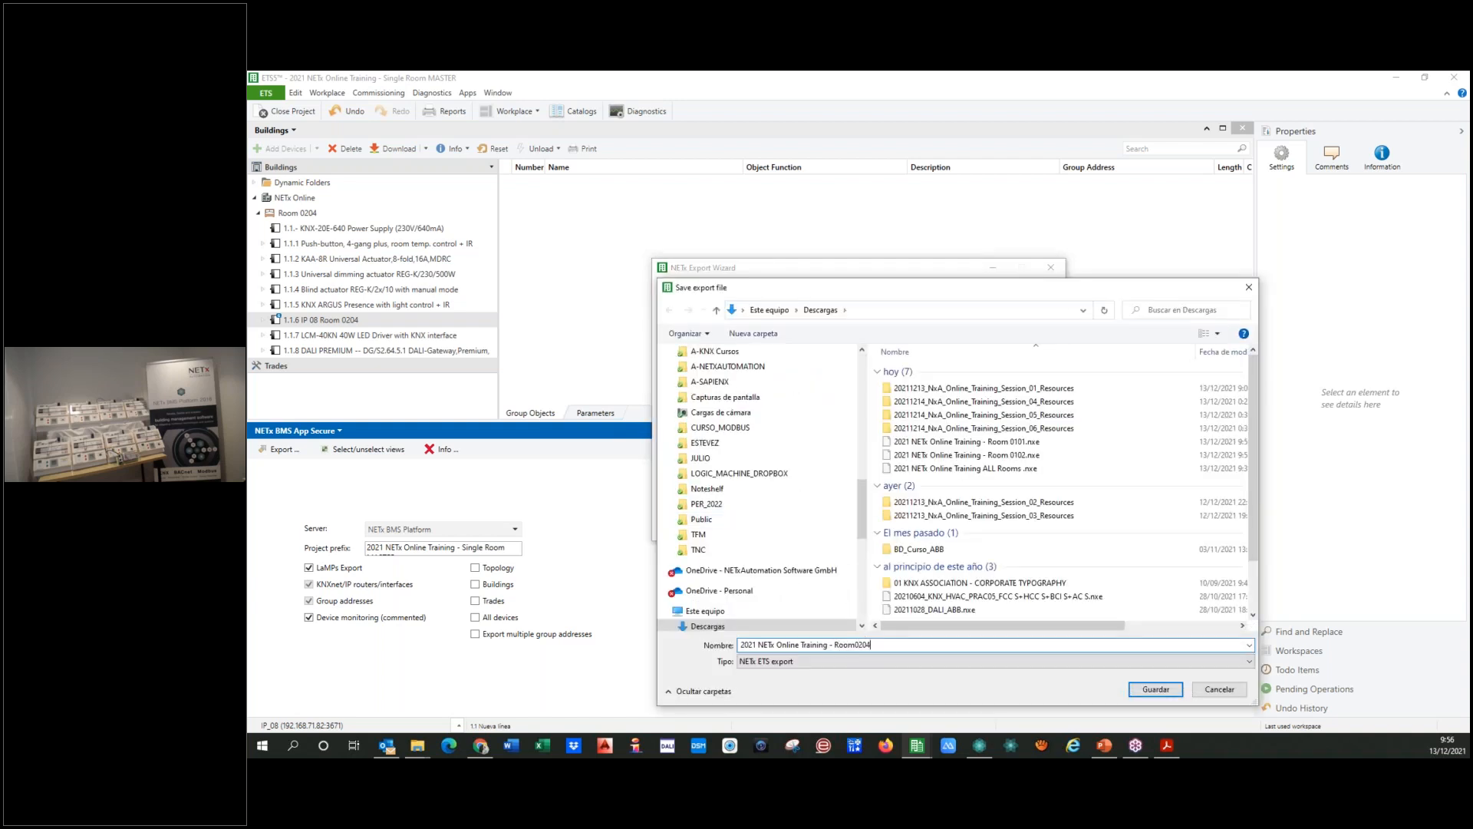
click(856, 645)
click(1143, 689)
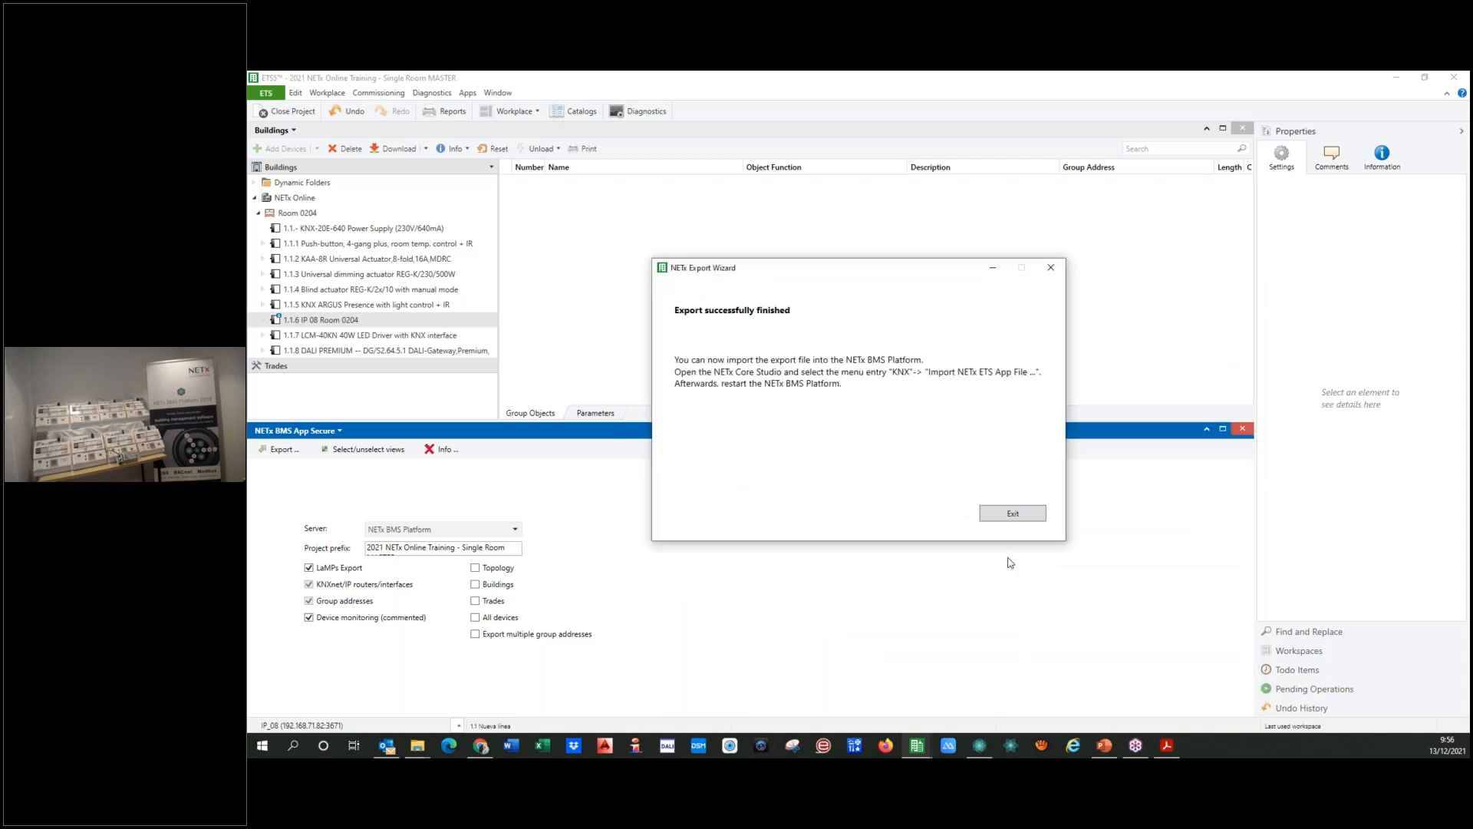
click(999, 514)
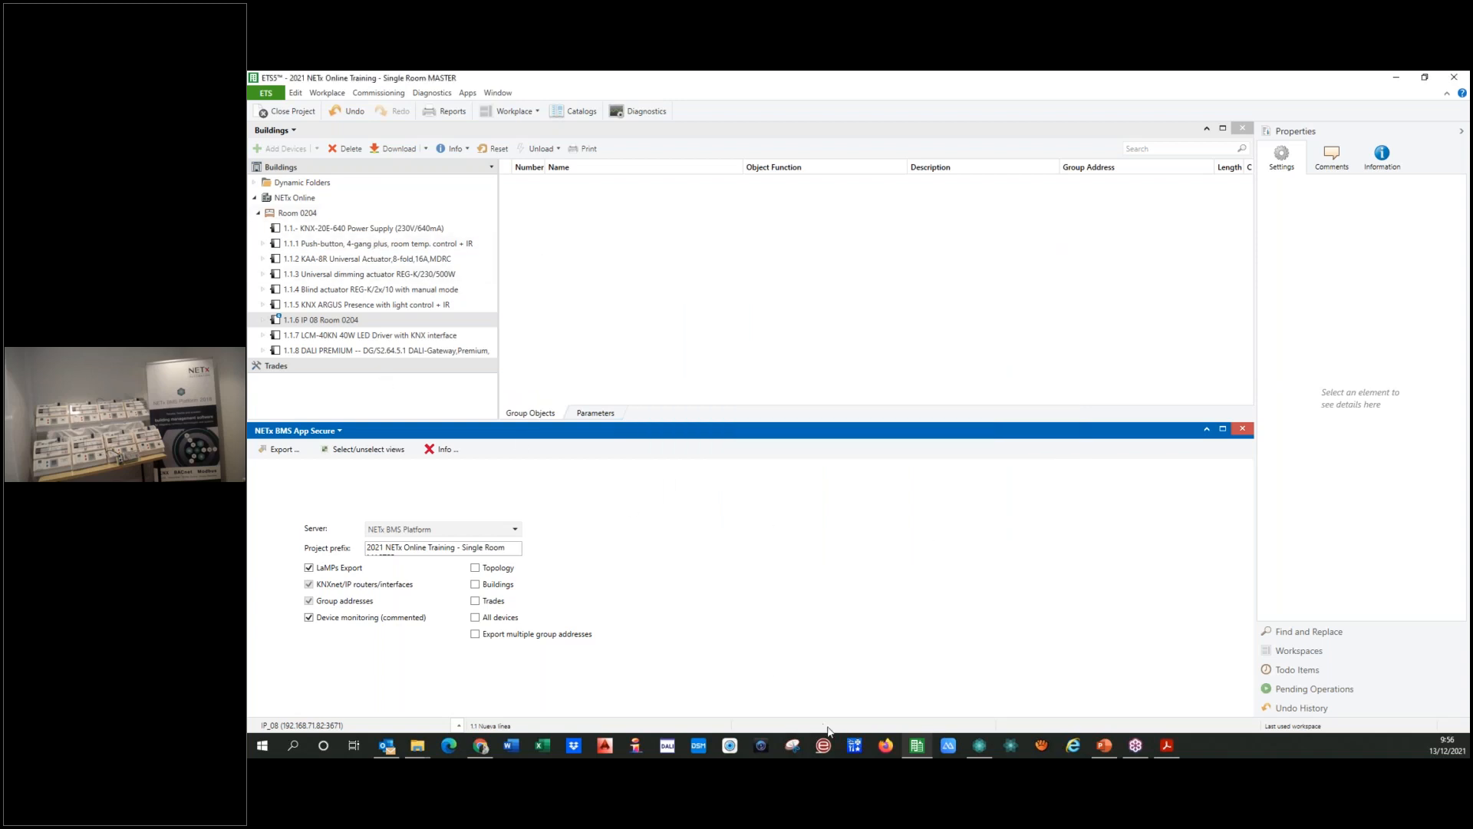
Step: Switch to NETx Core Server Studio and close the item tree and all definition tables, saving the KNX telegram definitions
click(979, 748)
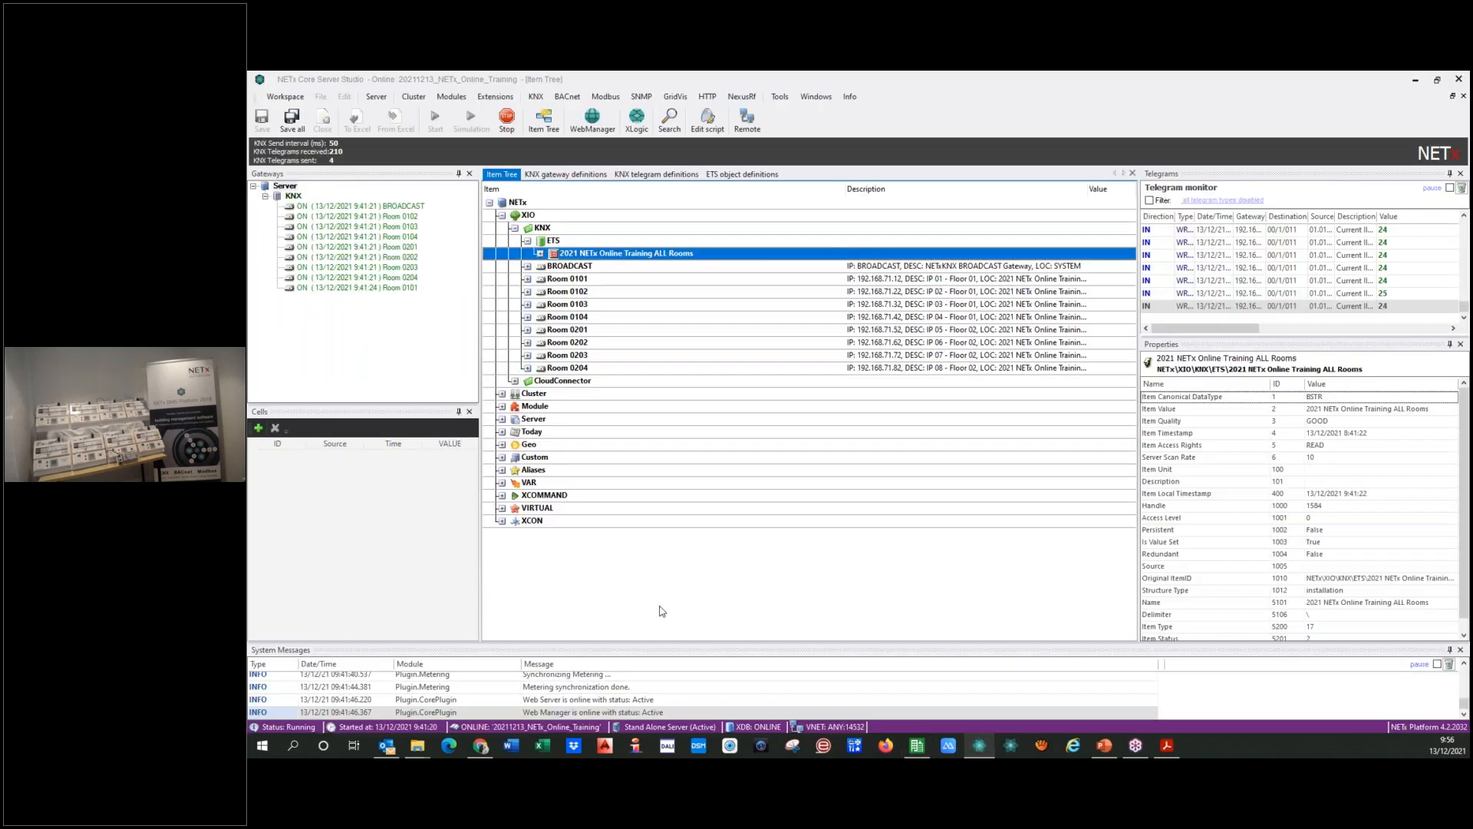
click(565, 174)
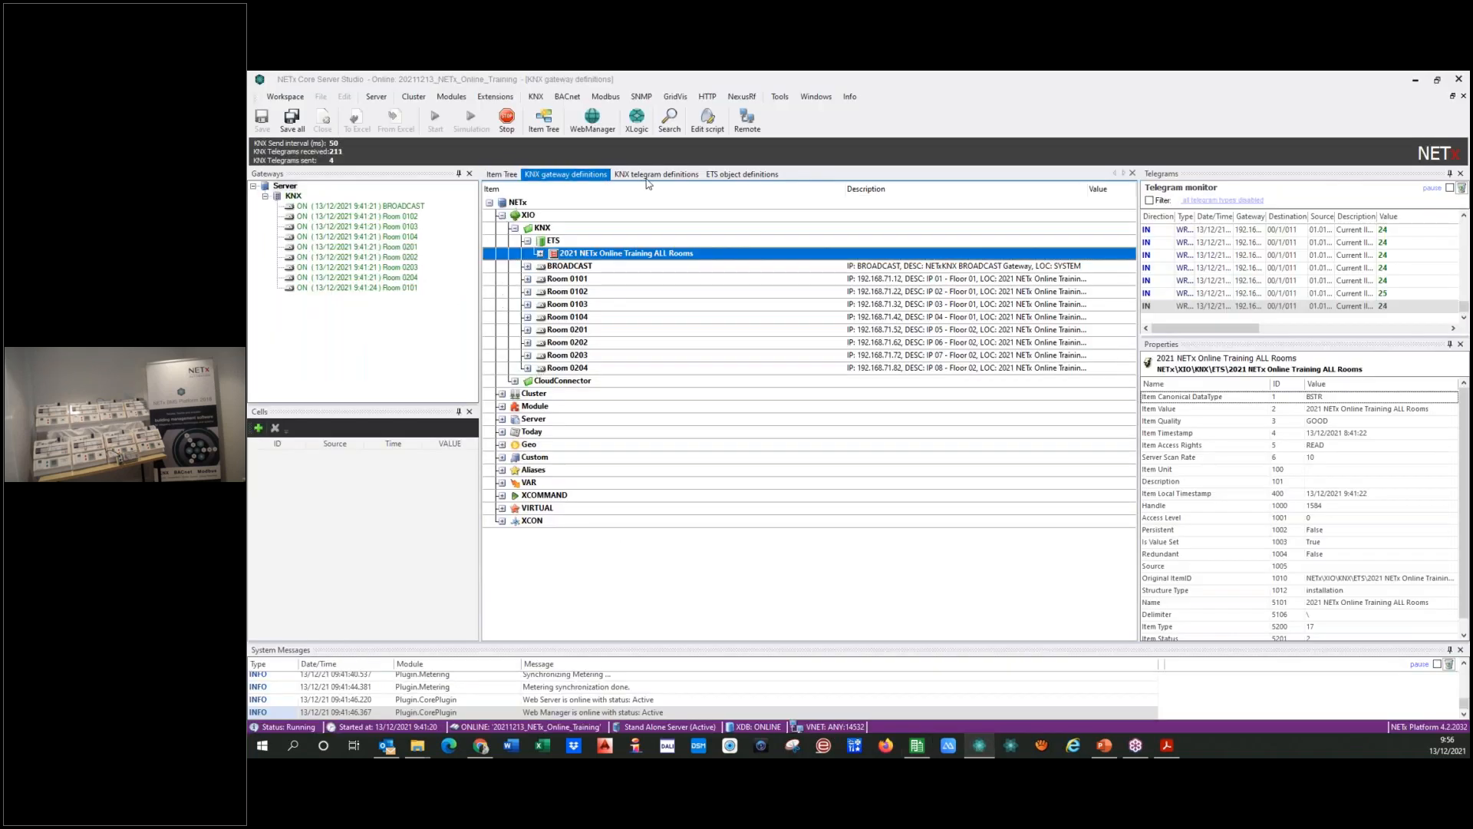
click(1133, 174)
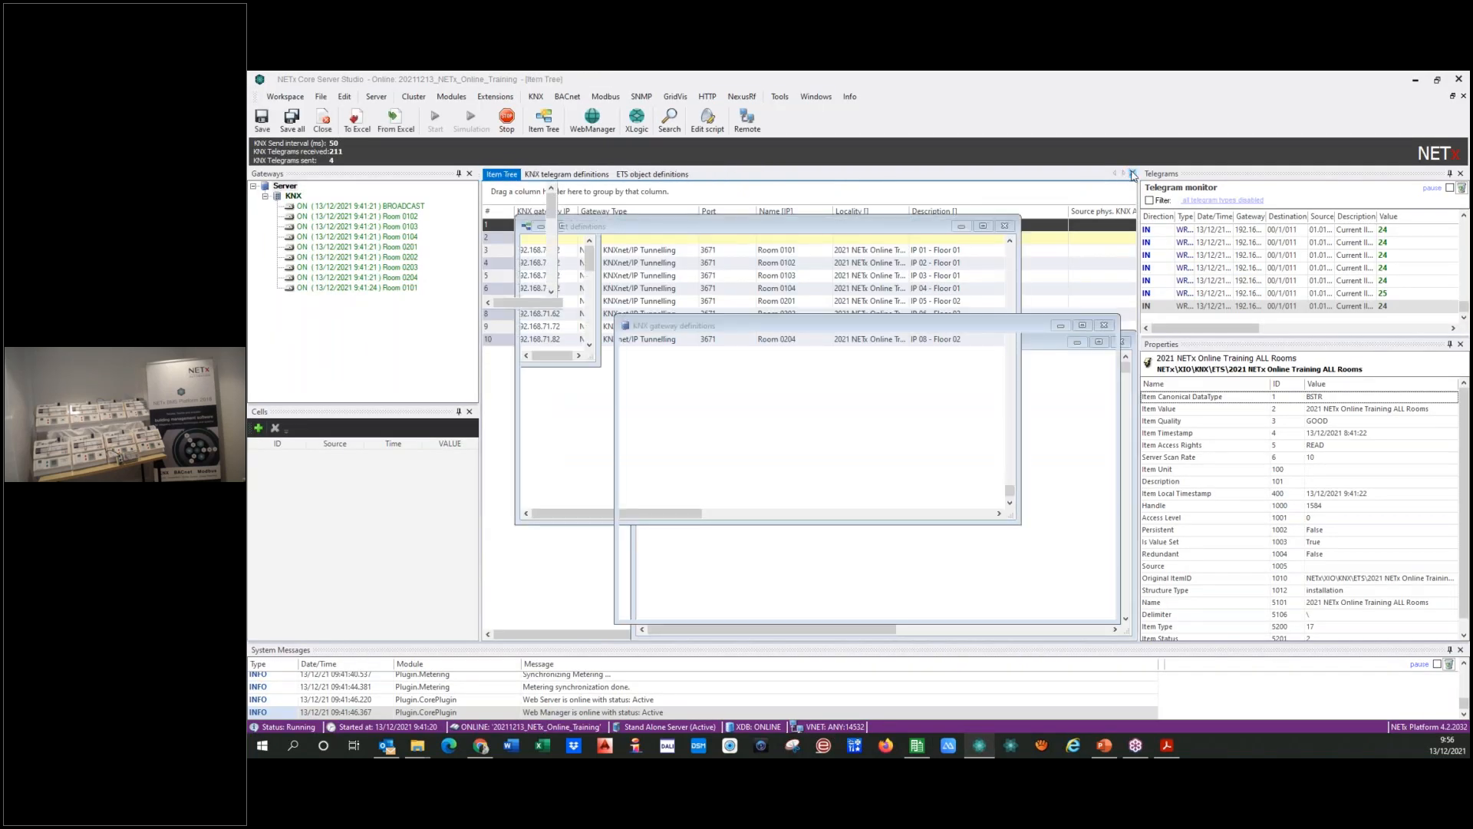
click(1132, 174)
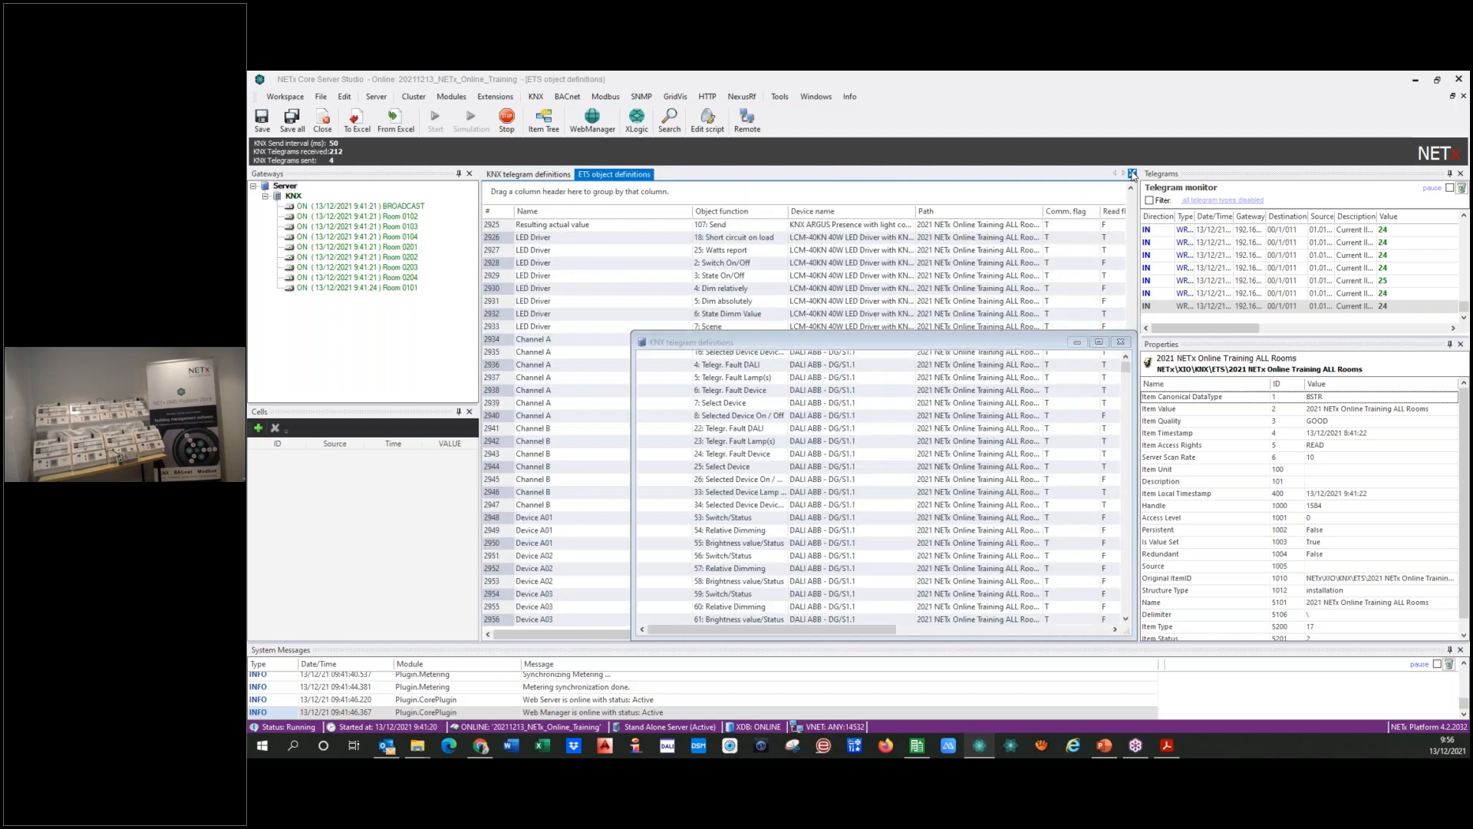
click(1132, 174)
click(1133, 174)
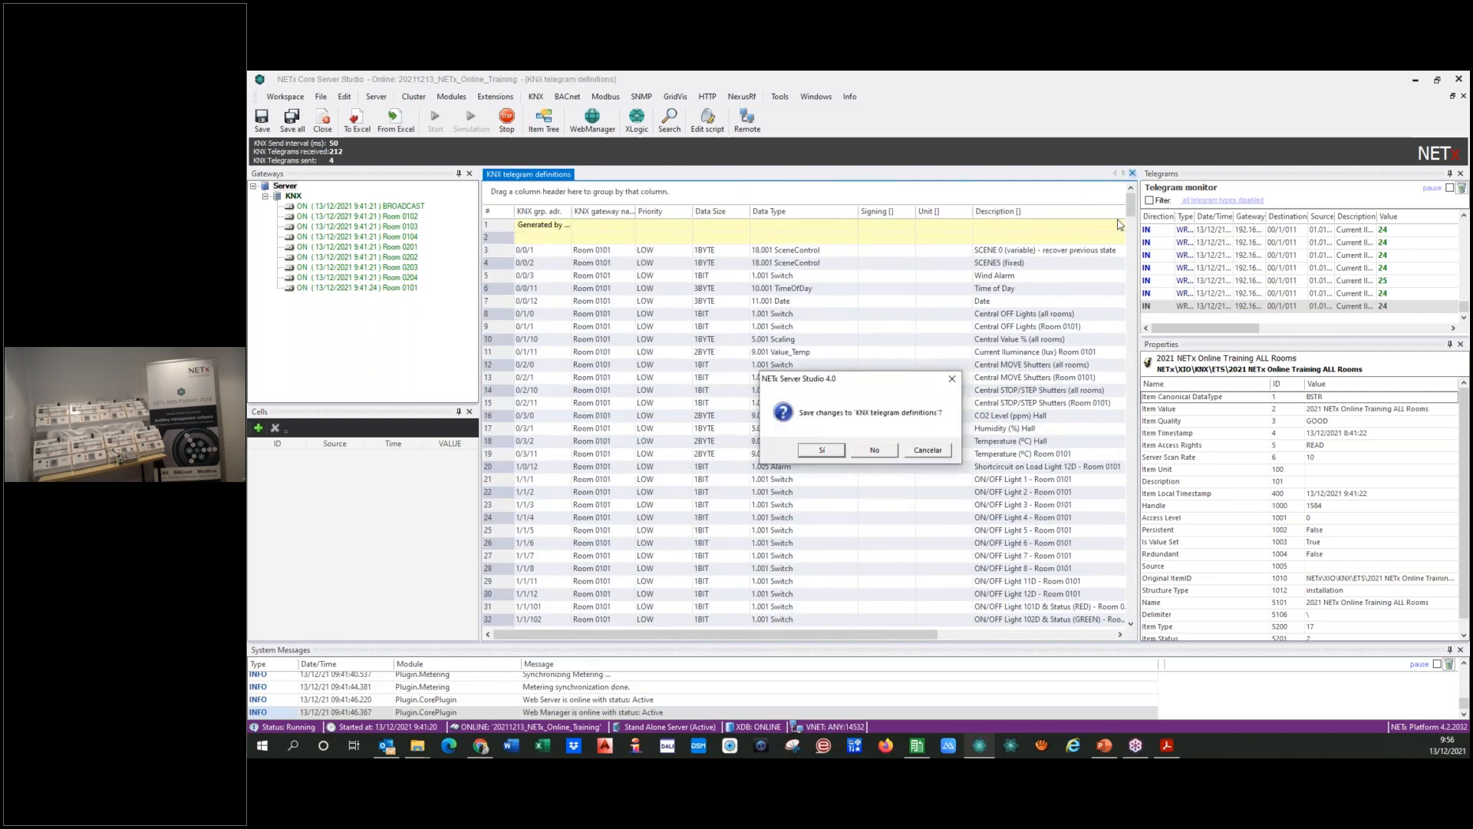
click(830, 450)
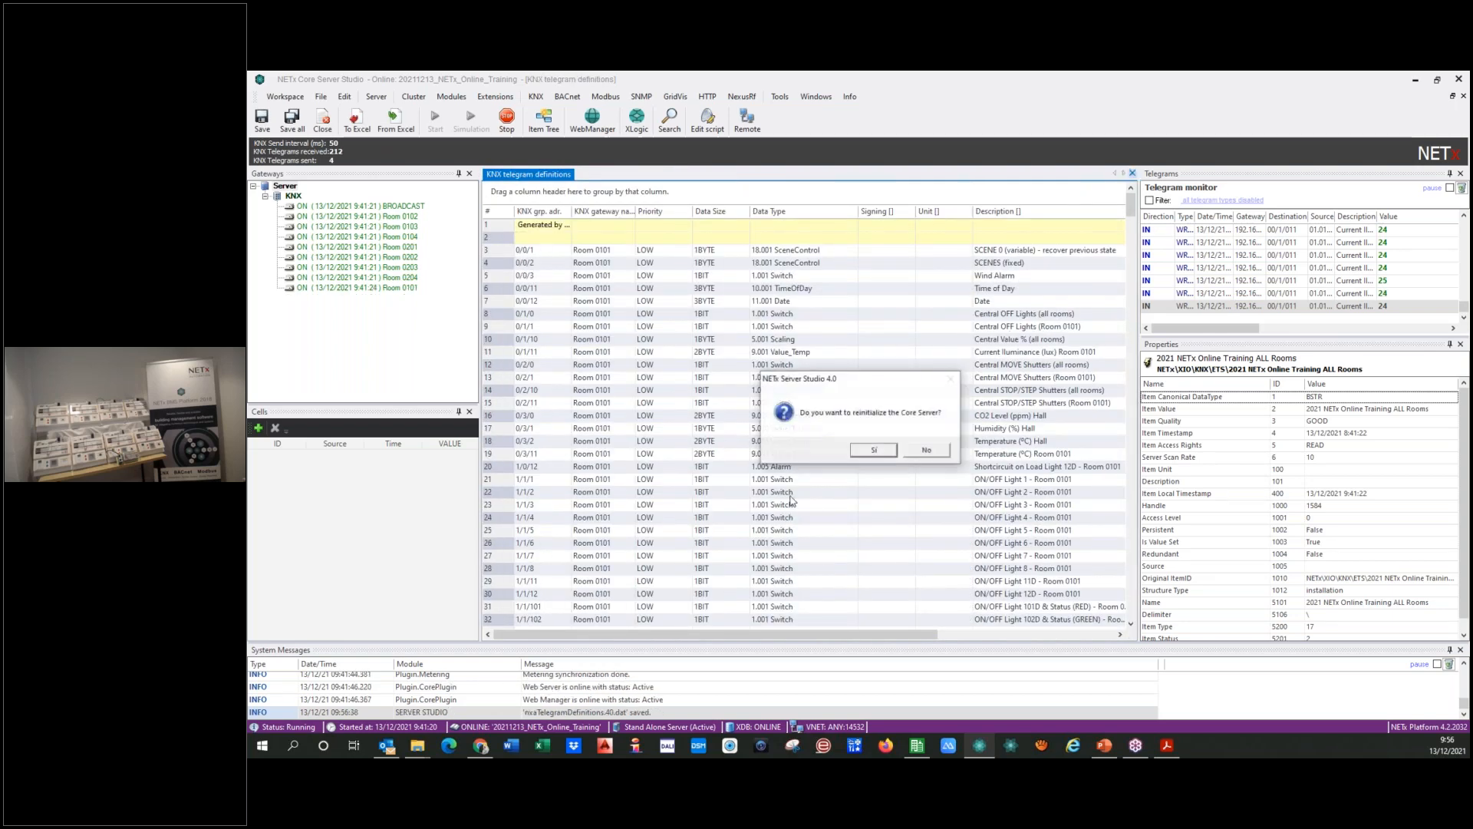
click(870, 452)
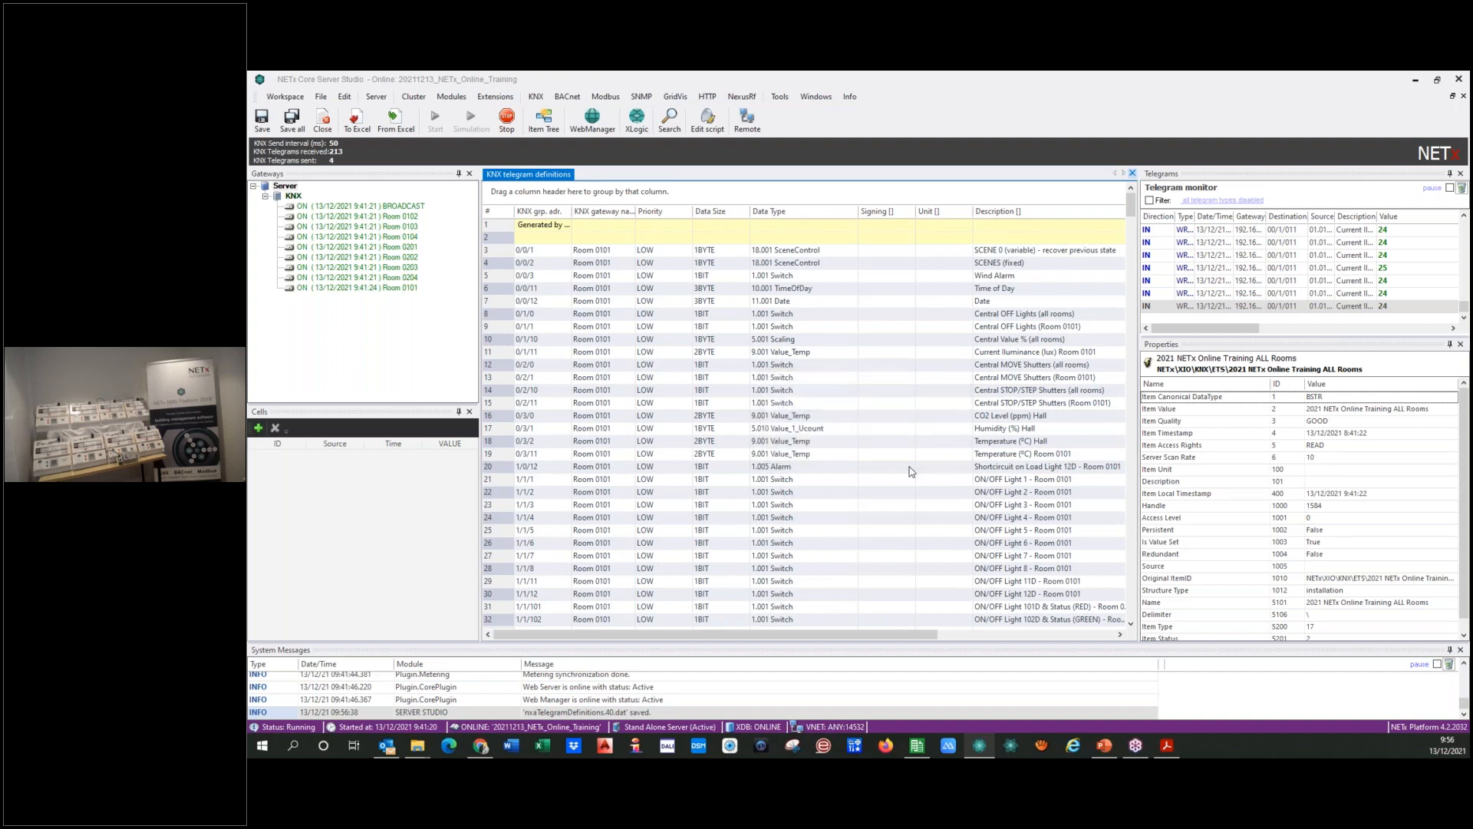
Step: Import "2021 NETx Online Training - 0101.nxe" with Replace definition and both KNX and LaMPS data, and close the ETS import
click(536, 99)
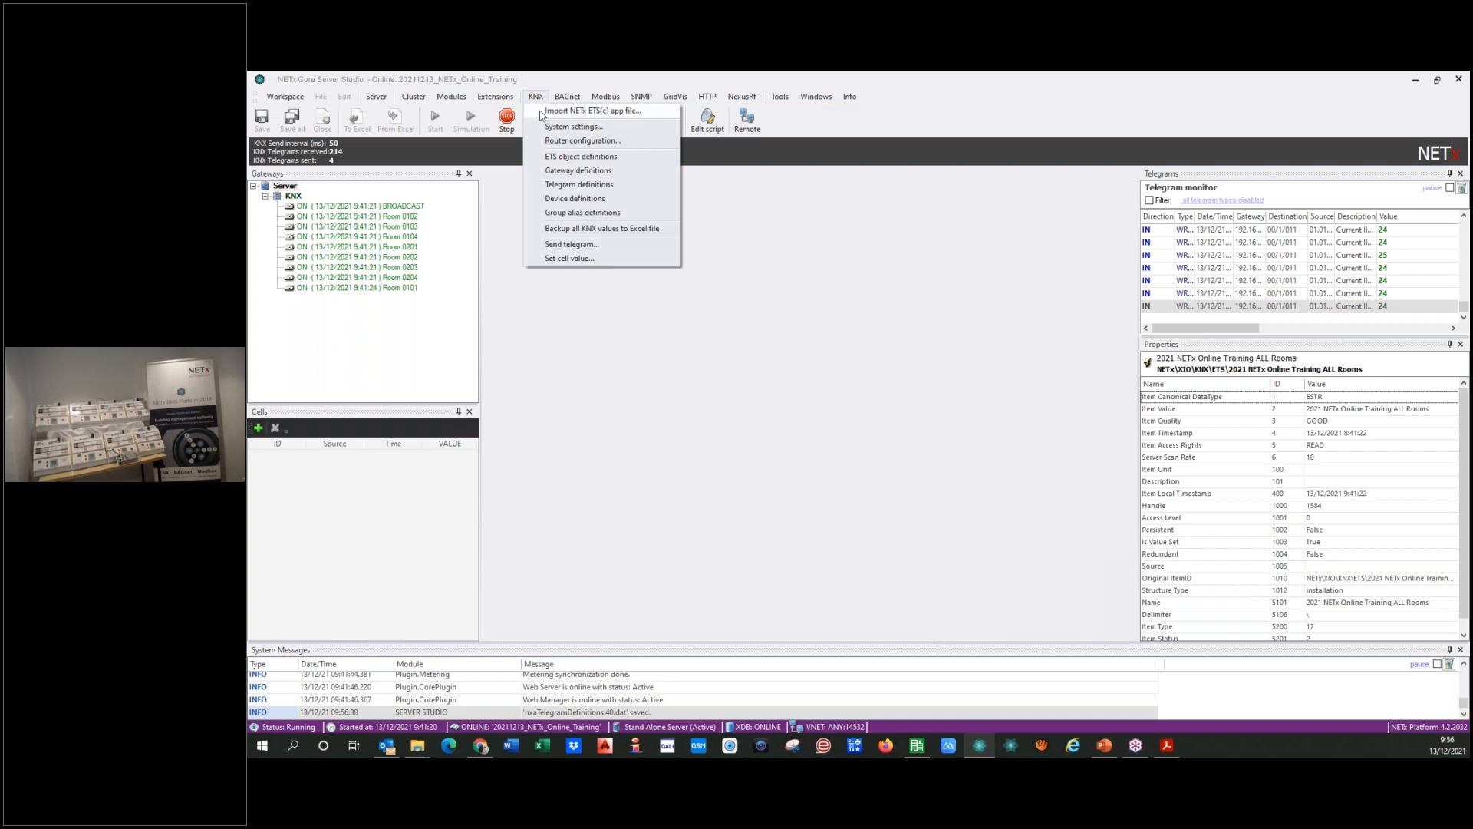
click(580, 184)
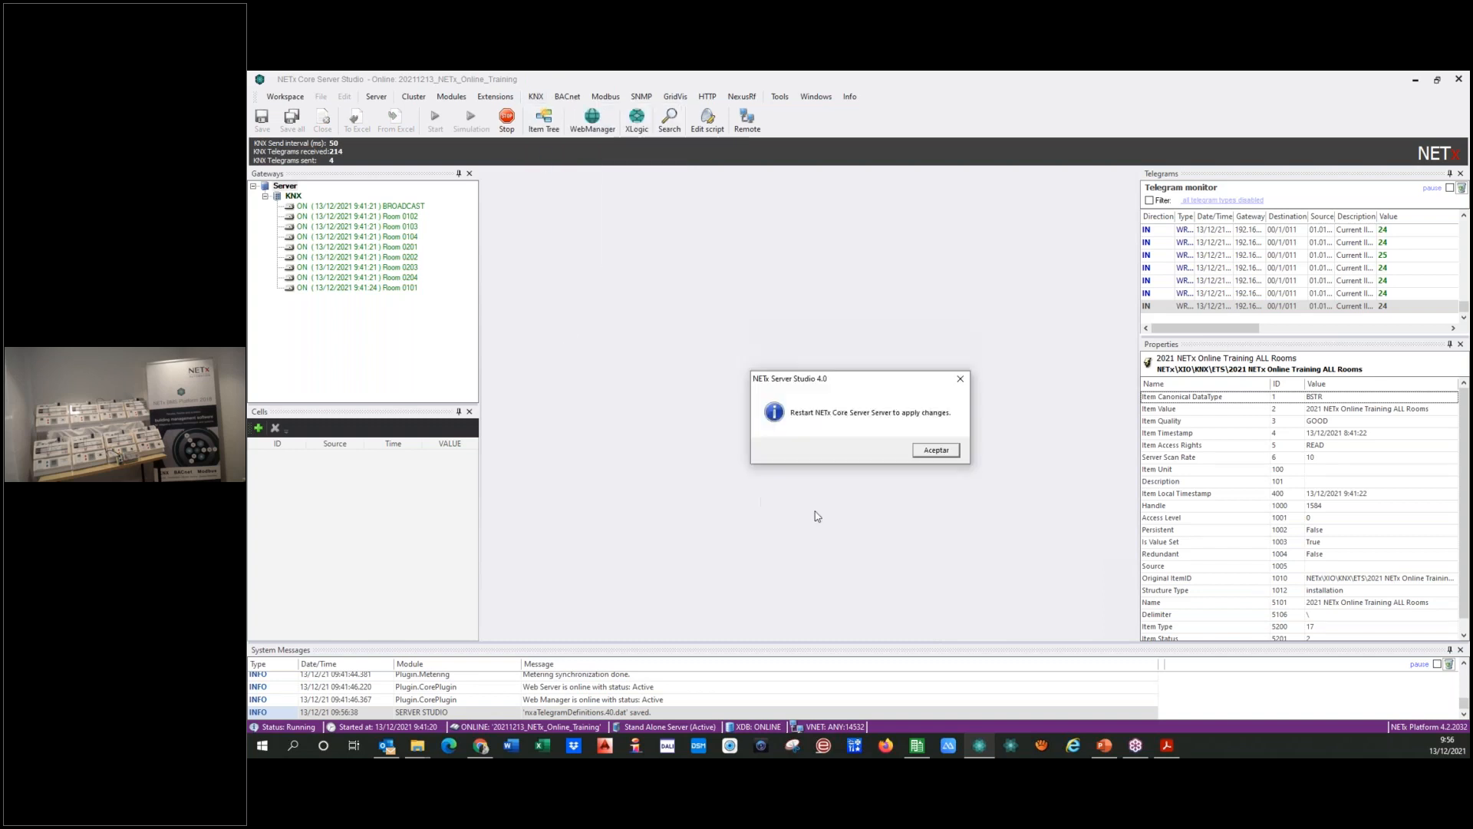
key(Return)
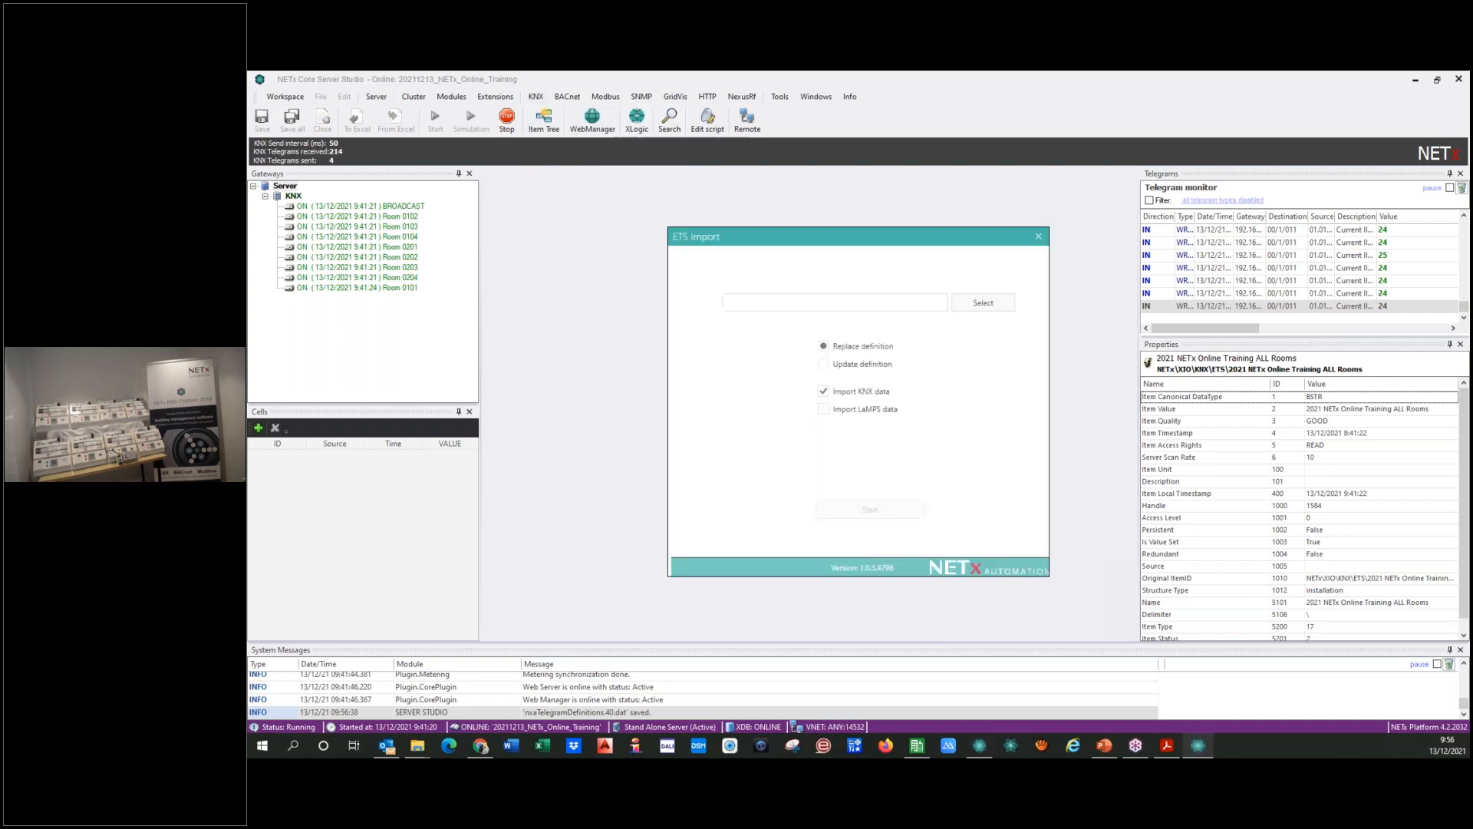
click(820, 409)
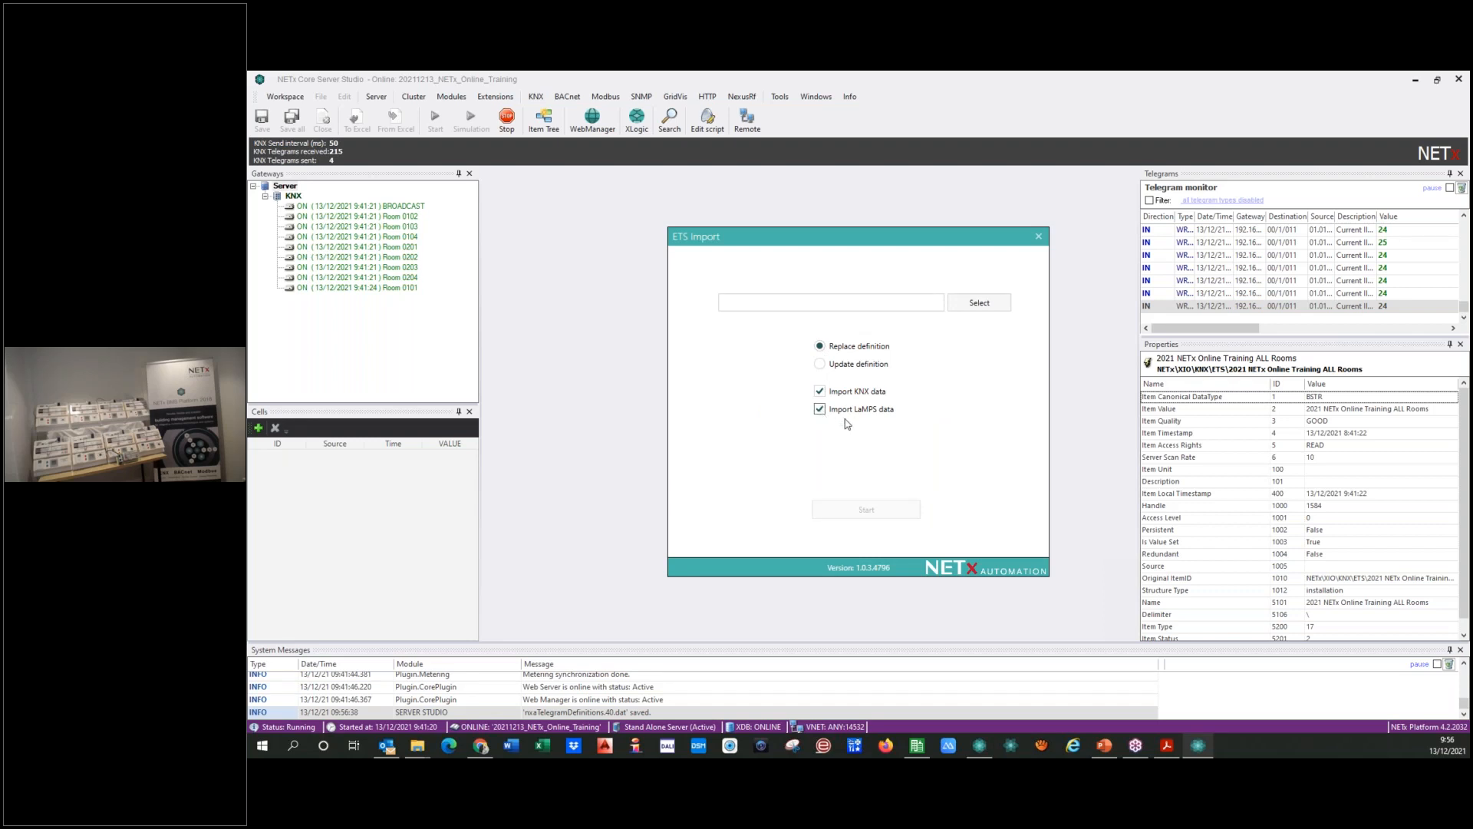
click(983, 307)
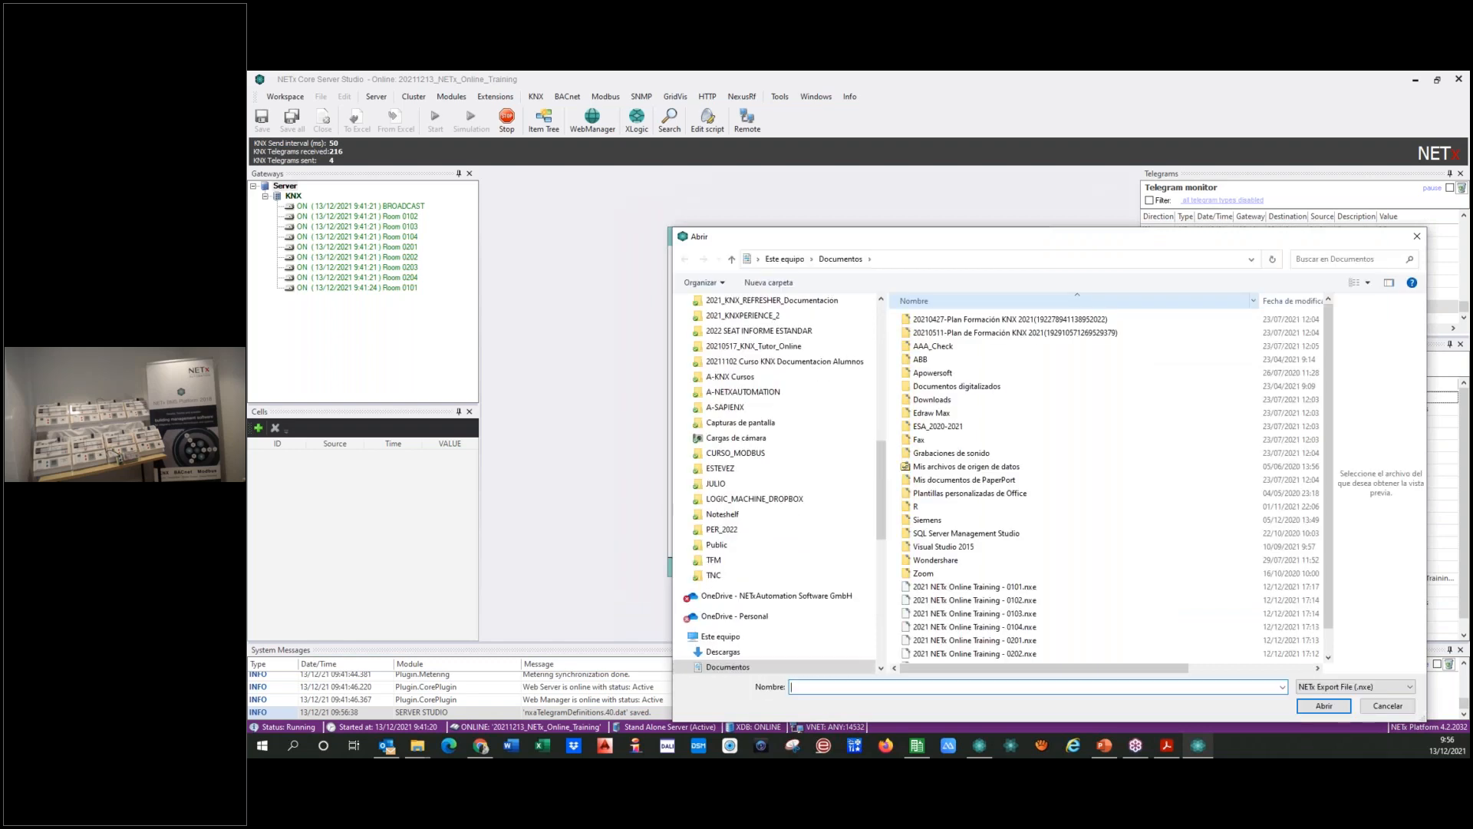
click(958, 590)
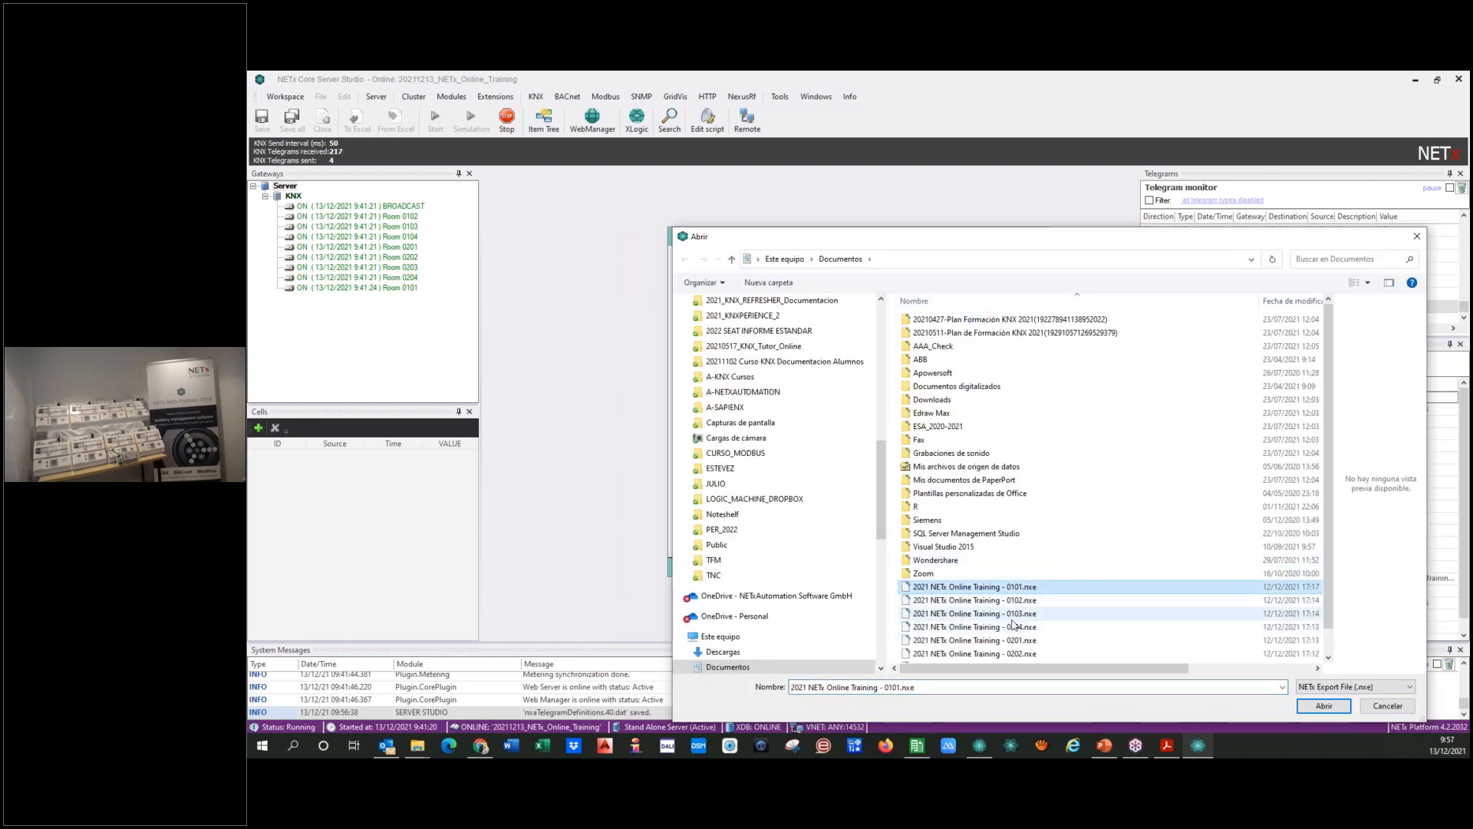
scroll(1006, 618, down, 1)
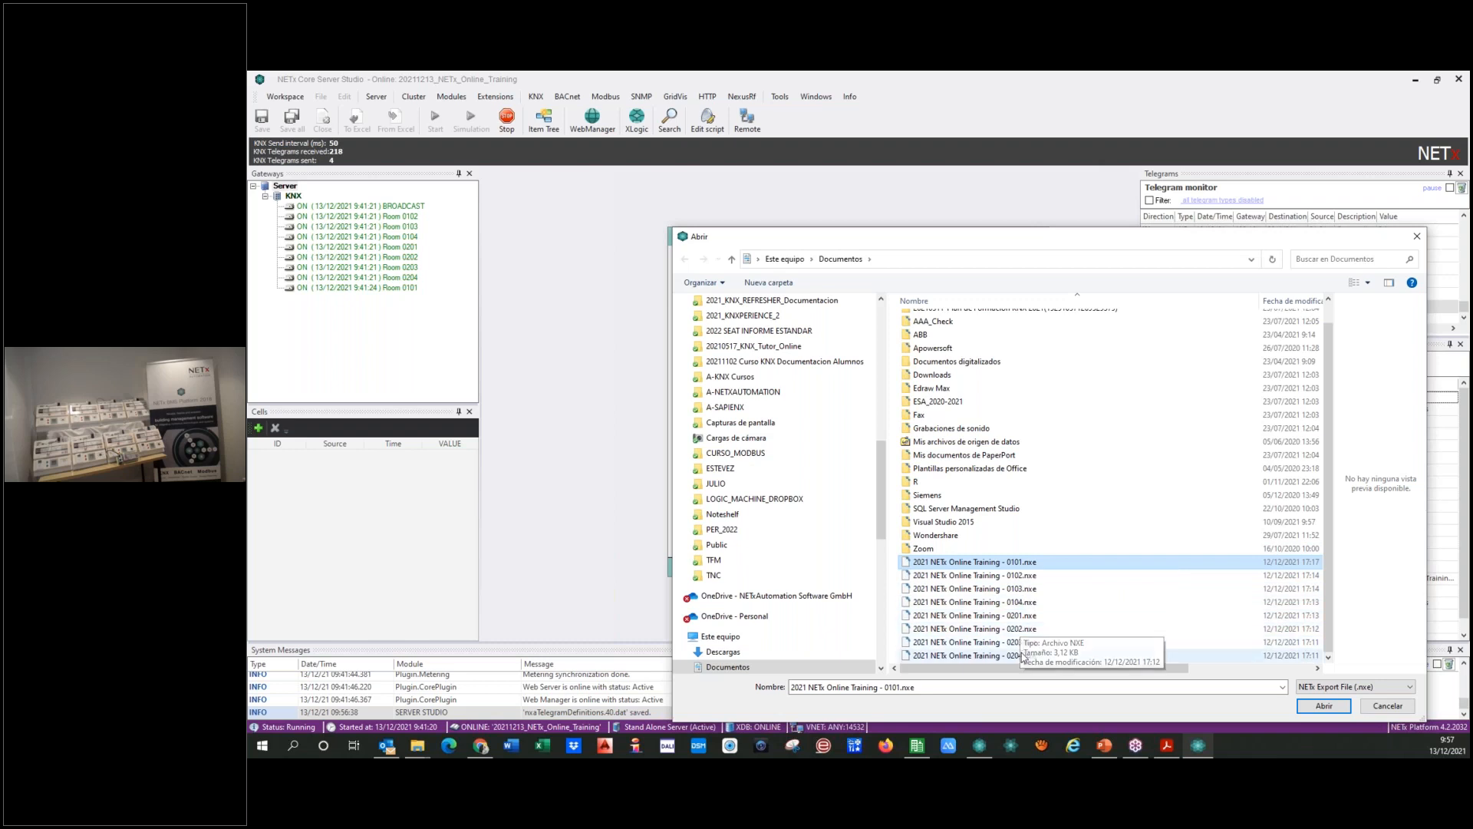
click(1324, 705)
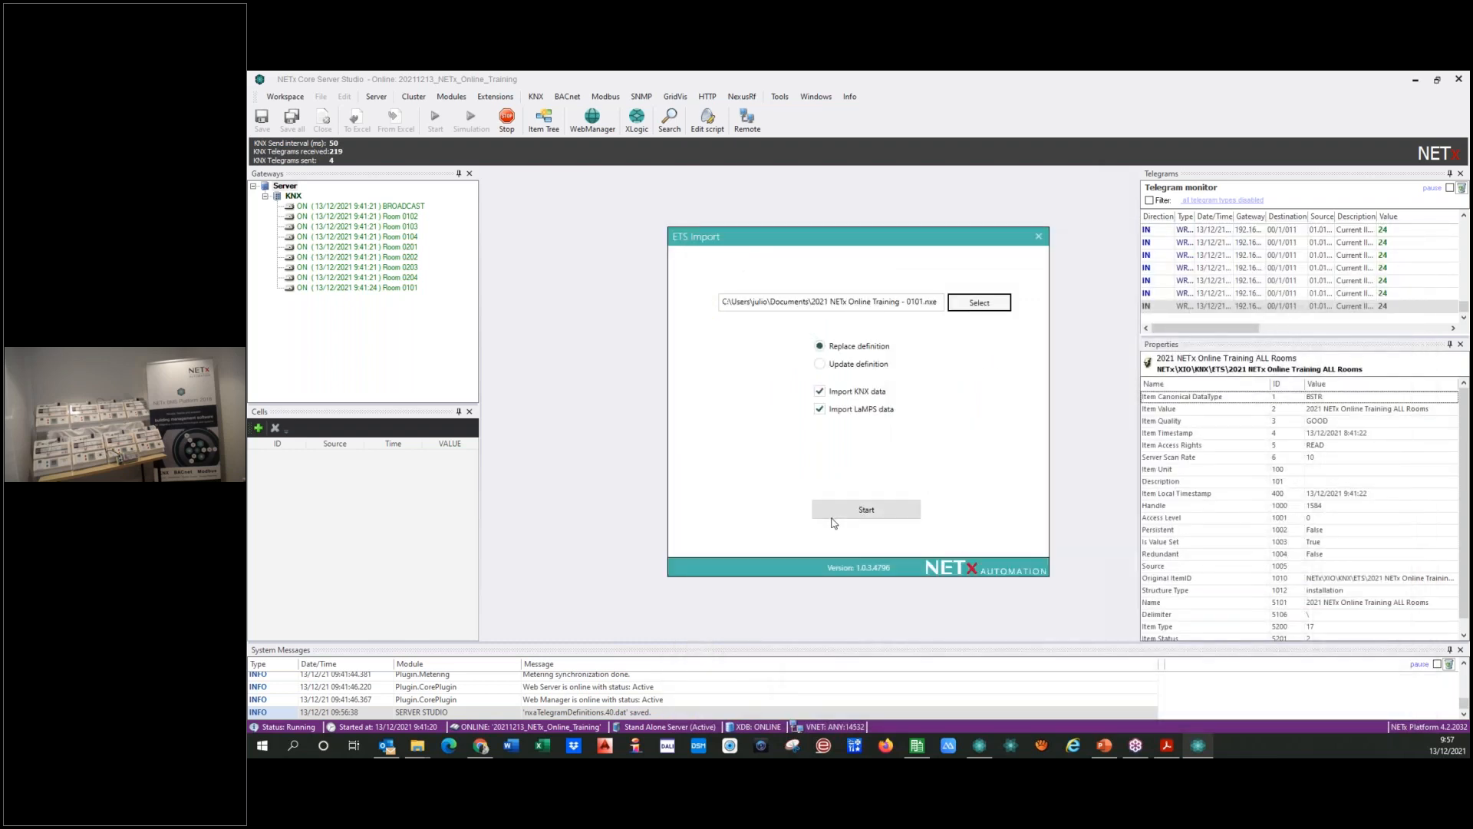
click(835, 514)
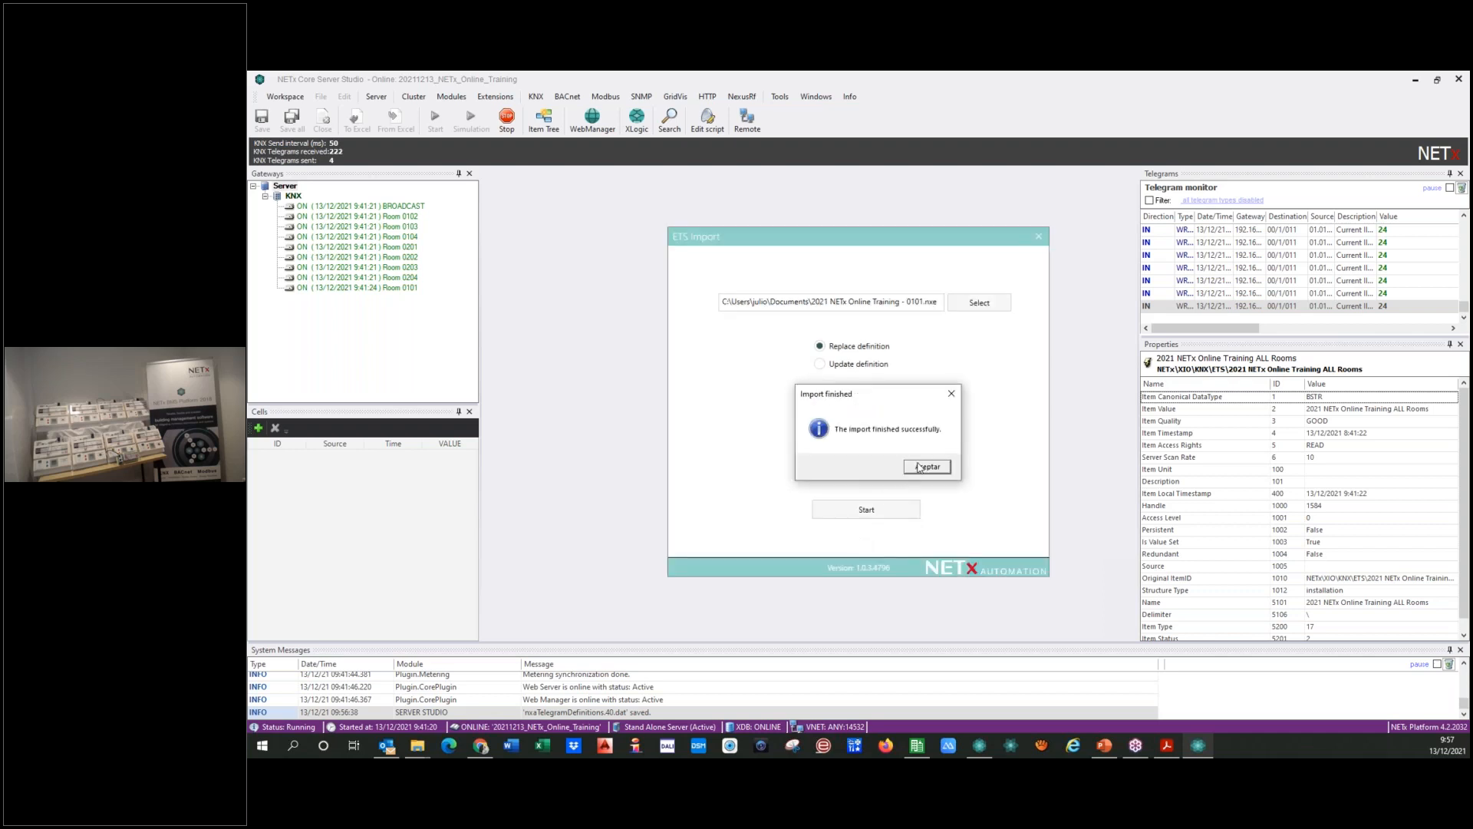
click(925, 467)
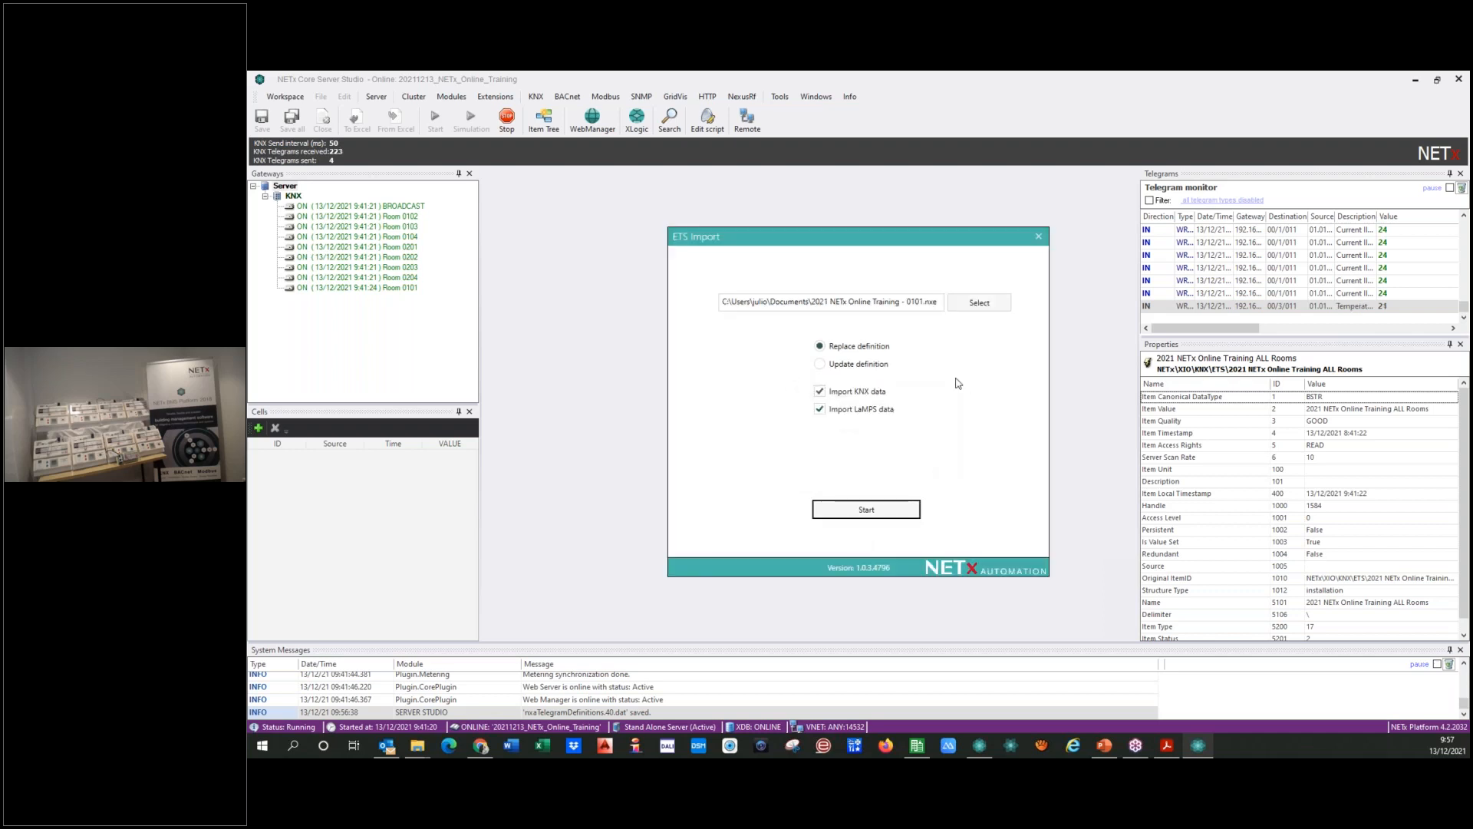
click(1039, 236)
click(935, 450)
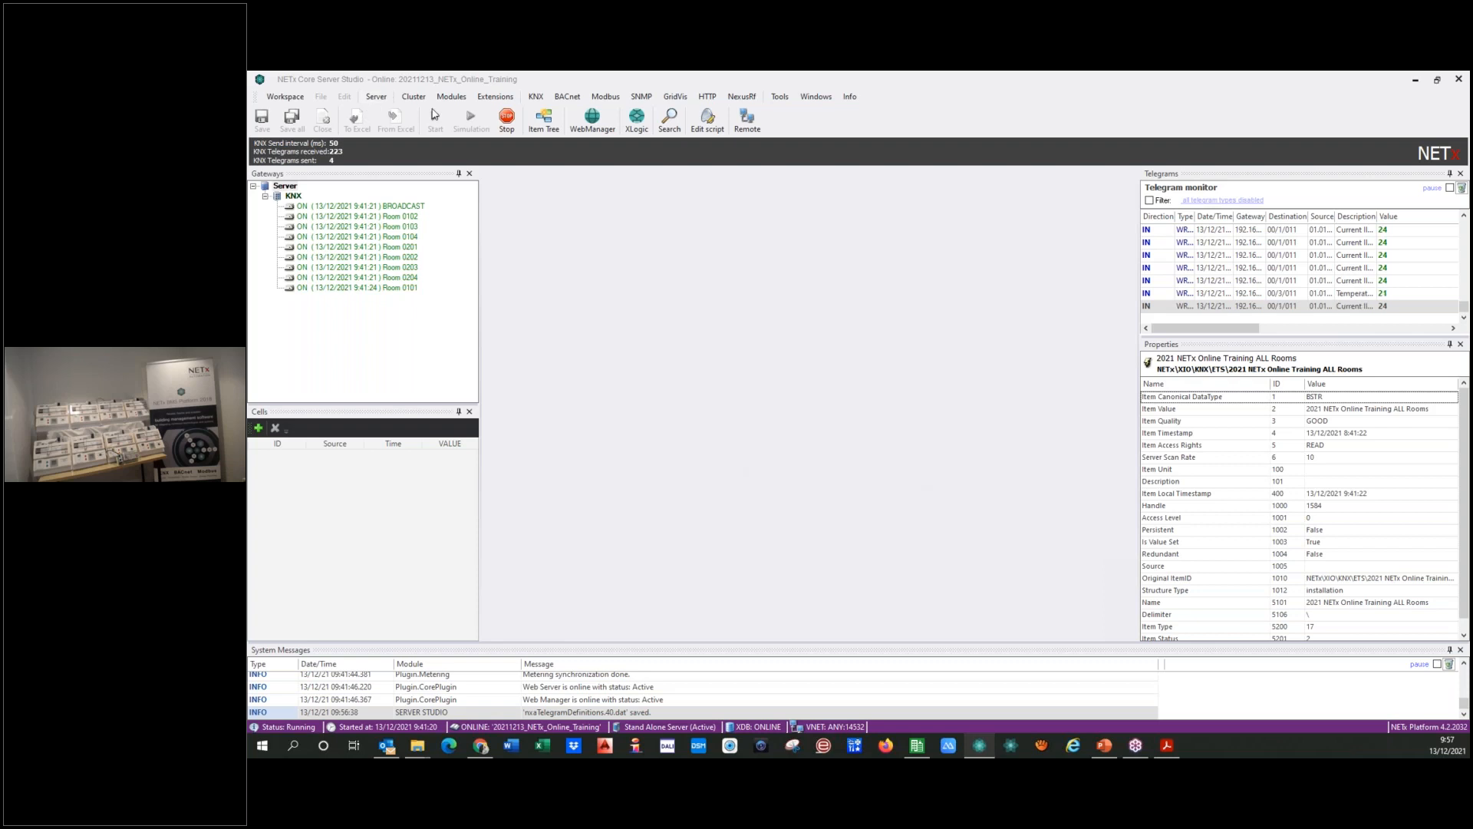
Step: Restart the NETx Core Server to apply the imported Room 0101 definitions
click(376, 97)
click(406, 198)
click(871, 451)
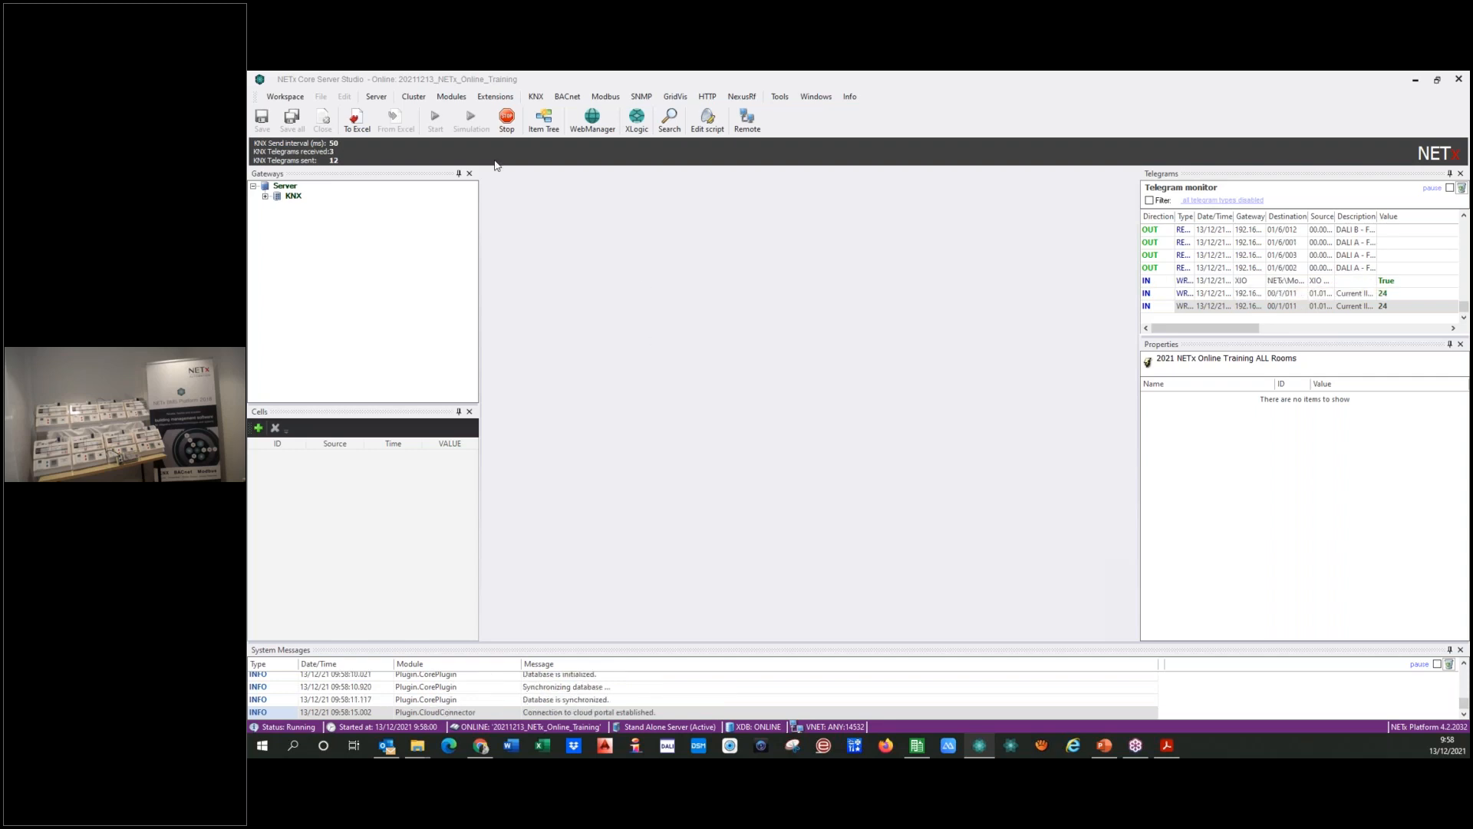
Step: Examine the KNX gateways and the ETS, BROADCAST and Room 0101 branches under XIO in the item tree
click(544, 119)
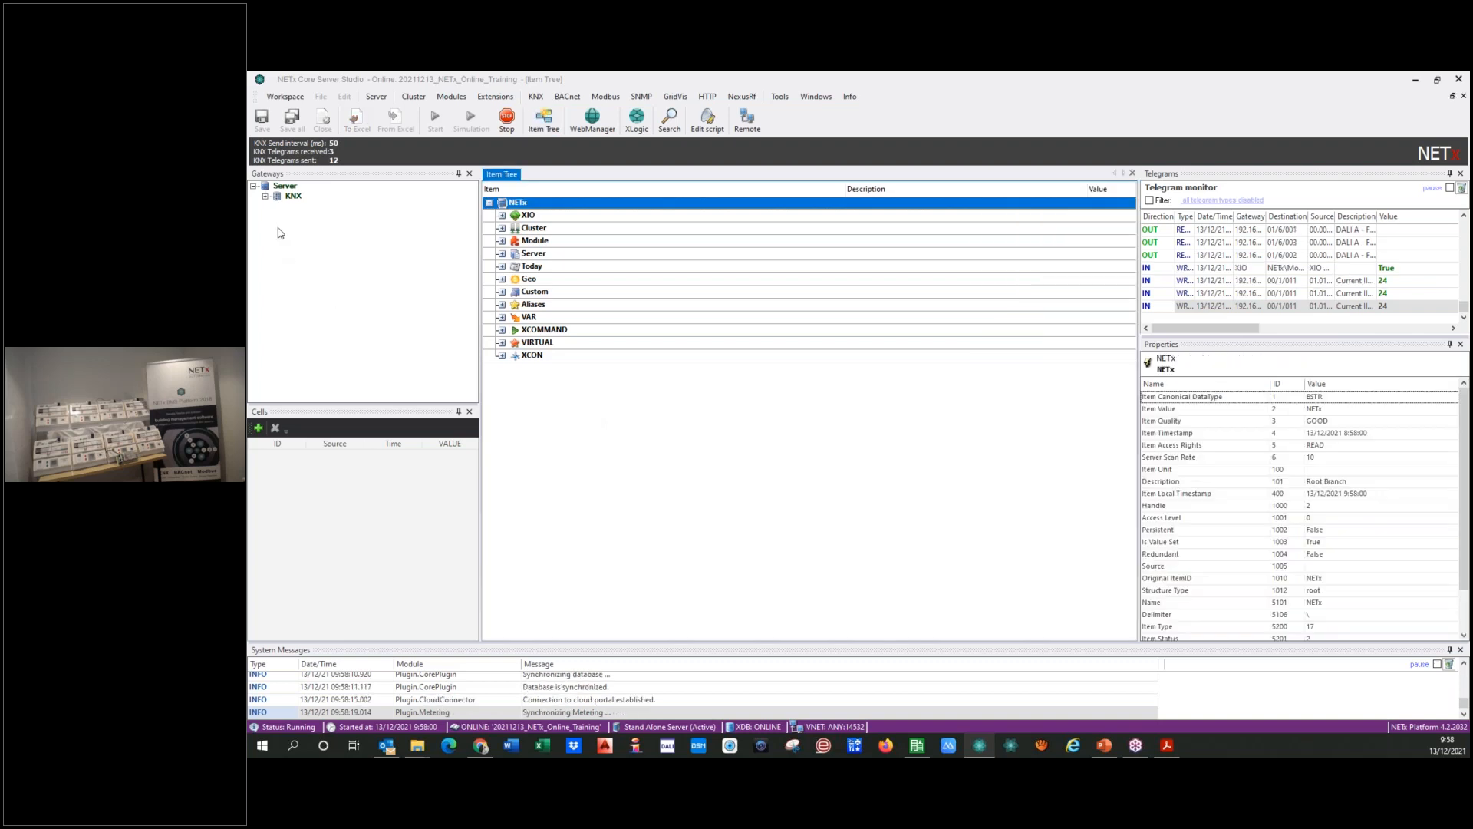
click(264, 196)
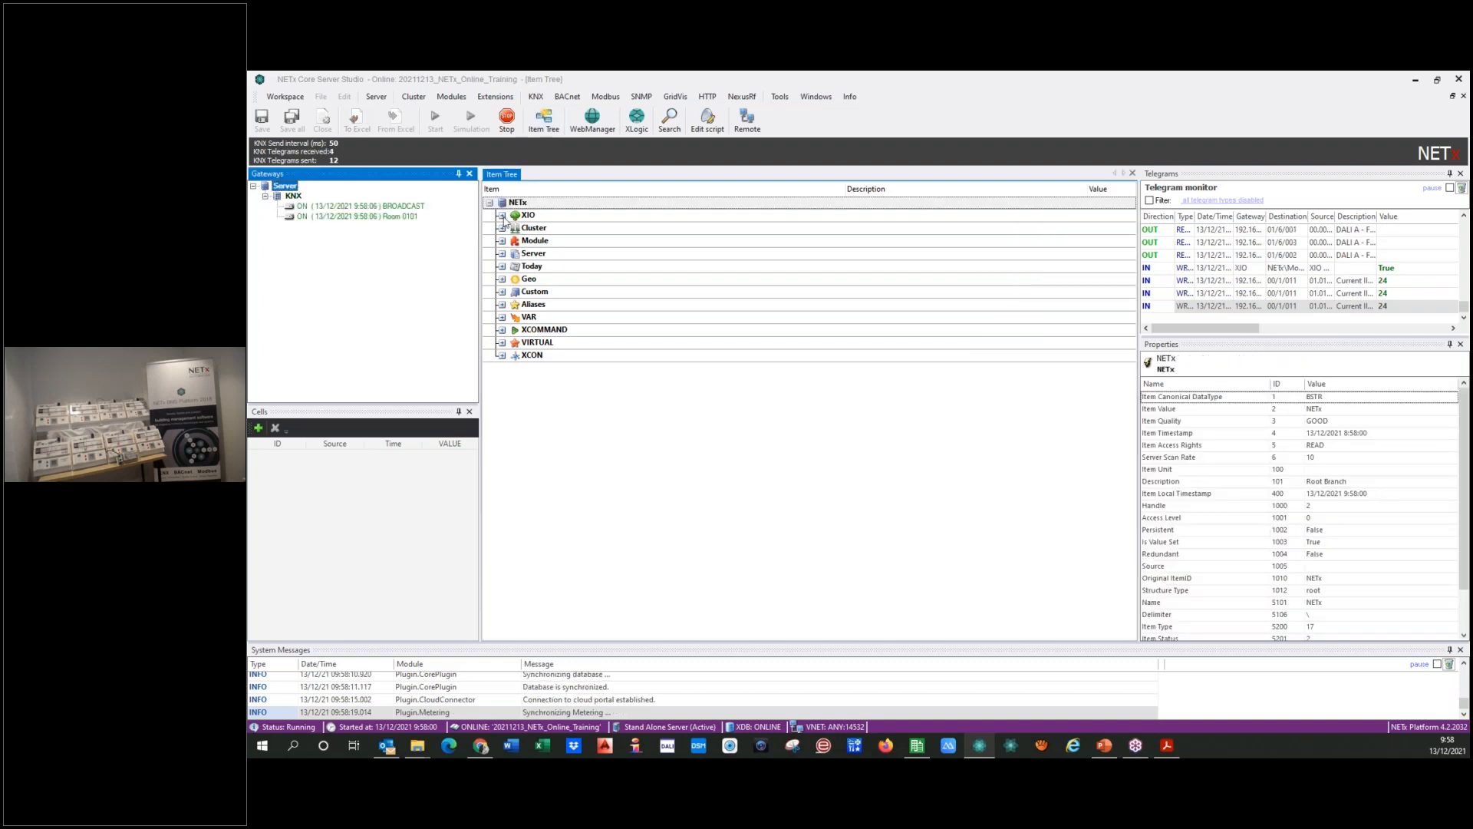
click(501, 215)
click(514, 229)
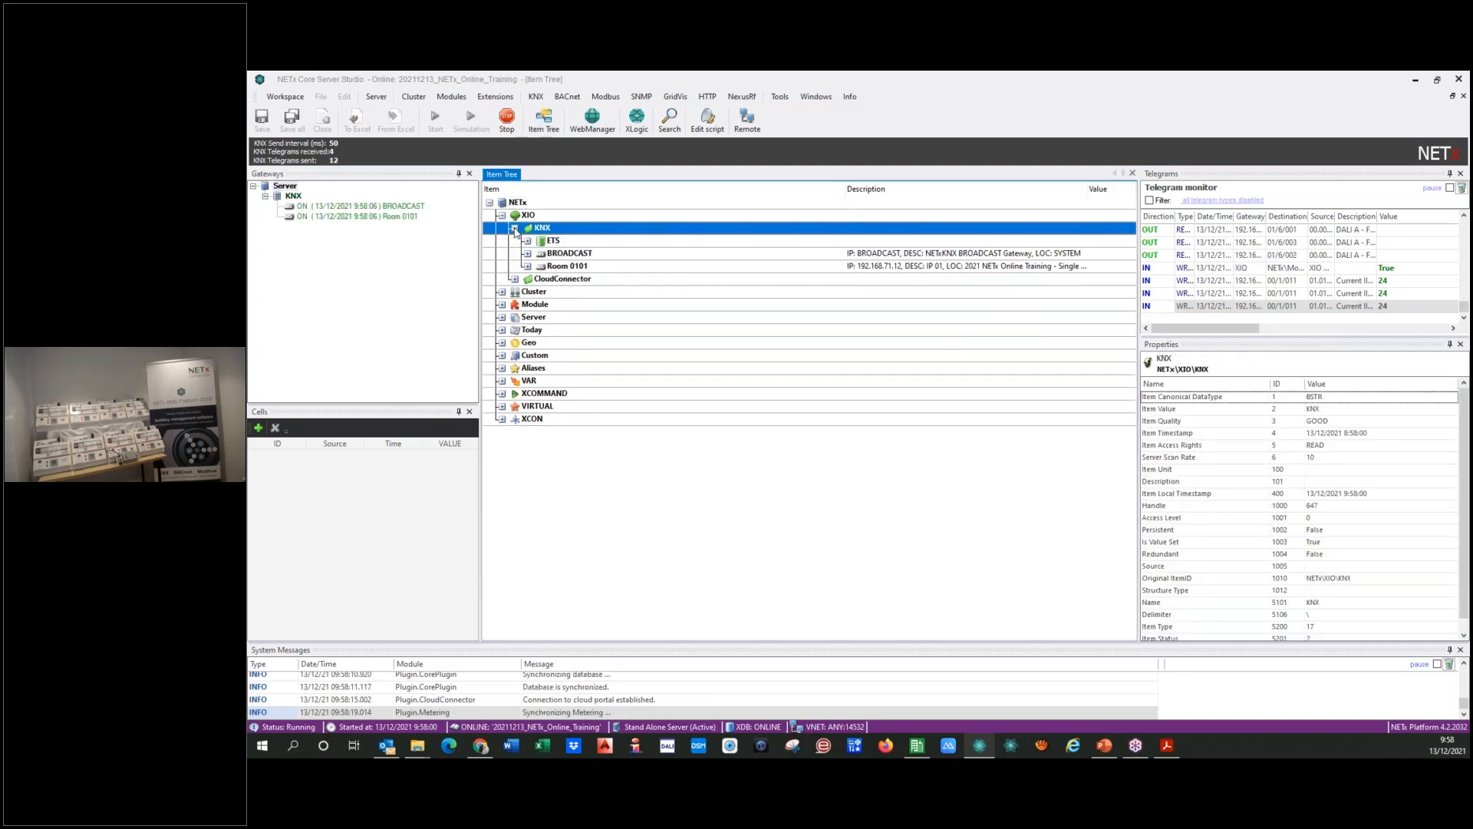
click(527, 265)
click(567, 267)
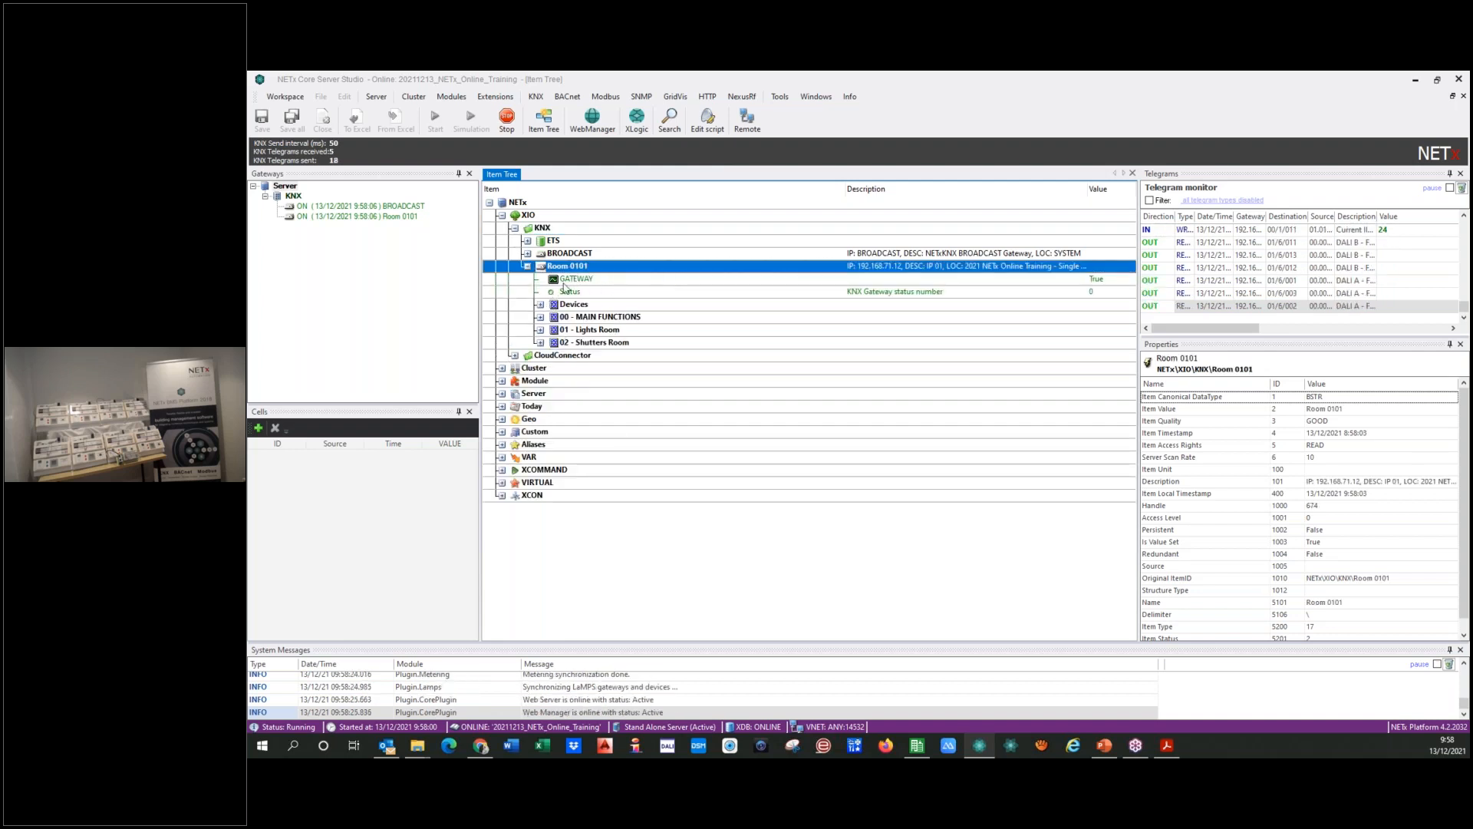
click(550, 242)
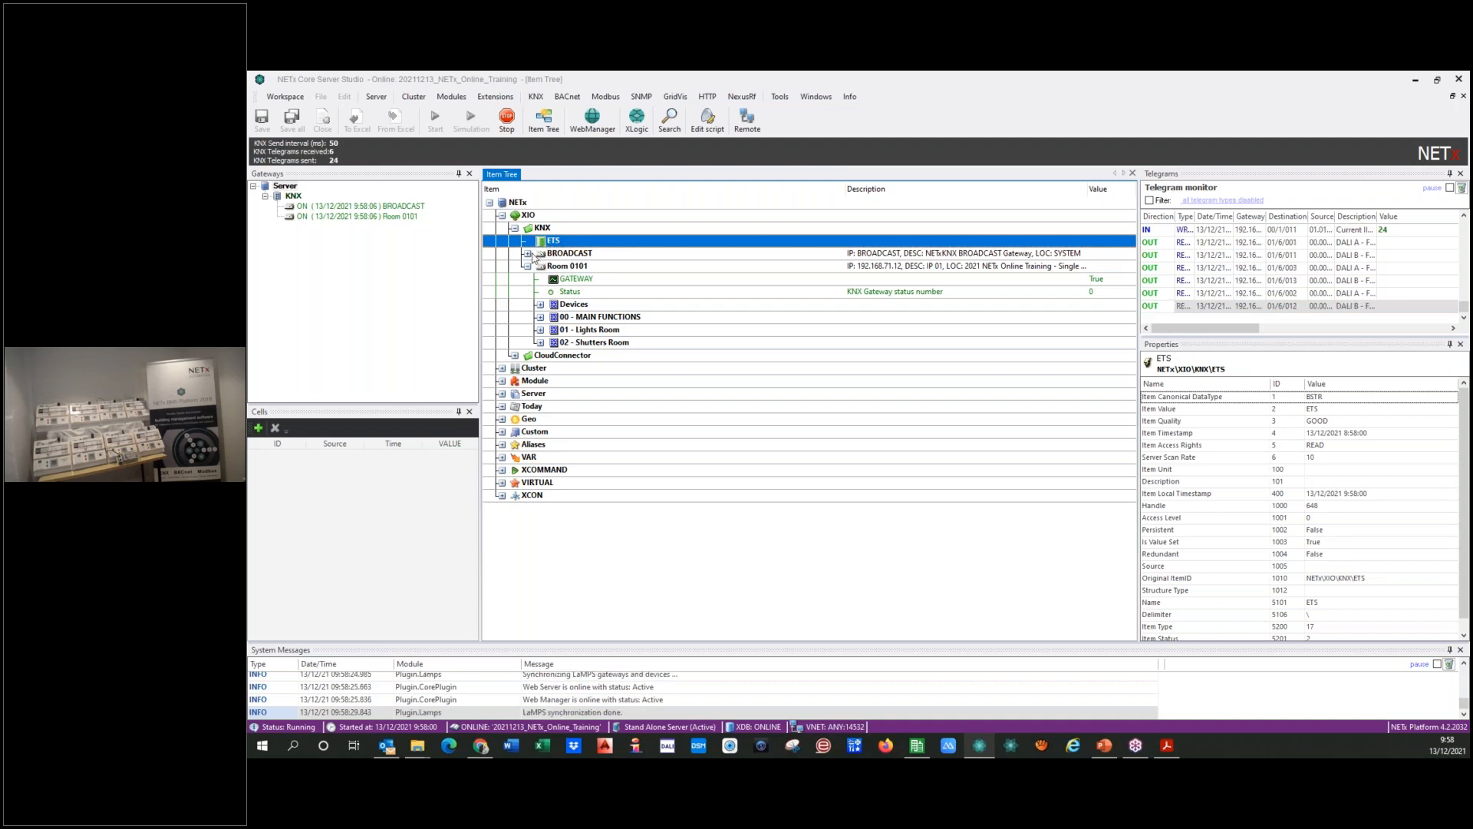
click(528, 254)
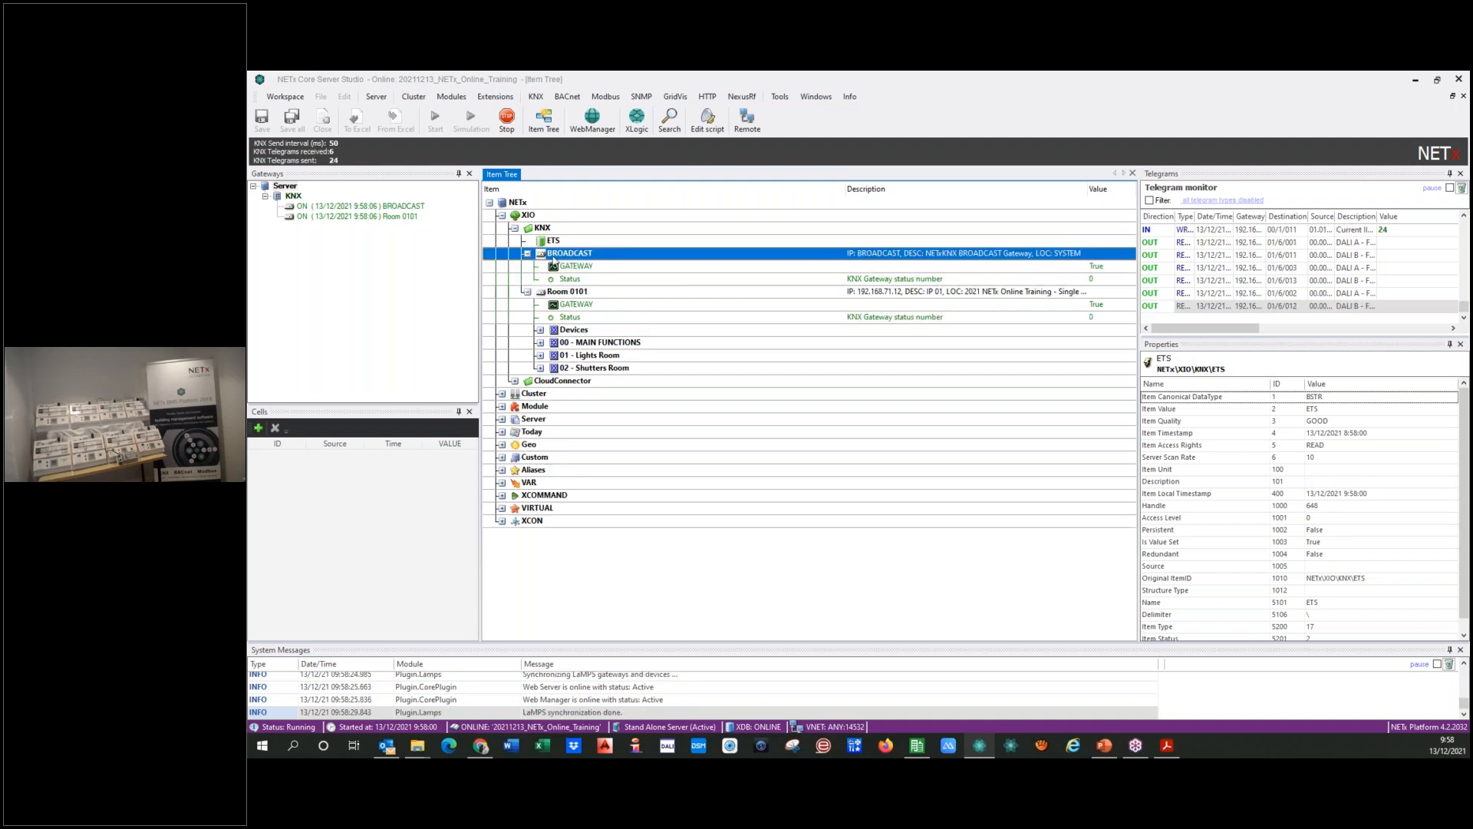
click(528, 254)
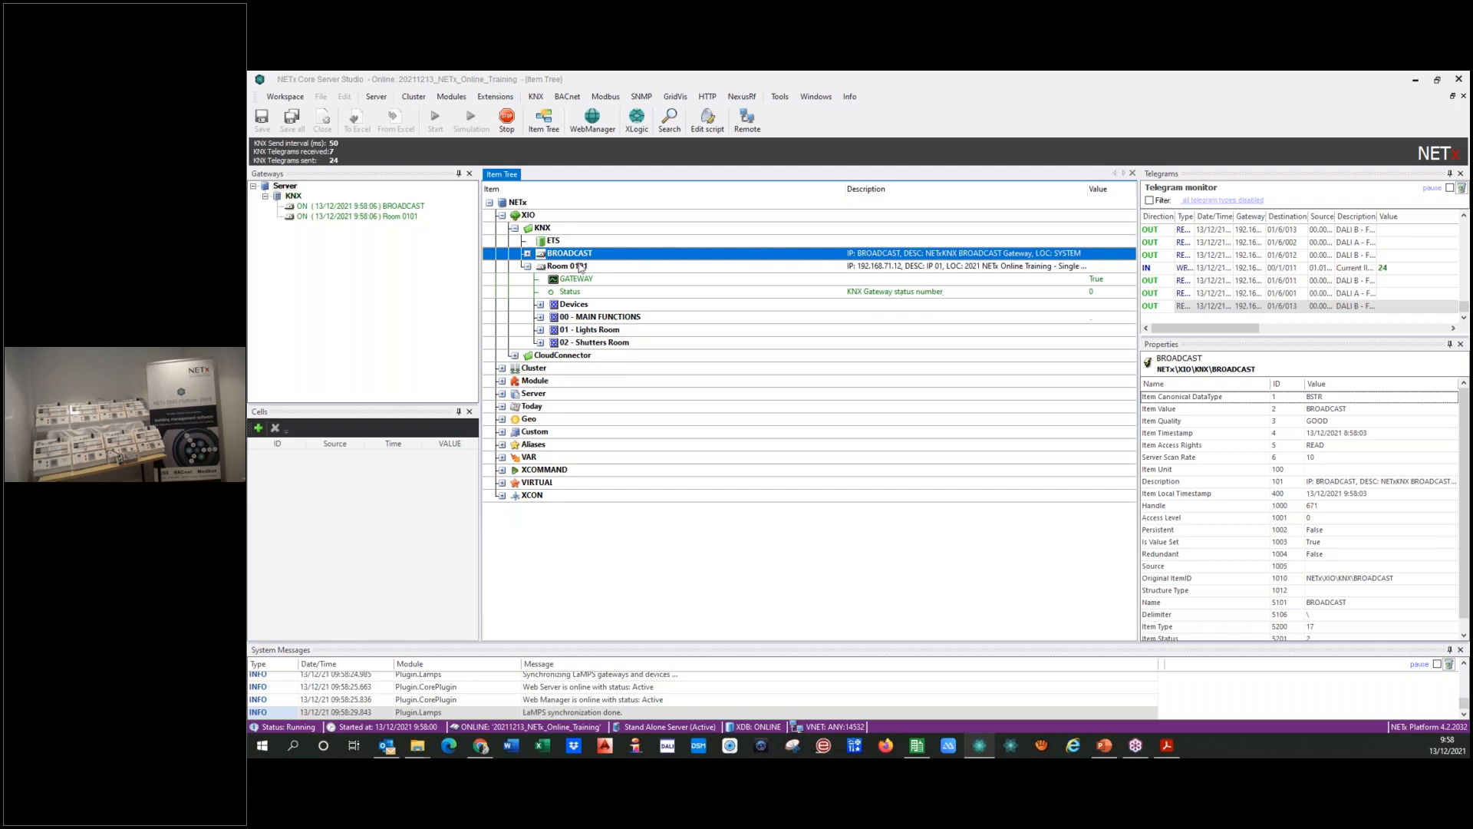
click(527, 266)
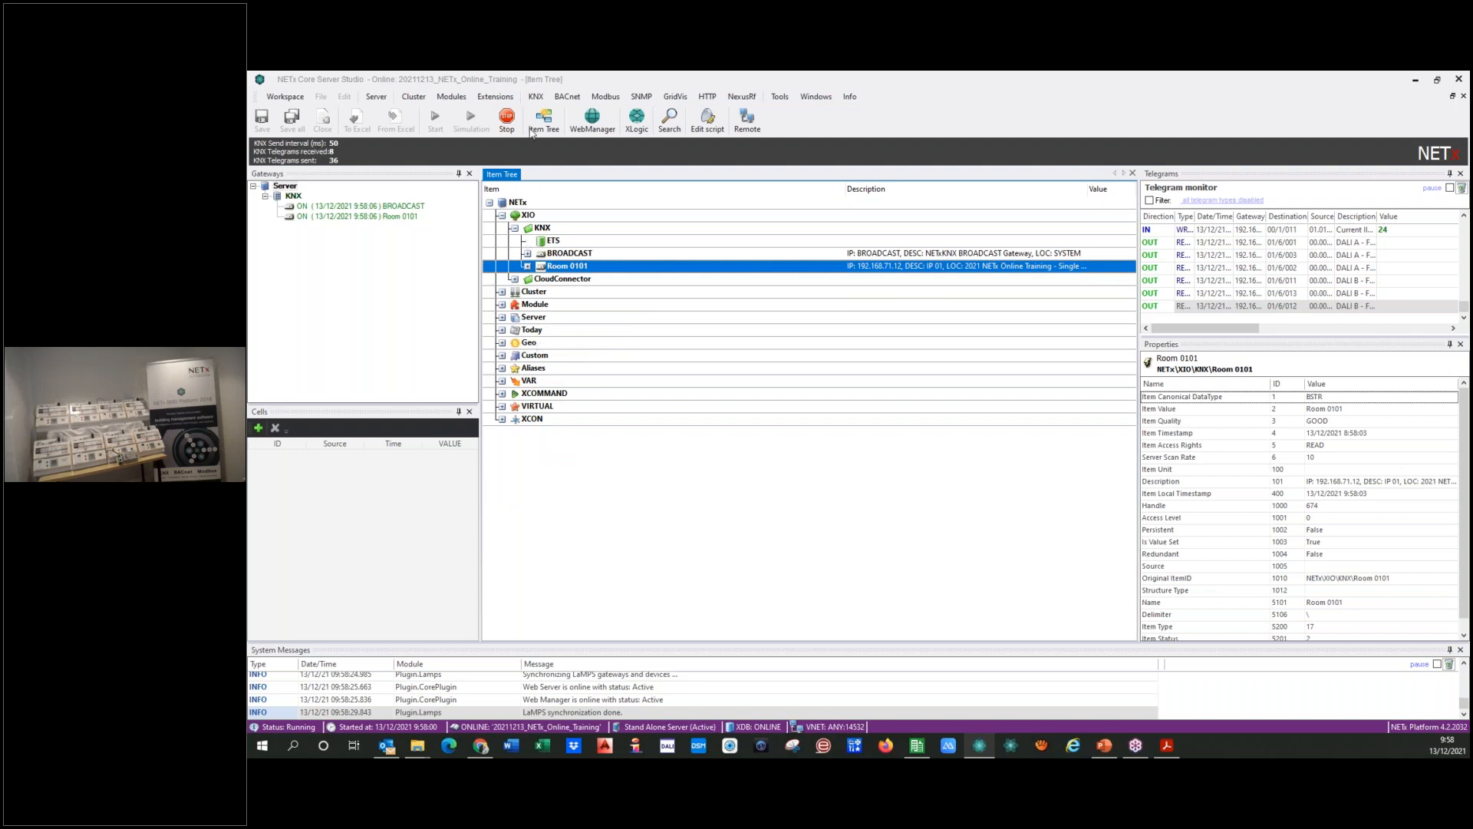
Step: Review the KNX gateway definitions with the KNX gateway IP column widened, and close the table
click(540, 98)
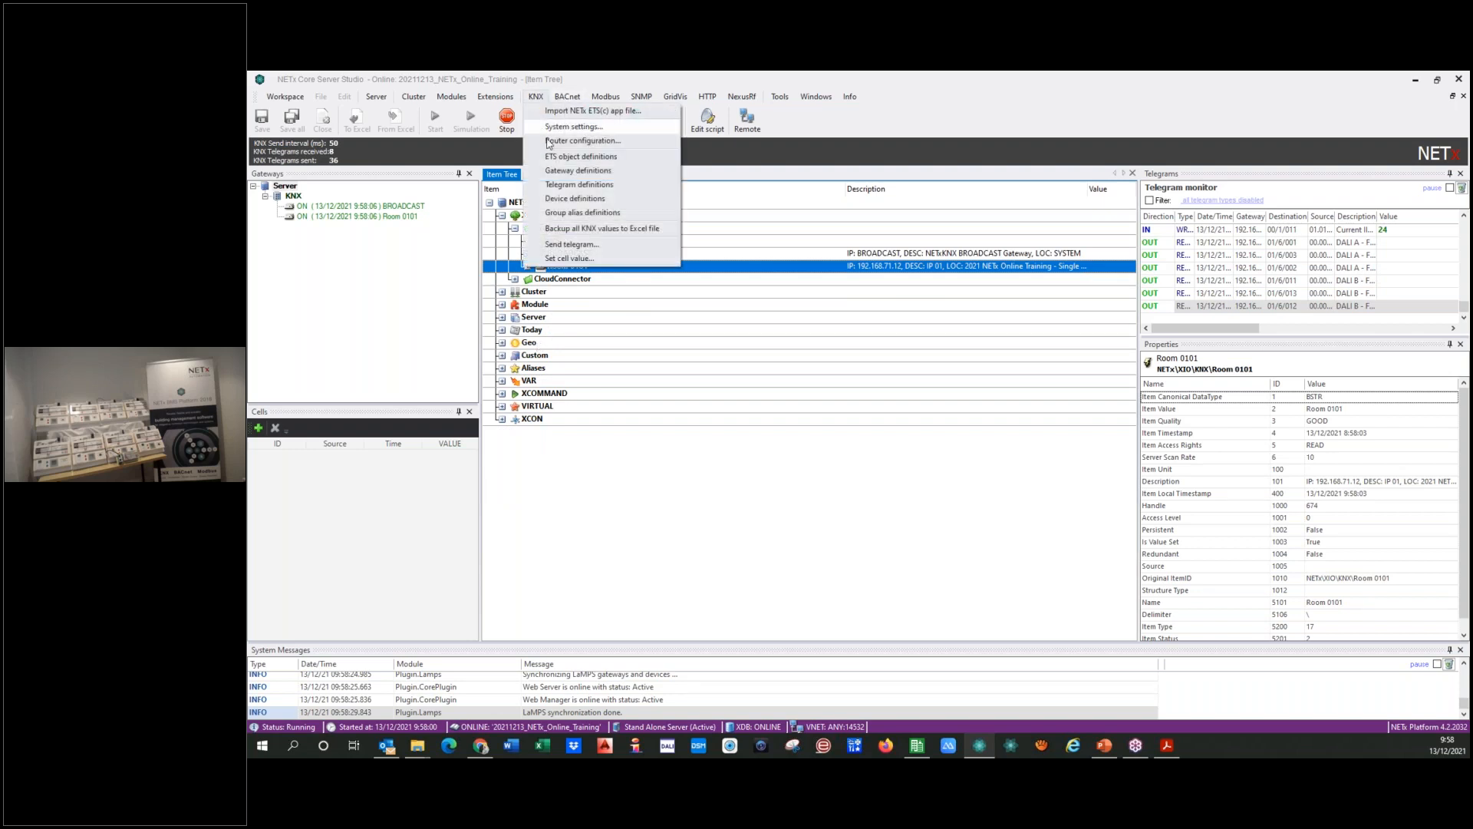
click(560, 171)
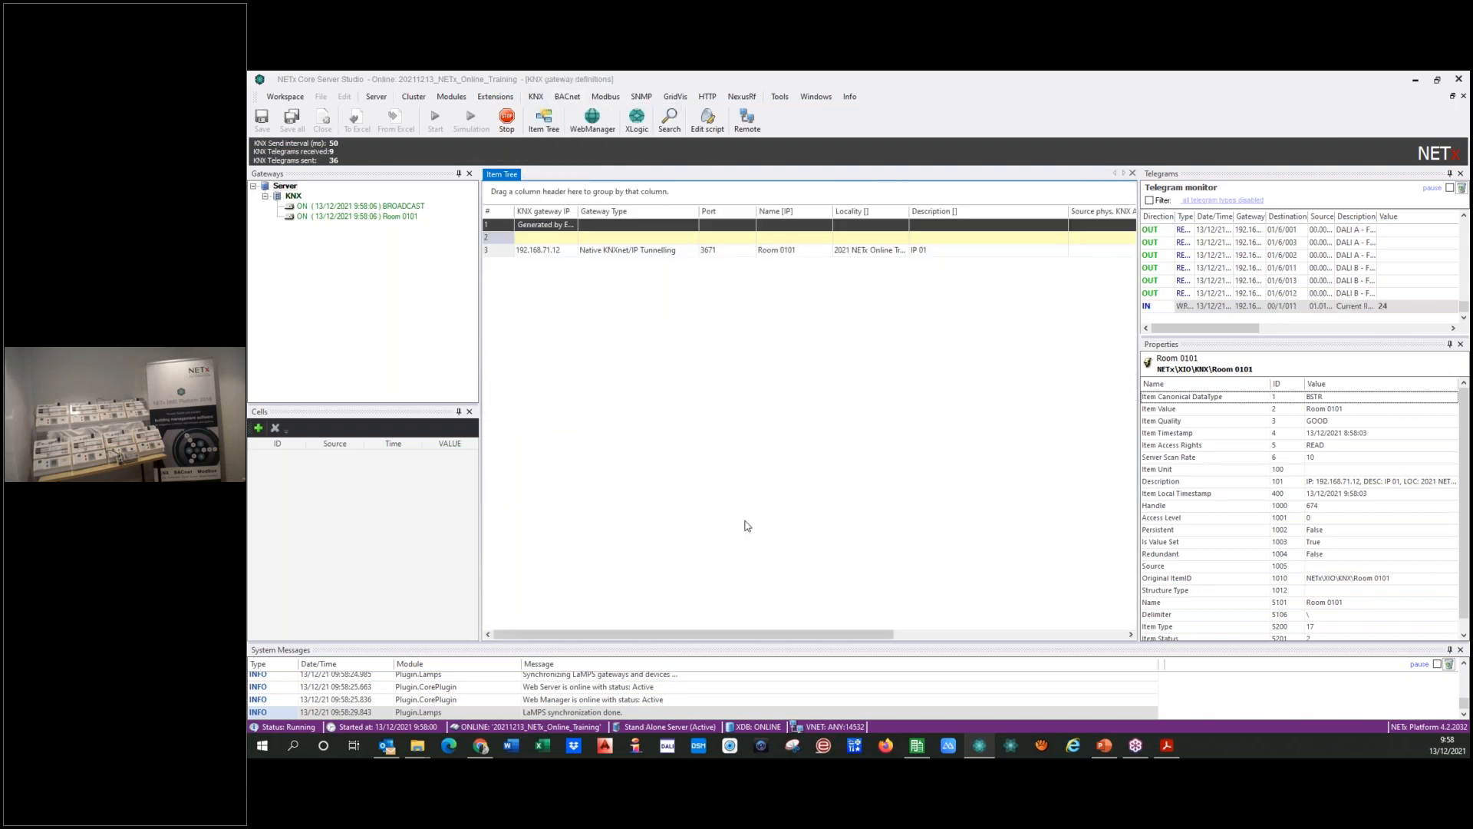
double_click(578, 212)
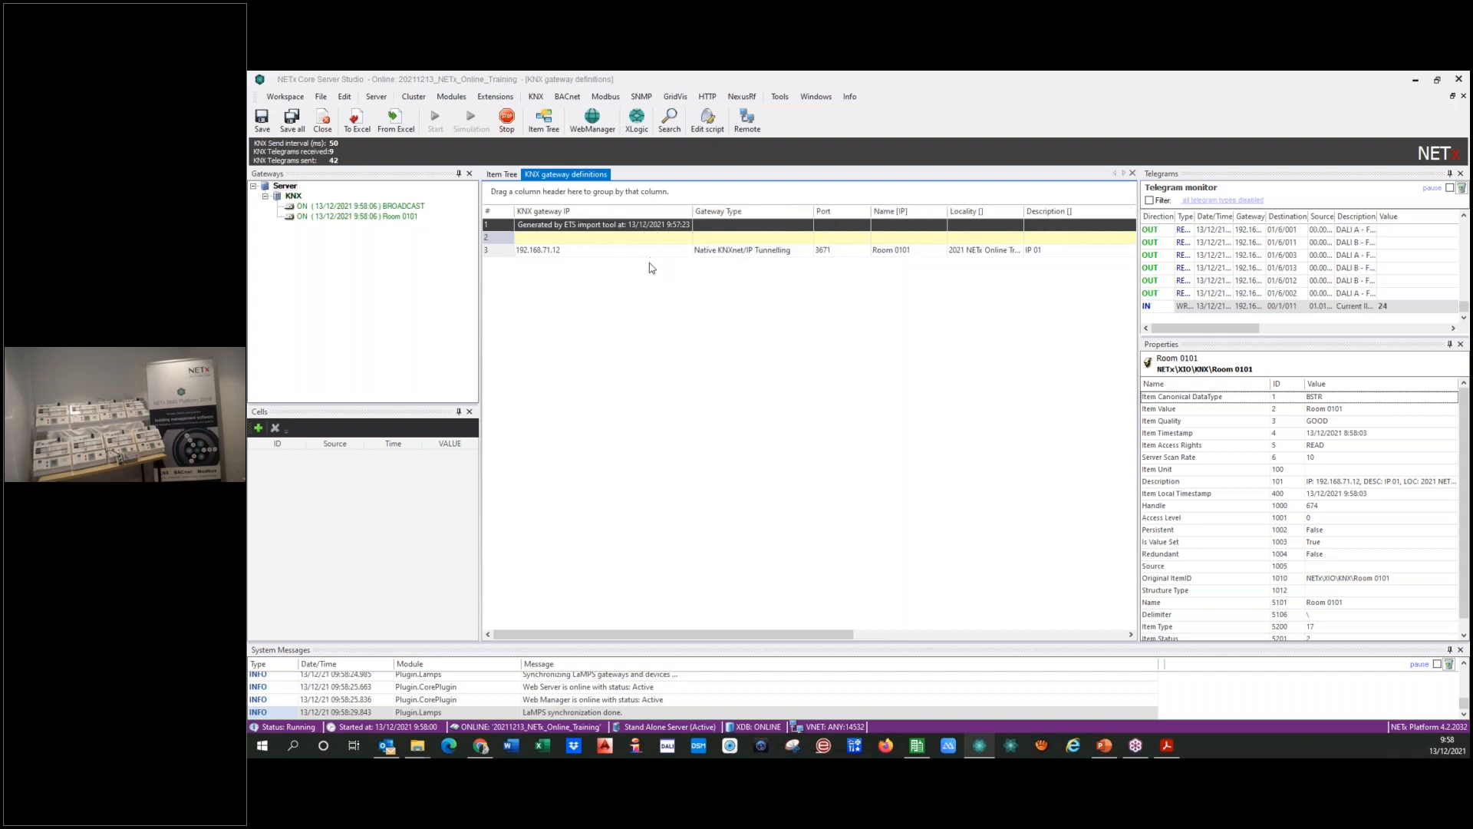
click(1133, 173)
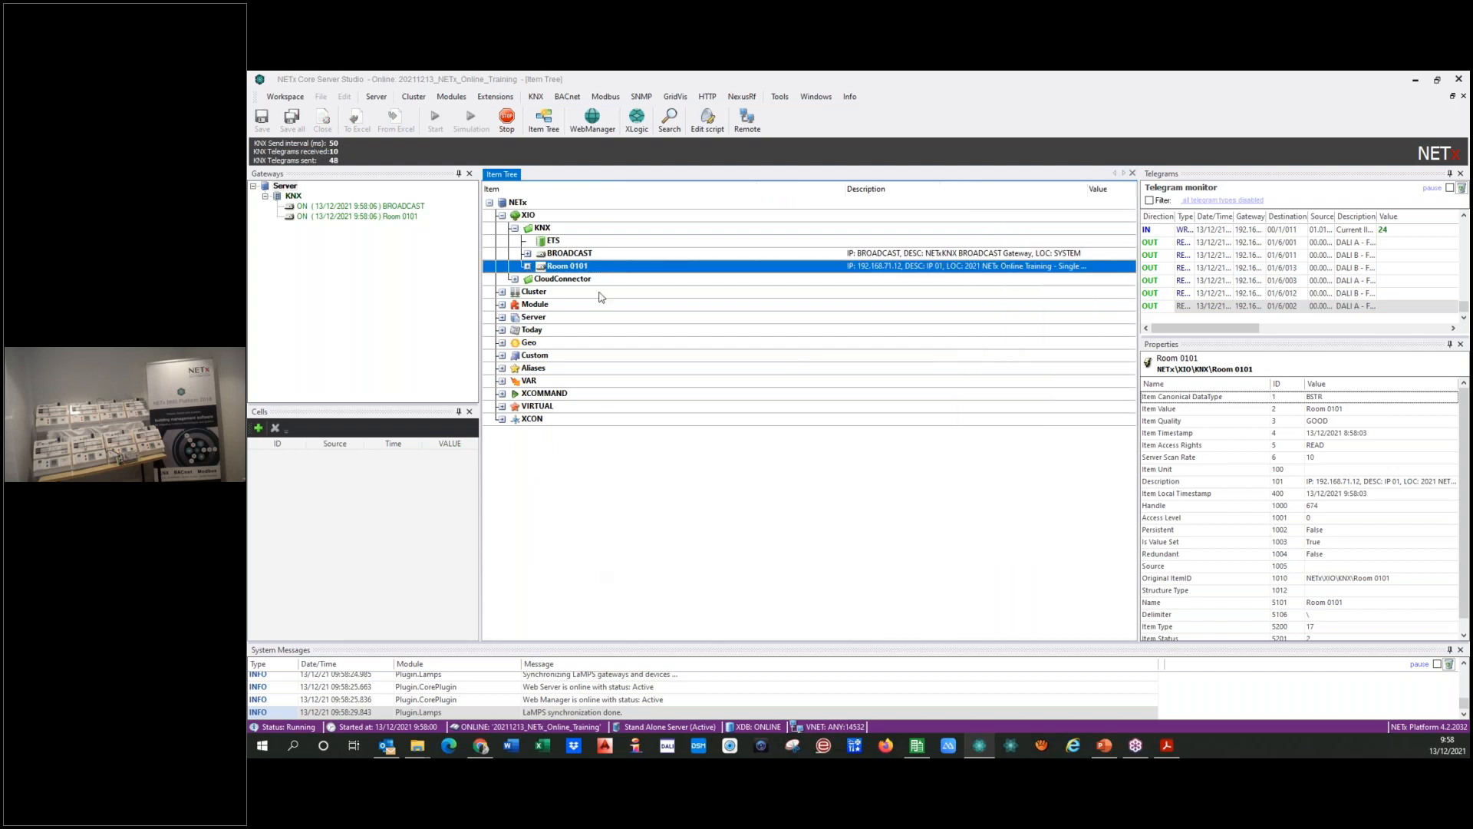
Step: Import "2021 NETx Online Training - 0102.nxe" from the ETS app with Update definition and both KNX and LaMPS data
click(536, 96)
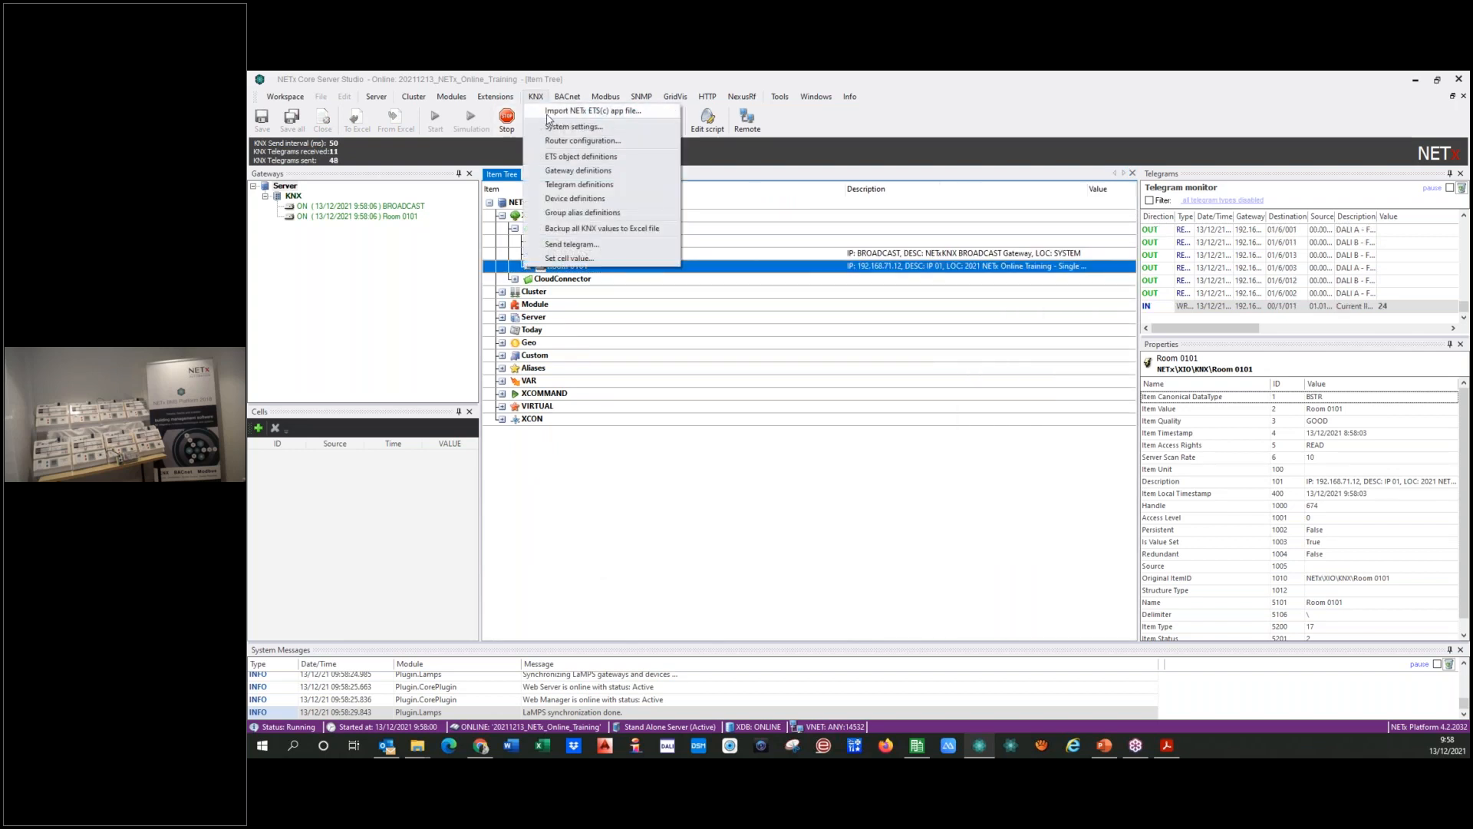
click(548, 115)
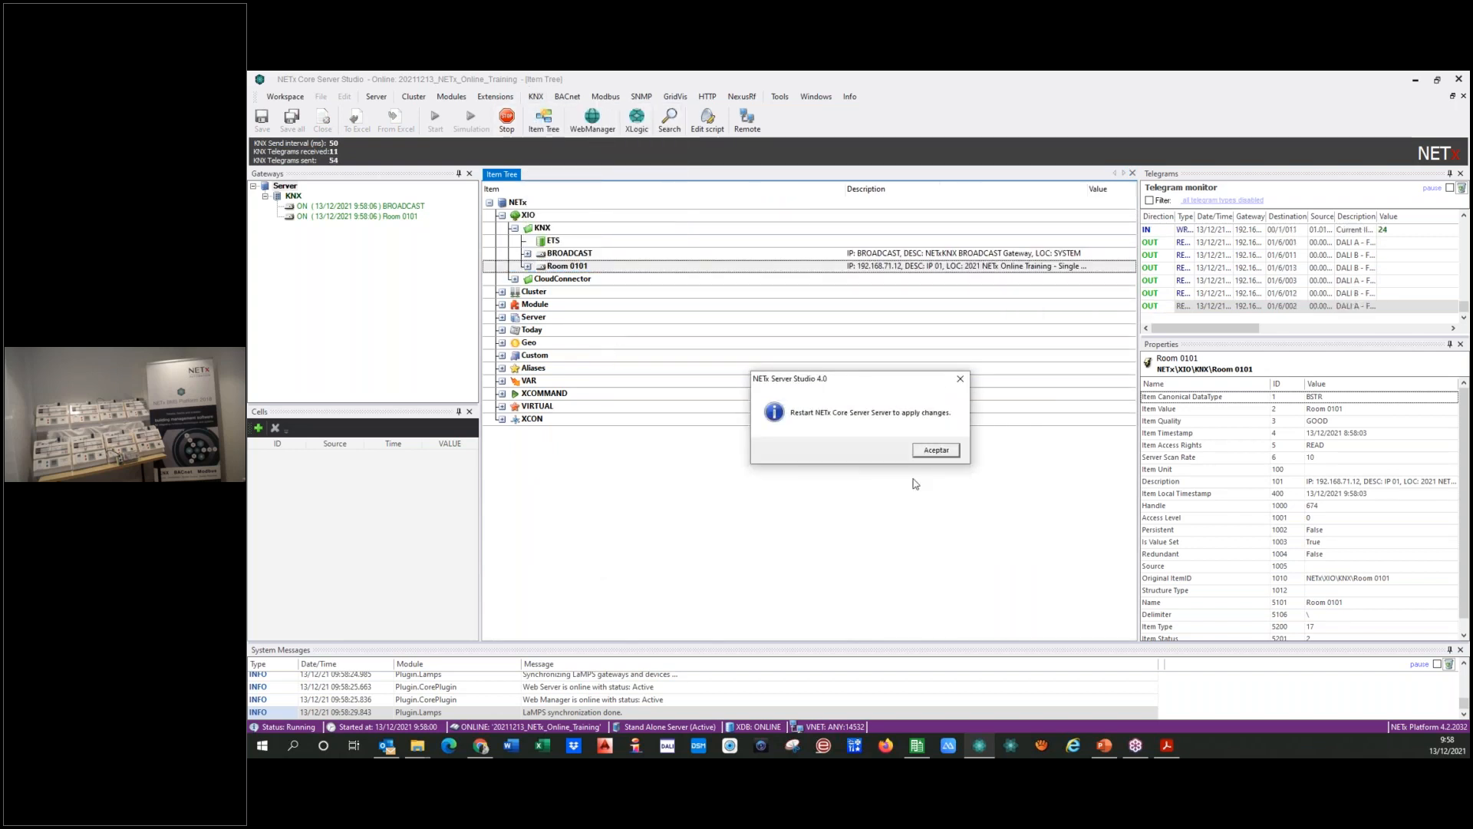
click(932, 451)
click(820, 365)
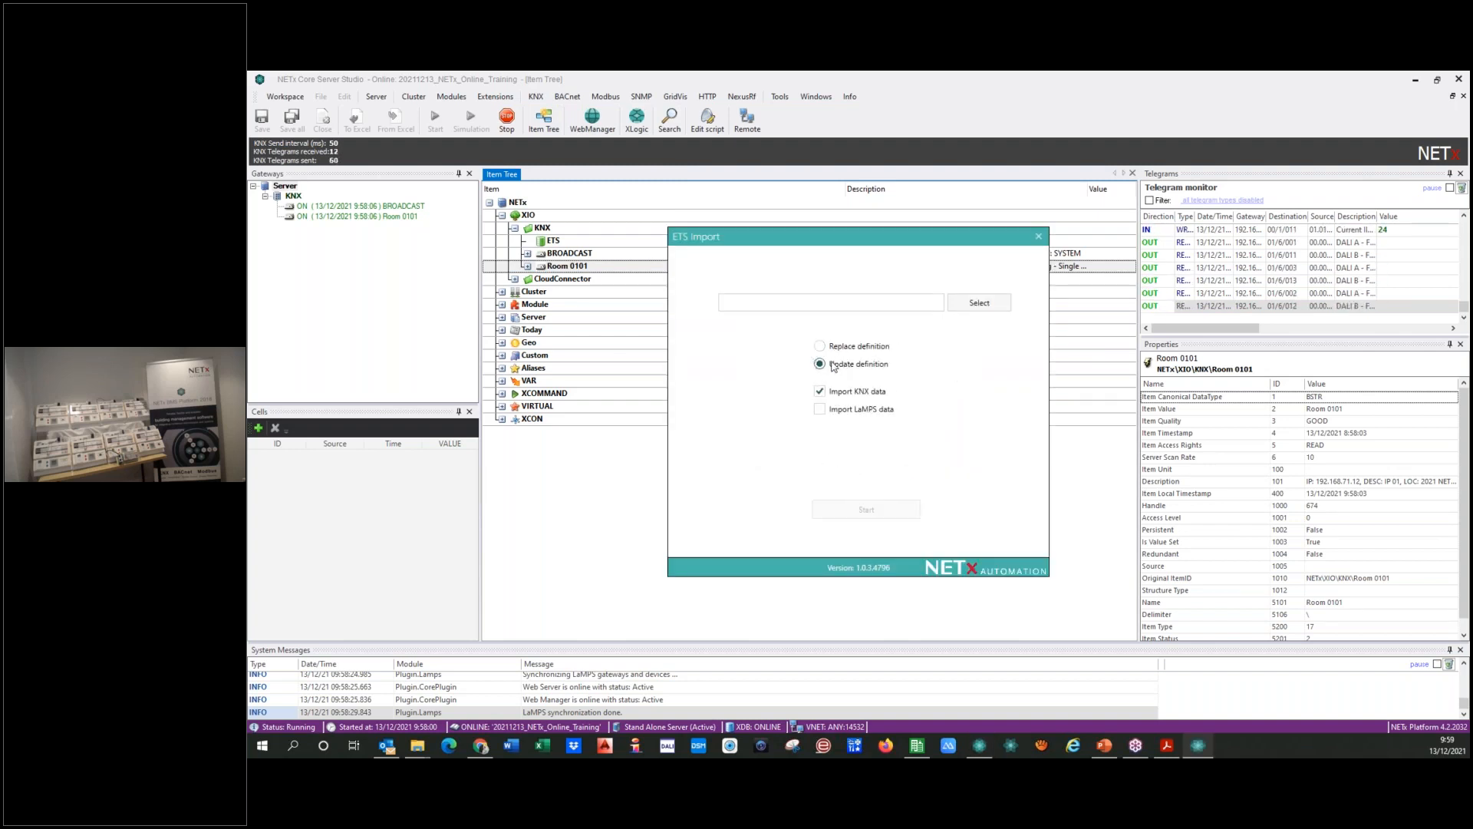
click(819, 409)
click(976, 304)
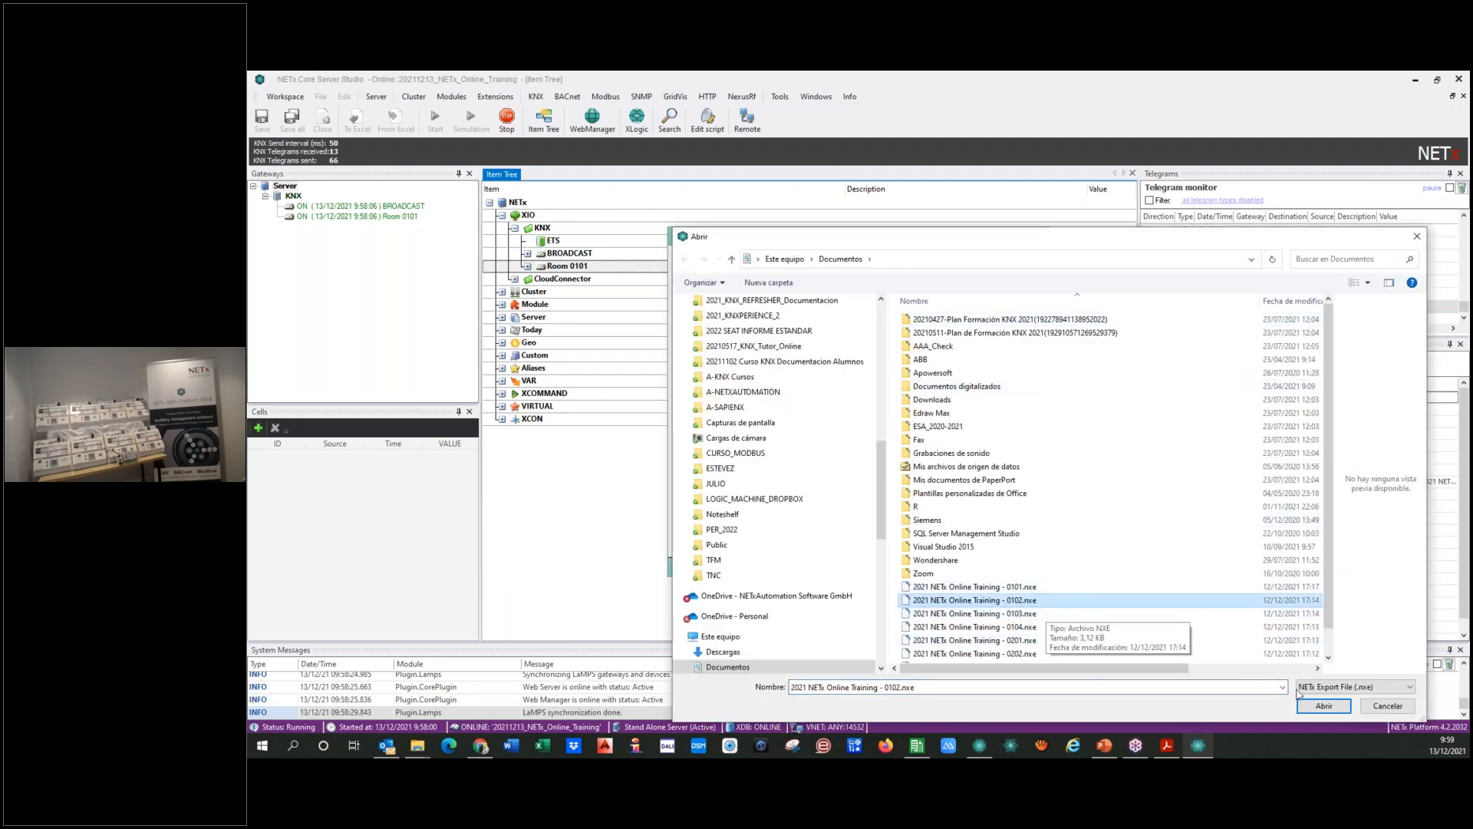
double_click(990, 601)
click(852, 510)
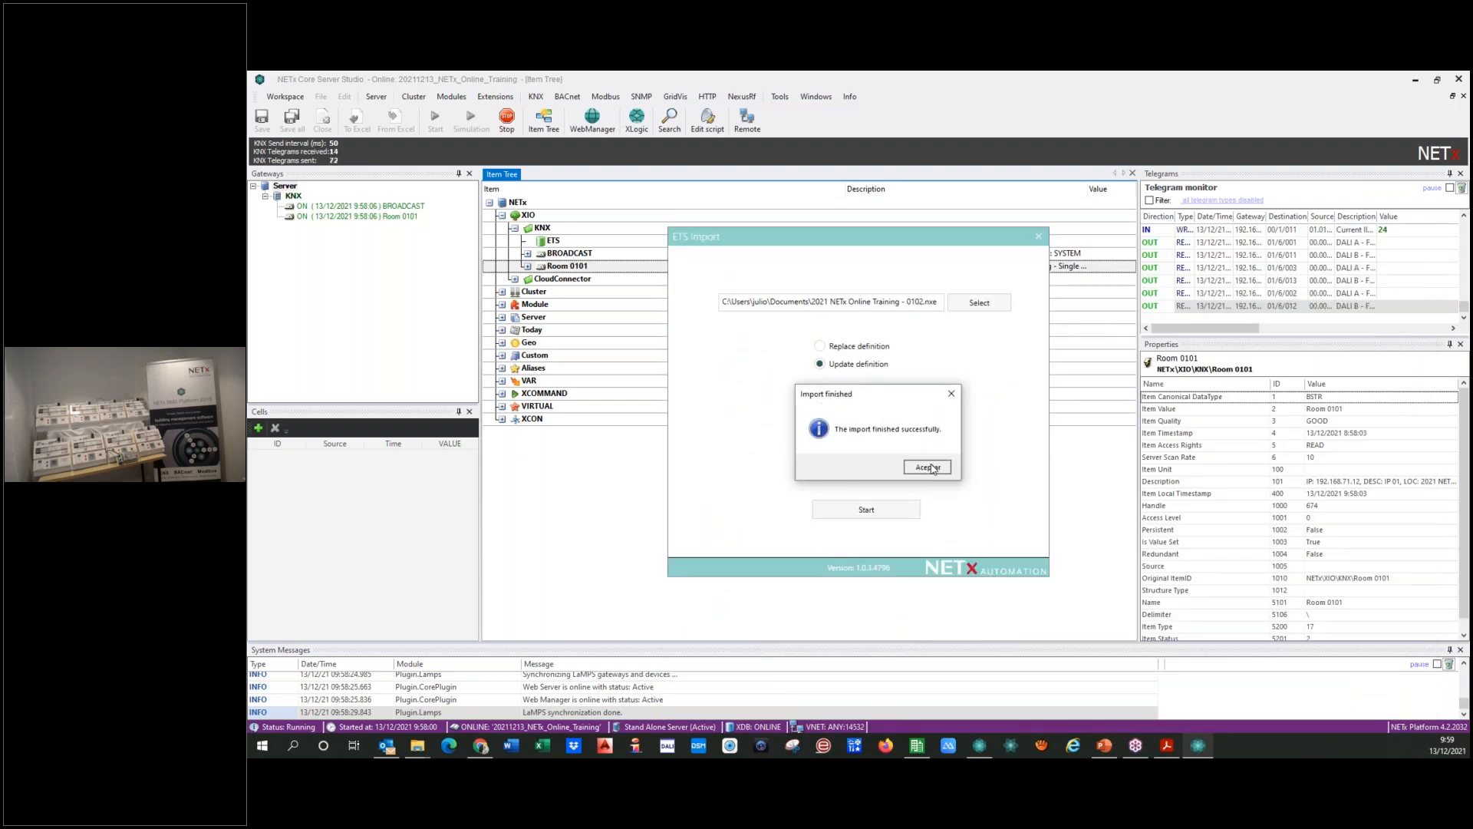
click(931, 465)
Step: Import "2021 NETx Online Training - 0103.nxe" with the same update settings
click(979, 302)
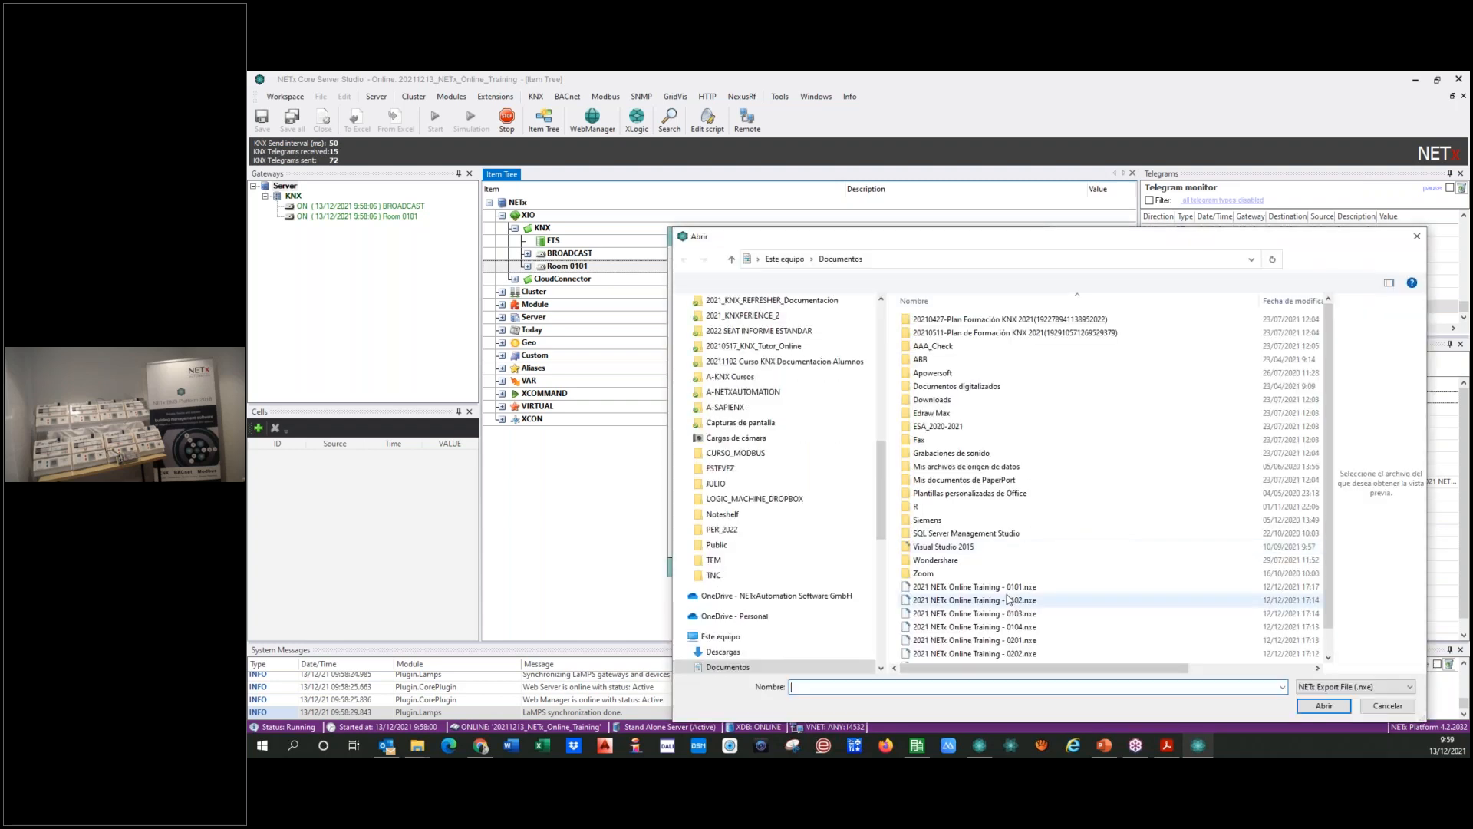
click(973, 613)
double_click(973, 613)
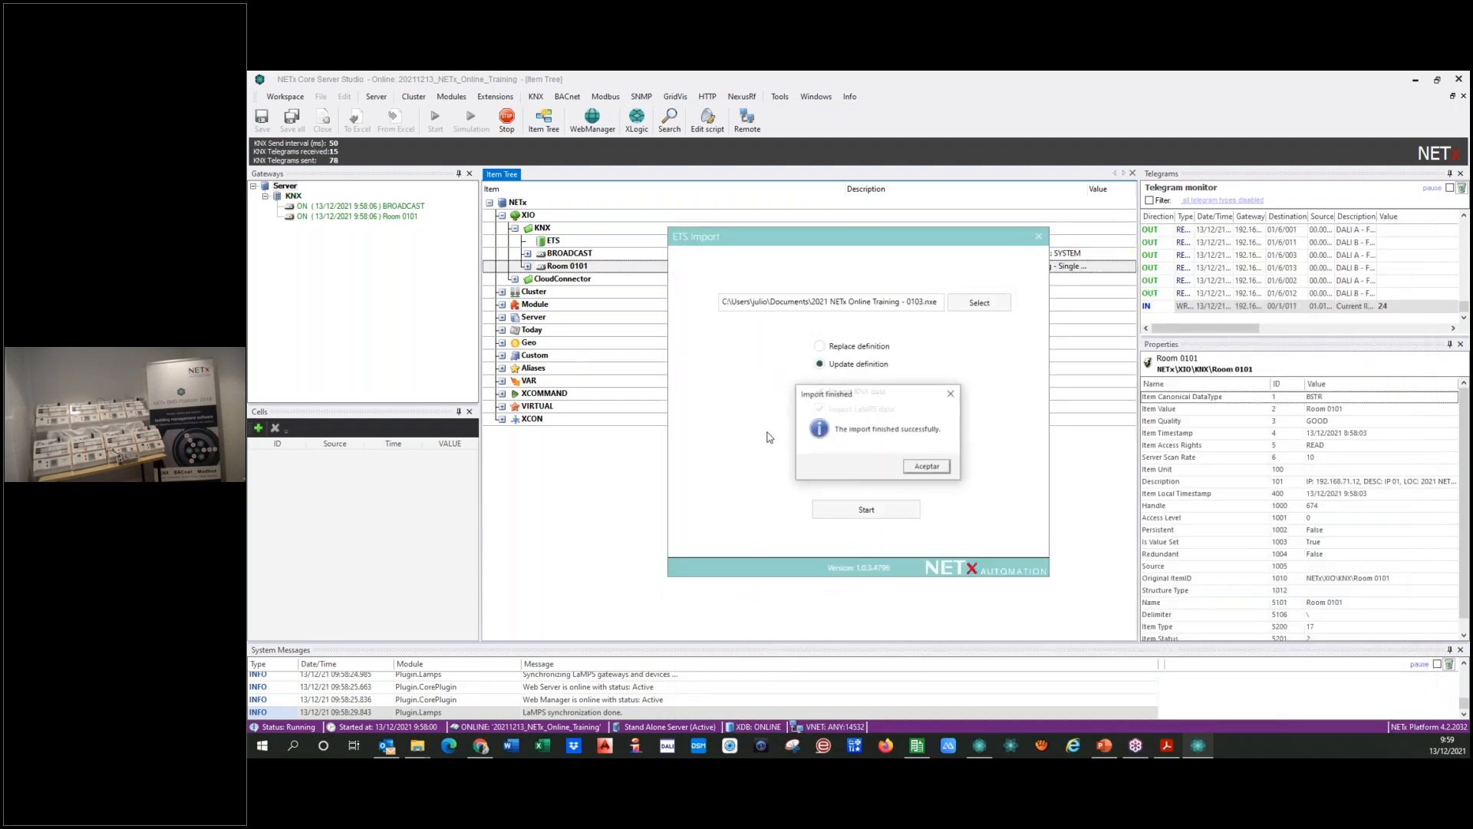
click(930, 469)
Step: Import "2021 NETx Online Training - 0104.nxe" as an update of the definitions with KNX and LaMPS data
click(965, 301)
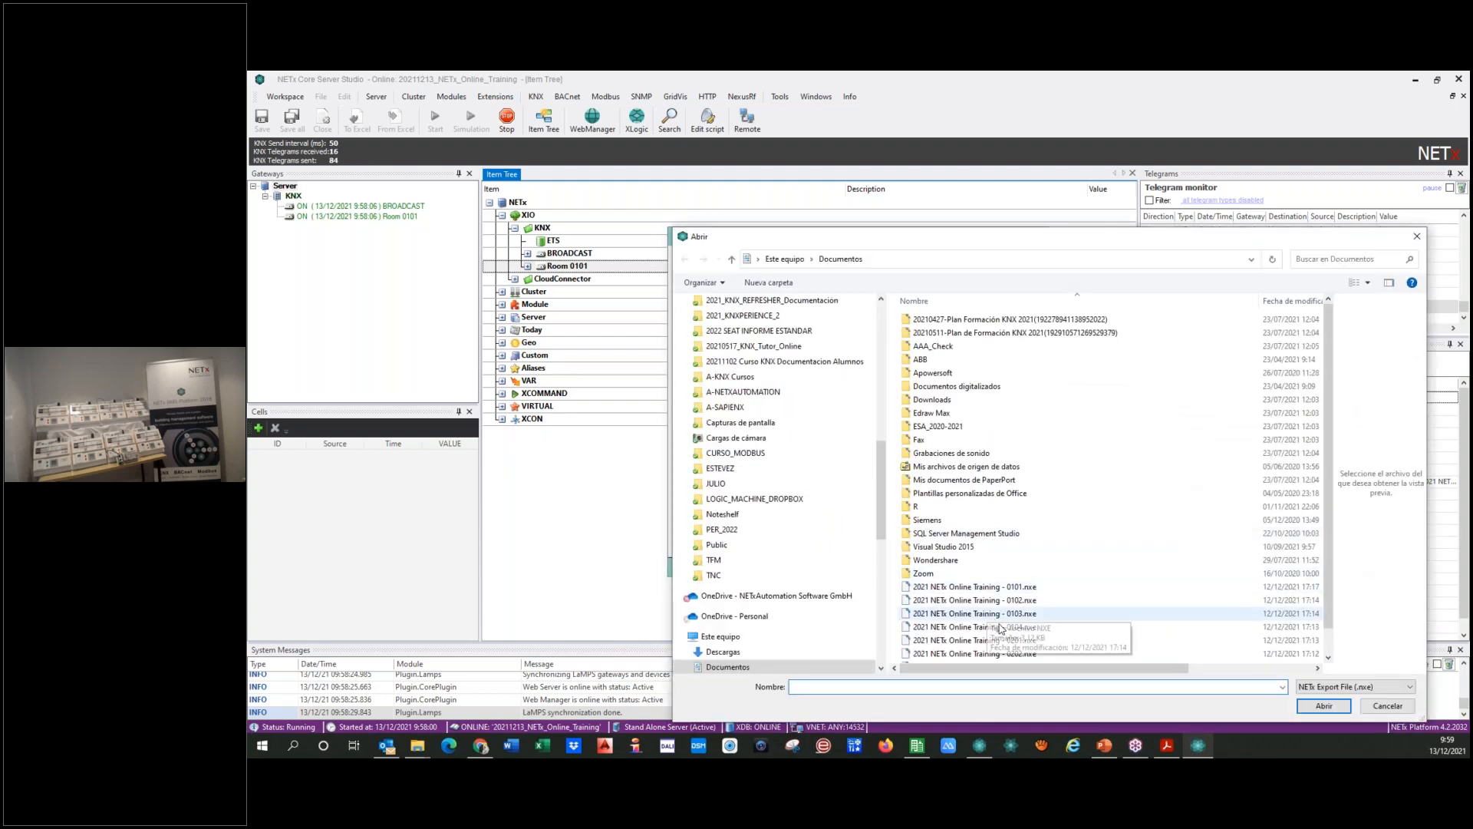
click(1012, 627)
click(1316, 706)
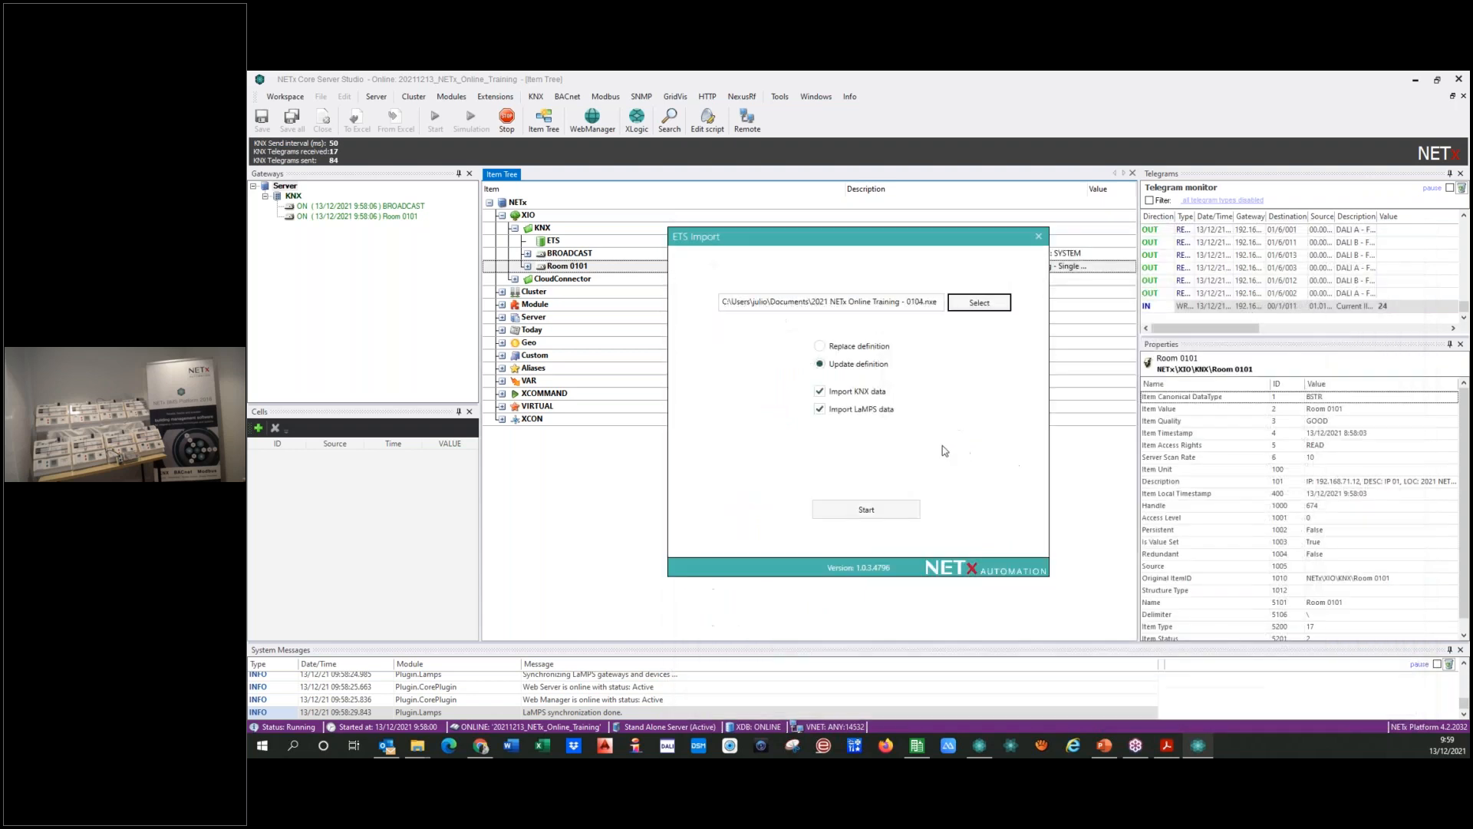
click(842, 510)
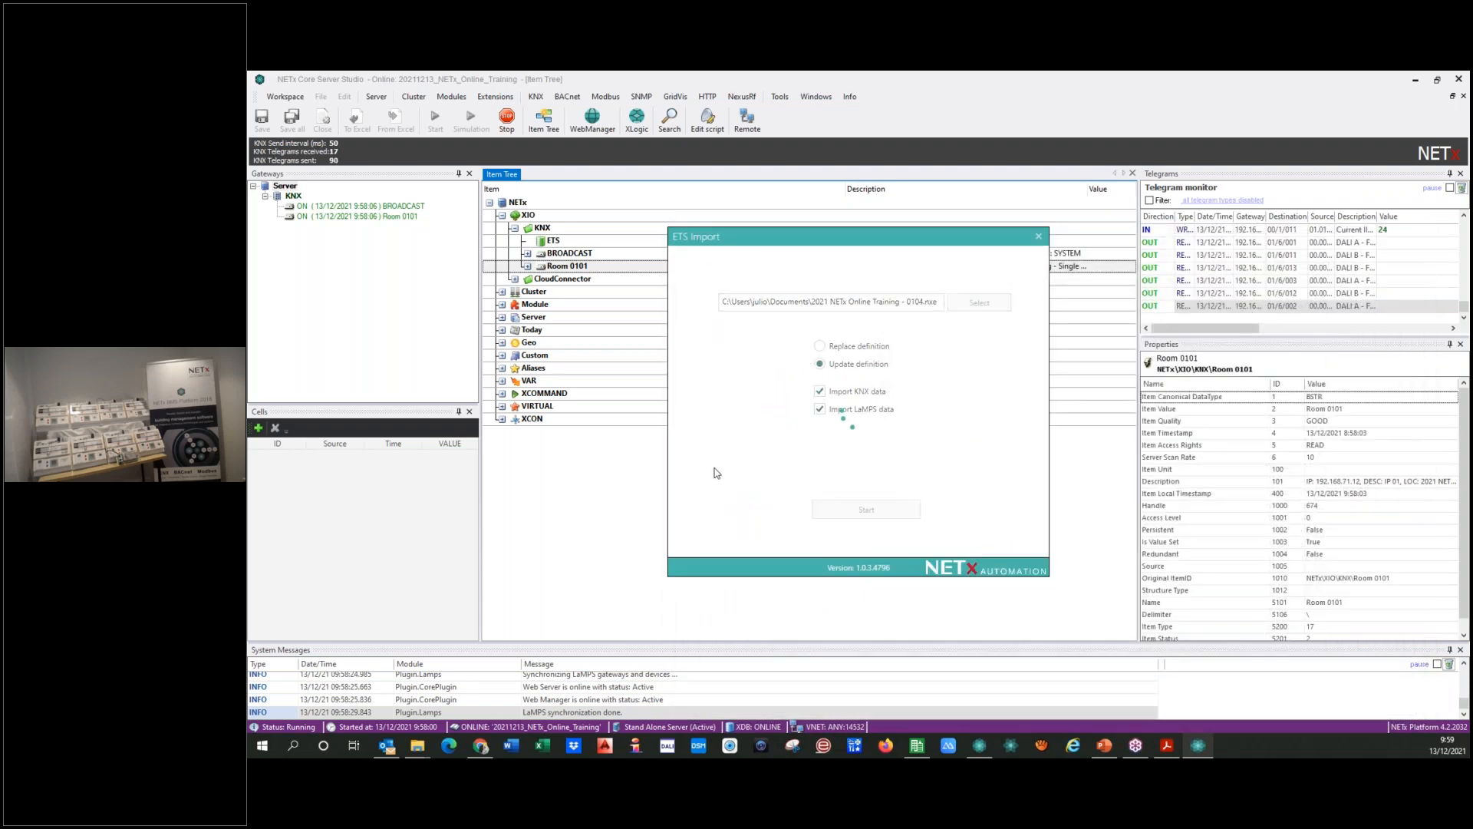
click(928, 468)
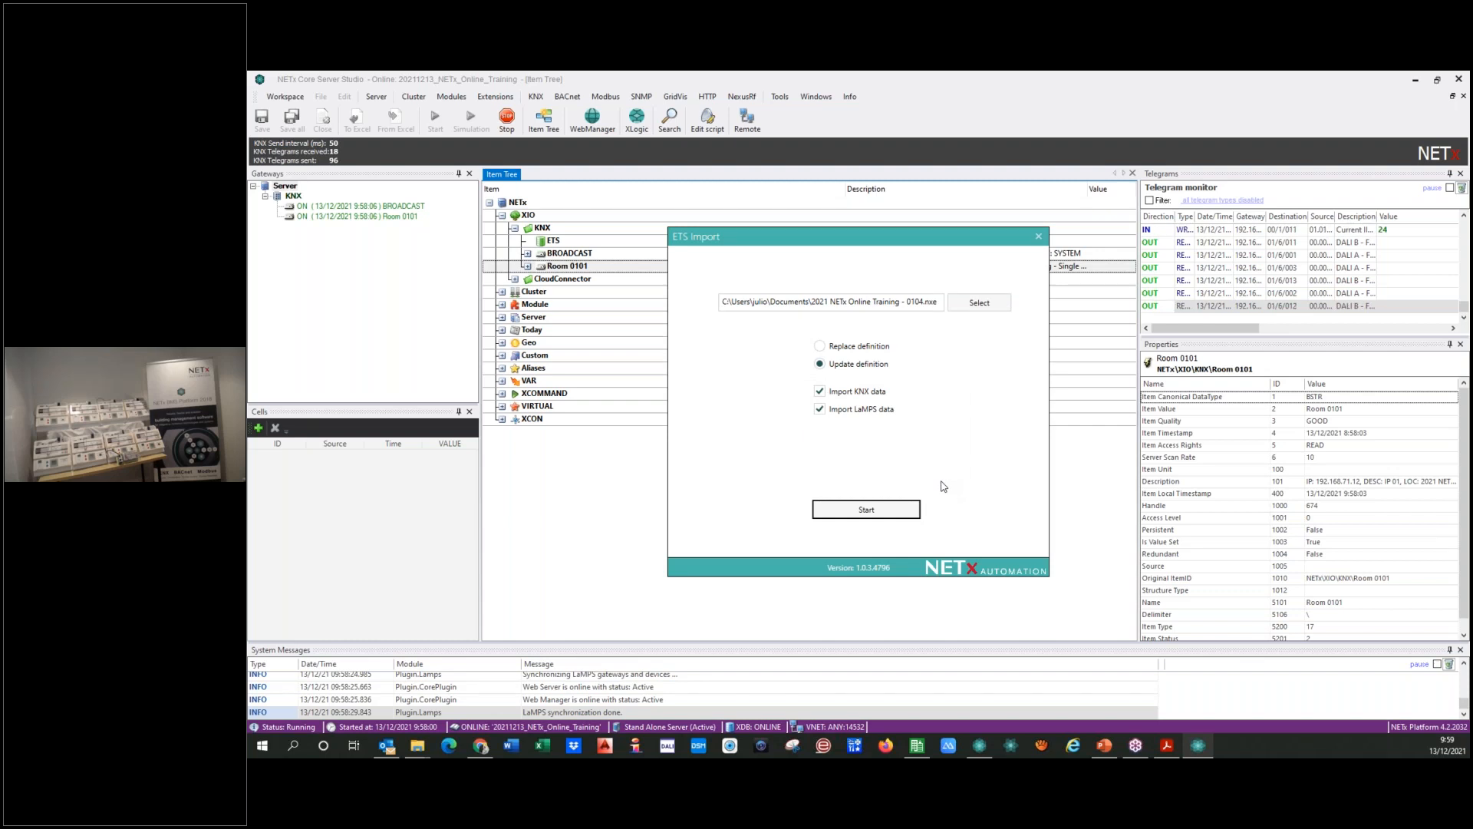
Step: Import "2021 NETx Online Training - 0201.nxe" with Update definition and both KNX and LaMPS data
click(1058, 620)
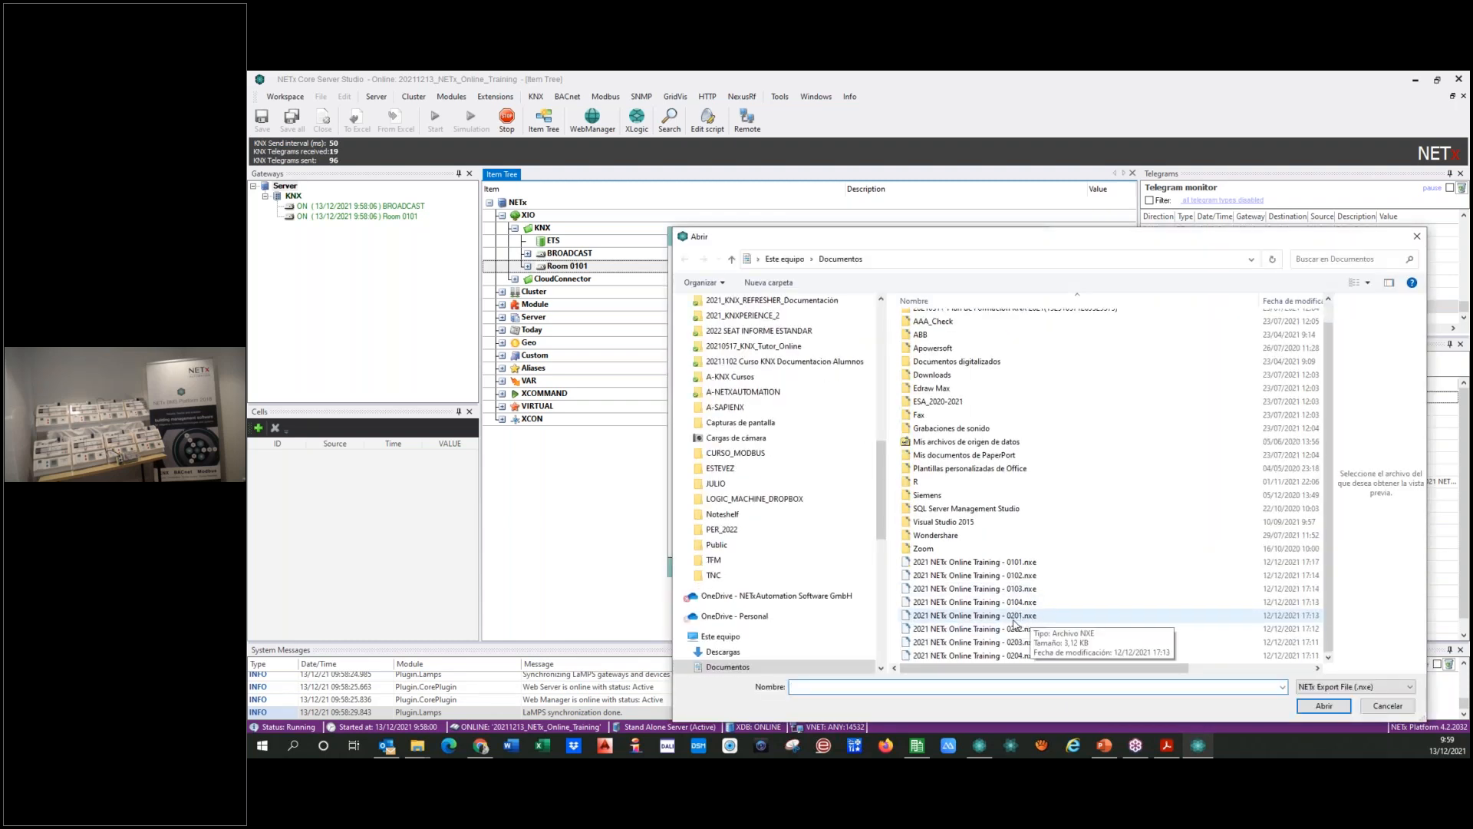
click(1010, 618)
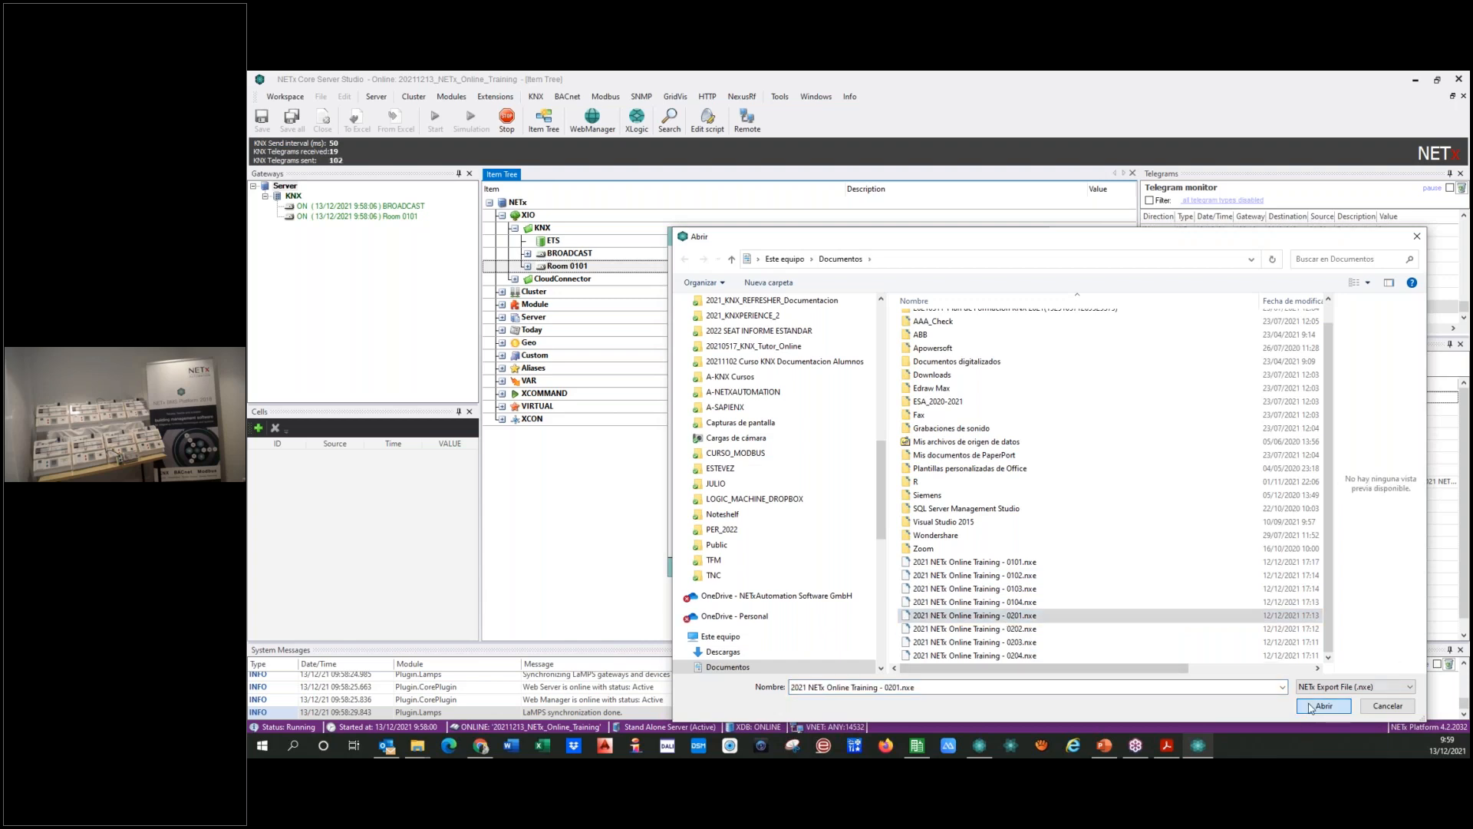
click(1315, 706)
click(869, 511)
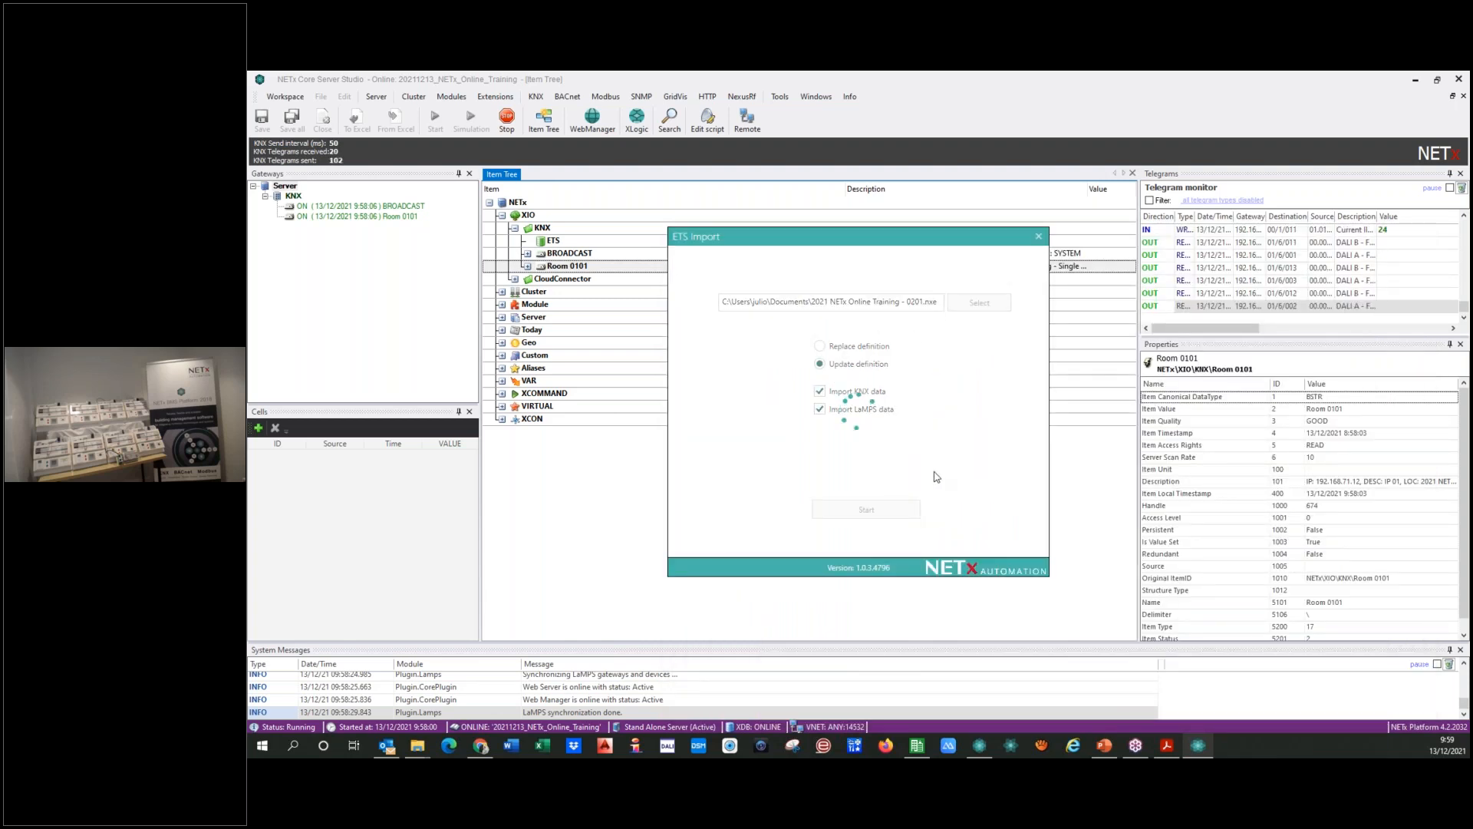
click(925, 467)
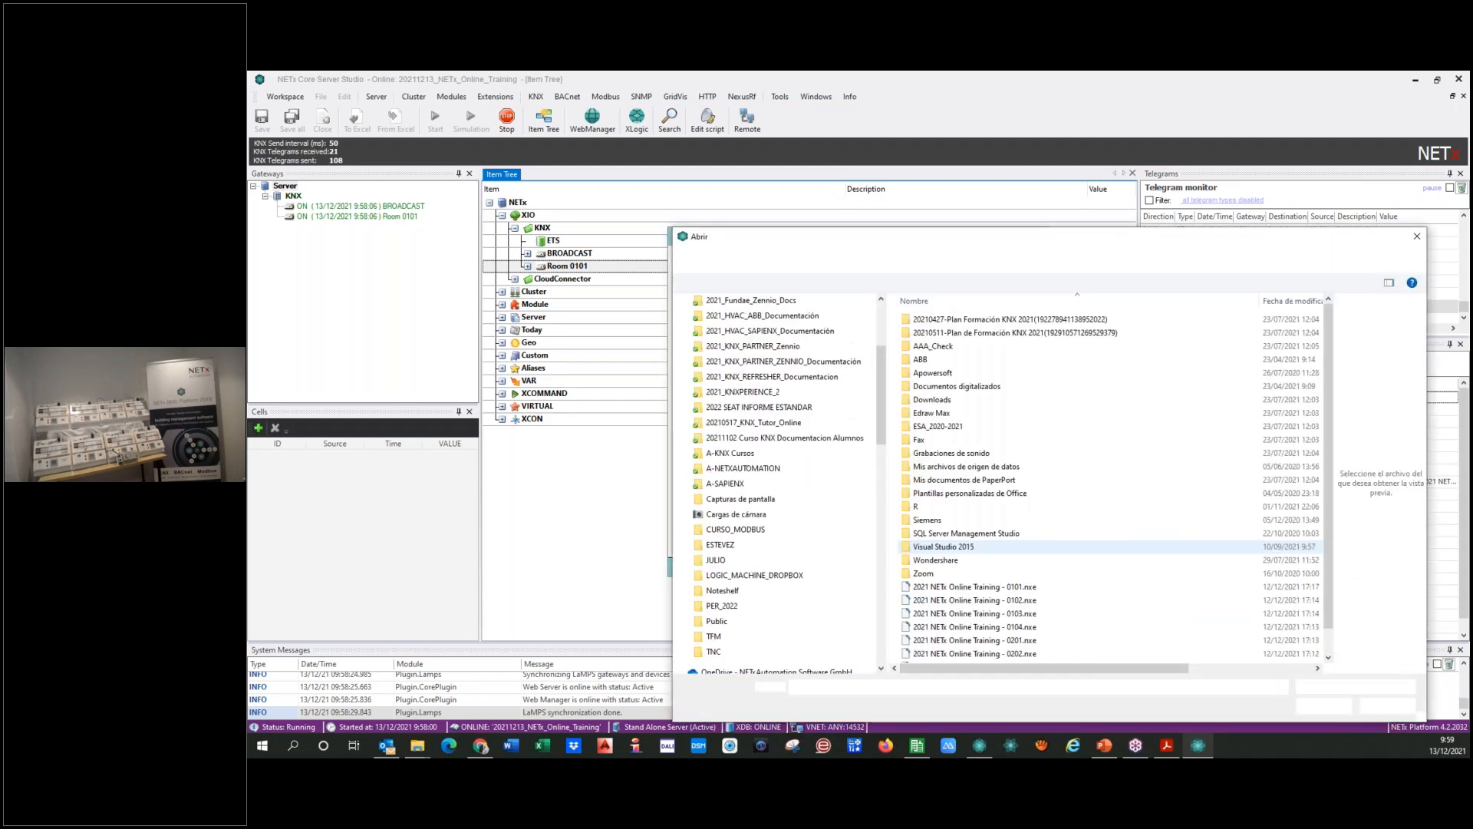
Step: Import "2021 NETx Online Training - 0202.nxe" as a definition update with KNX and LaMPS data
click(1042, 632)
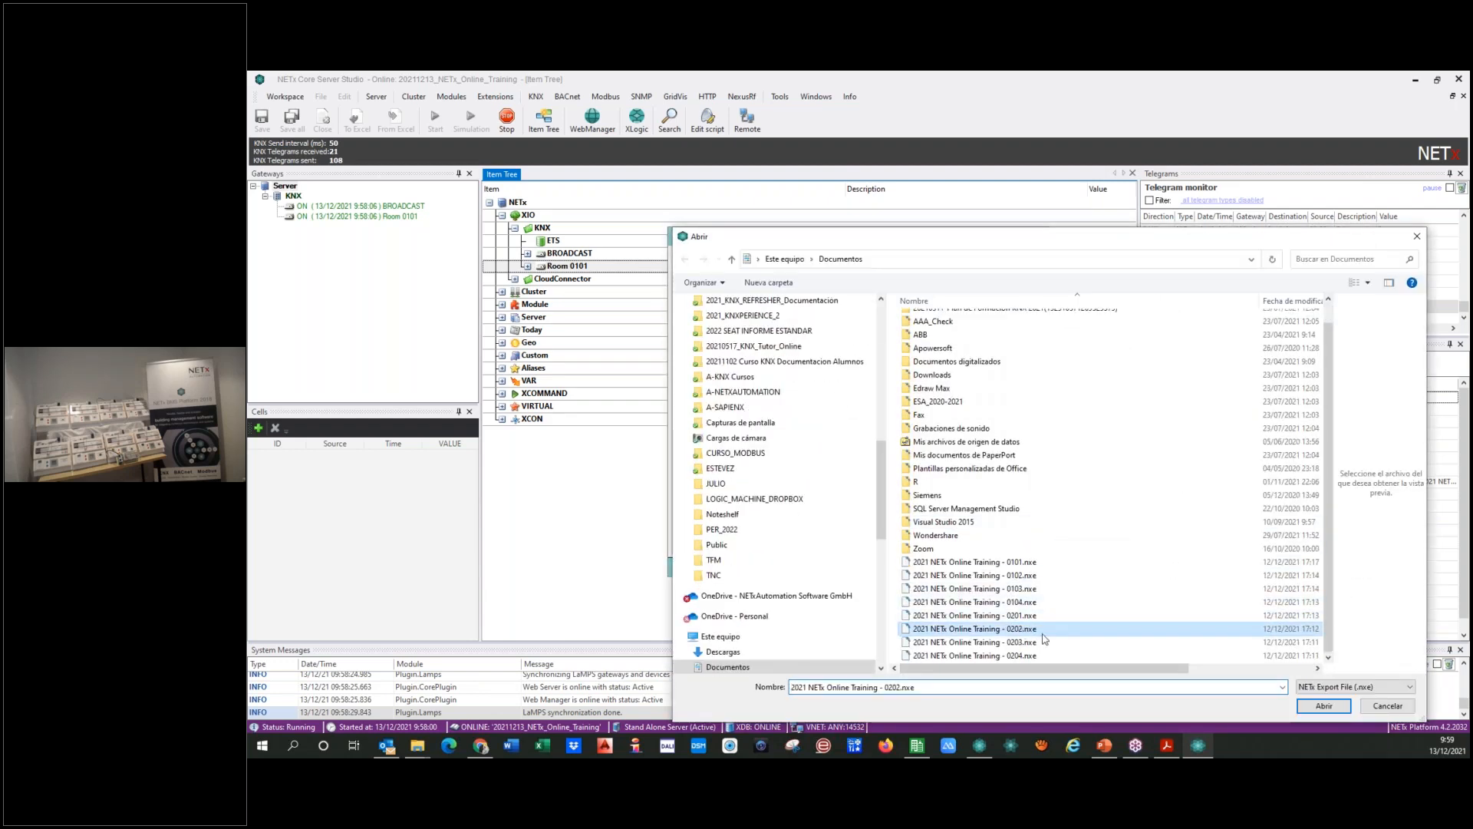
click(1322, 706)
click(846, 509)
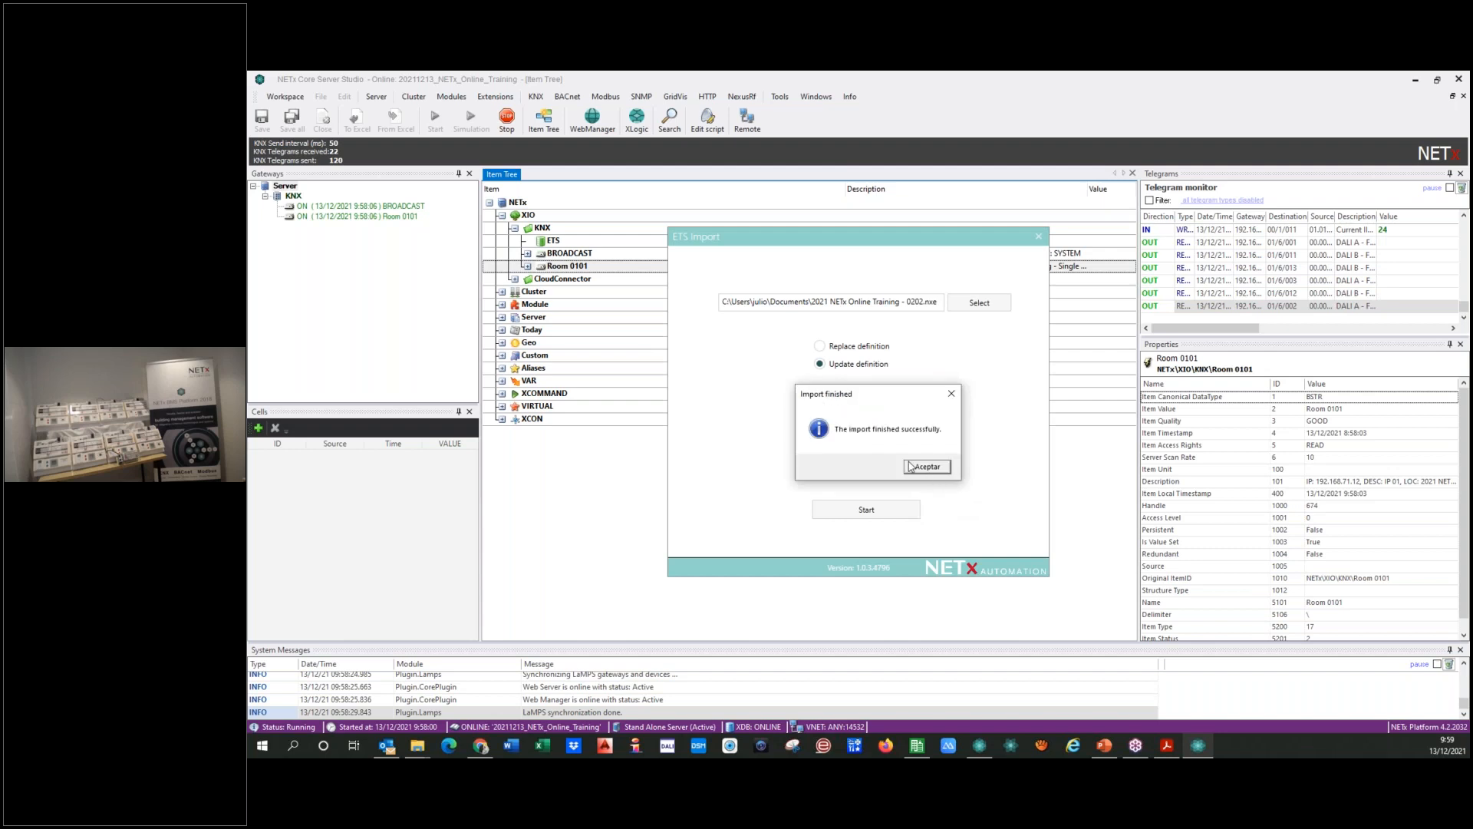
click(926, 463)
Step: Import "2021 NETx Online Training - 0203.nxe" with the same update settings for KNX and LaMPS data
click(972, 304)
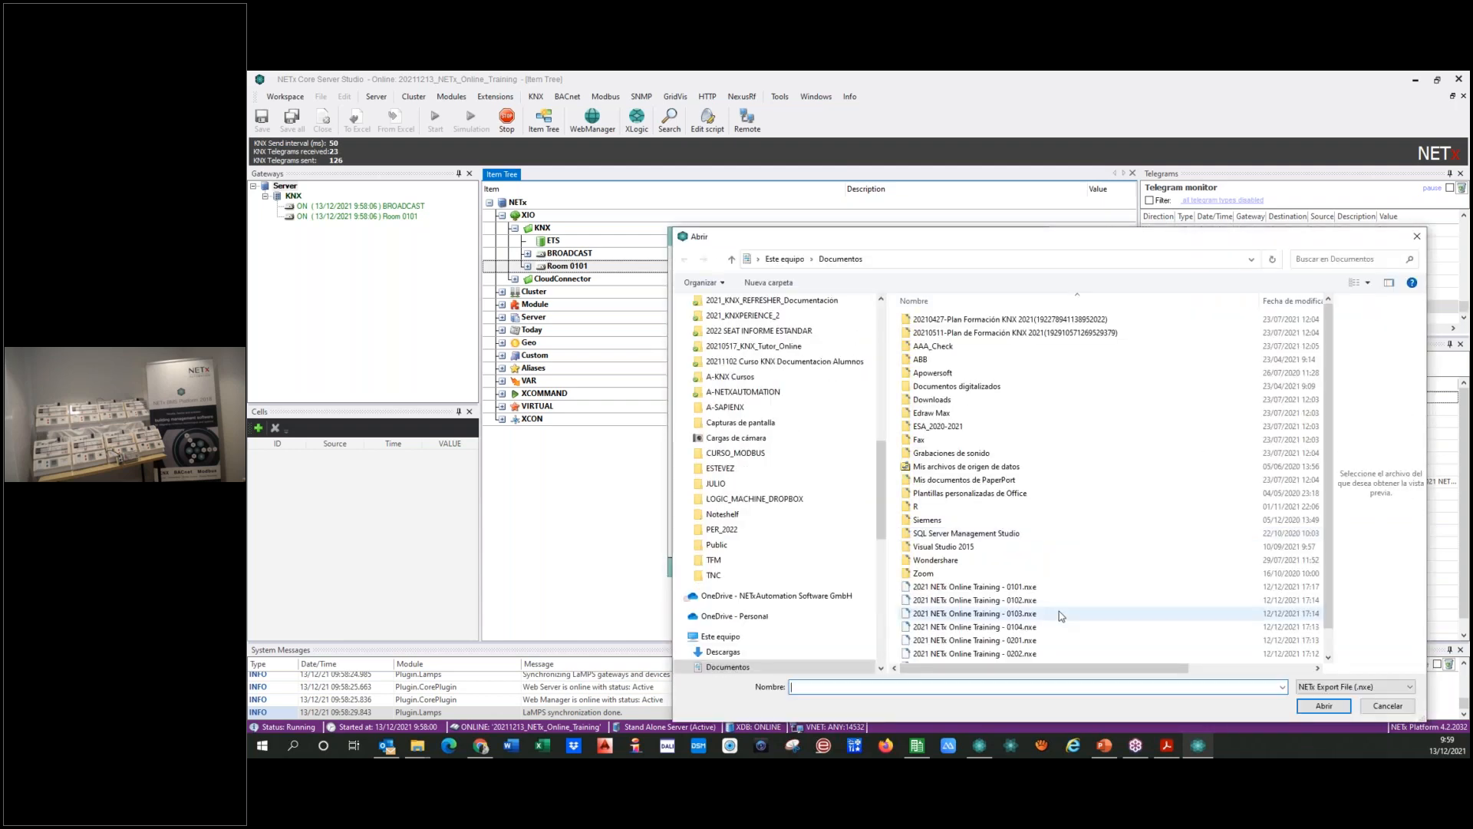
click(996, 644)
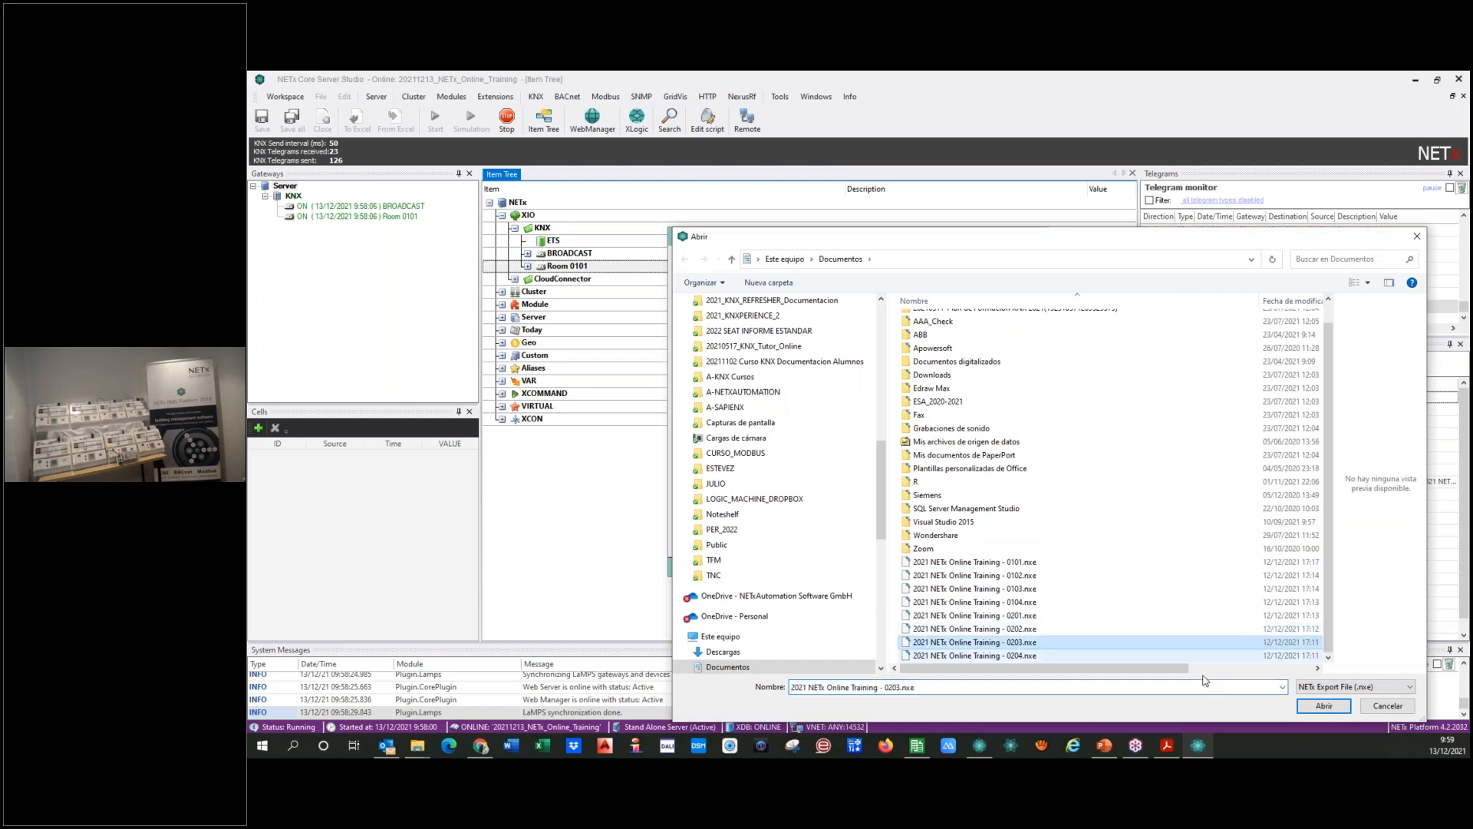
click(1305, 705)
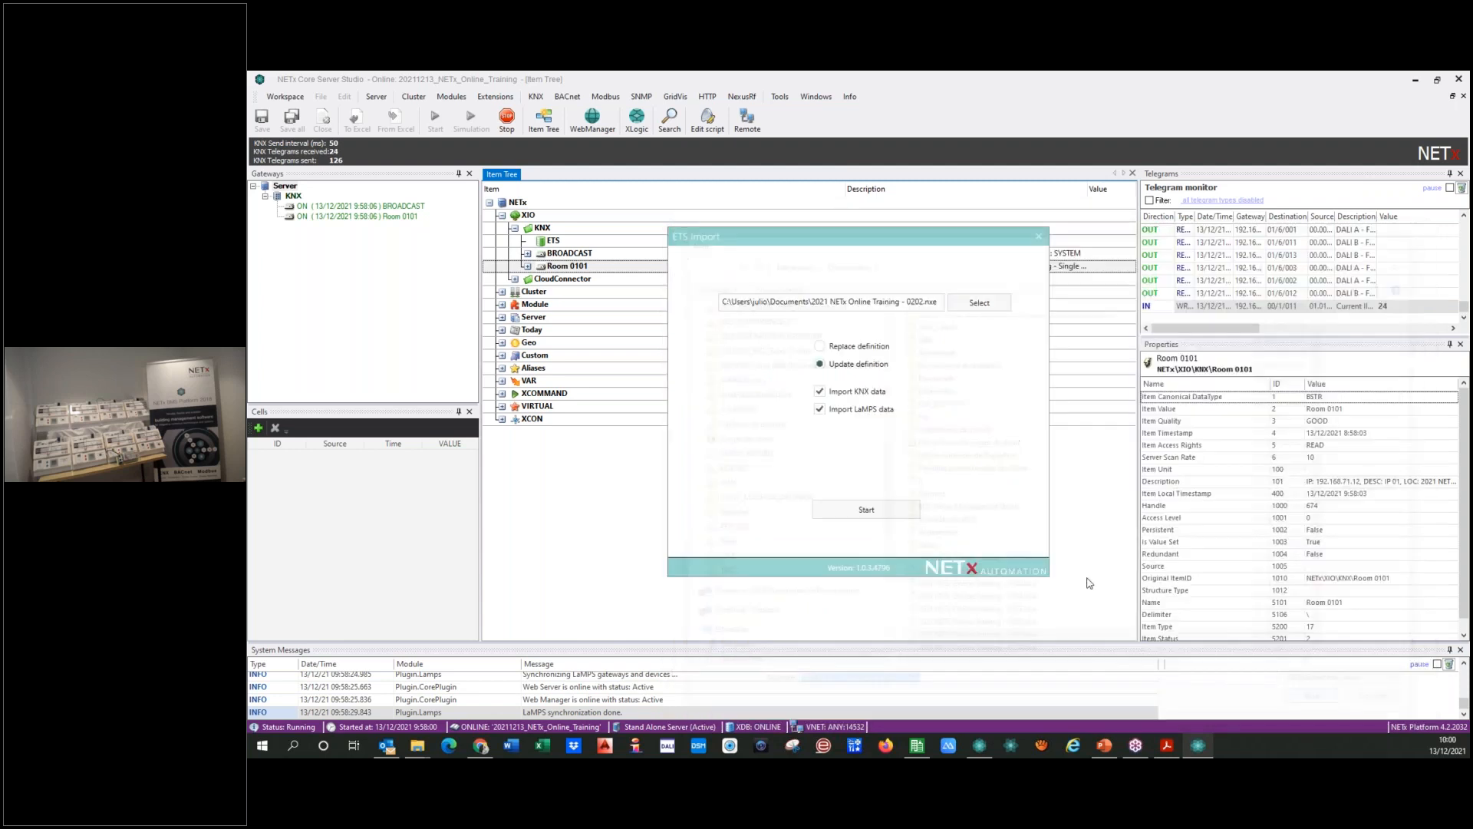
click(855, 511)
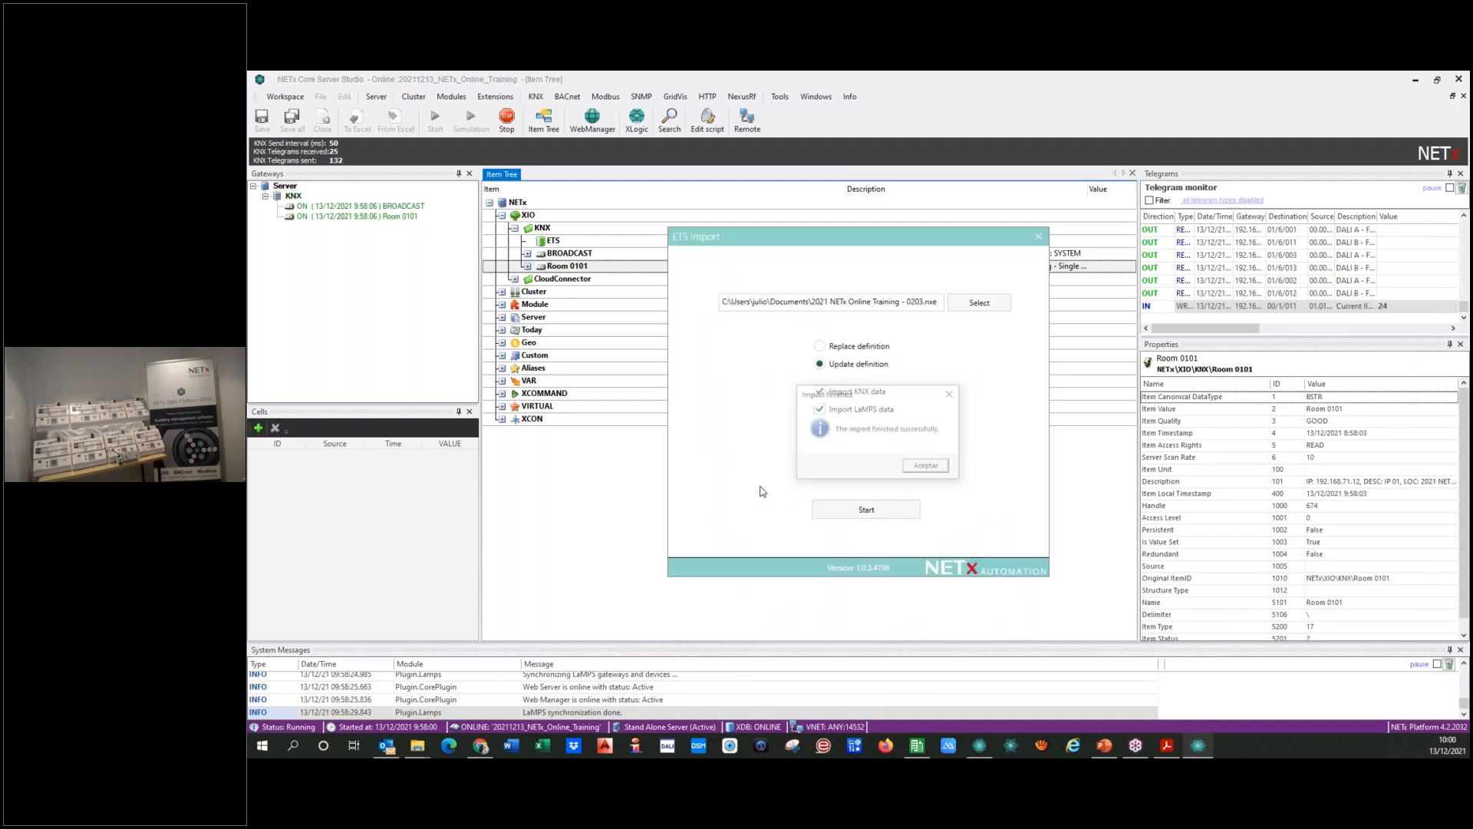
click(928, 467)
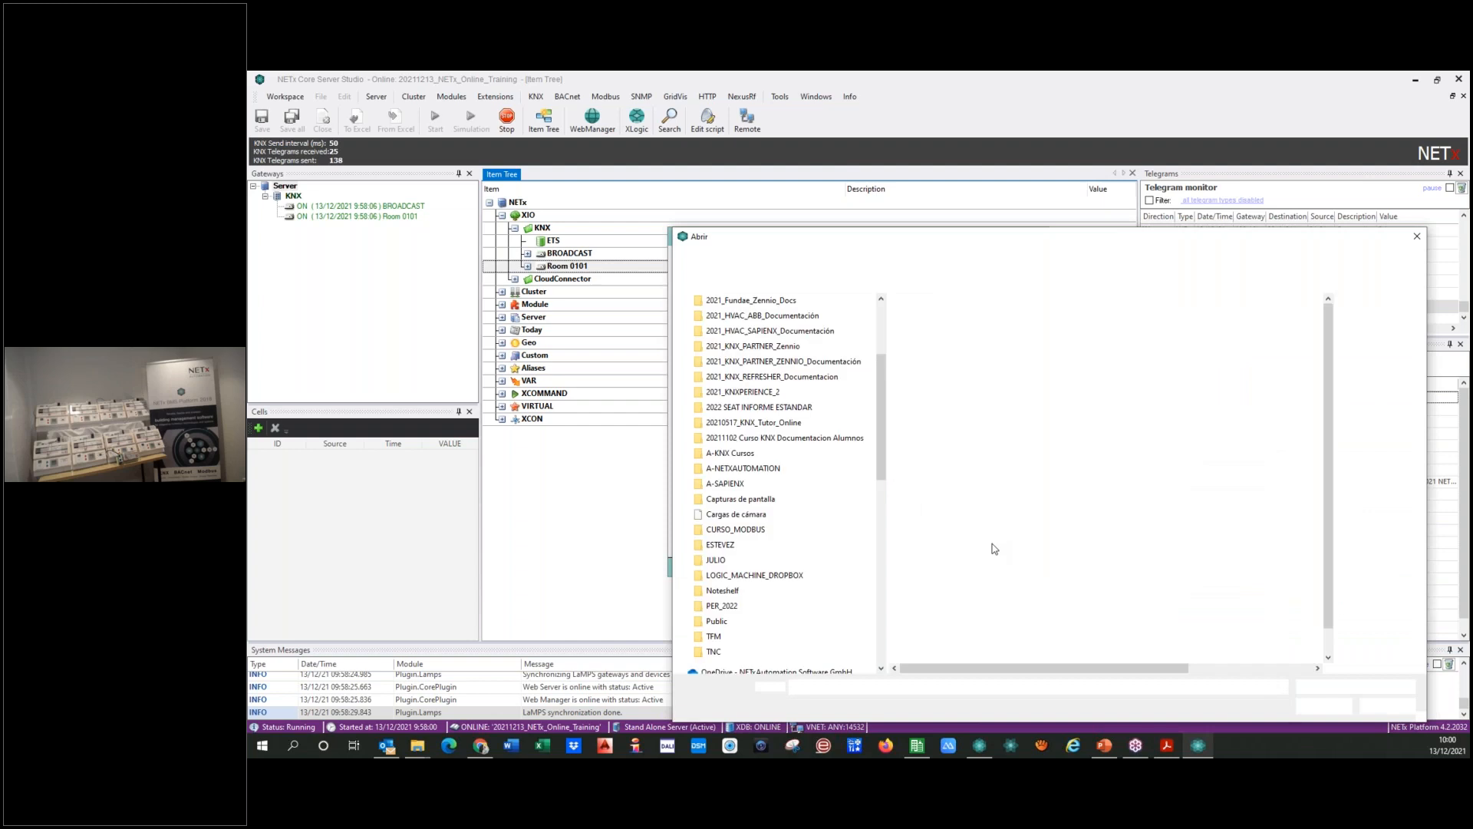
Step: Import "2021 NETx Online Training - 0204.nxe" as an update with KNX and LaMPS data, and close the ETS import
scroll(992, 574, down, 2)
click(975, 656)
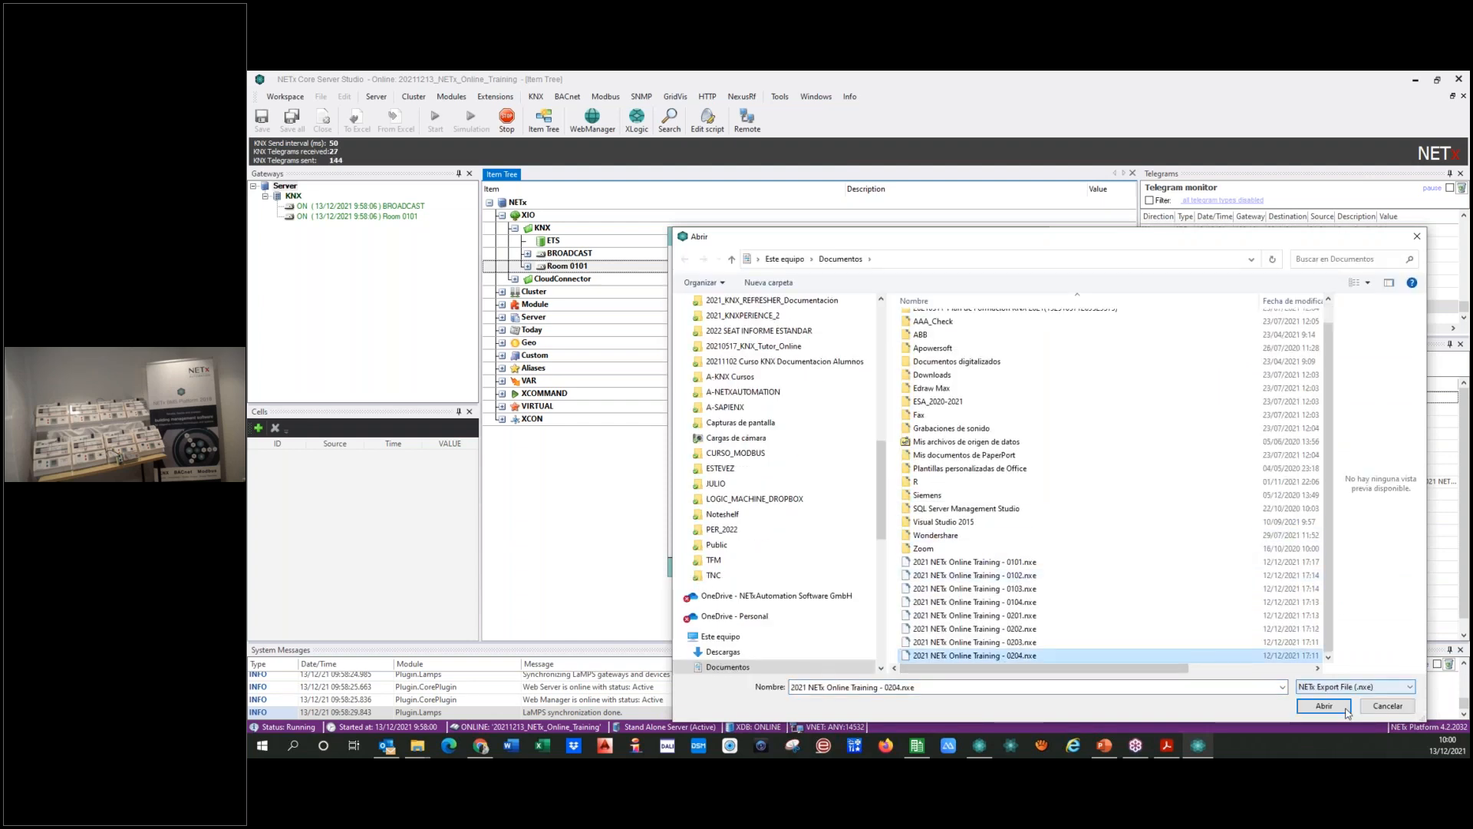
click(1341, 708)
click(823, 515)
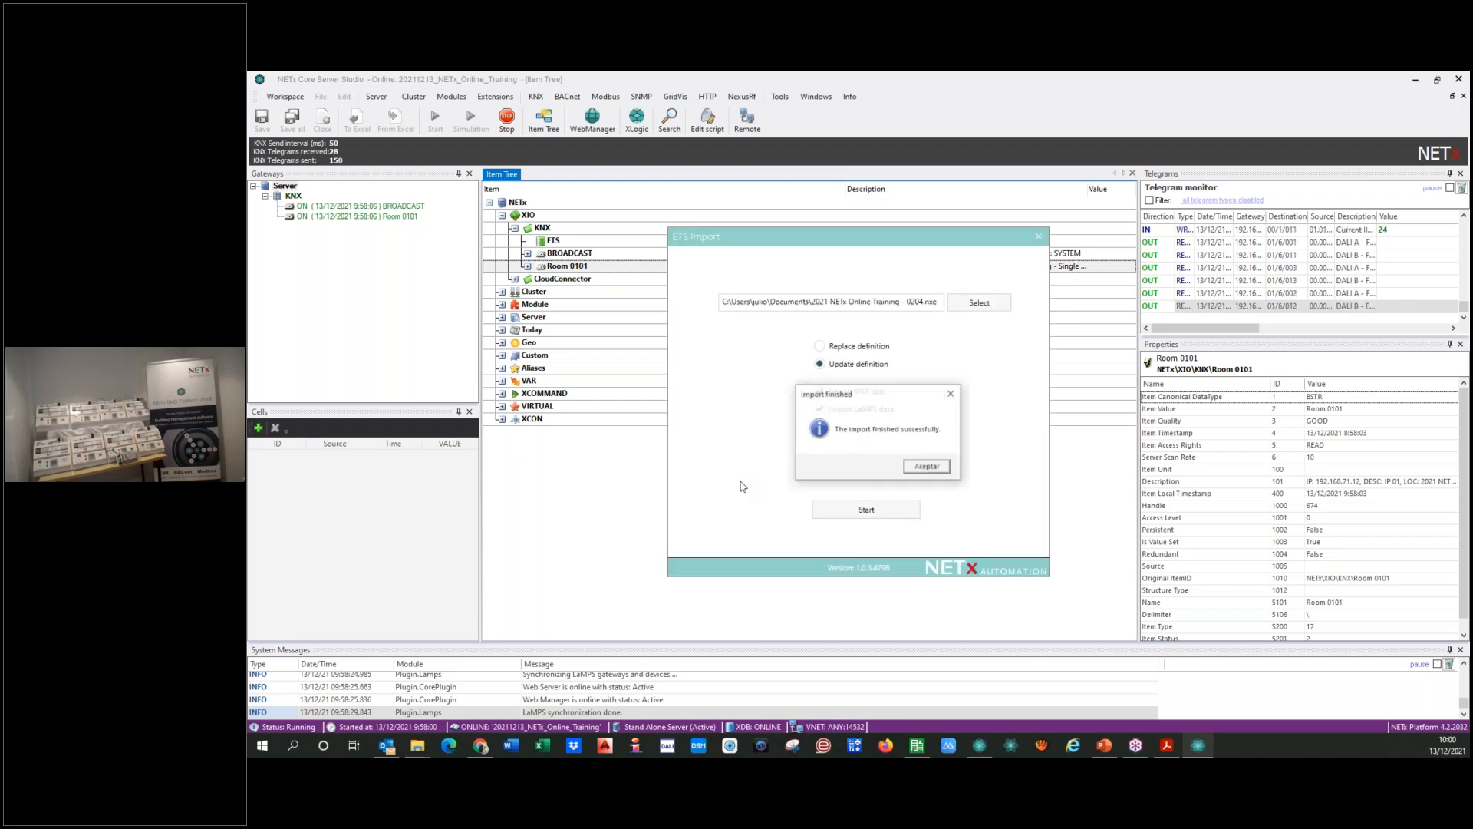
click(933, 467)
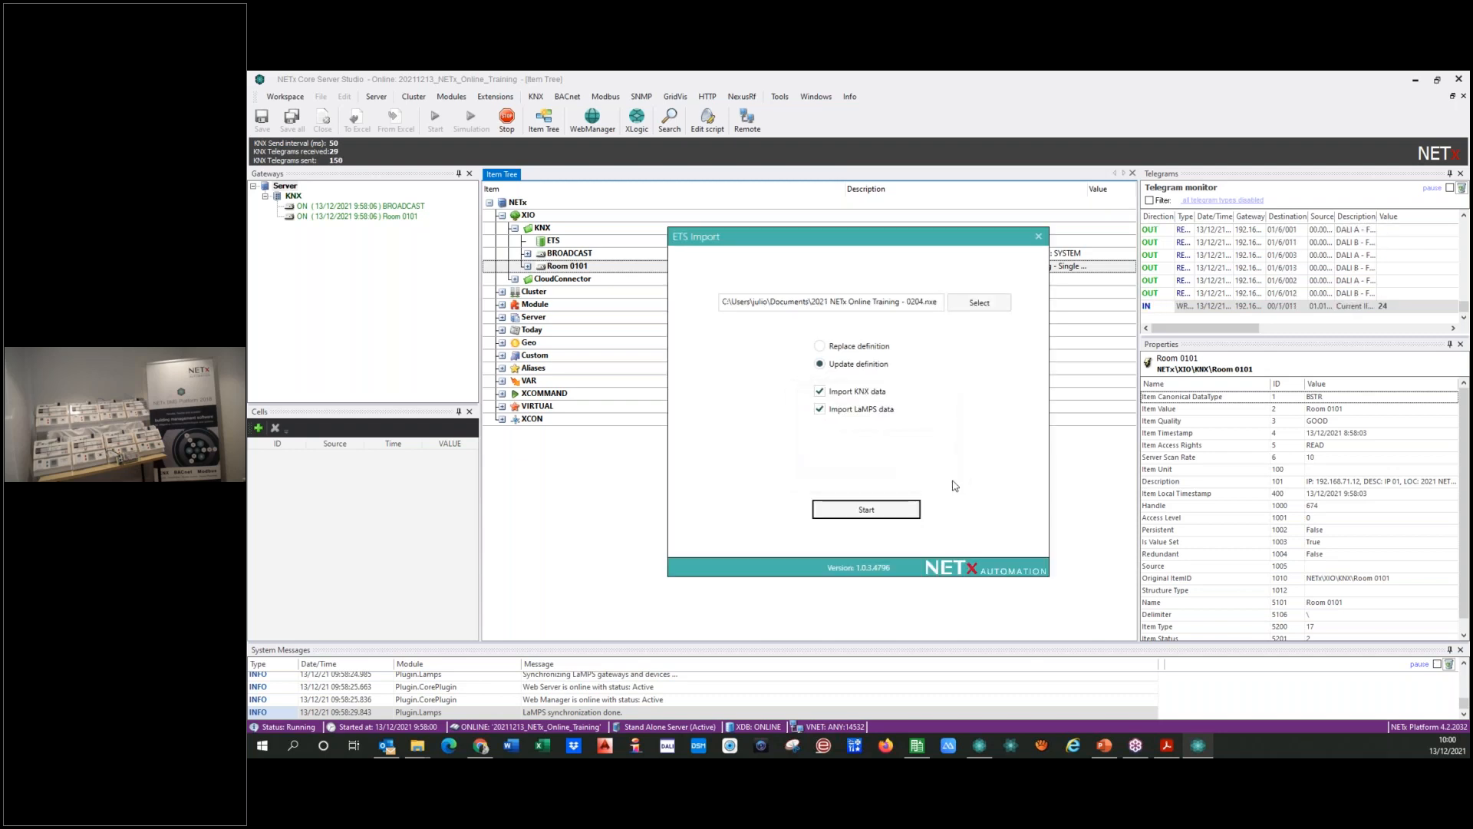
click(1040, 242)
click(928, 451)
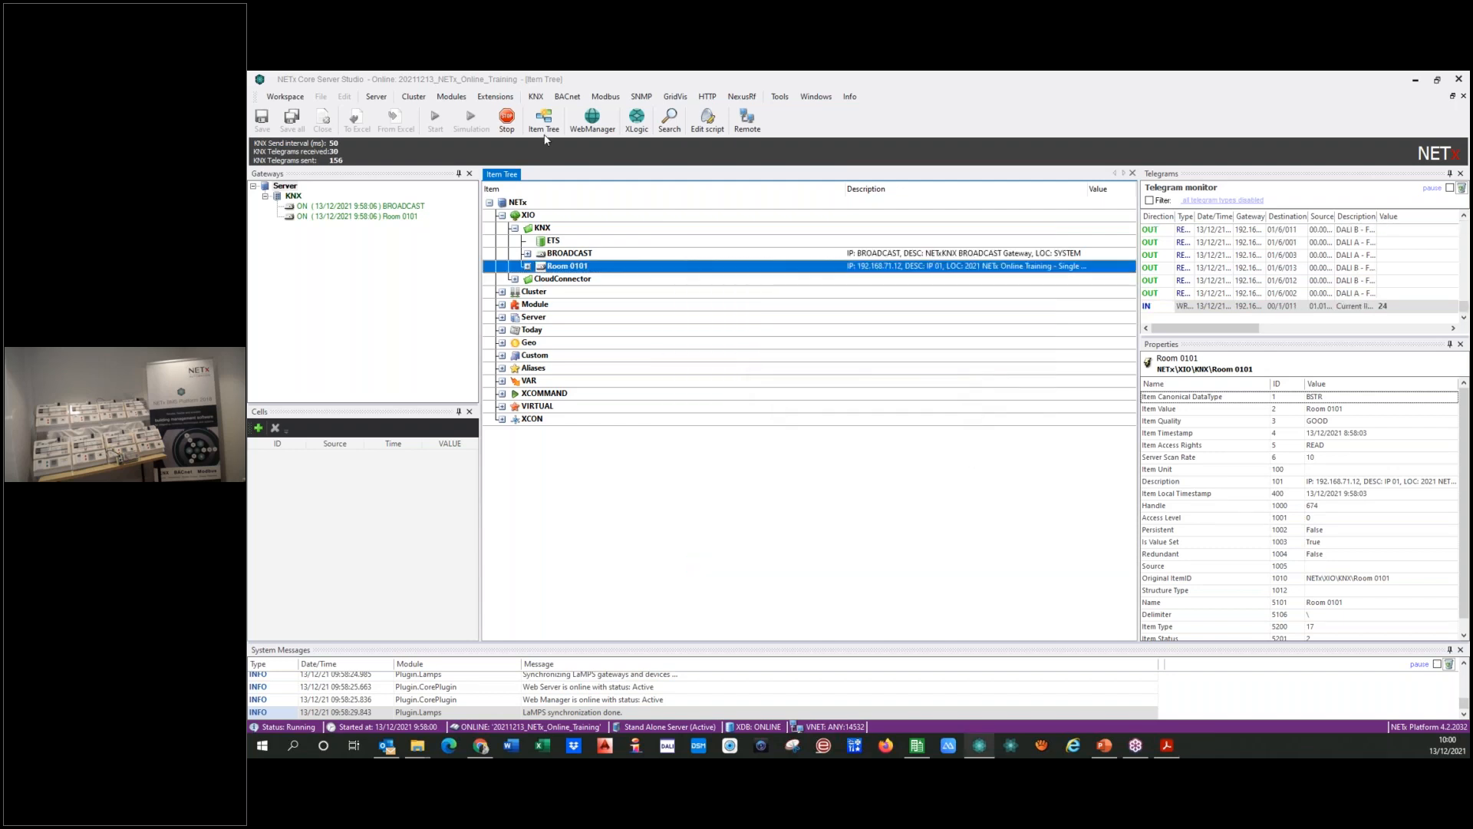
Step: Restart the server to load the imported room definitions
click(376, 97)
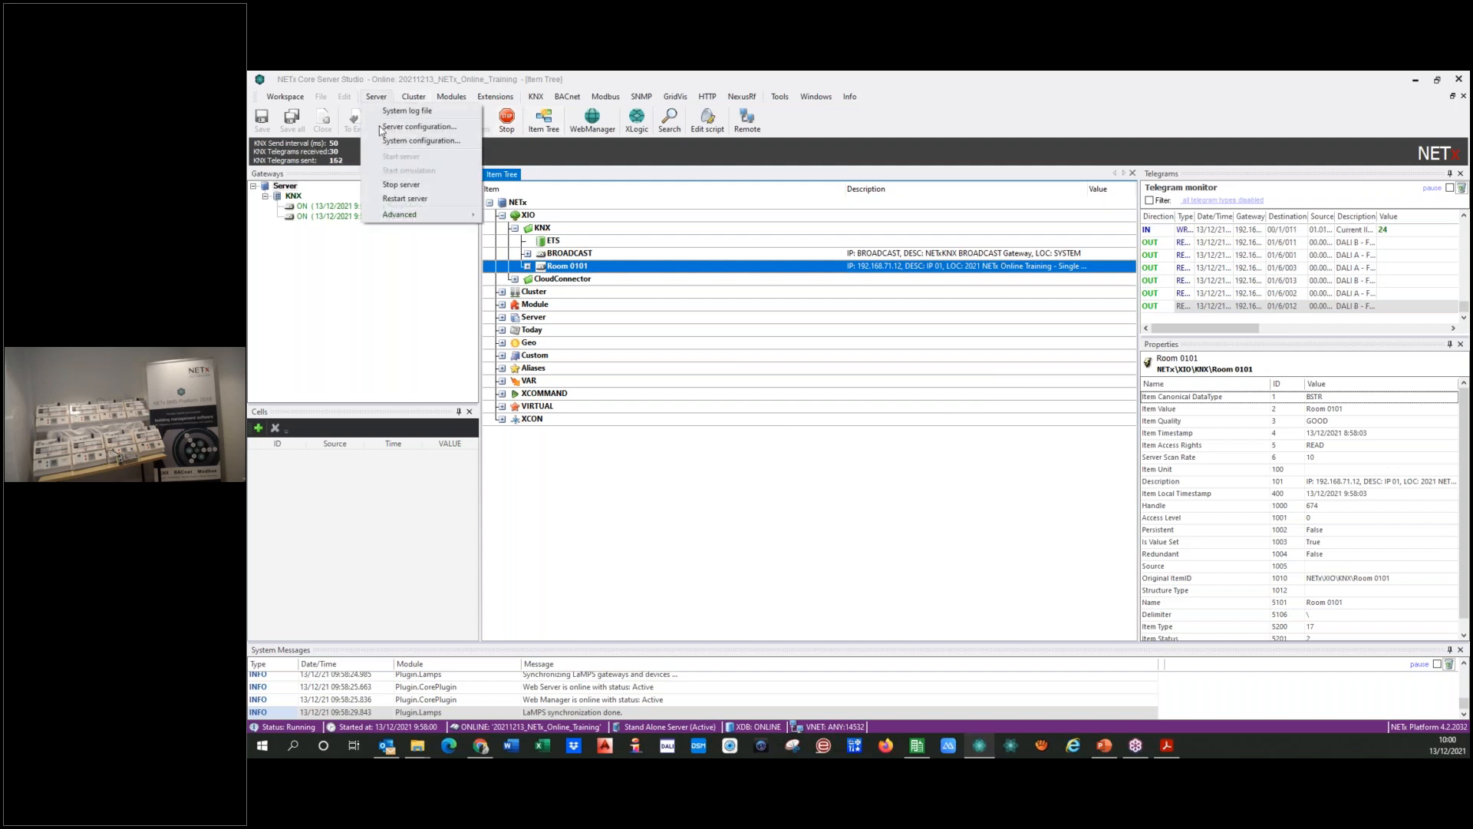
click(402, 199)
click(875, 451)
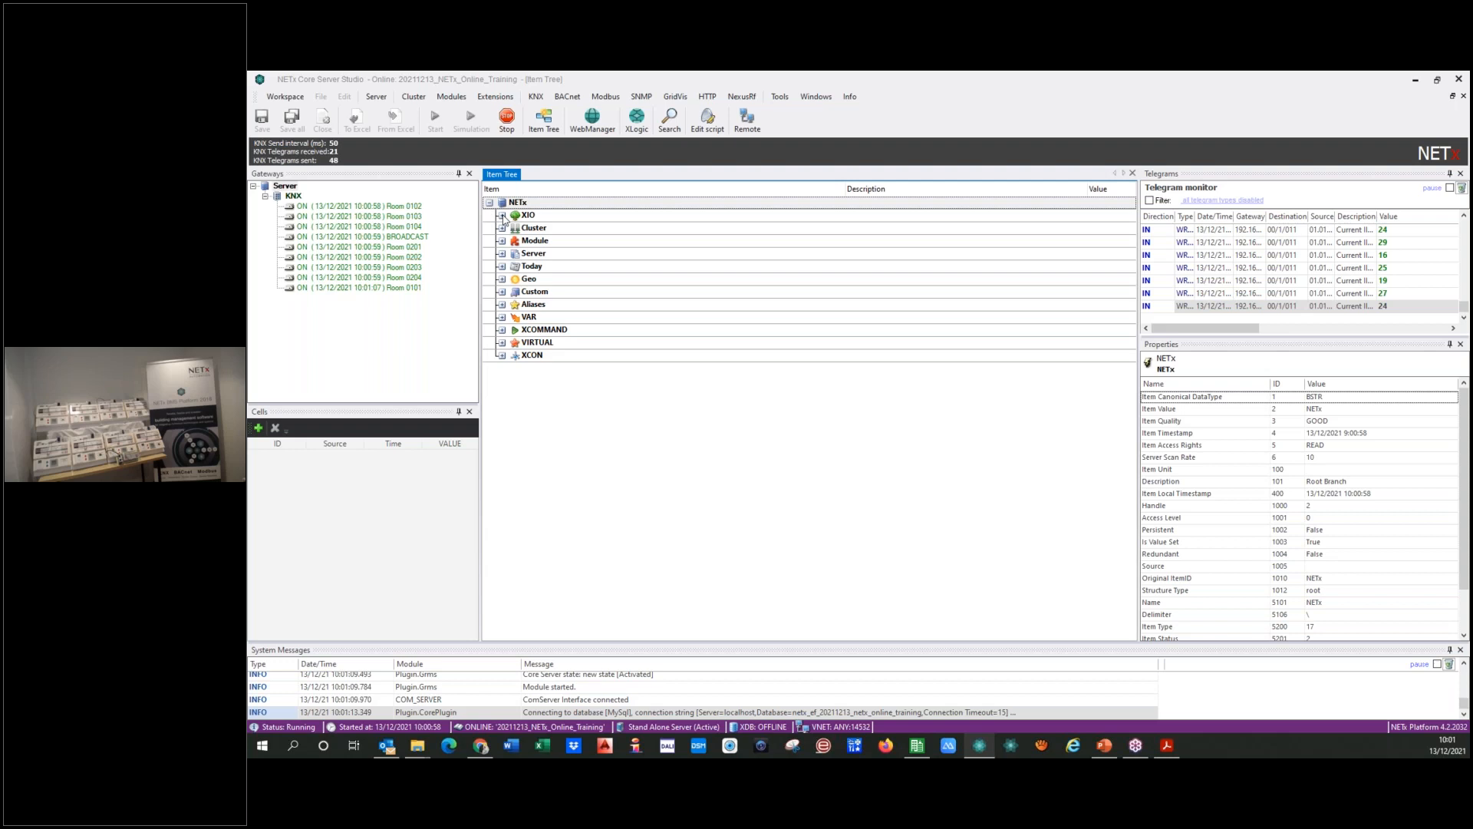
Step: Examine the imported rooms under XIO > KNX in the item tree, expanding Room 0101, Room 0102 and Room 0202
click(503, 216)
click(514, 228)
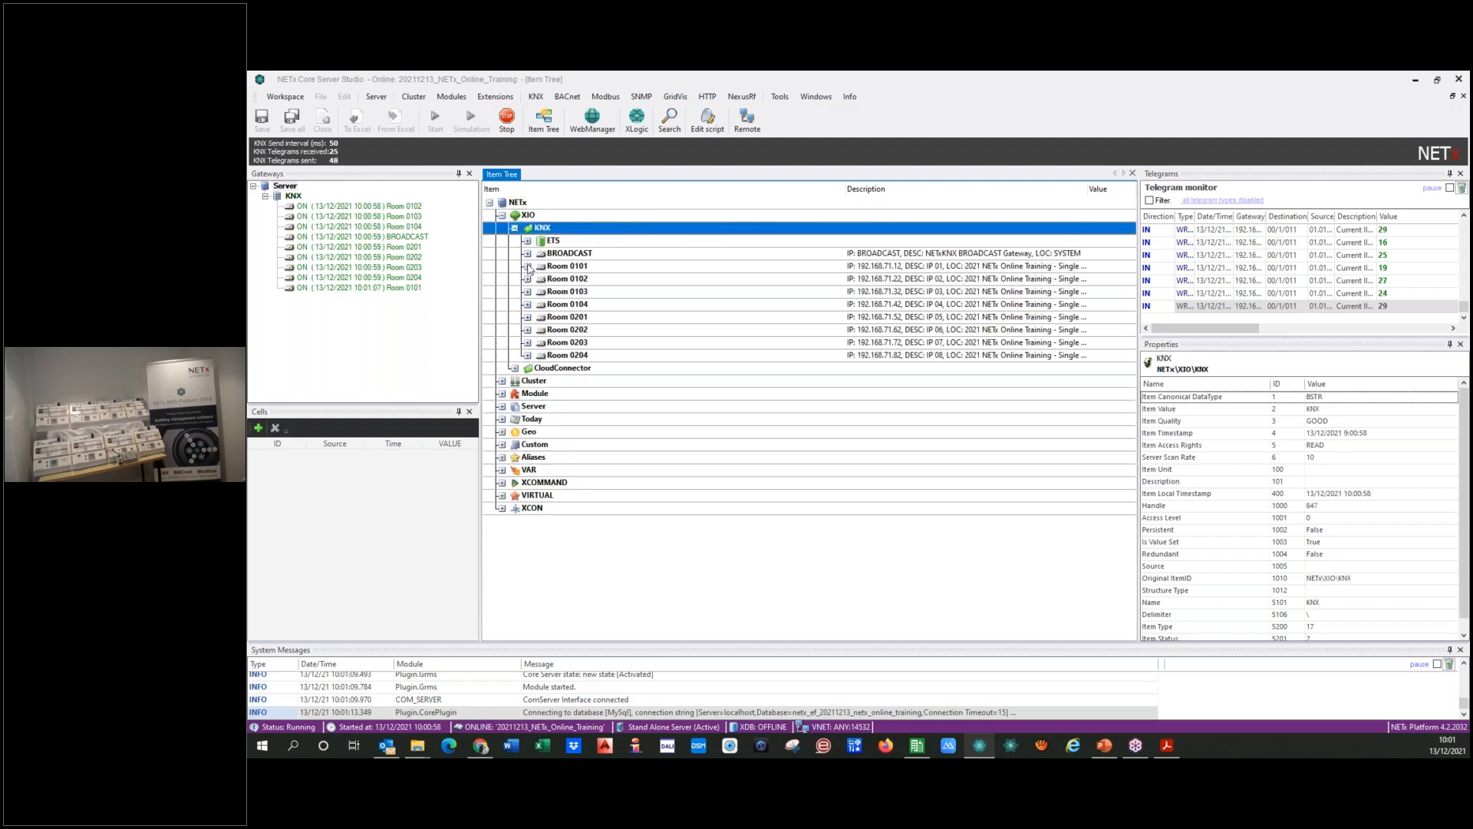
click(527, 267)
click(527, 355)
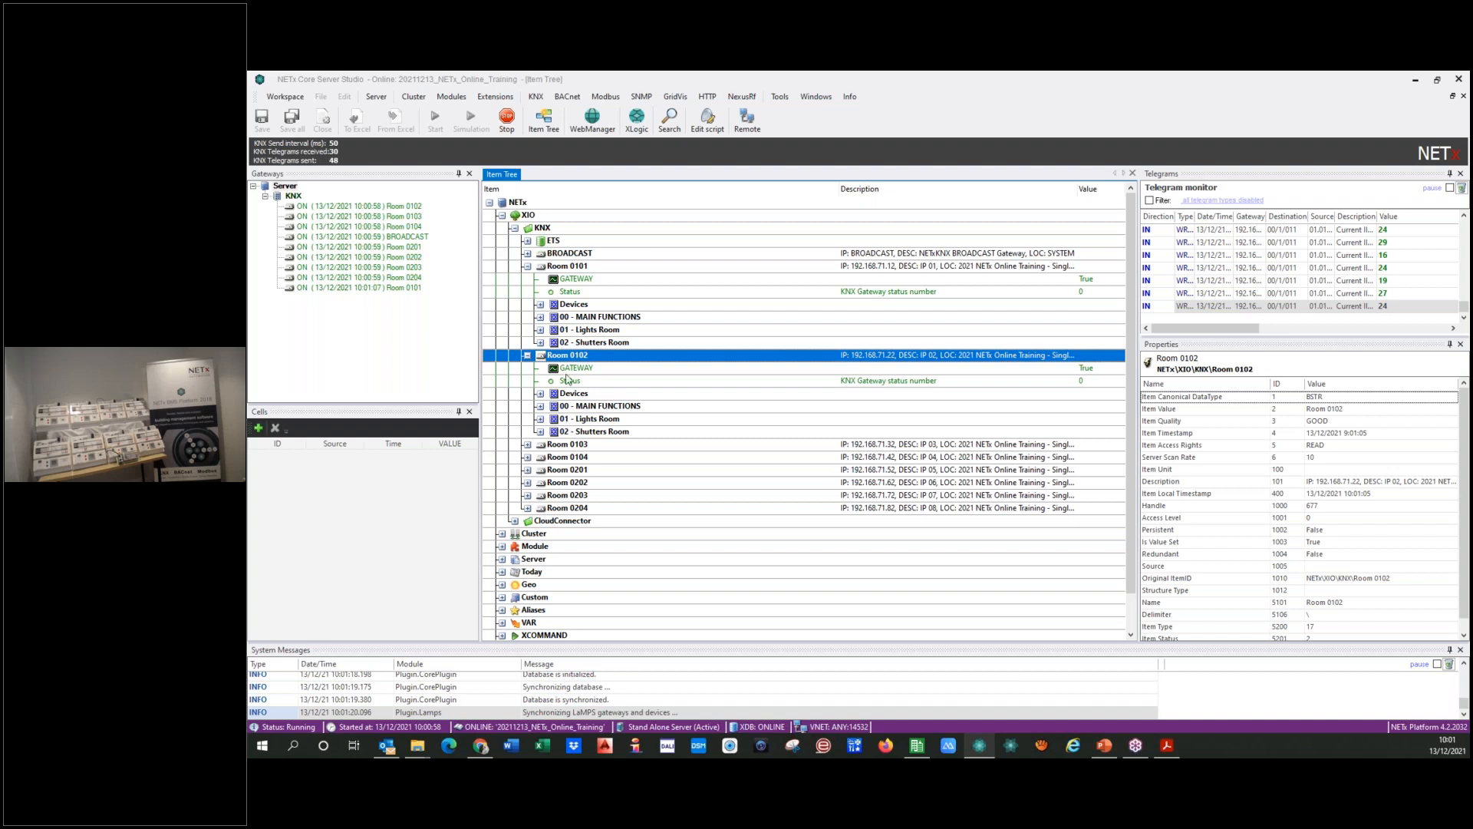
click(527, 482)
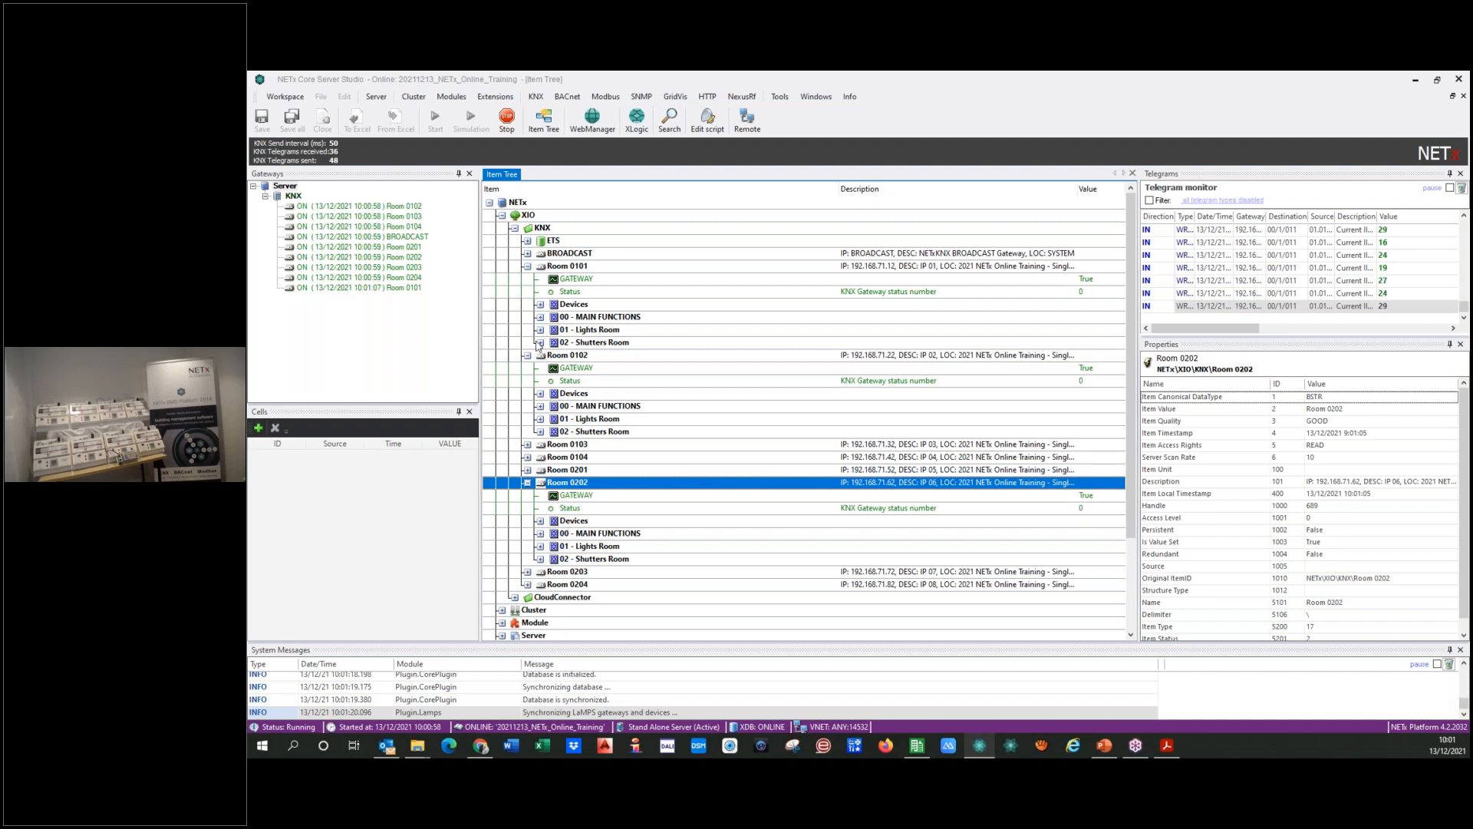
Step: Send a WRITE telegram with value 1 to Central OFF Lights (Room) in Room 0101, under 00 - MAIN FUNCTIONS, 1 - Lights
click(540, 317)
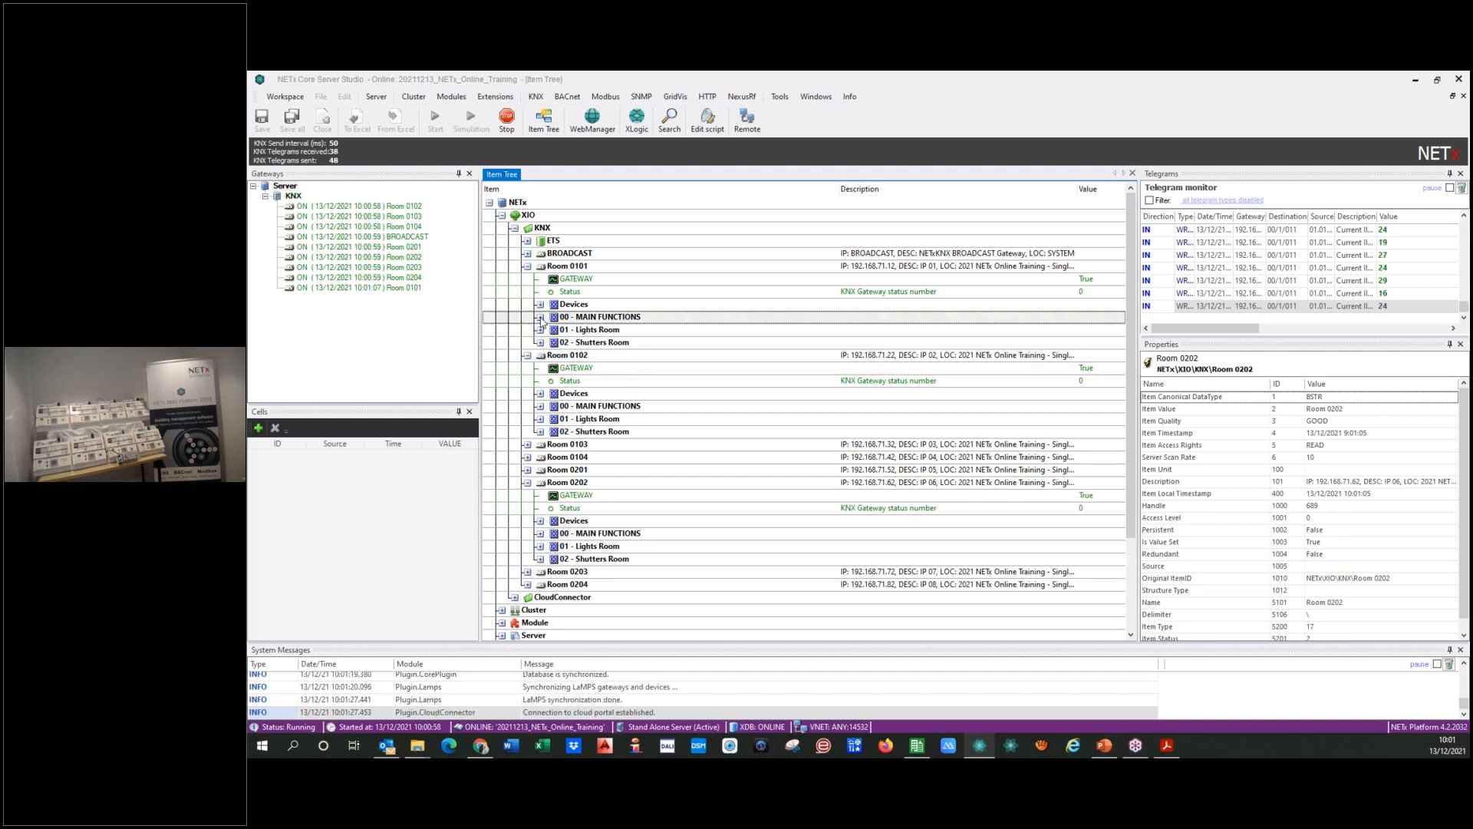
click(553, 343)
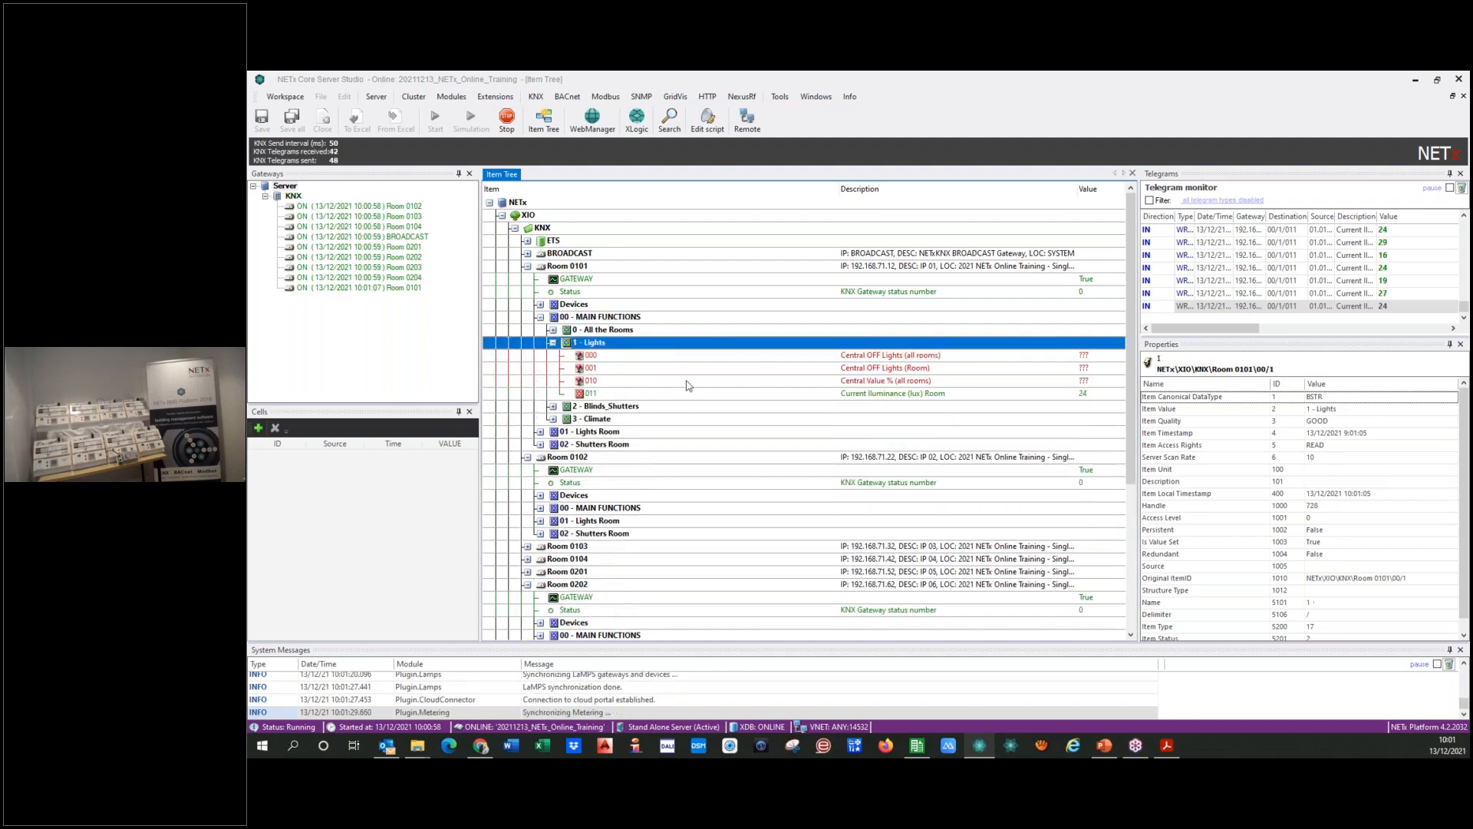
click(790, 374)
right_click(790, 374)
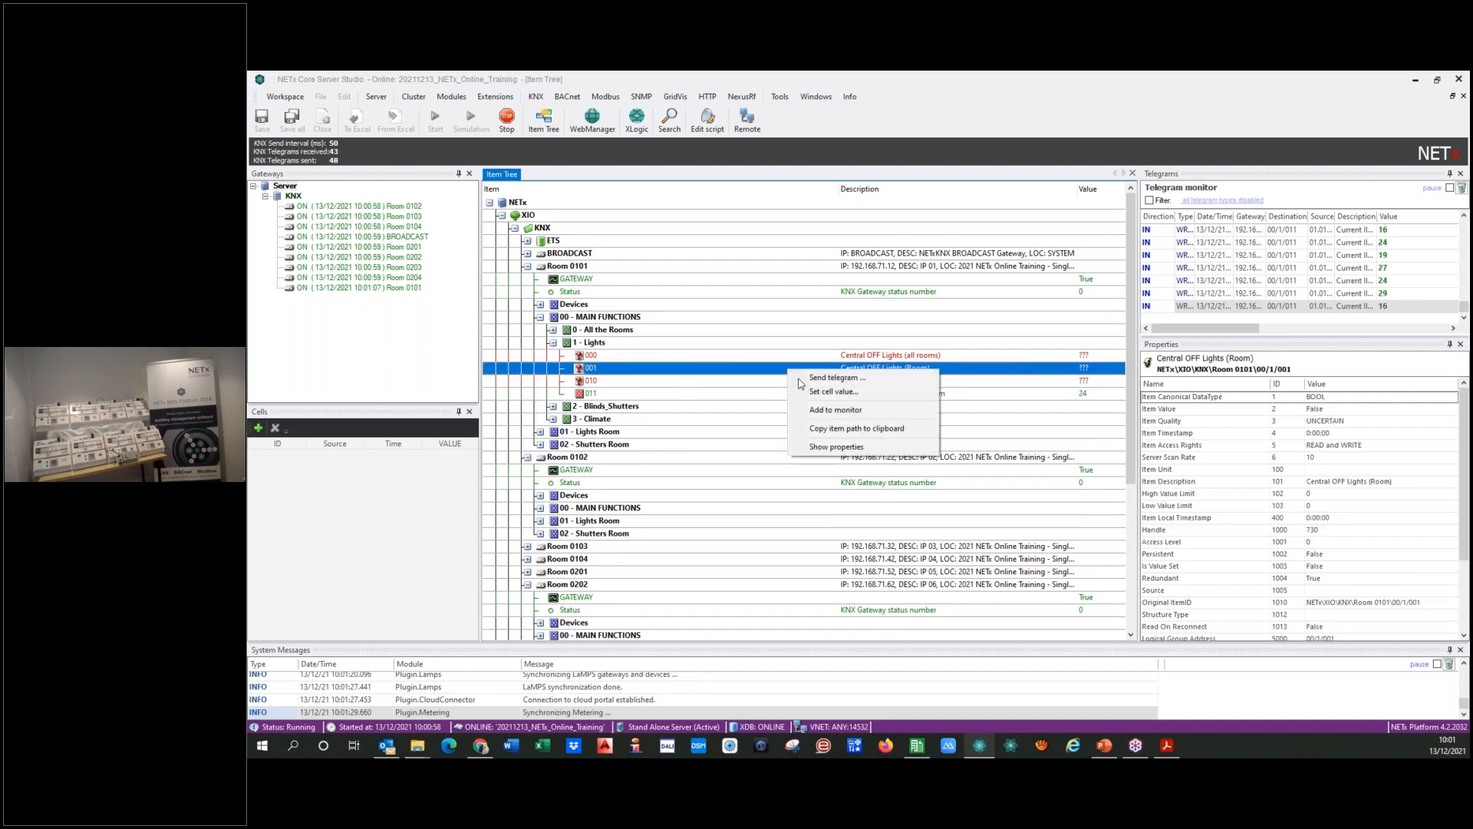
click(827, 378)
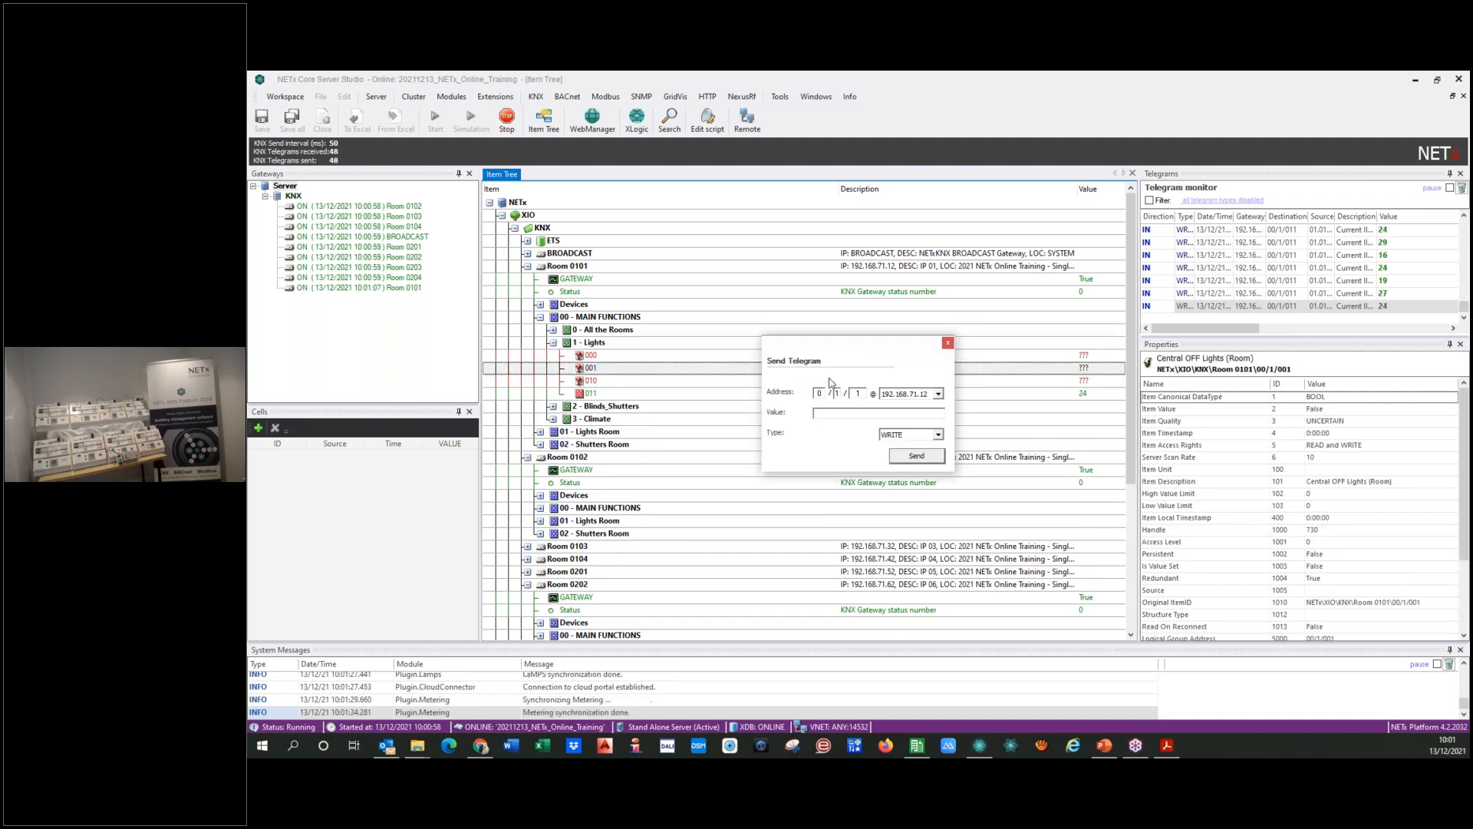
click(903, 457)
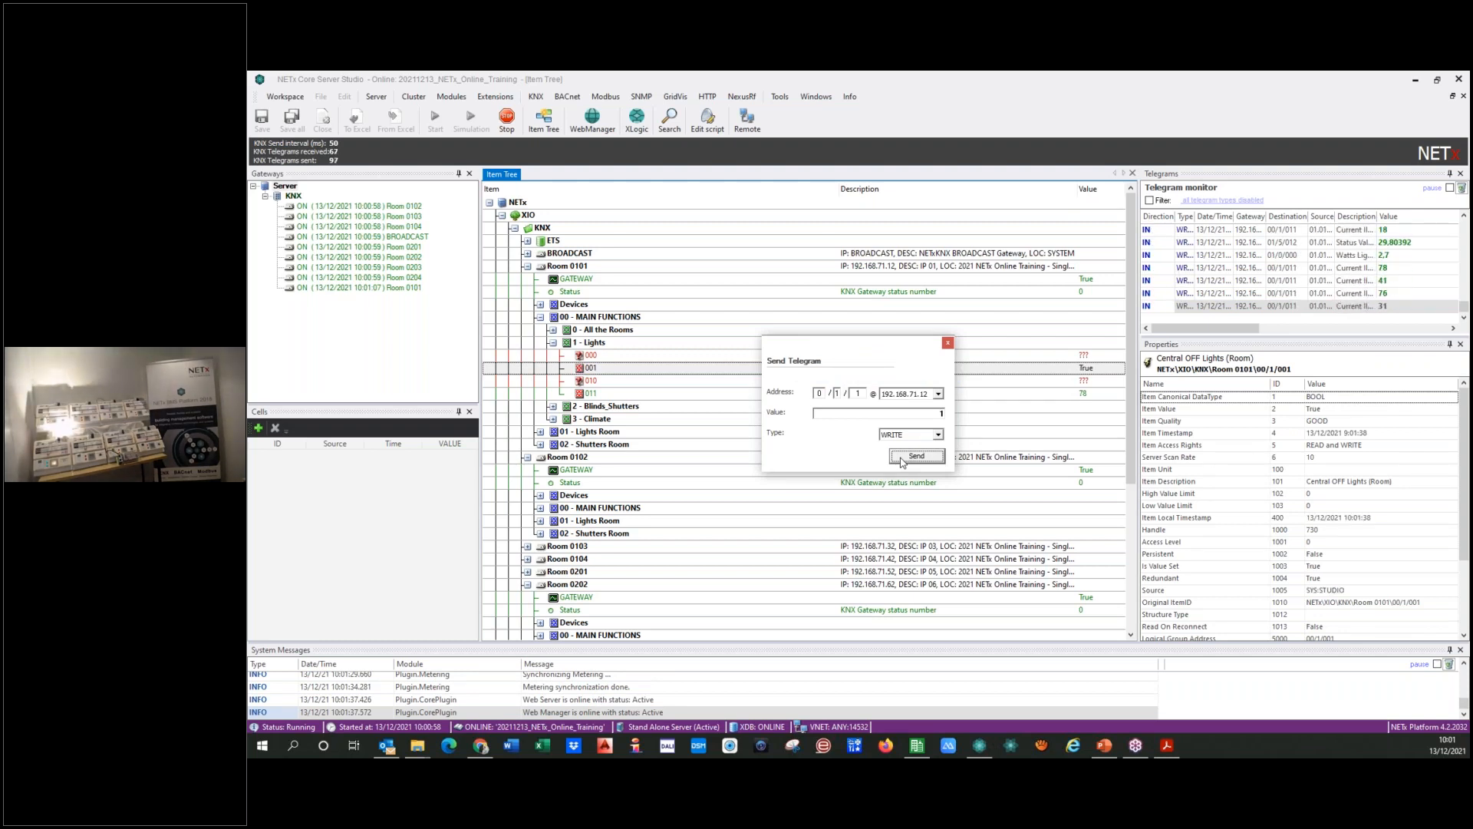
Step: Send a WRITE telegram with value 1 to Central OFF Lights (Room) in Room 0204, under 00 - MAIN FUNCTIONS, 1 - Lights
scroll(534, 499, down, 5)
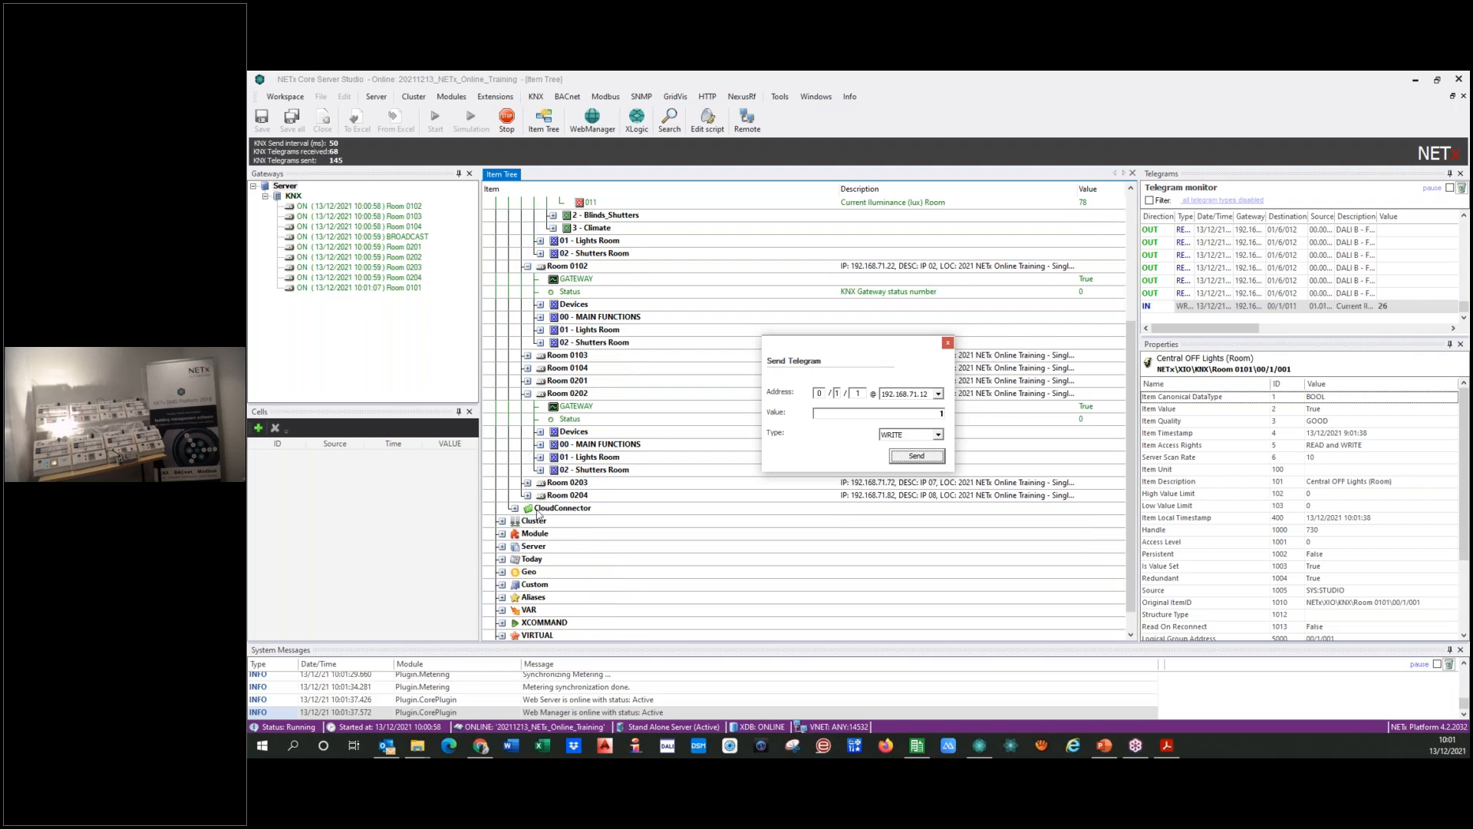
double_click(537, 496)
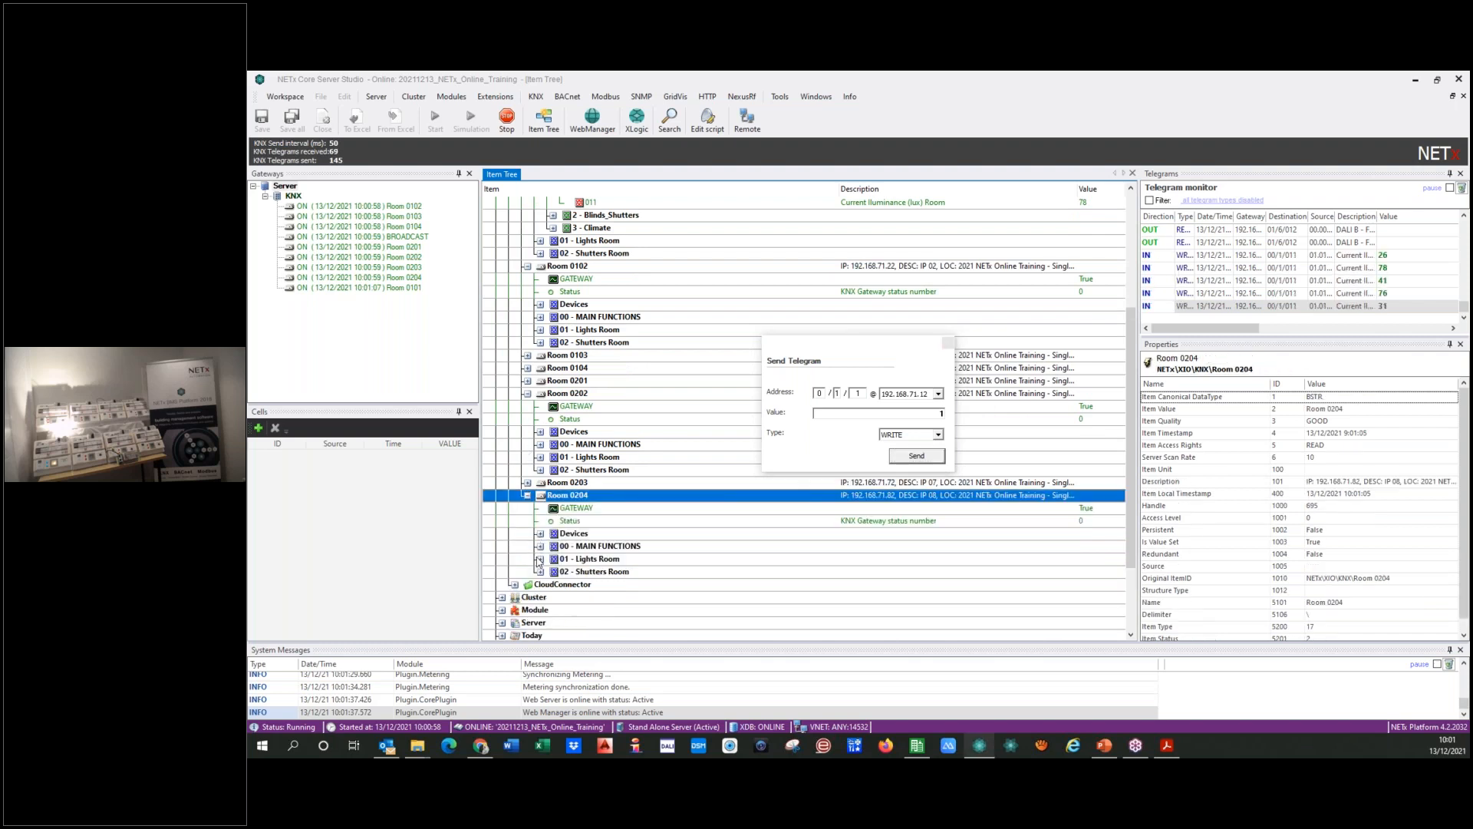
click(542, 562)
click(541, 563)
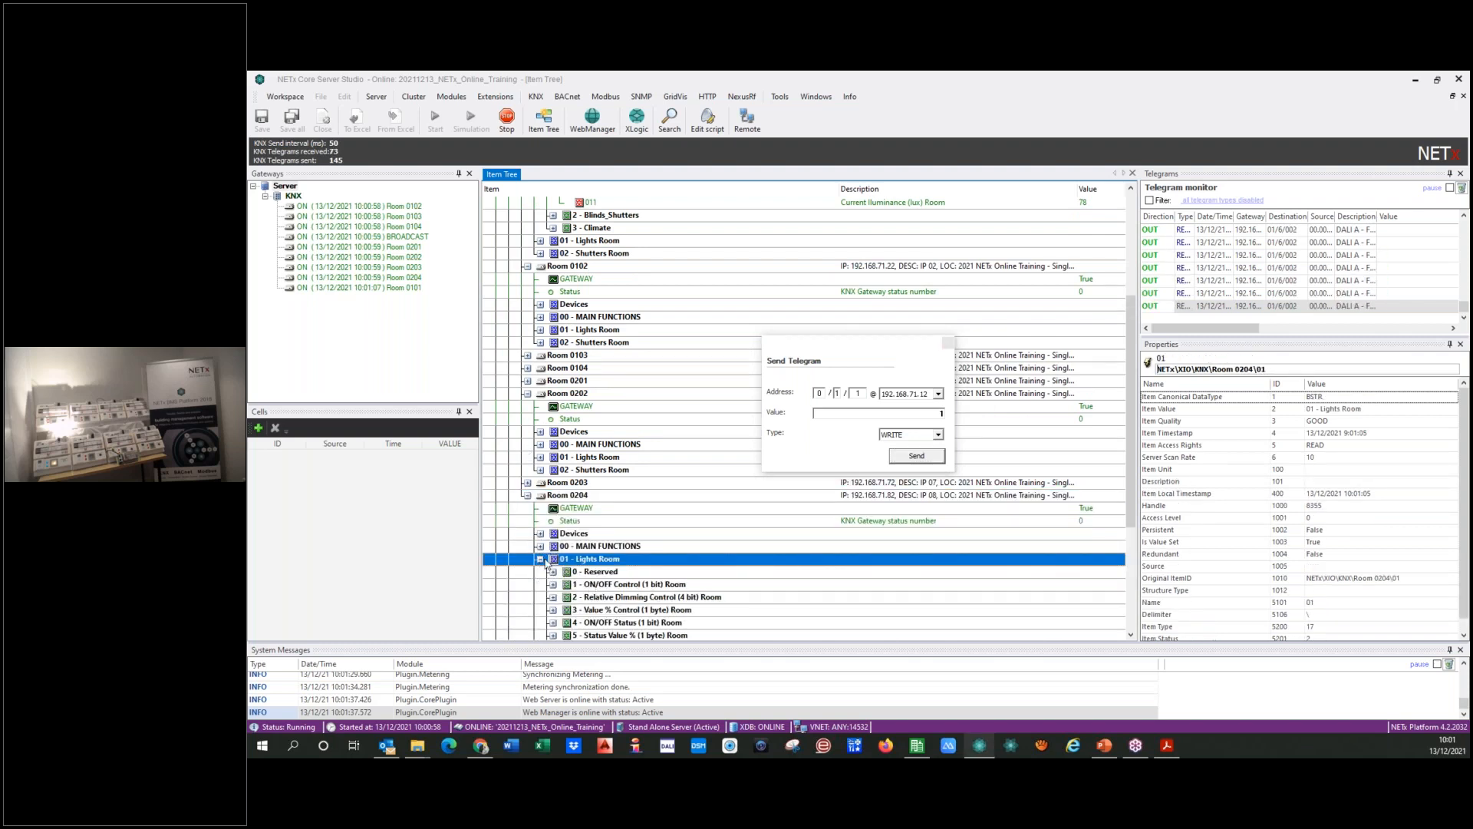
click(541, 561)
click(541, 548)
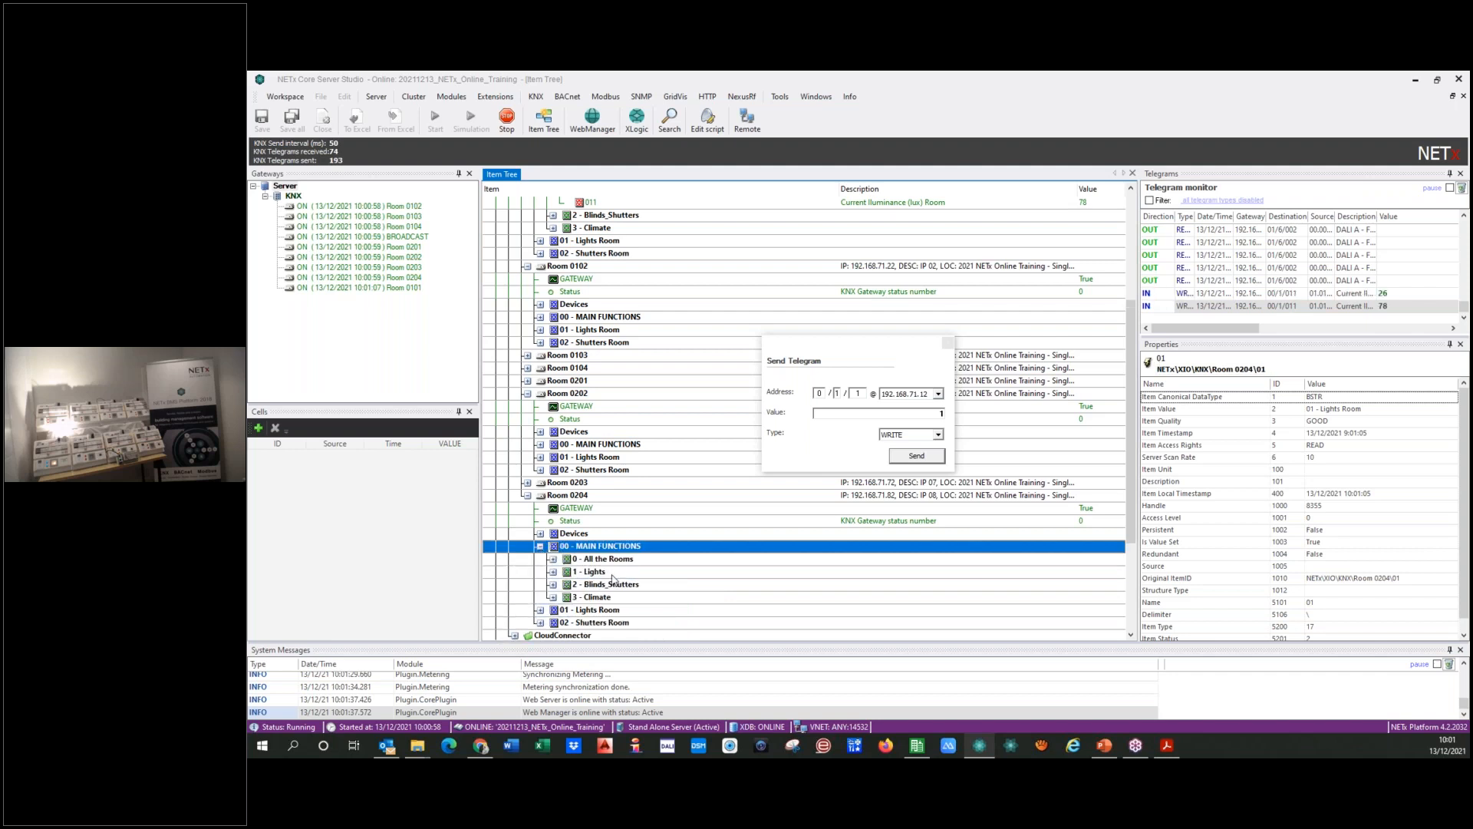
click(554, 574)
click(554, 573)
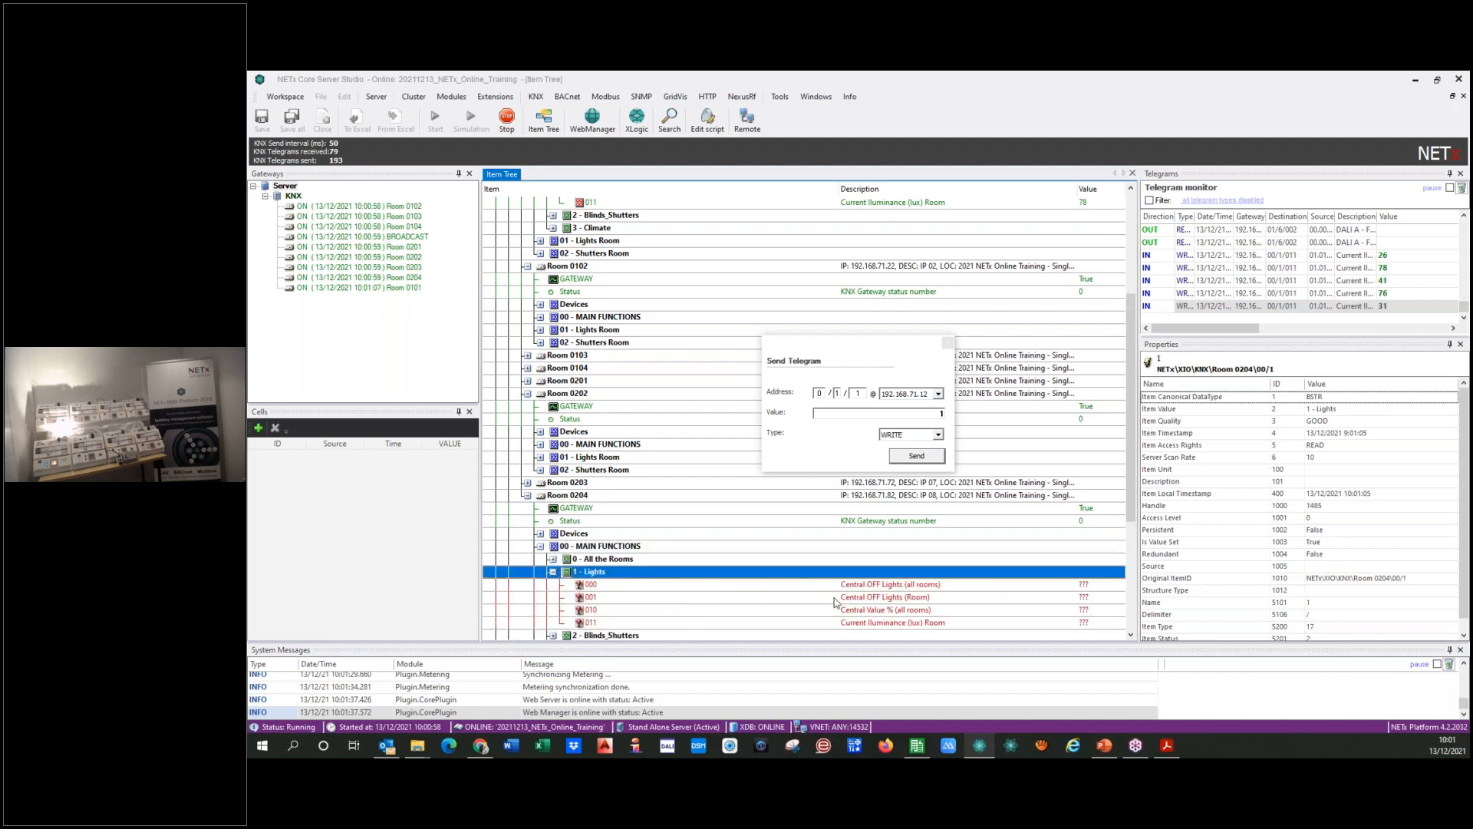
click(788, 598)
right_click(787, 598)
click(832, 605)
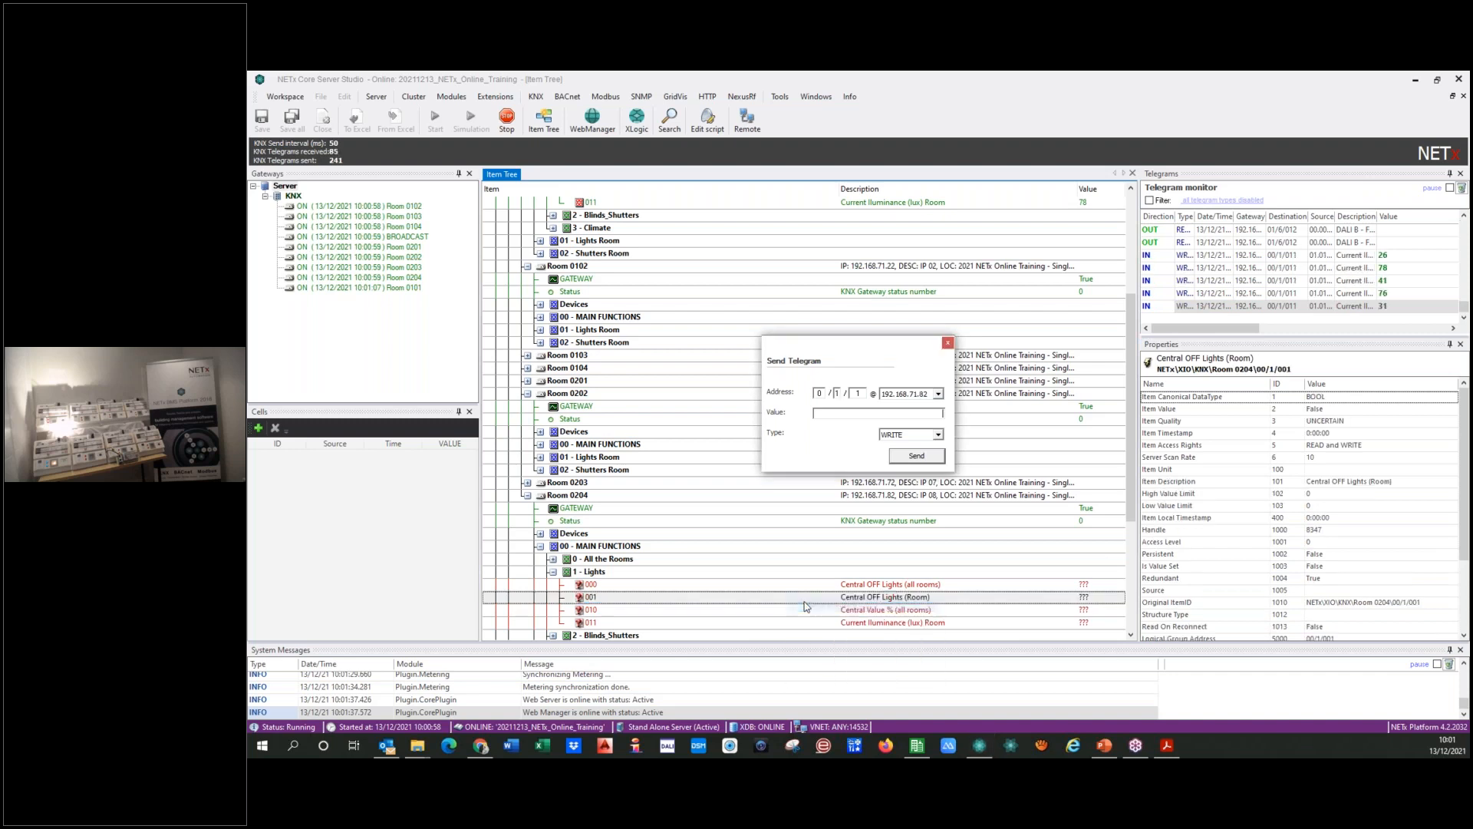
text(1)
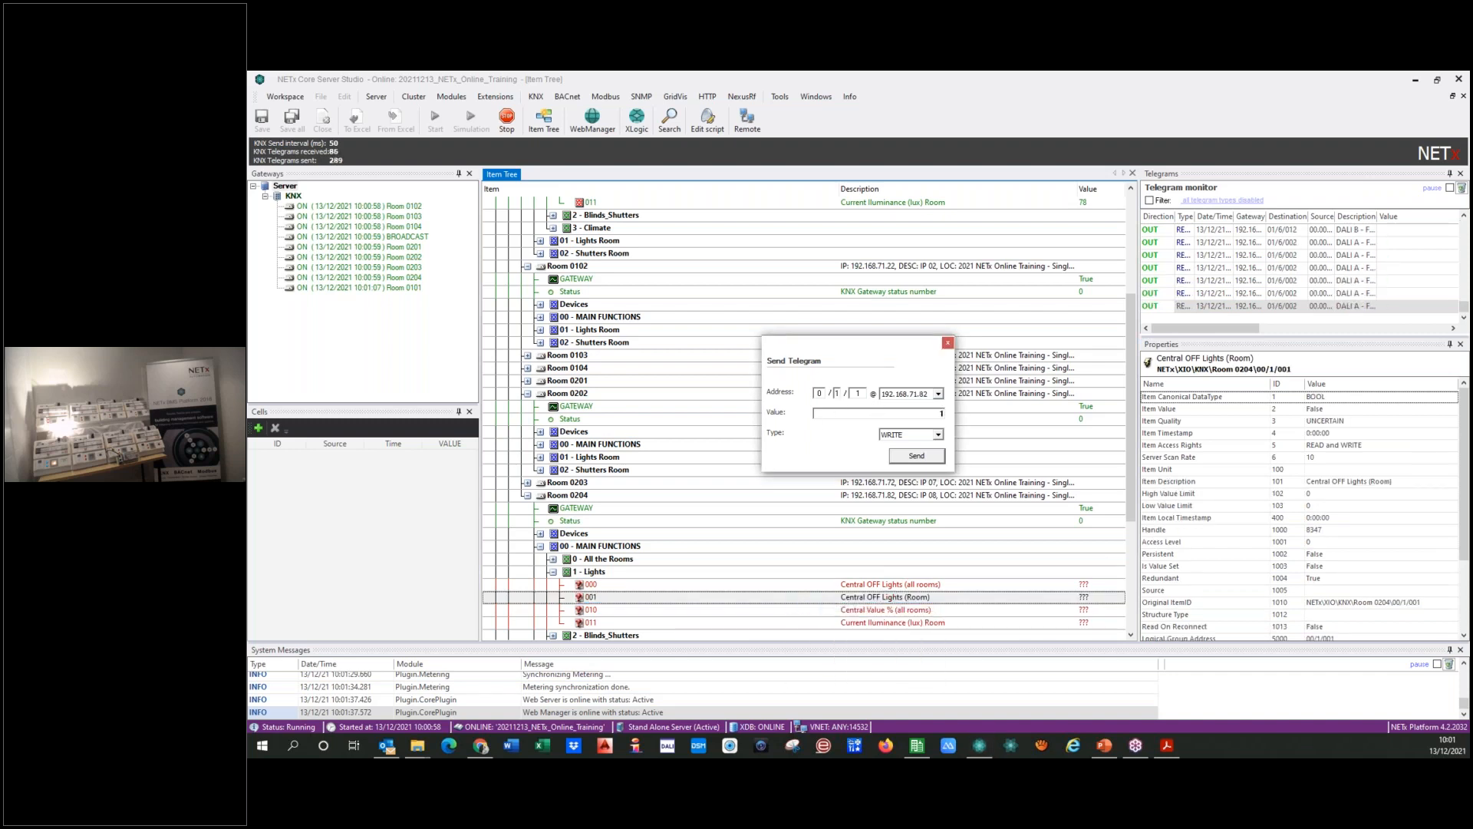
drag(850, 352, 842, 206)
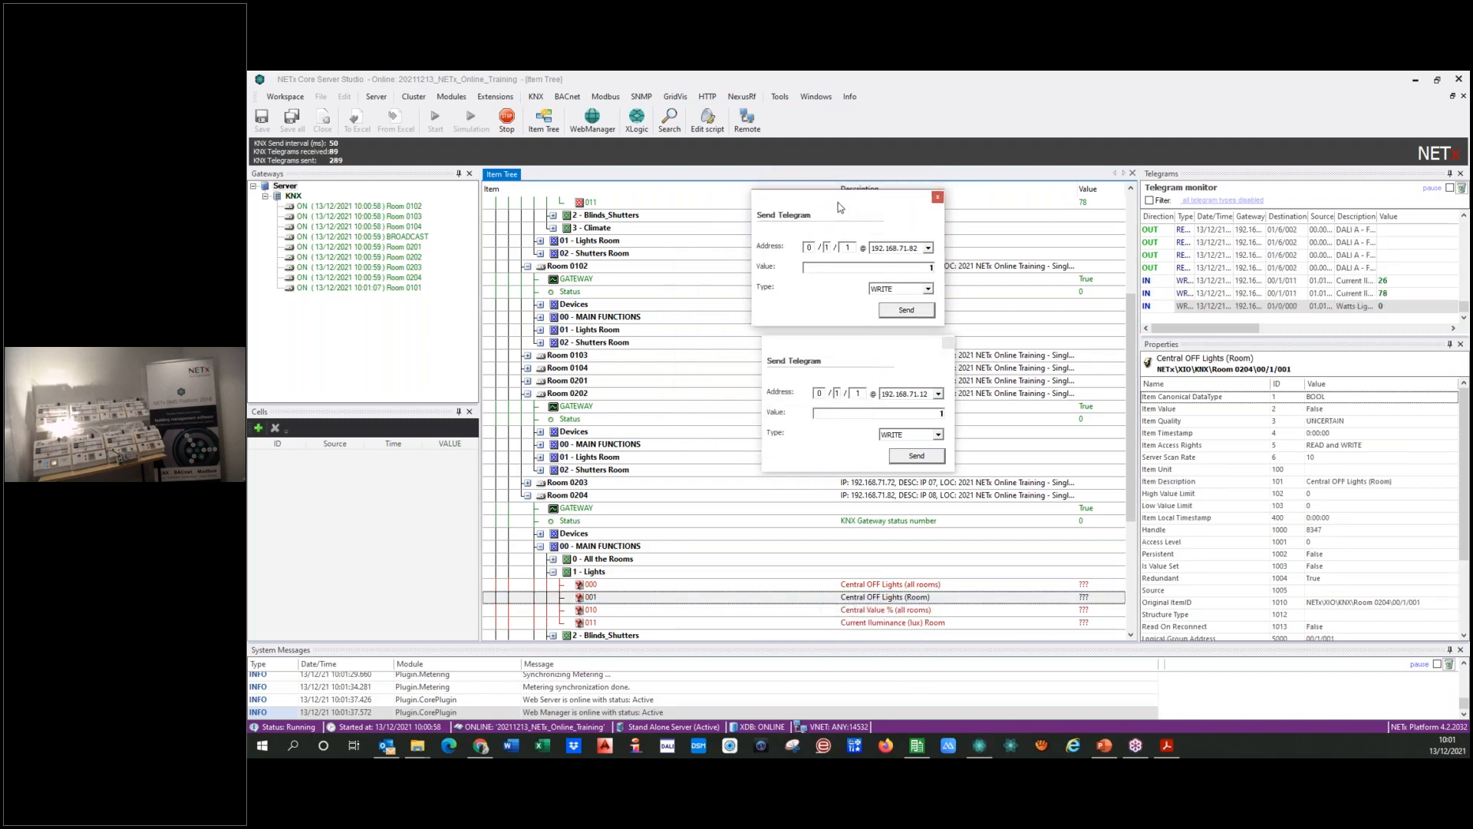
click(900, 310)
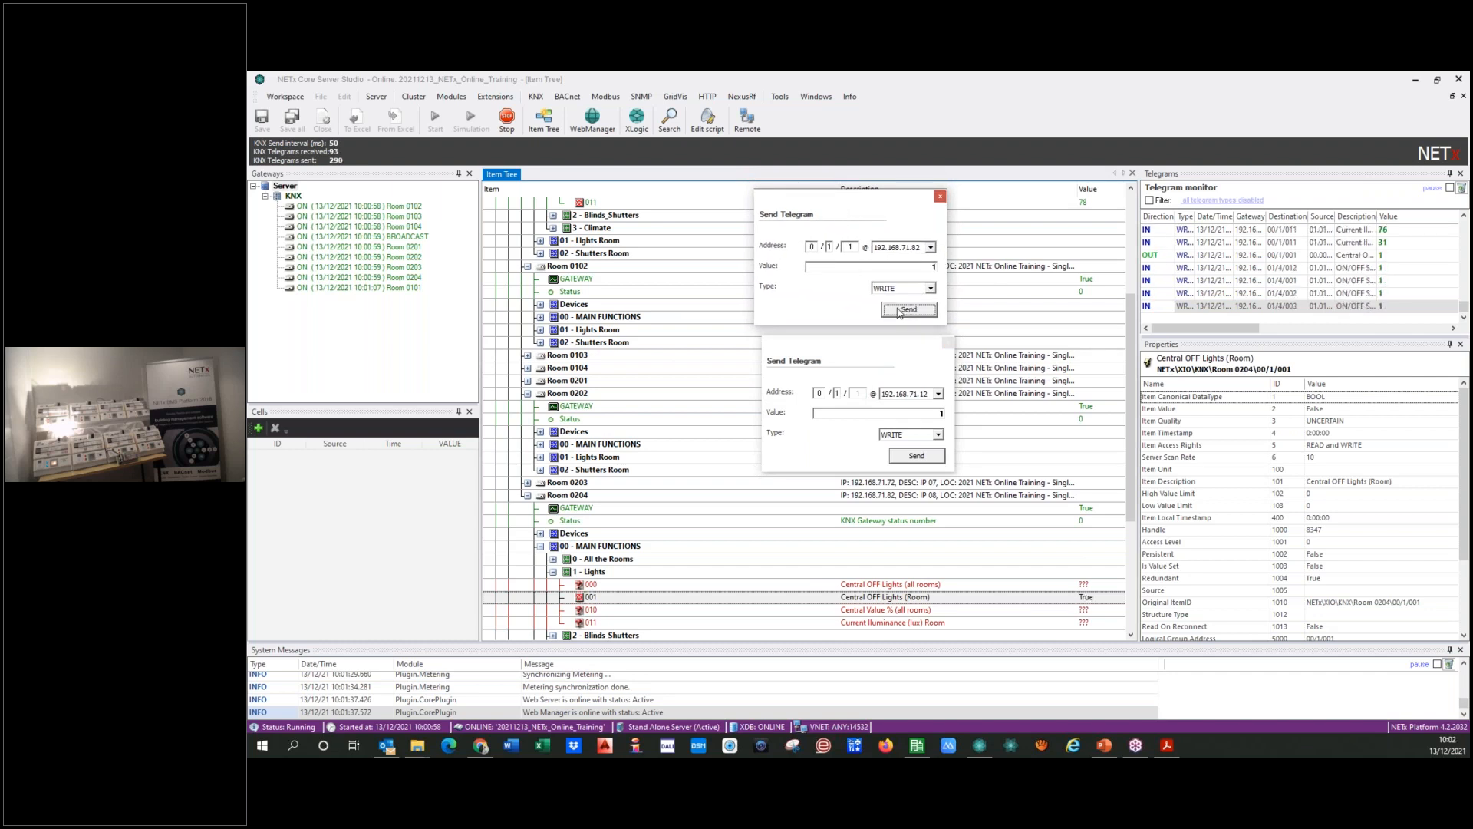
Step: Send a WRITE telegram with value 0 to address 0/1/1 at 192.168.71.12
click(900, 397)
text(0)
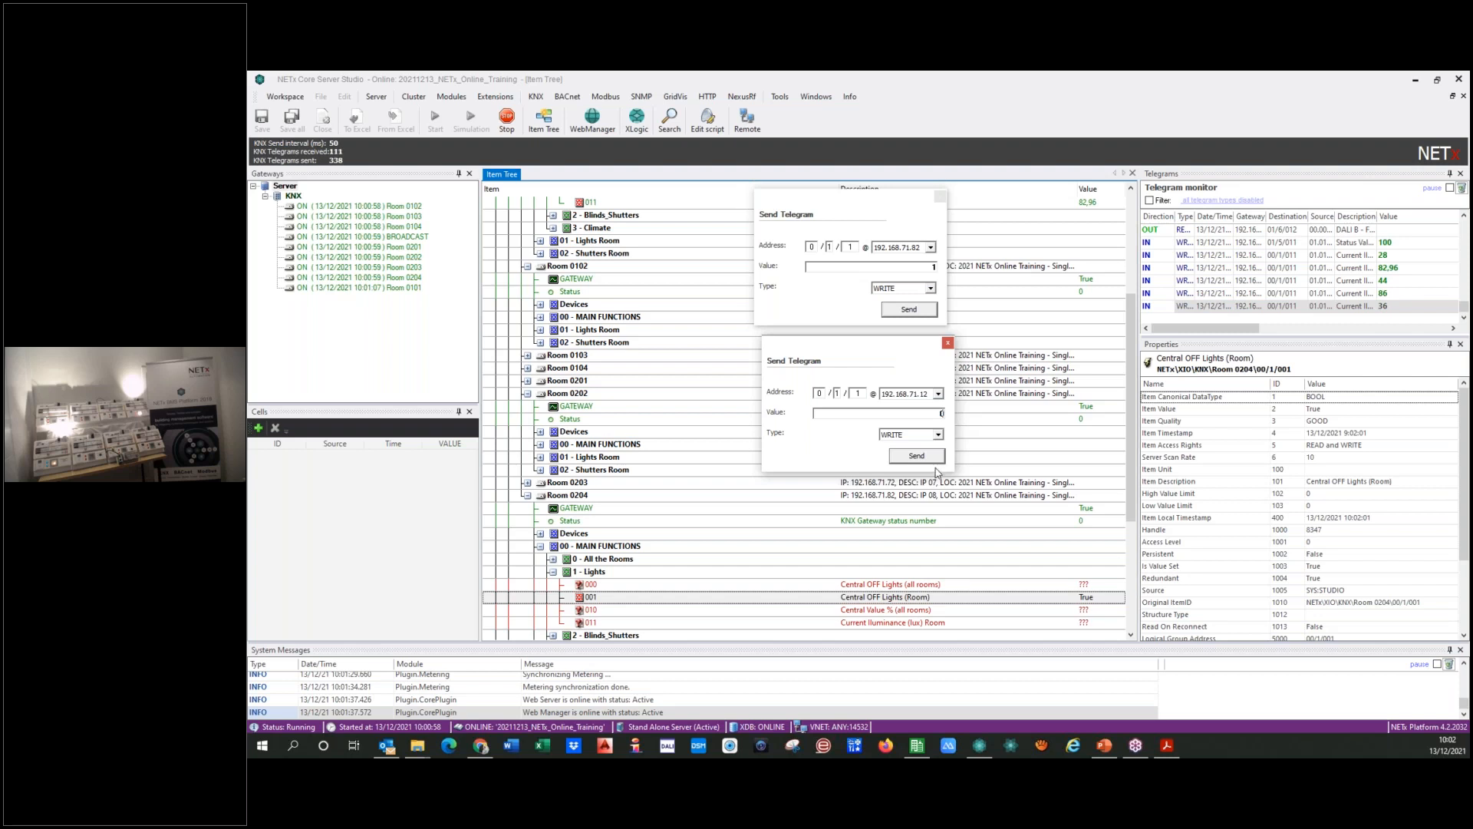
click(894, 458)
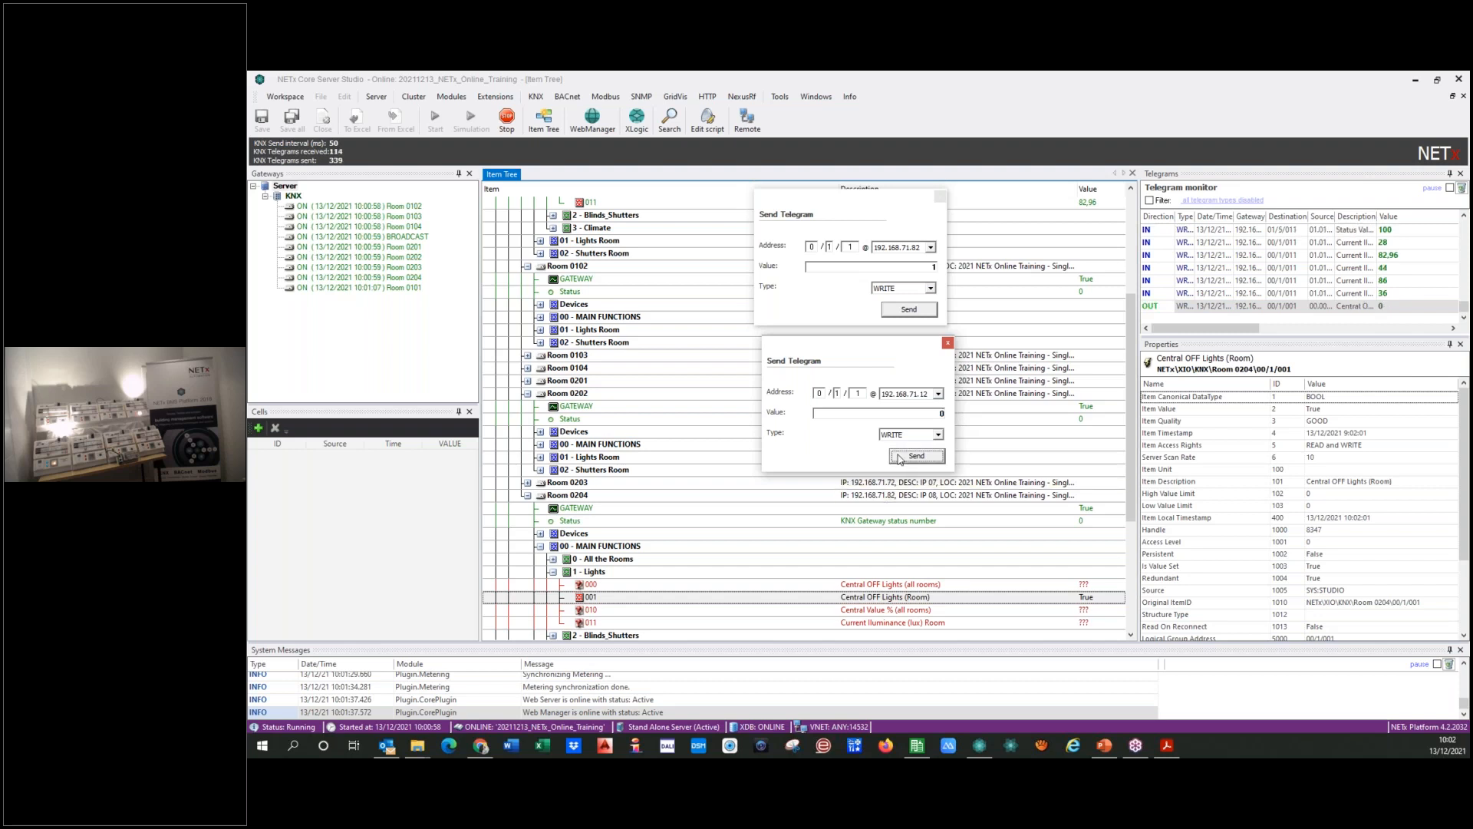
Step: Send a WRITE telegram with value 1 to address 0/1/1 at 192.168.71.52
click(938, 394)
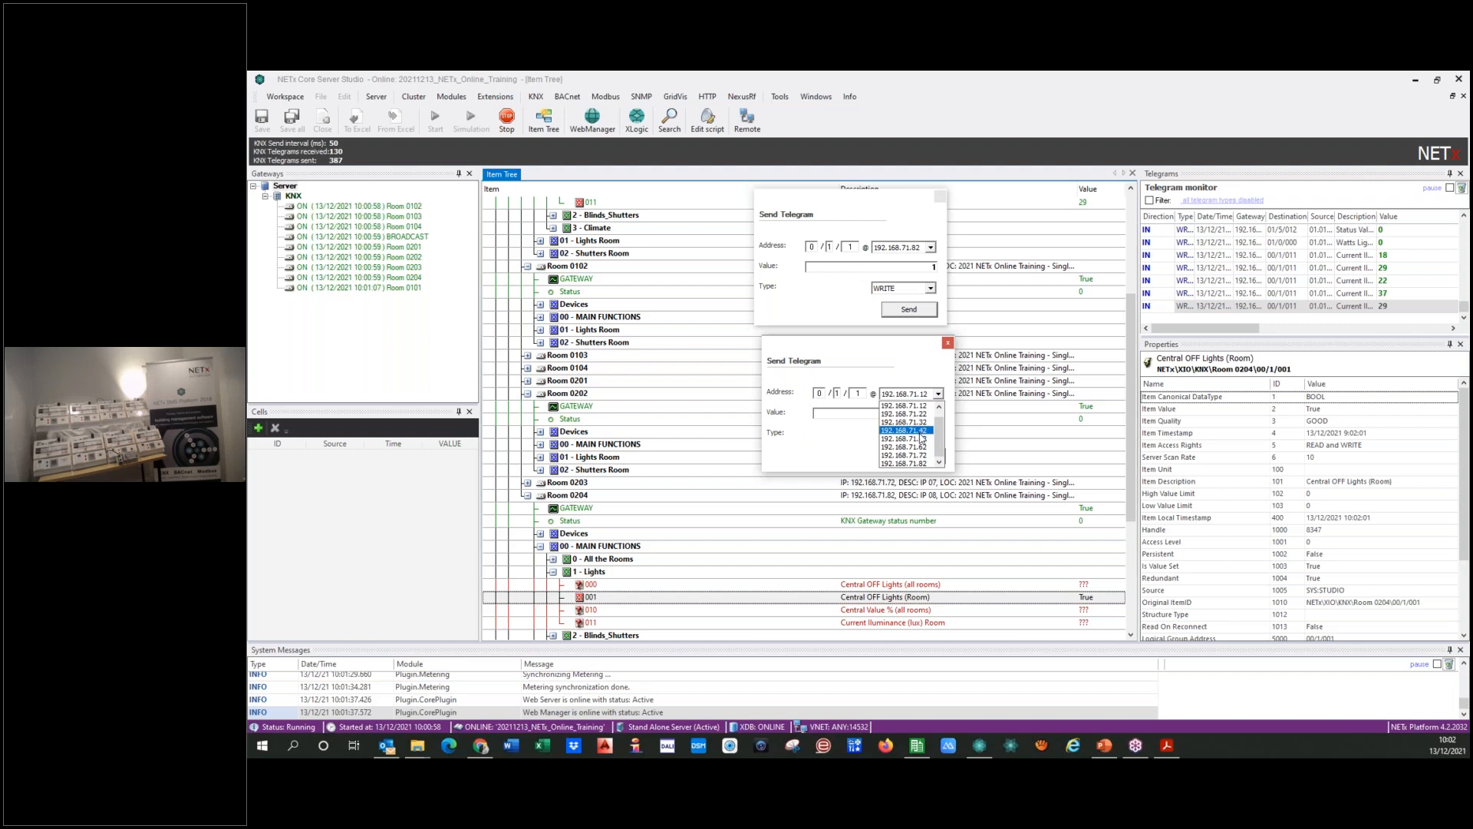
click(917, 438)
key(Tab)
text(1)
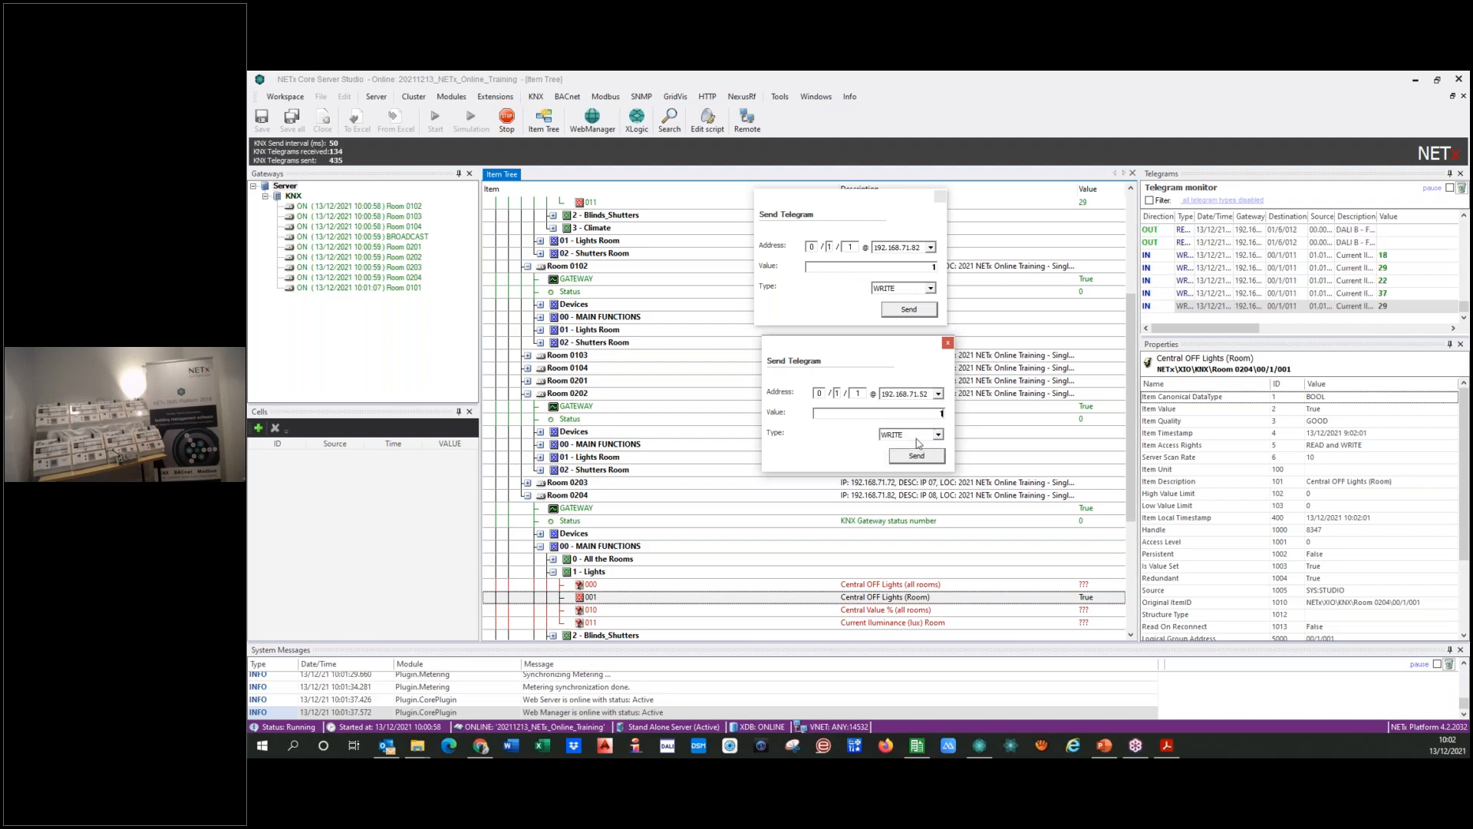
click(907, 458)
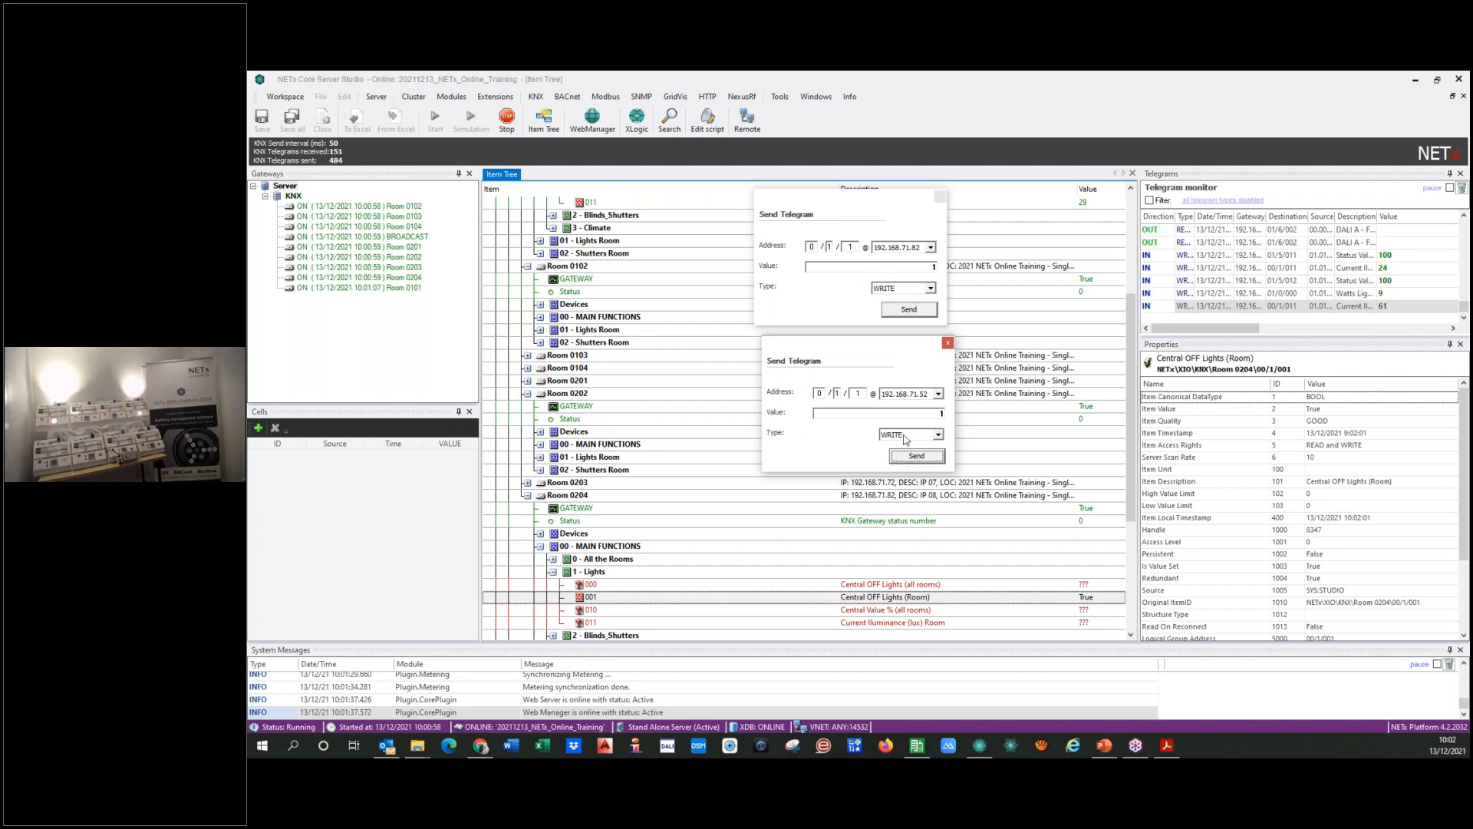
Step: Send WRITE telegrams with value 0 to address 0/1/1 at 192.168.71.52 and 192.168.71.82, and close both Send Telegram dialogs
click(937, 413)
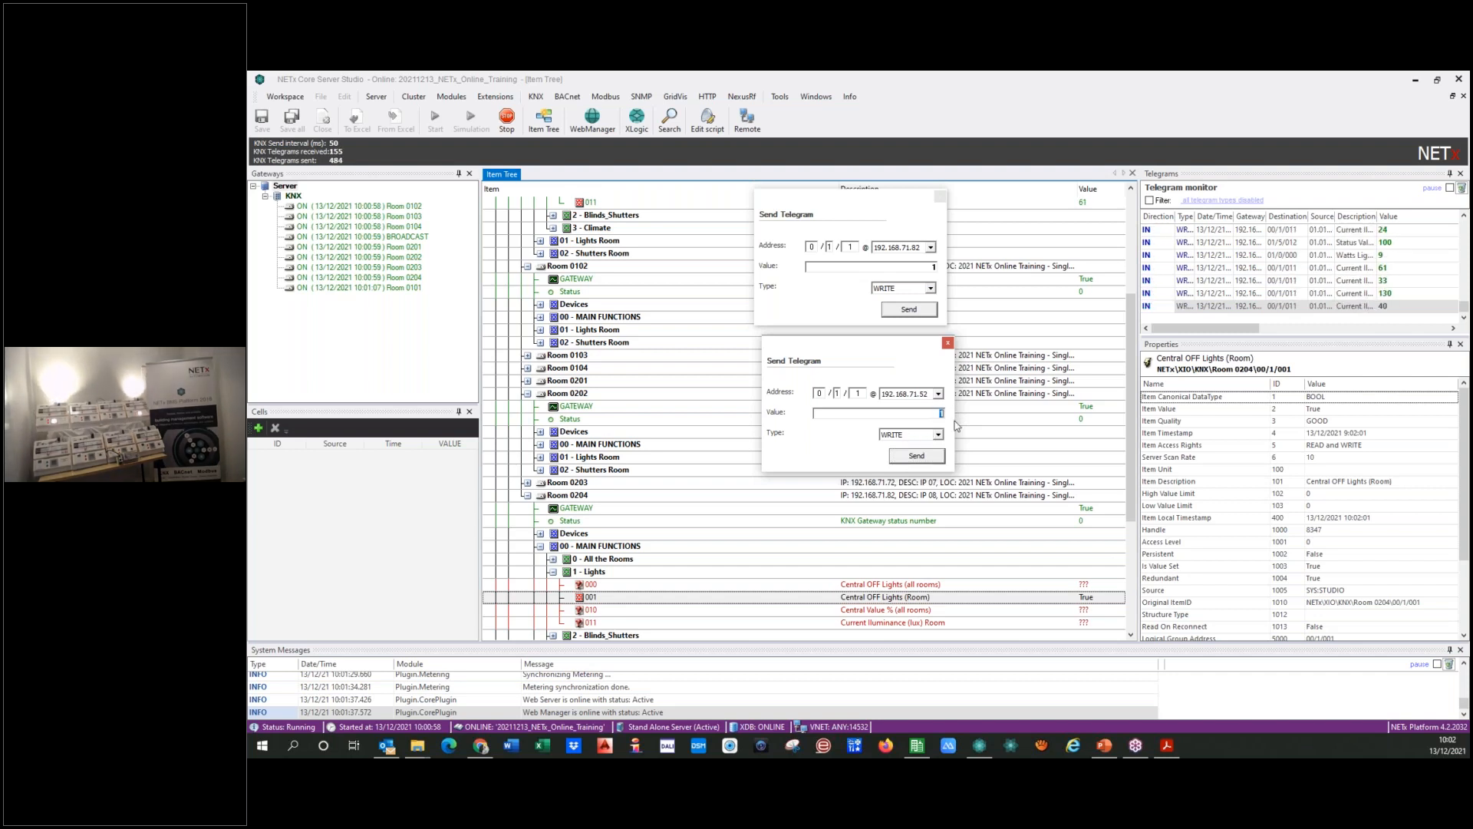
click(904, 461)
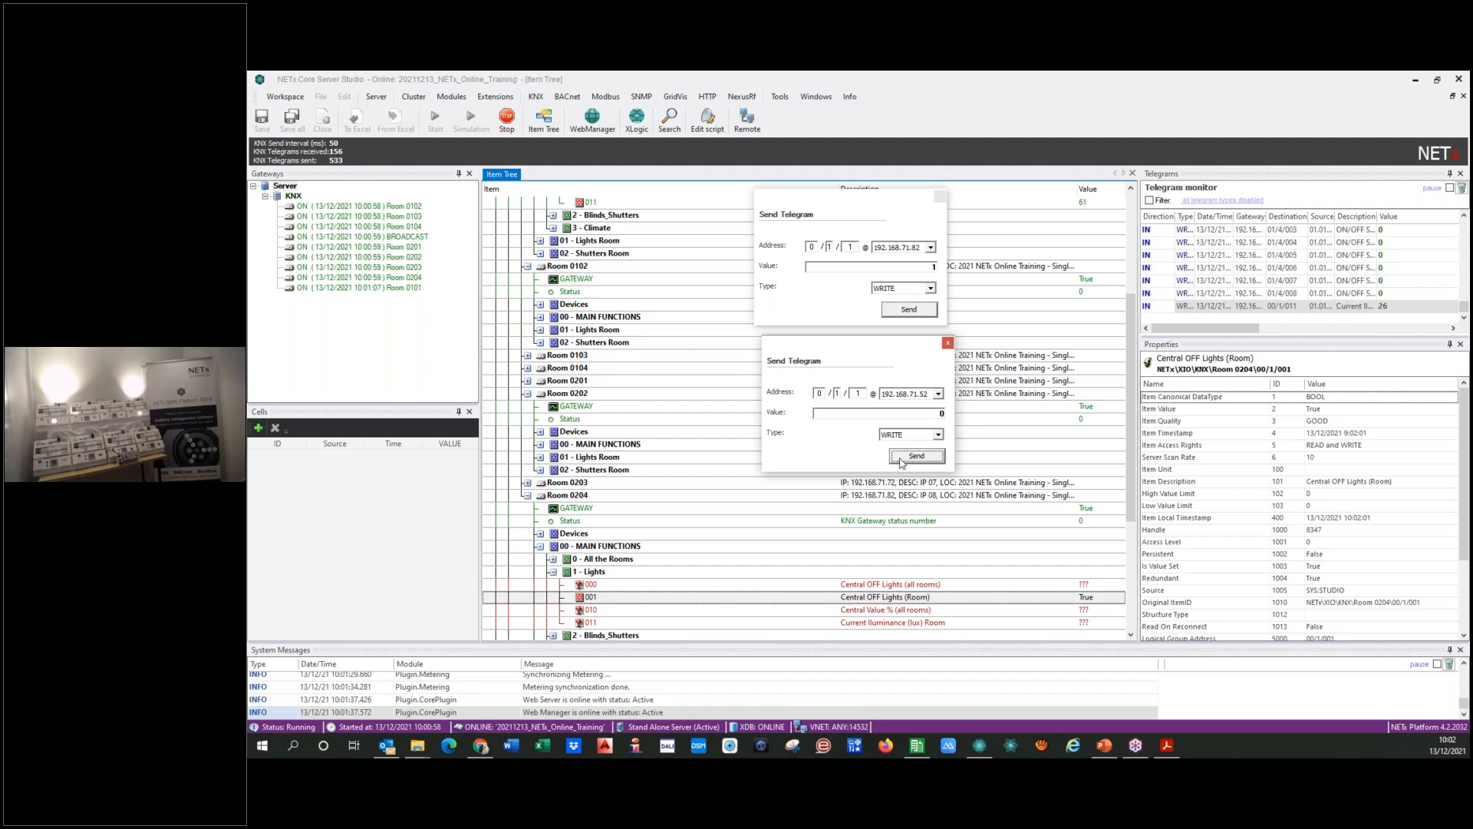
click(931, 266)
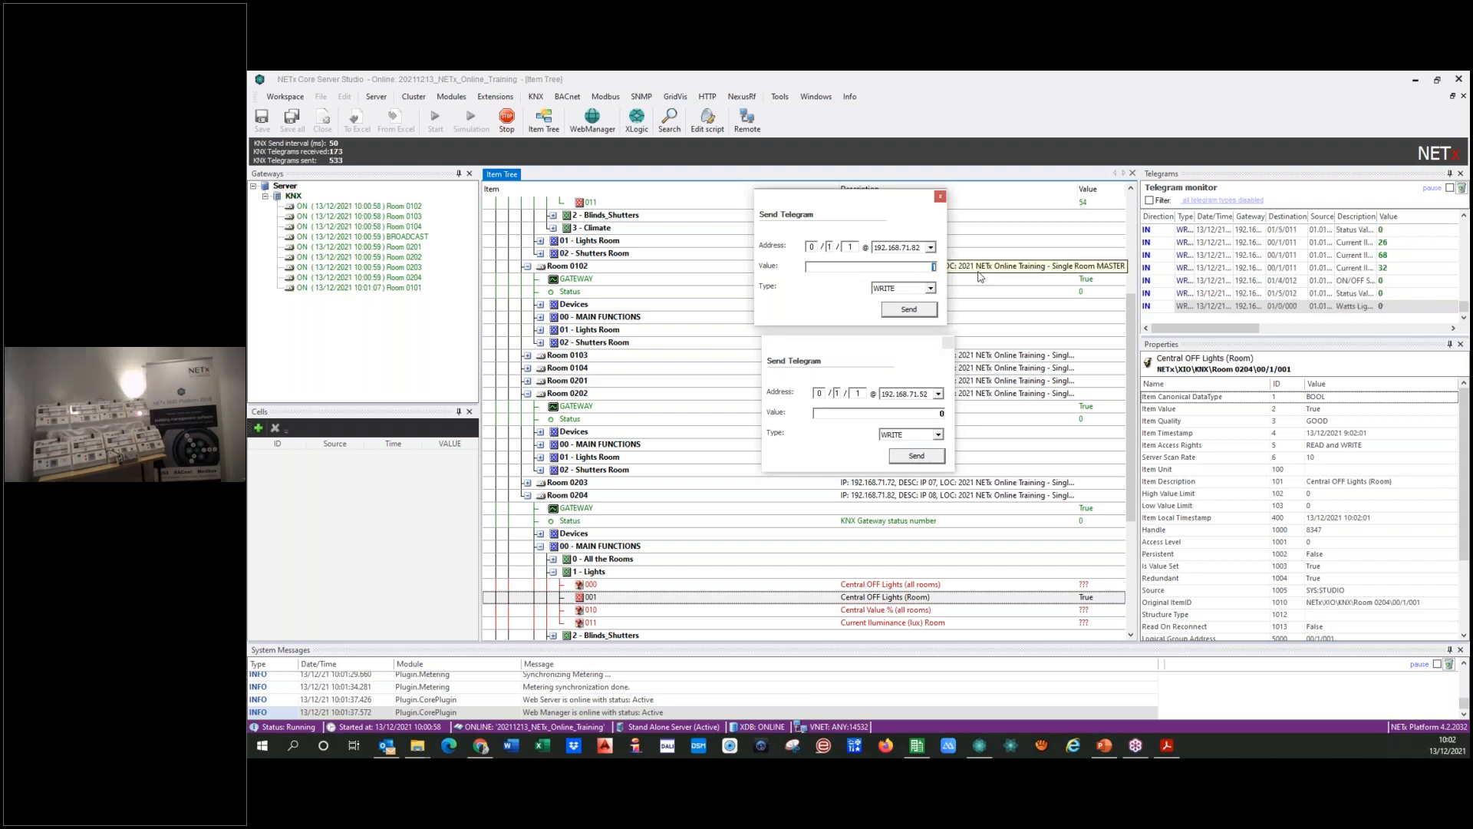
click(907, 311)
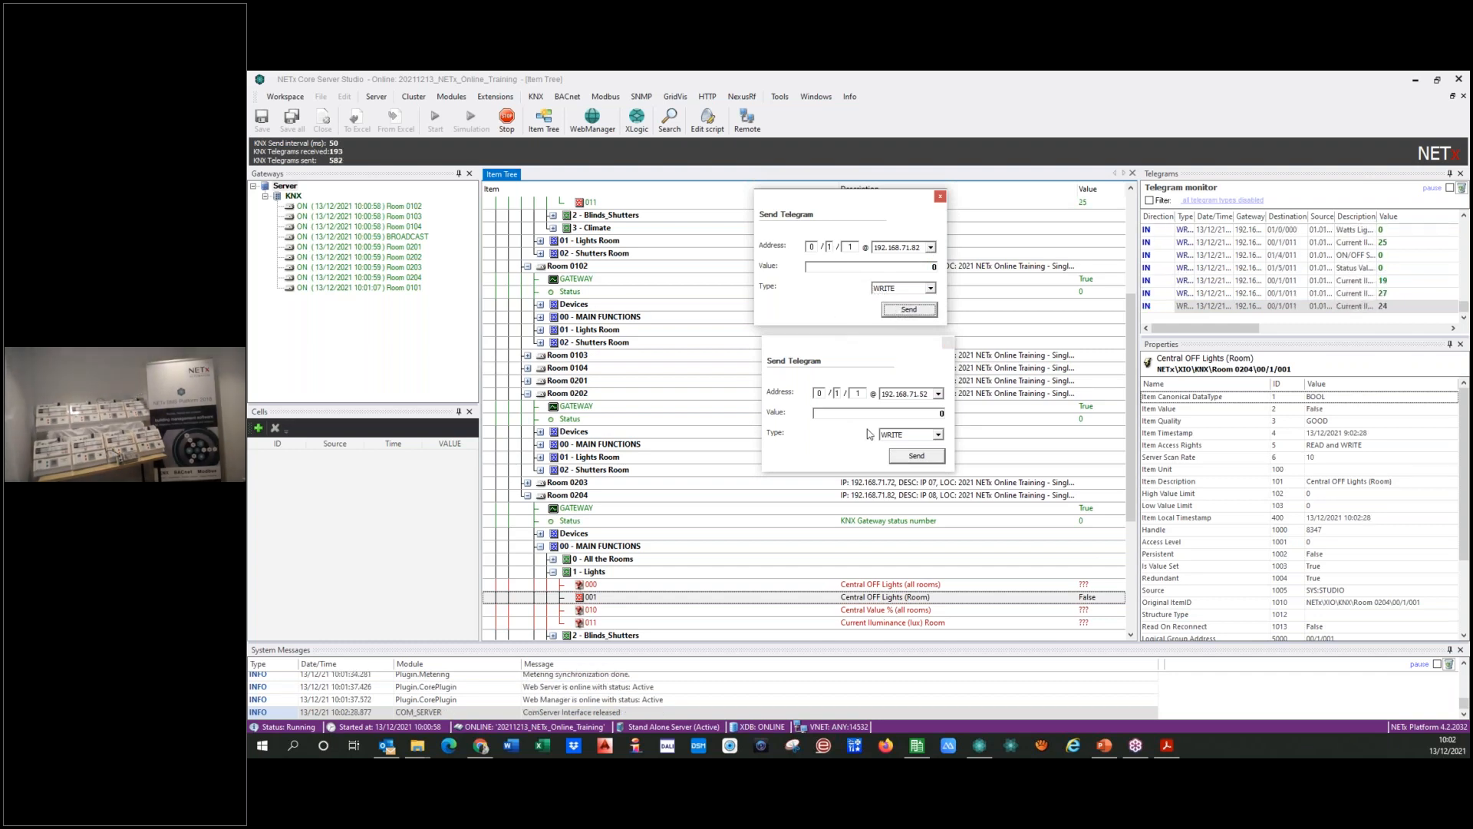
click(949, 342)
click(940, 197)
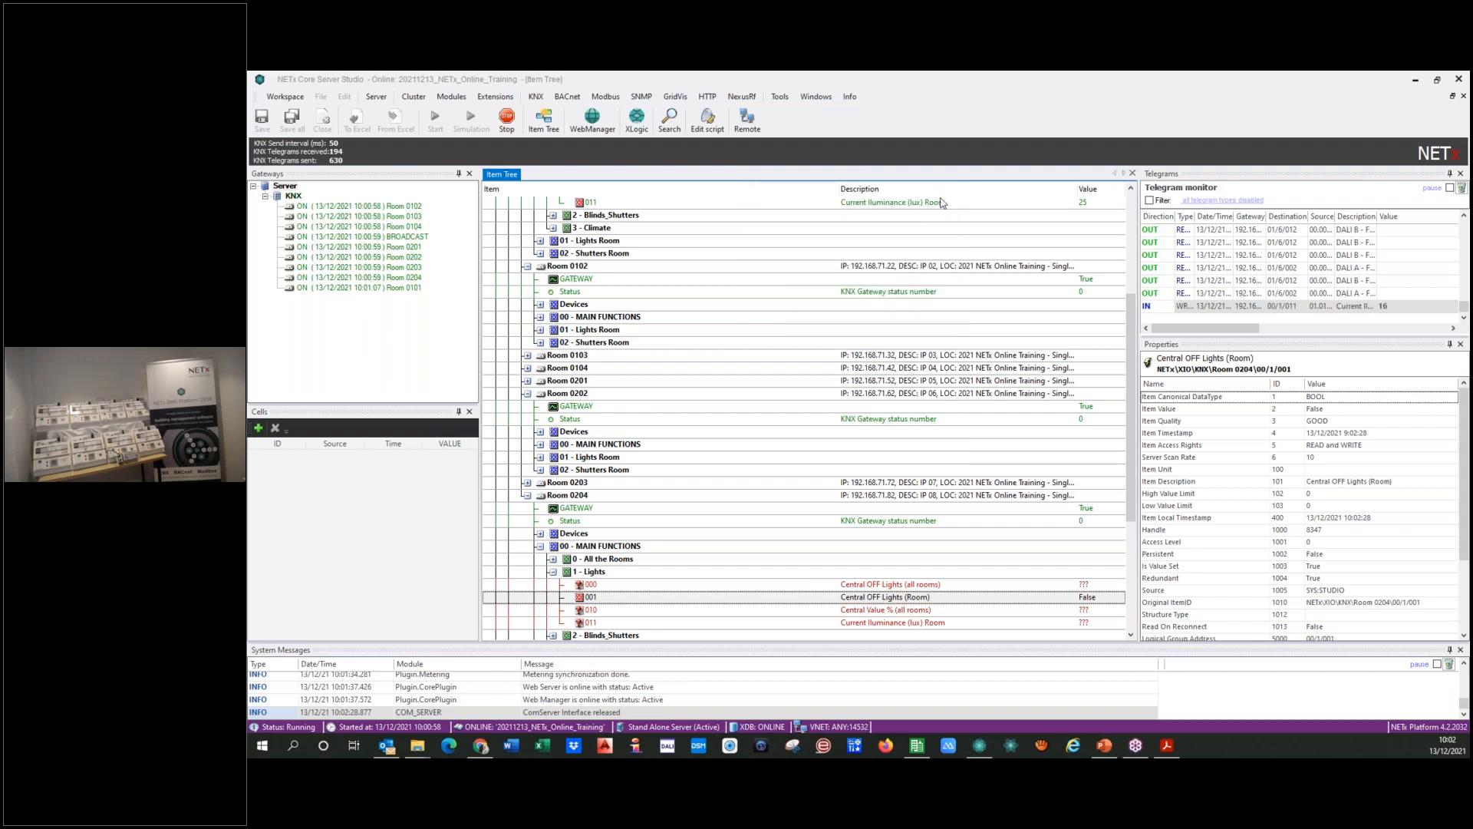
Step: Collapse Room 0204, Room 0202, Room 0102 and Room 0101, including its 00 - MAIN FUNCTIONS branch, in the item tree
click(528, 495)
click(528, 393)
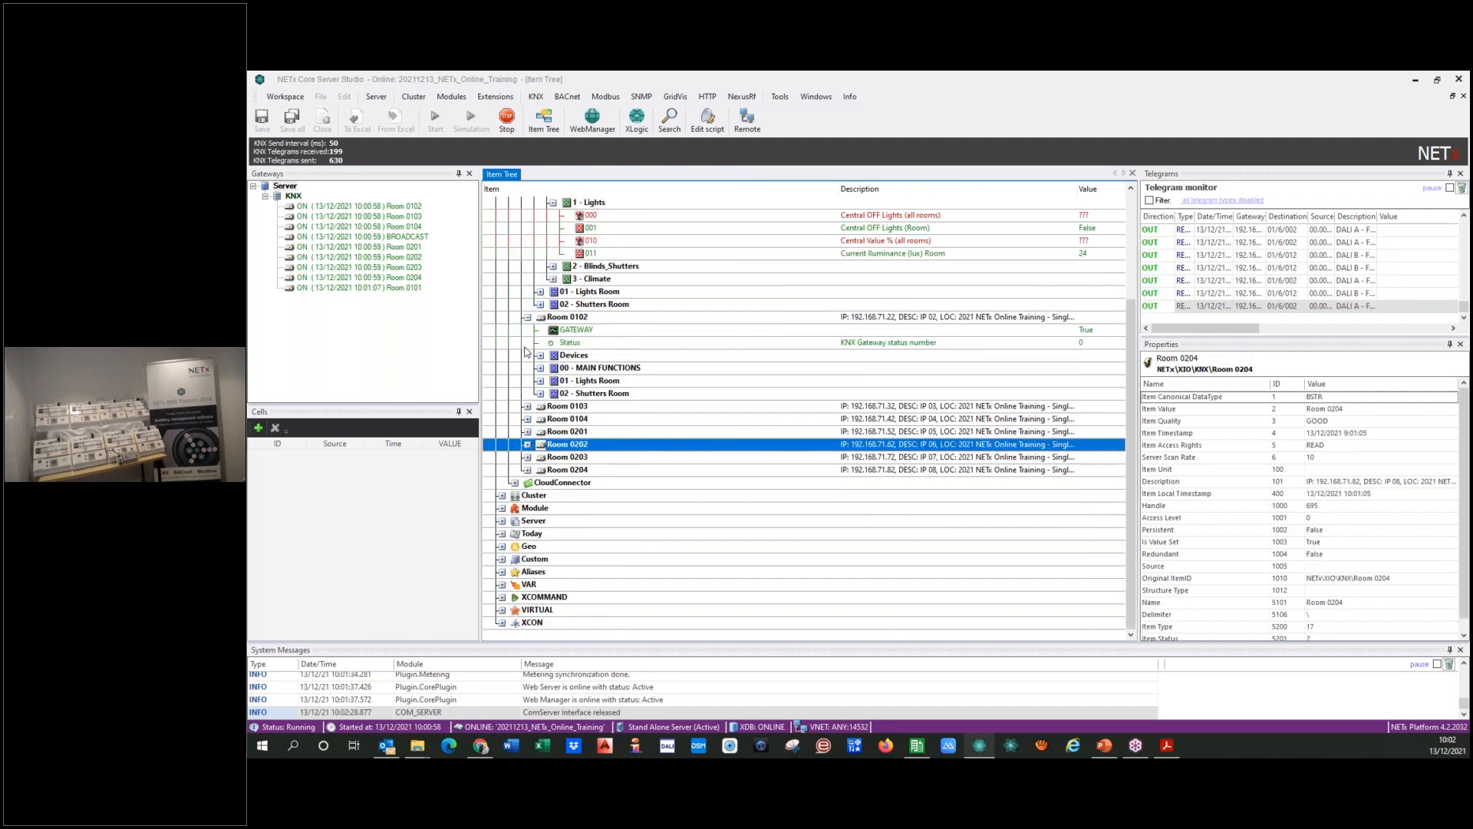
click(527, 317)
scroll(531, 337, up, 2)
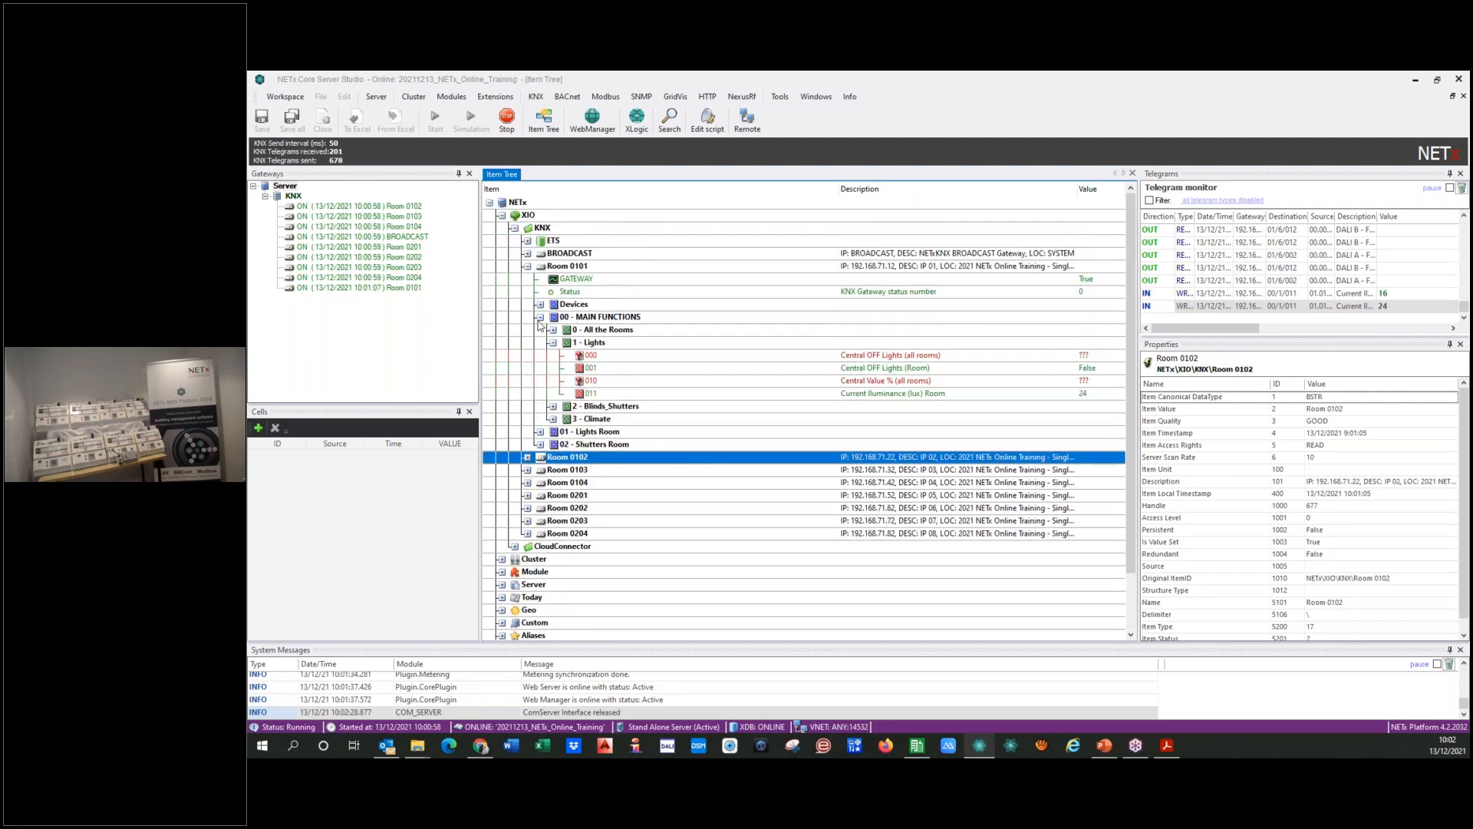
click(541, 319)
click(540, 317)
click(528, 266)
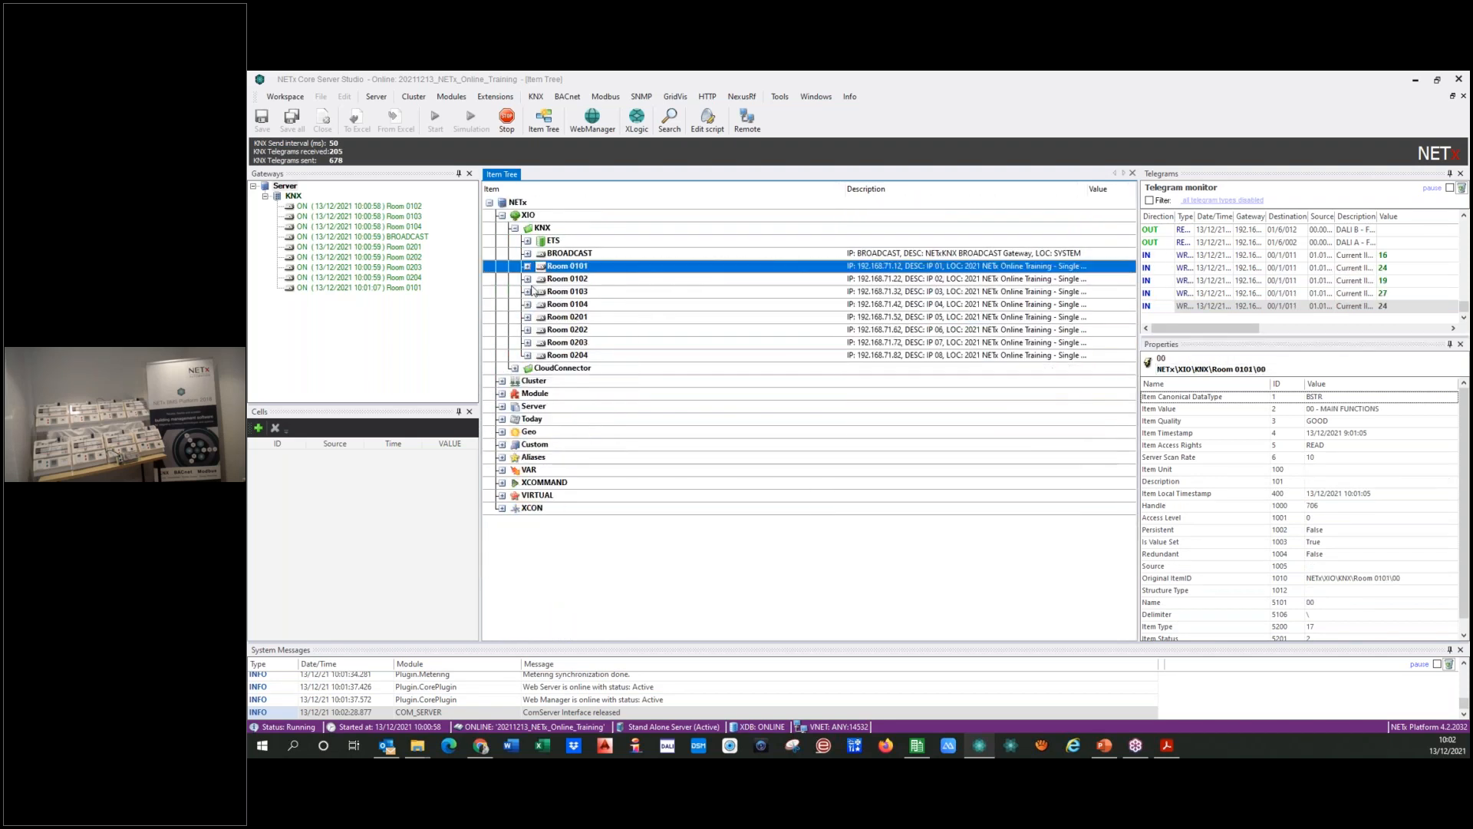
Step: Compare the structure of Room 0101 and Room 0103 in the item tree, and collapse both rooms again
click(528, 267)
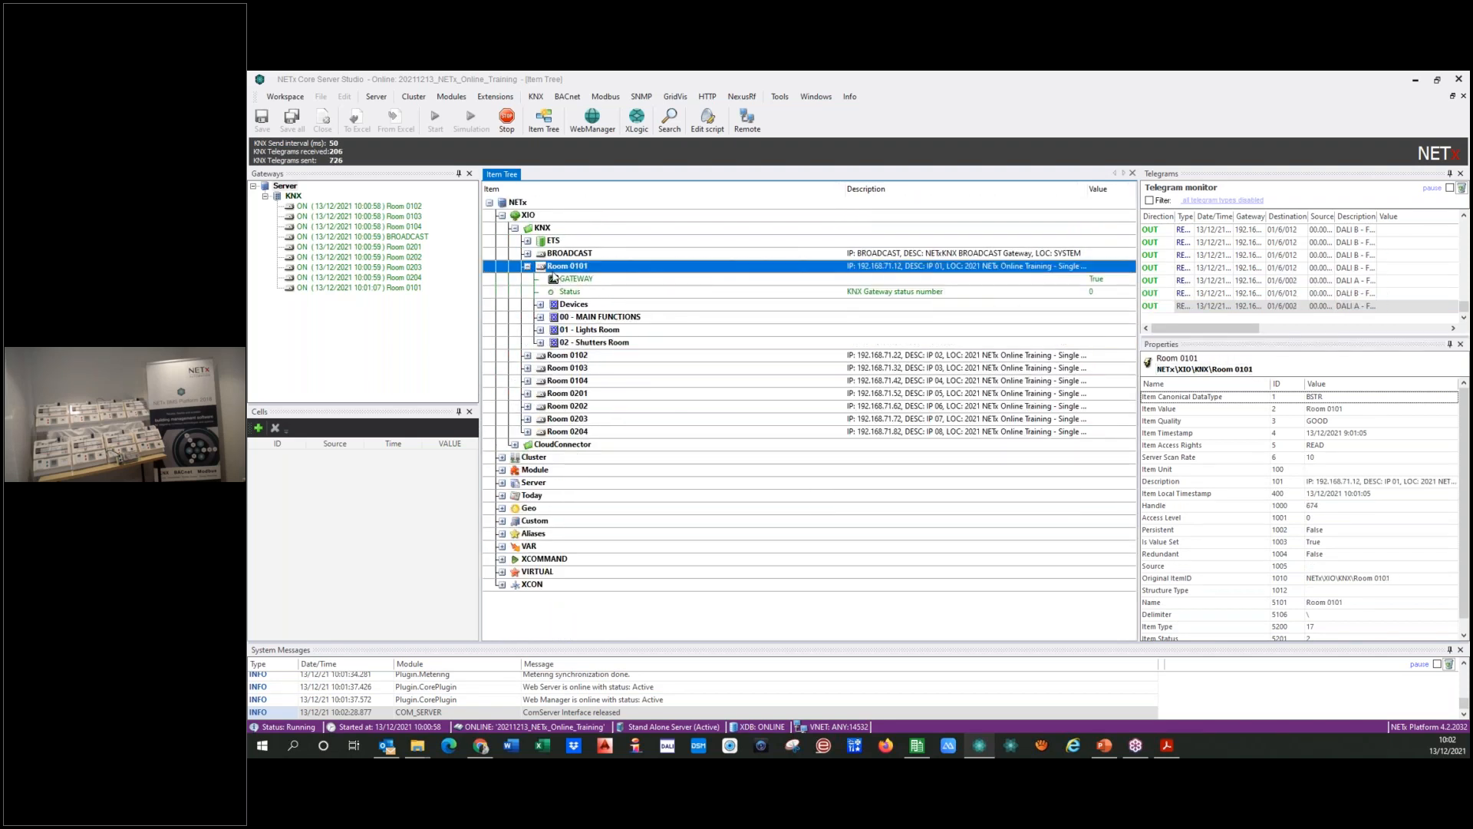
click(527, 368)
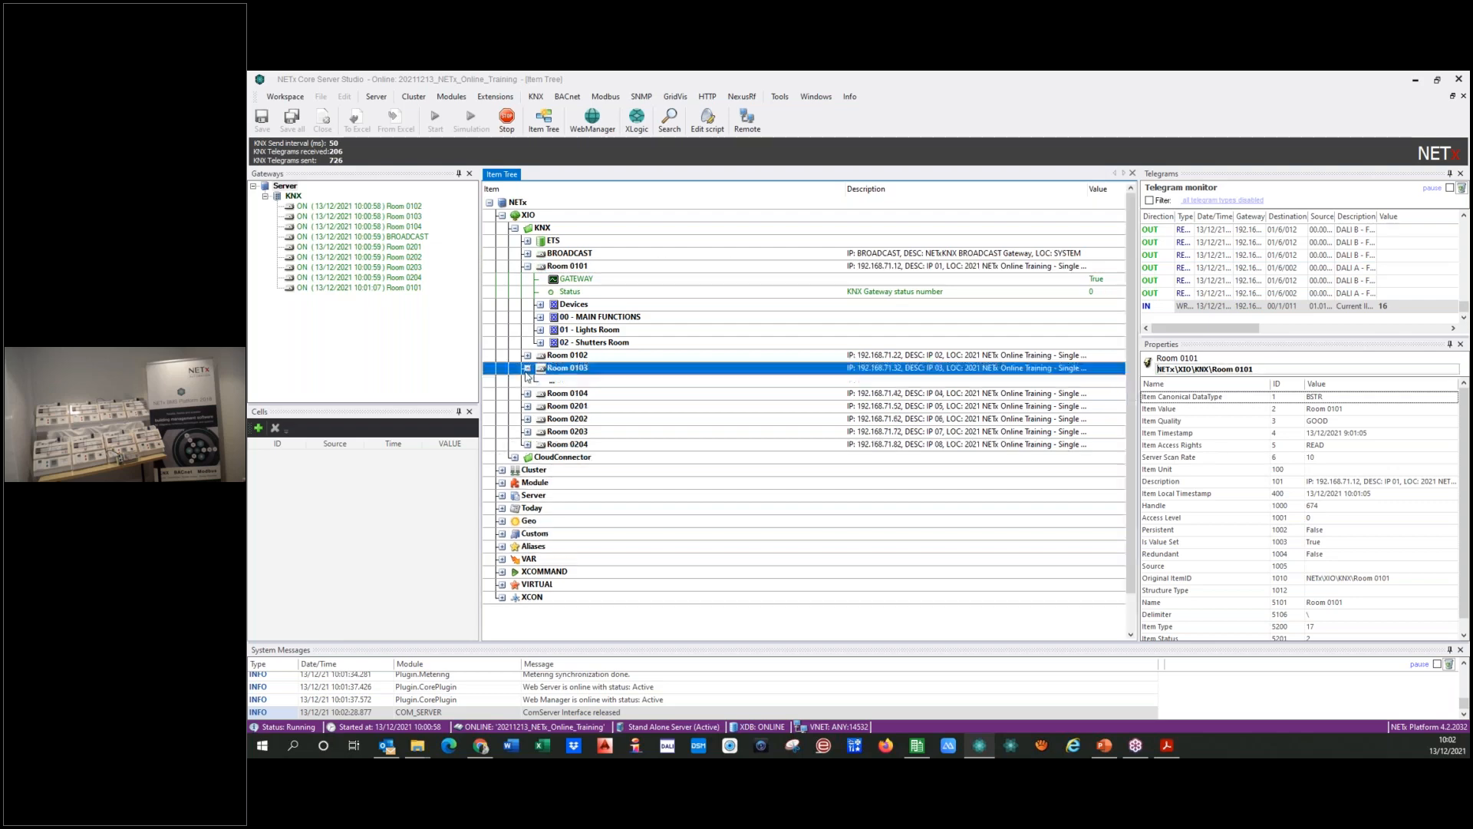
click(528, 266)
click(528, 292)
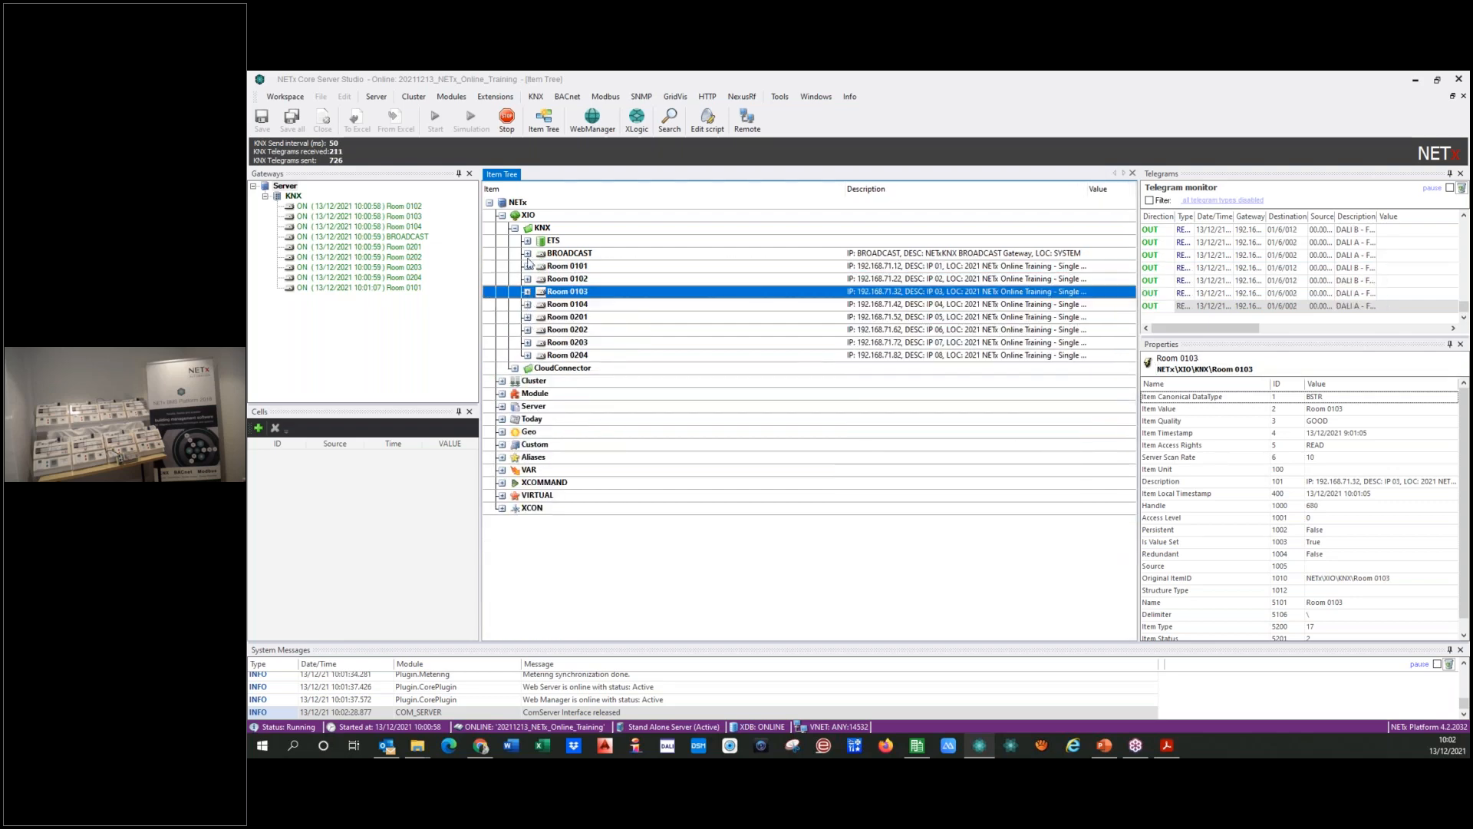
click(528, 266)
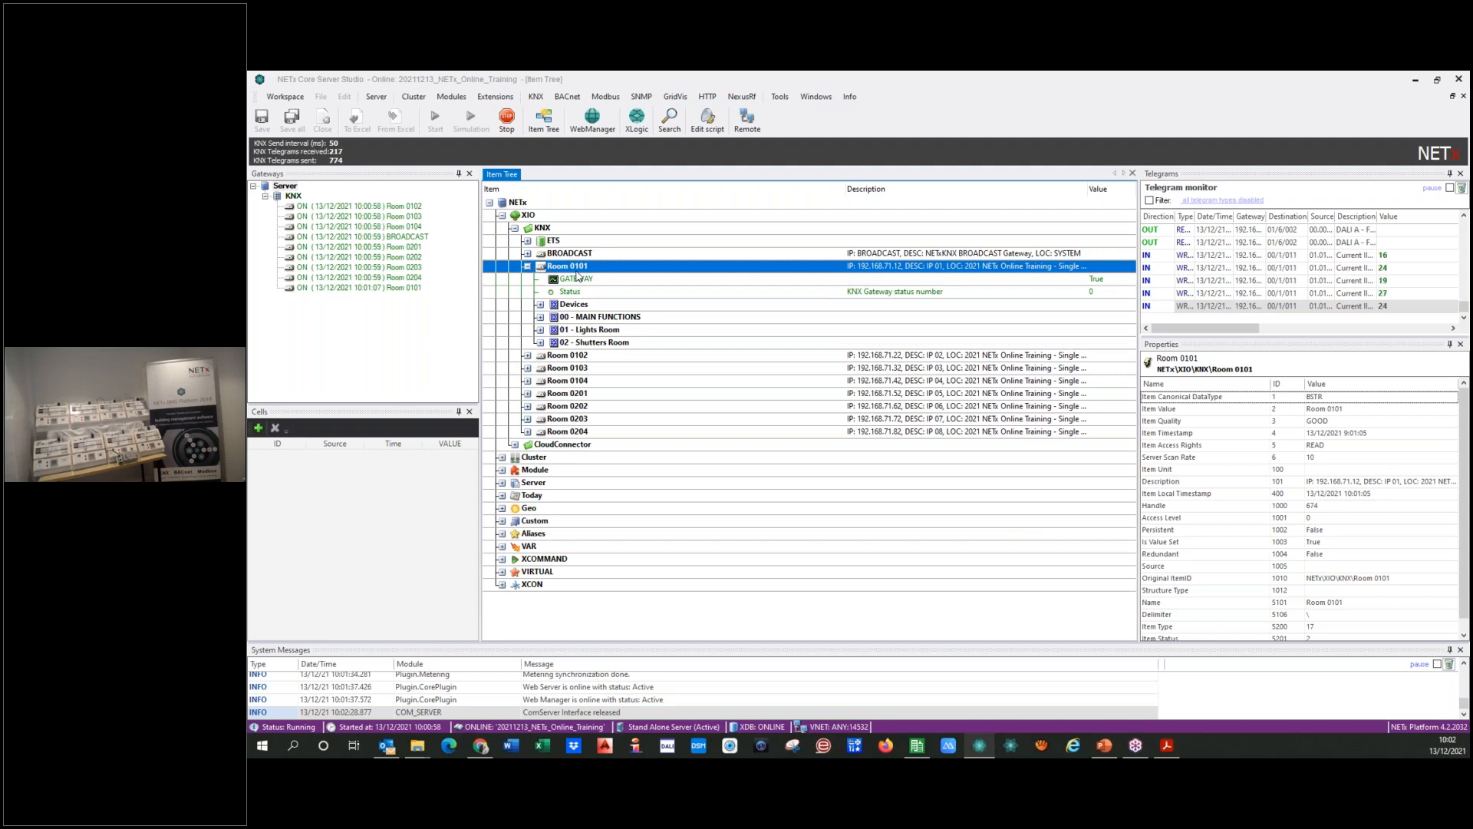
click(528, 266)
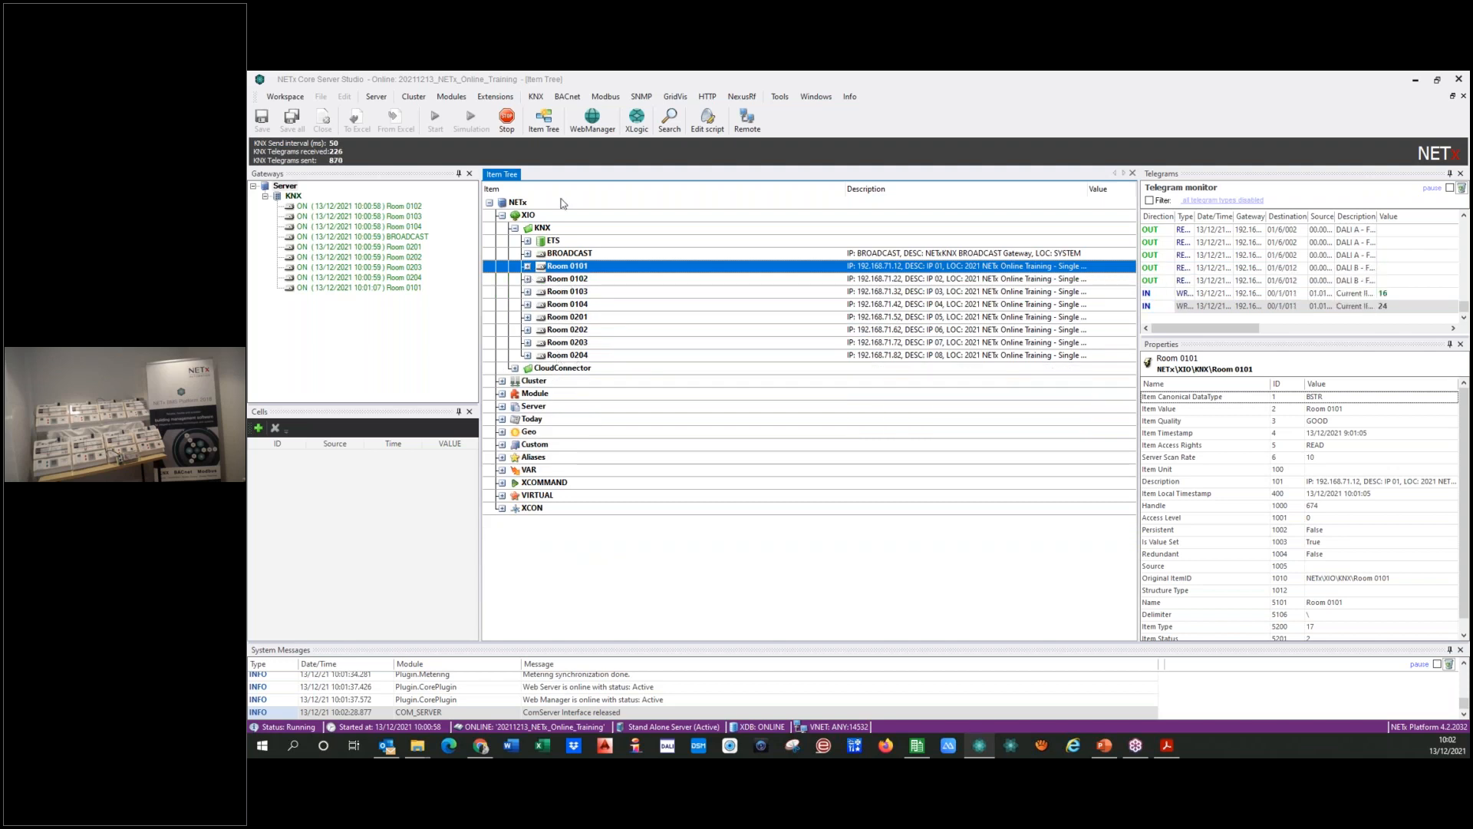
Step: Delete the ETS import comment rows 1 to 9 from the KNX gateway definitions
click(536, 96)
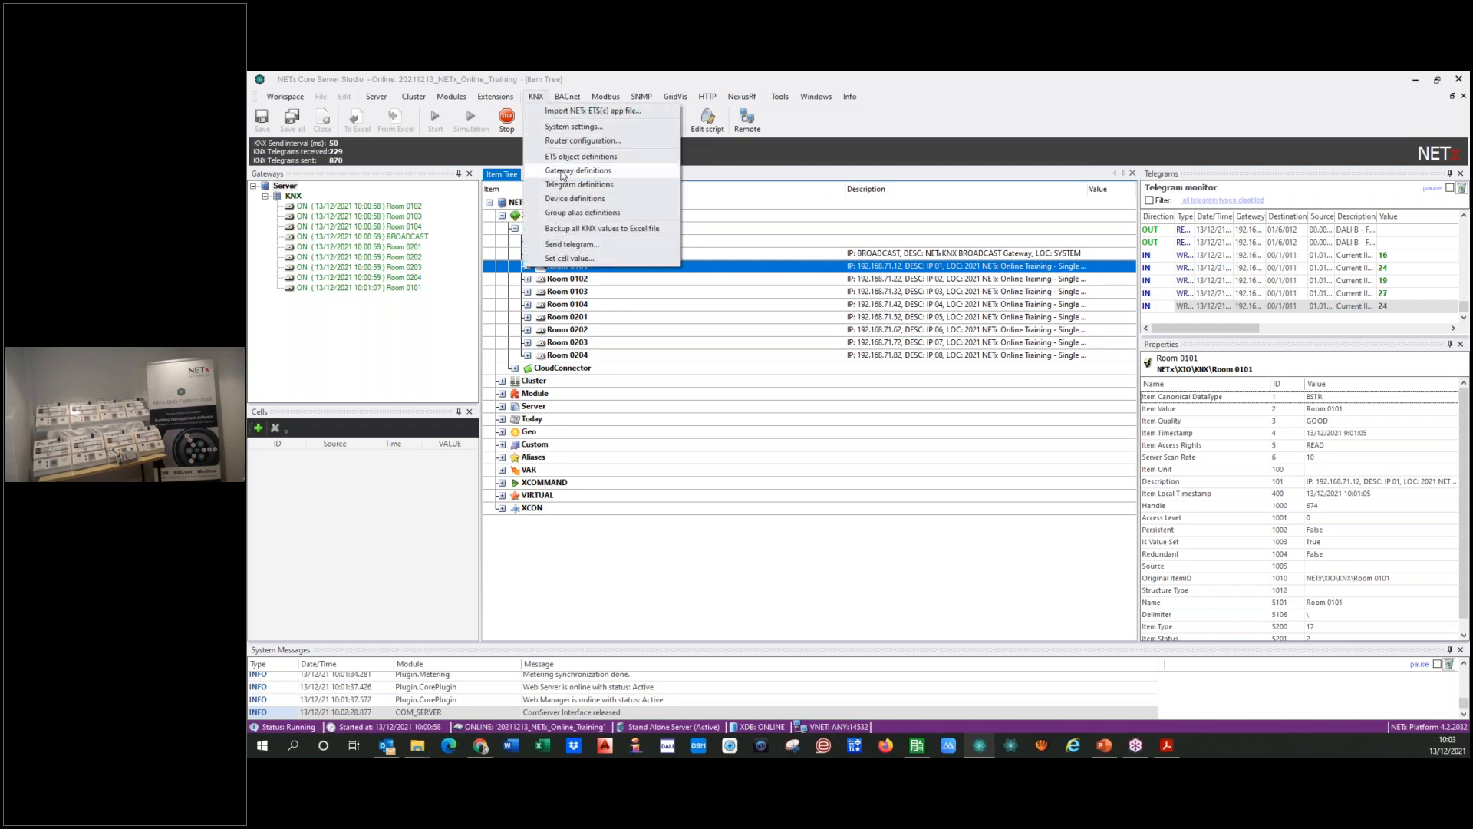
click(728, 531)
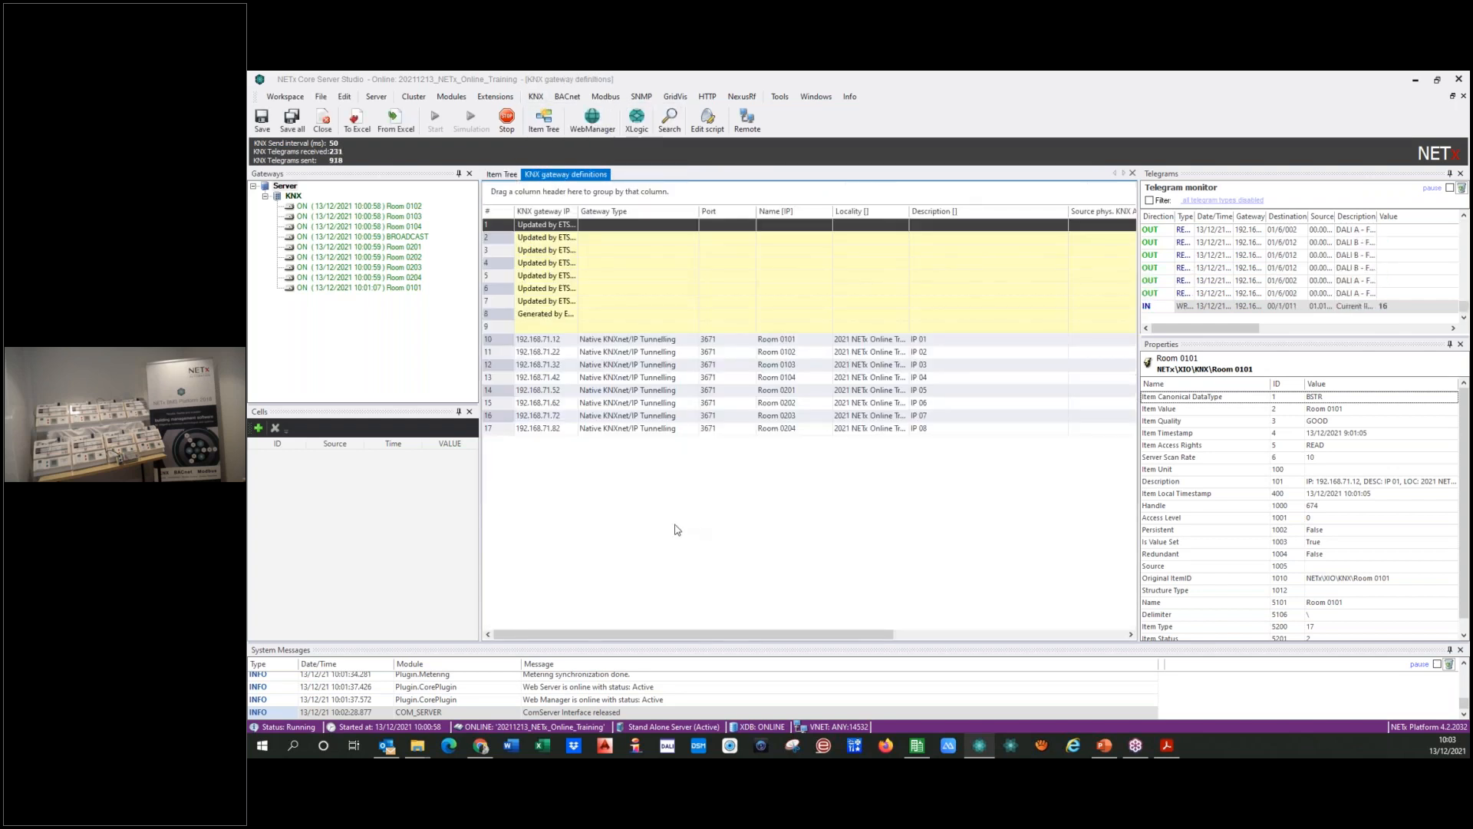
double_click(578, 212)
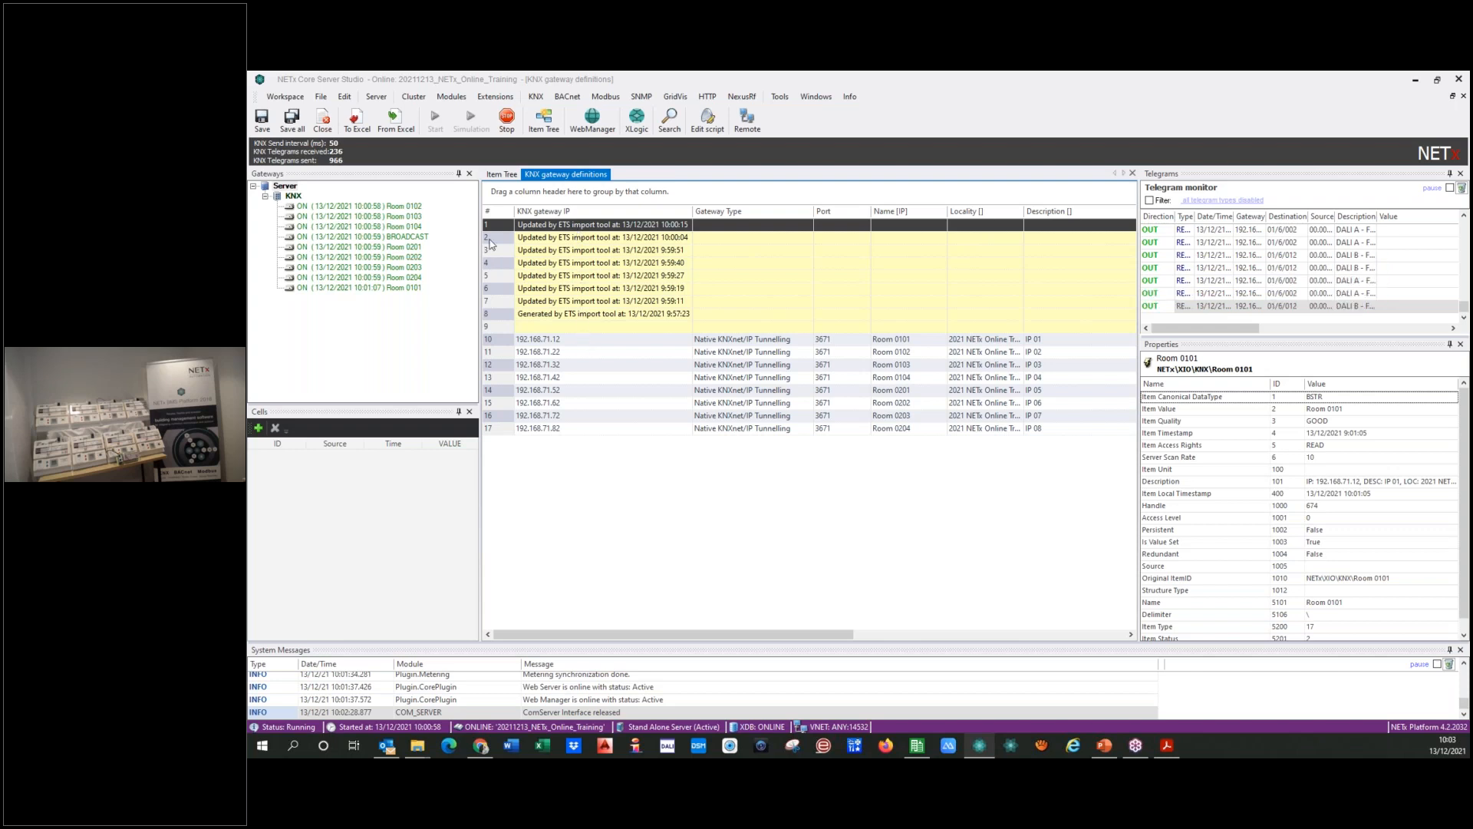
key(shift+Down)
key(shift+Down)
key(shift+Down)
key(shift+Down)
key(shift+Down)
key(shift+Down)
key(shift+Down)
key(shift+Down)
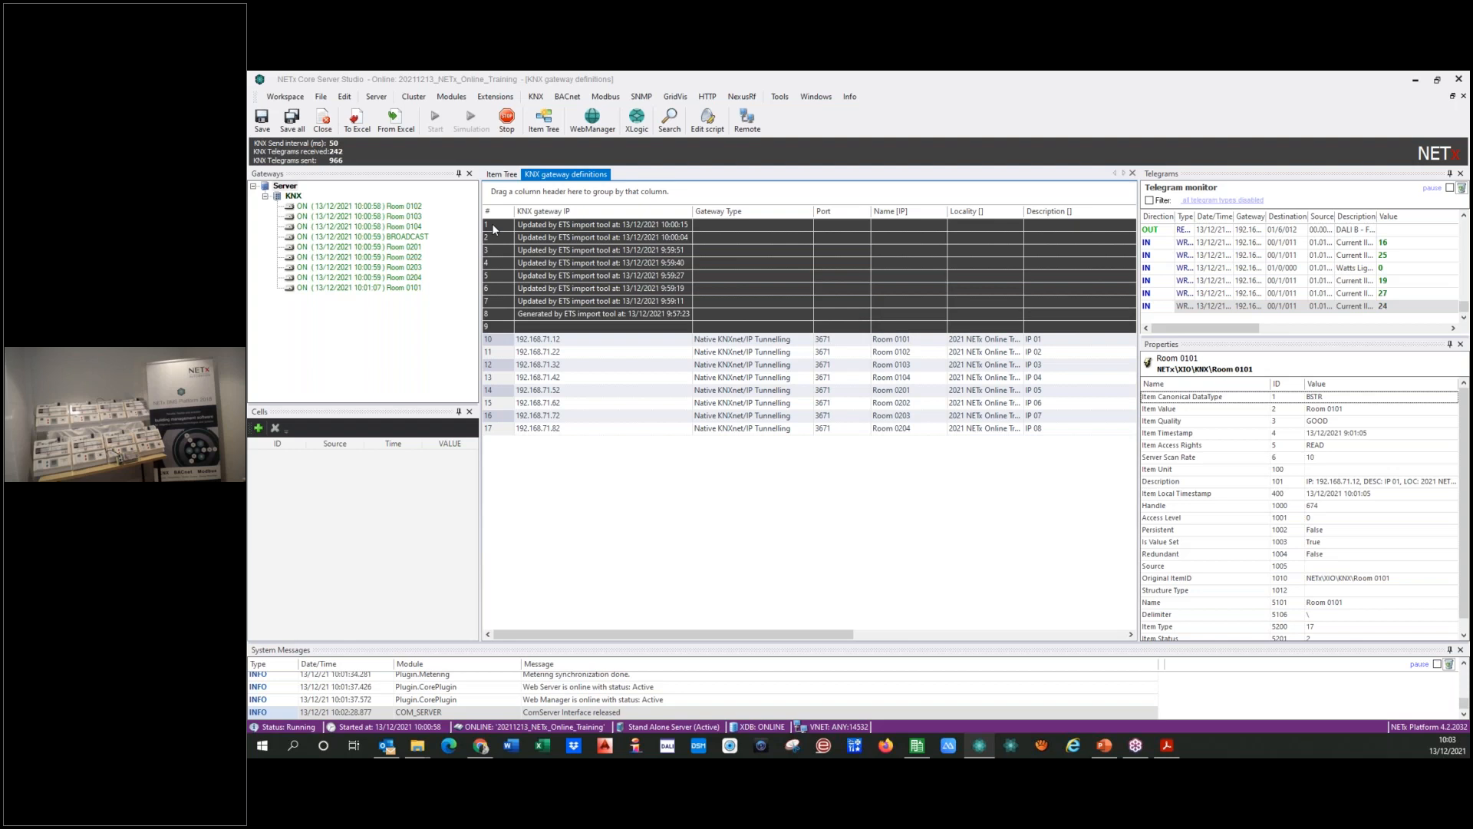
right_click(493, 228)
click(519, 314)
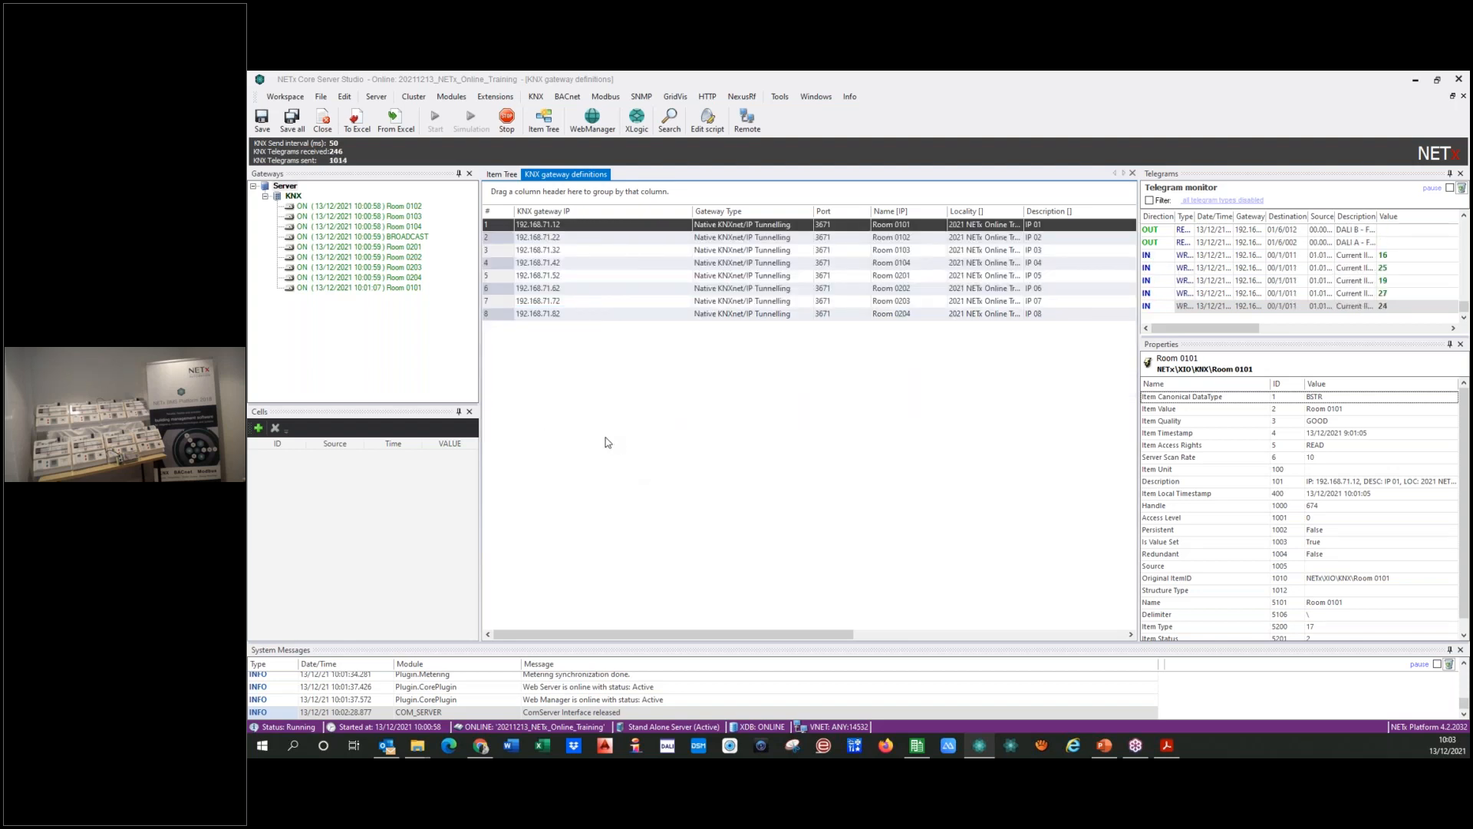
Step: Convert all commented device rows from row 10 to row 65 in the KNX device definitions to definitions
click(536, 97)
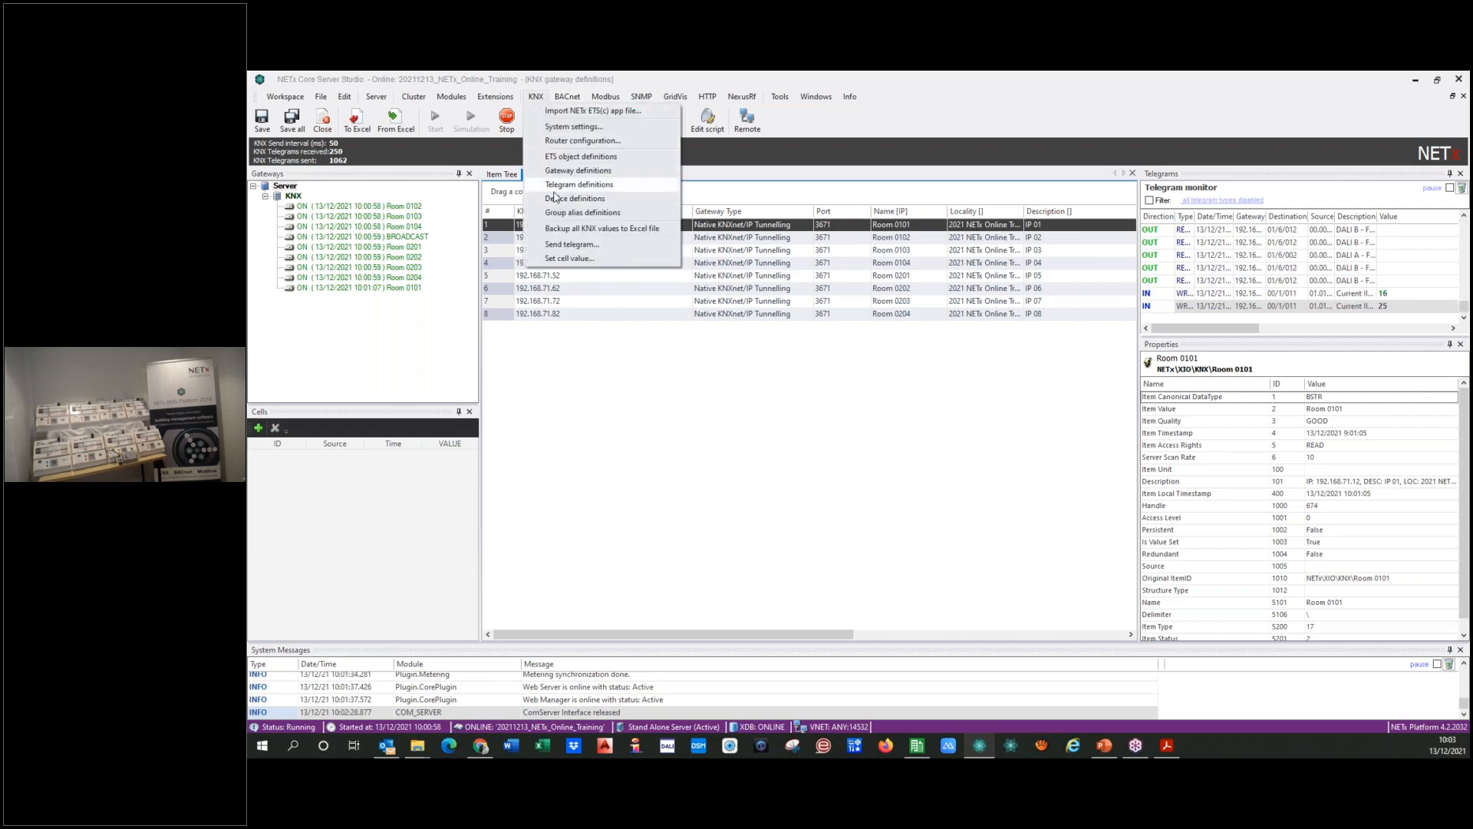
click(560, 198)
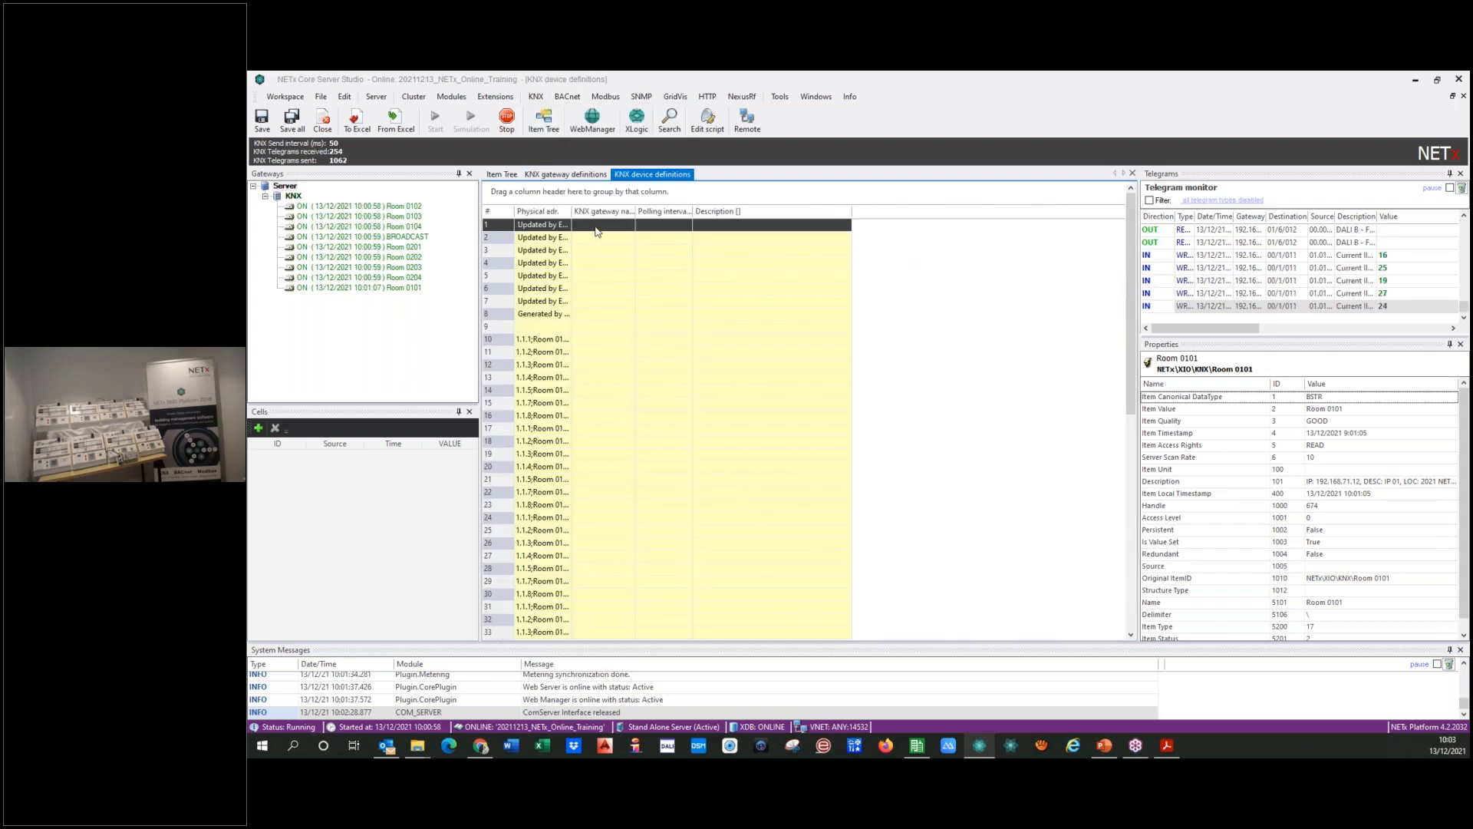
double_click(573, 210)
click(505, 340)
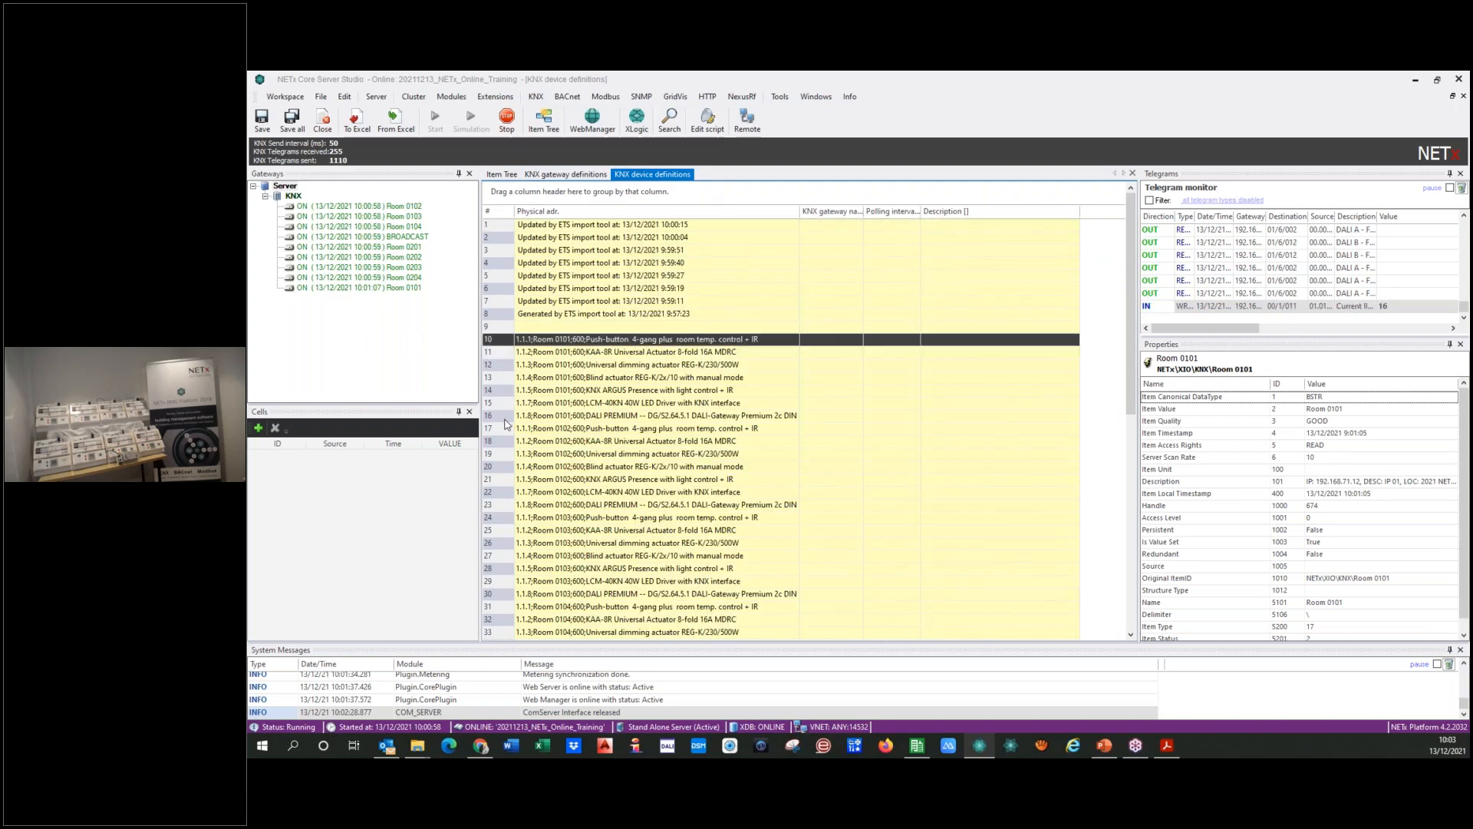
key(shift+Down)
key(shift+Down)
key(shift+Down)
key(shift+Down)
key(shift+Down)
key(shift+Down)
key(shift+Down)
key(shift+Down)
key(shift+Down)
key(shift+Down)
key(shift+Down)
key(shift+Down)
key(shift+Down)
key(shift+Down)
key(shift+Down)
key(shift+Down)
key(shift+Down)
key(shift+Down)
key(shift+Down)
key(shift+Down)
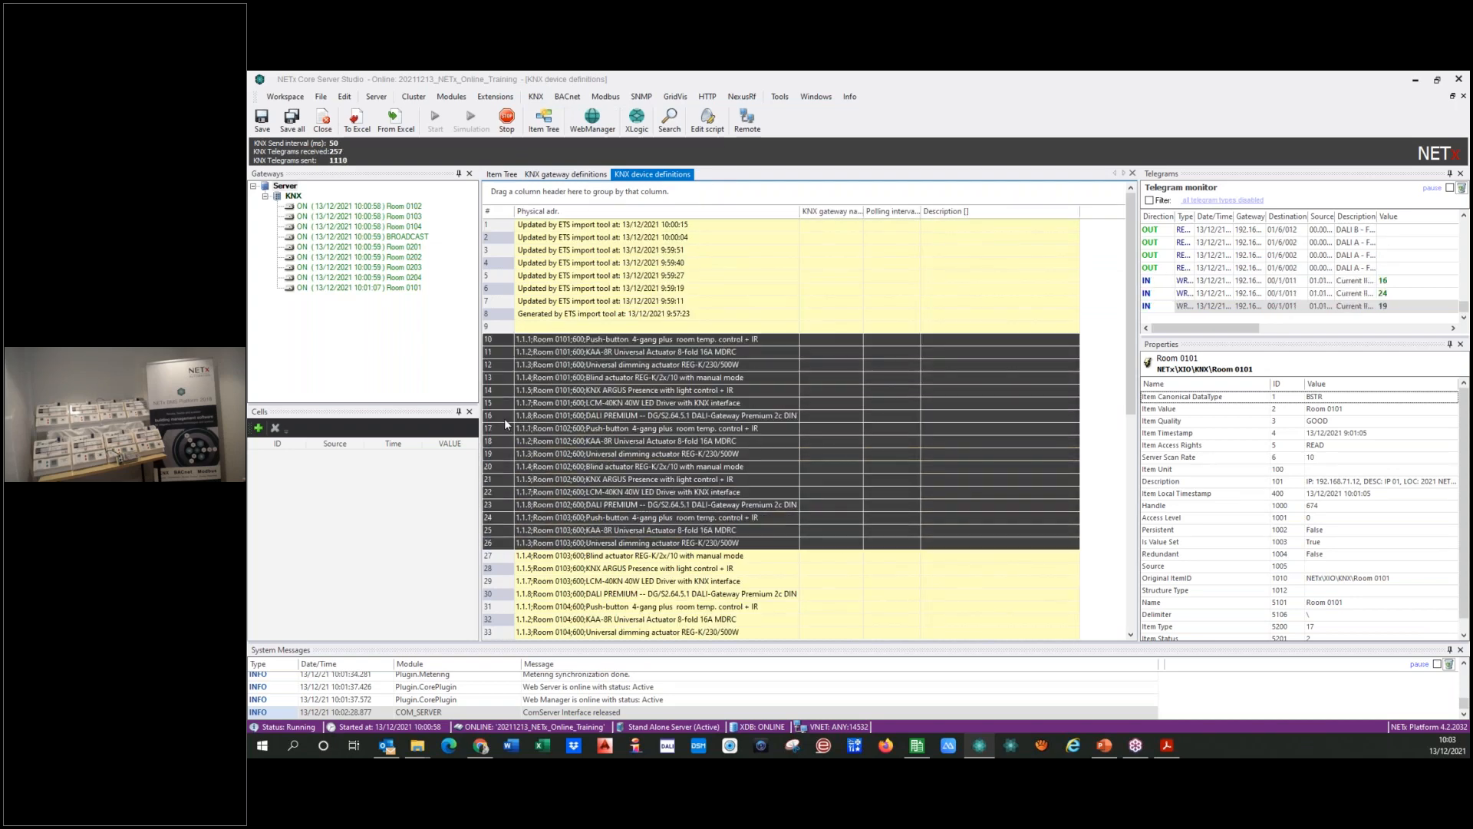
key(shift+Down)
key(shift+Down)
key(shift+Down)
key(shift+Down)
key(shift+Down)
key(shift+Down)
key(shift+Down)
key(shift+Down)
key(shift+Down)
key(shift+Down)
key(shift+Down)
key(shift+Down)
key(shift+Down)
key(shift+Down)
key(shift+Down)
key(shift+Down)
key(shift+Down)
key(shift+Down)
key(shift+Down)
key(shift+Down)
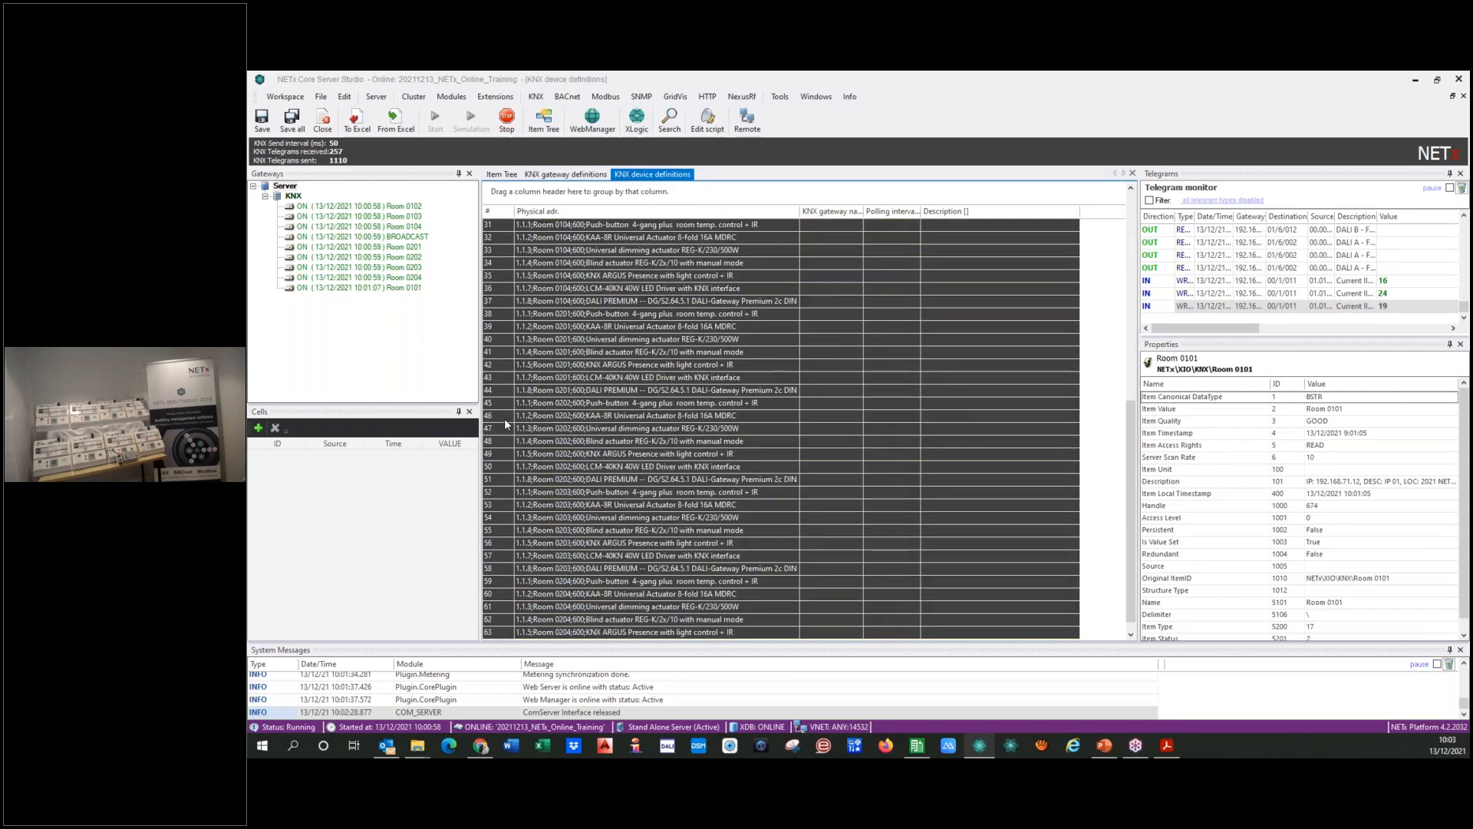
right_click(509, 419)
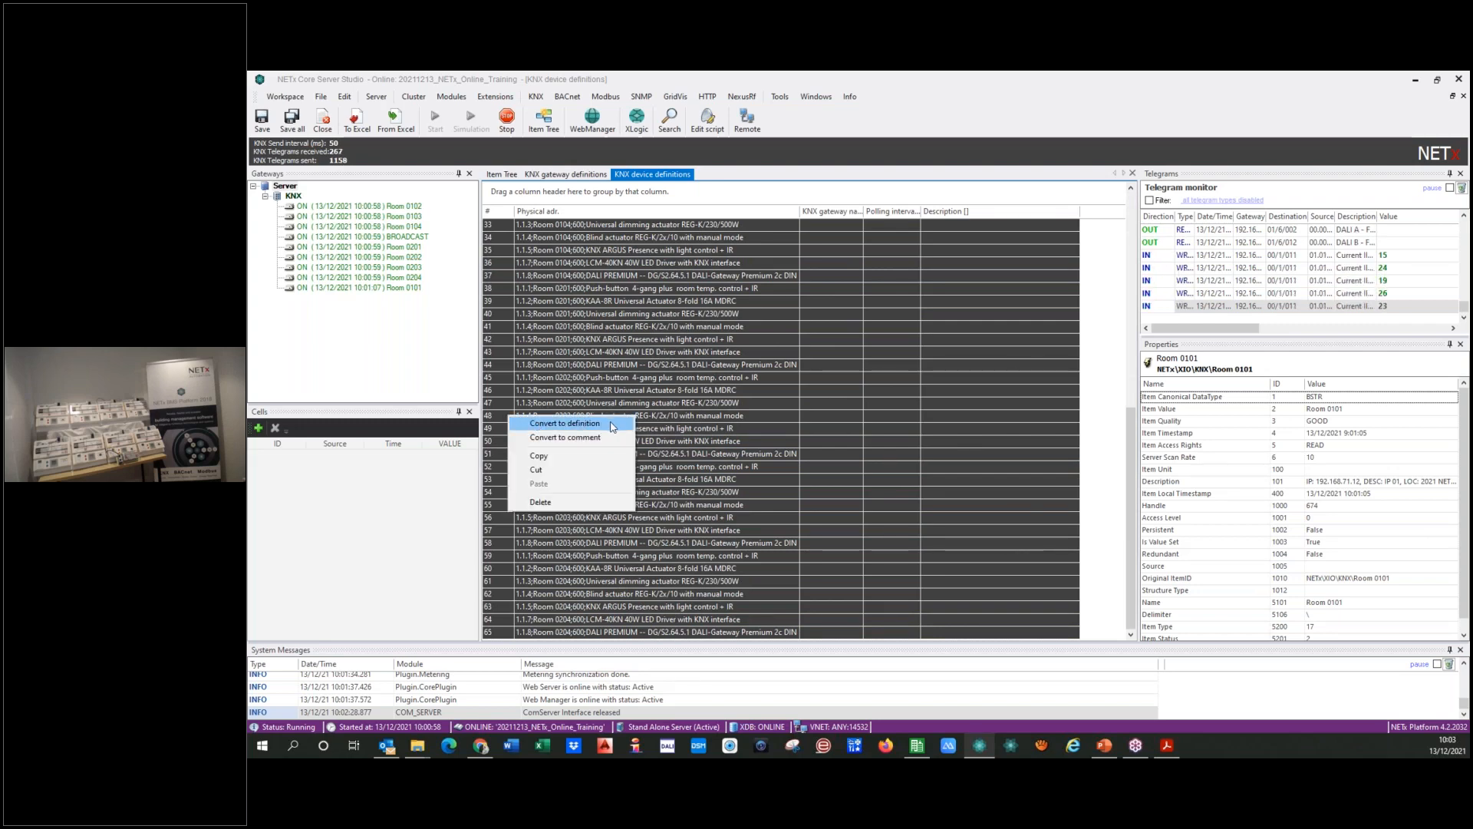
click(565, 423)
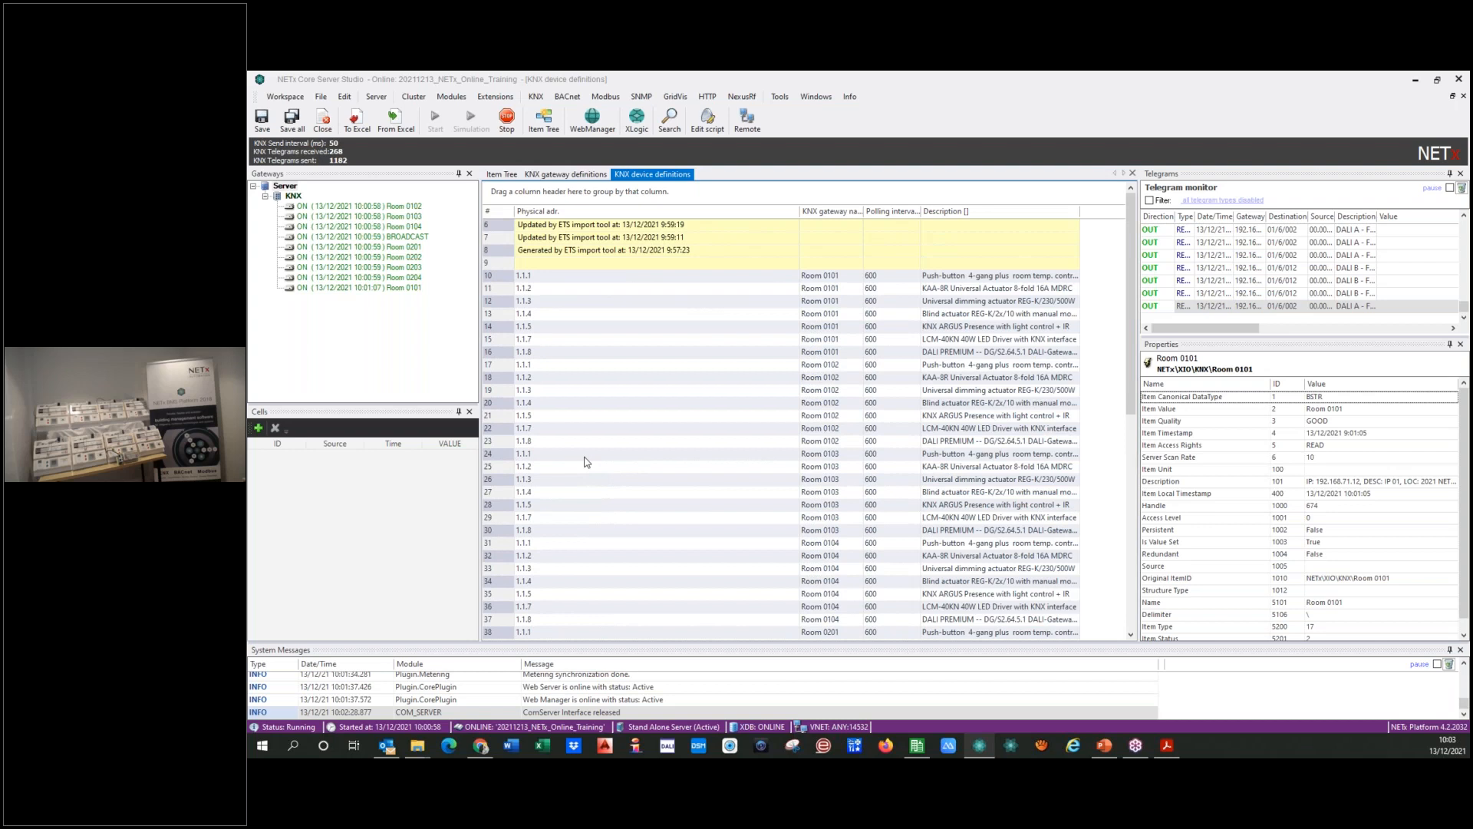
Step: Narrow the Physical adr. column of the KNX device definitions and sort the rows by description
drag(801, 215, 597, 218)
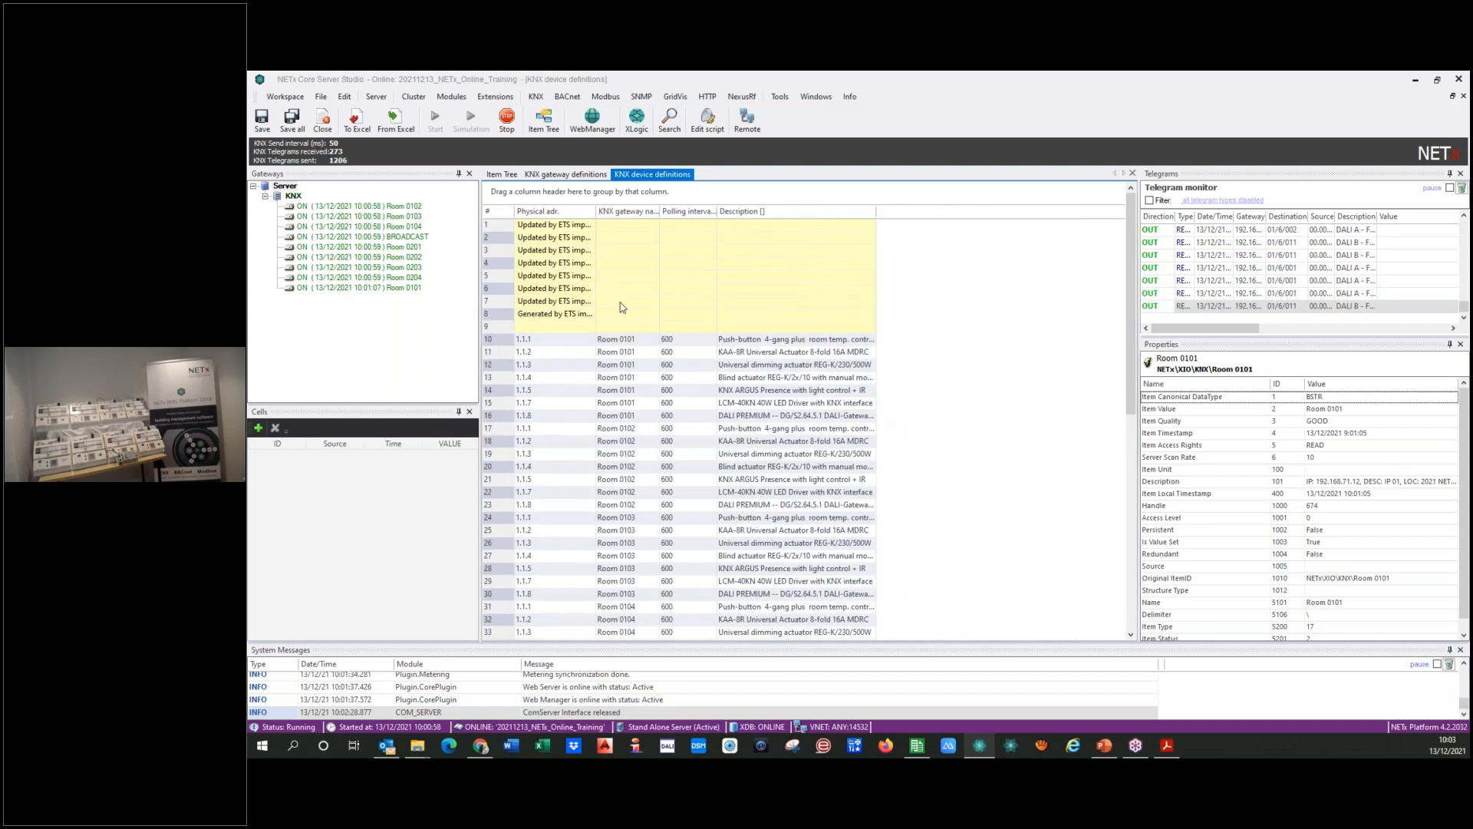
click(813, 216)
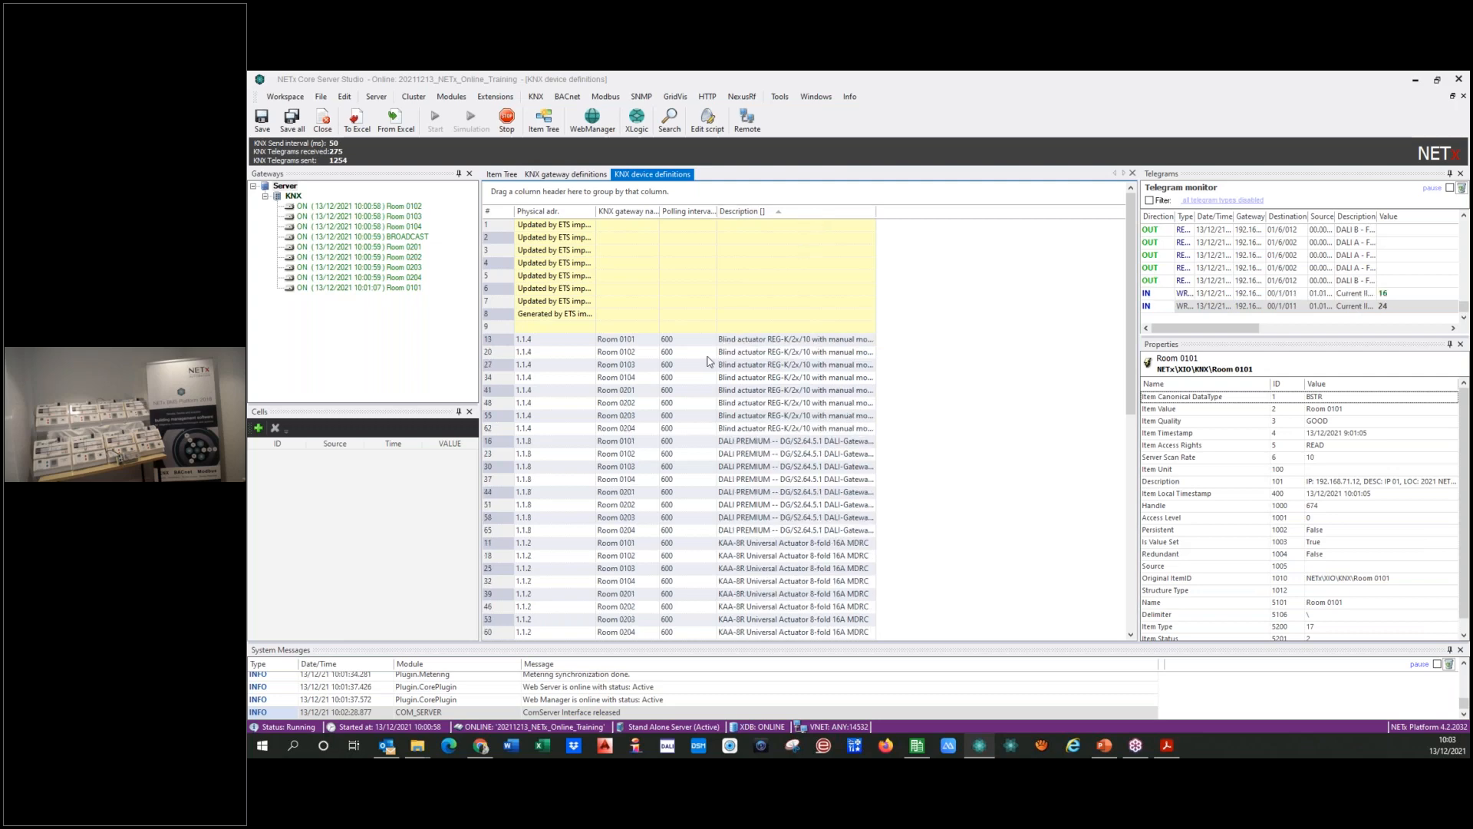
scroll(687, 390, down, 5)
scroll(676, 444, down, 5)
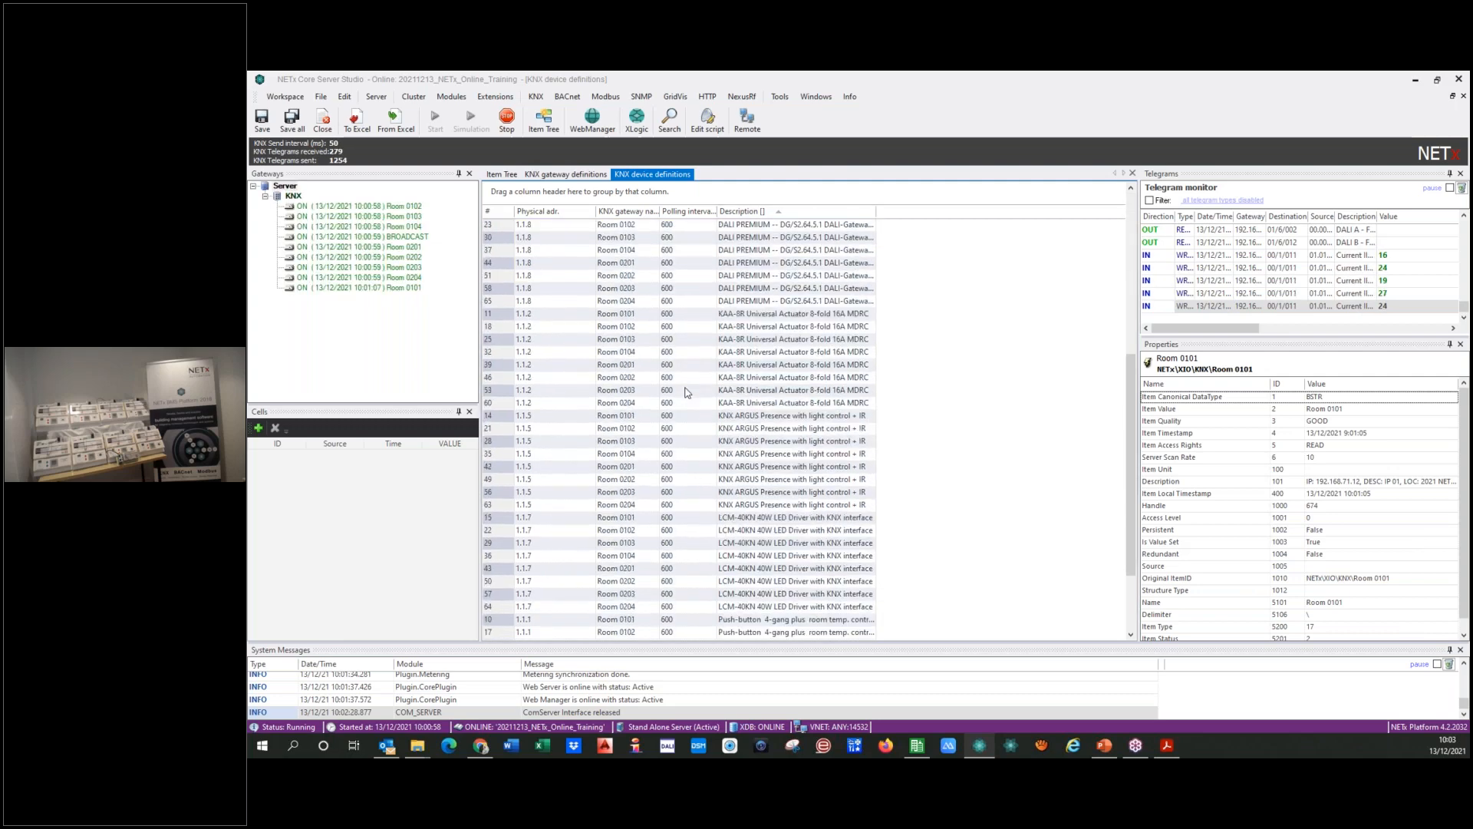
Step: Set the polling interval to 60 for the push-button devices of Rooms 0101, 0102, 0103 and 0104
click(676, 443)
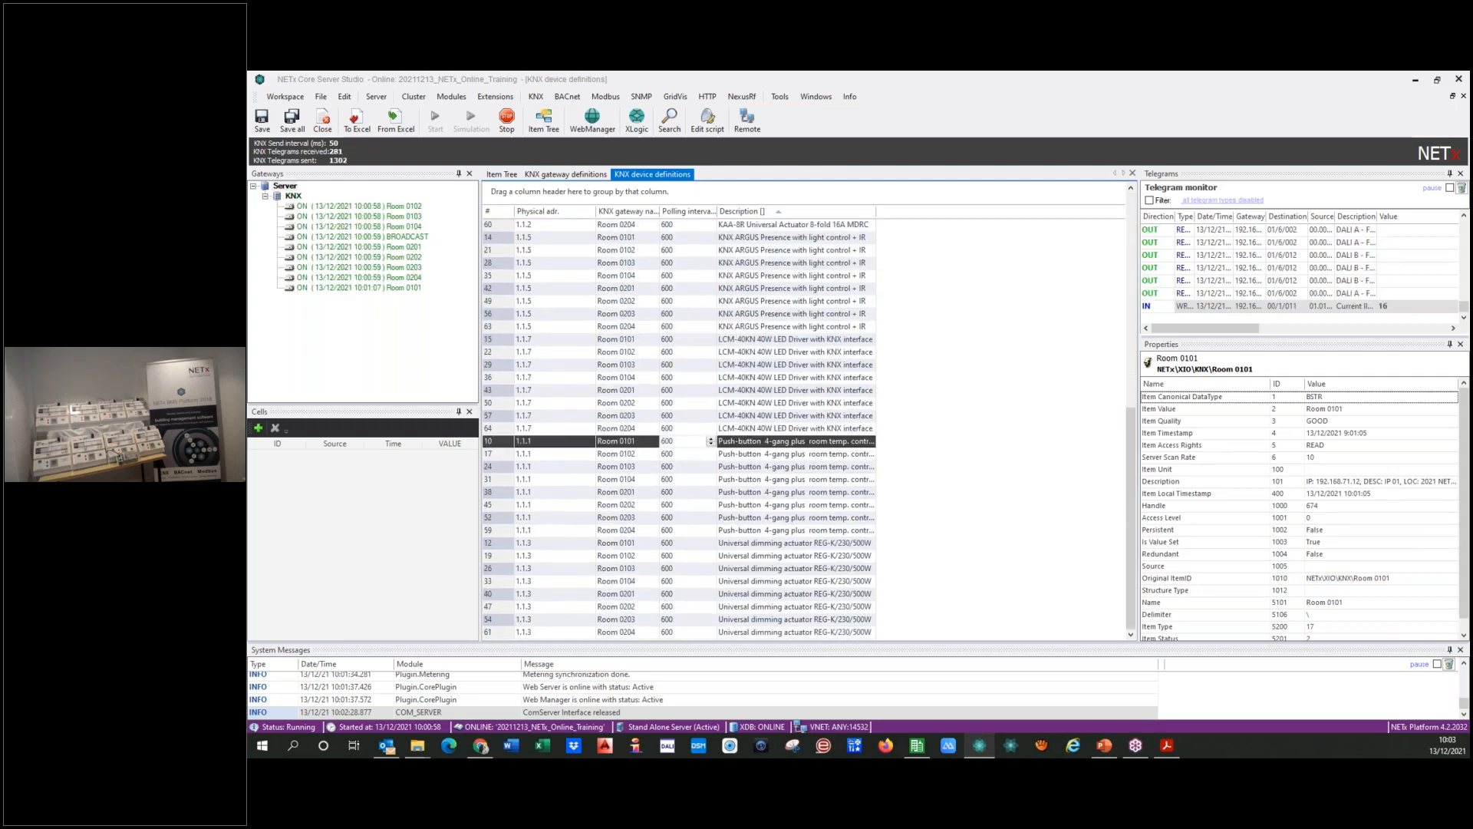
key(BackSpace)
click(677, 457)
key(BackSpace)
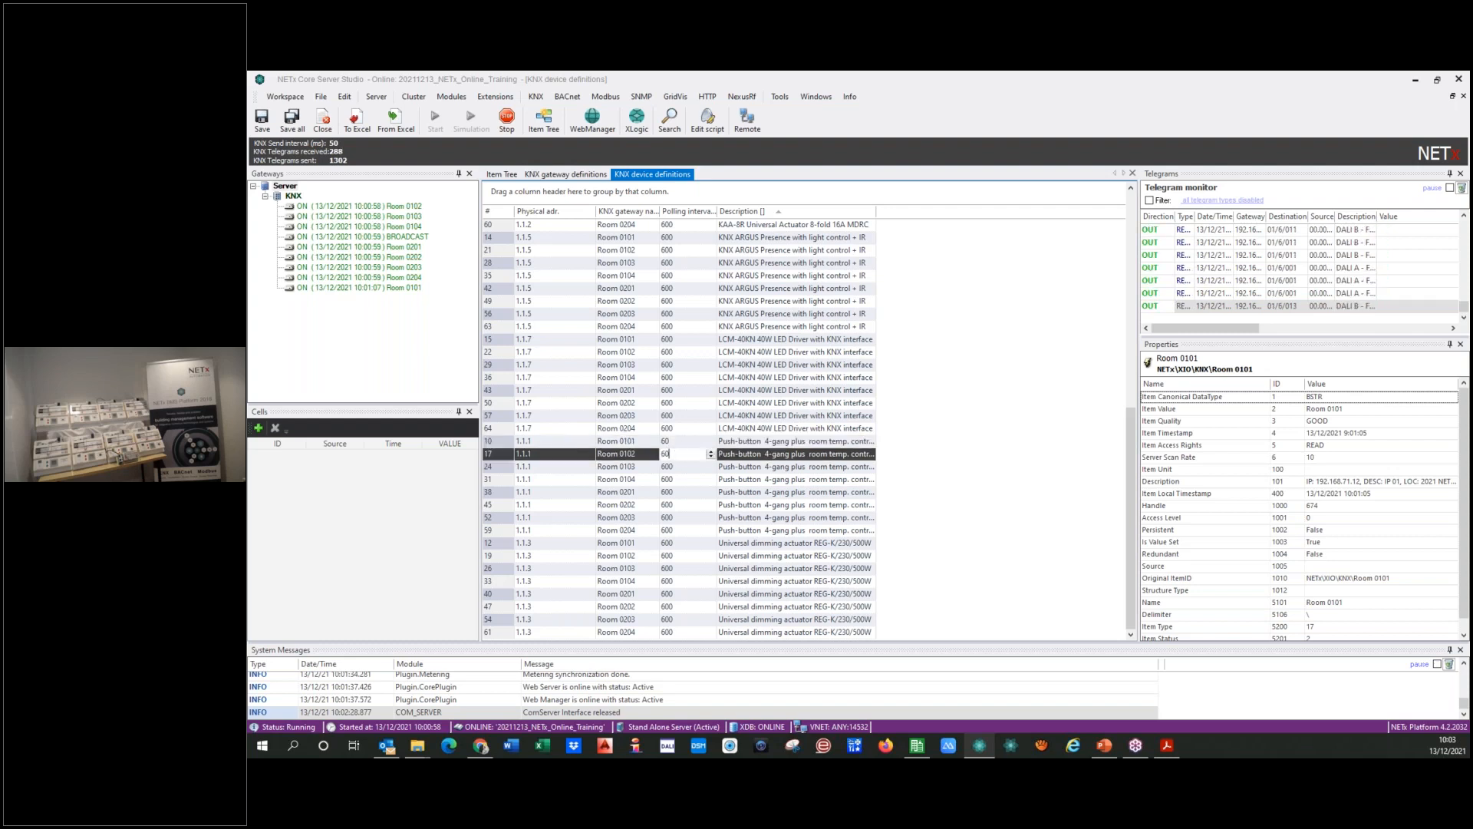
click(681, 467)
key(BackSpace)
click(682, 480)
key(BackSpace)
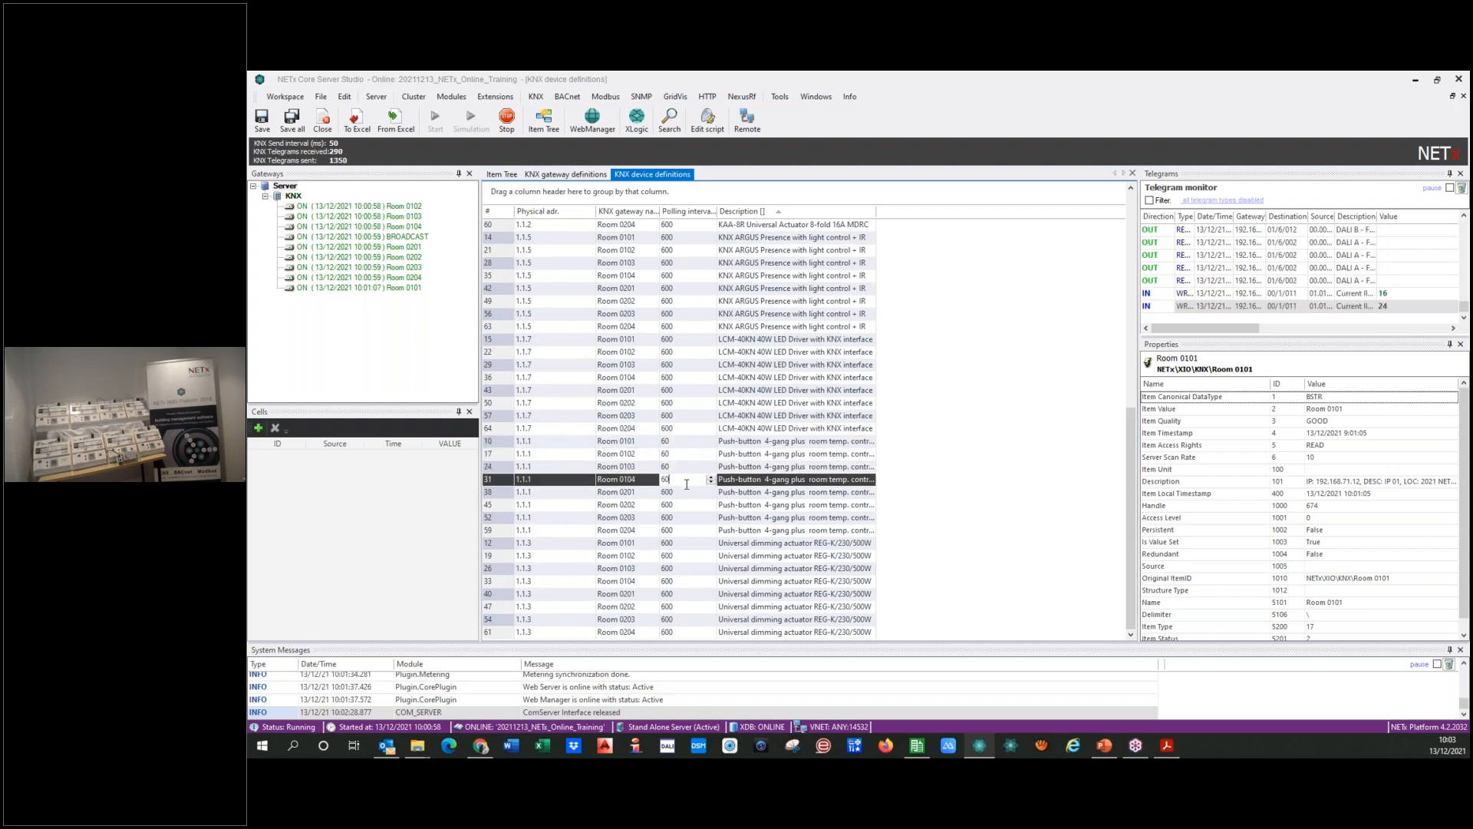
Step: Set the polling interval to 60 for the push-button devices of Rooms 0201, 0202, 0203 and 0204
click(681, 492)
key(BackSpace)
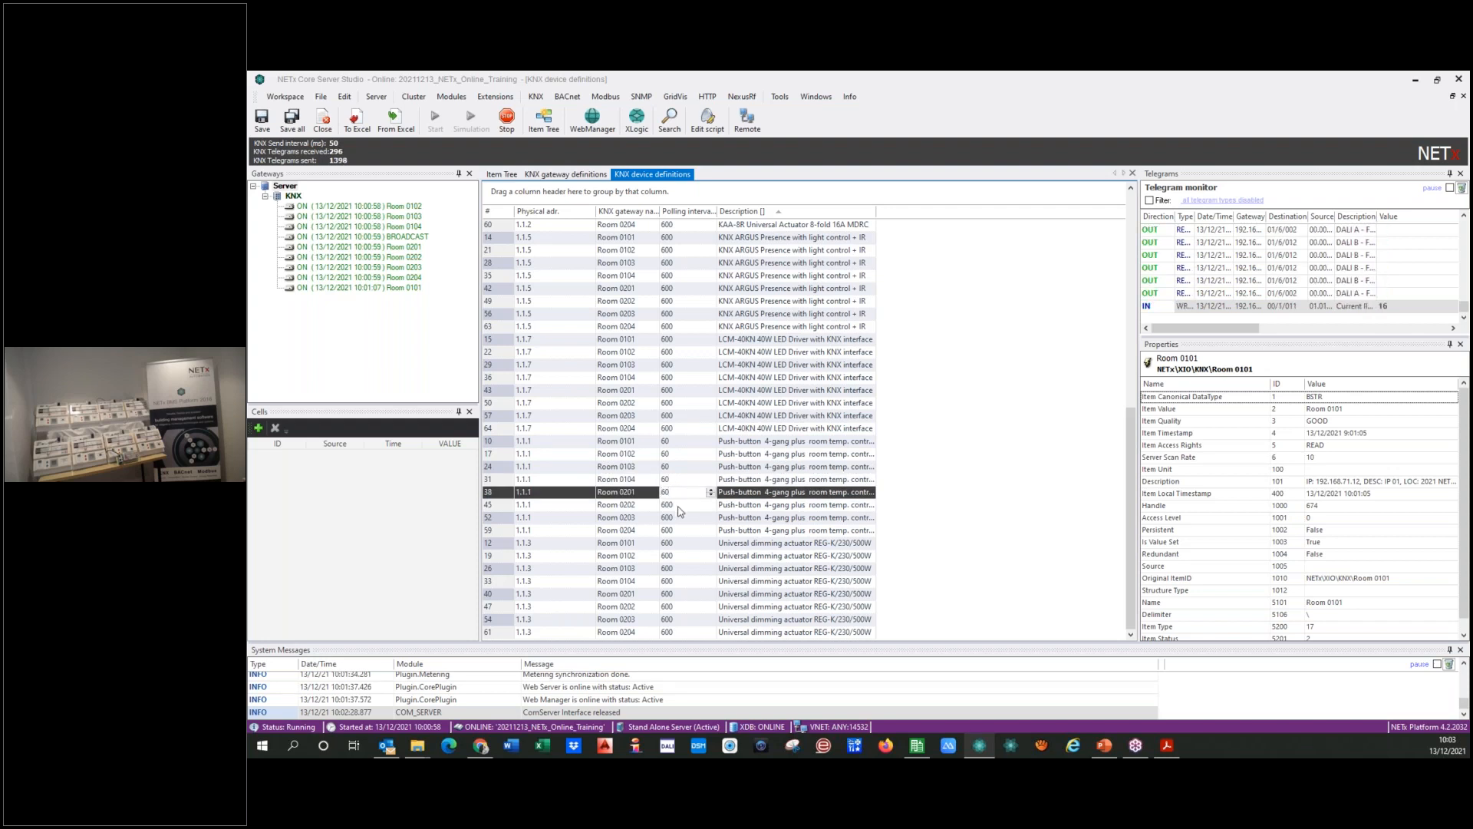
click(693, 505)
key(BackSpace)
click(688, 517)
key(BackSpace)
click(688, 530)
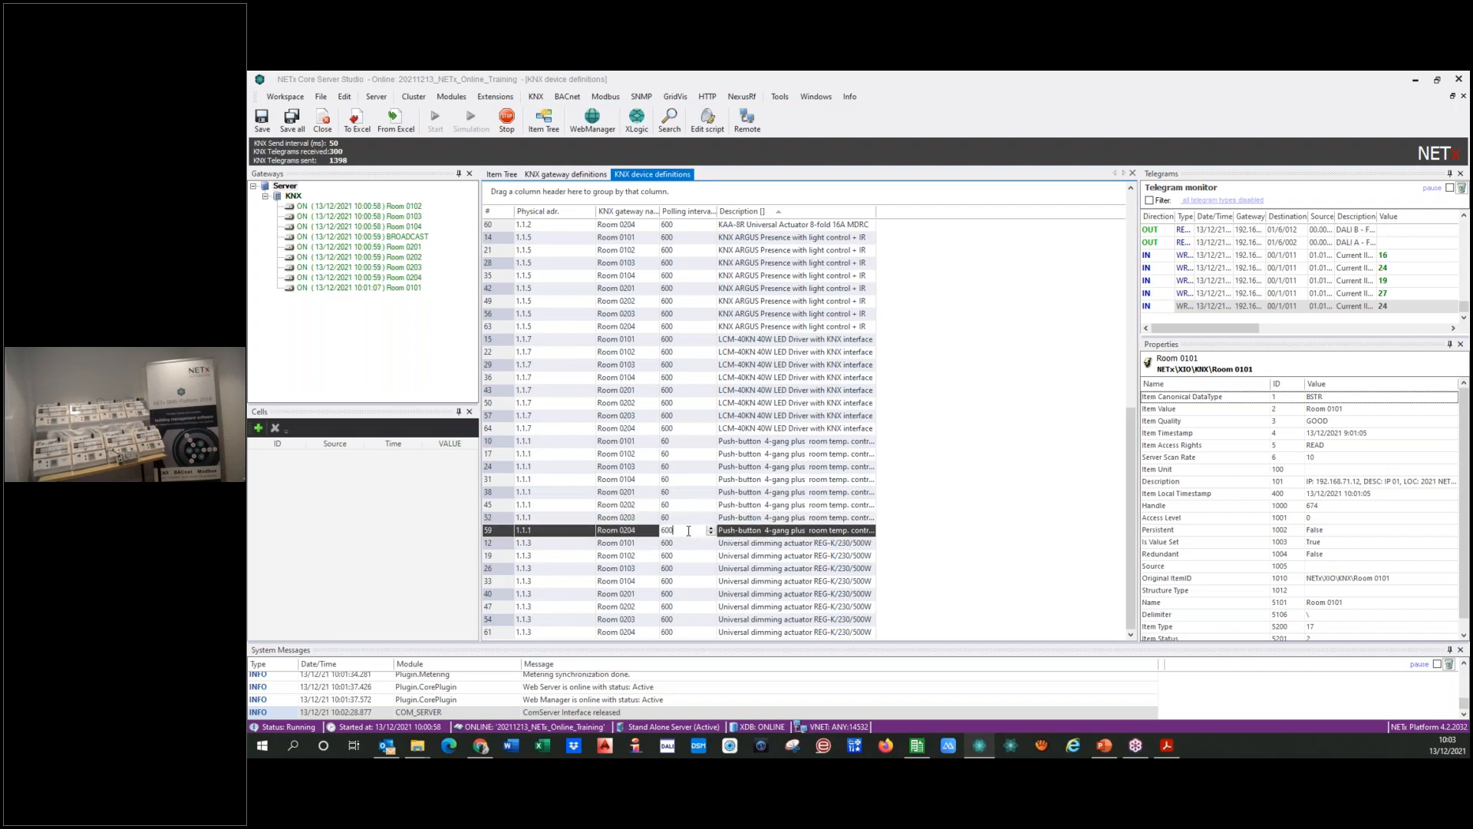
Step: Set the polling interval of Room 0101's push-button device to 10
click(683, 442)
key(BackSpace)
key(BackSpace)
text(1)
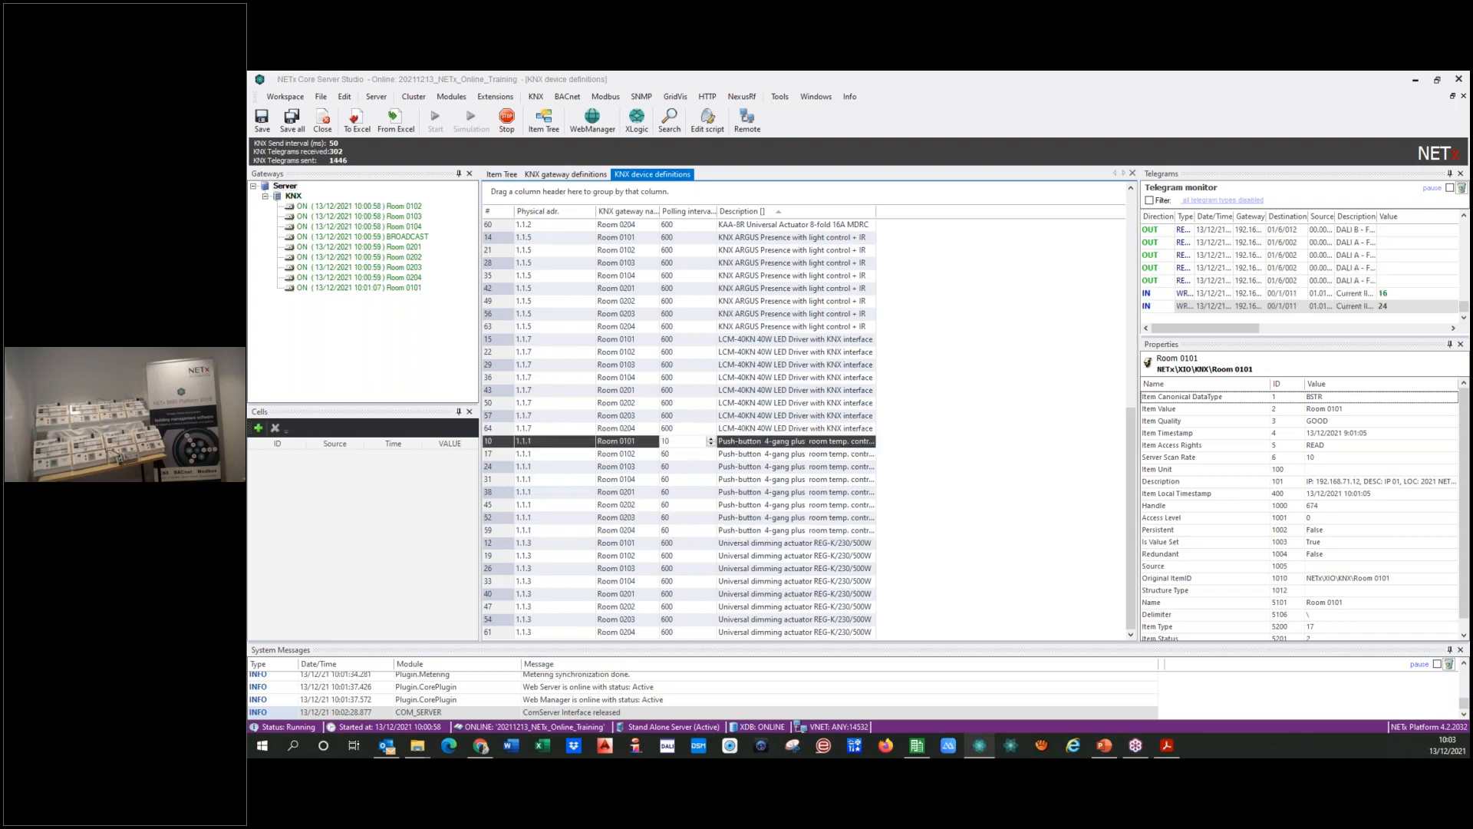
key(Return)
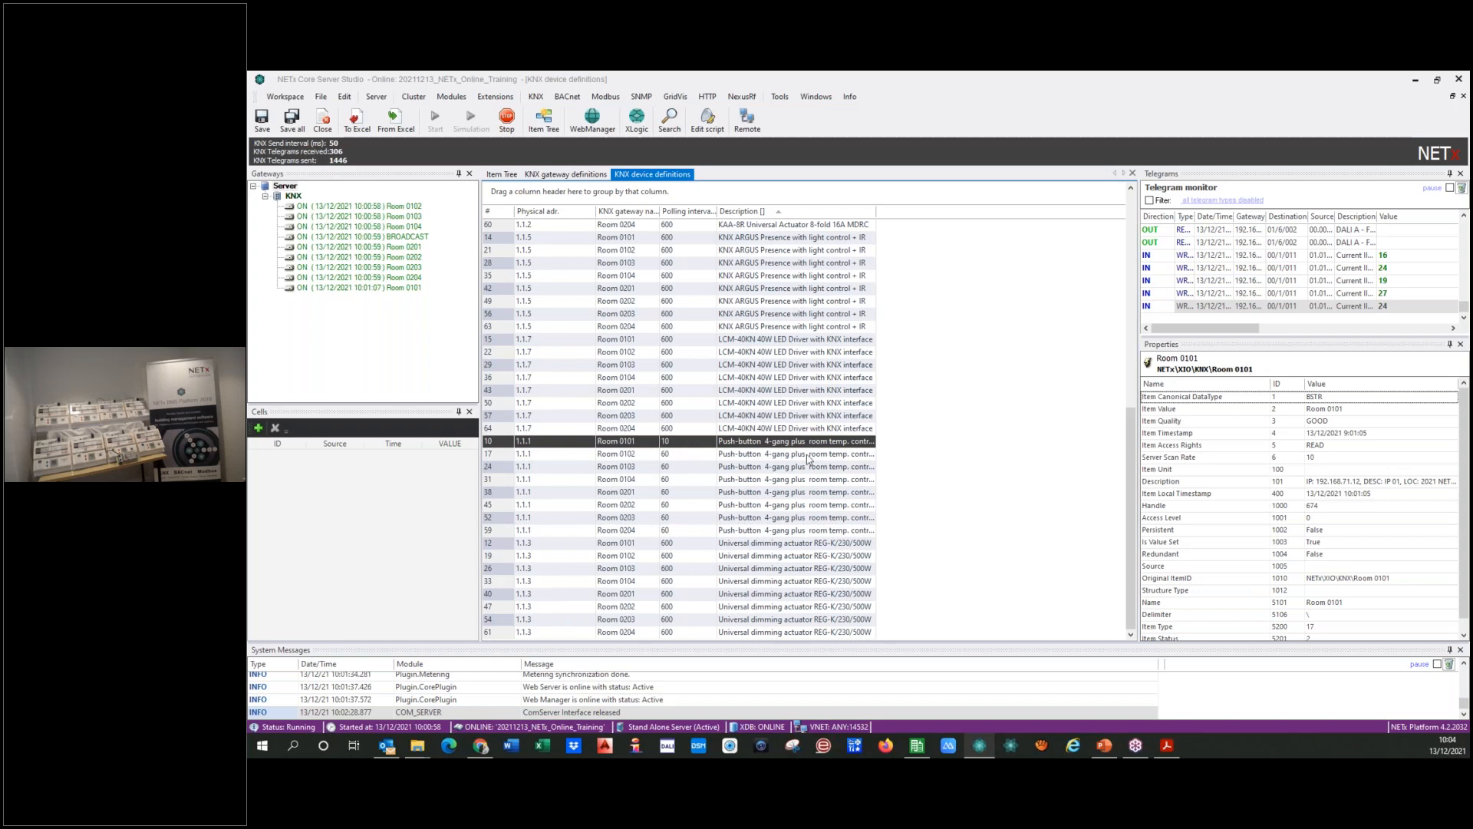
Step: Expand Room 0101 in the item tree and check the properties of its GATEWAY item
scroll(656, 393, up, 10)
scroll(656, 393, down, 11)
scroll(597, 401, up, 10)
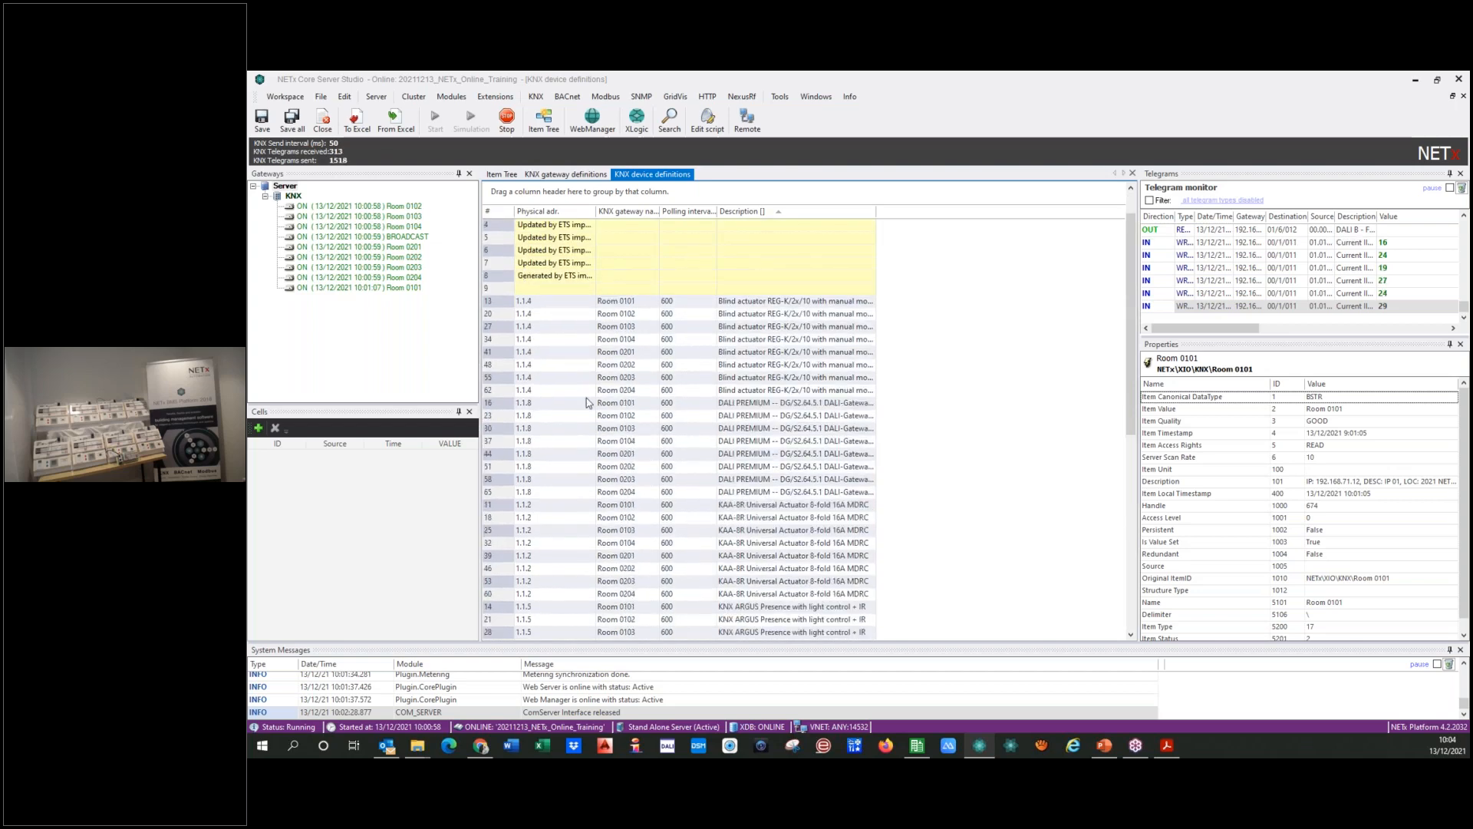
scroll(530, 388, up, 1)
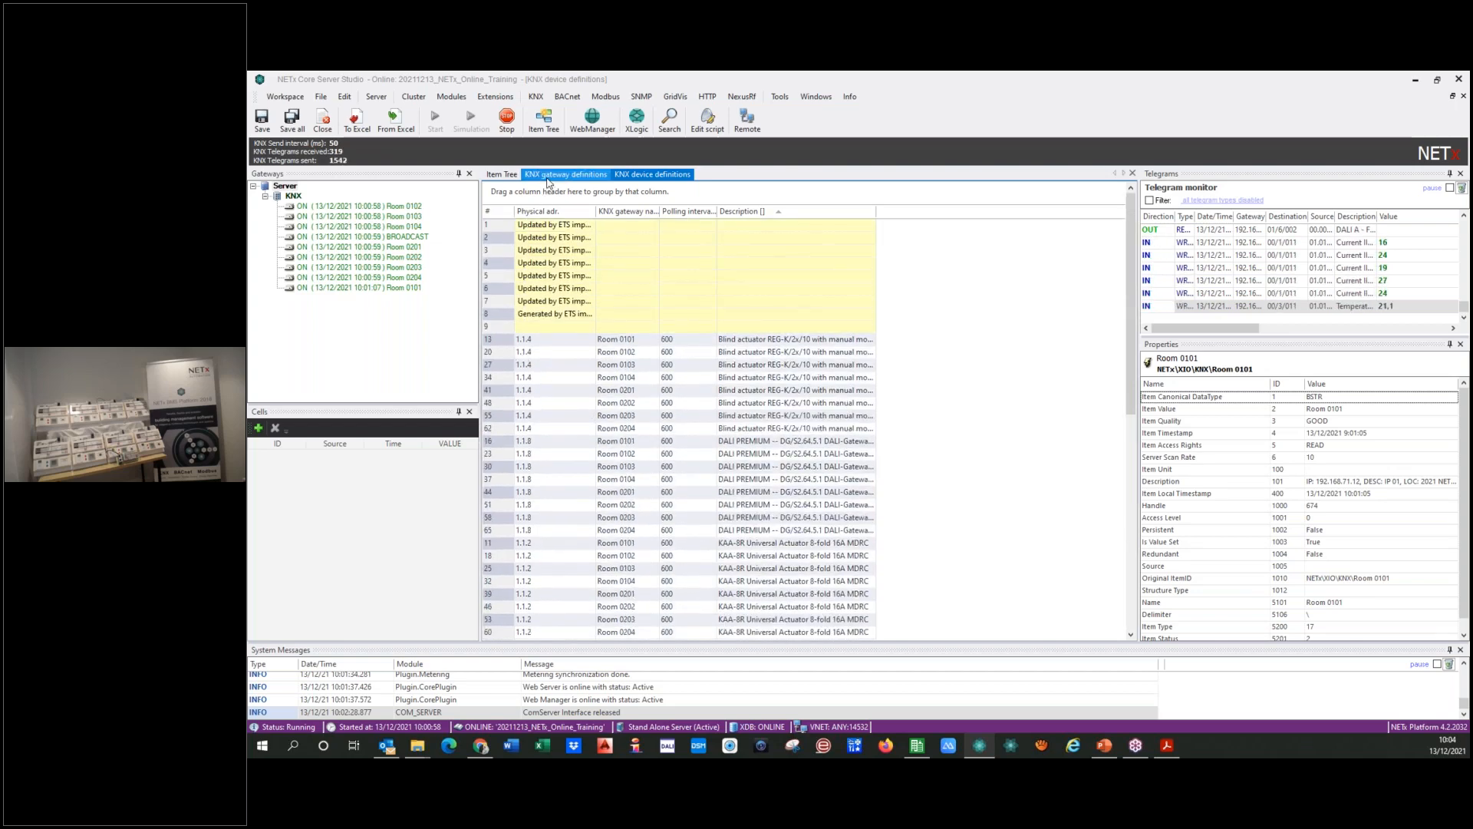
click(513, 175)
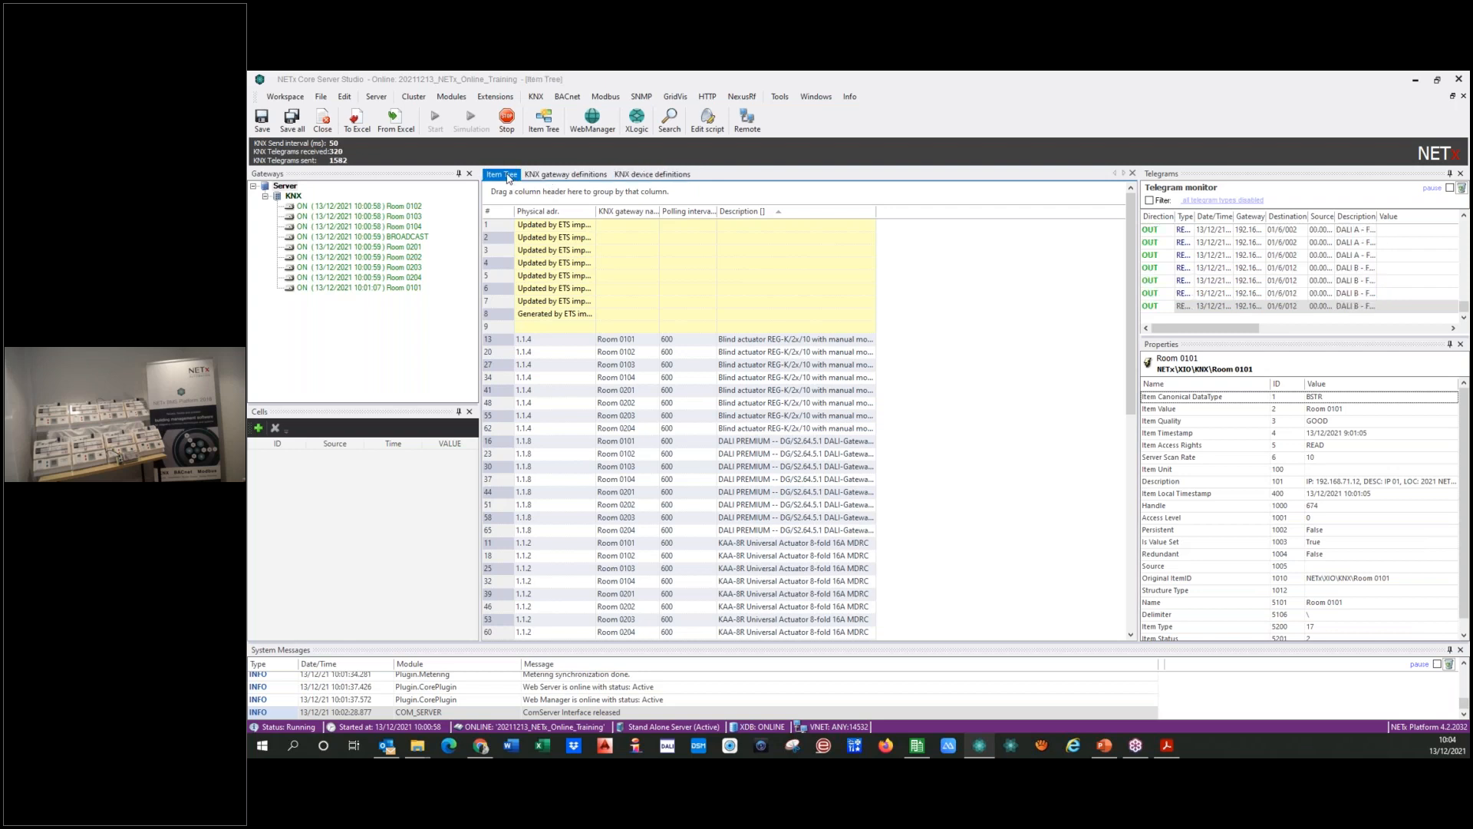
click(528, 266)
click(948, 279)
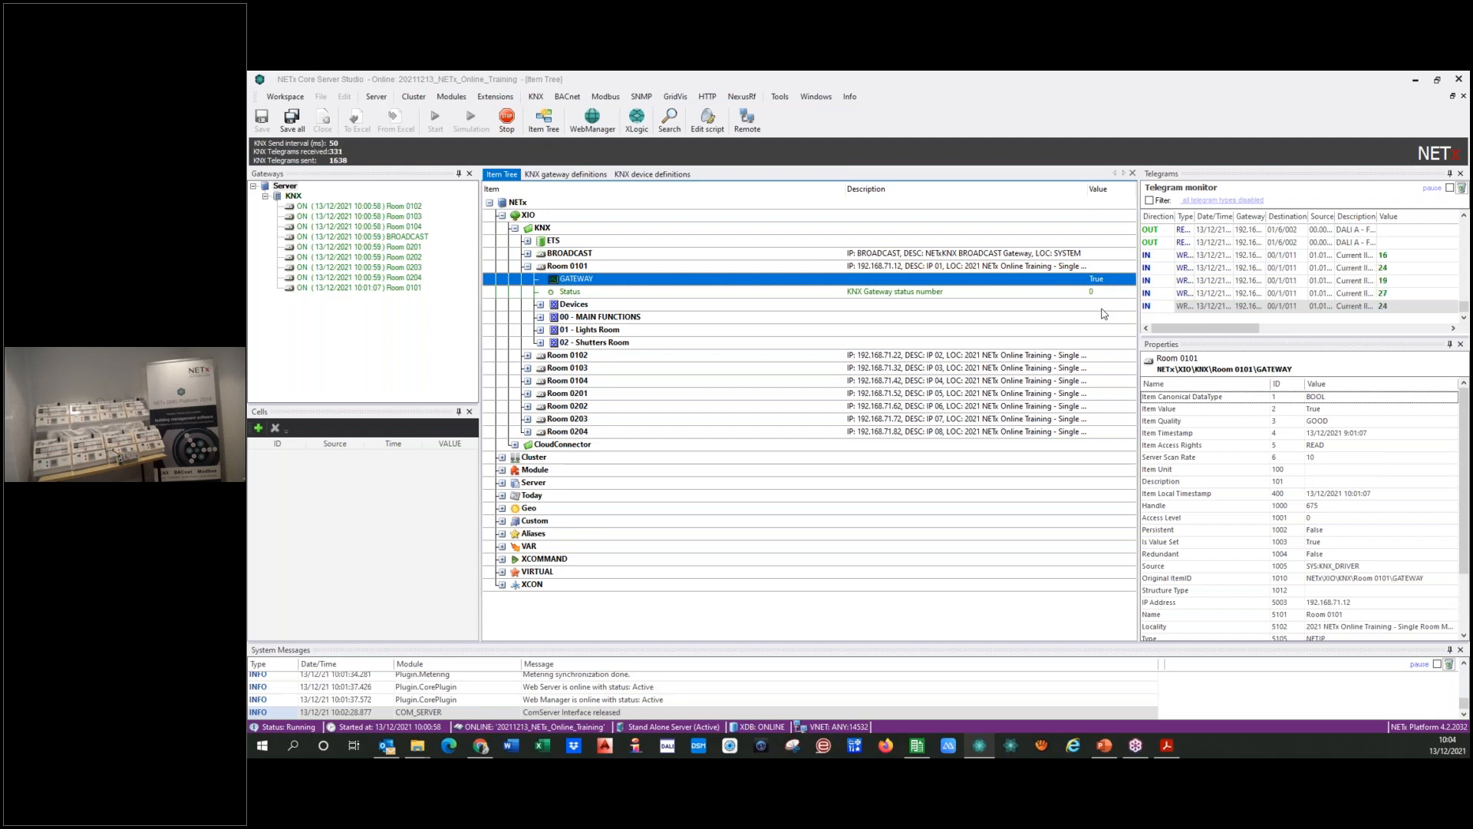
Step: In the KNX device definitions, sort the rows by row number and widen the Description and Physical adr. columns
click(656, 175)
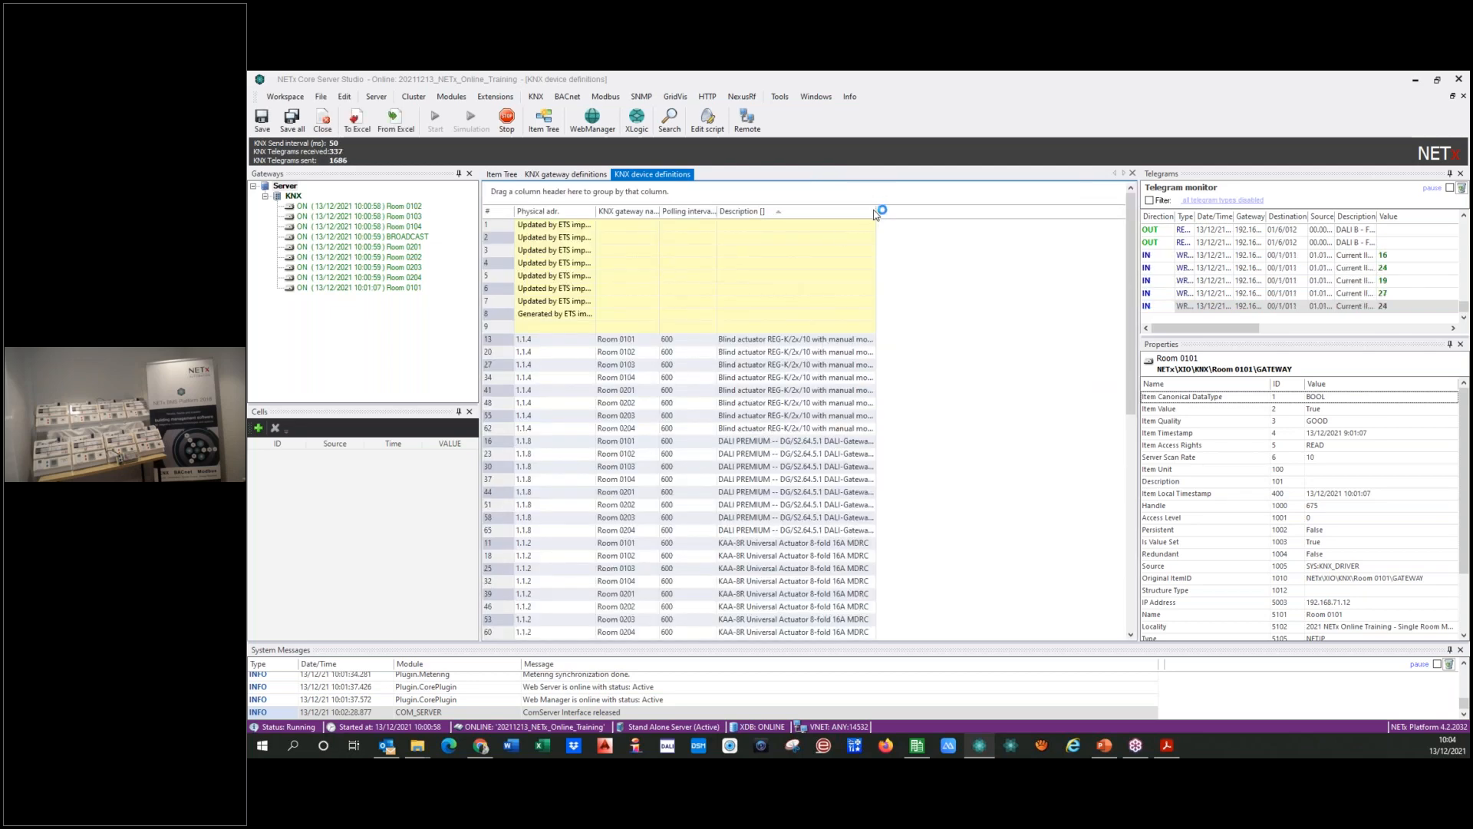
double_click(876, 211)
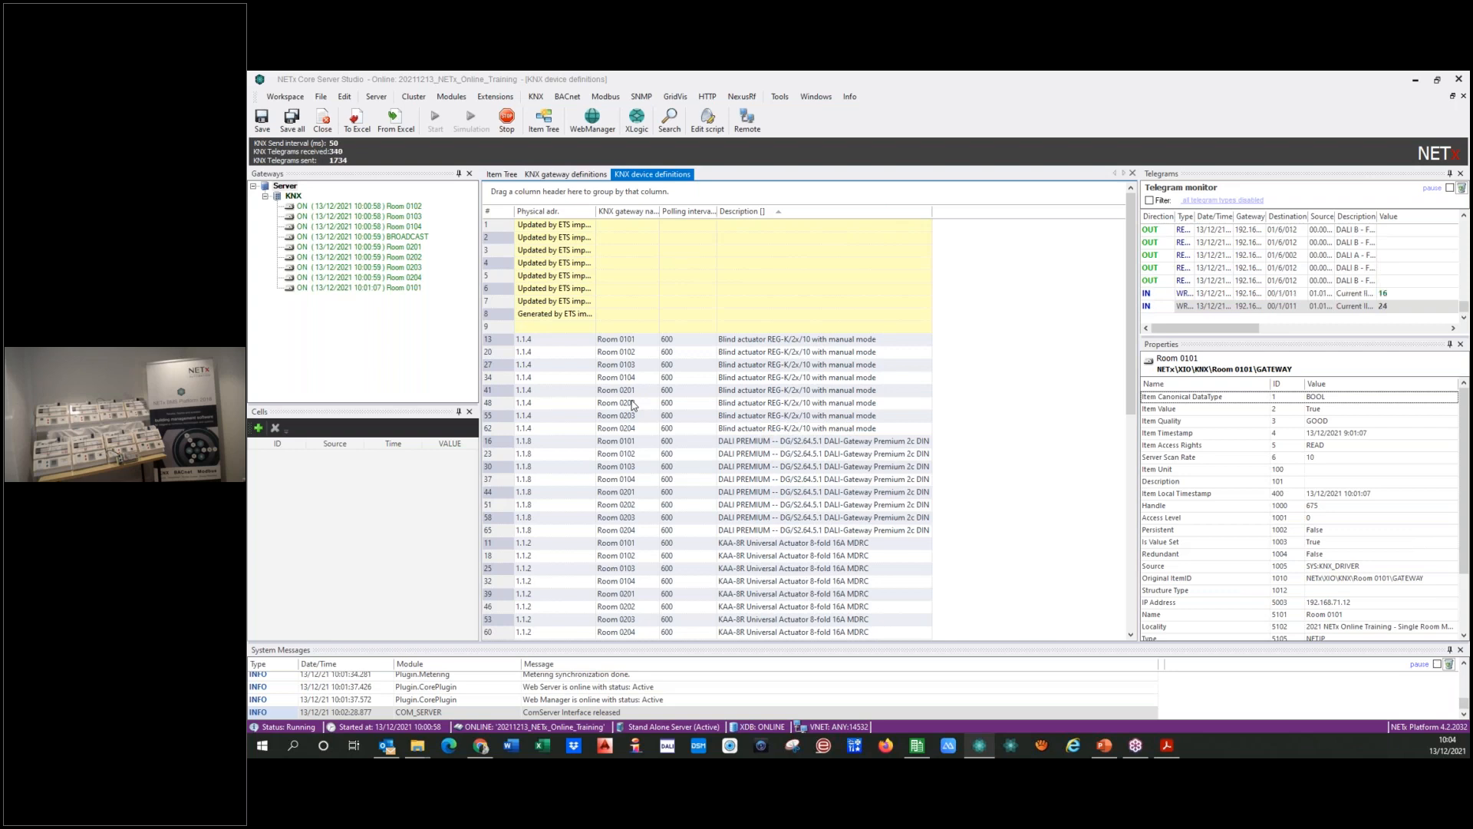
click(498, 212)
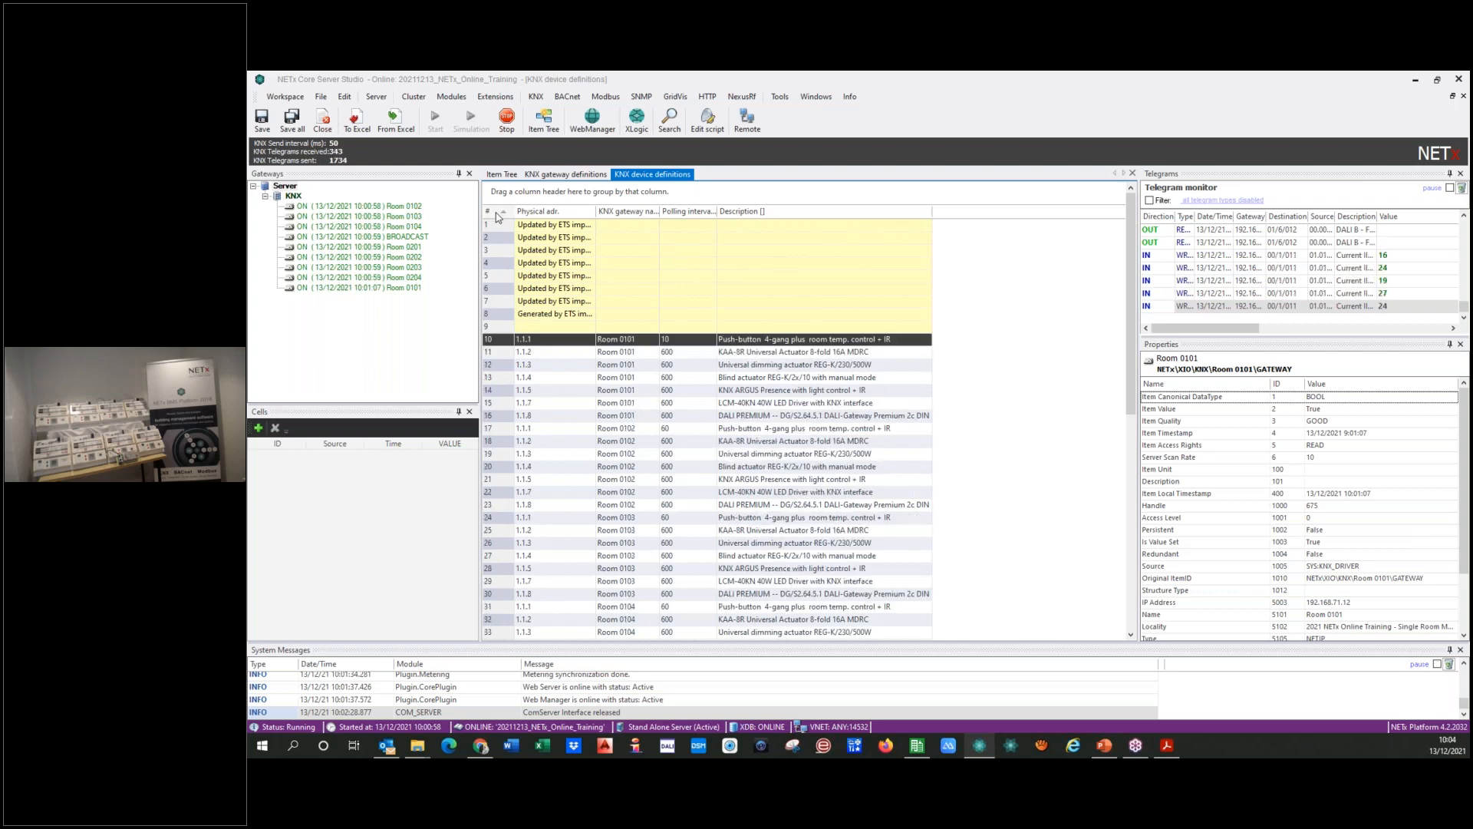
click(499, 212)
click(499, 213)
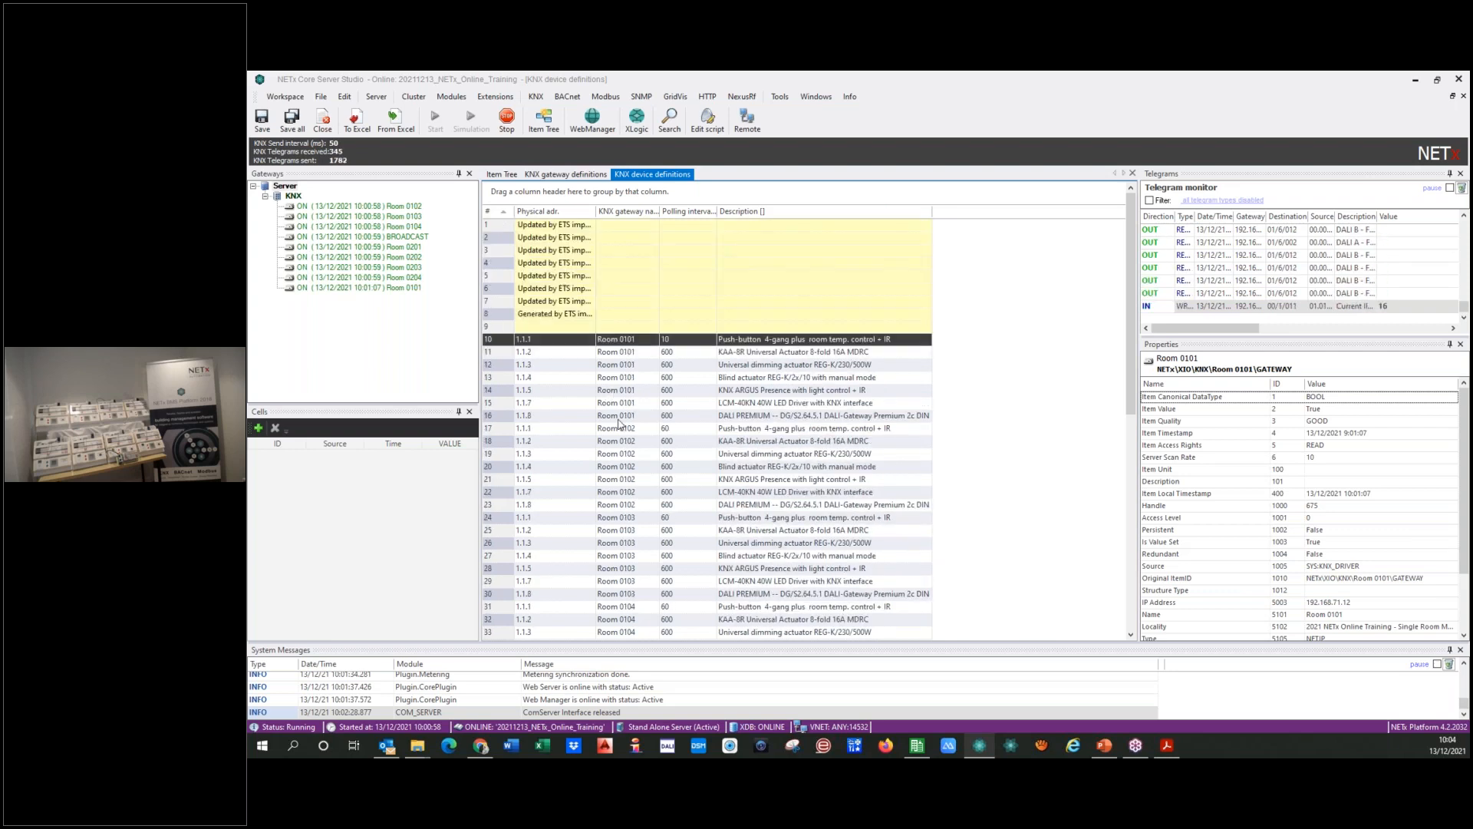
scroll(614, 407, down, 11)
scroll(599, 418, up, 11)
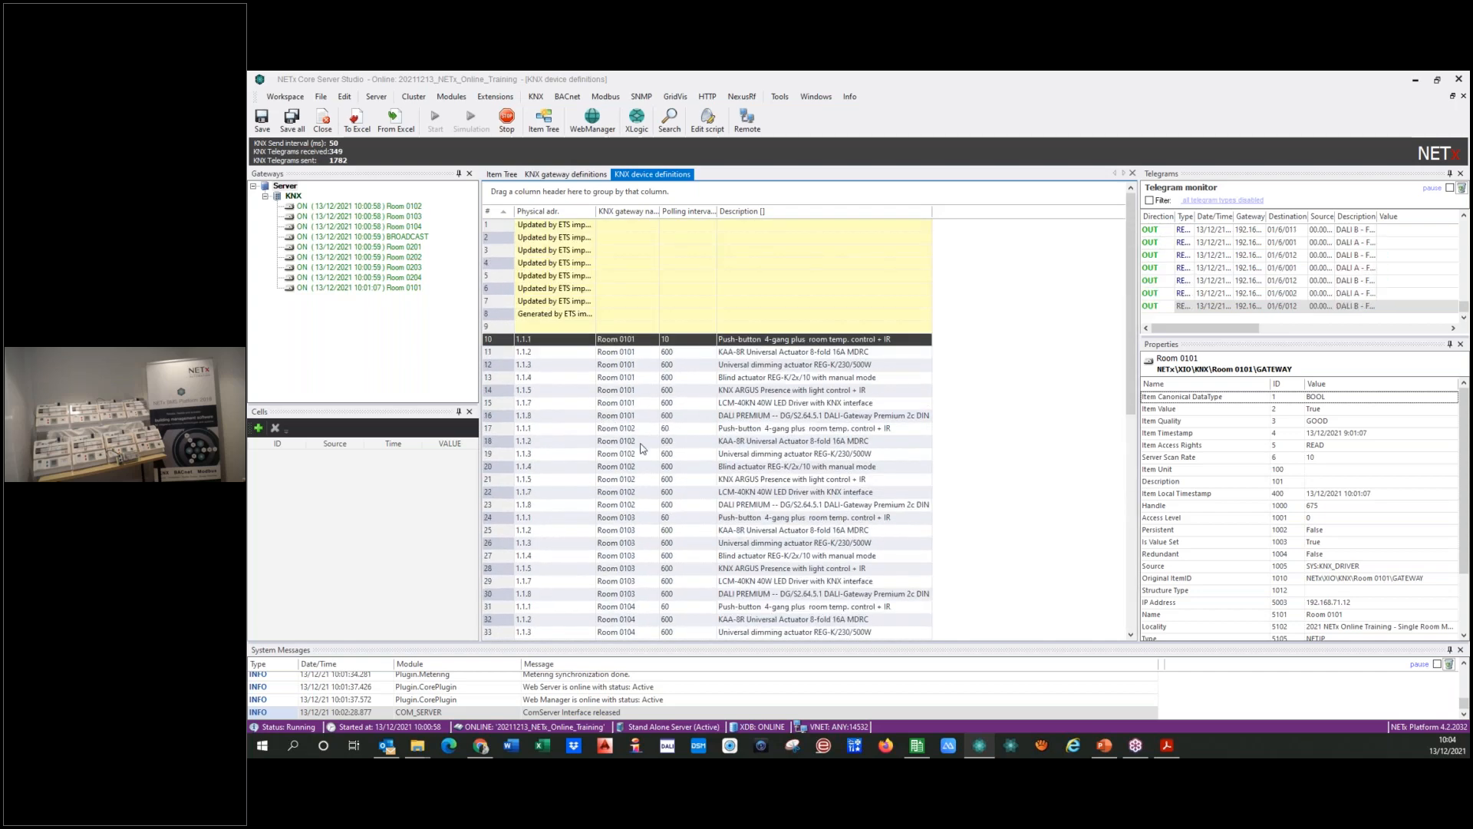
drag(597, 211, 693, 211)
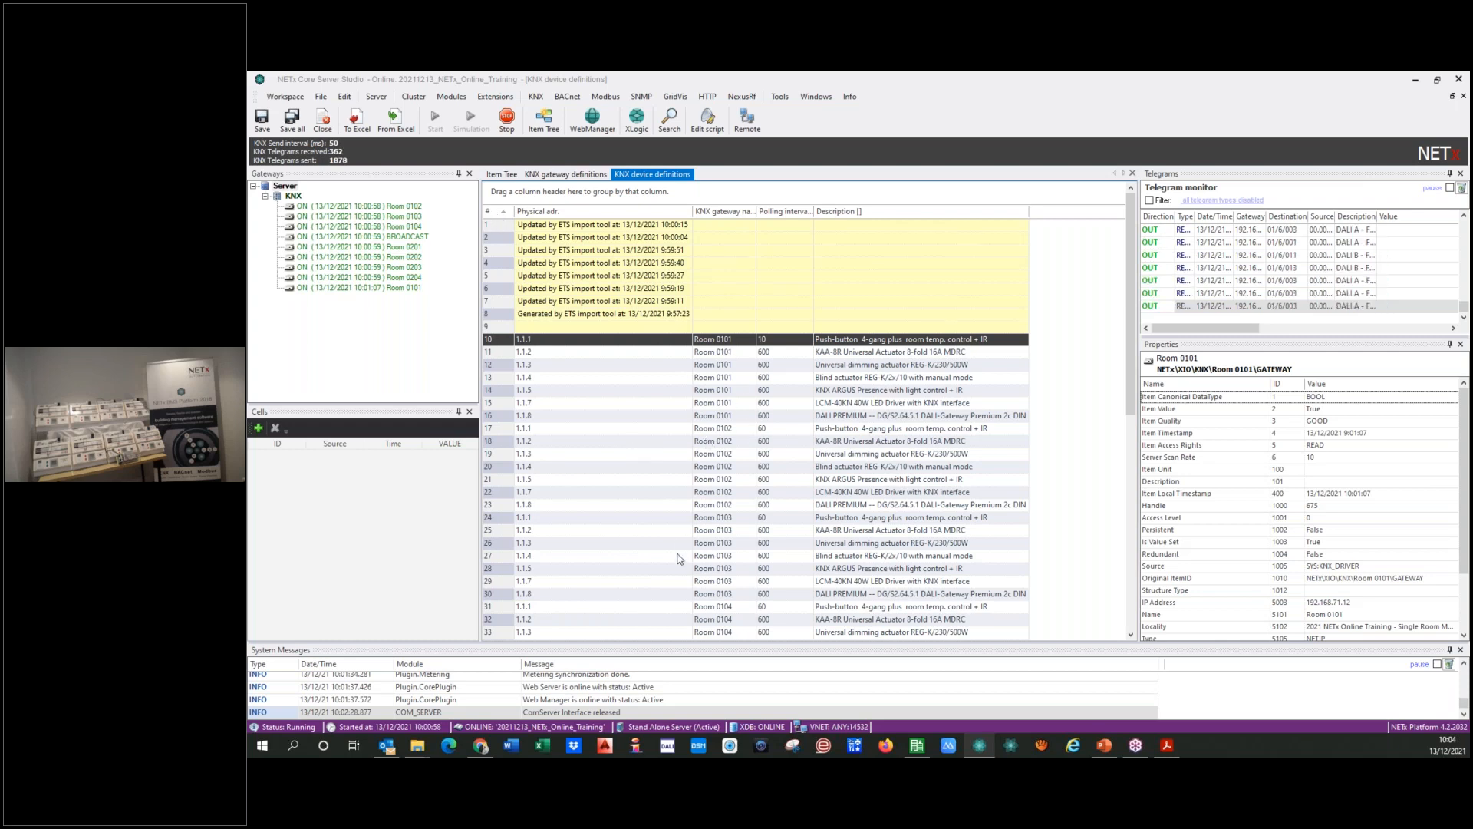
Step: Collapse the KNX branch and expand Server and License in the item tree to check the number of used items
click(503, 174)
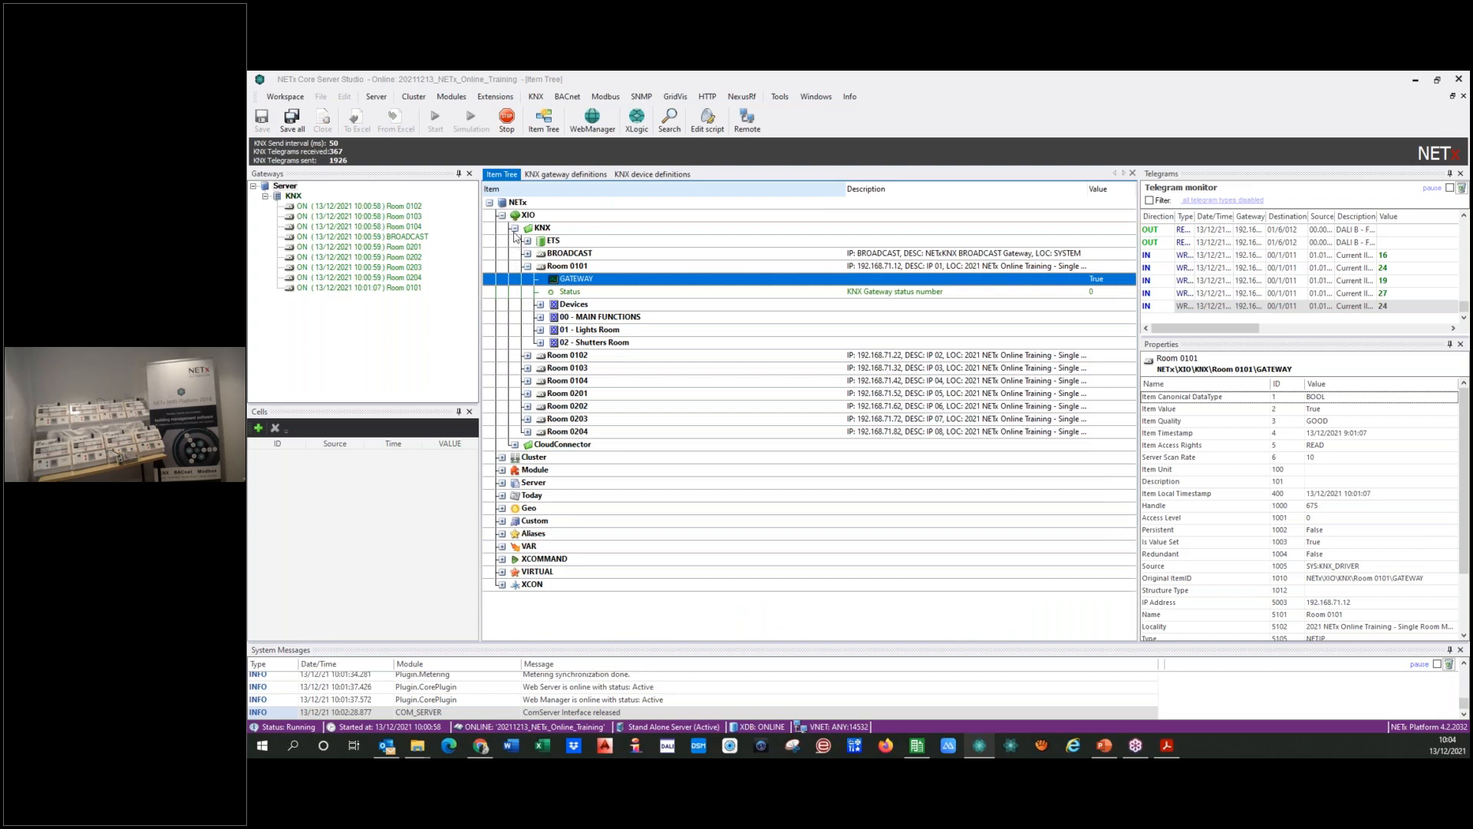
click(514, 229)
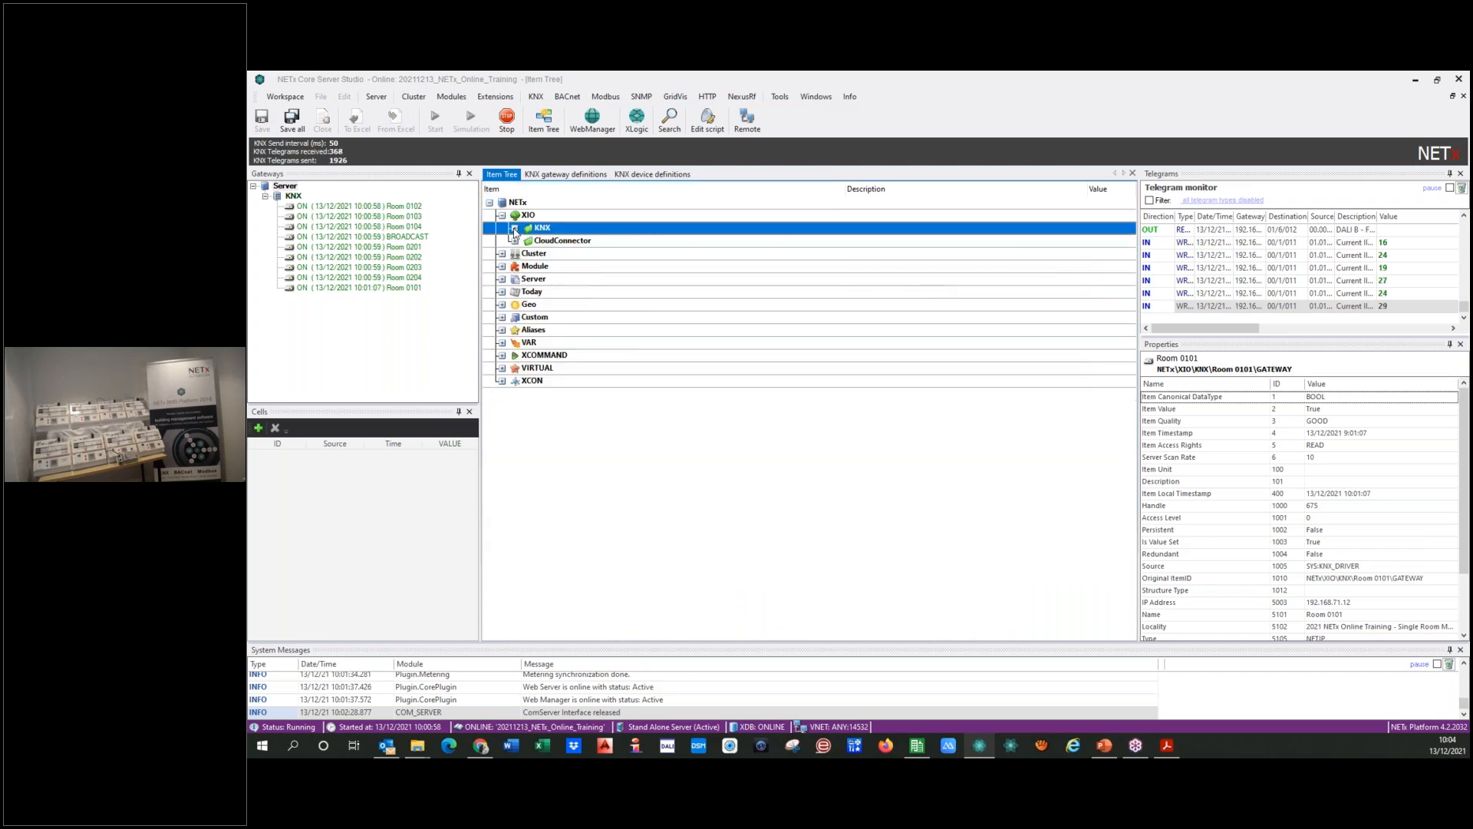
click(503, 281)
click(516, 484)
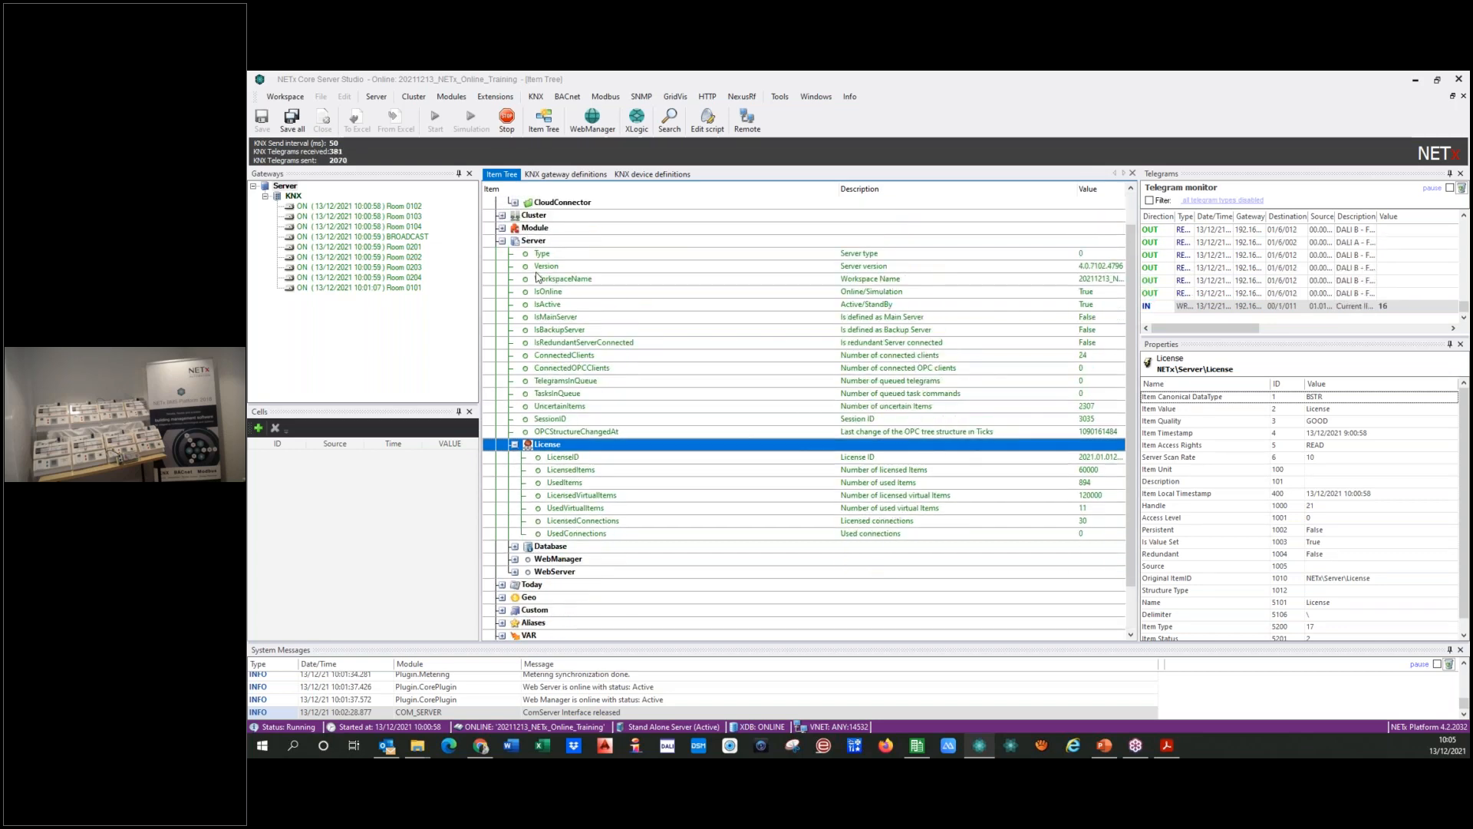
click(675, 432)
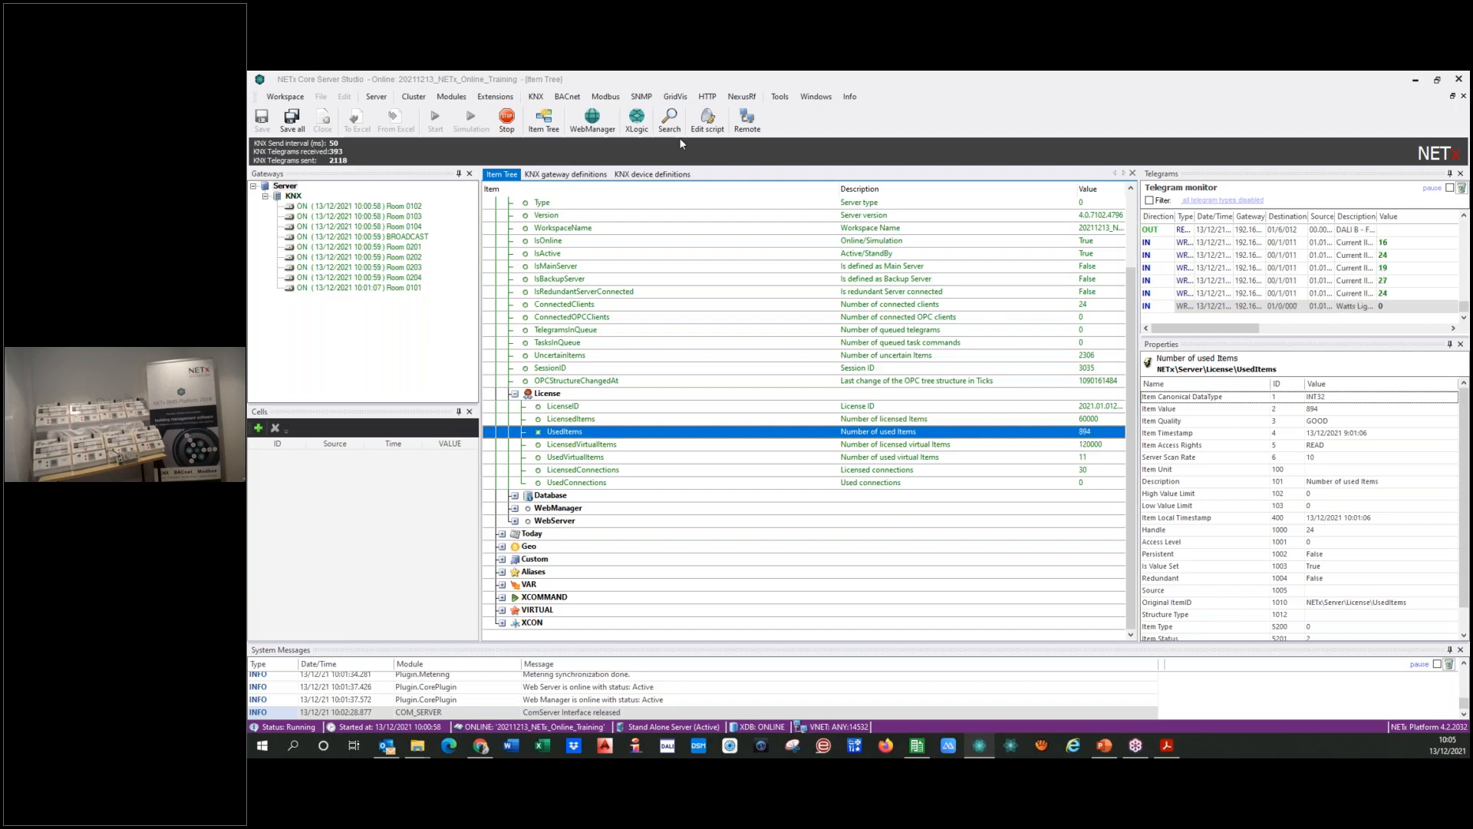
Step: Save all changed definitions and reinitialize the Core Server
click(653, 175)
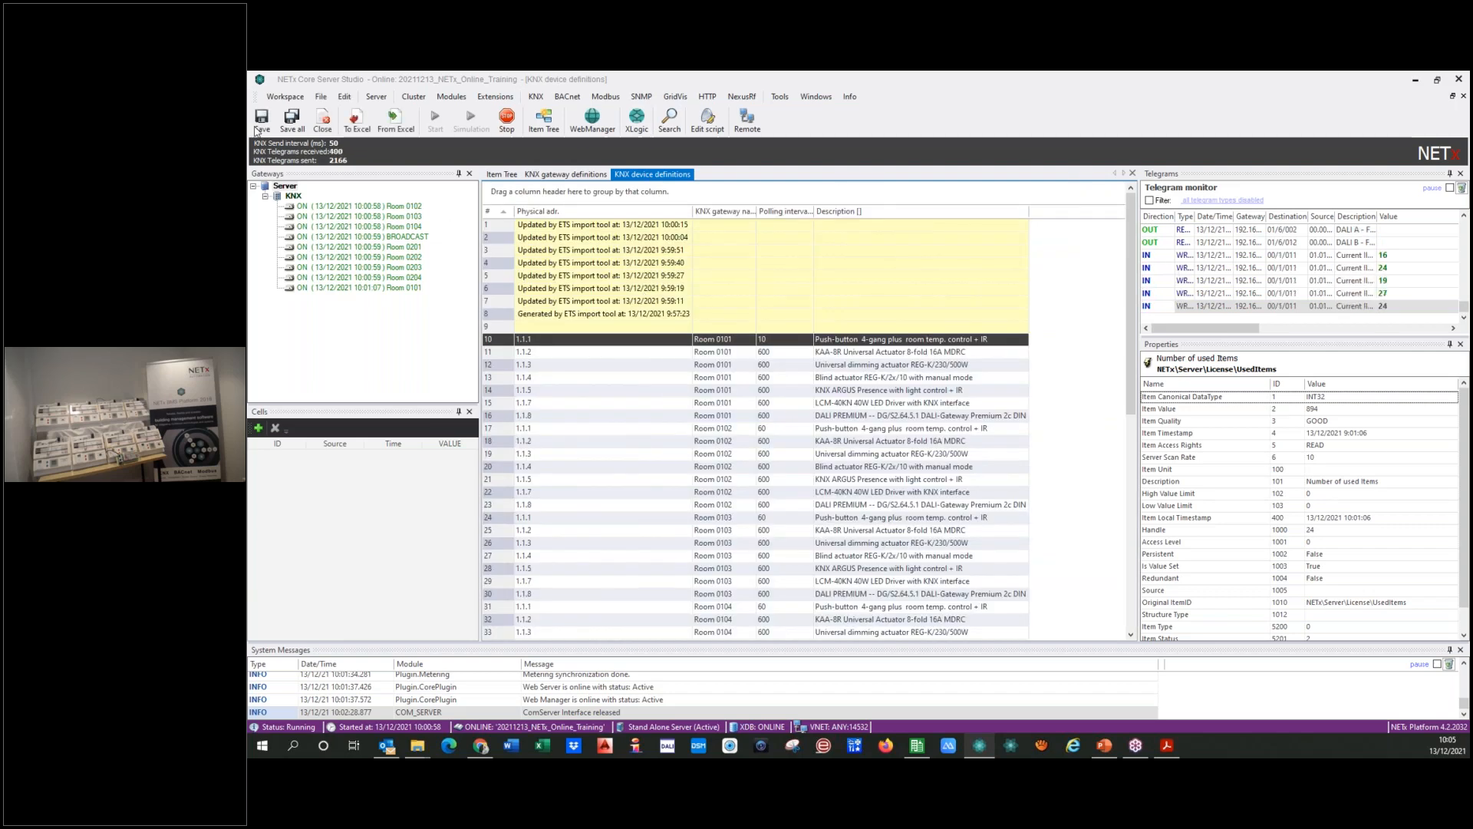
click(292, 119)
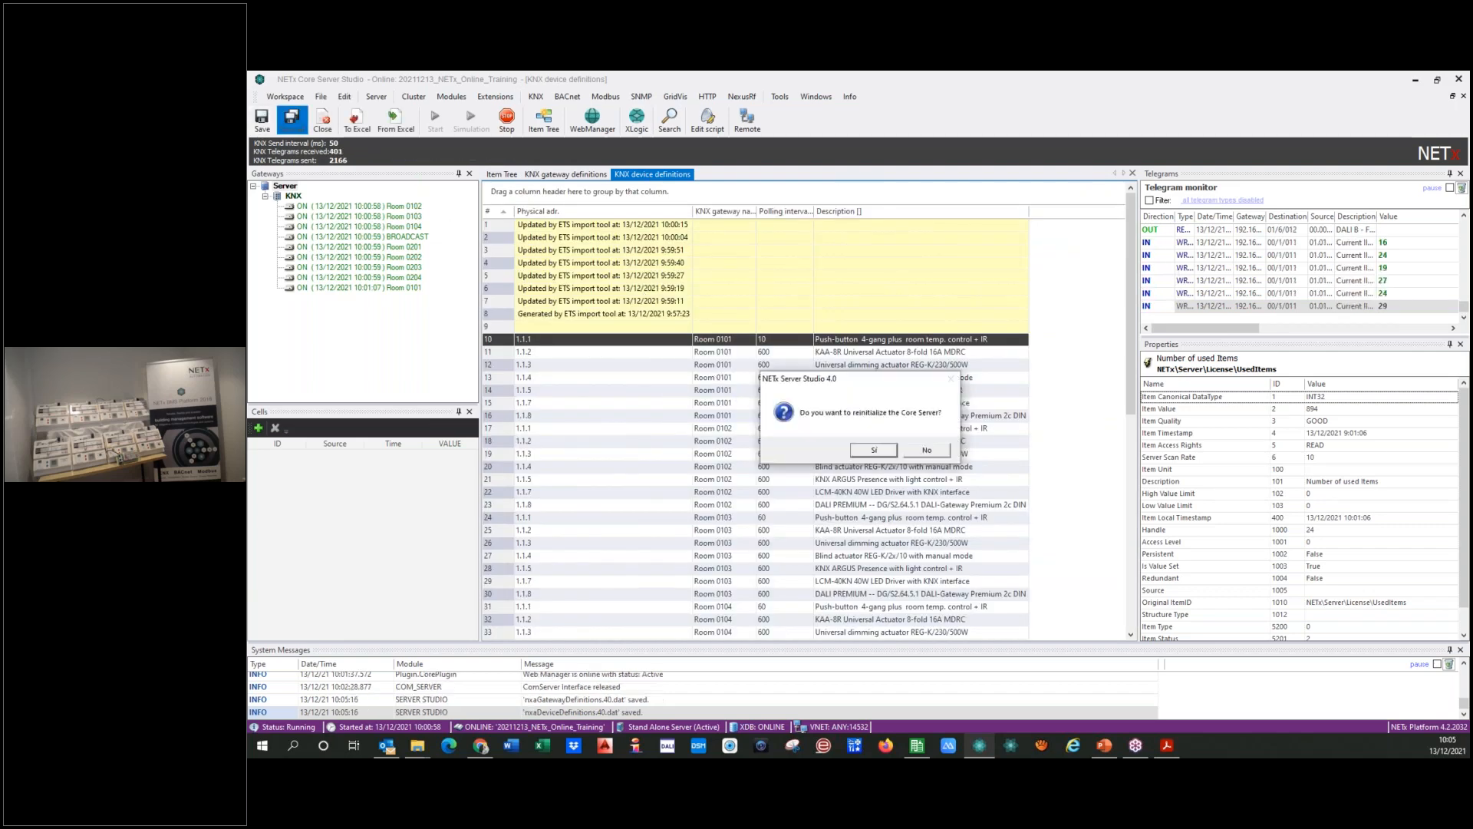
click(875, 451)
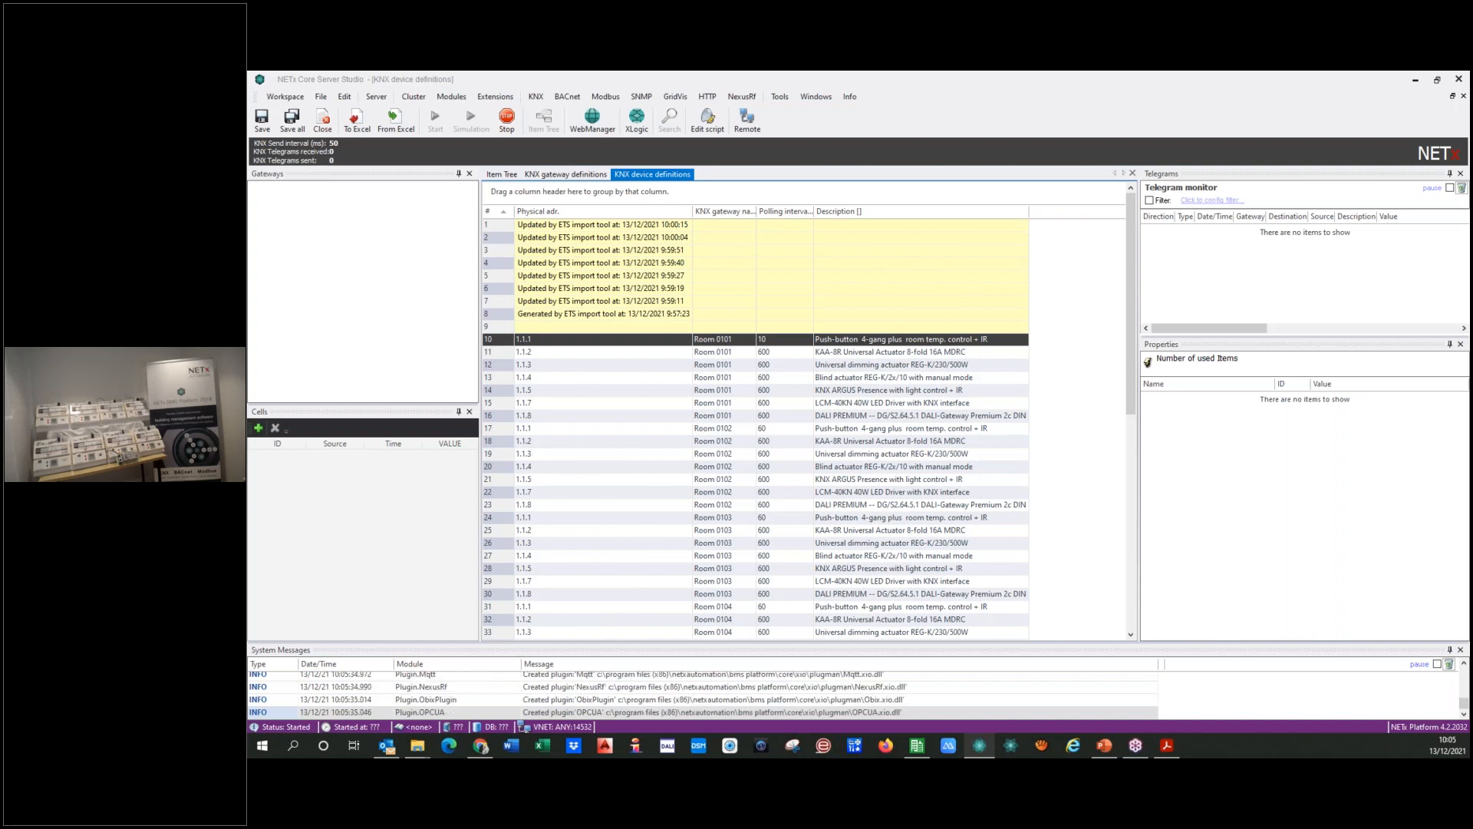
Step: Expand the XIO and KNX branches in the item tree to list the room gateways
click(502, 174)
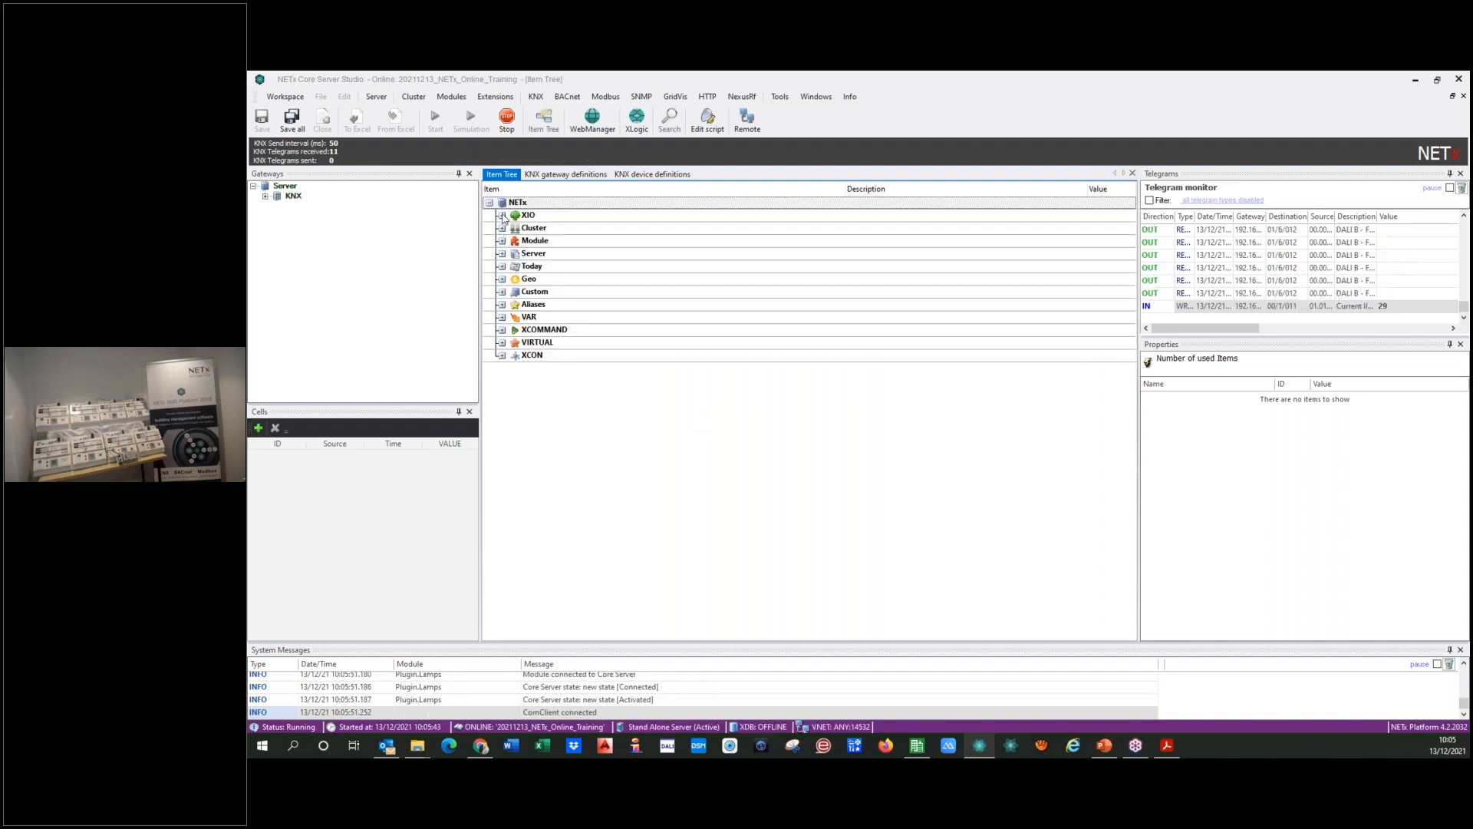
click(503, 216)
click(501, 225)
click(511, 215)
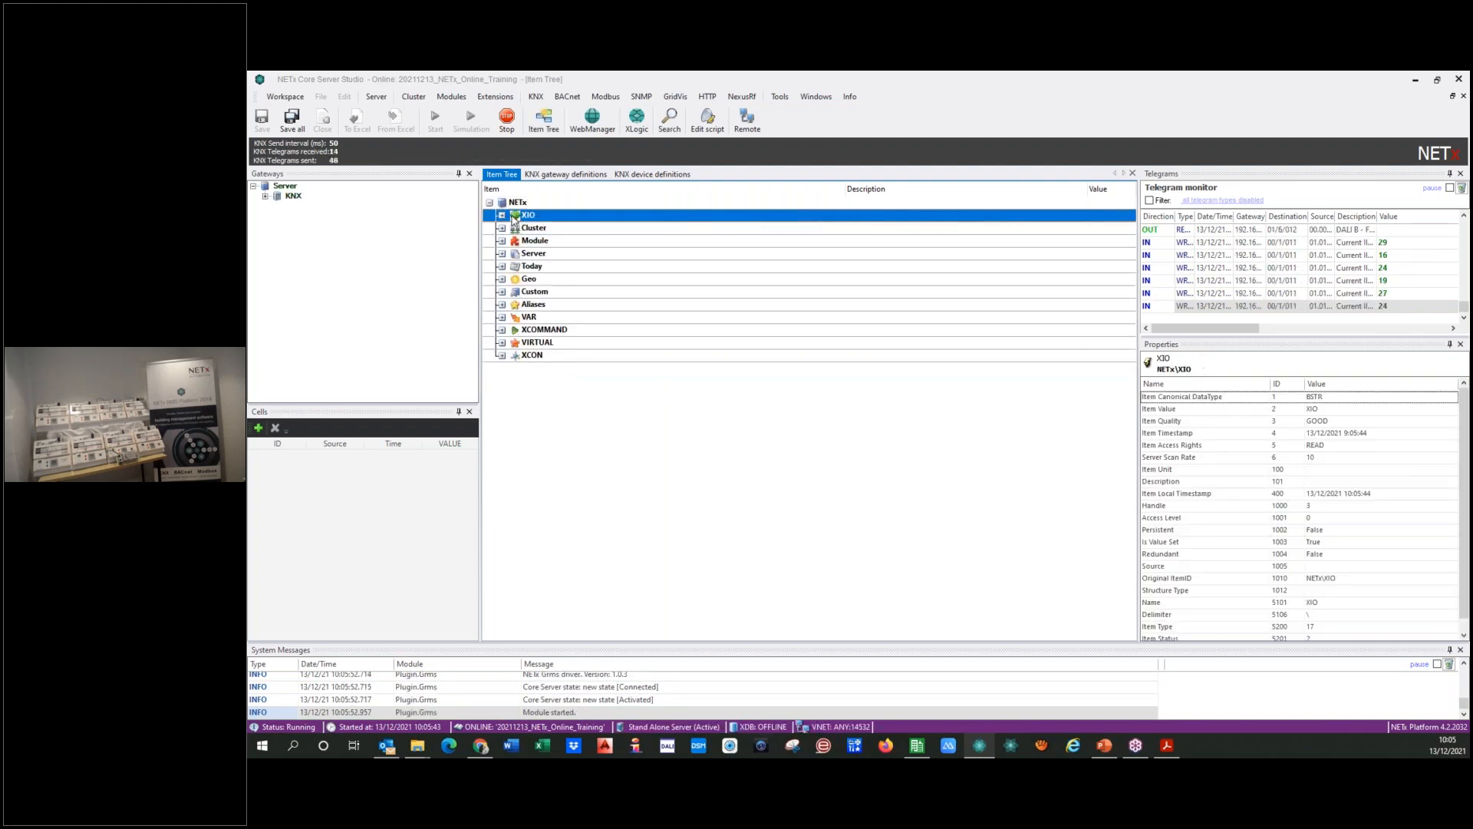
click(502, 216)
click(514, 229)
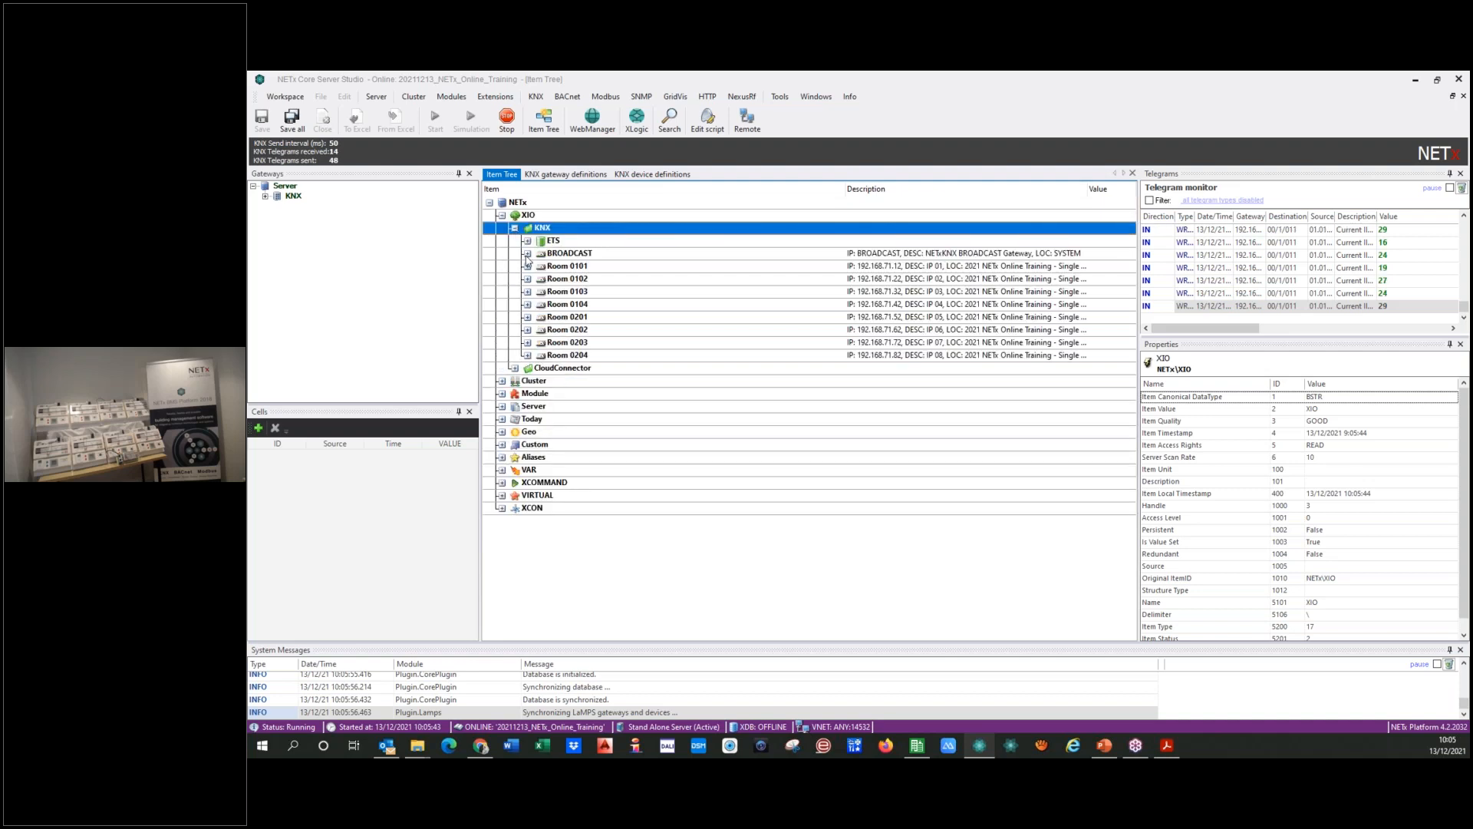
Step: Expand Room 0101's Devices branch down to line 01.01 and check the status of devices 008 and 007
double_click(573, 267)
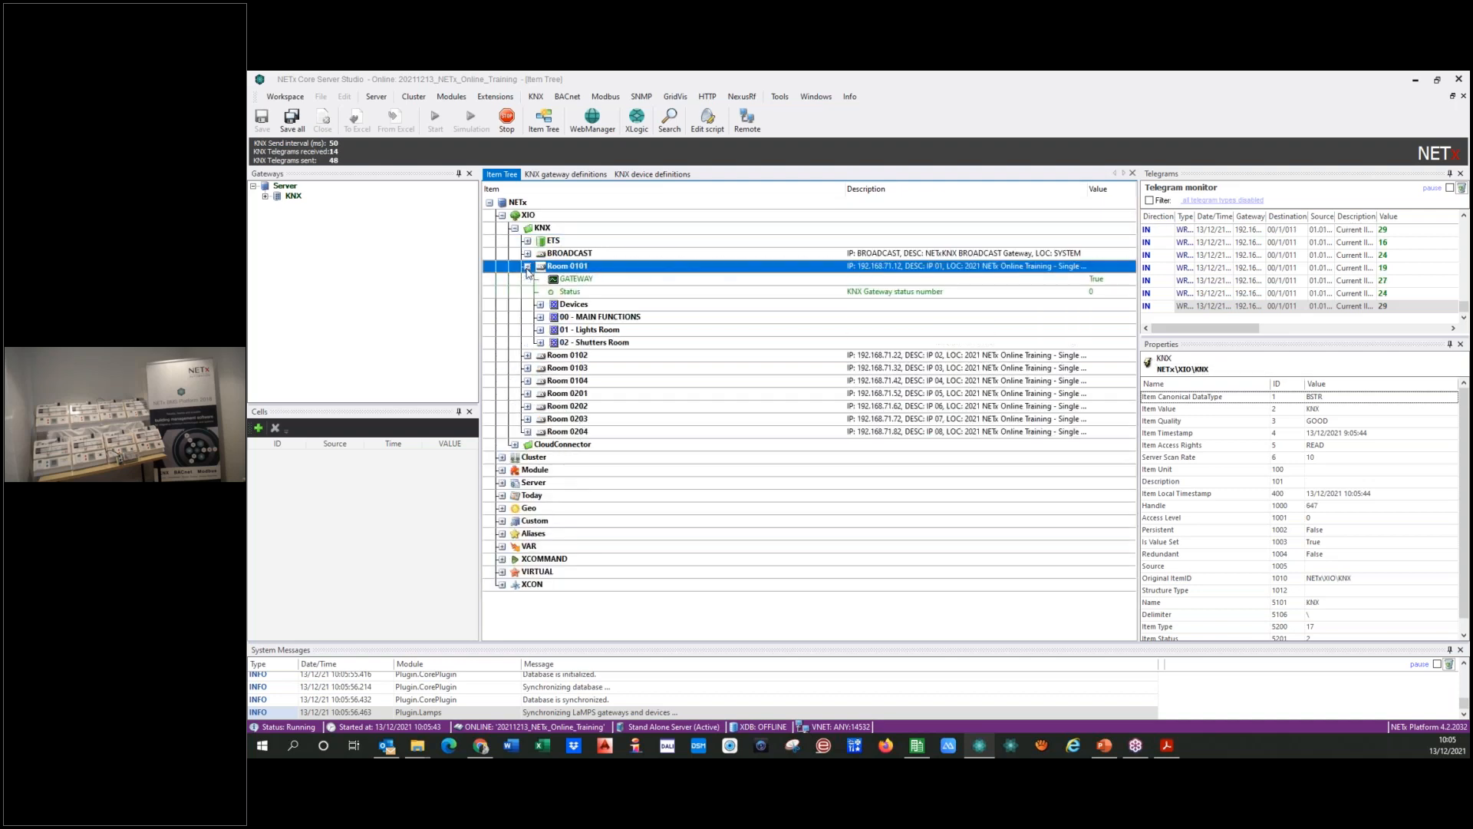
double_click(564, 306)
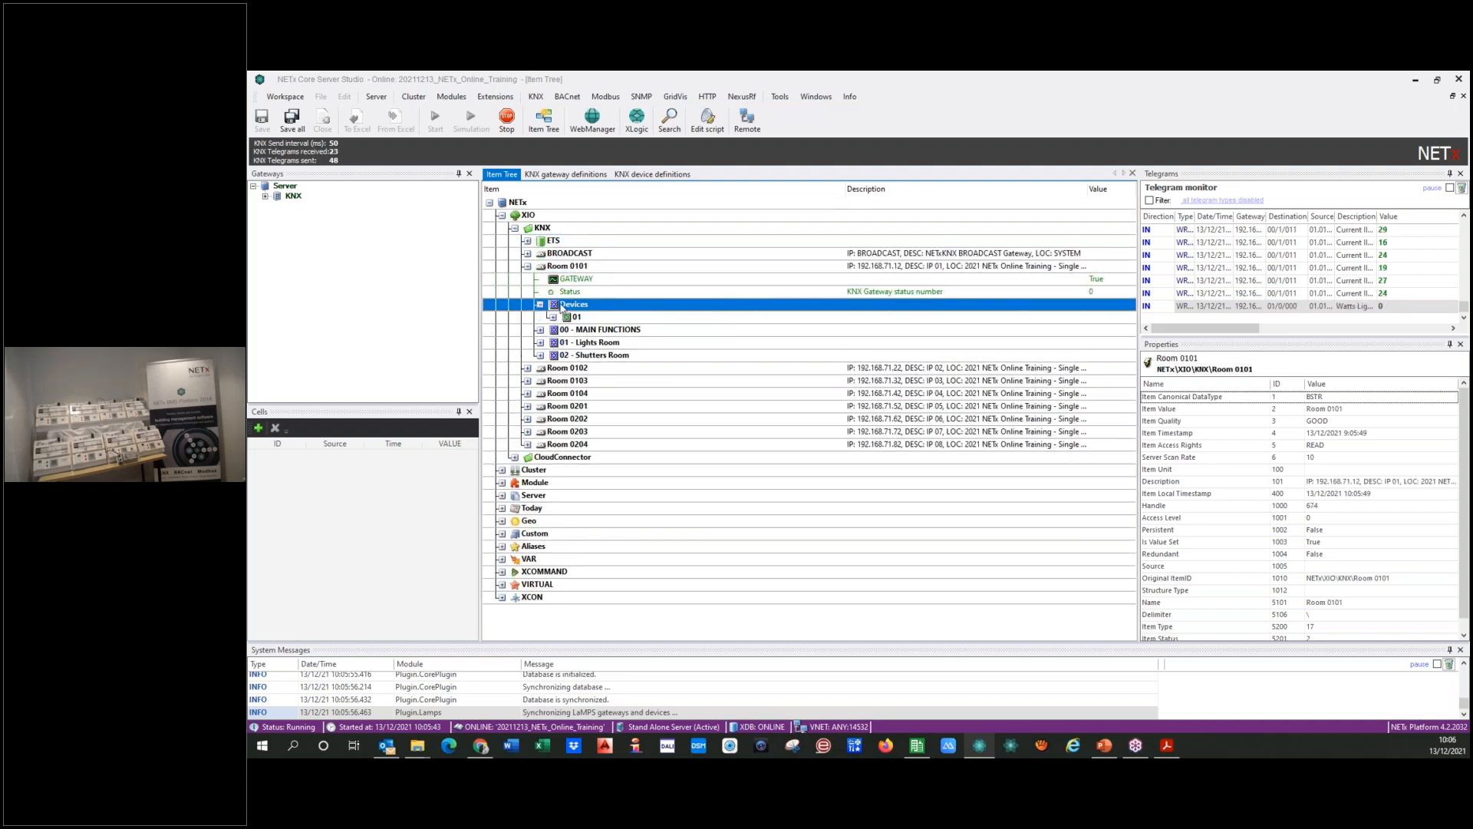
double_click(571, 317)
double_click(589, 330)
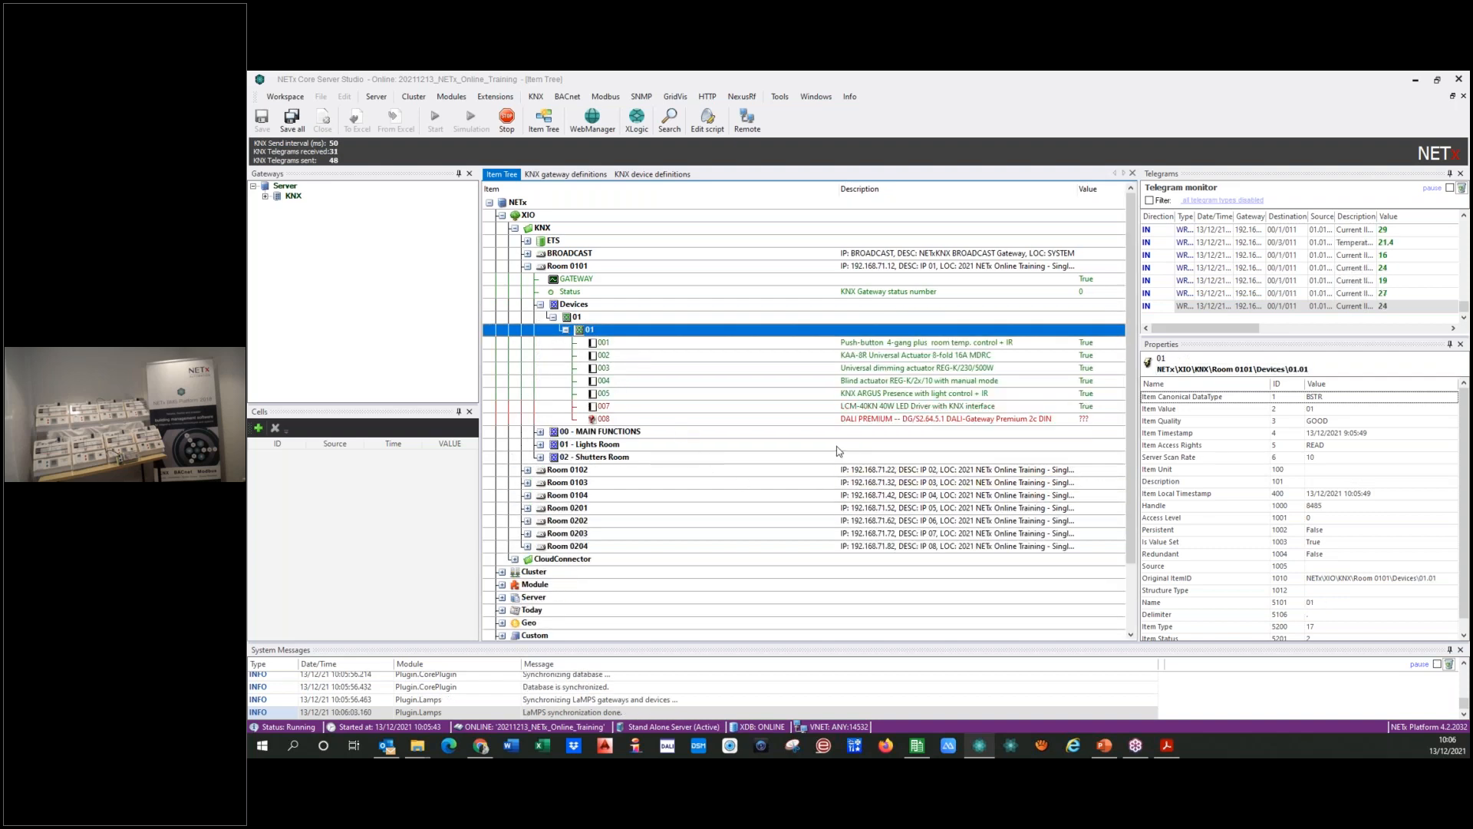
click(1077, 420)
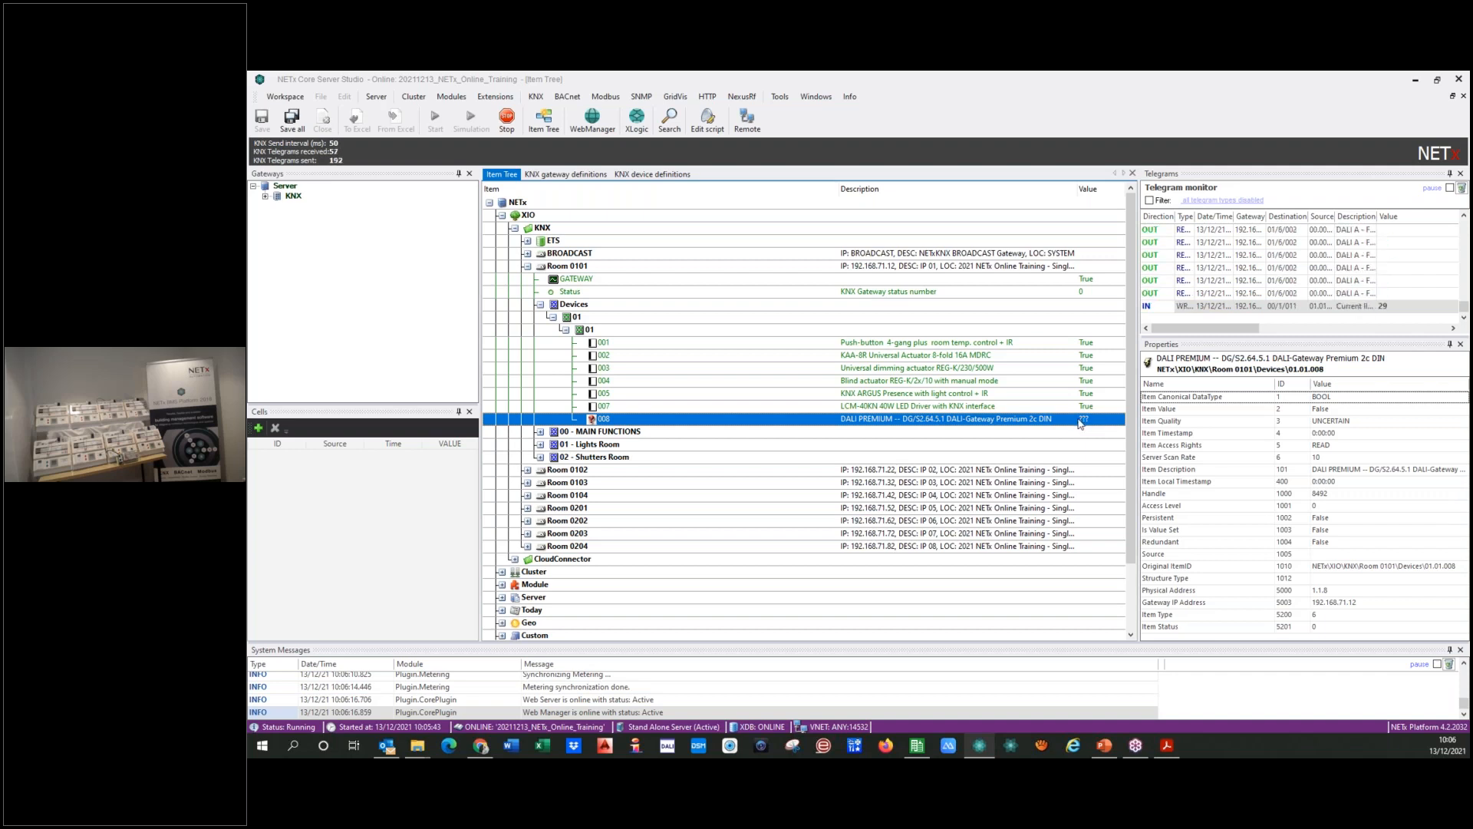
click(816, 408)
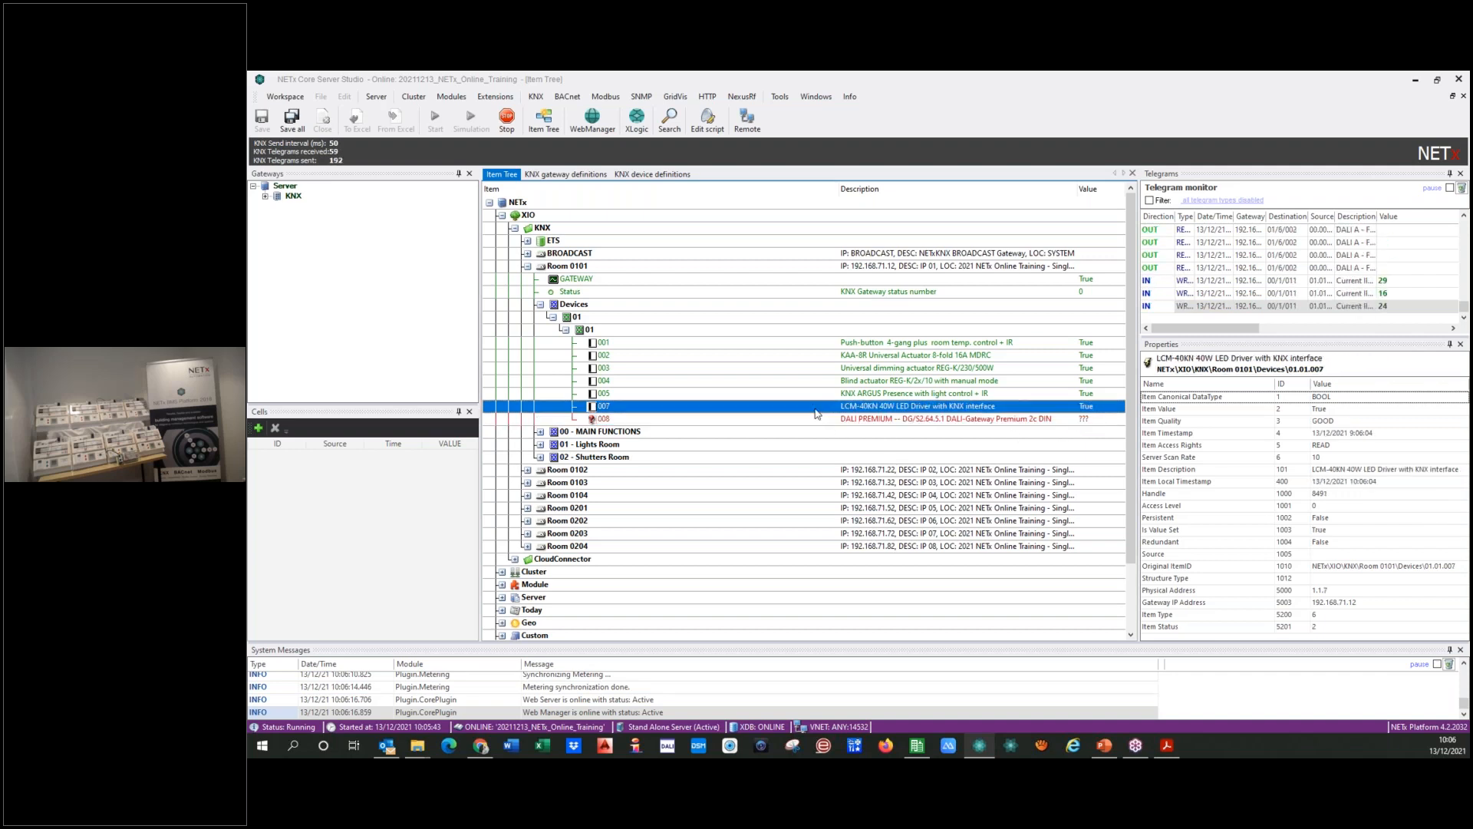
Step: Check the status properties of Room 0101's KNX devices on line 01.01, including 001, 005 and the DALI gateway 008
click(814, 381)
click(821, 395)
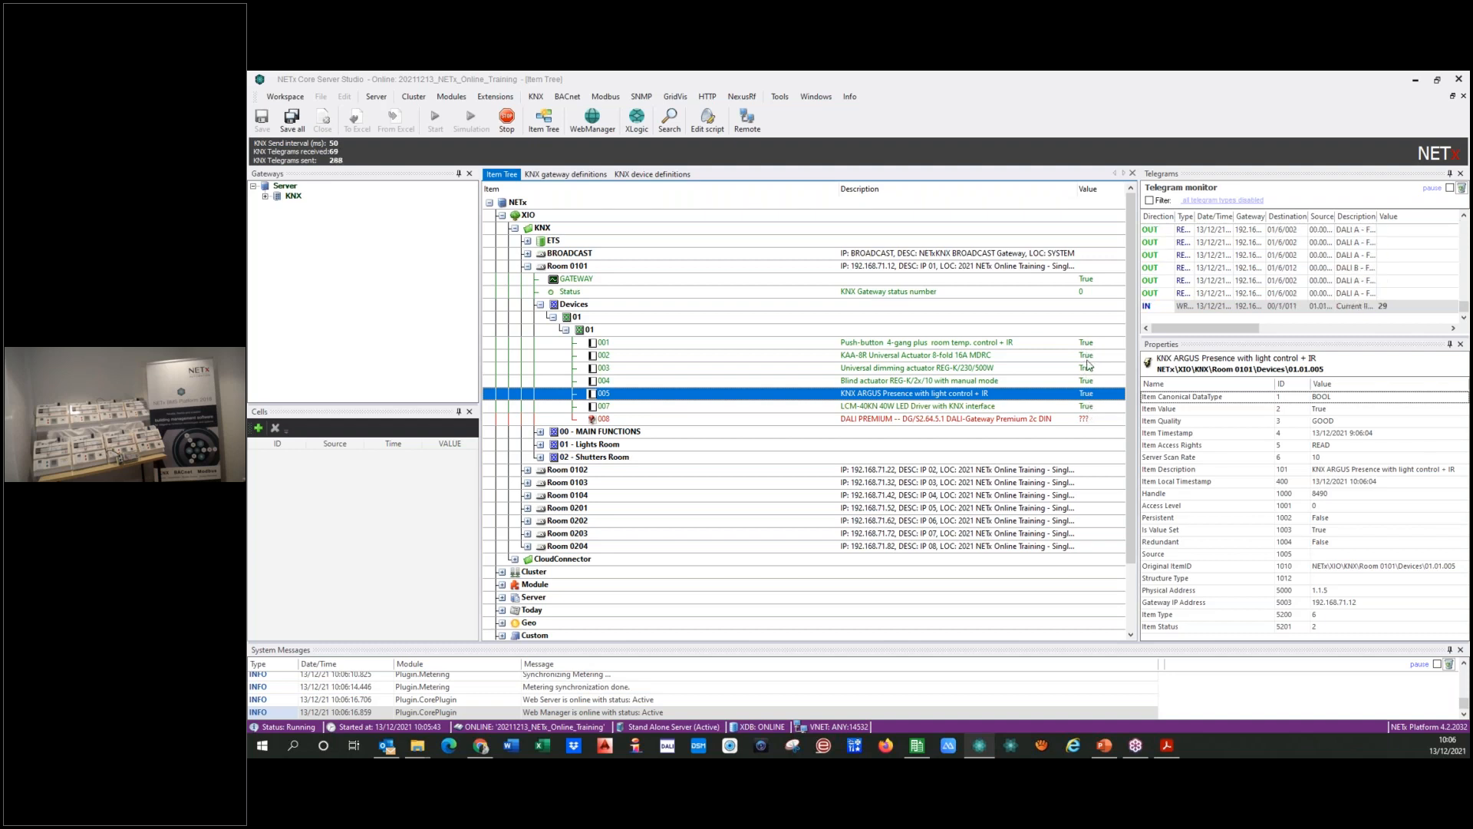
click(826, 422)
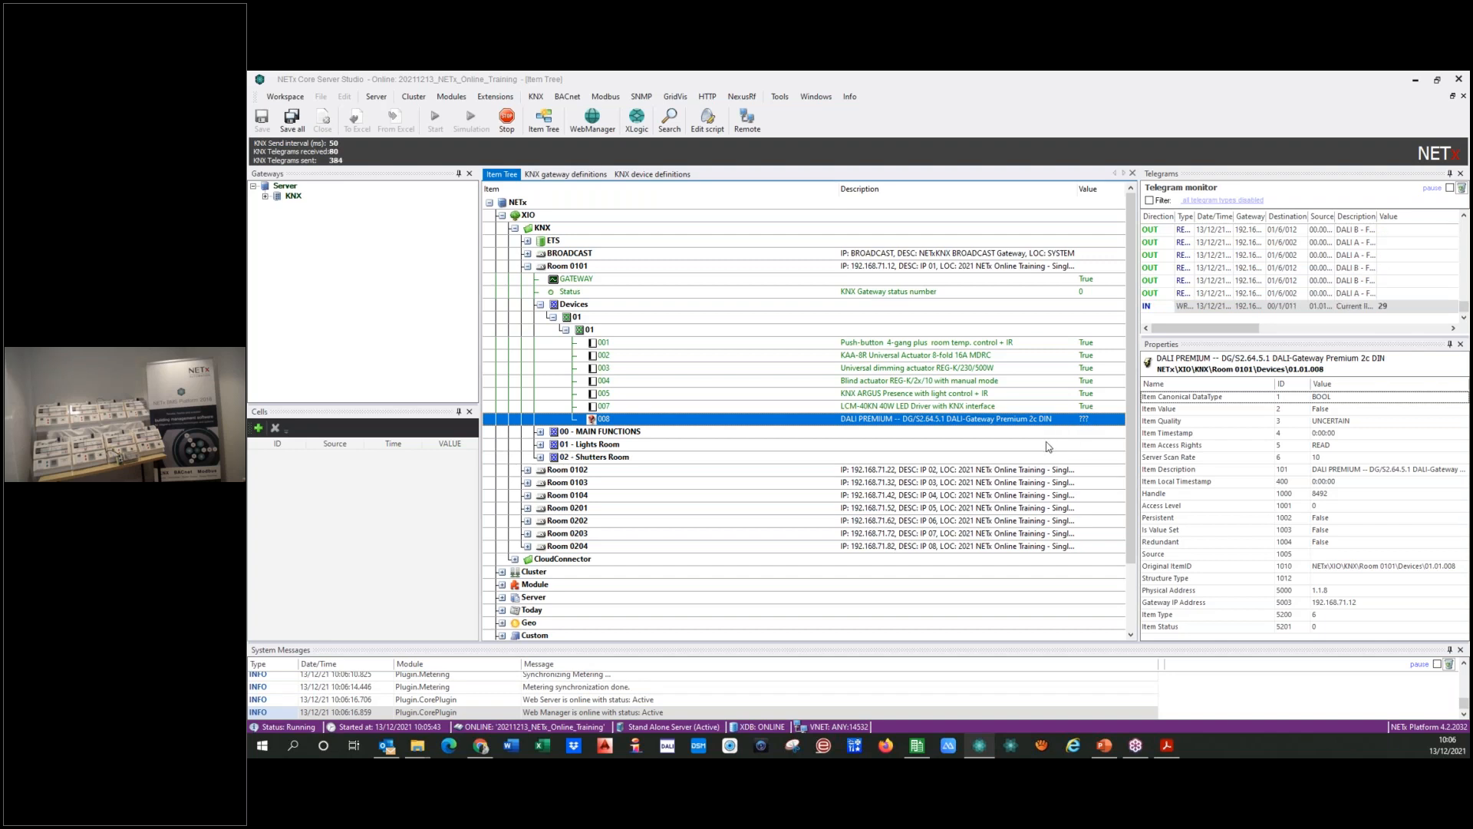
click(818, 344)
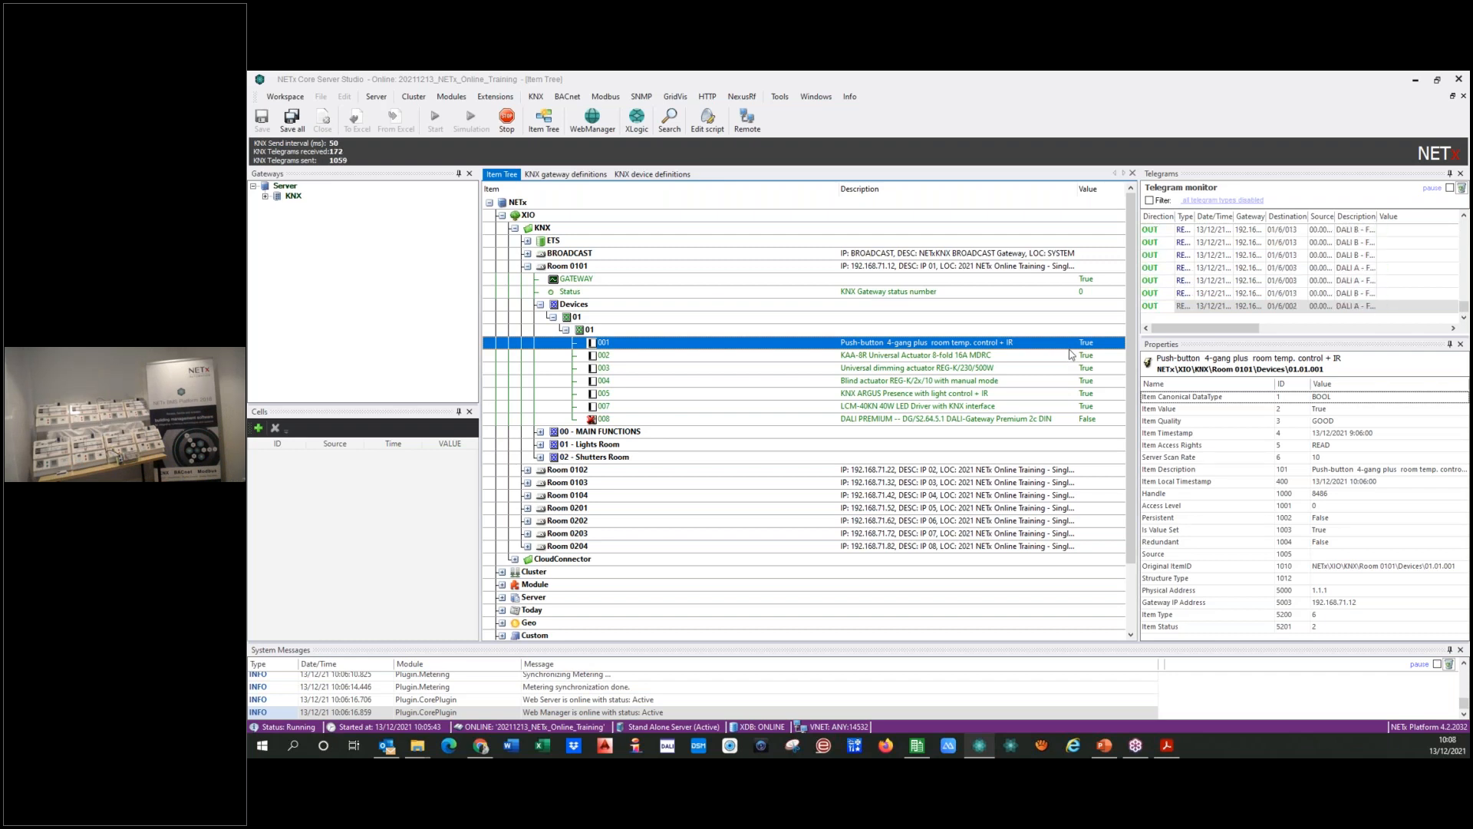
click(814, 357)
click(808, 394)
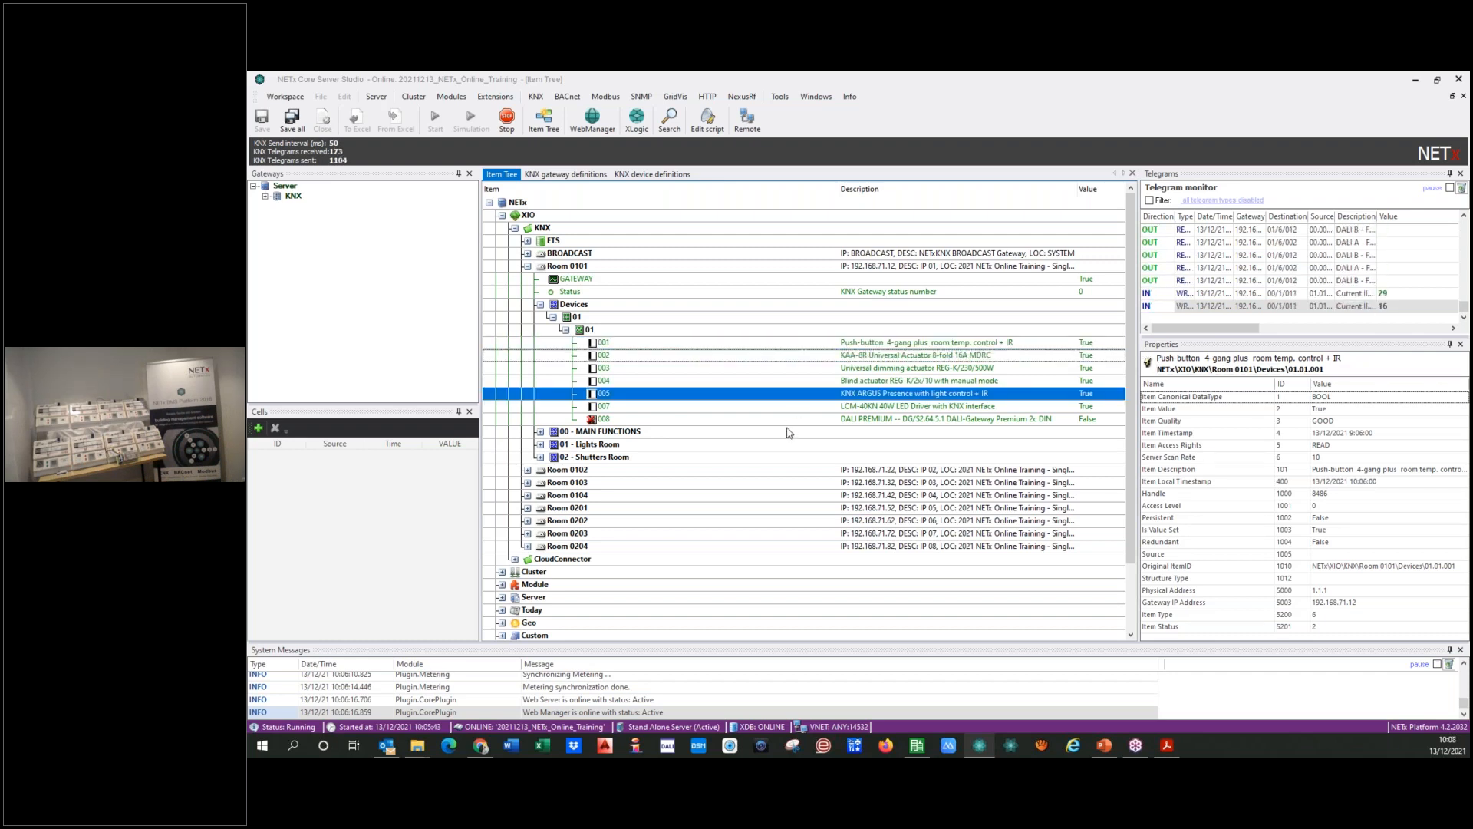
click(798, 420)
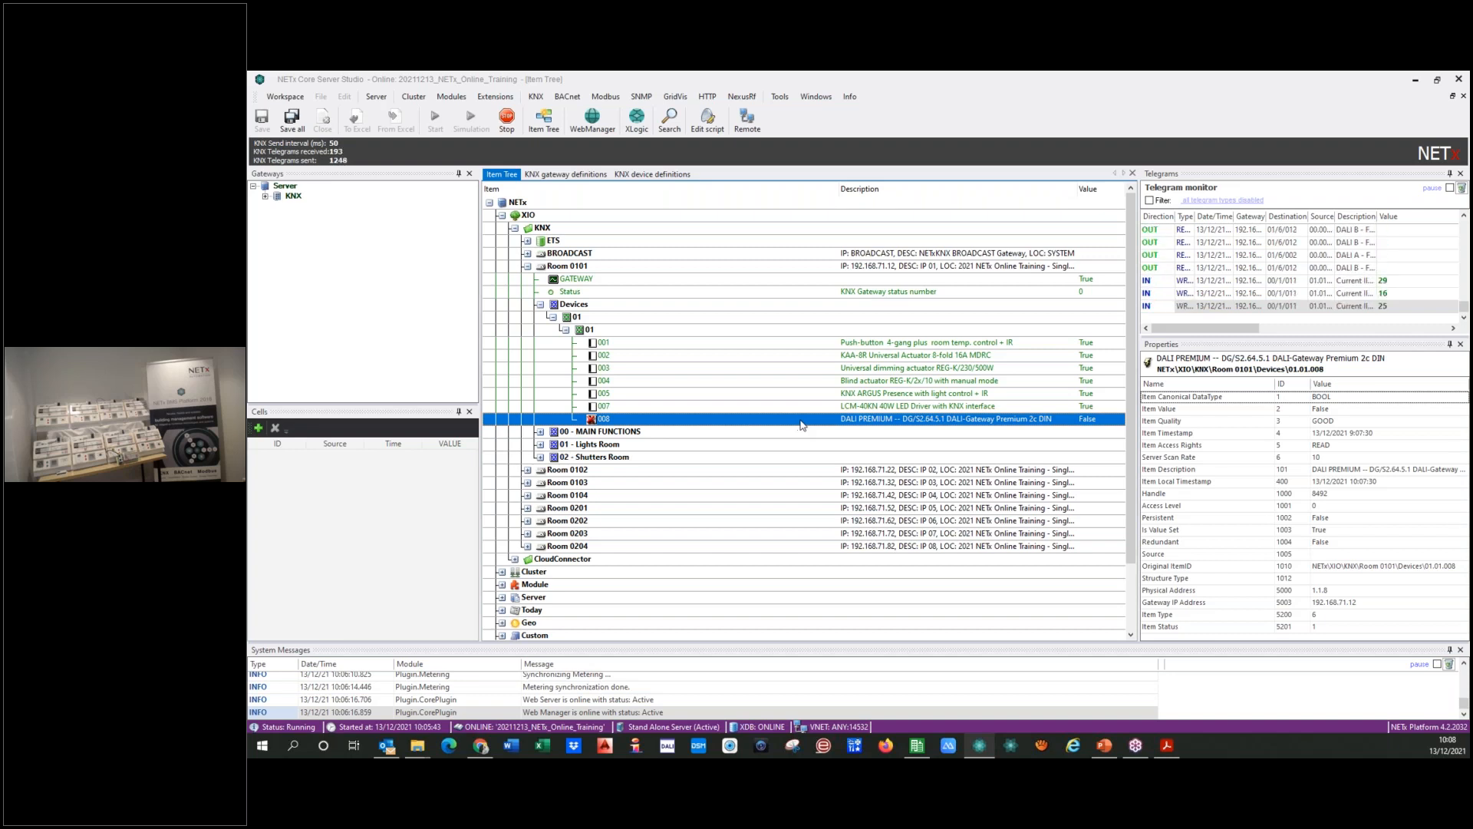
Step: Compare the online status and timestamps of push-button device 001 with those of DALI gateway device 008
click(602, 343)
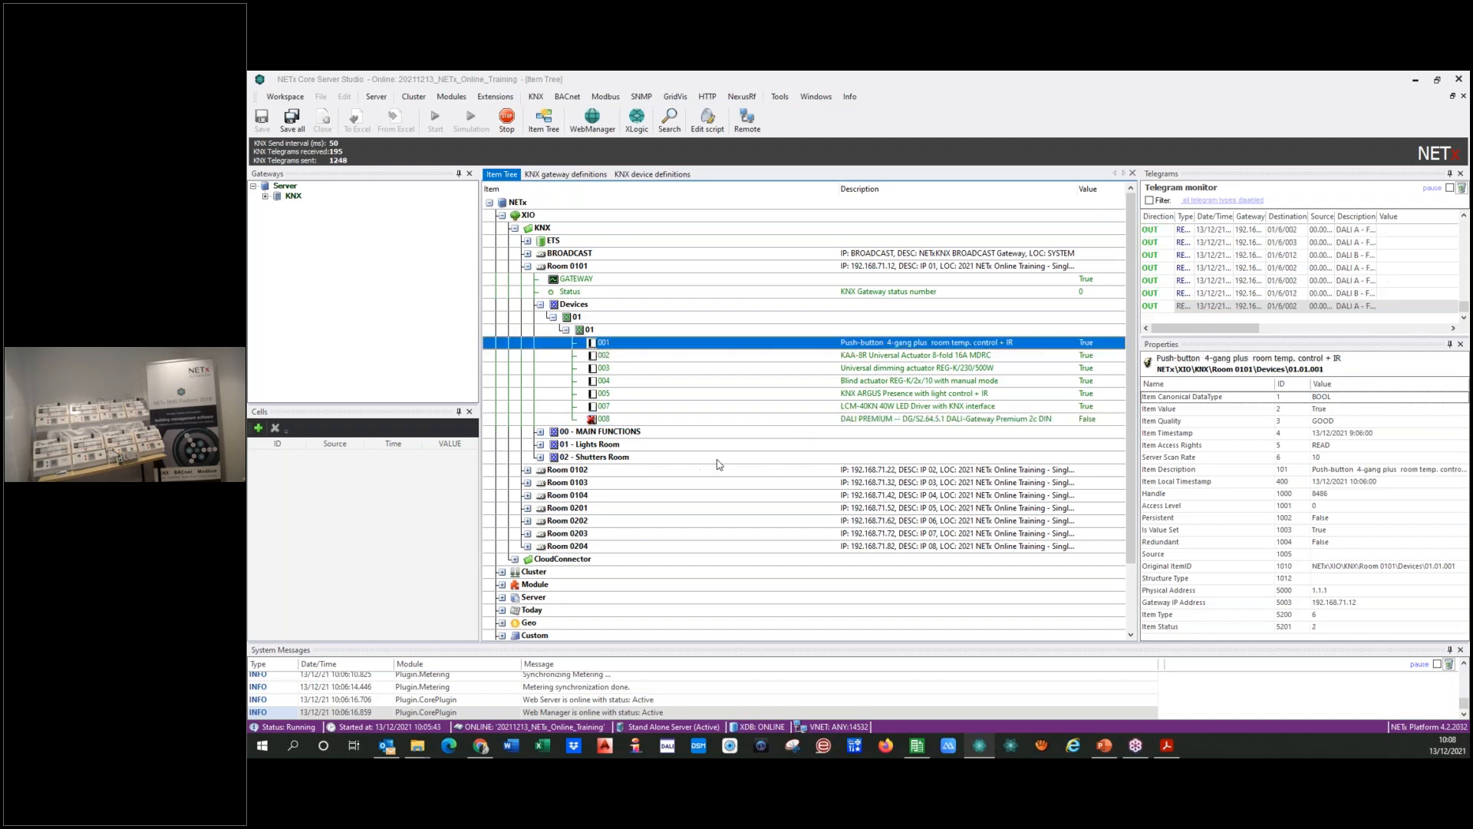
click(768, 422)
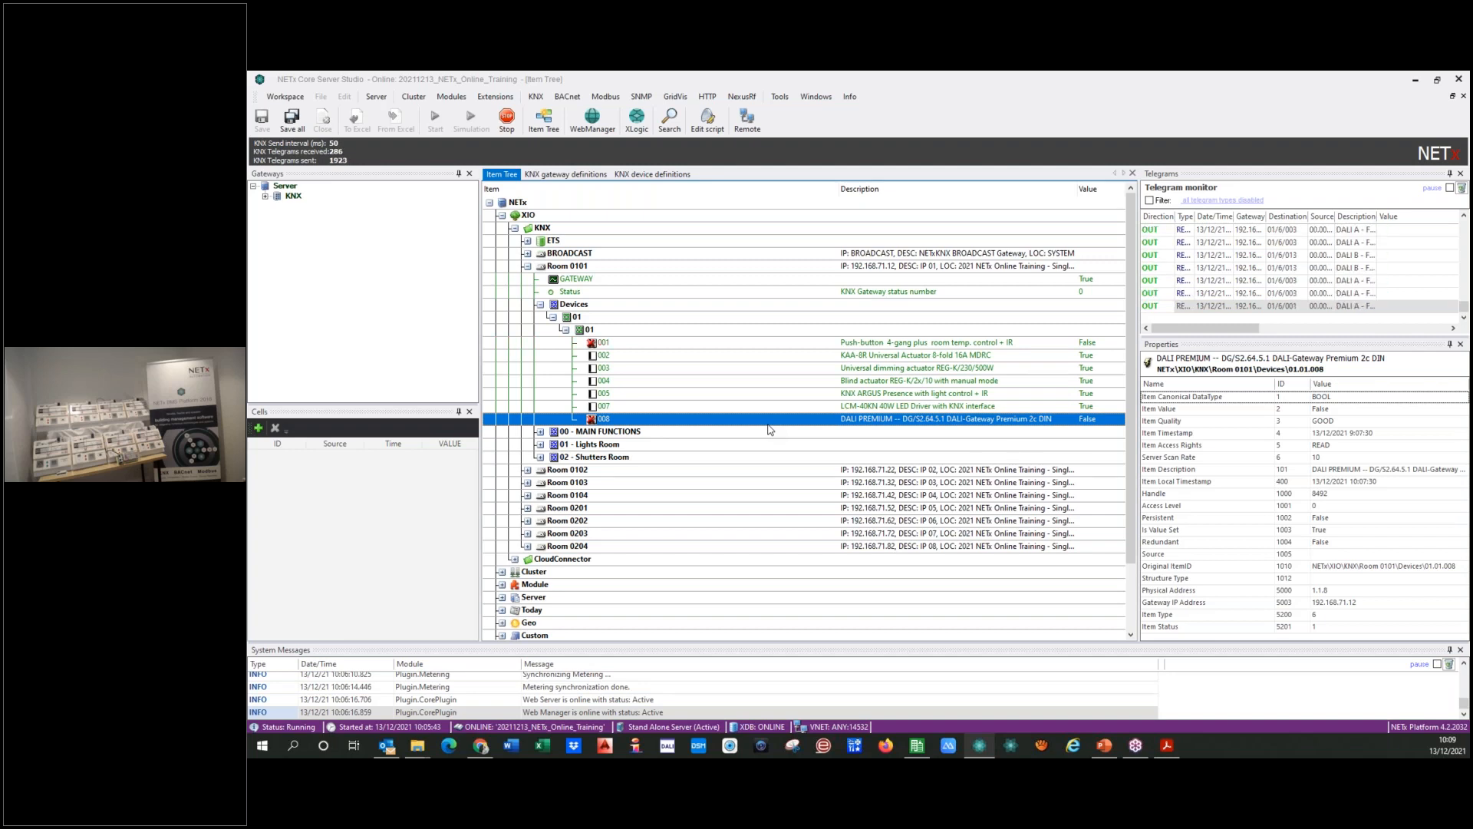
click(820, 343)
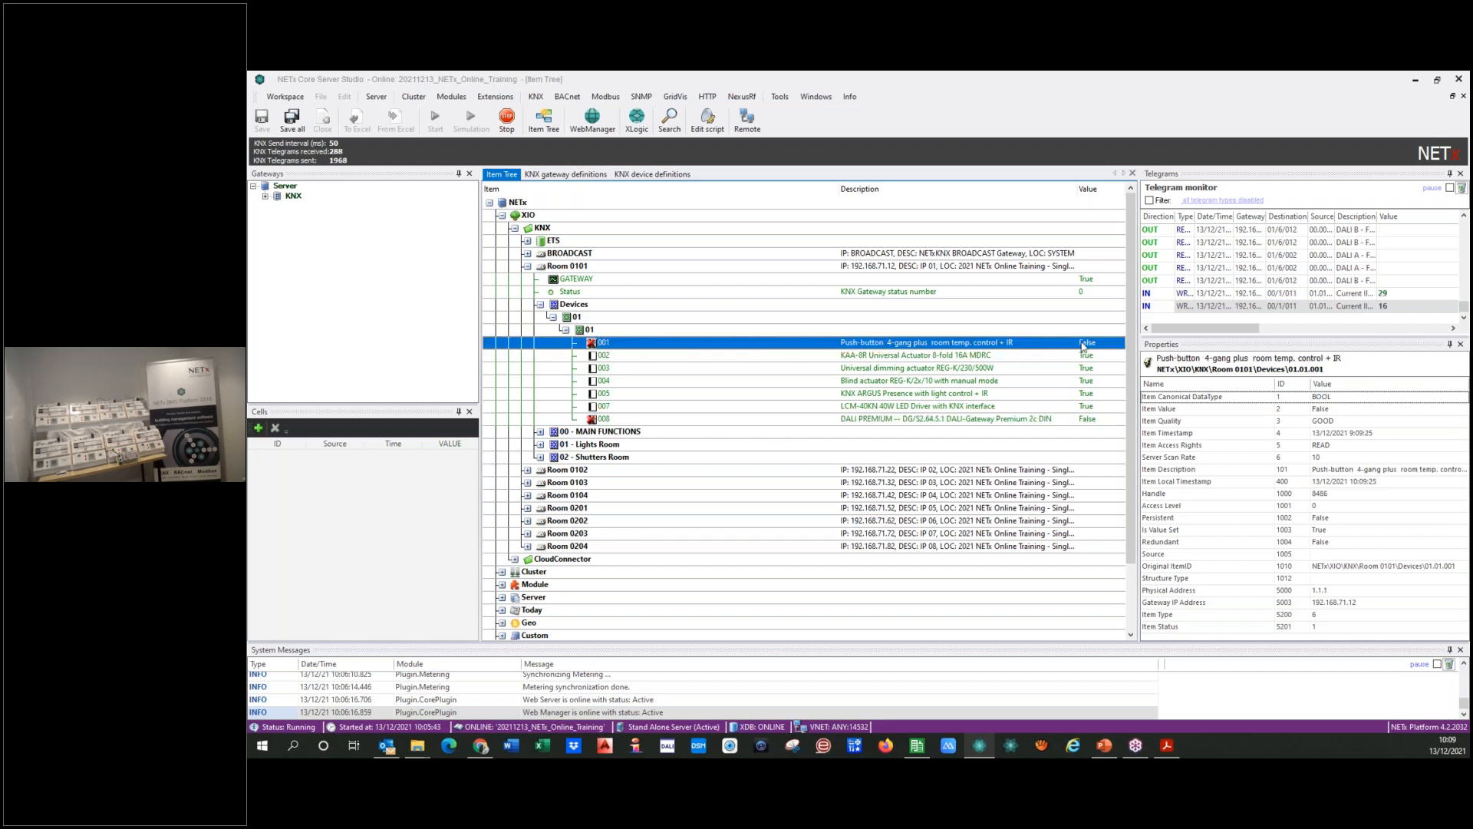
click(824, 420)
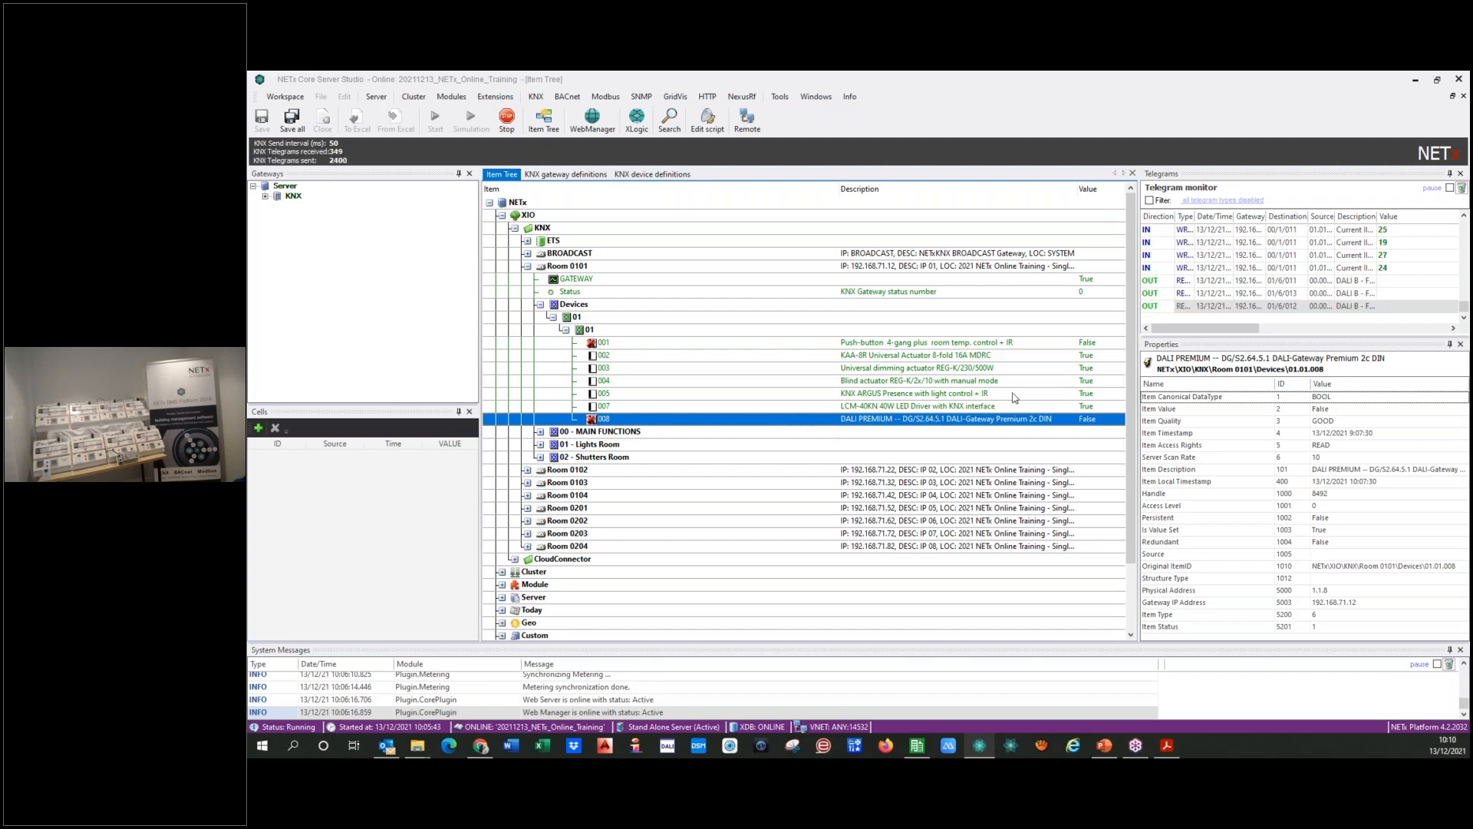
click(1101, 344)
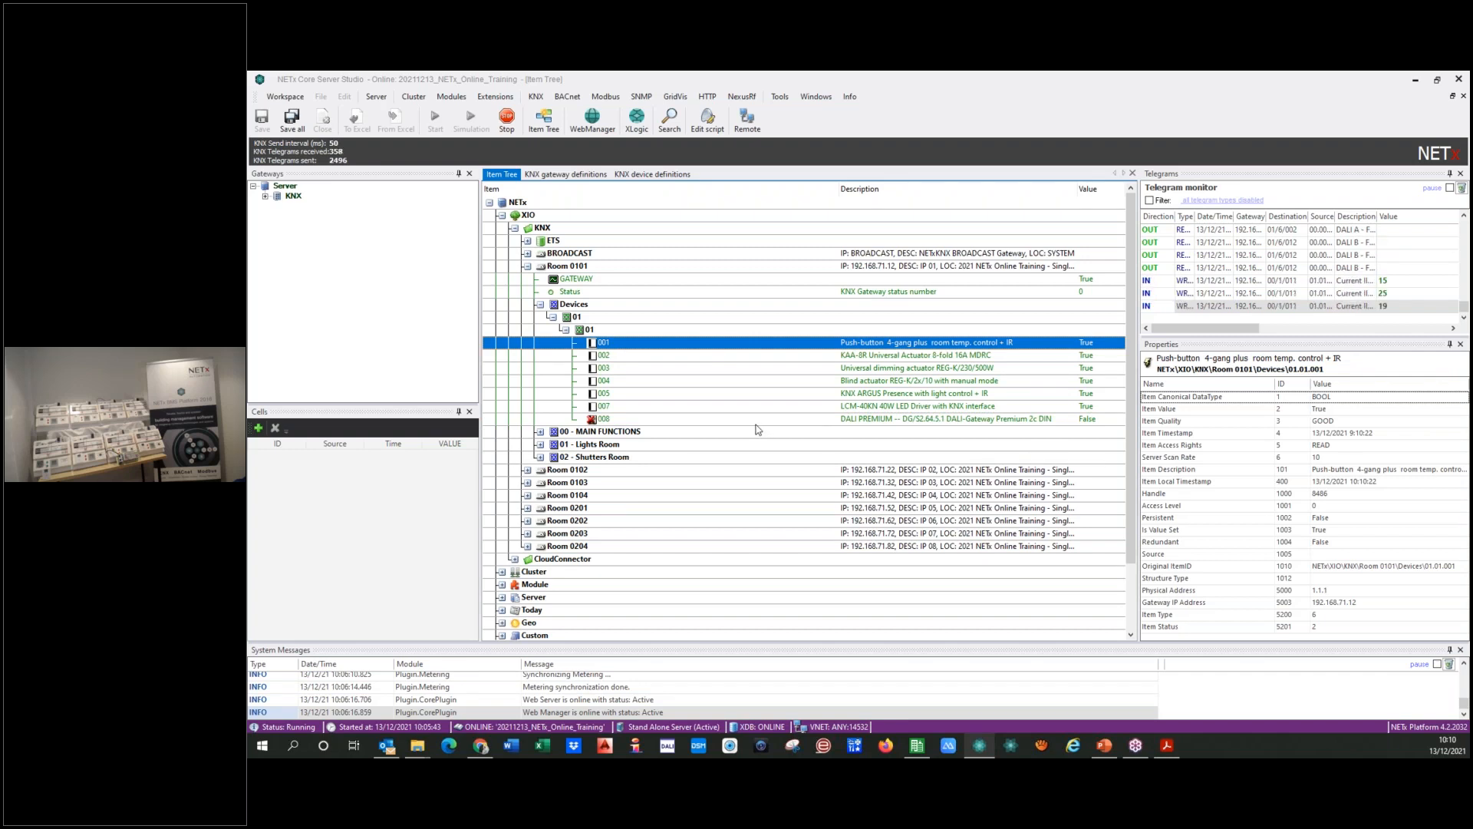
Step: Collapse Room 0101's Devices branch and review the KNX device definitions before returning to the item tree
click(566, 331)
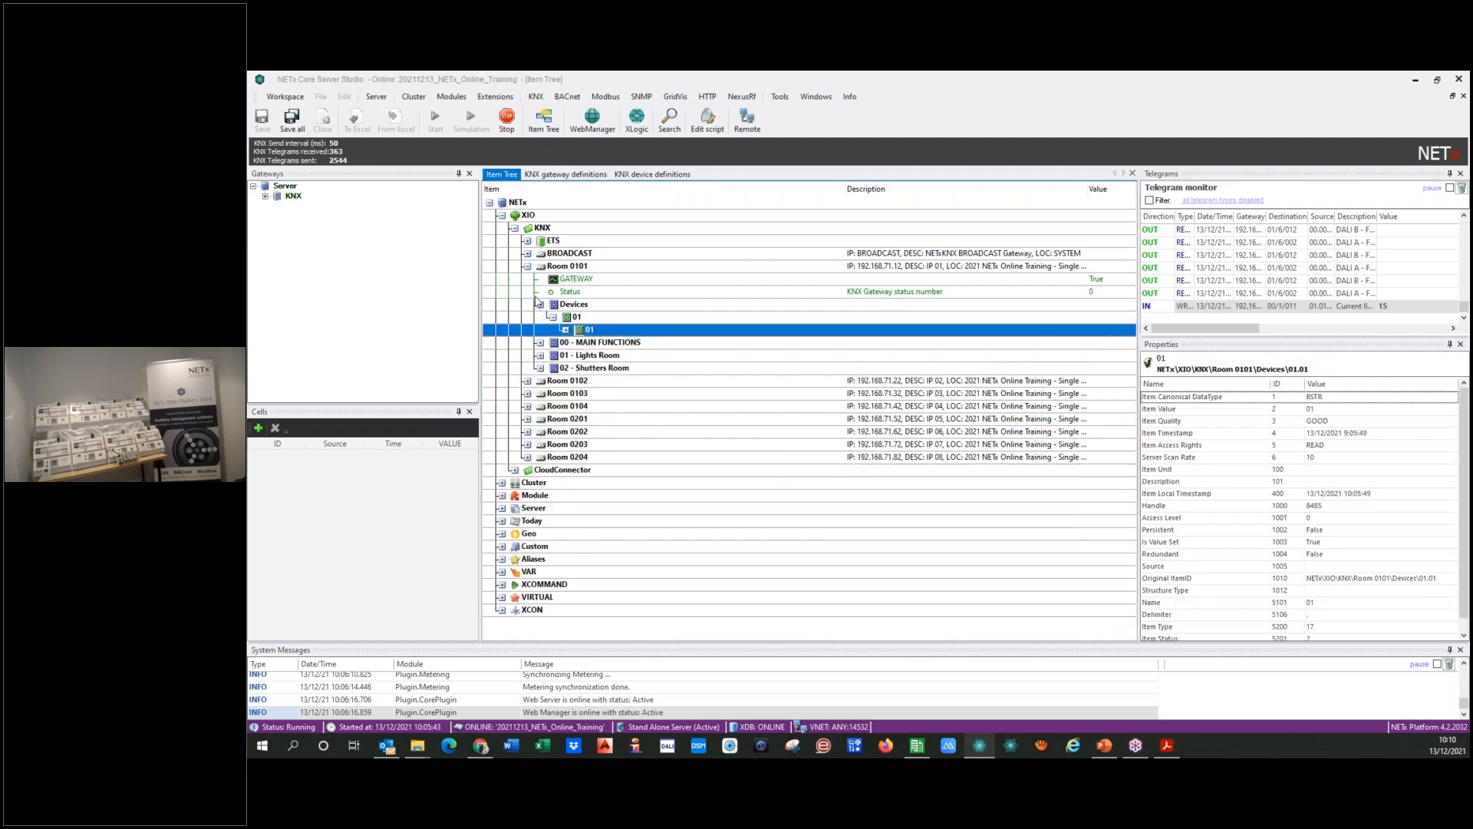
click(540, 305)
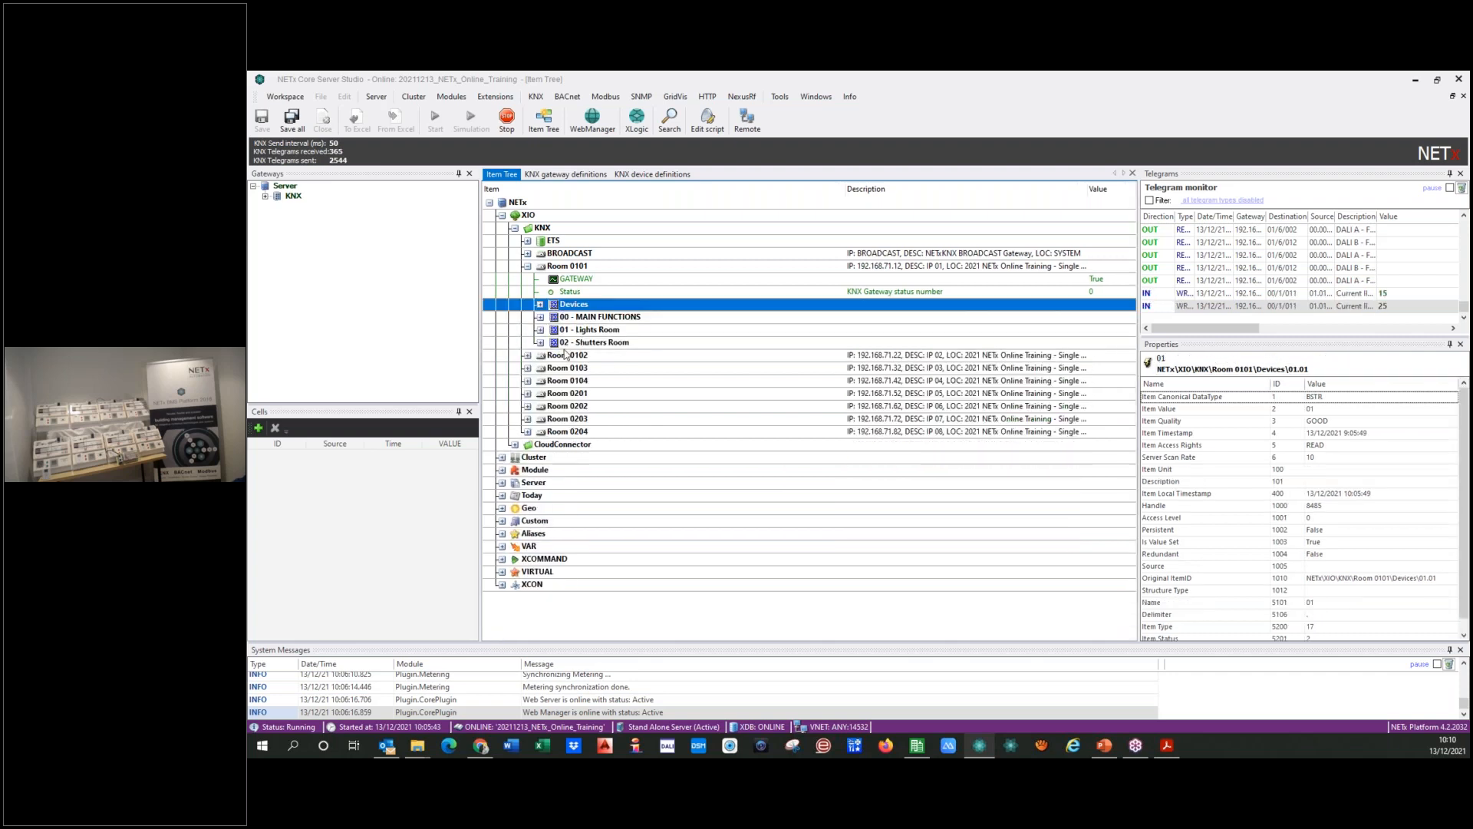
click(557, 175)
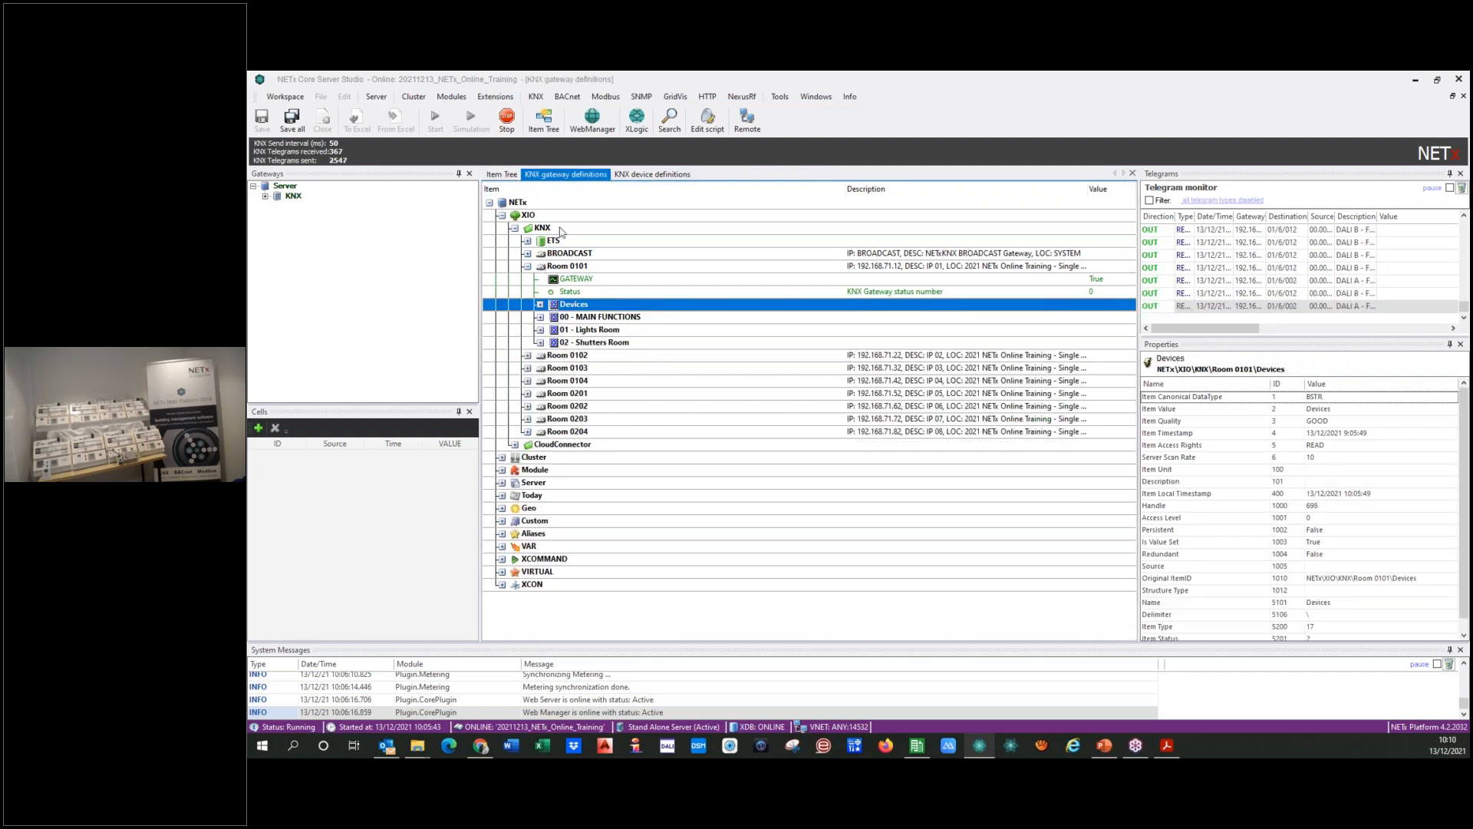
click(653, 176)
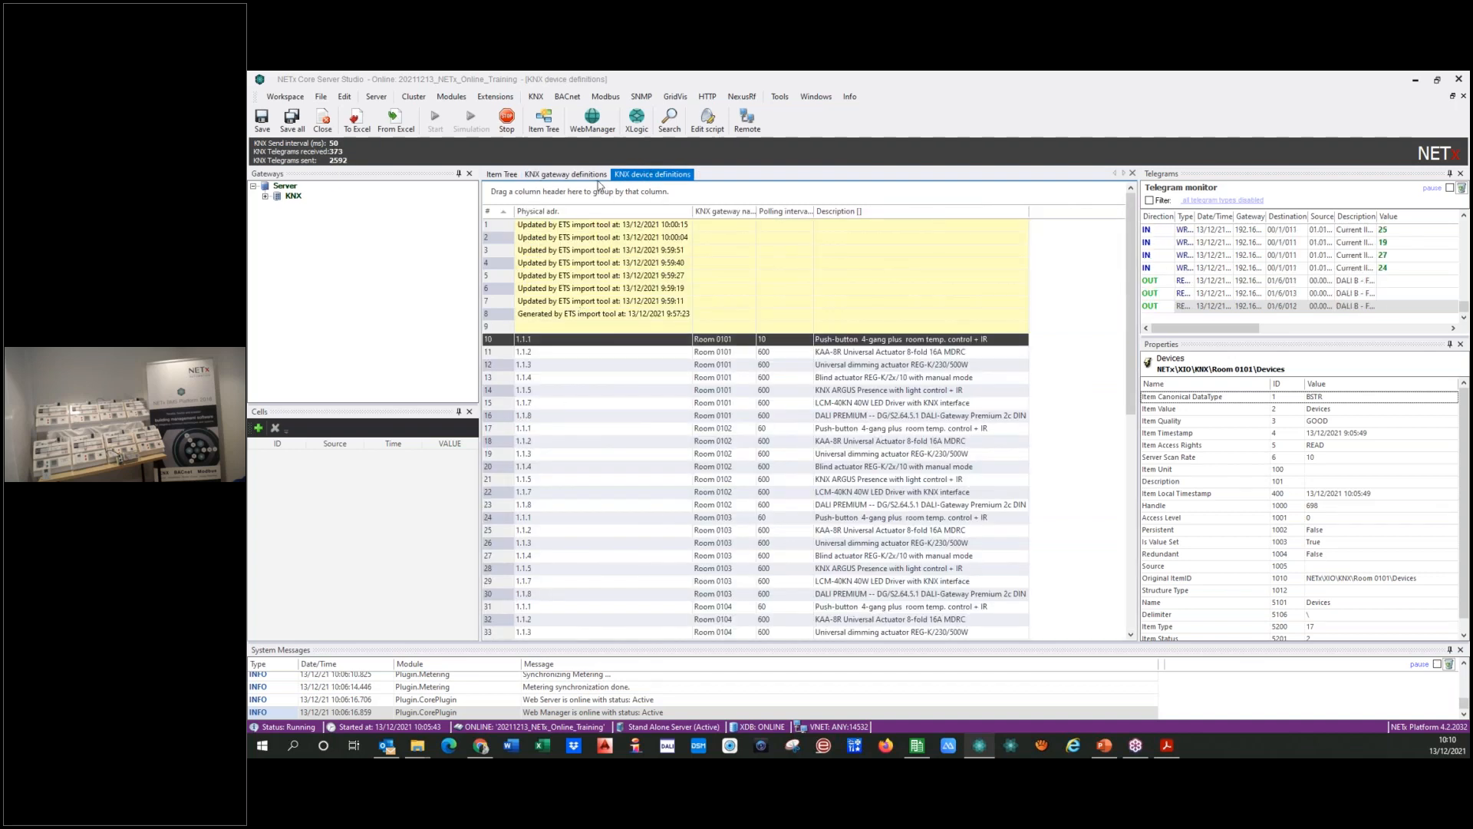
click(500, 175)
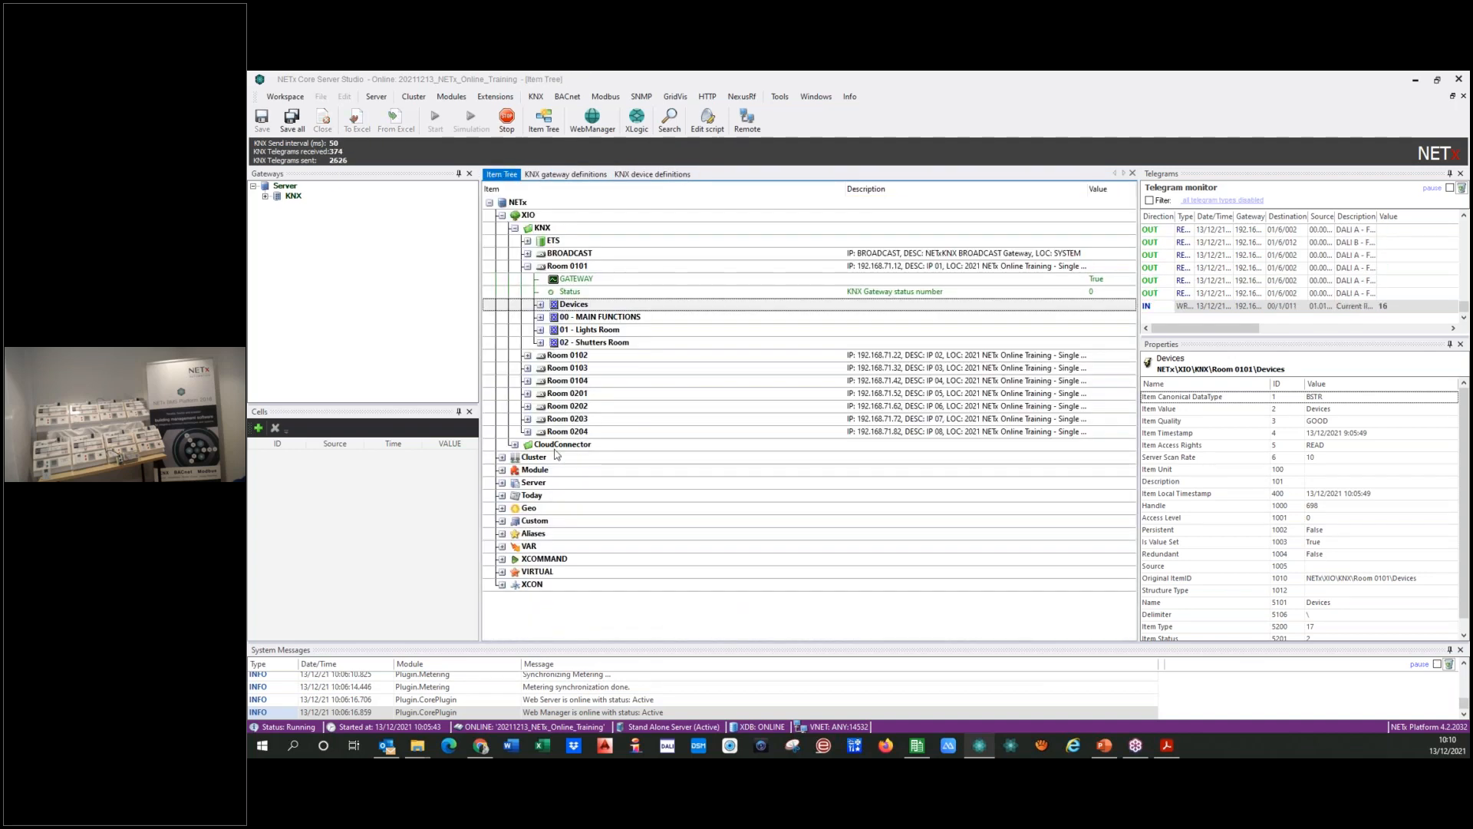
Step: Check the number of used items under the Server's License branch, and collapse the Server and Room 0101 branches
click(503, 483)
scroll(504, 485, down, 6)
click(515, 484)
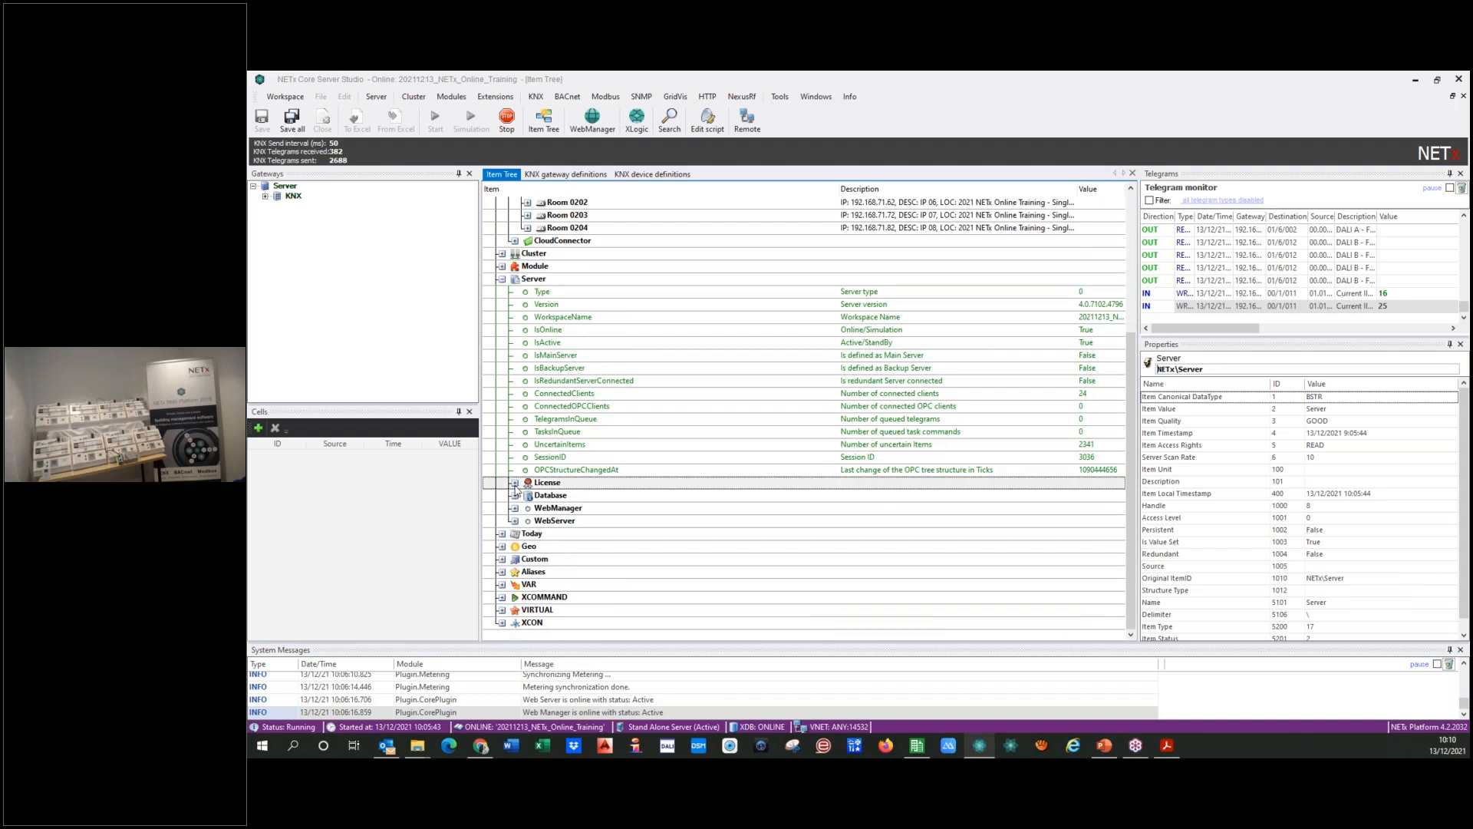
click(515, 483)
click(1070, 522)
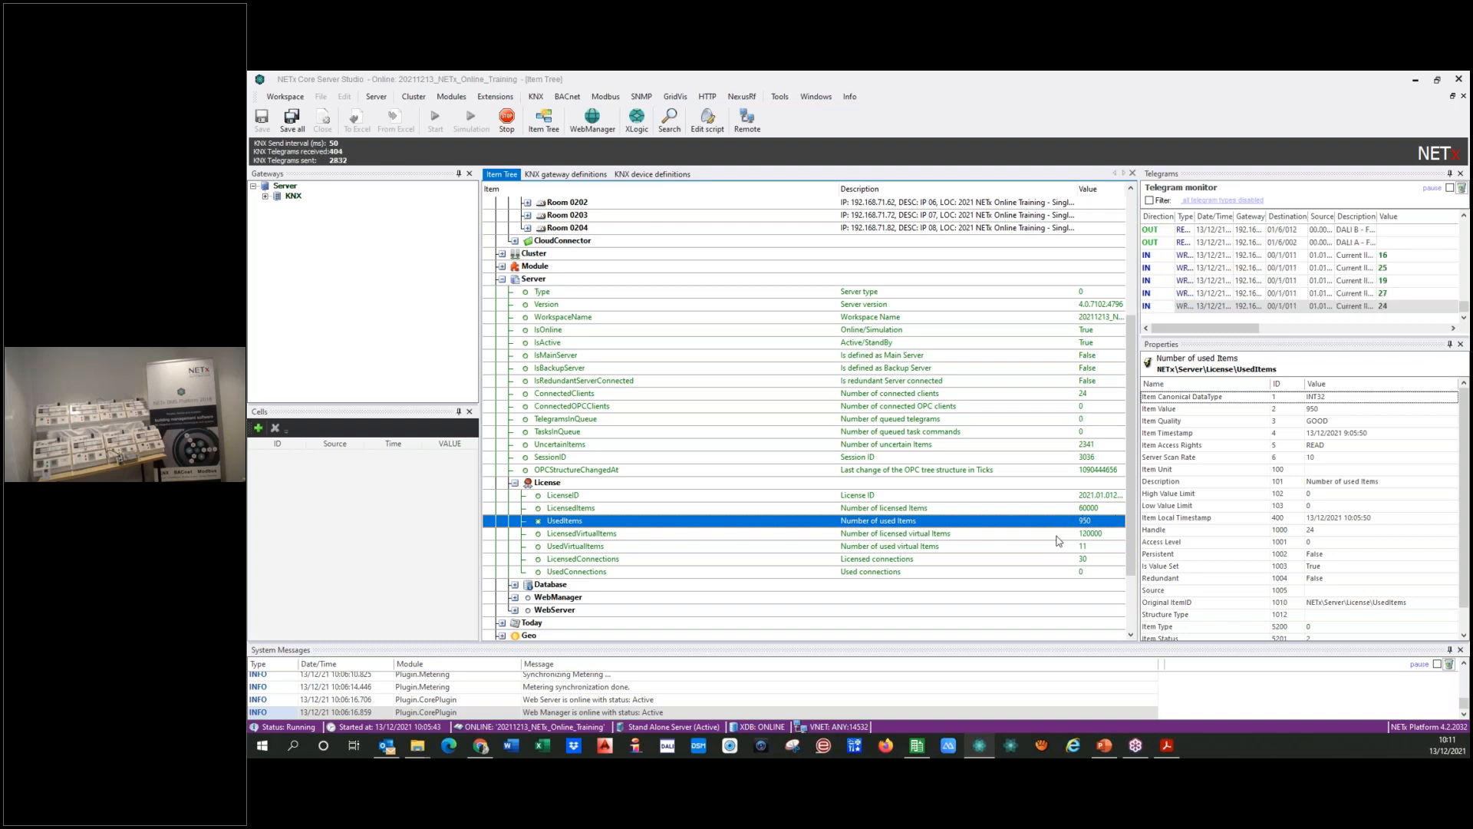
click(501, 280)
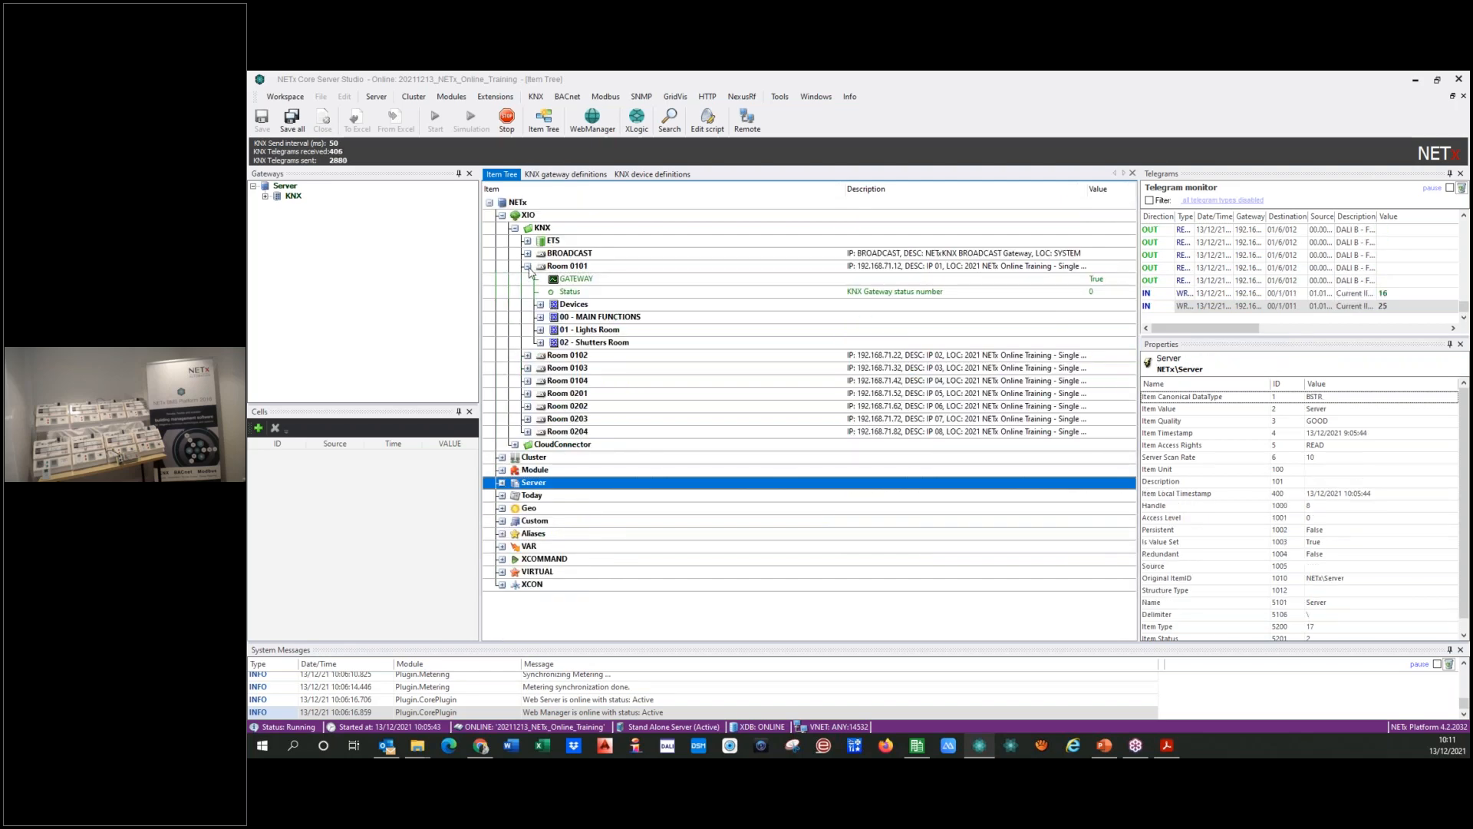
click(528, 266)
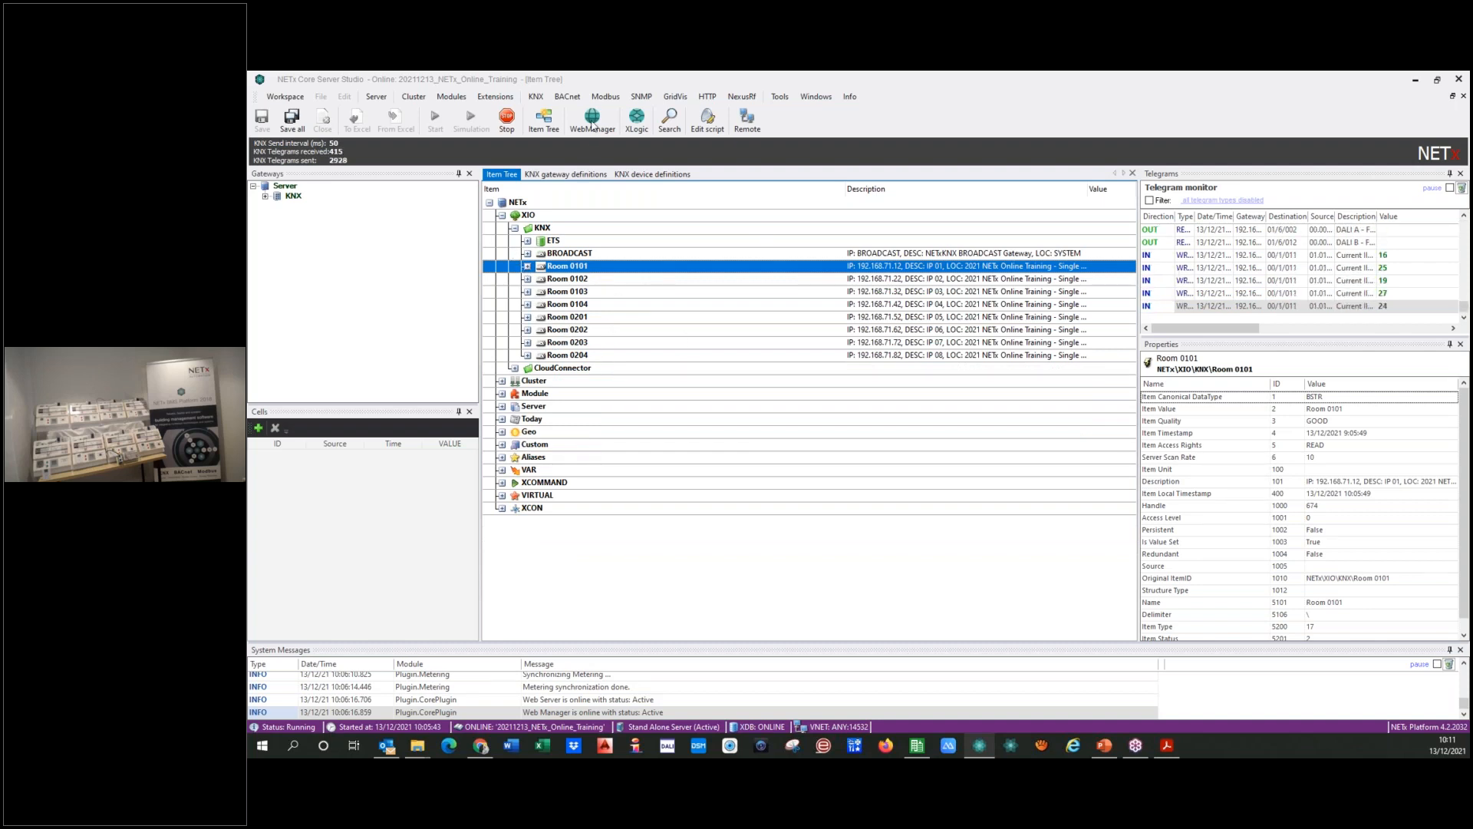
Step: Open the KNX telegram definitions and look through the group addresses of Room 0101
click(535, 97)
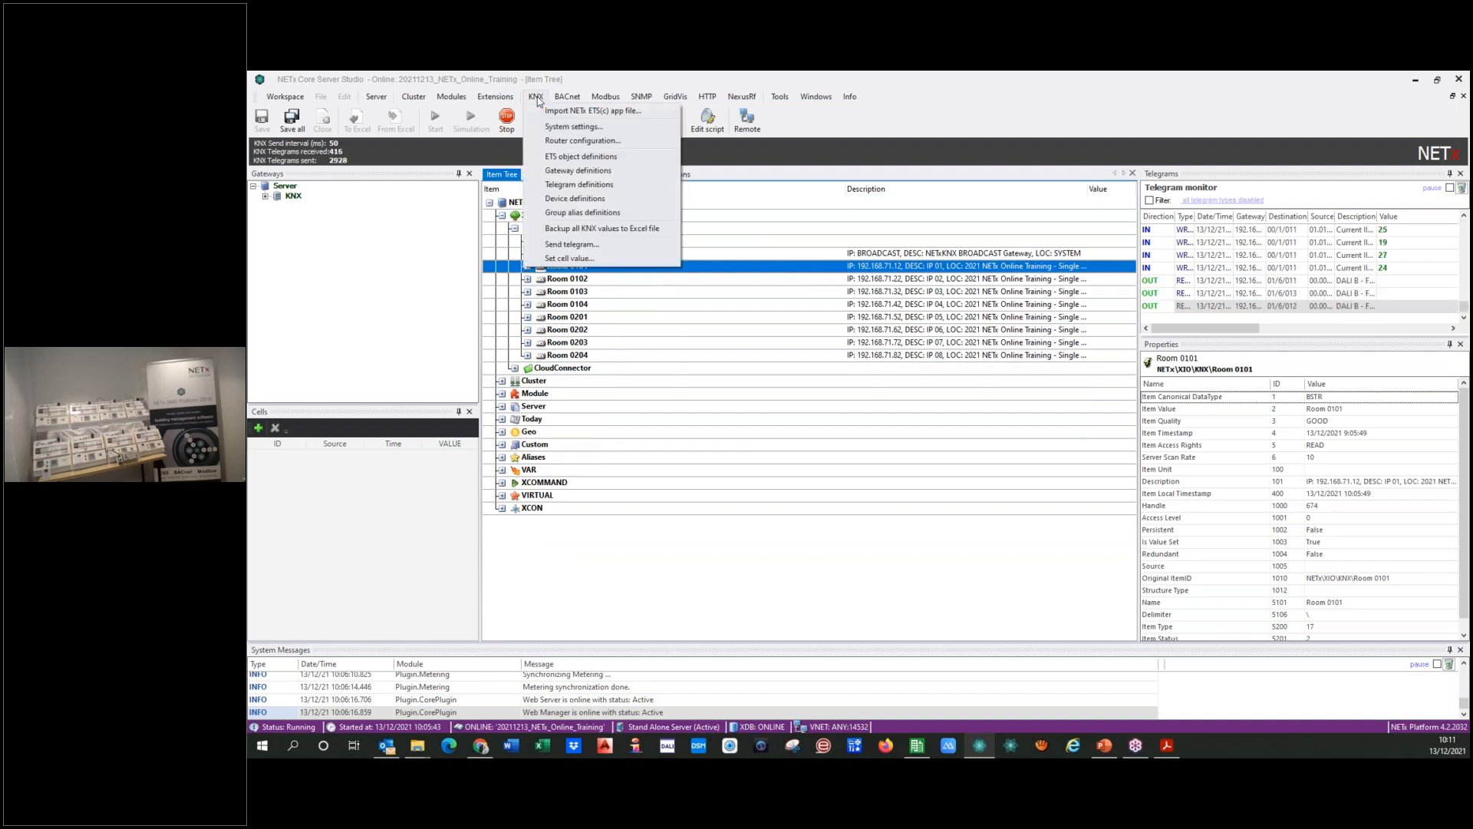
click(629, 187)
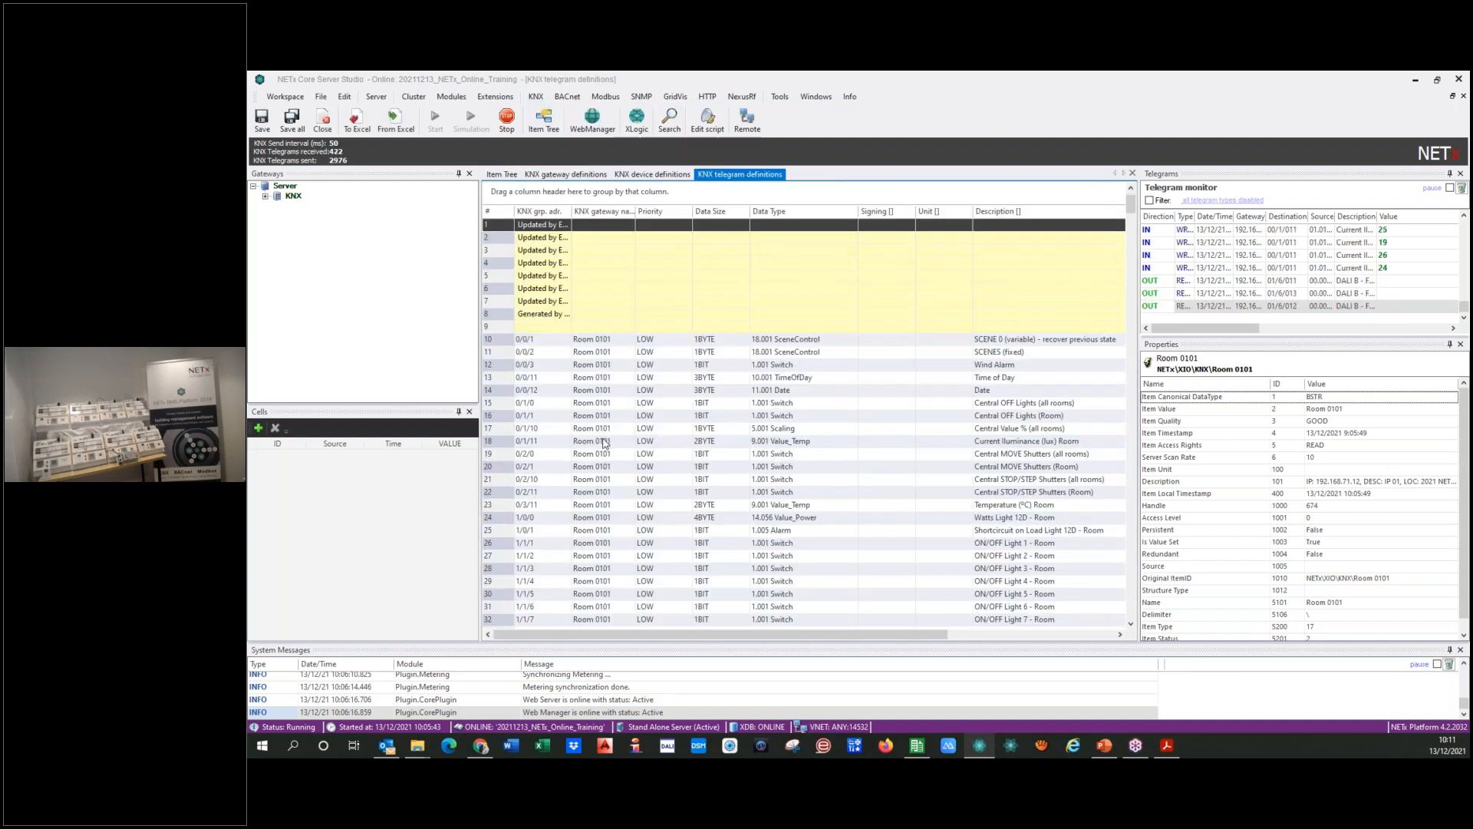
scroll(602, 440, down, 3)
scroll(603, 440, down, 18)
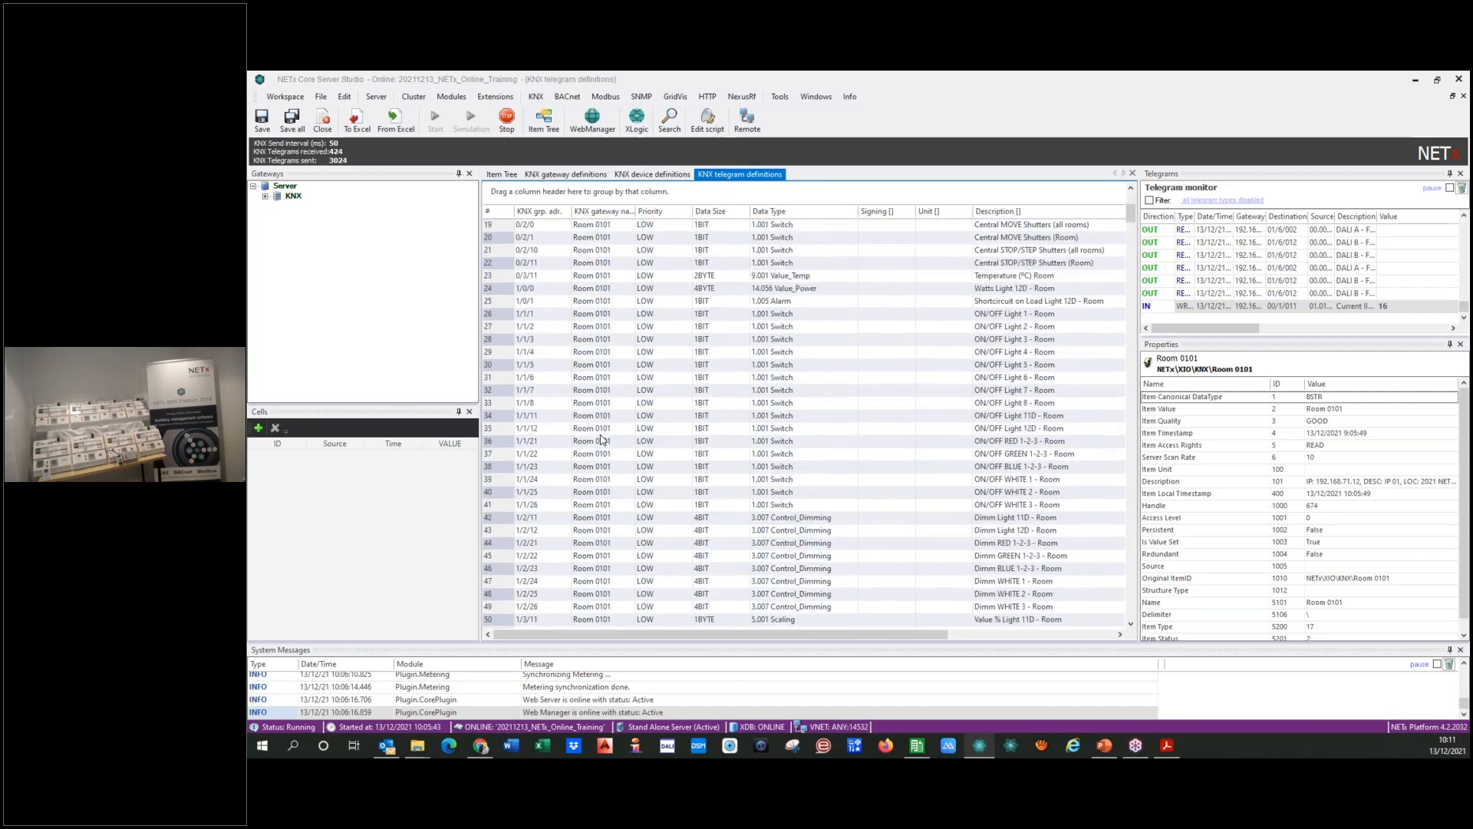
drag(1137, 346, 1131, 196)
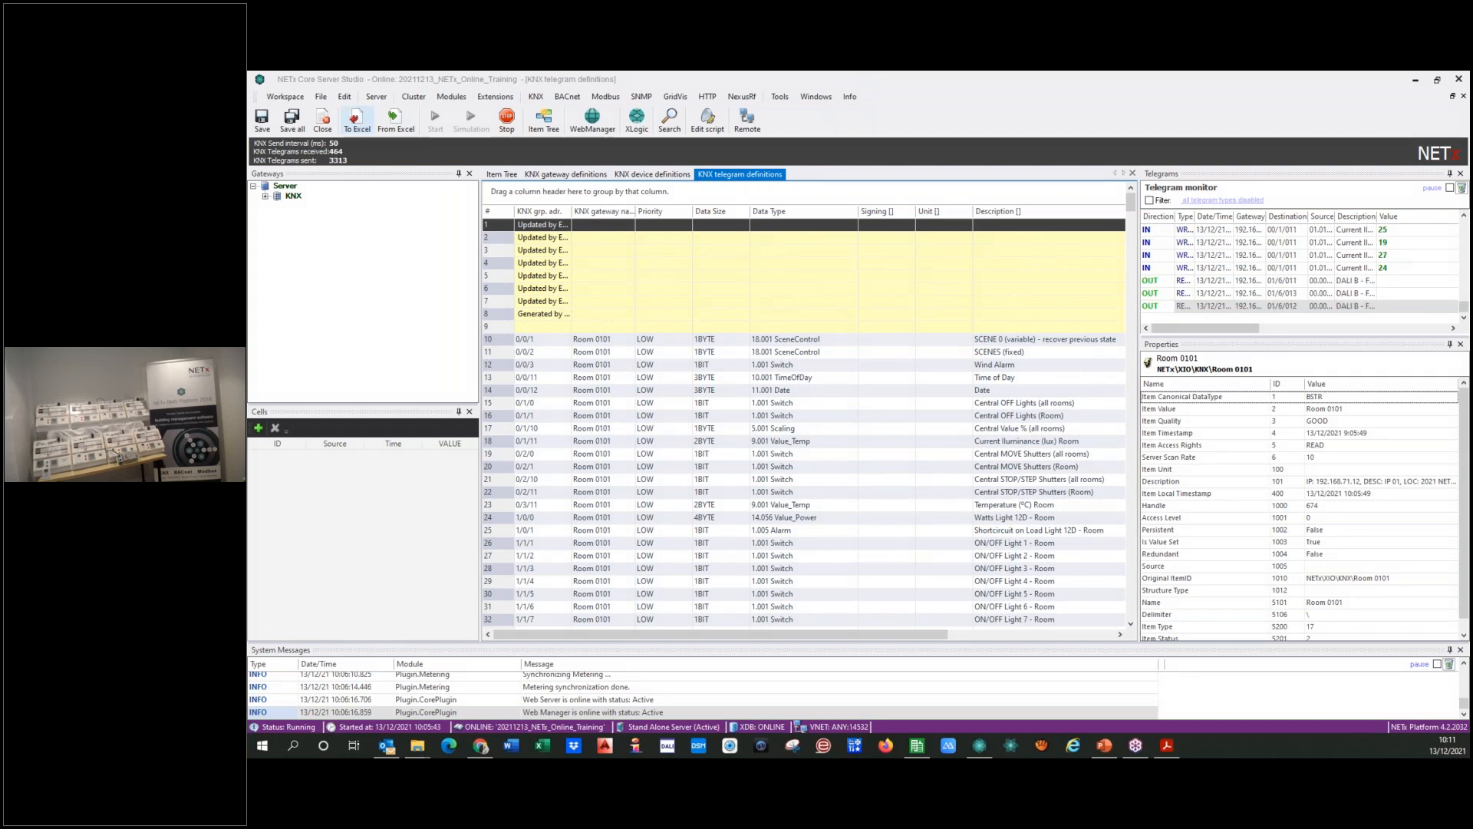
Step: Export the KNX telegram definitions to the Descargas folder as the Excel workbook nxaTelegramDefinitions.40
click(356, 119)
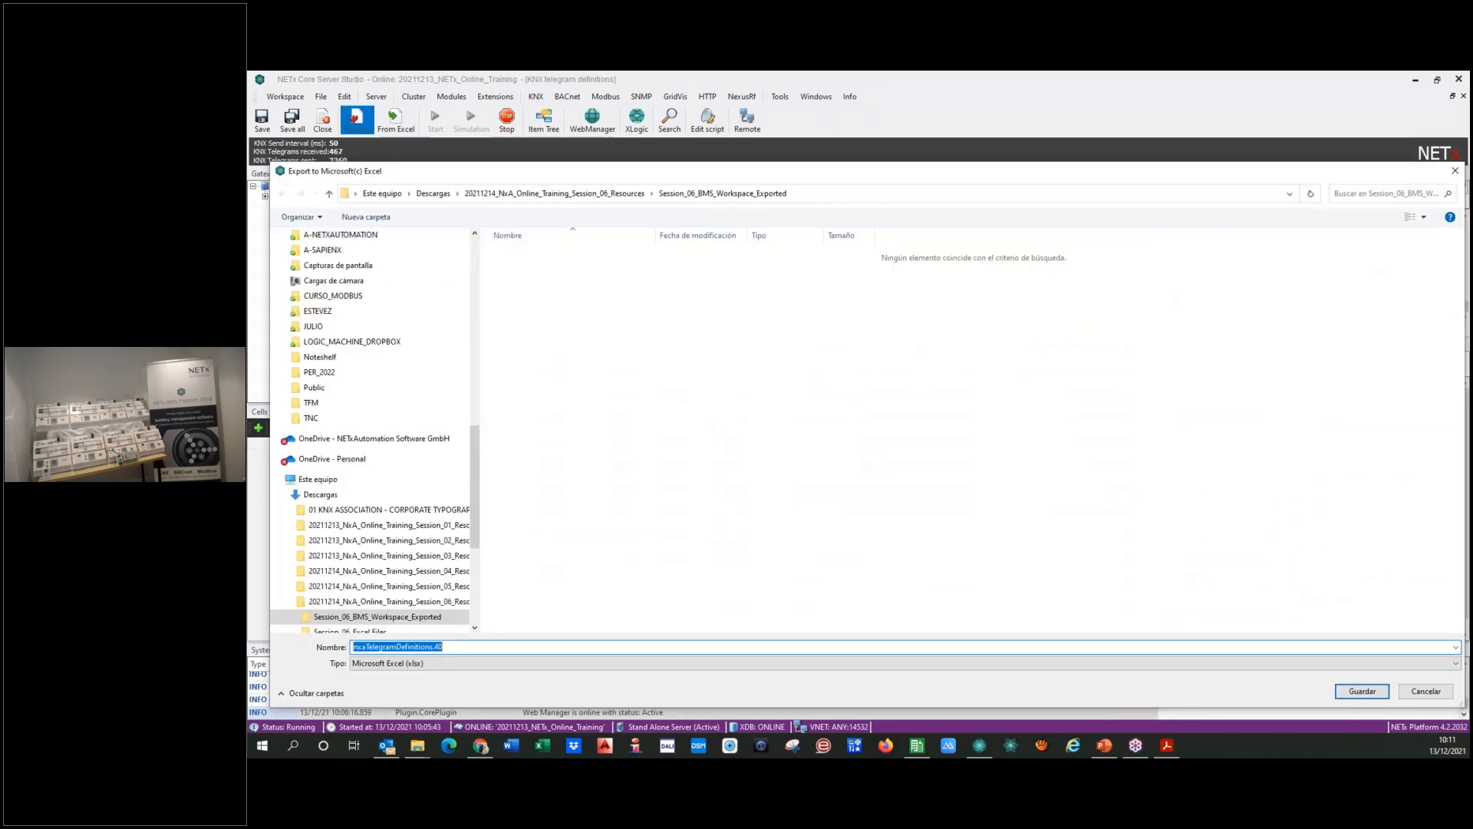
click(320, 494)
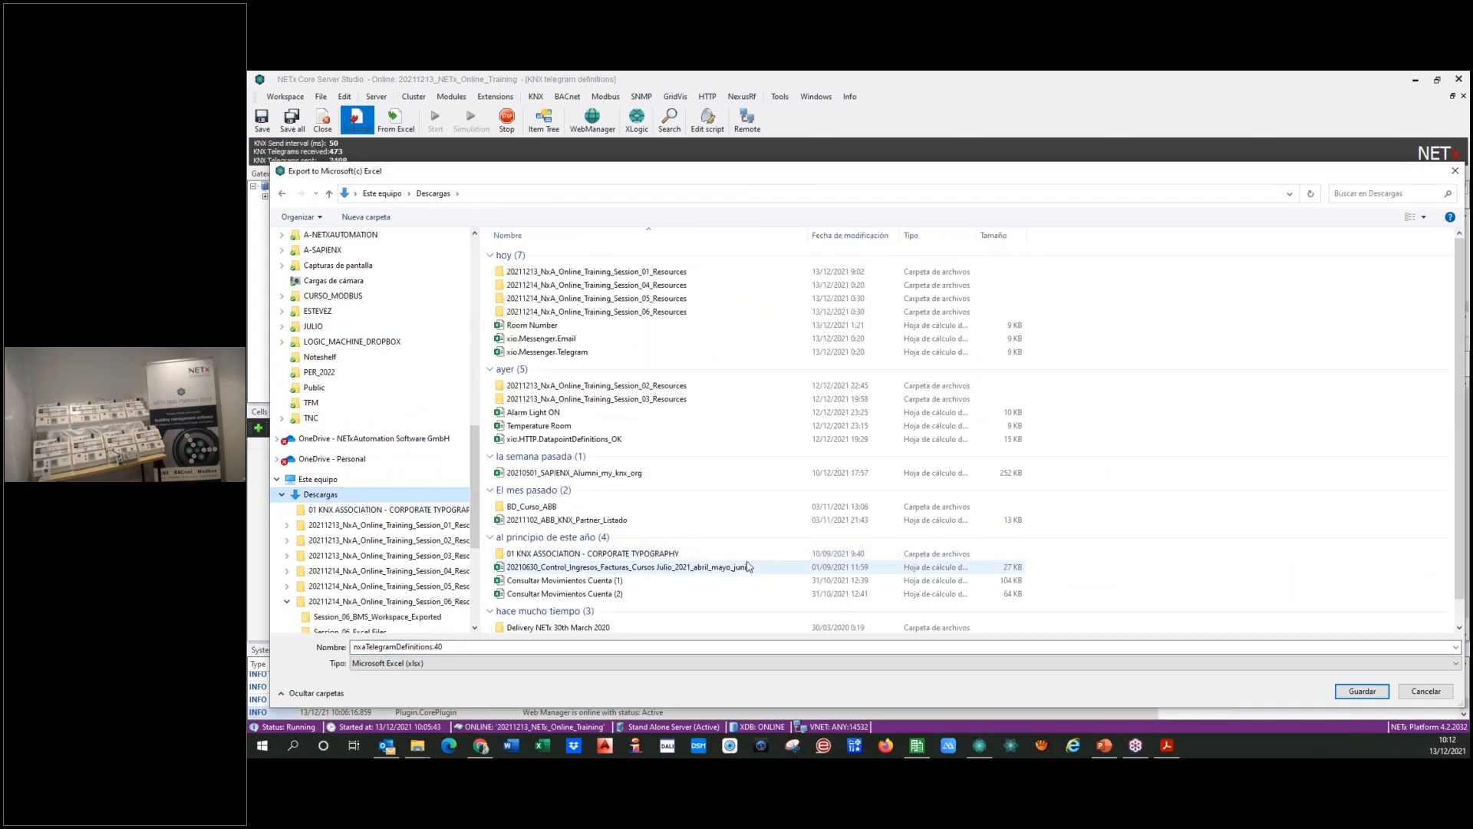
click(1362, 691)
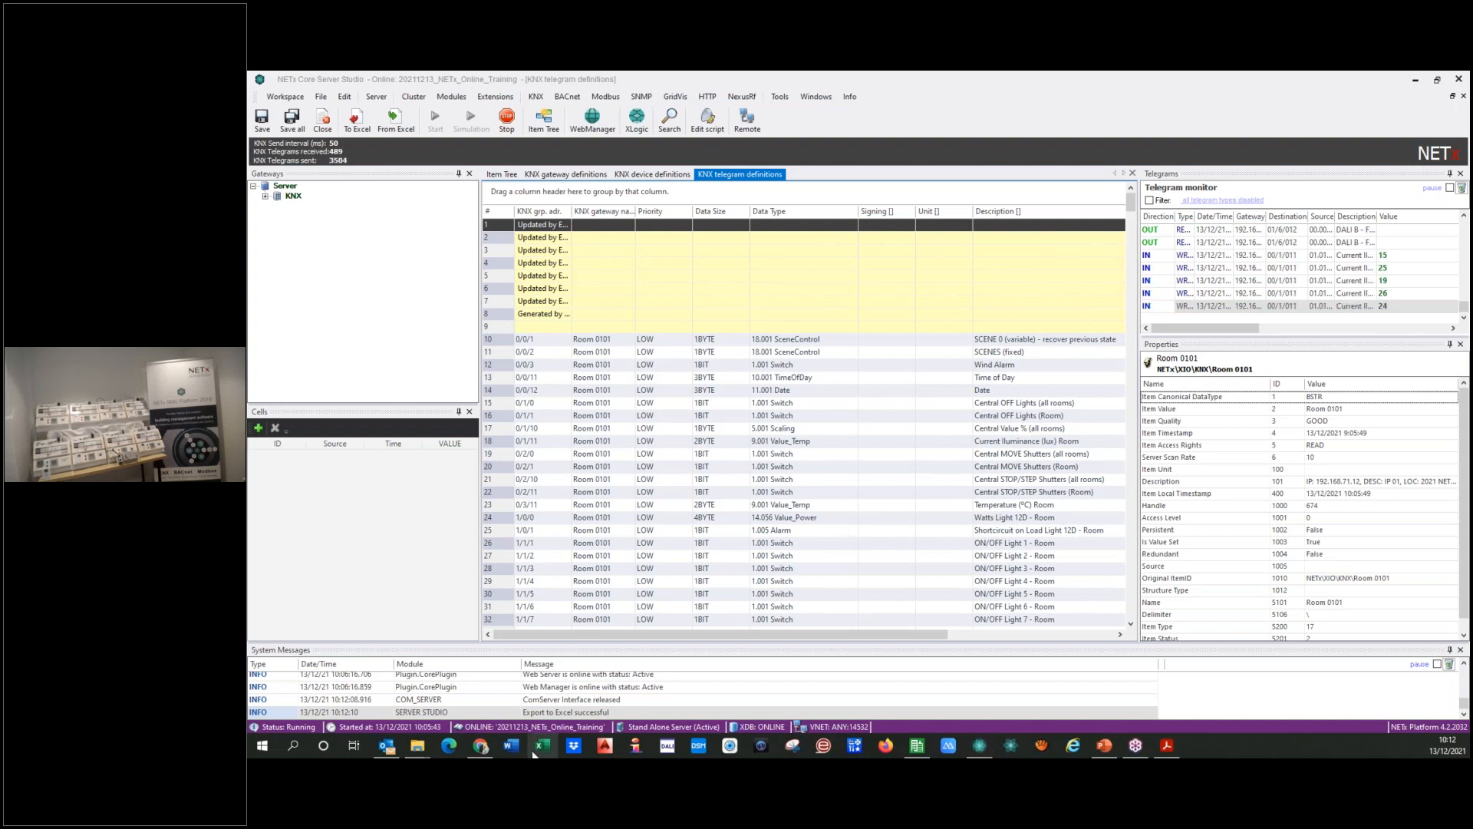
Step: Show the exported nxaTelegramDefinitions.40 workbook full-screen in Excel and fit all column widths to their contents
mouse_move(481, 746)
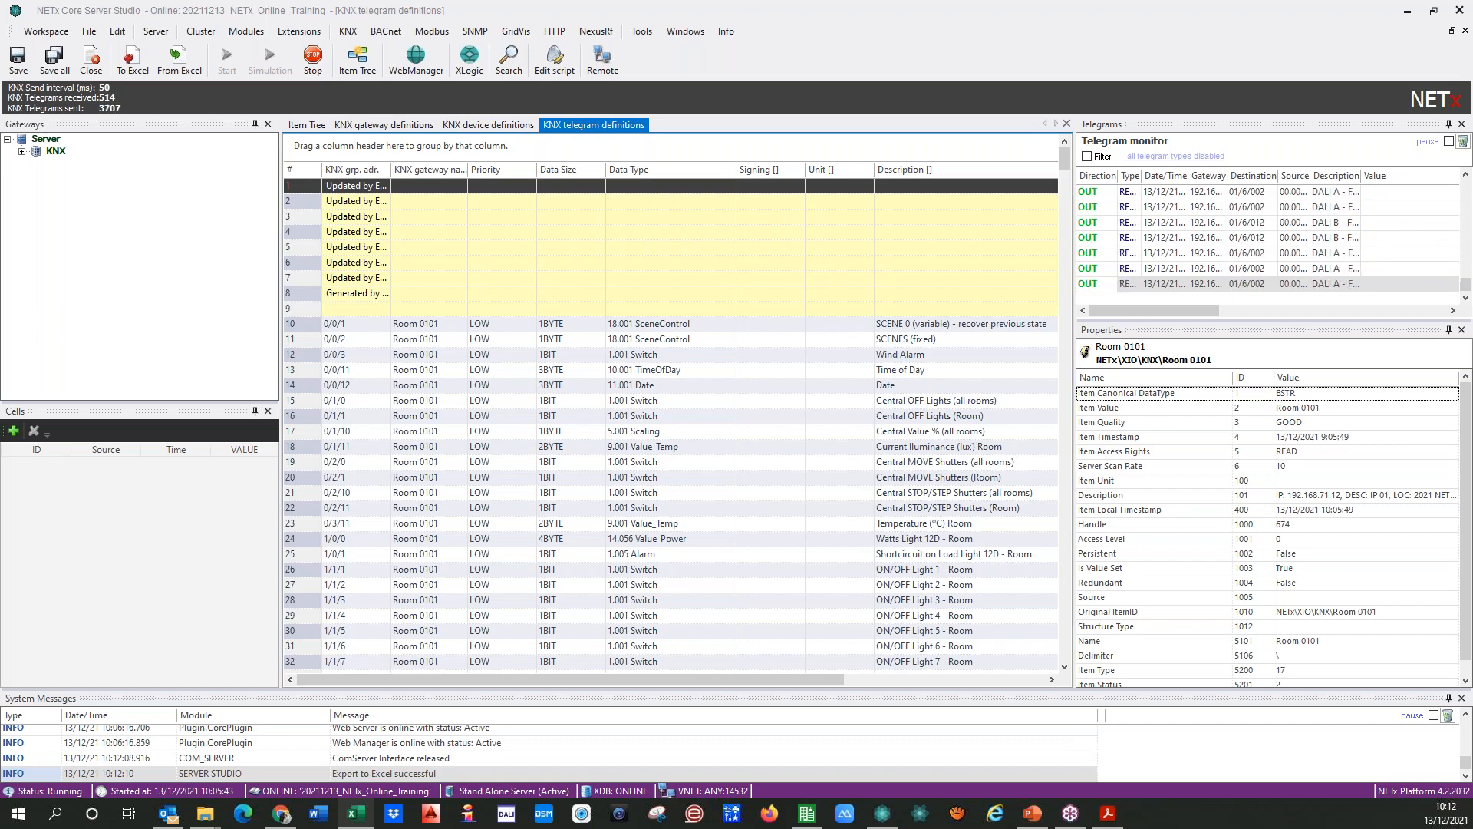
drag(51, 34, 829, 79)
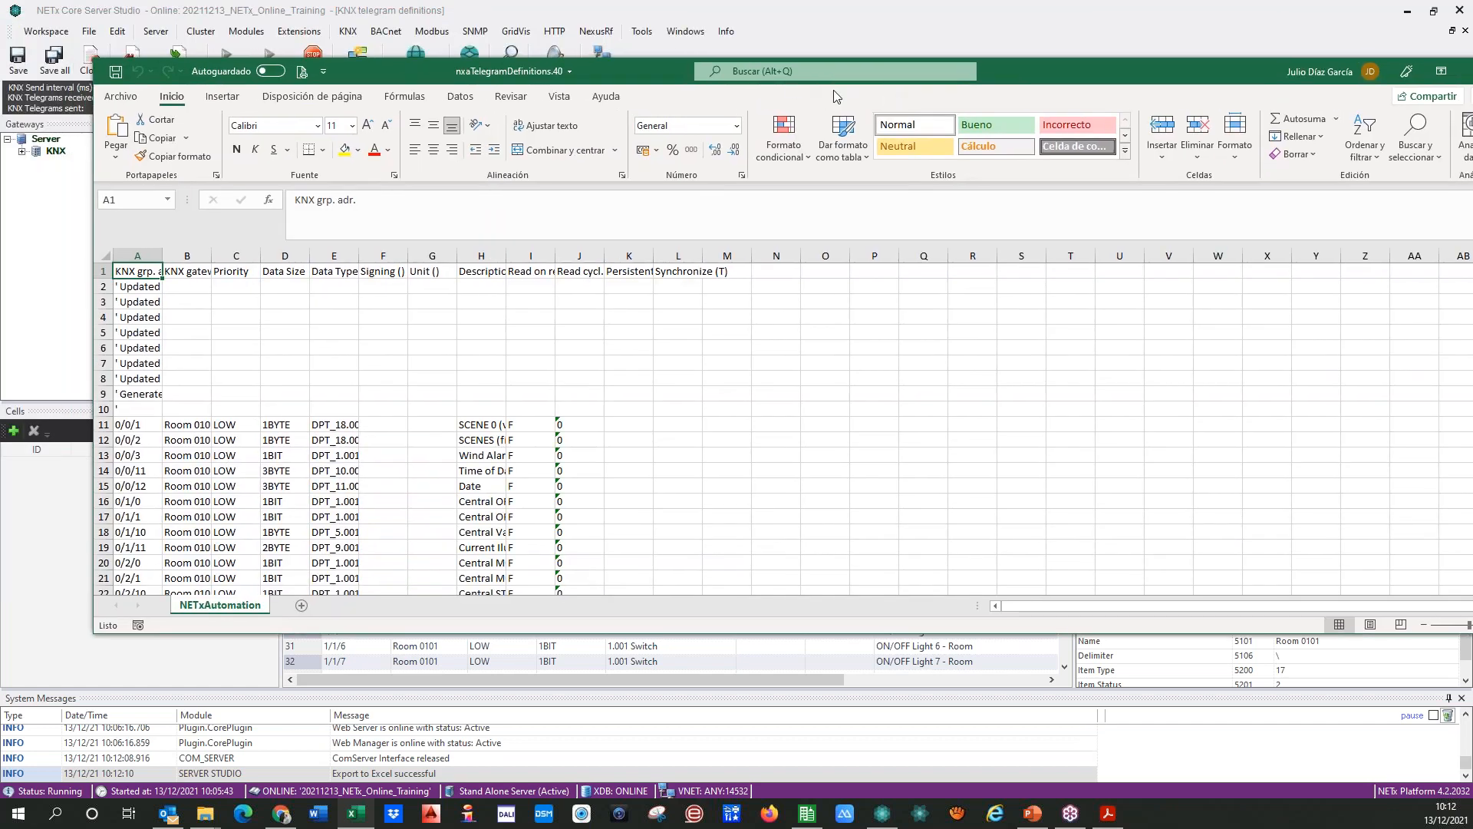
double_click(1114, 67)
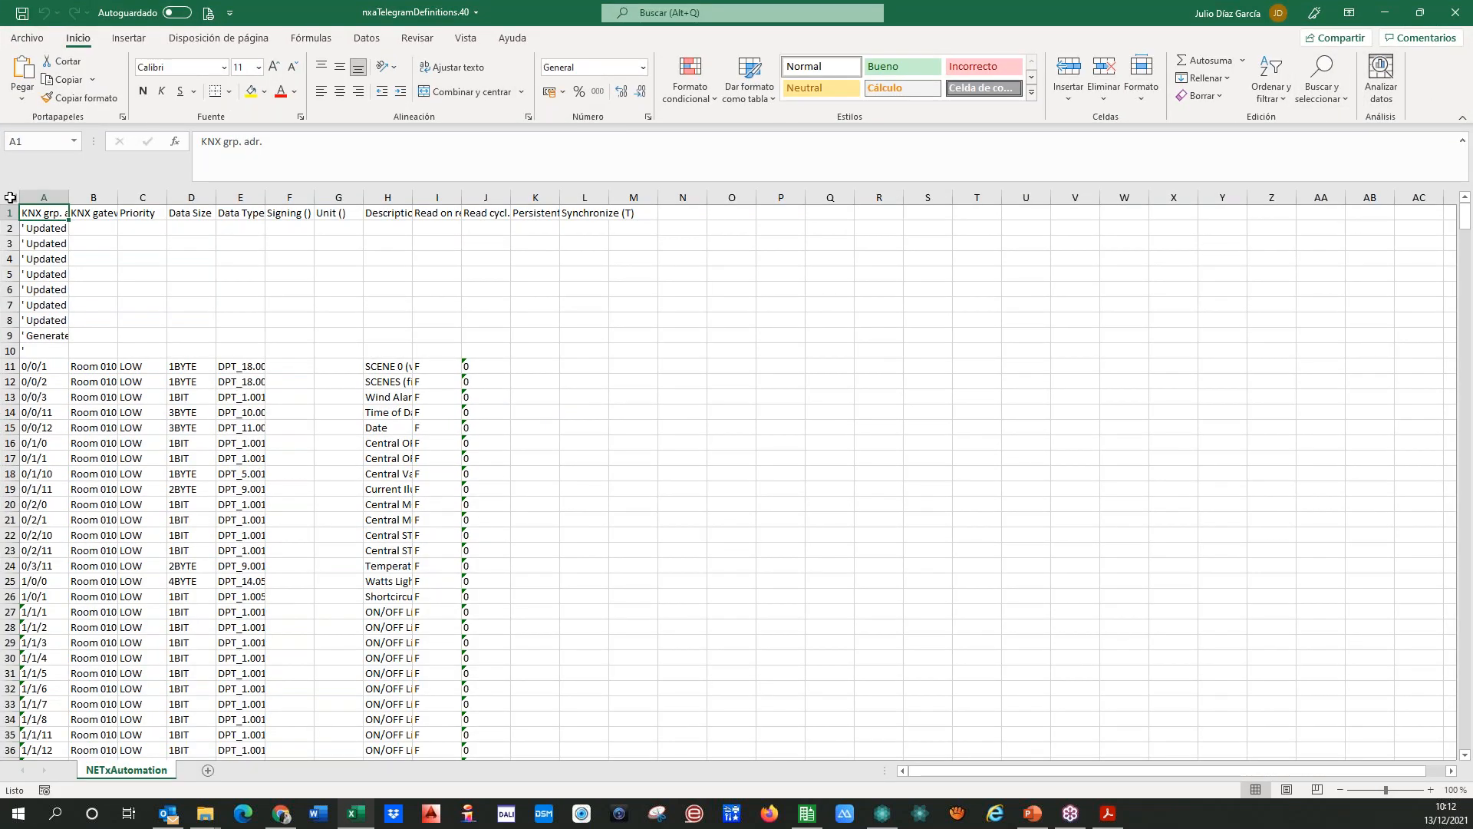
click(10, 198)
double_click(68, 198)
key(ctrl+Home)
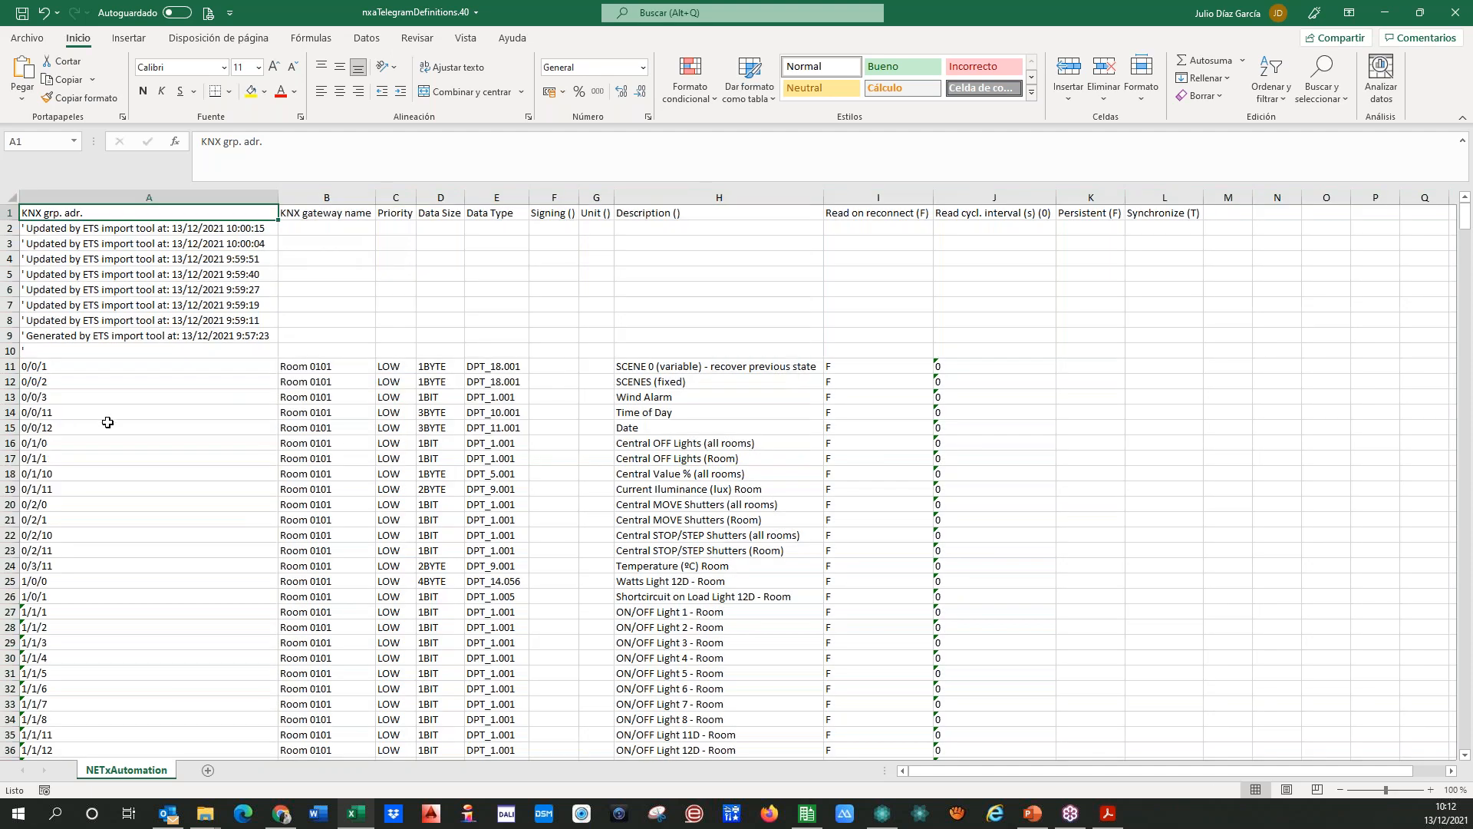
Step: Delete rows 2 to 10, which hold the ETS import tool comments, from the telegram definitions sheet
click(9, 228)
drag(9, 229, 9, 351)
right_click(11, 228)
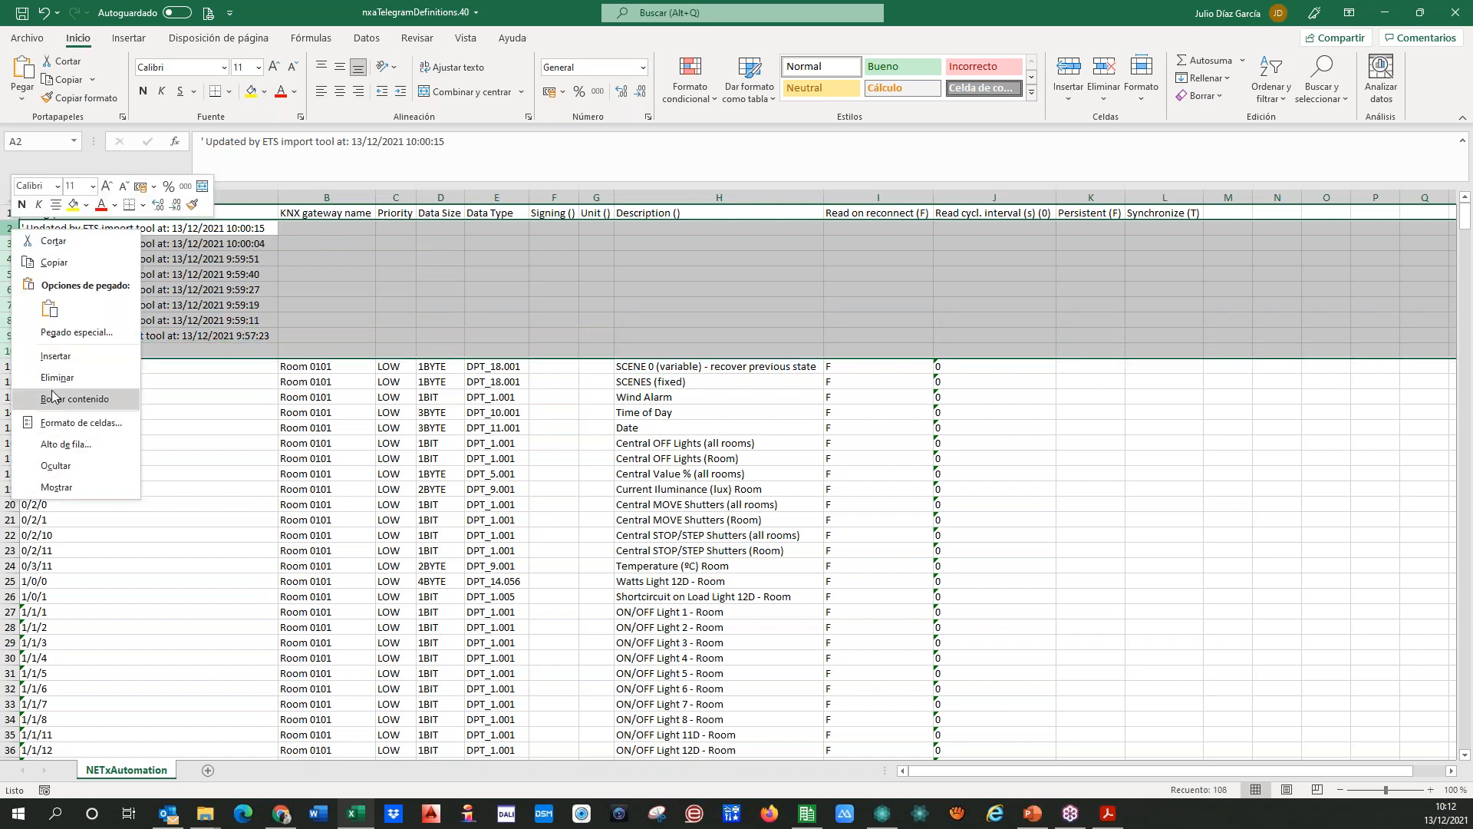
click(176, 399)
key(ctrl+minus)
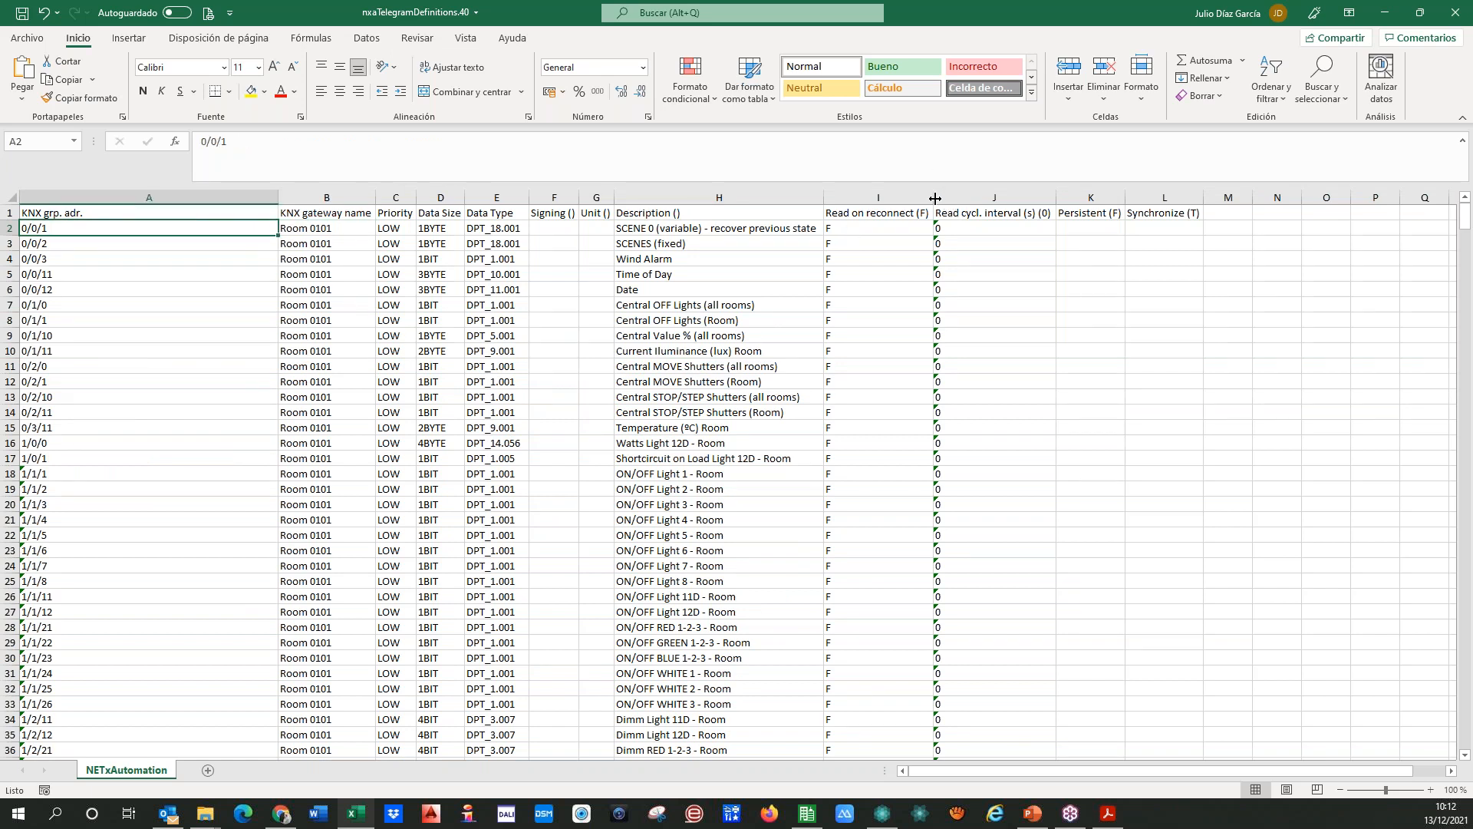
click(488, 198)
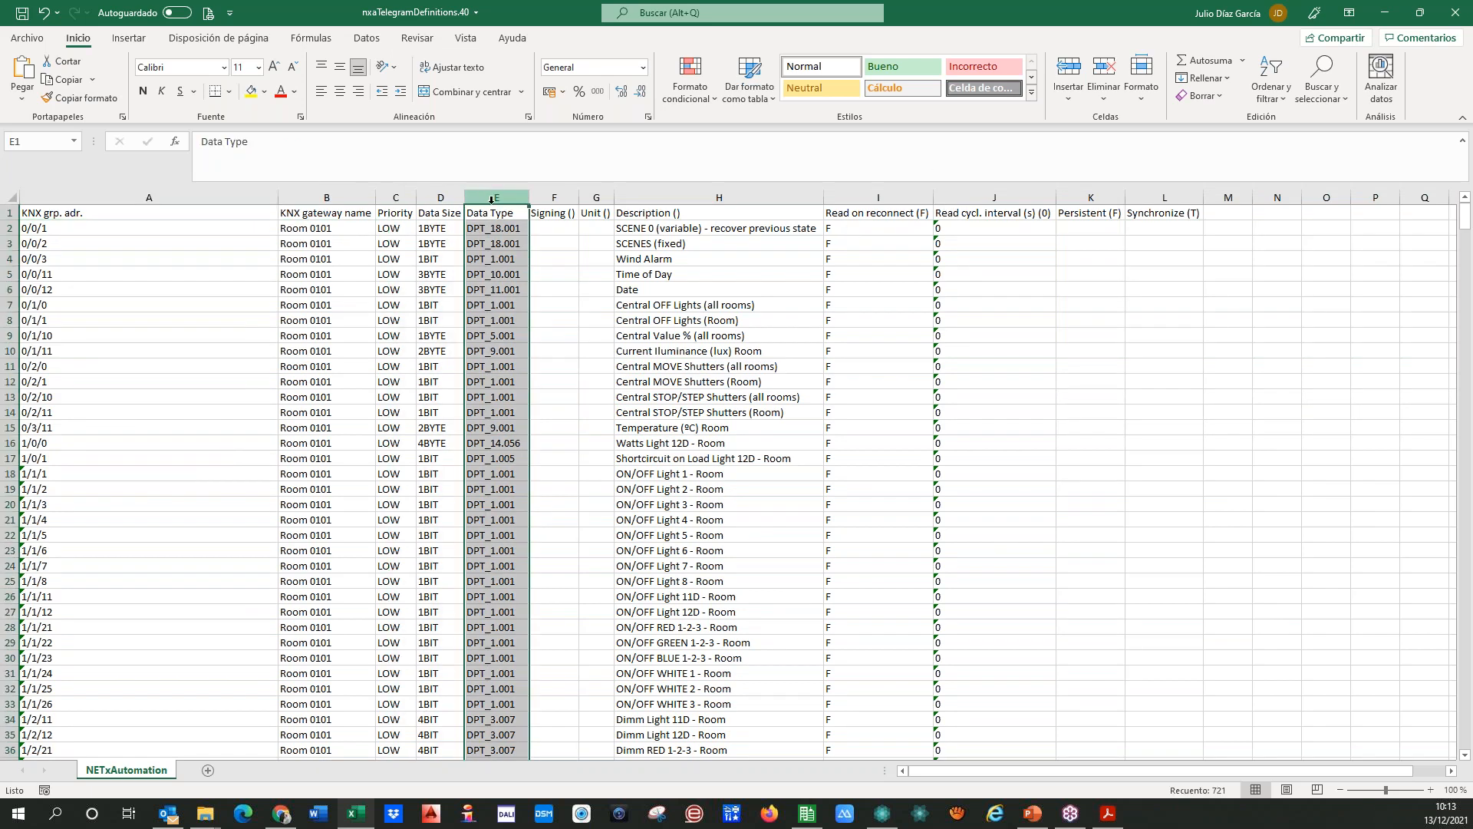
key(Left)
key(Right)
key(Down)
key(Up)
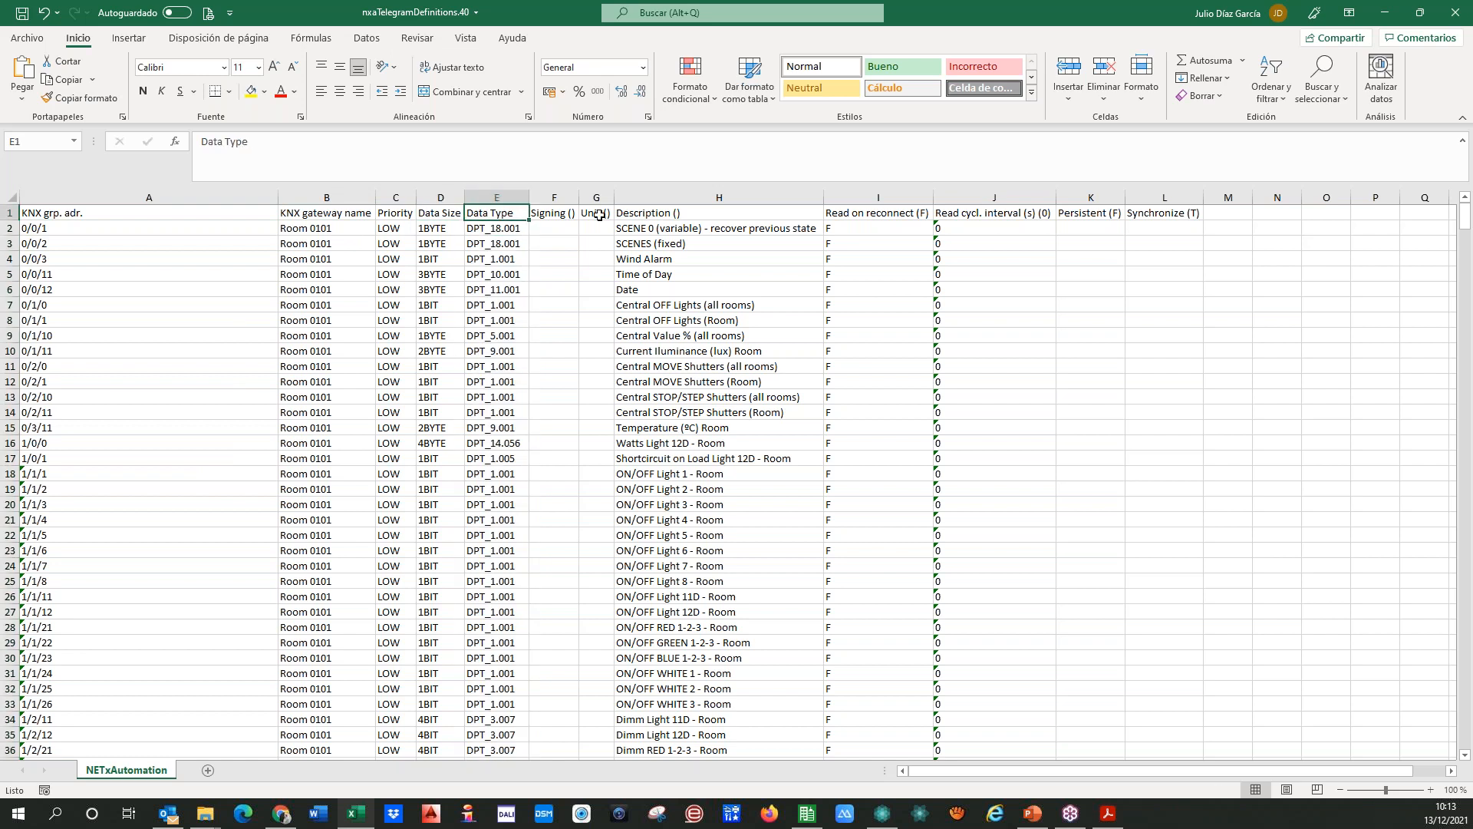
Step: Add a filter to the Description column and show only the rows whose description contains "status"
key(Right)
key(Right)
key(Right)
key(ctrl+space)
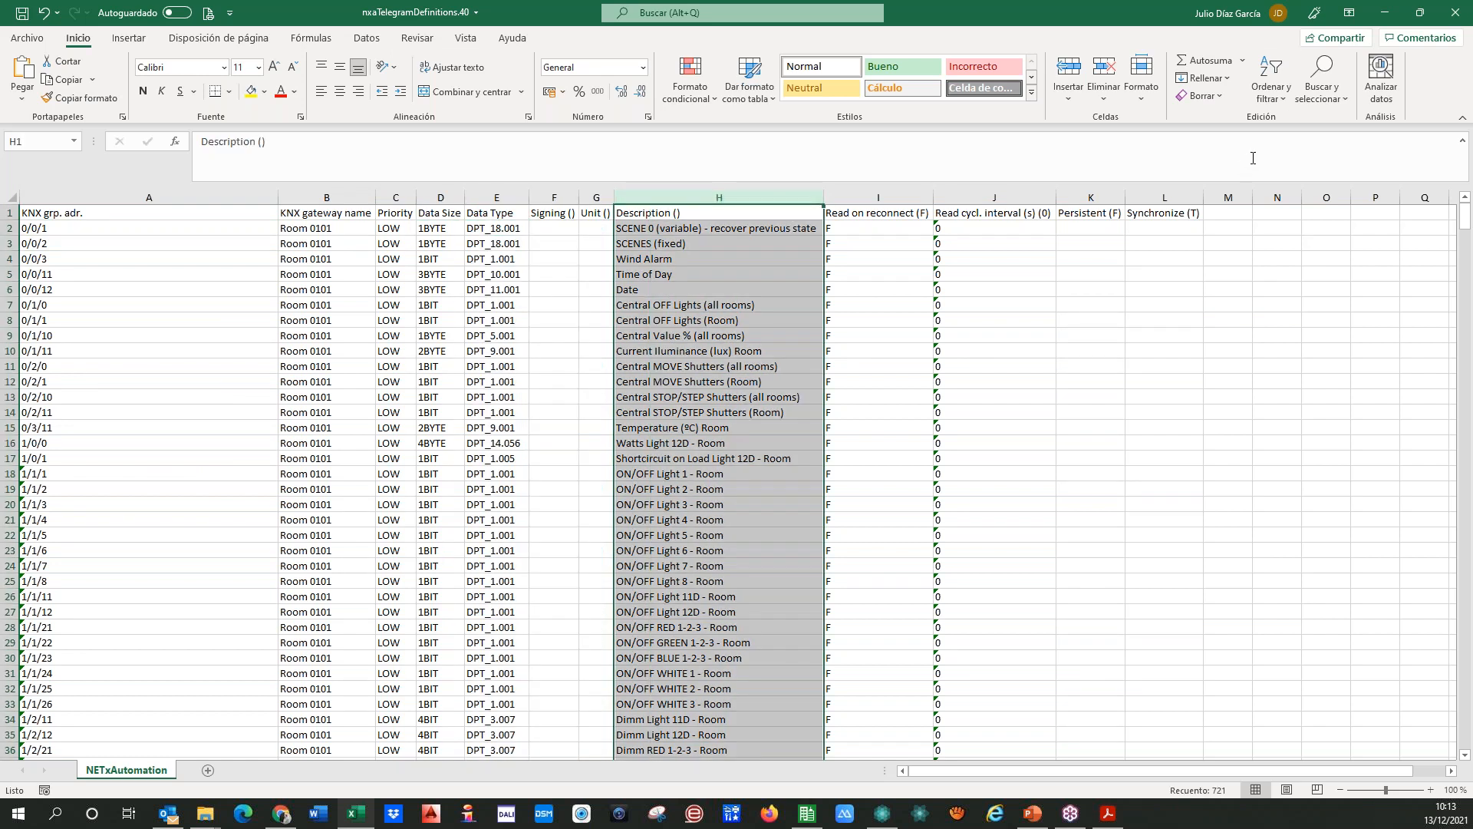
click(1270, 86)
click(1262, 186)
click(816, 213)
click(666, 374)
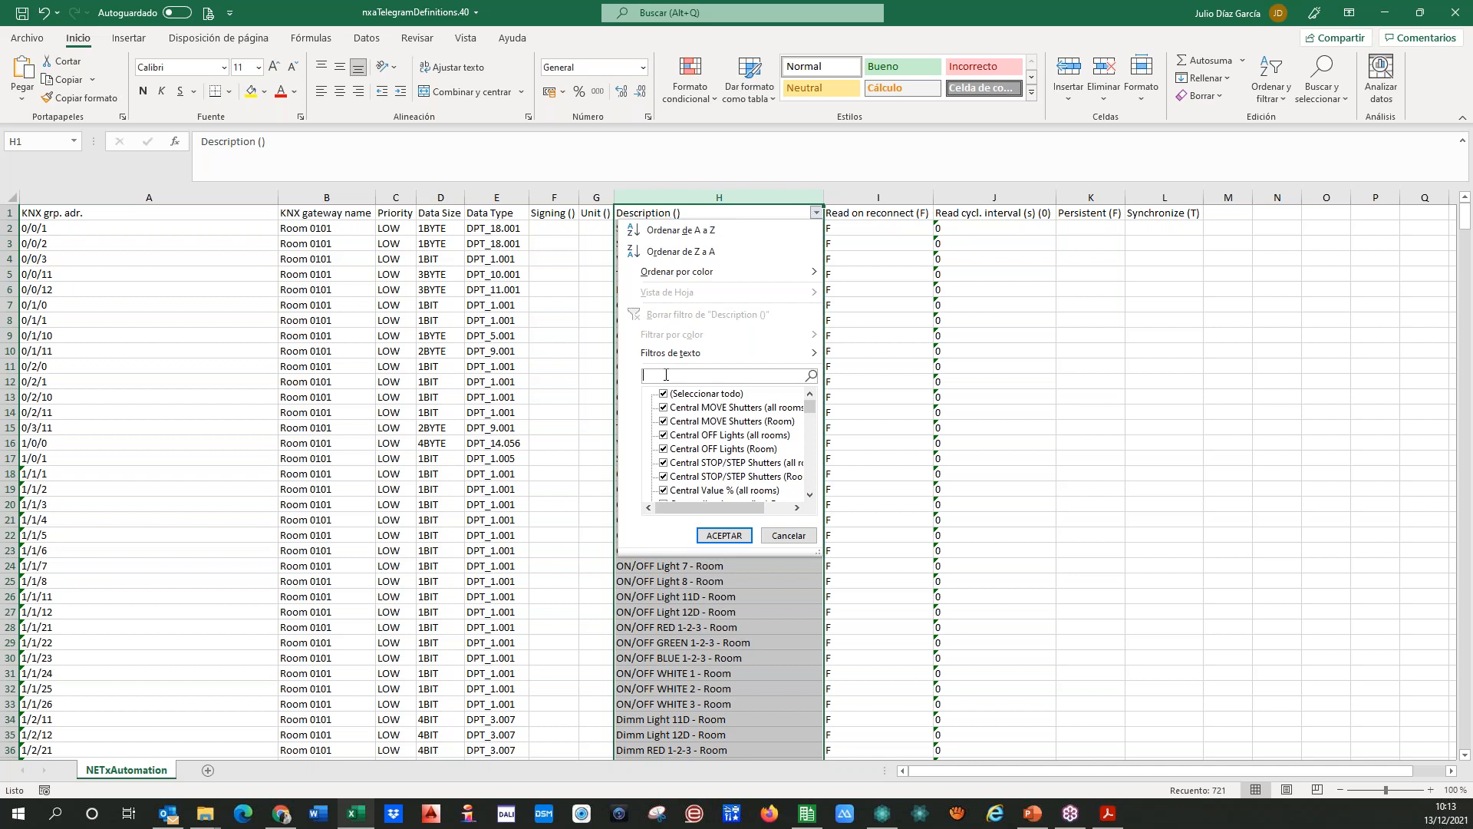
text(status)
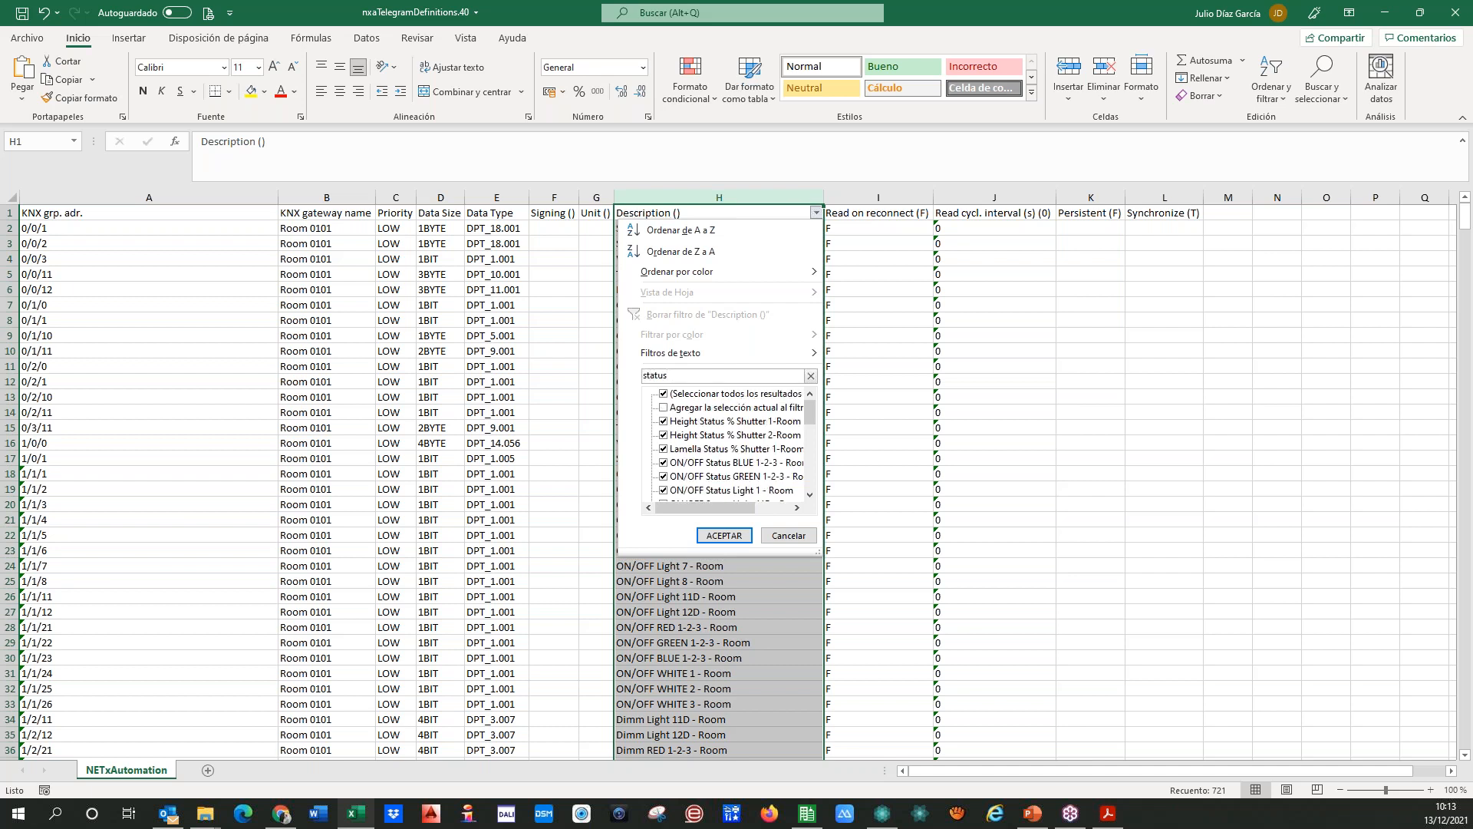
click(724, 535)
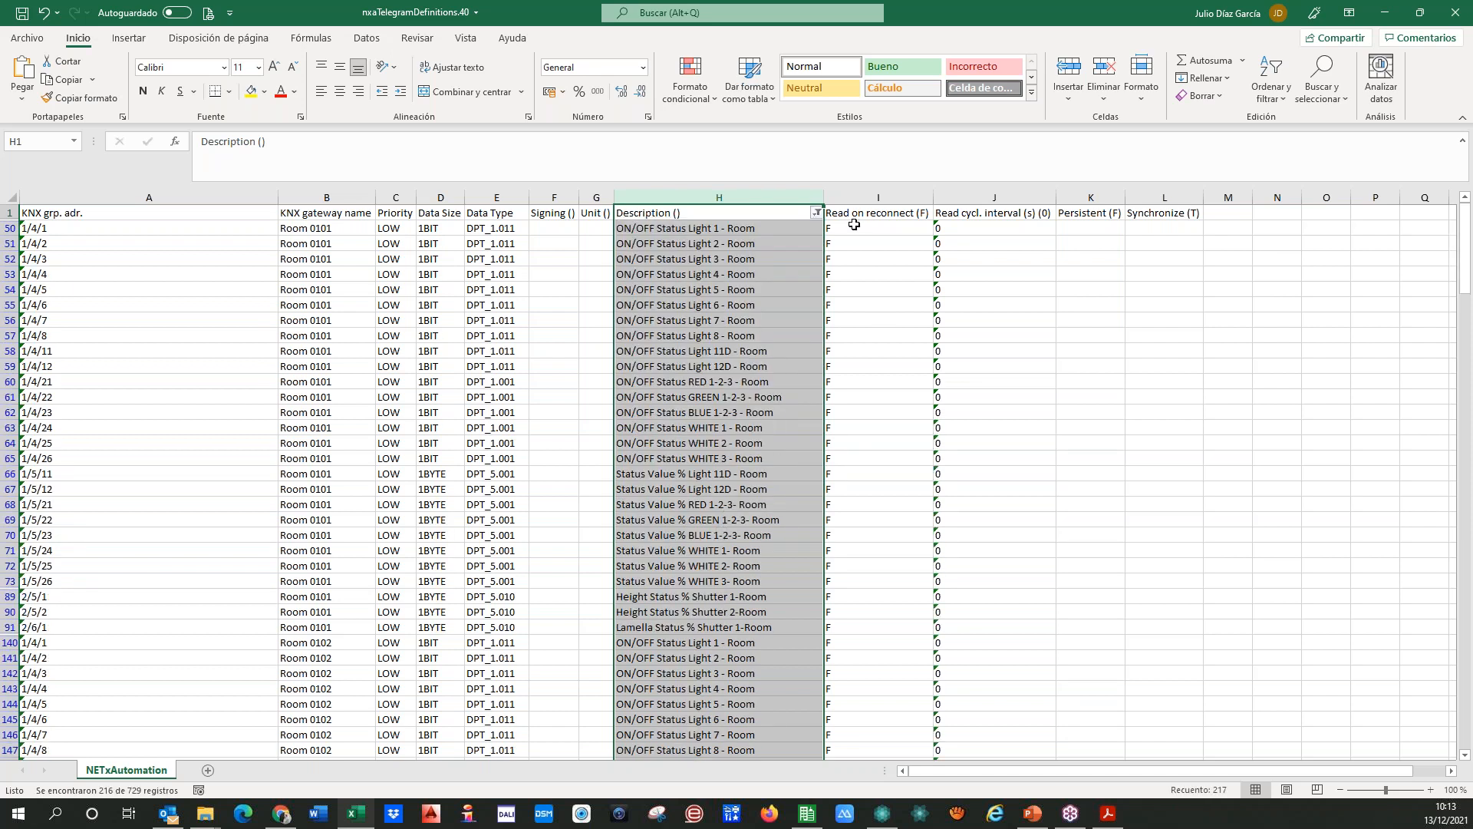
Step: Change the data type of ON/OFF Status Light 1 in Room 0101 (row 50) to DPT_1.001
click(854, 224)
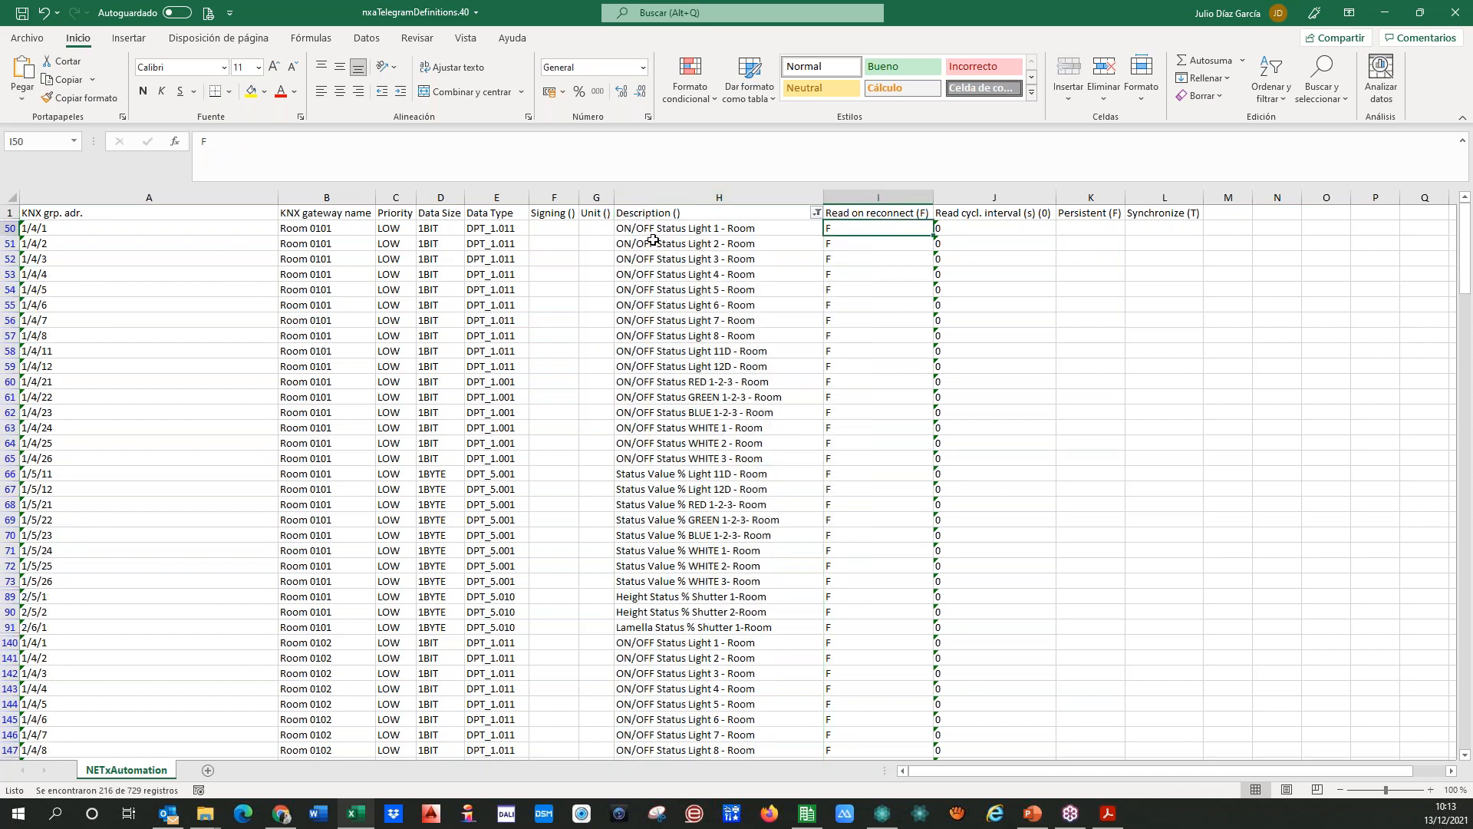
click(506, 228)
key(Up)
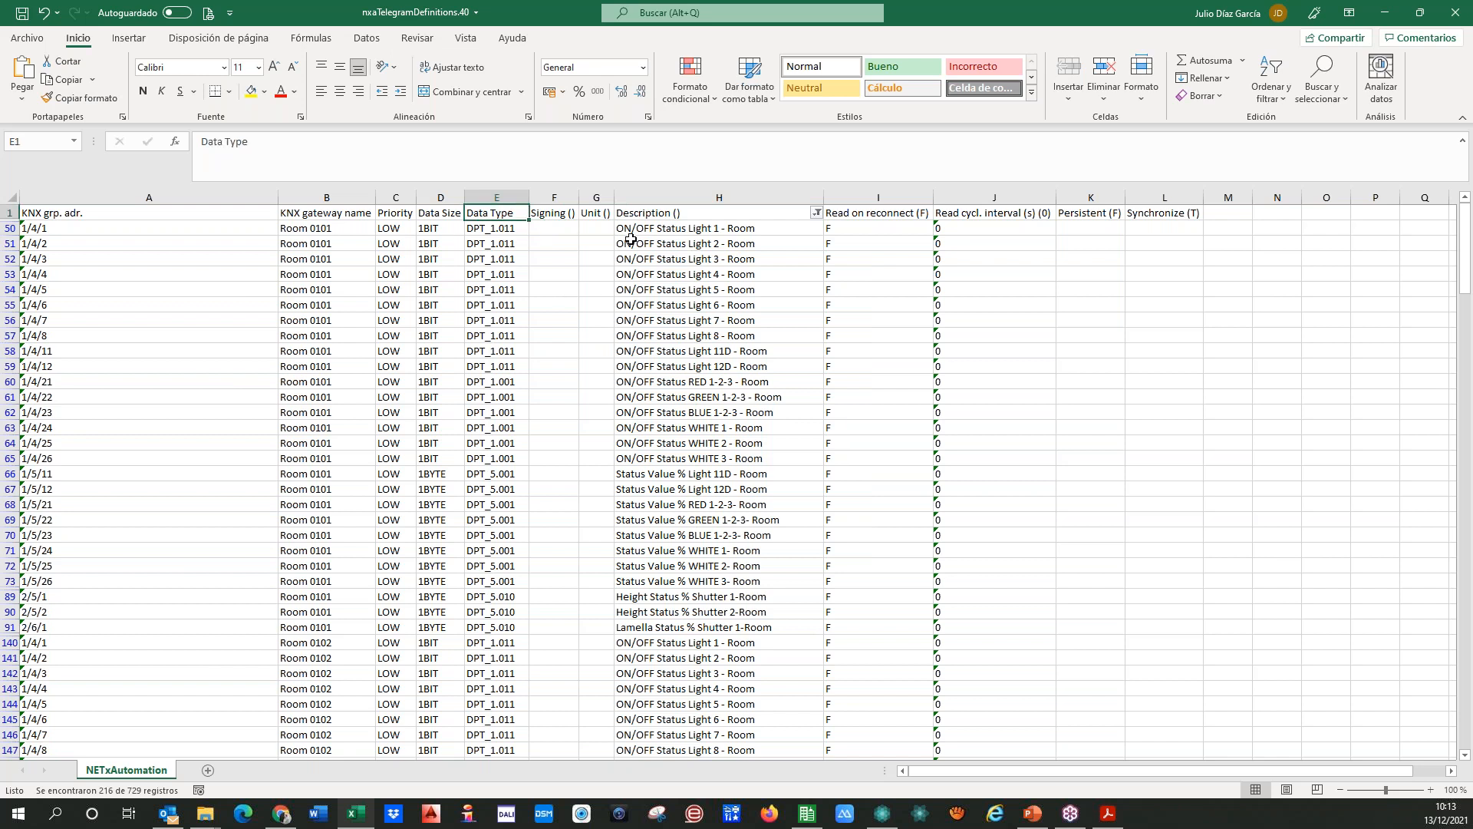
key(Right)
click(490, 233)
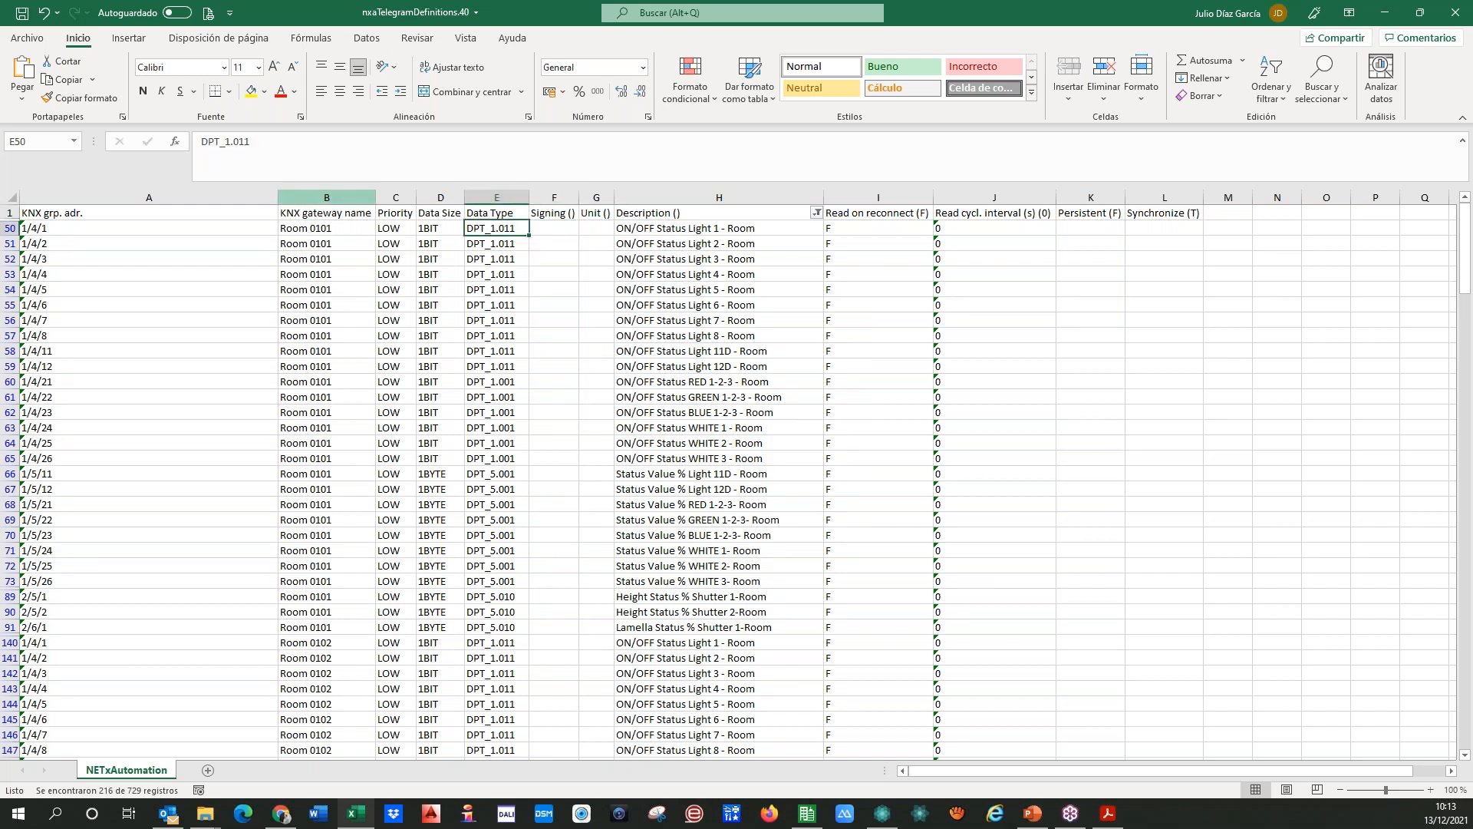
click(255, 149)
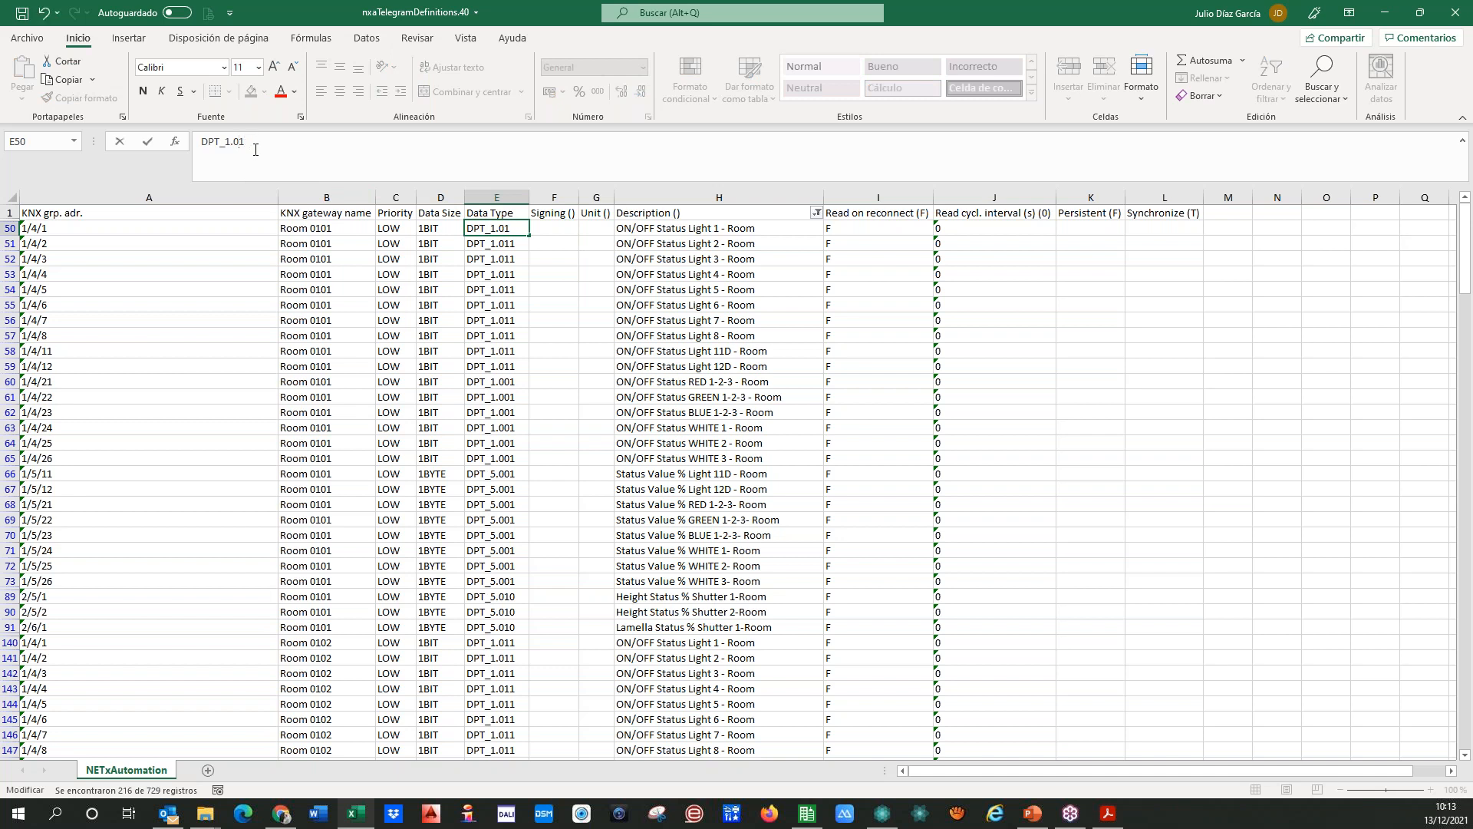
key(ctrl+Return)
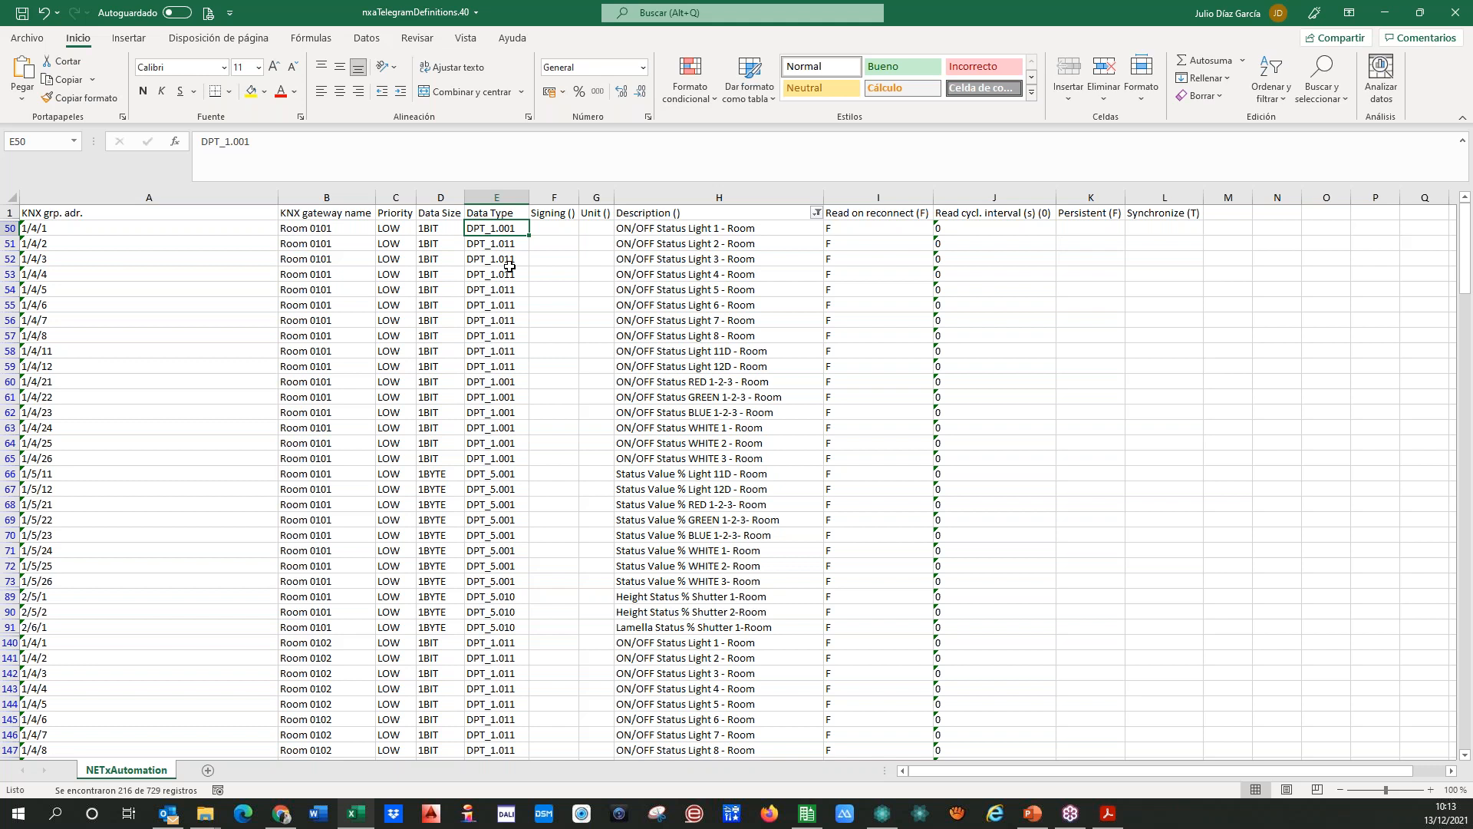
Step: Copy the DPT_1.001 data type down to the remaining ON/OFF Status rows of Room 0101, through row 65
key(ctrl+c)
key(Down)
key(ctrl+v)
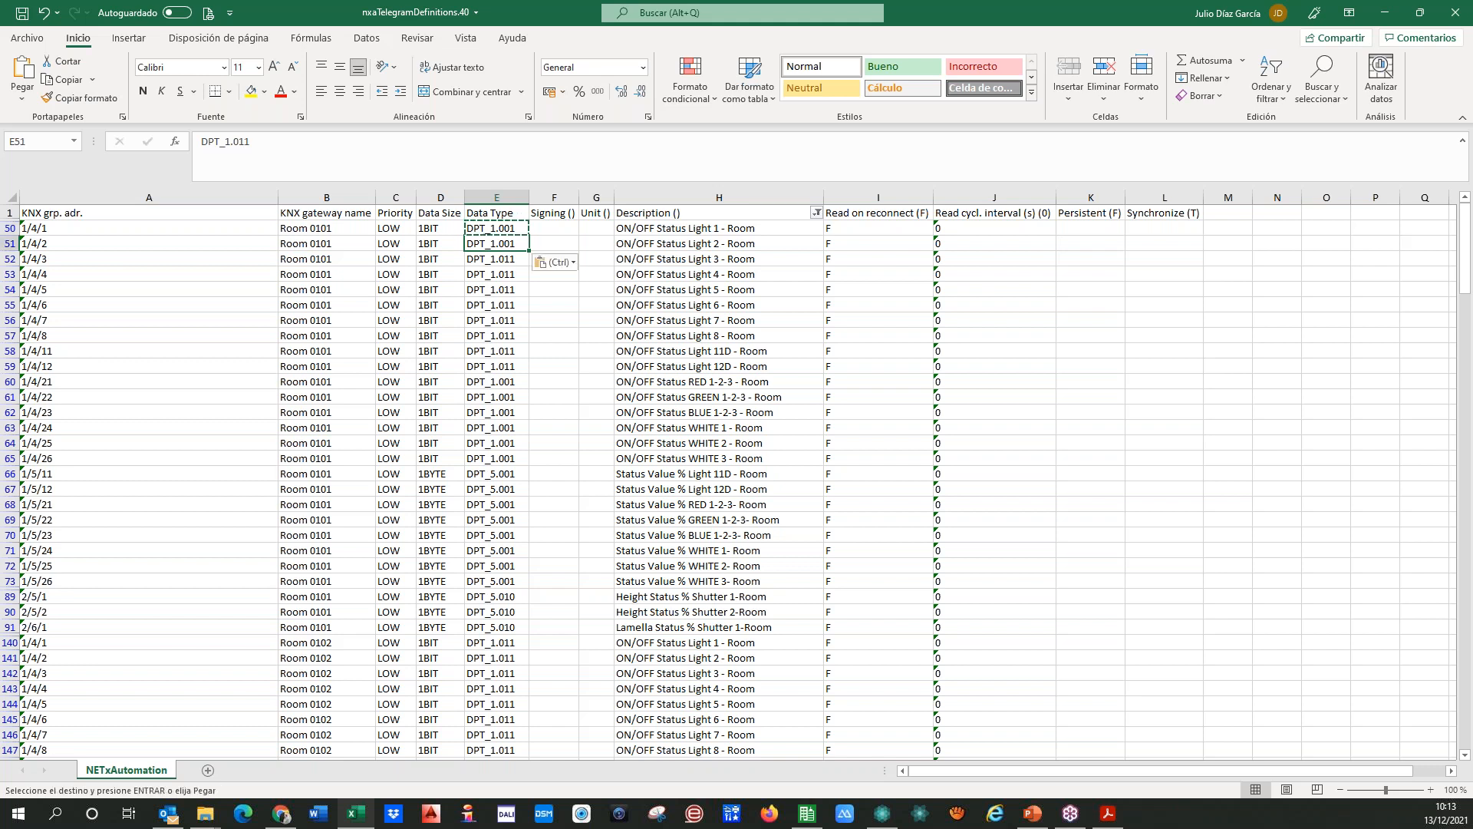
drag(495, 229, 529, 465)
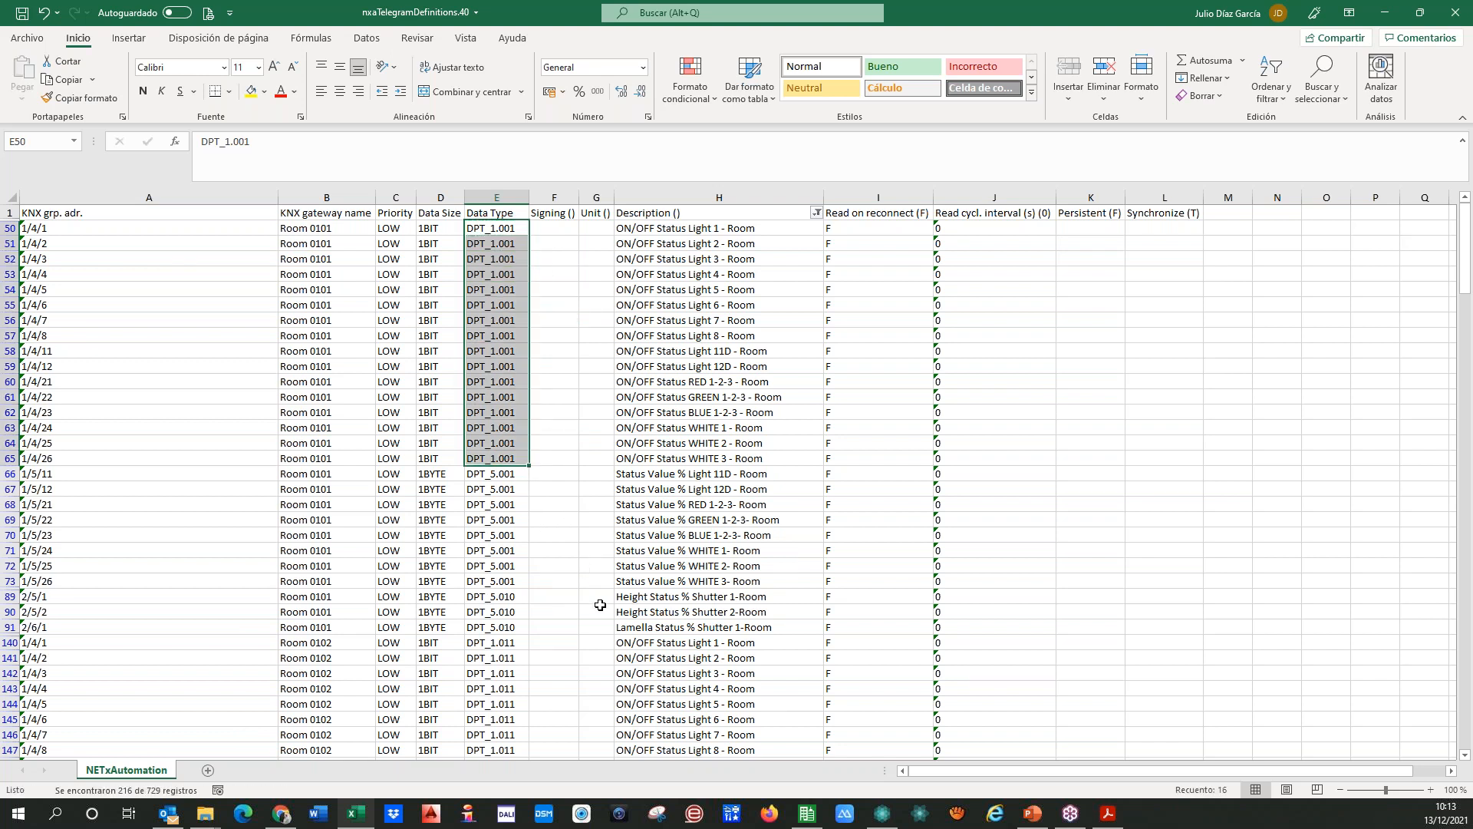
Step: Sort the filtered rows by Description from A to Z, expanding the selection to the adjacent columns
drag(702, 197, 817, 206)
click(1270, 86)
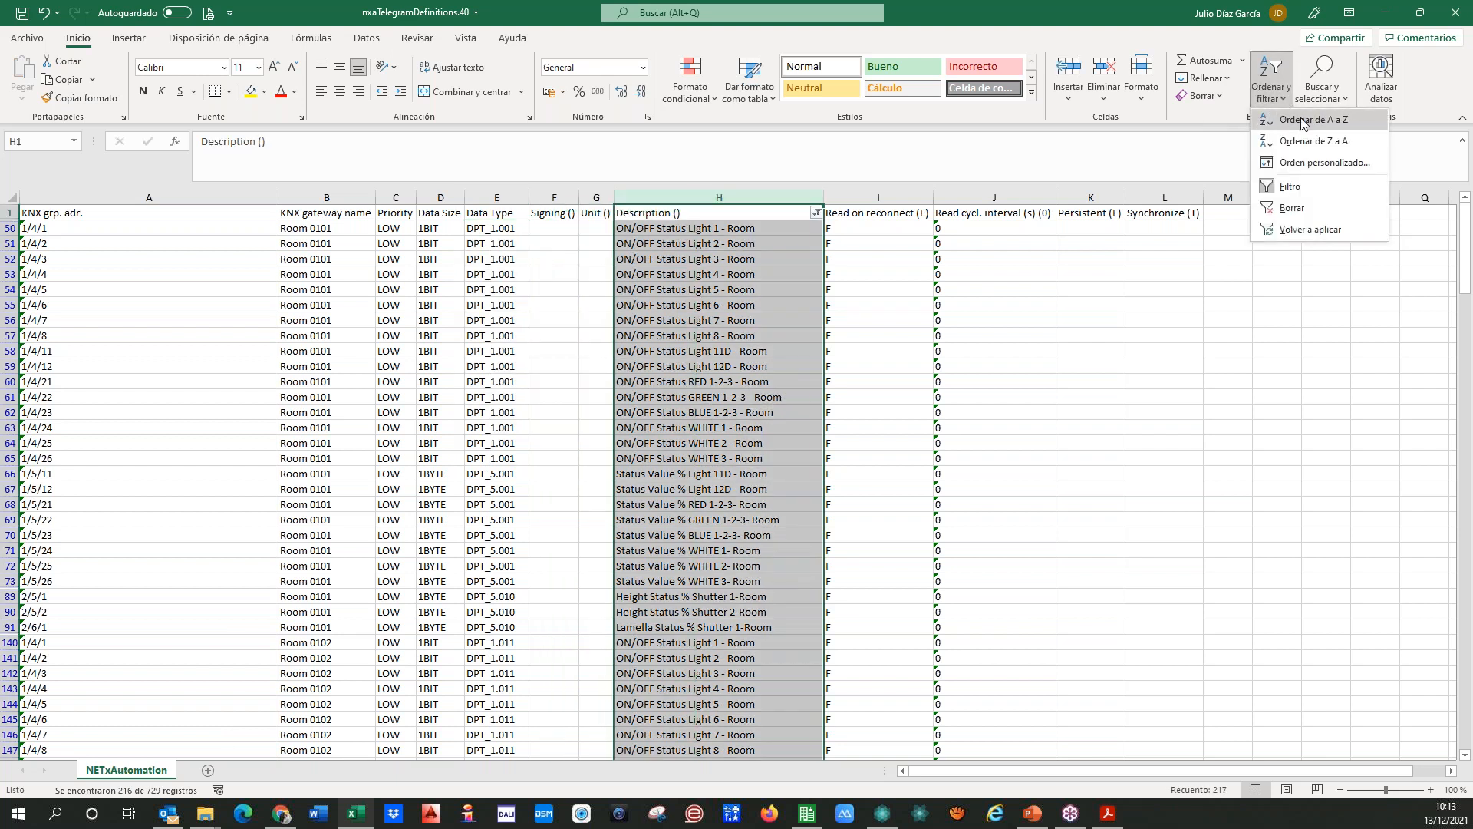
click(1303, 124)
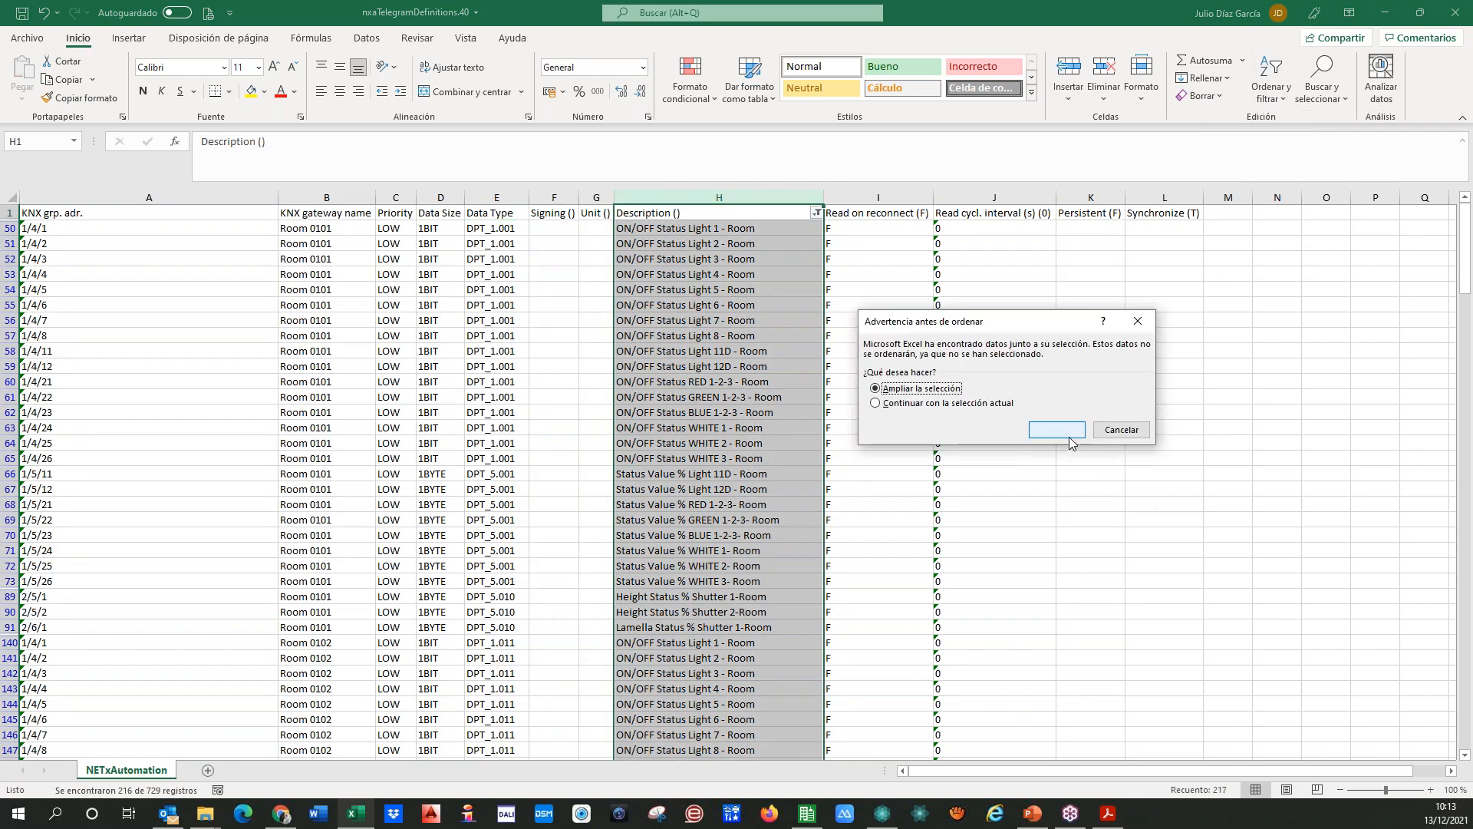
click(1055, 428)
key(Left)
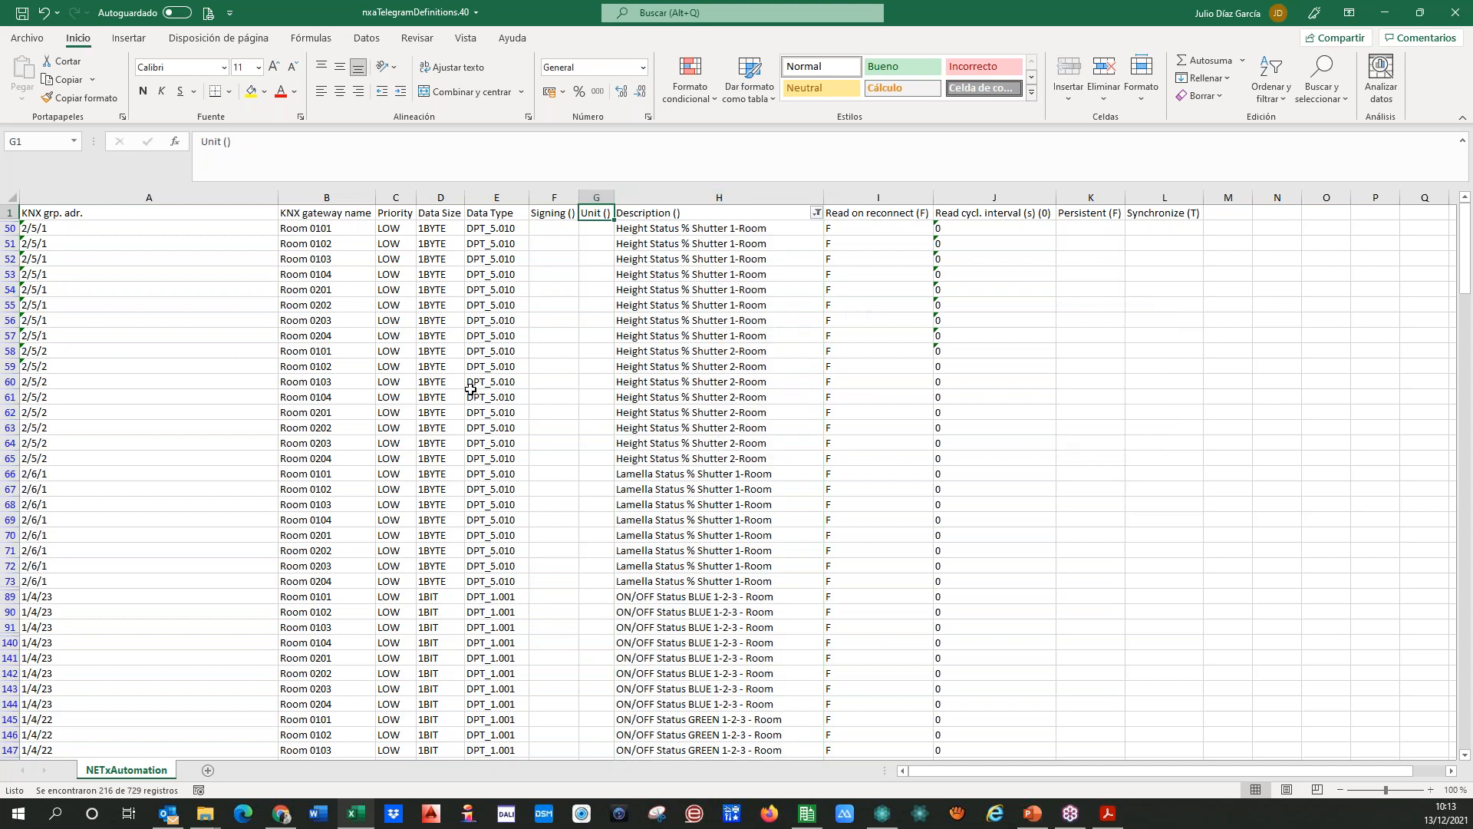
Step: Fill the DPT_1.001 data type down all ON/OFF Status rows of every room, from row 151 through row 516
scroll(465, 397, down, 2)
scroll(510, 598, down, 3)
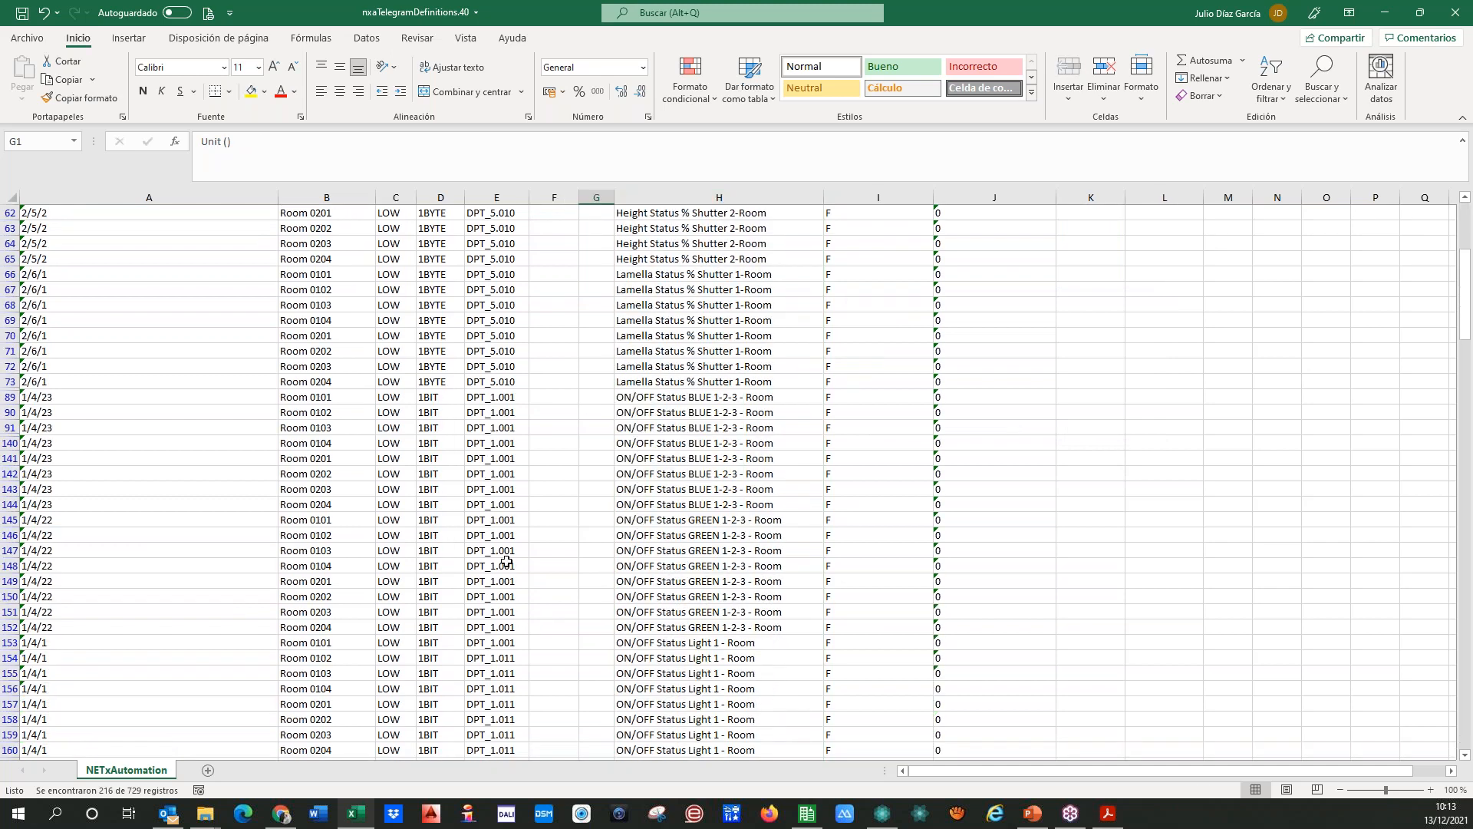
click(499, 518)
key(shift+Down)
drag(530, 543, 510, 296)
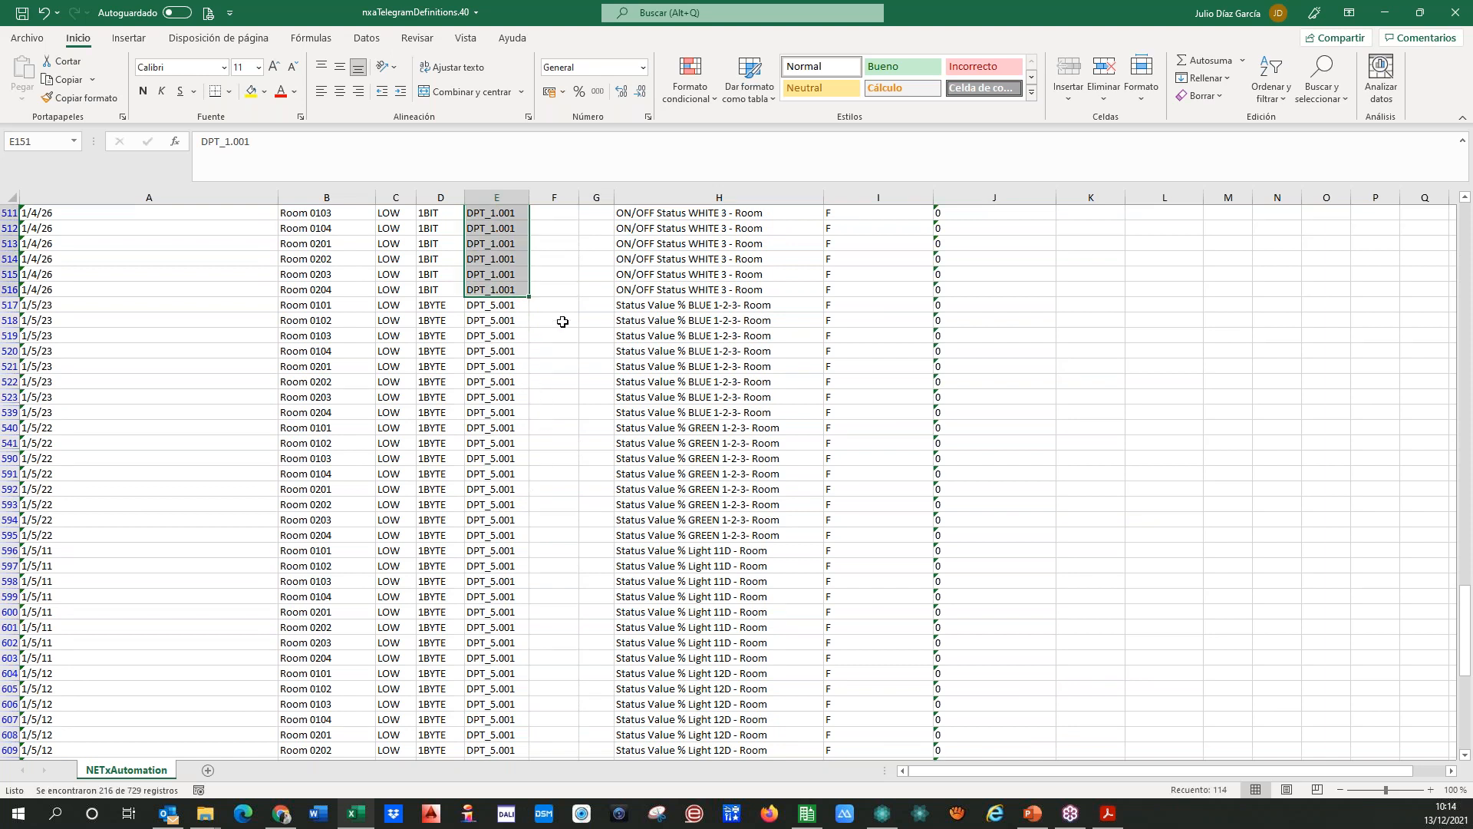
click(562, 321)
key(Left)
key(Up)
Step: Change the Description filter to show only the rows containing "%"
scroll(579, 348, up, 1)
scroll(580, 347, up, 20)
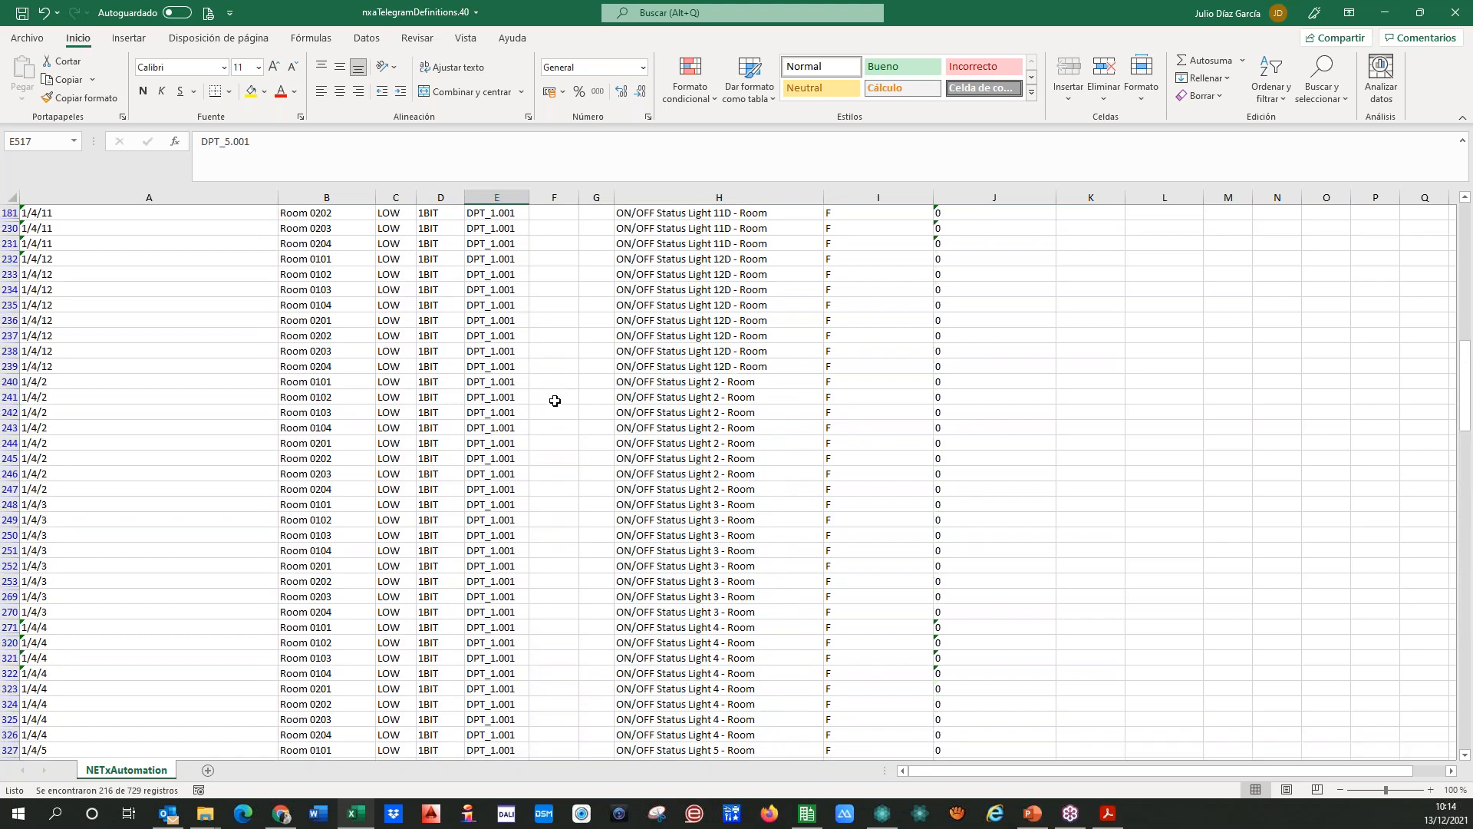
scroll(543, 397, up, 5)
click(817, 212)
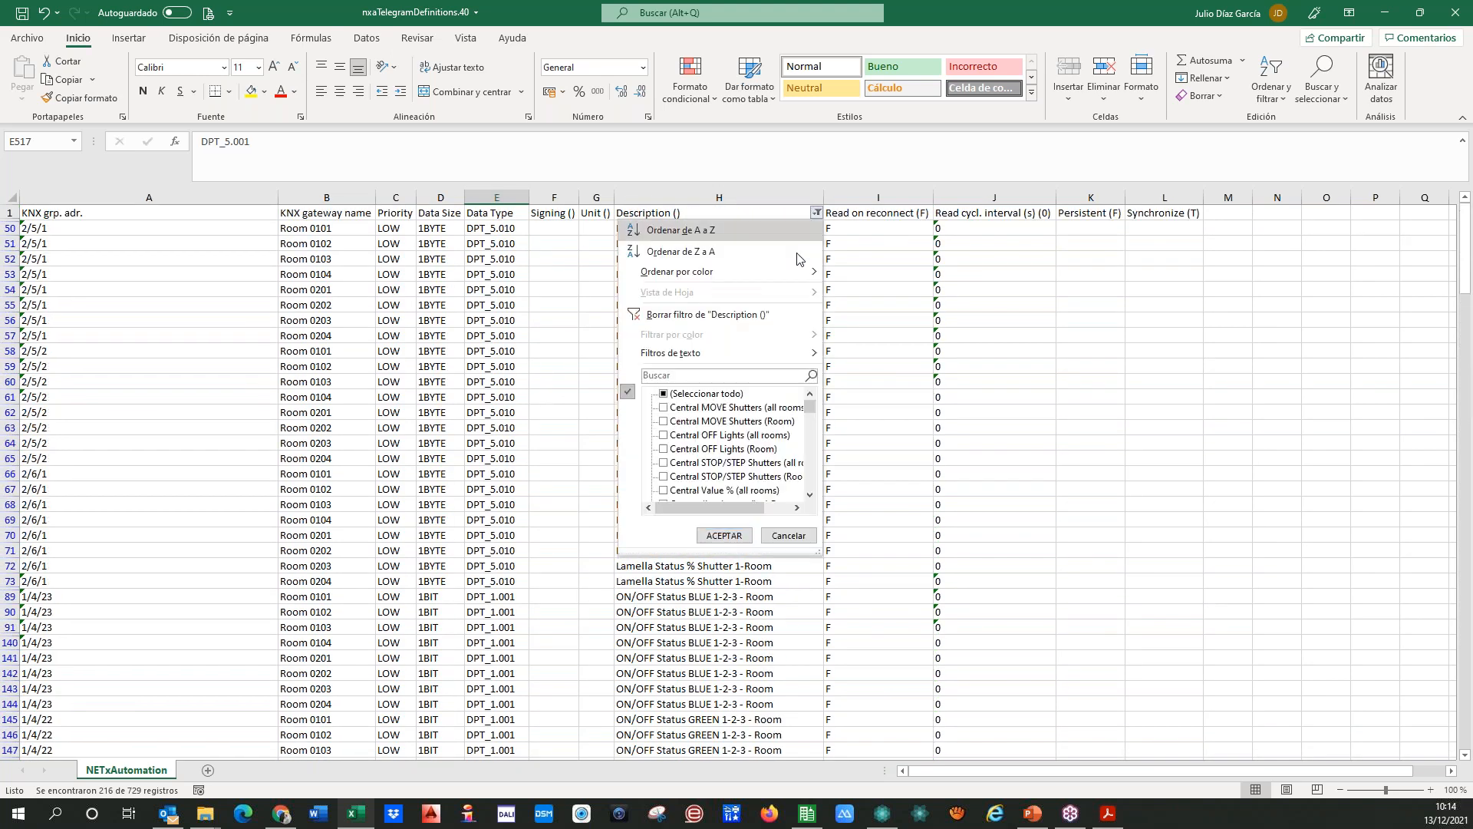
click(670, 375)
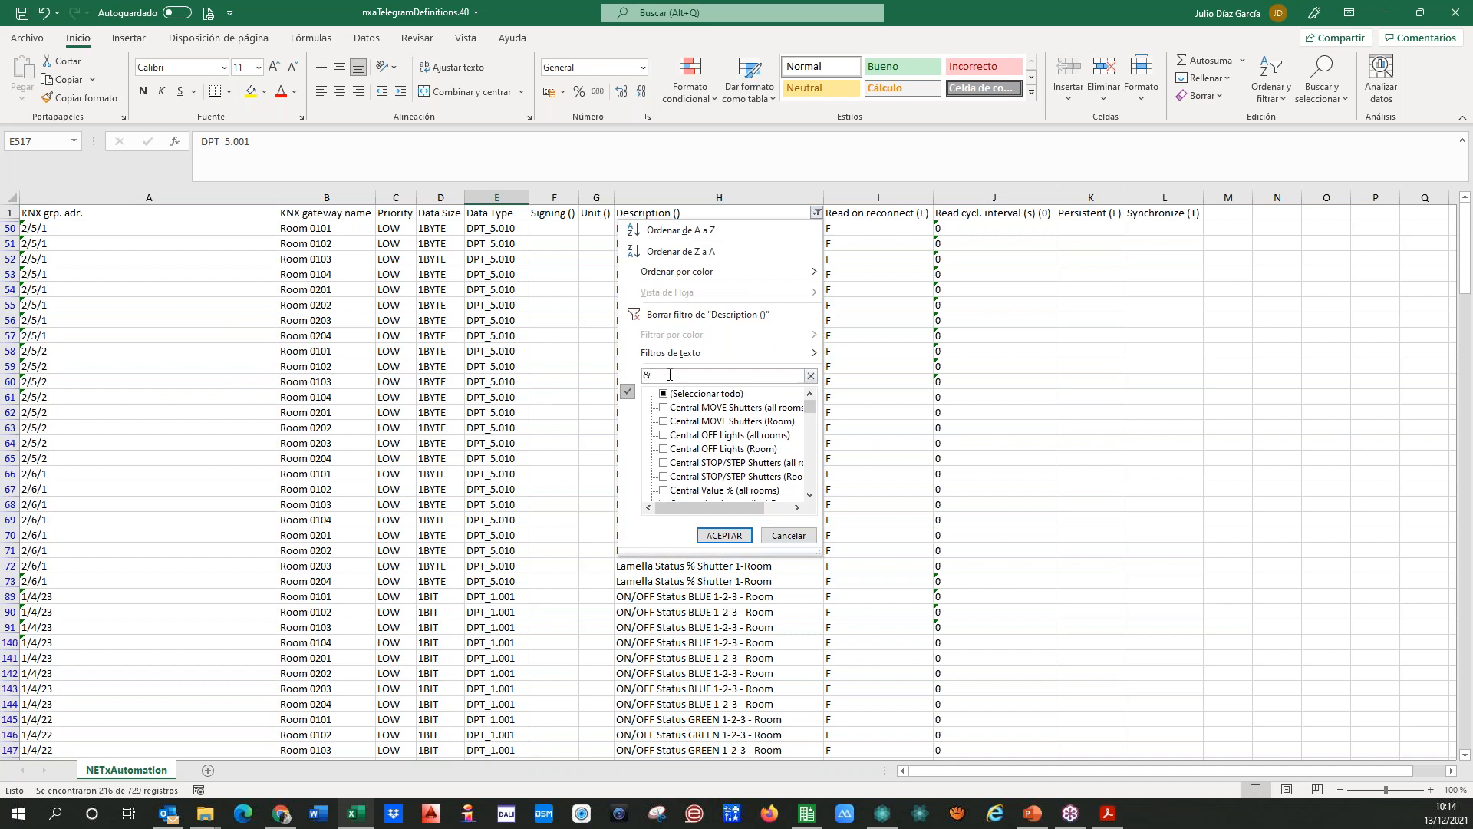
text(%)
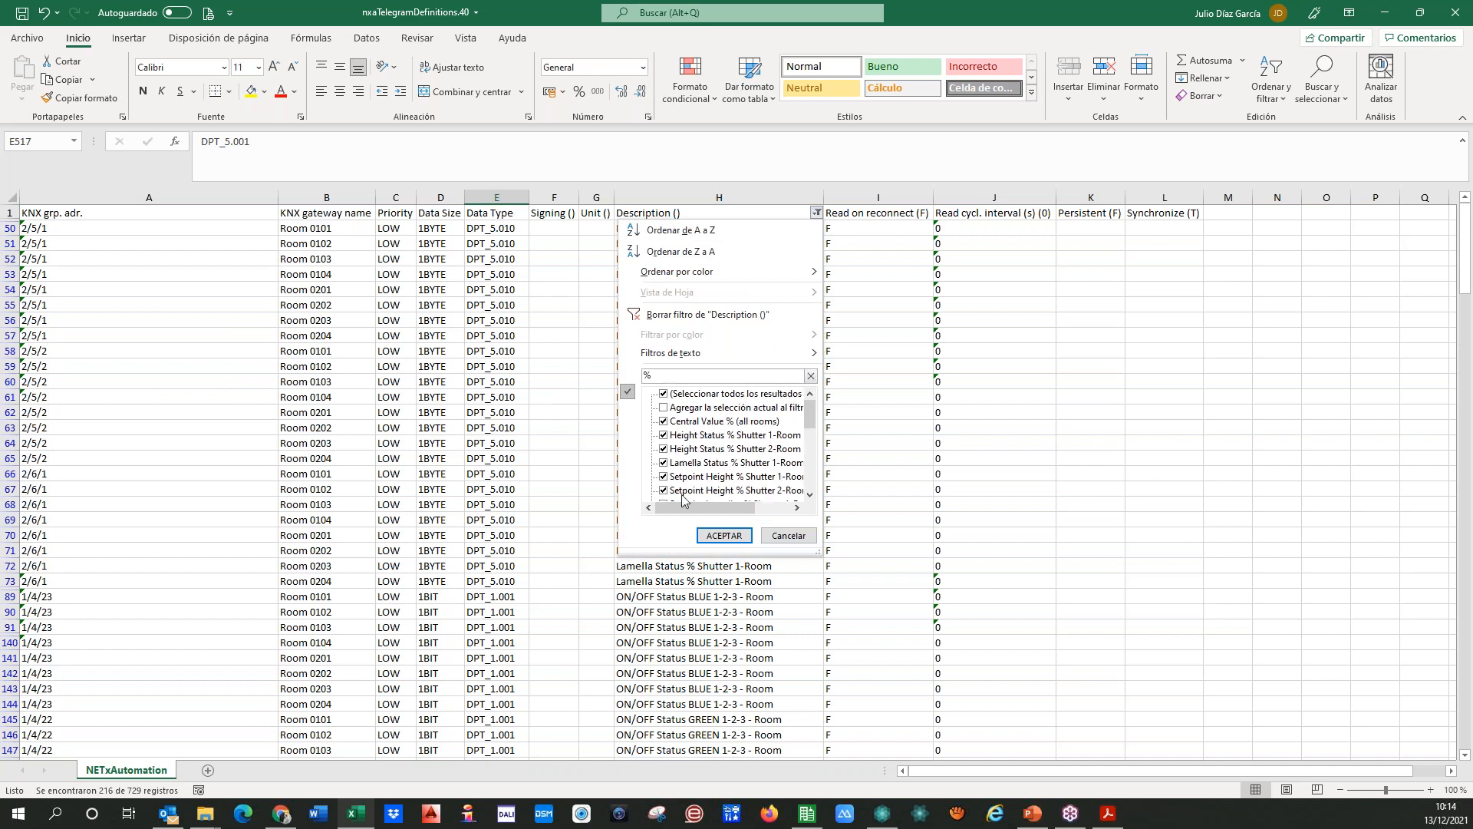
click(711, 539)
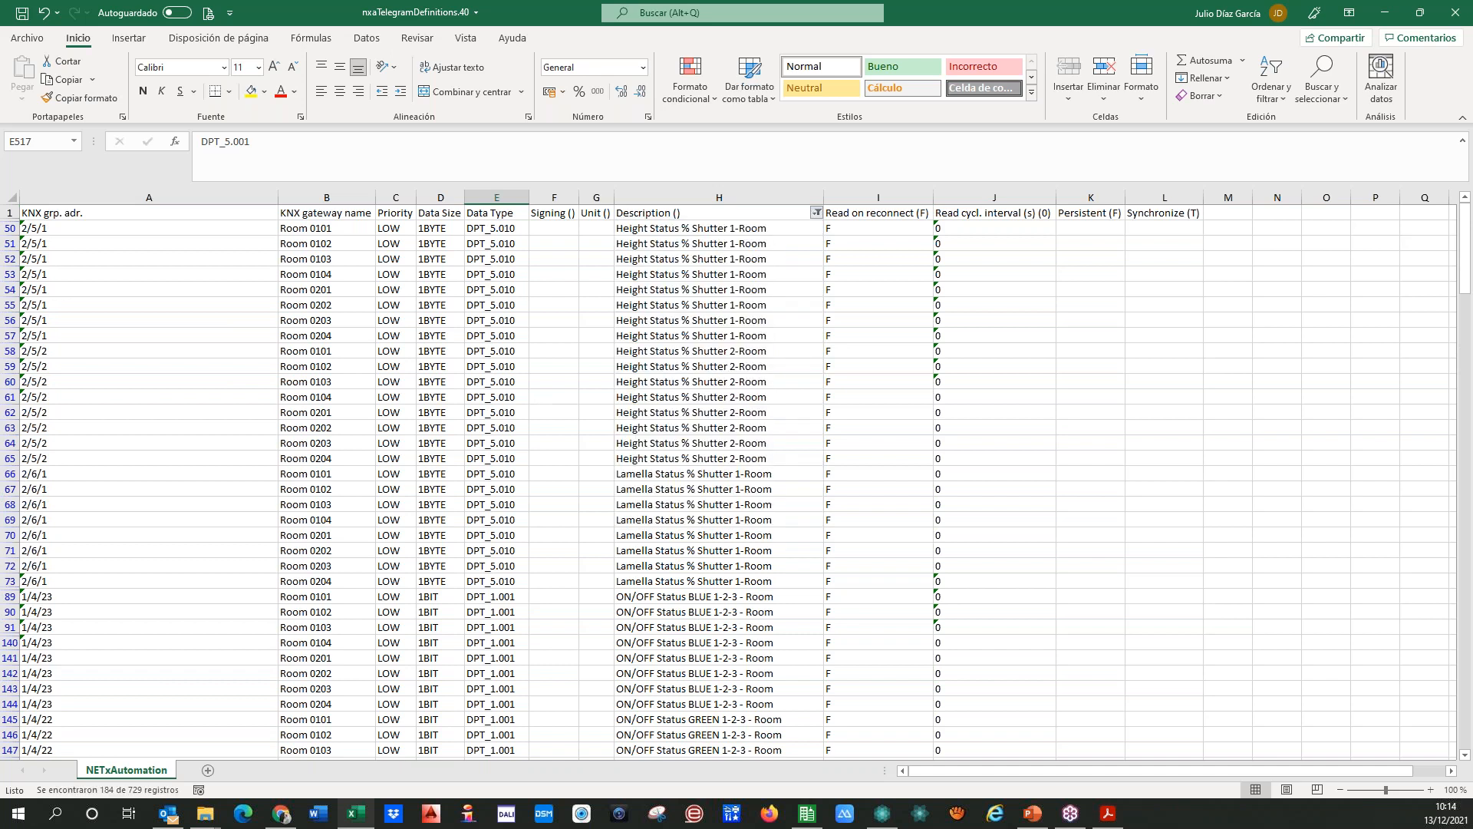
Step: Fill the DPT_5.001 data type down the filtered percentage rows from row 48 through row 721, and check the filled column
click(497, 228)
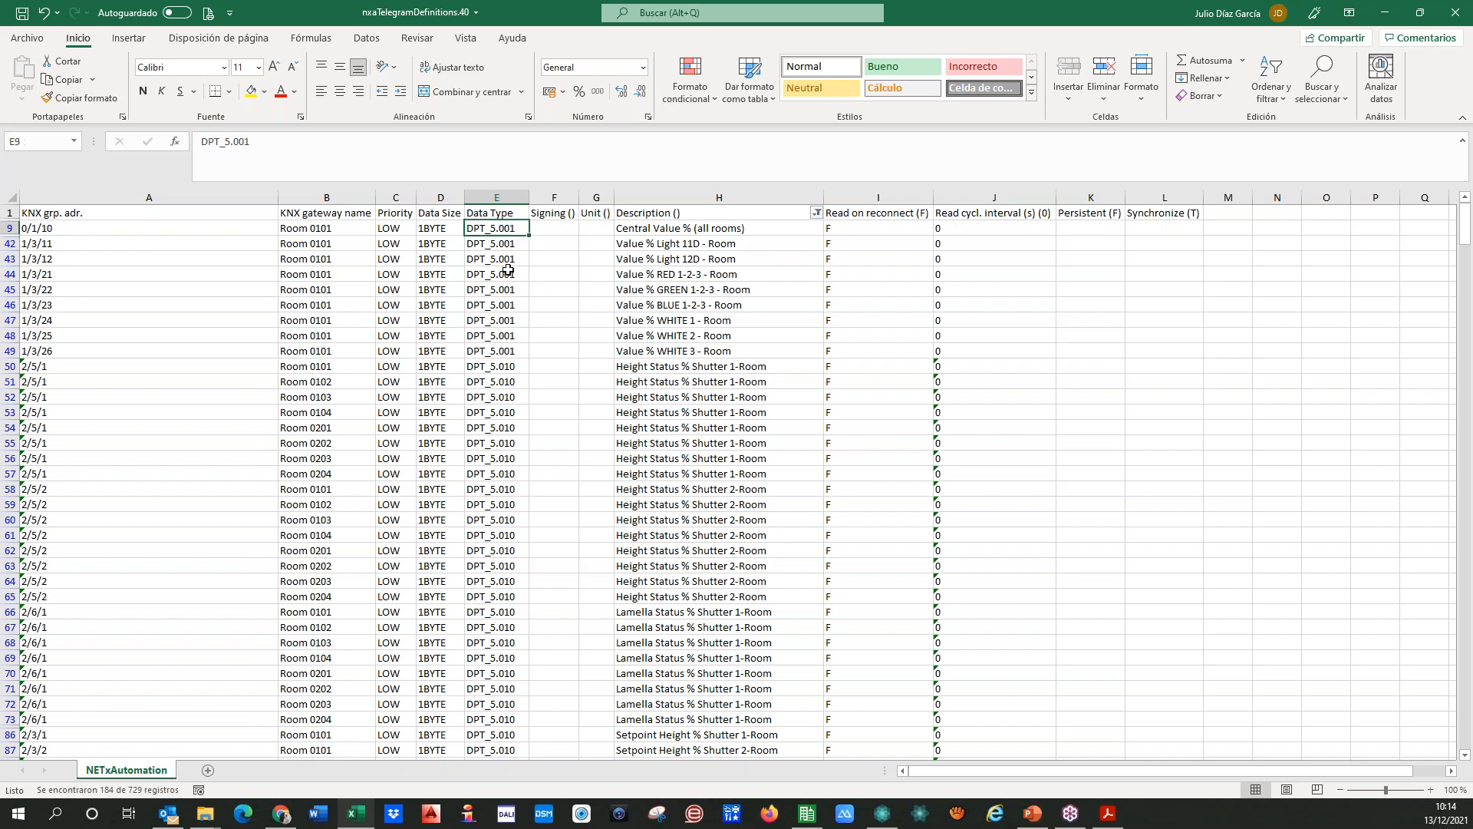
click(508, 364)
key(Down)
key(Up)
key(Up)
key(Up)
key(shift+Down)
drag(531, 358, 514, 261)
scroll(525, 338, up, 10)
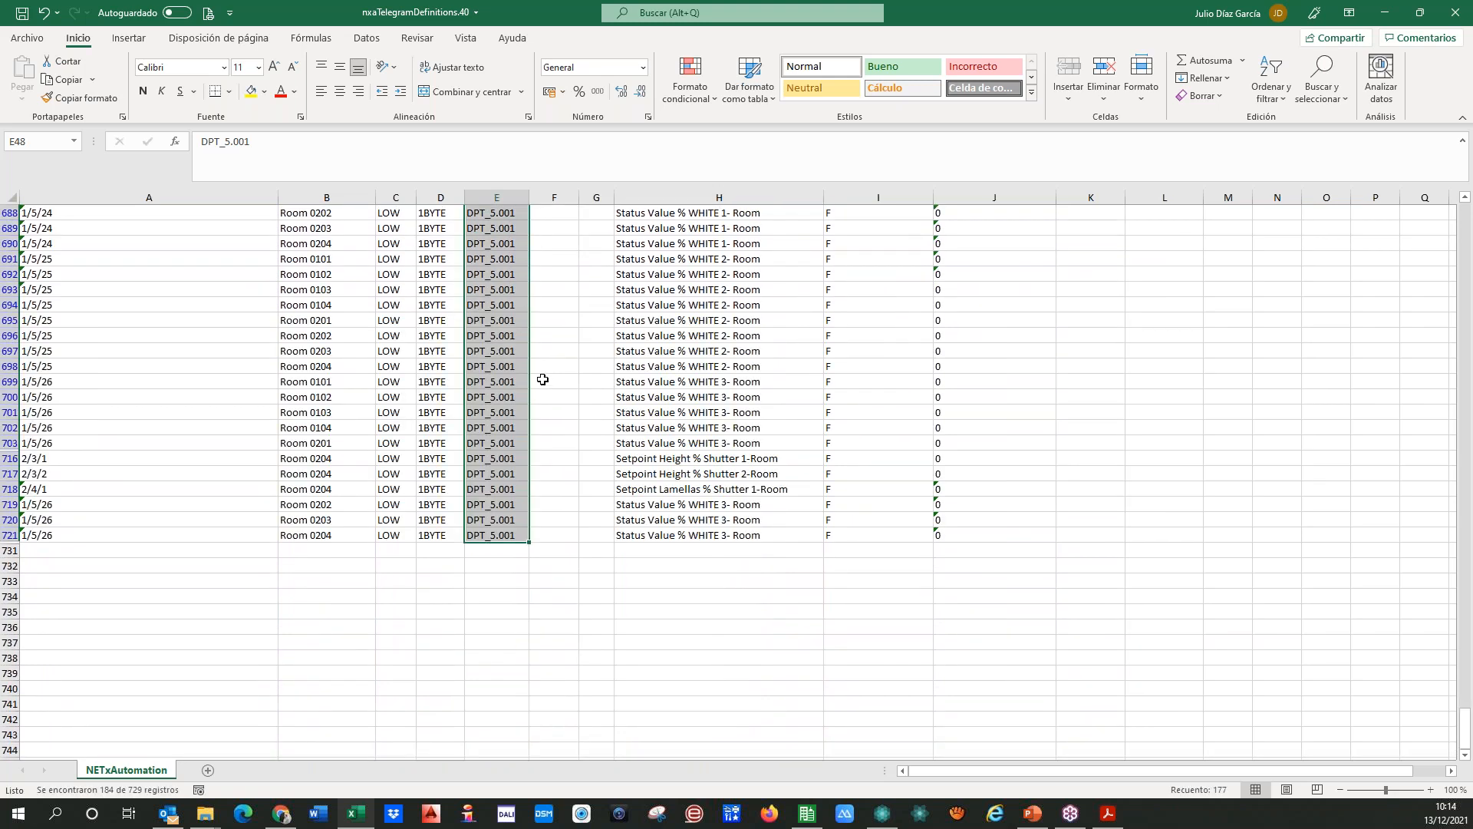
scroll(514, 384, up, 20)
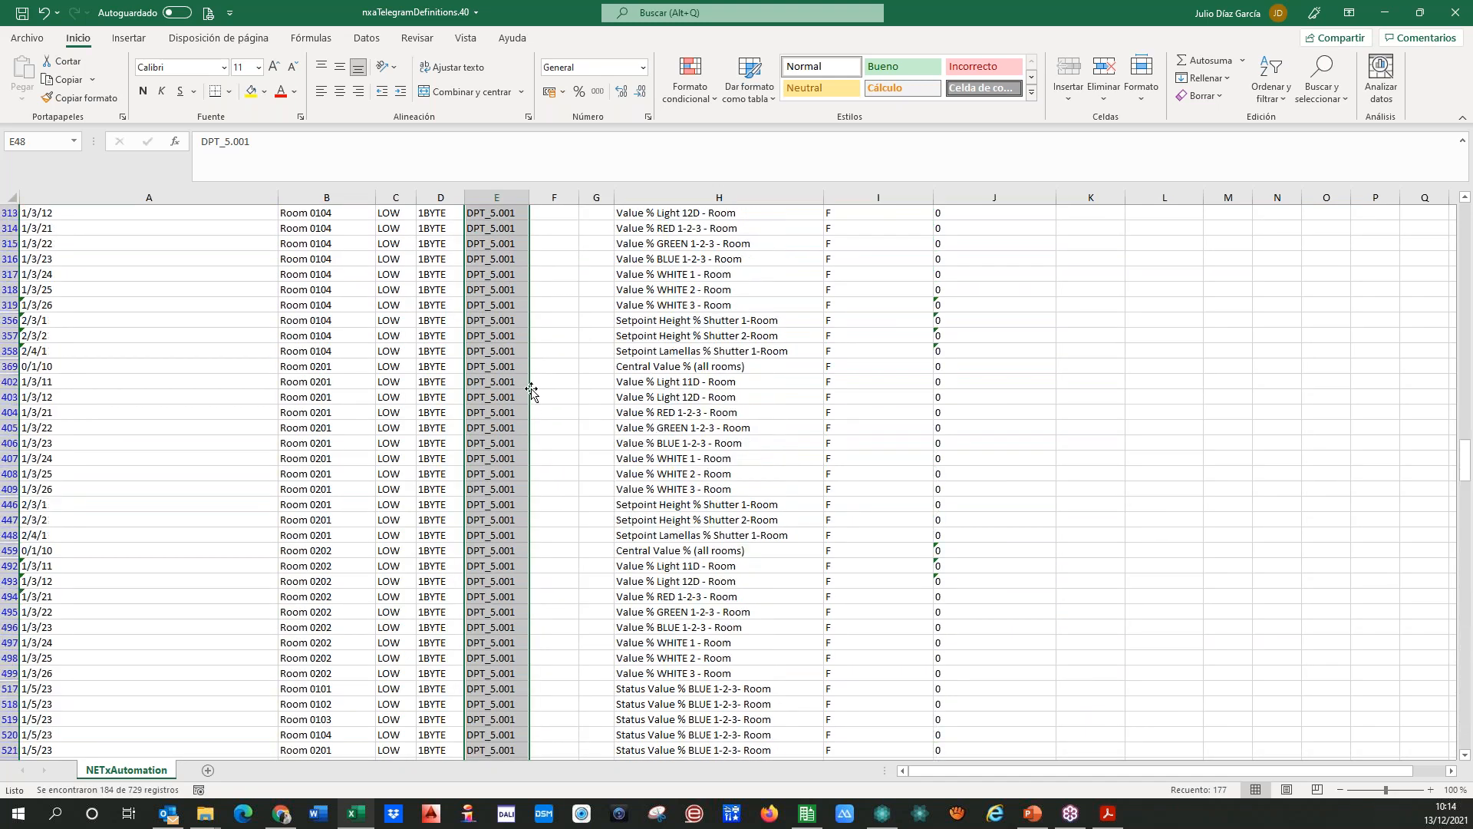
scroll(514, 383, up, 10)
click(503, 218)
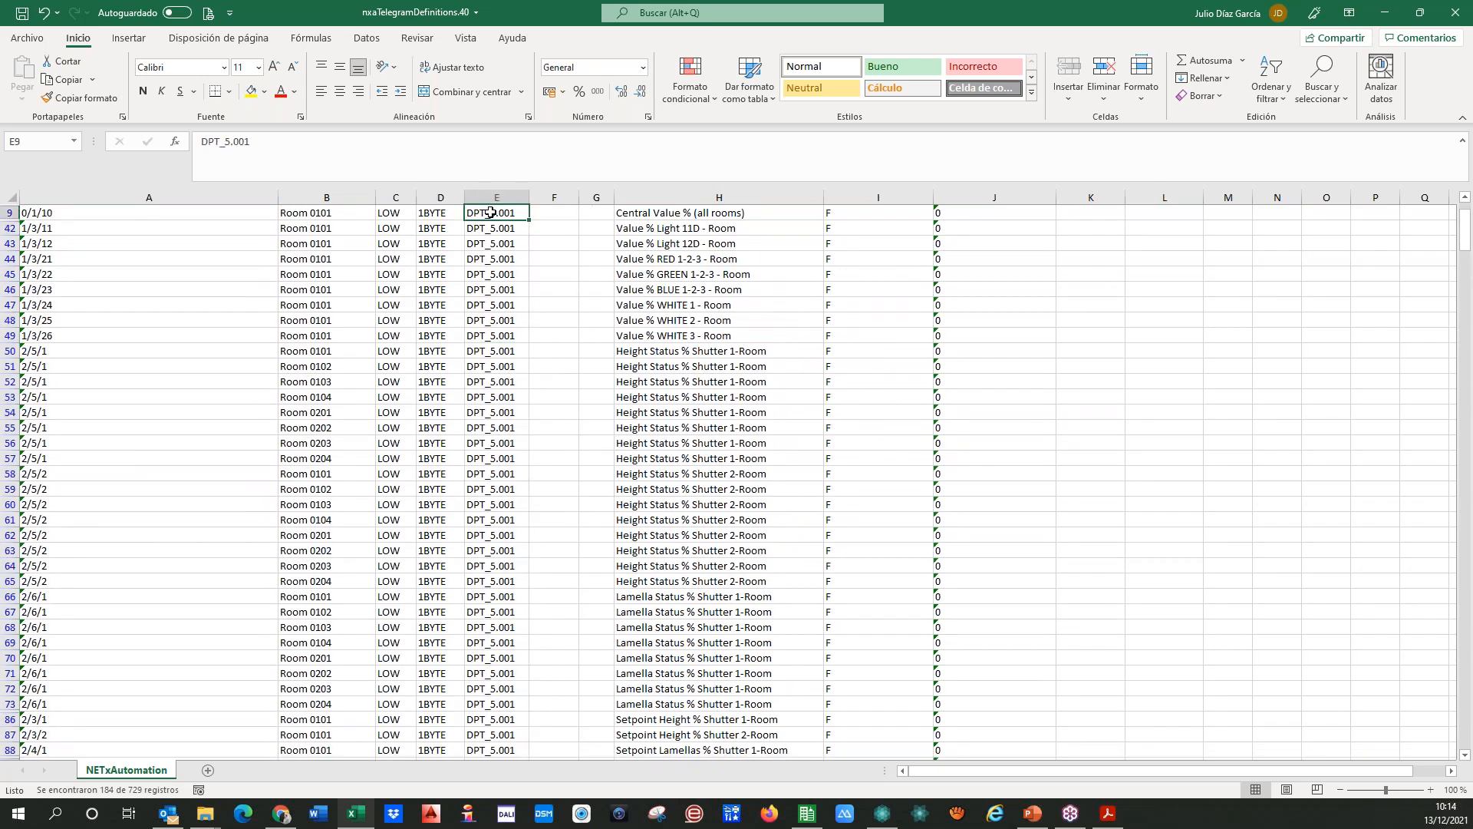
scroll(576, 293, up, 1)
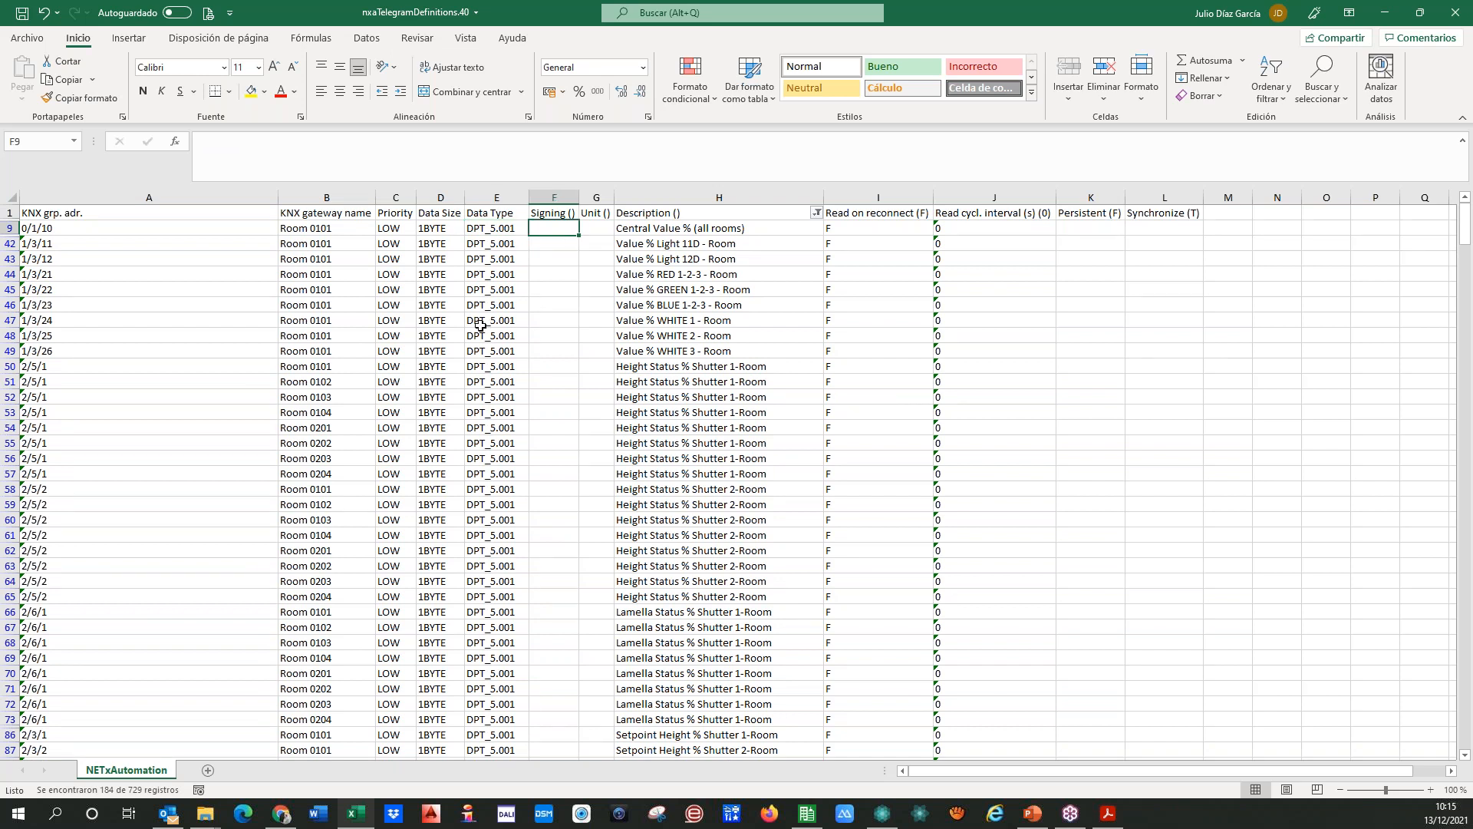
Step: Reselect all values in the Description filter to show every telegram definition
click(817, 212)
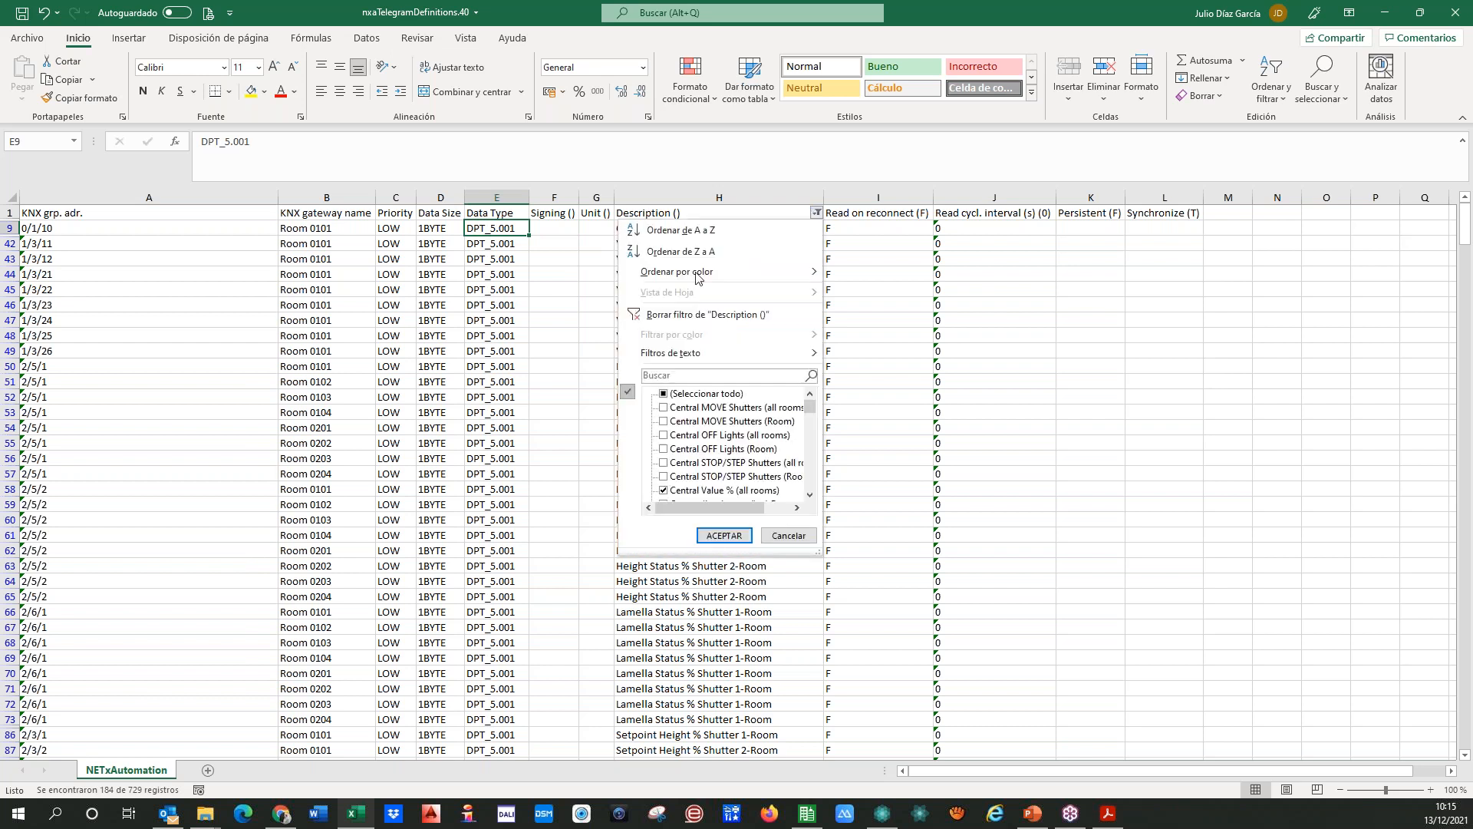
click(664, 395)
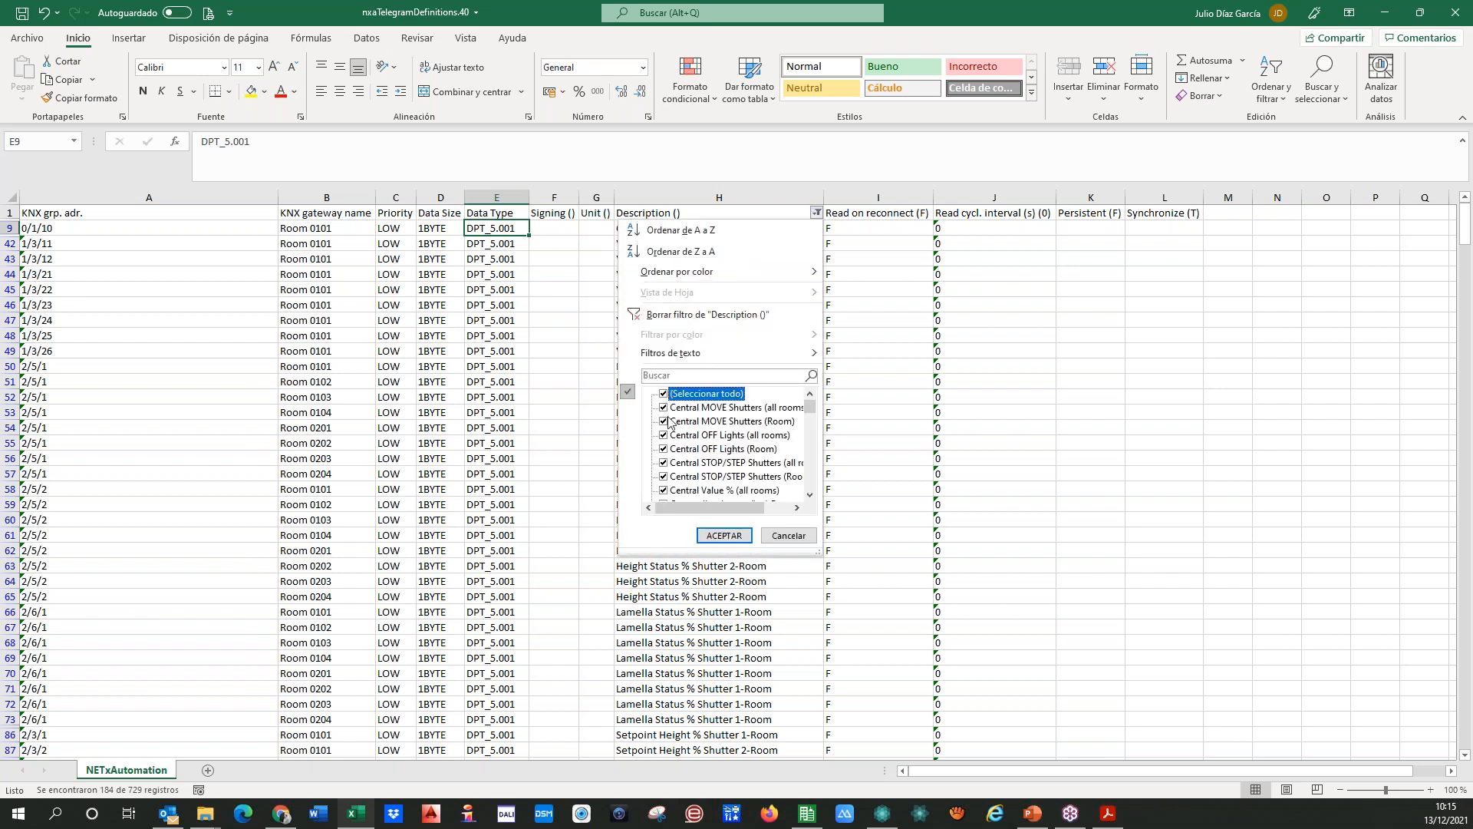
click(725, 534)
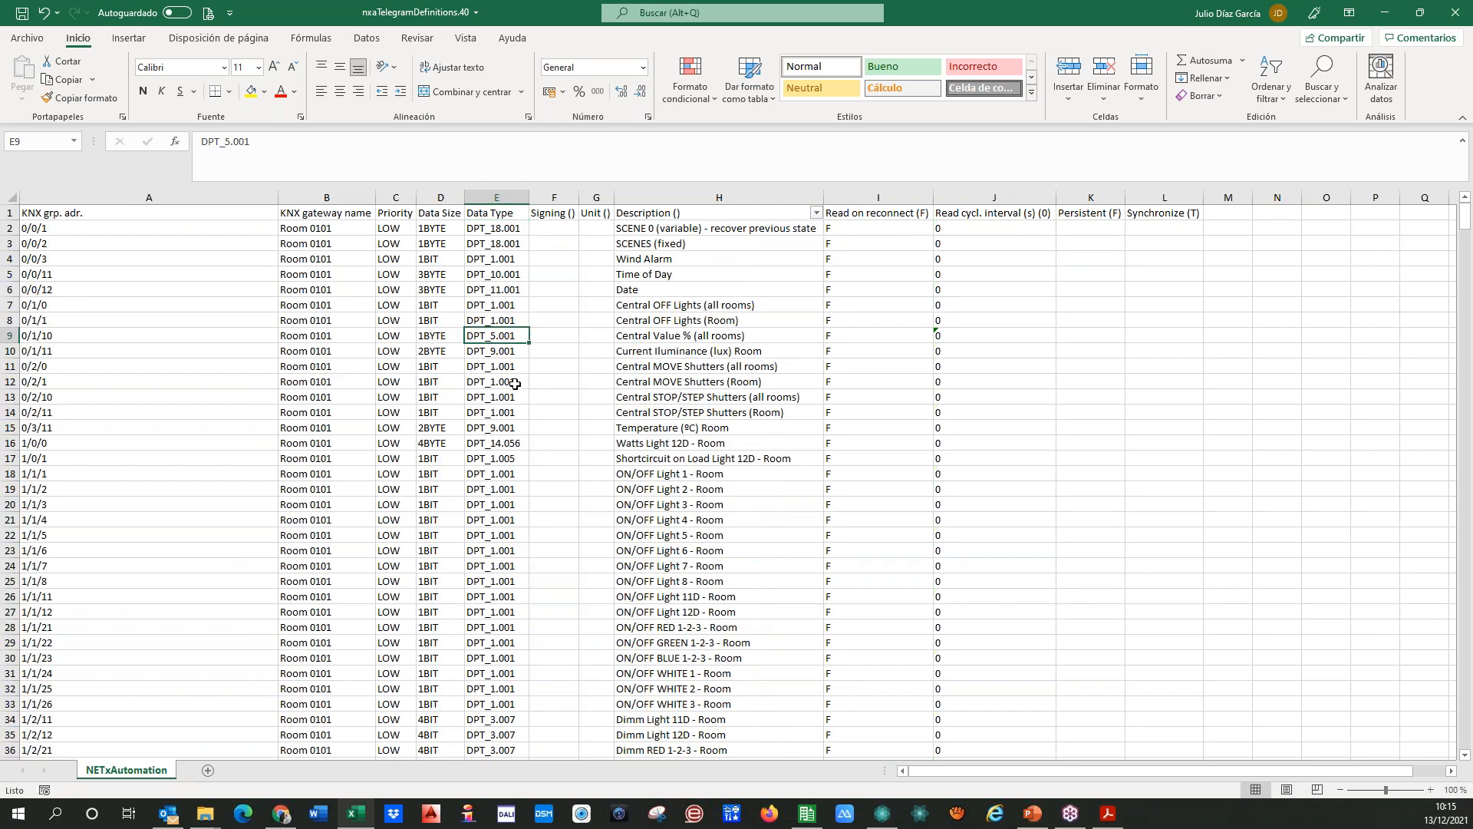
Step: Look over the data types of the scene, alarm, time, date and central group addresses in the first rows
key(Up)
key(Up)
key(Up)
key(Up)
key(Up)
key(Down)
key(Down)
key(Down)
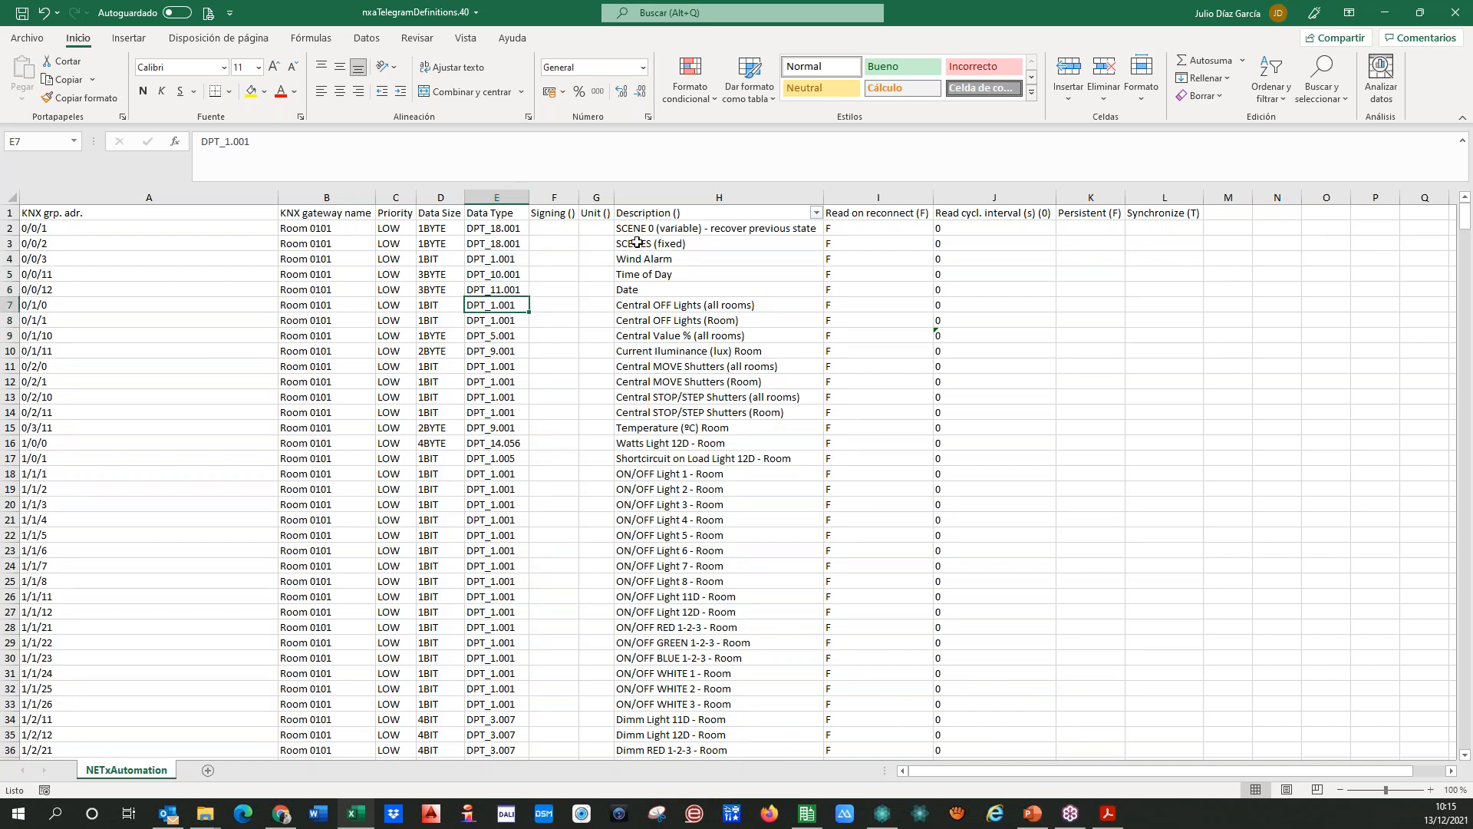
Step: Filter the Description column to the rows containing "stat"
click(818, 215)
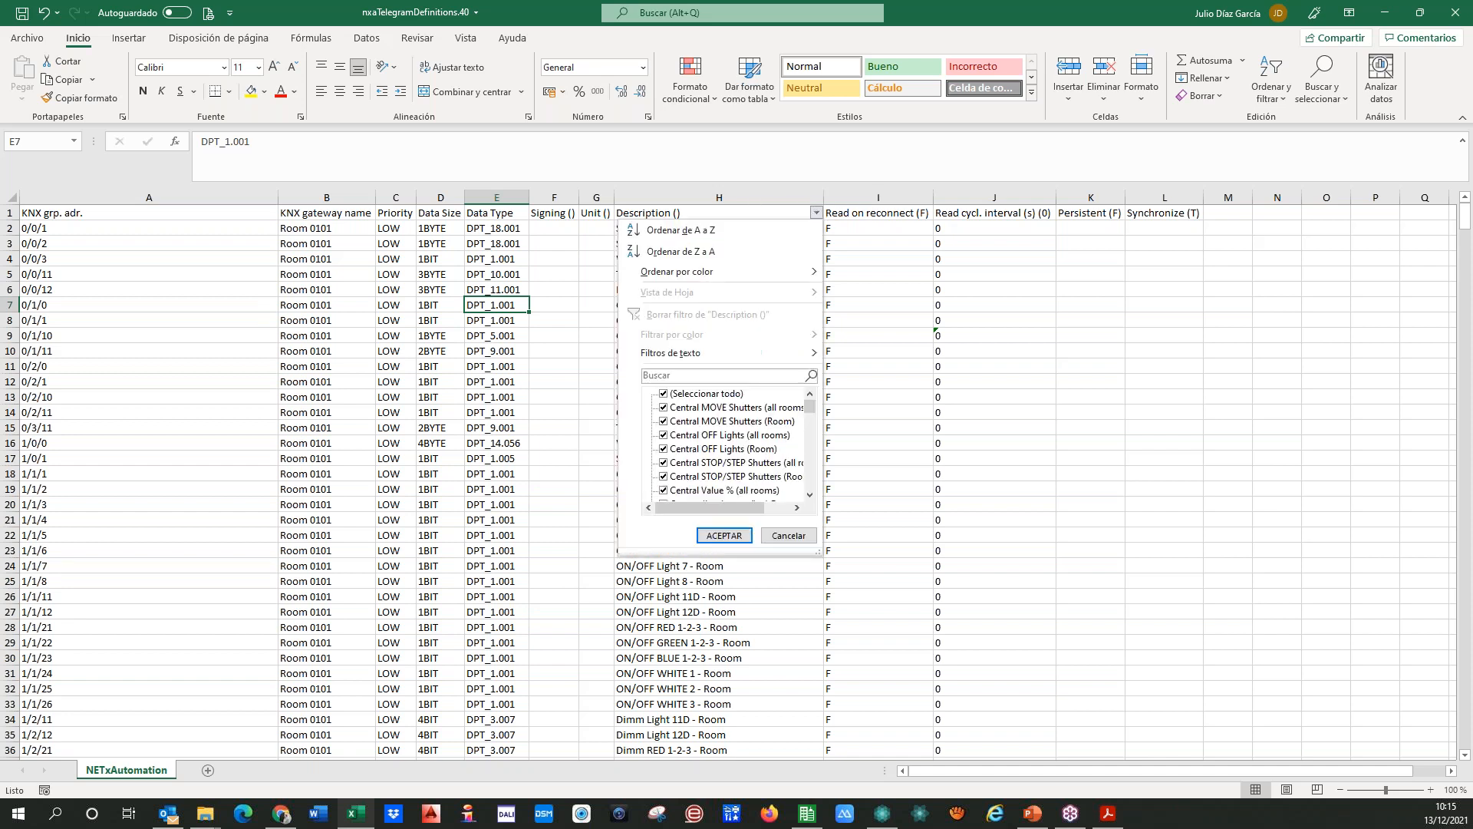
click(667, 376)
text(stat)
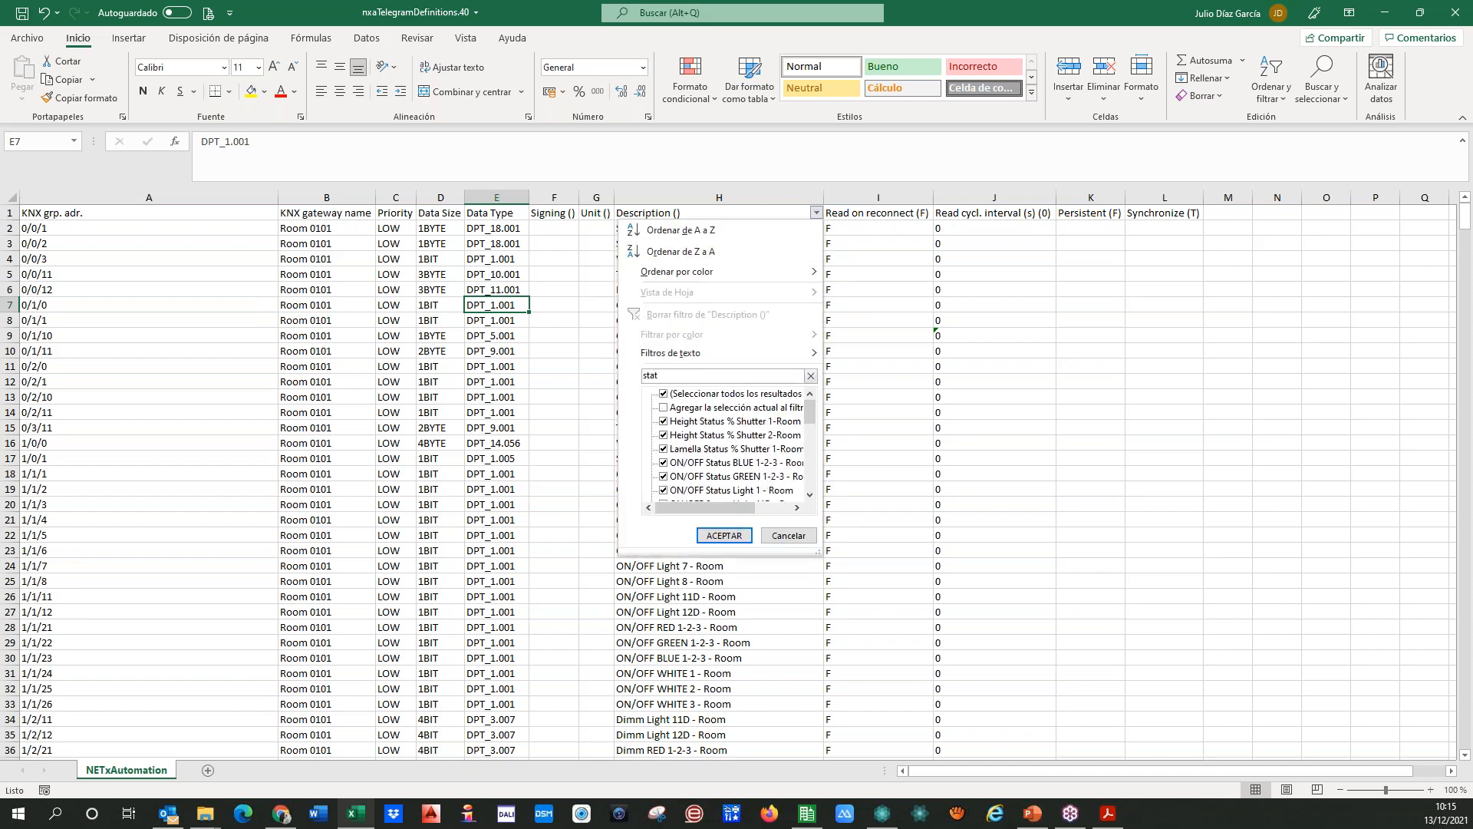
click(723, 535)
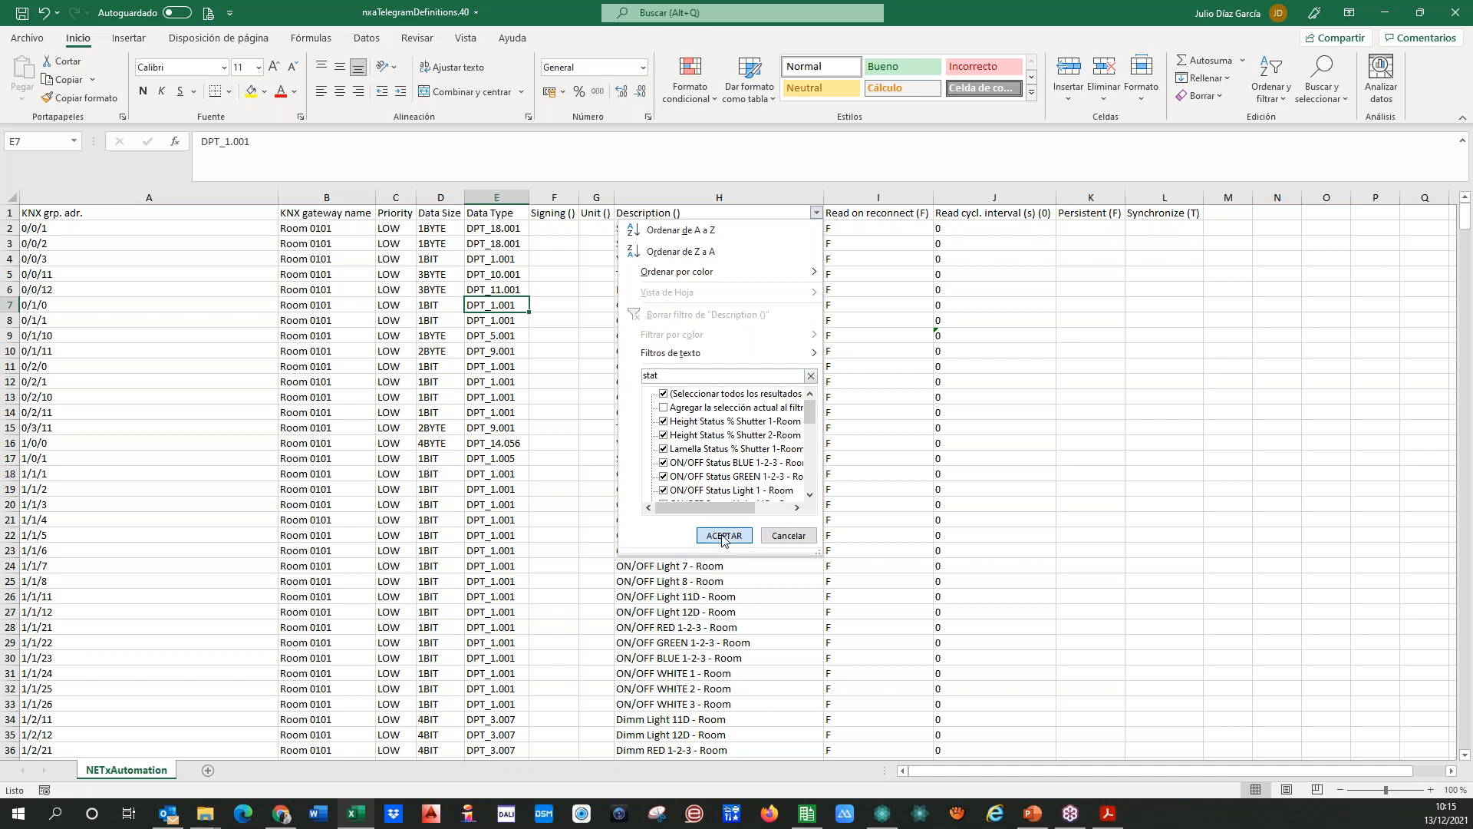
Step: Set Read on reconnect to T for the SCENE 0 row of Room 0101
click(848, 228)
text(T)
key(ctrl+Return)
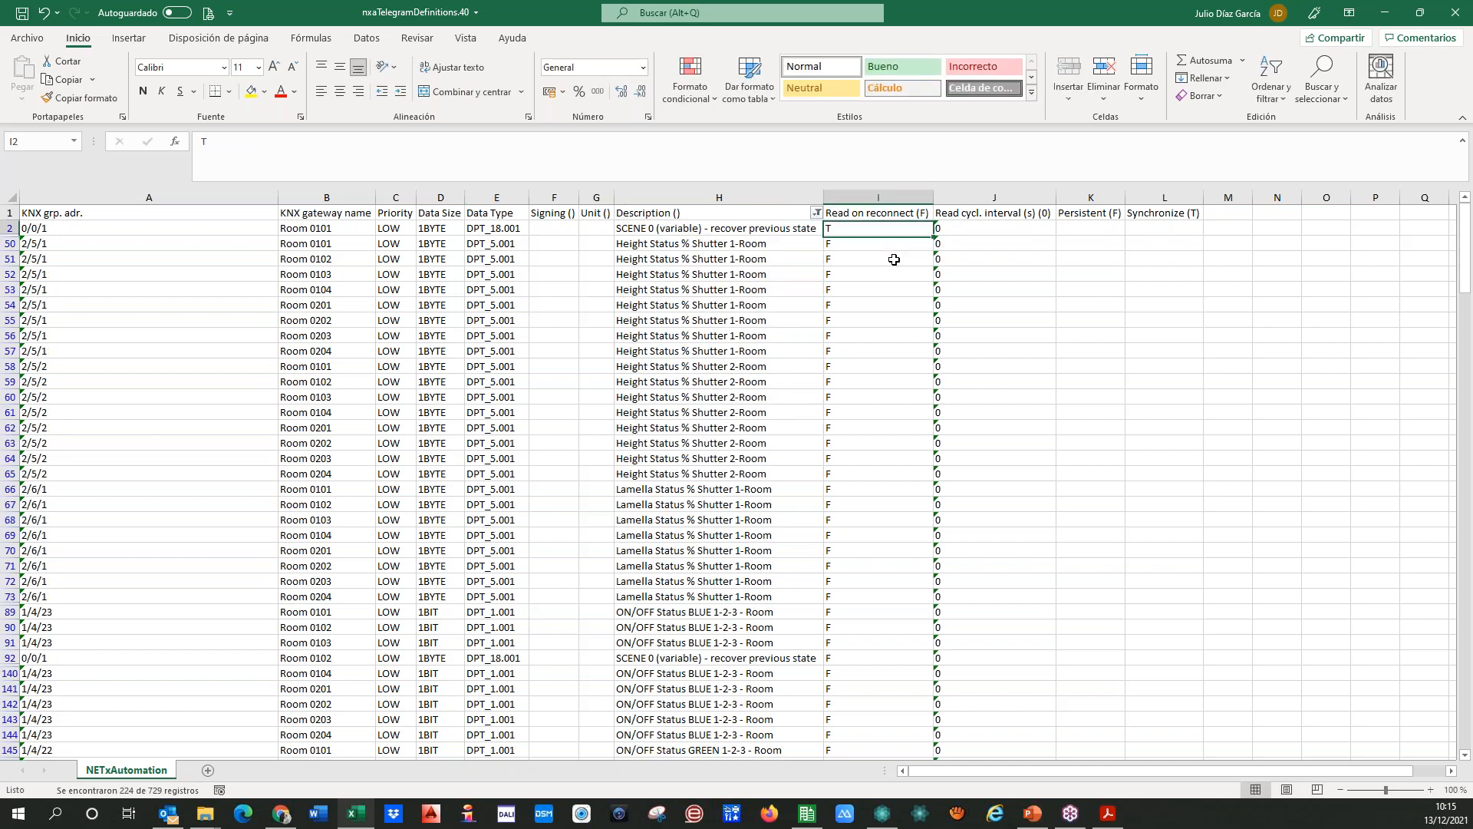
key(Down)
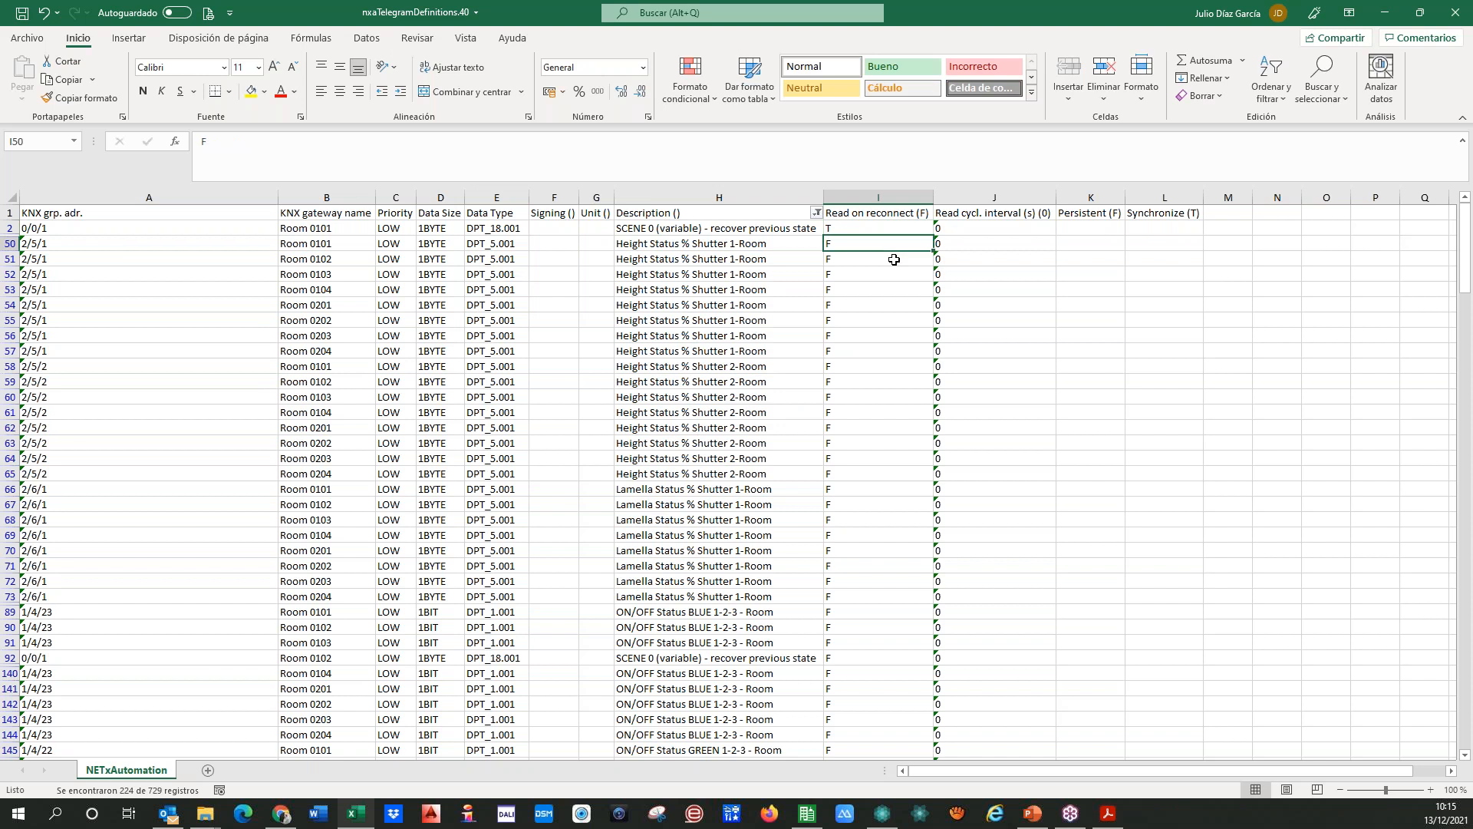
Step: Fill the Read on reconnect value T from the first SCENE 0 row down through all filtered status rows
key(Up)
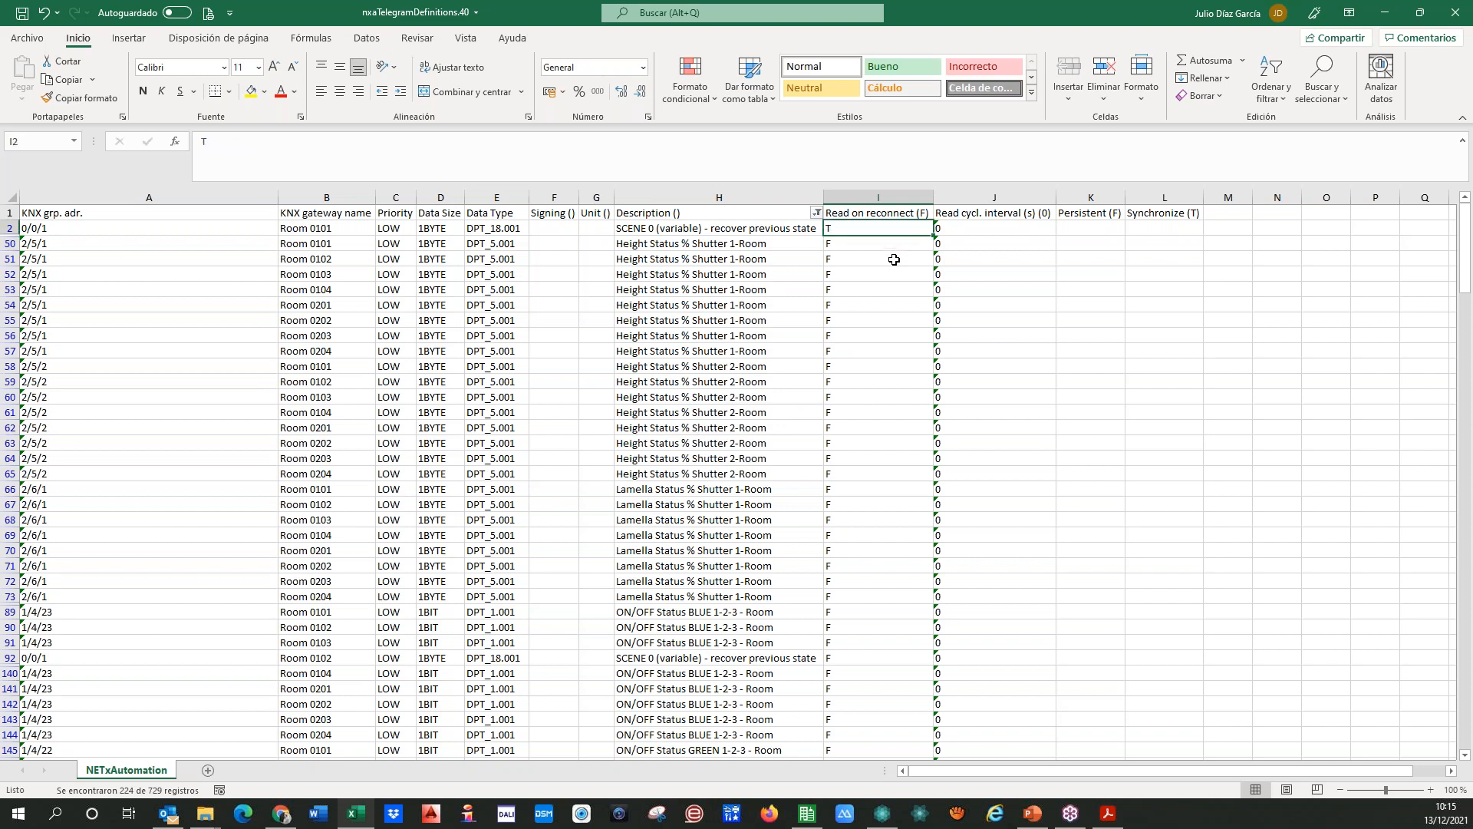
double_click(933, 235)
key(Left)
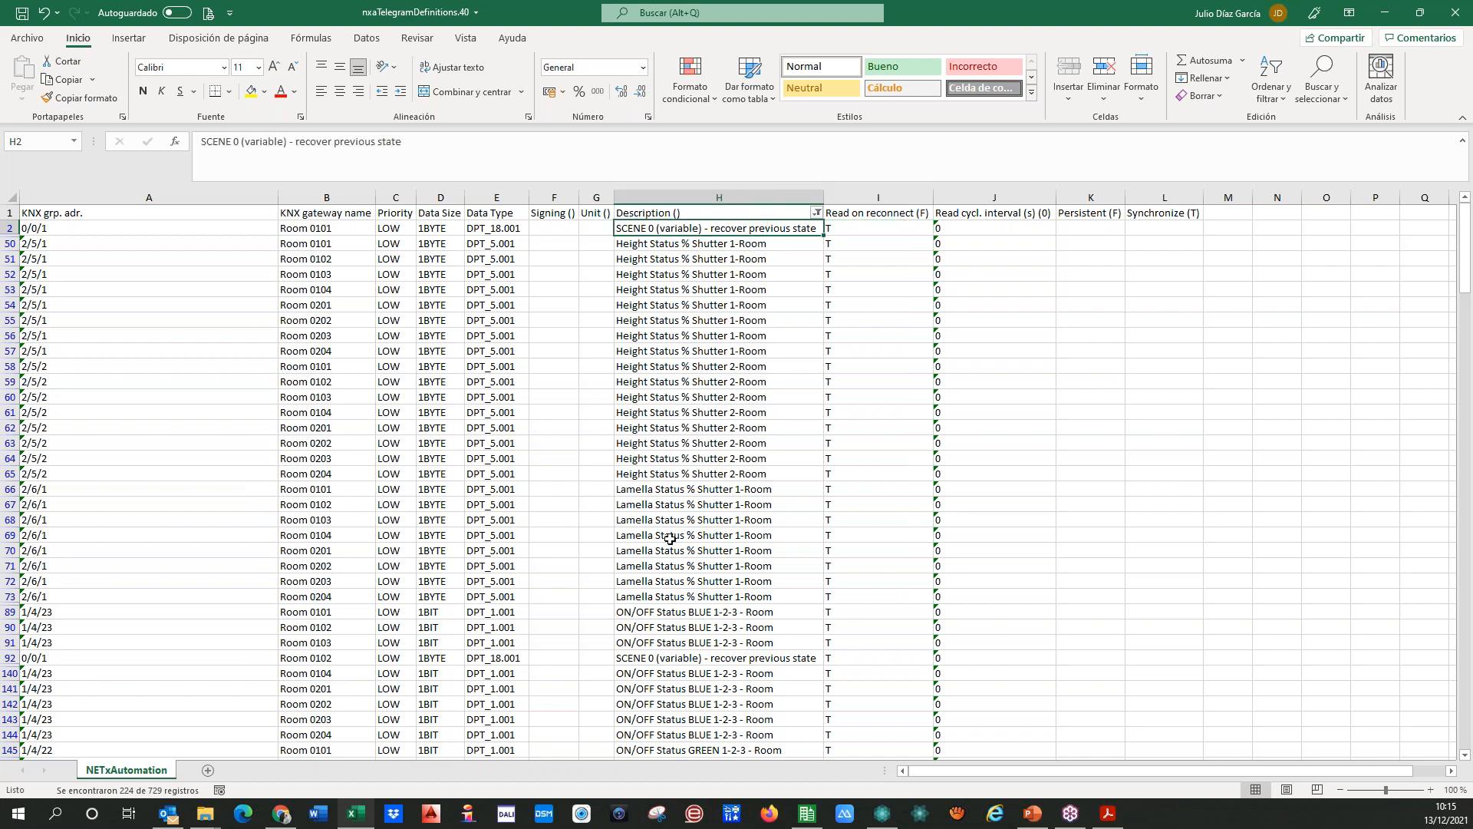
Step: Filter the Description column to the rows containing "failu"
click(817, 215)
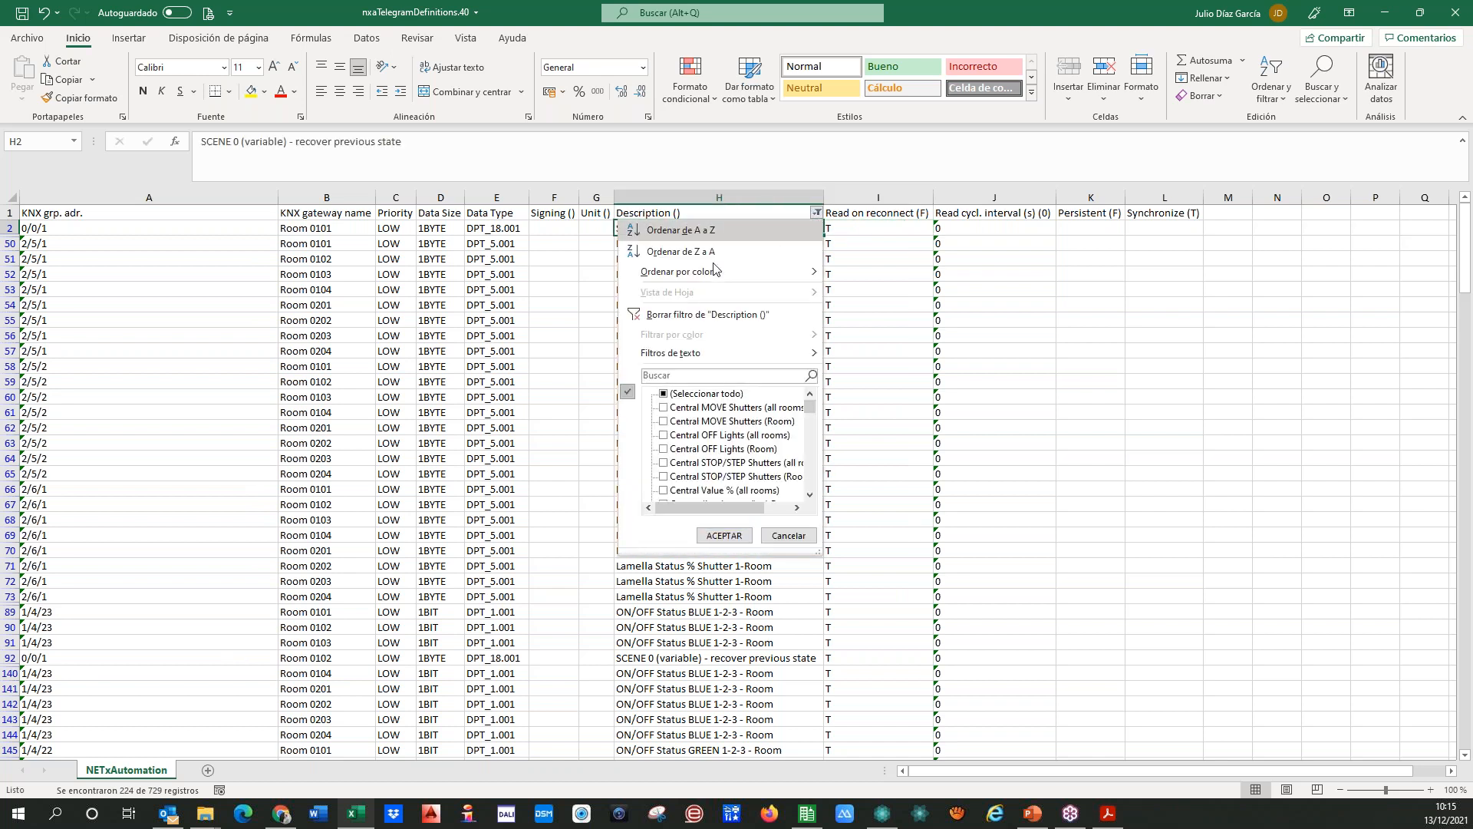
click(663, 378)
text(failu)
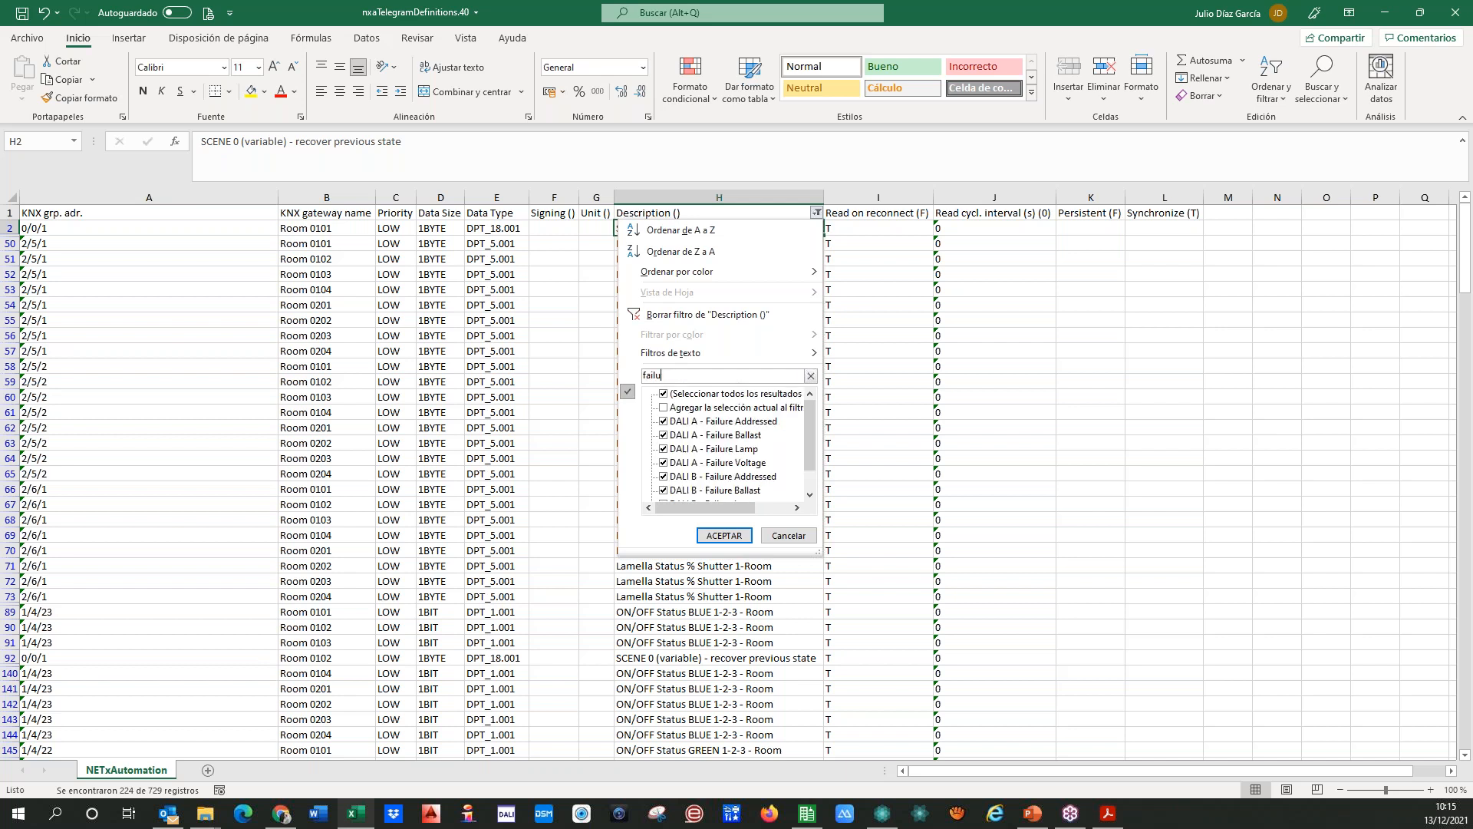
click(724, 535)
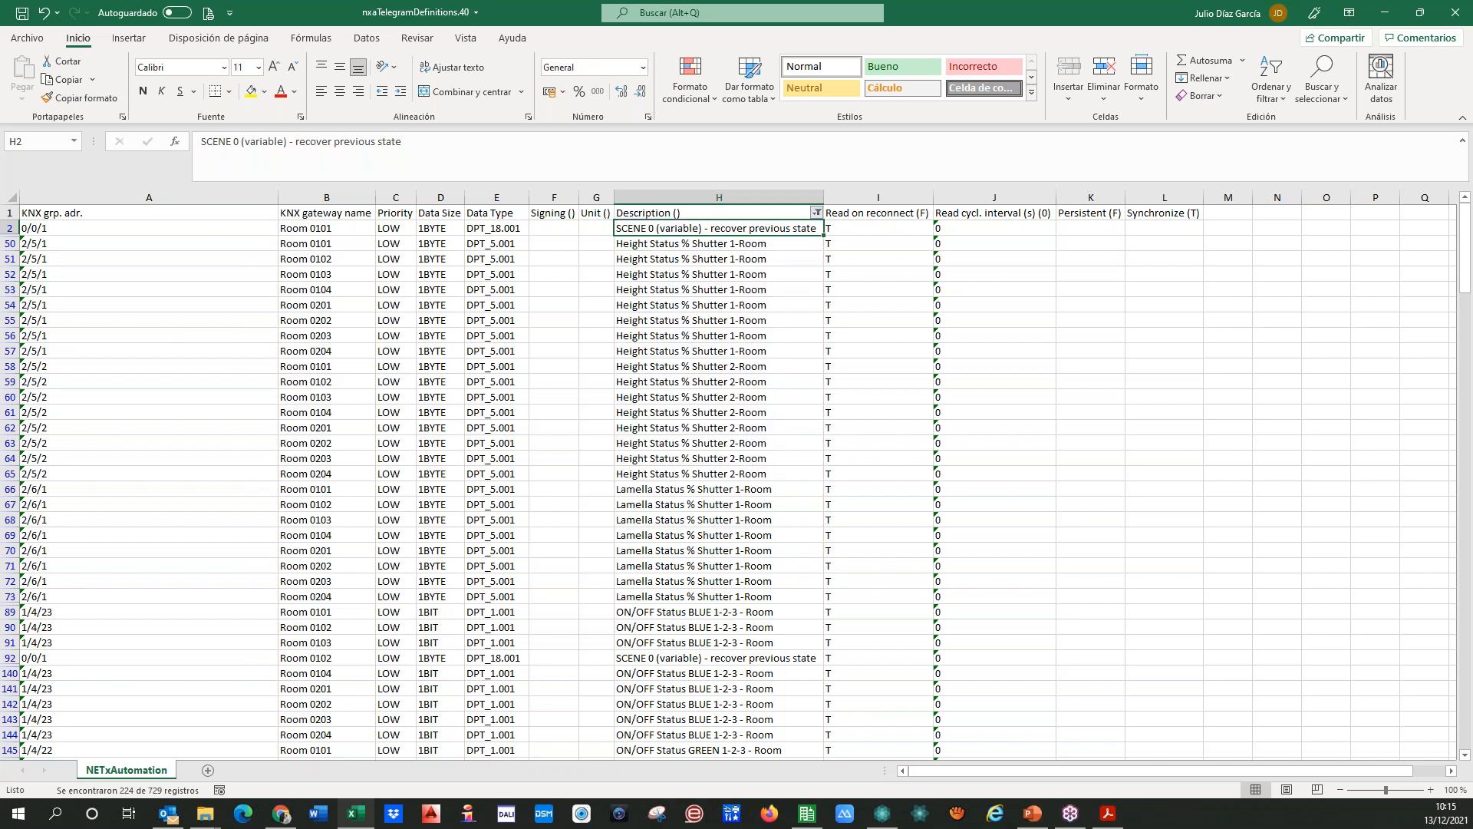
Step: Set Read on reconnect to T for all filtered DALI failure rows
click(863, 234)
text(T)
key(ctrl+Return)
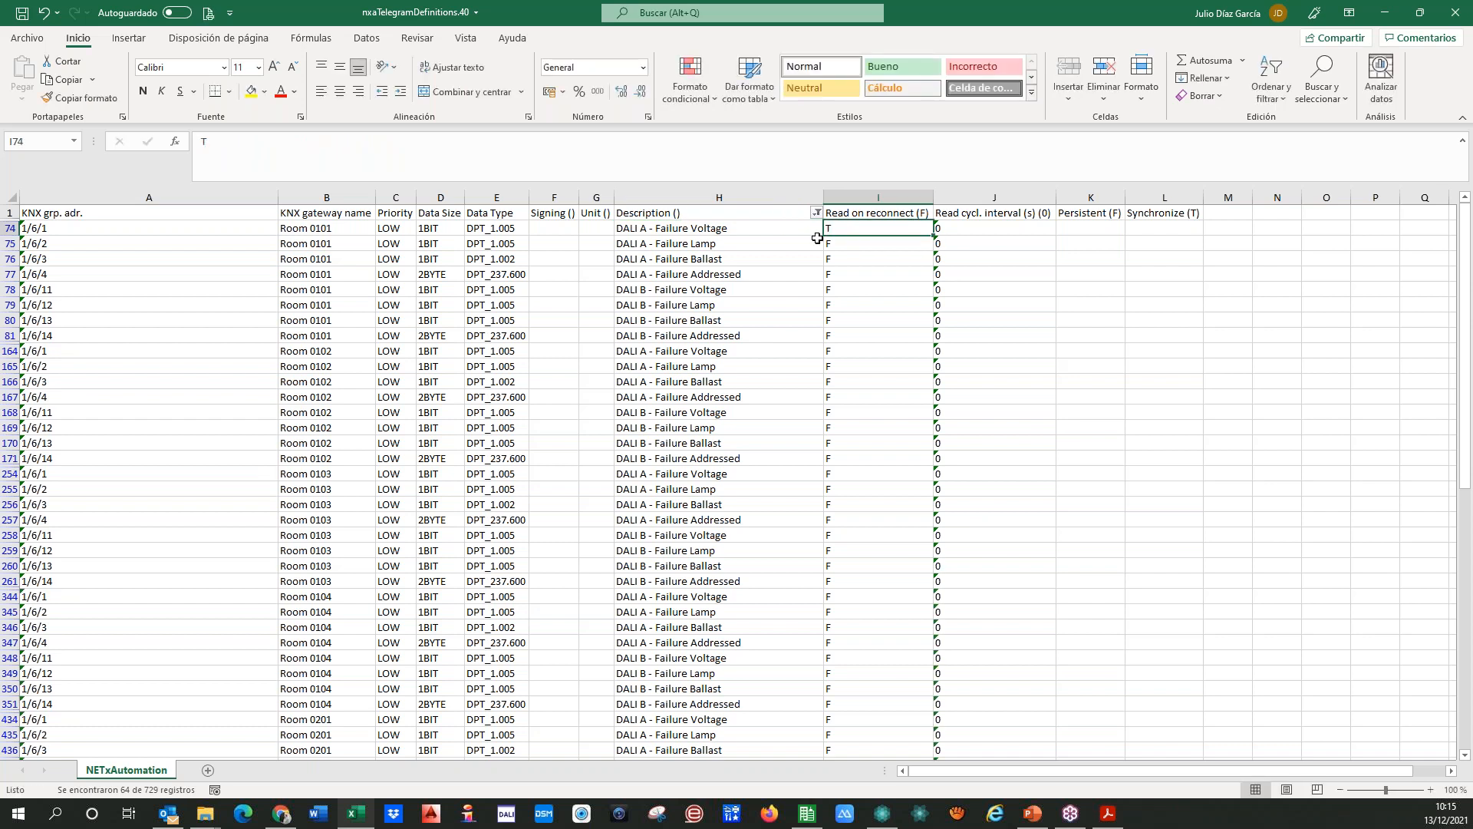
double_click(933, 238)
click(642, 231)
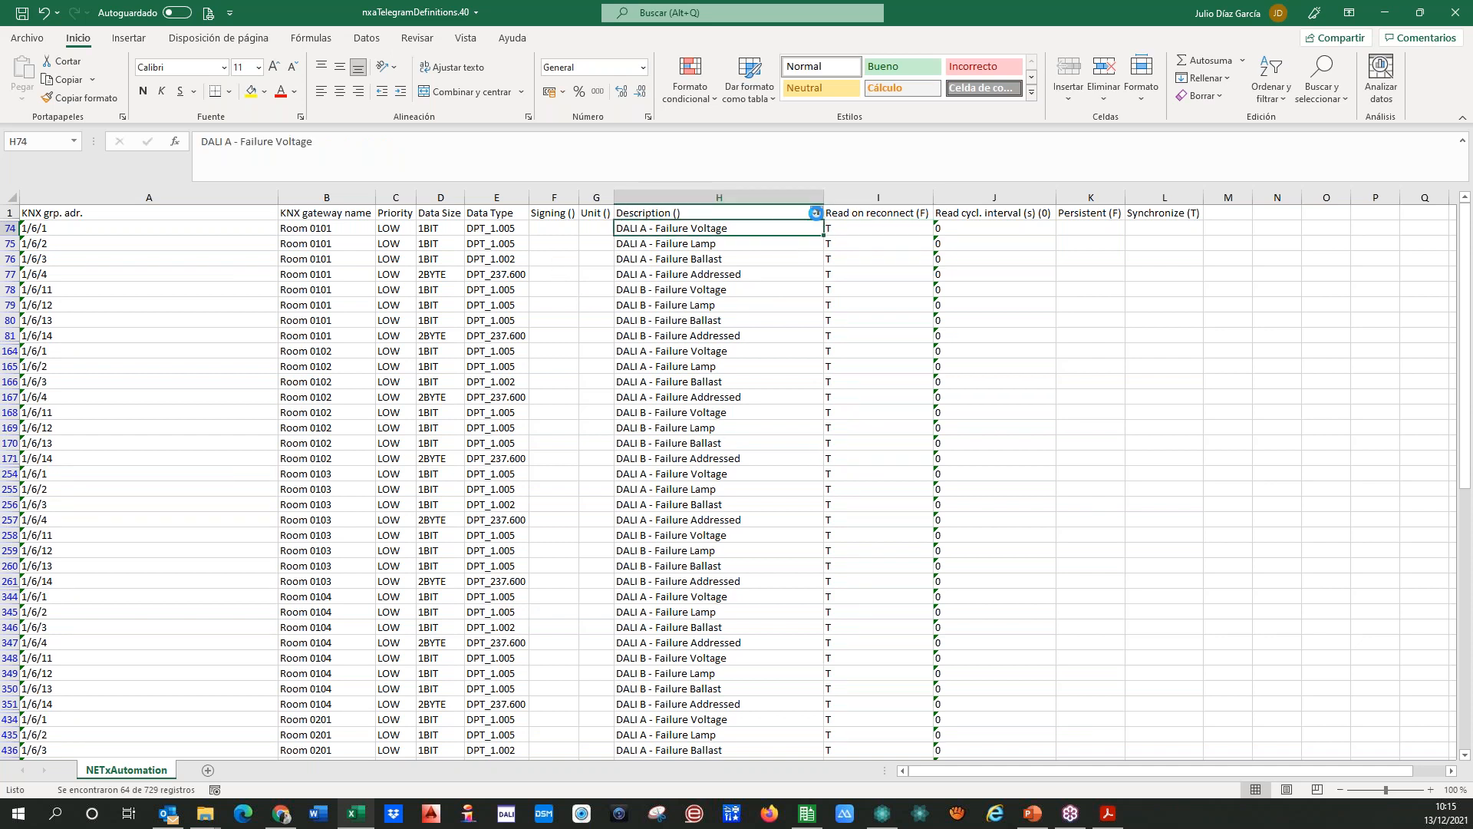
Step: Filter the Description column to the rows containing "temp"
click(817, 212)
click(688, 374)
text(temp)
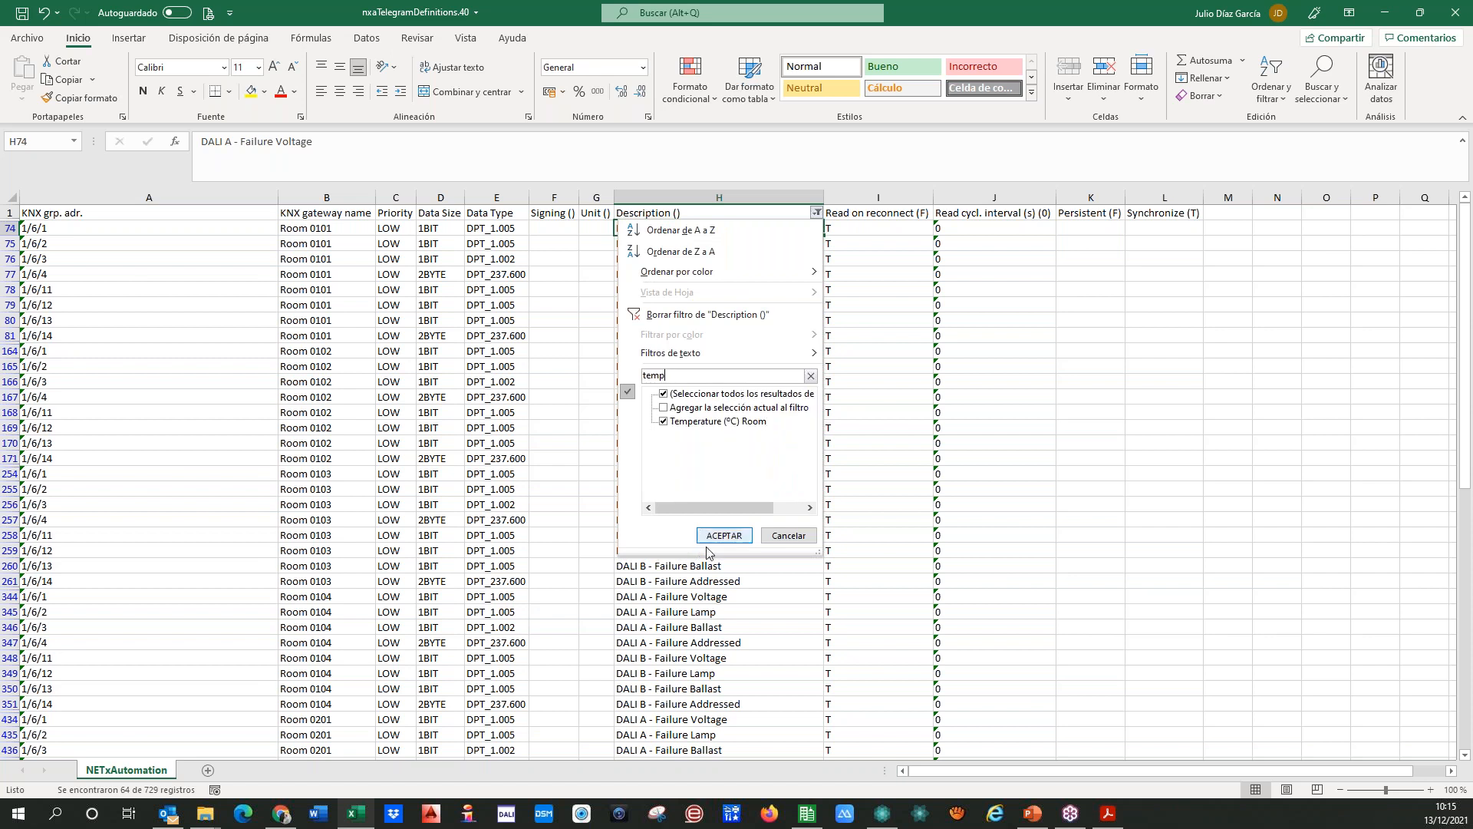
click(721, 535)
Step: Set Read on reconnect to T for the Temperature (ºC) Room rows of every room
click(869, 228)
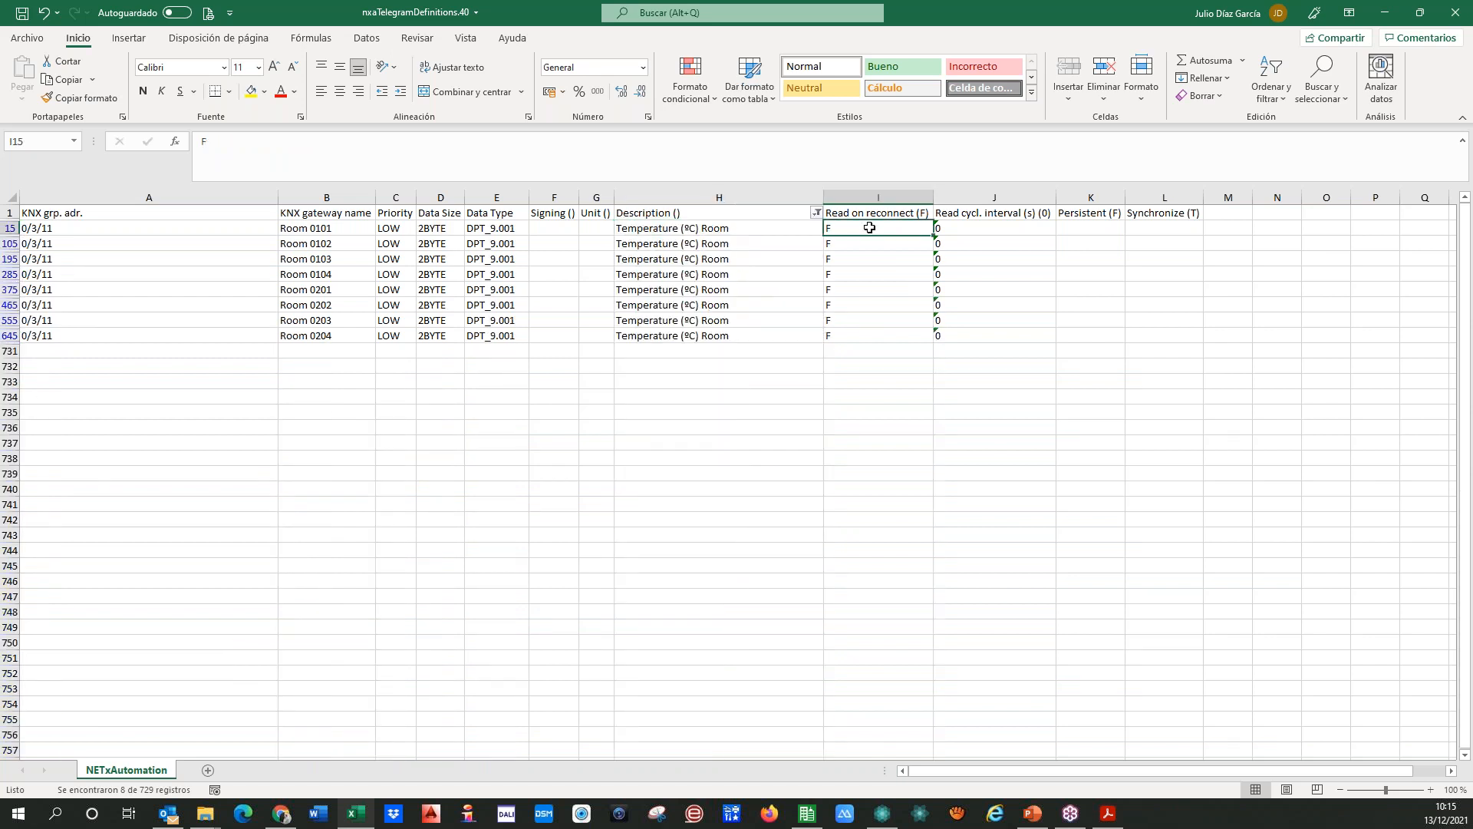
text(T)
key(Return)
key(Up)
double_click(935, 237)
key(Left)
key(Right)
Step: Filter the Description column to the rows containing "lux"
click(817, 213)
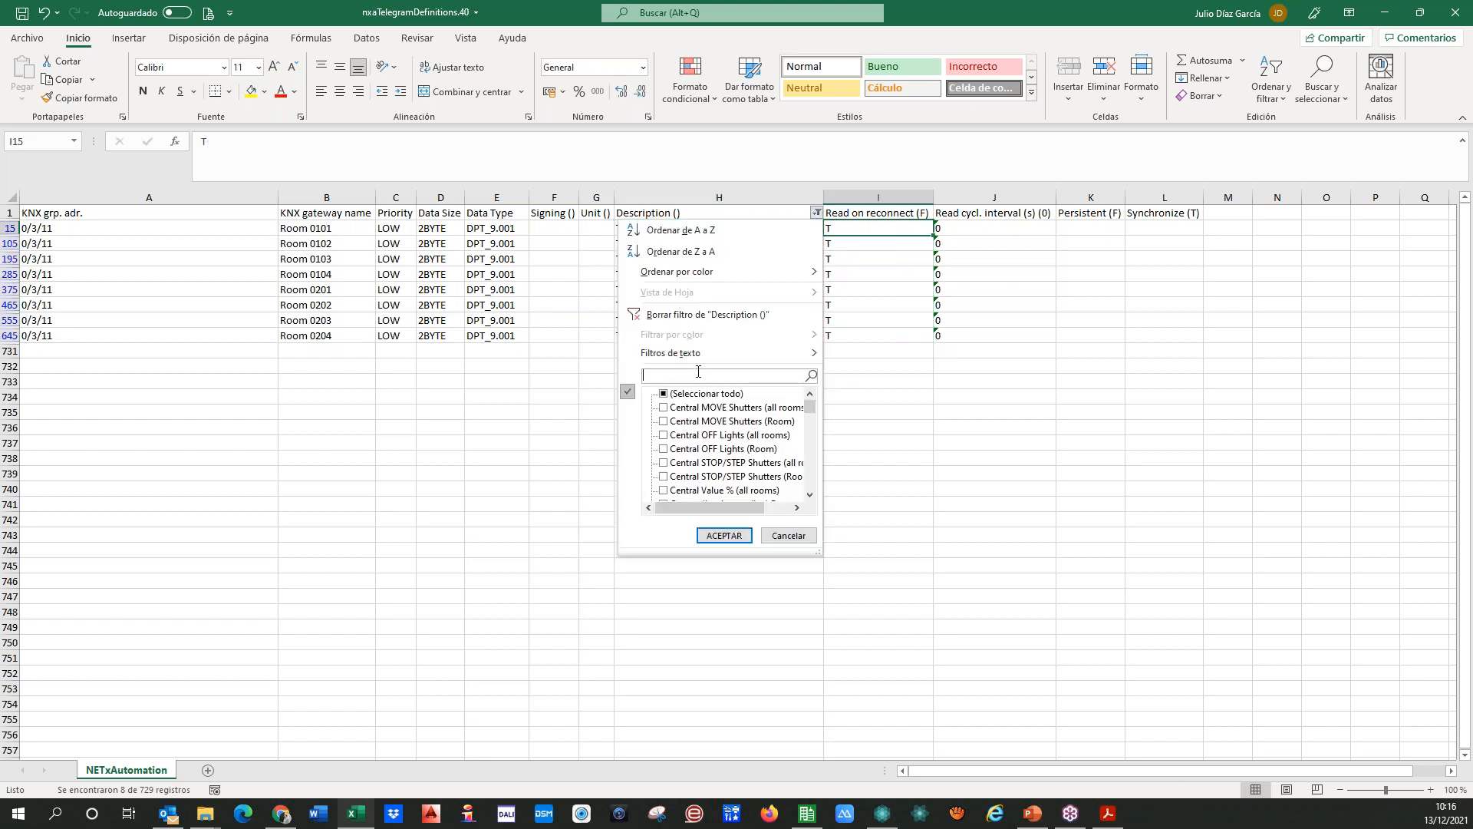
text(lux)
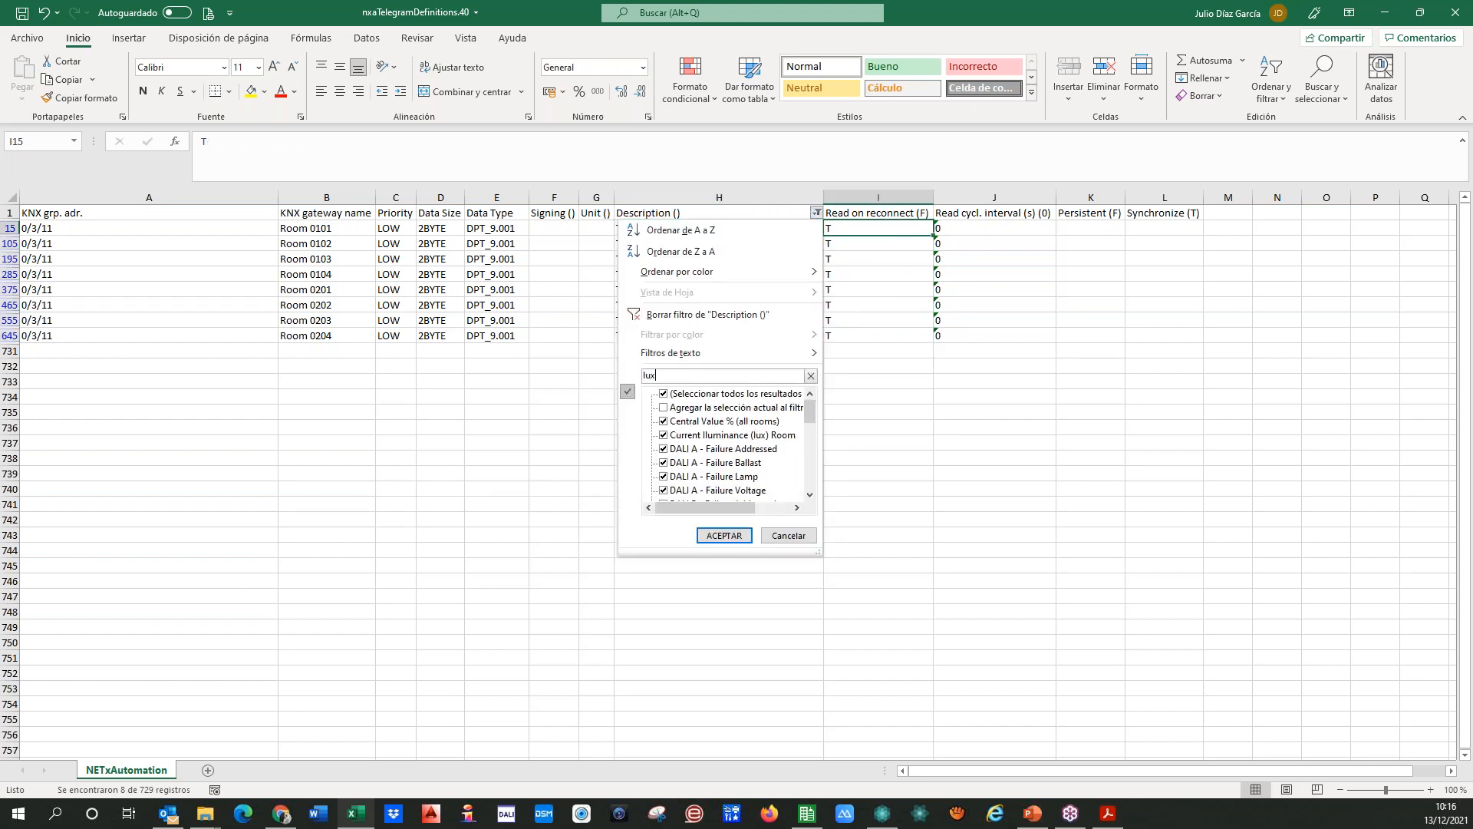
click(724, 534)
Step: Set Read on reconnect to T for the Current Iluminance (lux) Room rows of every room
click(854, 229)
text(T)
key(ctrl+Return)
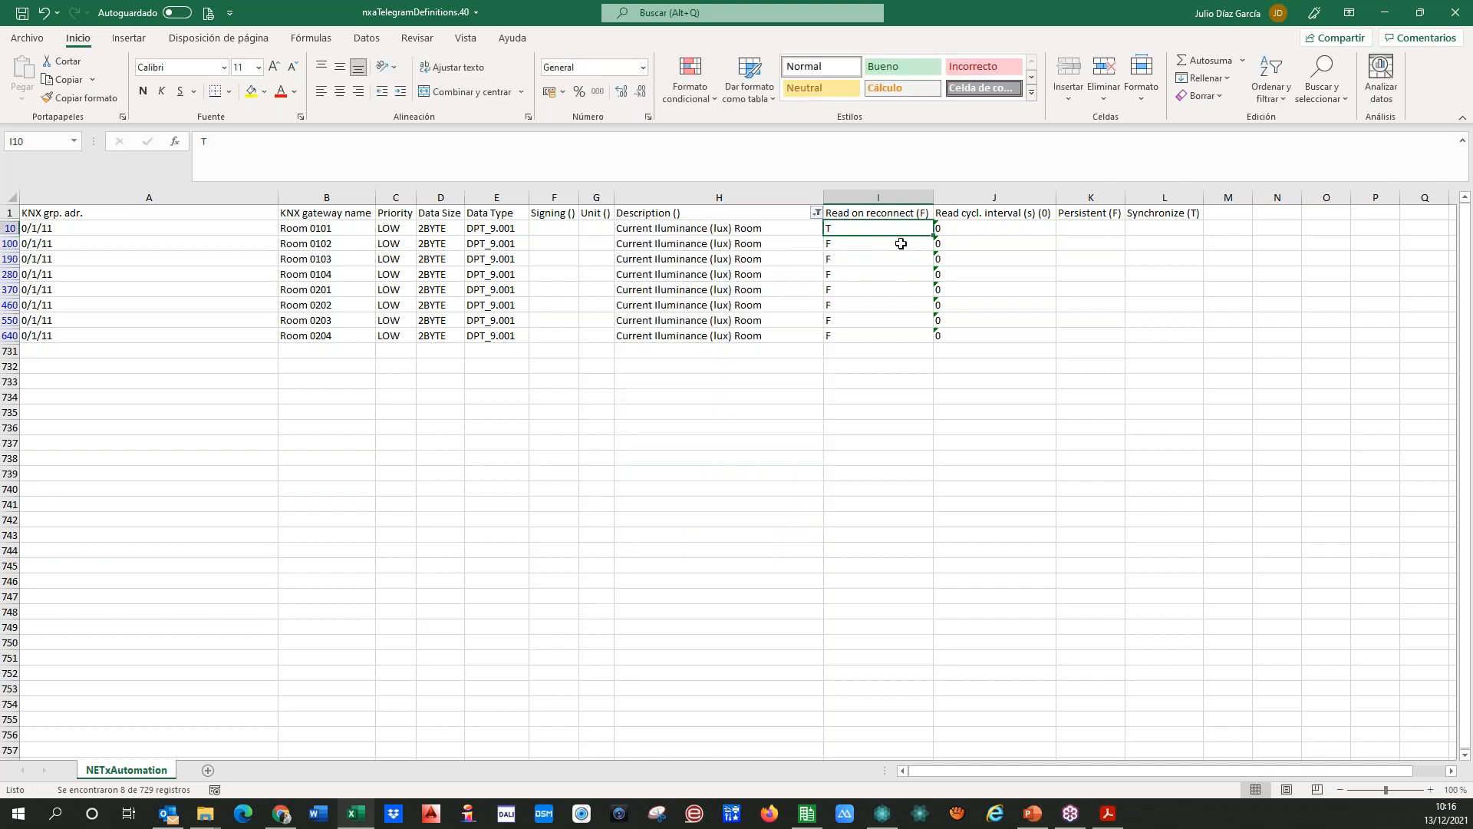
double_click(934, 235)
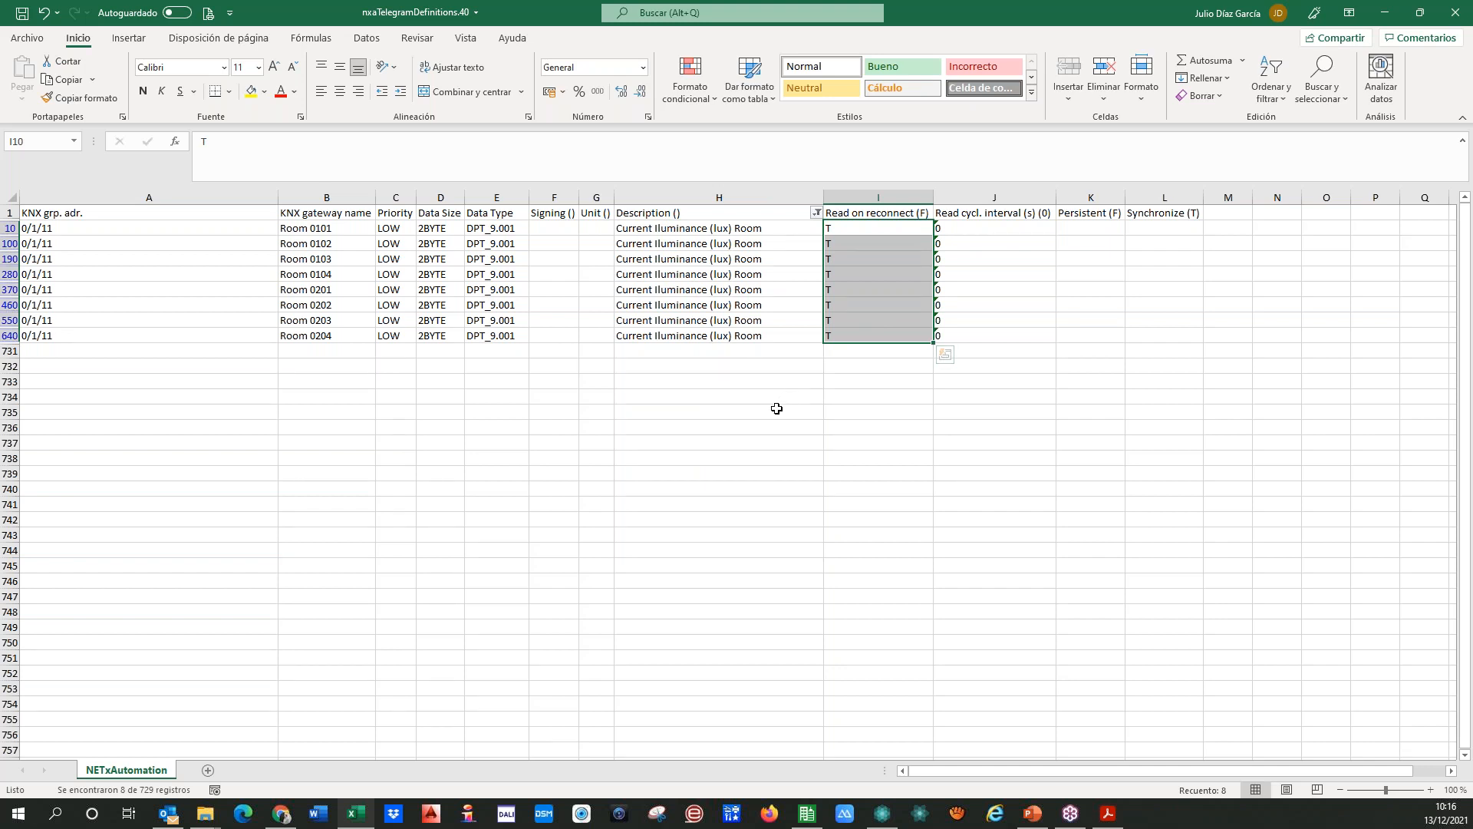
click(760, 229)
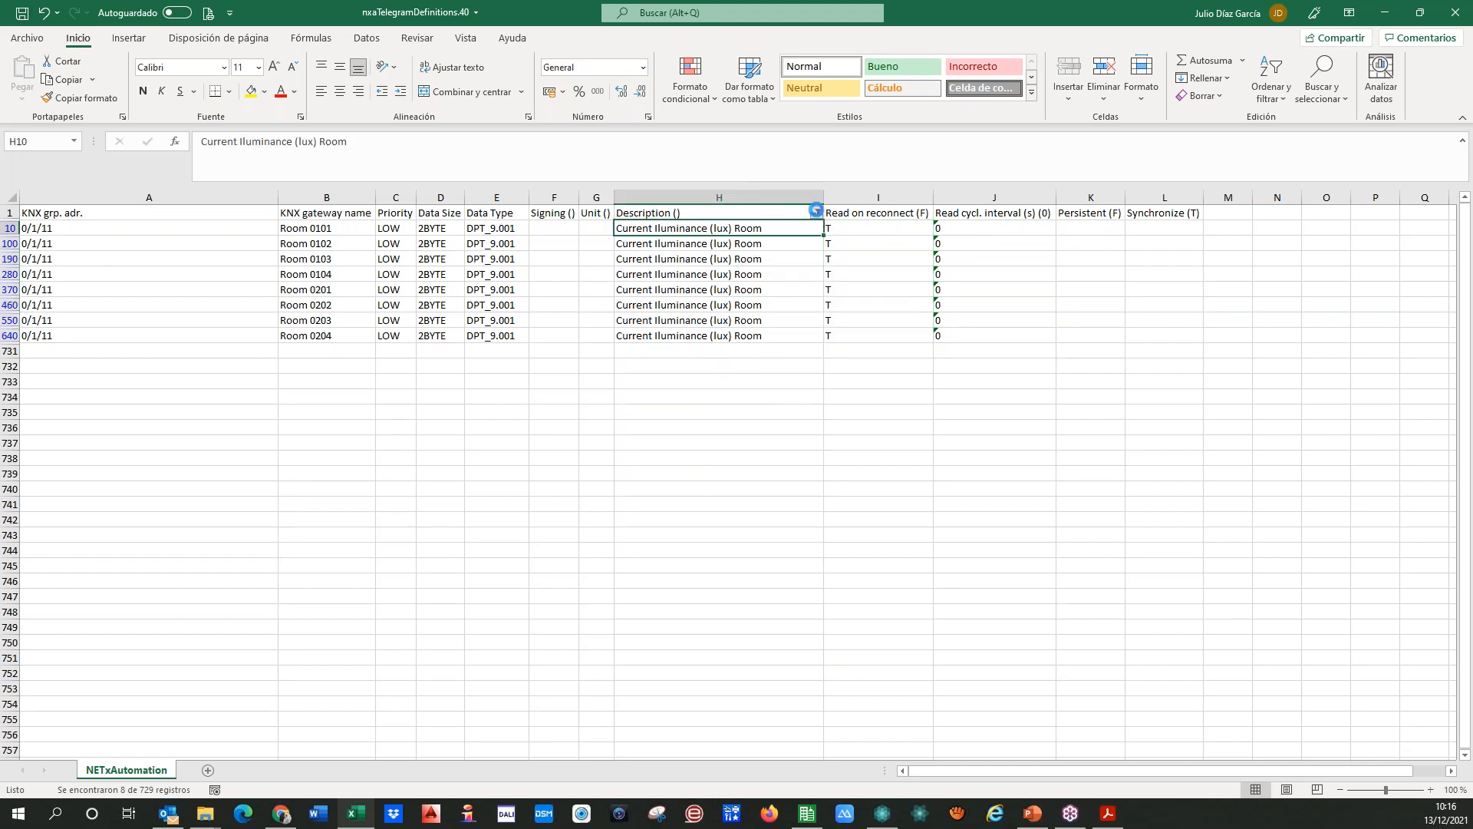
Step: Filter the Description column to the rows containing "ala"
click(816, 210)
text(ala)
click(724, 536)
Step: Set Read on reconnect to T for the Wind Alarm rows of every room
click(872, 230)
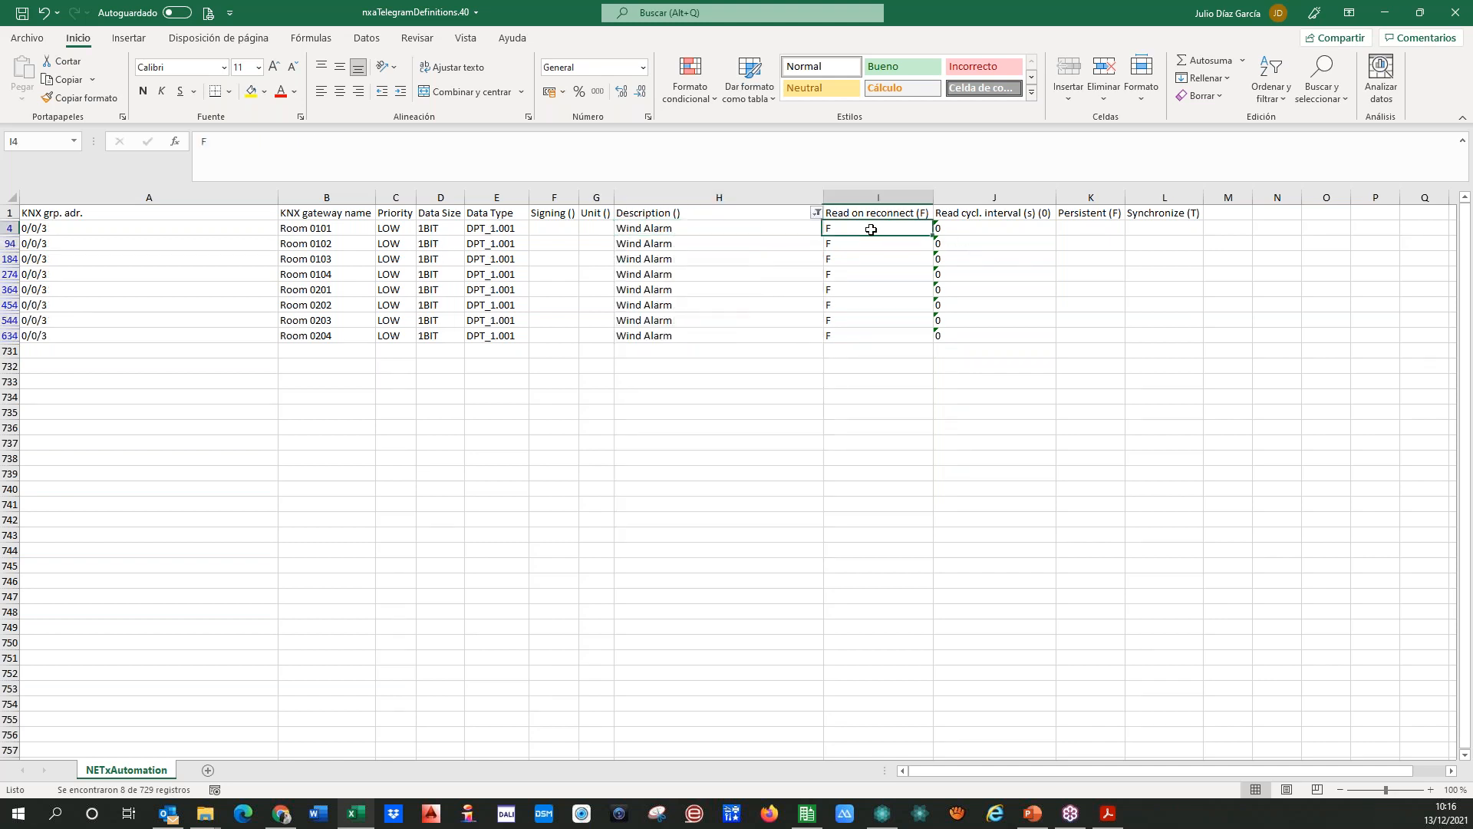
text(T)
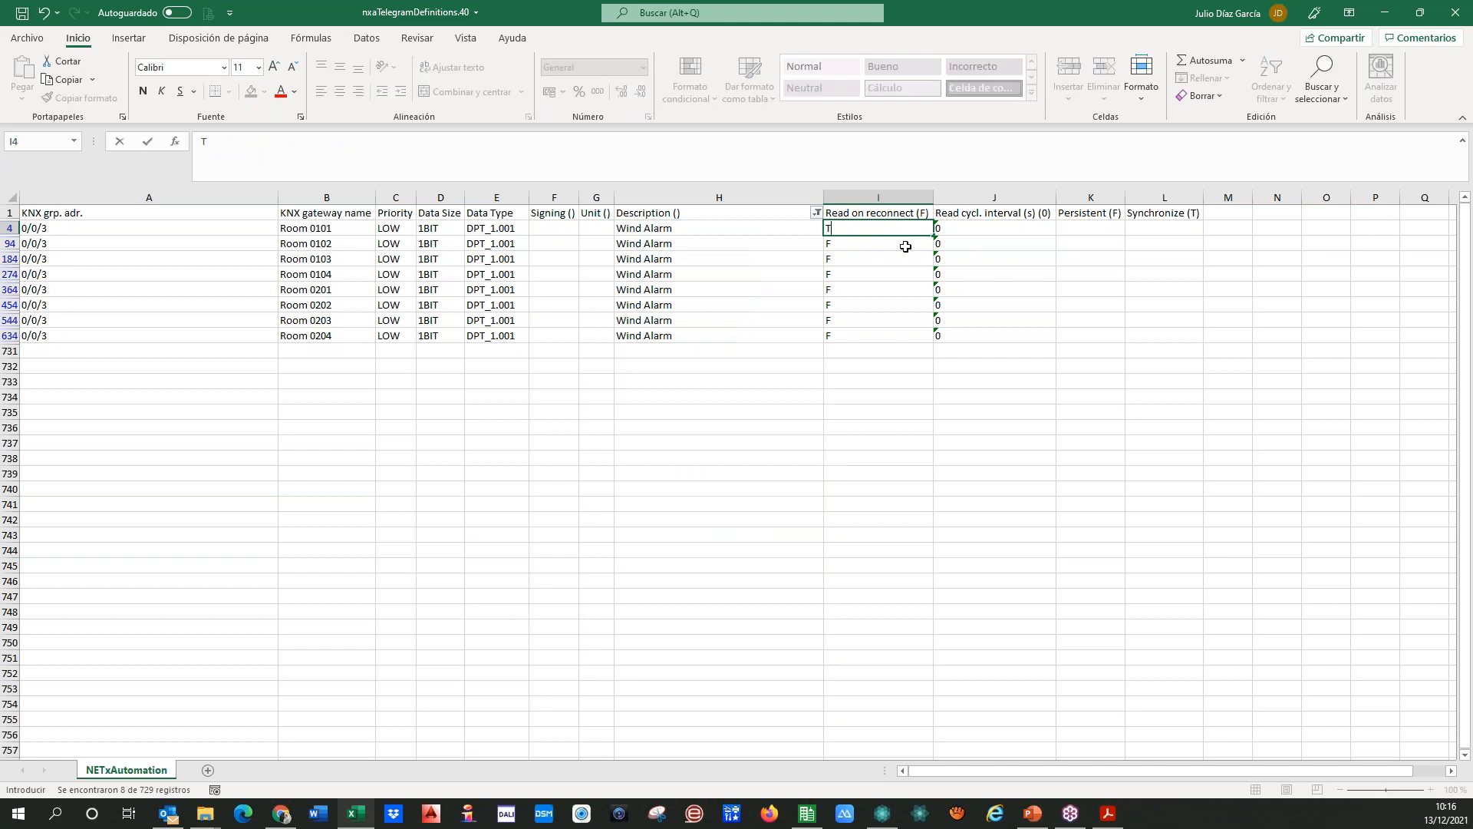
drag(934, 236, 932, 336)
key(Left)
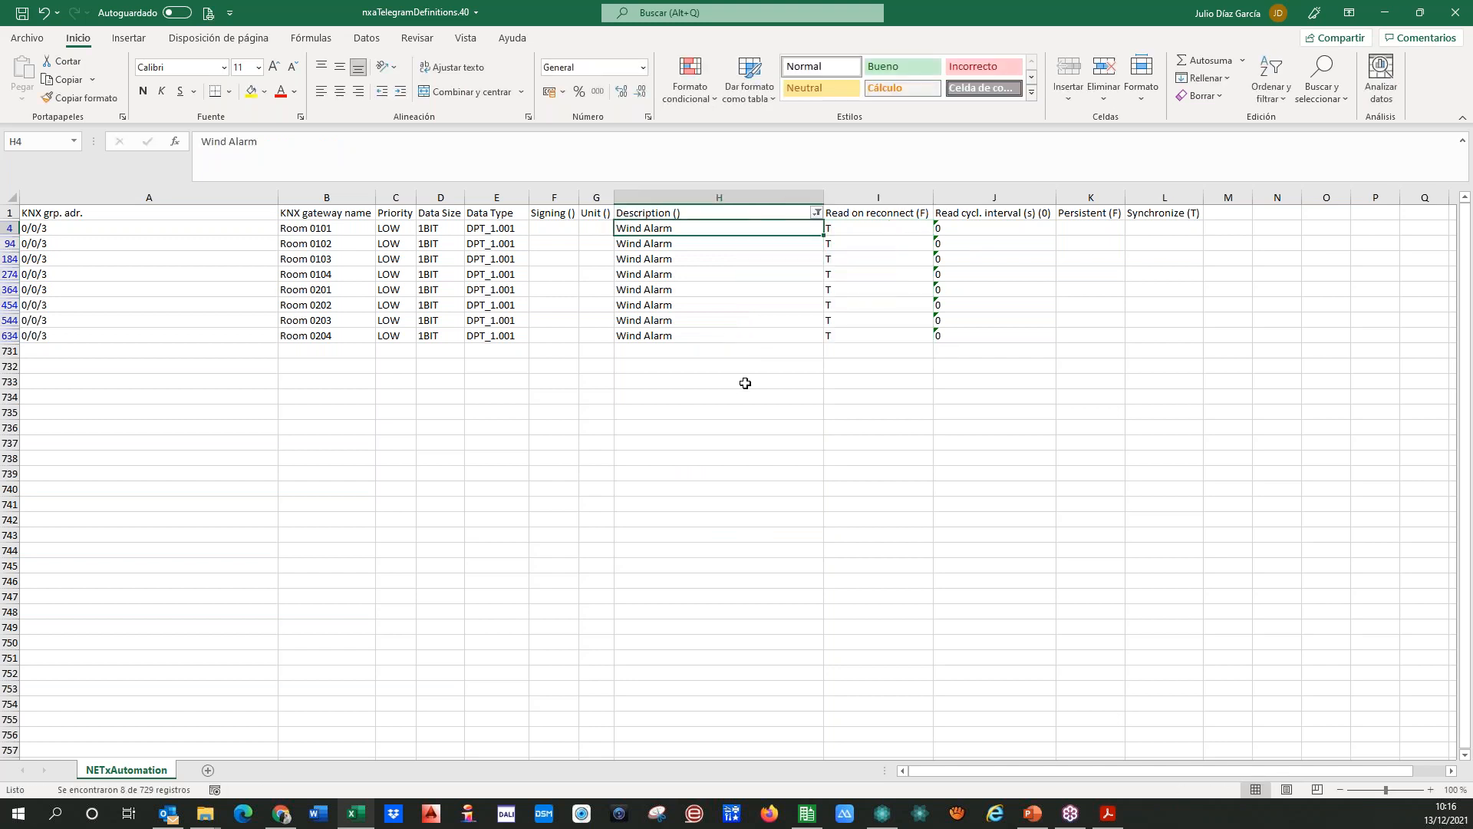
key(Left)
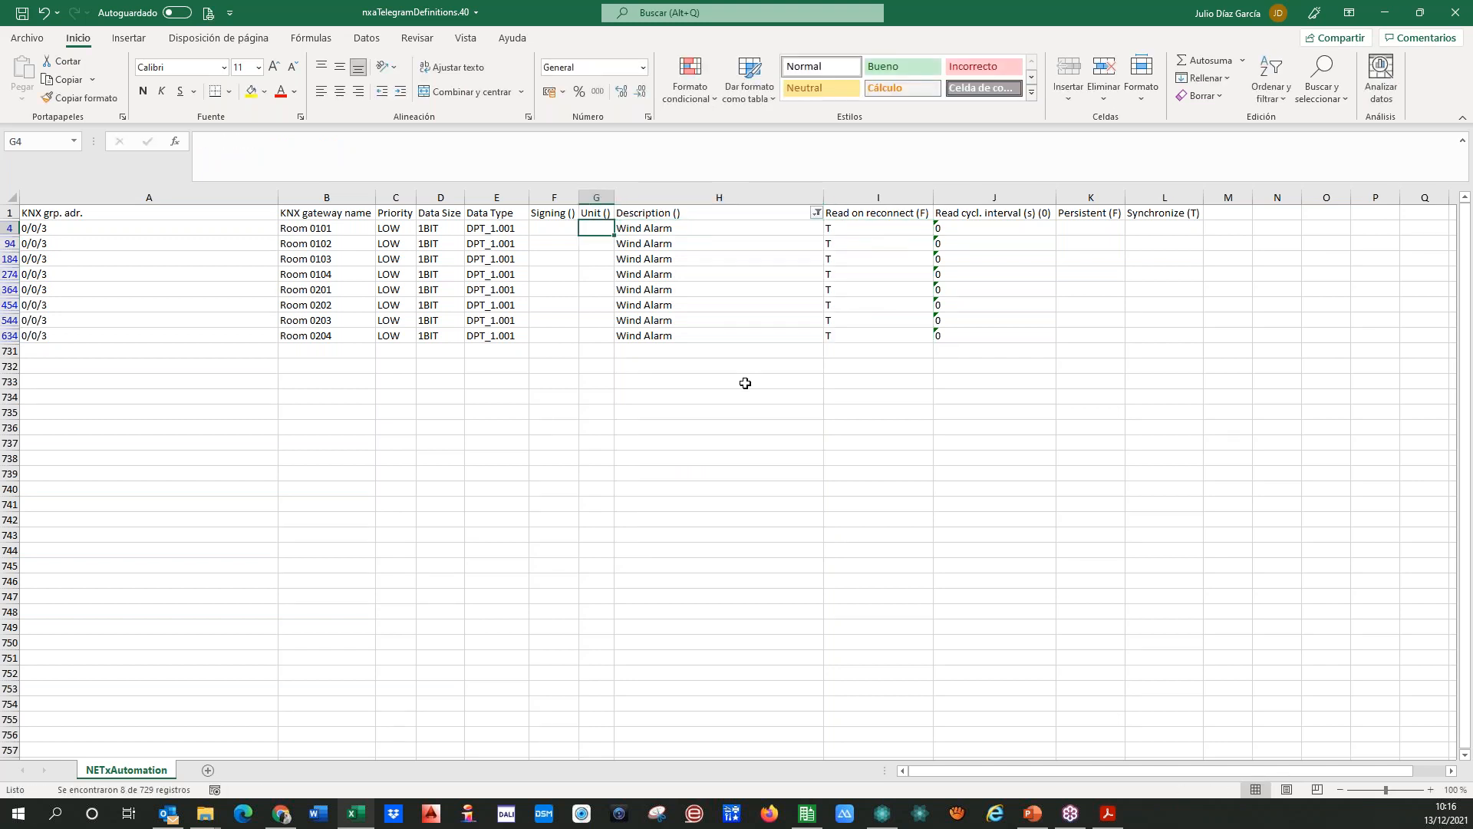
key(Right)
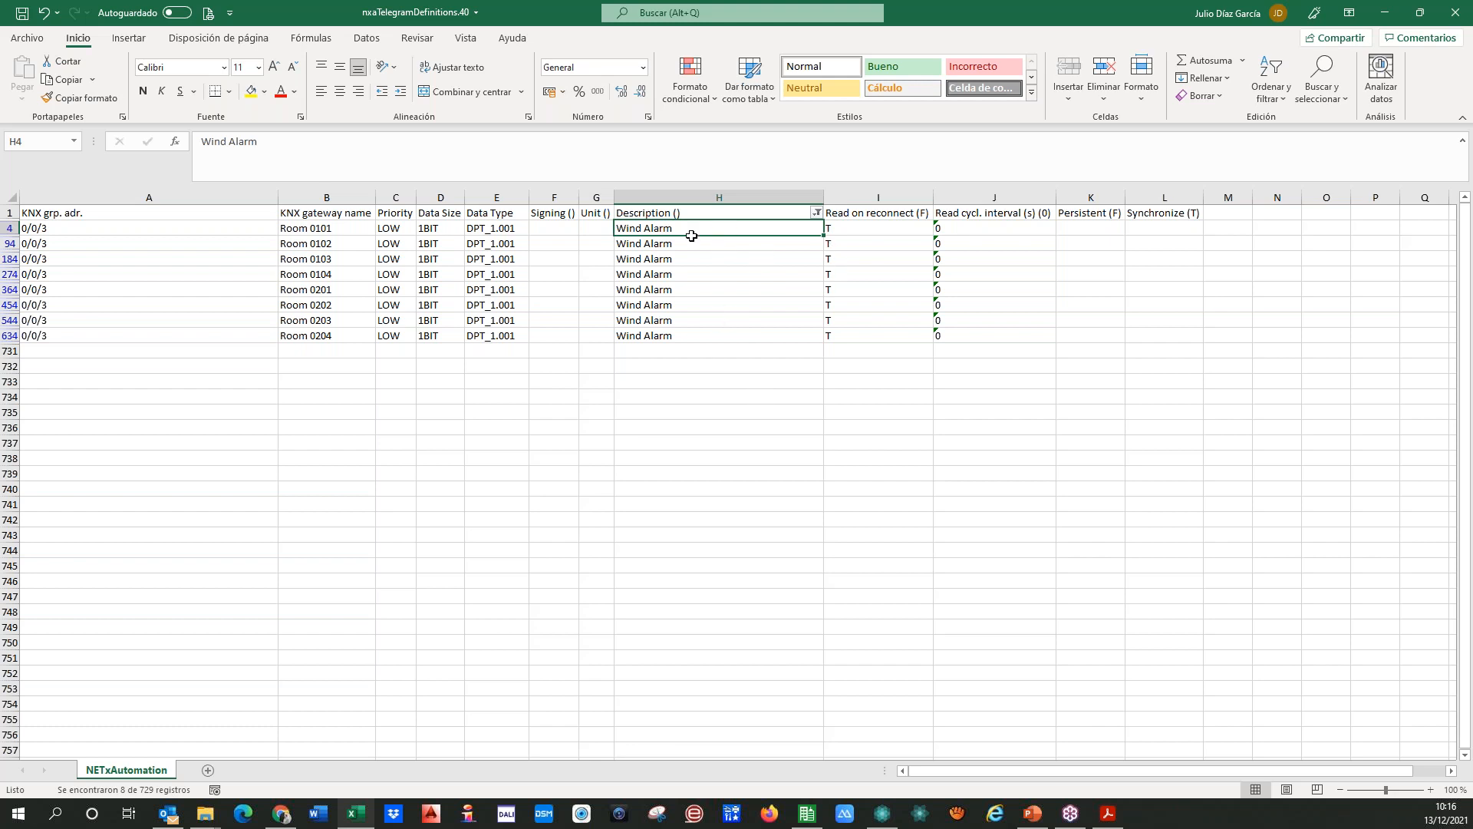
Step: Reselect all values in the Description filter to show every telegram definition again
click(817, 214)
click(664, 394)
click(663, 394)
click(723, 535)
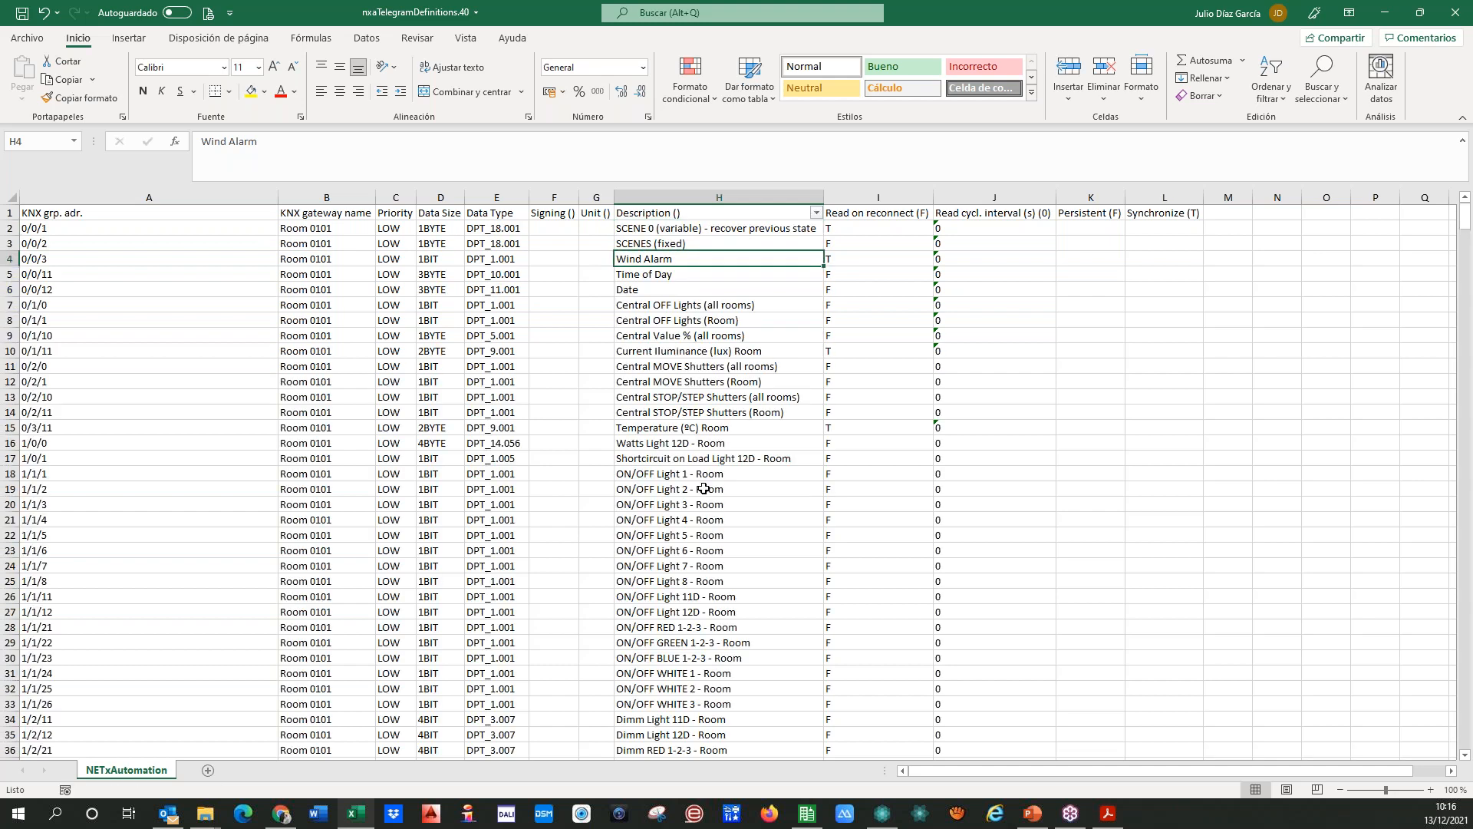
Step: Review the descriptions and Read on reconnect values of the ON/OFF Light 2 and Temperature rows in Room 0101
click(663, 485)
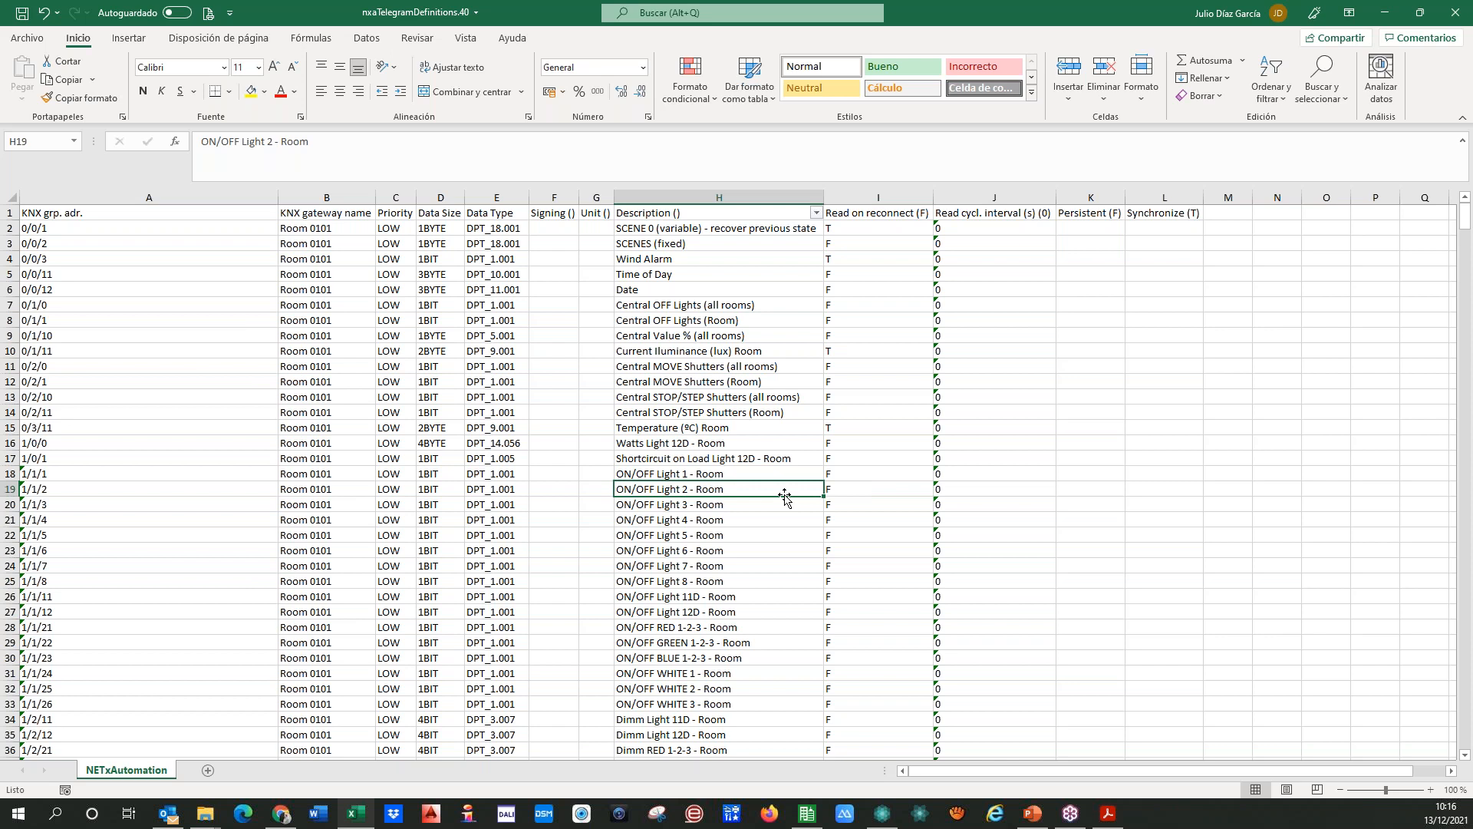
key(Right)
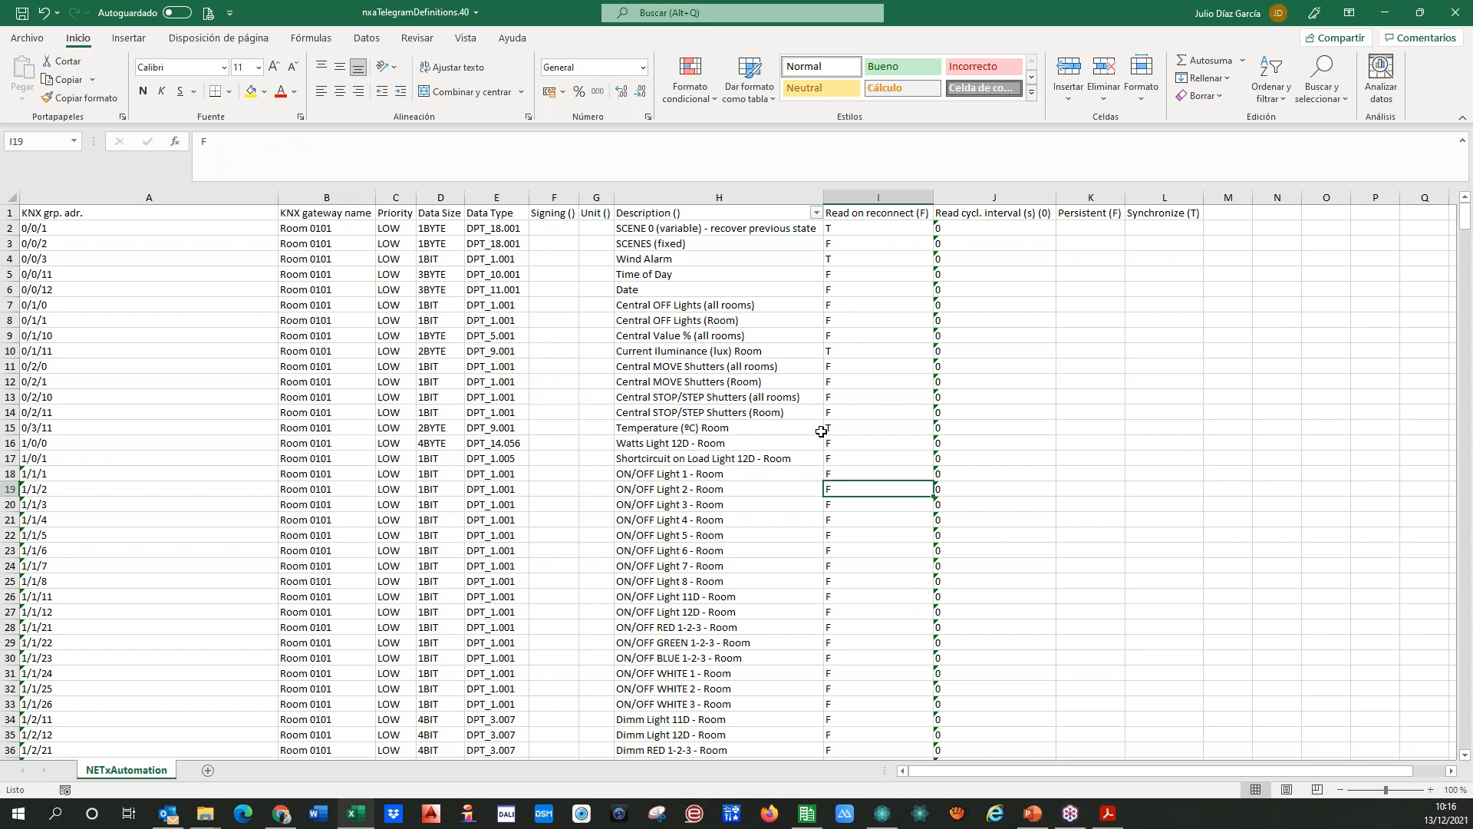
click(862, 426)
key(Left)
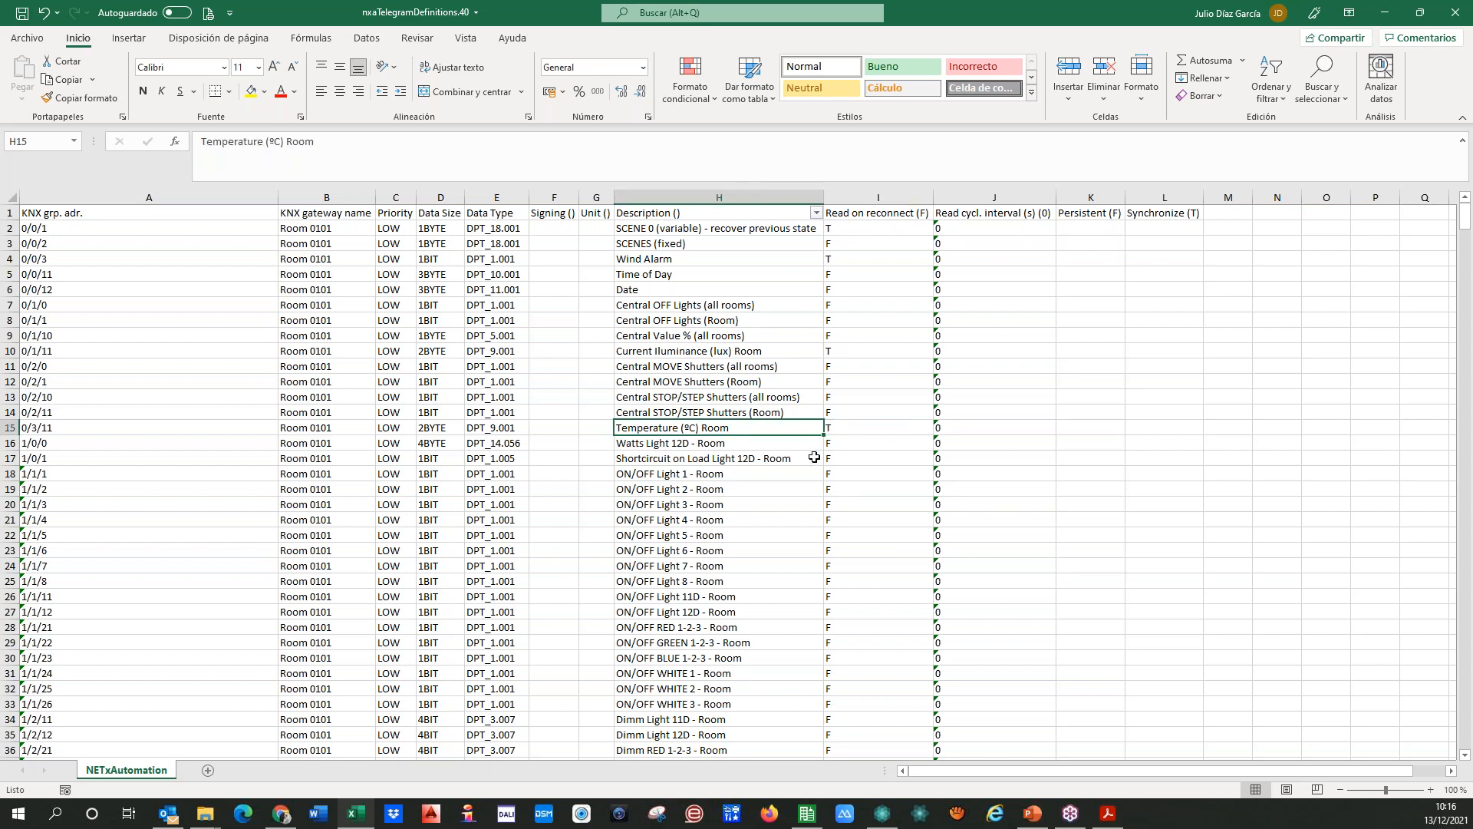
key(Right)
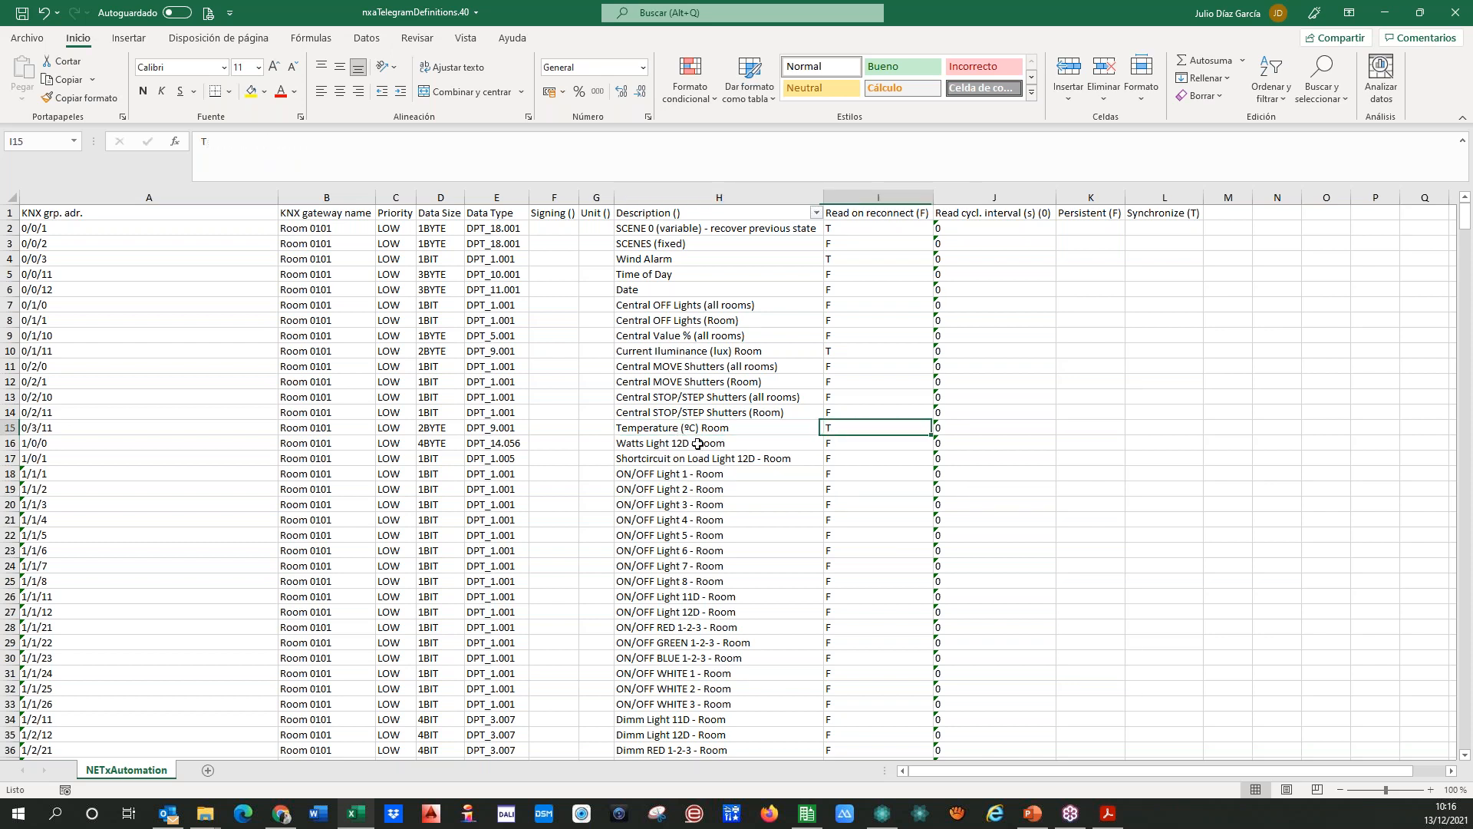
key(Left)
key(Right)
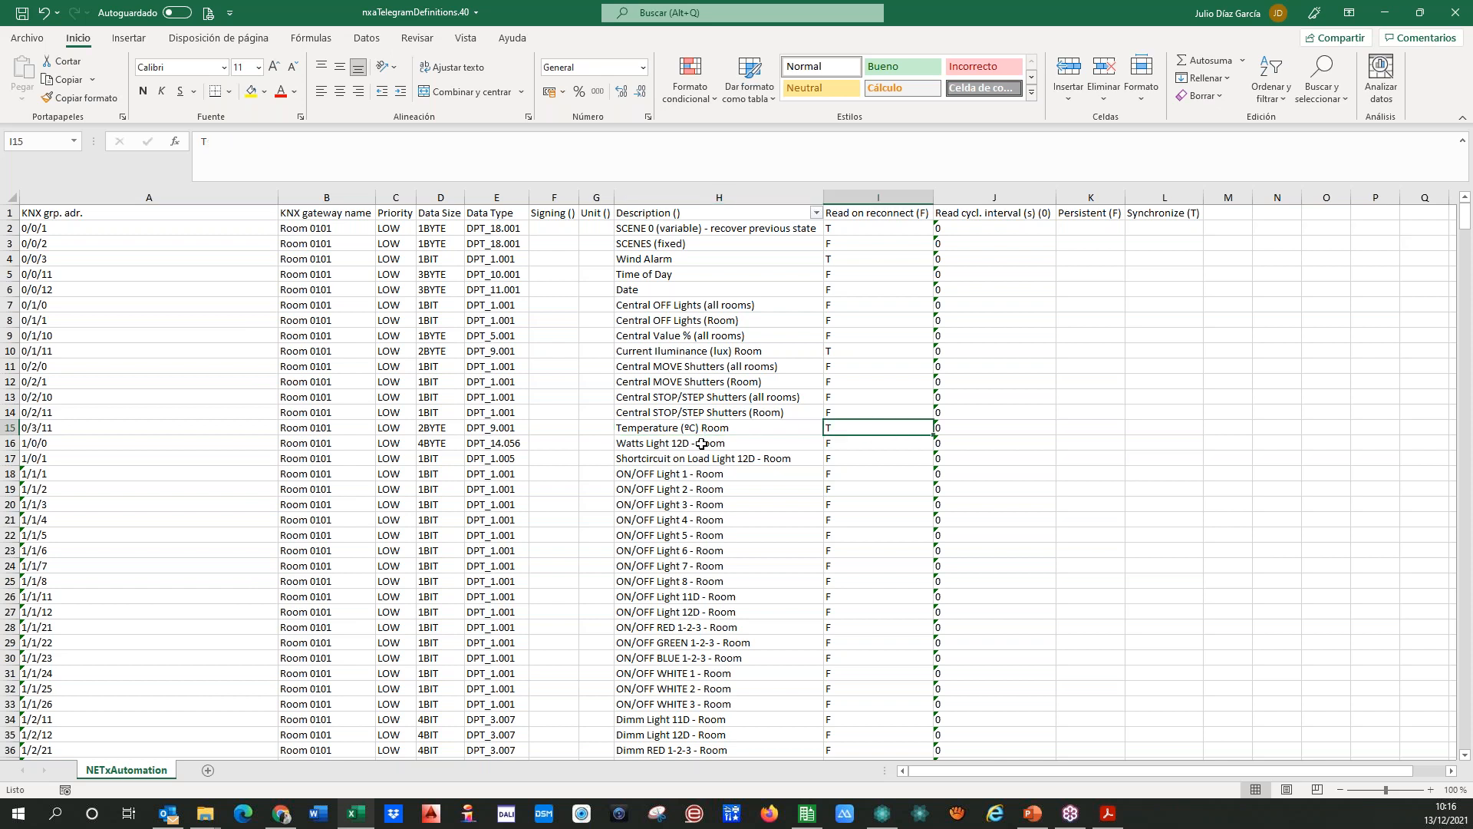
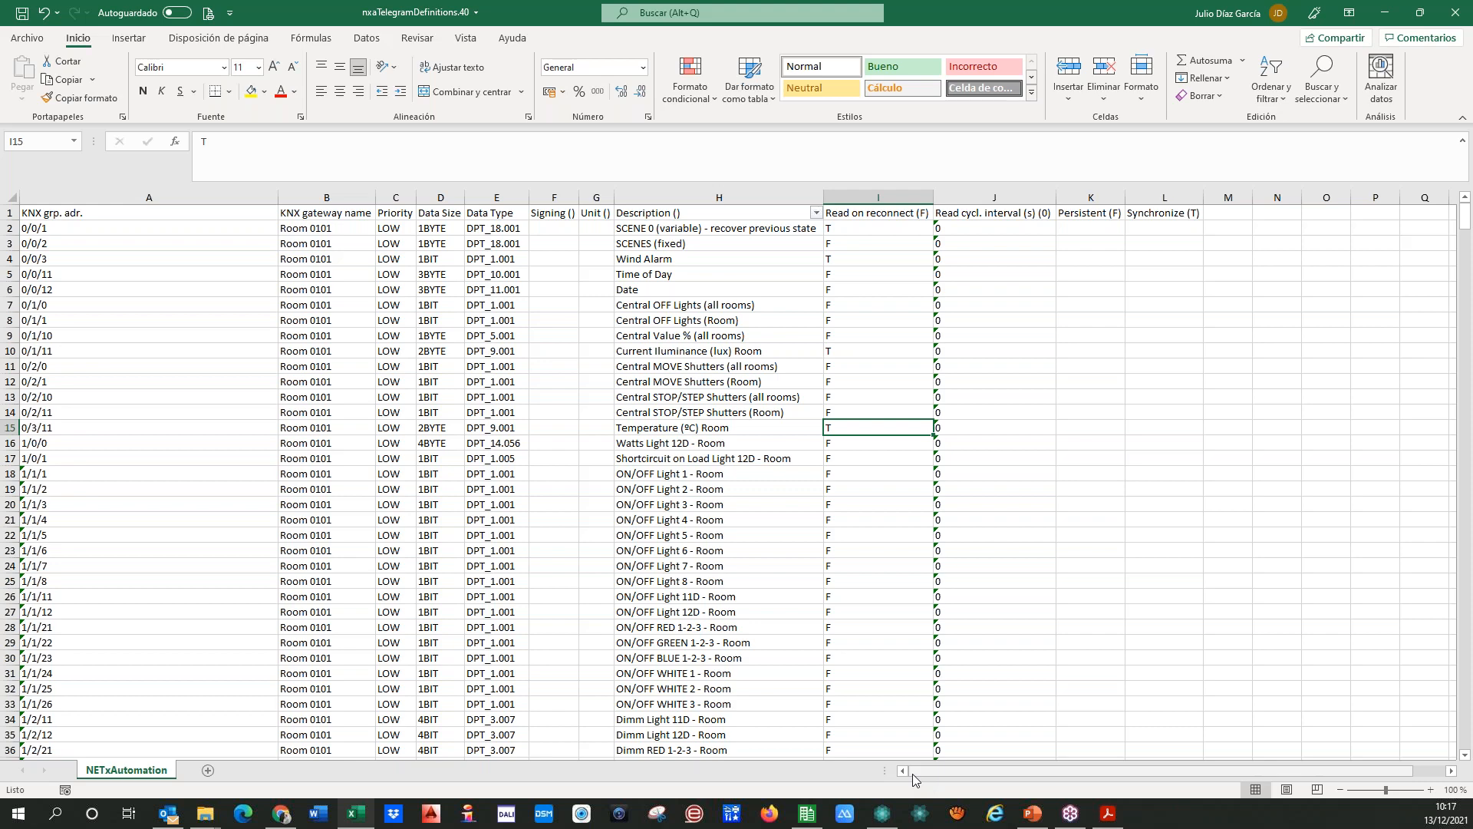
Step: Save the nxaTelegramDefinitions.40 workbook and close it
mouse_move(913, 774)
mouse_down()
mouse_move(964, 775)
mouse_move(906, 775)
mouse_up()
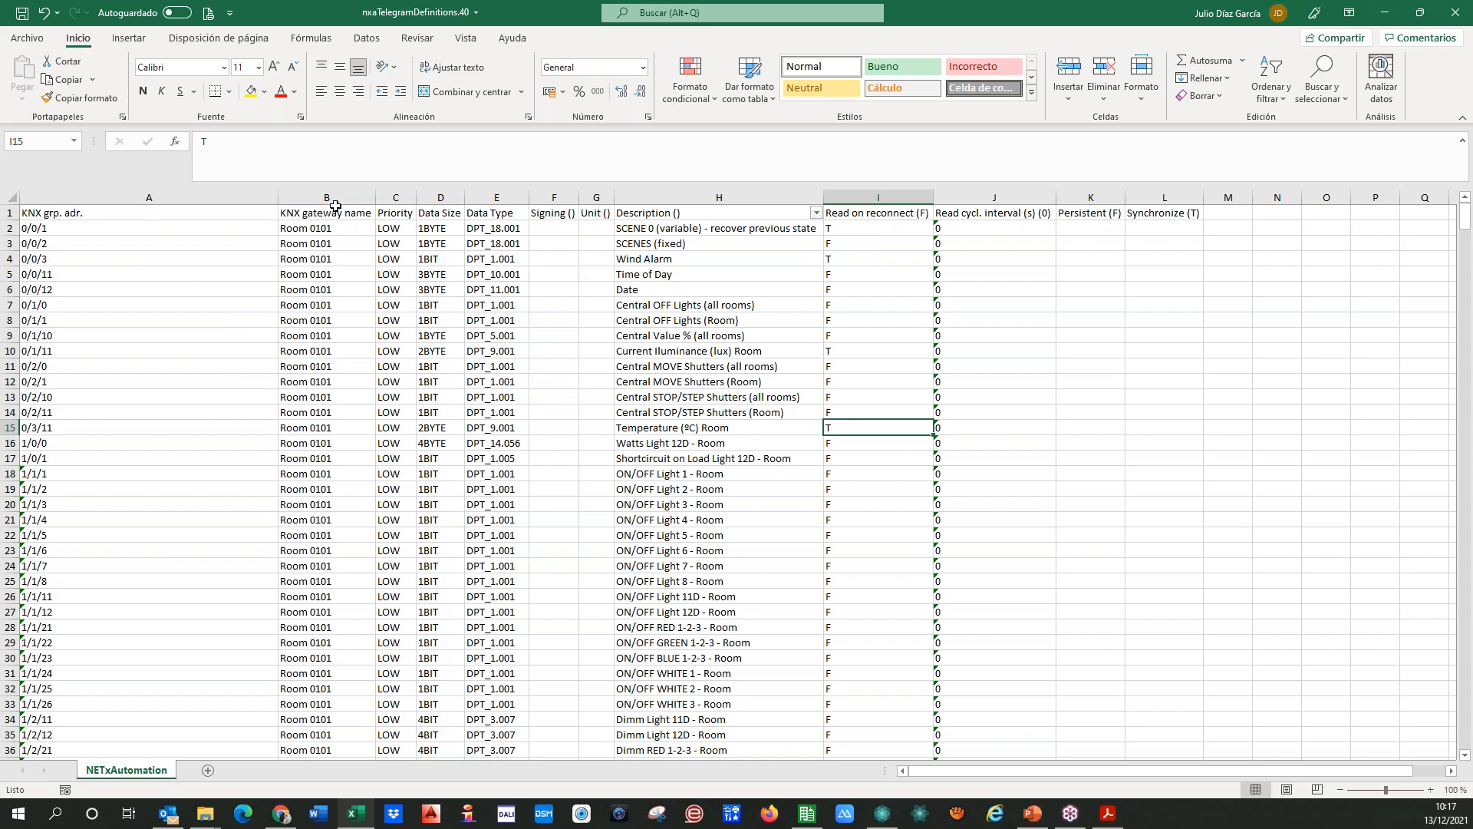
click(221, 195)
click(188, 214)
click(22, 14)
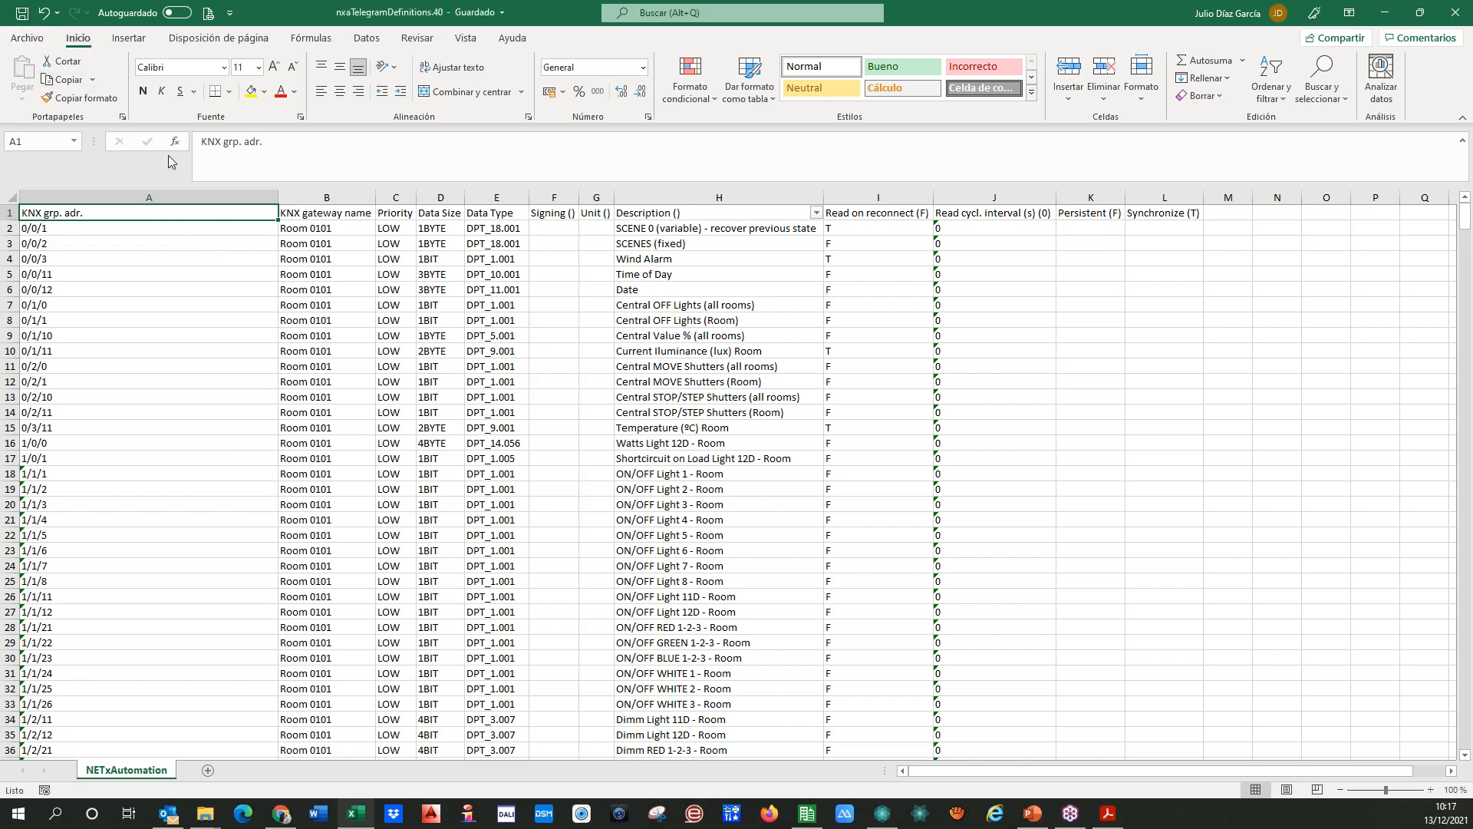
click(1453, 15)
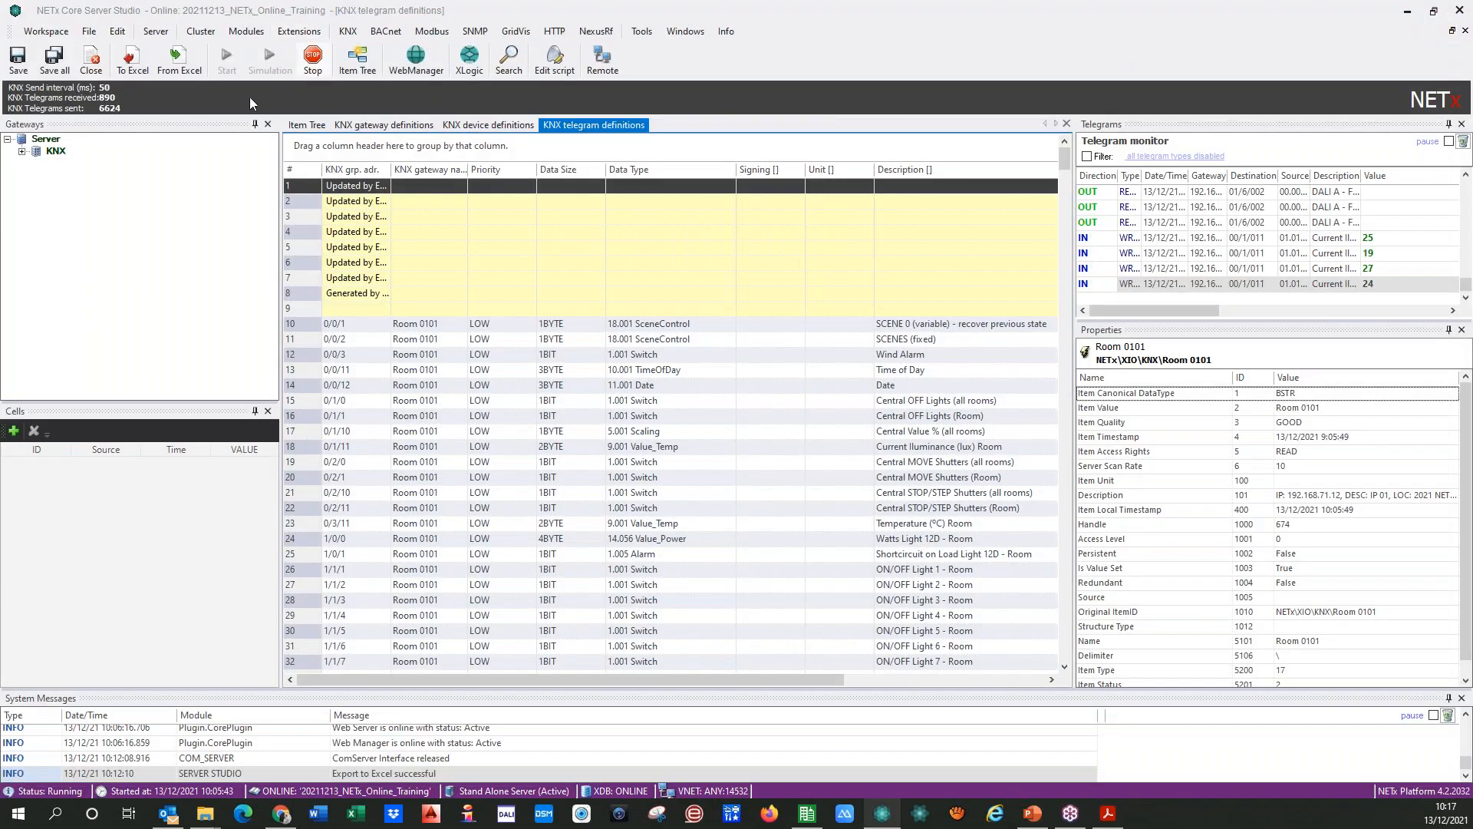
Step: In NETx Core Server Studio, import nxaTelegramDefinitions.40 from Excel and save the changed data without restarting the server
click(173, 54)
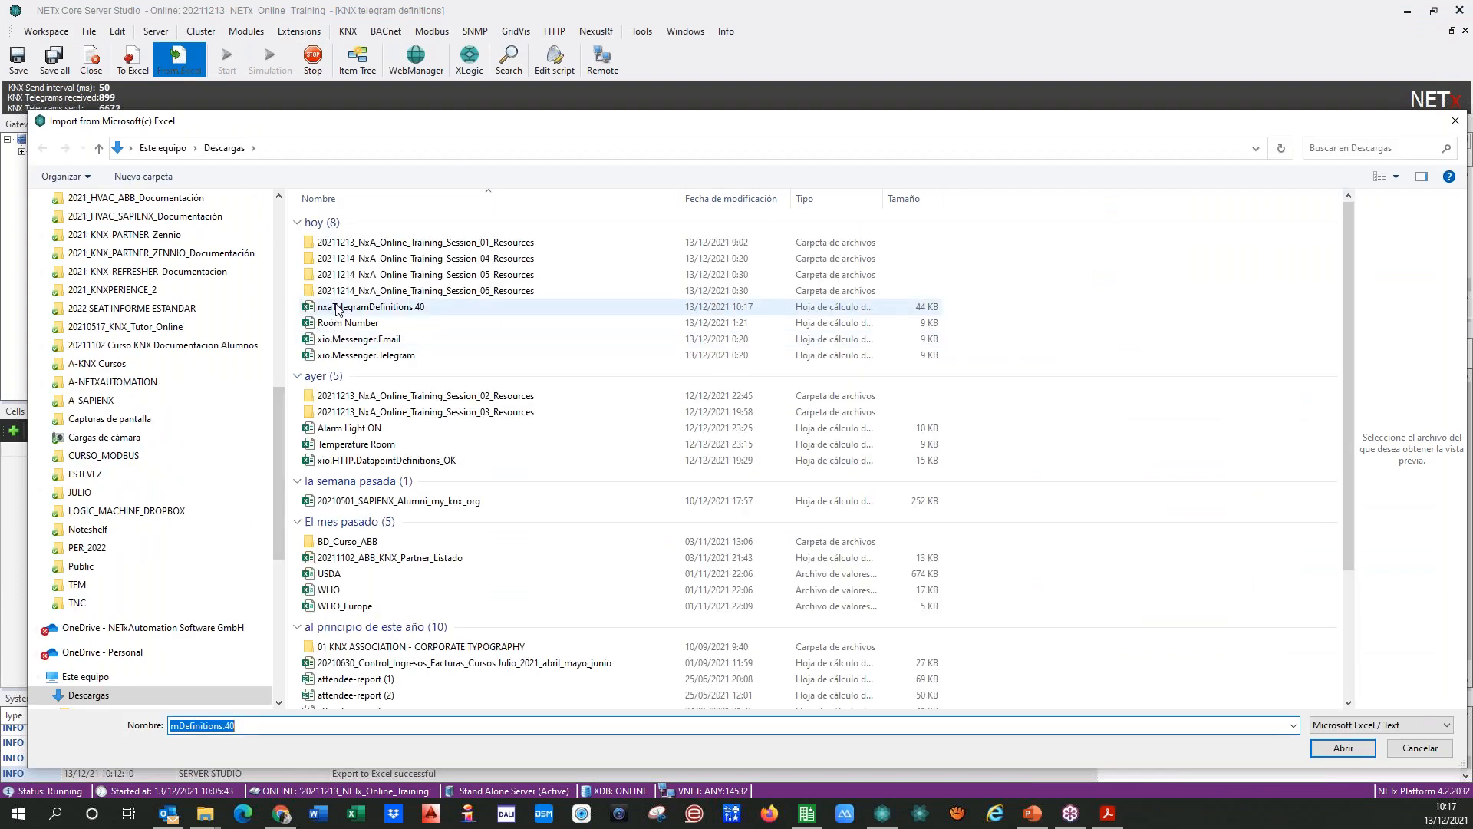
click(337, 307)
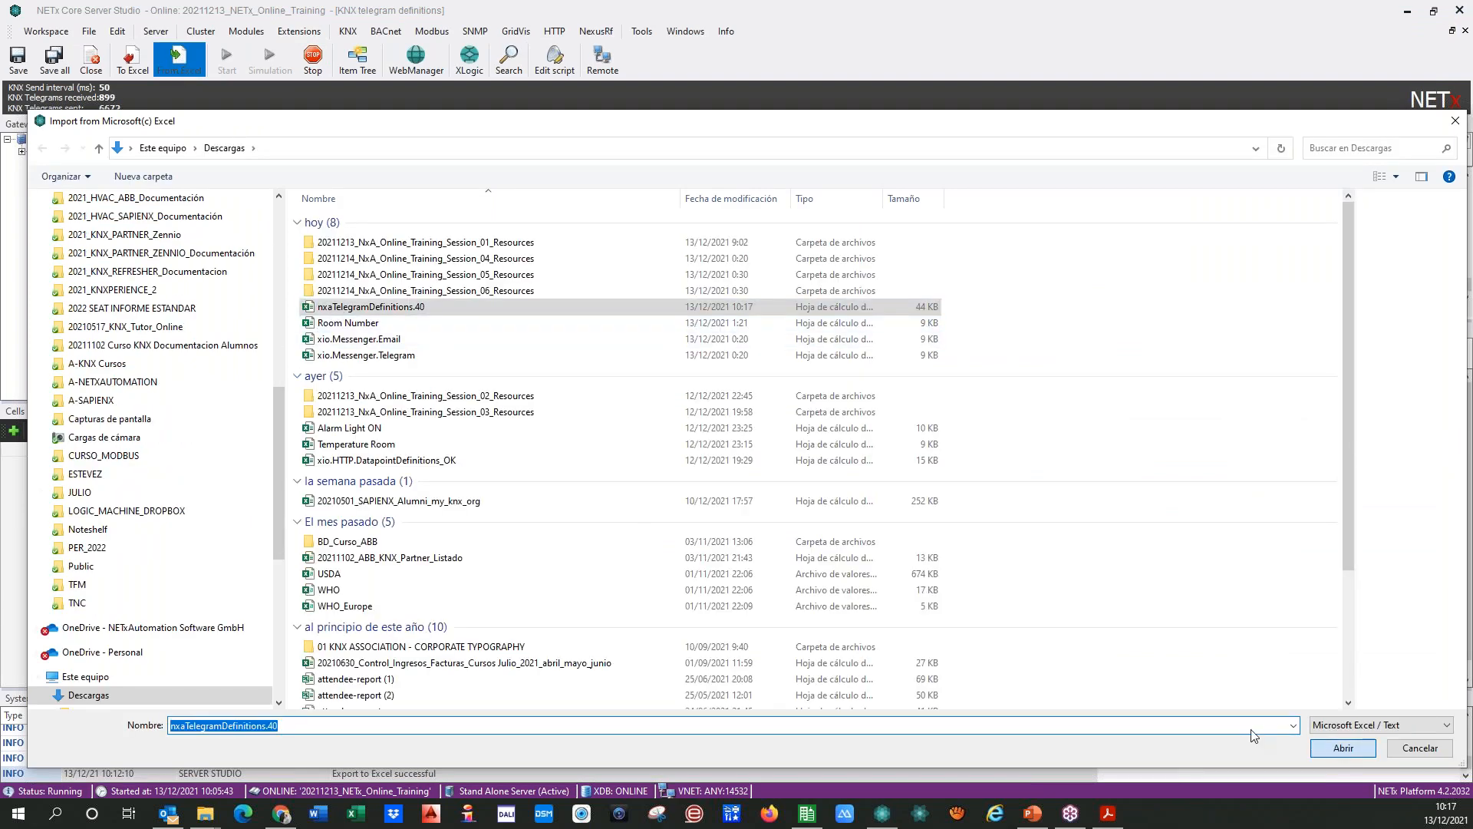
click(1343, 748)
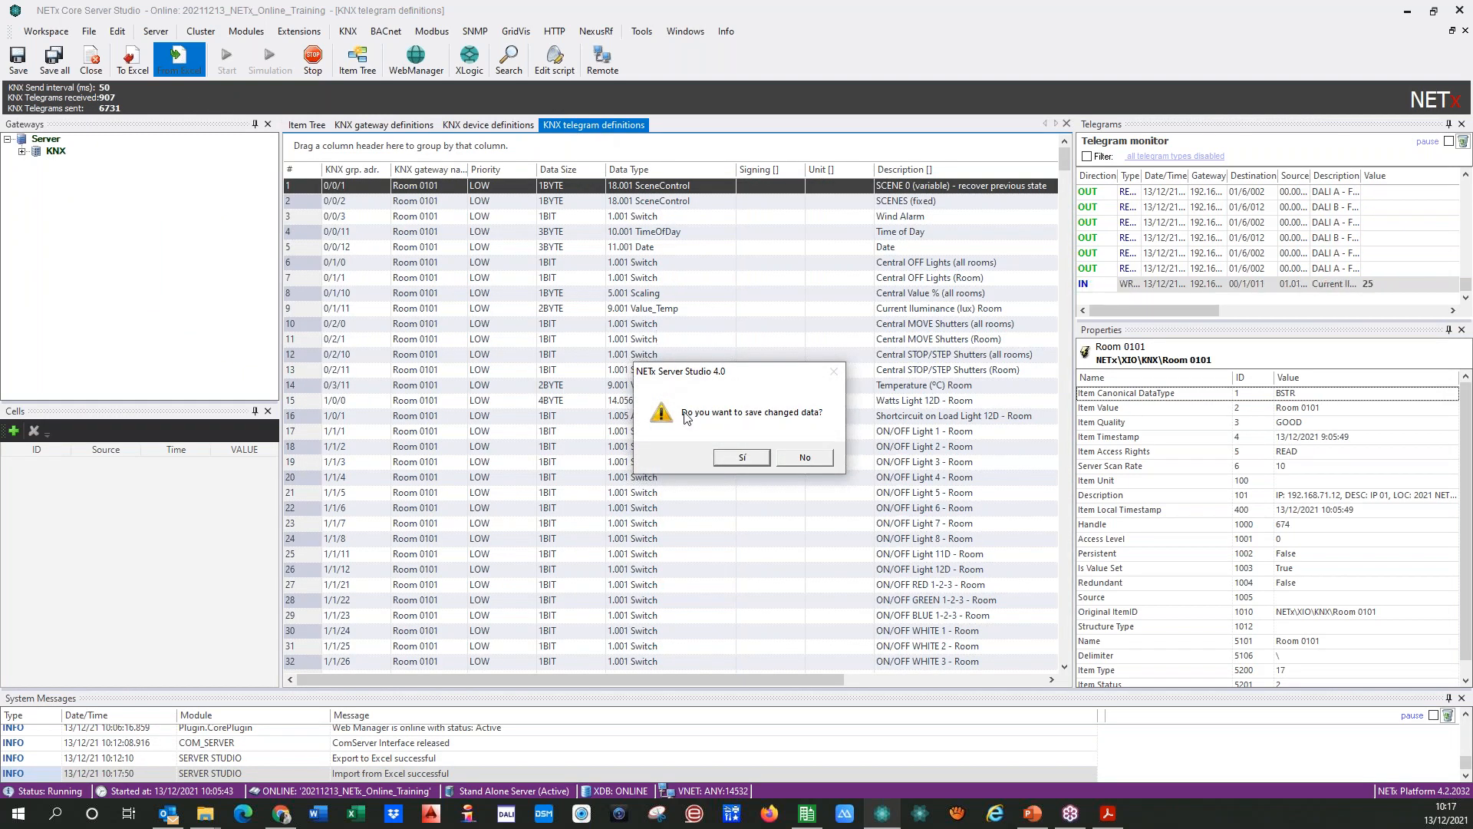
click(741, 457)
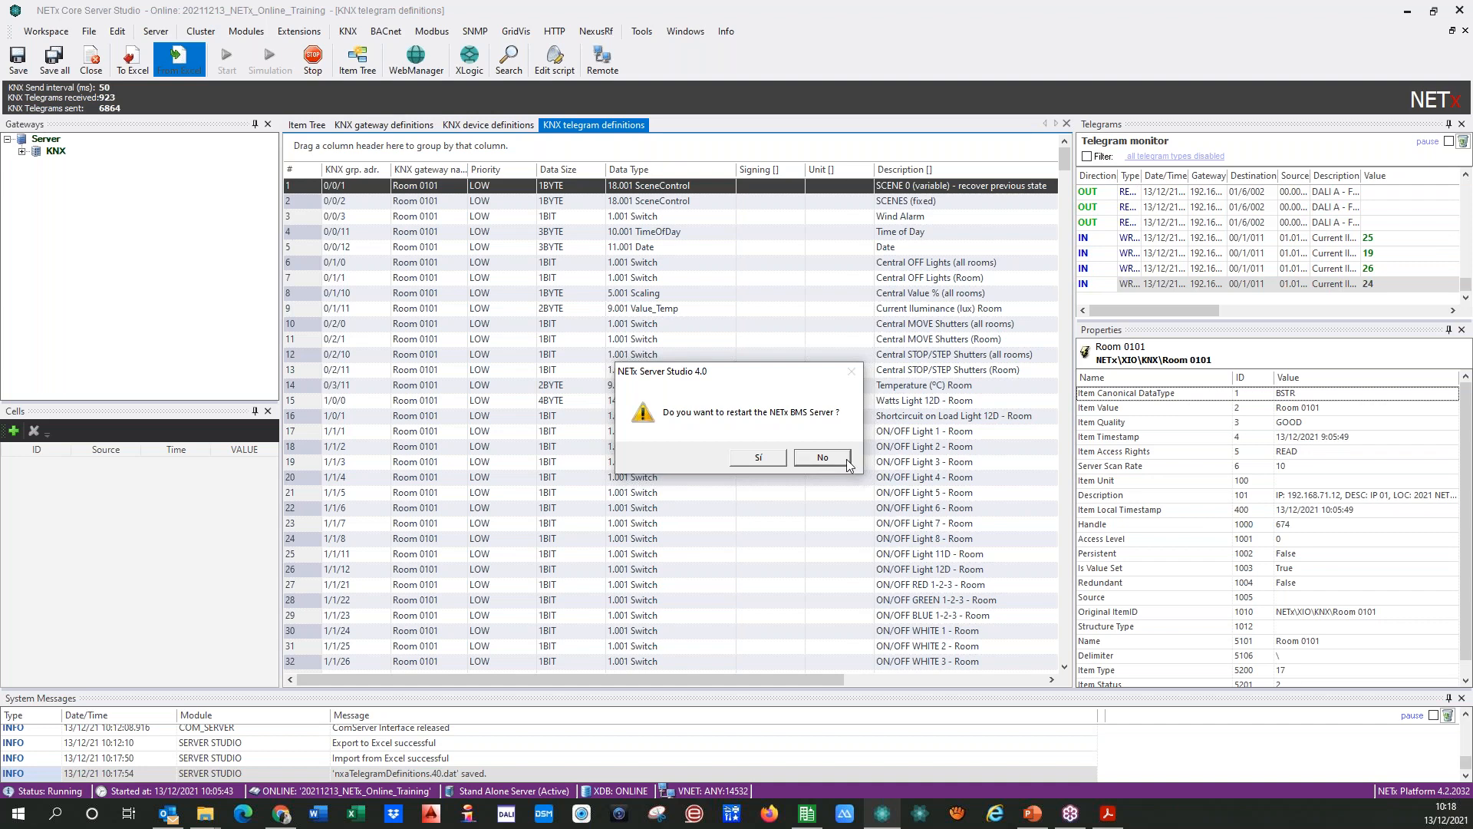
click(822, 457)
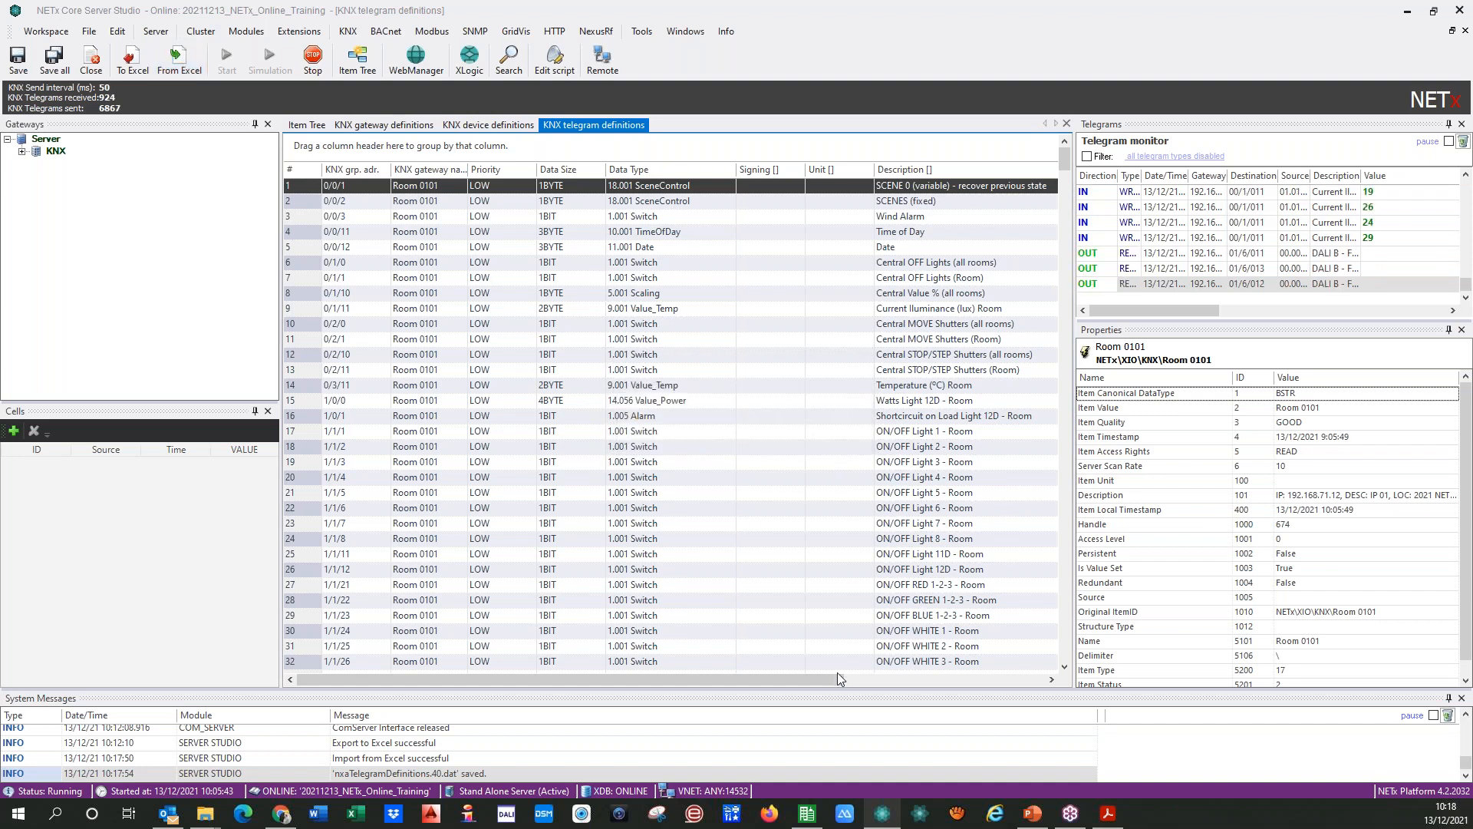
Step: Check the imported Read on reconnect values and sort the telegram definitions by KNX group address
drag(847, 676, 998, 676)
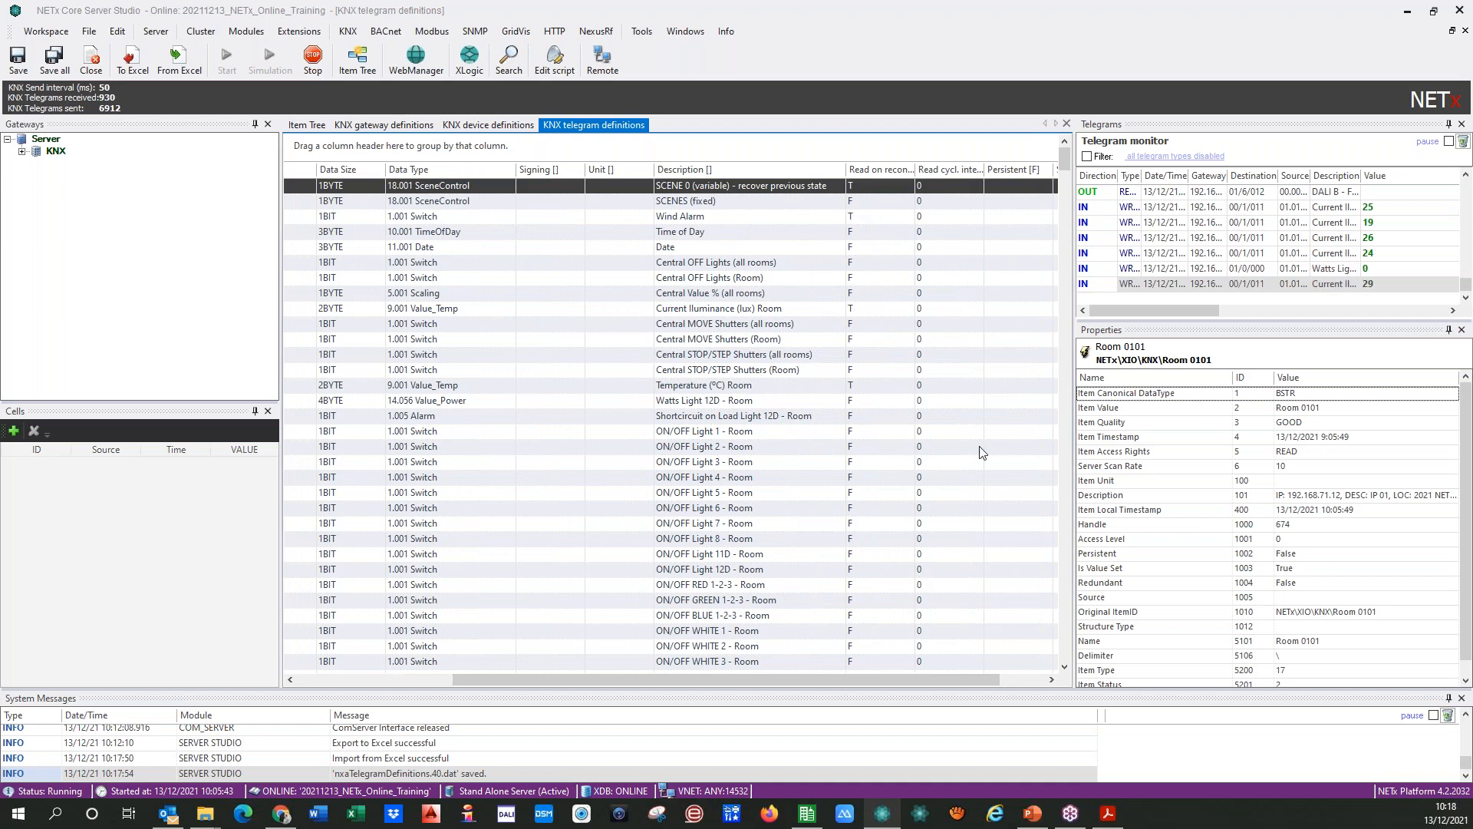
drag(1065, 167, 1068, 214)
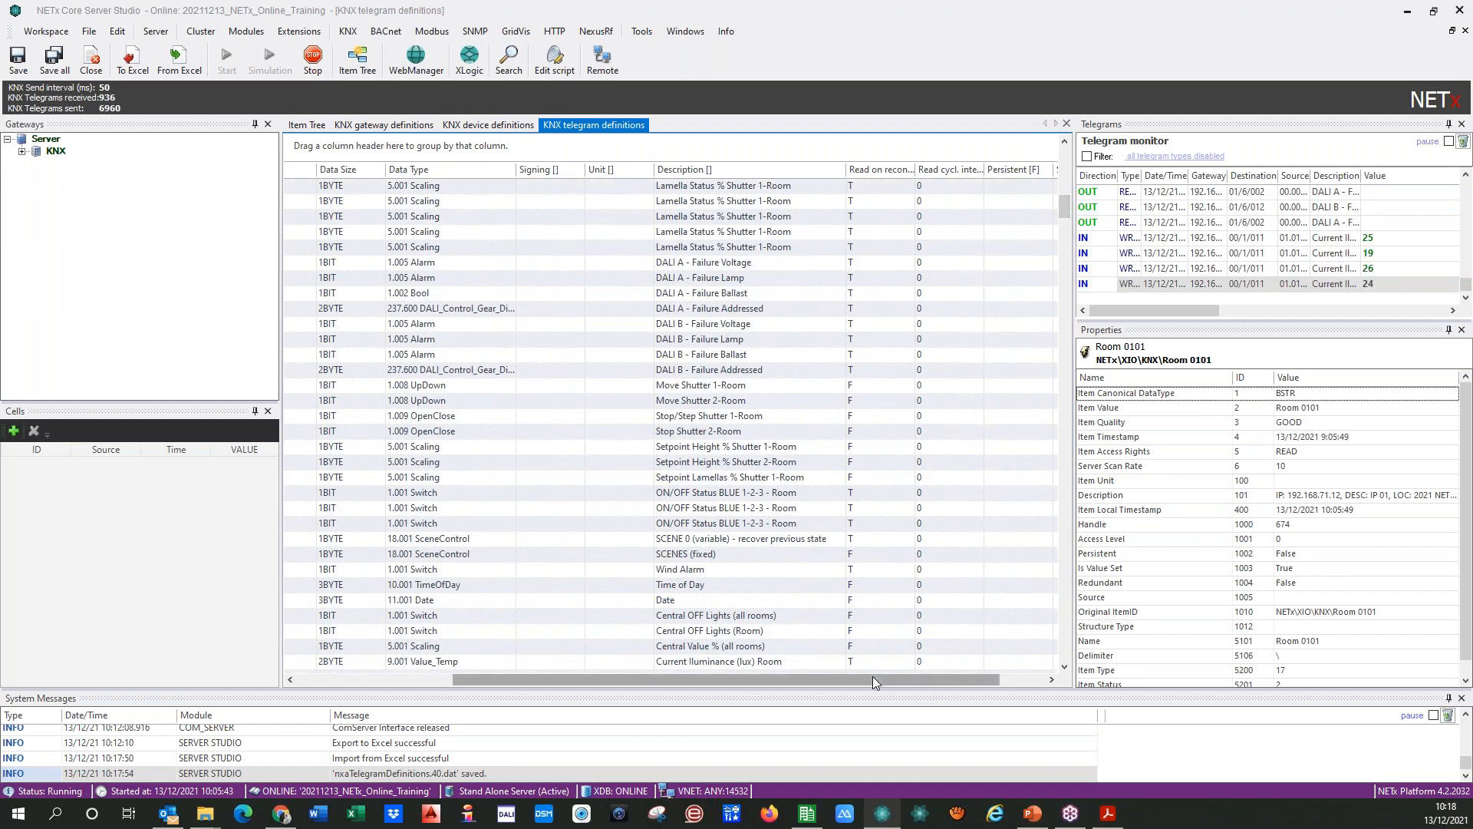
drag(850, 679, 638, 686)
drag(1065, 206, 1065, 153)
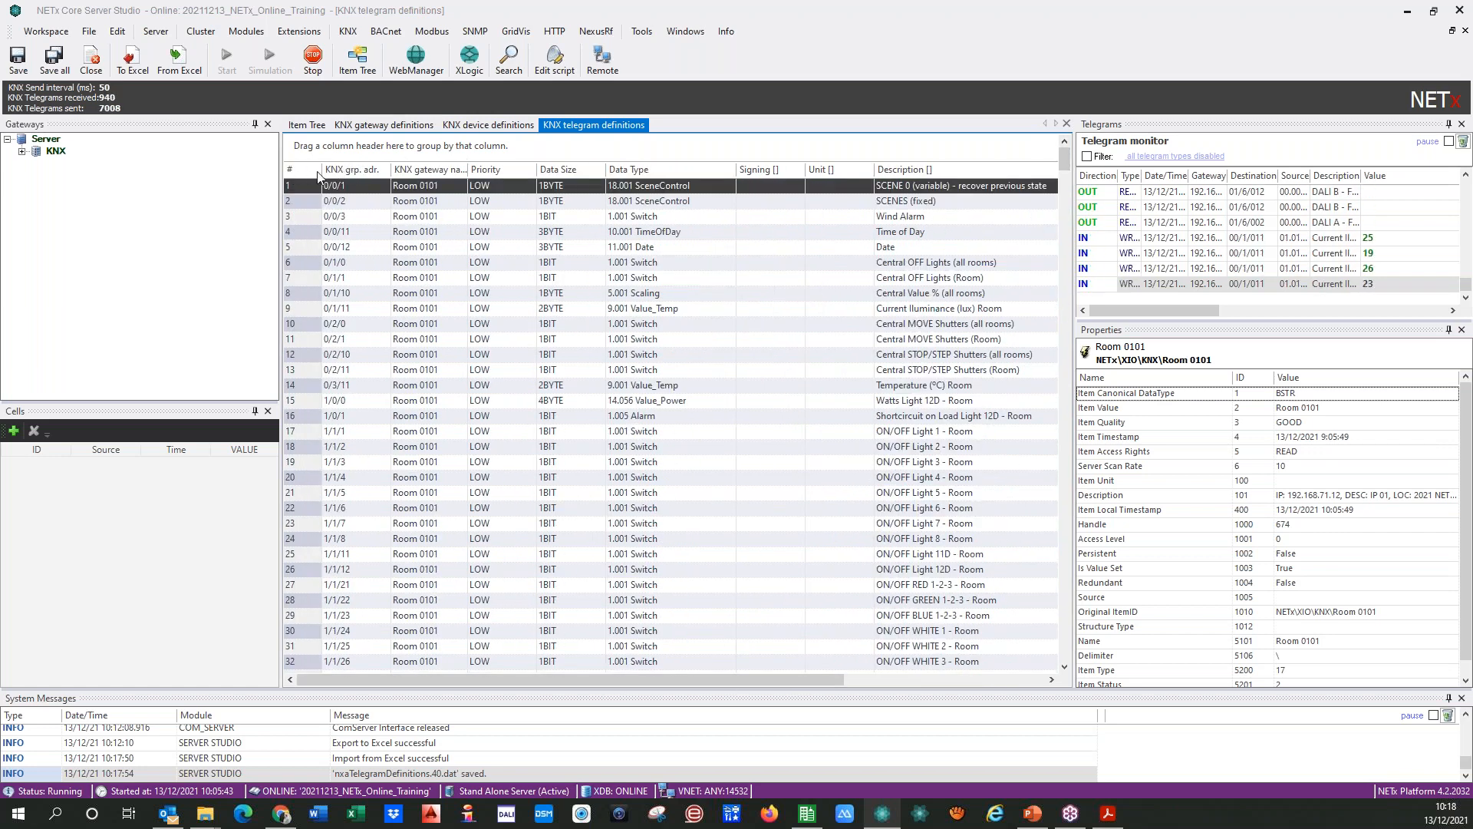
click(353, 170)
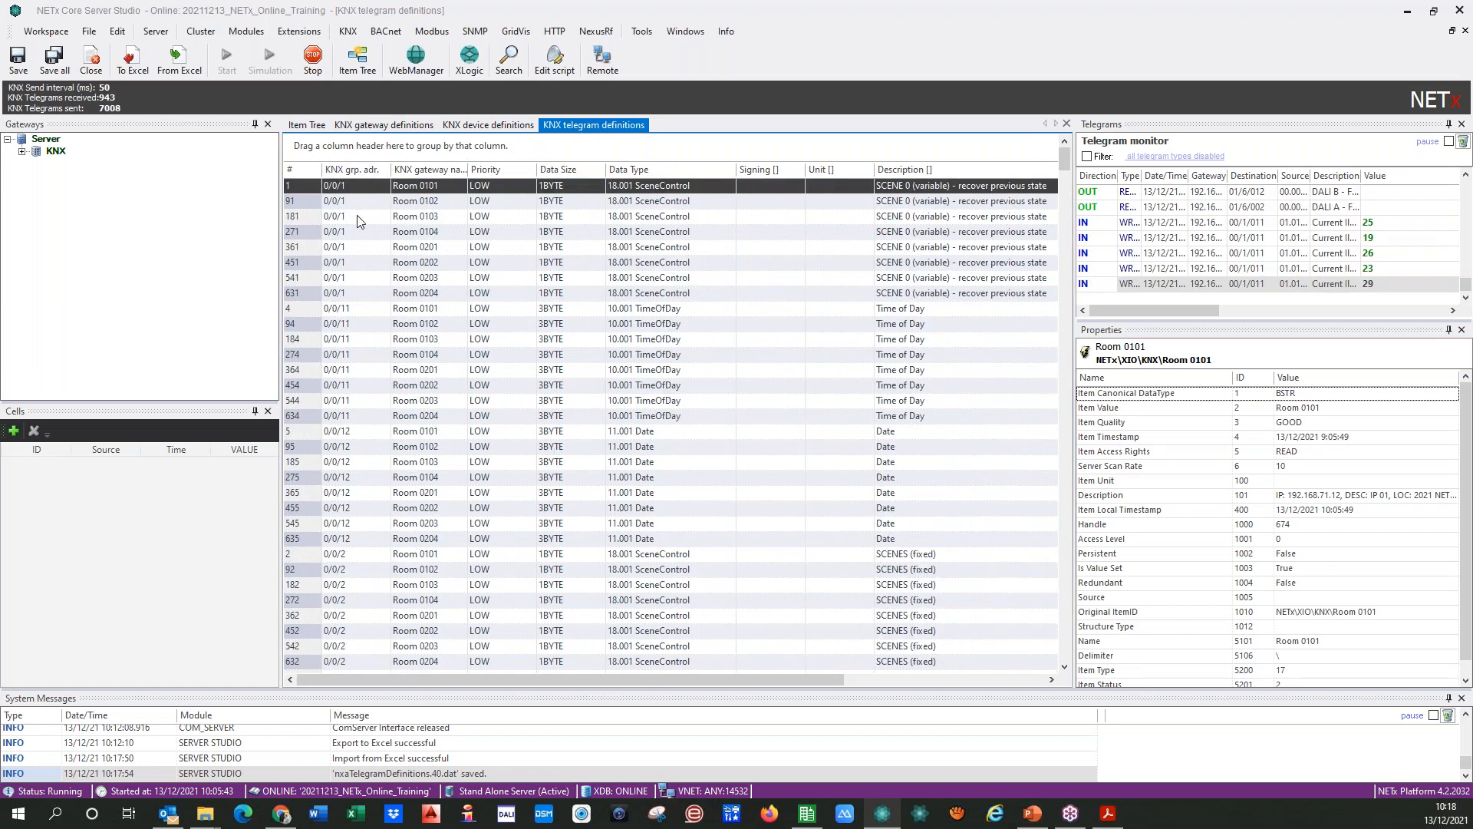
Step: Delete the 0/0/1 SCENE 0 rows of Rooms 0102 to 0204, keeping only the Room 0101 row
drag(305, 202, 330, 265)
key(shift+Down)
key(shift+Down)
key(shift+Down)
key(shift+Down)
key(shift+Down)
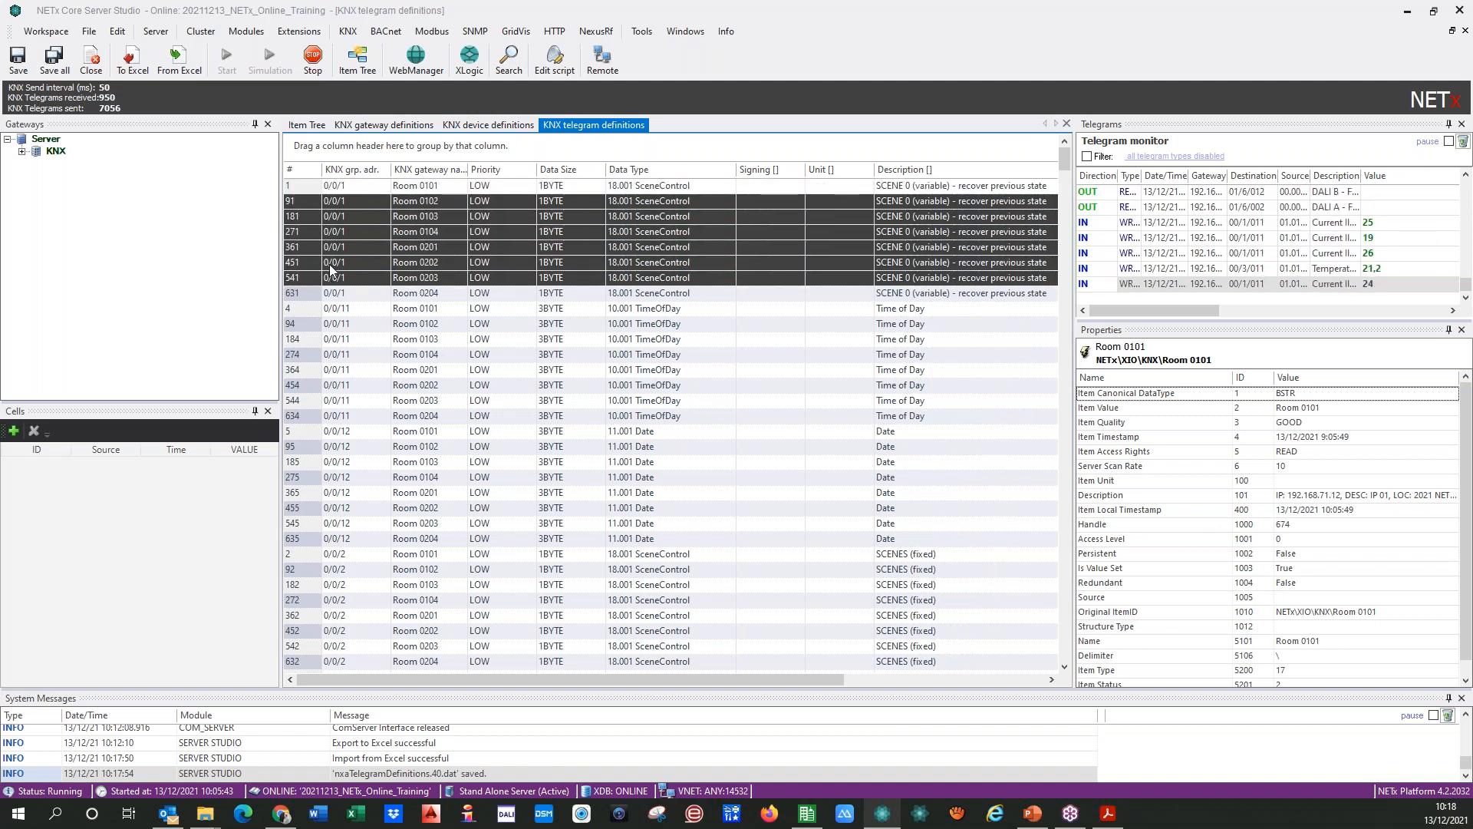
right_click(303, 201)
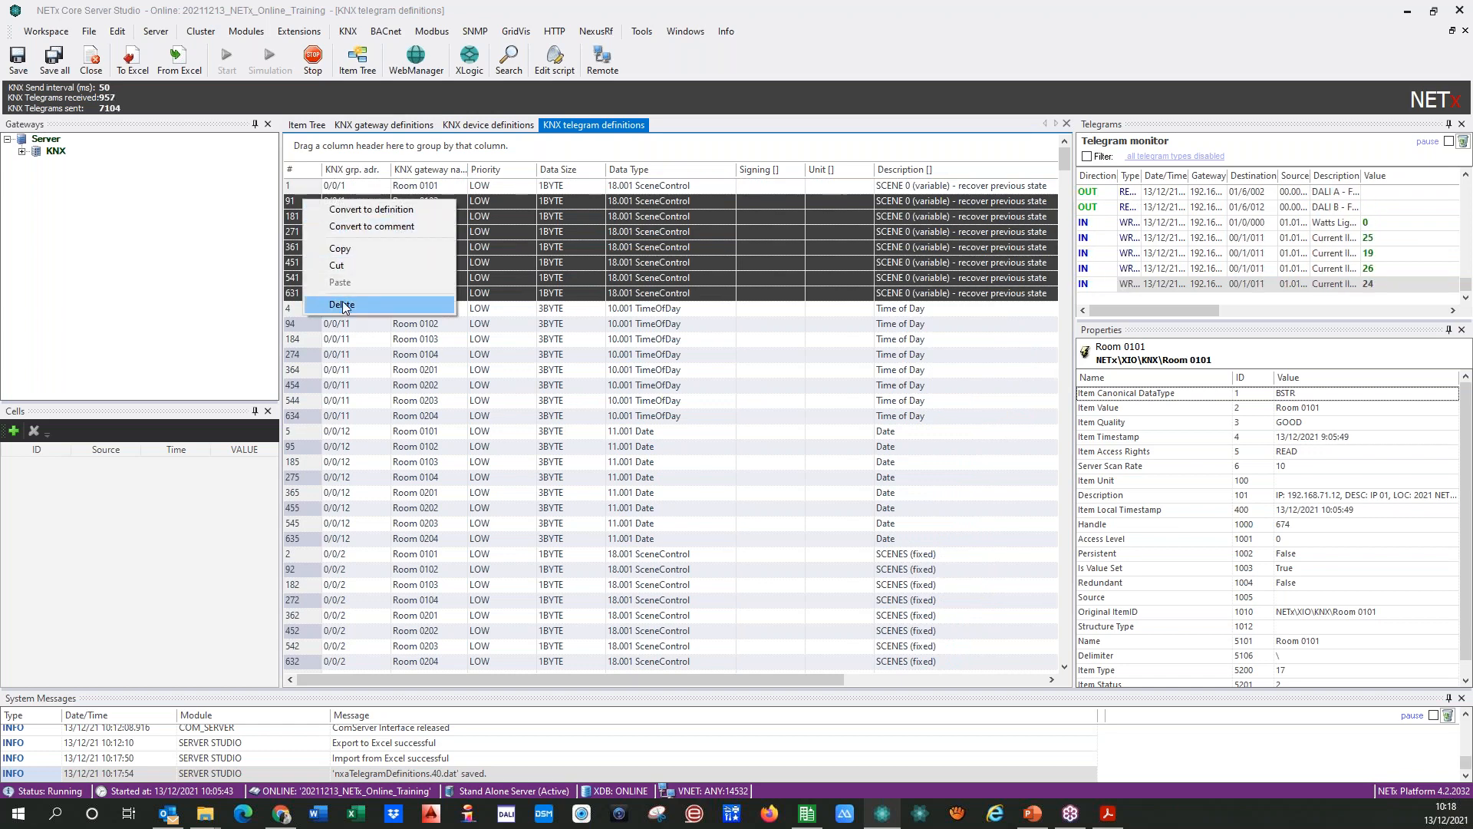
click(342, 306)
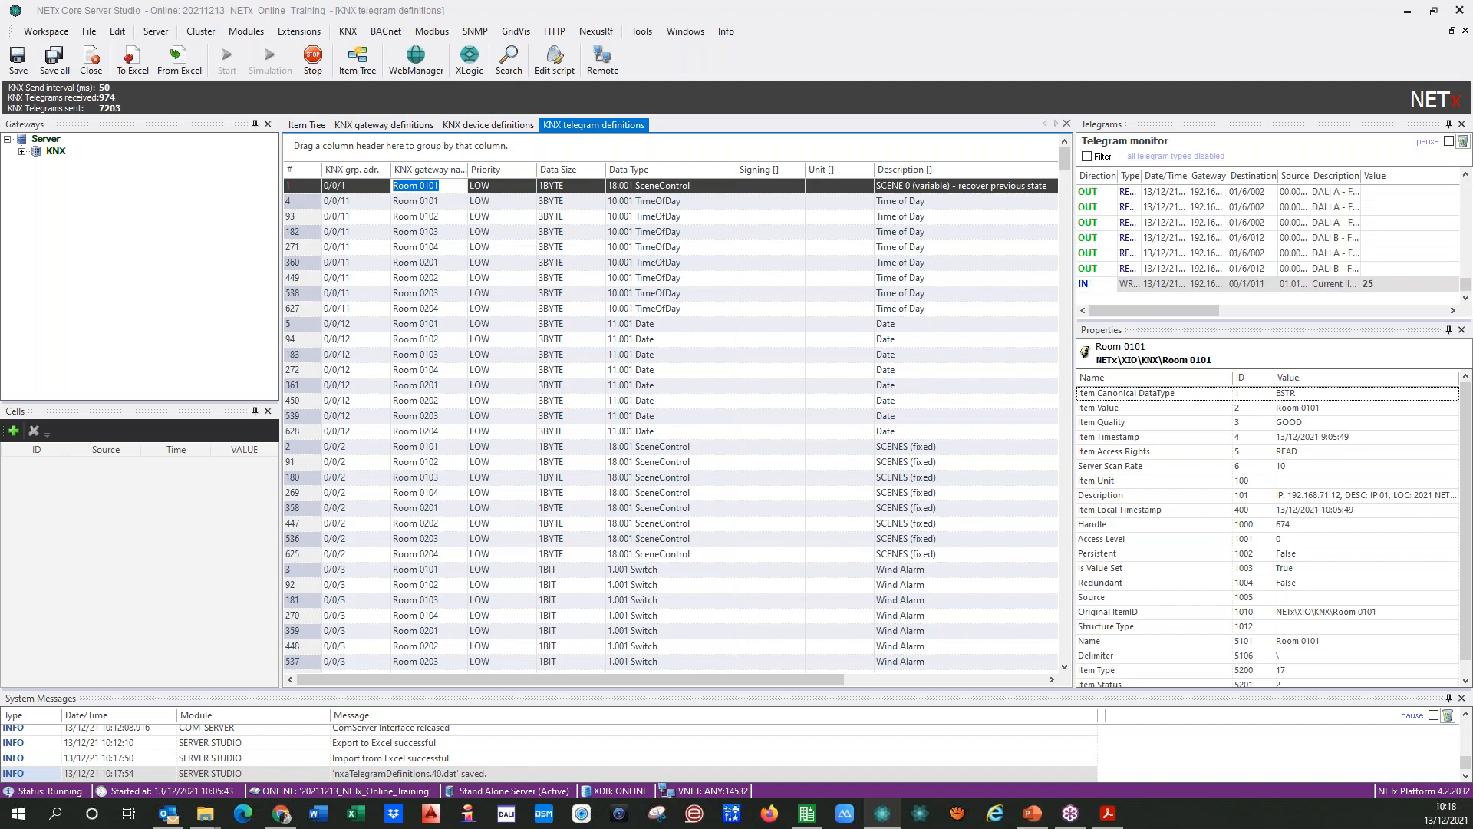
Step: Consult the slide of the IP-labelled devices and set the gateway name of the 0/0/1 SCENE 0 row to BROADCAST
drag(0, 172, 633, 162)
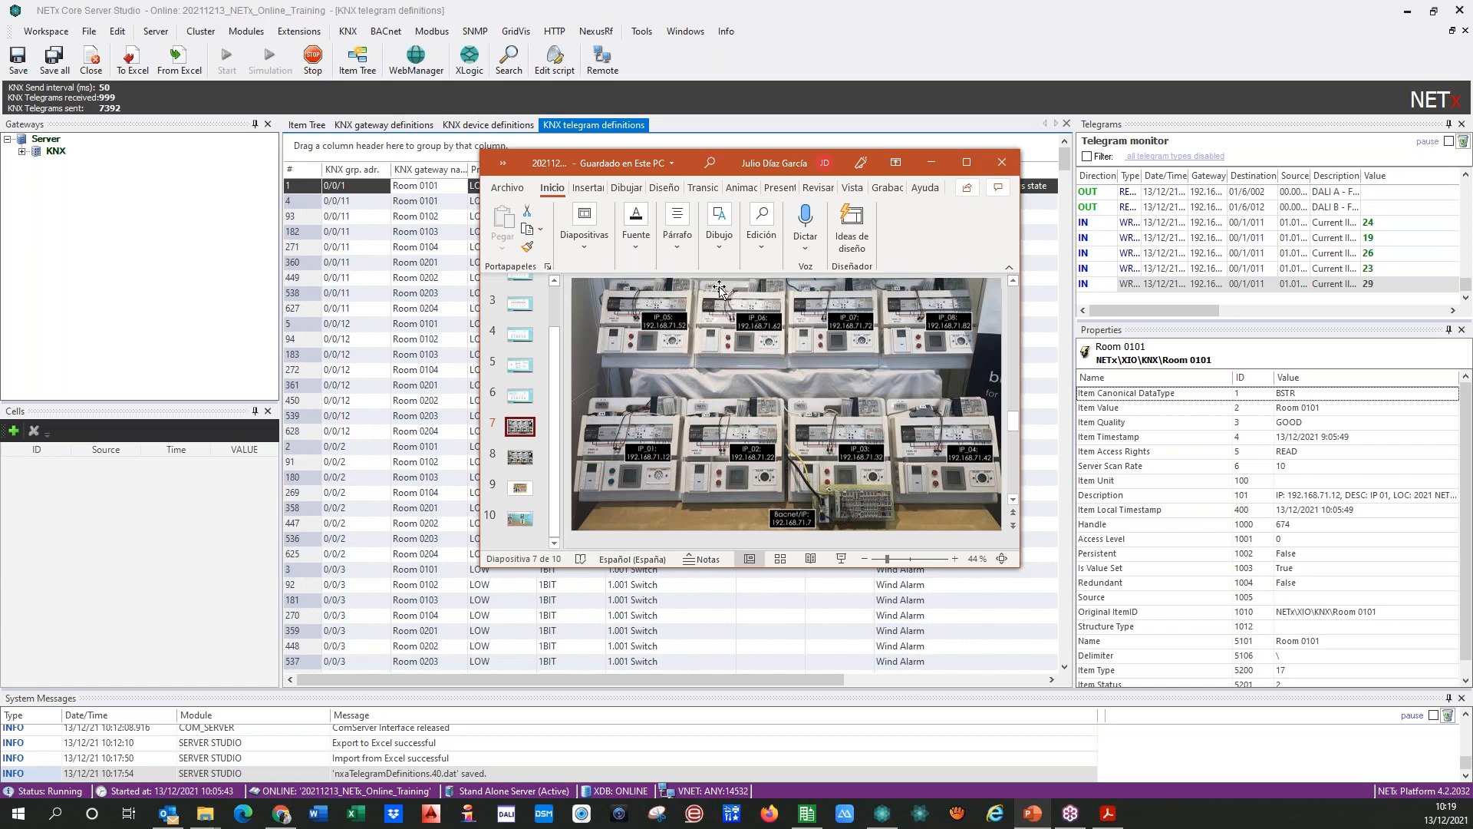
drag(688, 160, 0, 195)
click(456, 184)
click(454, 186)
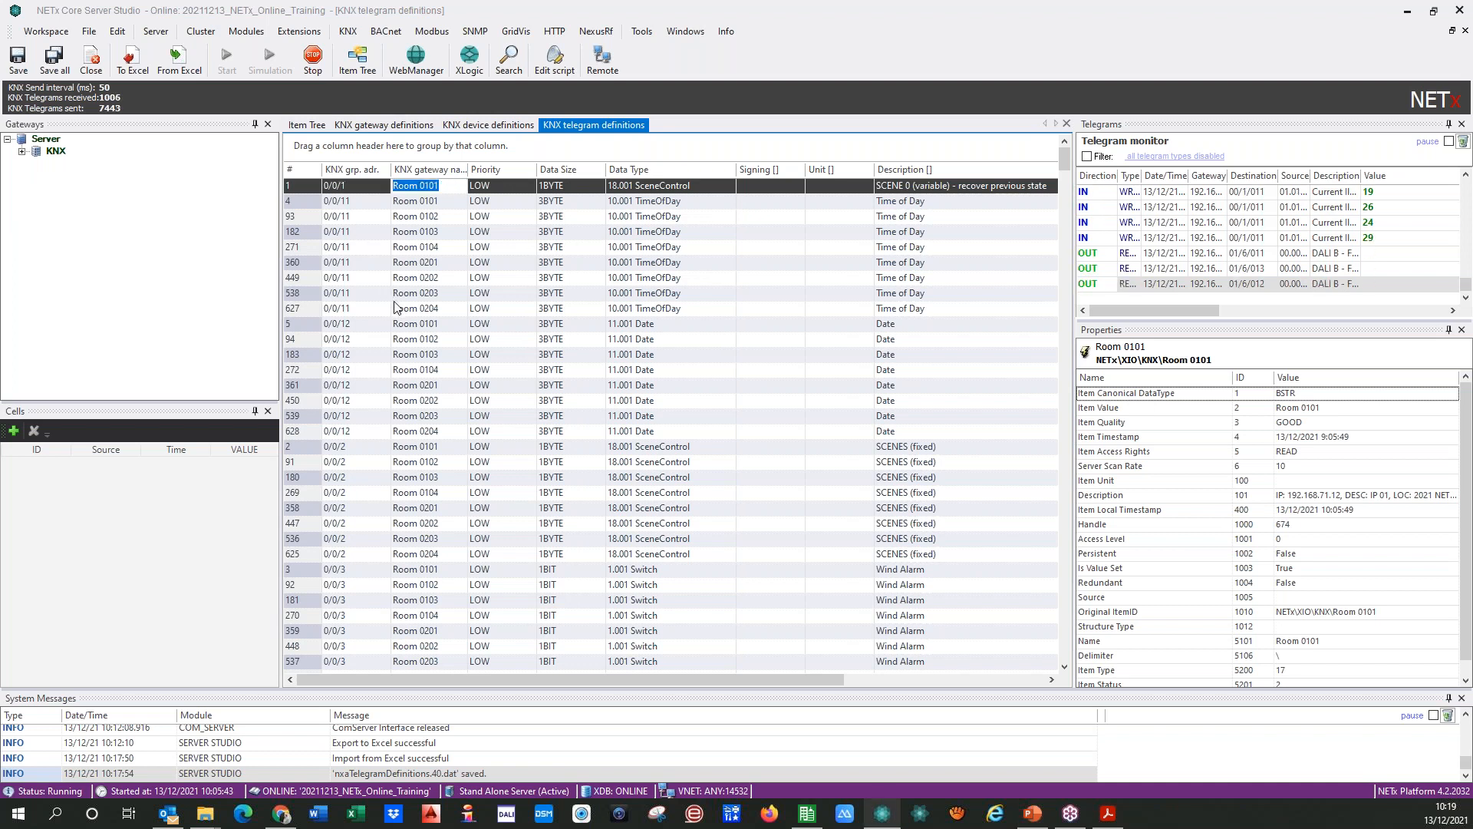
text(BROA)
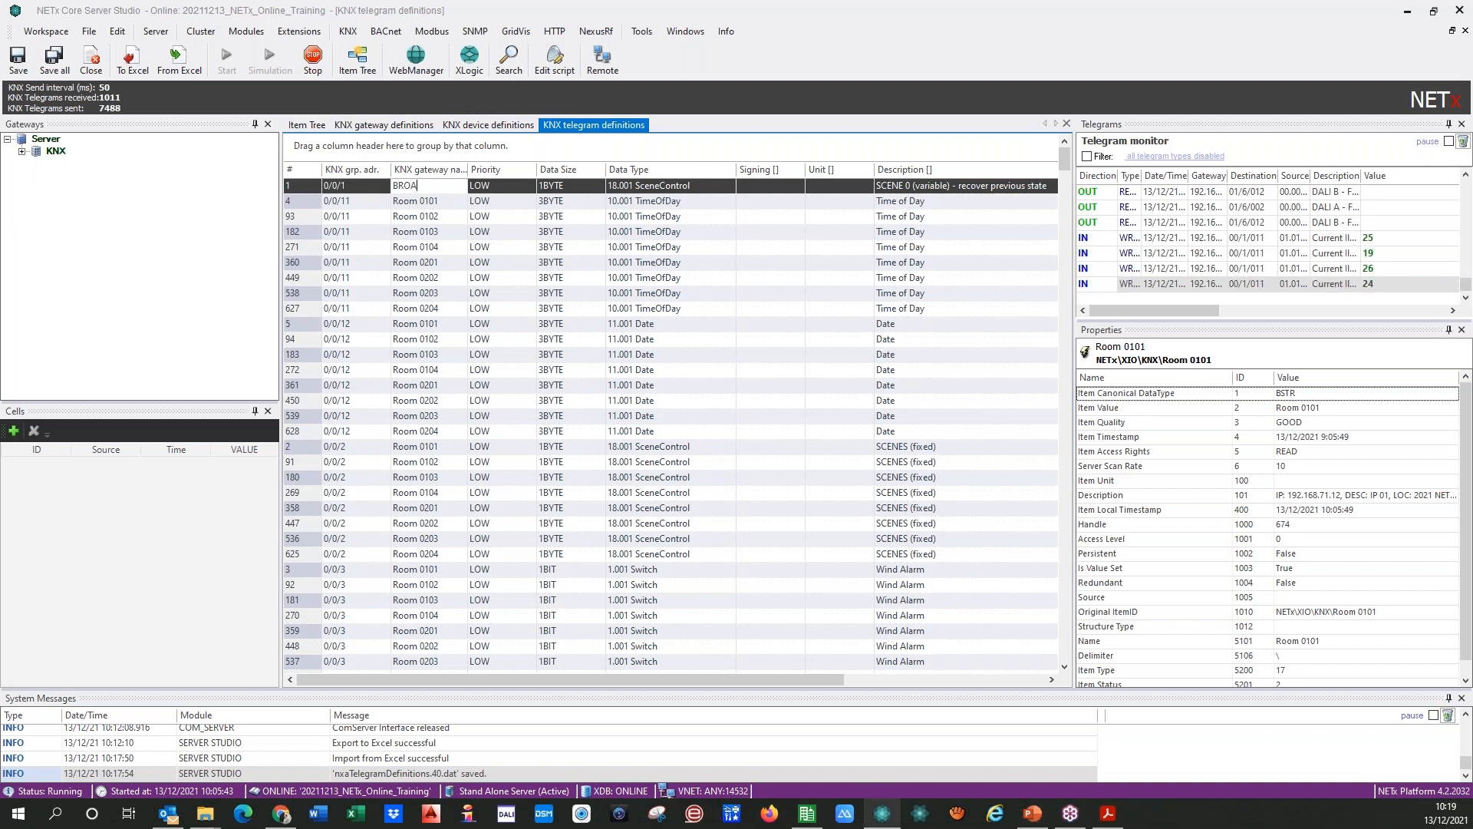
text(DCAST)
key(Return)
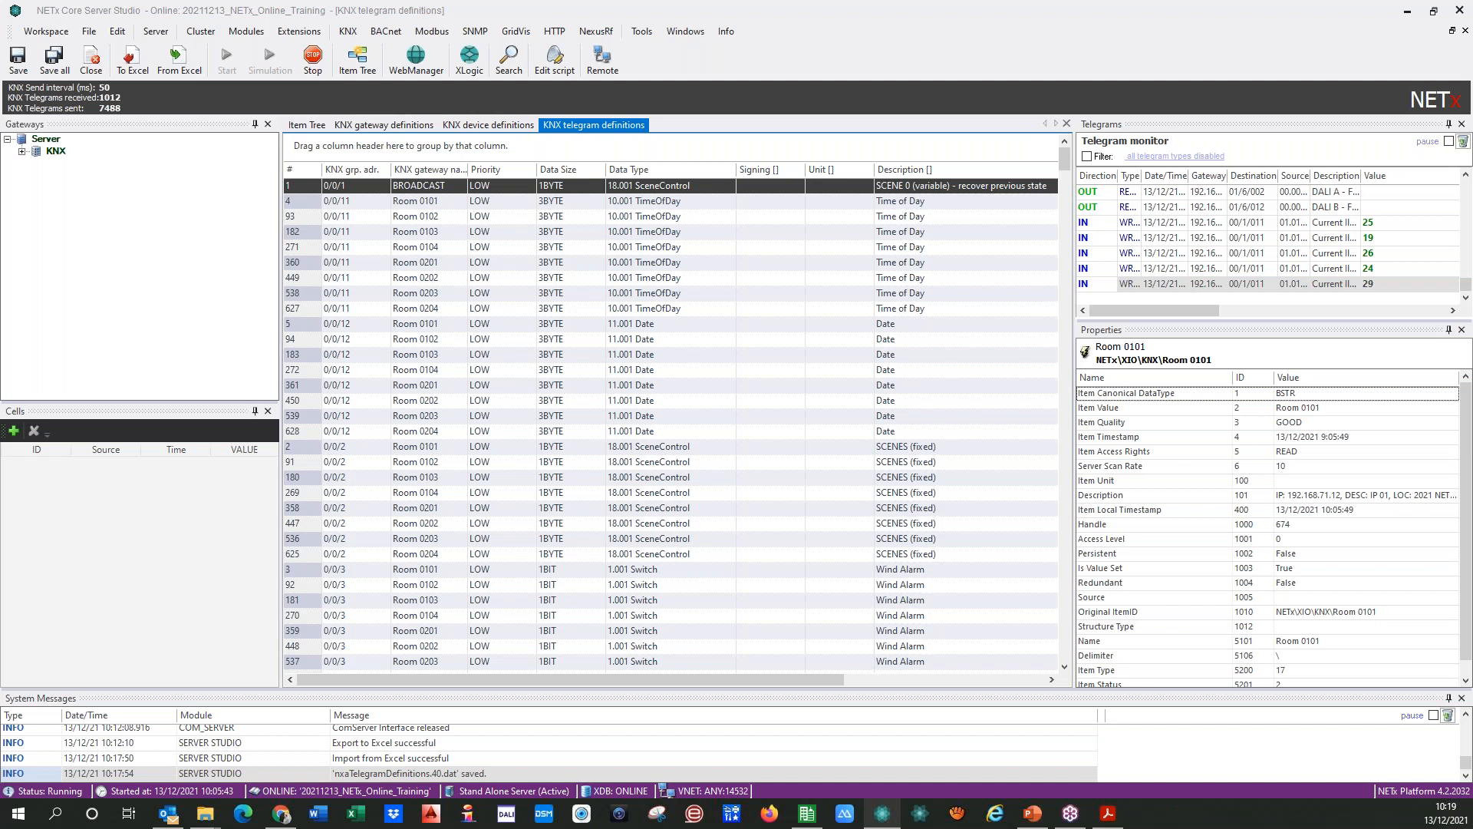
Step: Copy the BROADCAST gateway name and delete the 0/0/11 Time of Day rows of Rooms 0102 to 0204
click(450, 191)
drag(451, 191, 332, 202)
key(ctrl+c)
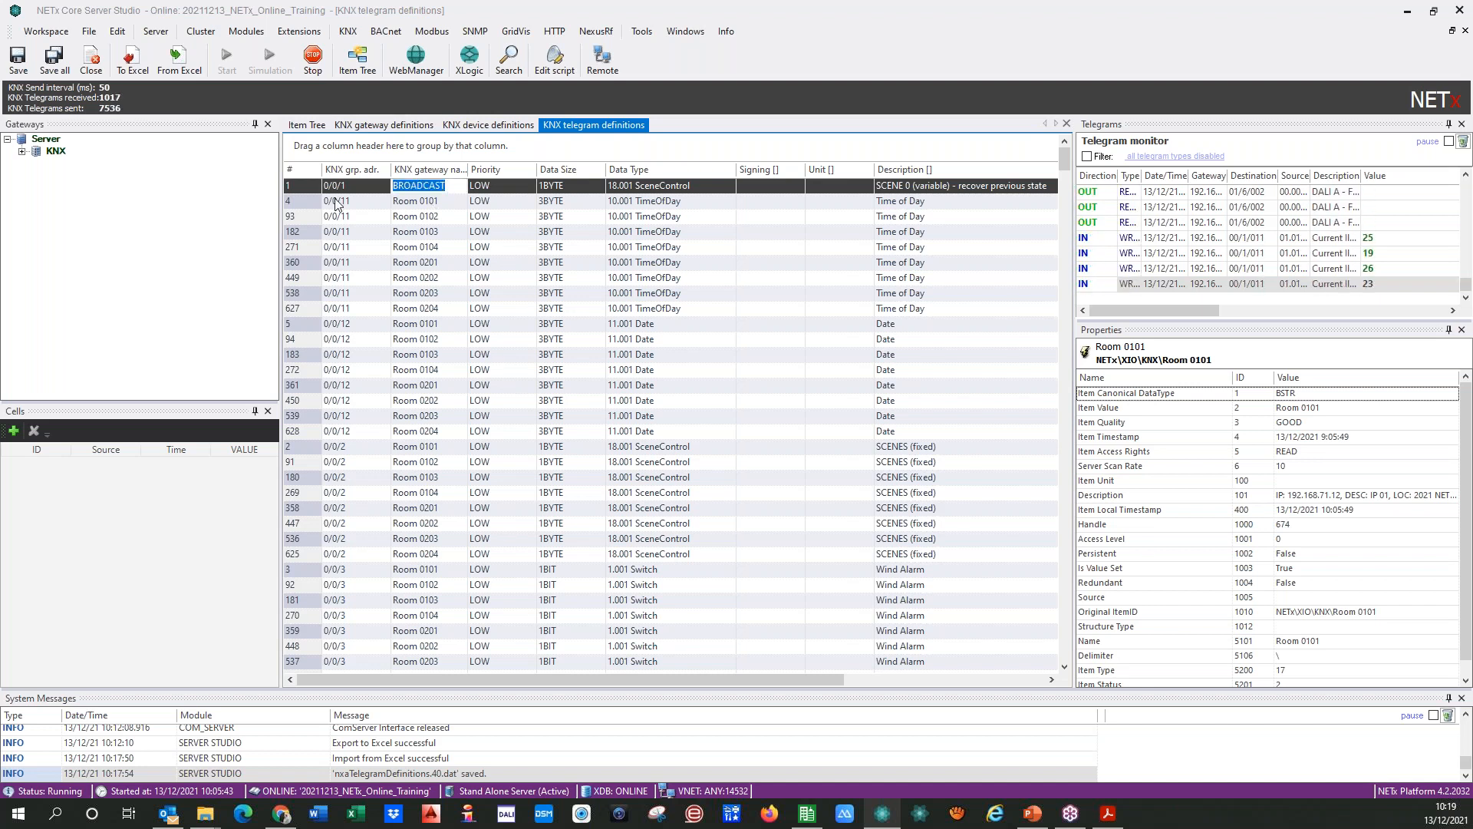
click(304, 223)
key(shift+Down)
key(shift+Down)
key(shift+Down)
key(shift+Down)
key(shift+Down)
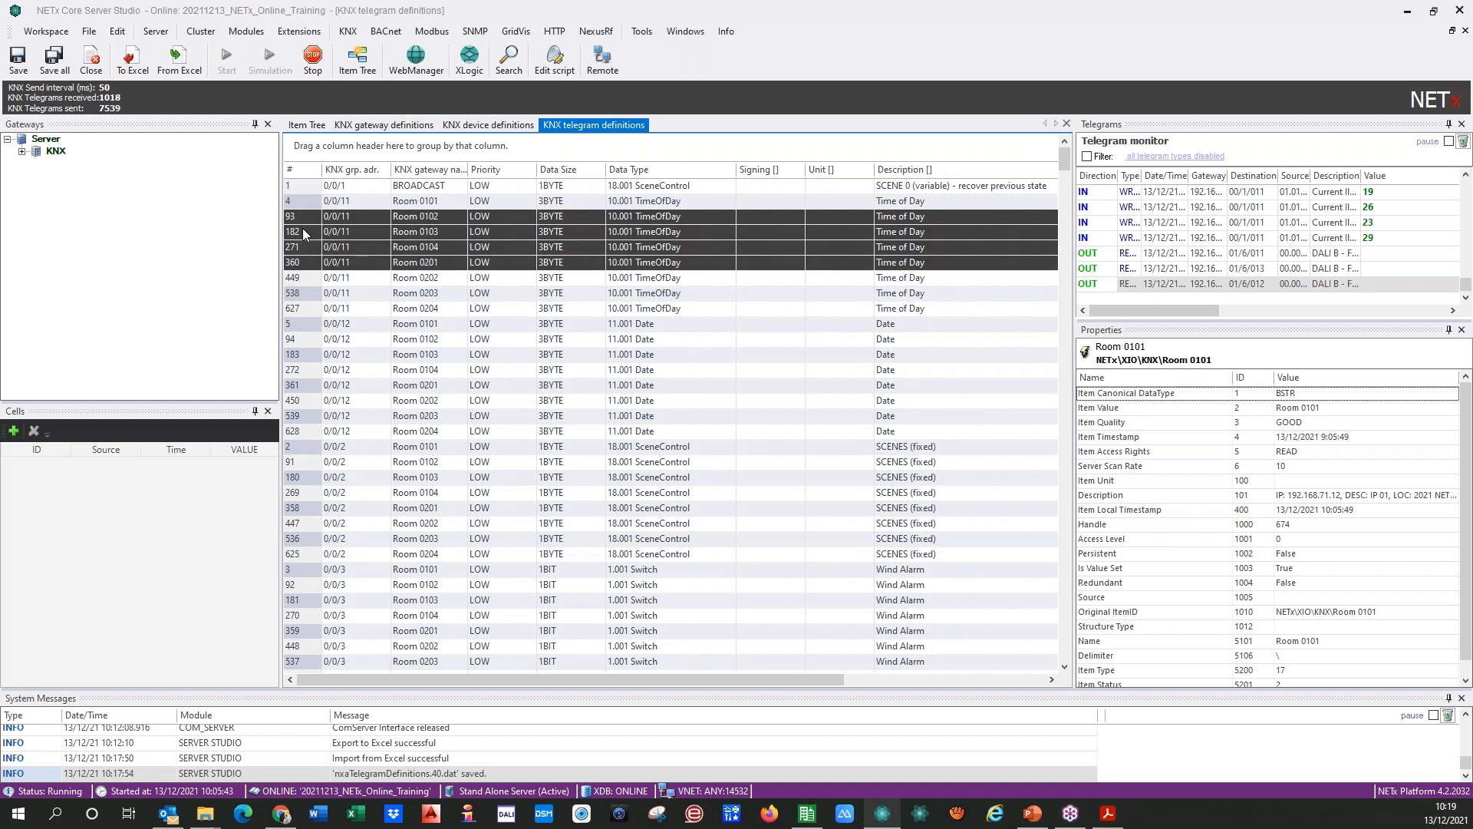
click(303, 230)
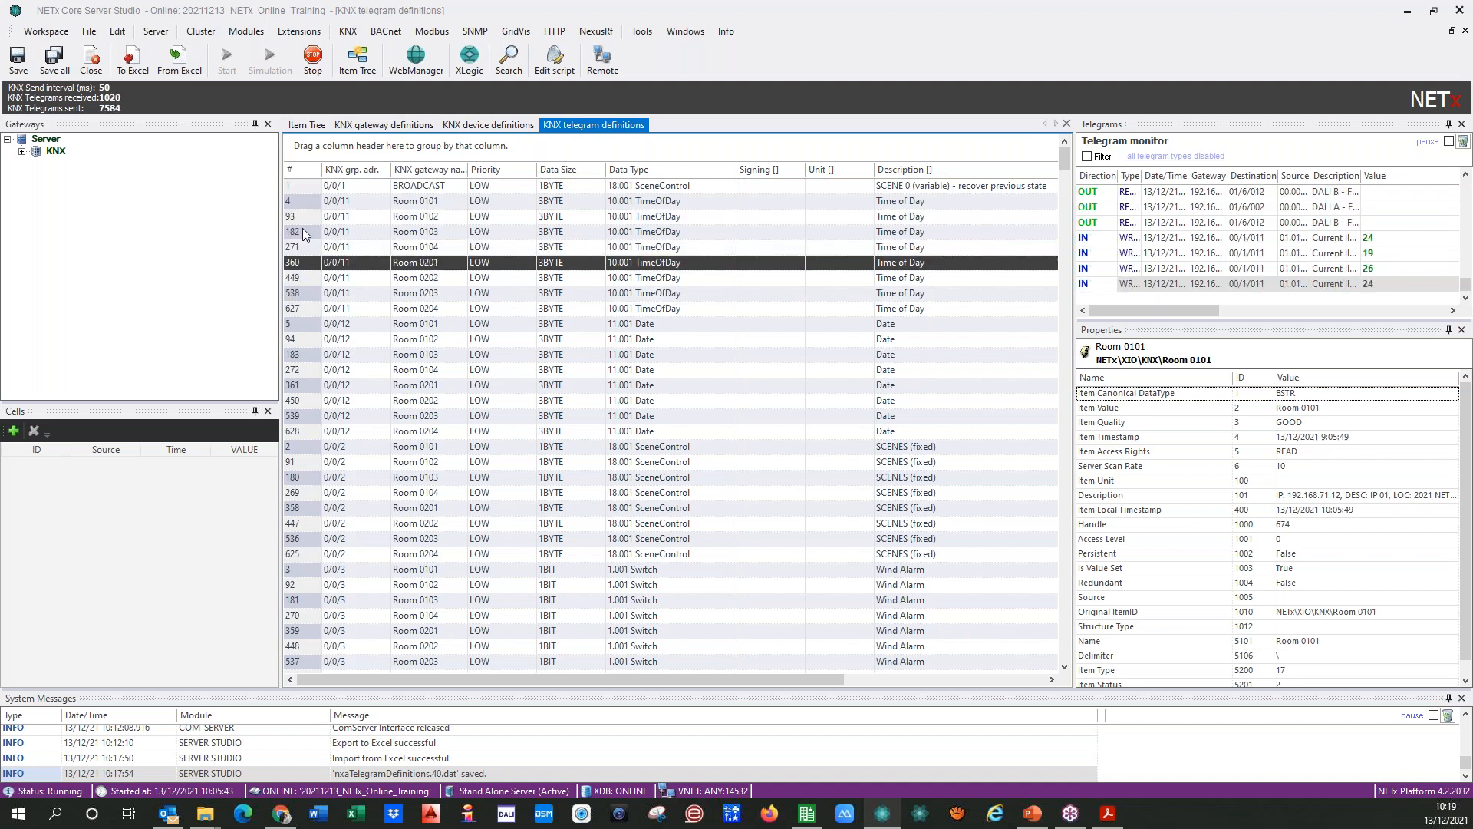
key(Up)
key(Up)
key(Down)
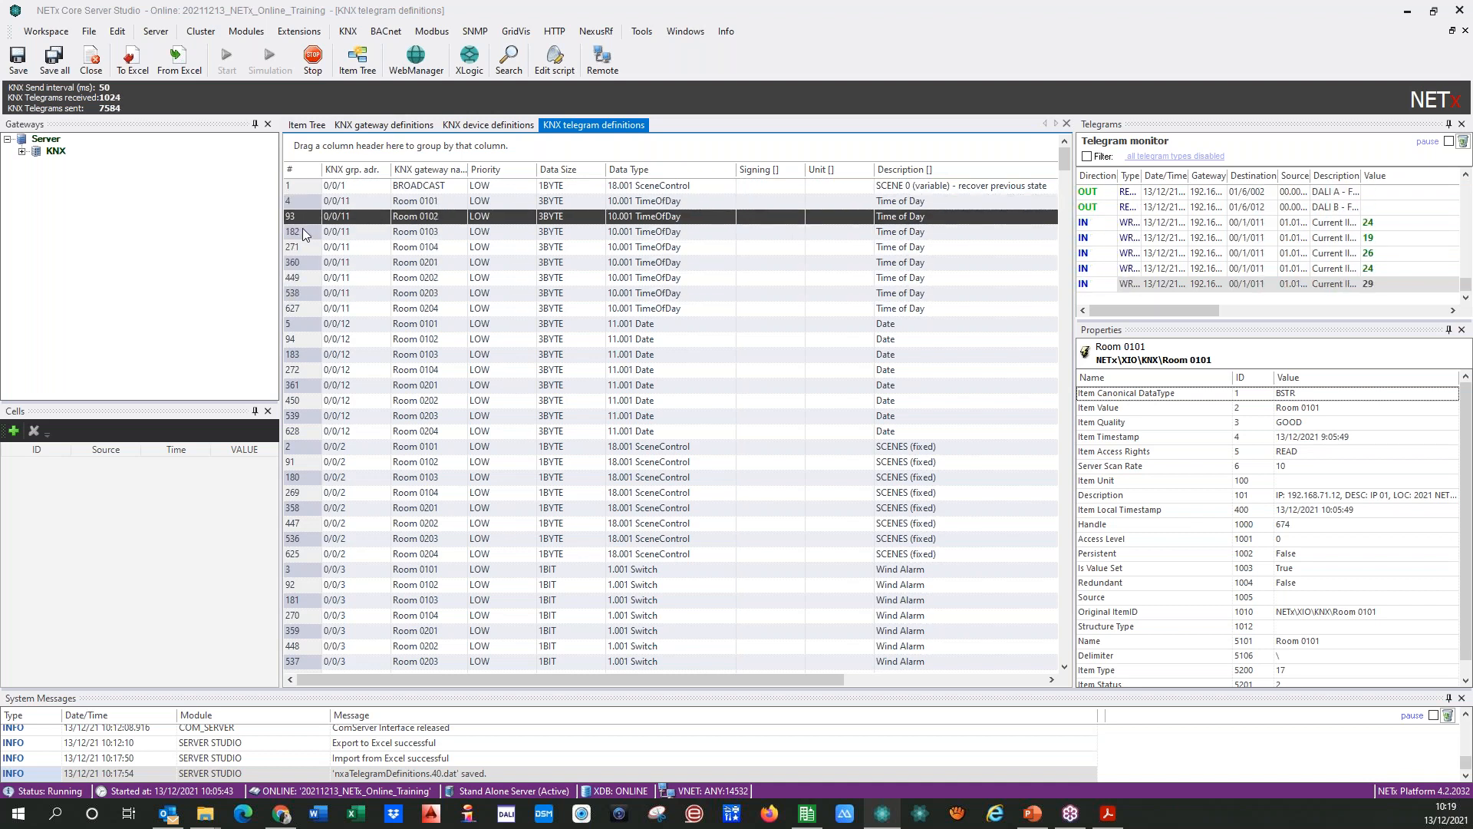
key(shift+Down)
key(shift+Down)
key(shift+Down)
key(shift+Down)
key(shift+Down)
key(shift+Down)
key(shift+Down)
key(shift+Up)
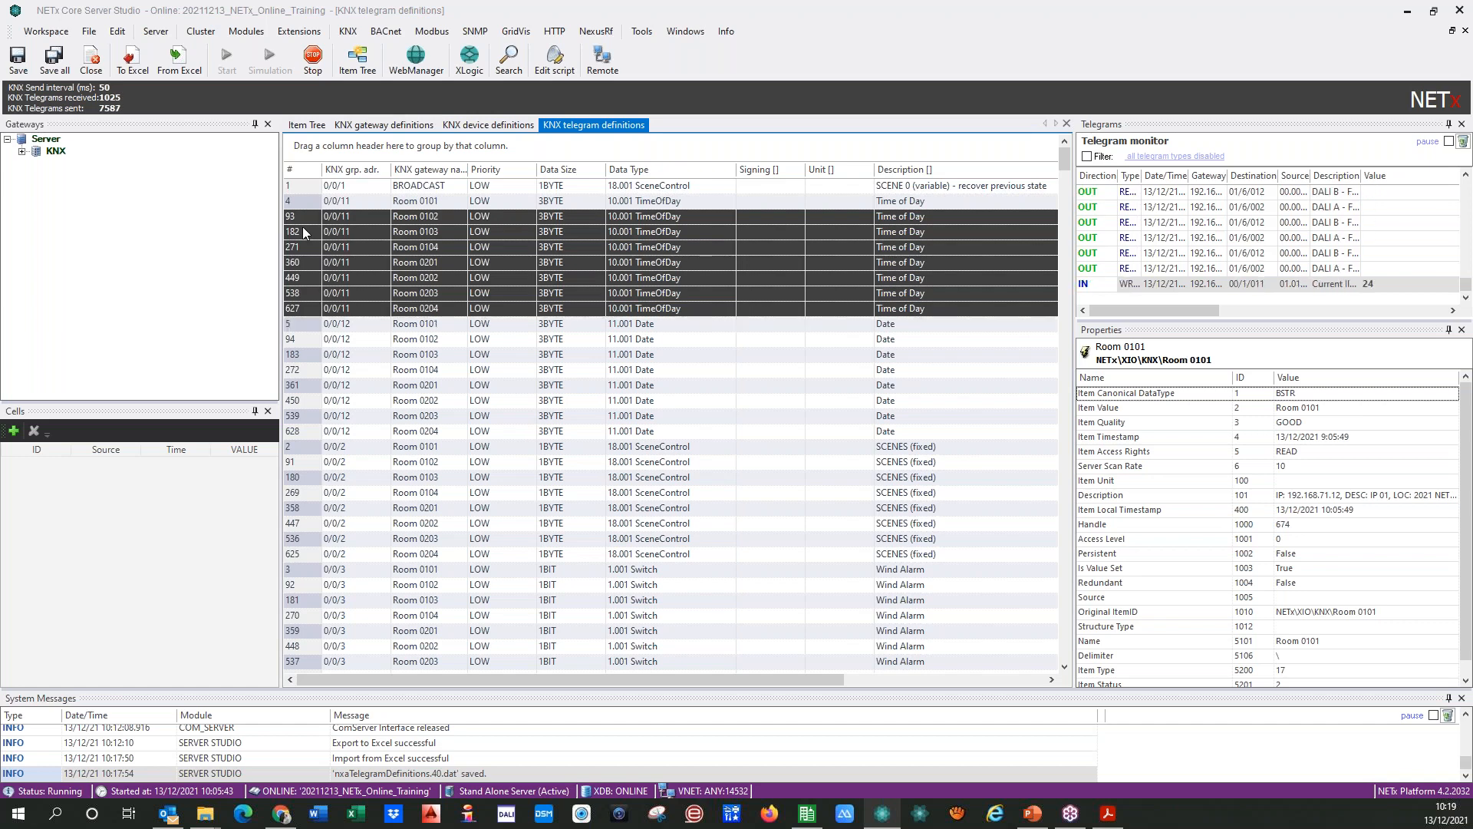
right_click(304, 223)
click(345, 323)
Step: Set the gateway name of the remaining 0/0/11 Time of Day row to BROADCAST
click(444, 202)
drag(443, 202, 369, 203)
key(ctrl+v)
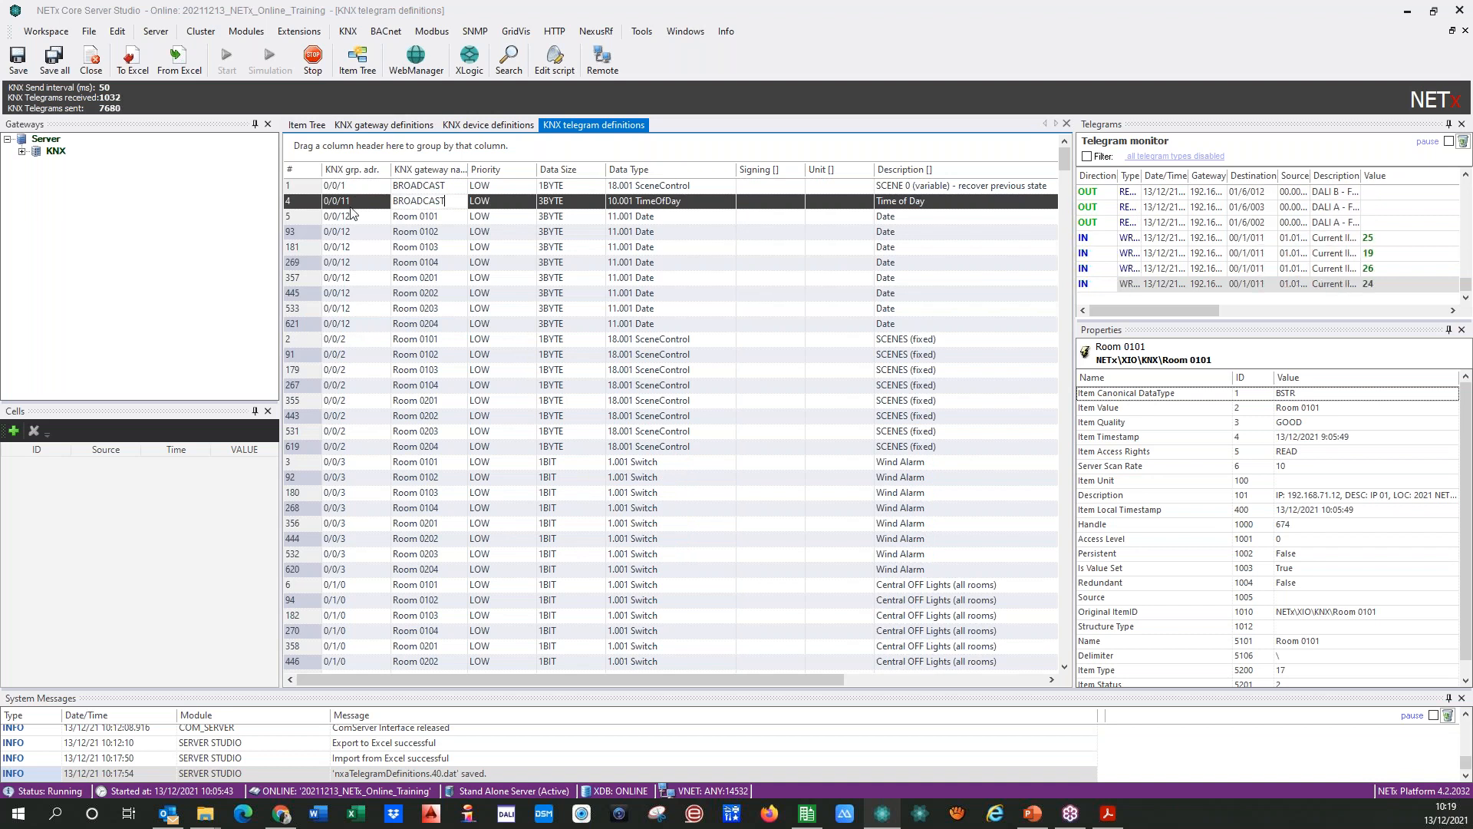
Step: Delete the 0/0/12 Date rows of Rooms 0102 to 0204
click(307, 233)
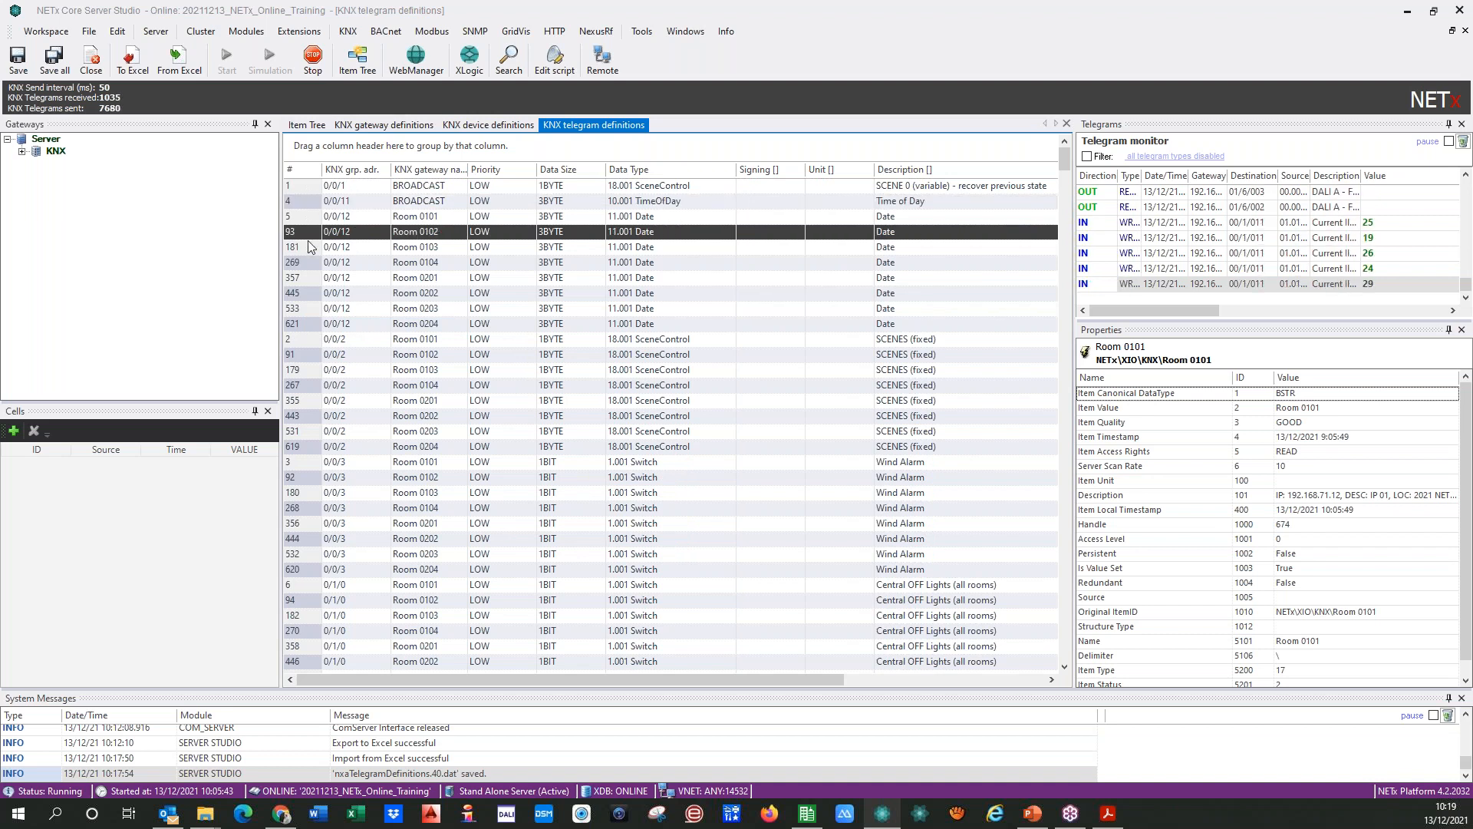
key(shift+Down)
key(shift+Down)
key(shift+Down)
key(shift+Down)
key(shift+Down)
key(shift+Down)
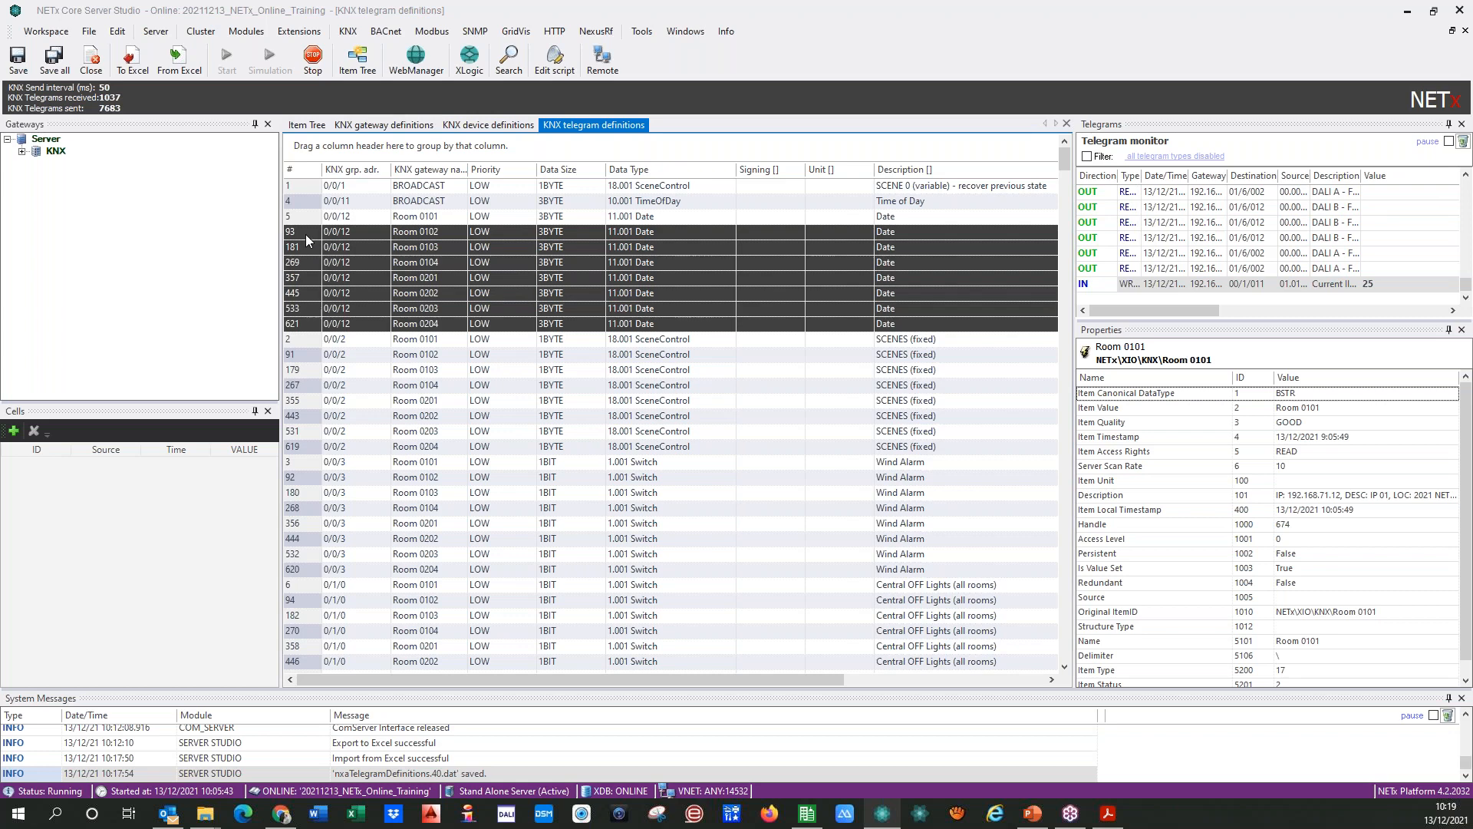
key(Delete)
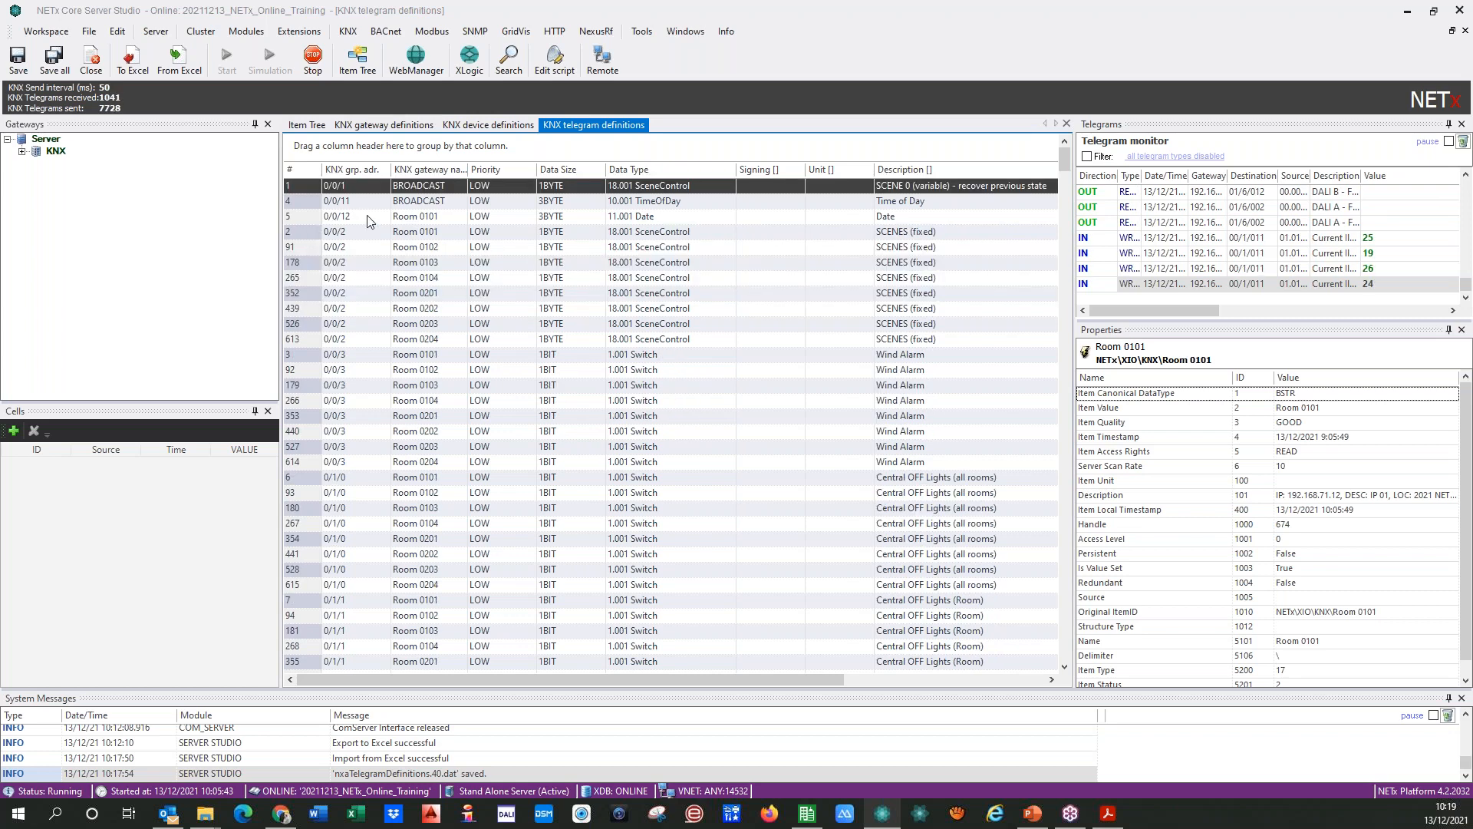
Step: Replace the gateway name of the remaining 0/0/12 Date row with BROADCAST
click(426, 217)
click(426, 217)
drag(442, 217, 371, 236)
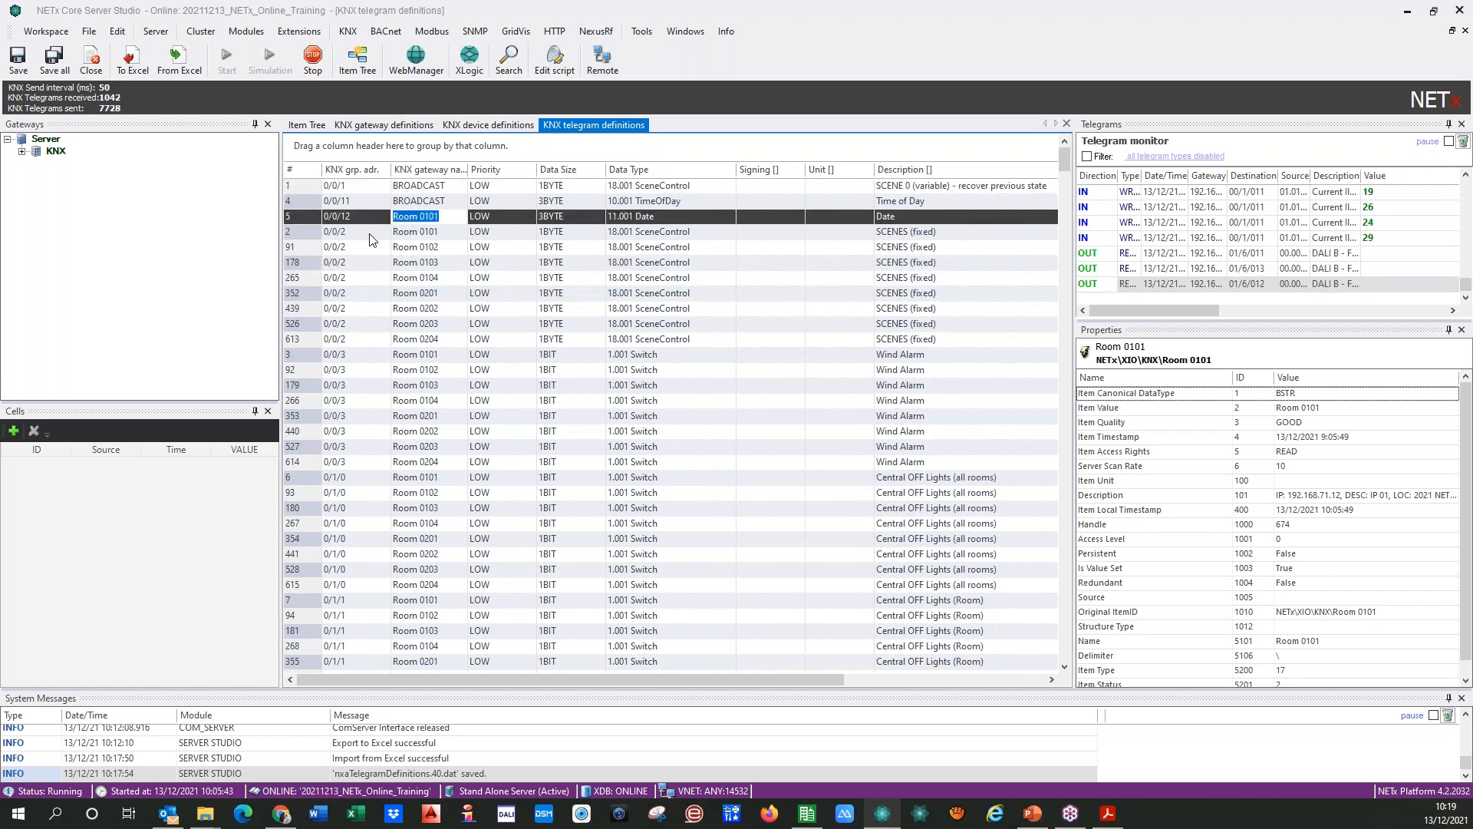
key(ctrl+v)
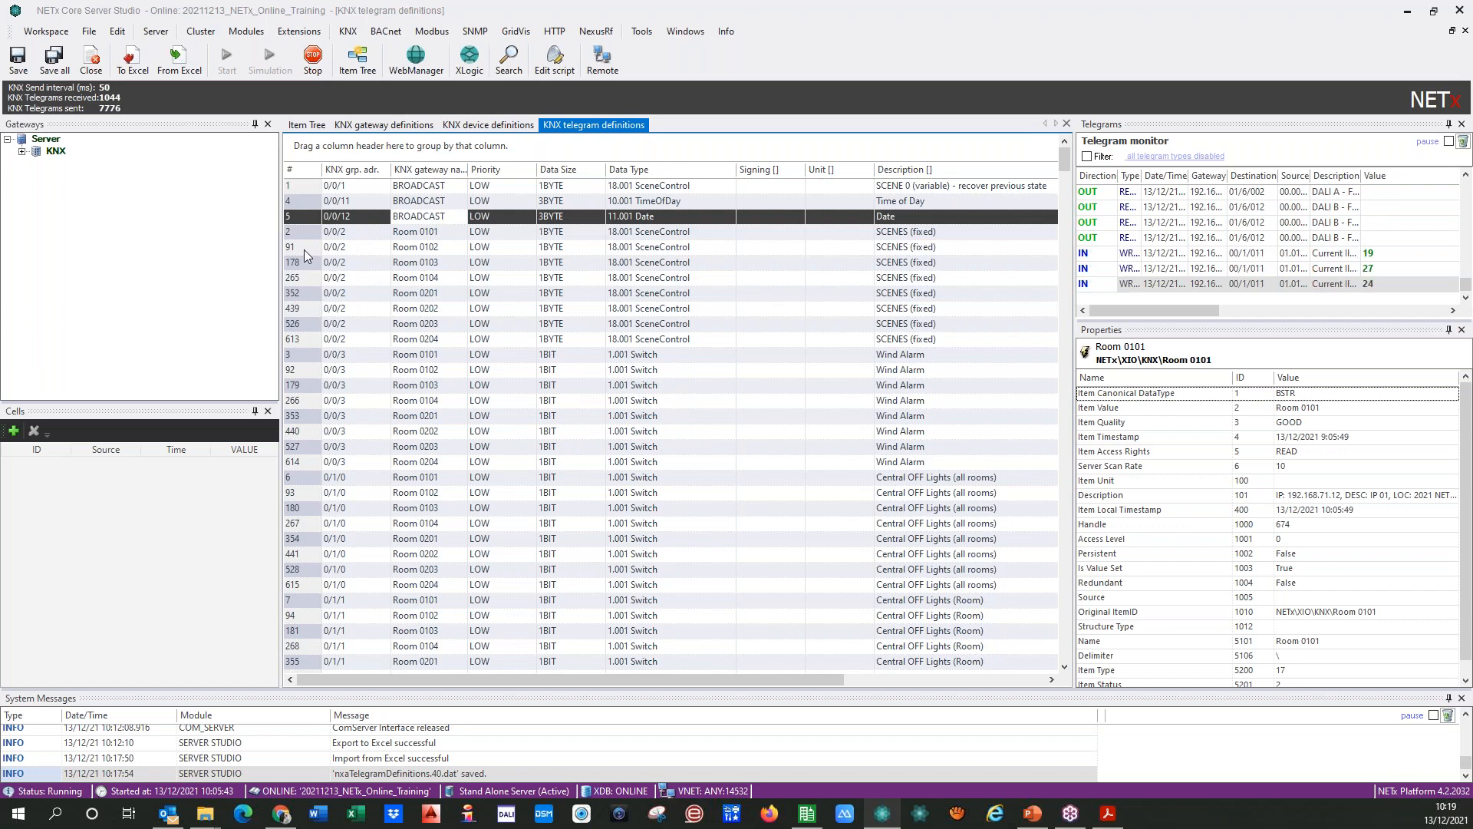
Step: Delete the 0/0/2 SCENES (fixed) rows of Rooms 0102 to 0204
click(304, 250)
key(shift+Down)
key(shift+Down)
key(shift+Down)
key(shift+Down)
key(shift+Down)
key(shift+Down)
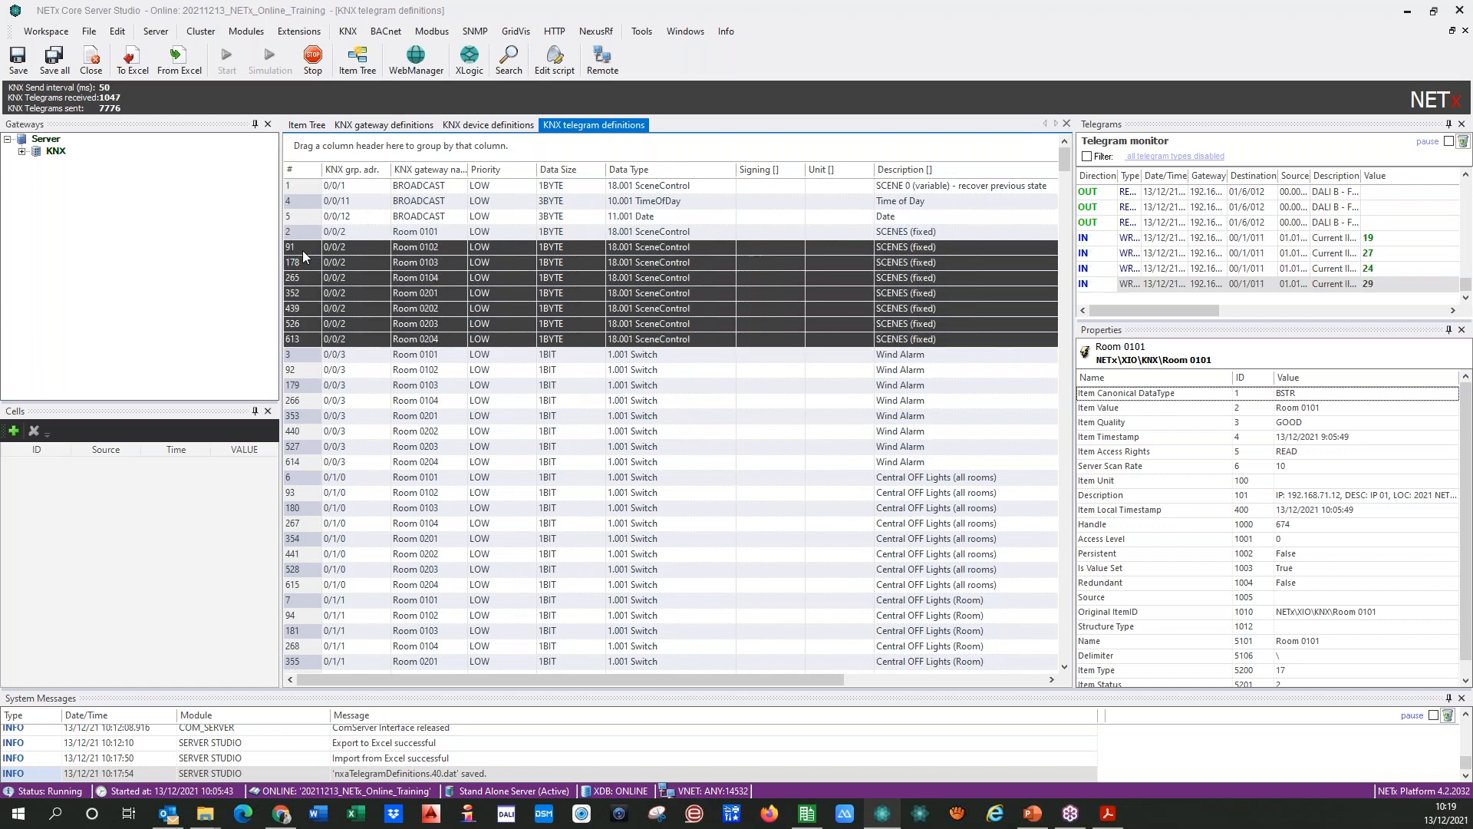
key(Delete)
Step: Change the gateway name of the remaining 0/0/2 SCENES (fixed) row to BROADCAST
click(409, 232)
click(409, 232)
key(ctrl+a)
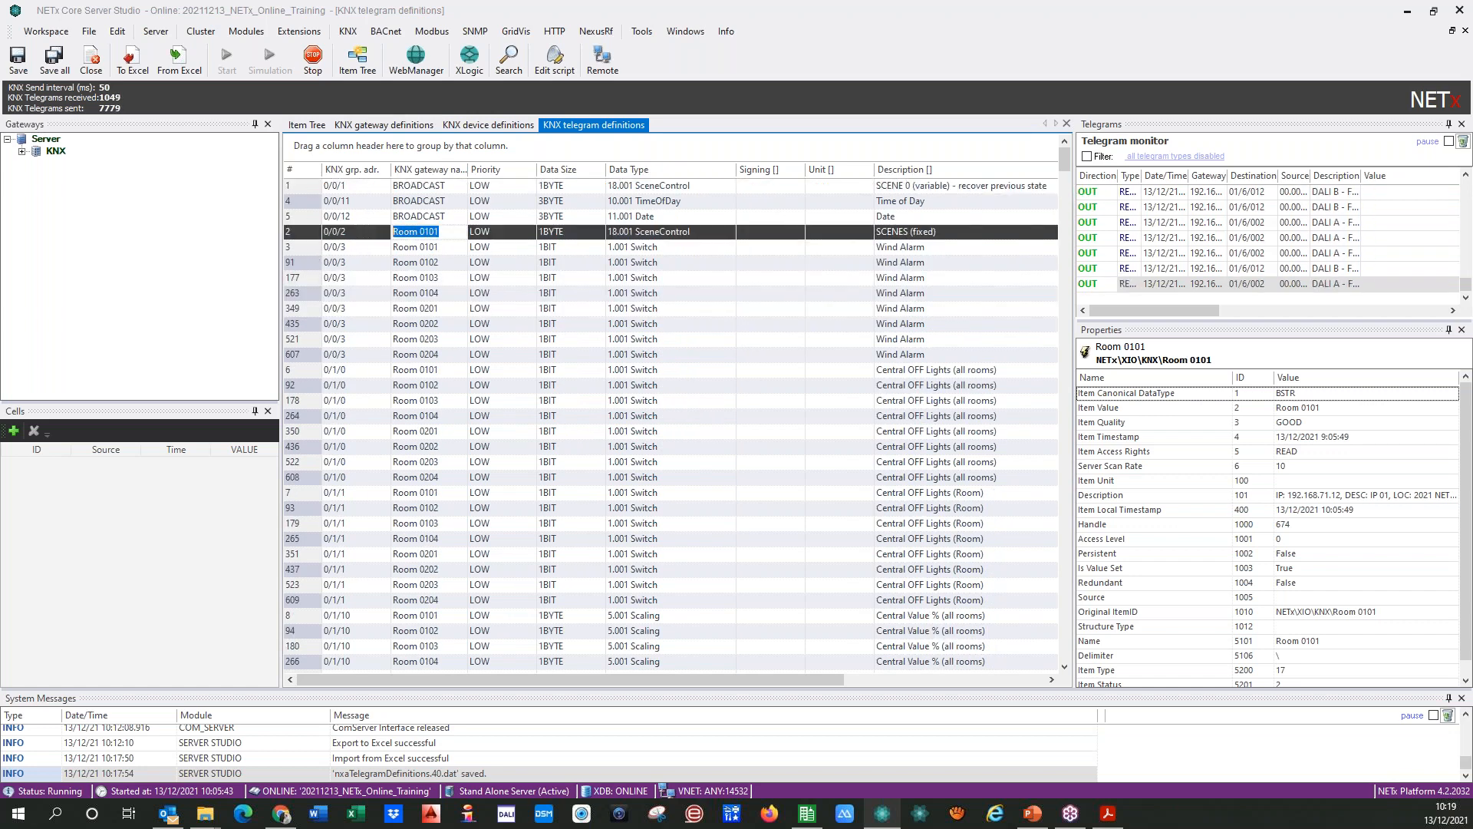
key(ctrl+v)
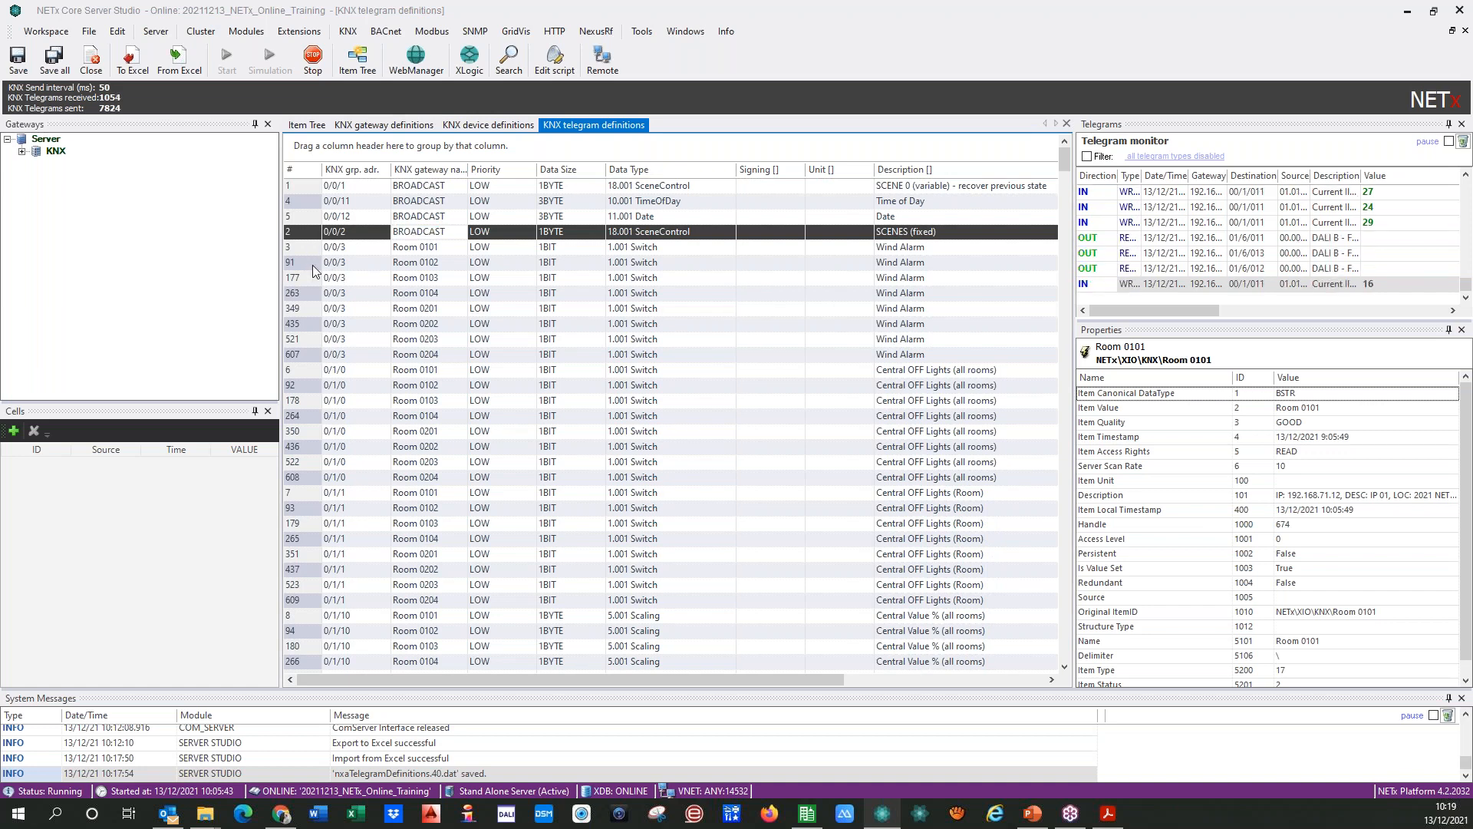
Step: Delete the 0/0/3 Wind Alarm rows of Rooms 0103 to 0204 and change the Room 0102 row's gateway name to BROADCAST
scroll(309, 258, down, 1)
click(313, 219)
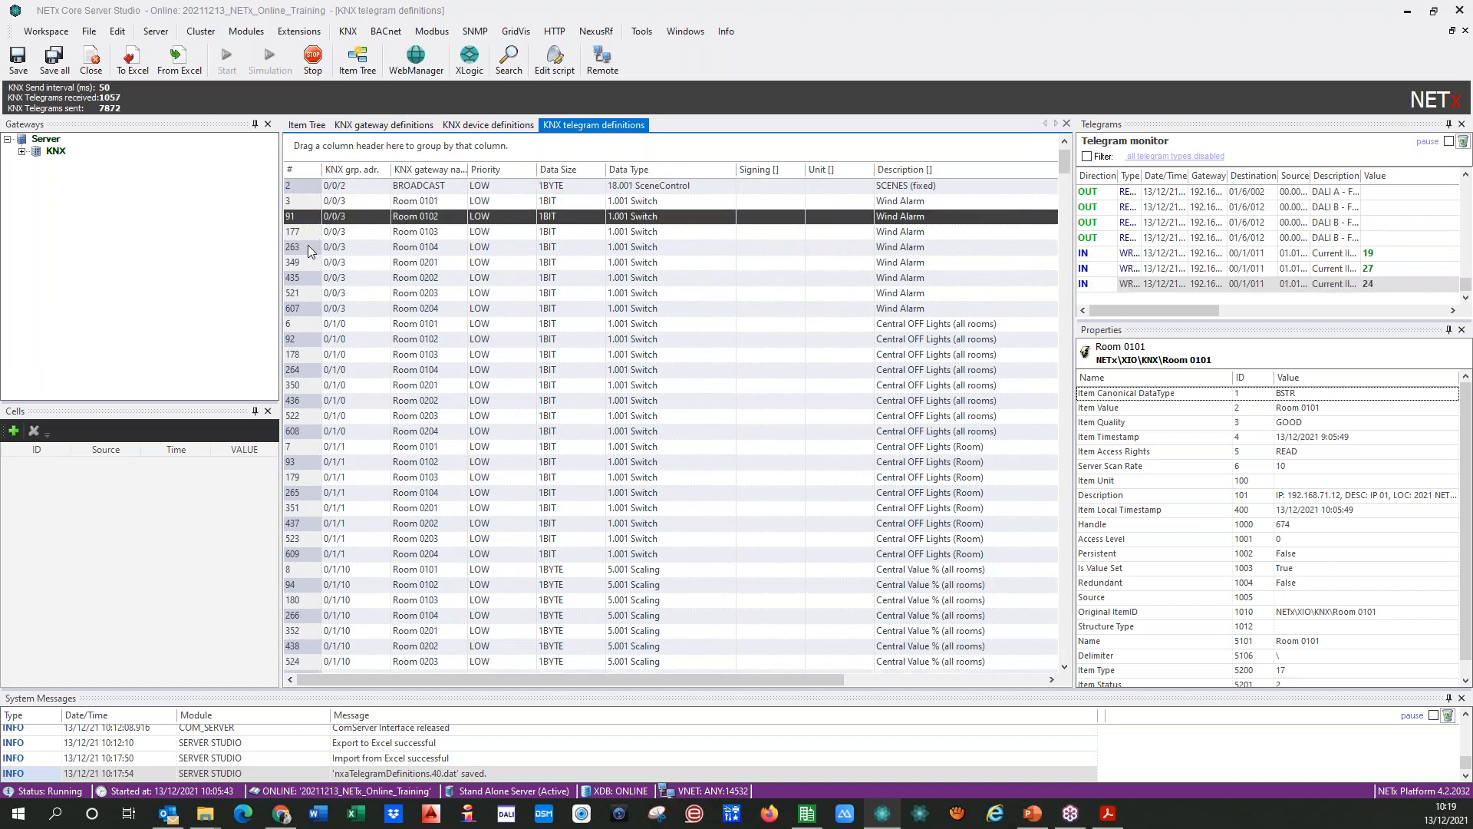
click(309, 234)
ctrl+click(308, 246)
key(shift+Down)
key(shift+Down)
key(shift+Down)
key(shift+Down)
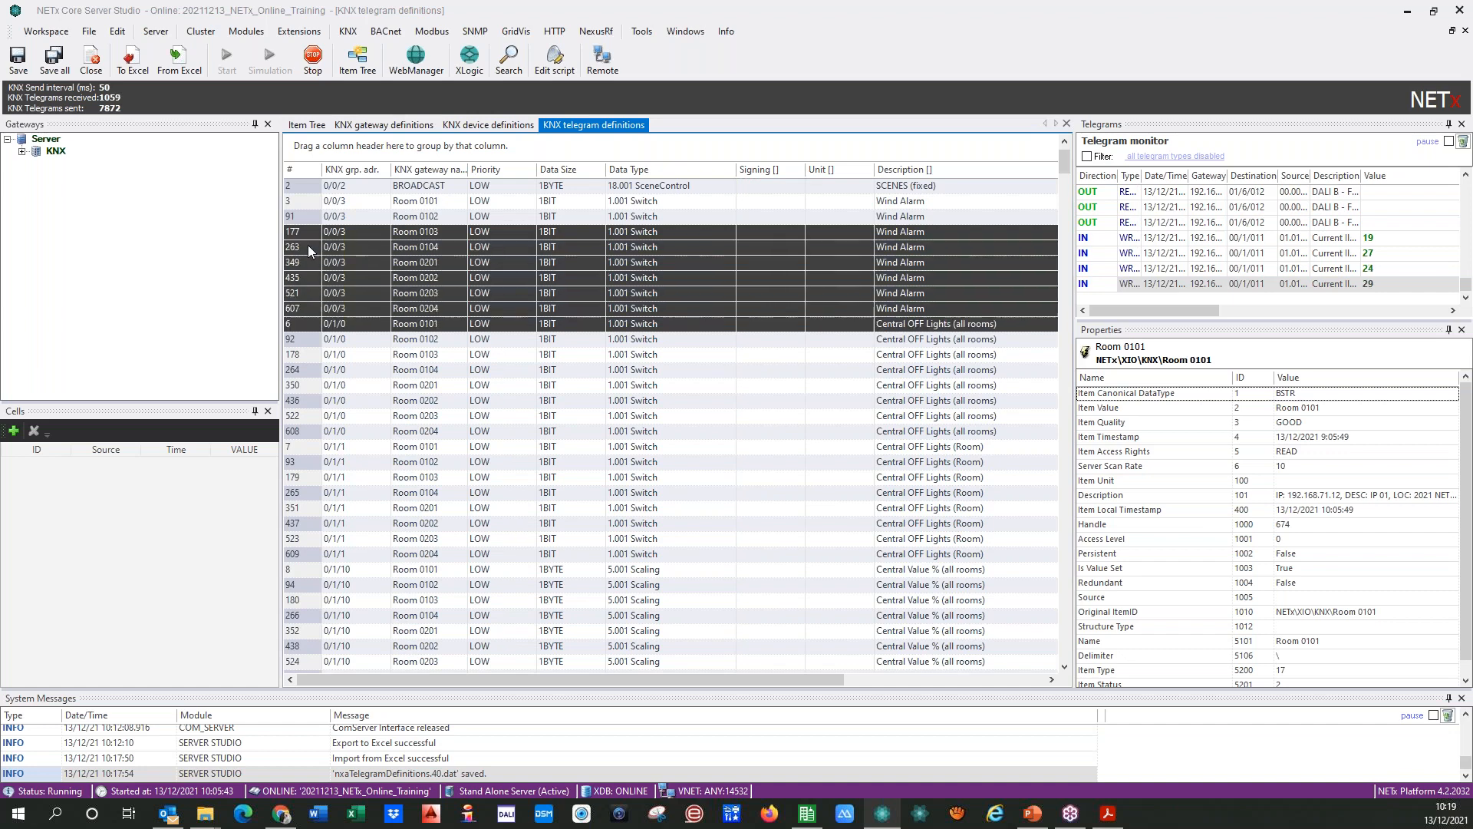
key(Delete)
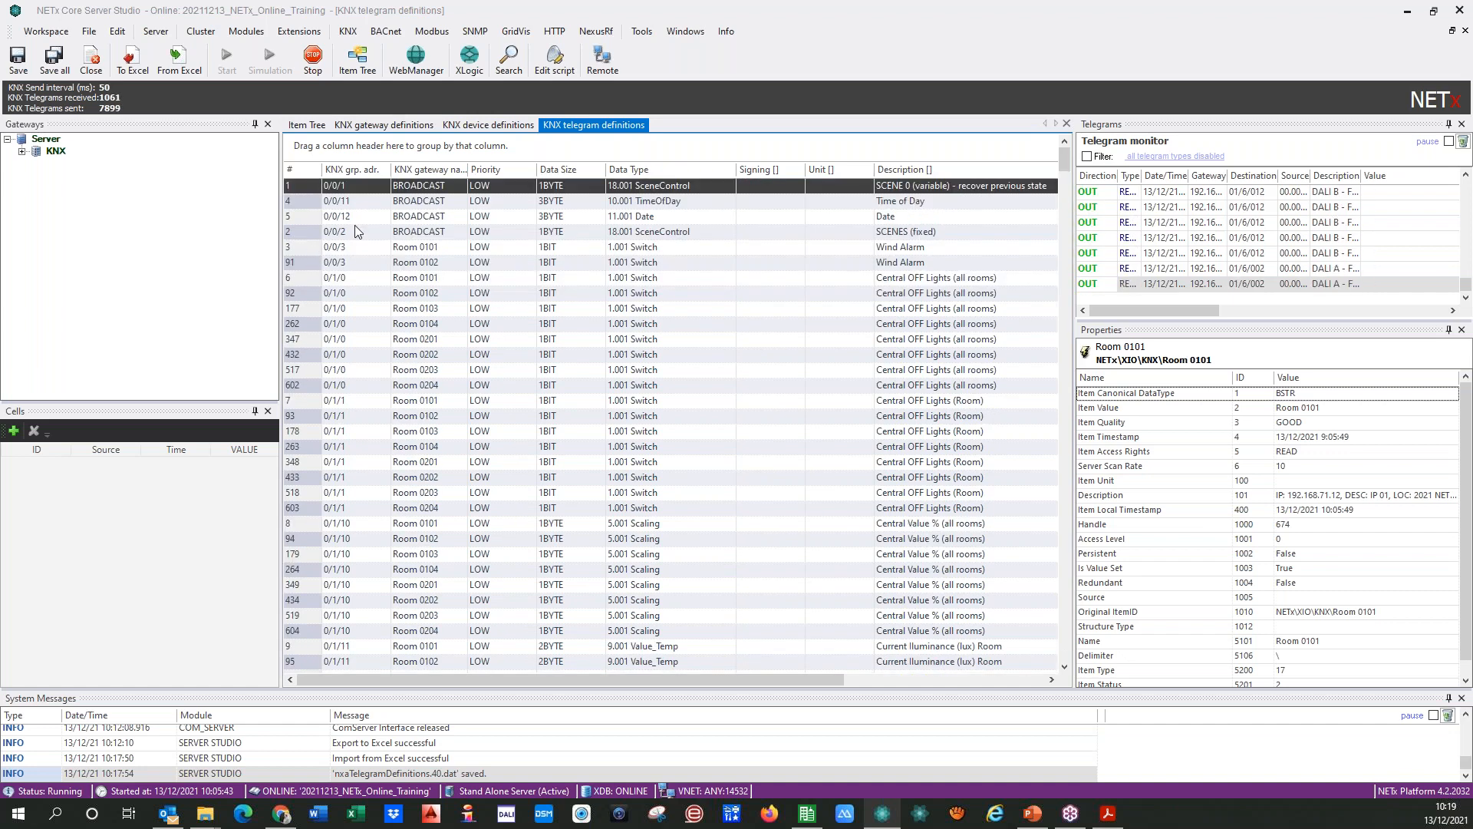
click(356, 261)
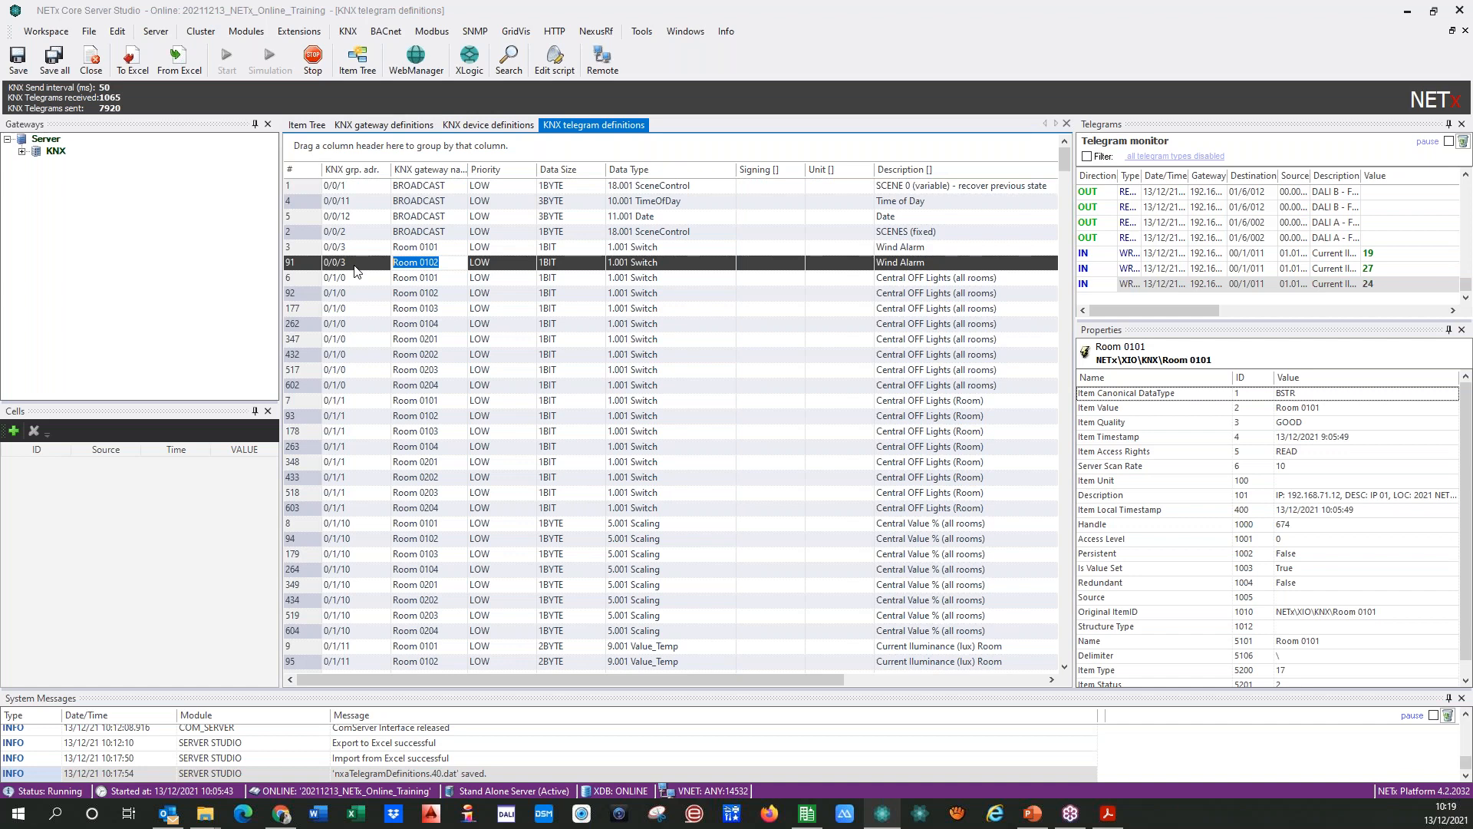
text(BROADCAST)
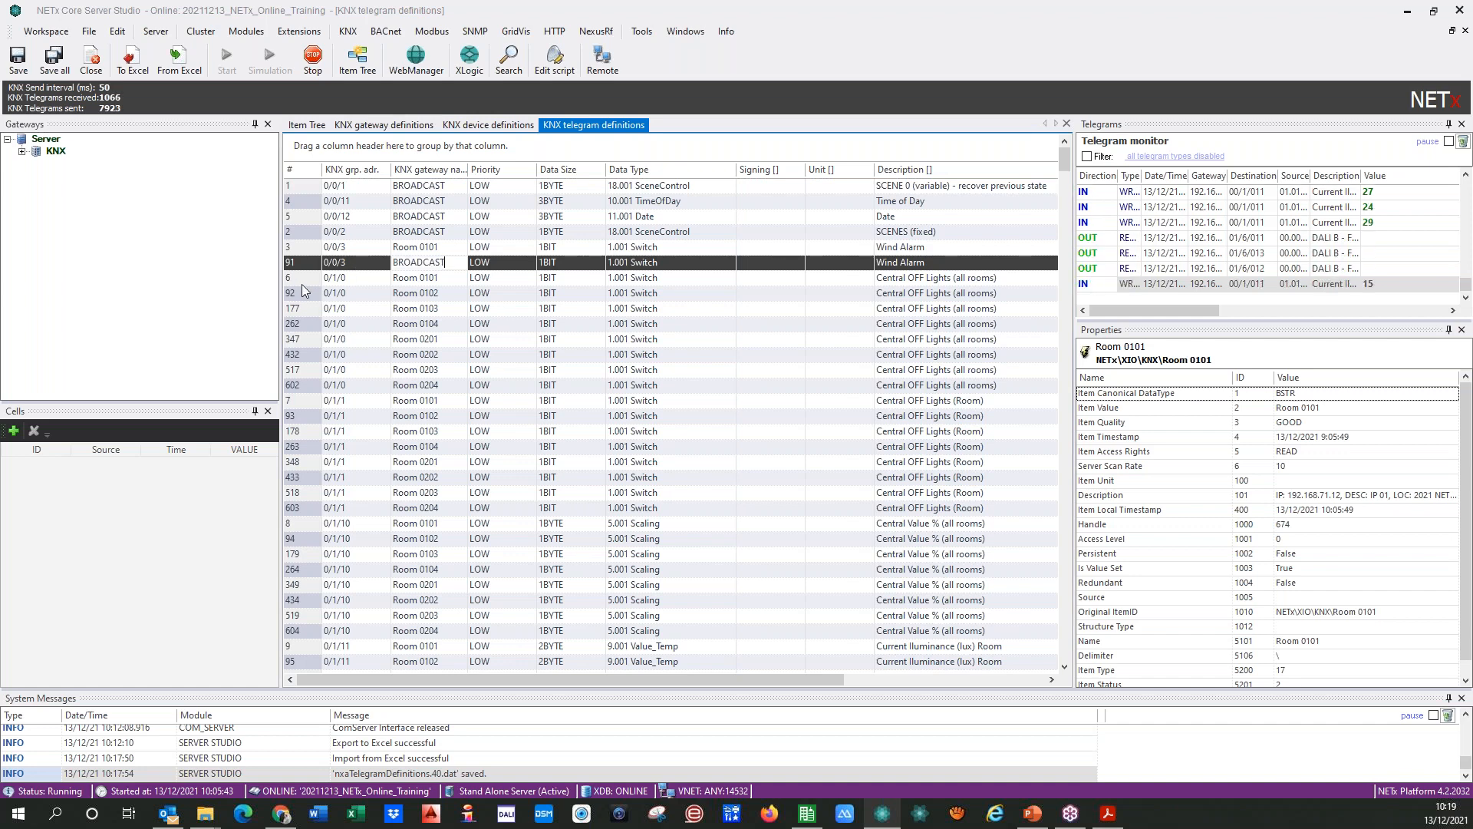
Step: Delete the 0/1/0 Central OFF Lights (all rooms) rows of Rooms 0102 to 0204 and set the remaining row's gateway name to BROADCAST
click(306, 296)
key(shift+Down)
key(shift+Down)
key(shift+Down)
key(shift+Down)
key(shift+Down)
key(shift+Down)
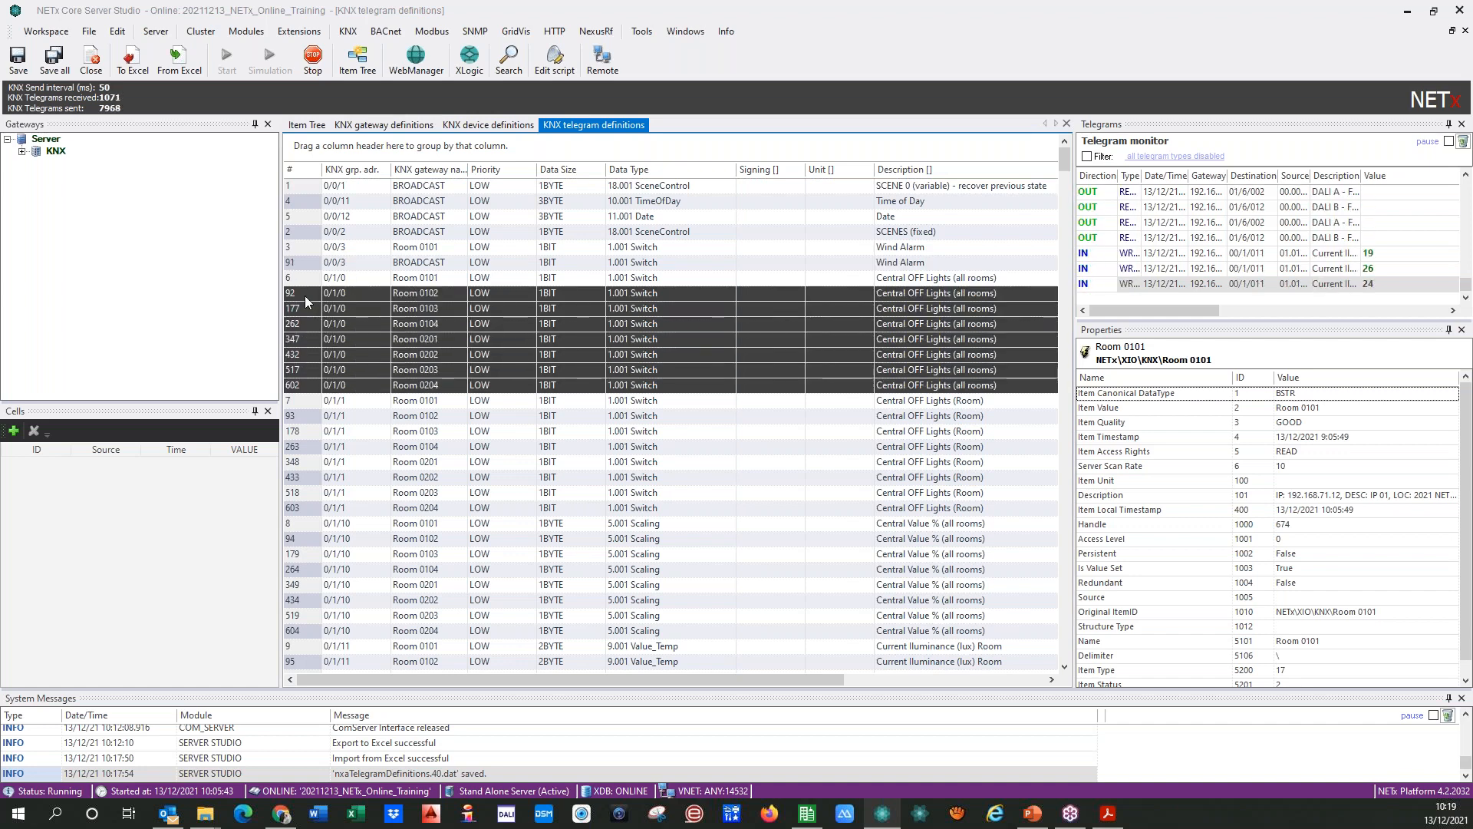
key(Delete)
click(429, 278)
key(ctrl+a)
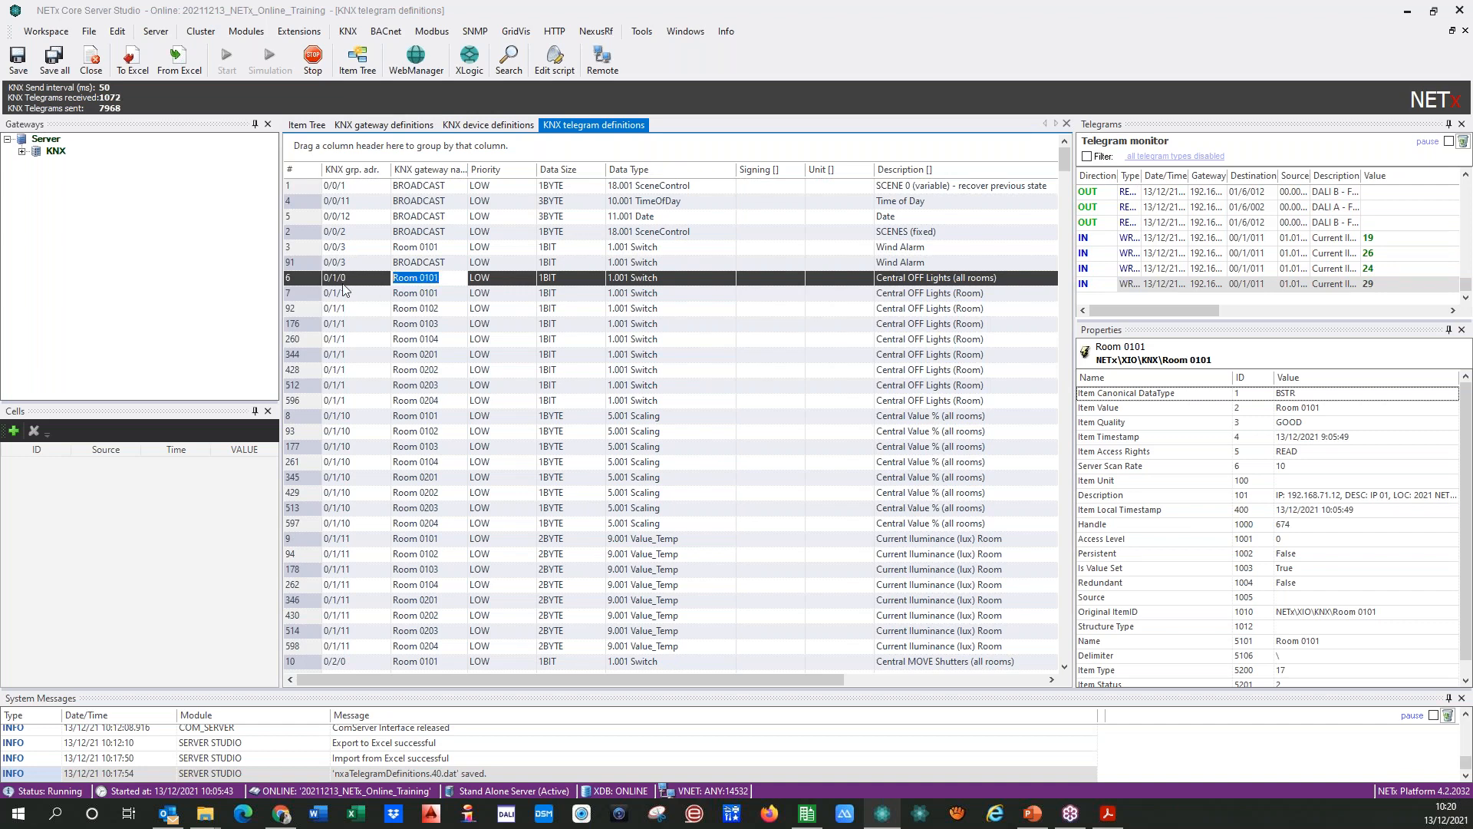
text(BROADCAST)
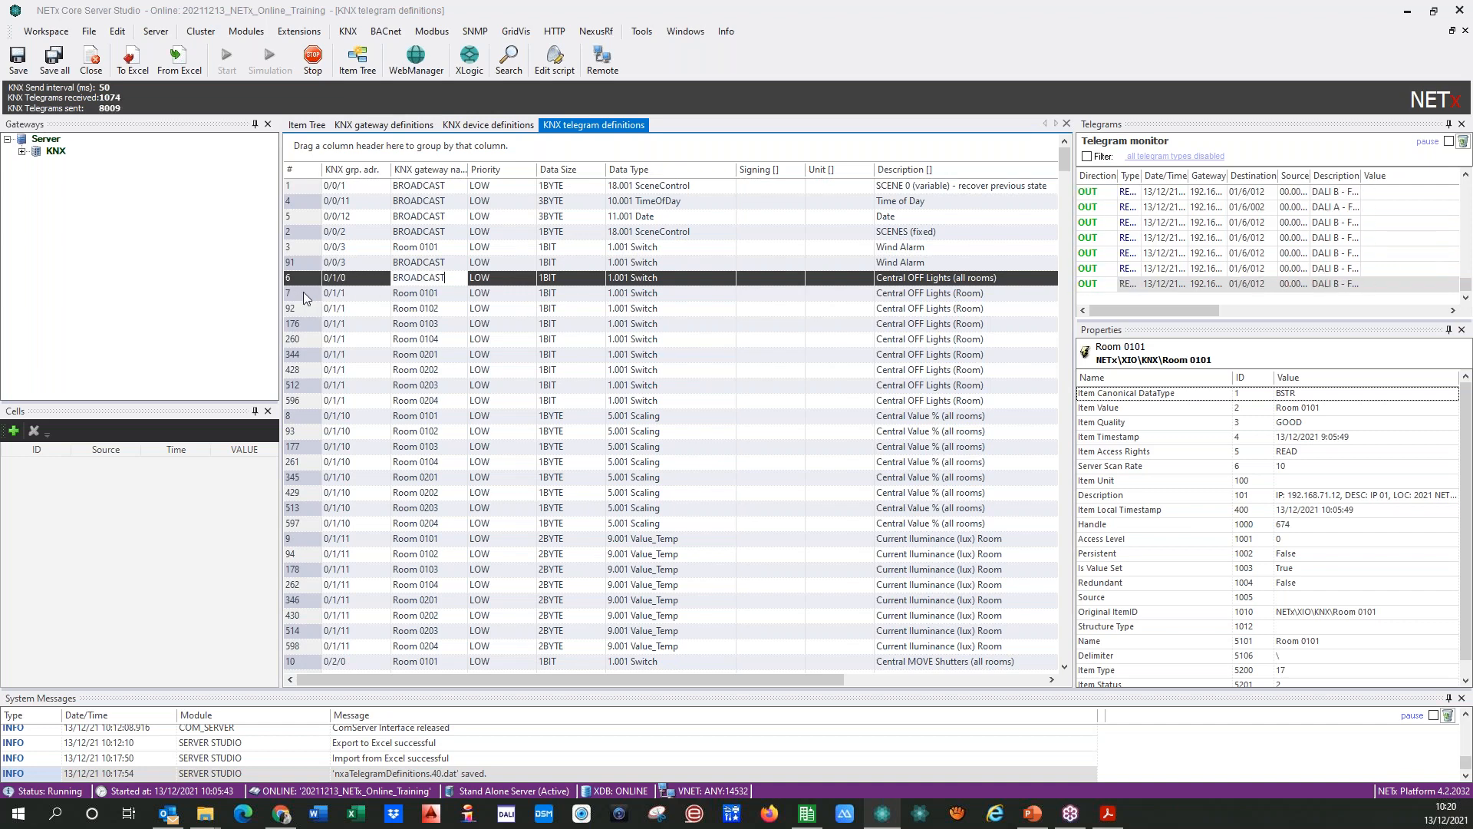
Step: Delete the 0/1/10 Central Value % (all rooms) rows of Rooms 0102 to 0204 and set the remaining row's gateway name to BROADCAST
click(302, 293)
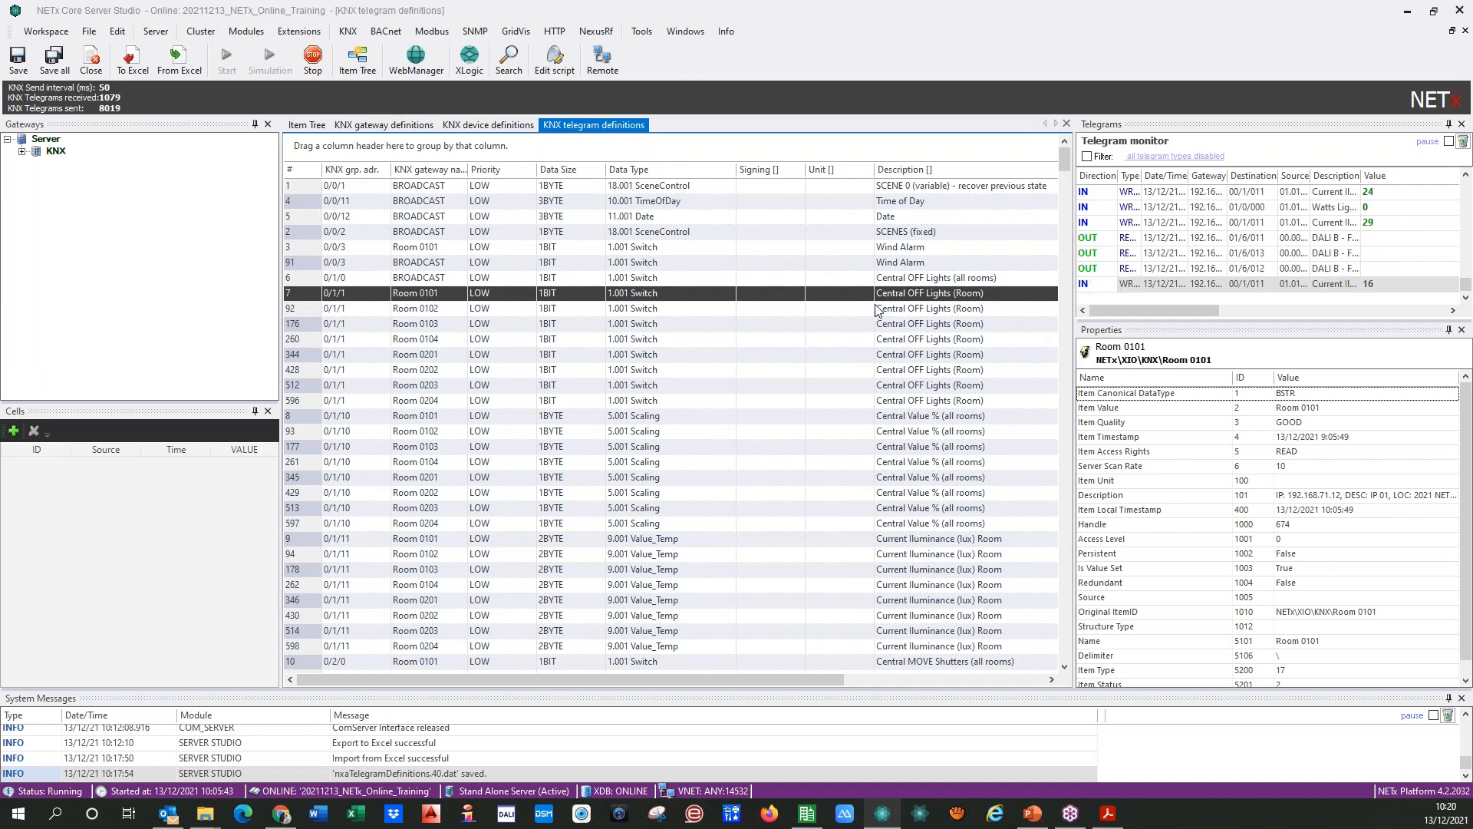
click(967, 279)
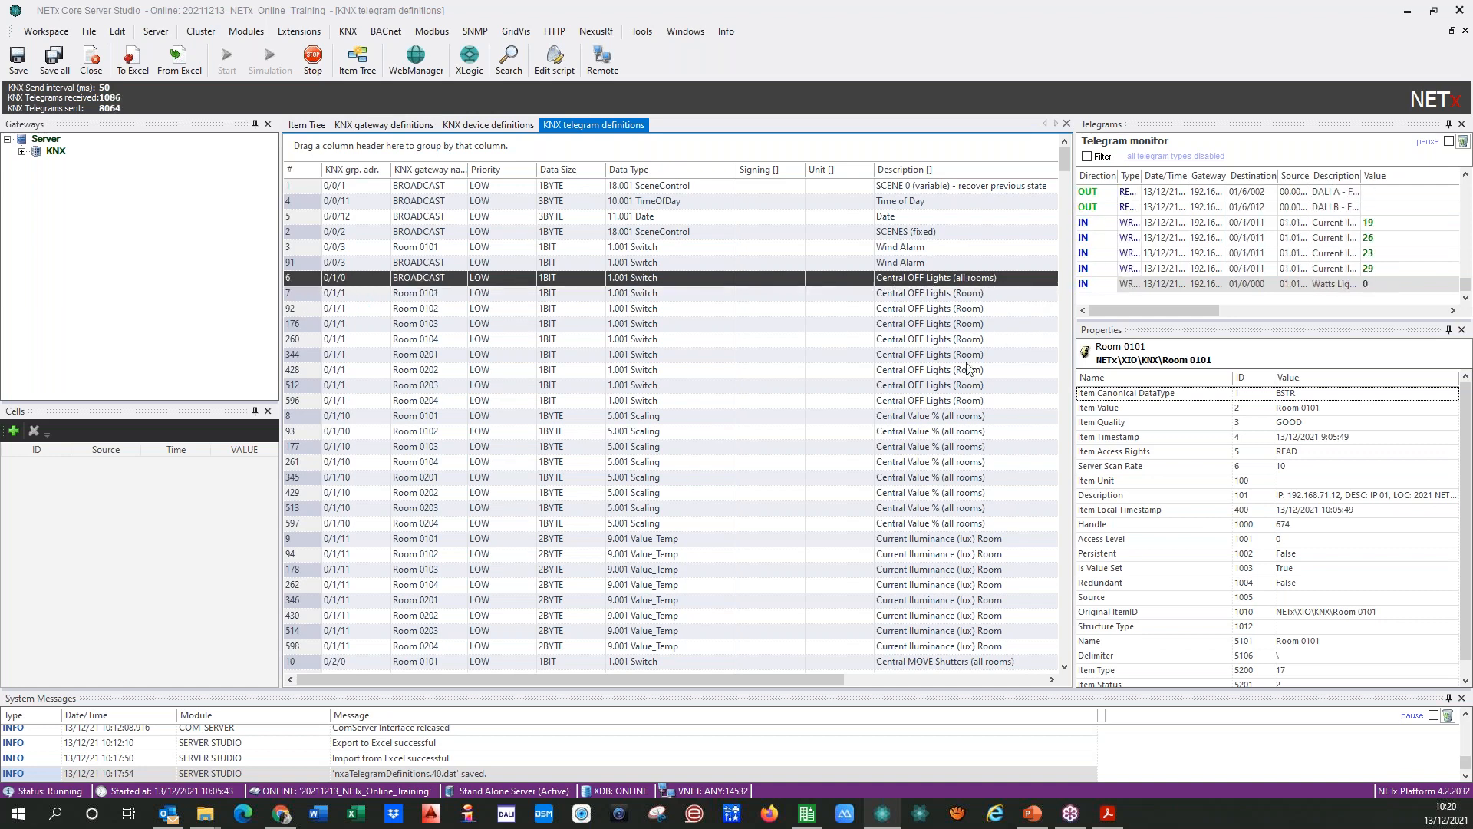
click(307, 432)
key(shift+Down)
key(shift+Down)
key(shift+Down)
key(shift+Down)
key(shift+Down)
key(shift+Down)
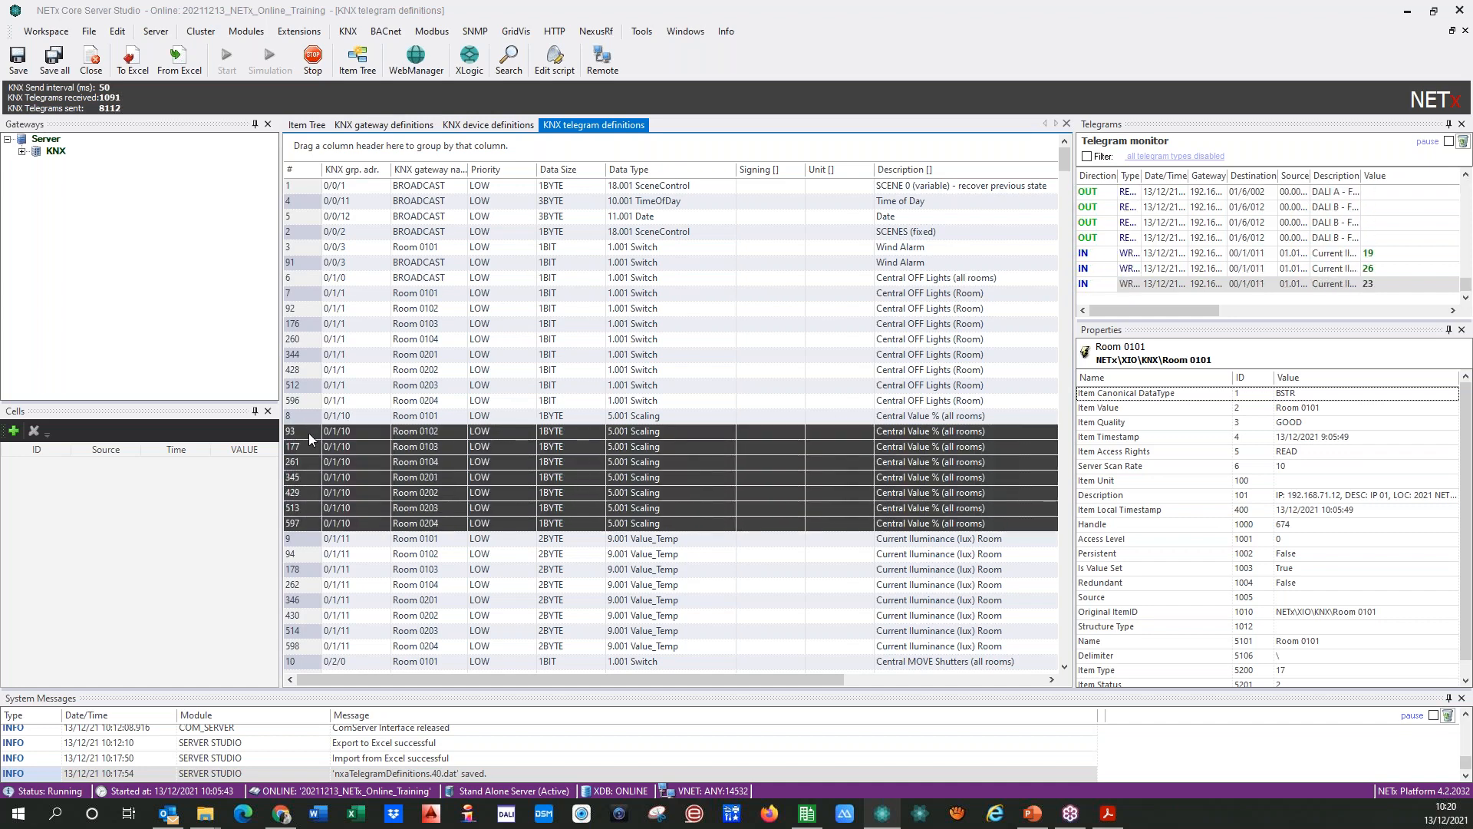
key(Delete)
click(377, 416)
drag(458, 416, 335, 421)
text(BROADCAST)
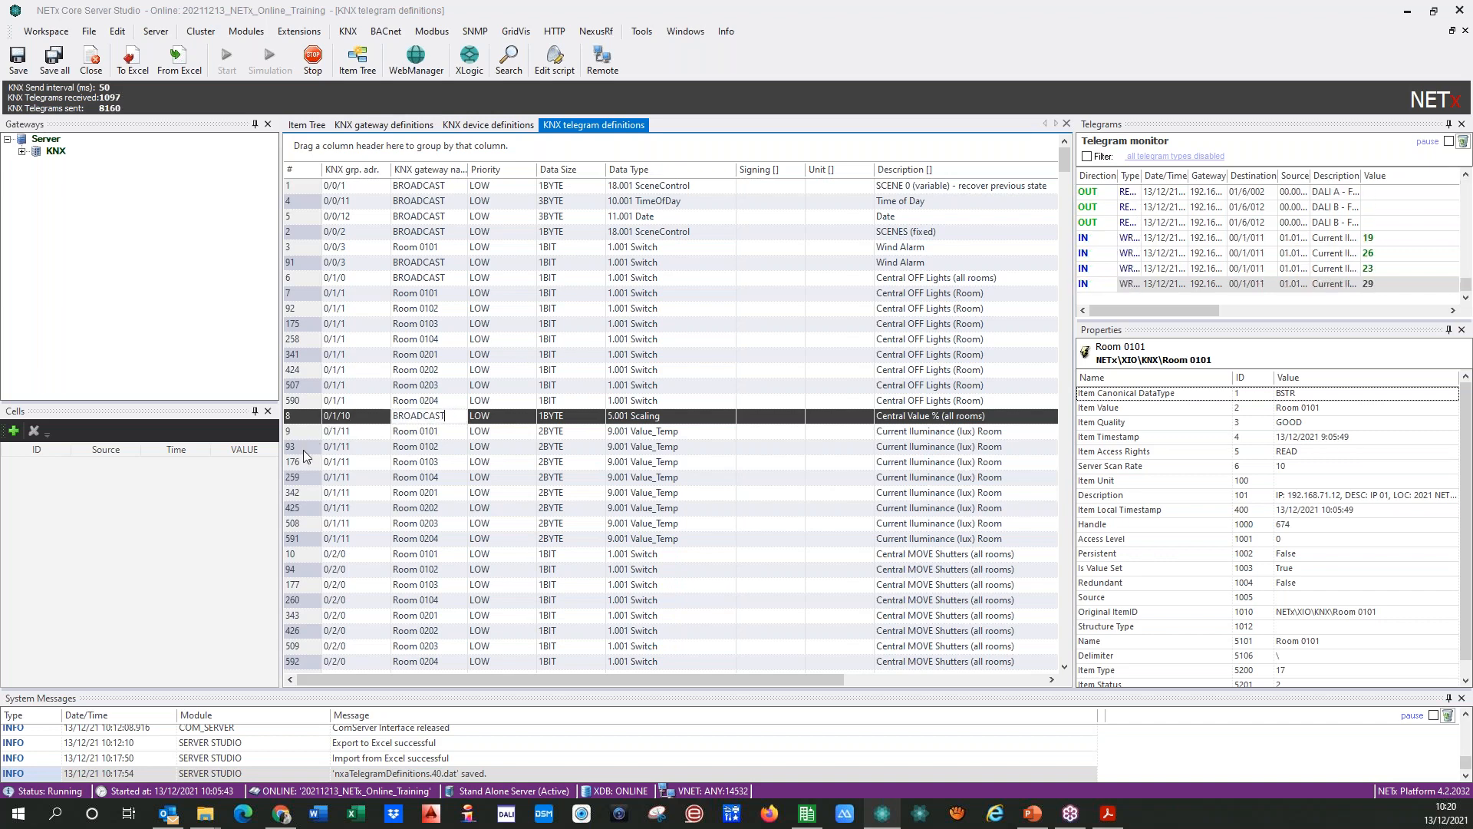
Step: Delete the 0/2/0 Central MOVE Shutters (all rooms) rows of Rooms 0102 to 0204 and set the remaining row's gateway name to BROADCAST
click(302, 554)
click(303, 568)
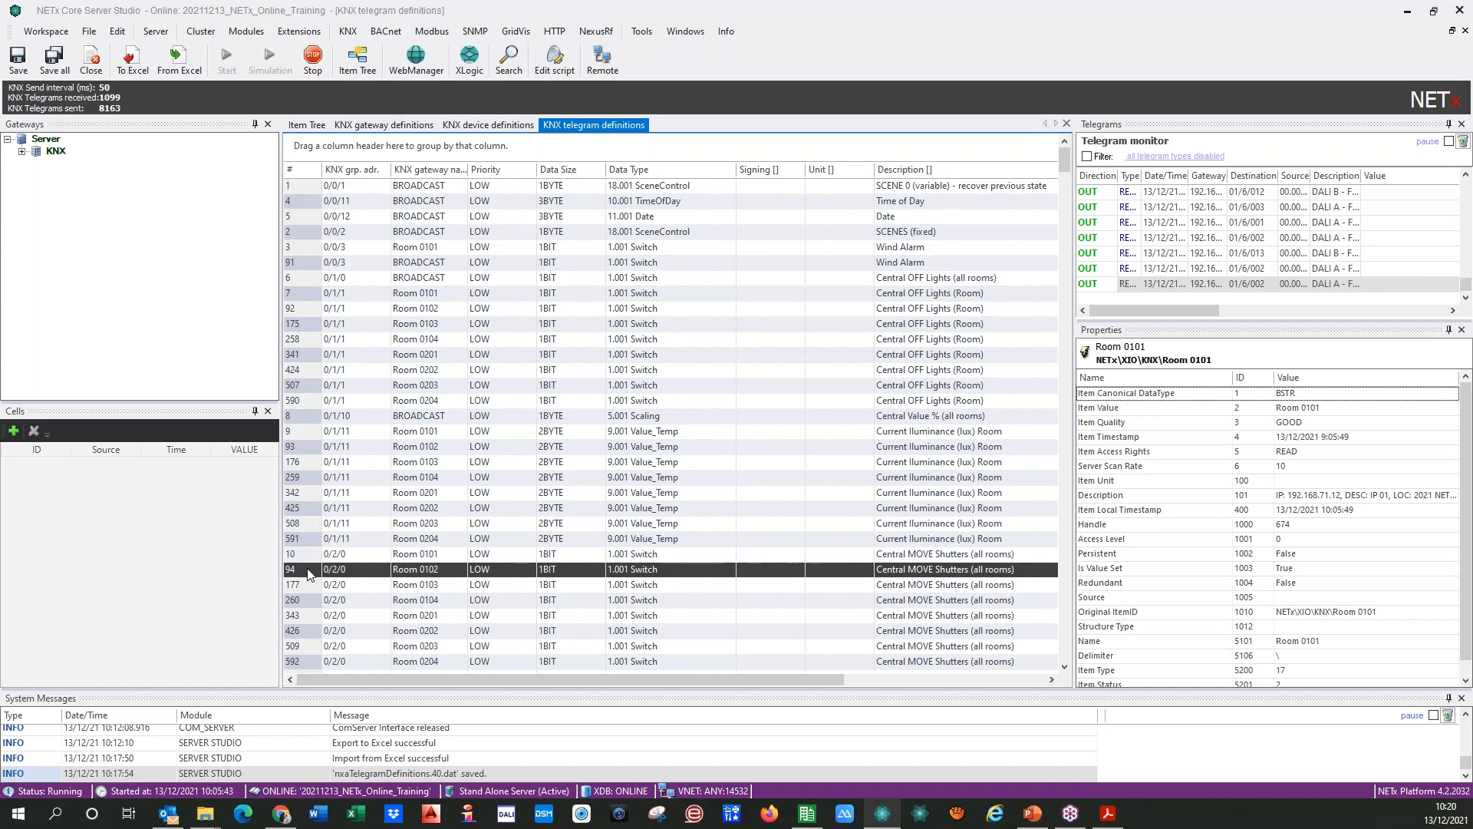
key(shift+Down)
key(shift+Down)
key(shift+Down)
key(shift+Down)
key(shift+Down)
key(shift+Down)
key(shift+Down)
key(shift+Up)
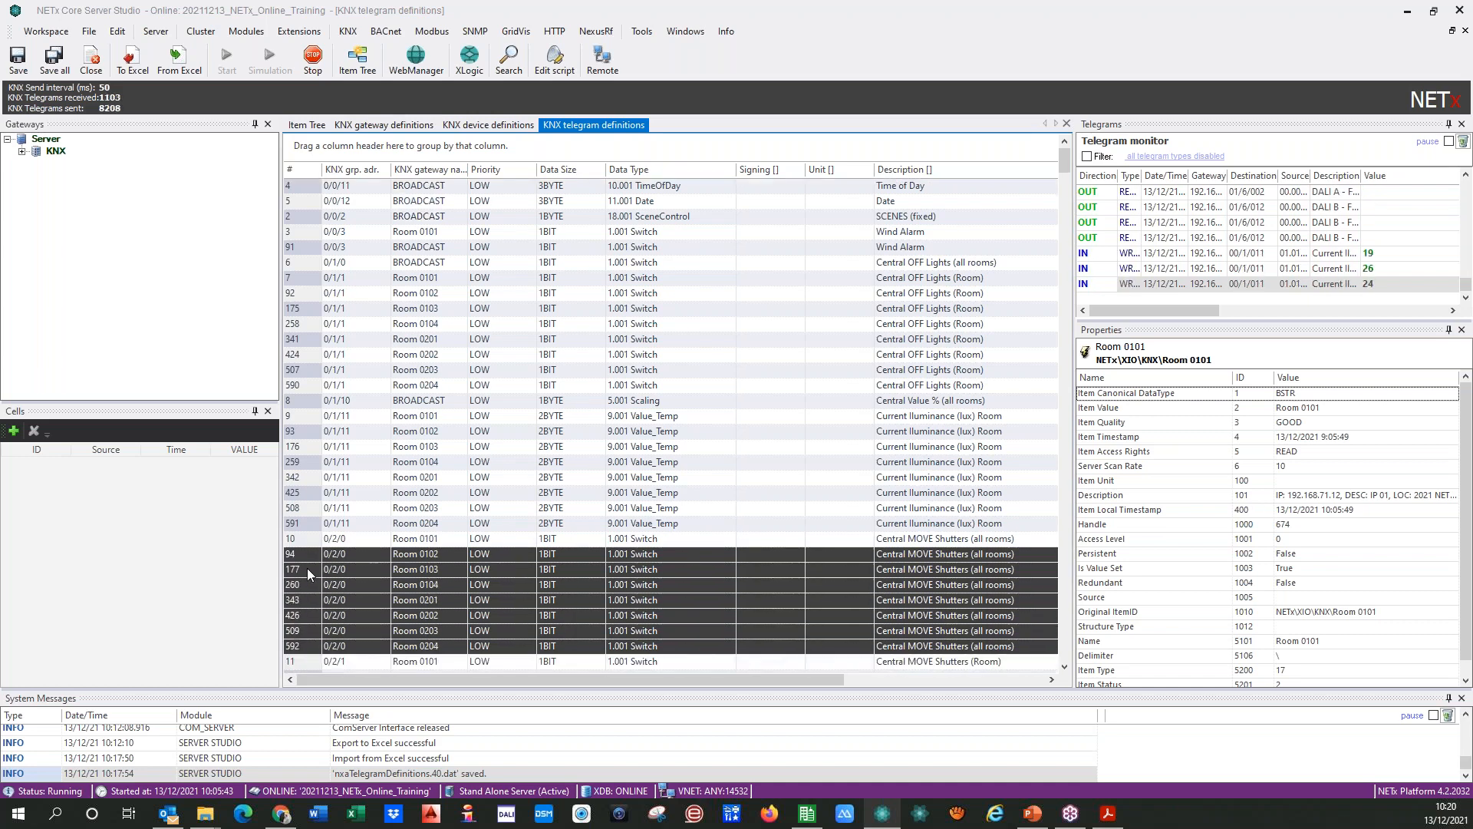
key(Delete)
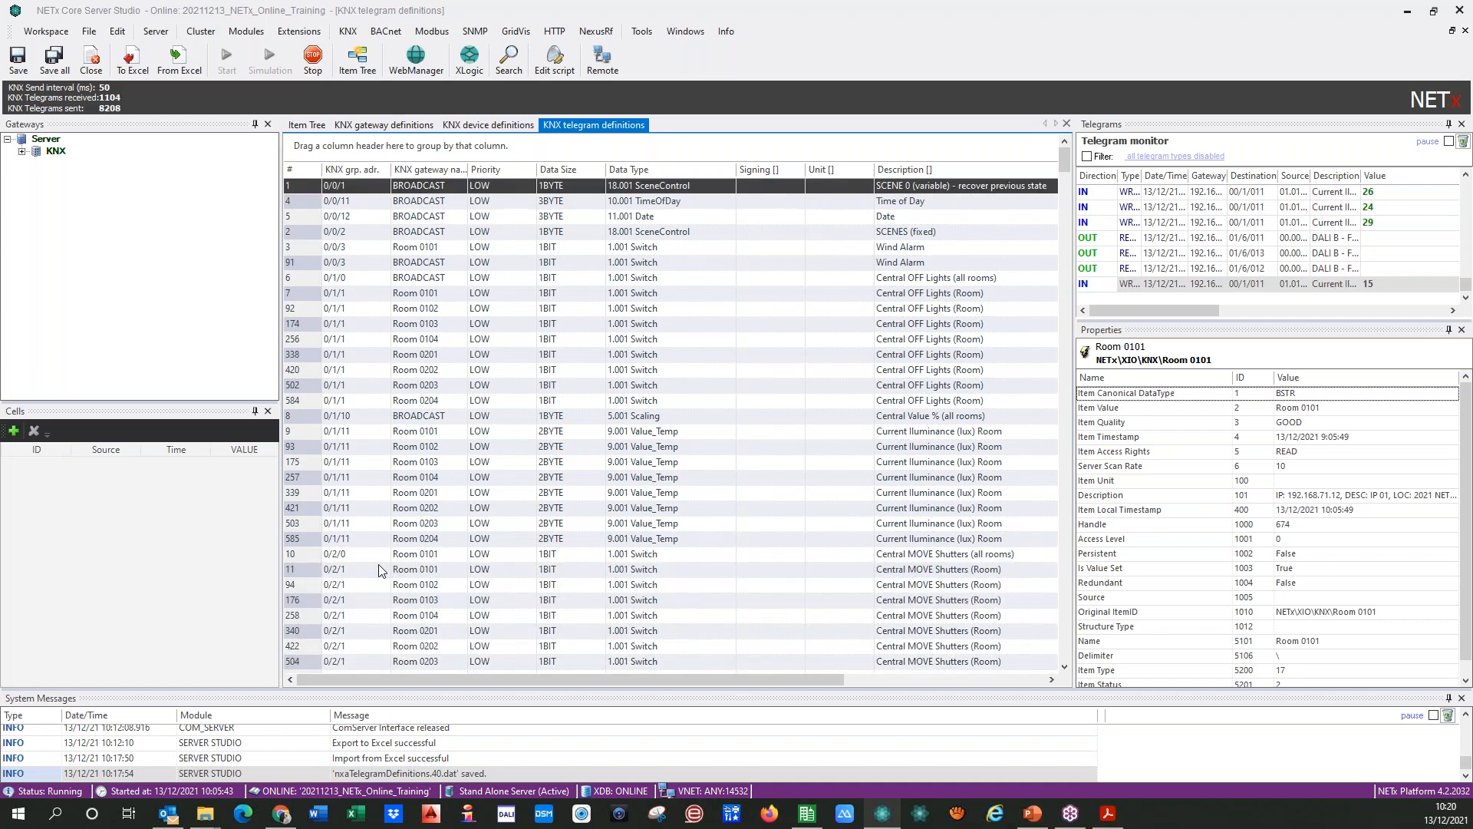
drag(440, 558, 355, 567)
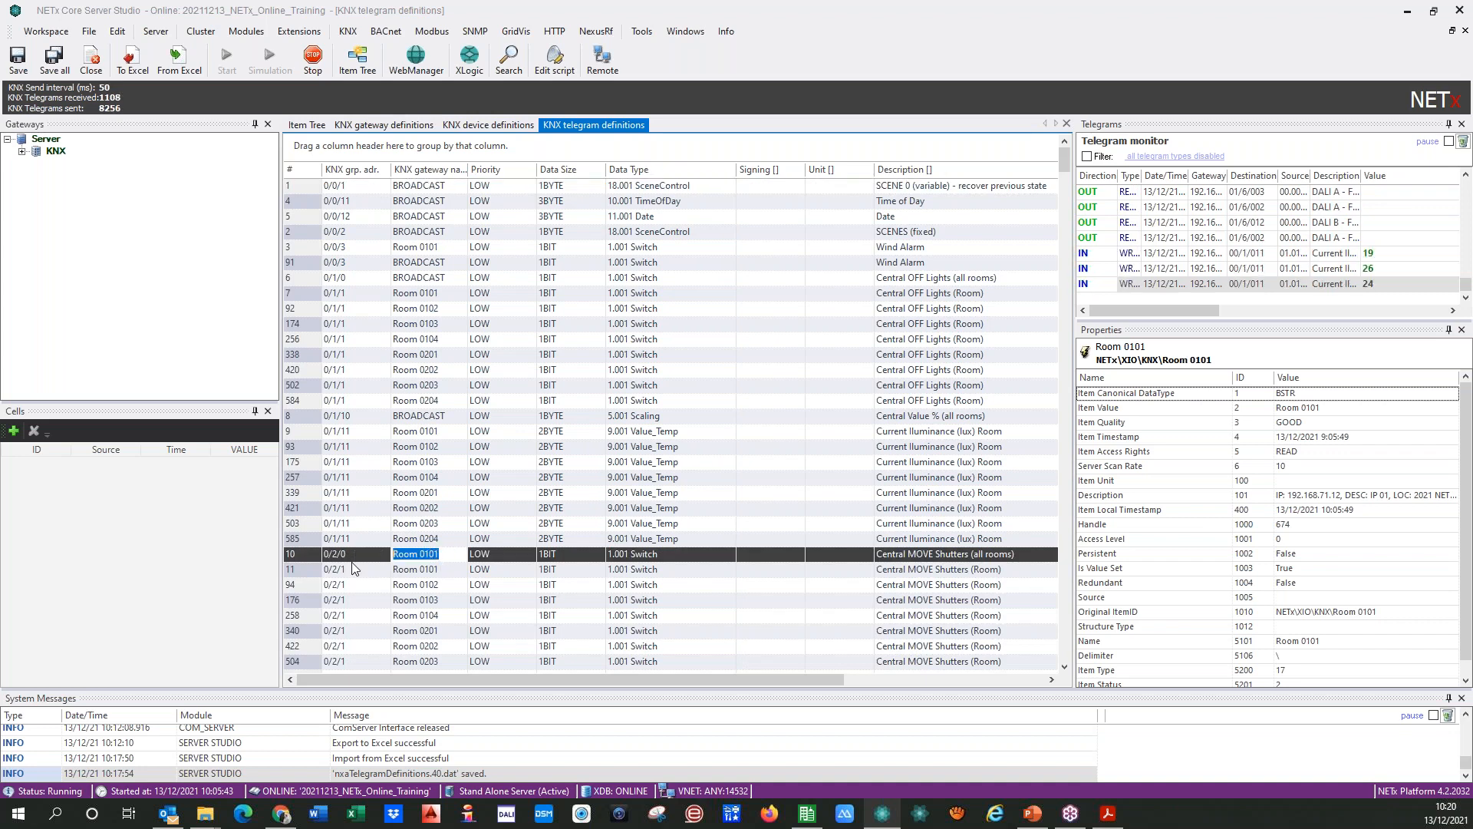
text(BROADCAST)
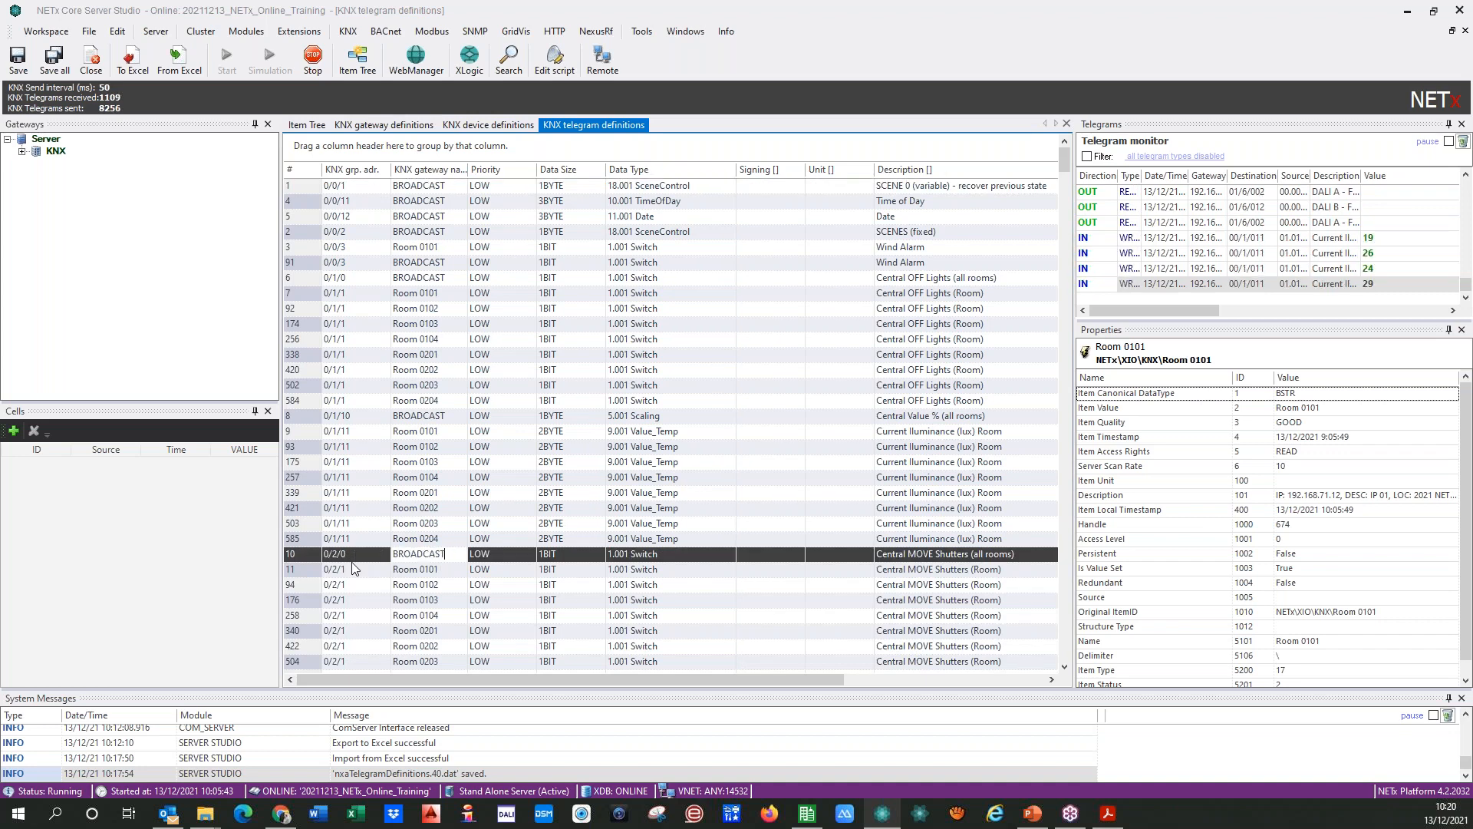
click(307, 570)
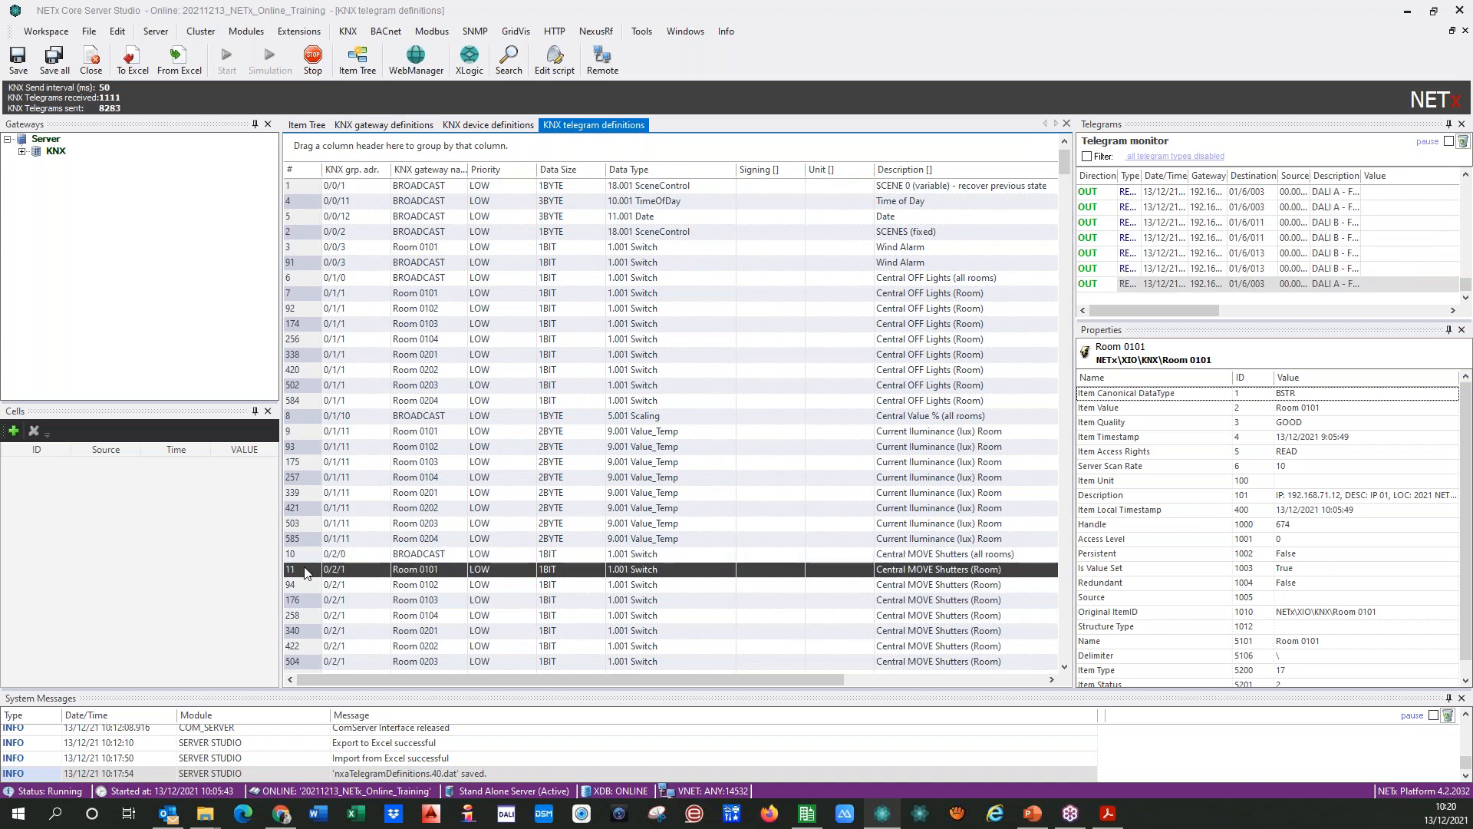
Step: Delete the 0/2/10 Central STOP/STEP Shutters (all rooms) rows of Rooms 0102 to 0204 and set the remaining row's gateway name to BROADCAST
scroll(306, 571, down, 2)
scroll(323, 568, down, 4)
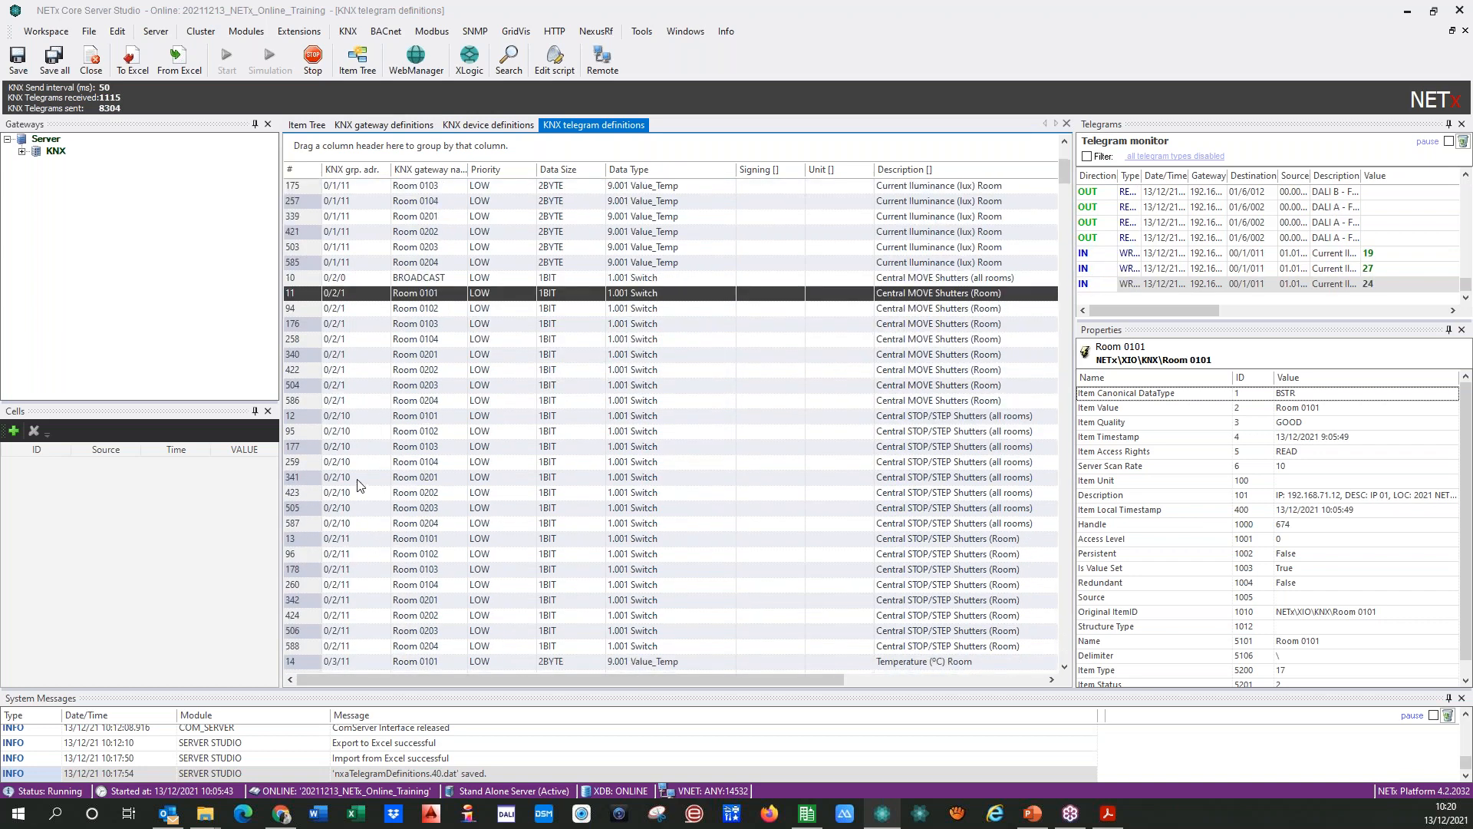
scroll(358, 485, up, 2)
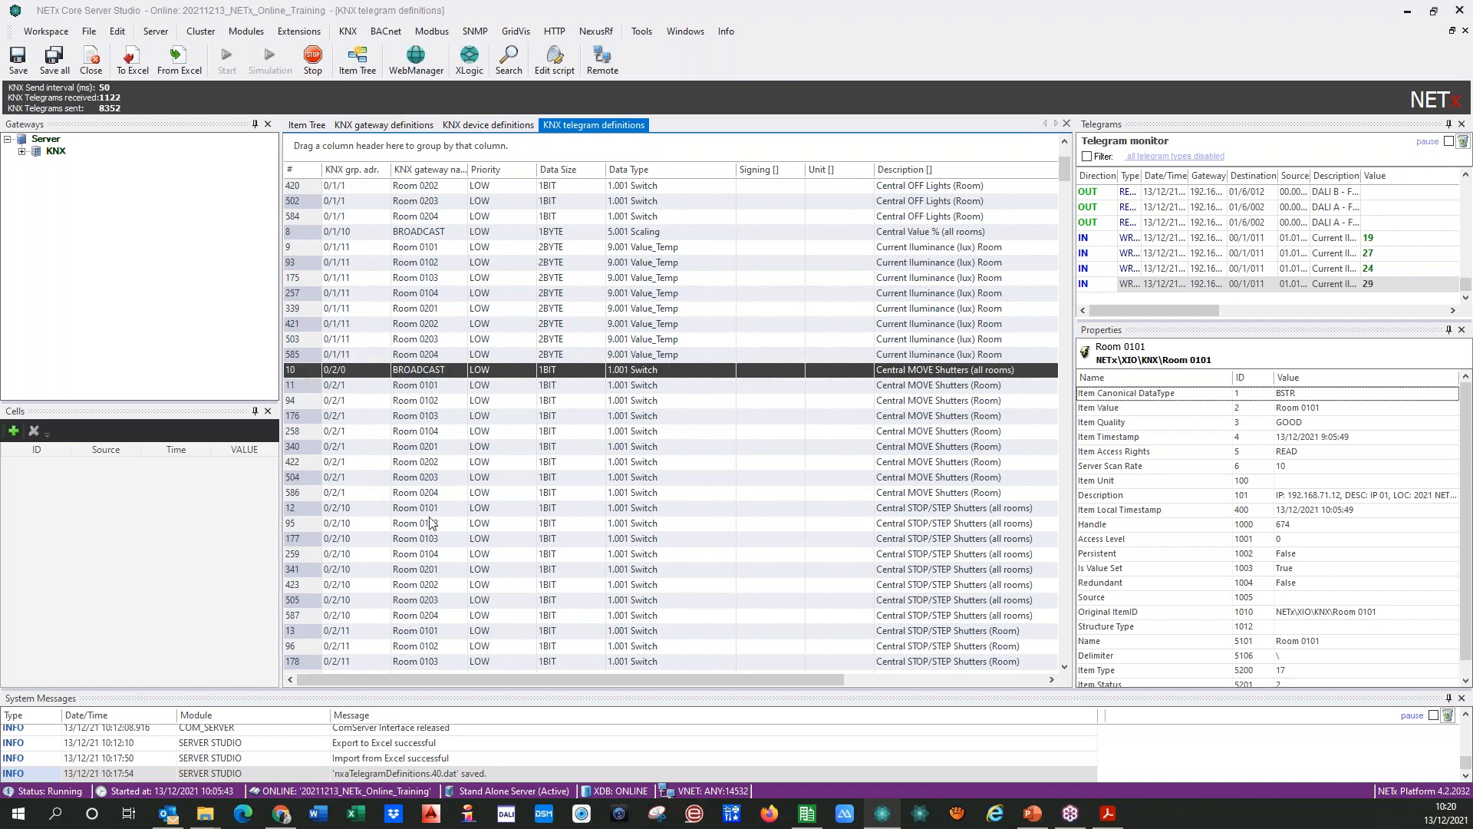
scroll(466, 552, down, 1)
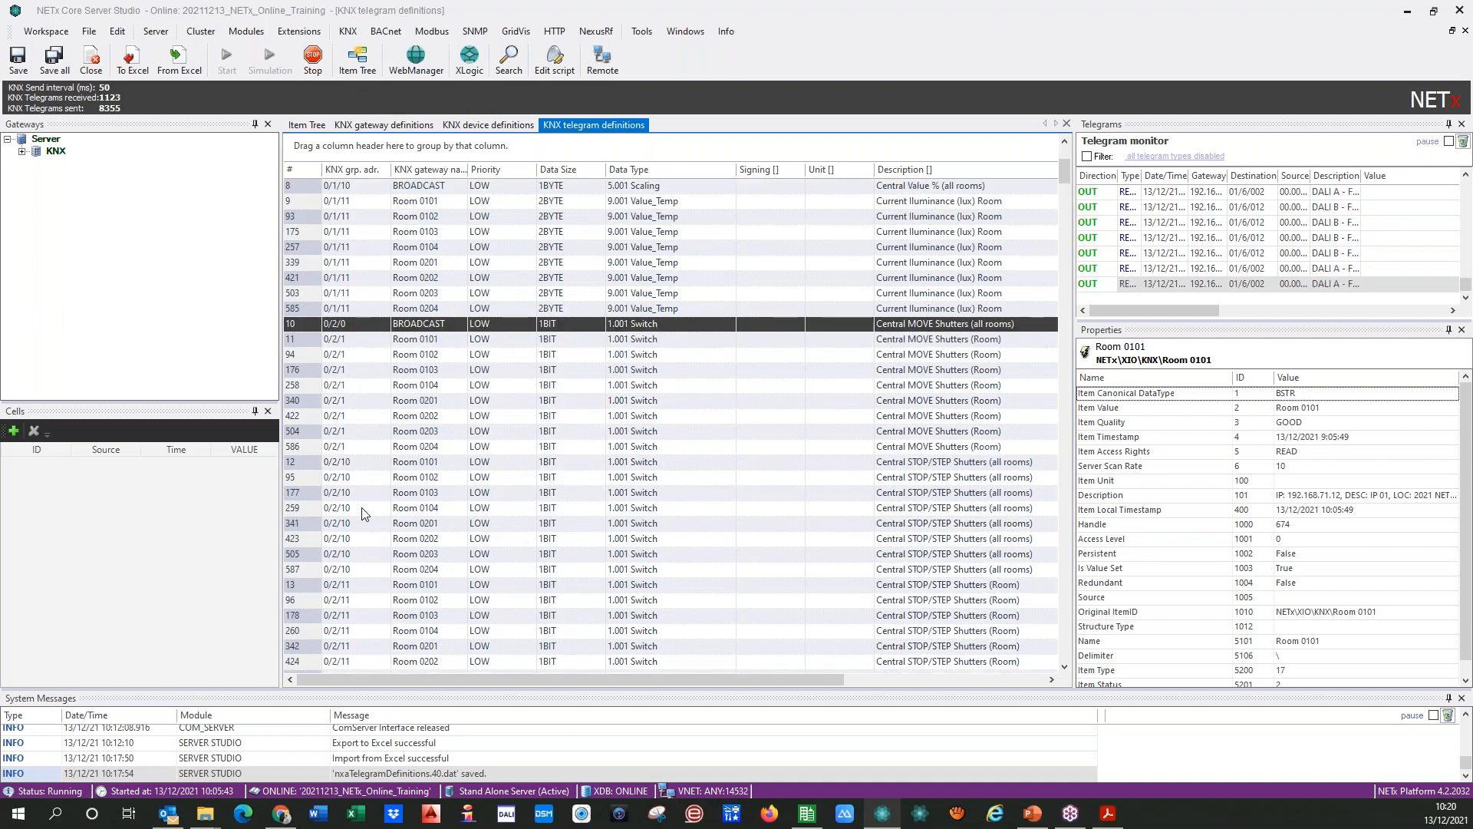
drag(307, 477, 309, 511)
key(shift+Down)
key(shift+Down)
key(shift+Down)
key(shift+Down)
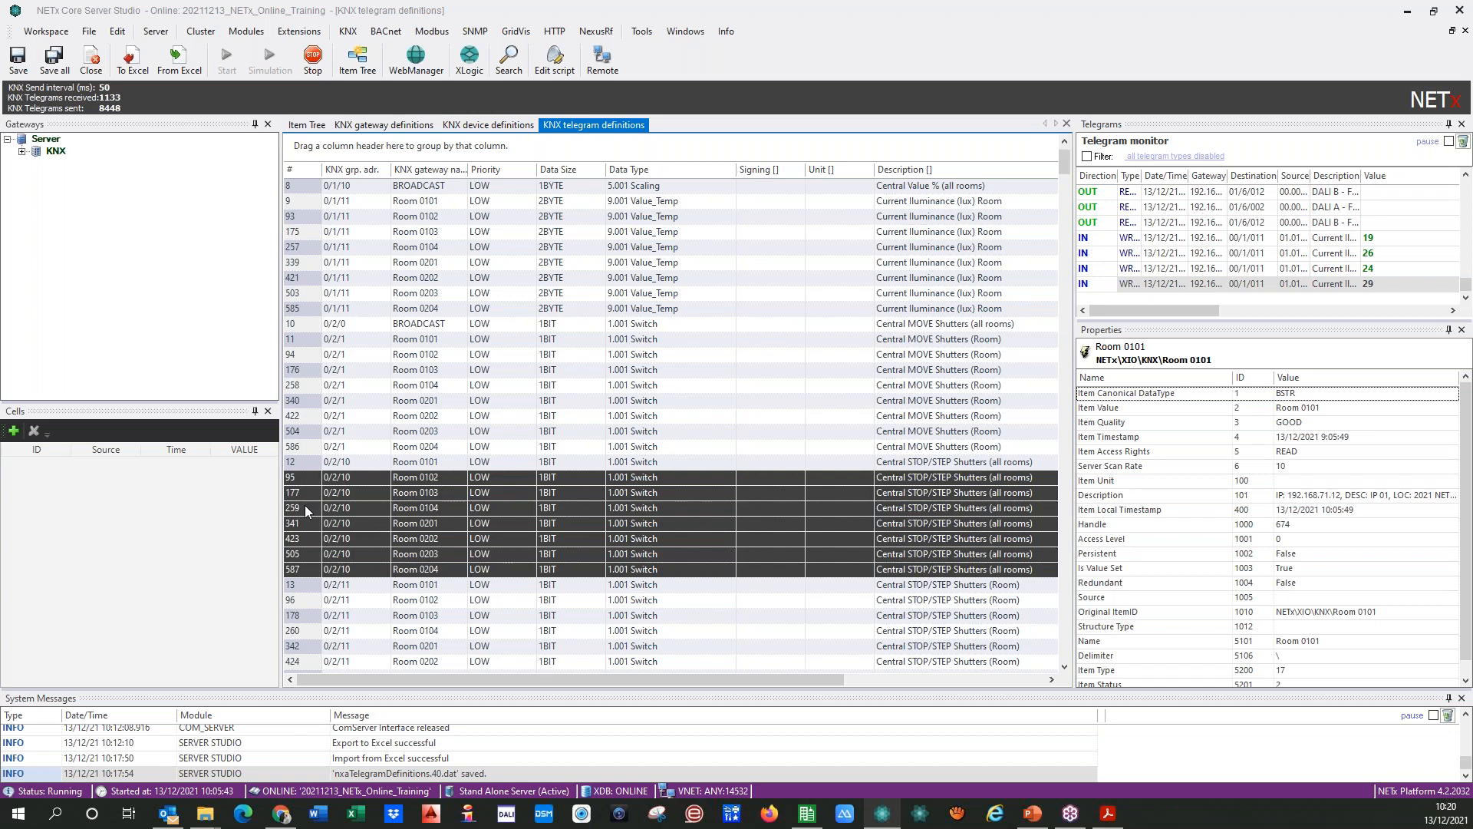
key(Delete)
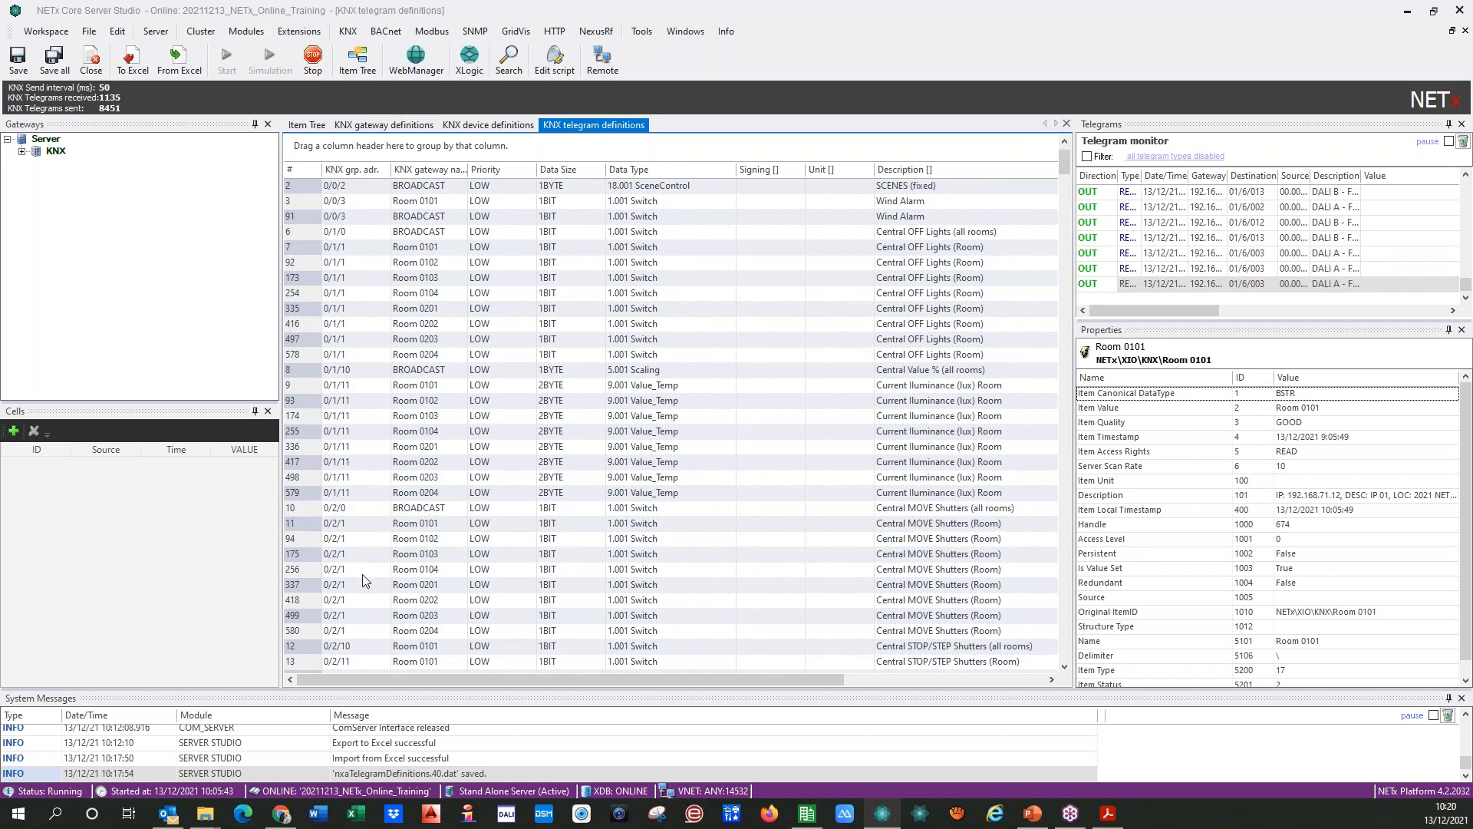
click(363, 647)
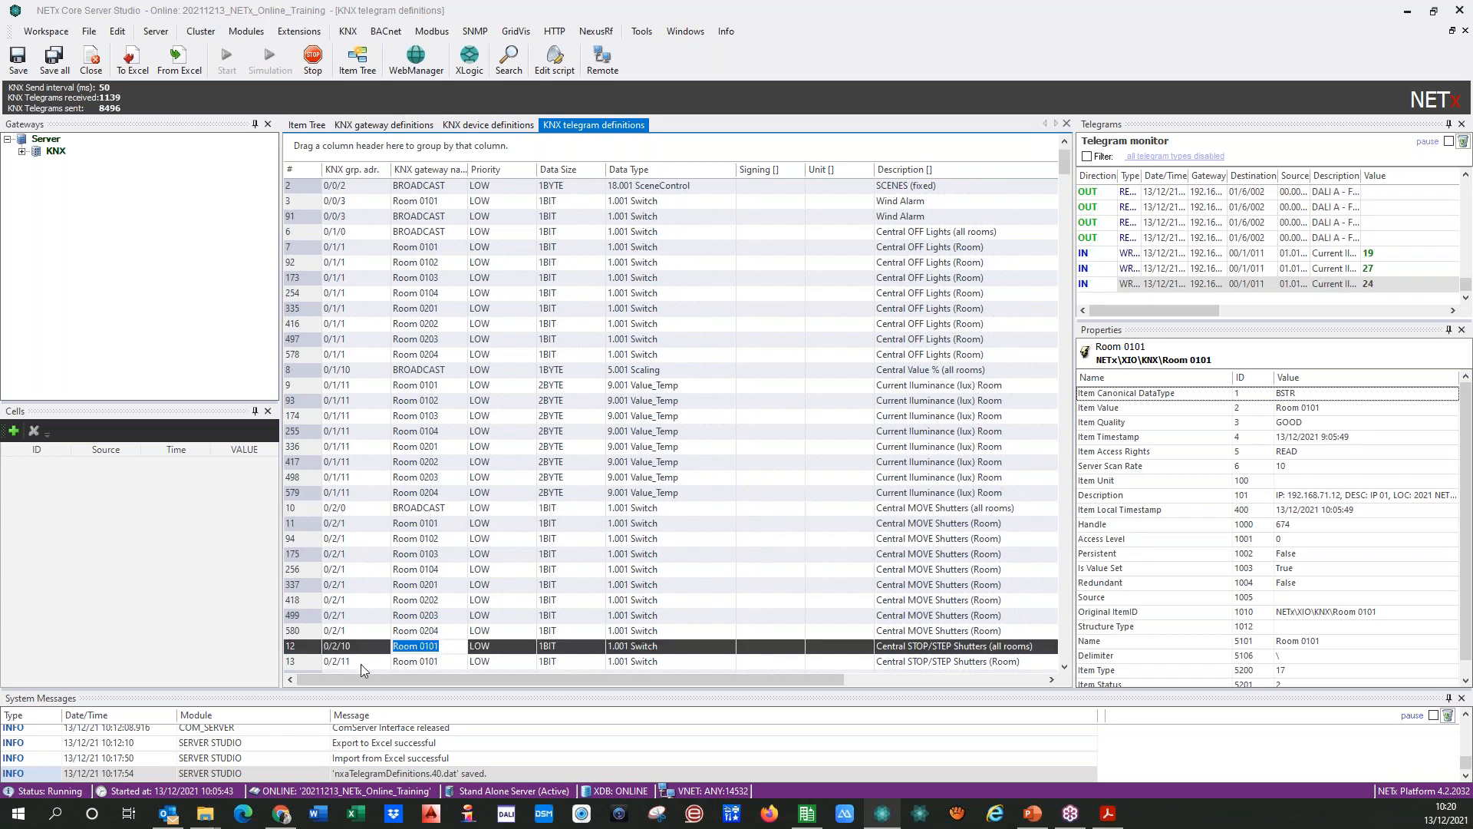
text(BROADCAST)
Step: Save all open definition tables without reinitializing the Core Server
scroll(419, 481, down, 3)
scroll(399, 499, down, 3)
scroll(371, 517, down, 1)
scroll(370, 517, up, 5)
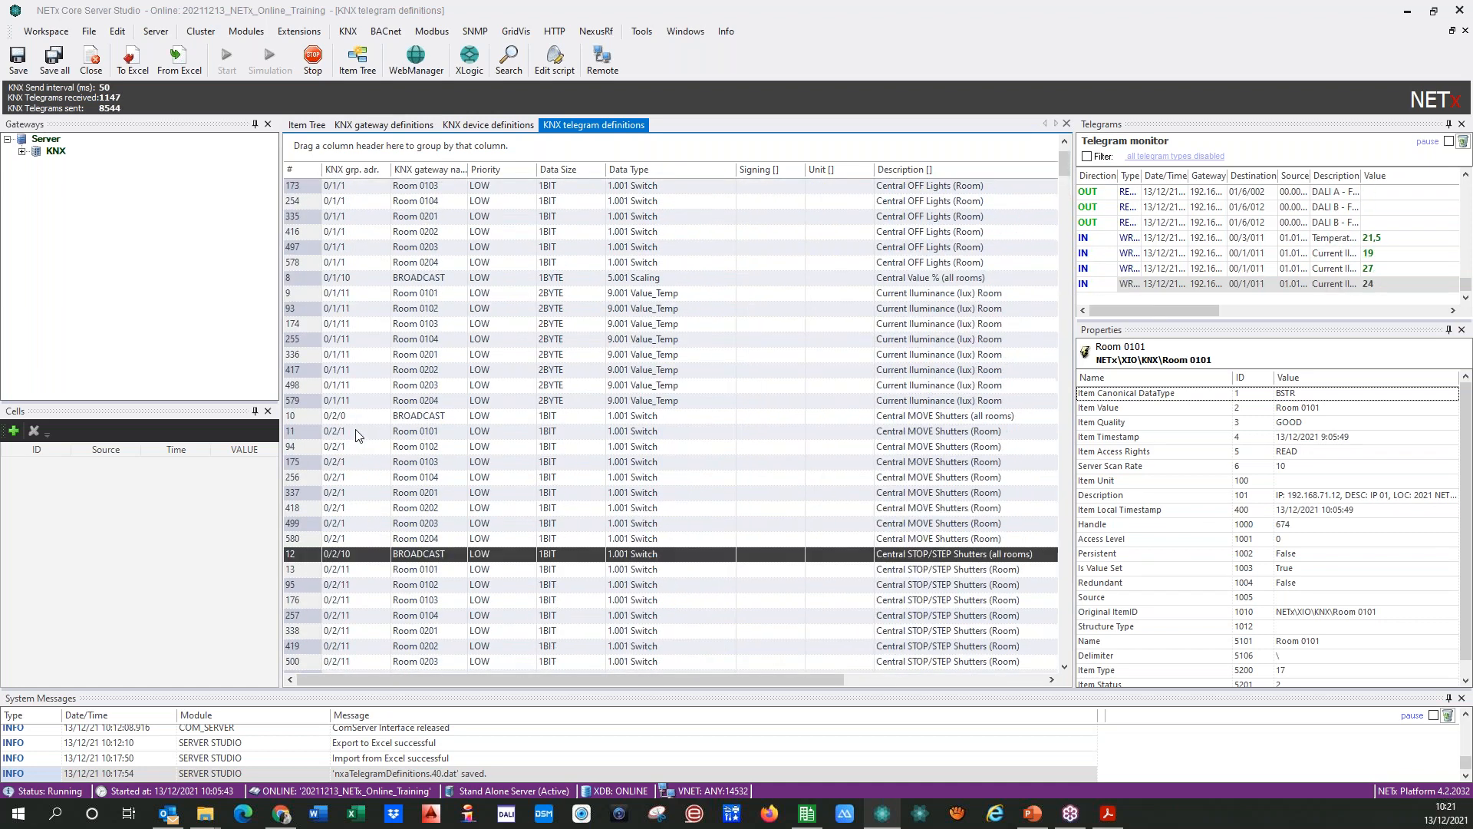
scroll(355, 435, up, 3)
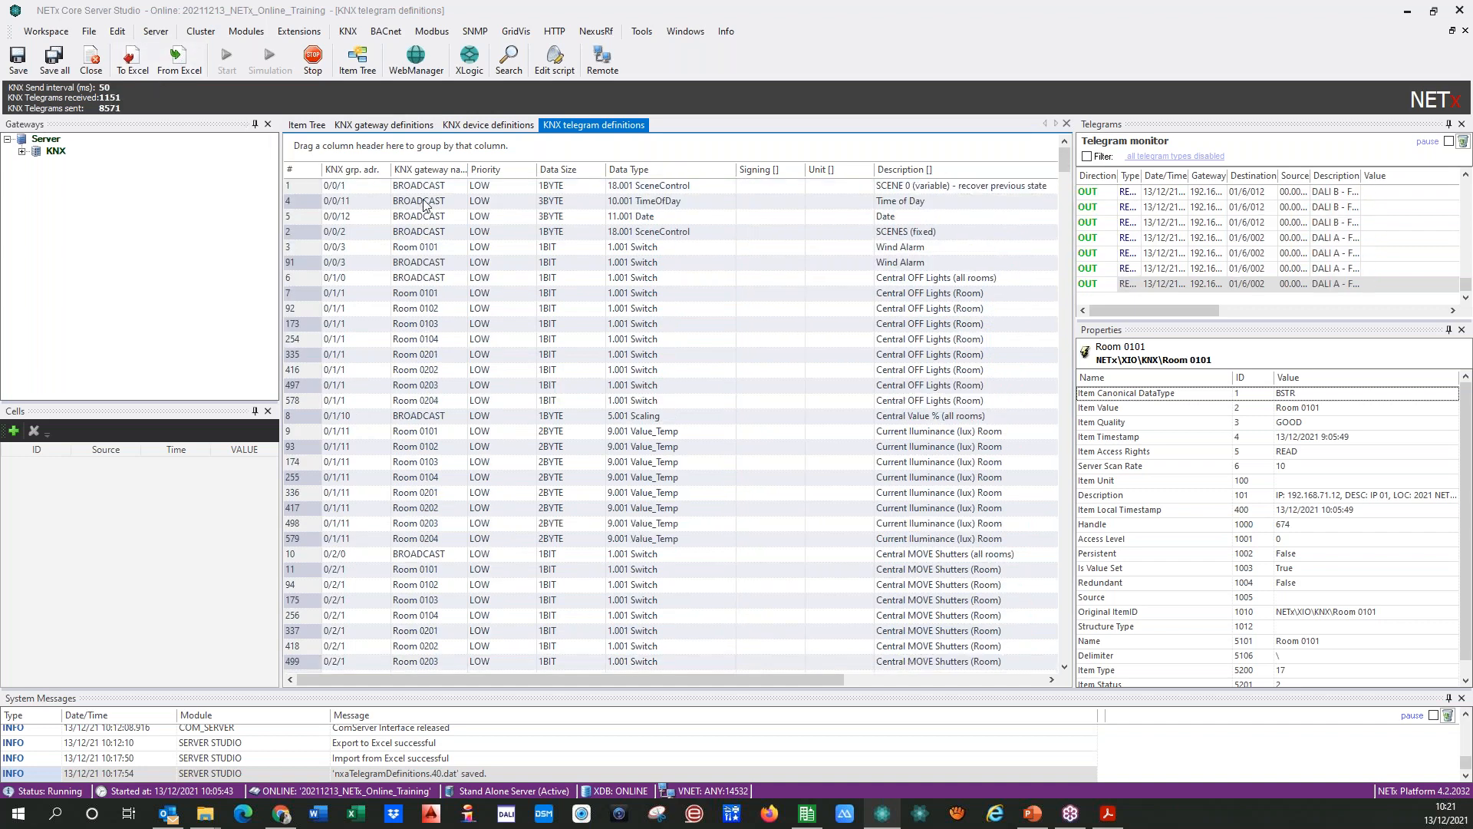
click(53, 59)
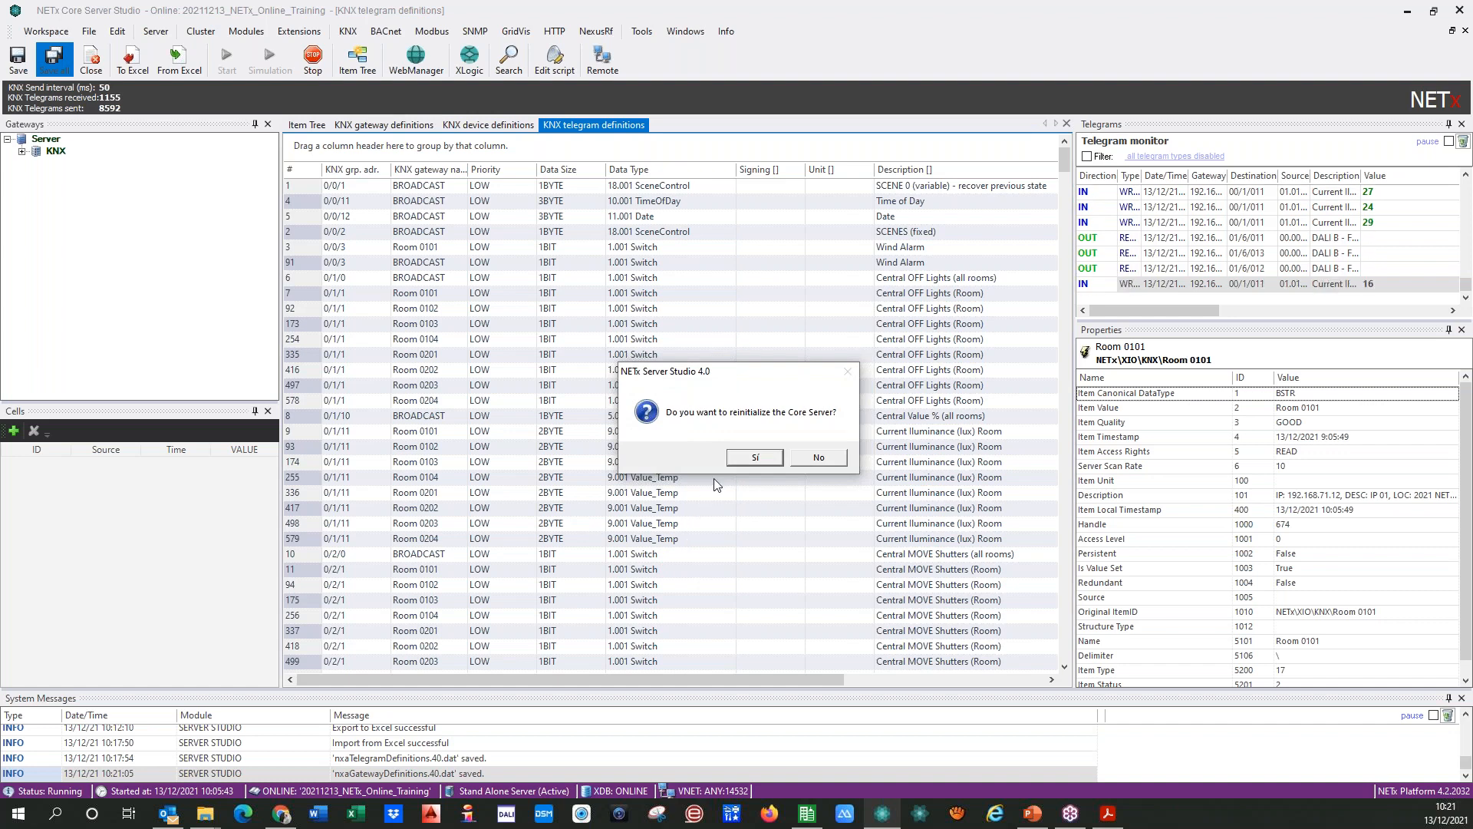
click(818, 458)
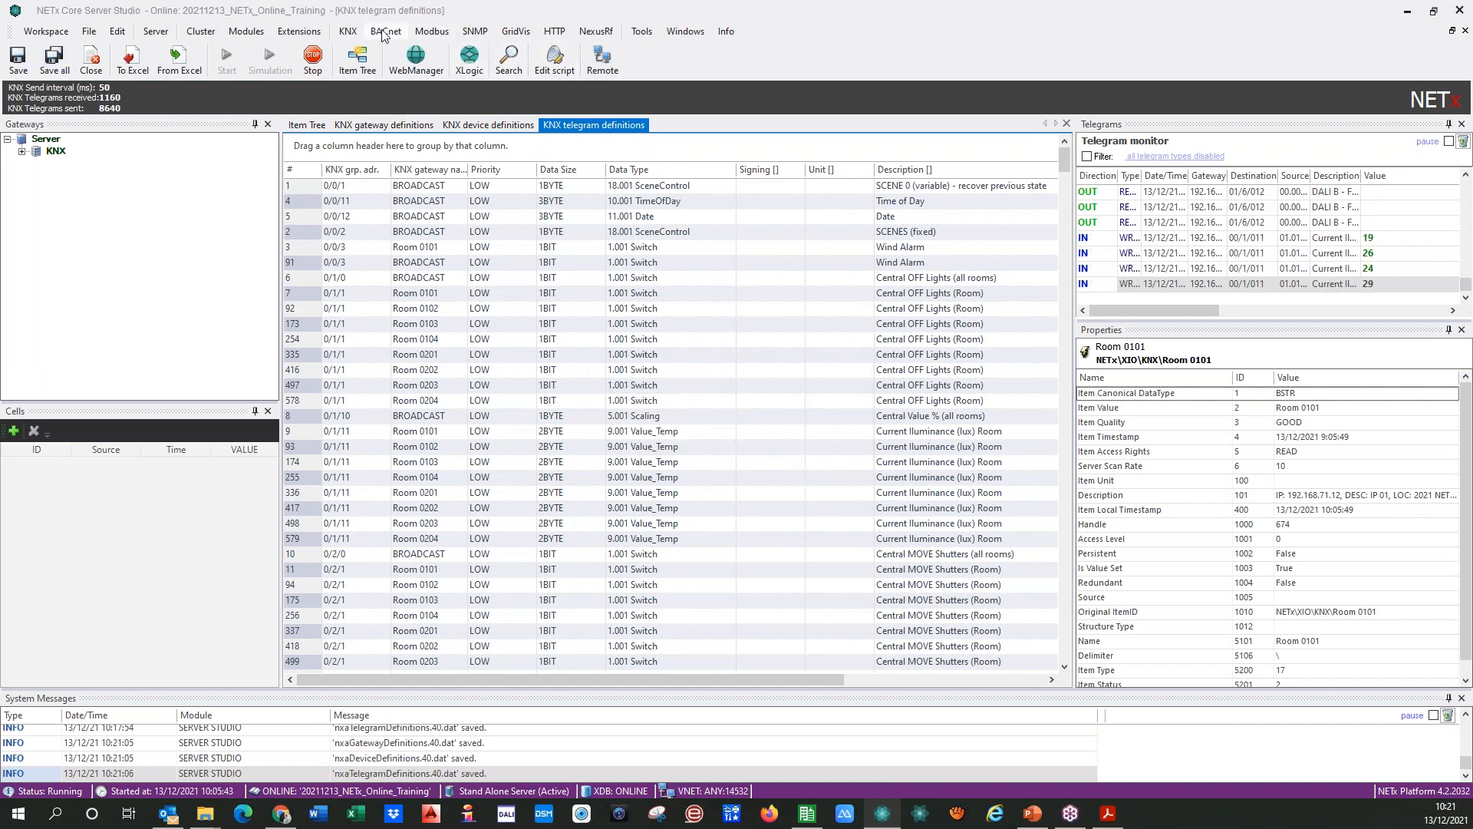
Step: Open the KNX group alias definitions and duplicate the Room 0101 rows MAIN FUNCTIONS, All the Rooms, Lights and Blinds_Shutters
click(348, 32)
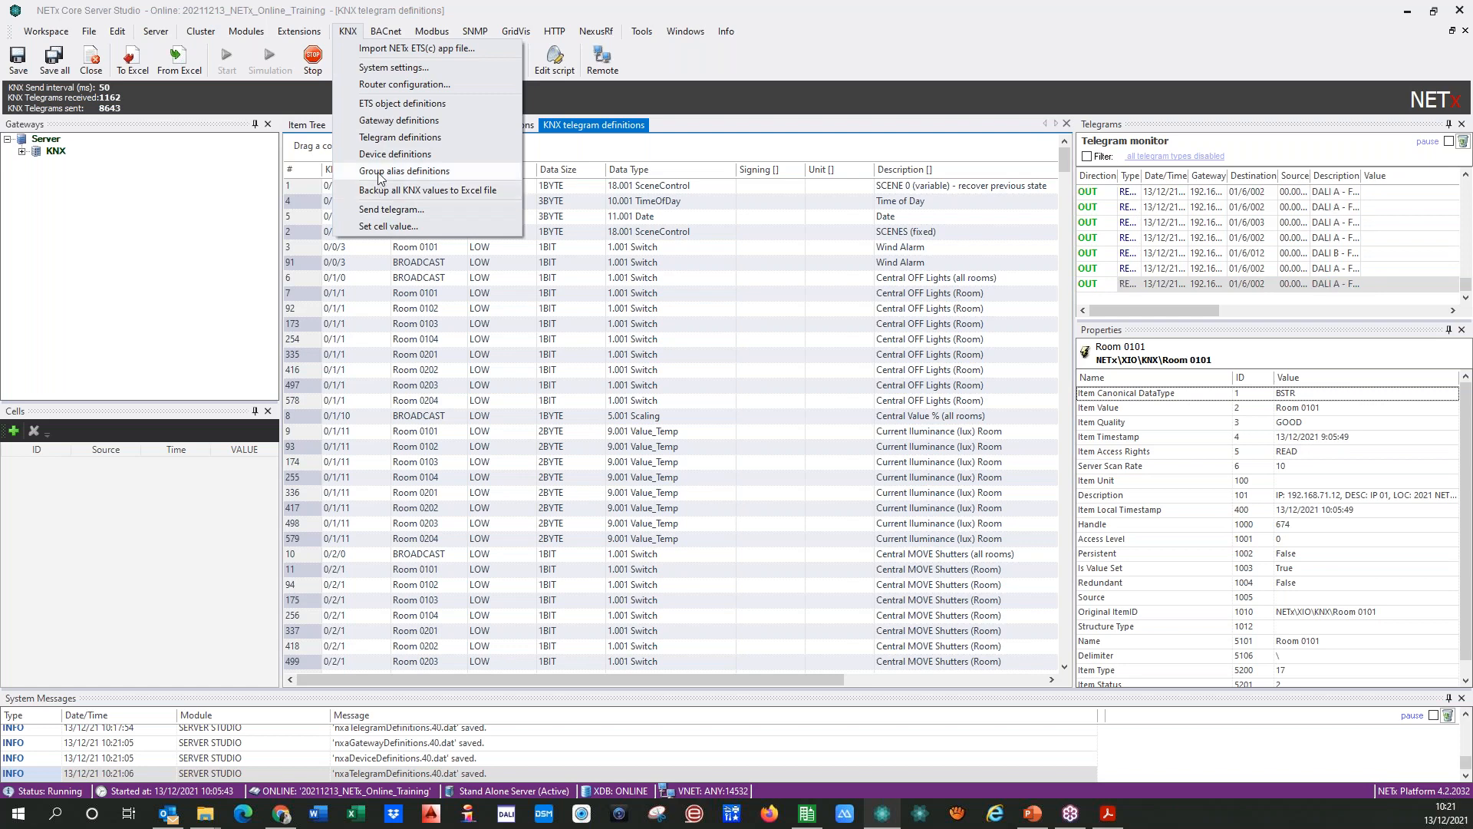
click(381, 175)
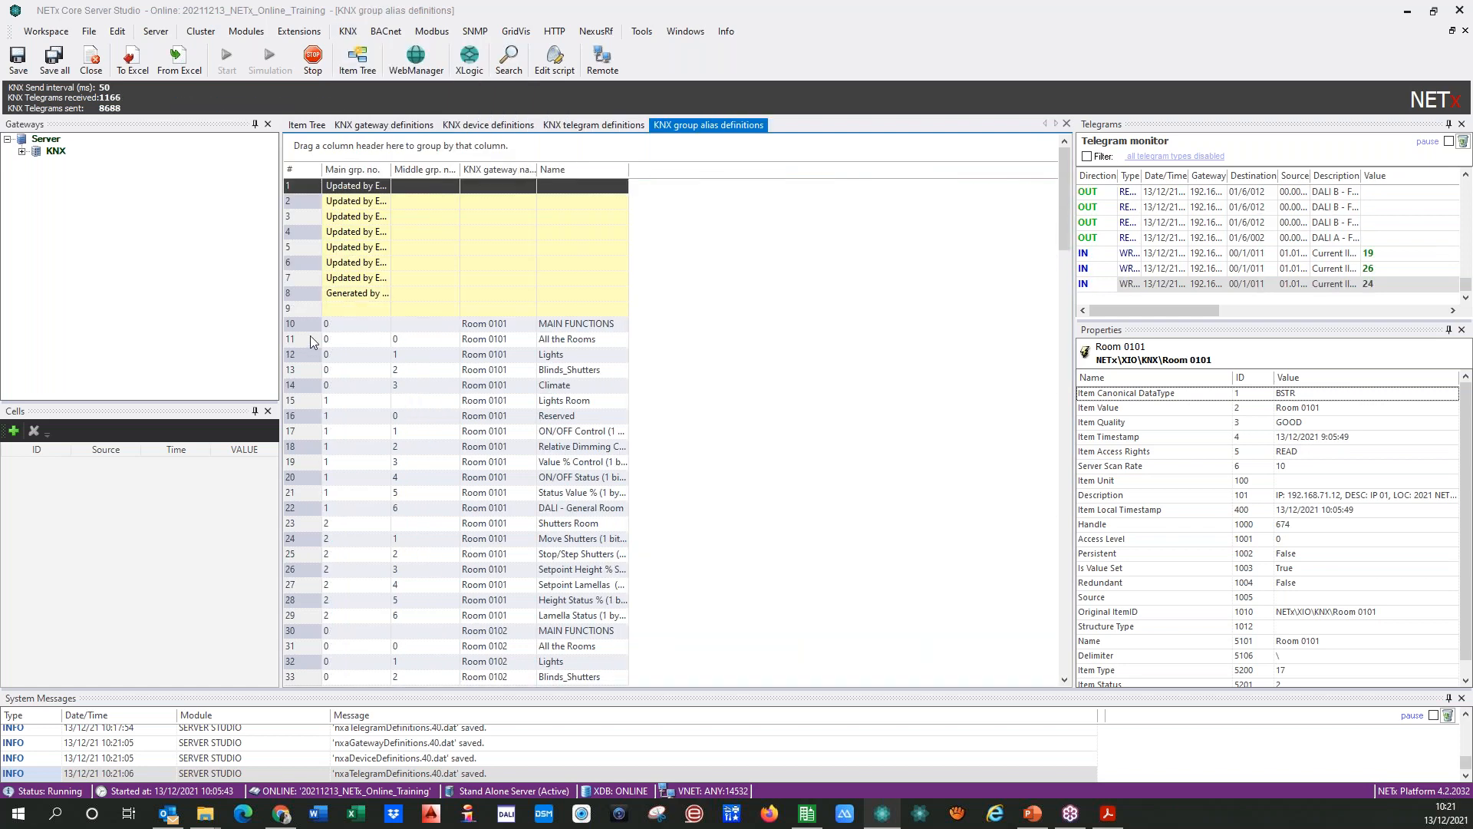
click(303, 324)
key(shift+Down)
key(shift+Down)
key(shift+Down)
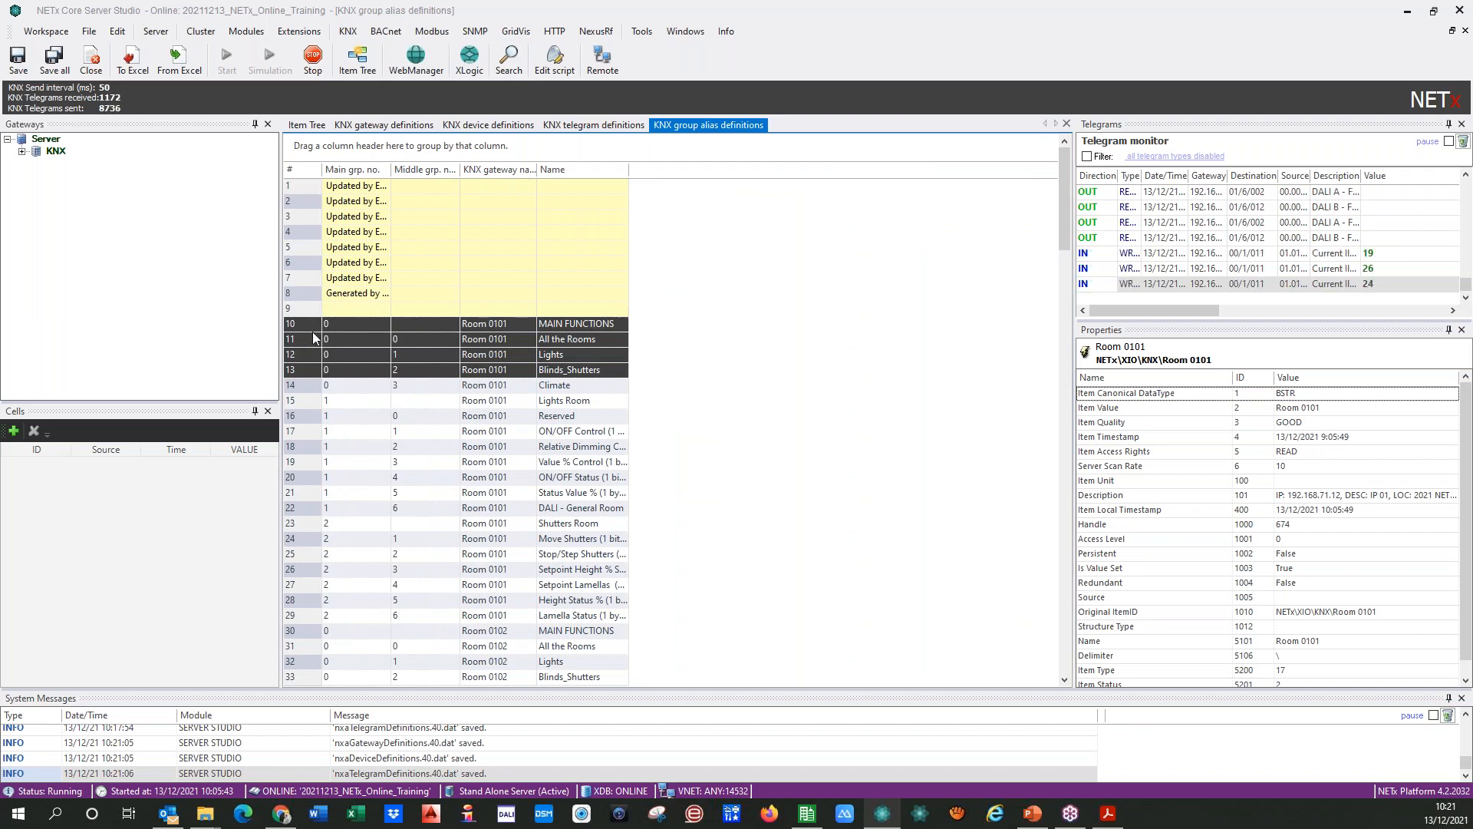
key(ctrl+v)
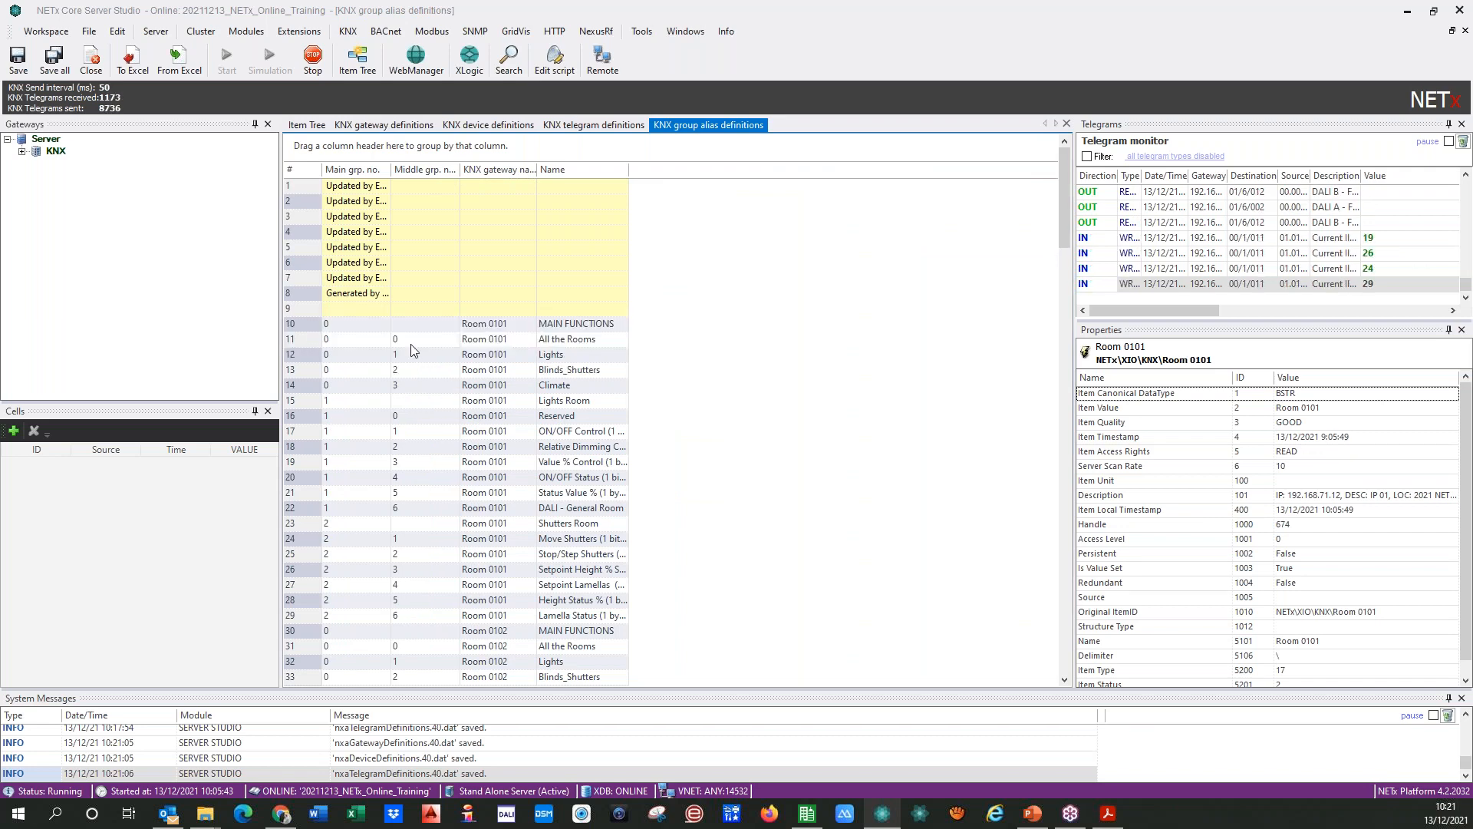
Step: Change the gateway name of the duplicated MAIN FUNCTIONS row at the end of the alias table to BROADCAST
scroll(344, 495, down, 20)
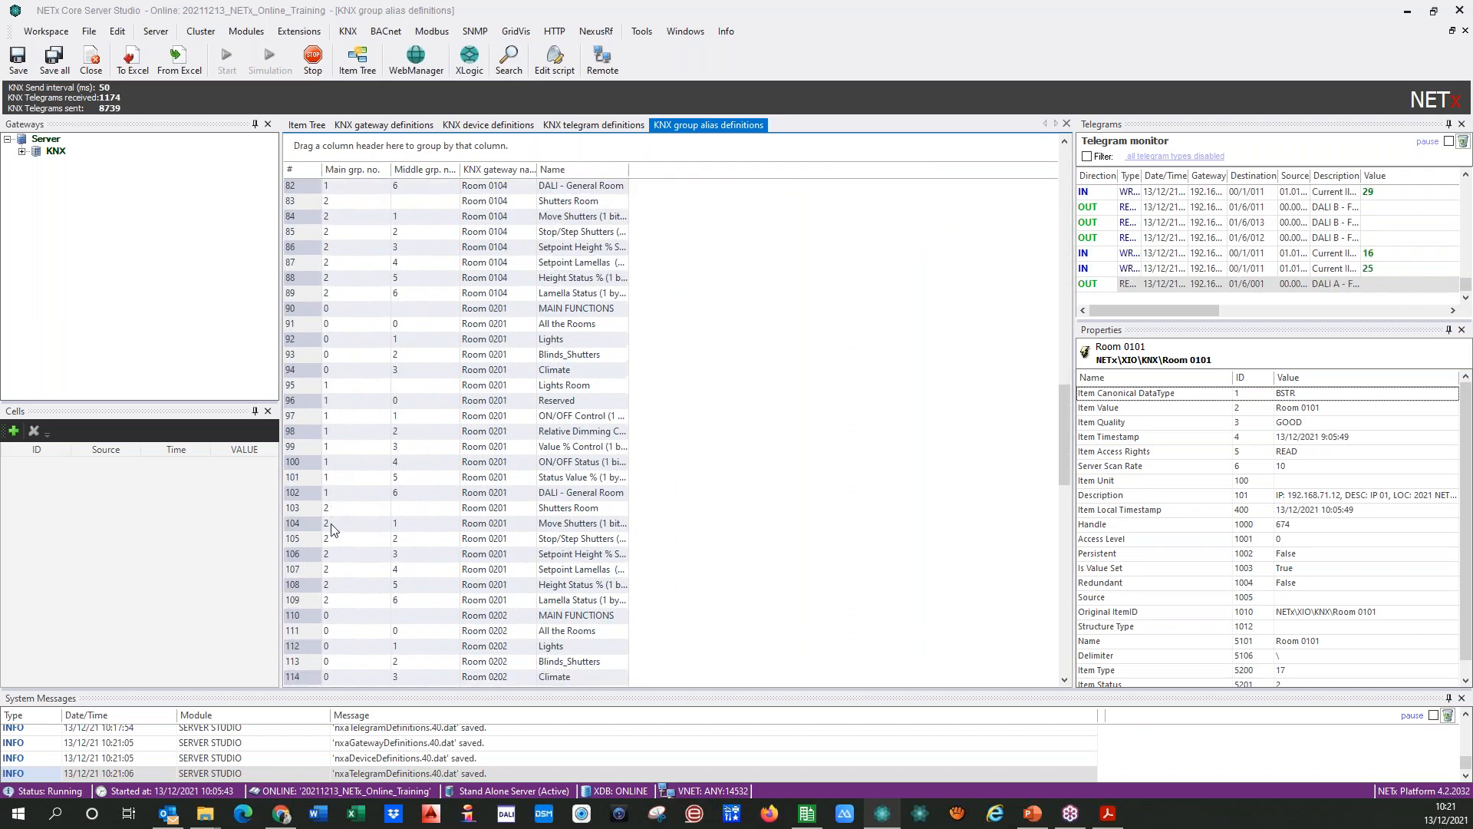
scroll(332, 535, down, 14)
click(444, 637)
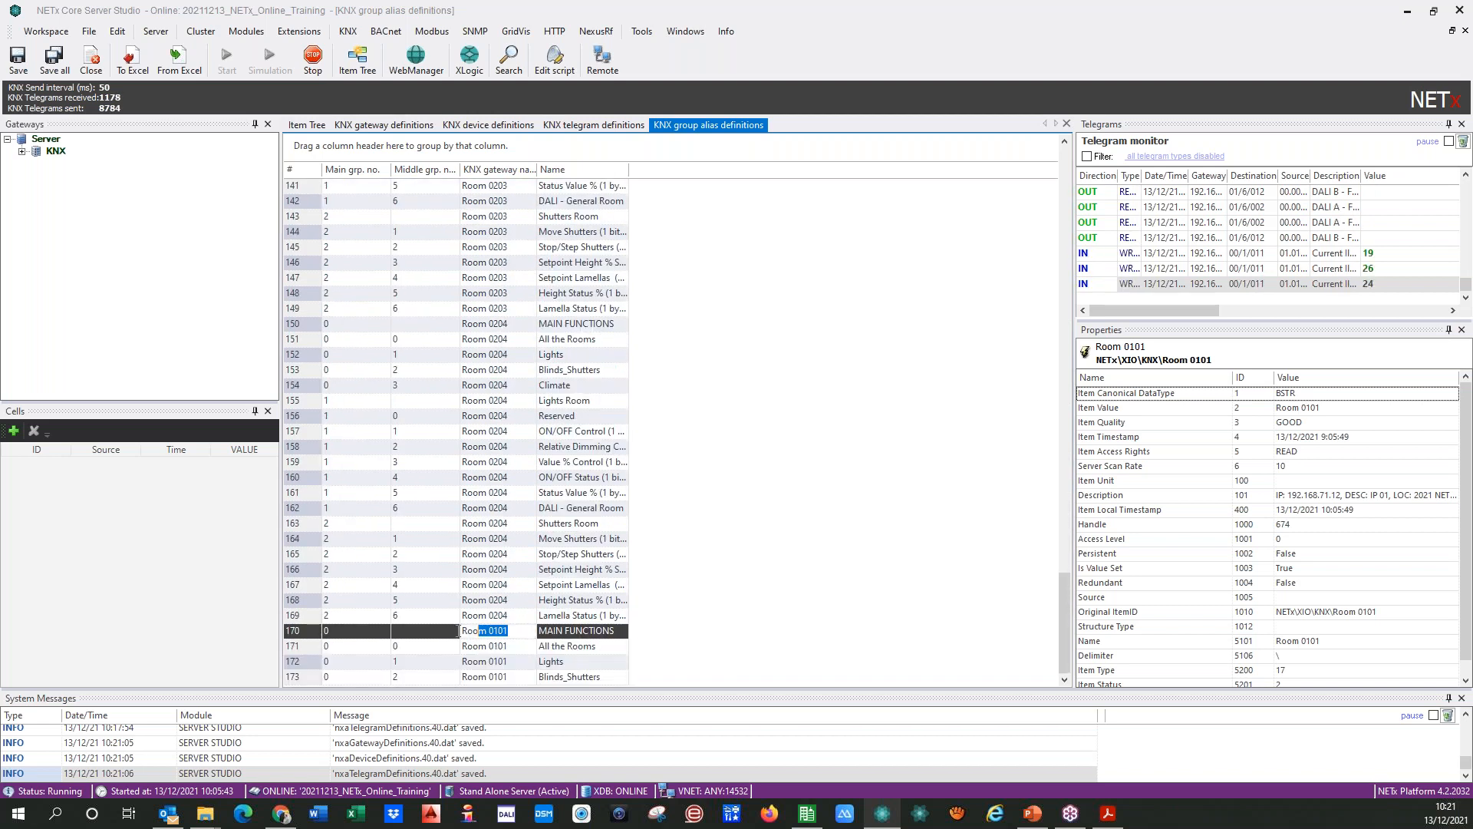
text(BROADCAST)
drag(519, 632, 460, 636)
key(ctrl+c)
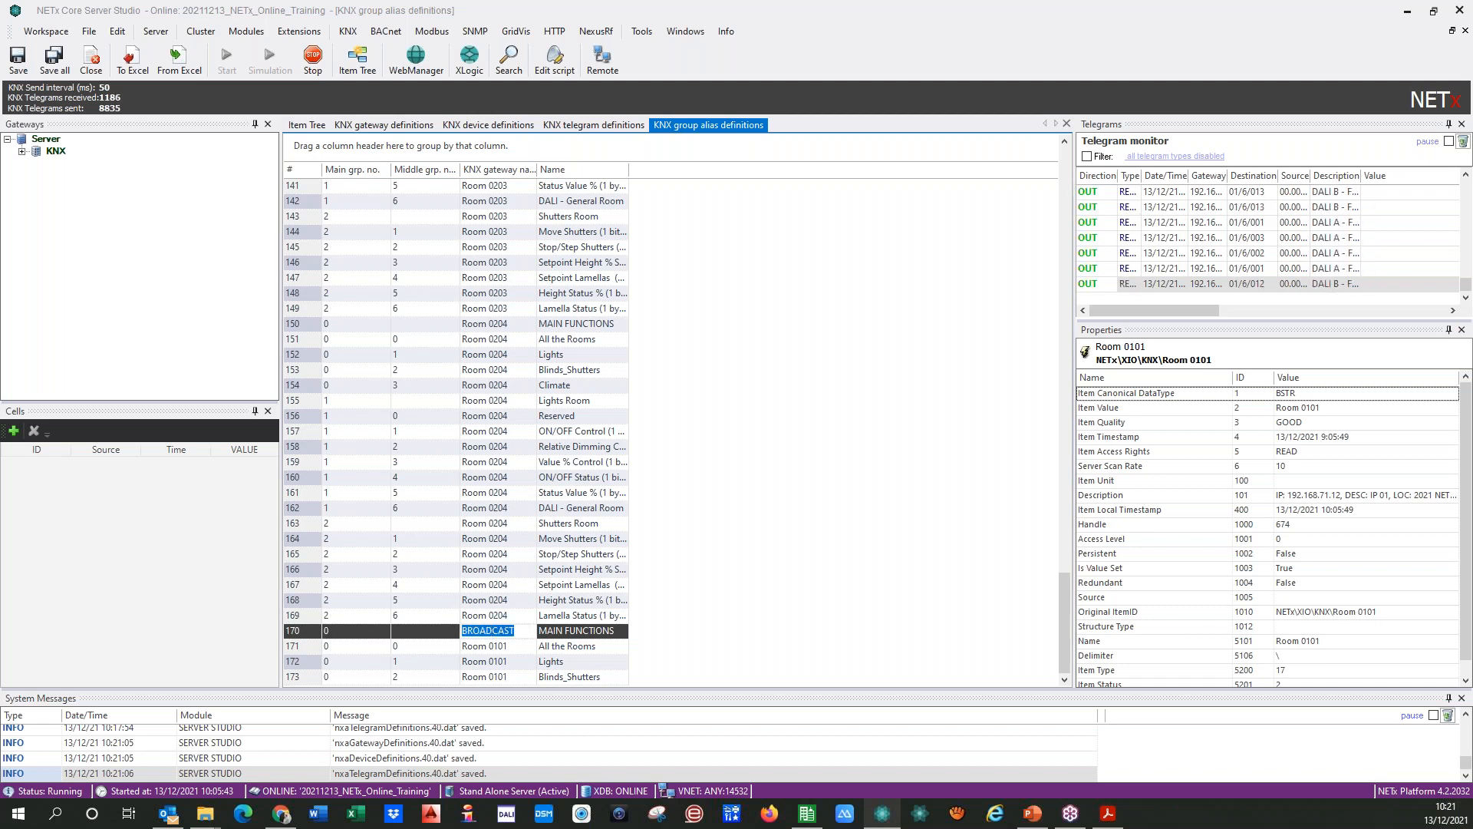
Step: Set the gateway name of the duplicated All the Rooms, Lights and Blinds_Shutters alias rows at the table's end to BROADCAST
click(525, 648)
drag(522, 648, 445, 653)
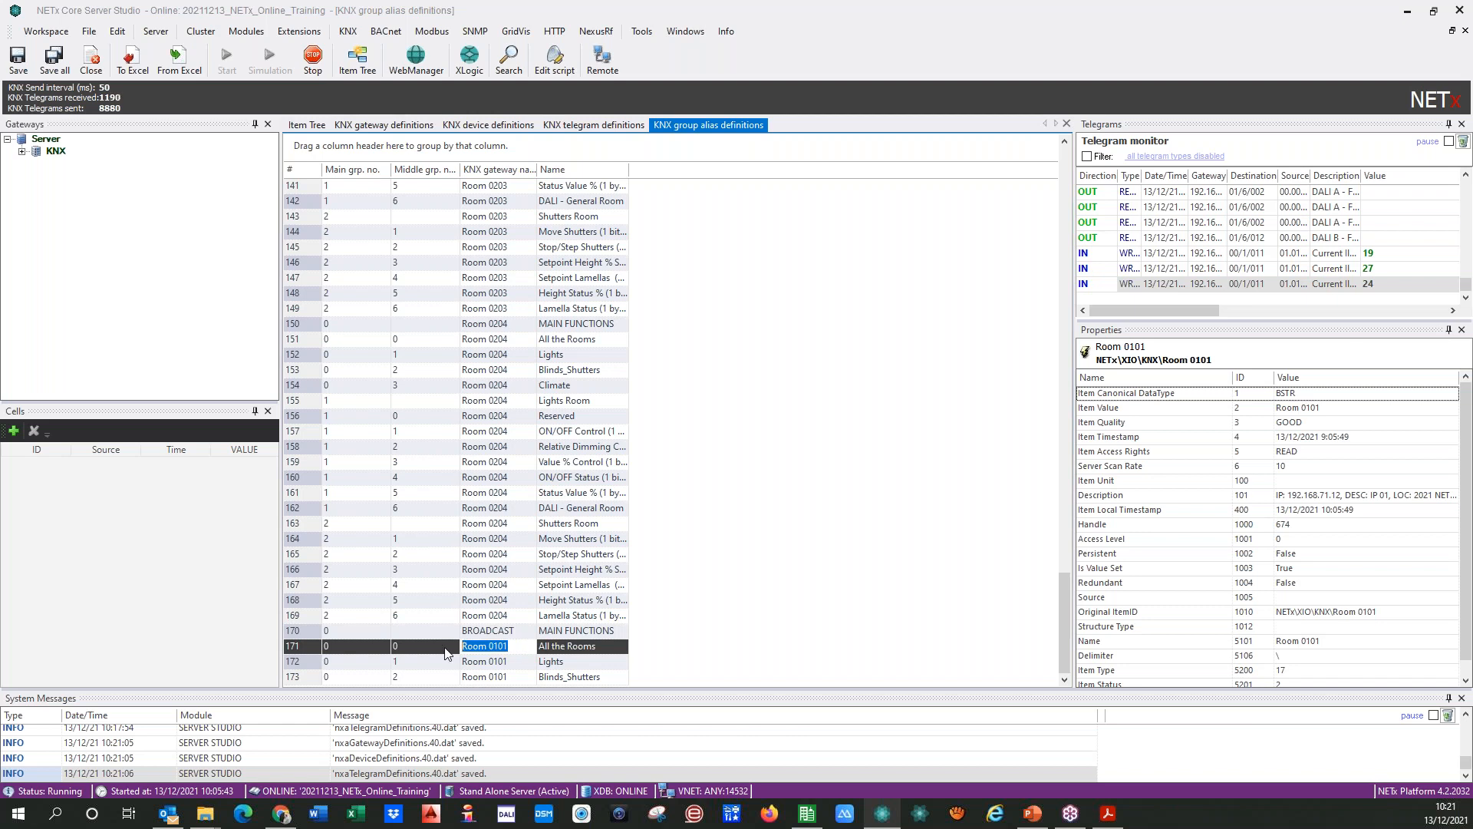
key(ctrl+v)
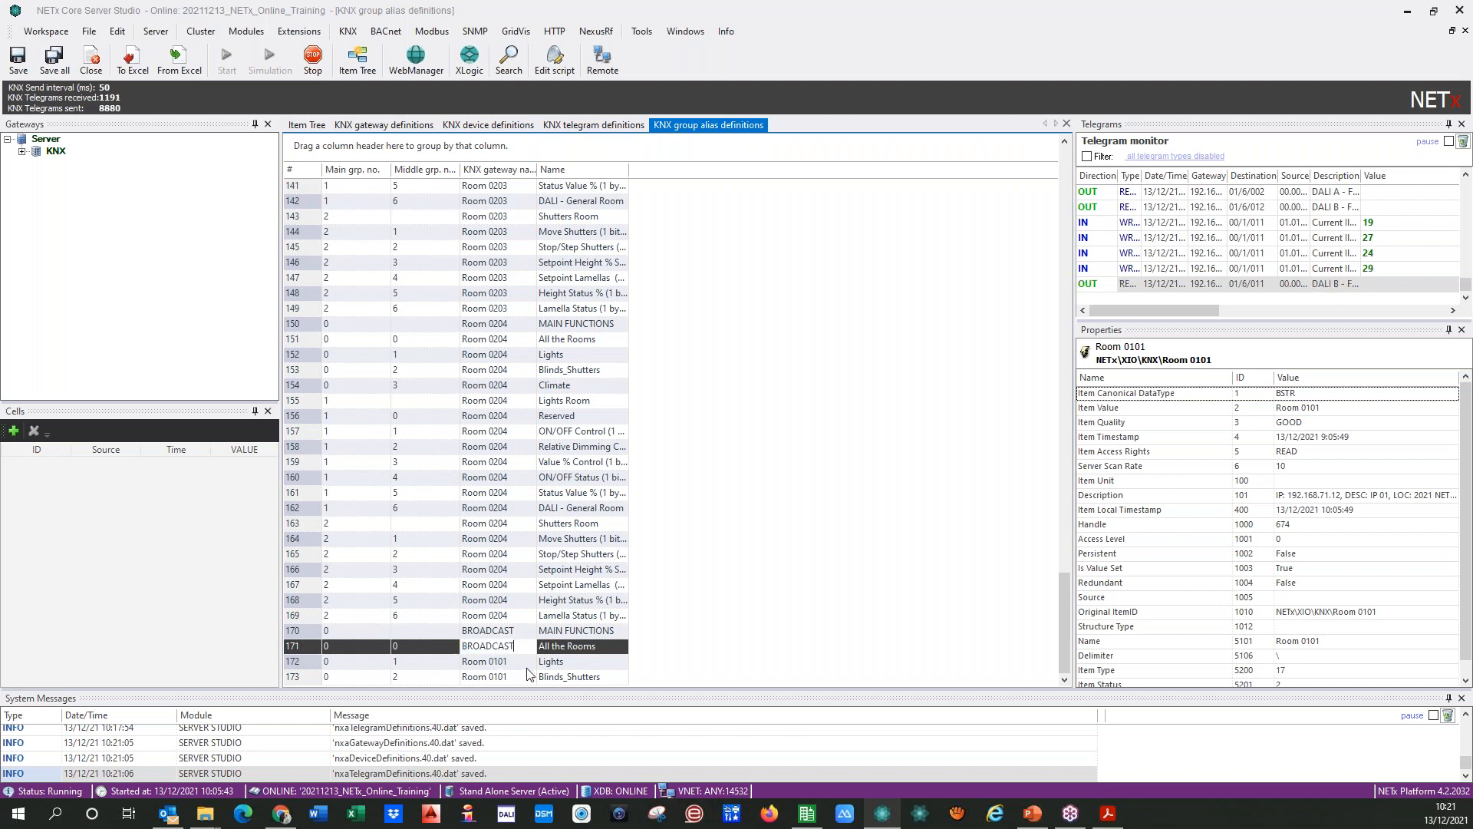
click(528, 664)
key(ctrl+v)
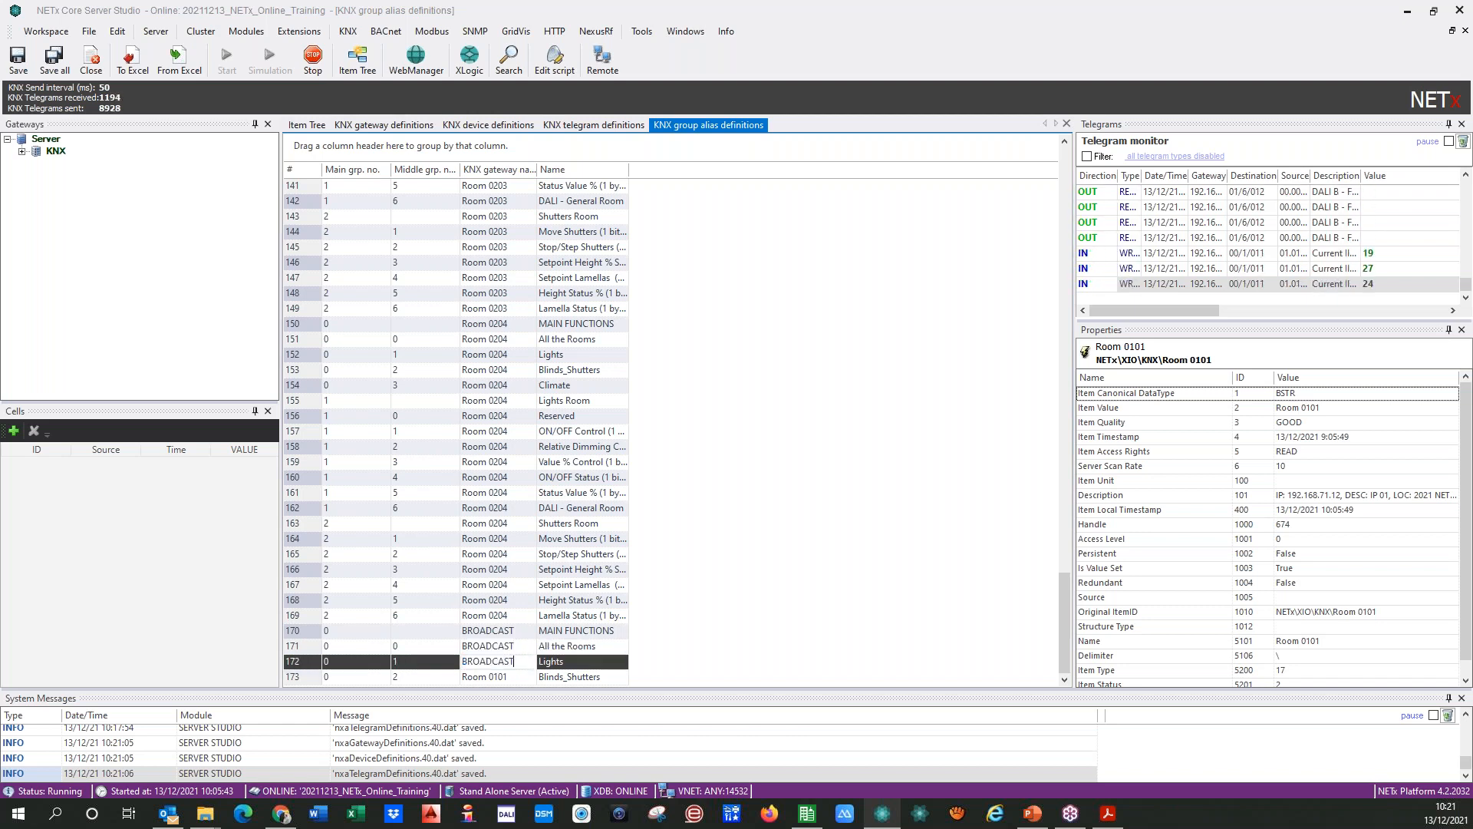
click(515, 679)
drag(514, 679, 445, 679)
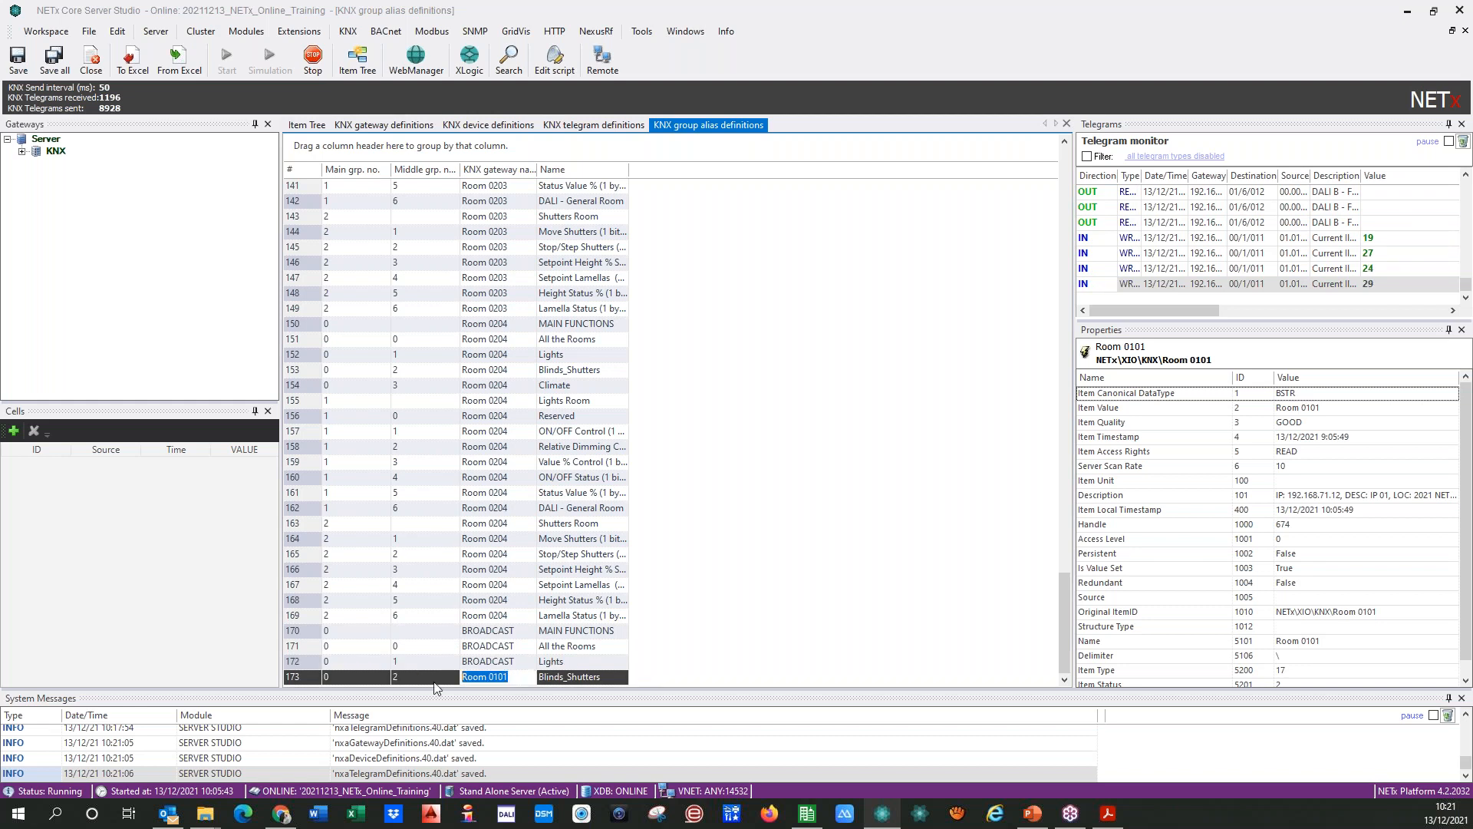
key(ctrl+v)
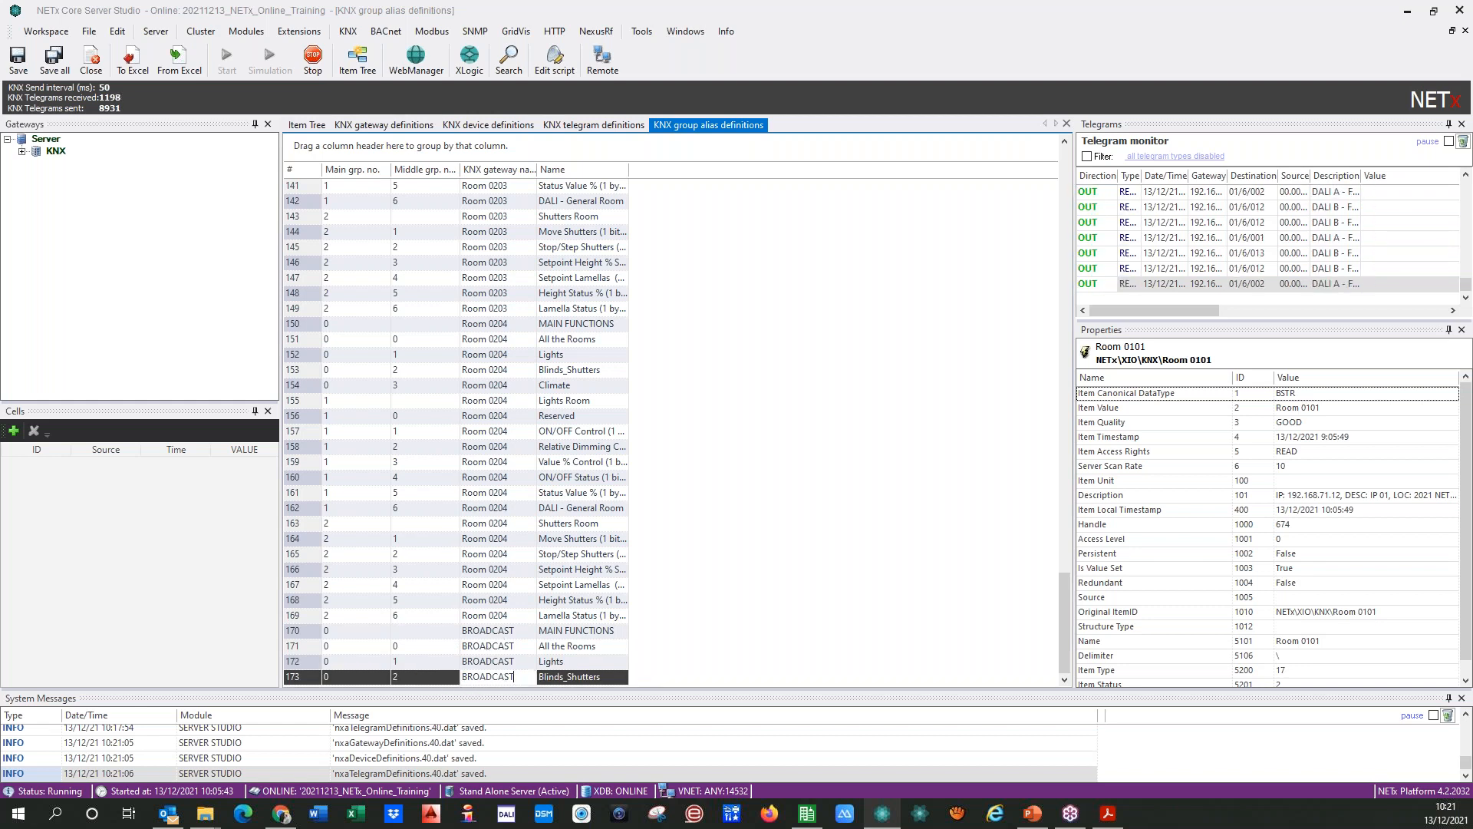
click(492, 631)
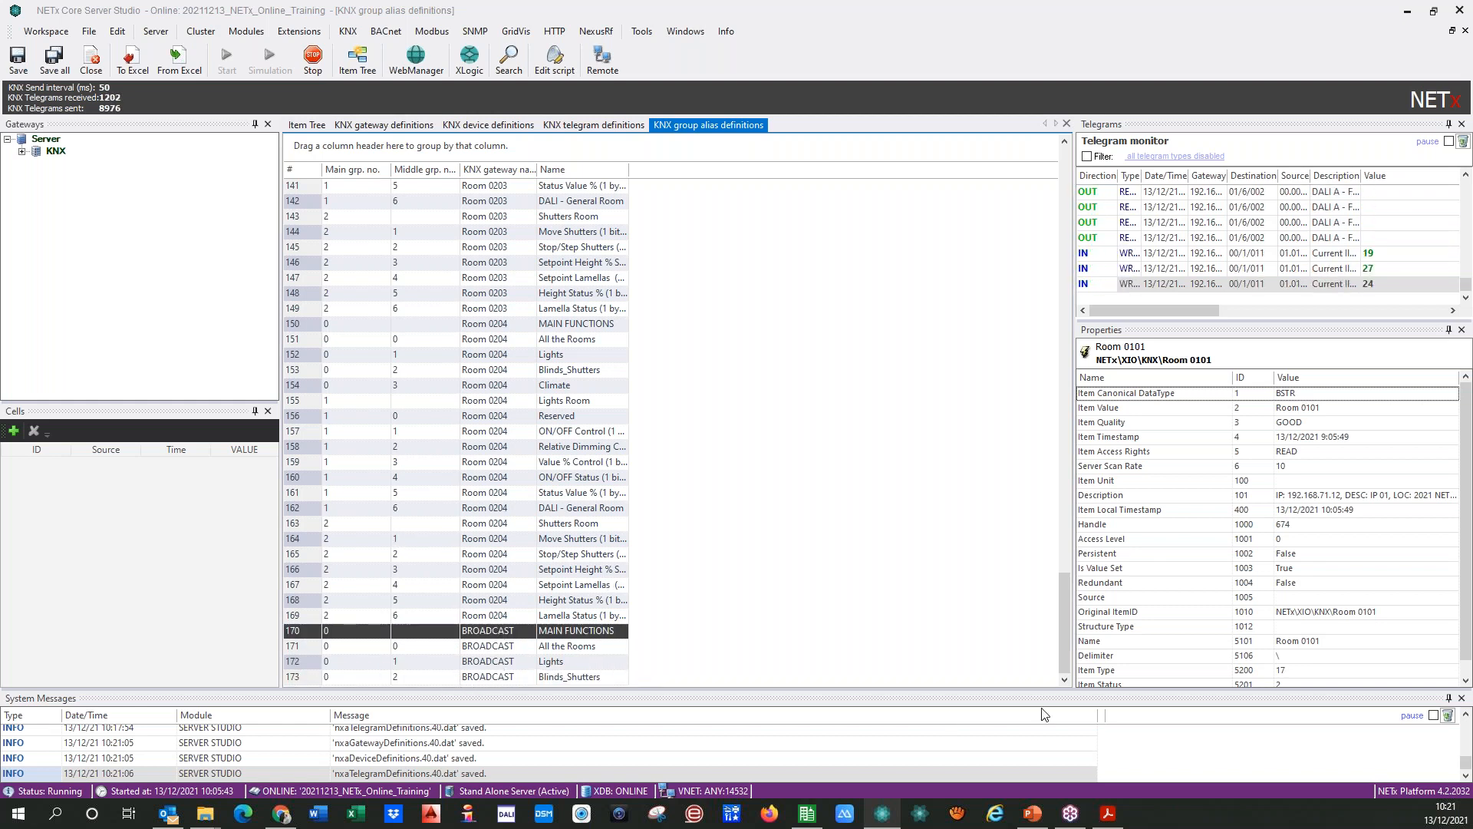
Step: Save all open definition tables and reinitialize the Core Server
drag(1064, 614, 1058, 123)
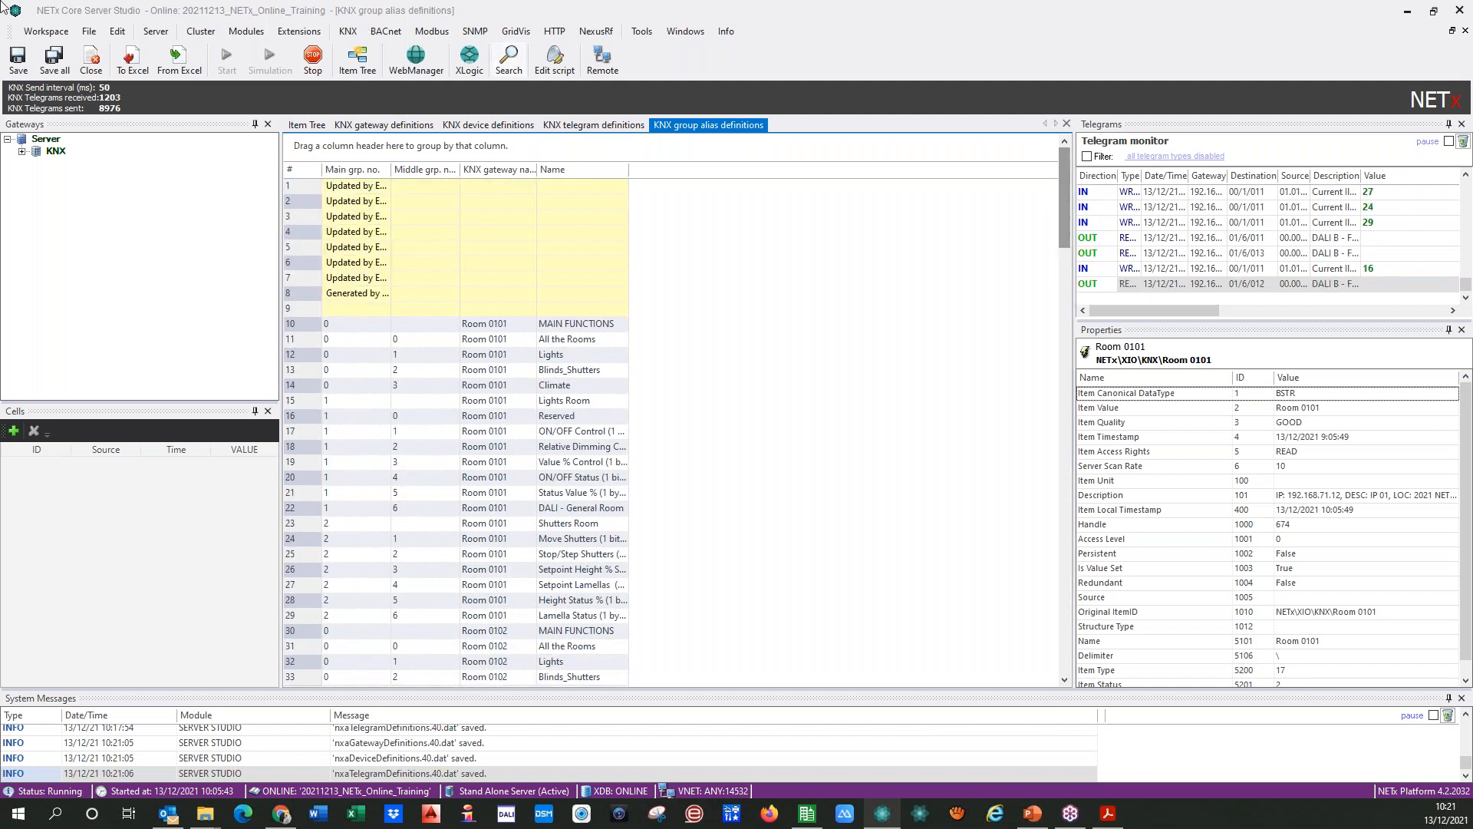
click(54, 58)
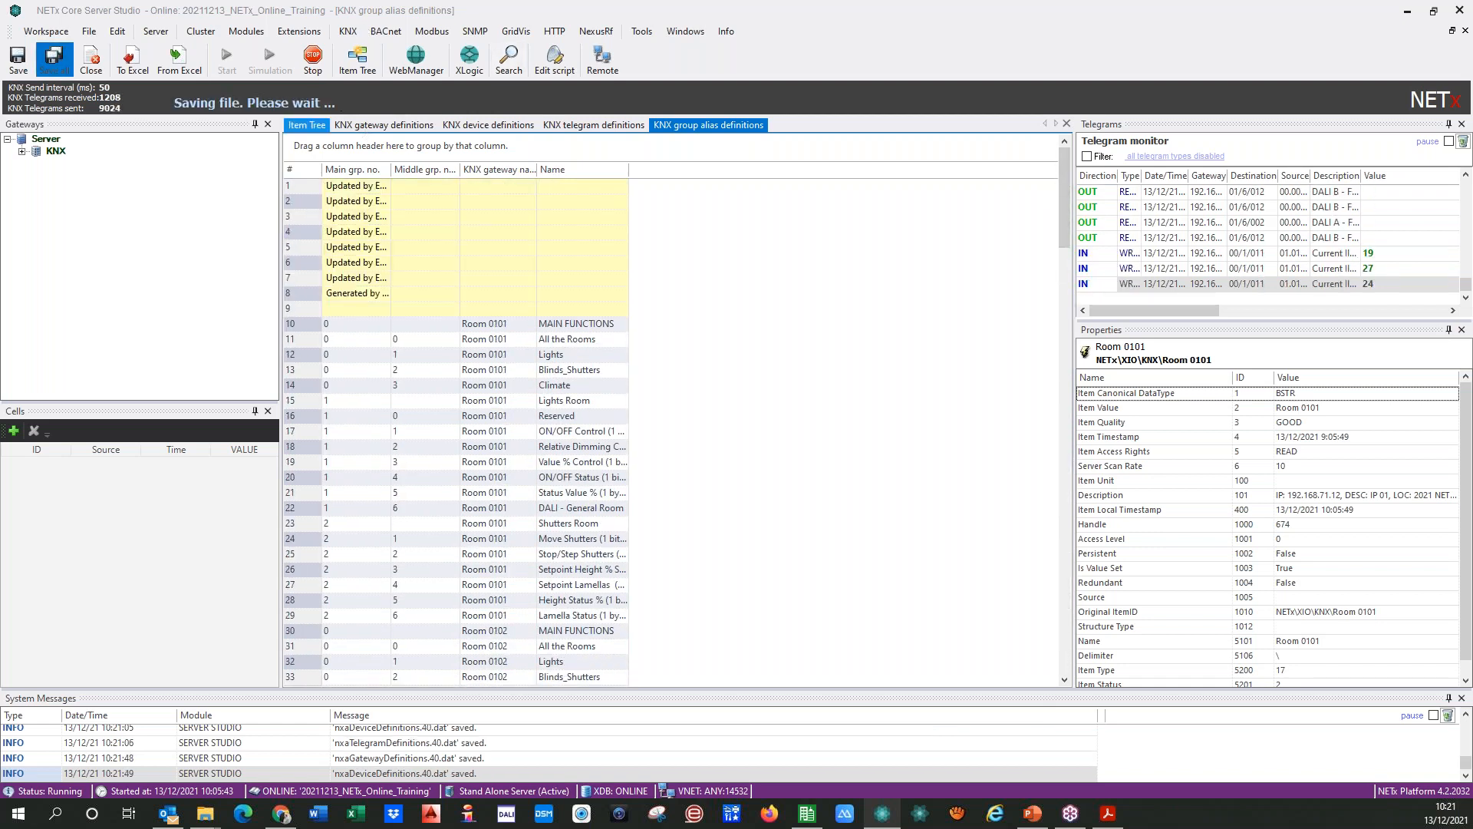
click(750, 463)
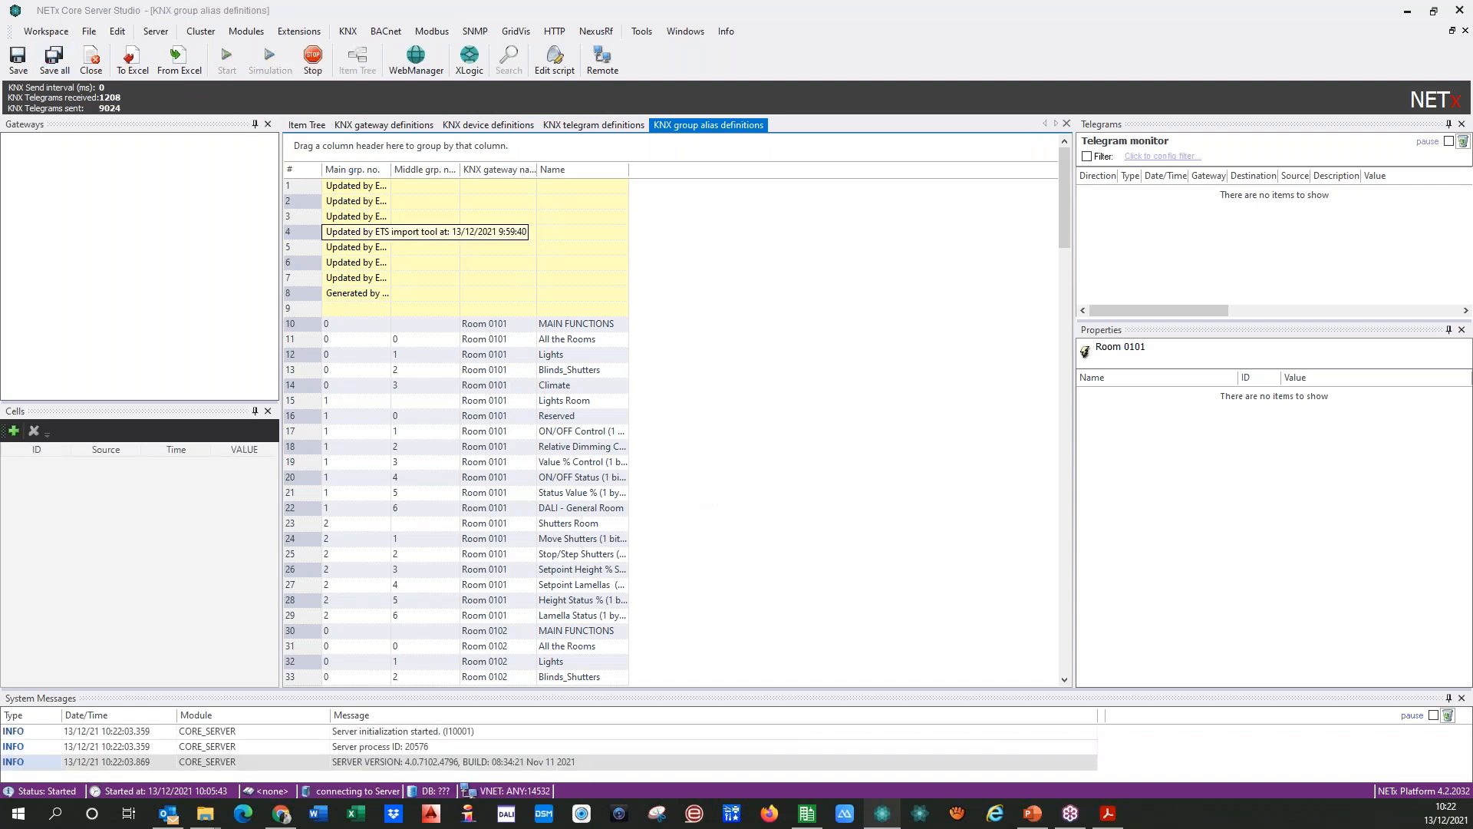
Step: Open the item tree and expand XIO, KNX, BROADCAST and MAIN FUNCTIONS down to the items of the Lights group
click(307, 126)
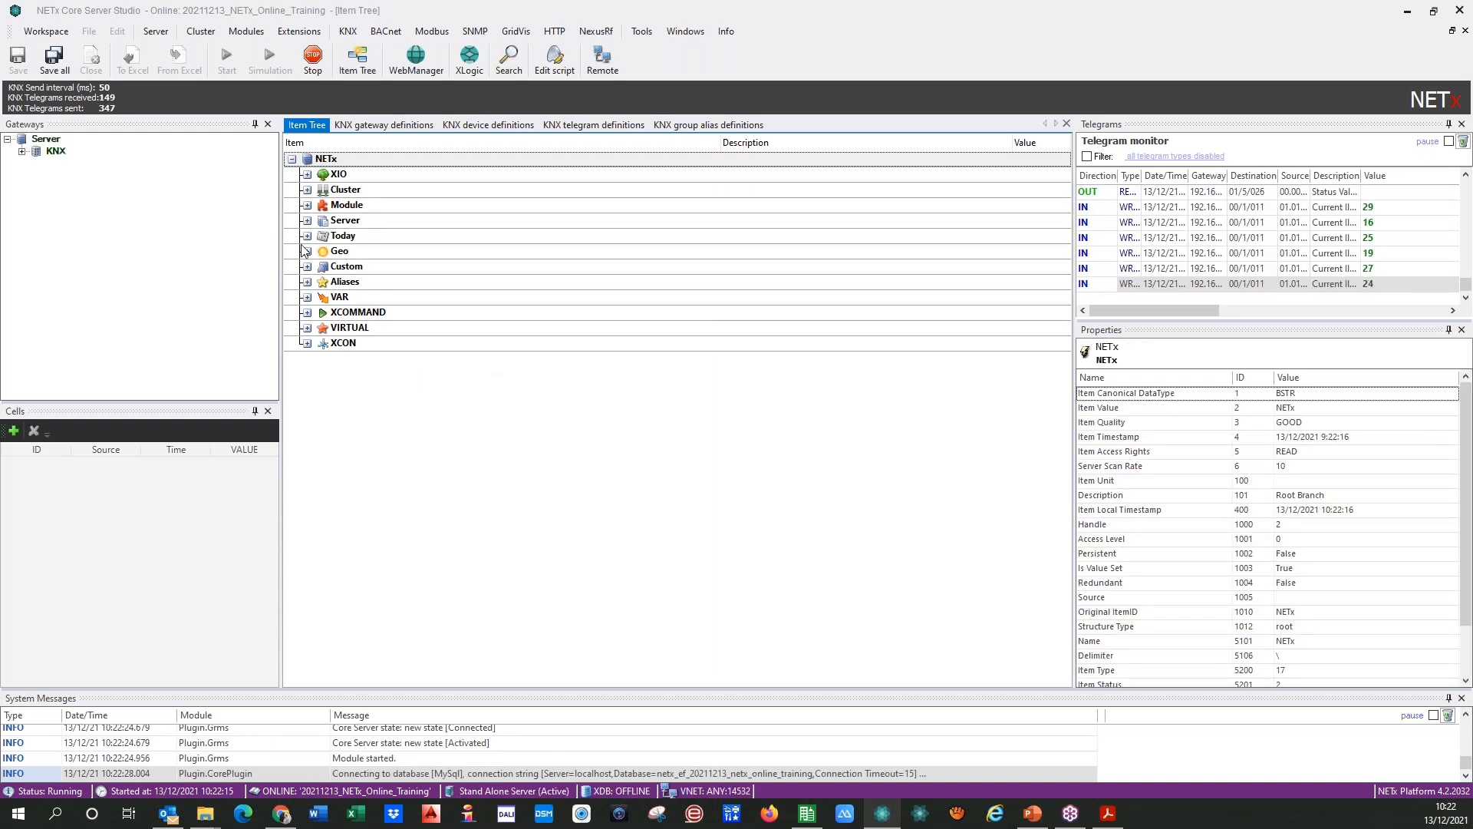
double_click(311, 175)
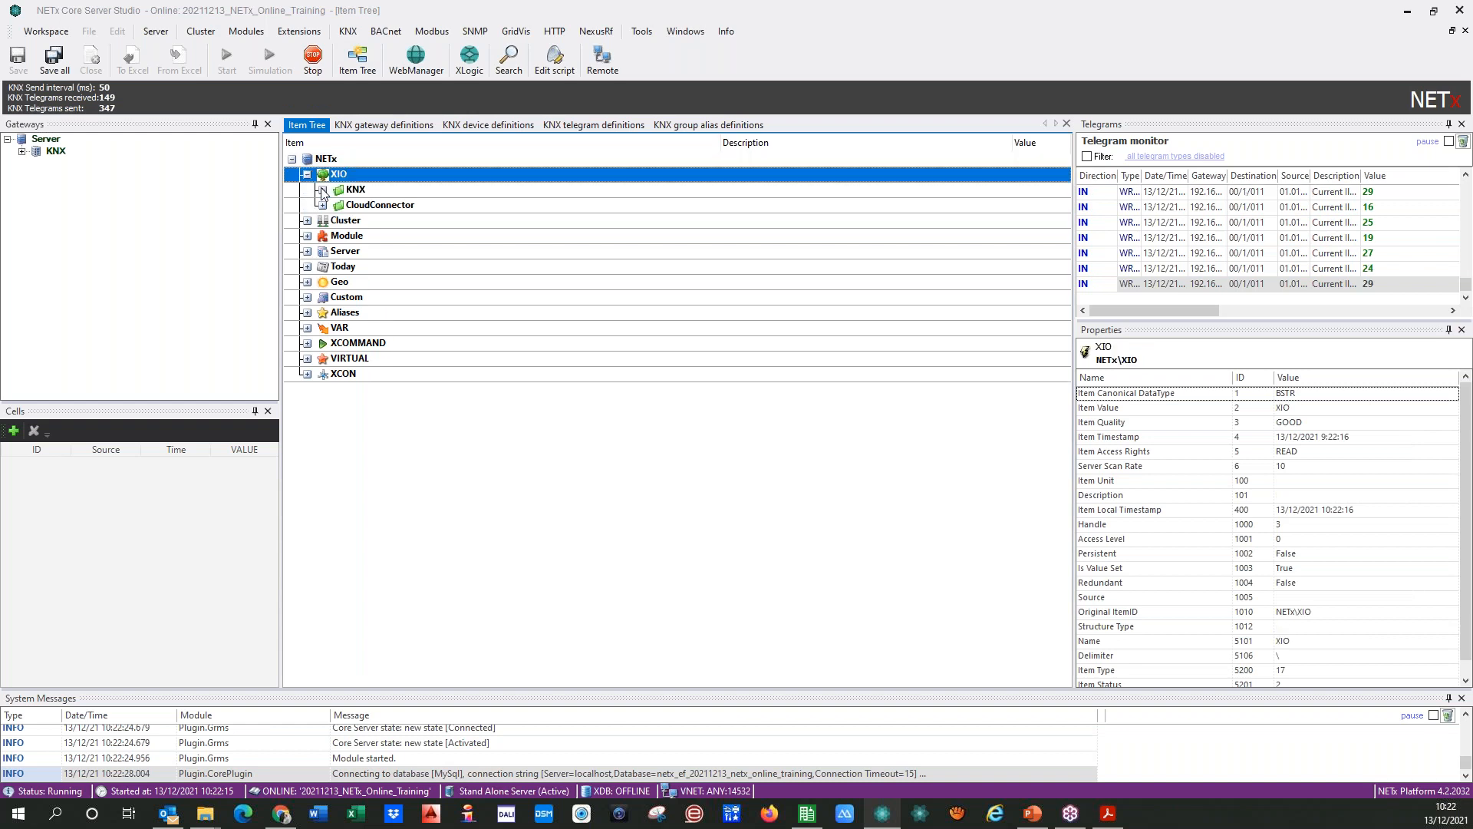
double_click(326, 190)
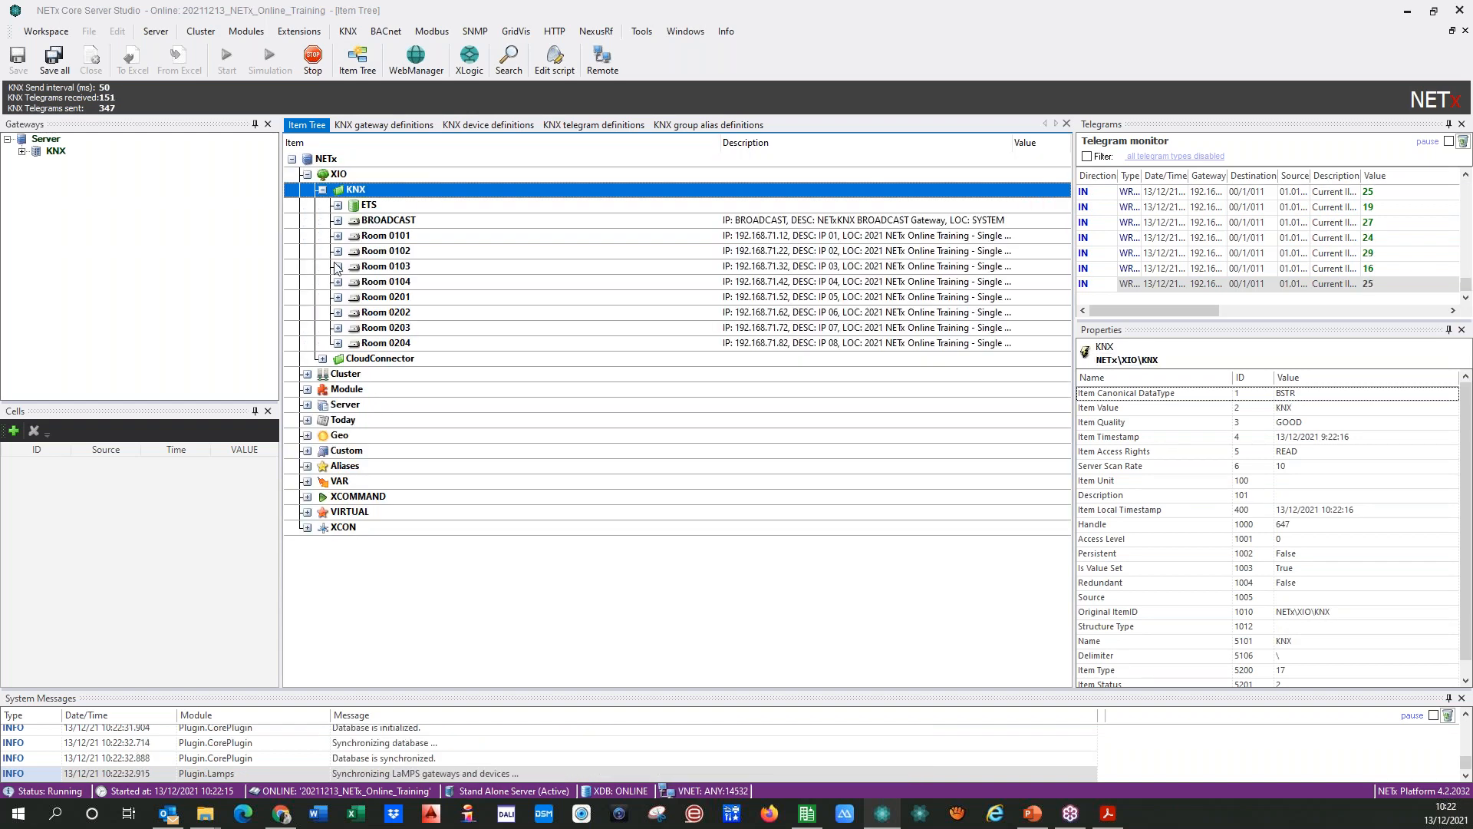
drag(720, 154, 485, 164)
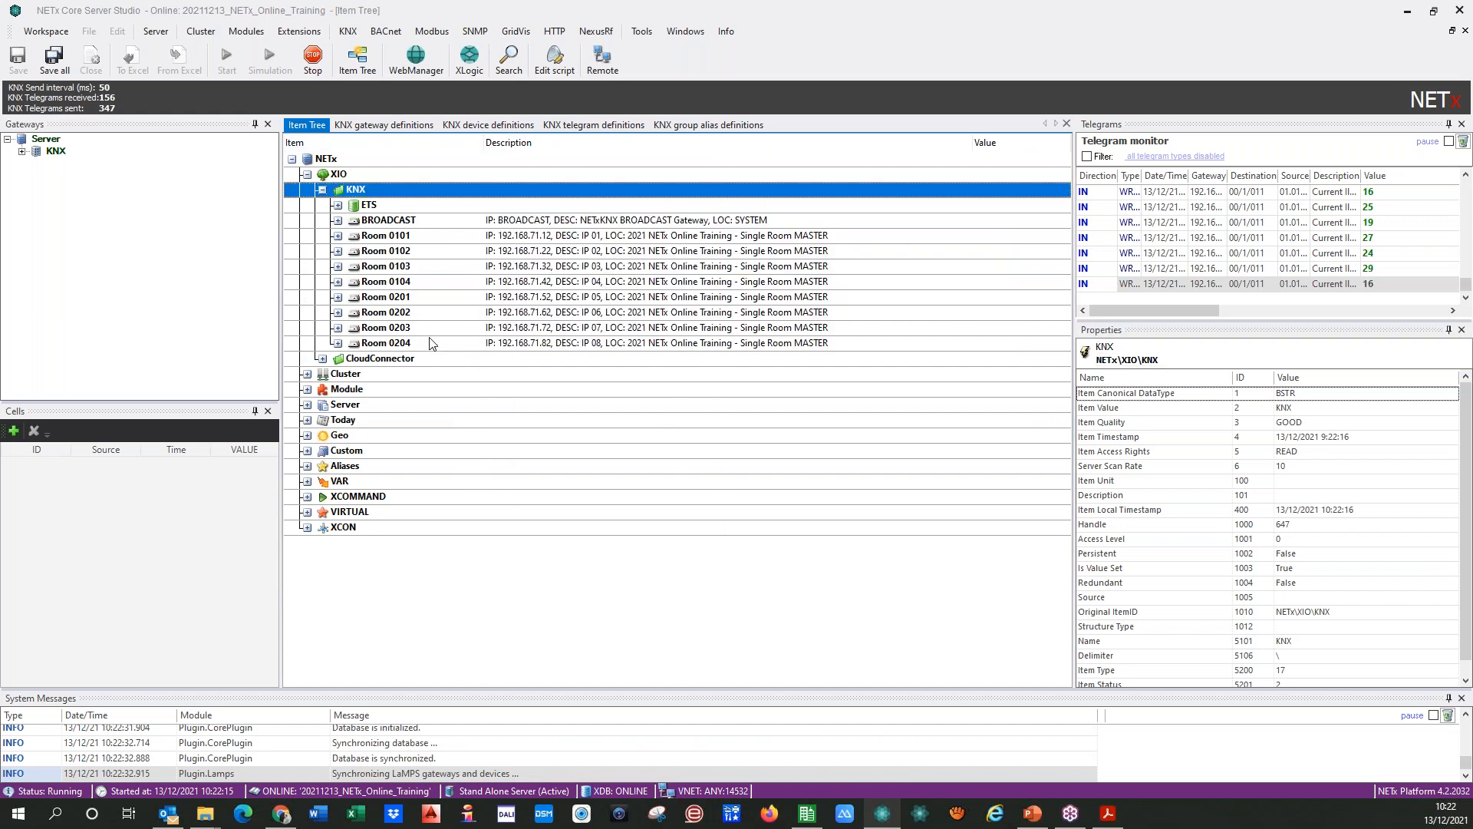
double_click(349, 221)
click(354, 268)
click(353, 267)
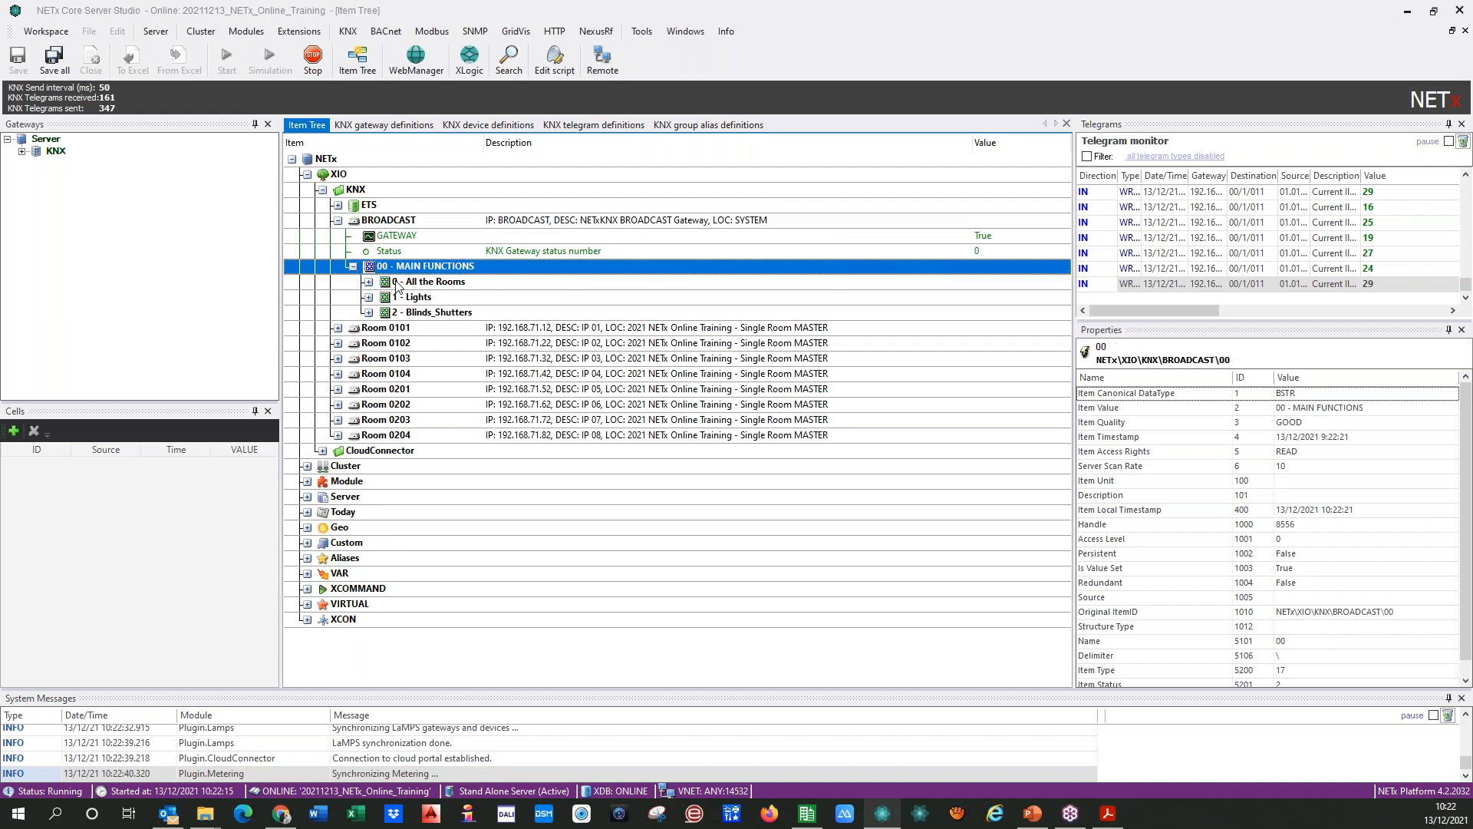
click(368, 298)
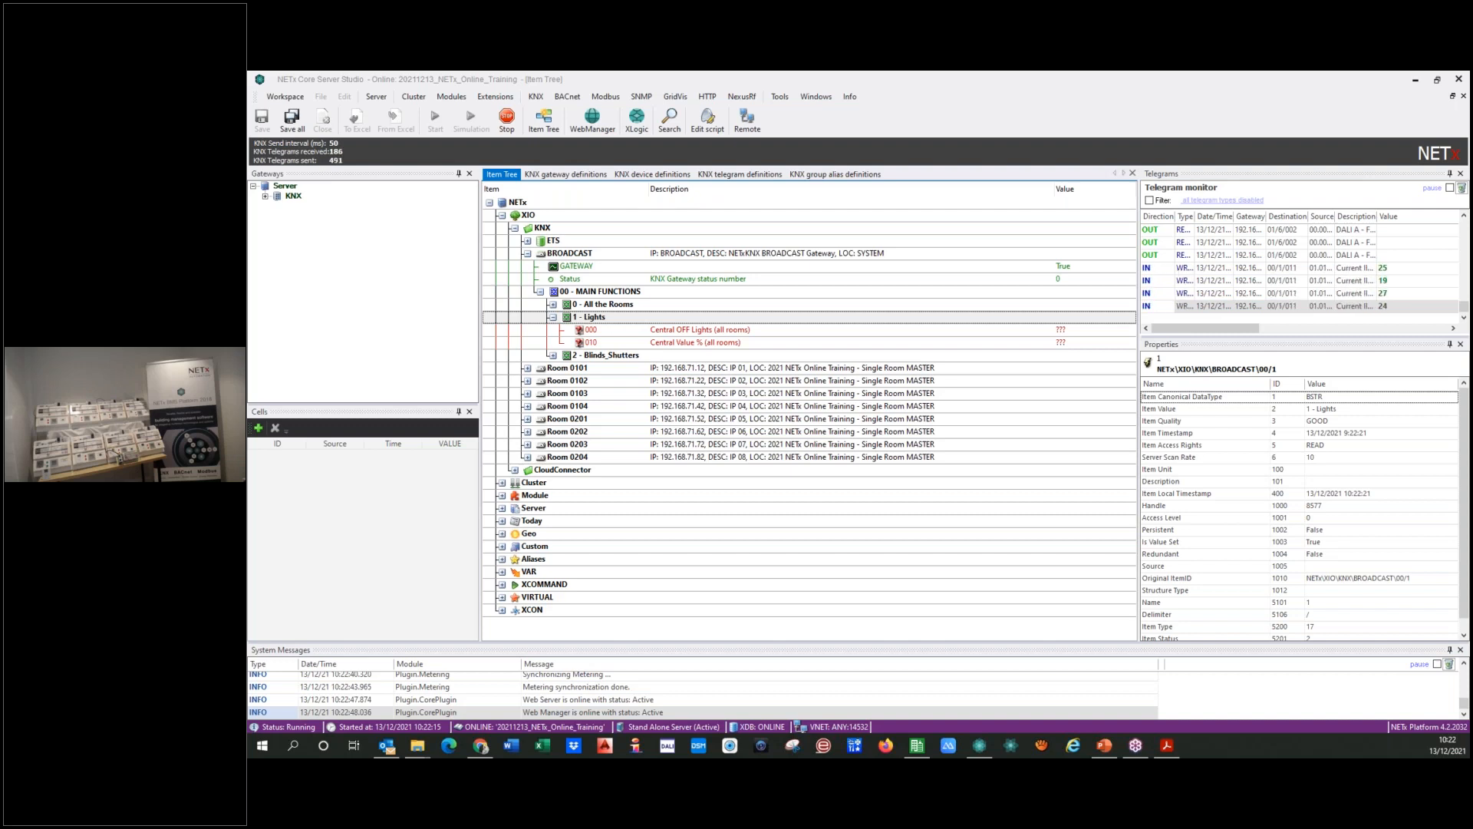
Step: Send a WRITE telegram with value 1 to Central OFF Lights (all rooms) through the BROADCAST gateway
right_click(636, 333)
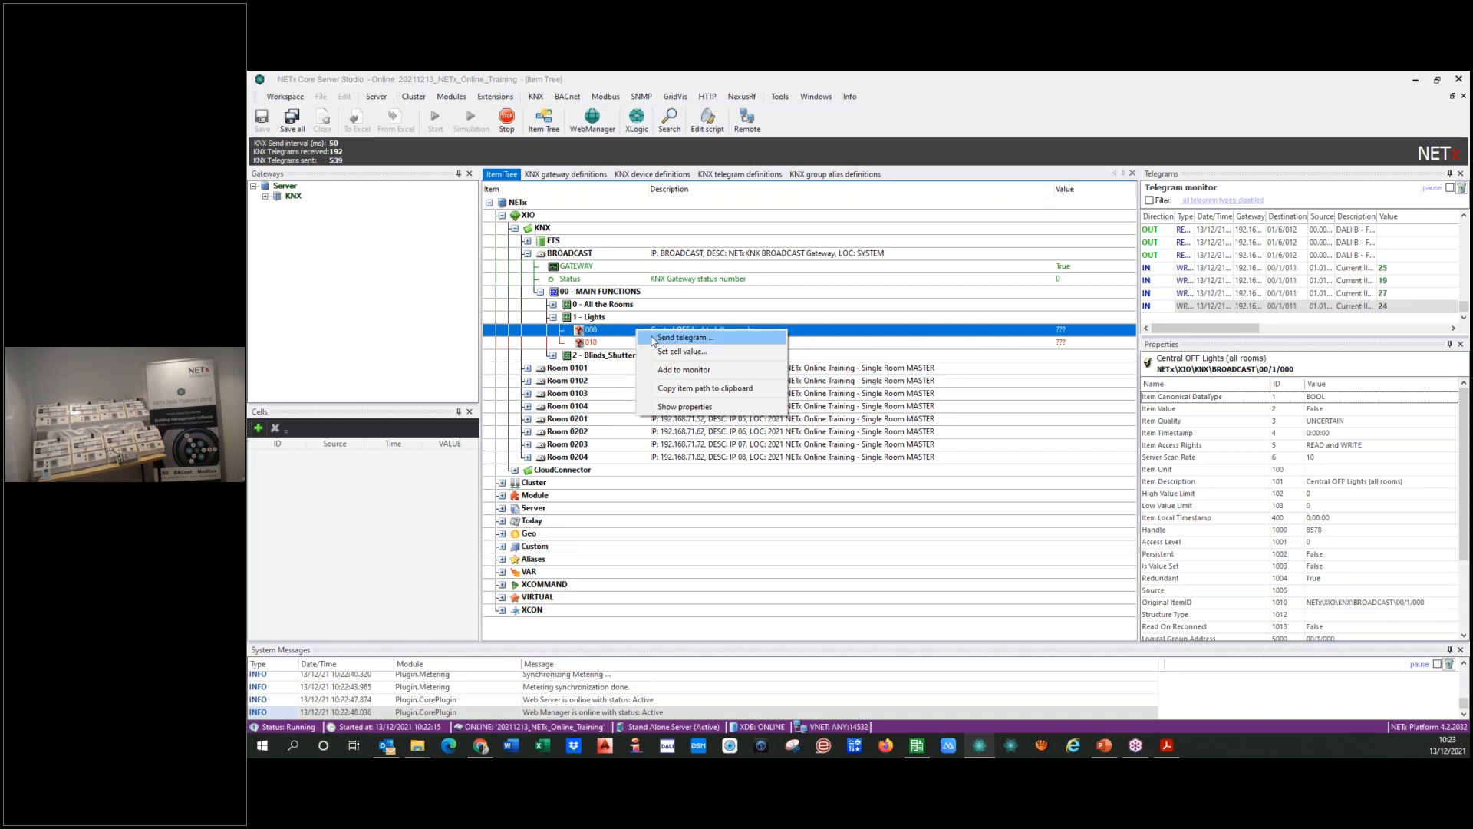
click(654, 338)
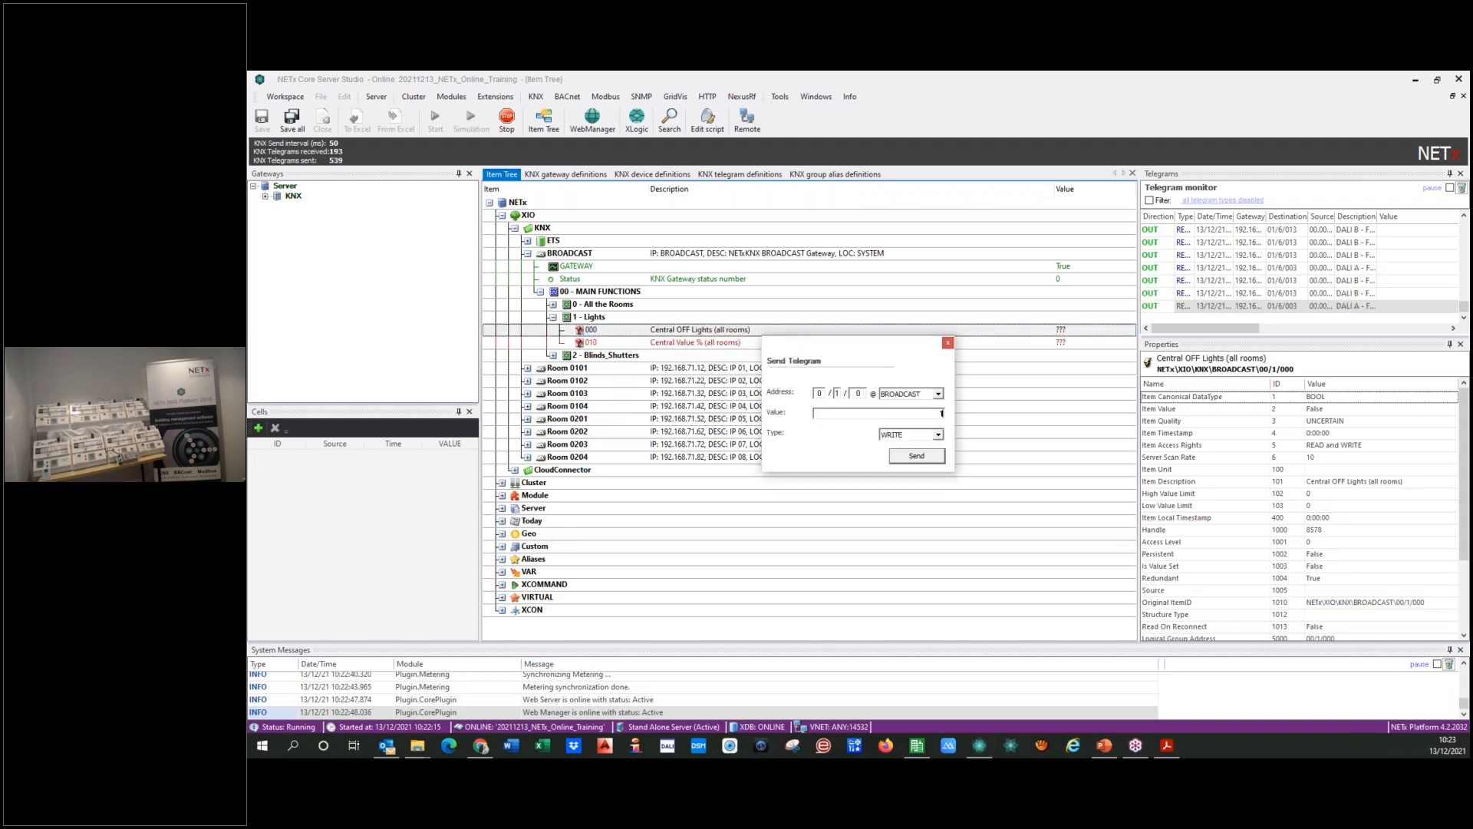
click(906, 460)
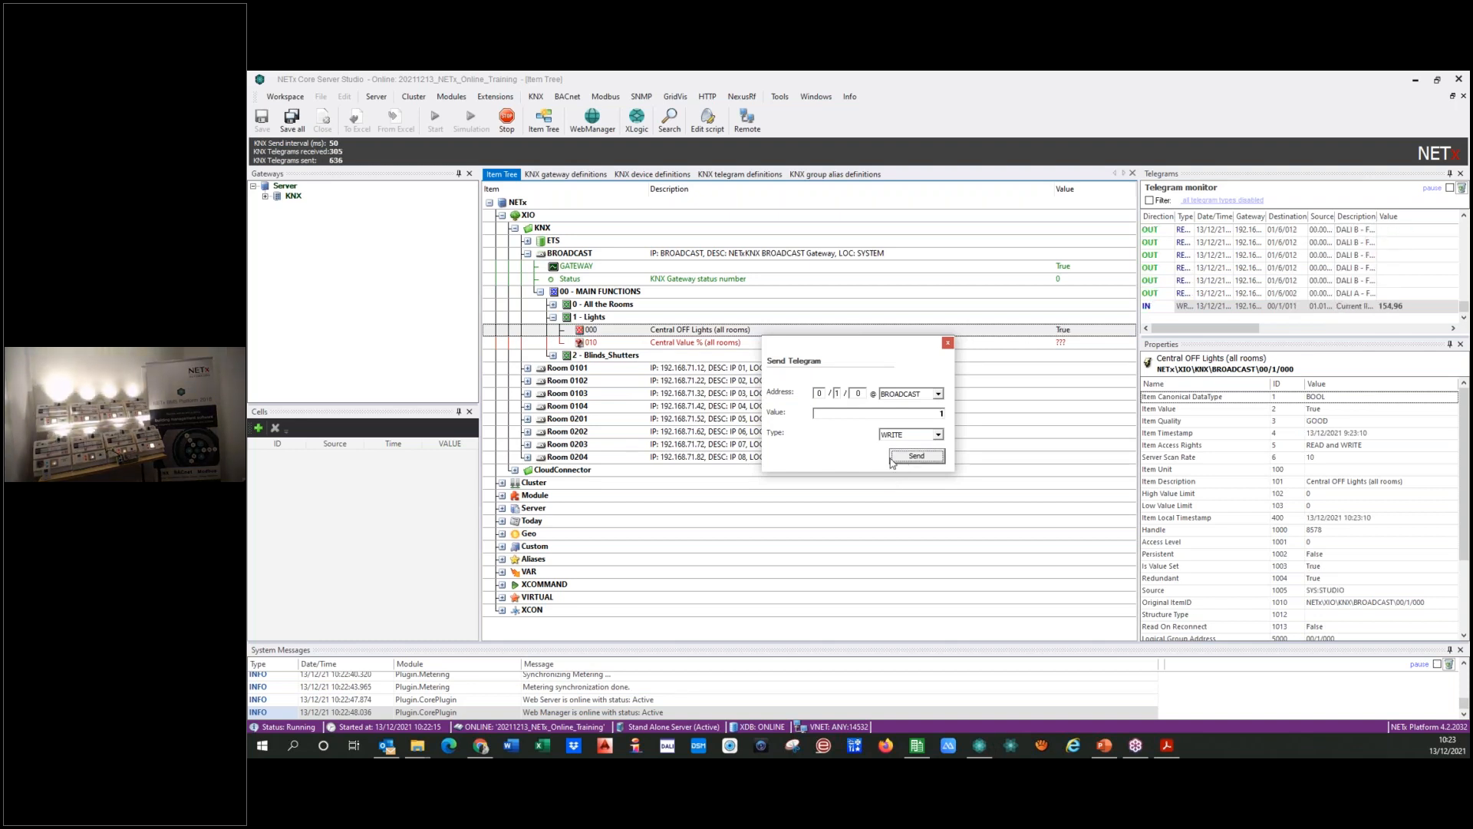
Step: Send a WRITE telegram with value 0 to Central OFF Lights (all rooms) and close the telegram dialog
double_click(948, 413)
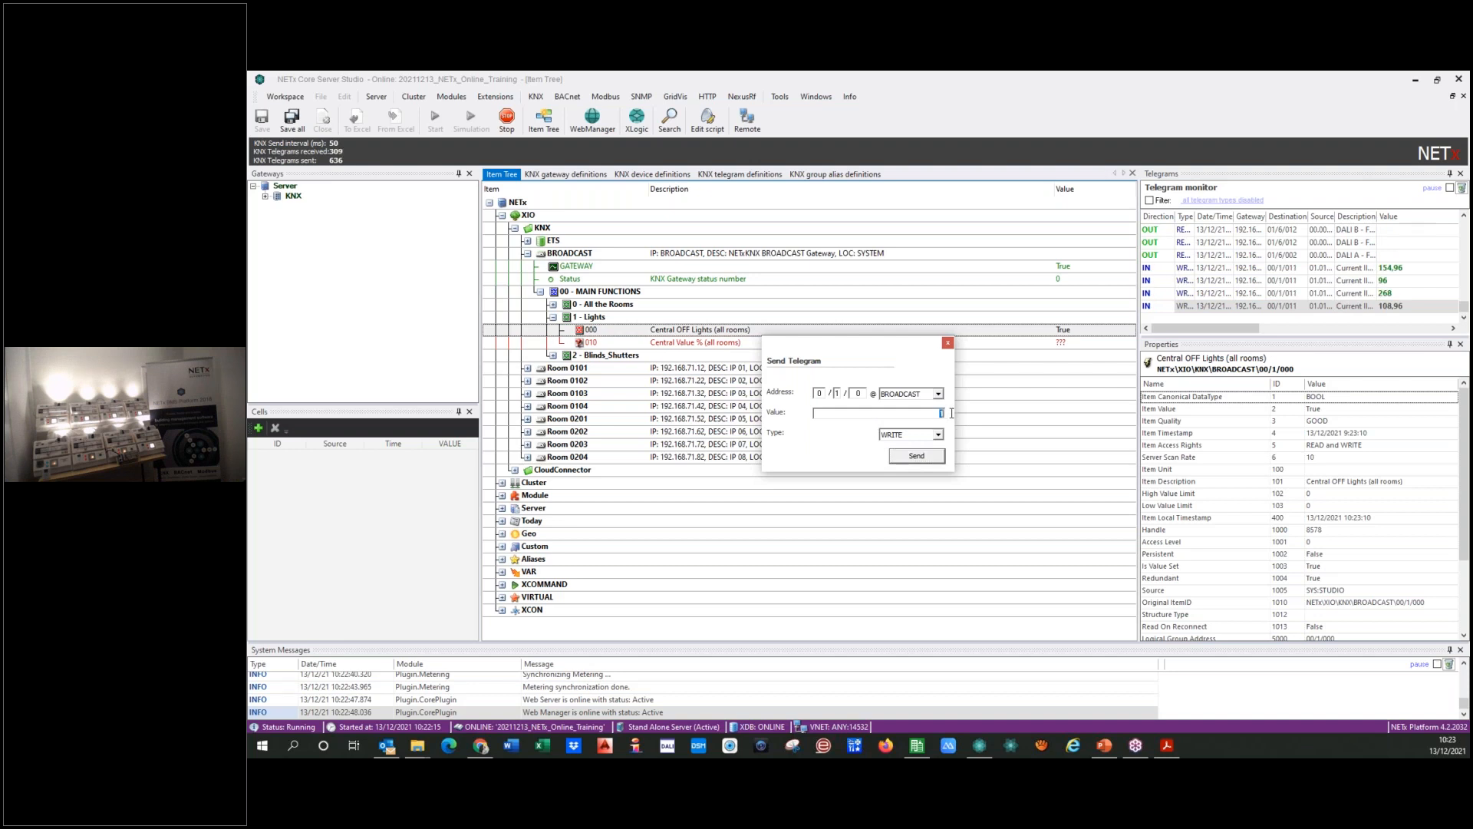
text(0)
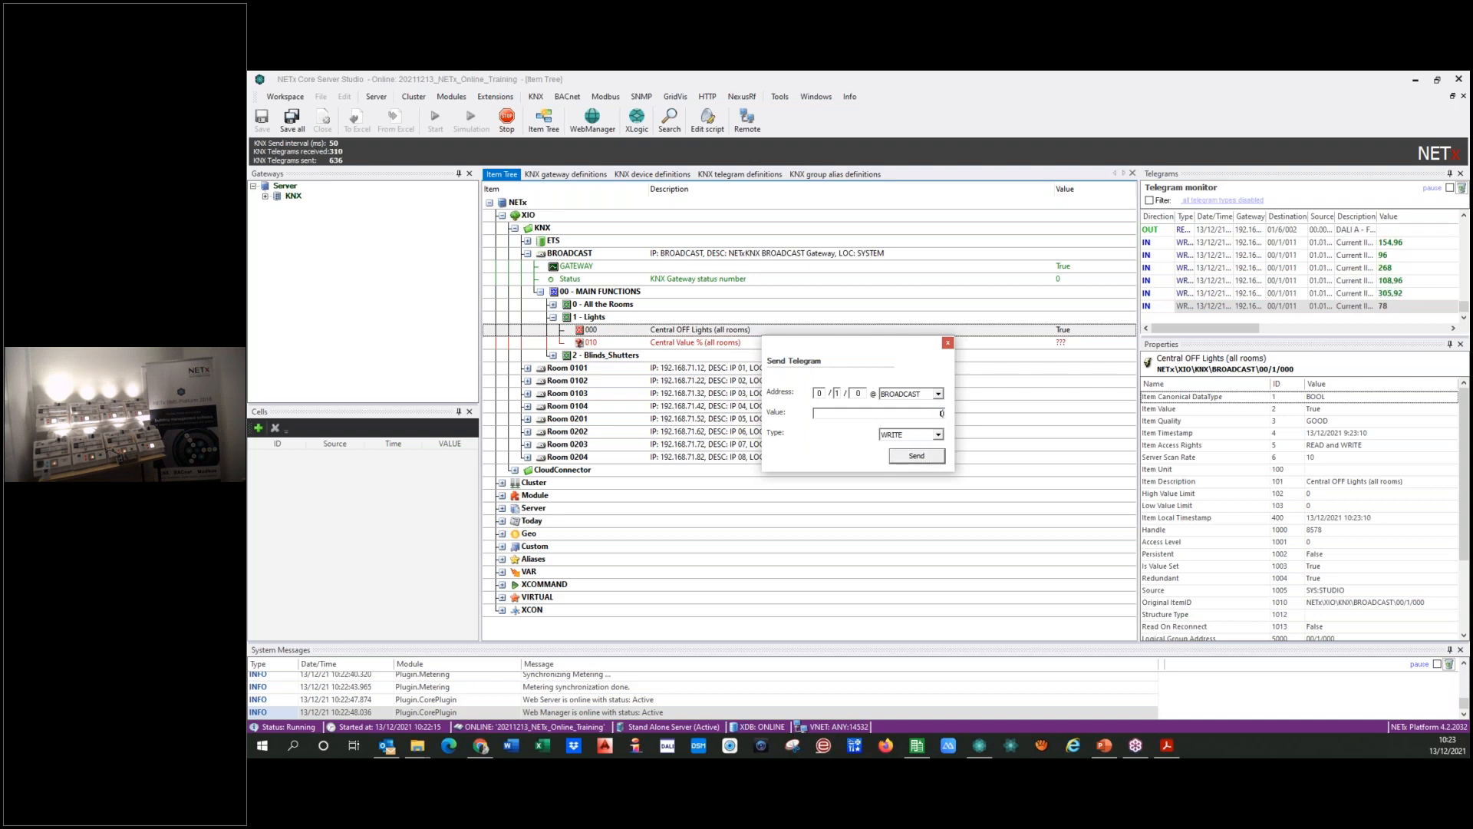
click(918, 457)
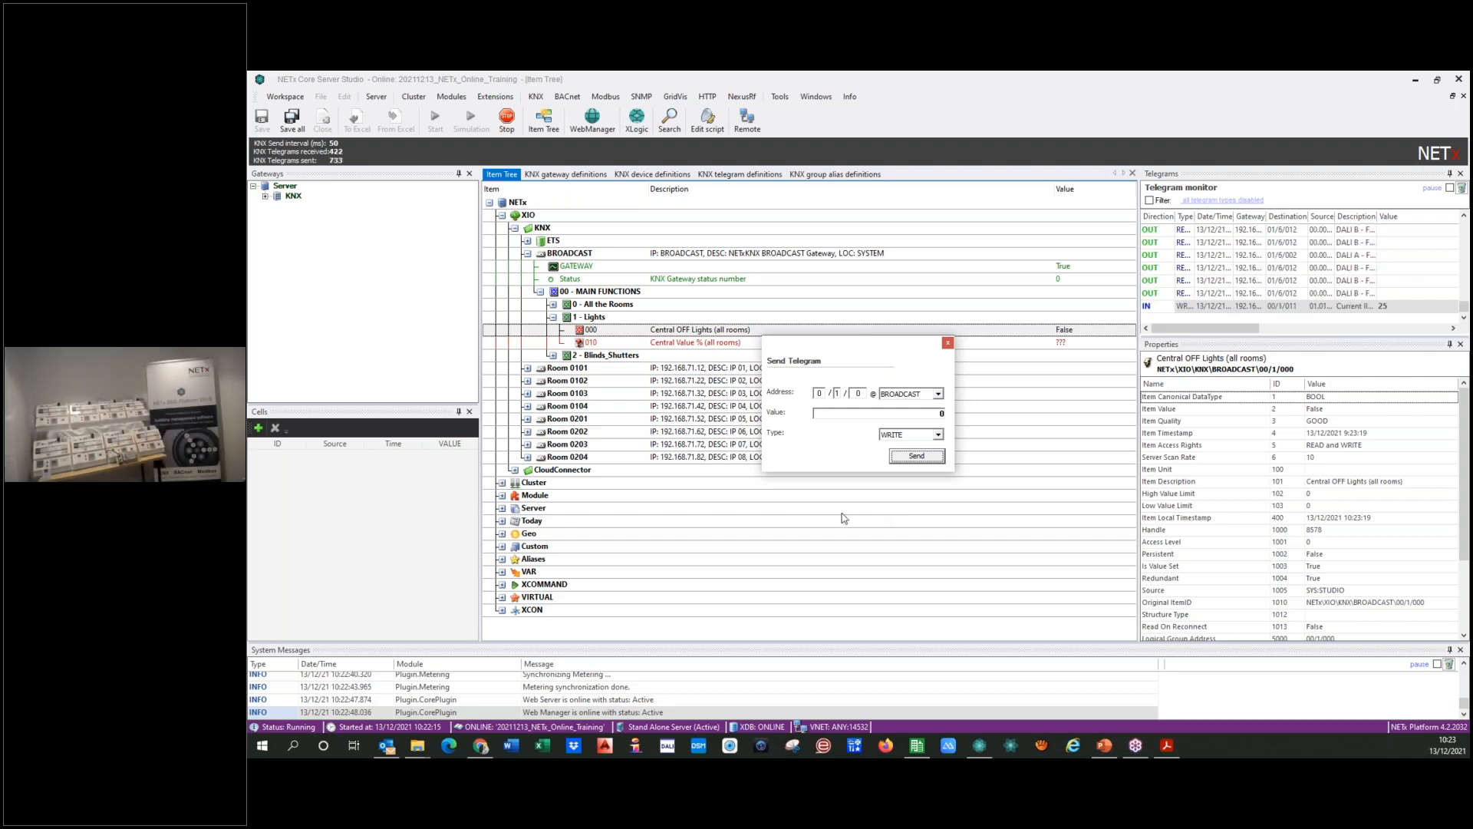
click(948, 344)
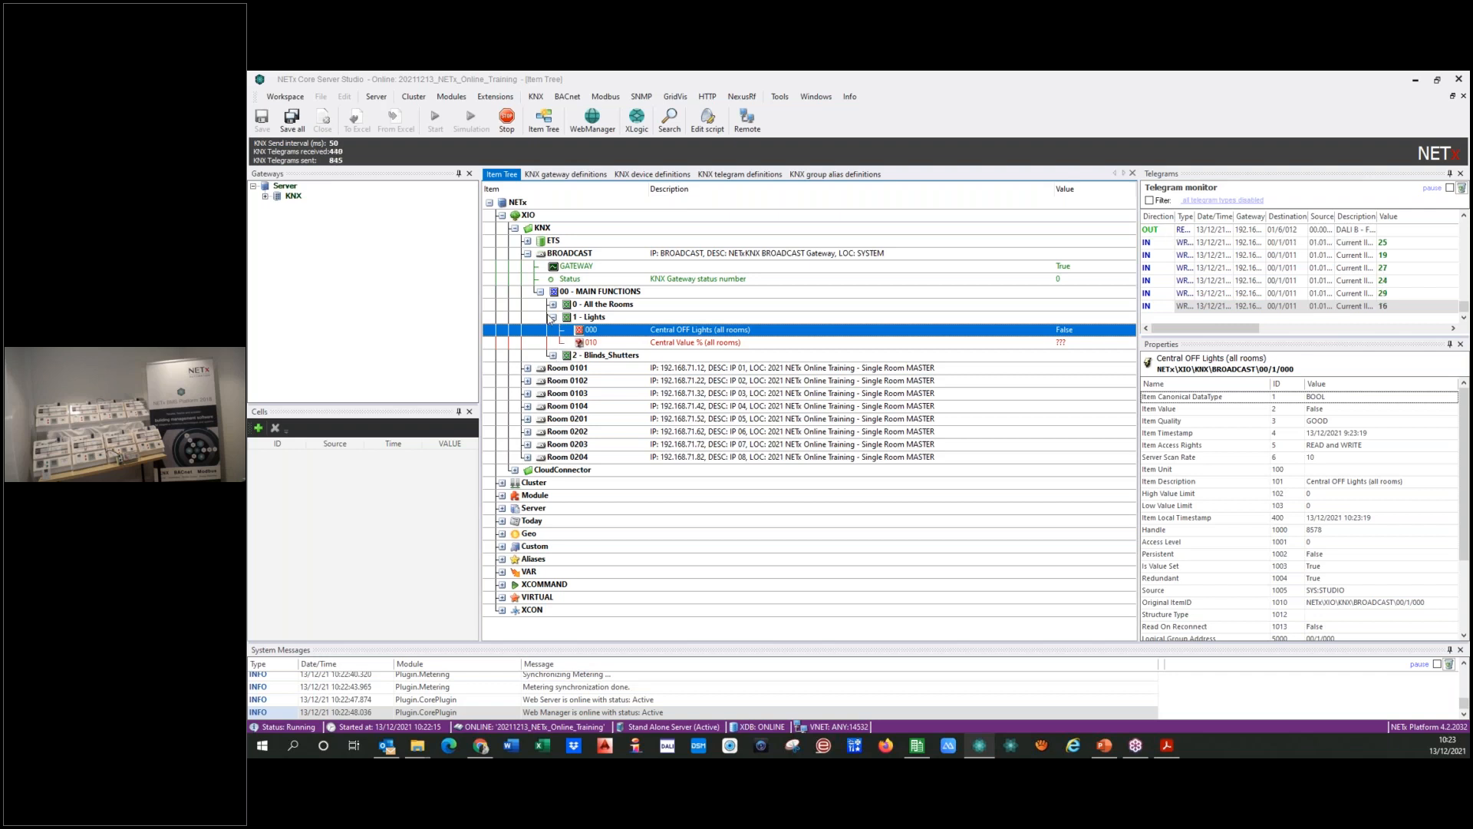
Step: Collapse the BROADCAST Lights group, expand All the Rooms and send value 0 to the SCENE 0 (variable) item 001
click(552, 317)
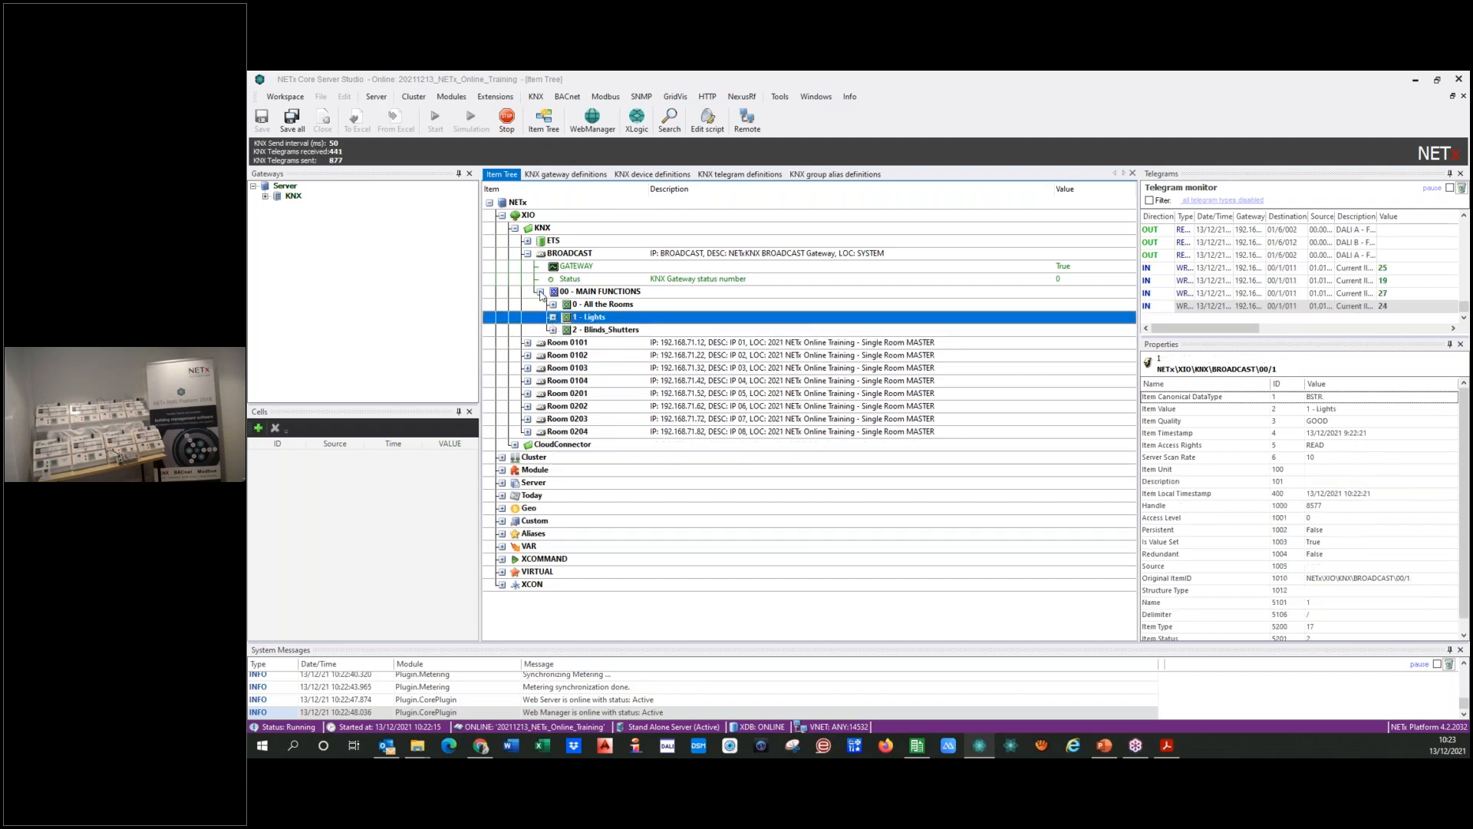
click(540, 292)
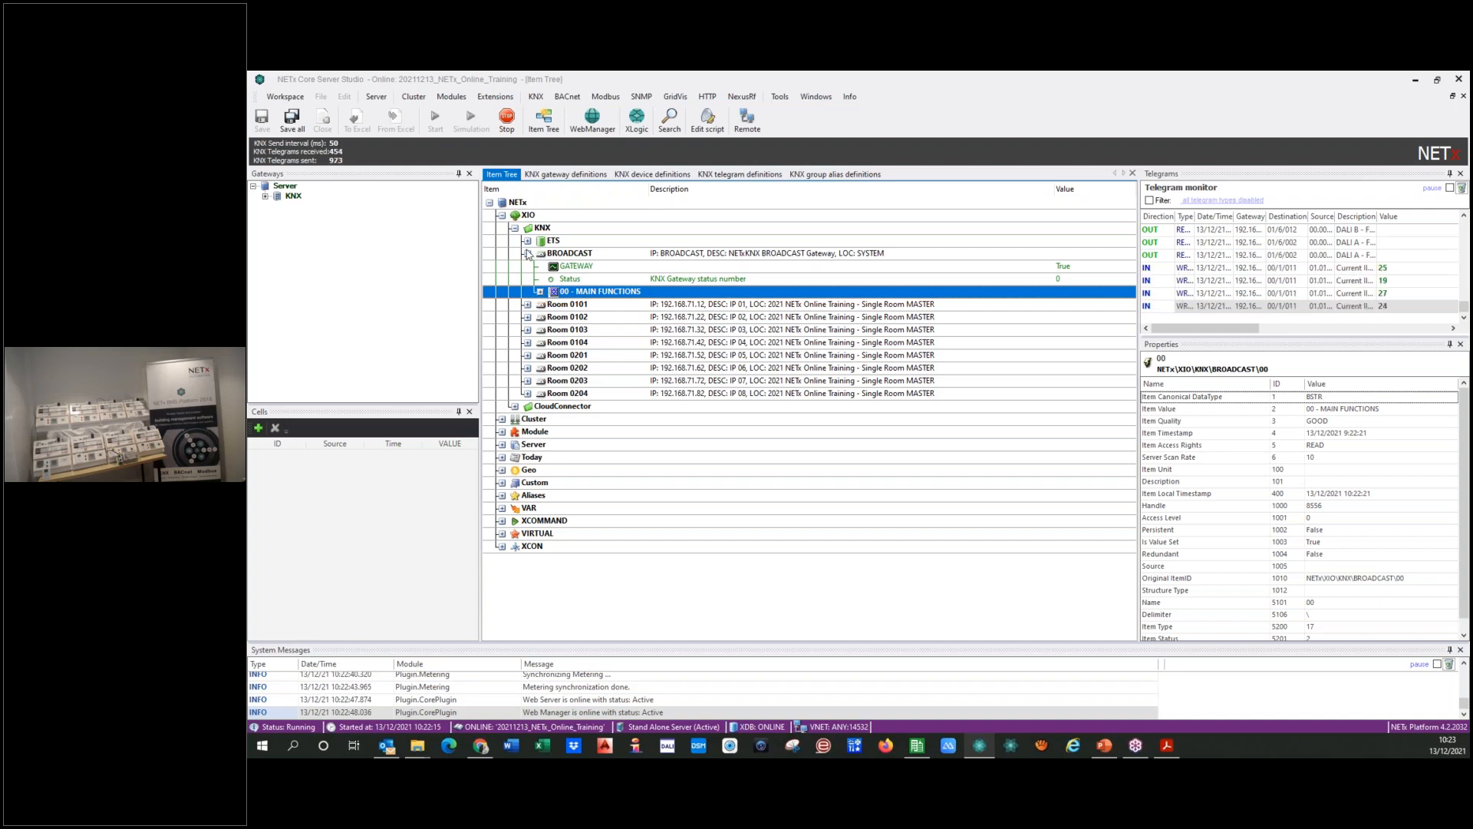
click(540, 291)
click(553, 305)
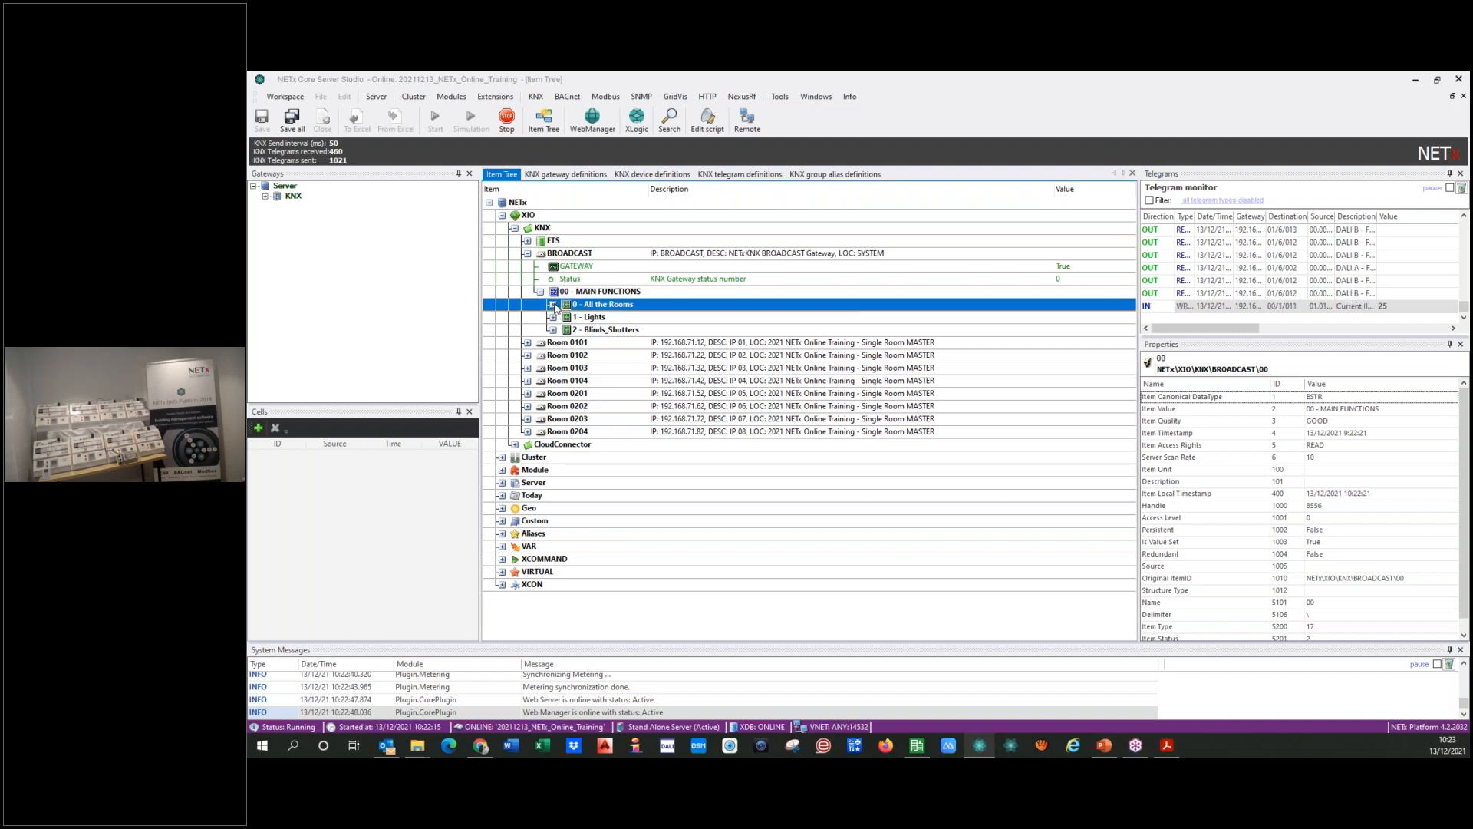
click(650, 318)
right_click(649, 318)
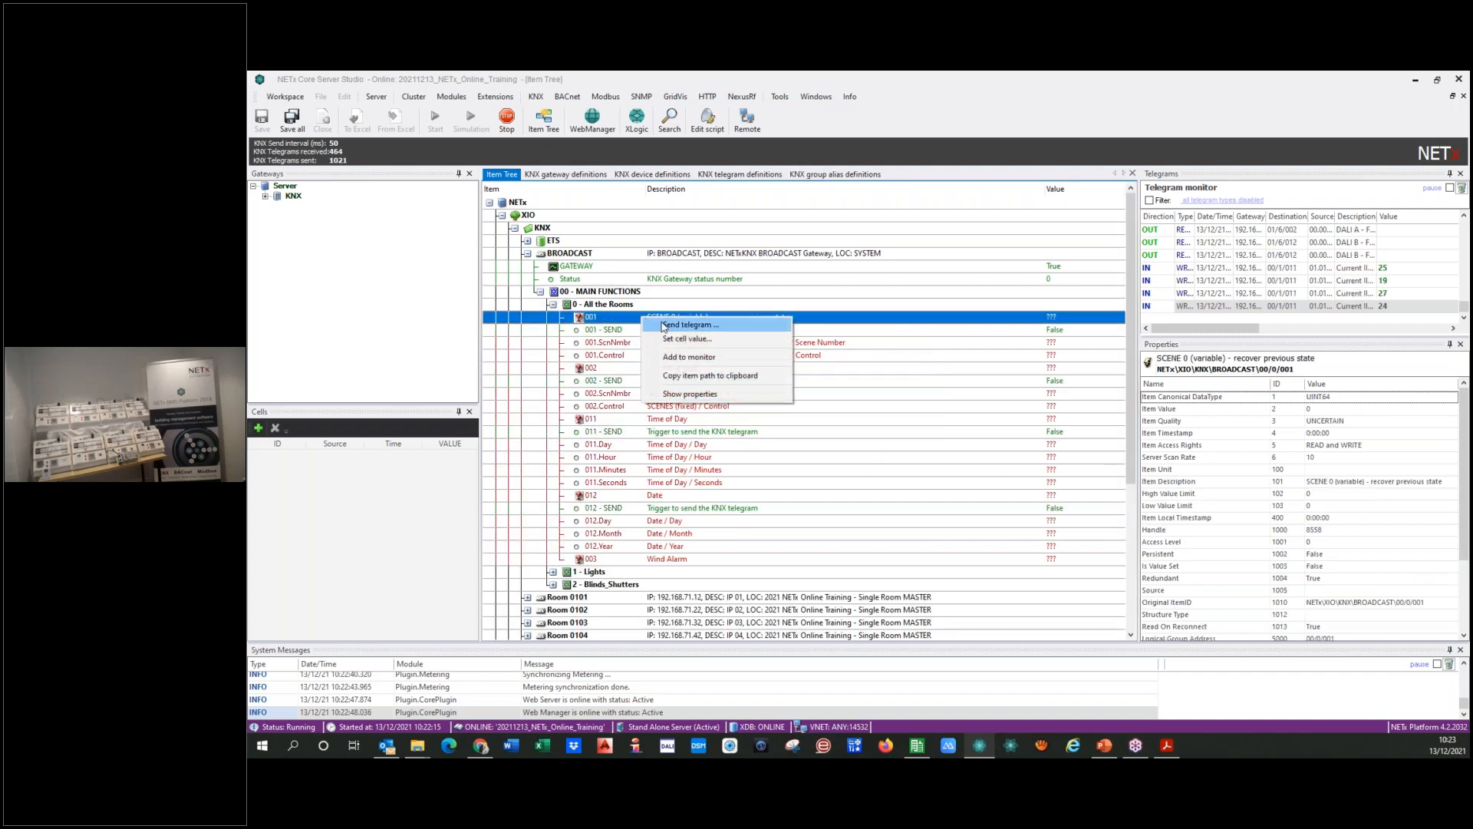
click(664, 326)
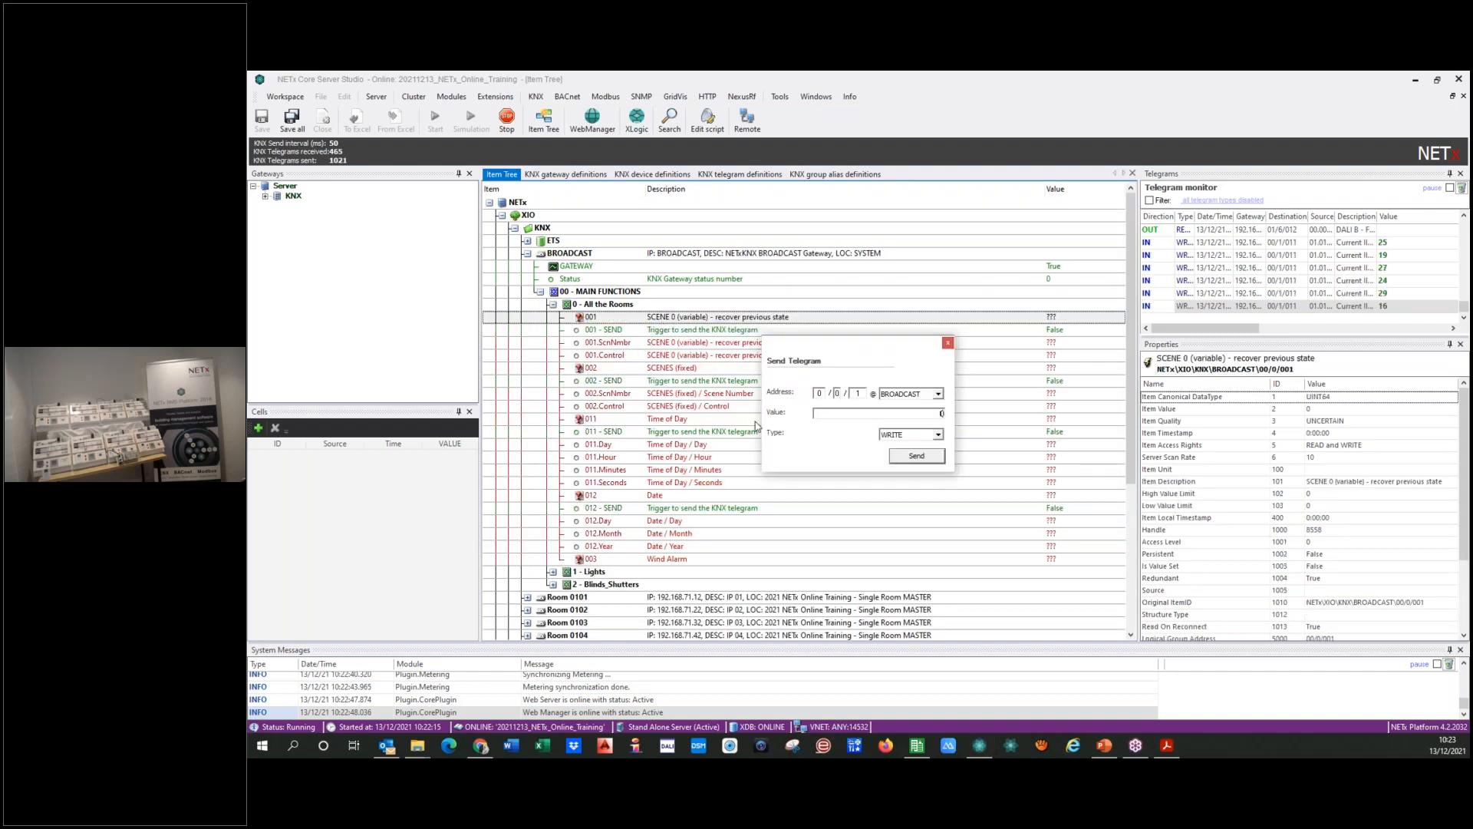
click(930, 460)
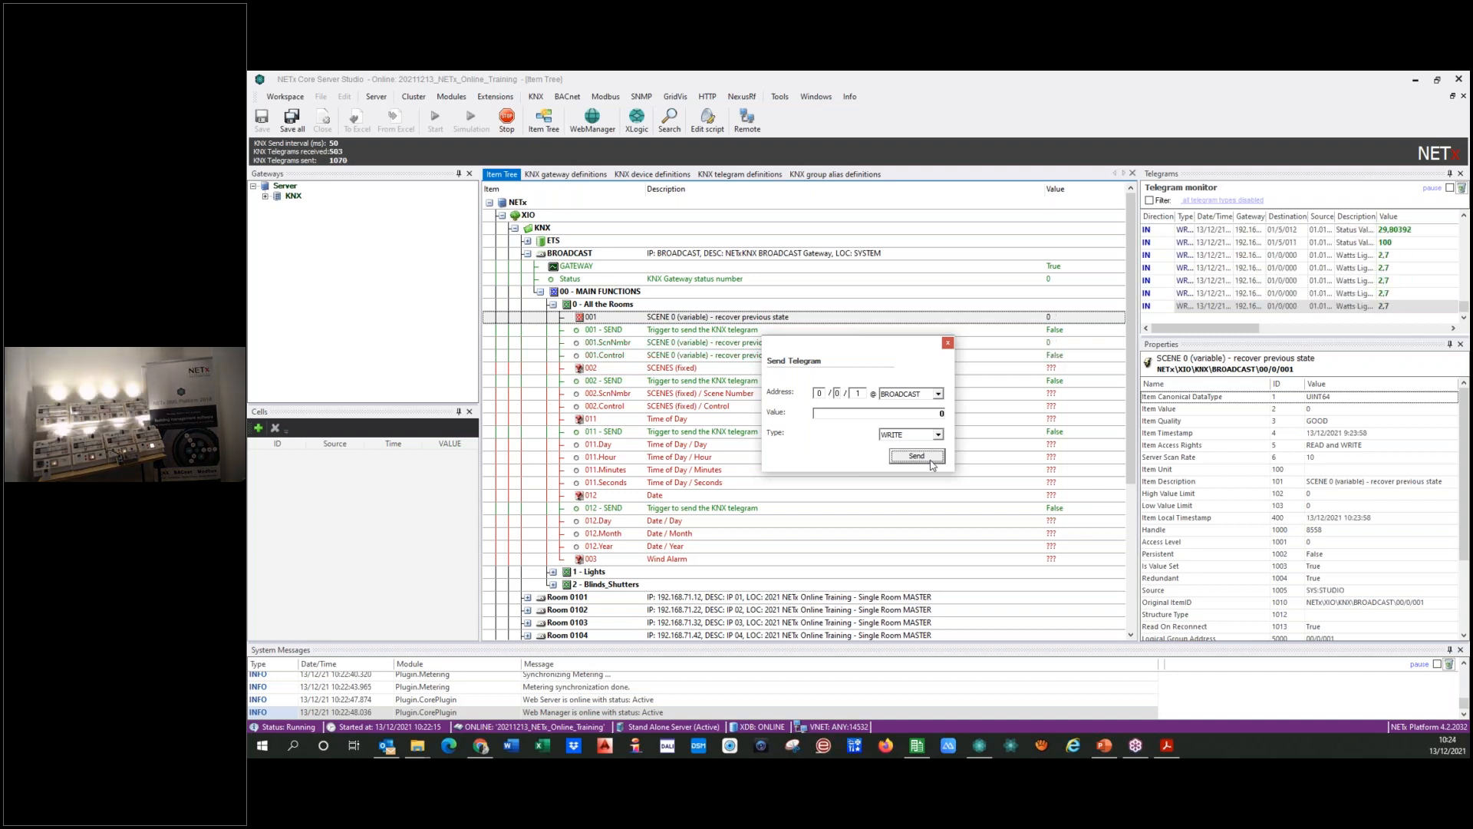
Step: Send value 1 to BROADCAST address 0/0/1, SCENE 0 (variable), and close the telegram dialog
click(917, 456)
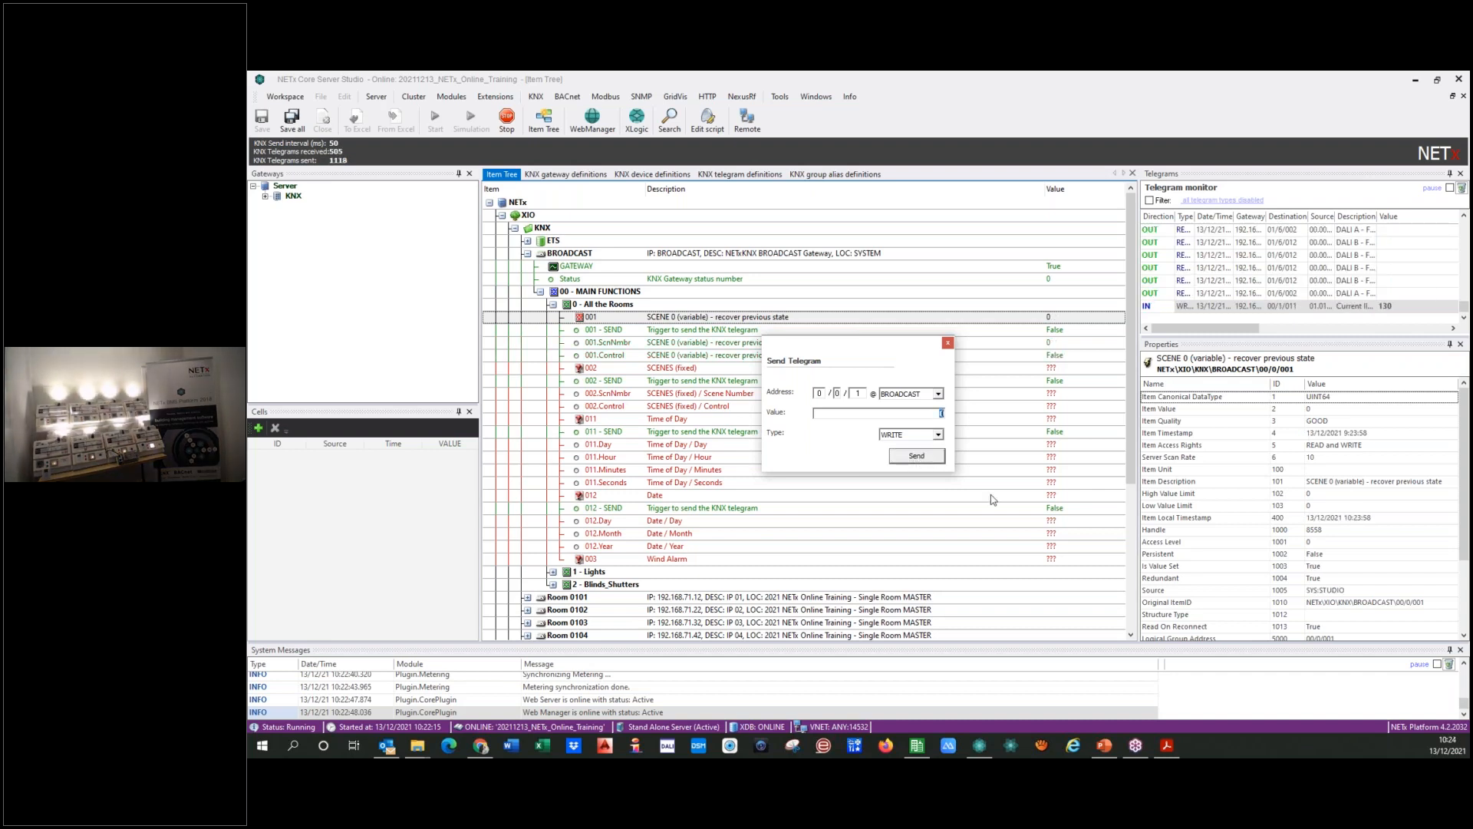
text(1)
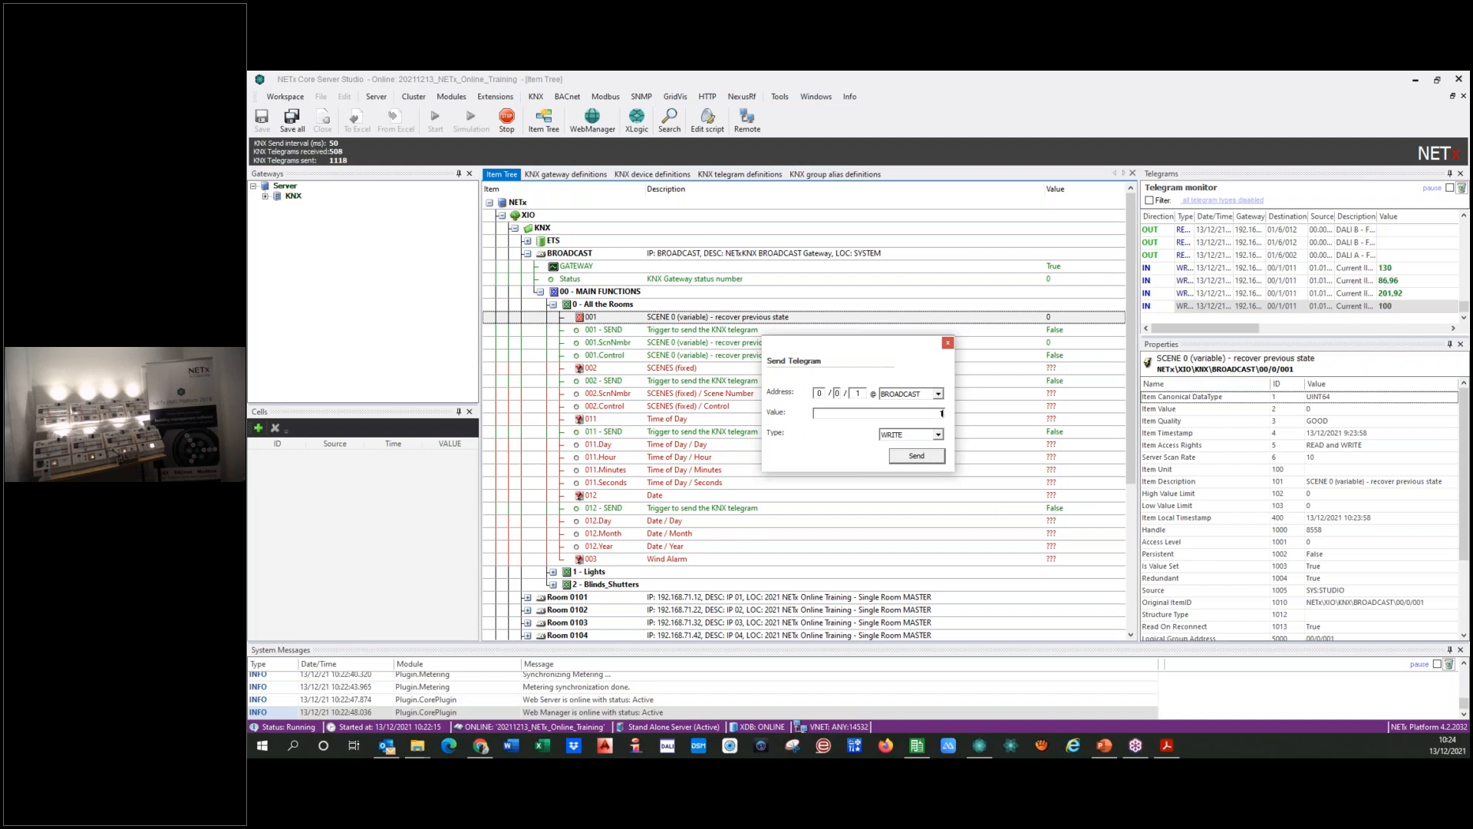
click(902, 458)
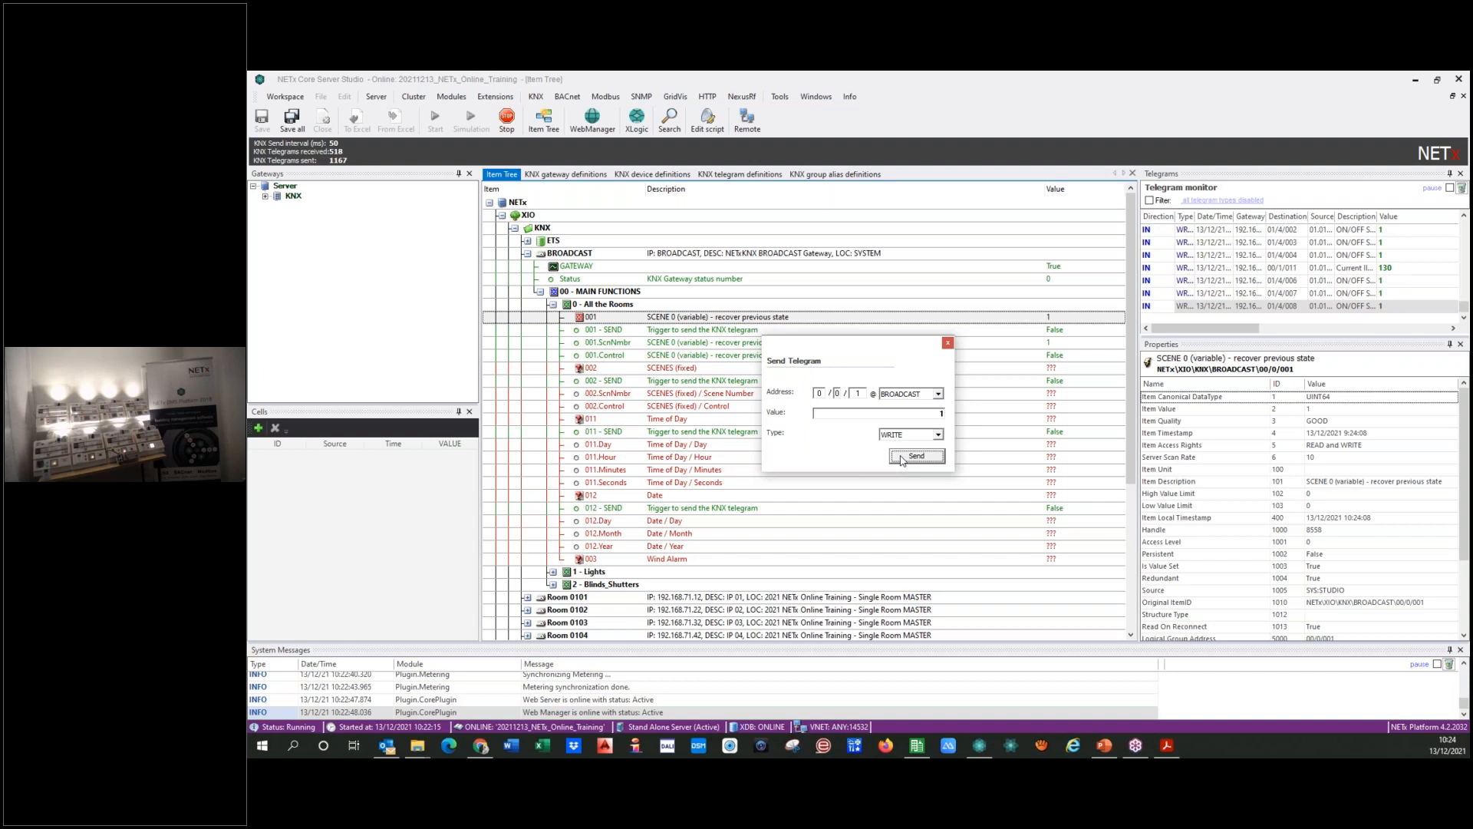
click(949, 345)
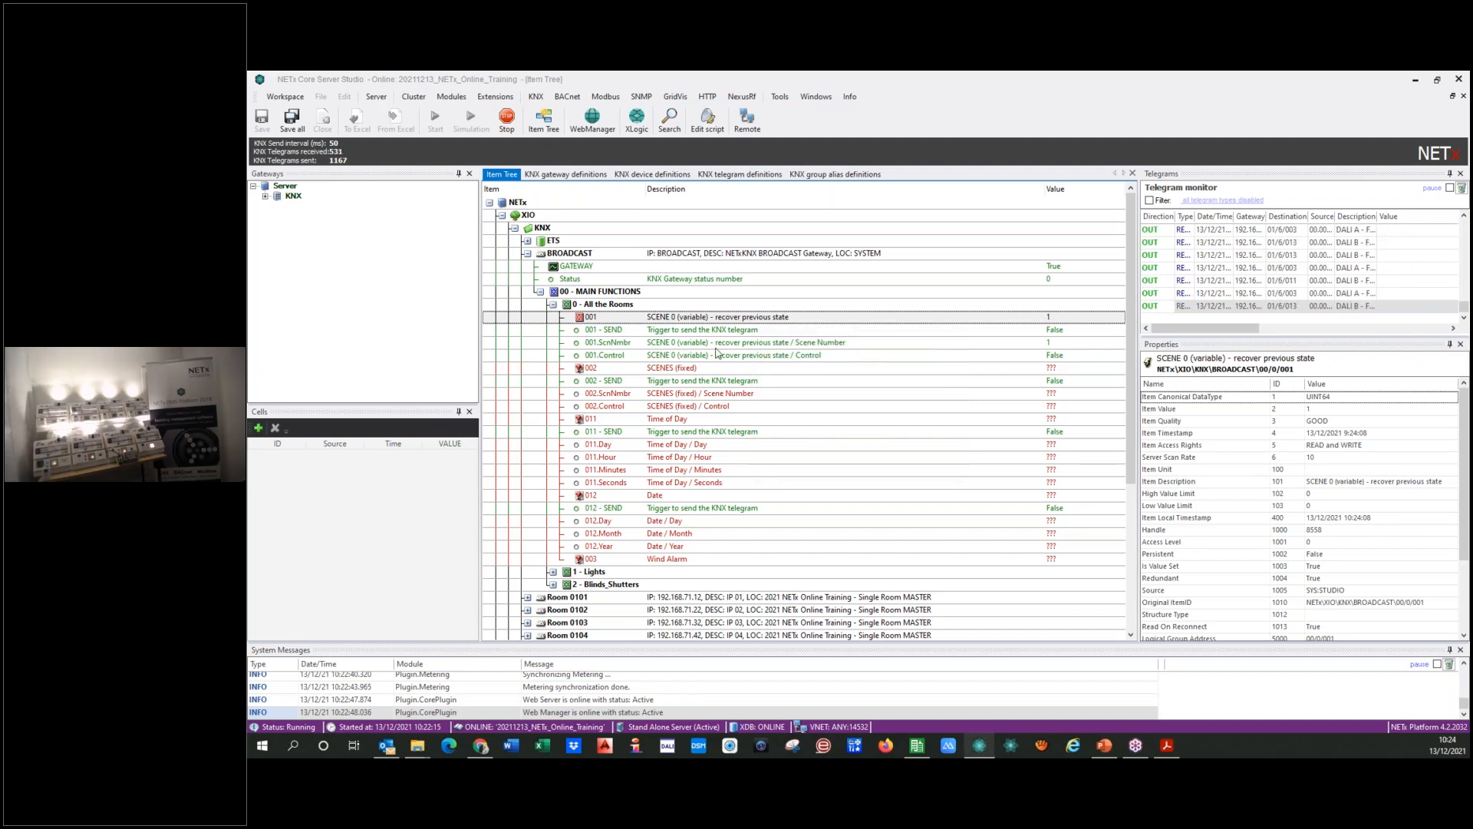
Step: Collapse All the Rooms, expand the BROADCAST Lights group and send a WRITE telegram with value 0 to Central OFF Lights (all rooms)
click(553, 304)
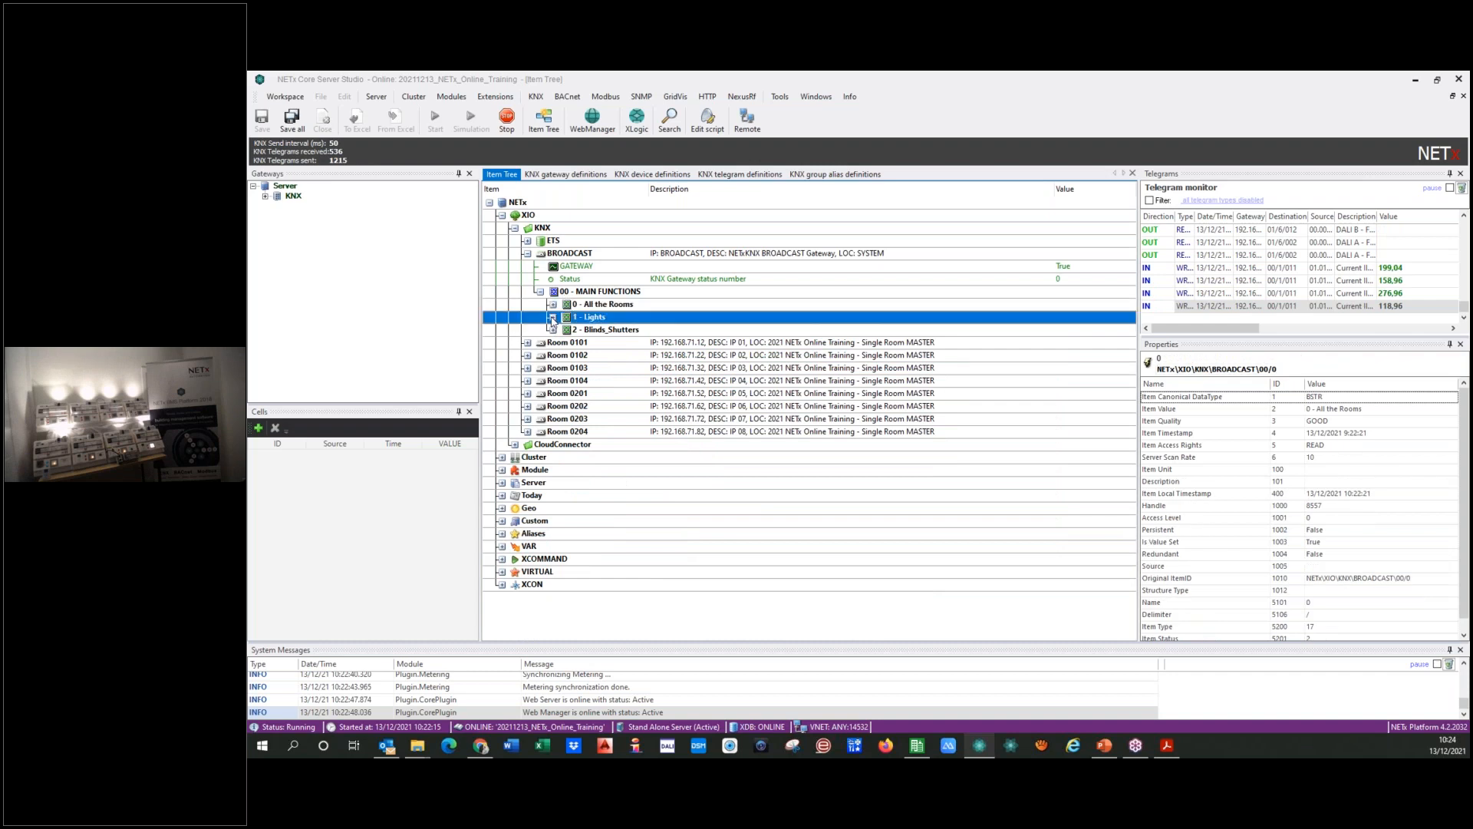
click(553, 317)
click(677, 330)
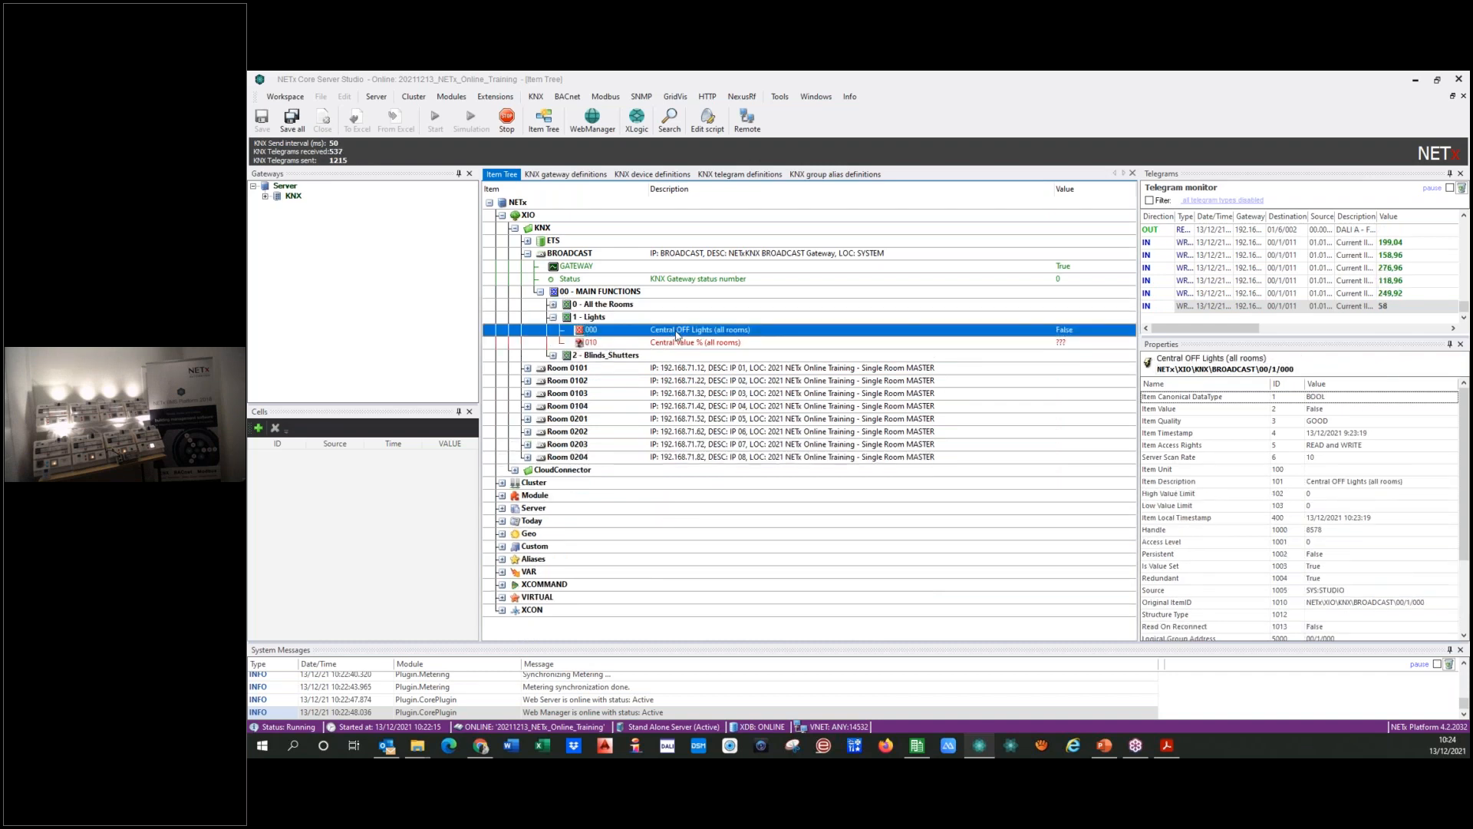
right_click(678, 331)
click(709, 336)
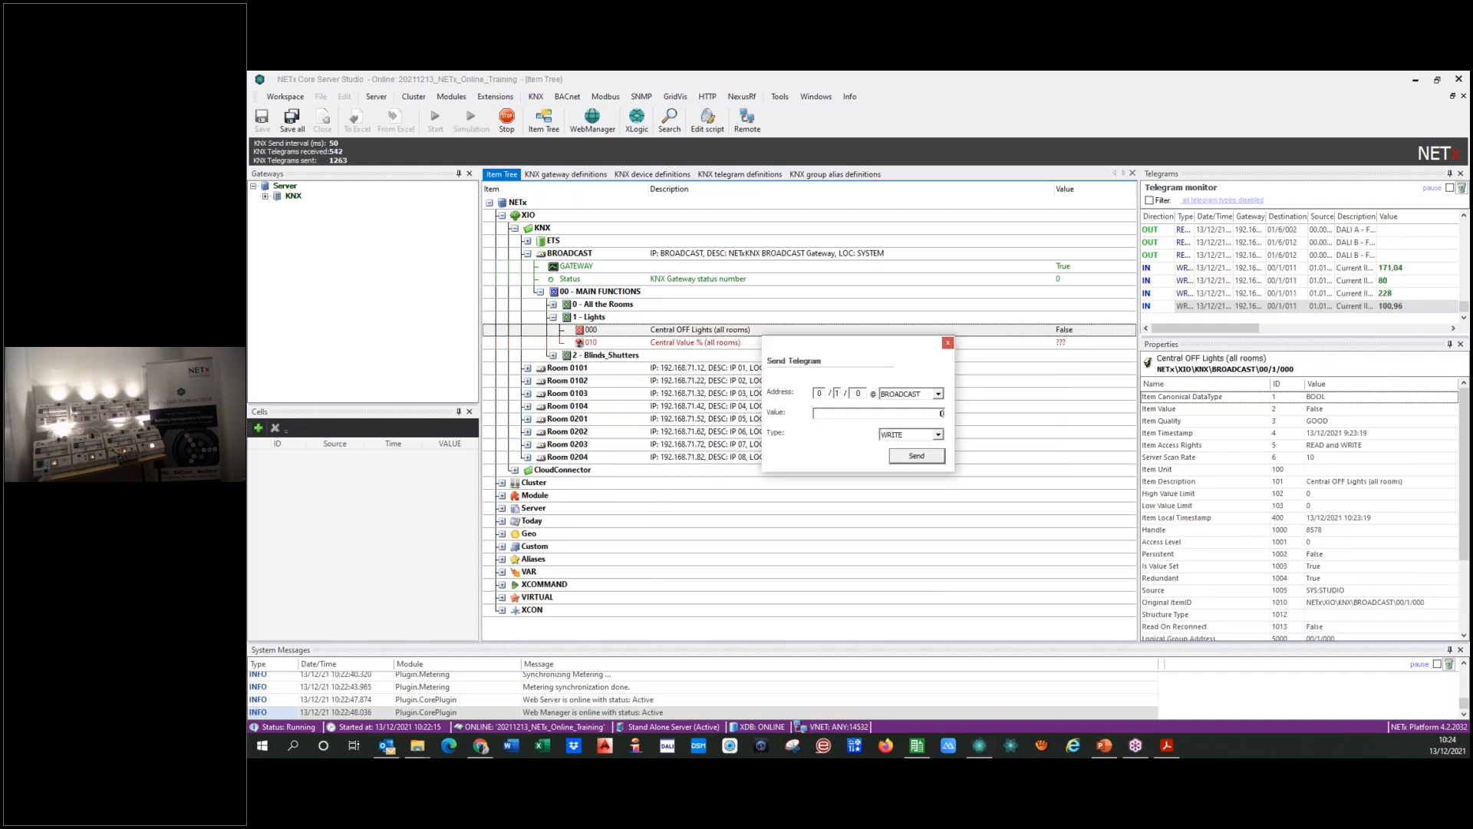
click(916, 456)
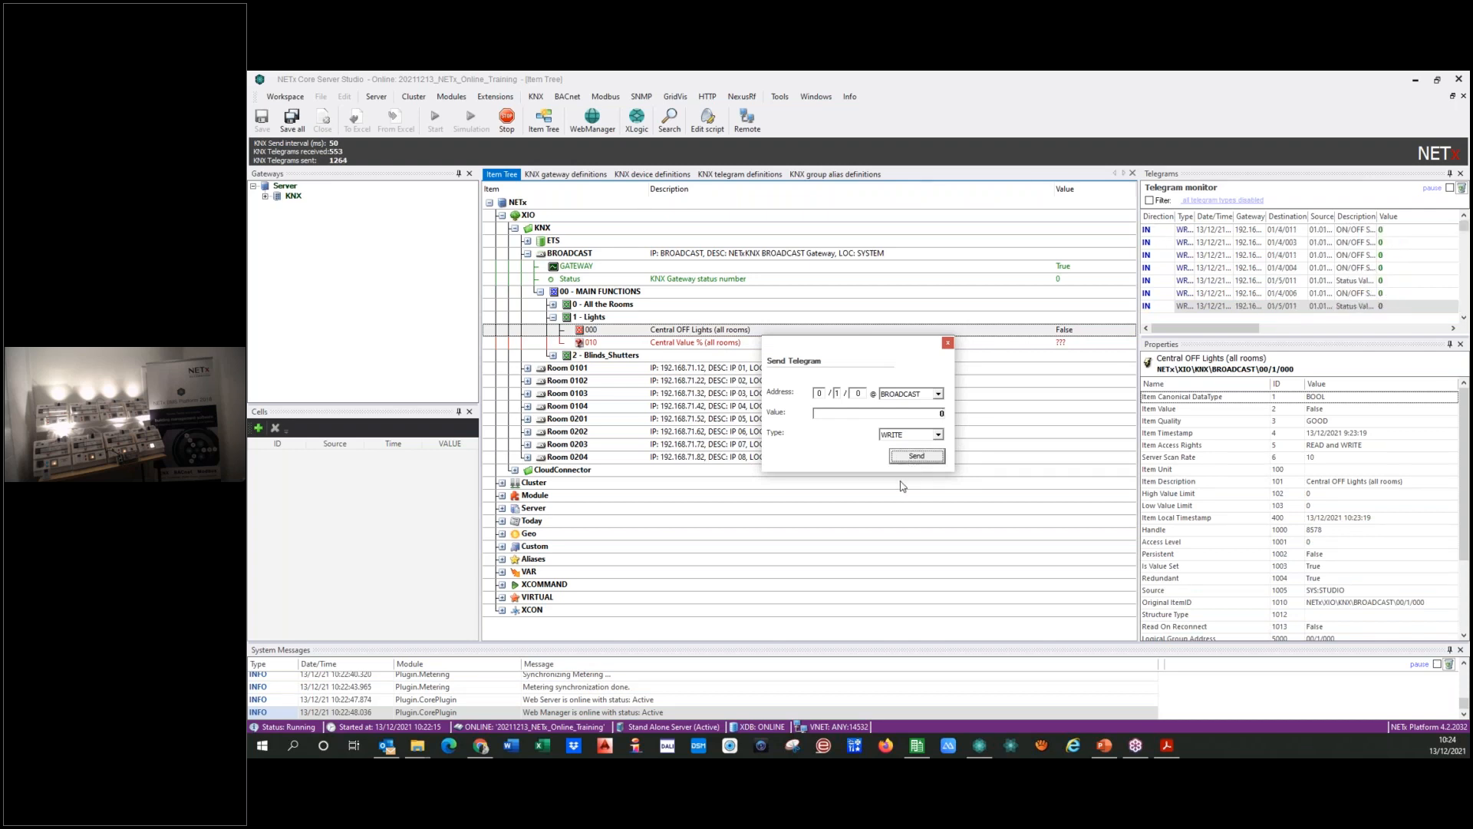
Step: Send a WRITE telegram with value 15 to Central Value % (all rooms) through the BROADCAST gateway
click(705, 344)
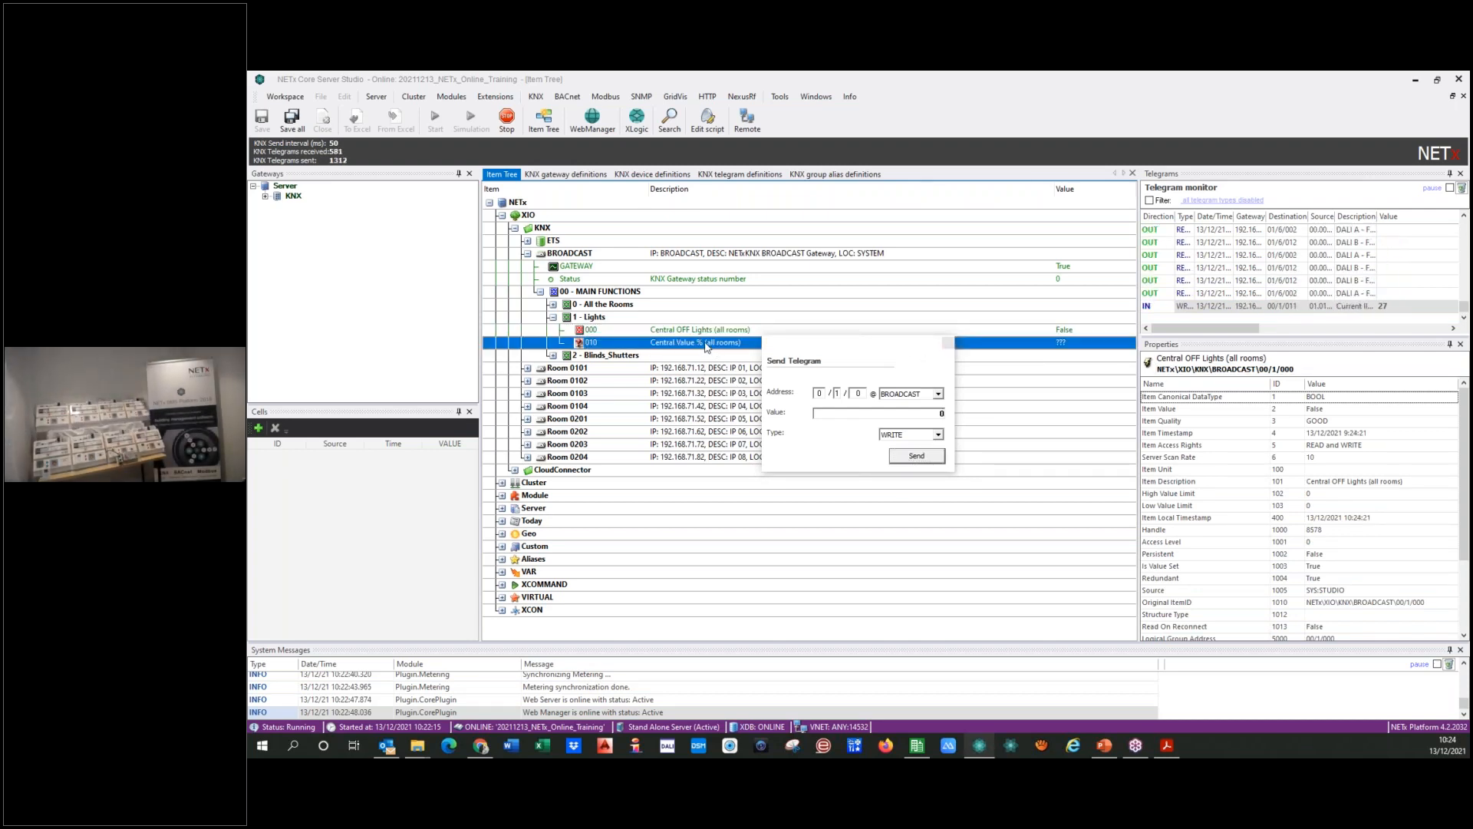
right_click(705, 344)
click(727, 353)
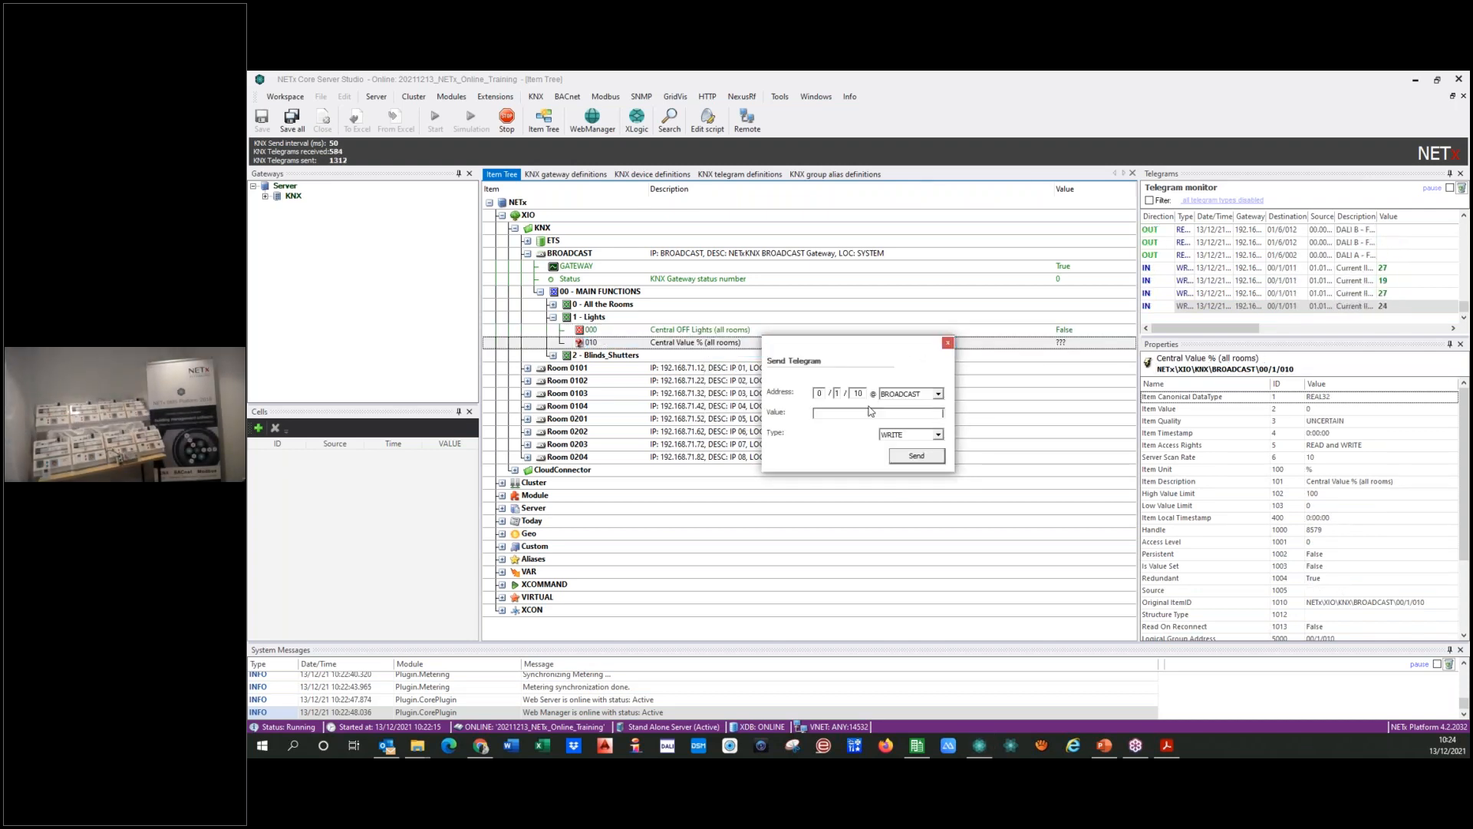
text(15)
click(925, 458)
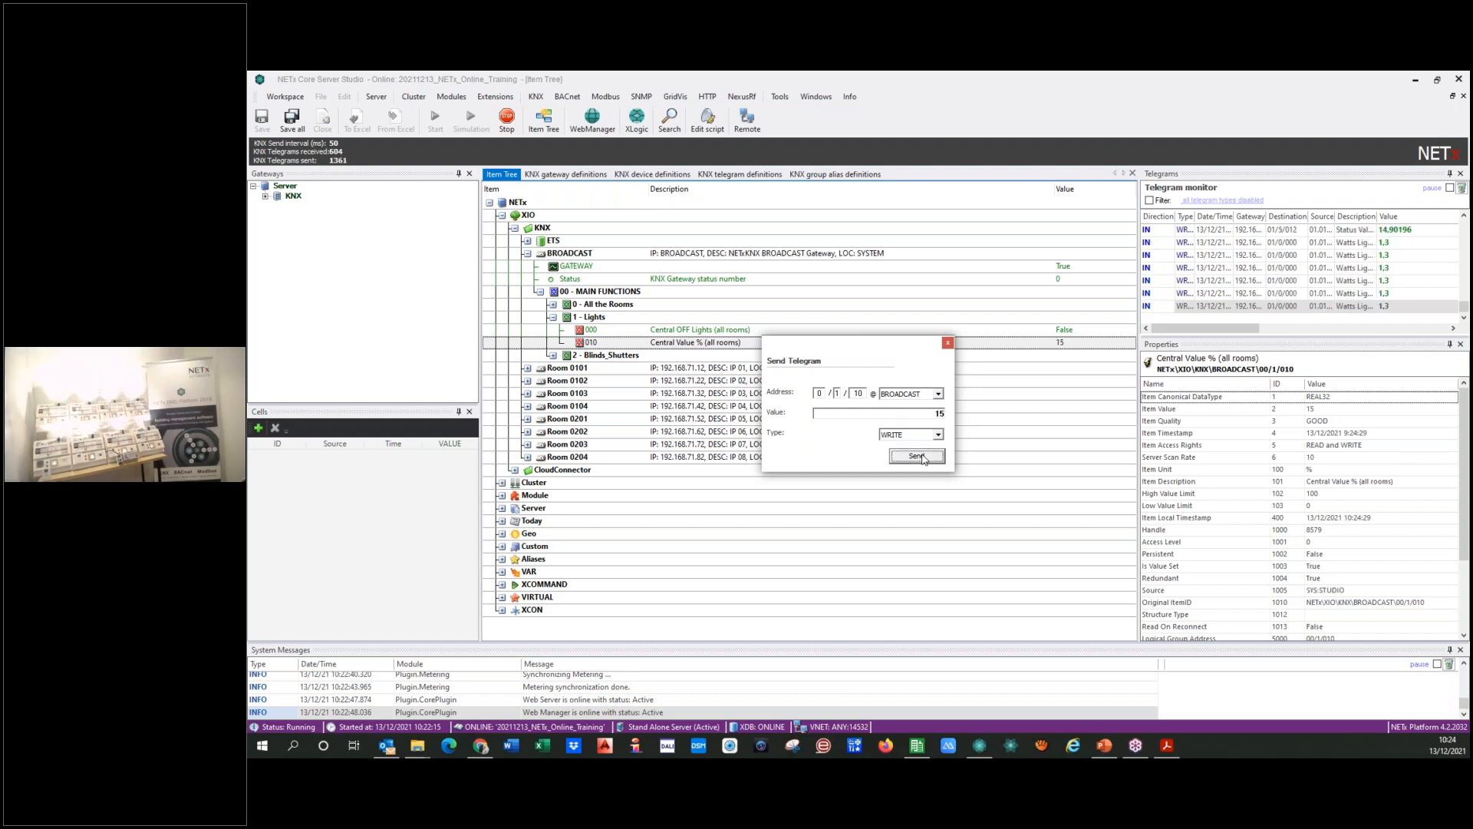
Step: Send value 1 to Central Value % (all rooms) at BROADCAST address 0/1/10
drag(934, 414, 951, 414)
text(1)
click(910, 458)
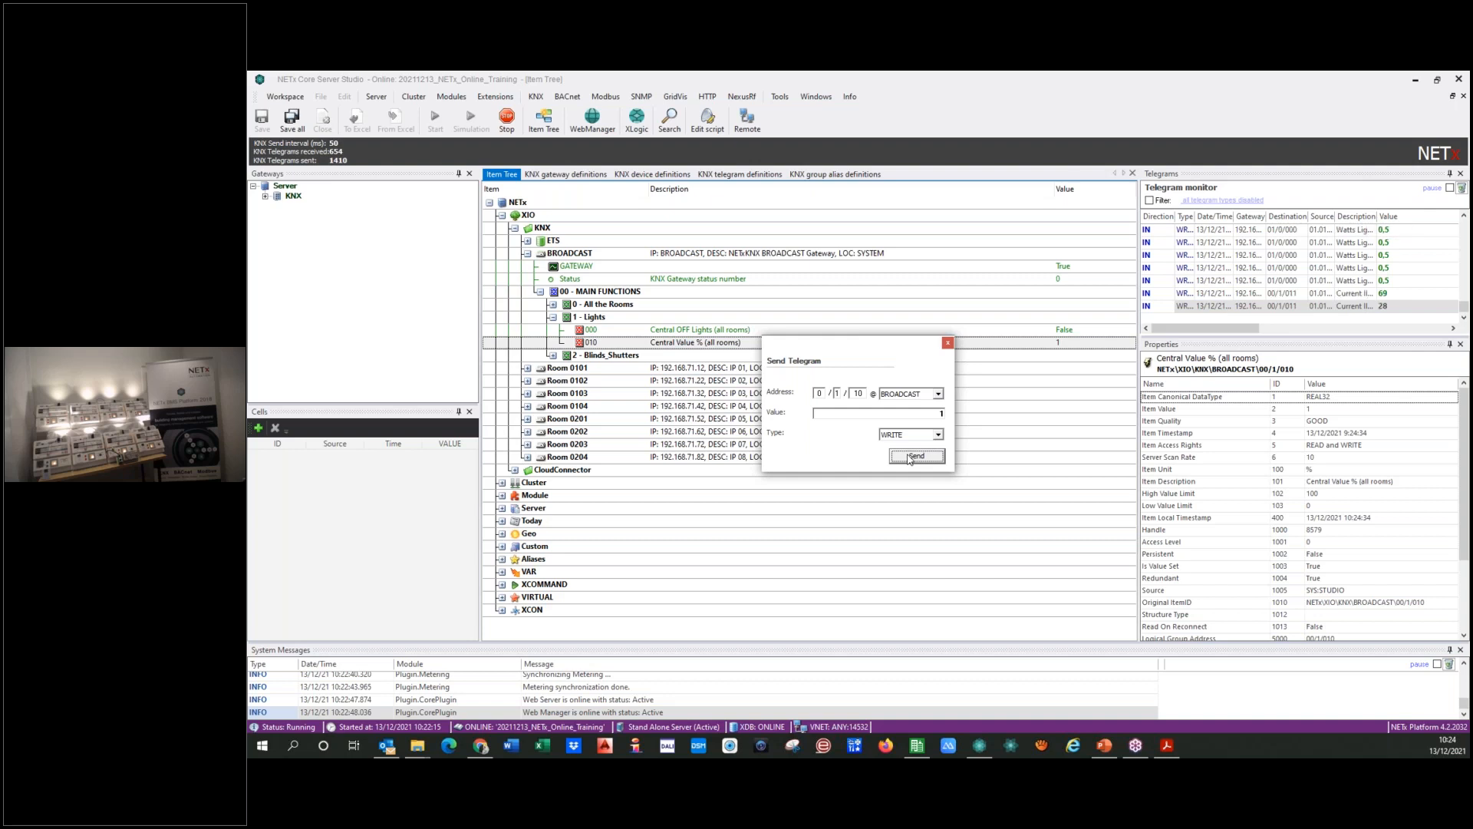
Step: Send value 0 to Central Value % (all rooms) and close the telegram dialog
double_click(930, 415)
text(0)
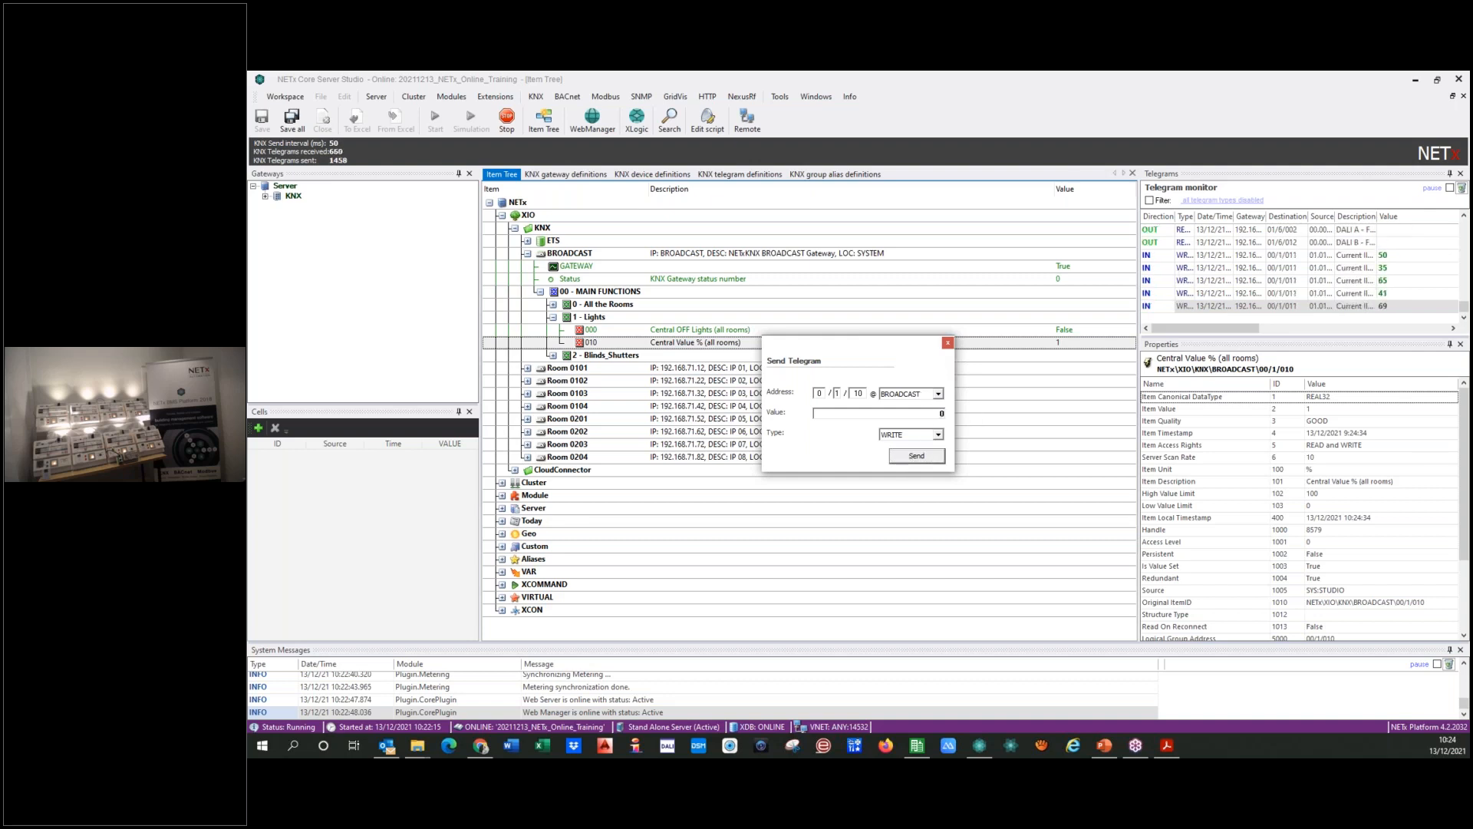
click(917, 456)
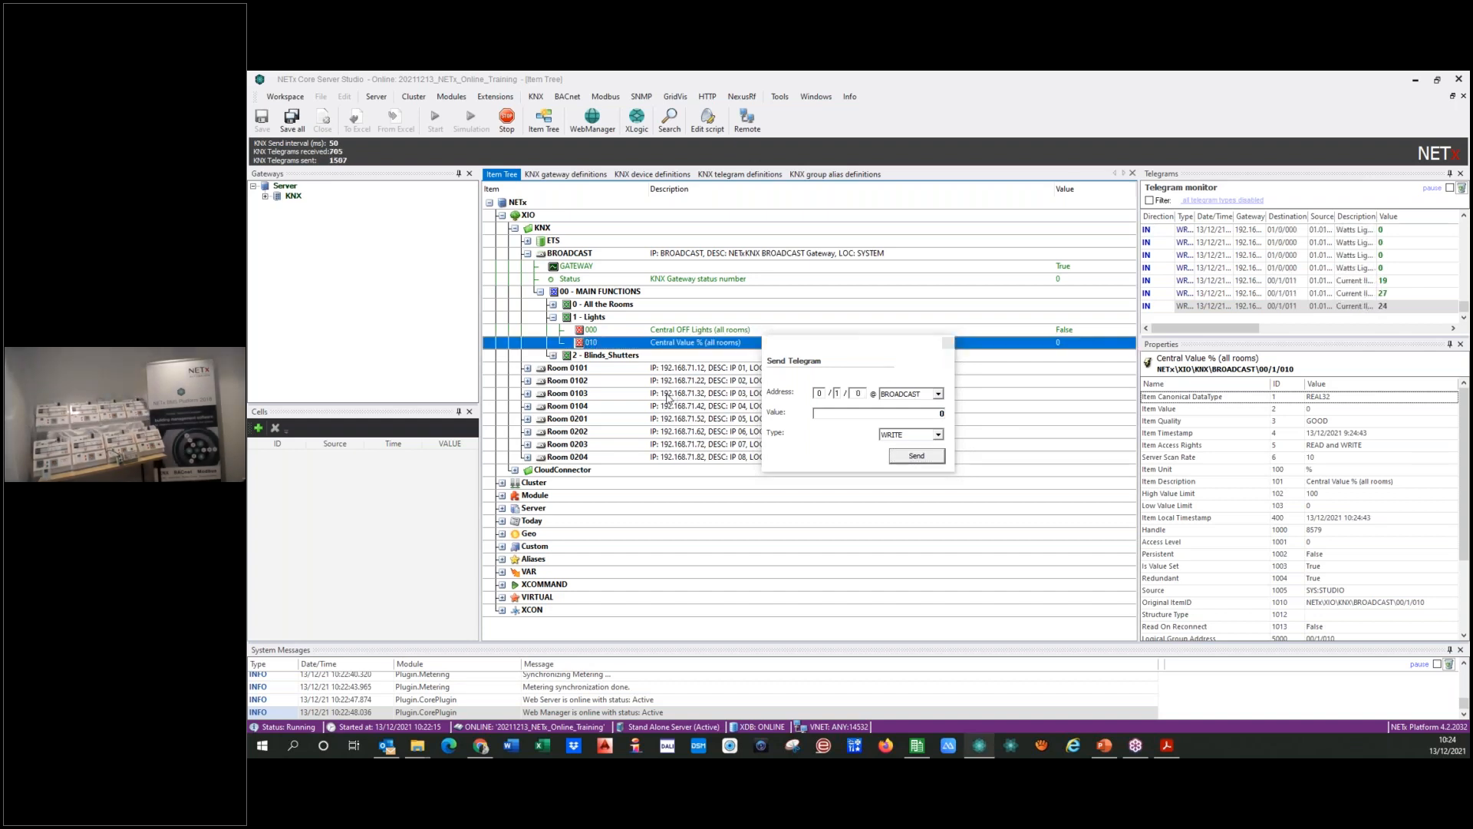
click(948, 345)
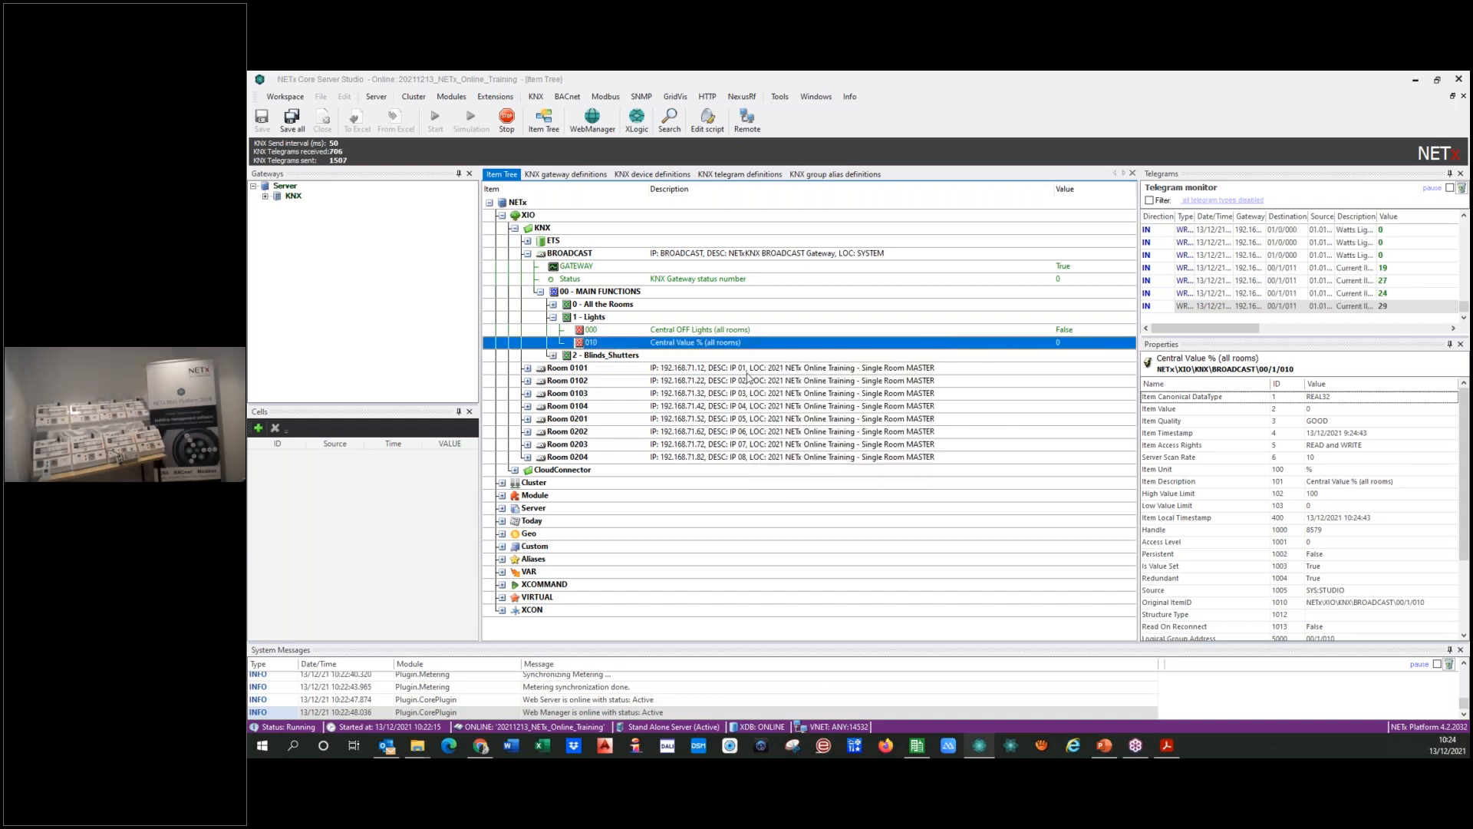
Step: Collapse the Lights, MAIN FUNCTIONS and BROADCAST nodes, leaving the KNX branch of the item tree expanded
click(552, 317)
click(540, 291)
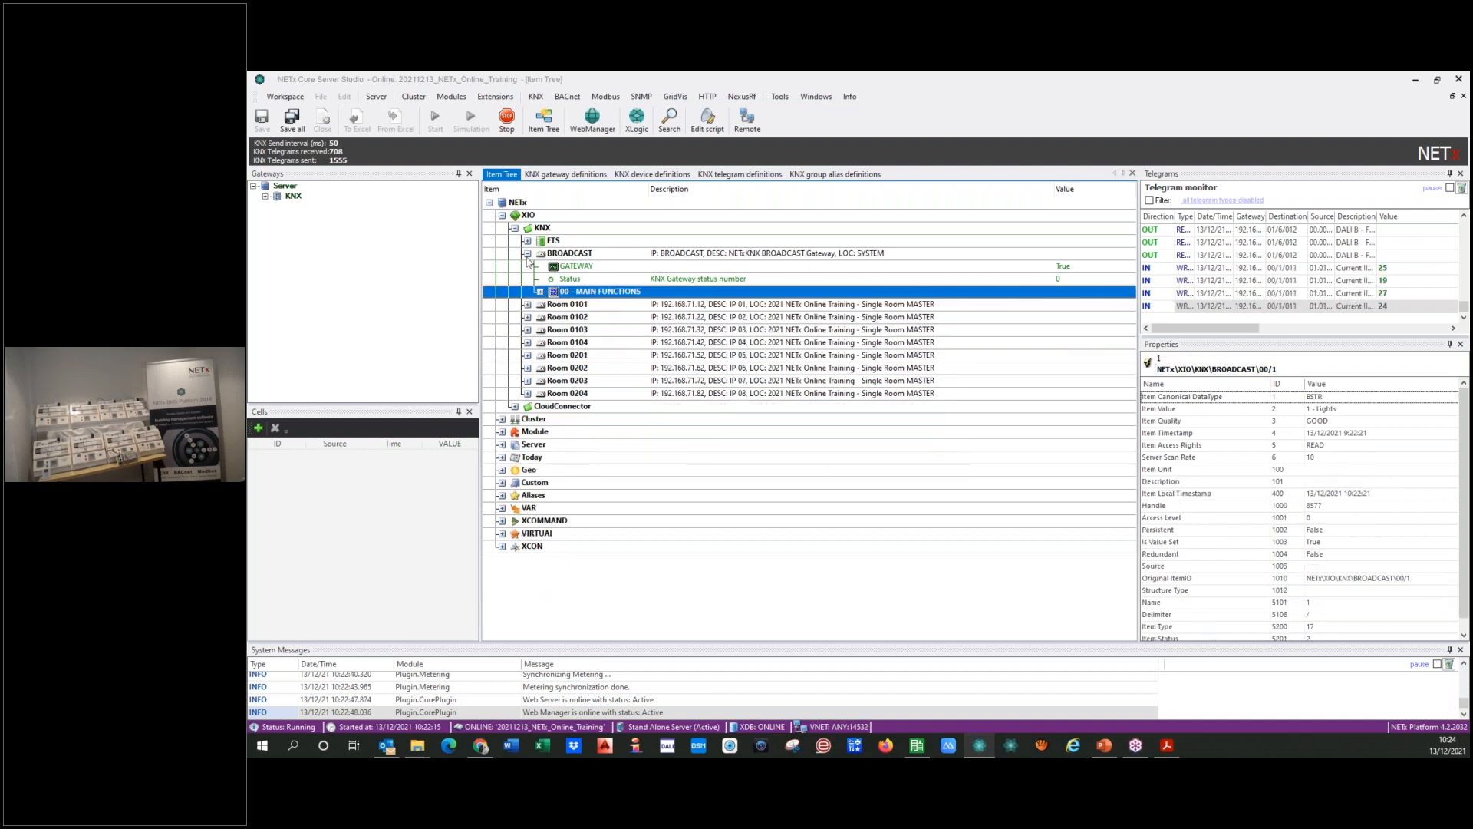
click(527, 253)
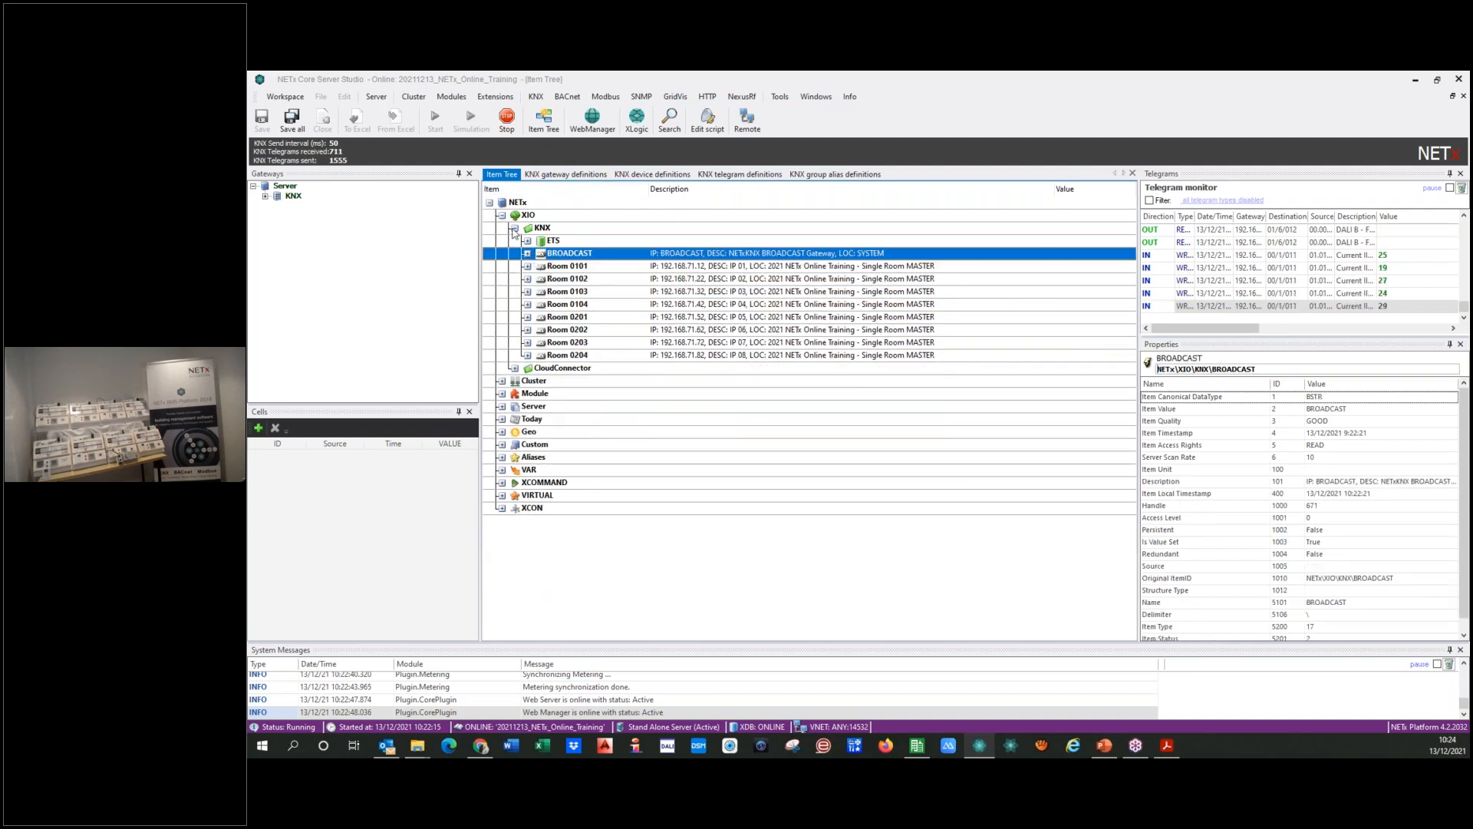
click(515, 228)
click(514, 229)
Step: Close the KNX gateway, device, telegram and group alias definitions, leaving only the Item Tree open
click(552, 176)
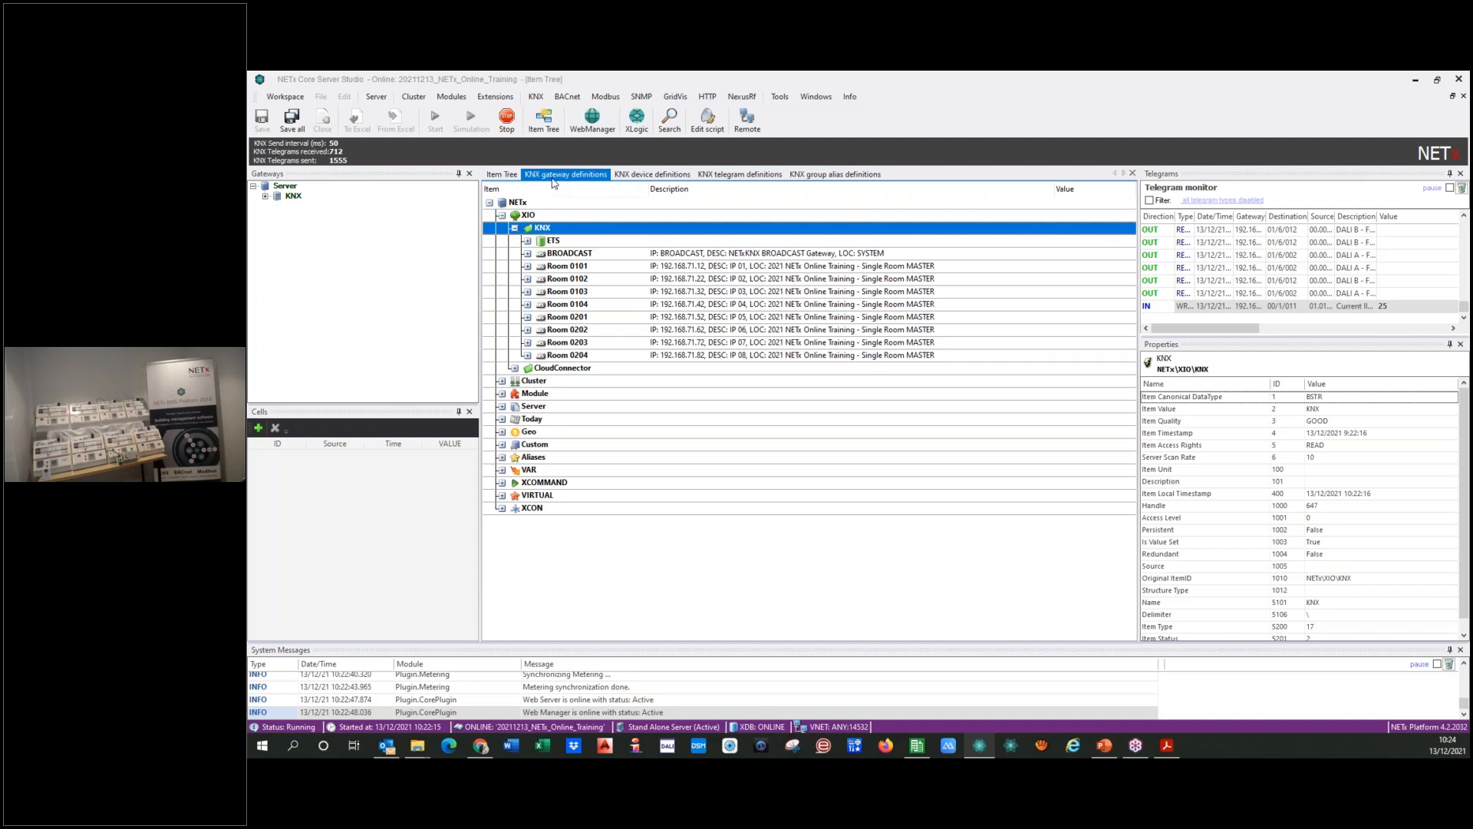
click(1134, 174)
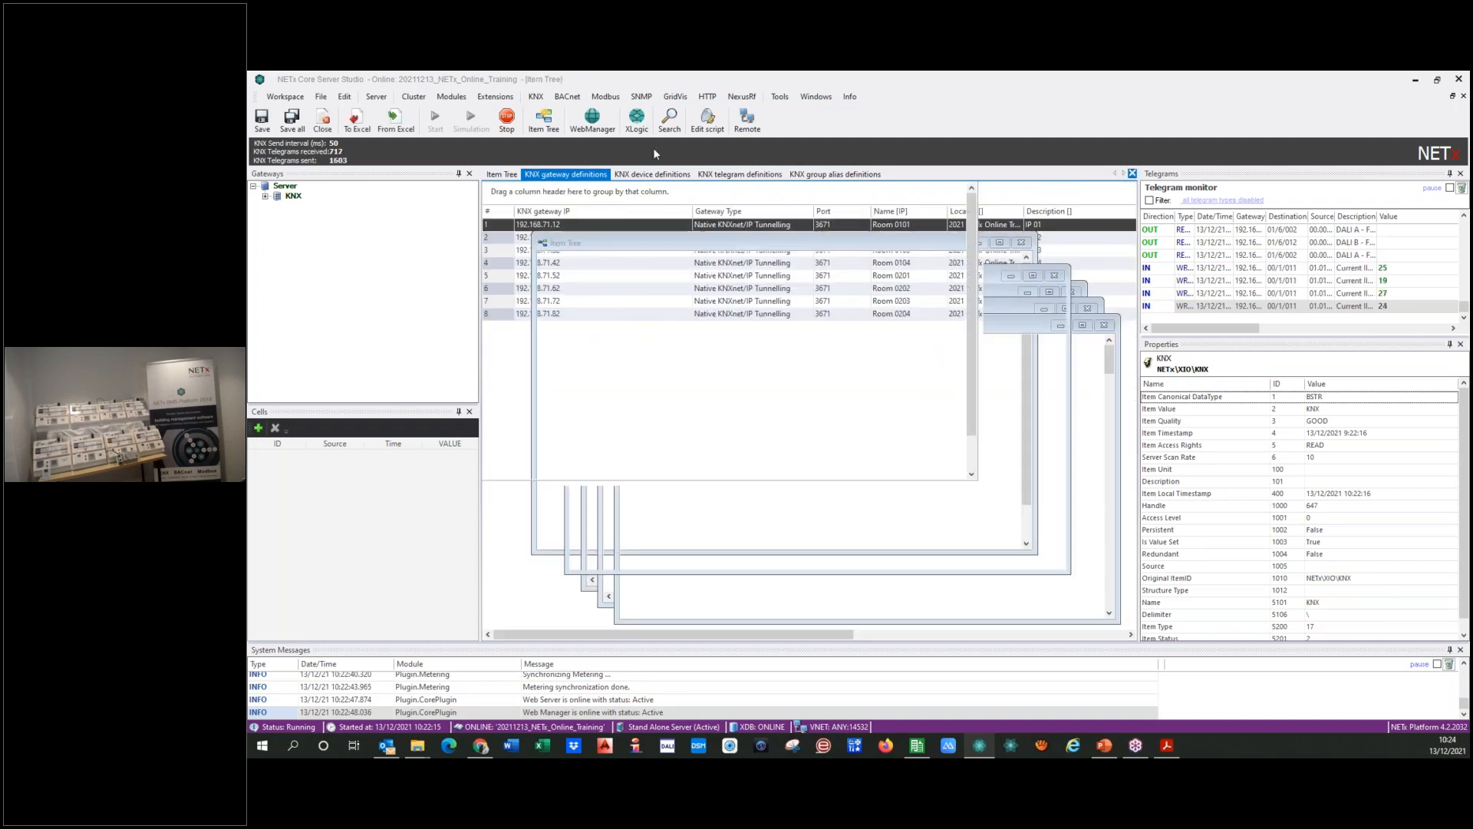
click(1134, 174)
click(605, 174)
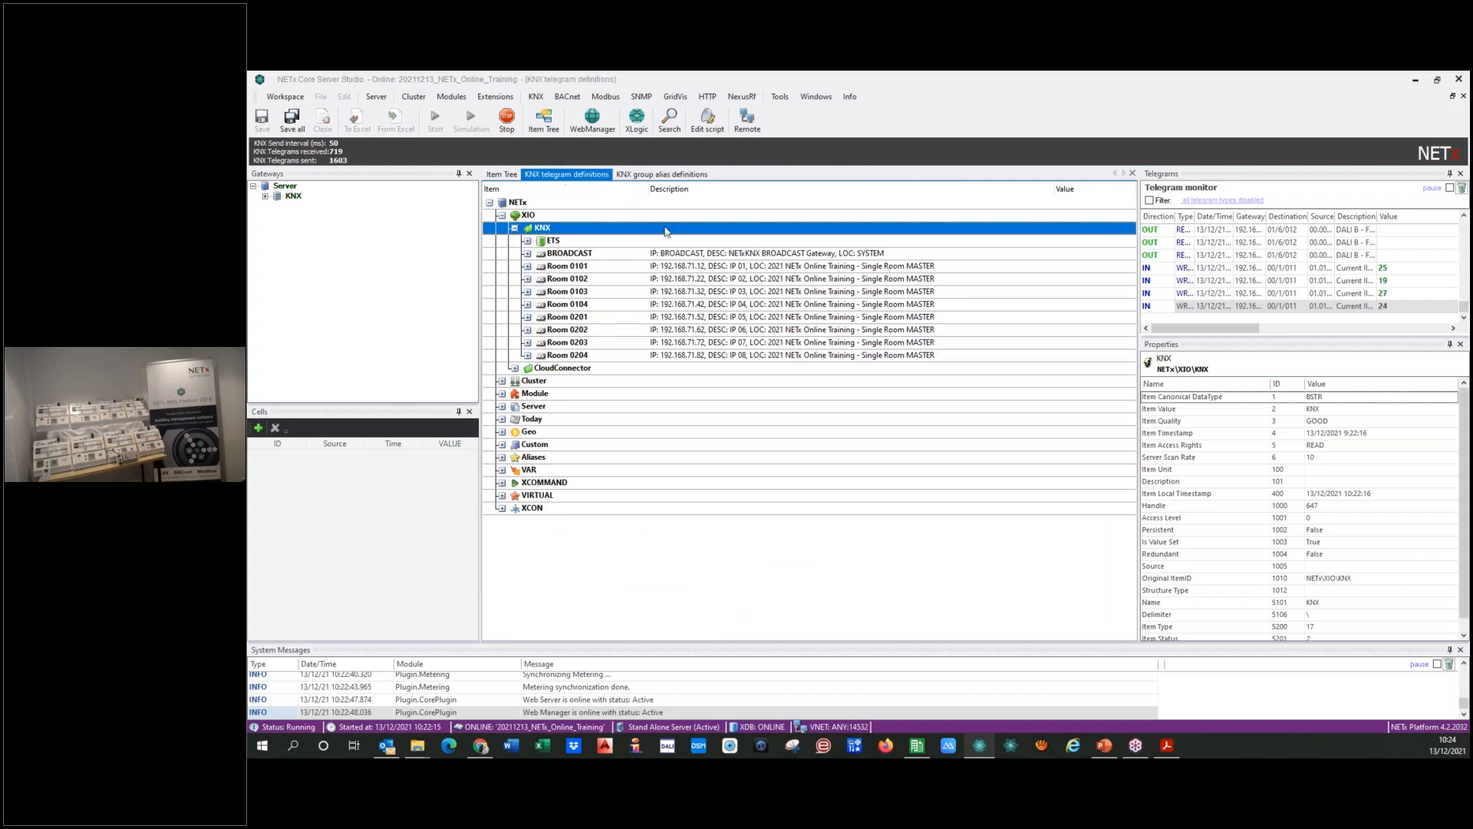
click(1133, 174)
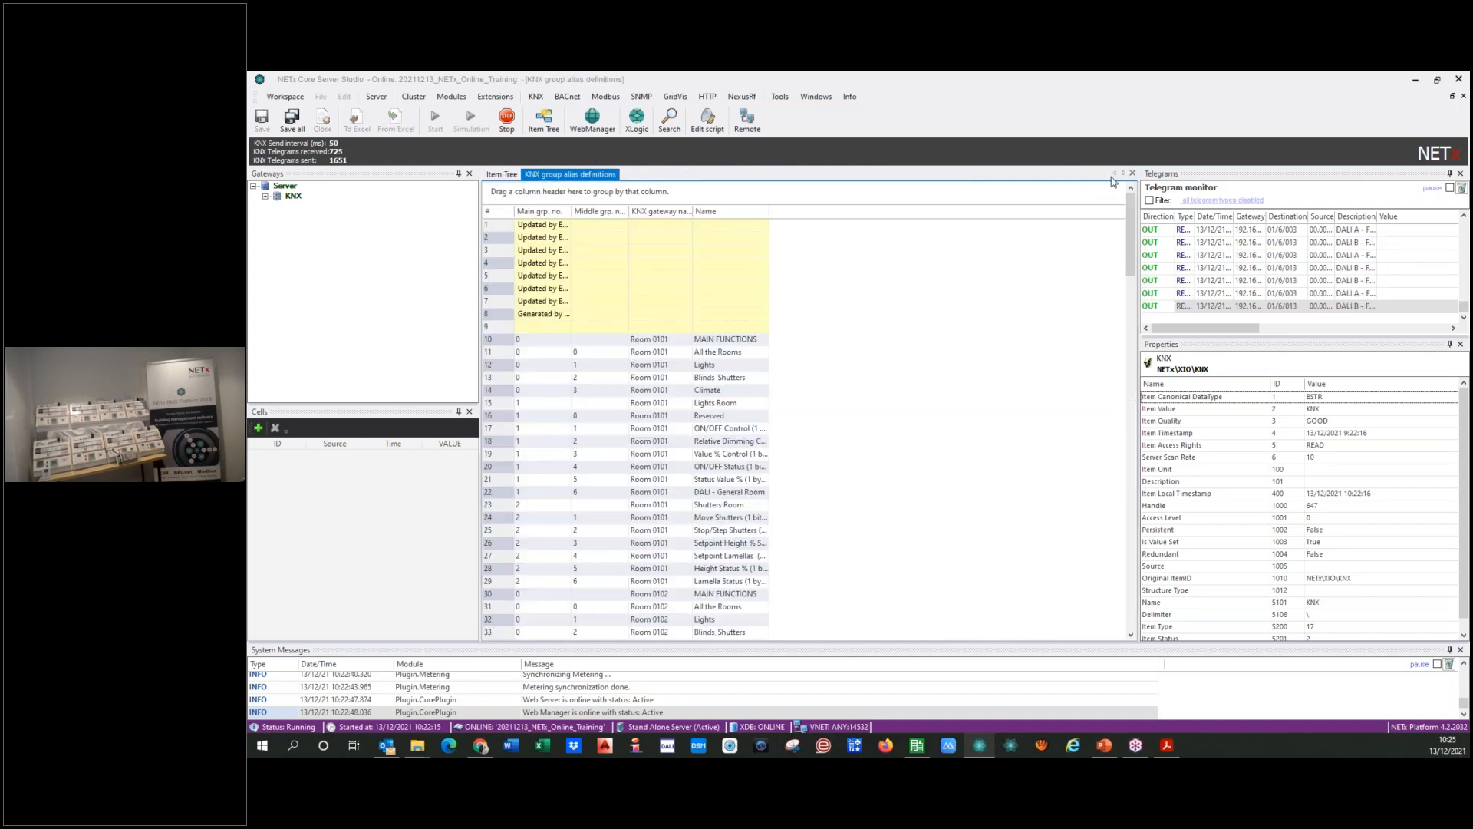
click(1134, 173)
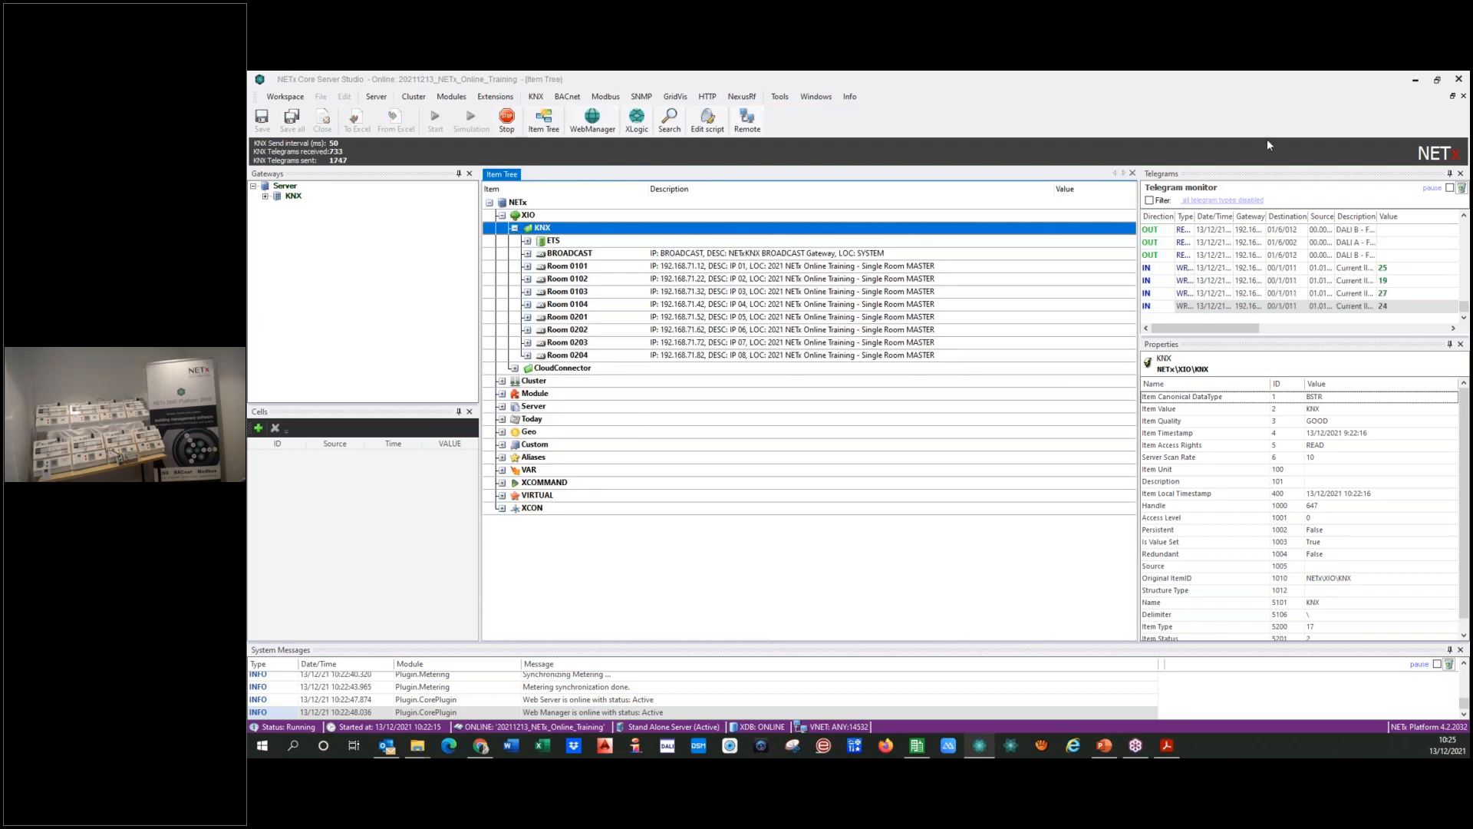
Step: Minimize NETx Core Server Studio and switch from ETS5 to ETS6, closing ETS5 and opening the 2021 NETx Online Training project
click(1416, 81)
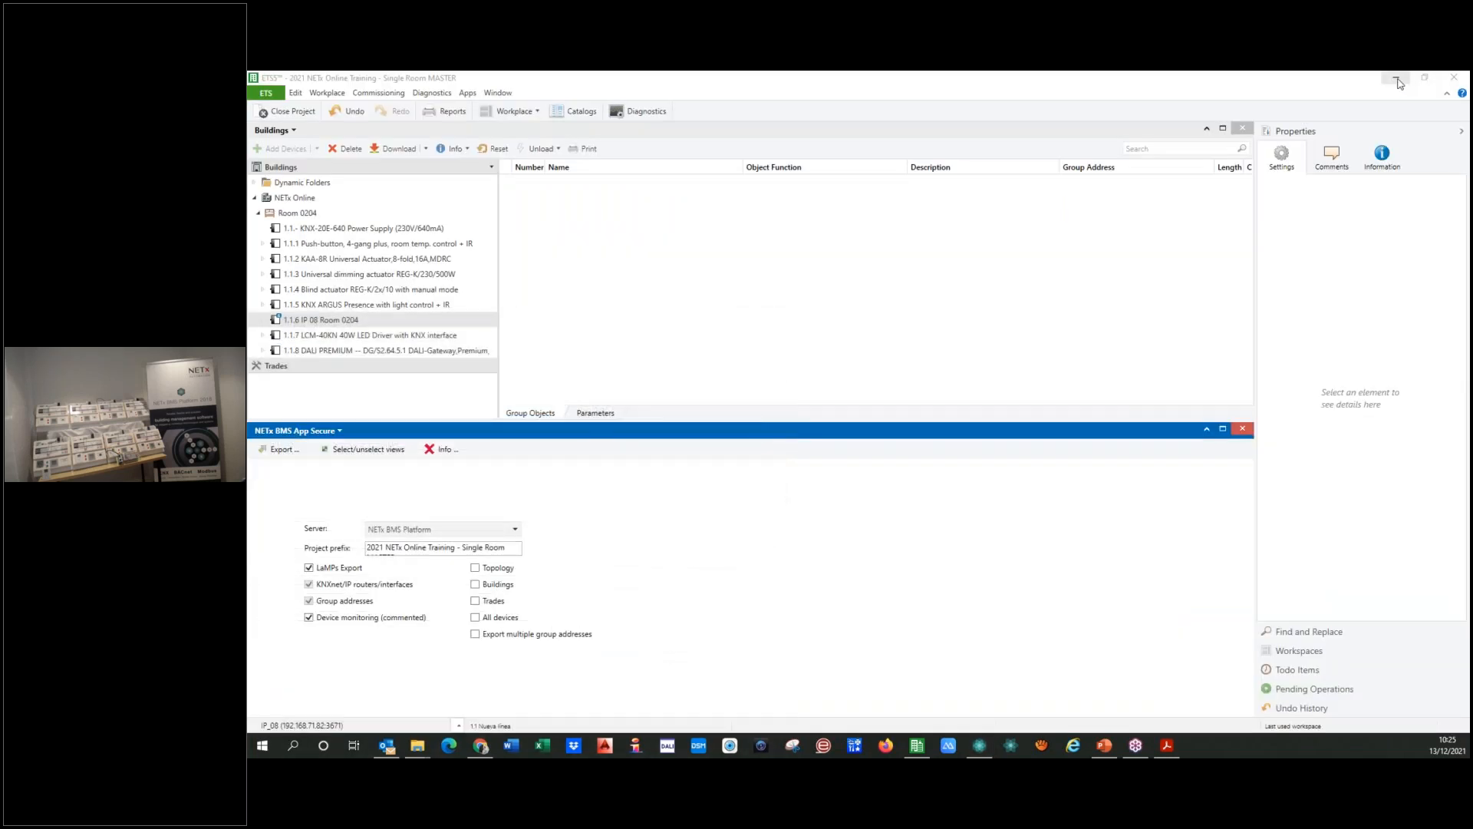
click(1458, 80)
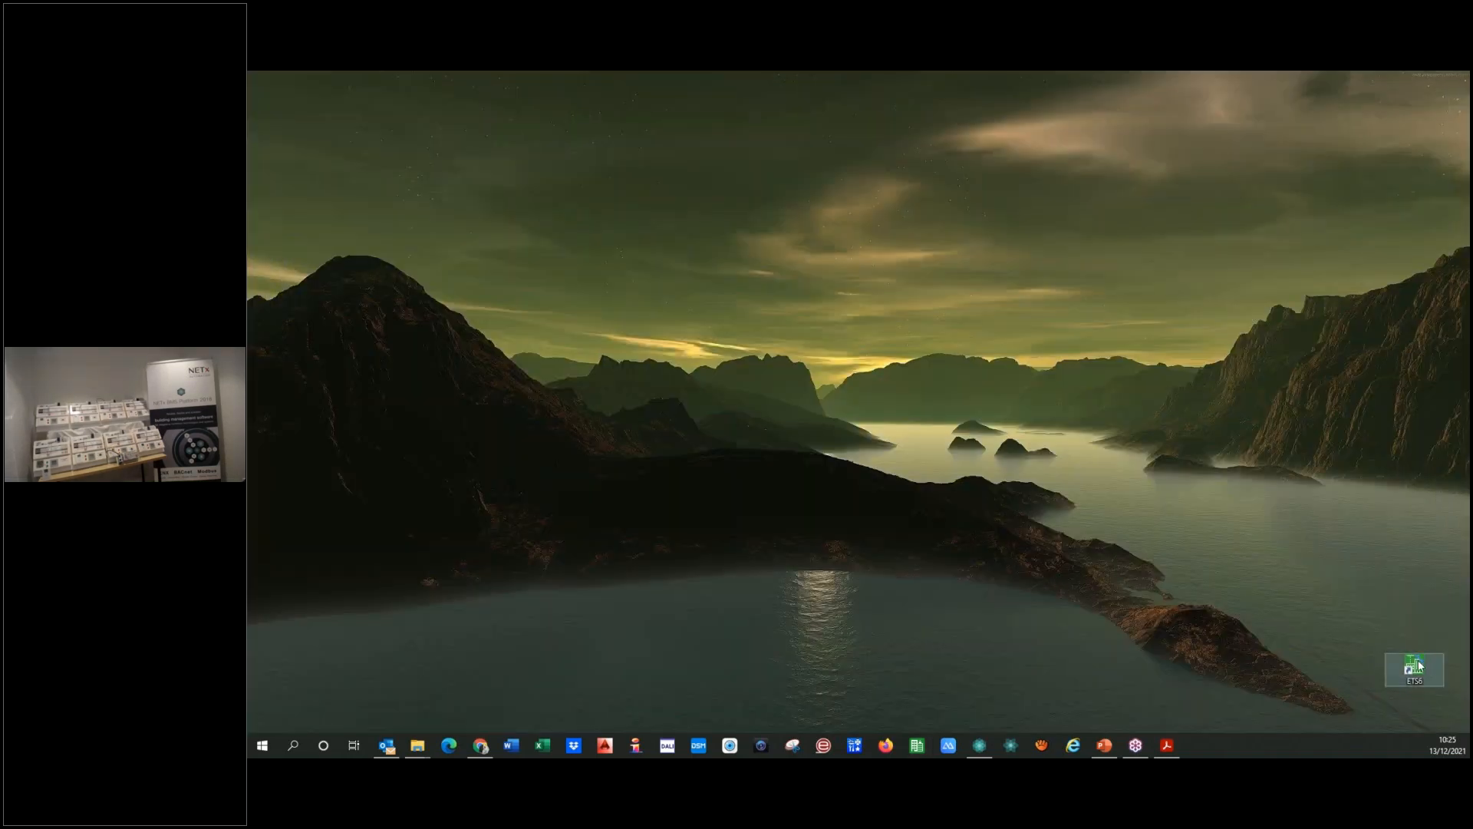
double_click(1418, 665)
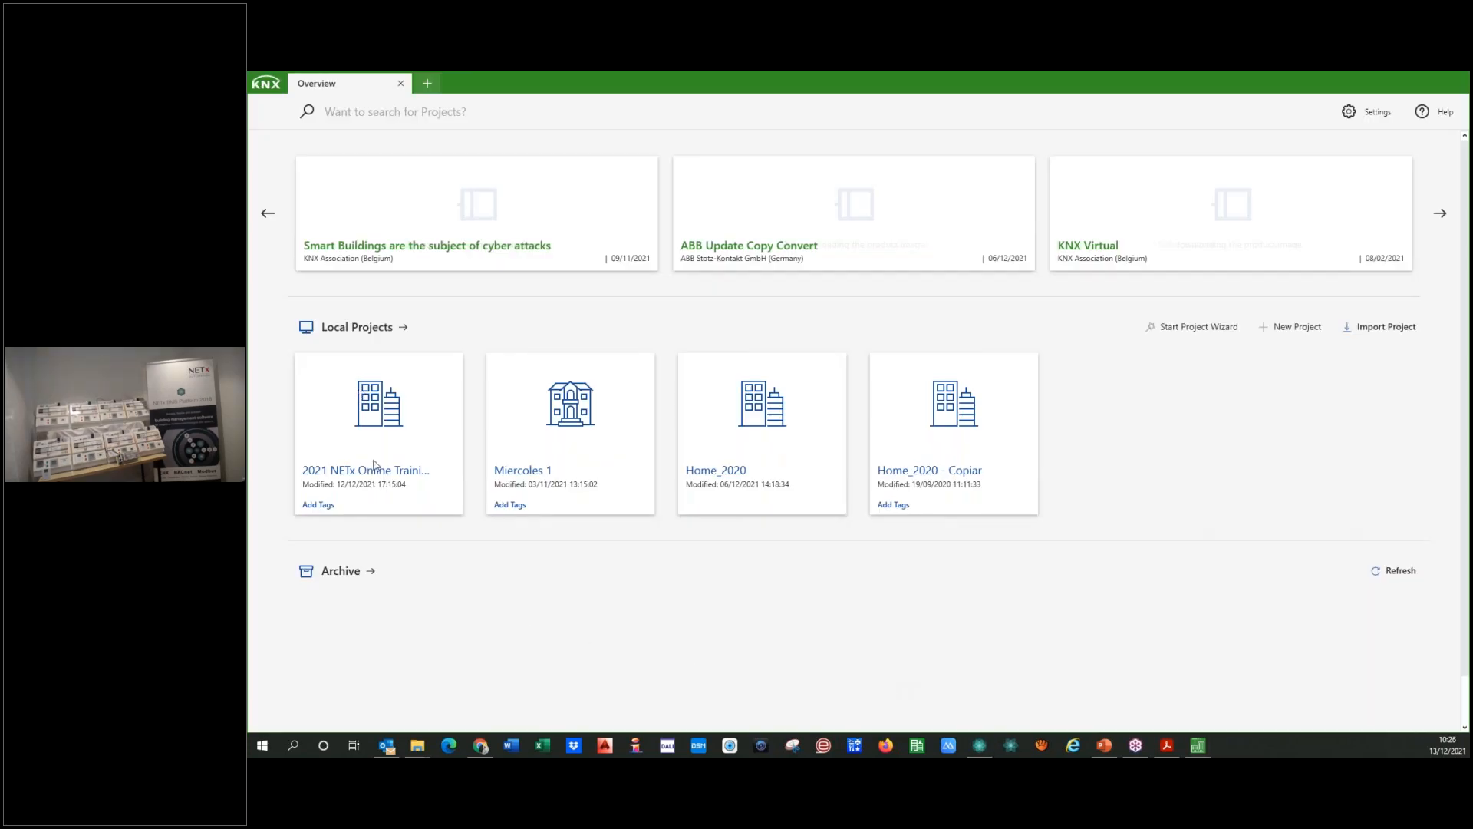
click(377, 473)
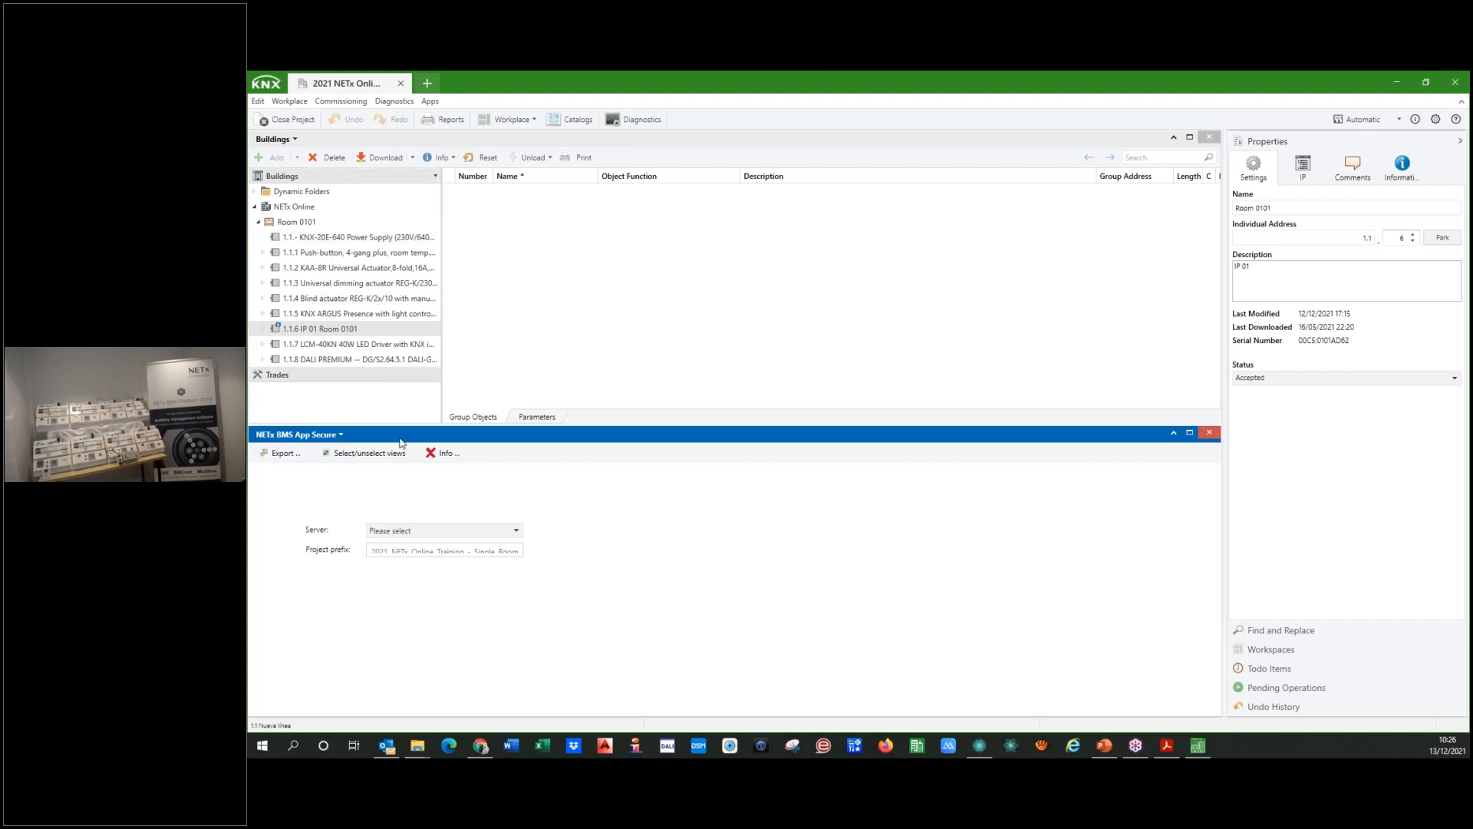
Step: Choose NETx BMS Platform as the server in the NETx BMS App Secure and start the export
click(458, 530)
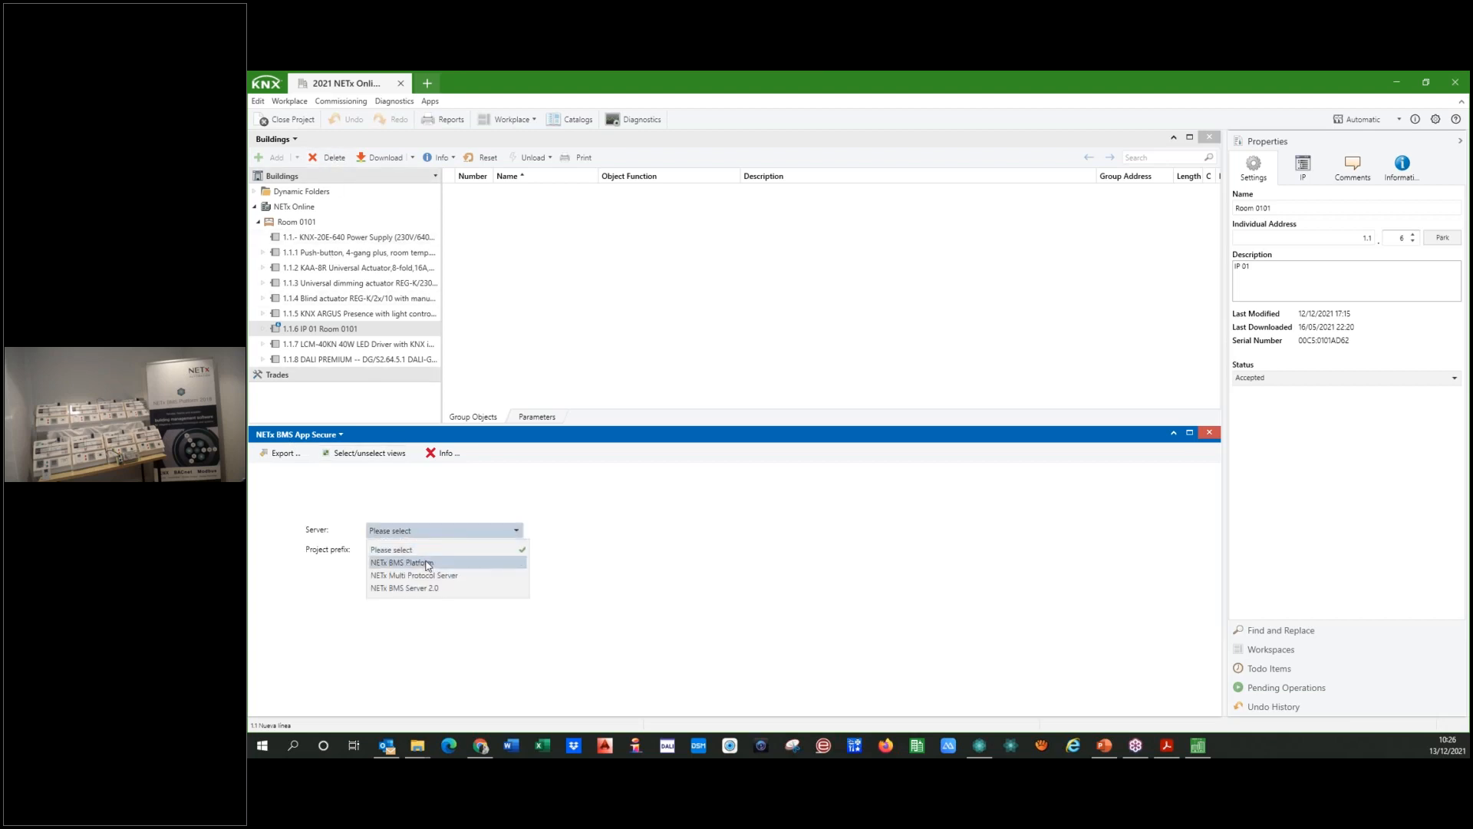
click(428, 564)
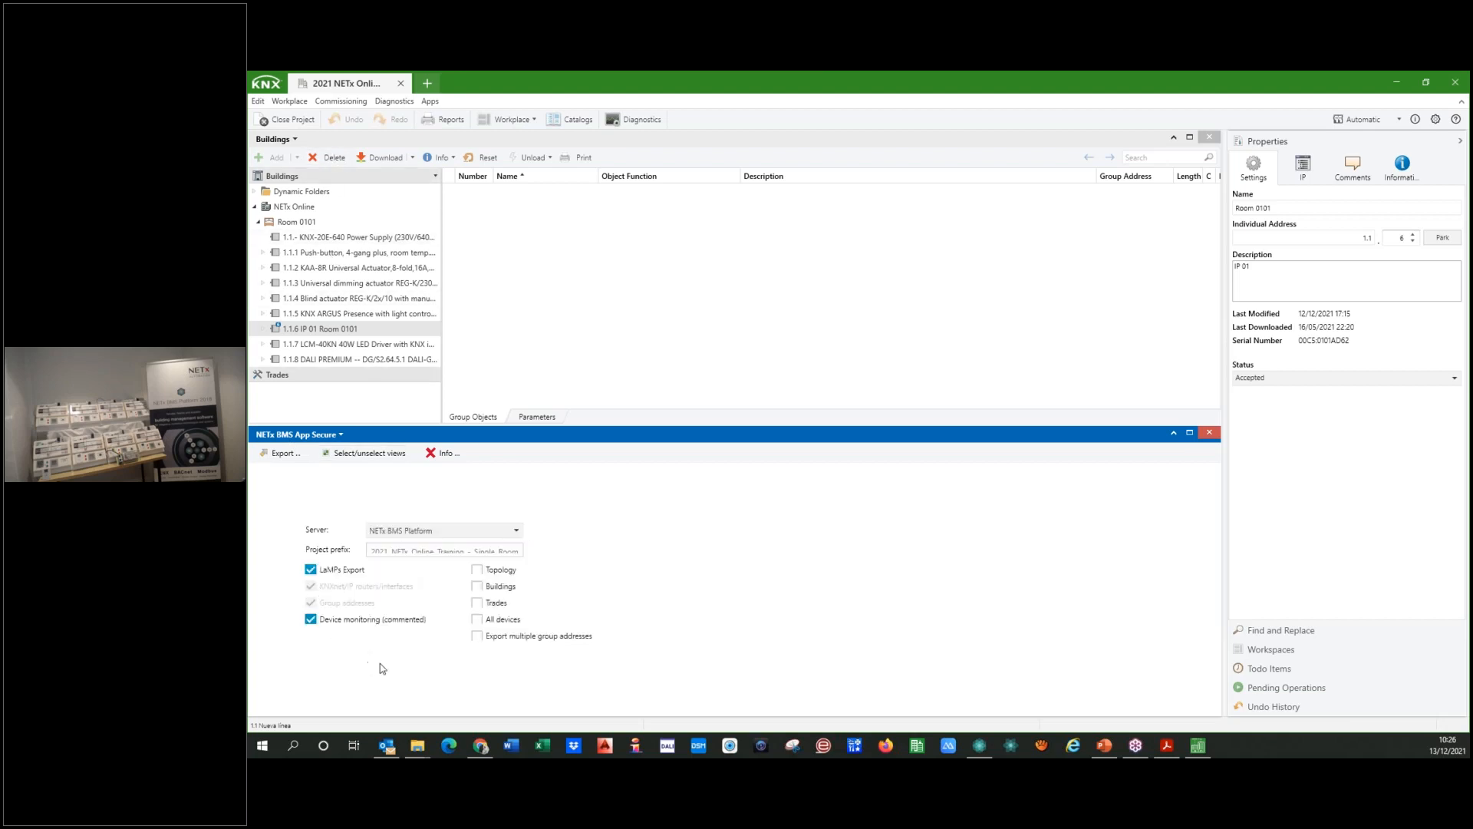
click(283, 454)
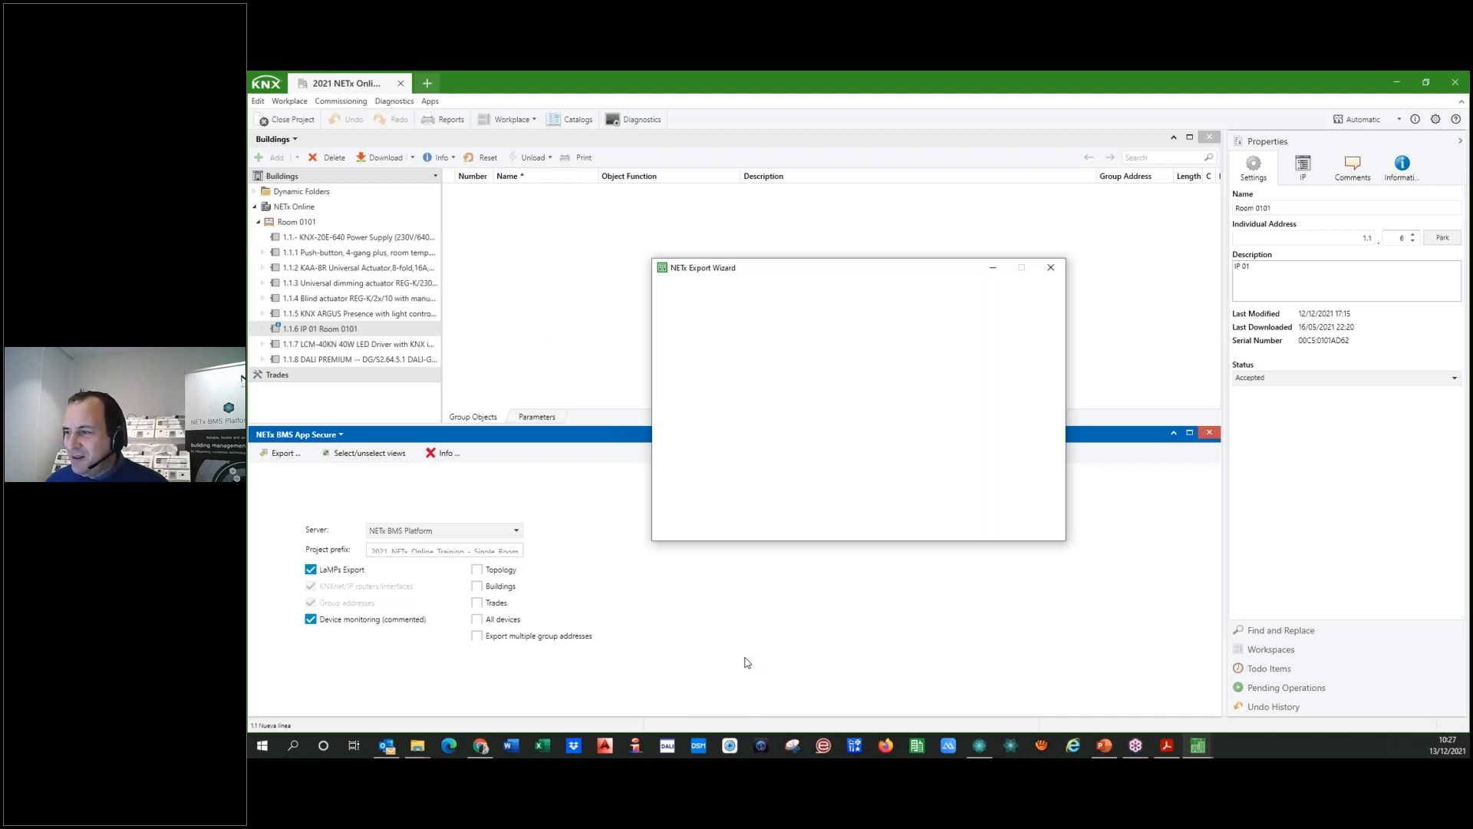
Step: Bring the NETx Export Wizard window to the front of the ETS6 project
click(1194, 749)
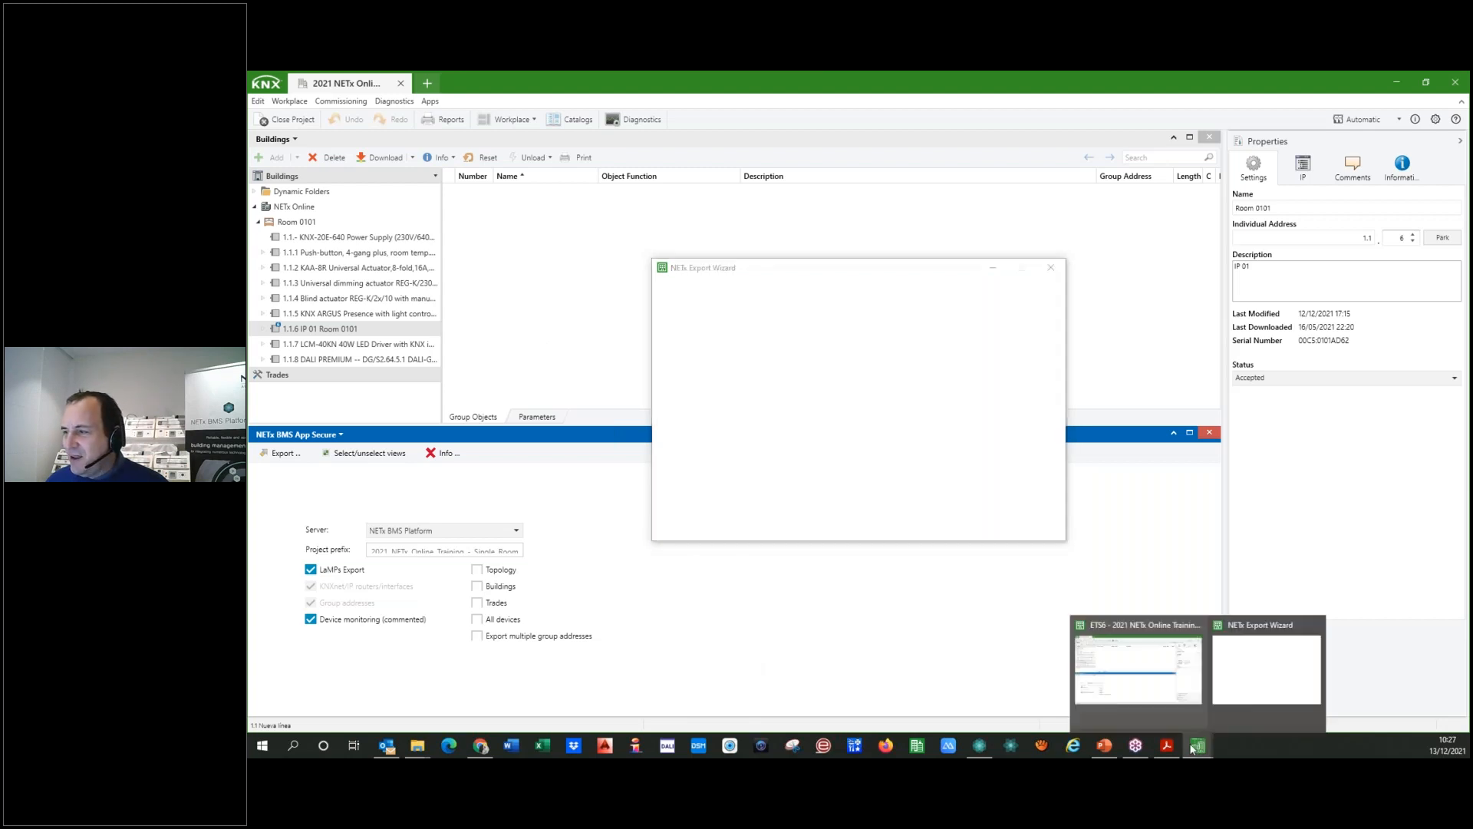
click(1244, 691)
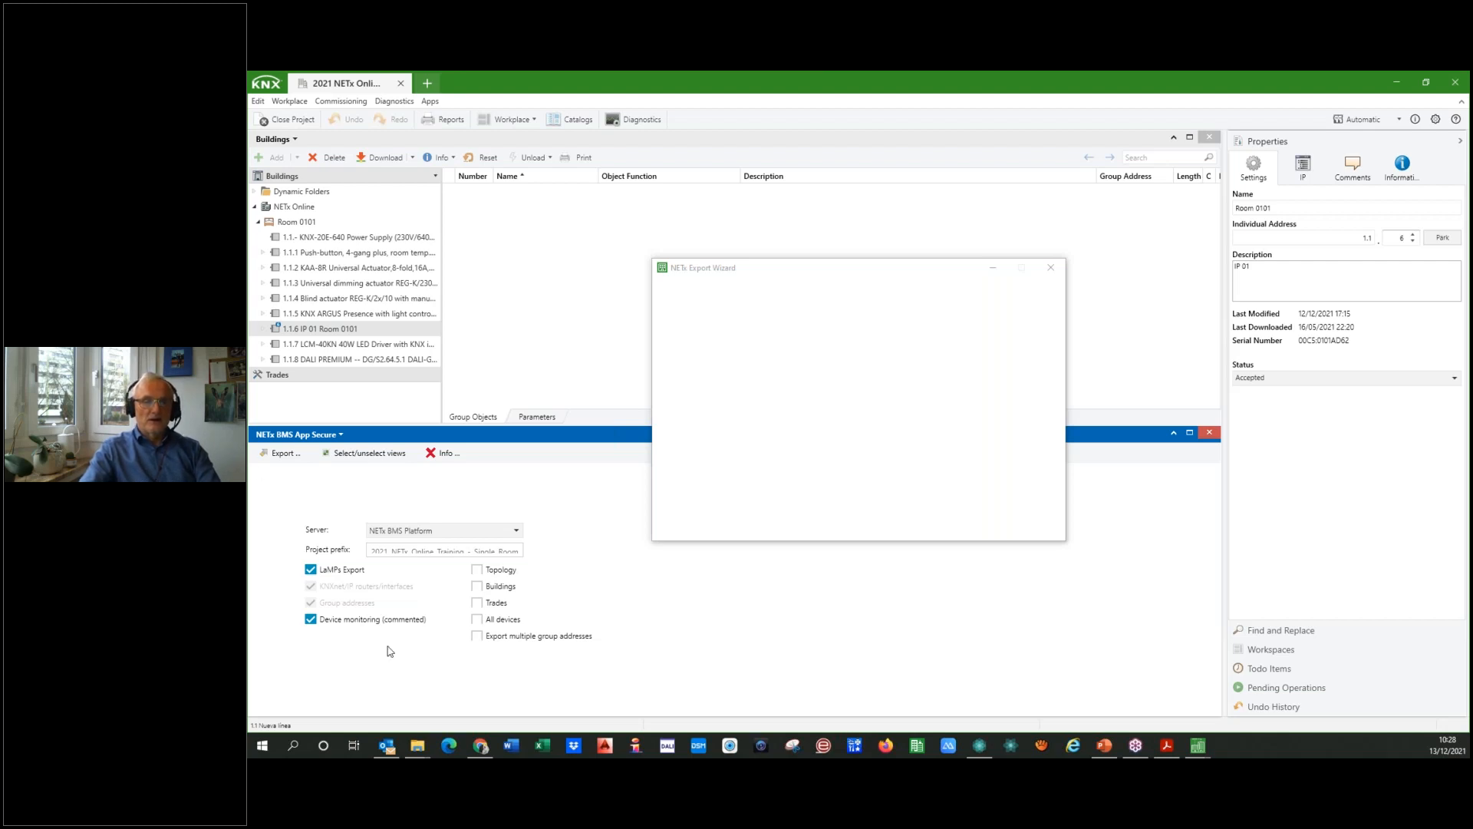
mouse_move(1199, 745)
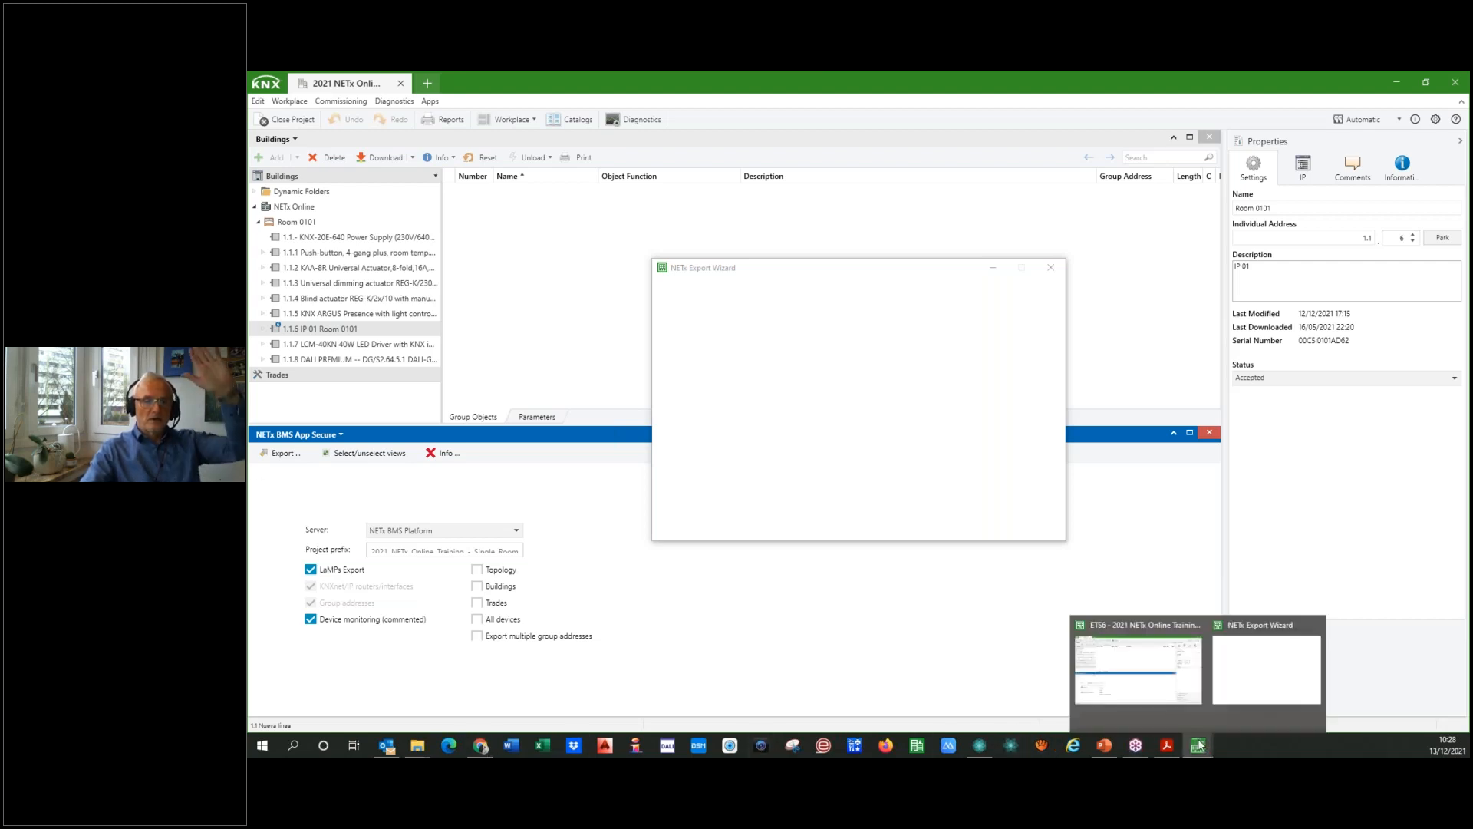
click(1082, 680)
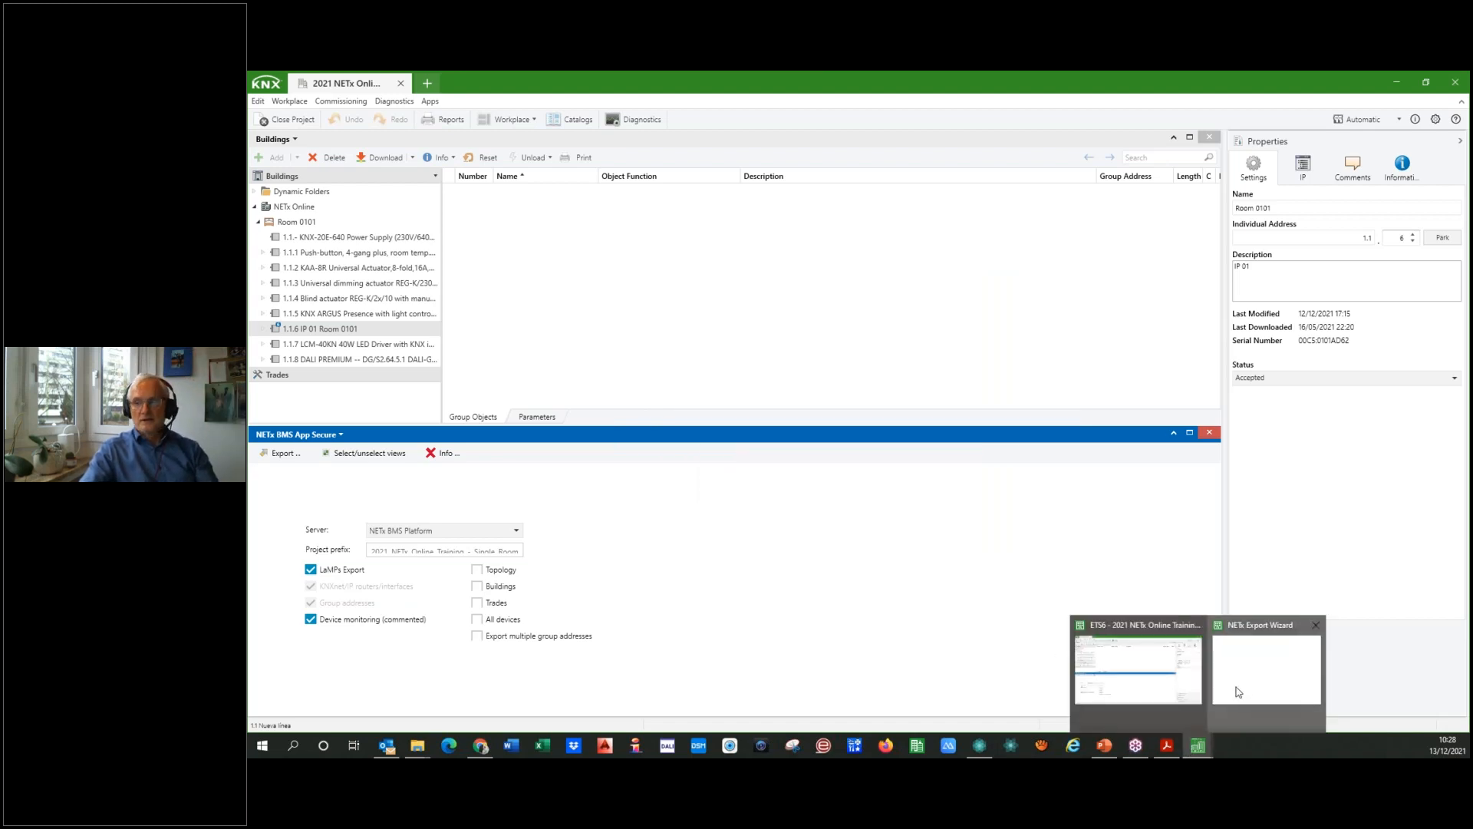
click(1220, 702)
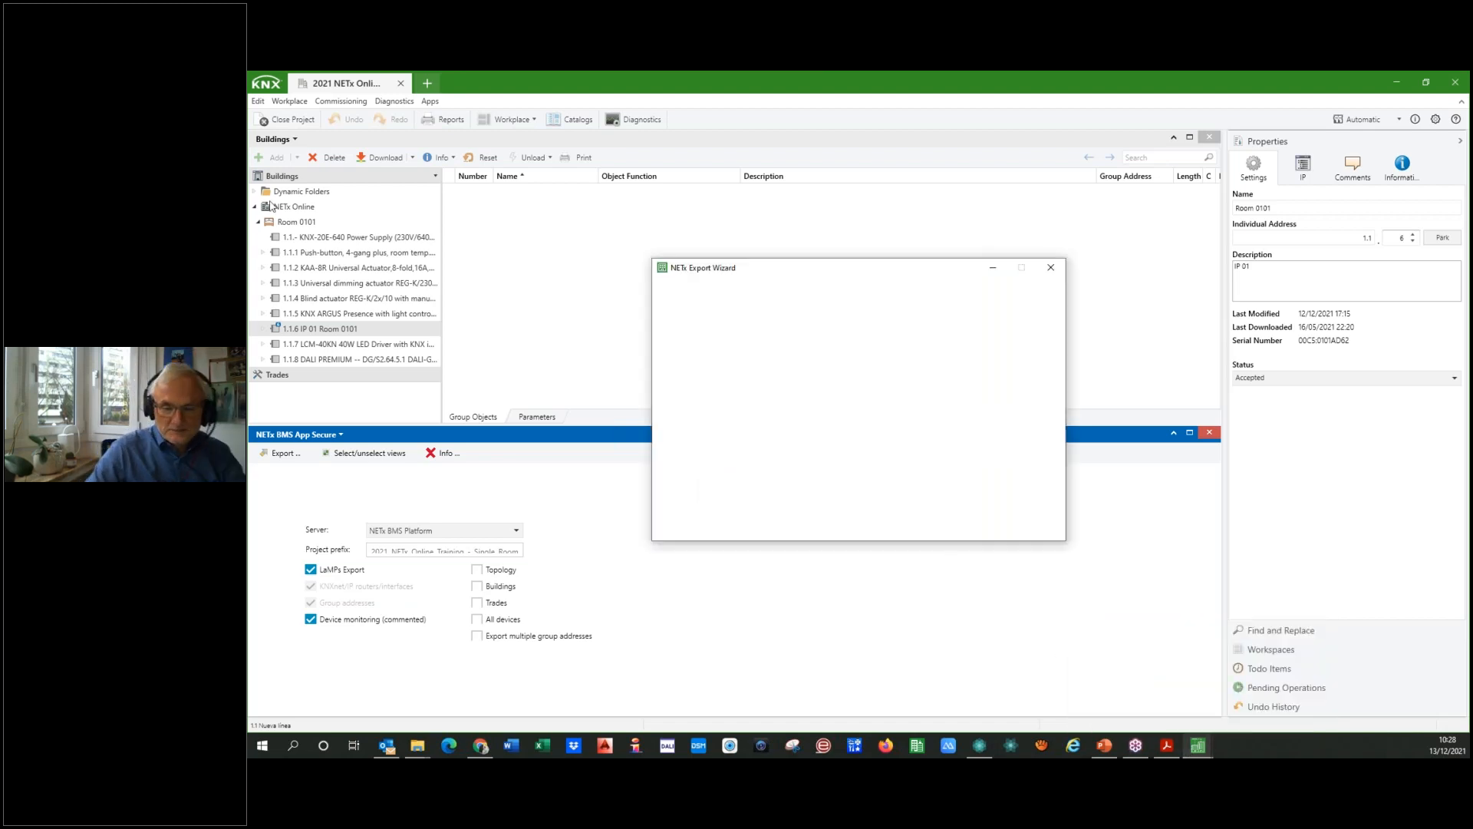